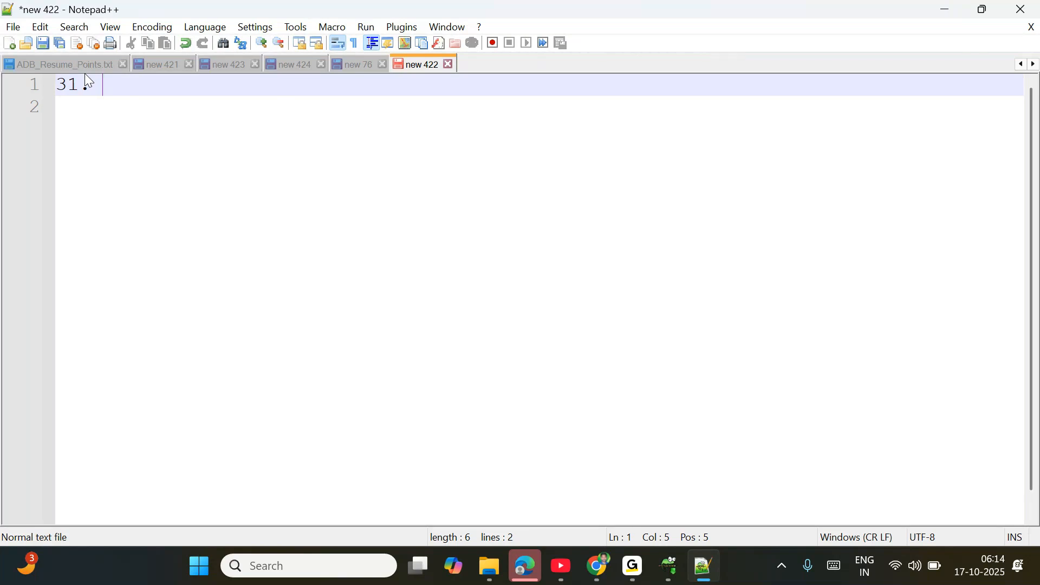
- Complete the numbered heading on the first line so it reads "31. Introduction to dataflow |"
text(Inr)
key(BackSpace)
text(trosuc)
key(BackSpace)
key(BackSpace)
key(BackSpace)
text(duction to datafolow)
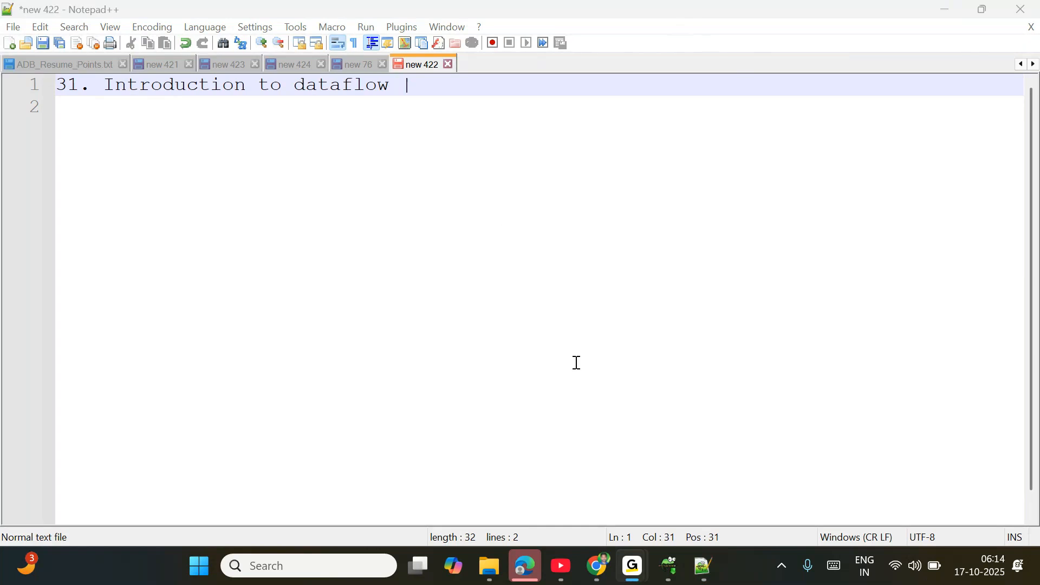
click(431, 92)
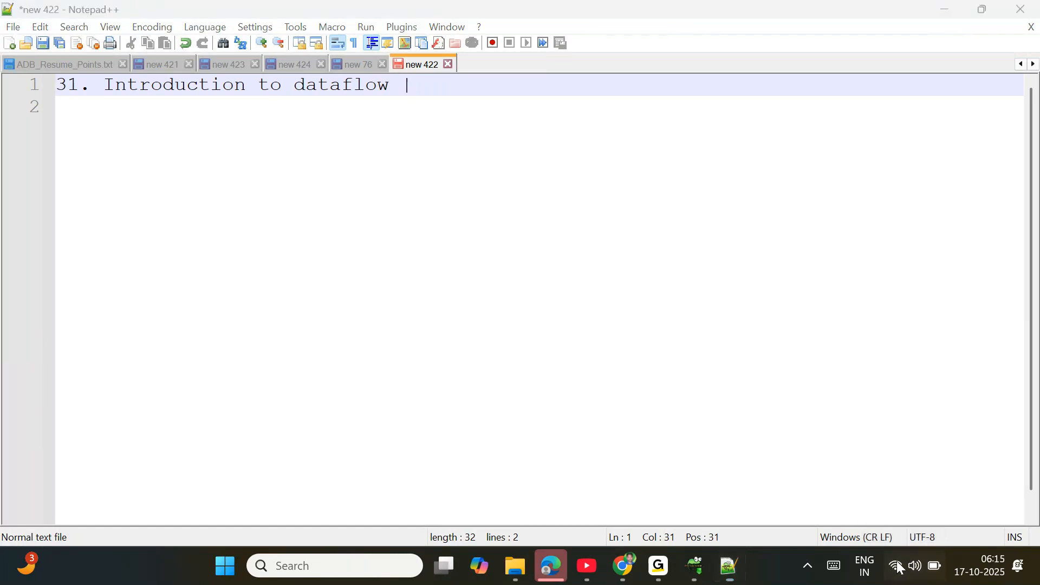
- Switch the computer's Wi-Fi connection to the "realme P3 Ultra 5G r36m" network and return to the notes
click(925, 569)
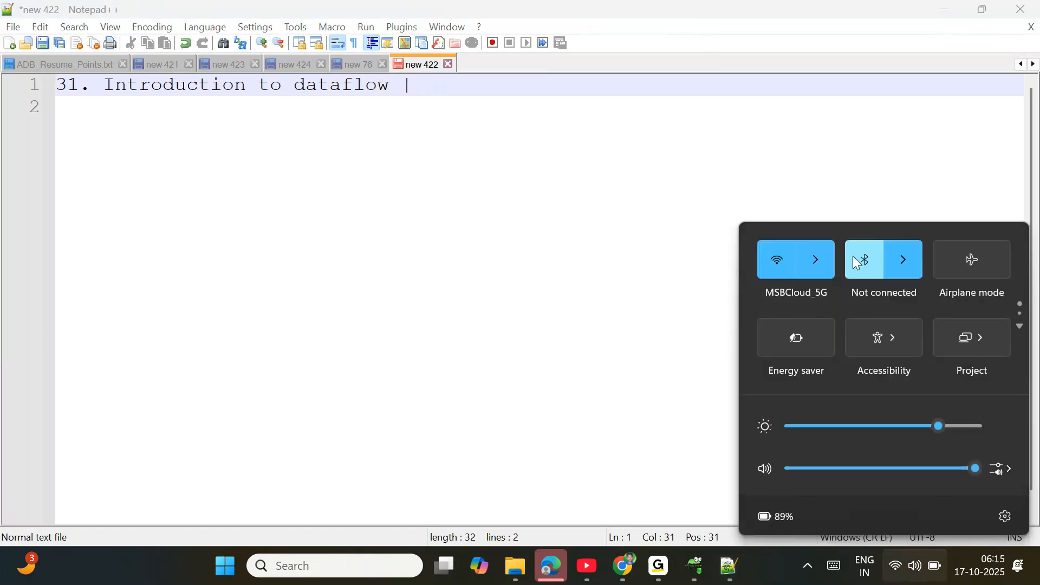
click(813, 252)
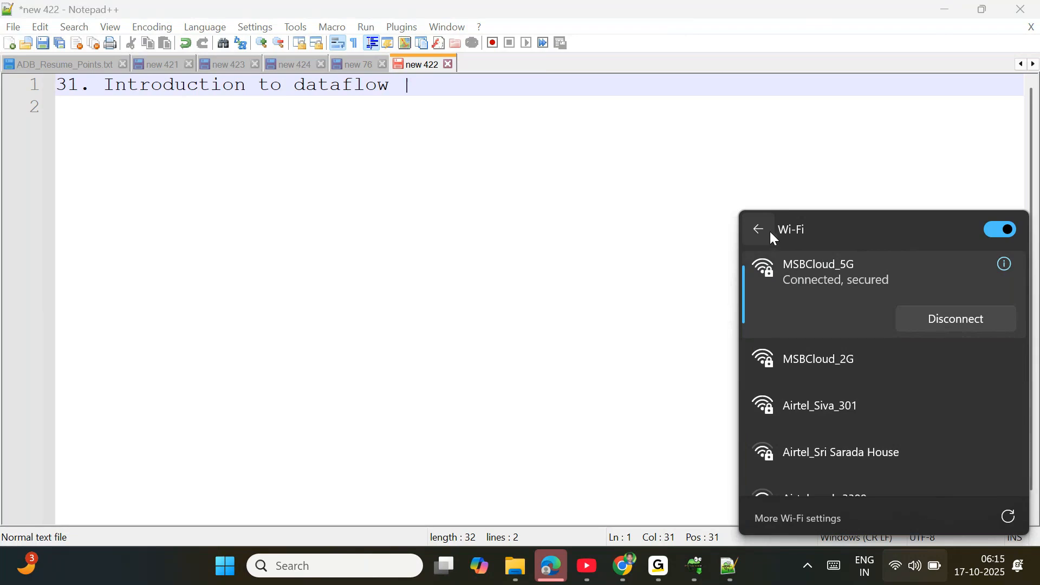
click(1009, 515)
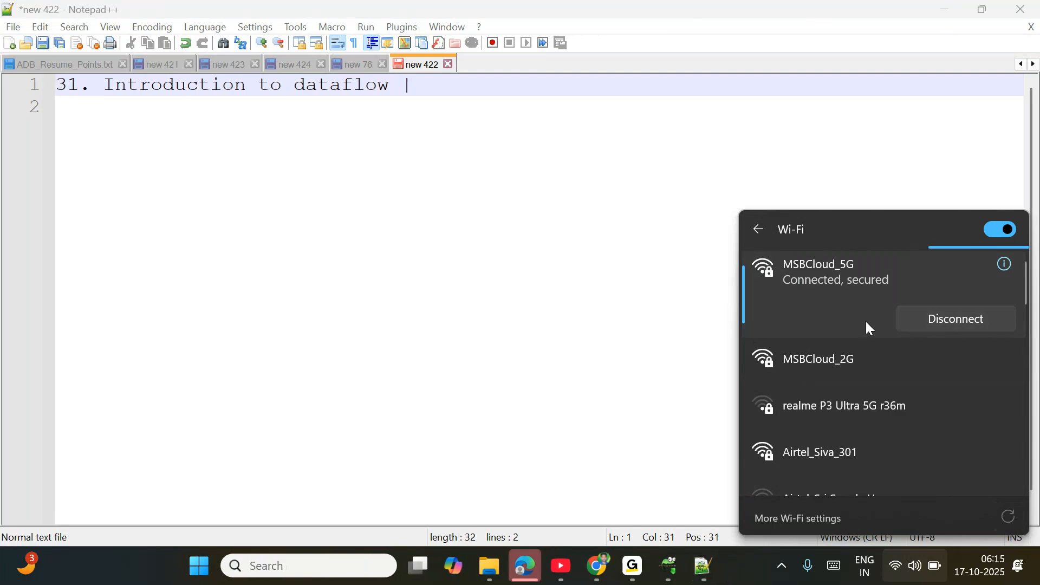
click(840, 401)
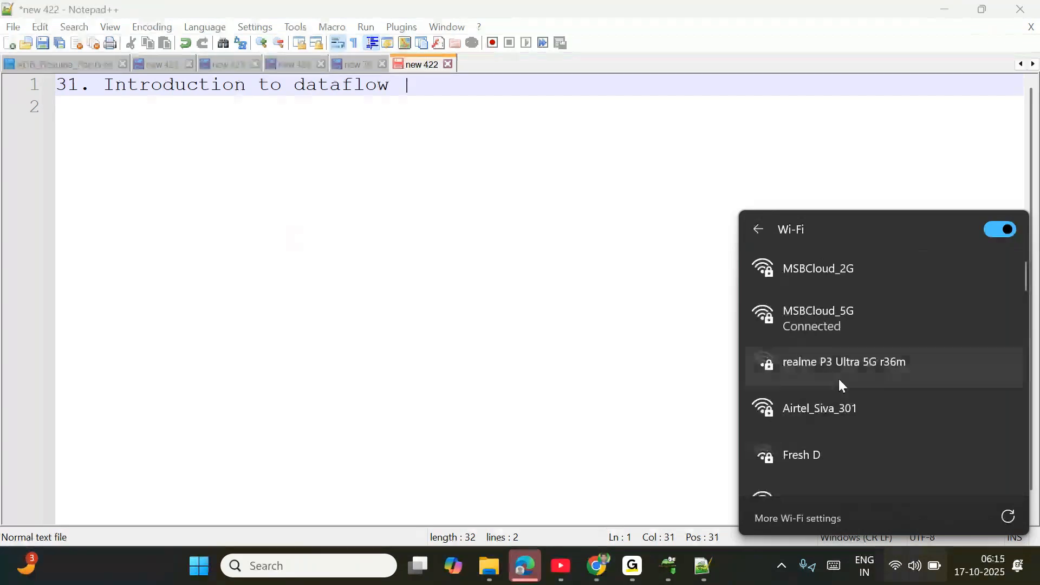
click(912, 385)
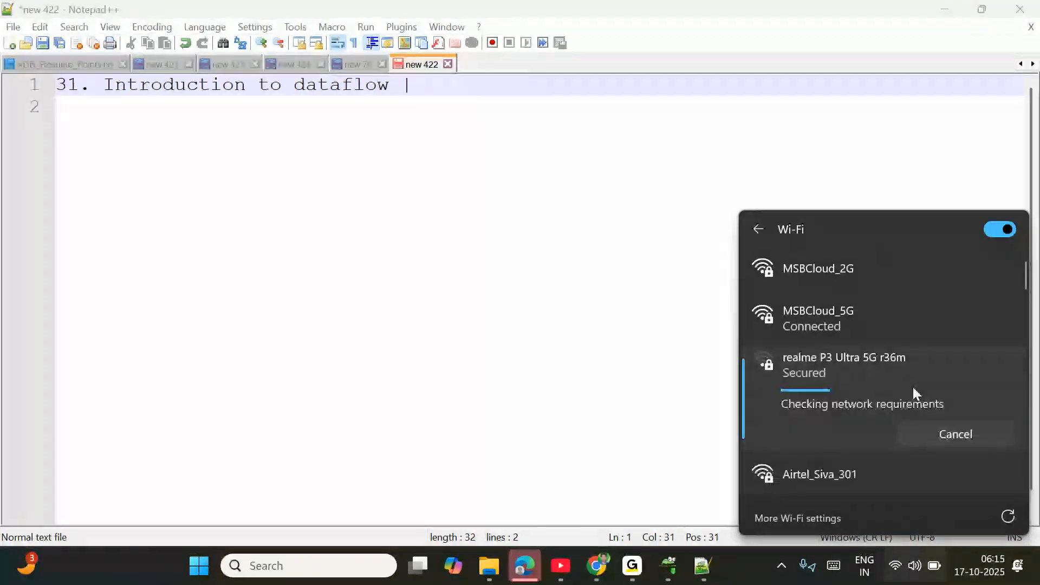
click(514, 399)
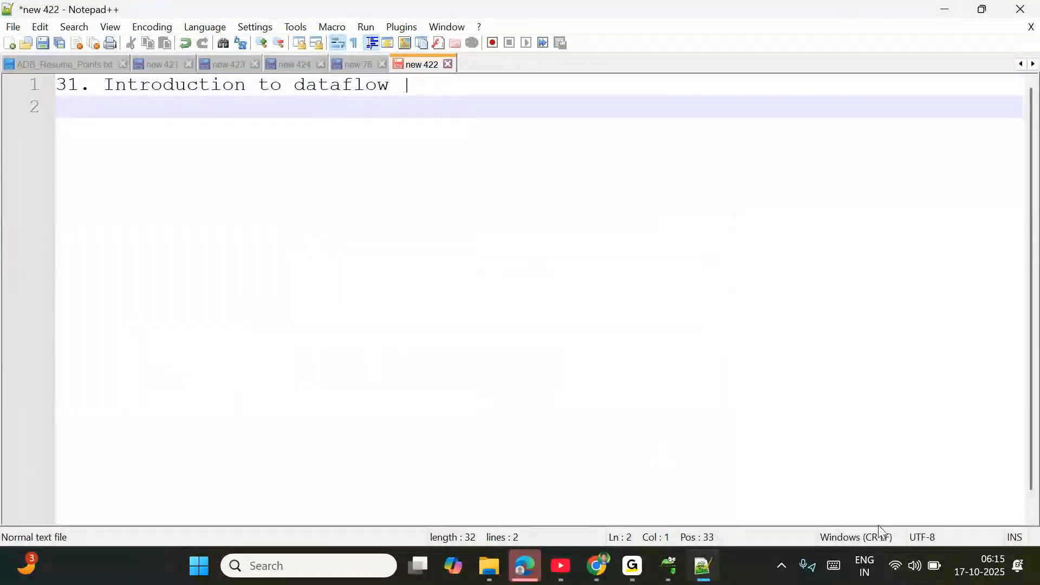
click(897, 568)
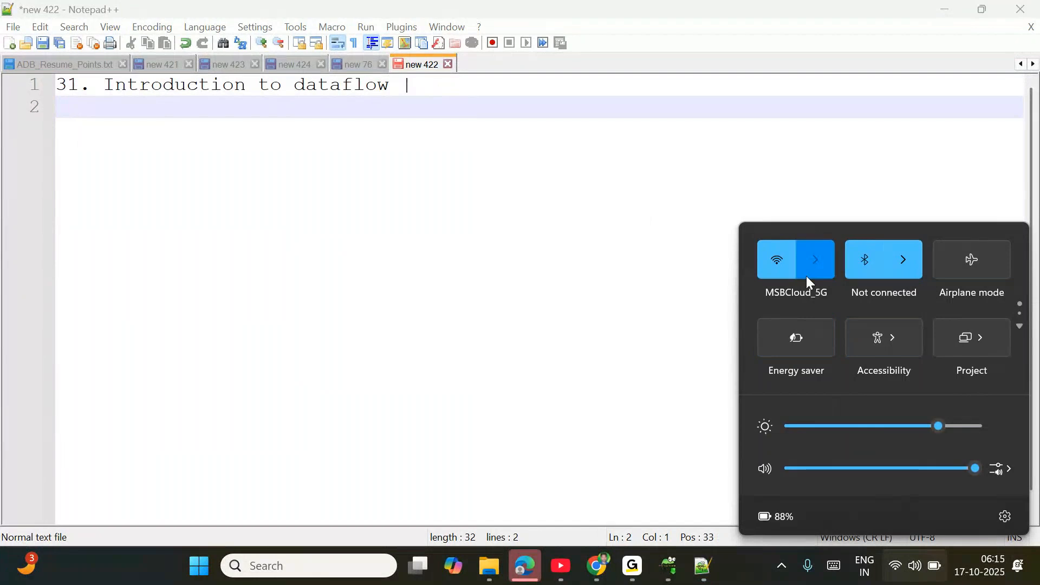
click(806, 275)
click(859, 387)
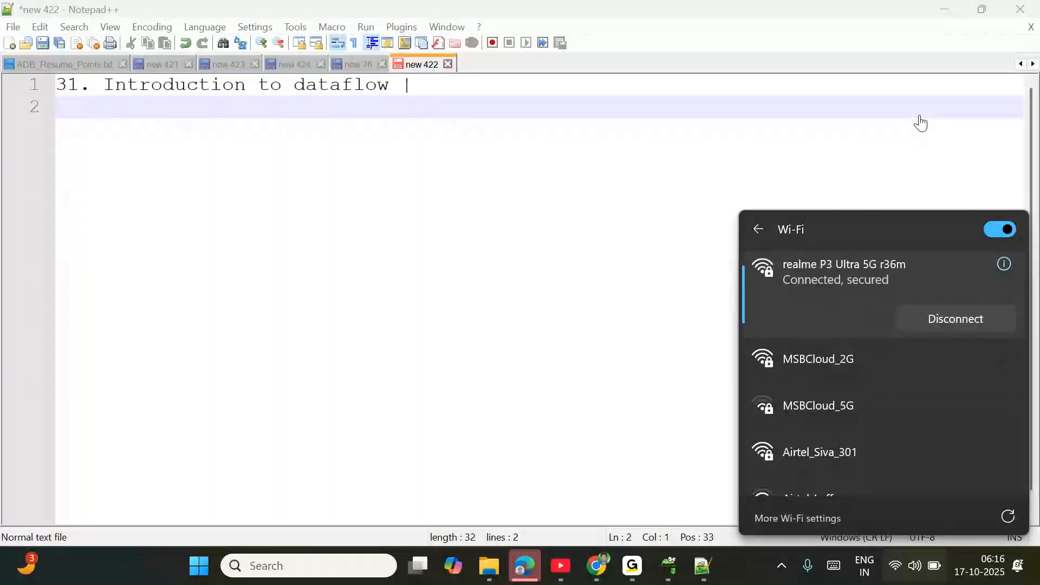
click(922, 124)
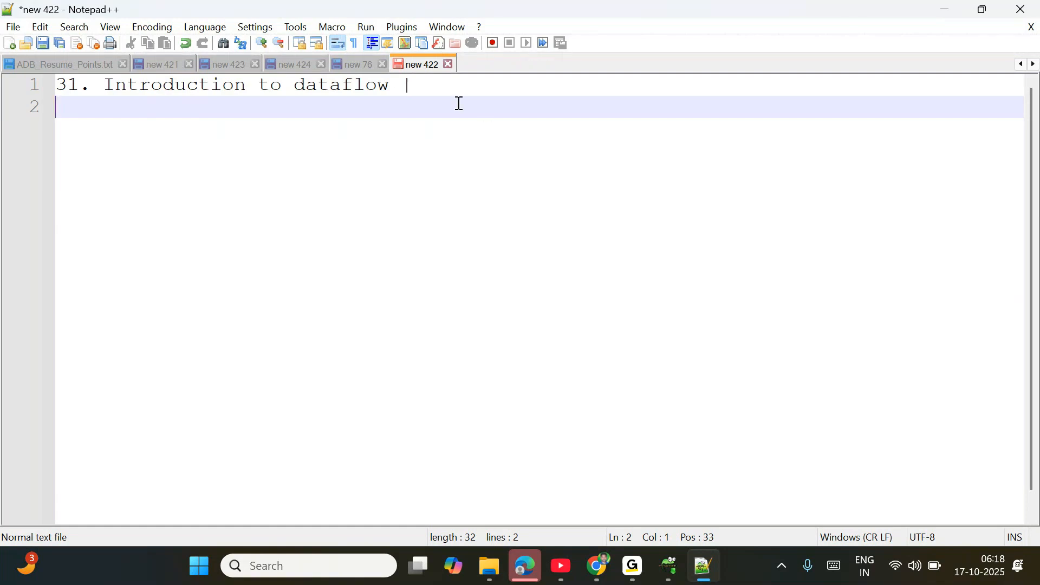
- Below the heading, leave one blank line and write "visually designed data transformation -->"
click(434, 89)
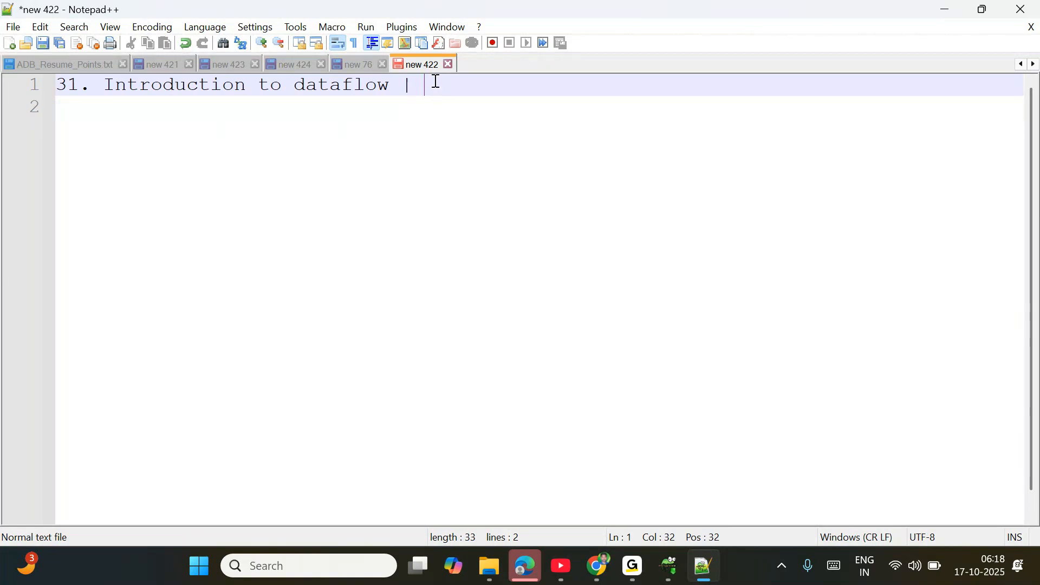
text(Visu)
key(BackSpace)
key(BackSpace)
key(BackSpace)
key(BackSpace)
key(Return)
key(Return)
text(vis)
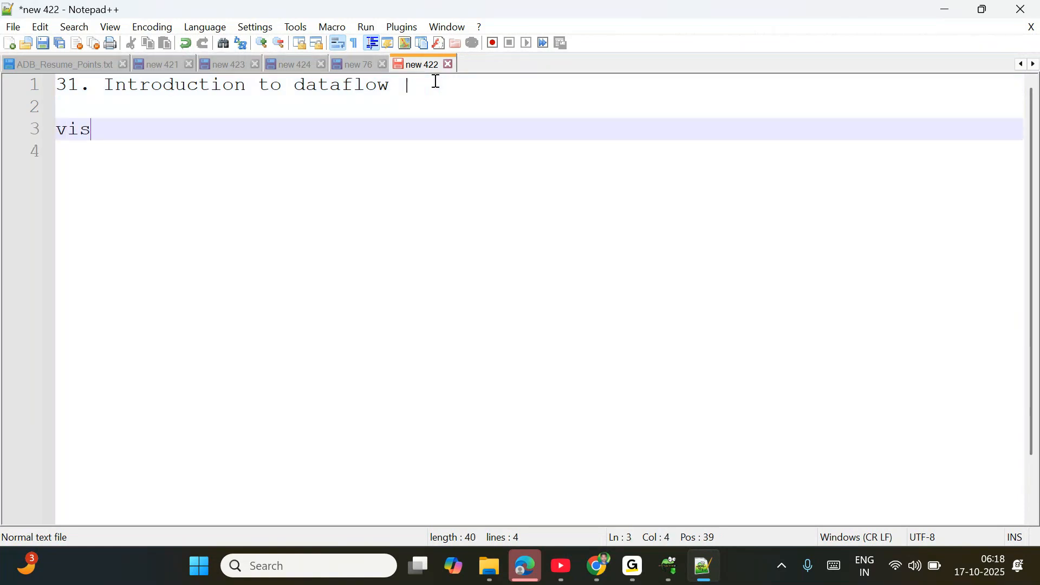
text(ually des)
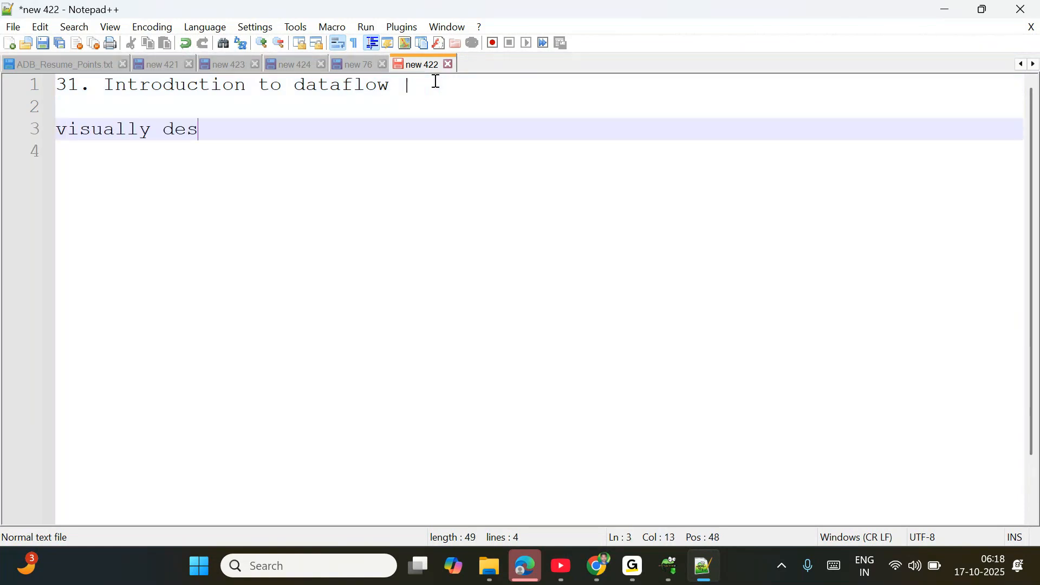
text(igned data trans)
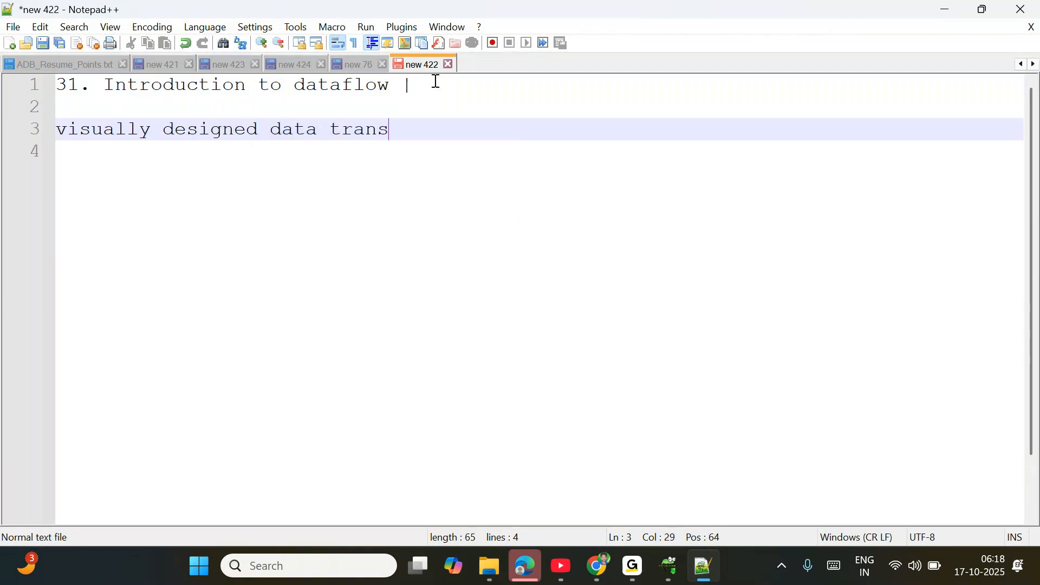
text(formation )
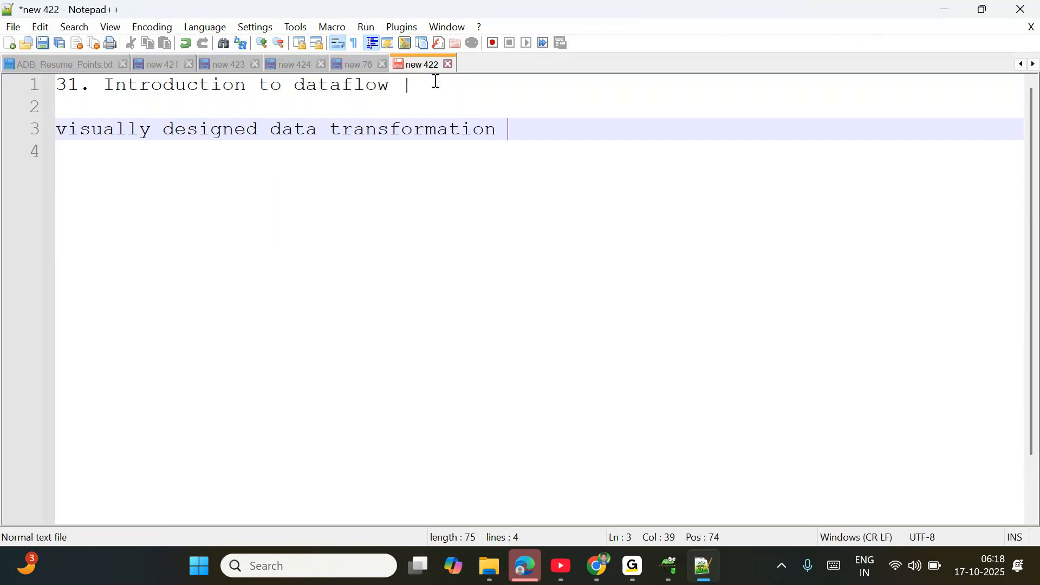
text(-->)
click(173, 20)
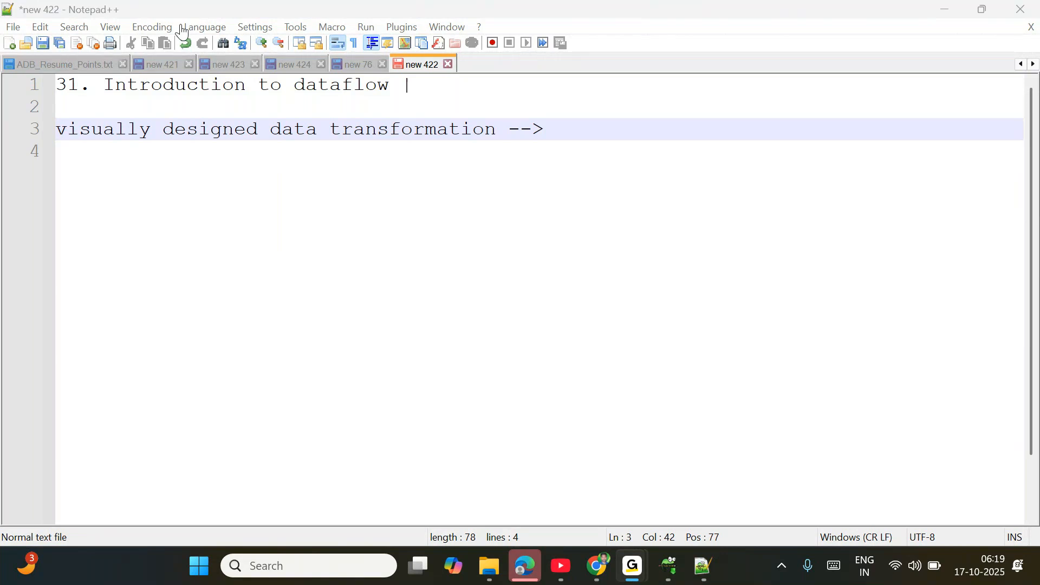
- Leave a blank line under the transformation note and add the entry "source -- read data"
click(185, 145)
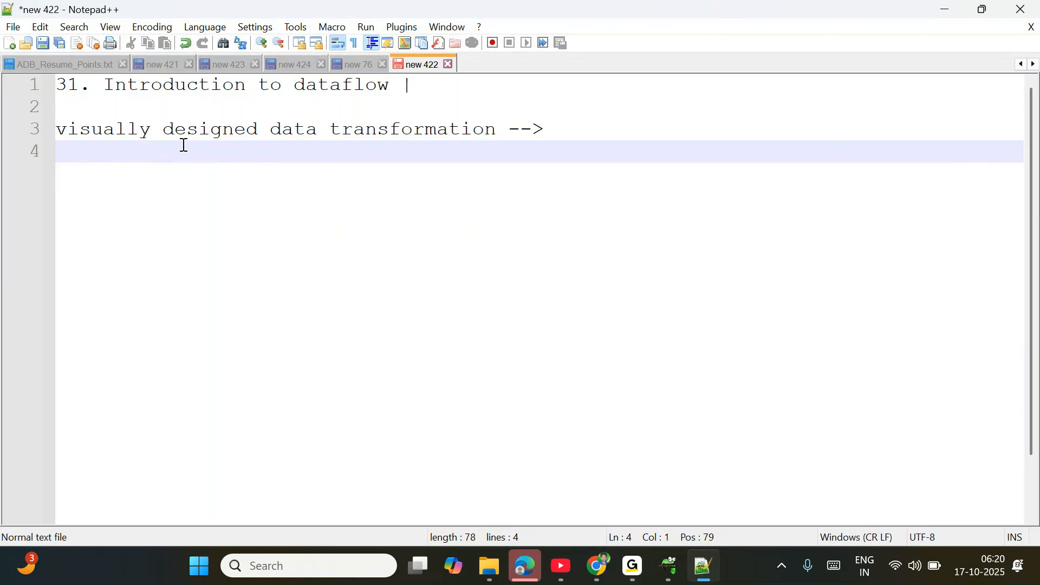
key(Return)
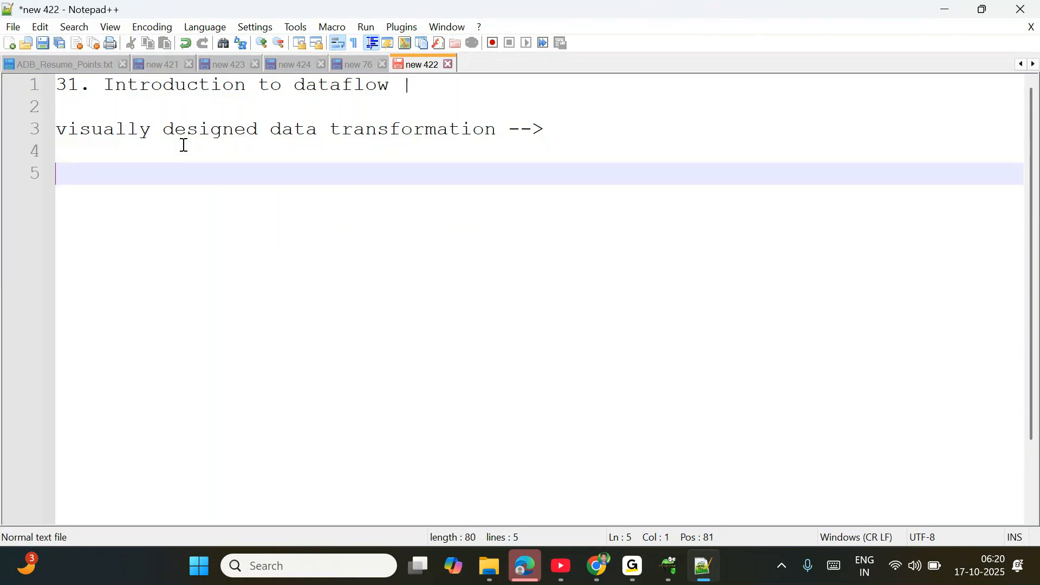
text(source -- read data)
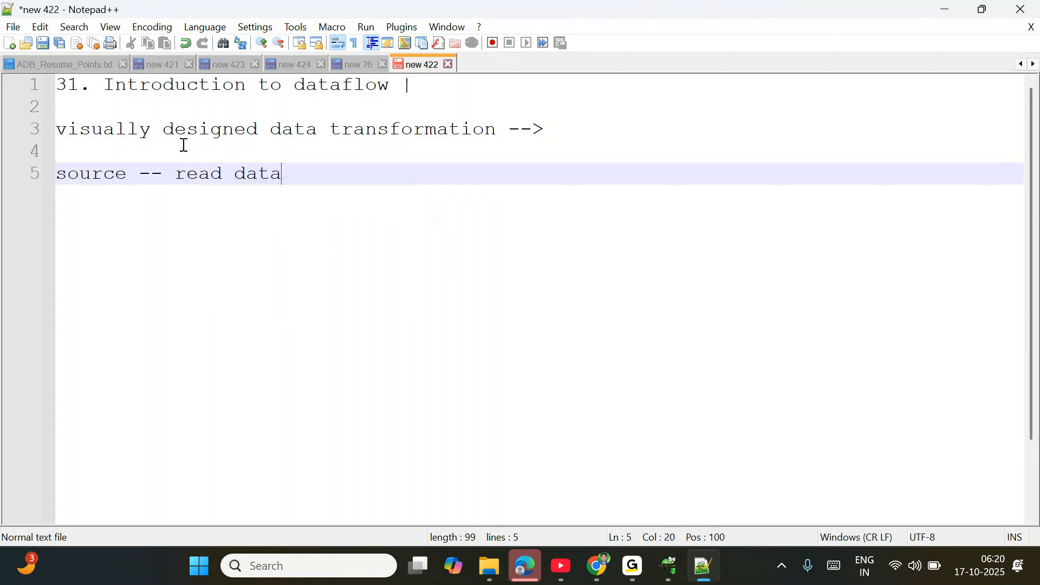
- Add the entry "select -- to select required column/drop unwanted columns" on a new line below the source entry
key(Return)
text(sel)
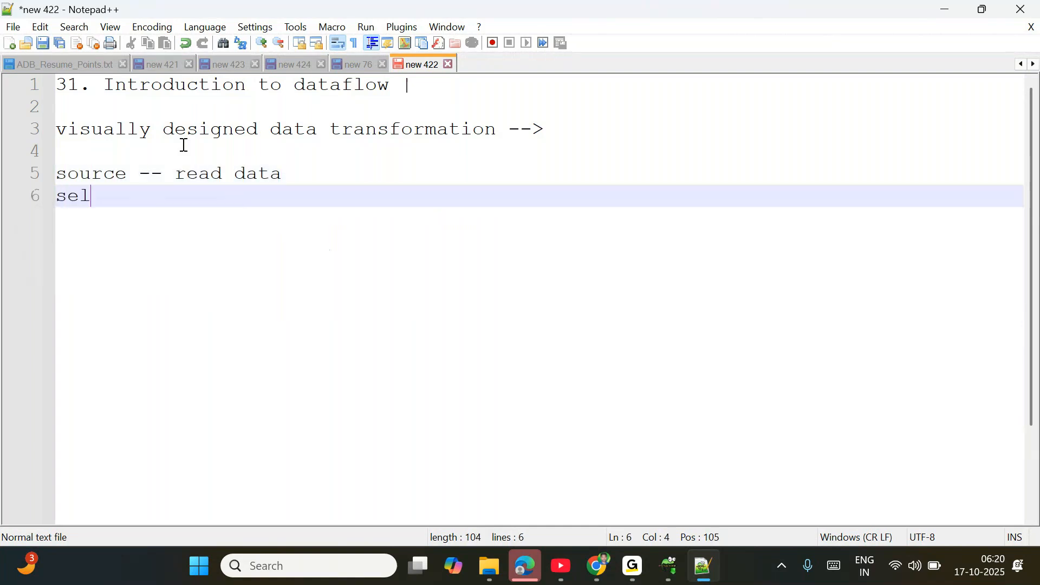
text(ect --)
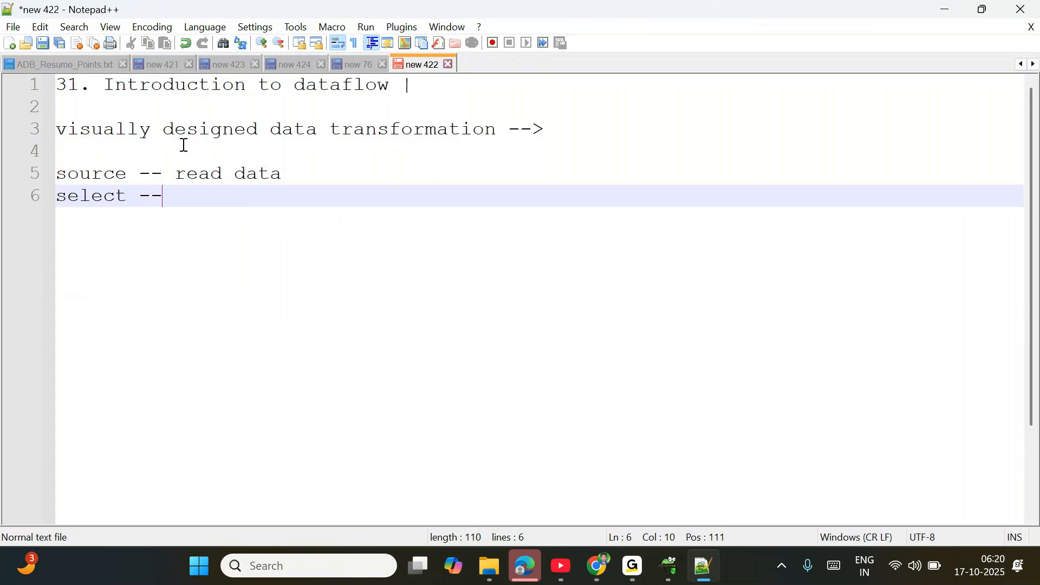
text(to select required column)
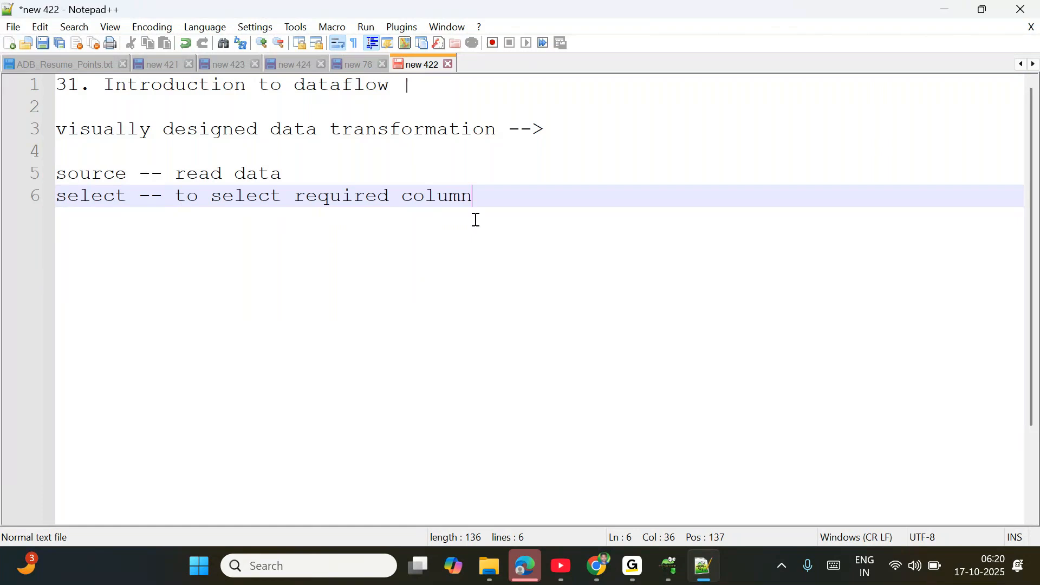
text(/drop unnec)
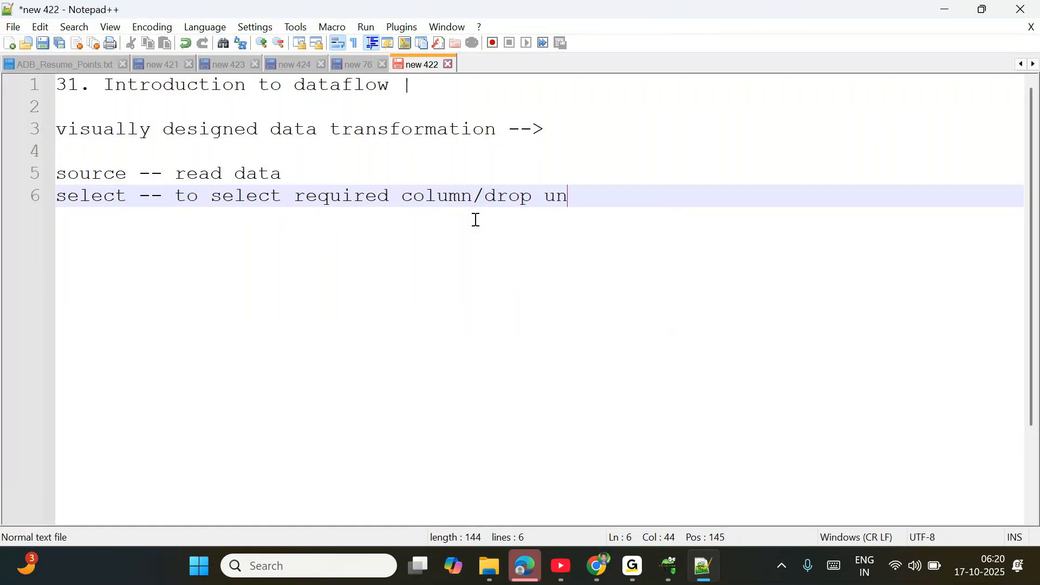
key(BackSpace)
key(BackSpace)
key(BackSpace)
text(wanted columns)
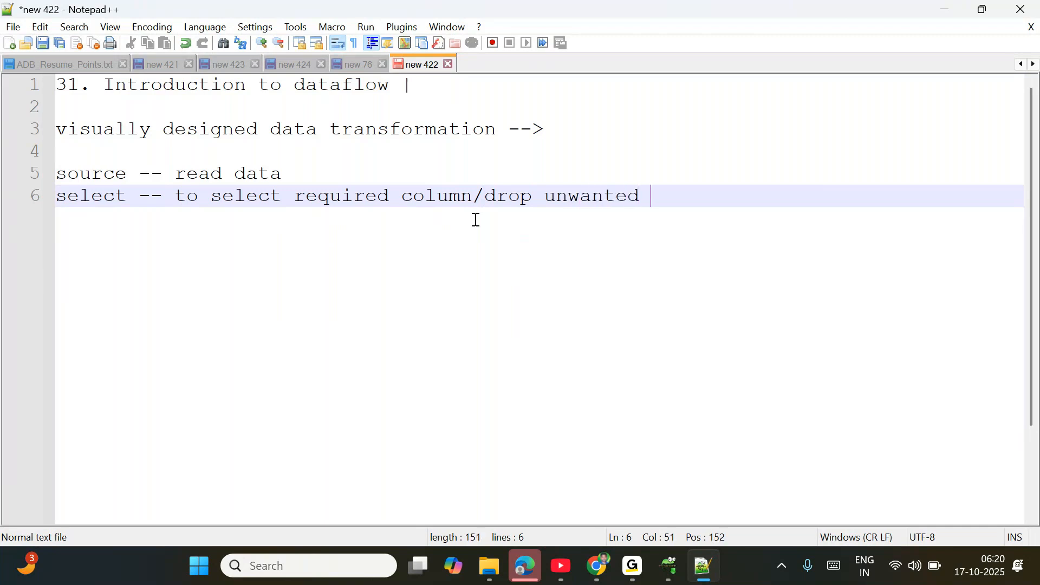
- Add the entry "derived column --> you can add new column" on a new line below the select entry
key(Return)
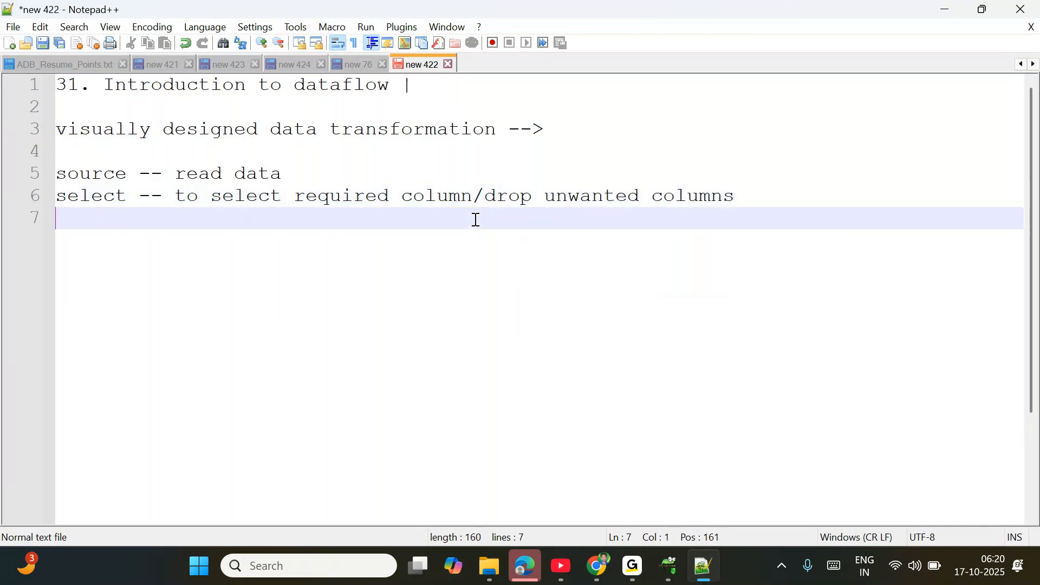
text(derived column)
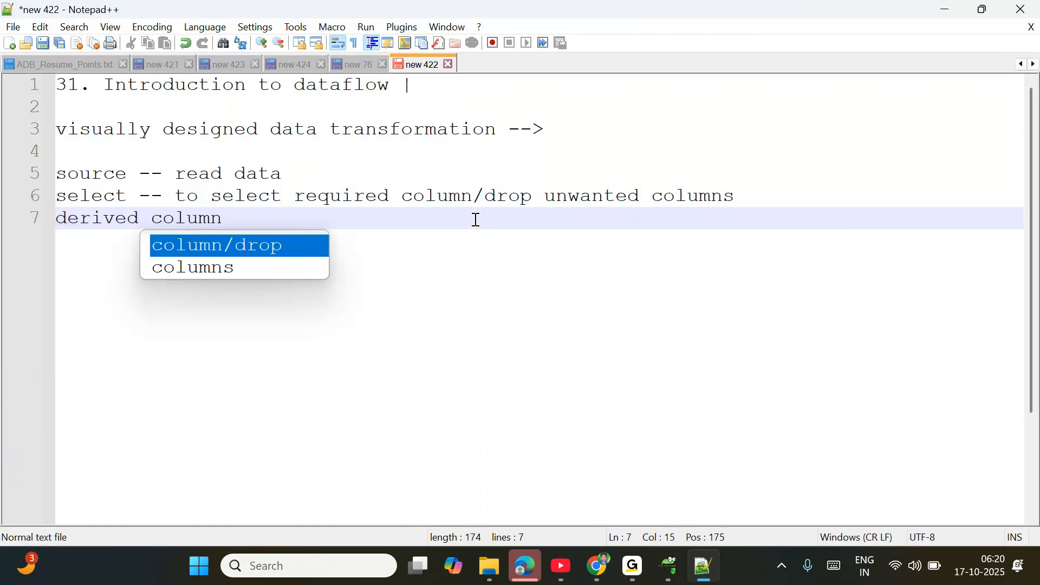
text( --> )
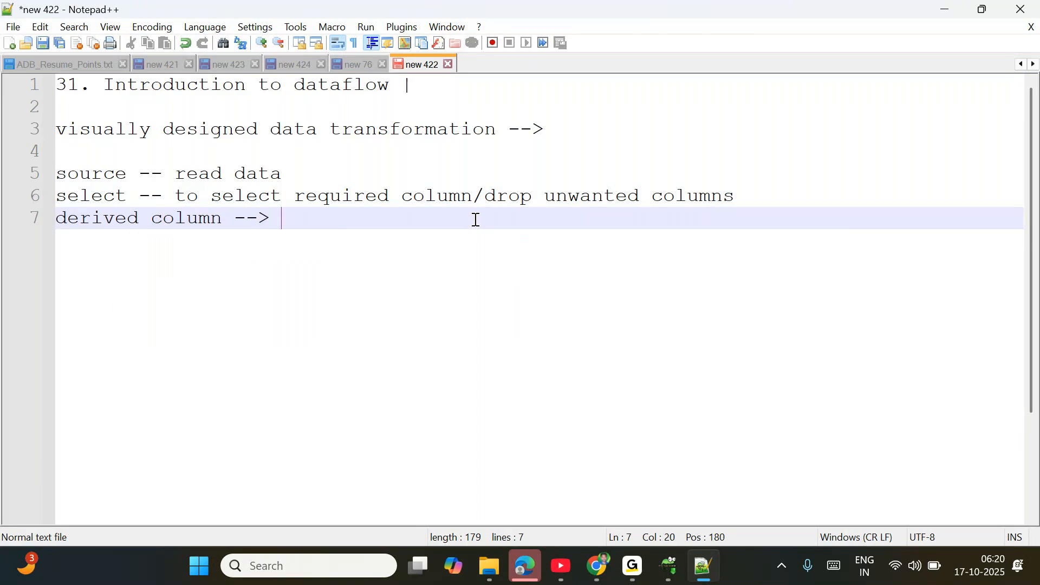
text(you can a)
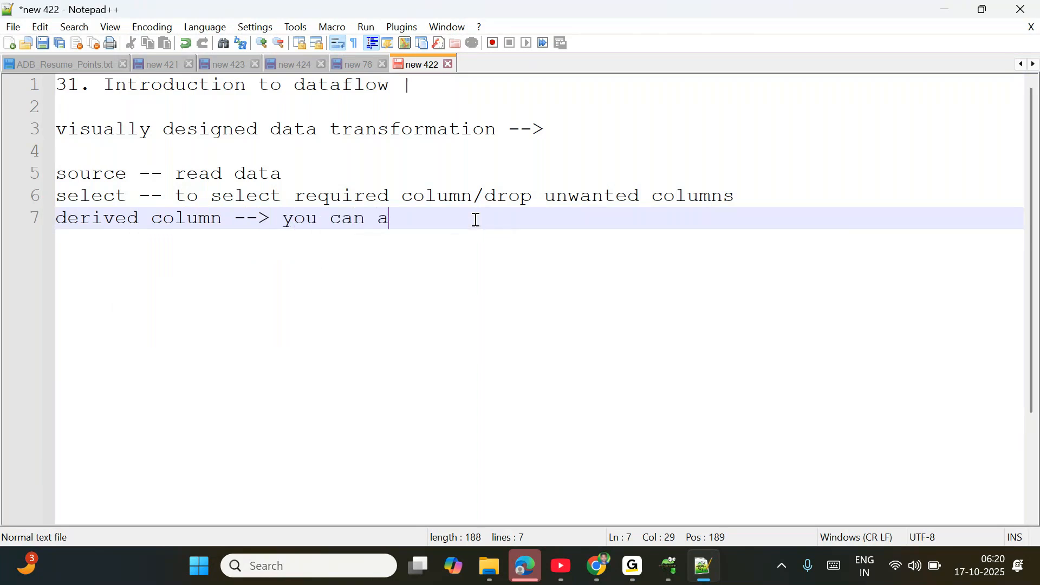
text(dd new column)
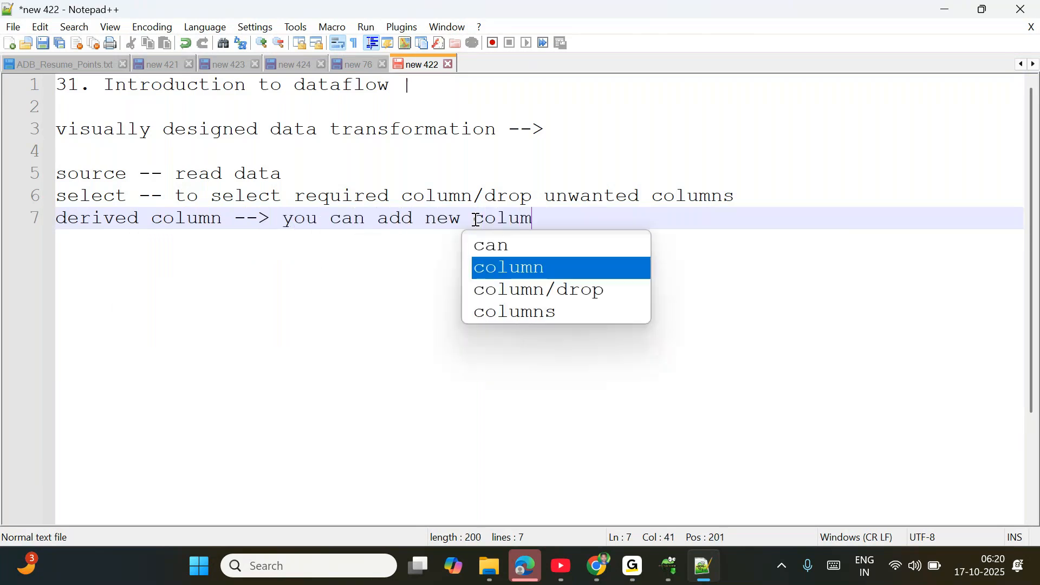
- Add the entry "join --> you can join two tables" on a new line below the derived column entry
key(Return)
text(join )
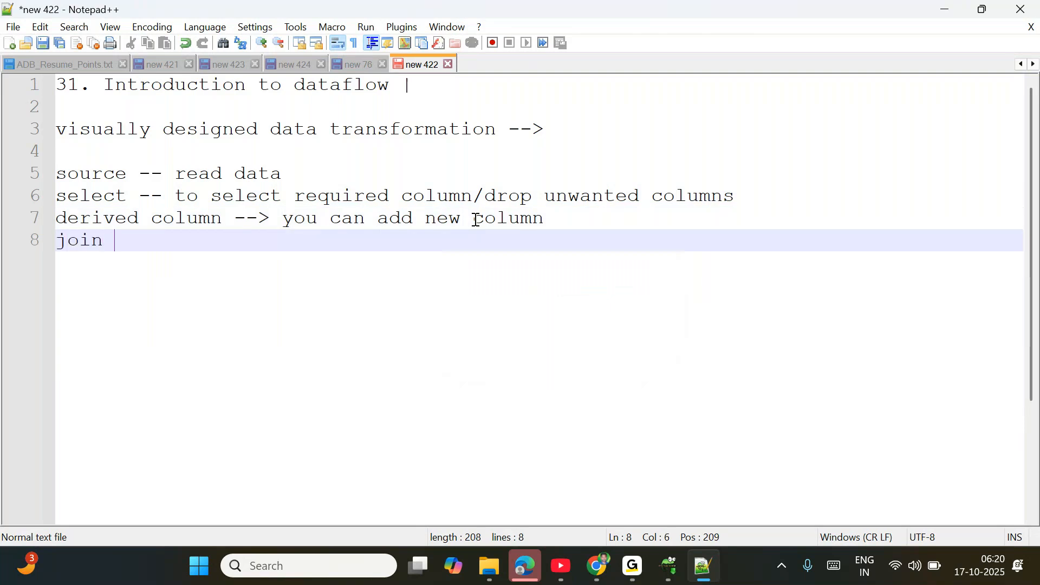
text(--> you ca)
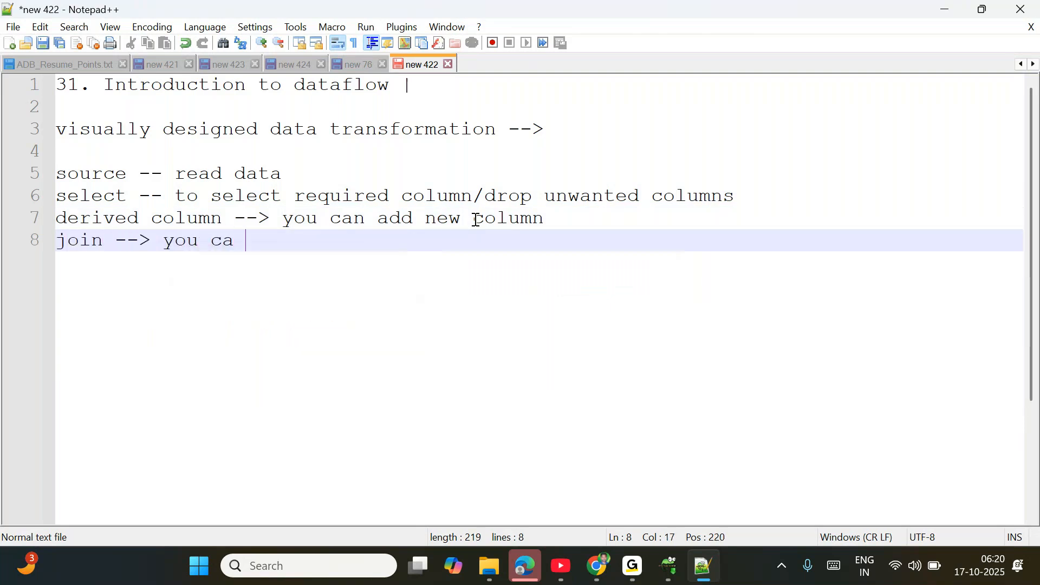
key(BackSpace)
text(n join t)
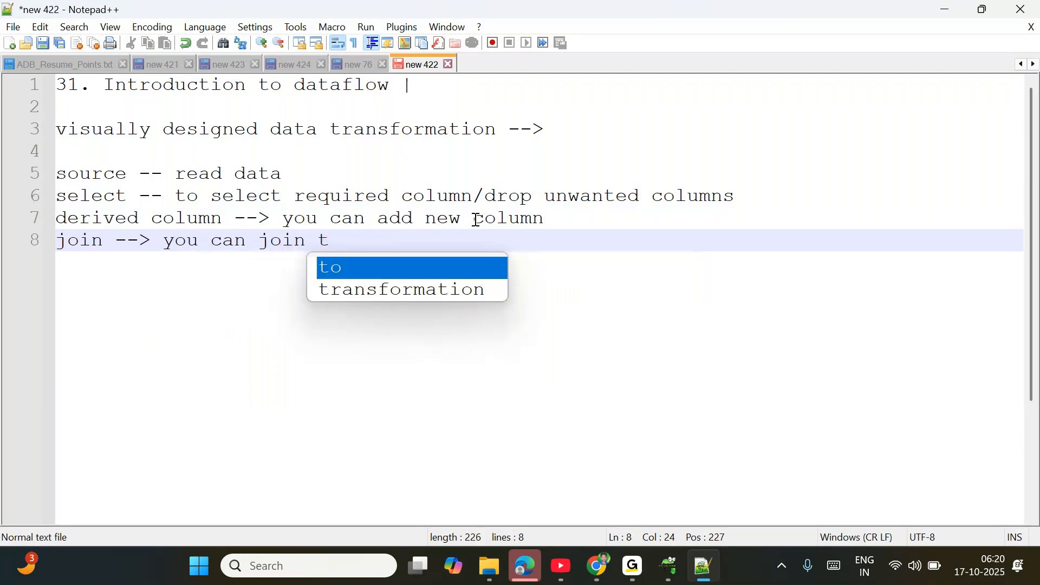
text(wo tables)
- Add the entry "lookup --> if you want to lookup on some other table to get value" on a new line below the join entry
key(Return)
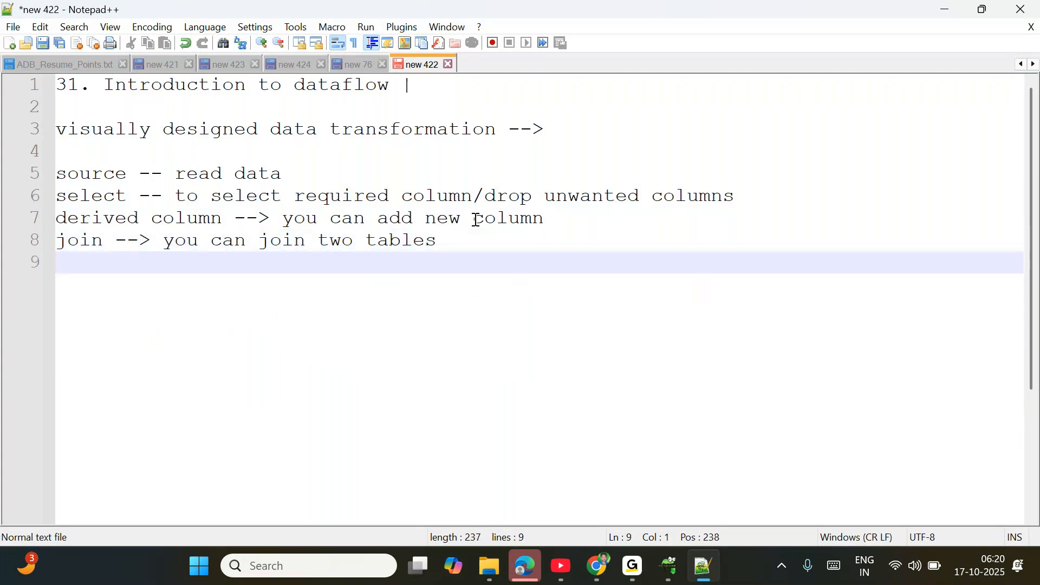
text(1)
text(ookup -->)
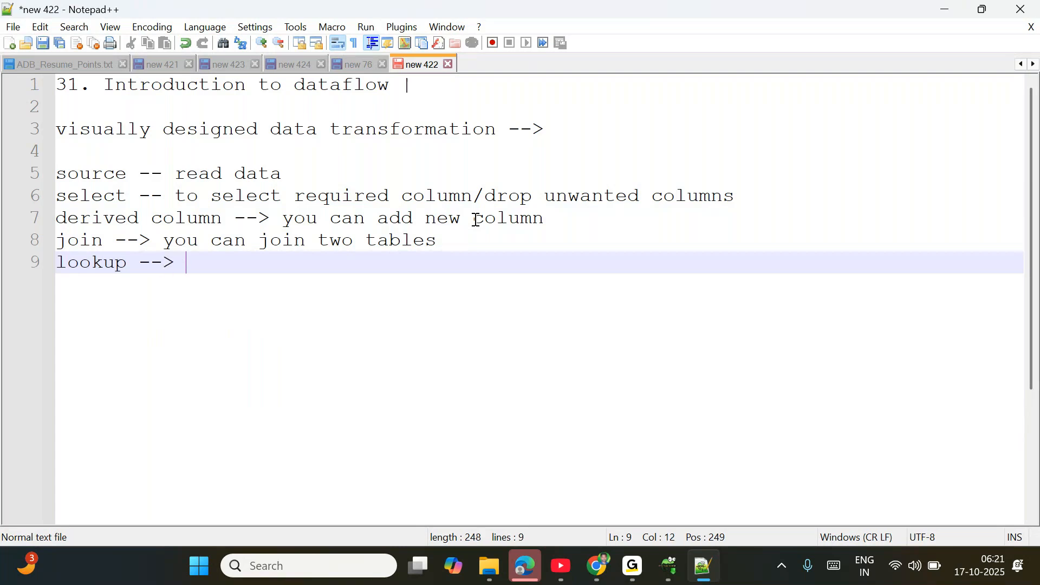
text( if you wan)
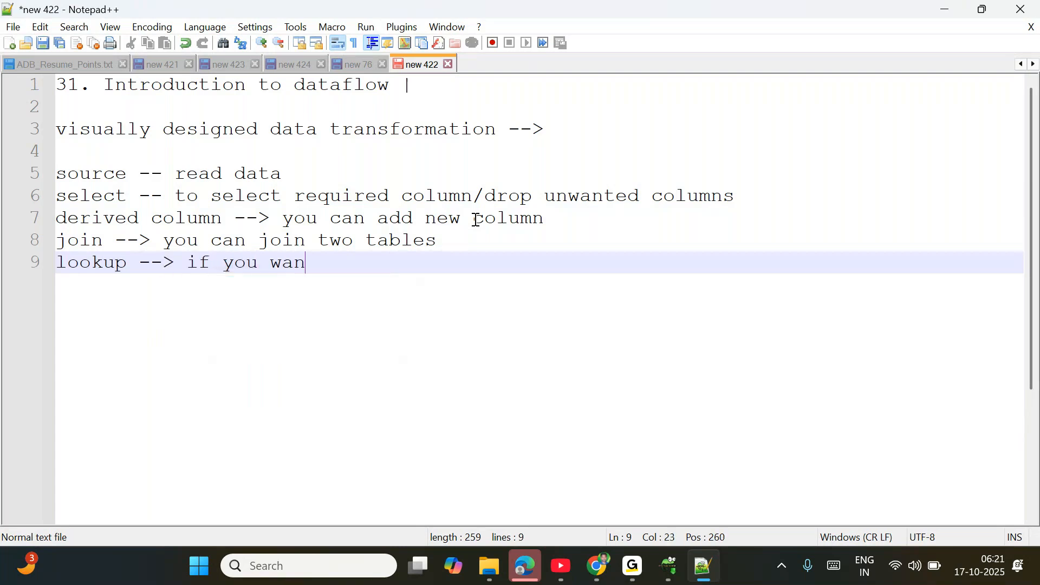
text(t to lookup)
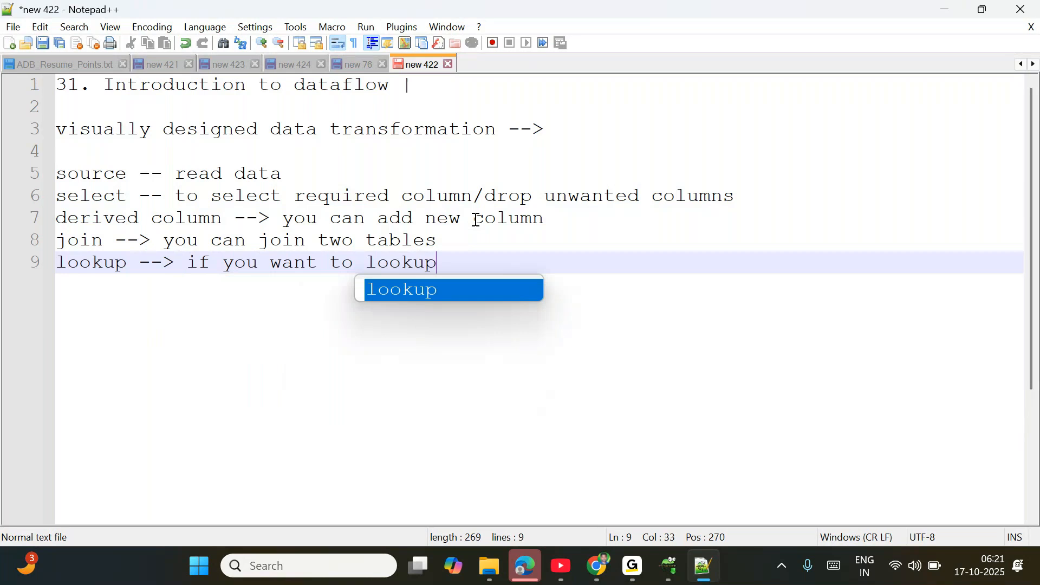
text( on )
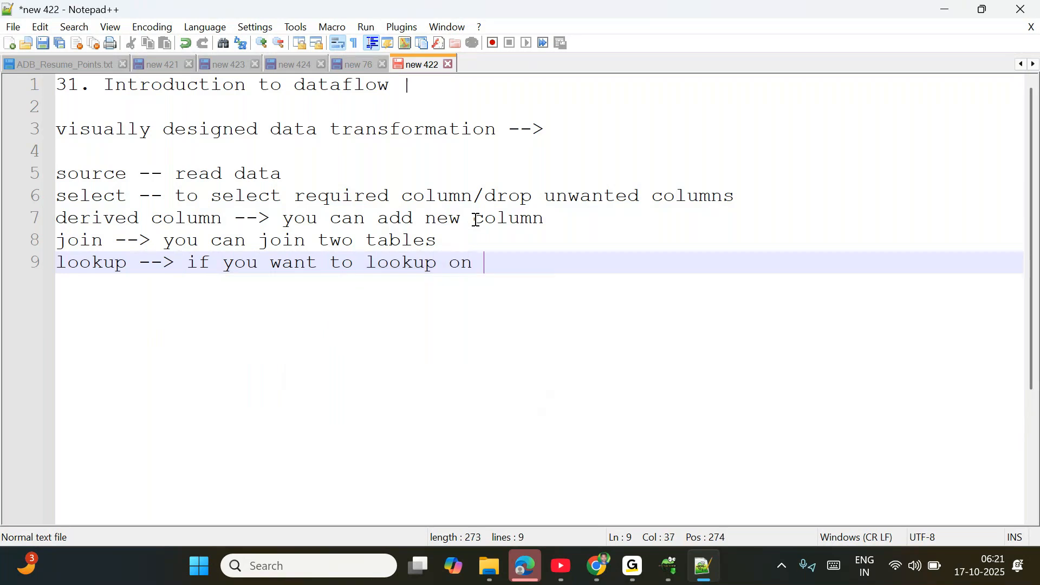
text(so)
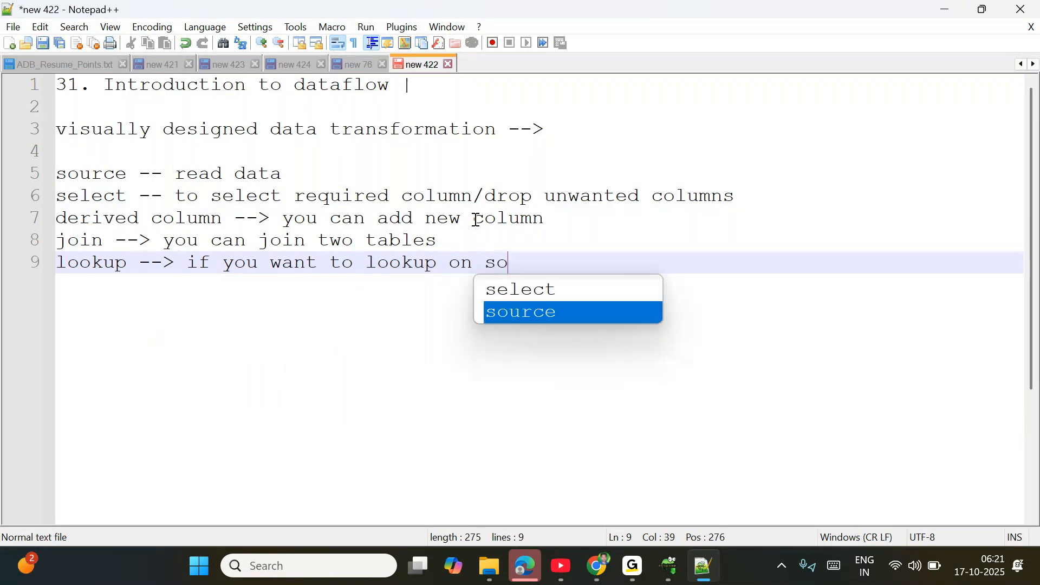
text(me other tabl)
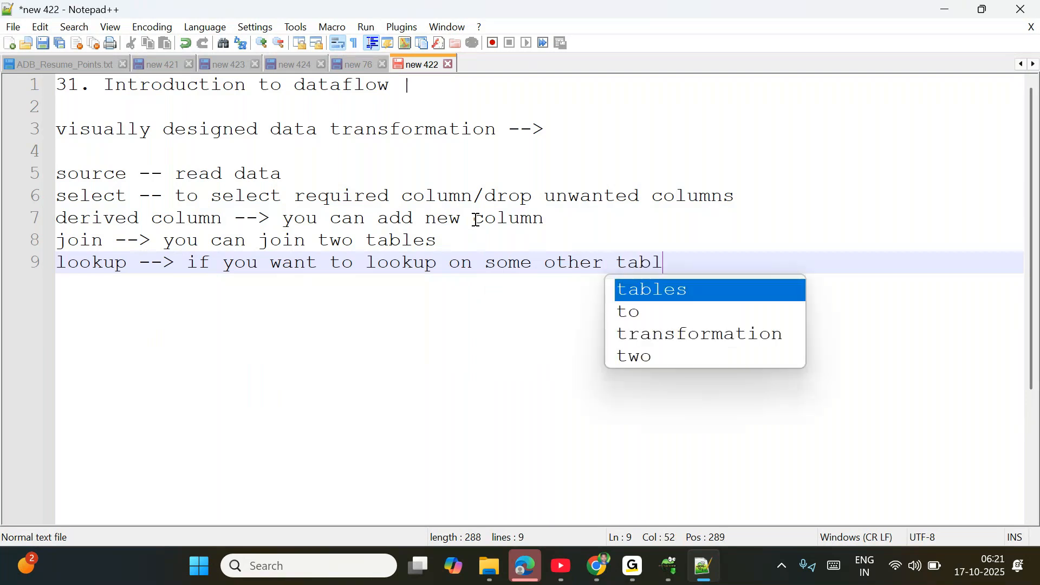
text(e to get value)
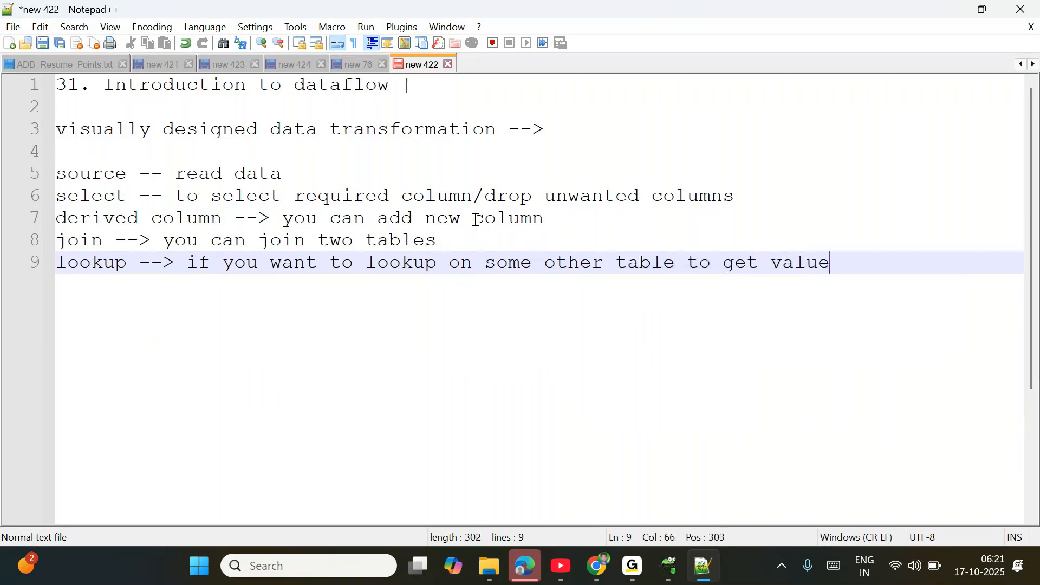
- Add the entry "conditional split --> to split data" on a new line below the lookup entry
key(Return)
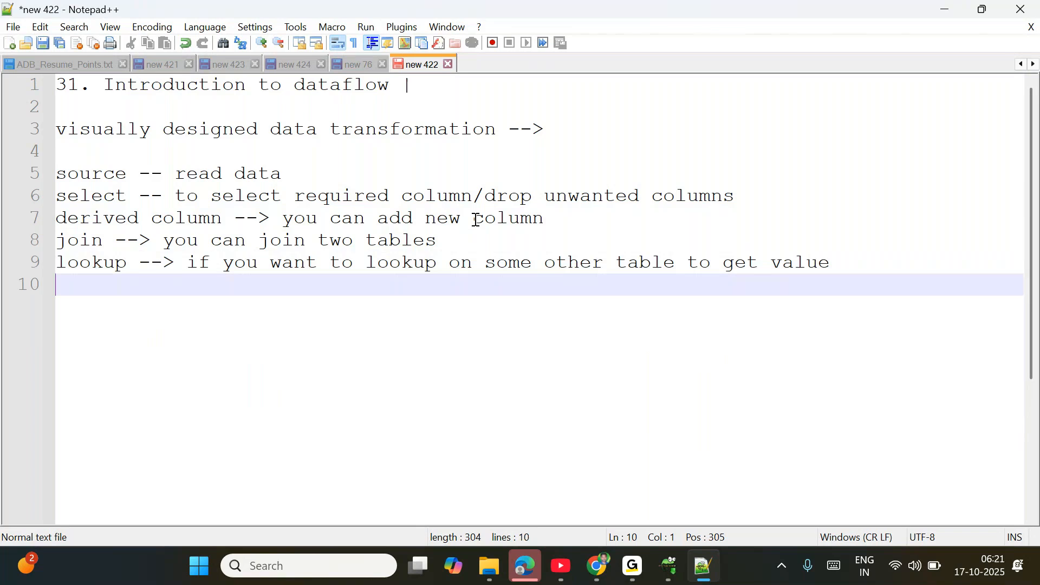
text(conmdition)
key(BackSpace)
key(BackSpace)
key(BackSpace)
key(BackSpace)
key(BackSpace)
key(BackSpace)
key(BackSpace)
text(dition)
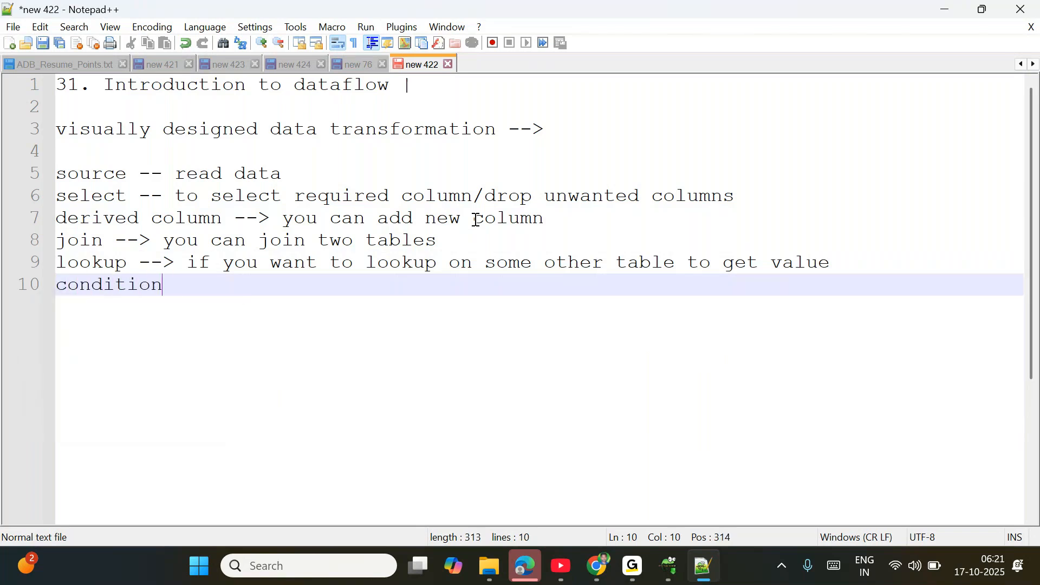
text(al split -)
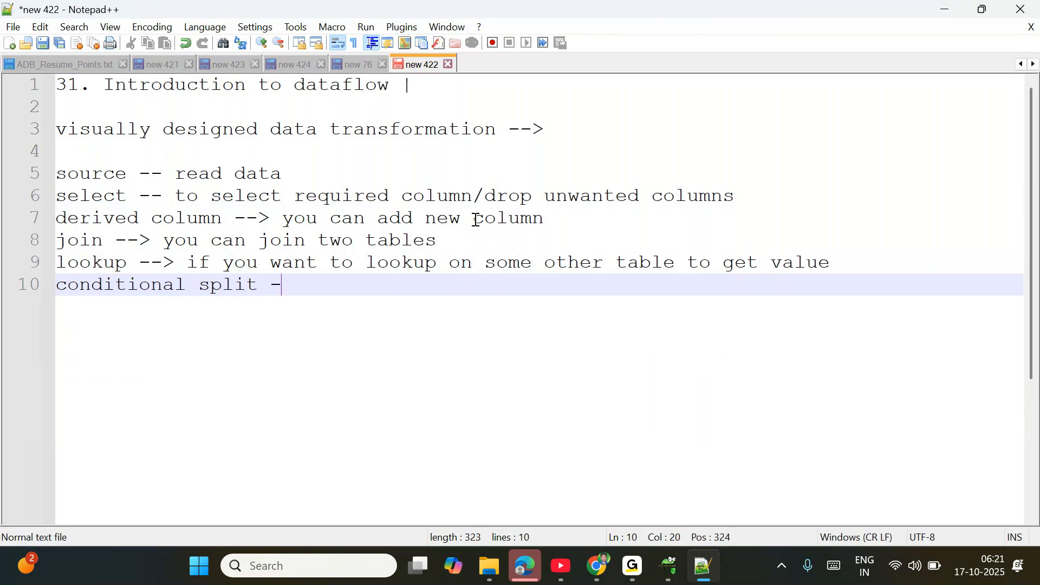
text(-> to sp)
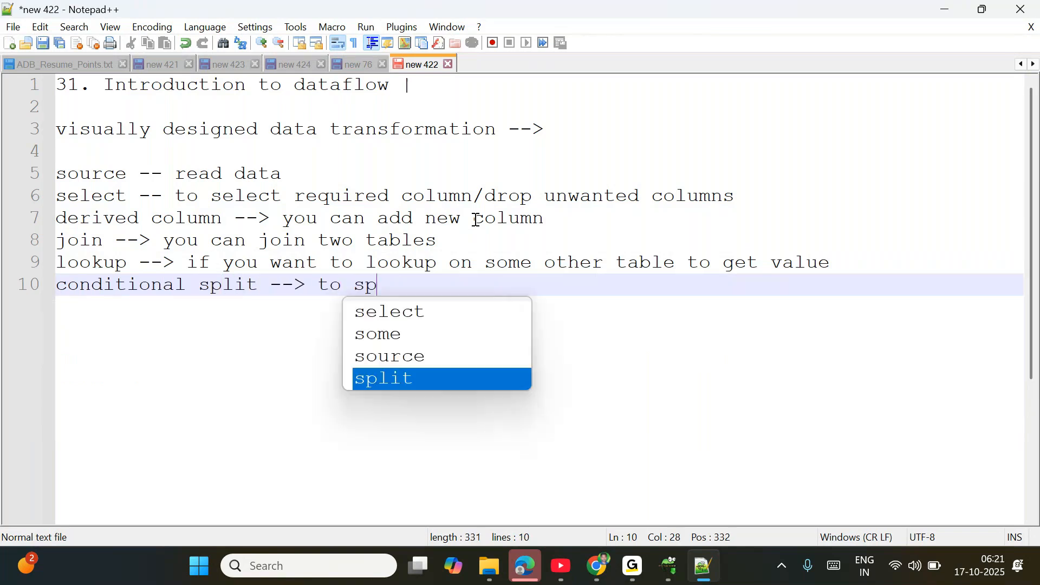
text(lit data)
- Leave a blank line under the conditional split entry, add "..." and insert three line breaks after it
key(Return)
key(Return)
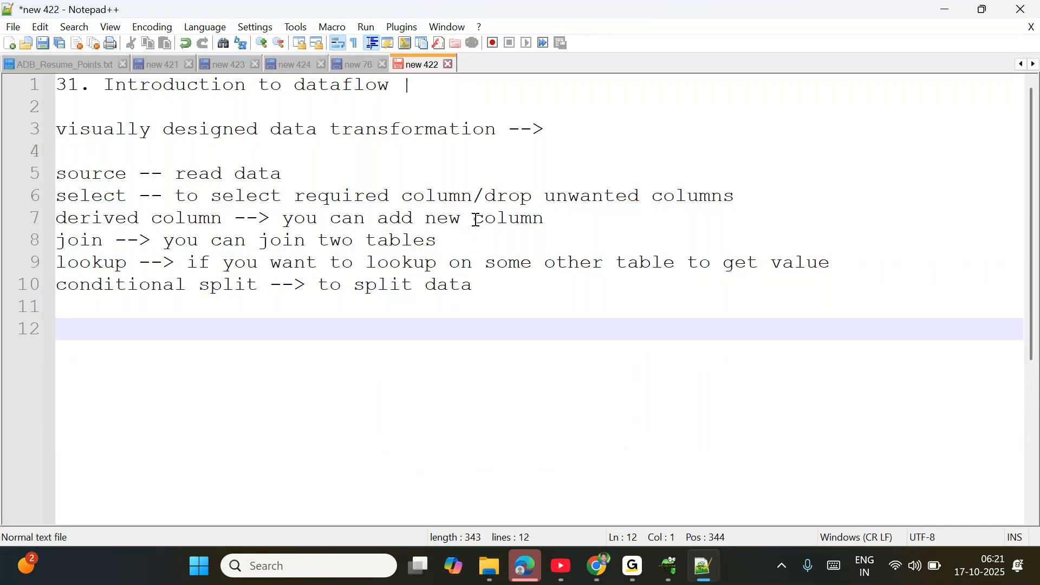
text(...)
key(Return)
key(Return)
key(Return)
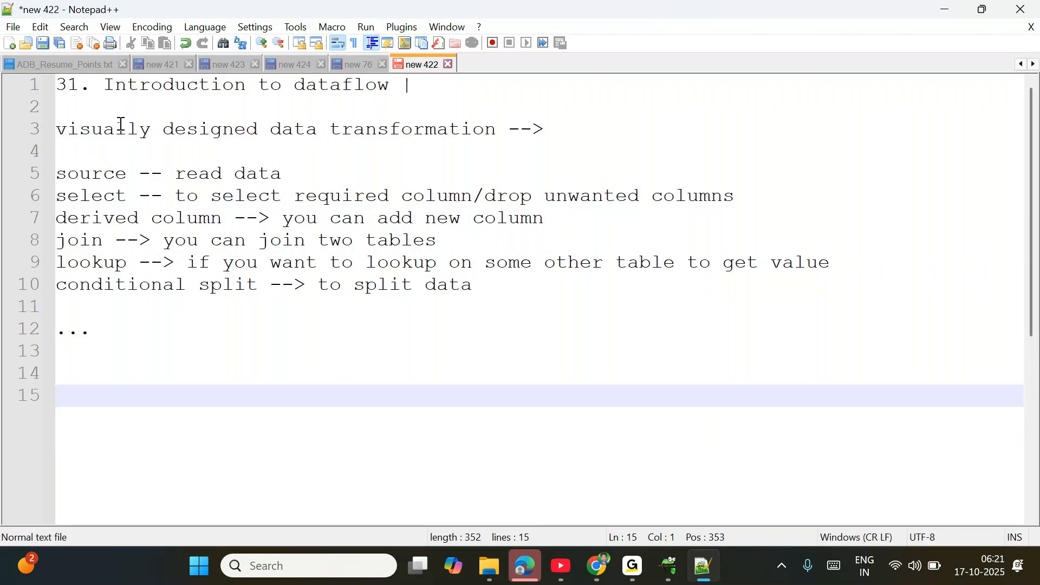
drag(269, 125, 505, 131)
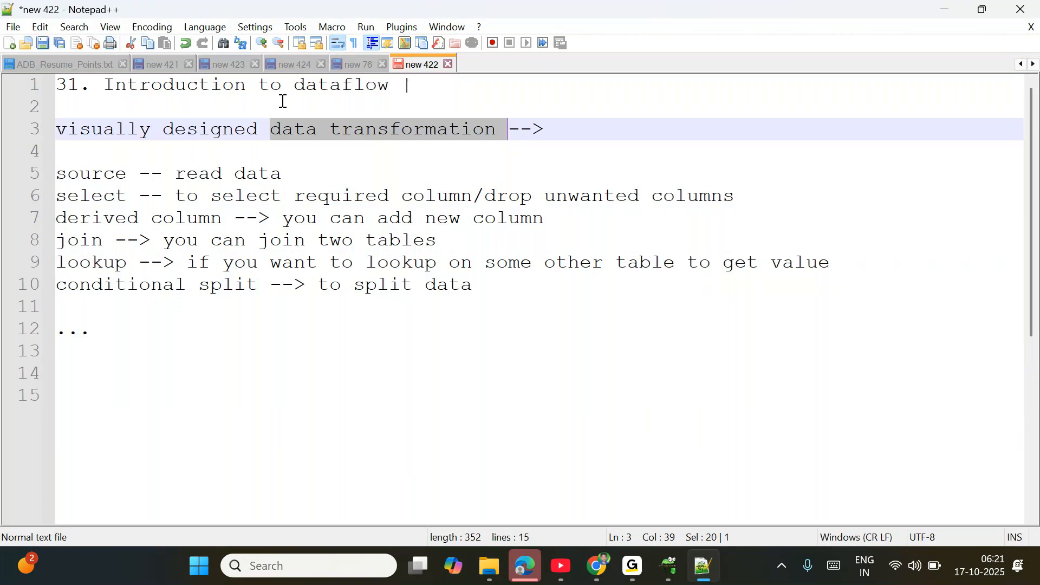
drag(81, 175, 60, 181)
click(105, 341)
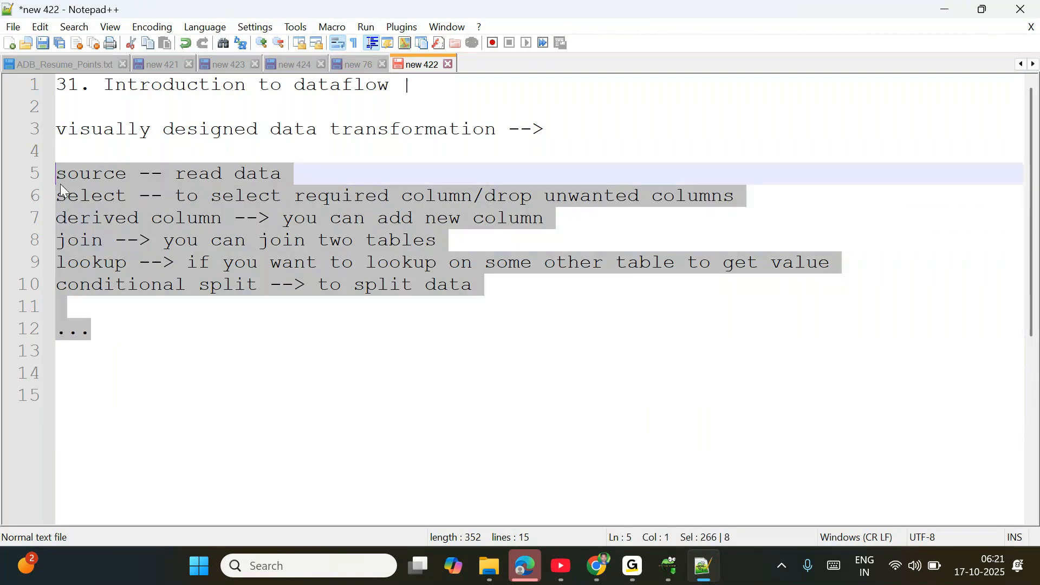
- Remove the blank line above the "..." entry and insert a new line below it
click(129, 335)
key(Home)
key(BackSpace)
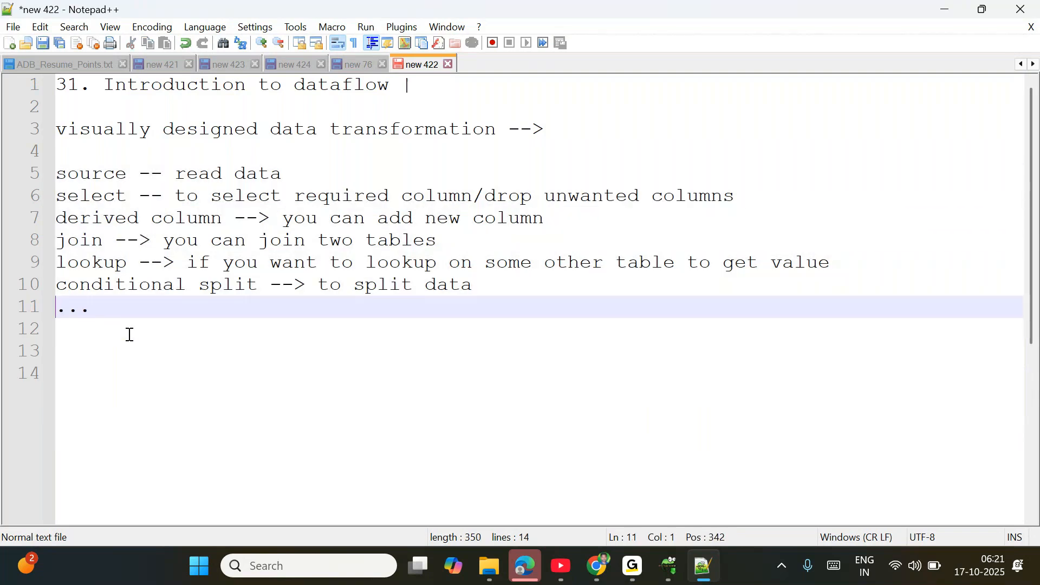
key(End)
key(Return)
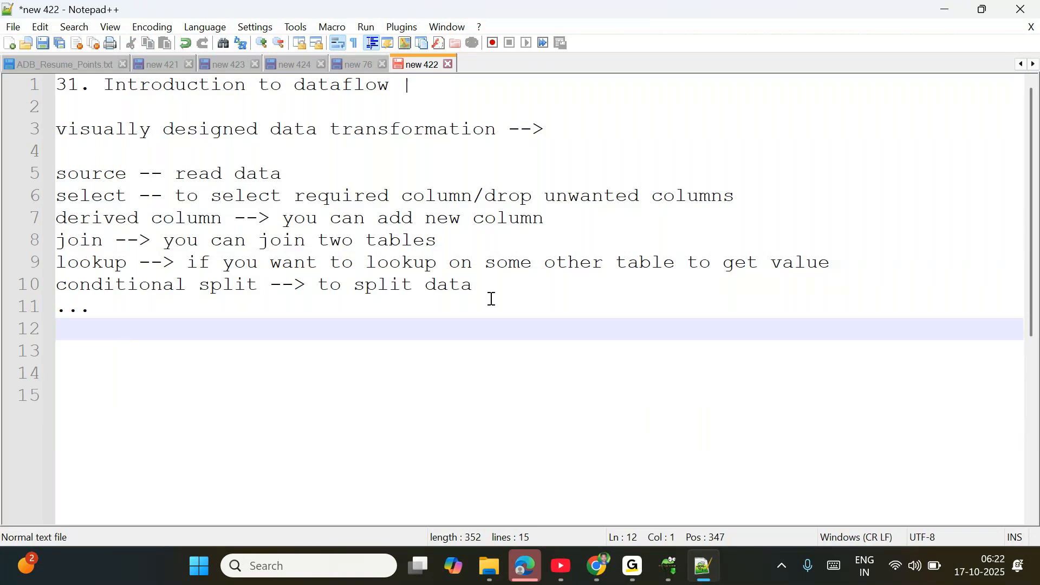
click(120, 311)
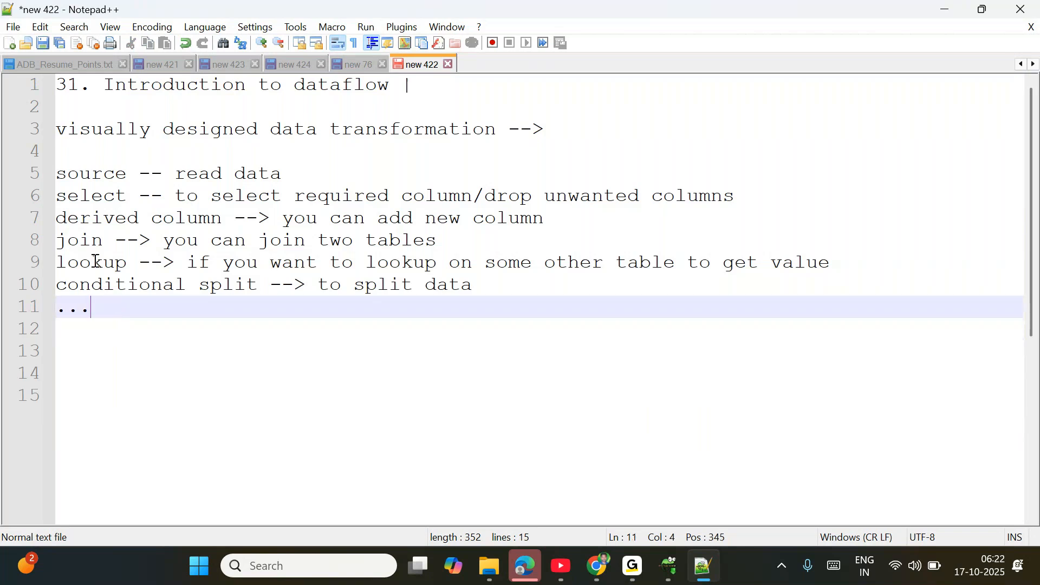
right_click(59, 189)
click(279, 307)
double_click(86, 127)
double_click(89, 173)
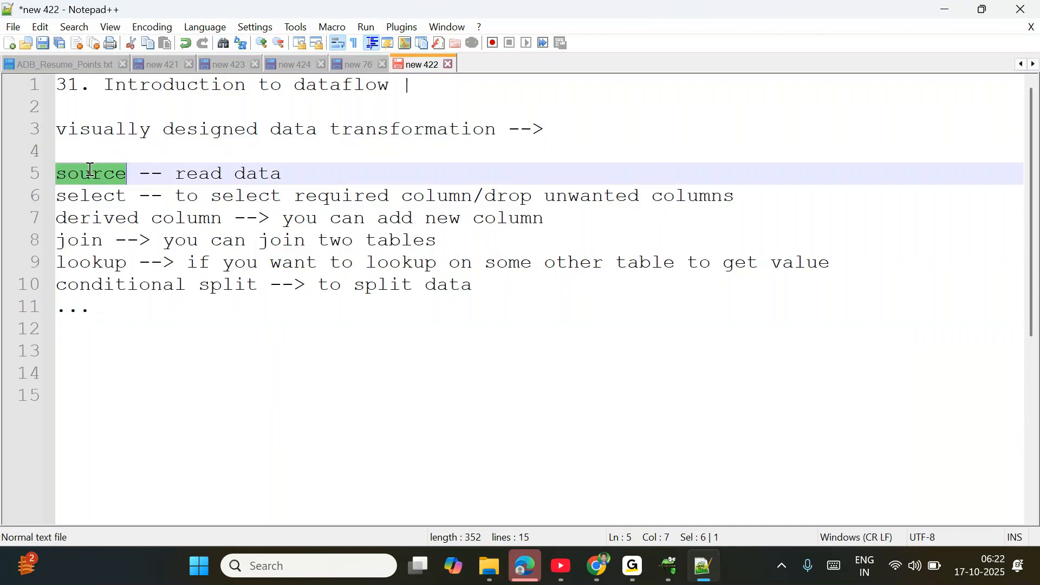
double_click(98, 196)
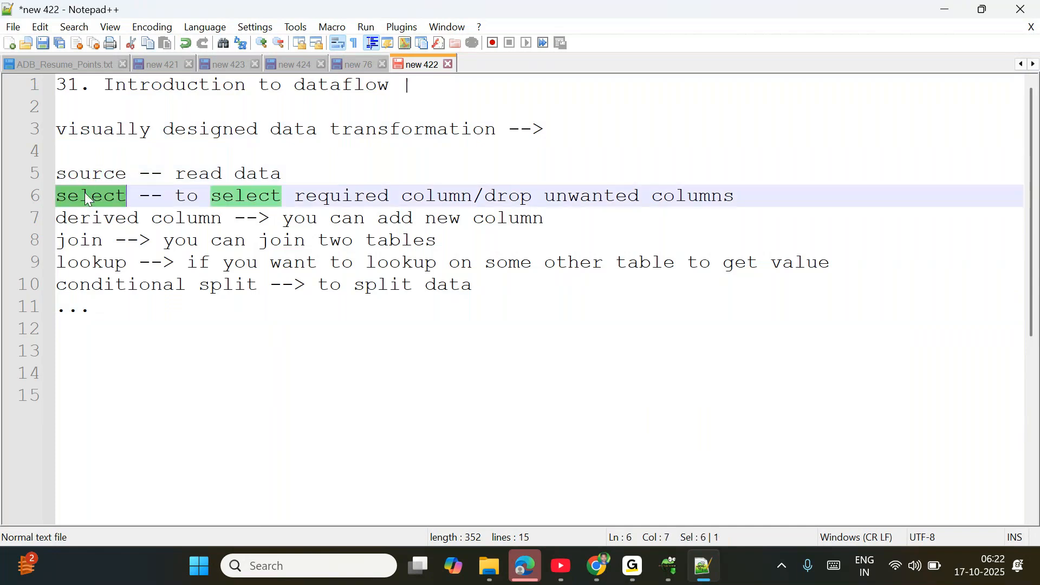
double_click(108, 134)
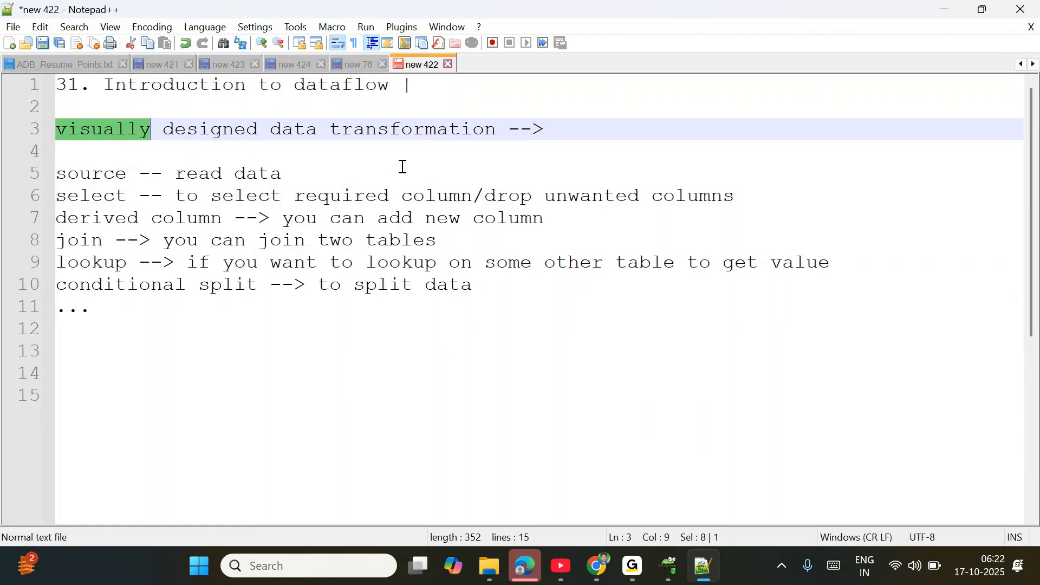
- Insert ", Code Free" after "transformation" in the visually designed data transformation note
click(500, 130)
text(Code Fr)
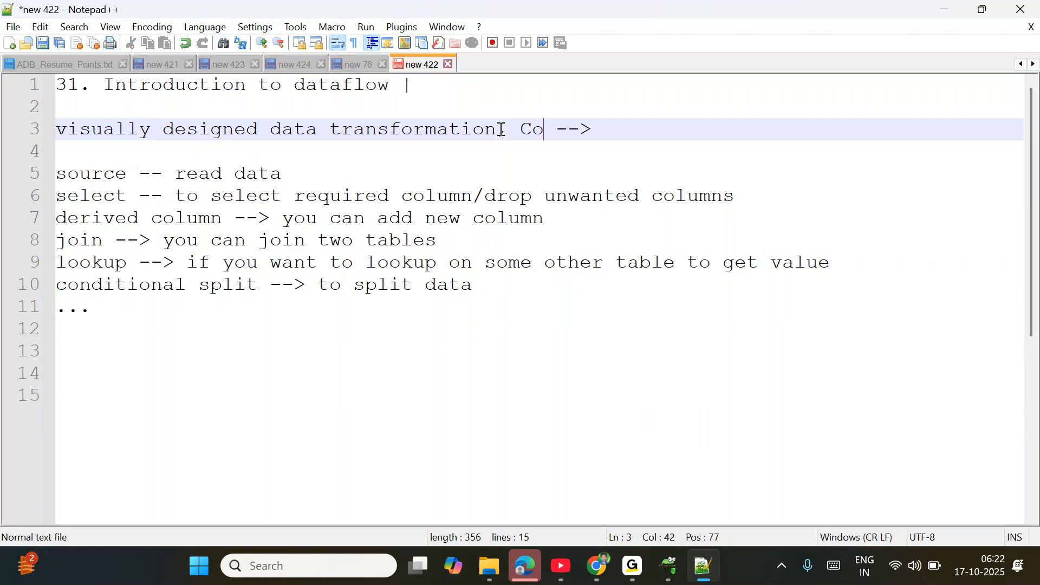
text(ee)
key(End)
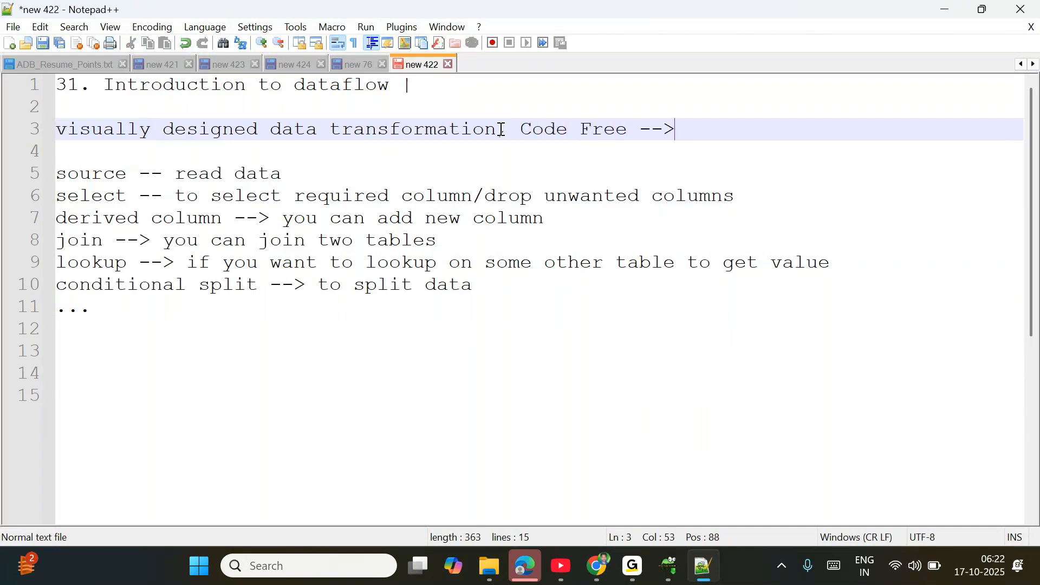
key(Return)
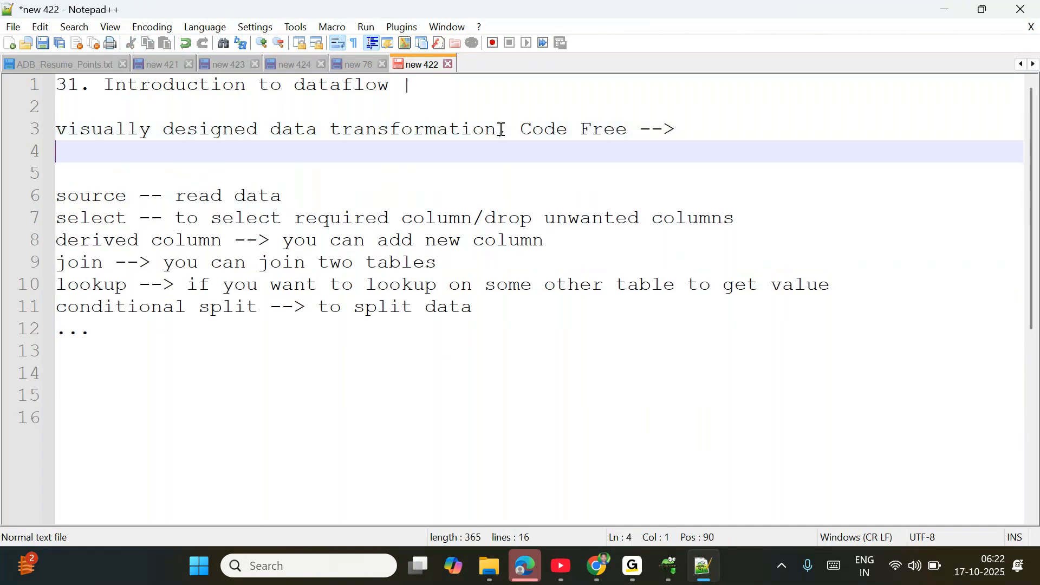
key(BackSpace)
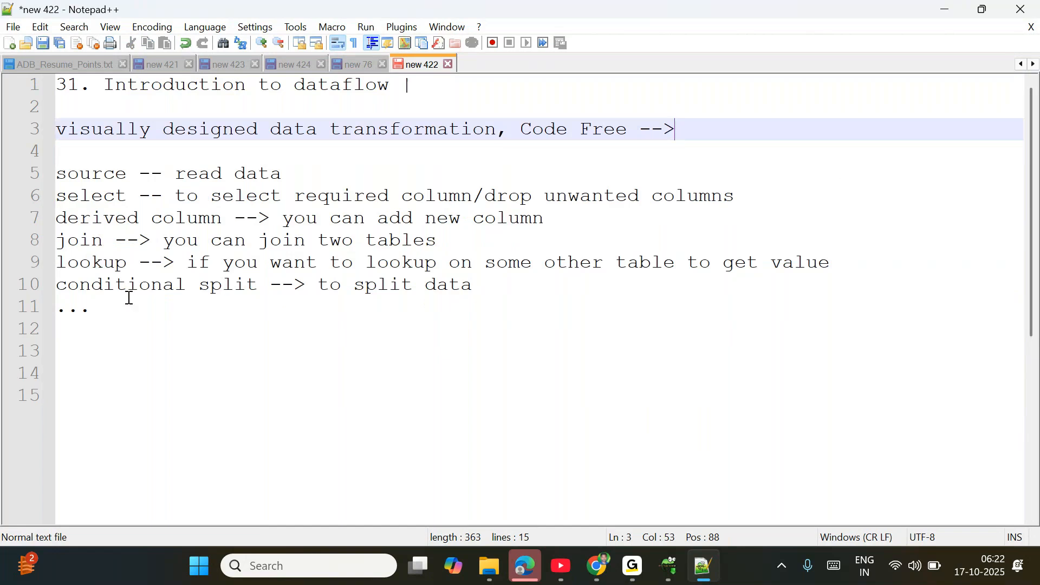
- Leave a blank line under the "..." entry and add the note "Pipeline ---> Json"
click(114, 305)
key(Return)
key(Return)
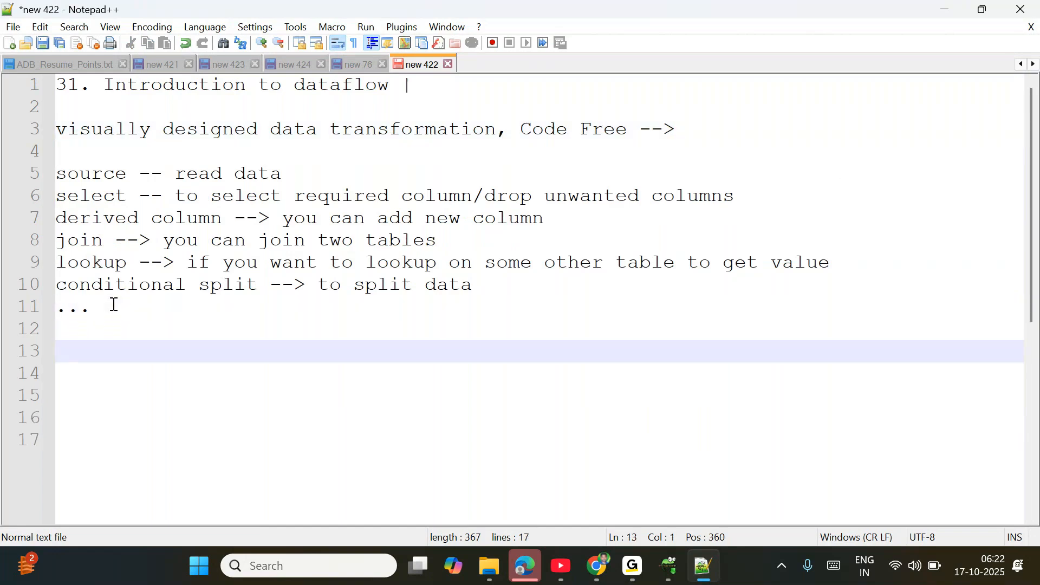
text(Pipeline --->)
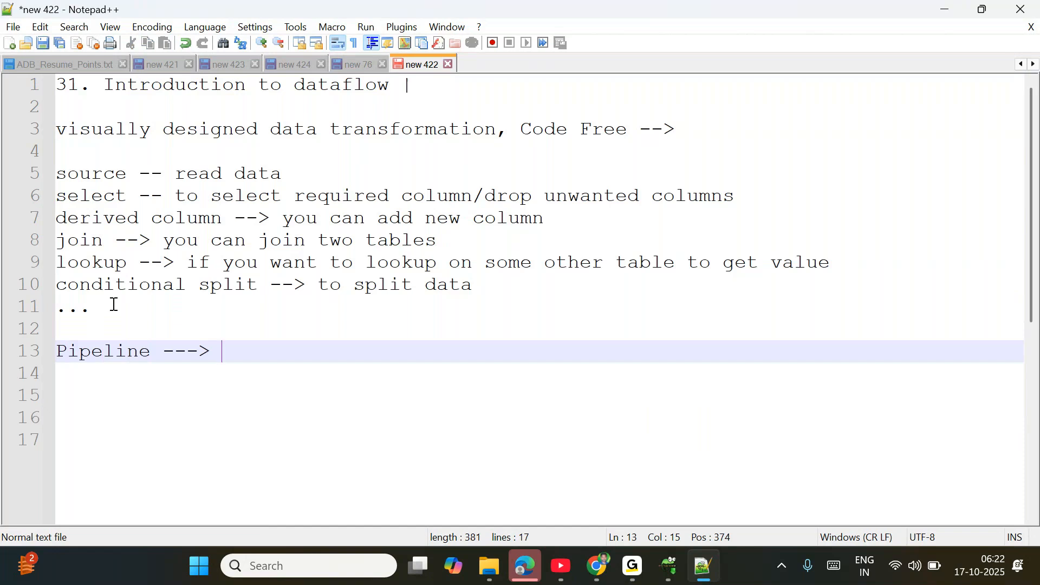
text(Json)
key(Return)
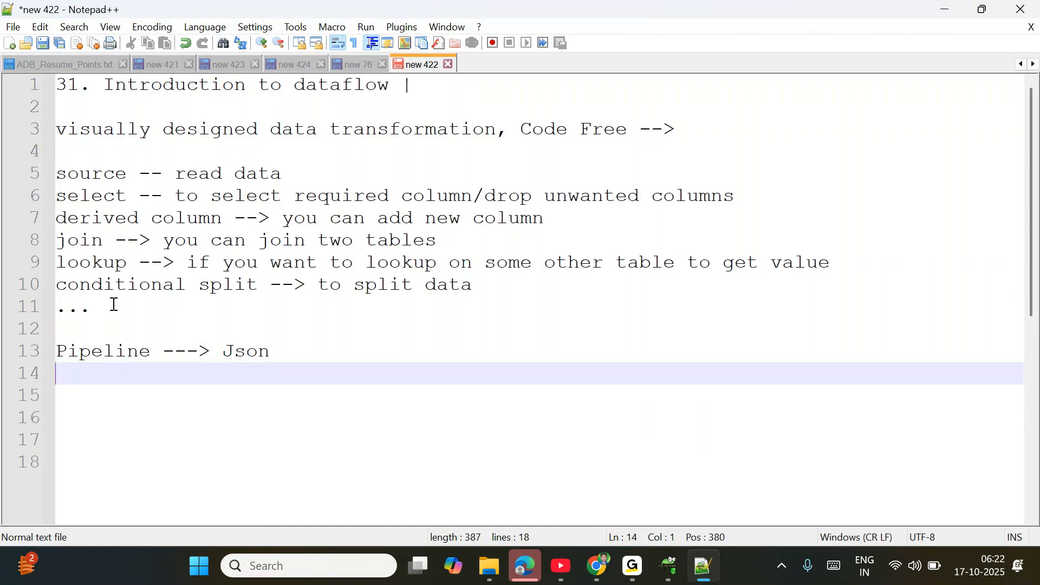
- Add the note "Dataflows ---> json (Spark code)" on the line below the Pipeline note
text(Dataflows )
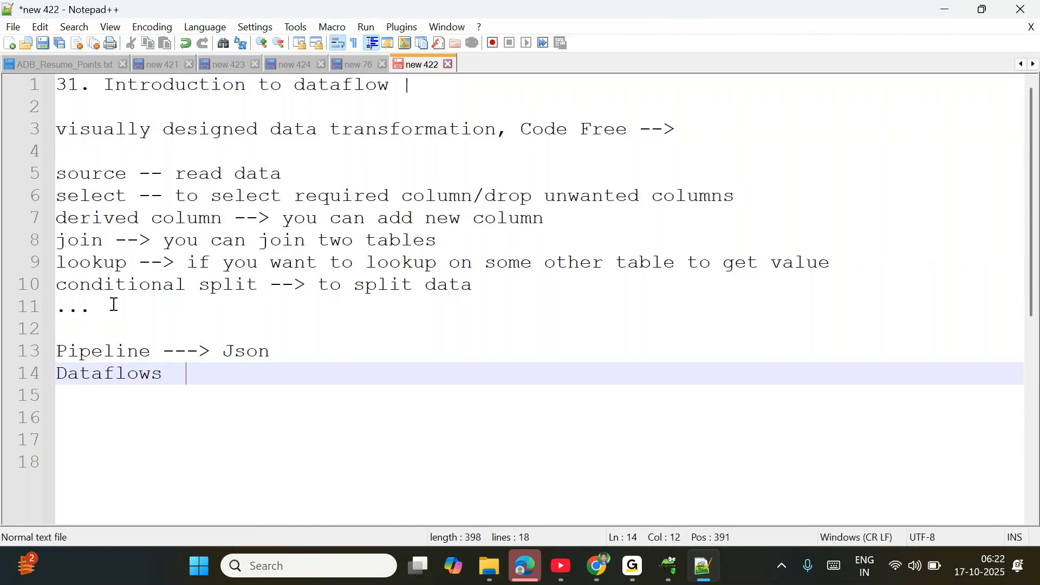
text(--->)
text(json ()
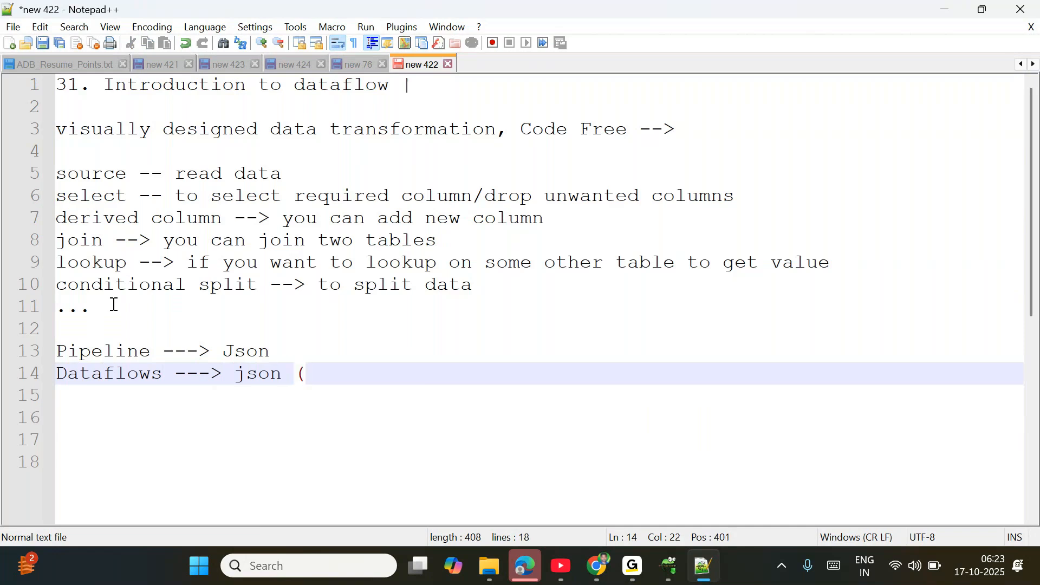
text(Spark code))
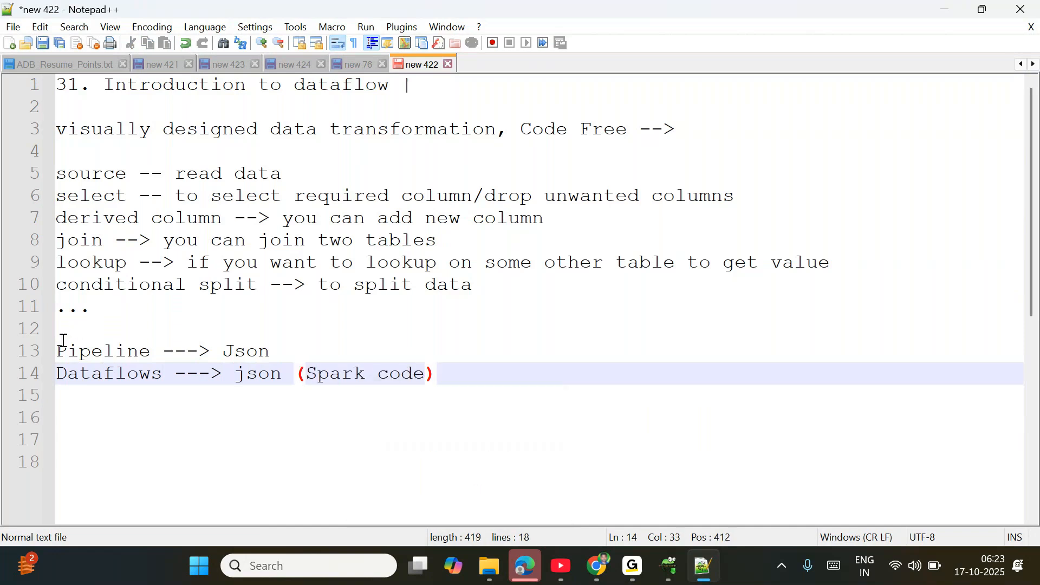
double_click(260, 372)
drag(314, 374, 426, 372)
double_click(425, 372)
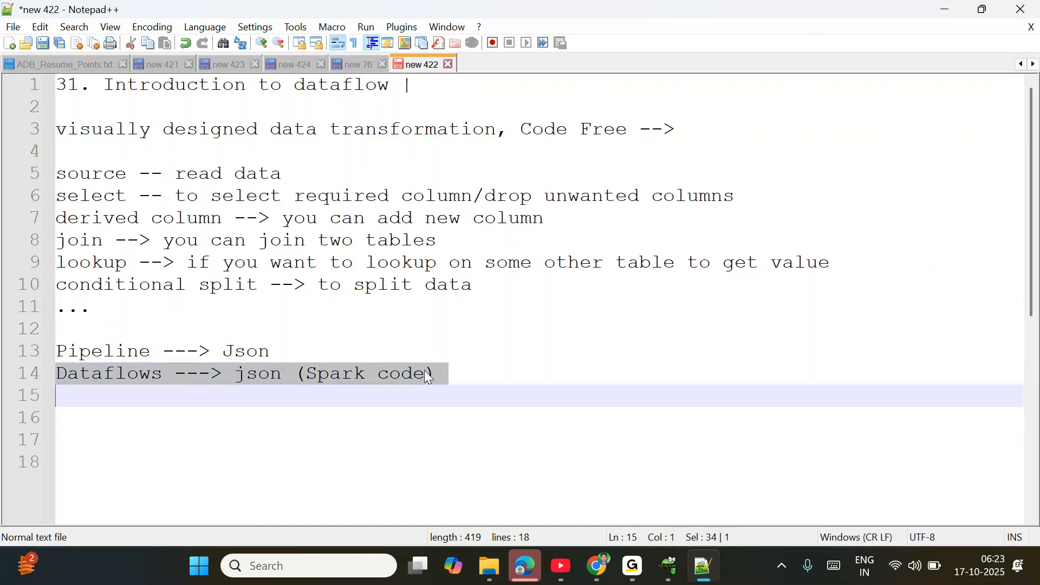
click(434, 366)
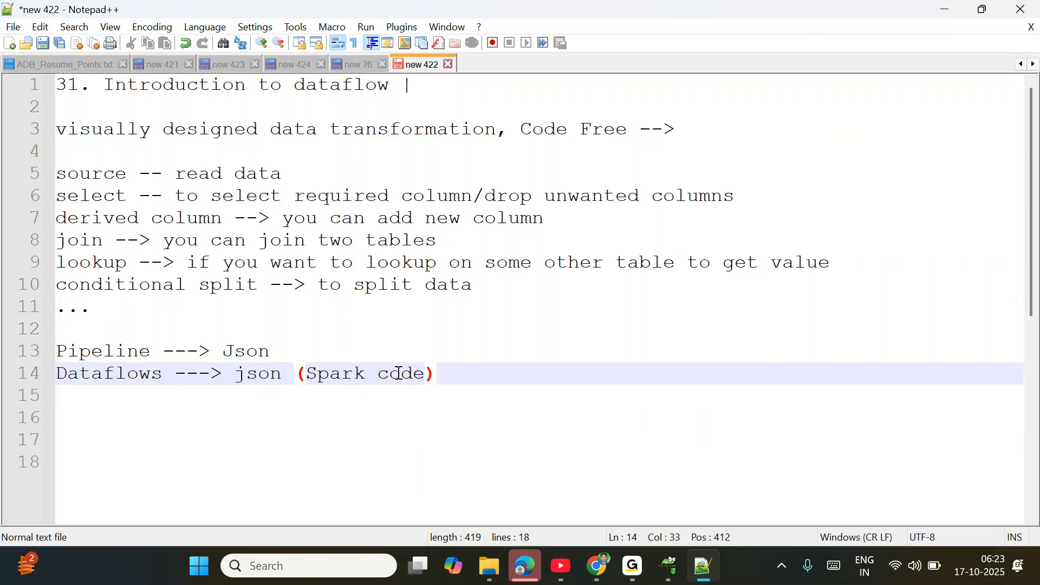
double_click(330, 372)
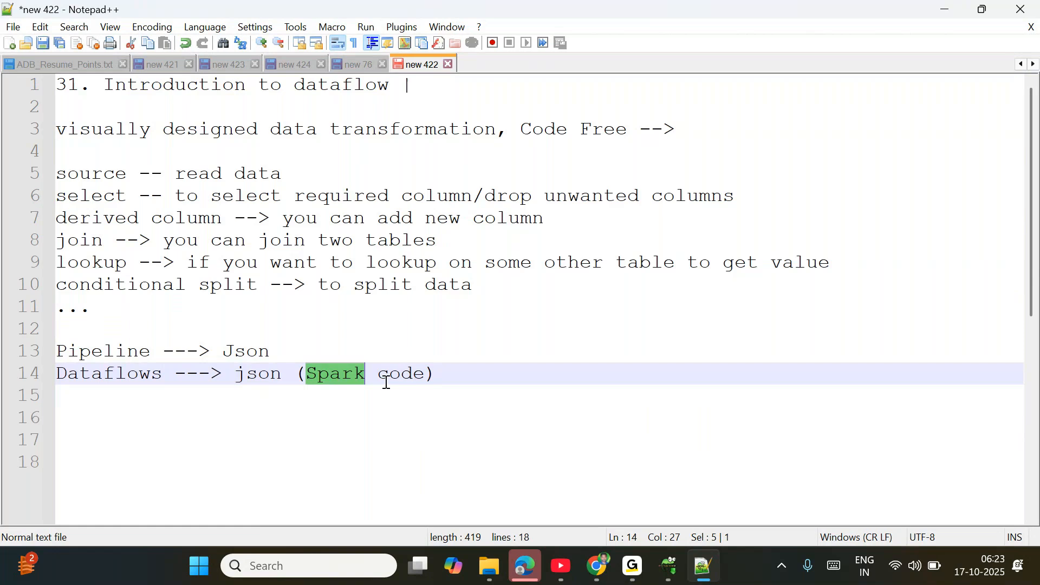
- Append "---> Dataflow Debug" to the end of the "Dataflows ---> json (Spark code)" line
click(404, 373)
double_click(404, 373)
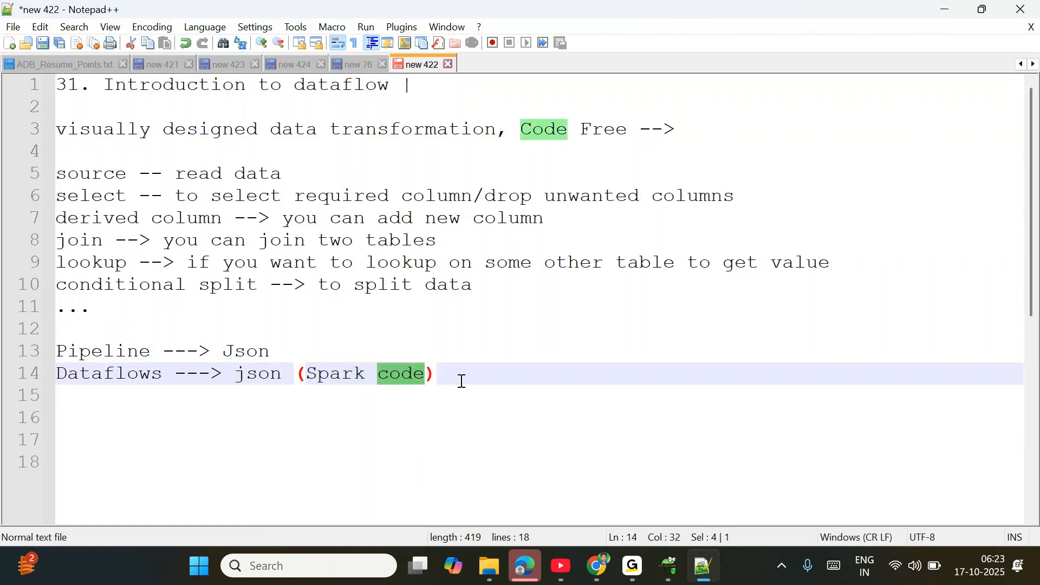
click(457, 366)
text(--->)
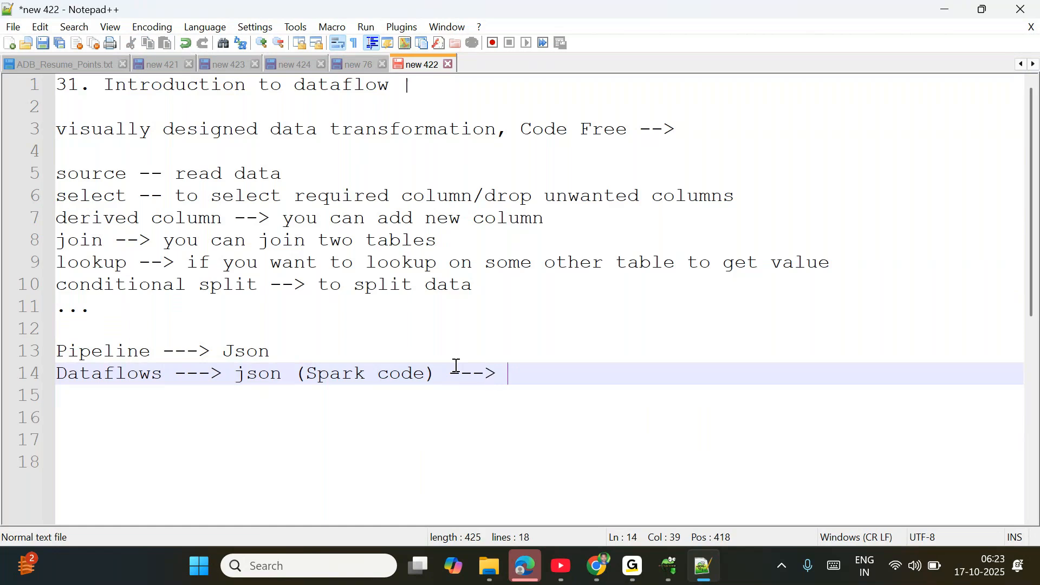
text( S)
key(BackSpace)
text(Debug)
key(Left)
key(Left)
key(Left)
key(Left)
key(Left)
text(Dataflow)
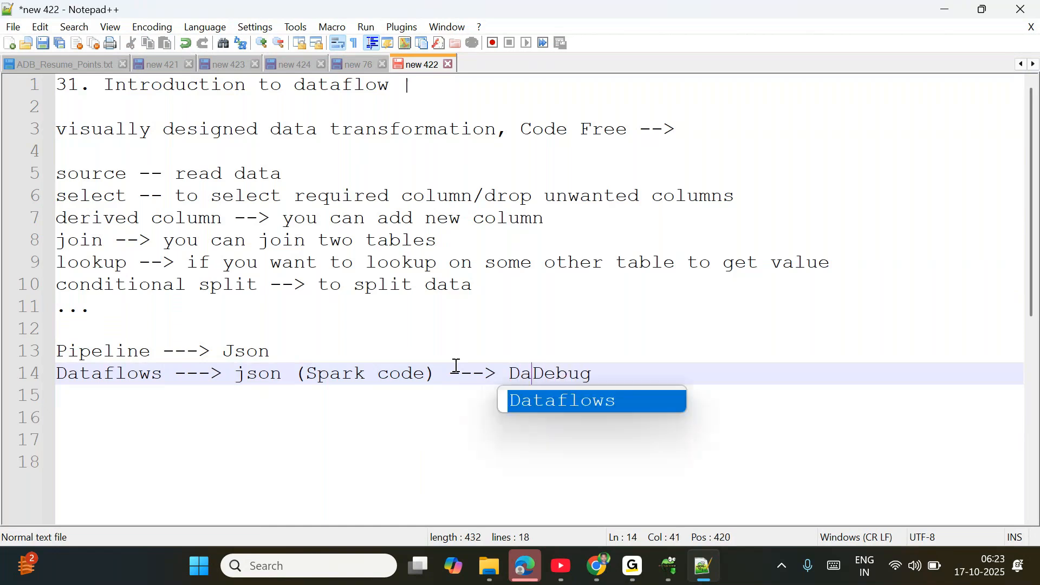
key(End)
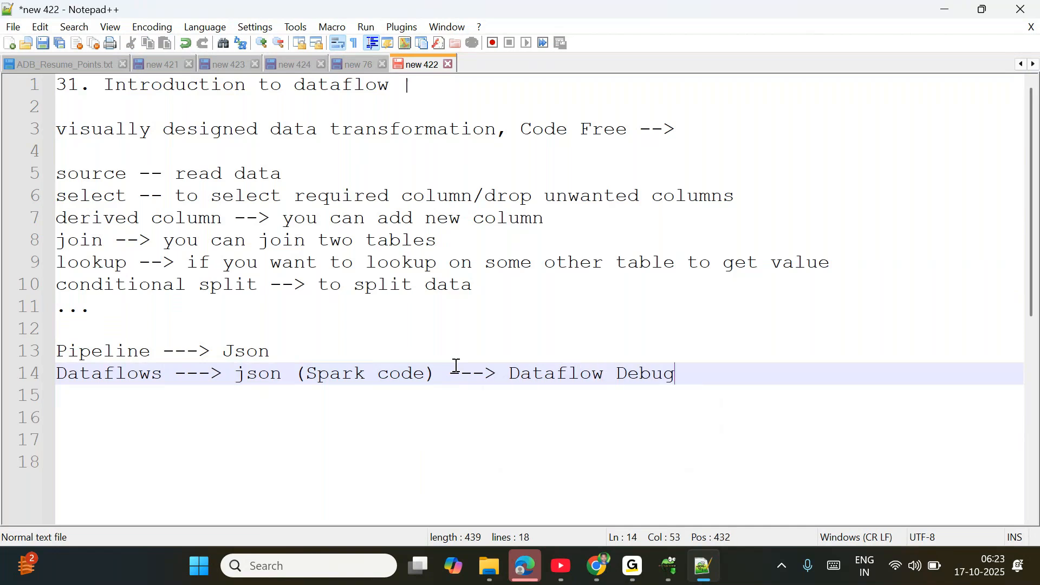
key(shift+Left)
key(shift+Left)
key(shift+Left)
key(shift+Left)
key(shift+Left)
key(shift+Left)
key(shift+Left)
key(shift+Left)
key(shift+Left)
key(shift+Left)
key(shift+Left)
key(shift+Left)
key(shift+Left)
key(shift+Left)
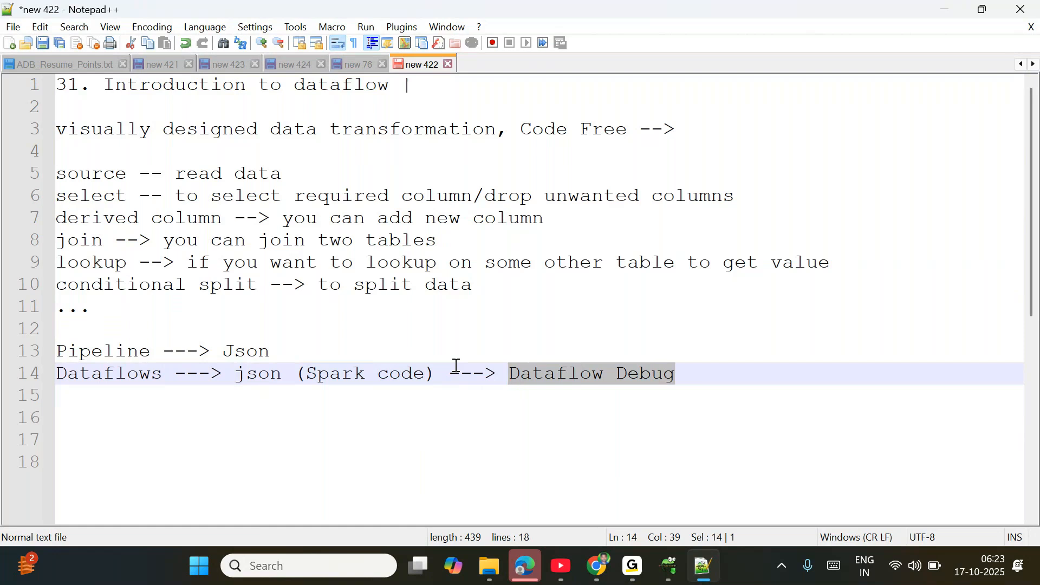
key(End)
text(()
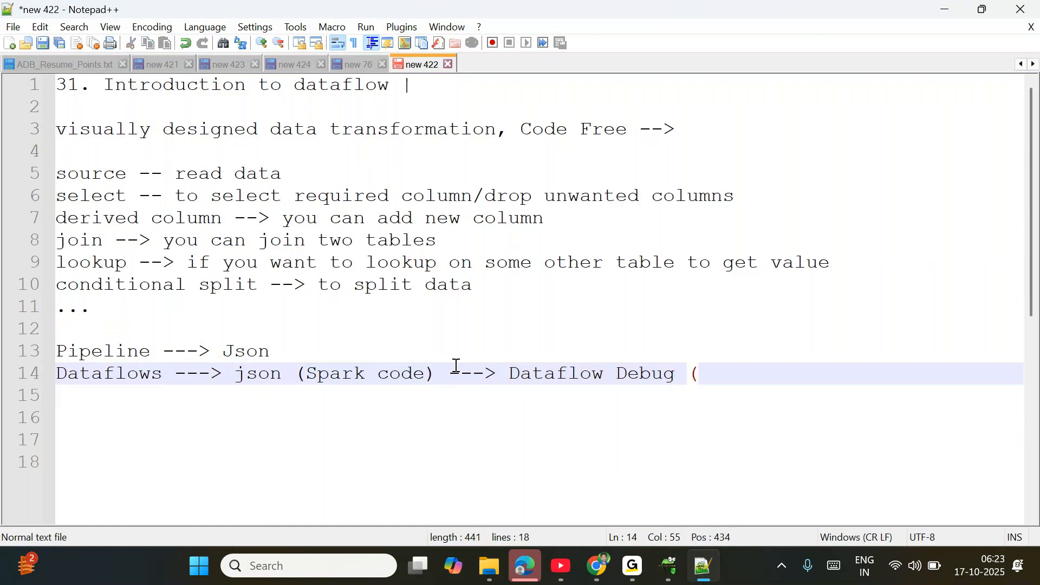
text(o)
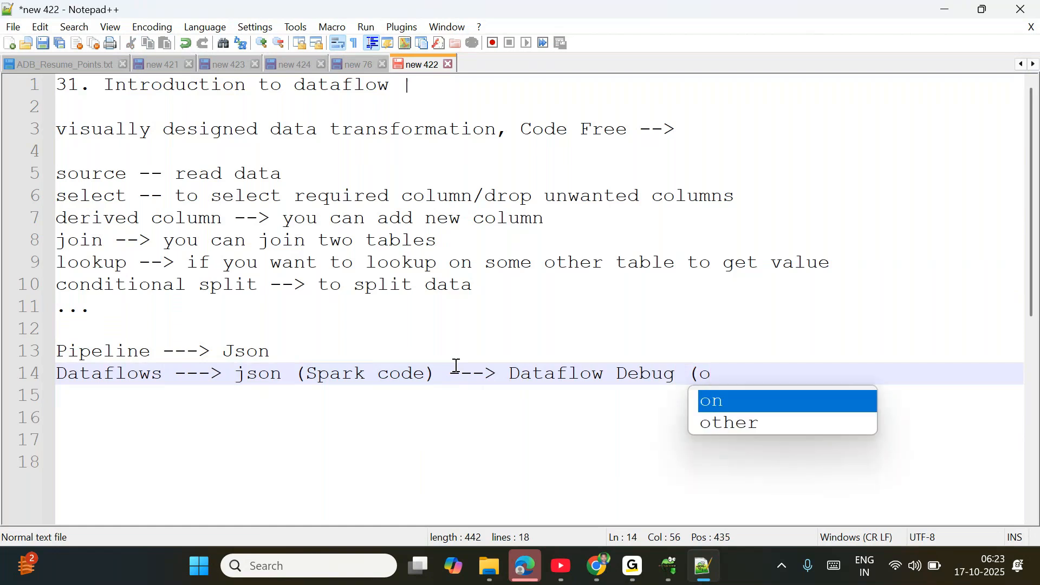
text(-)
key(BackSpace)
key(BackSpace)
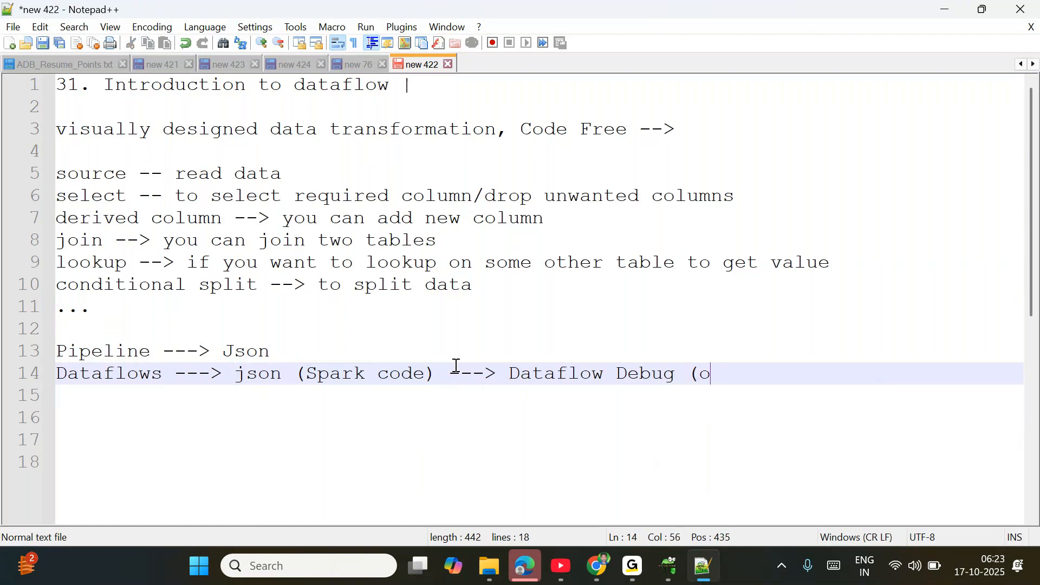
key(BackSpace)
- Draw freehand annotation strokes beside the "Dataflow Debug" text and clear them from the screen
click(400, 26)
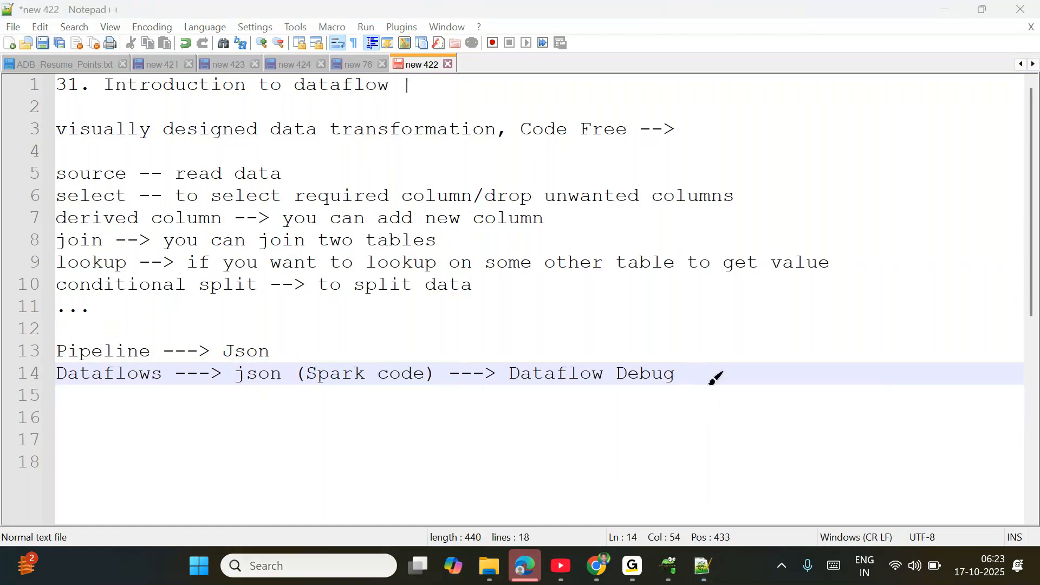
drag(695, 364, 744, 371)
drag(752, 332, 774, 426)
mouse_move(821, 368)
mouse_down()
mouse_move(826, 390)
mouse_move(829, 365)
mouse_move(784, 393)
mouse_move(836, 370)
mouse_up()
drag(772, 349, 892, 324)
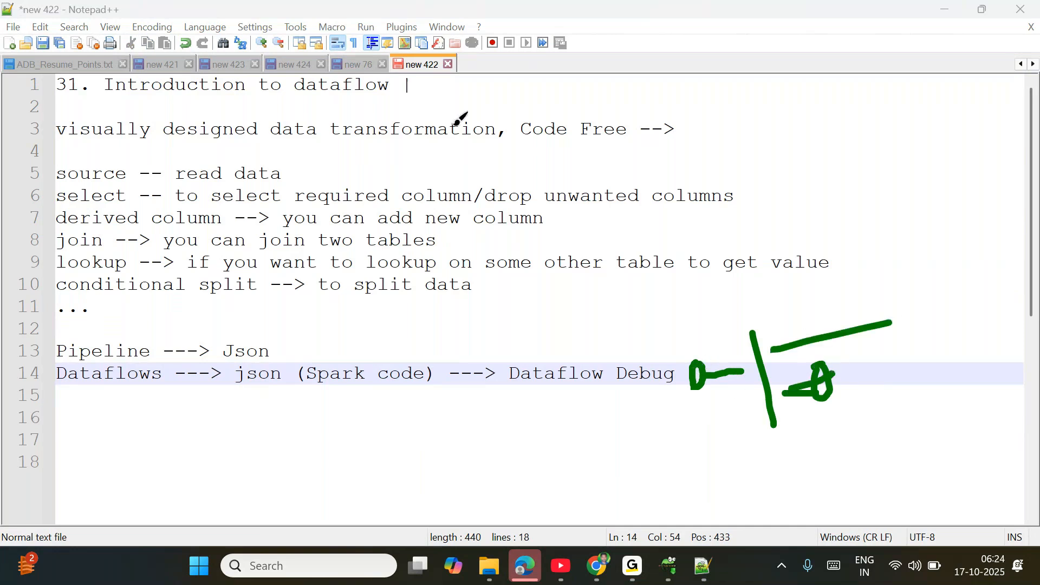
key(Escape)
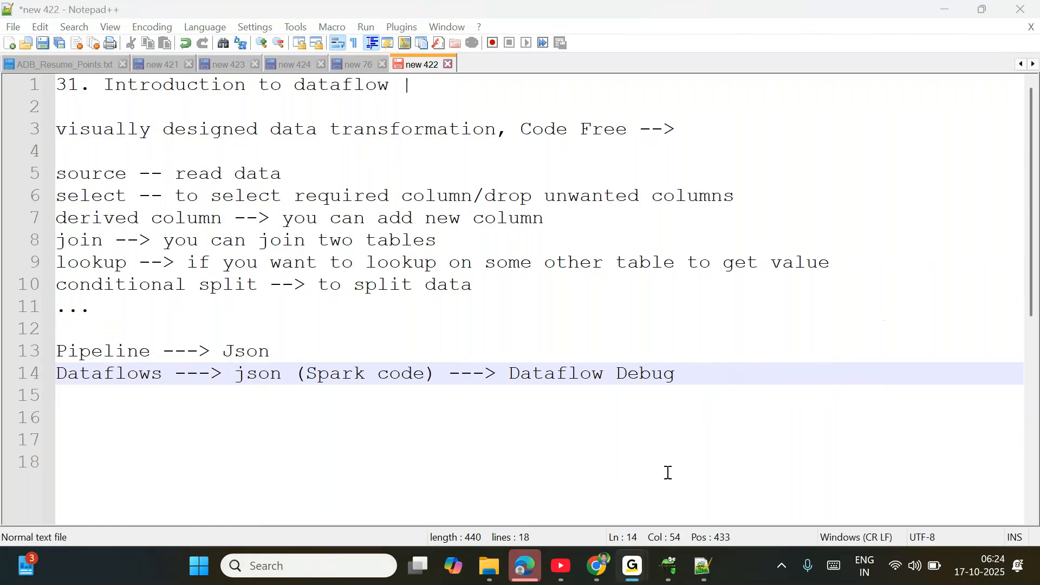
- Add a dashed separator line below the Dataflows line and start a new line under it
click(701, 378)
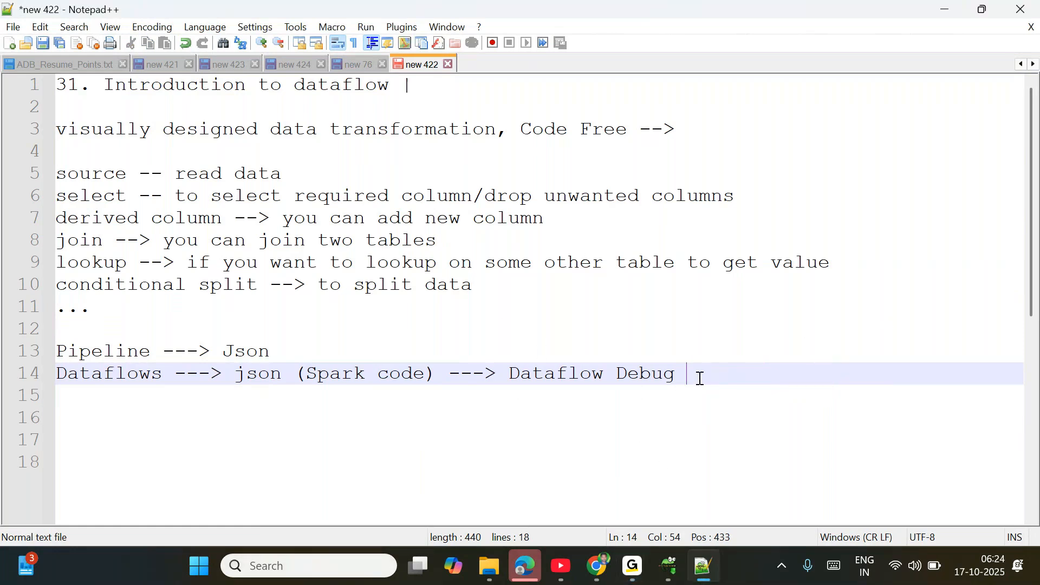
key(Return)
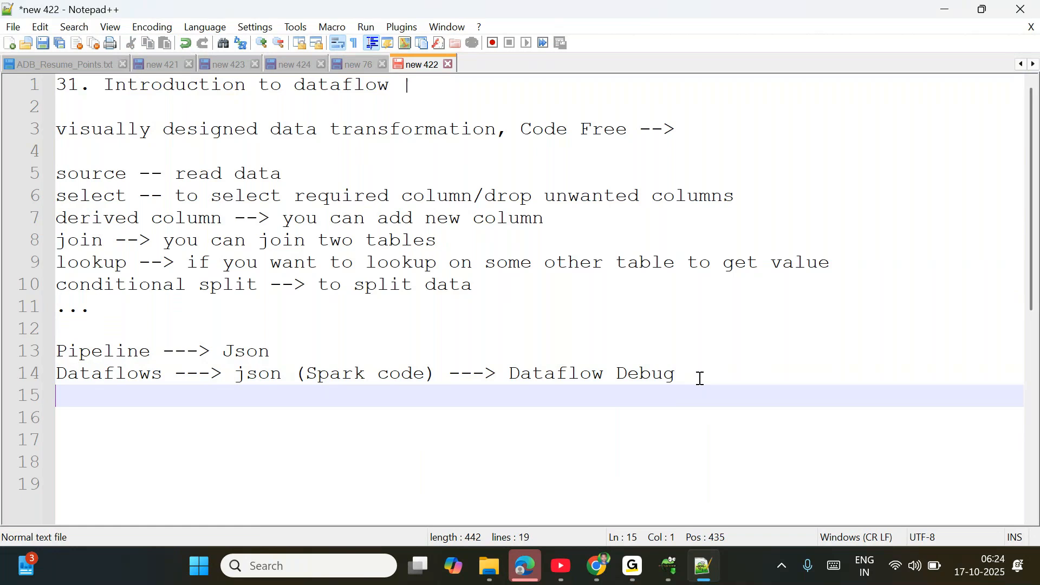
text(-----------------------------------------------------)
key(Return)
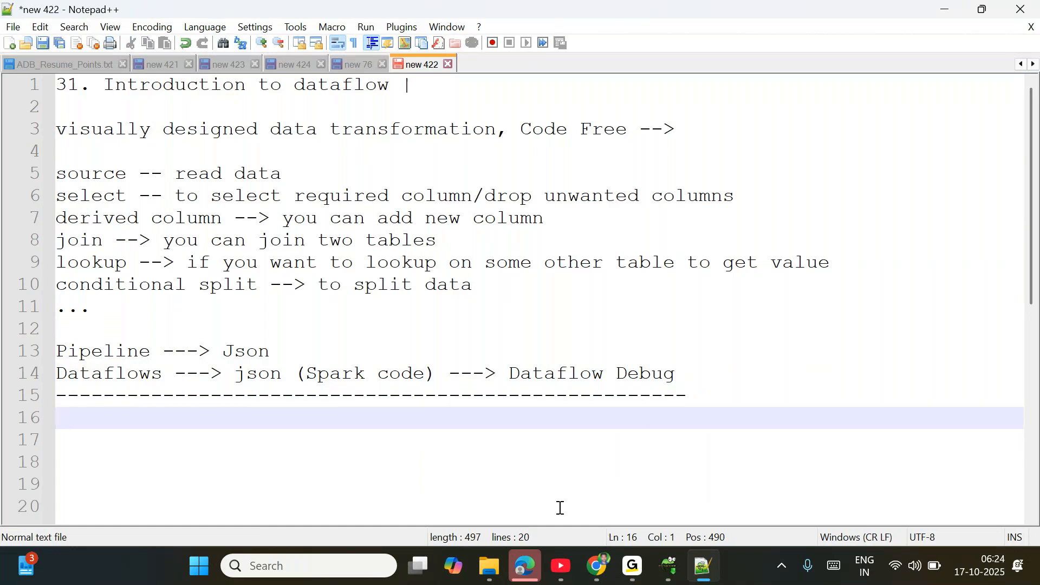
- Write "Lets discuss, How to do data quality checks using dataflow" on the line below the separator
text(L)
key(BackSpace)
text(lETS)
key(BackSpace)
key(BackSpace)
key(BackSpace)
key(BackSpace)
text(Lets discuss)
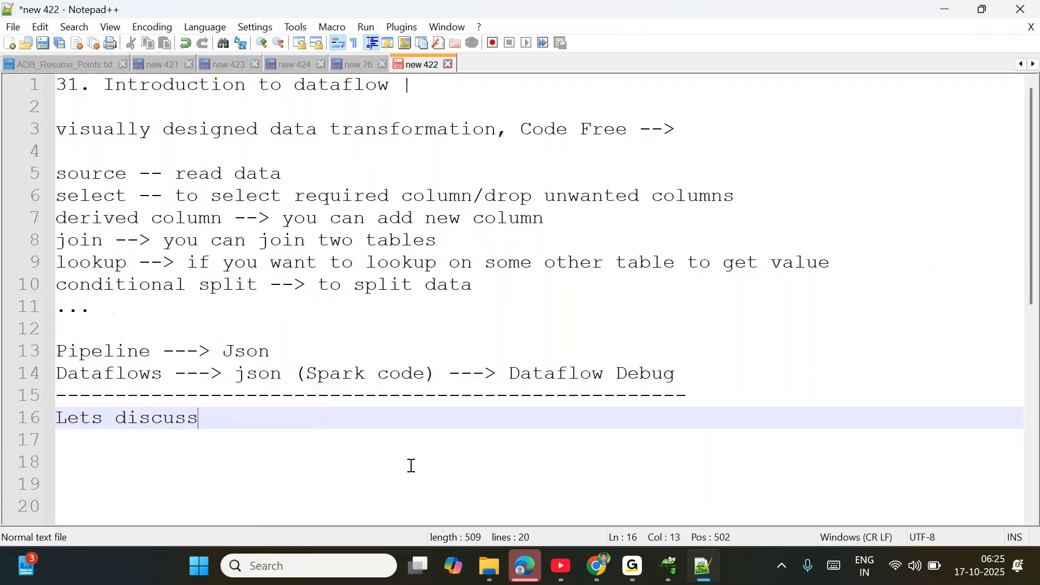
text(, How to do data)
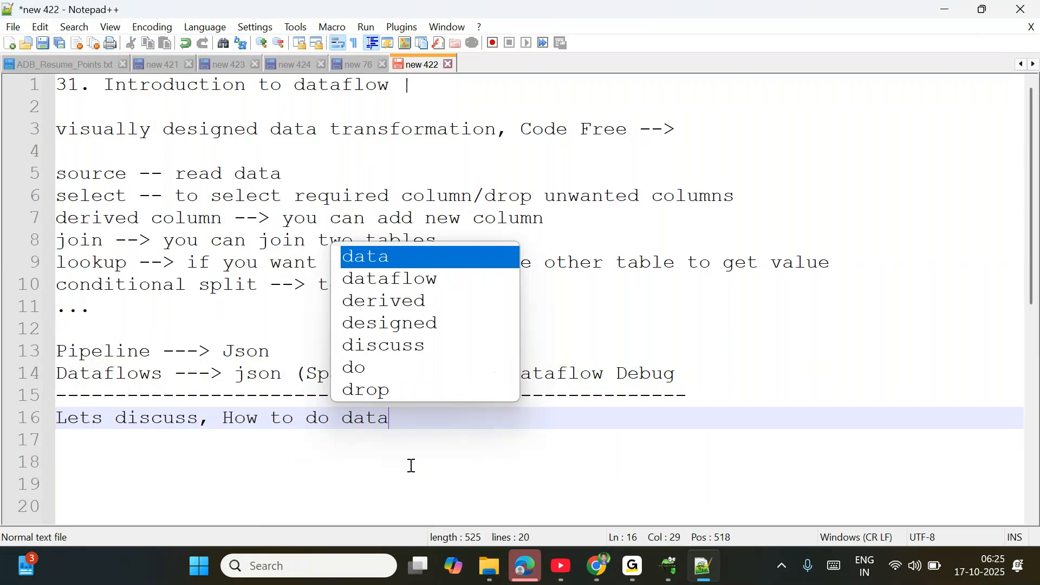
text( quality checks )
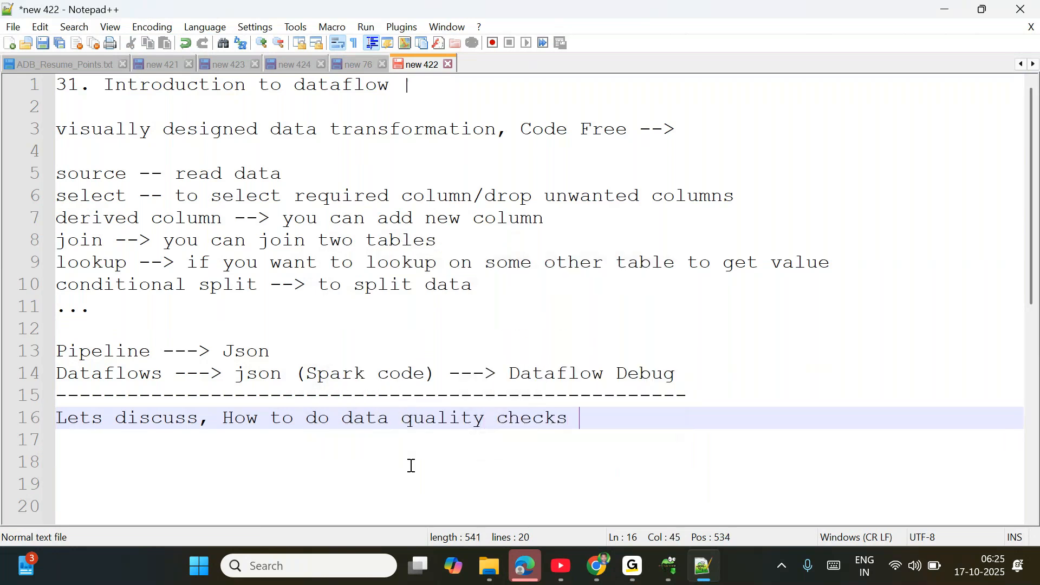
text(using dataflow)
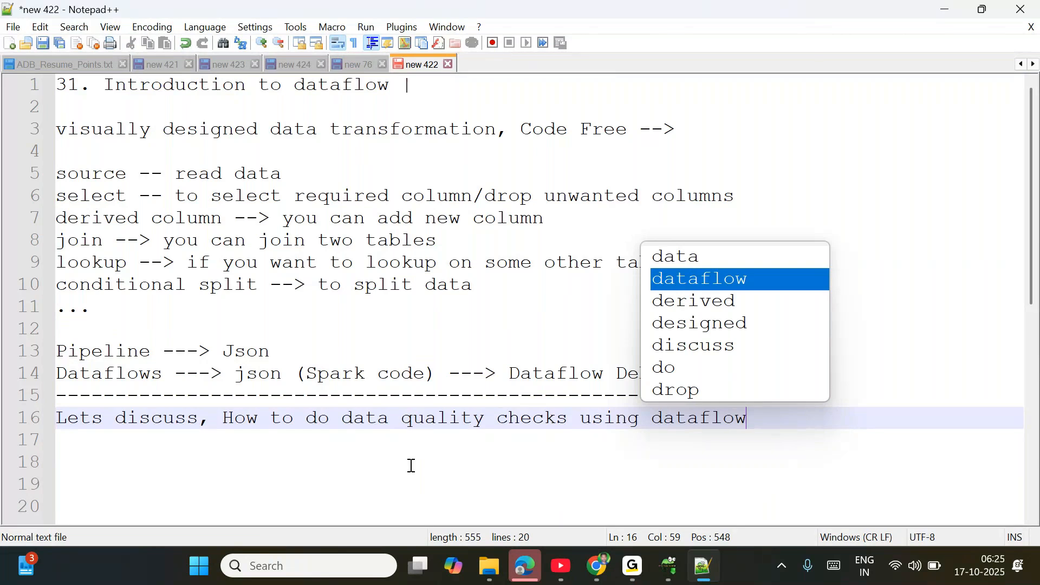
- Make the last word "dataflows" and append "| How to pivot & unpivoting using dataflows" to the discussion line
text(s | Ho)
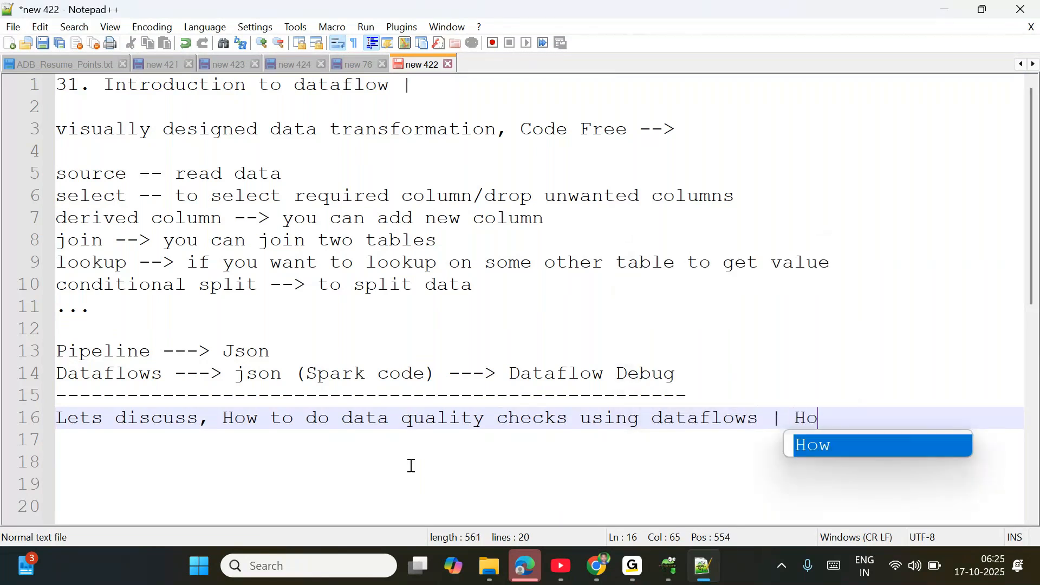
text(w to pivo)
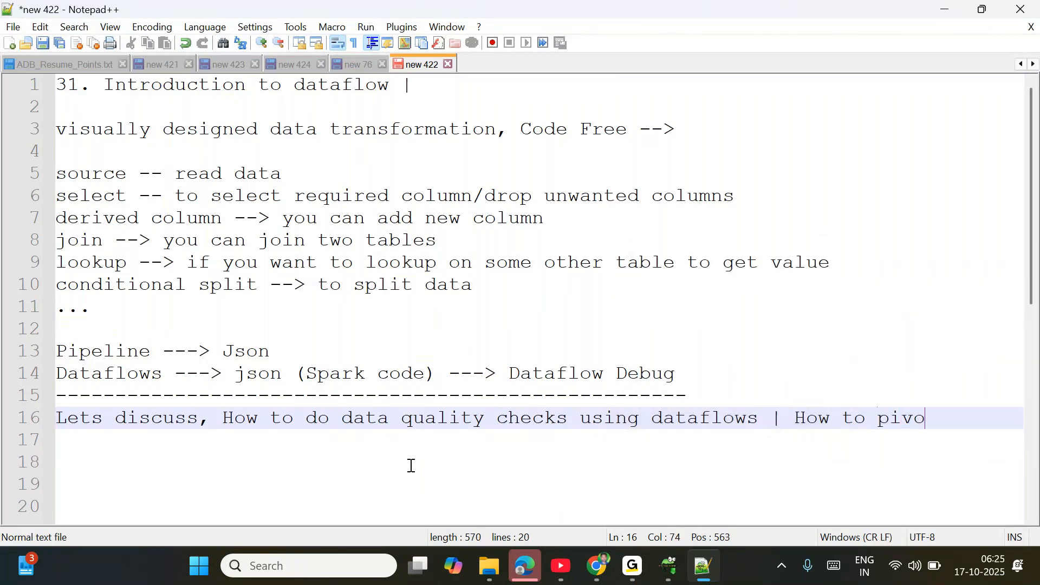
text(t & u)
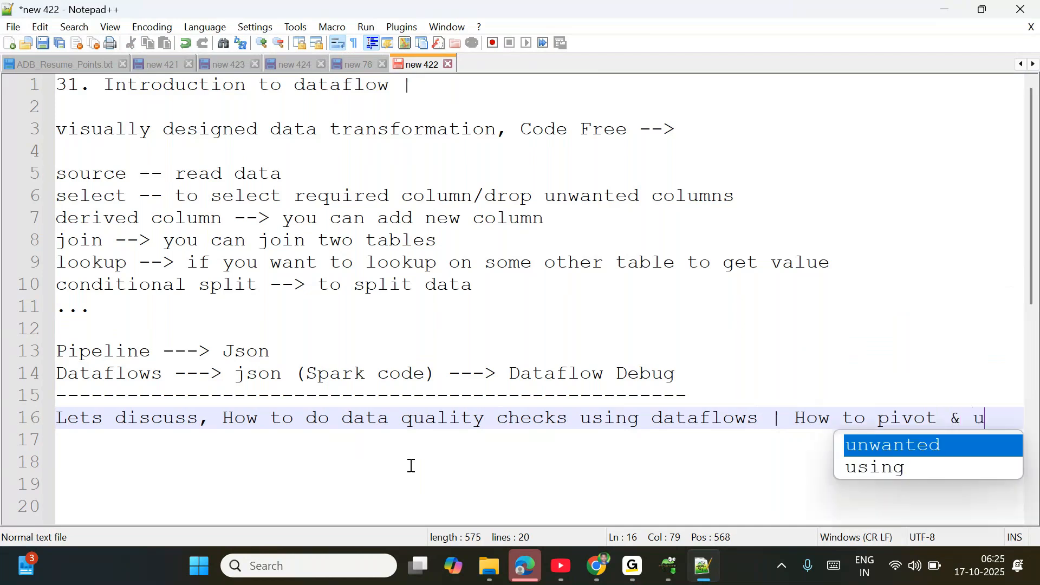
text(npivotin)
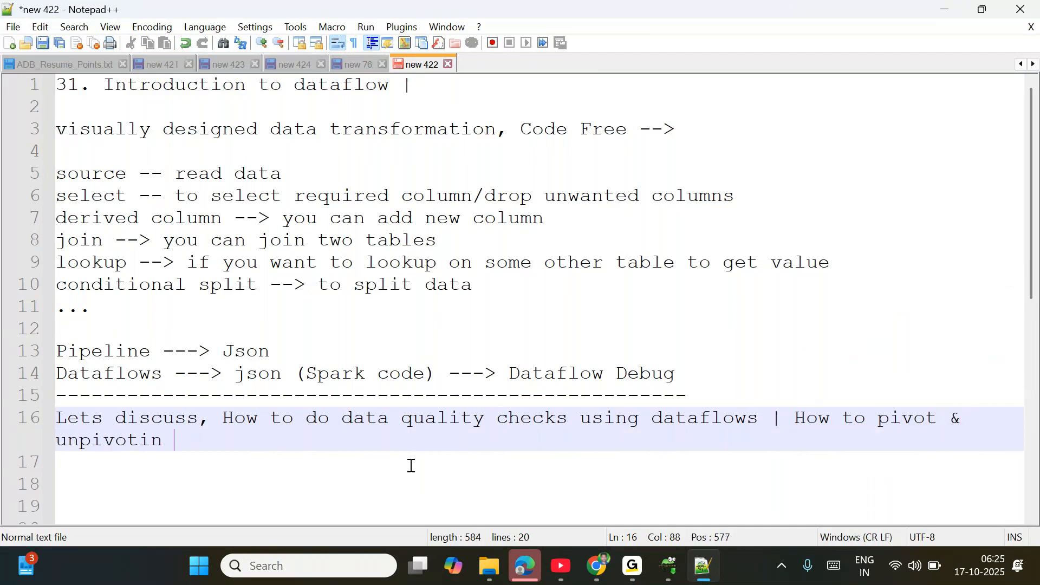
key(BackSpace)
text(g usn)
key(BackSpace)
text(ing dataflows)
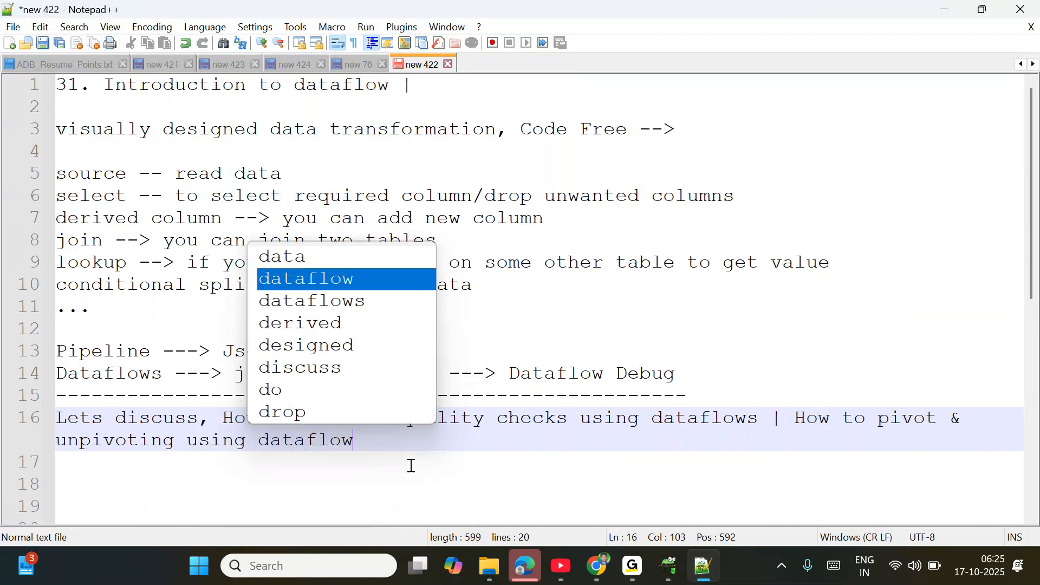
drag(795, 417, 816, 451)
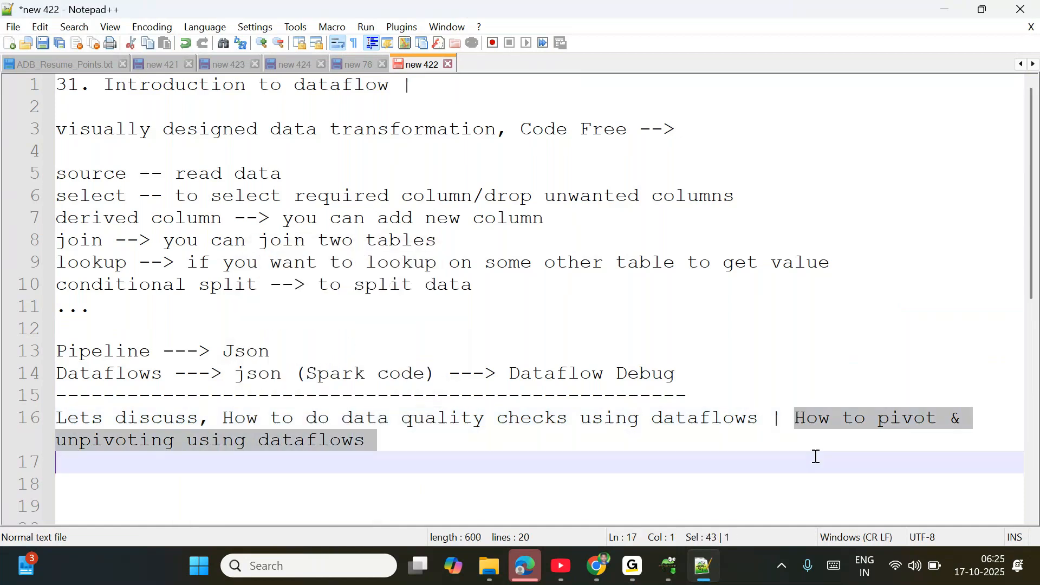
drag(759, 418, 56, 418)
click(420, 444)
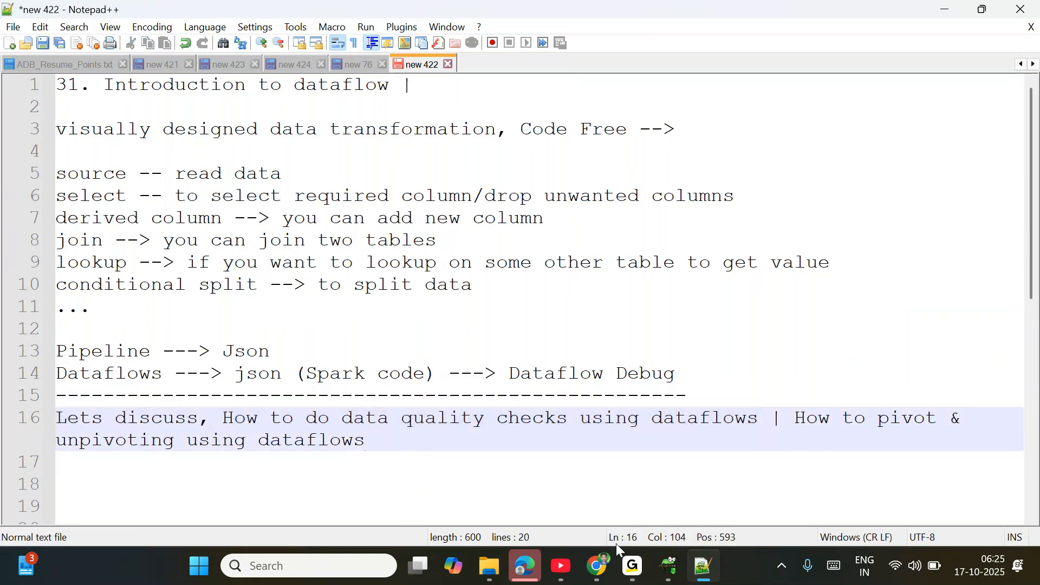
- Switch to Chrome, open a new tab and close both GoTo tabs
click(597, 565)
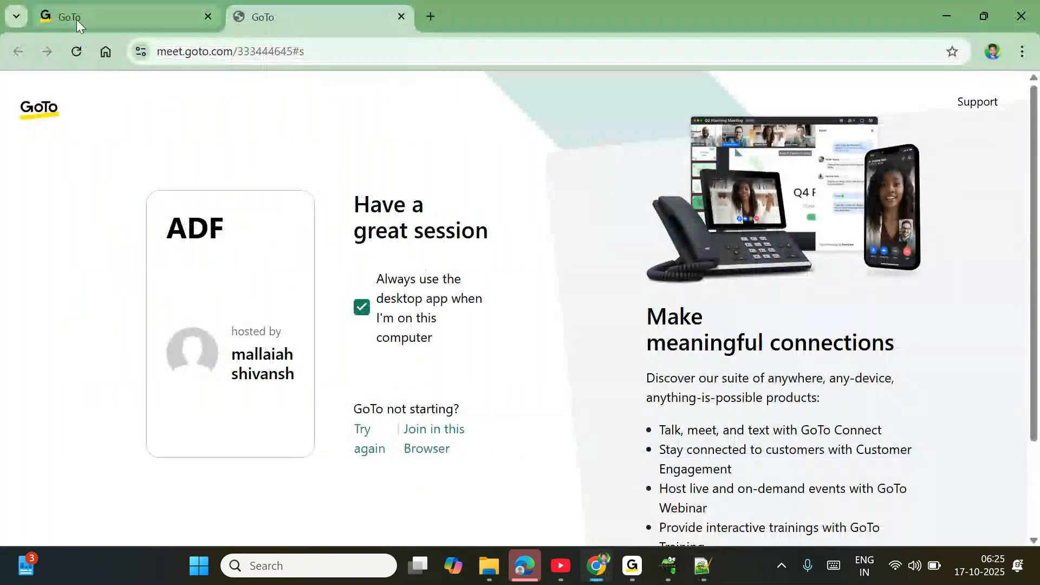
click(436, 12)
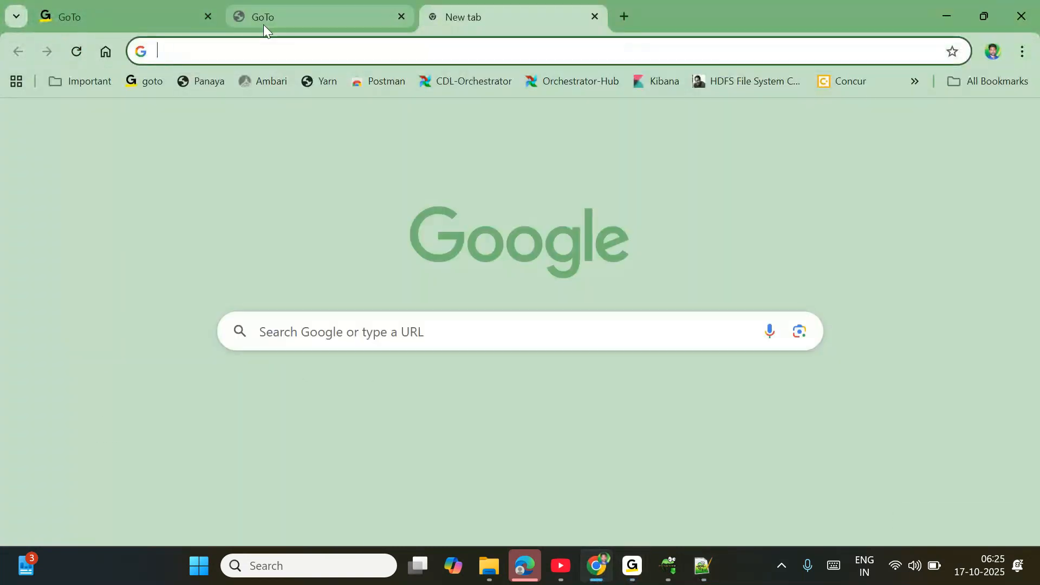
click(209, 11)
click(207, 14)
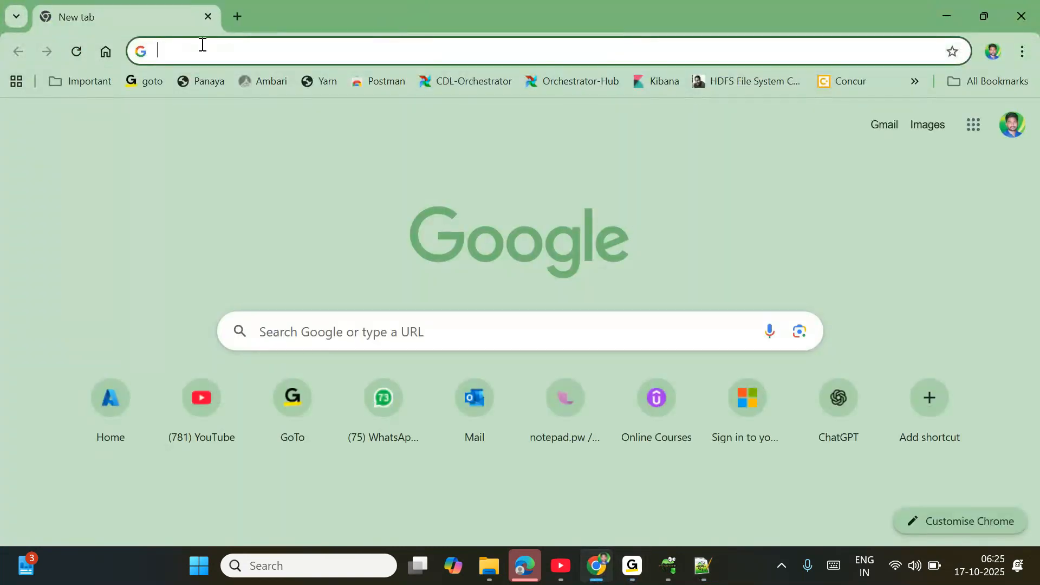
- Open portal.azure.com and start creating a storage account from the storage accounts page
text(portal.azure.com)
key(Return)
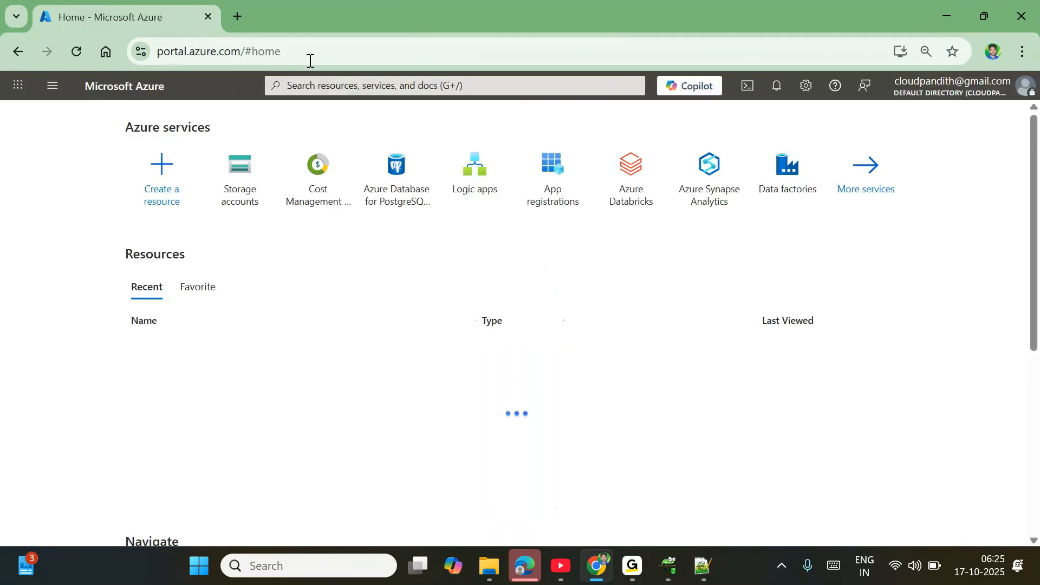
click(267, 180)
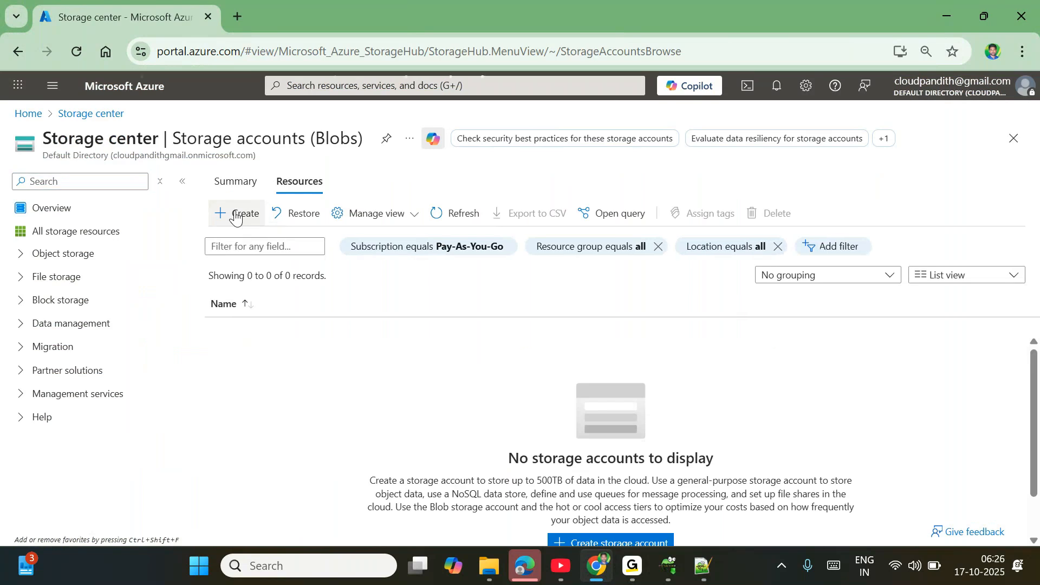
click(235, 215)
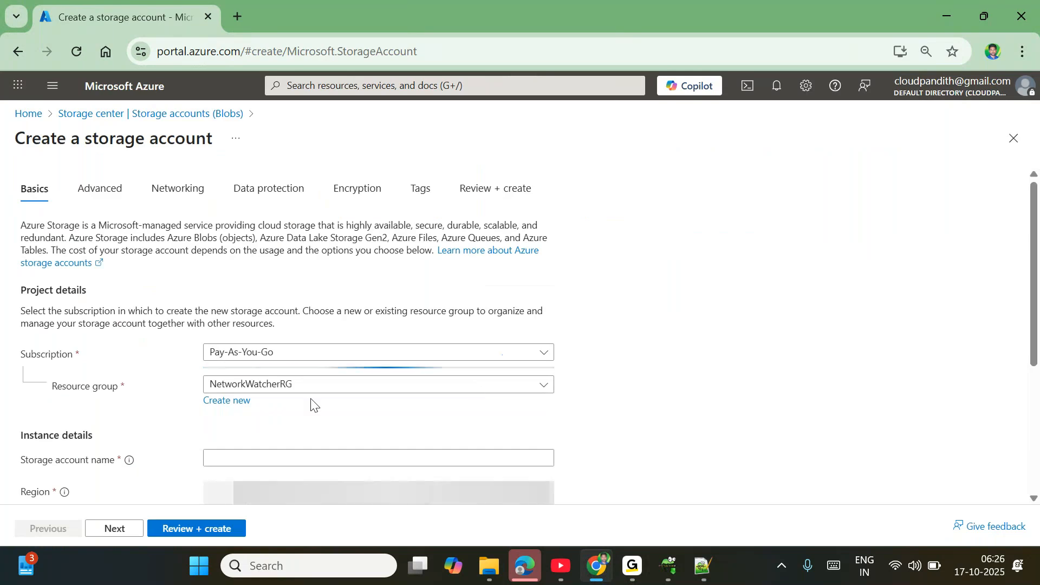
- Create a new resource group named "cloudpandith-dev-rg" for the storage account
scroll(311, 404, down, 1)
click(250, 332)
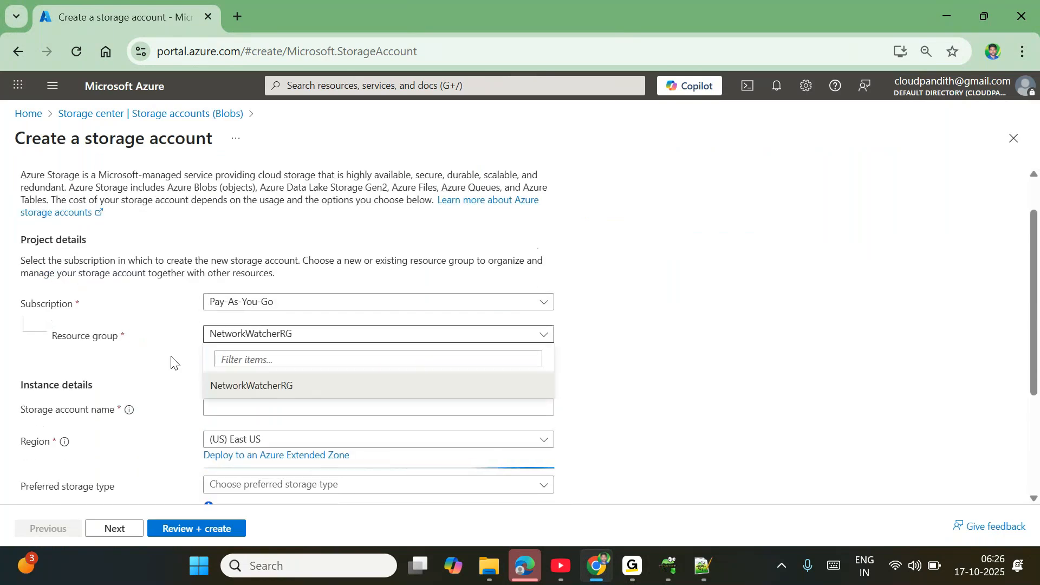
click(227, 350)
text(cloudpandith)
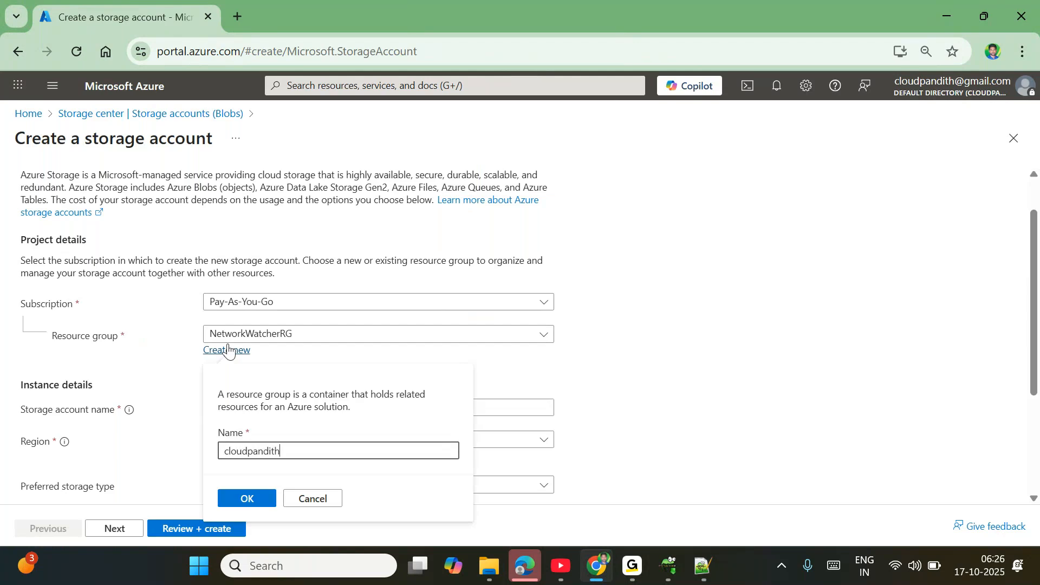
text(-dev-rg)
click(250, 497)
- Name the storage account "cloudpandithdevadls" and continue to its advanced settings
click(220, 406)
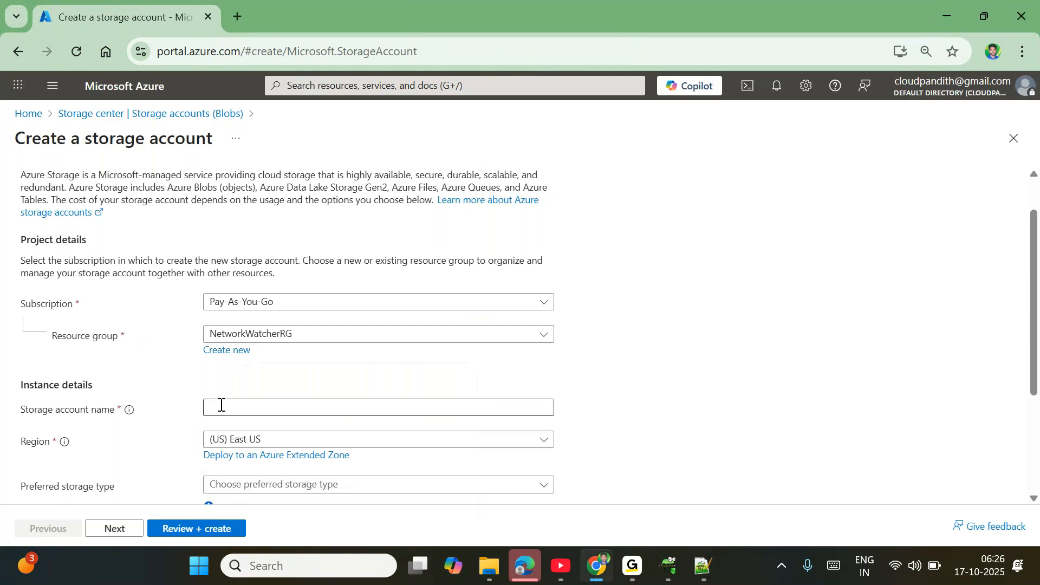
text(cloudpandi)
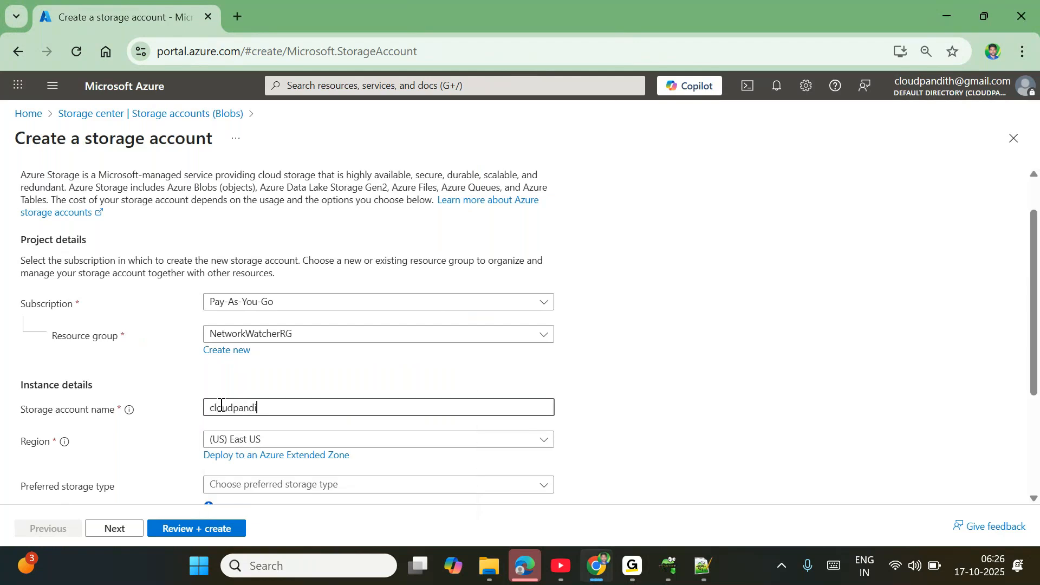
text(thdevadls)
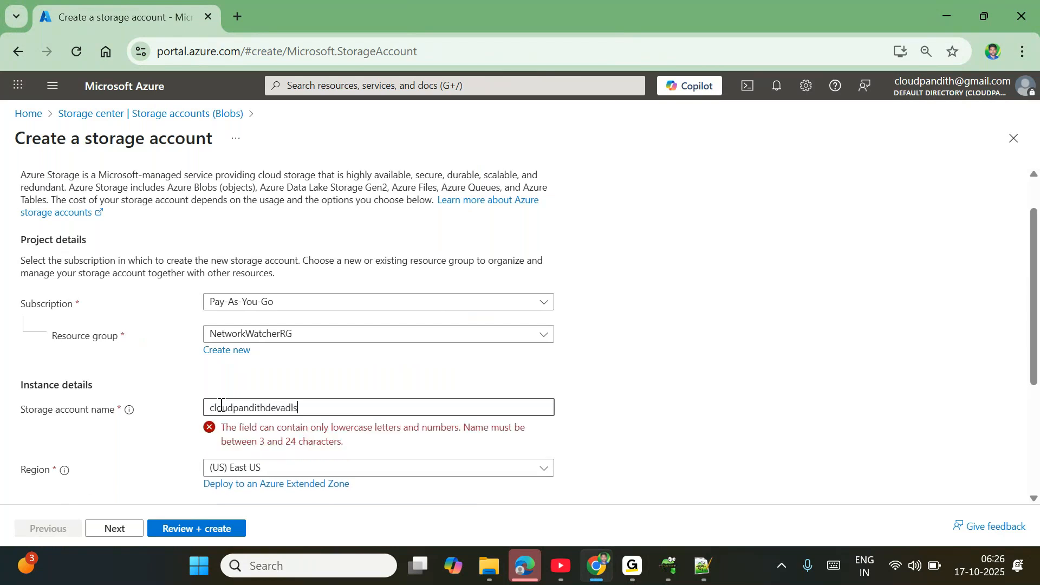
click(114, 528)
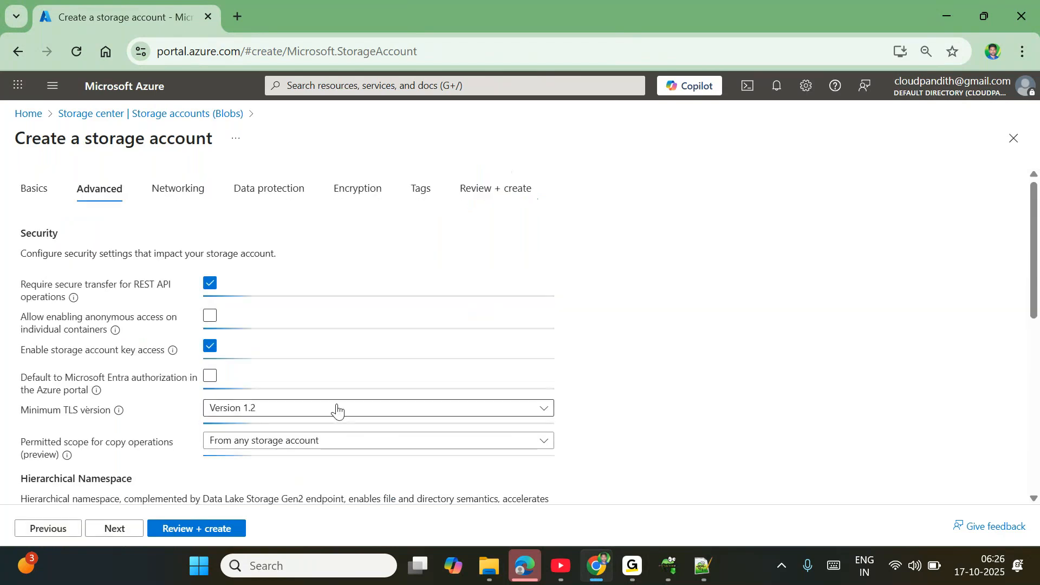
- Enable the hierarchical namespace for the storage account, then review and create it
scroll(336, 409, down, 4)
click(210, 313)
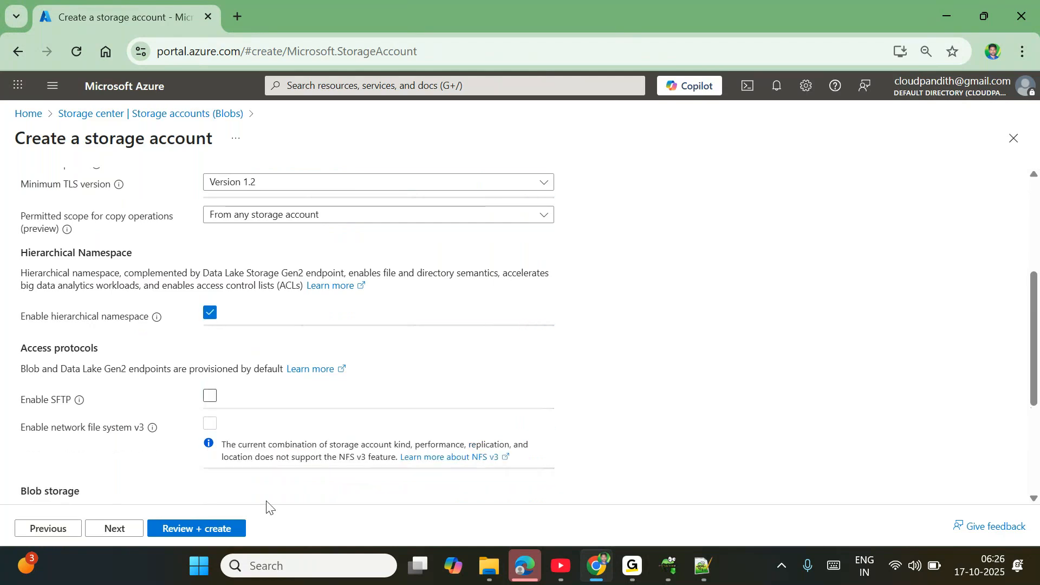
click(187, 528)
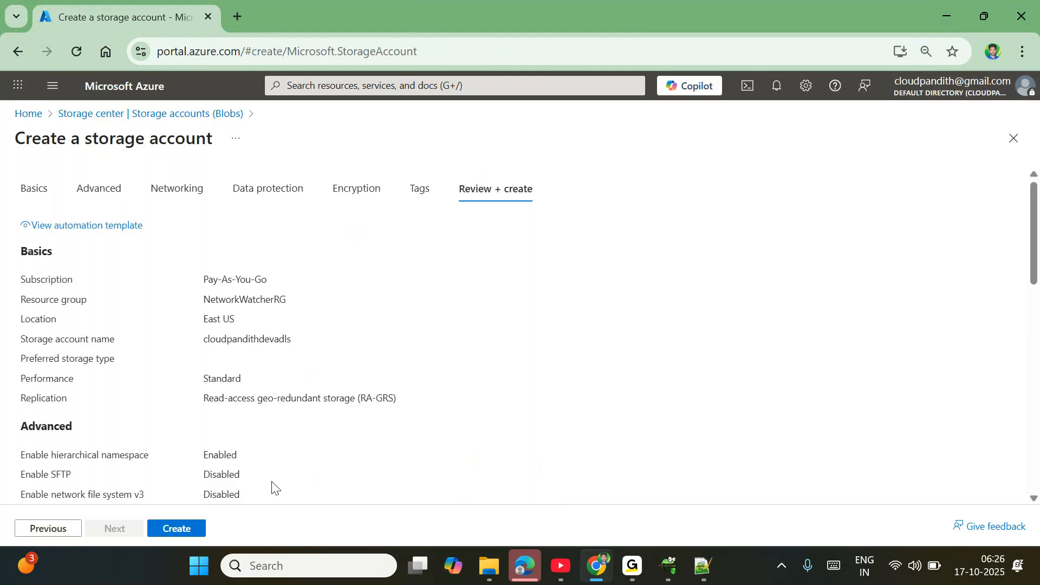
click(179, 530)
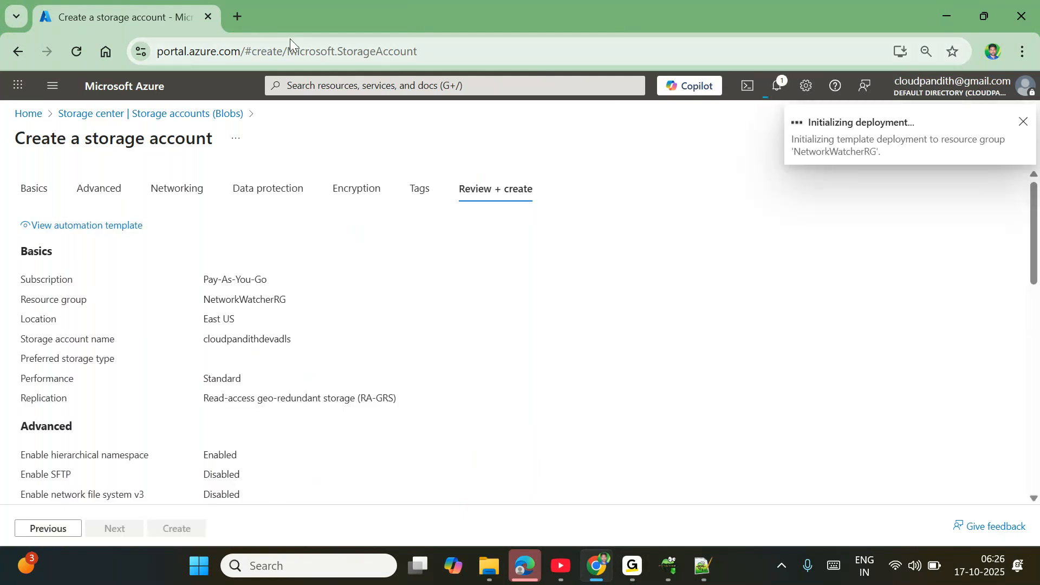
- Load the Azure portal home page in a second browser tab while checking on the storage account deployment
click(236, 16)
text(p)
key(Return)
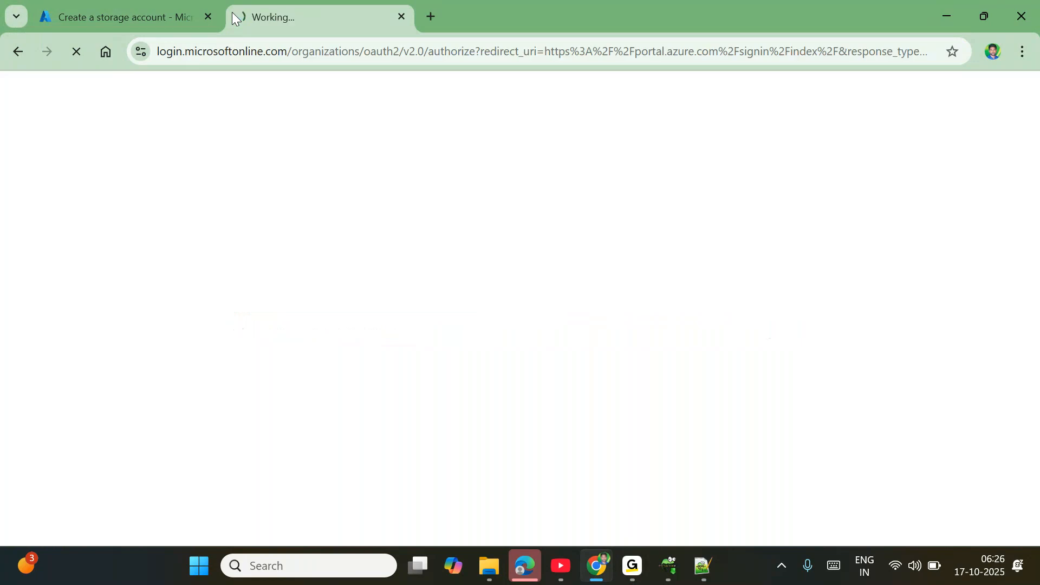
click(123, 3)
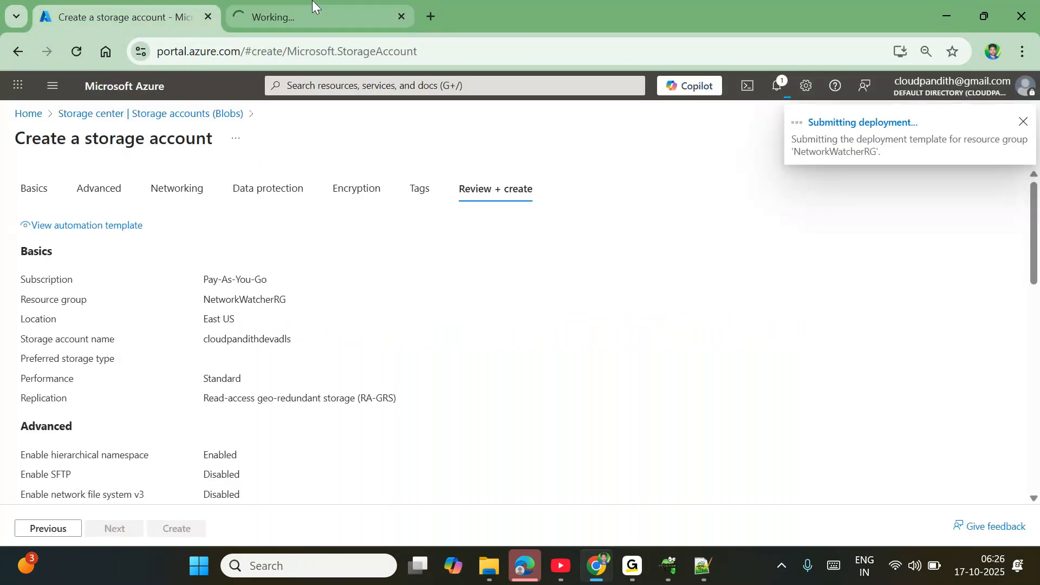
click(313, 7)
click(128, 3)
click(336, 7)
click(159, 3)
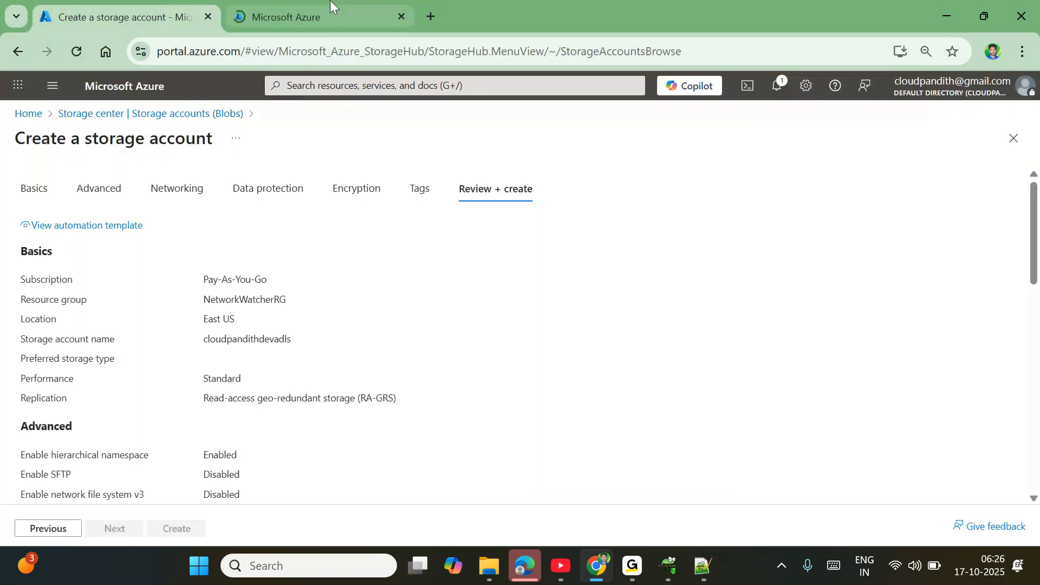
click(334, 7)
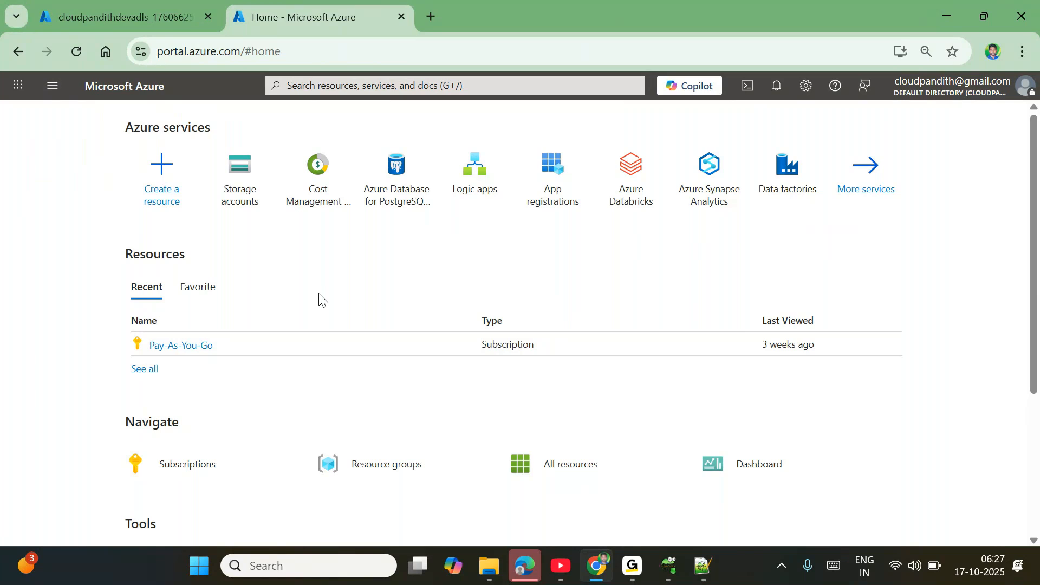
- Search the portal for "data fa", open Data factories and start creating a data factory
click(404, 87)
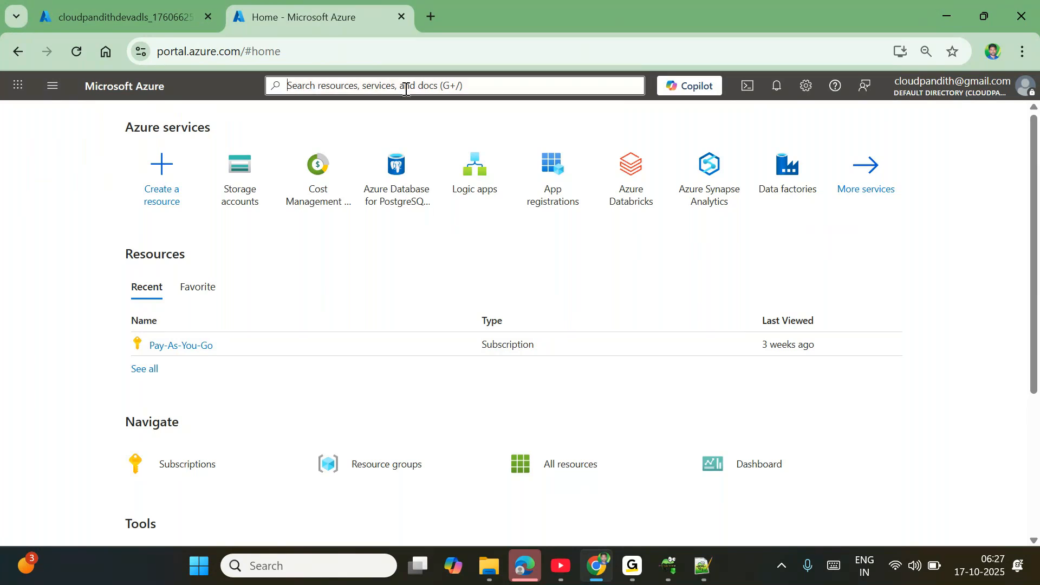
text(data fa)
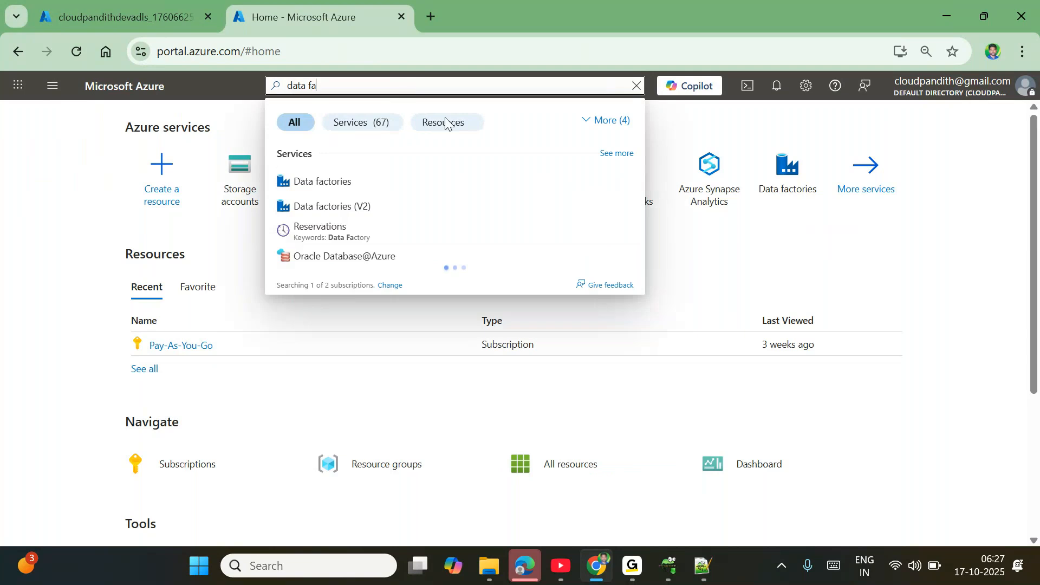
click(346, 181)
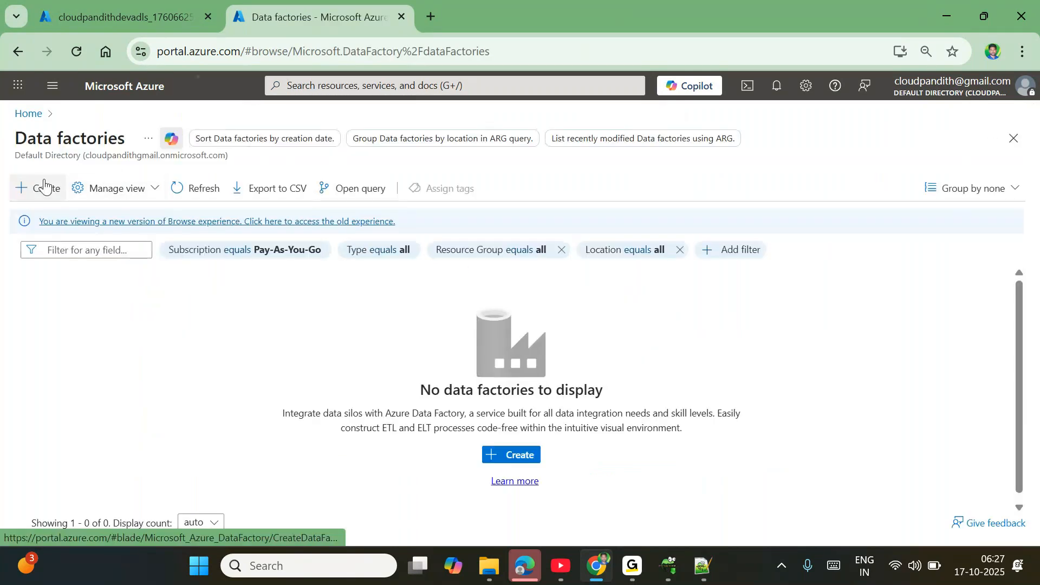
click(43, 185)
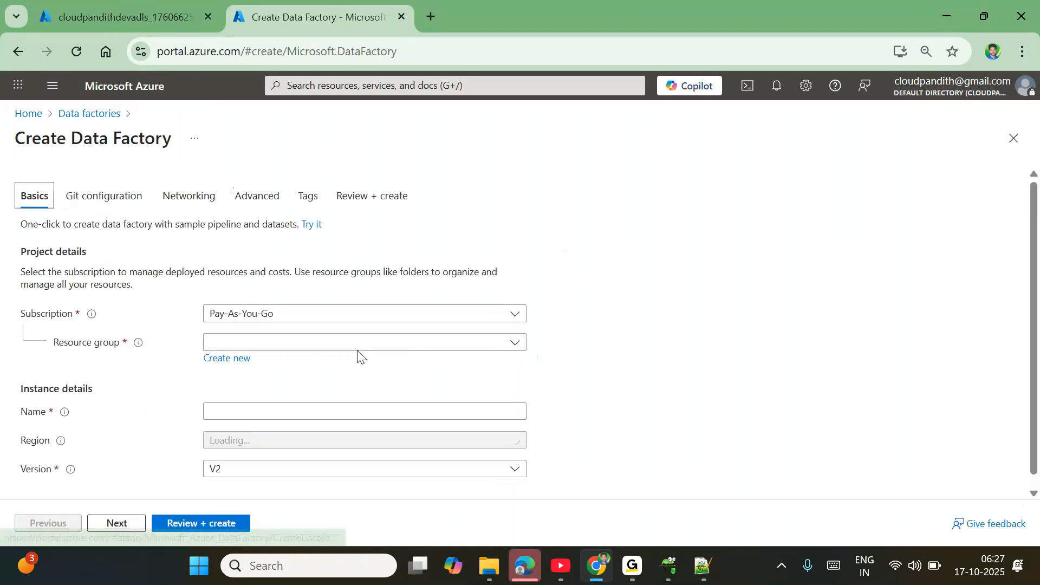
click(225, 362)
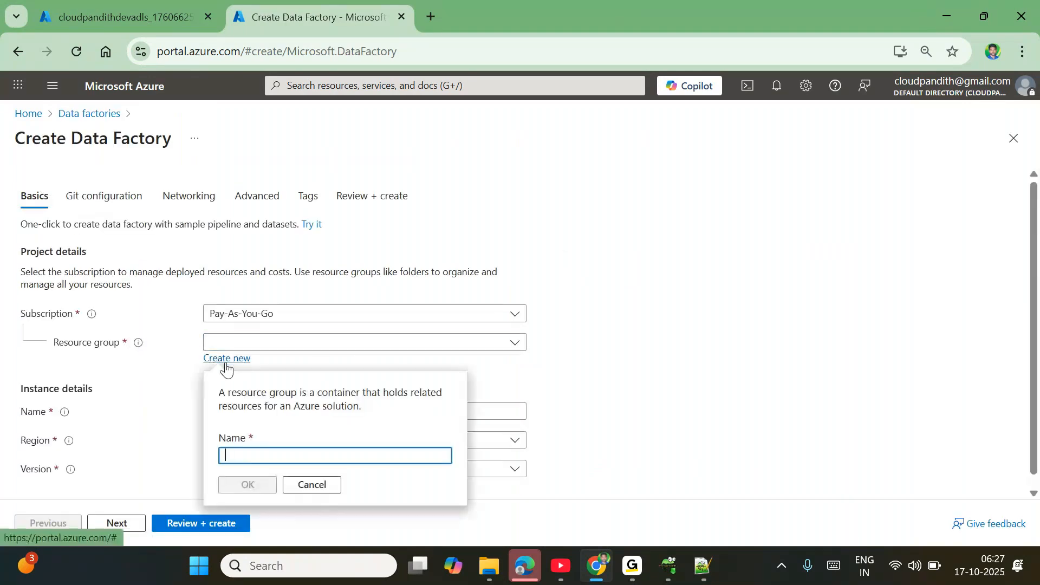
text(cloudpandi)
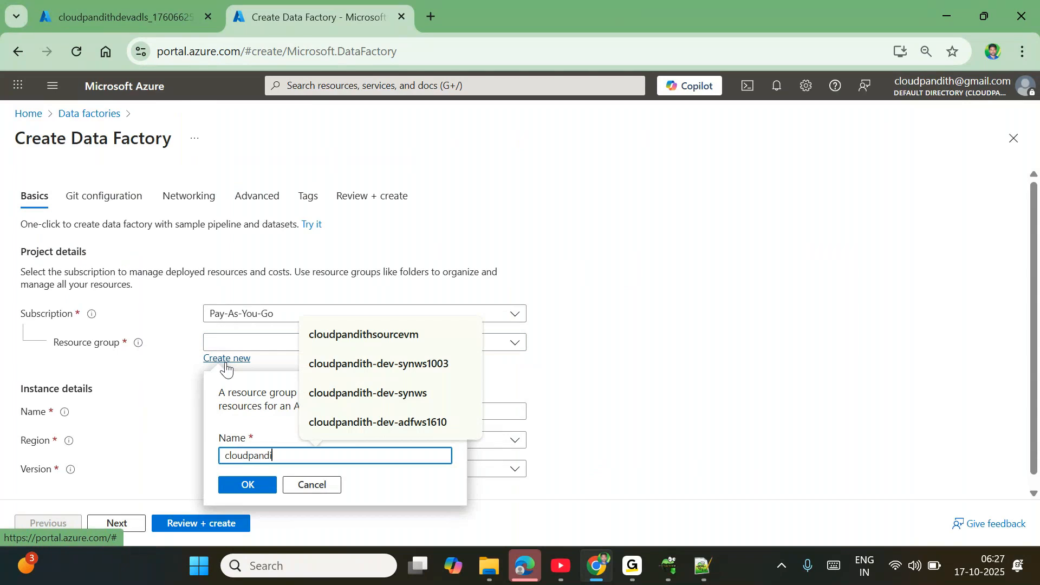
text(th-dev-rg)
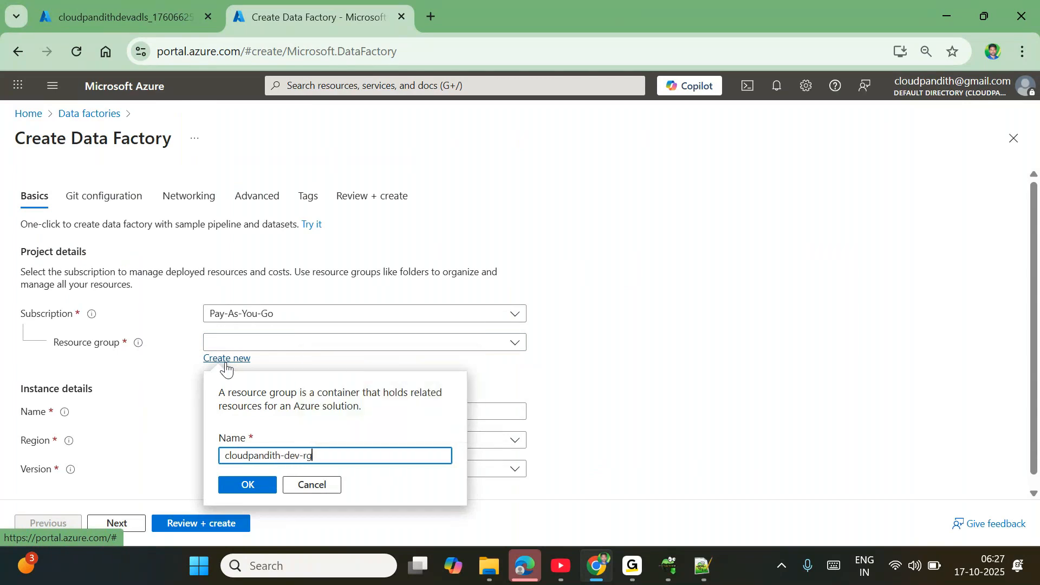
click(578, 389)
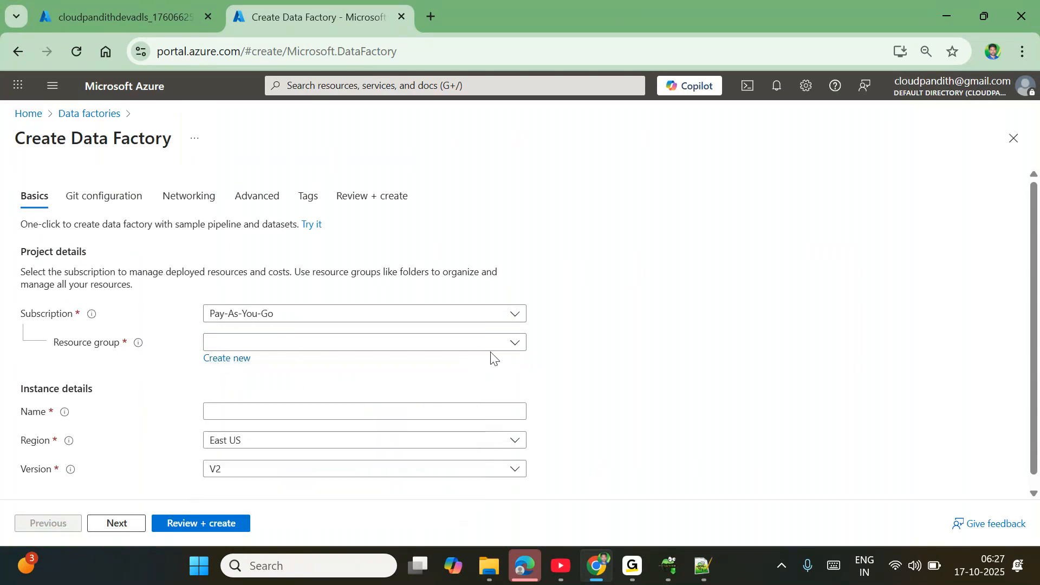
- Check the available resource groups in the data factory form, reloading the page and checking the storage account deployment in between
click(471, 343)
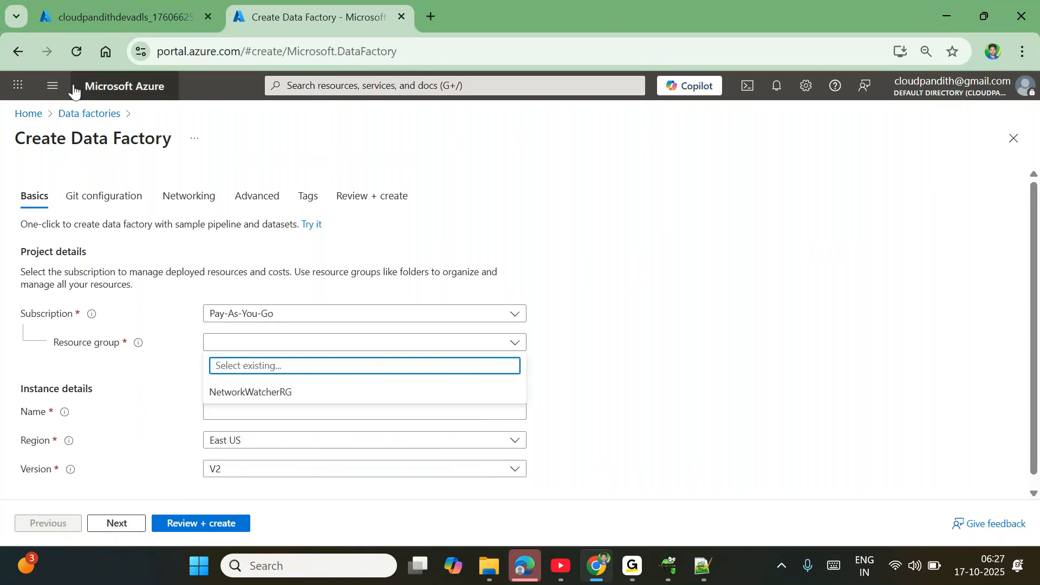
click(77, 60)
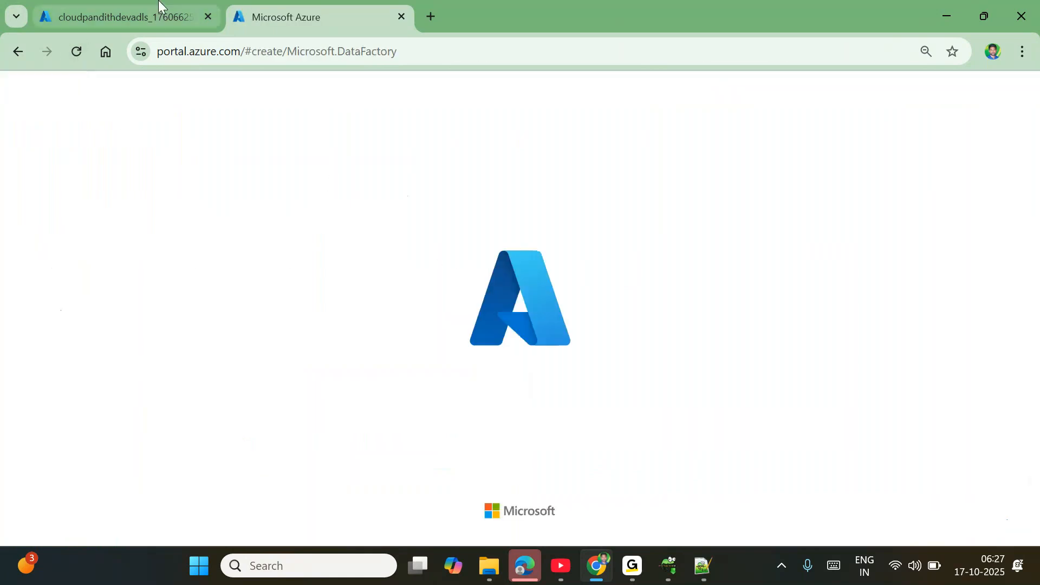
click(158, 11)
click(348, 10)
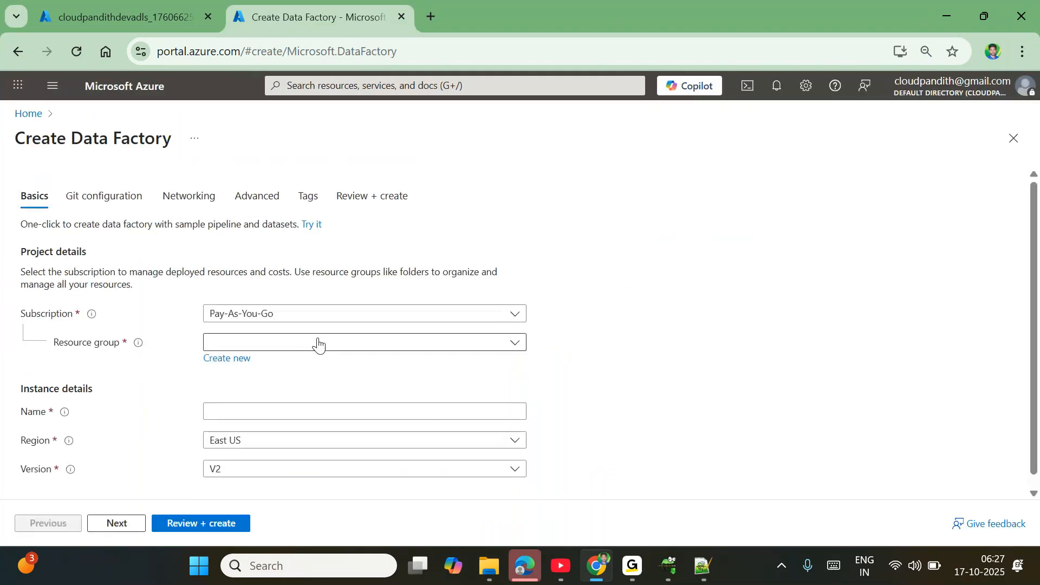
click(318, 347)
click(266, 347)
click(266, 347)
click(265, 347)
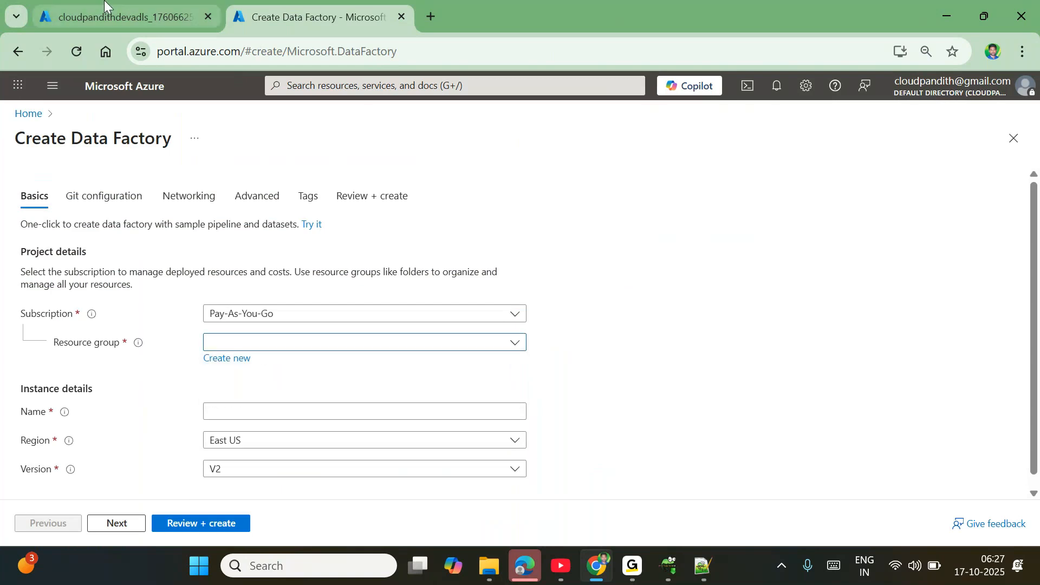
click(108, 15)
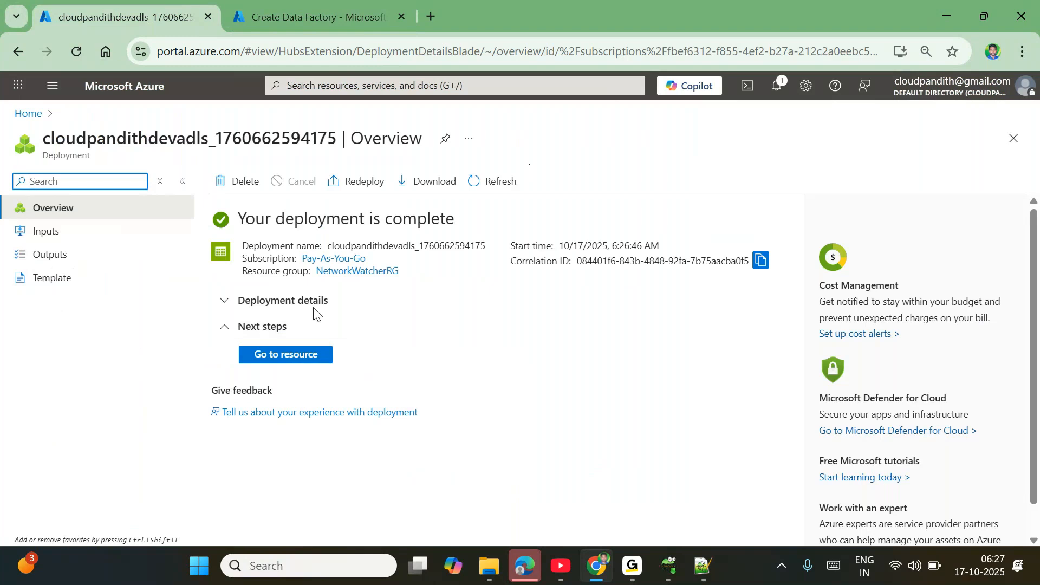
click(315, 17)
click(77, 51)
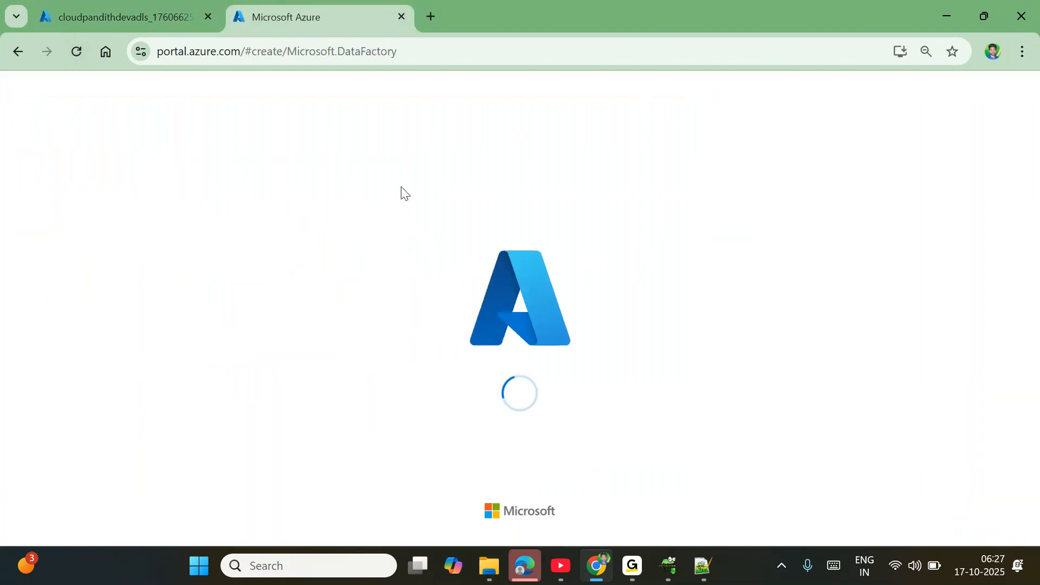
- Go to the newly deployed storage account resource from its deployment overview
click(142, 4)
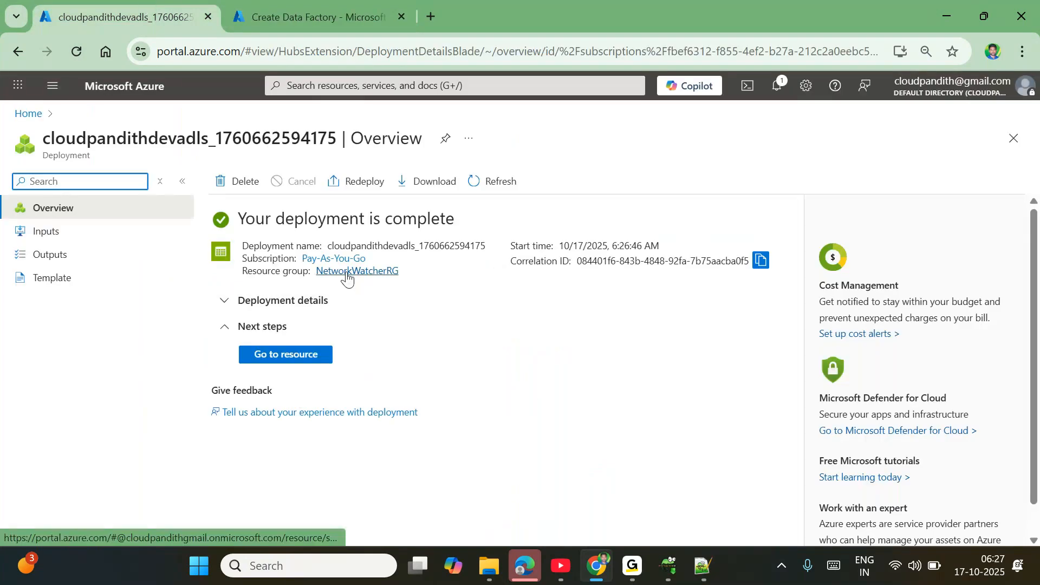
click(272, 358)
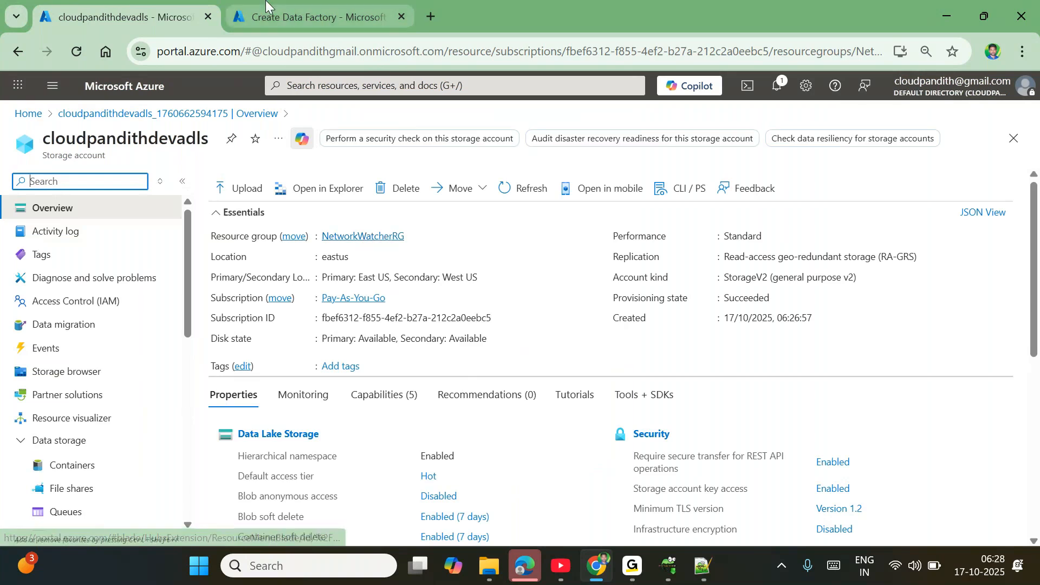
- Assign the data factory to the NetworkWatcherRG resource group and name it "cloudpandith-dev-adfws1017"
click(296, 16)
click(314, 342)
click(276, 390)
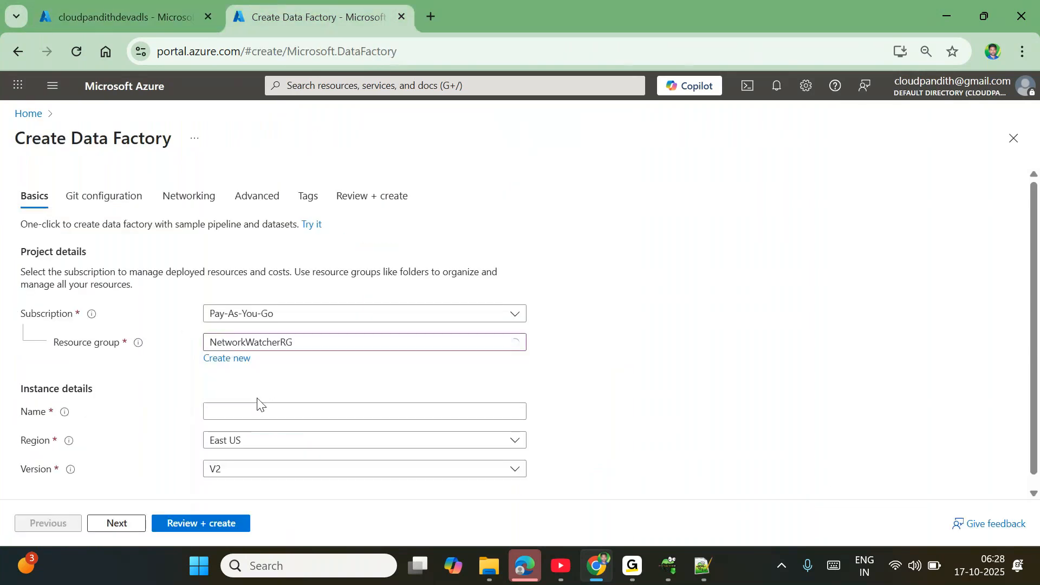
click(237, 410)
text(cloudpa)
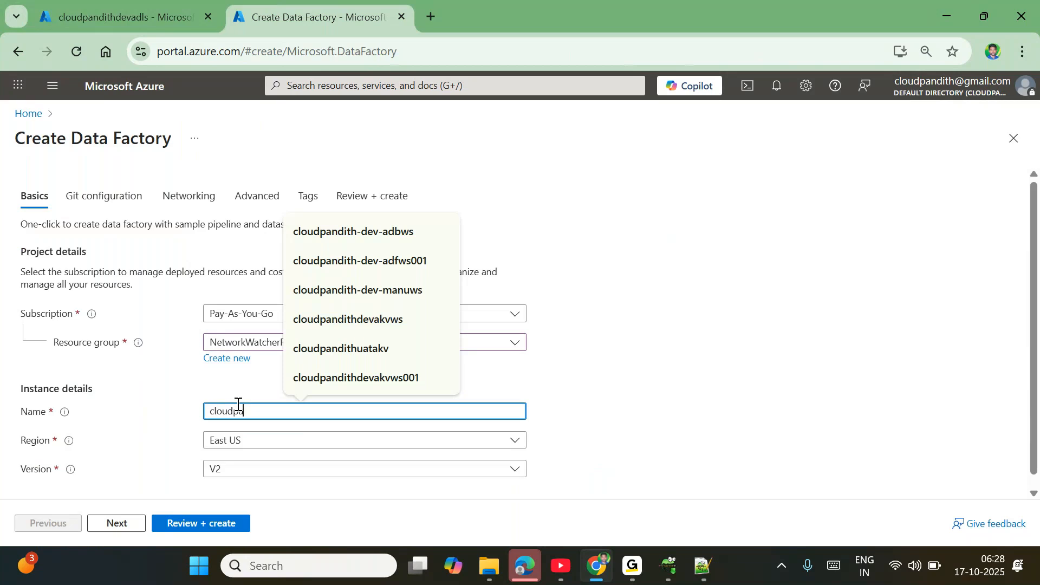
text(ndith-dev-)
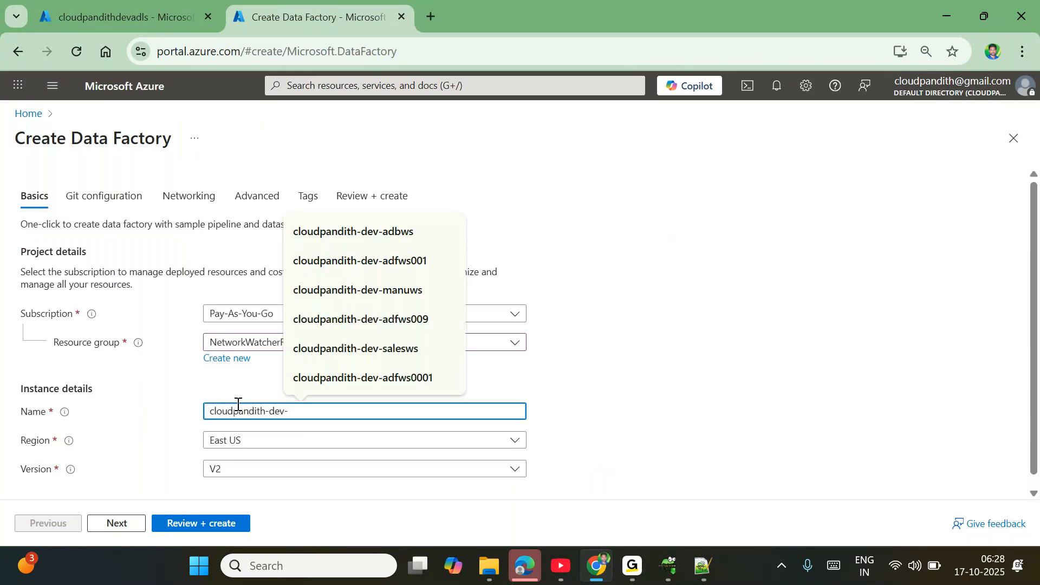
text(a)
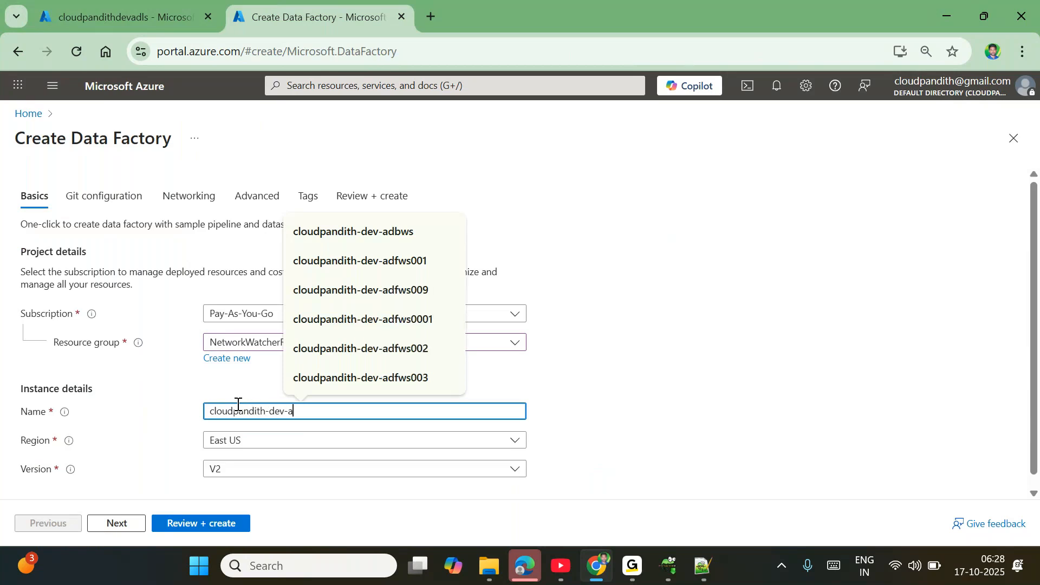
text(dfws1017)
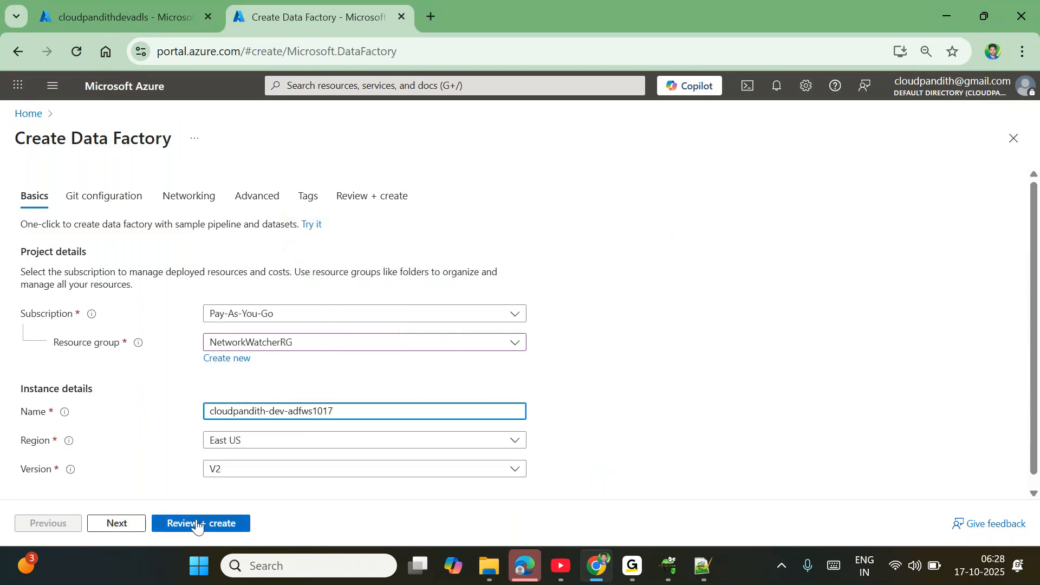
- Review and create the data factory, then return to the cloudpandithdevadls storage account
click(197, 524)
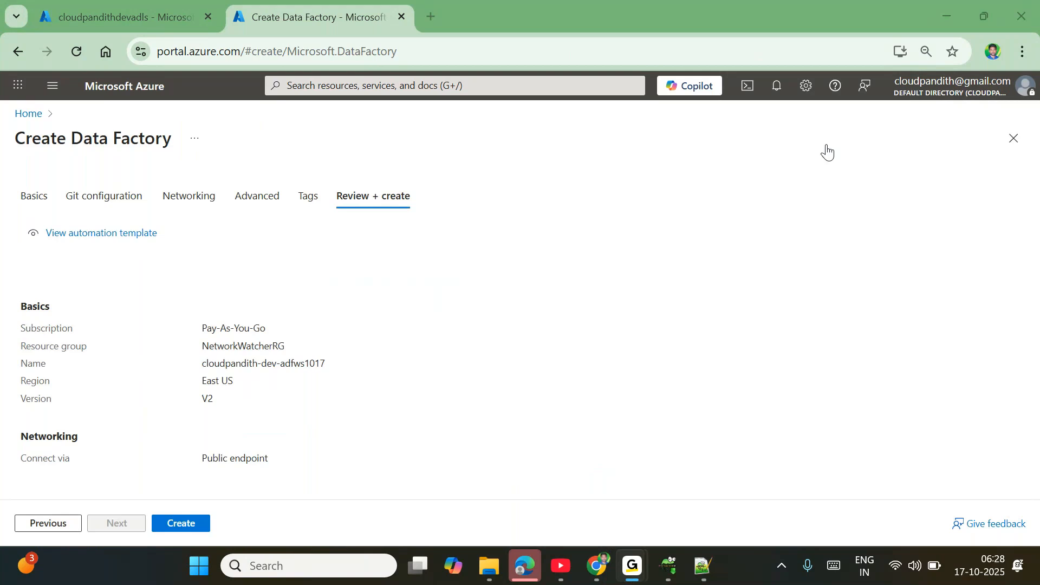
click(187, 521)
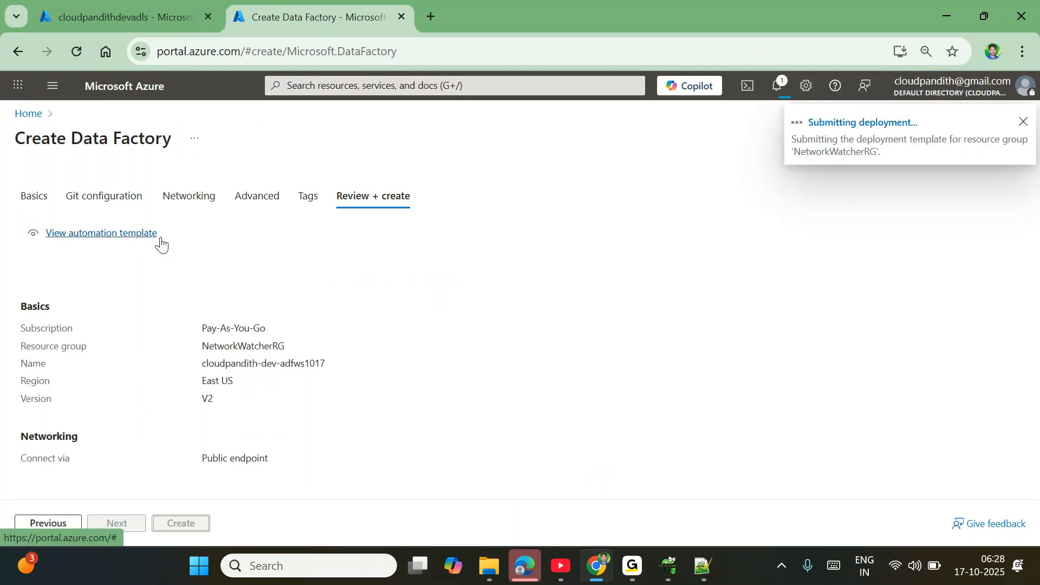
click(140, 3)
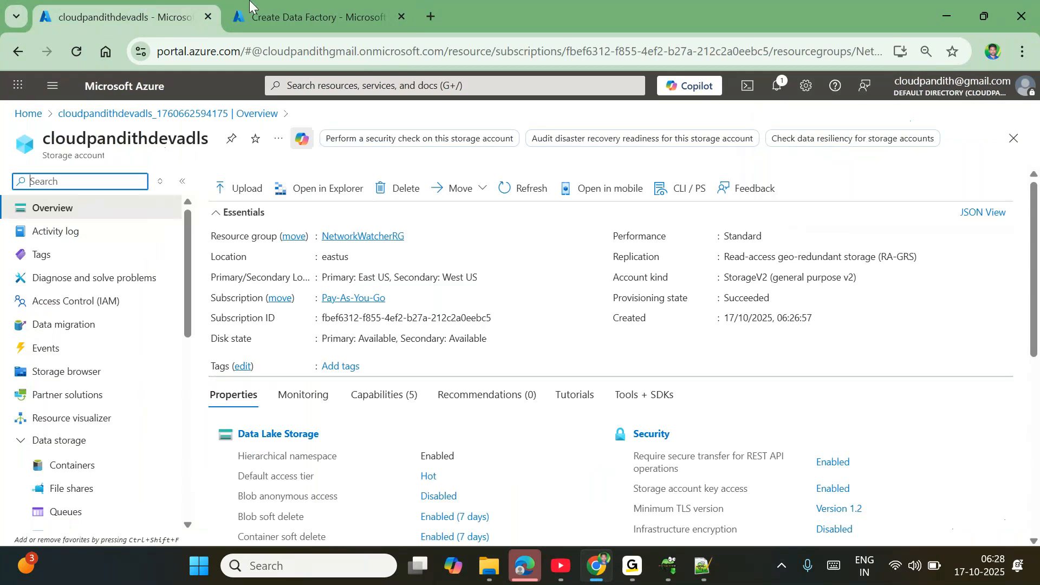
- Create a container named "input" in the cloudpandithdevadls storage account
click(367, 3)
click(111, 3)
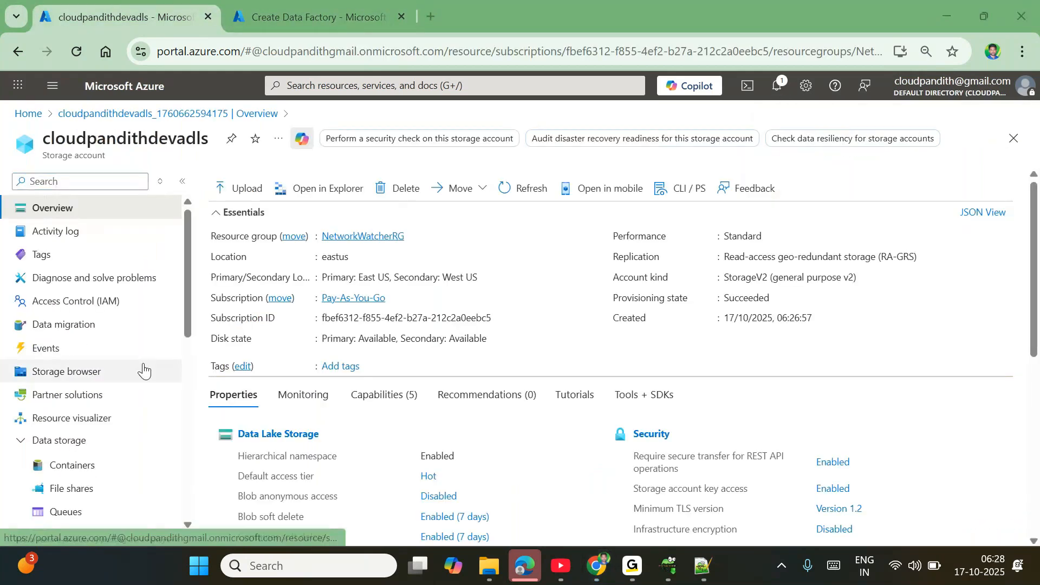
scroll(145, 364, down, 3)
click(59, 334)
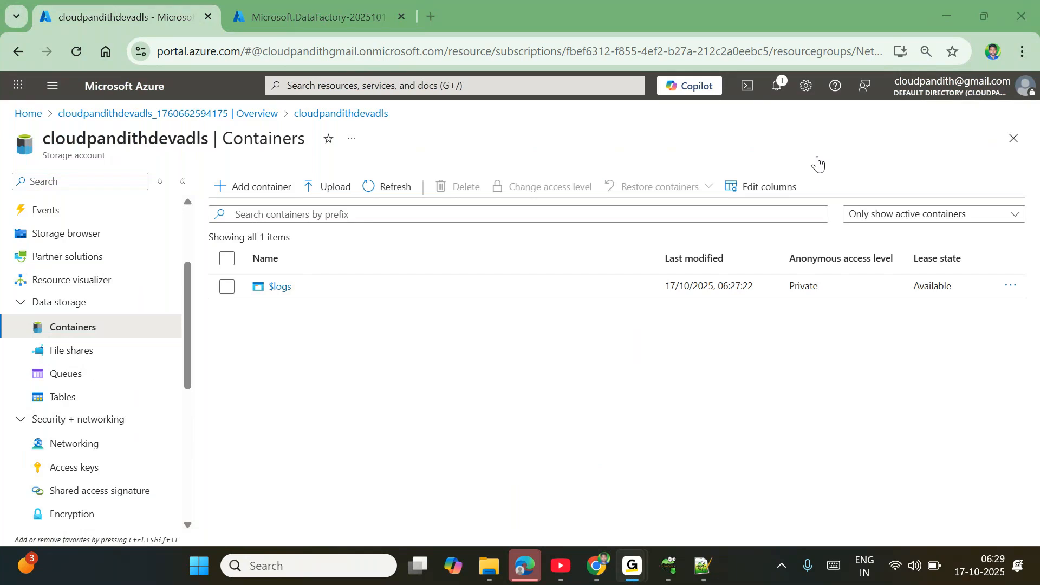
click(250, 198)
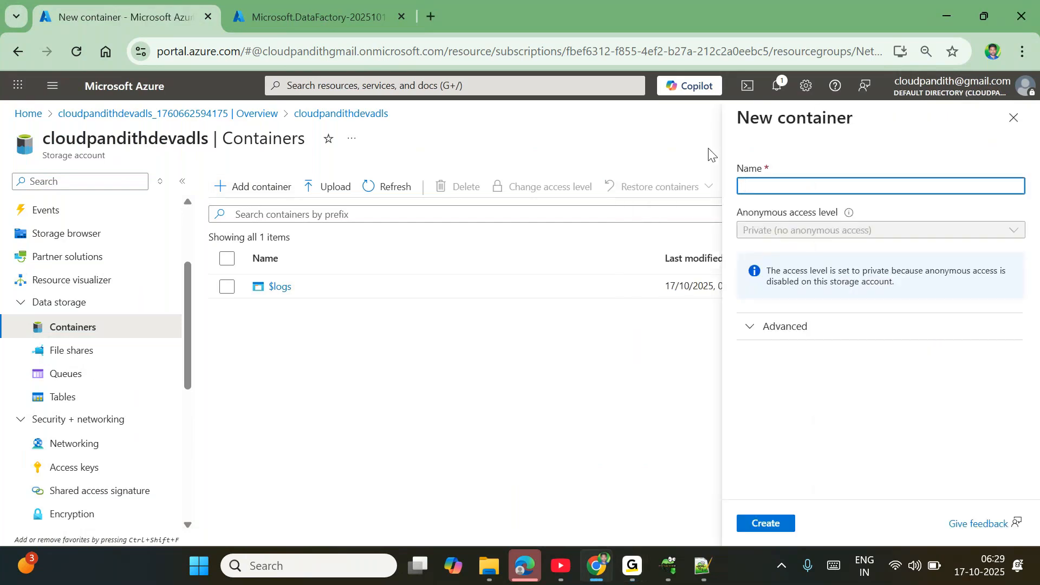
click(756, 186)
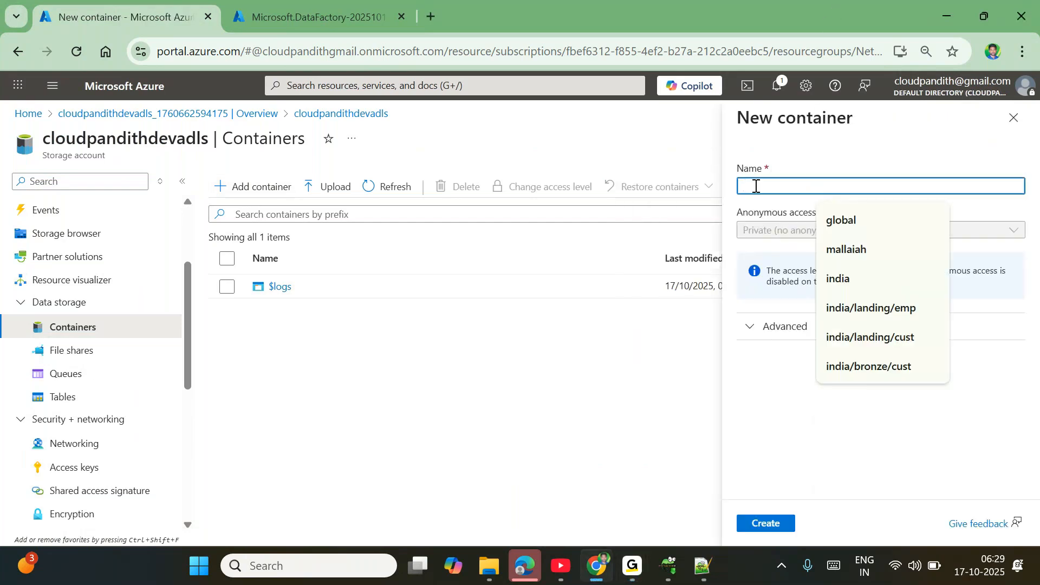
text(input)
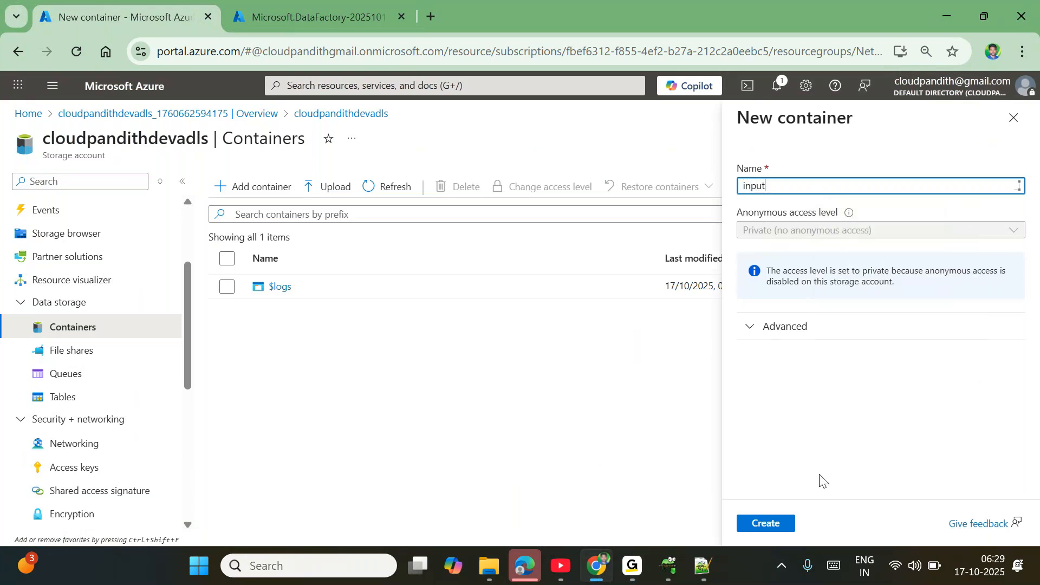
click(756, 526)
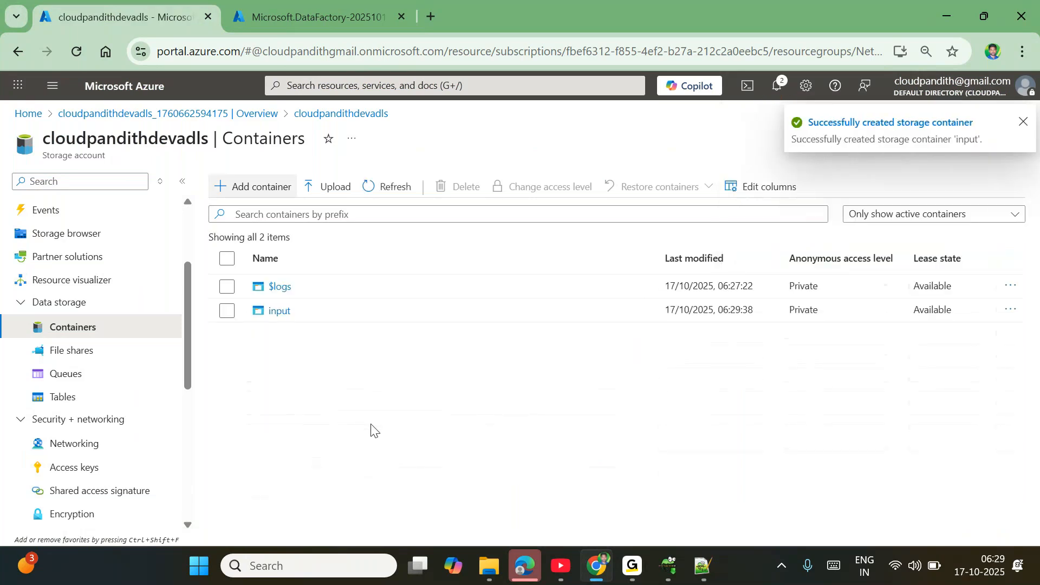
- Start a blob upload in the input container and browse the local files to cloudpandith-datasets > set-comma
click(279, 312)
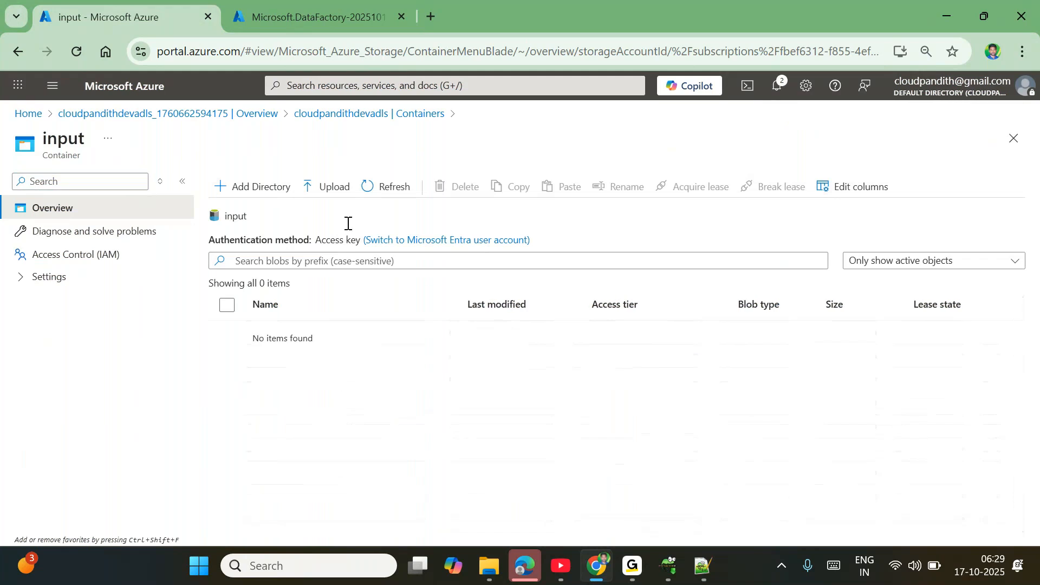
click(327, 186)
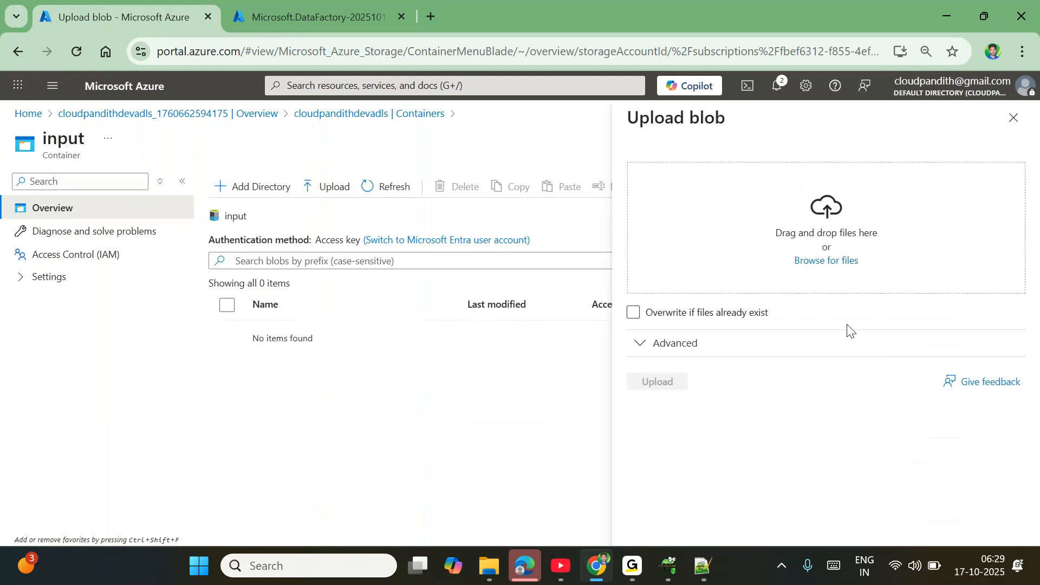
click(840, 265)
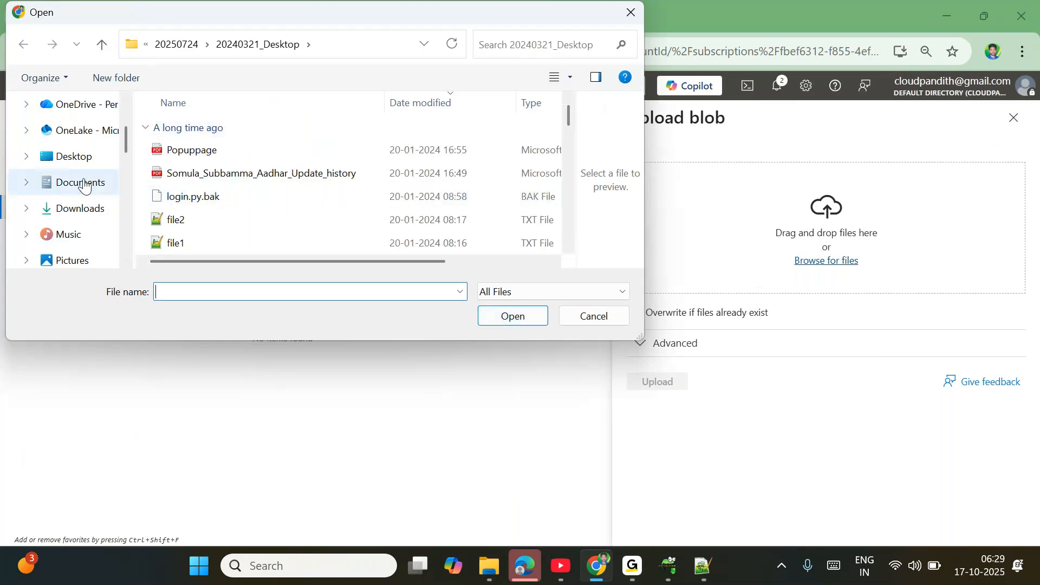
click(84, 184)
click(82, 210)
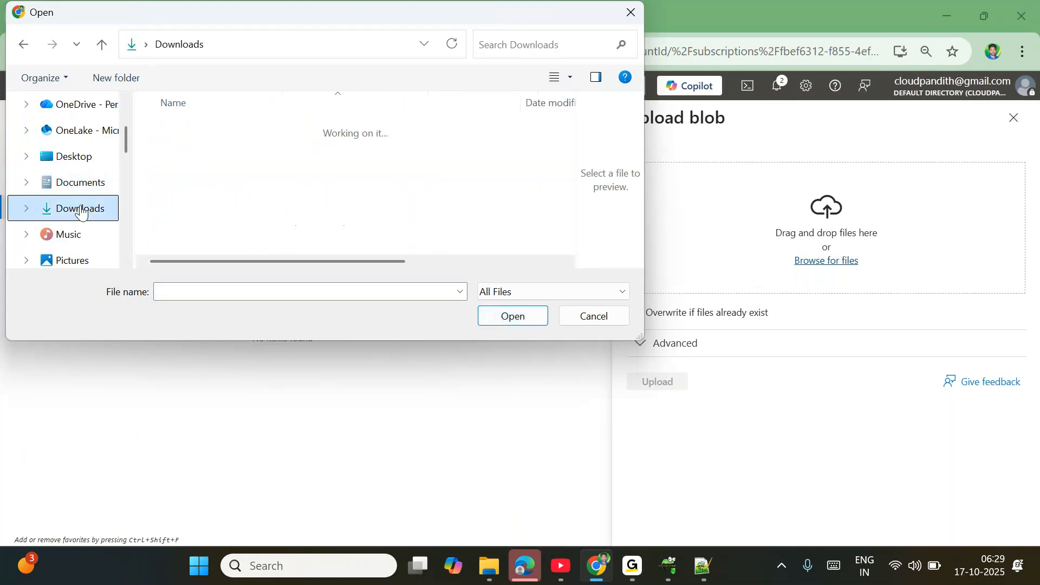
click(26, 183)
scroll(111, 201, down, 1)
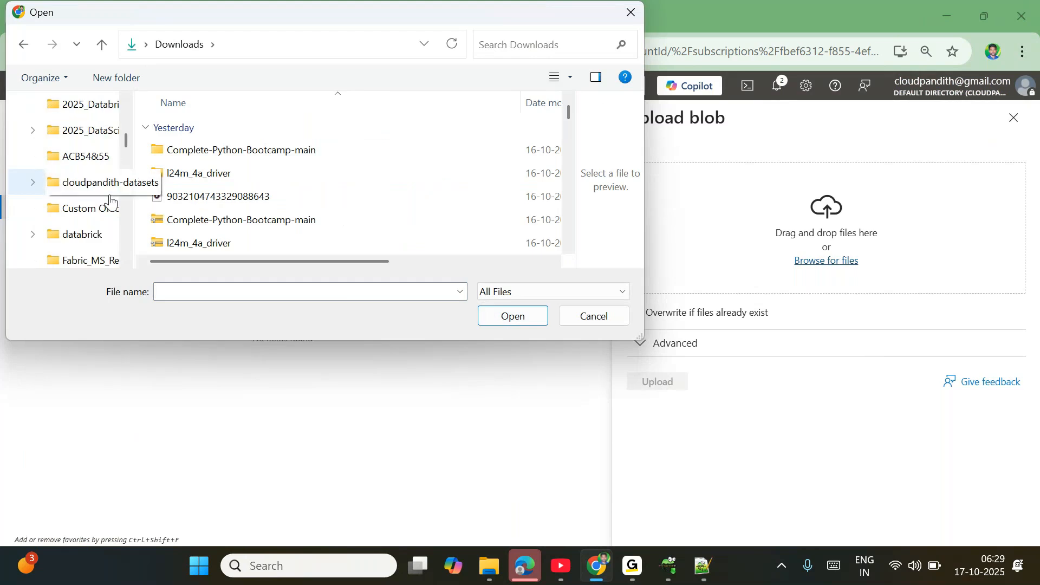
scroll(260, 192, down, 10)
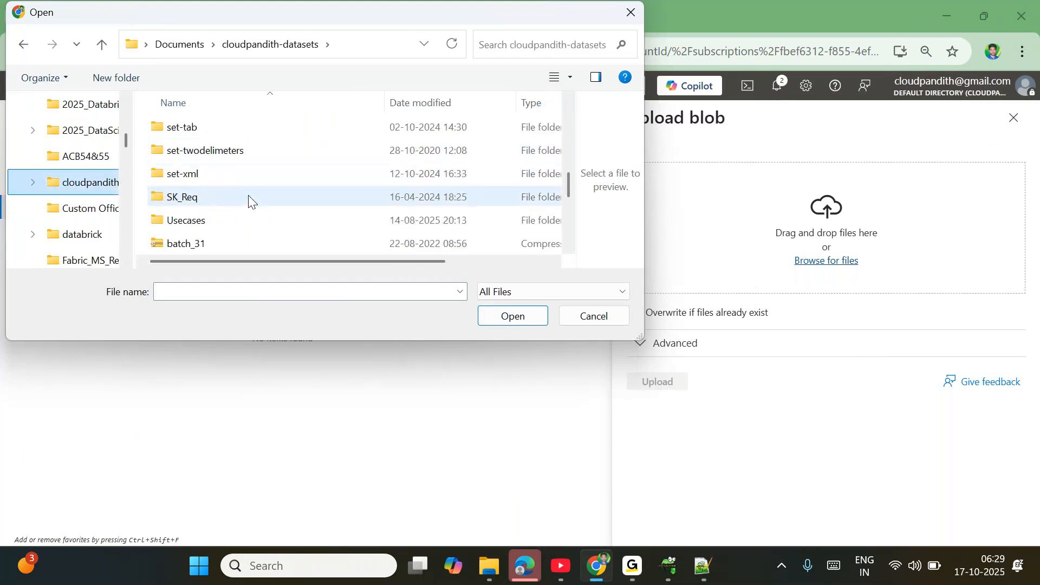
click(205, 170)
double_click(204, 165)
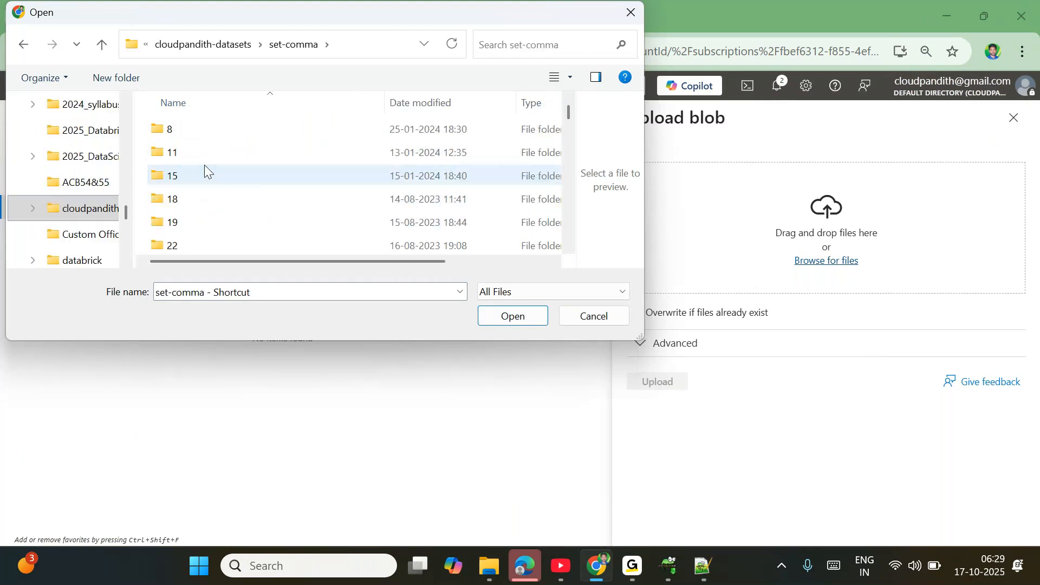
- Choose the credit file from the set-comma folder and upload it to the input container
scroll(262, 212, down, 10)
scroll(262, 212, up, 2)
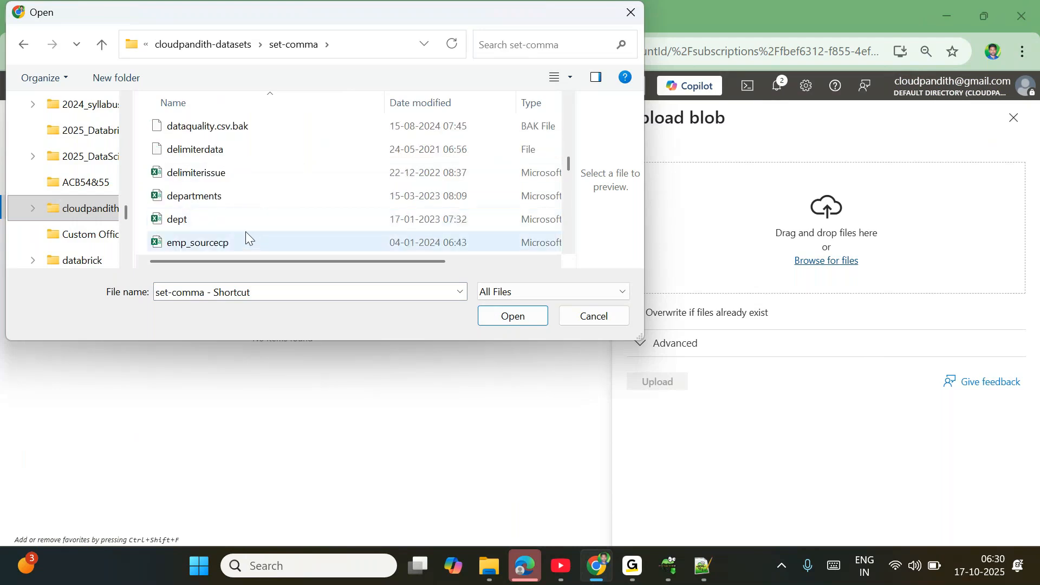
scroll(246, 227, up, 6)
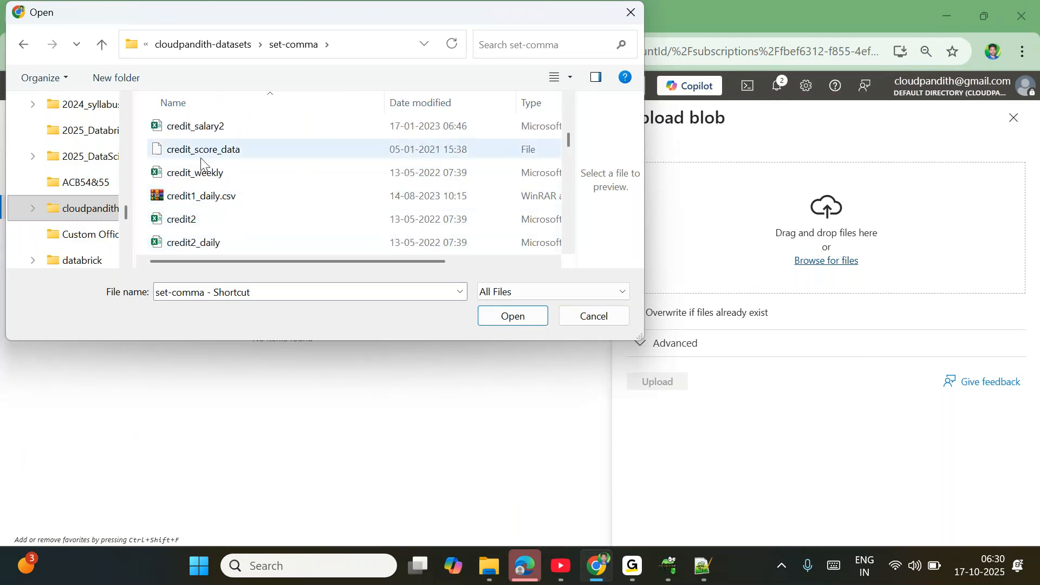
scroll(198, 124, up, 1)
click(212, 126)
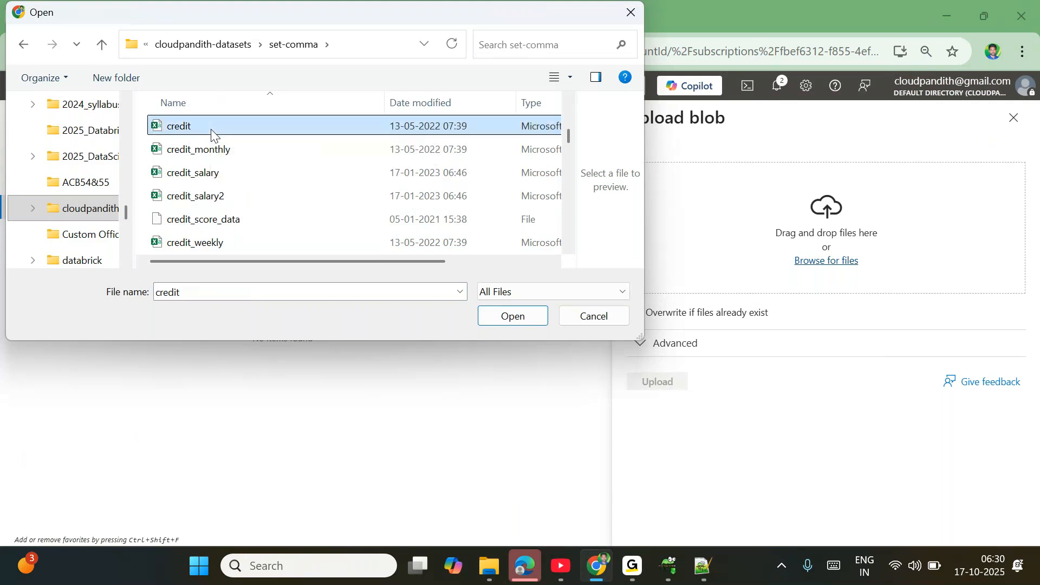
click(534, 320)
click(677, 388)
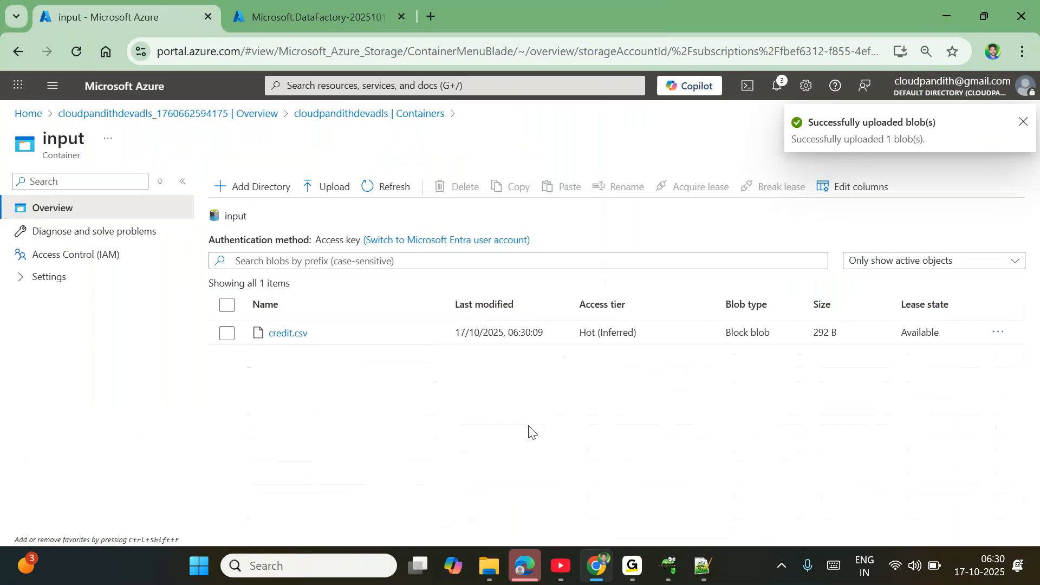
- Return to the storage account's container list and create a container named "output"
click(376, 116)
click(226, 311)
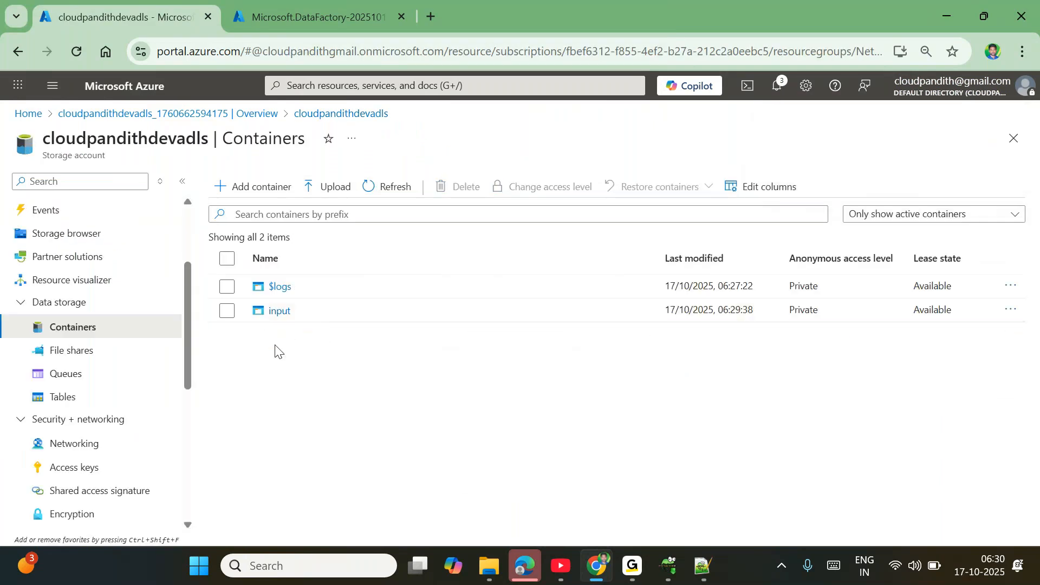
click(261, 198)
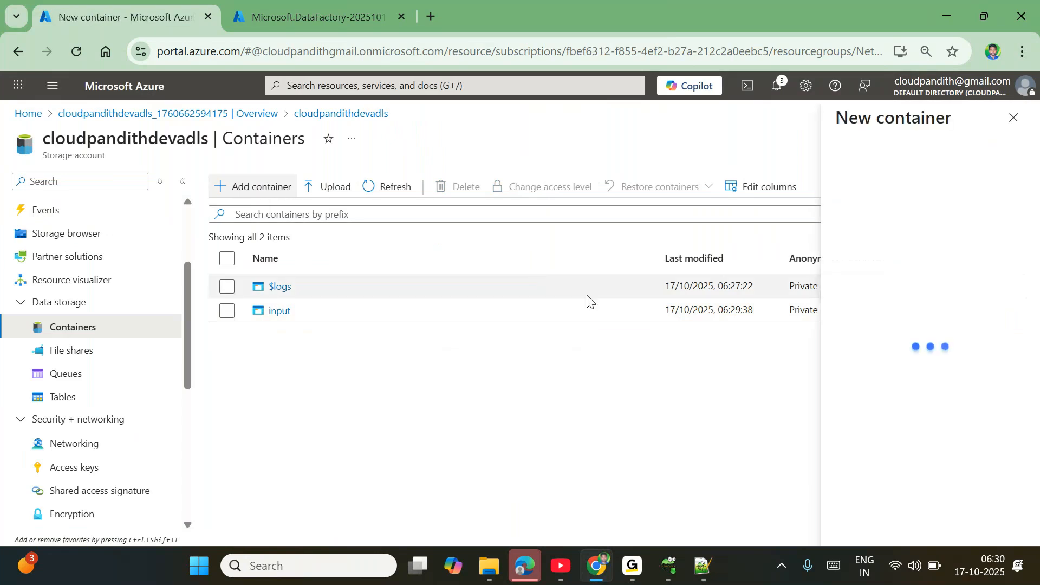
text(output)
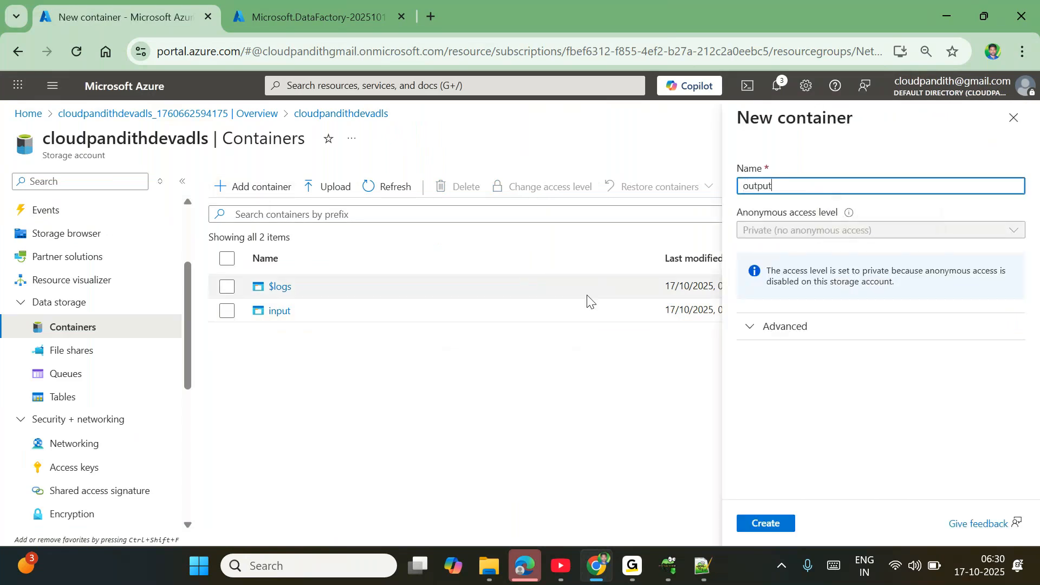
click(765, 526)
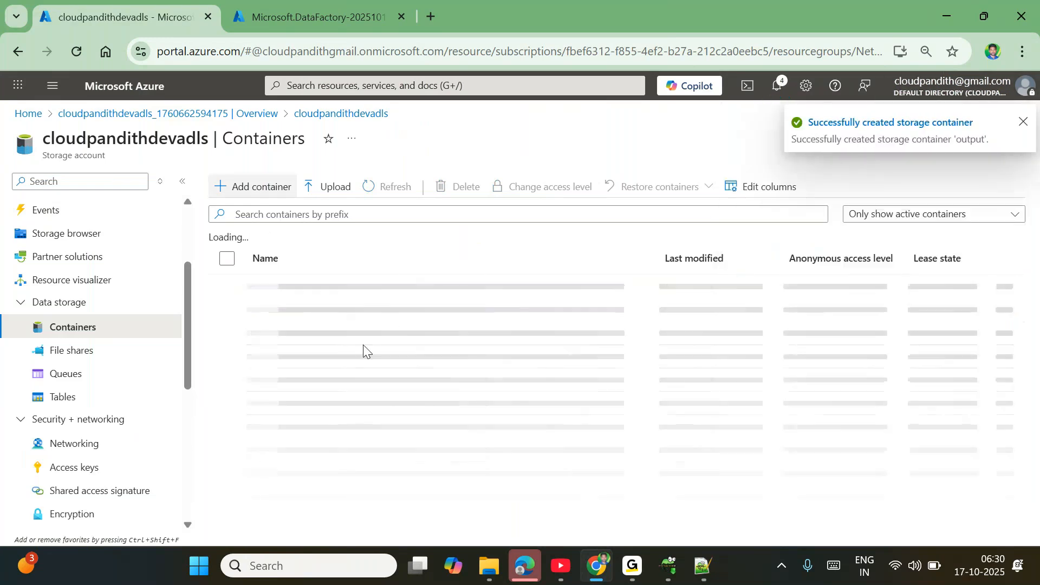
- Go to the deployed data factory cloudpandith-dev-adfws1017, launch its studio and close the factory's portal page
click(347, 4)
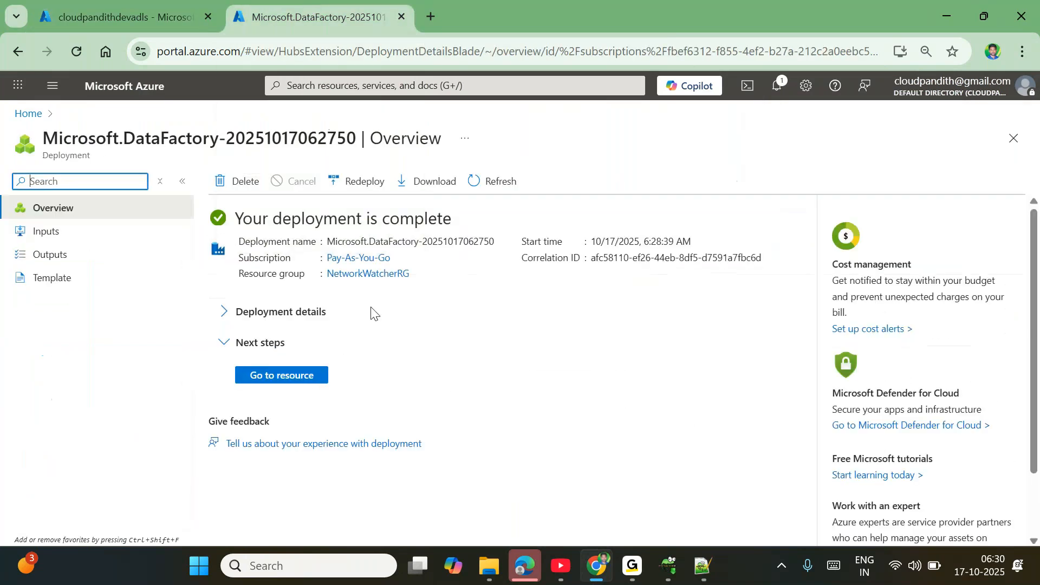
click(271, 375)
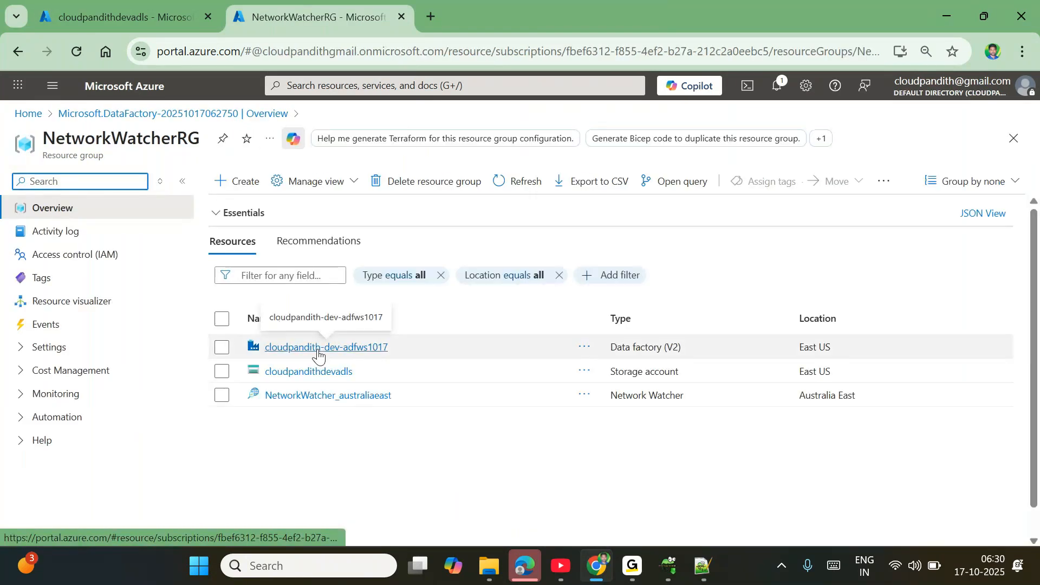
click(318, 357)
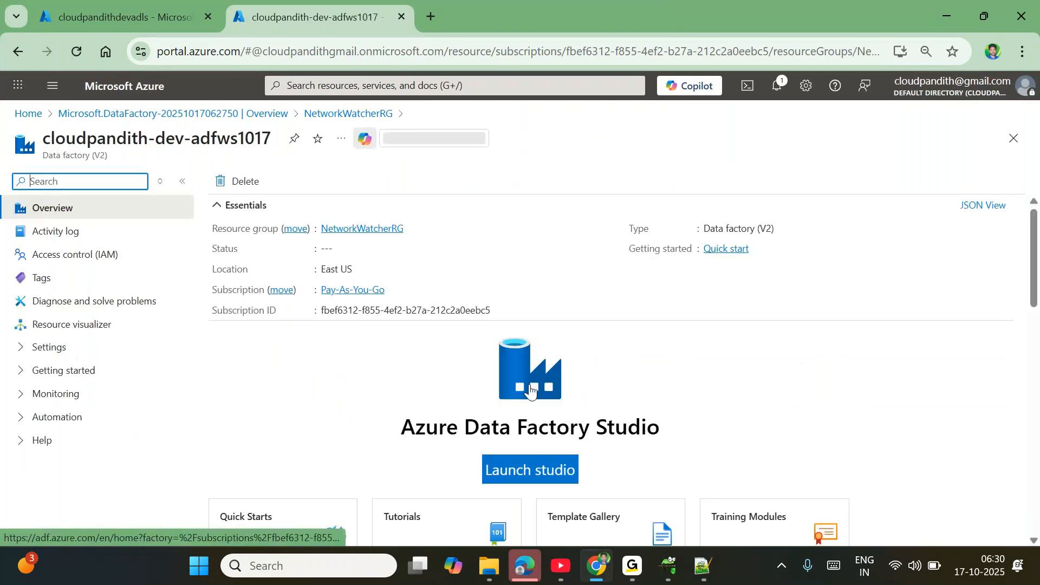
click(532, 469)
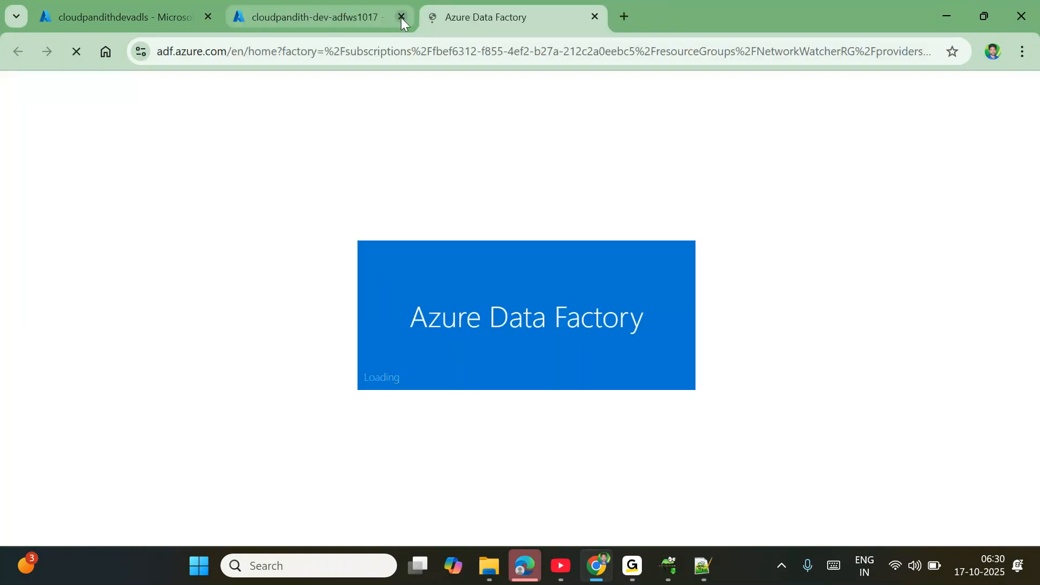
click(401, 17)
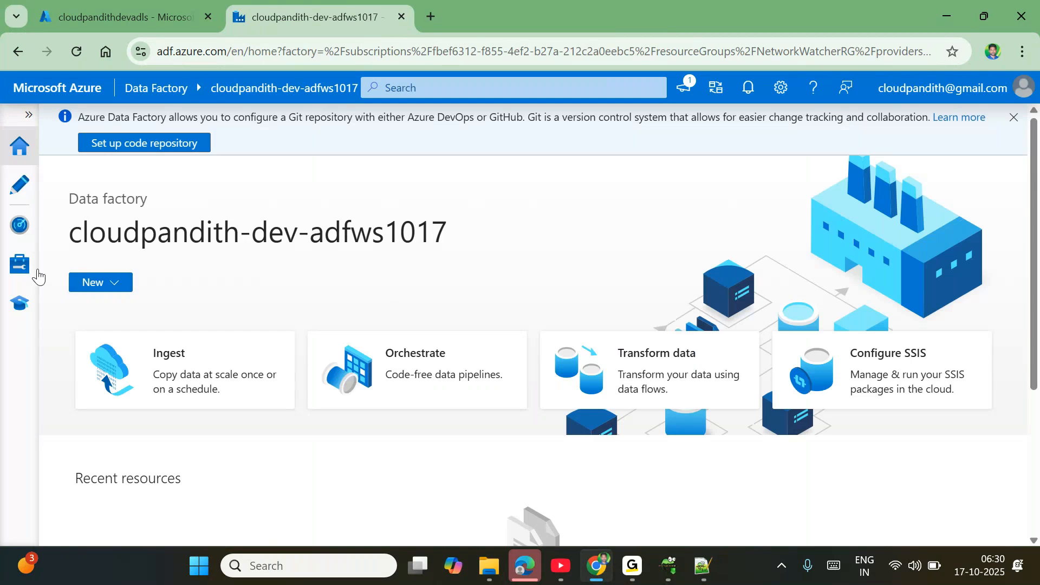
click(3, 230)
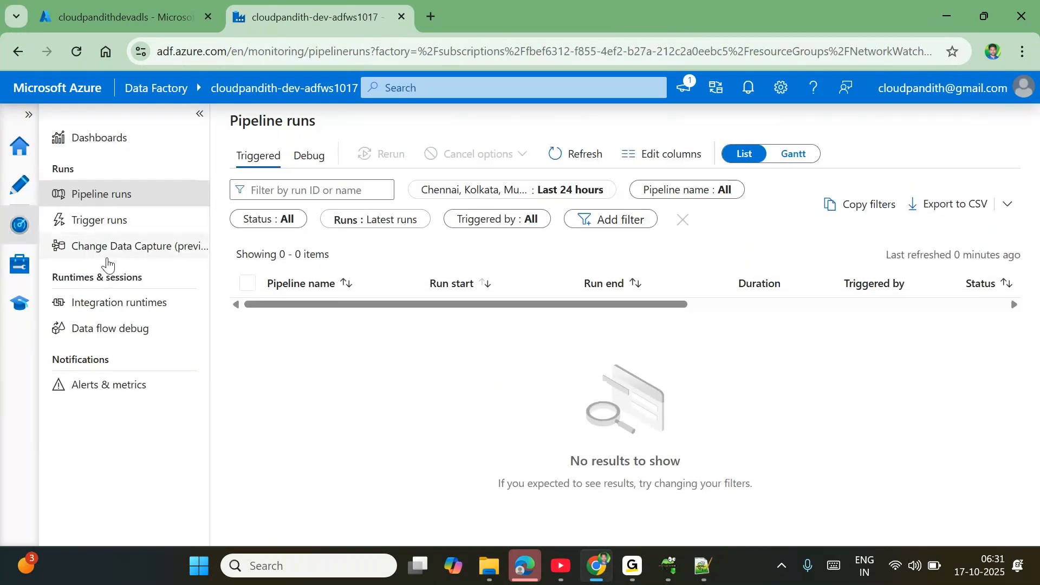
click(15, 192)
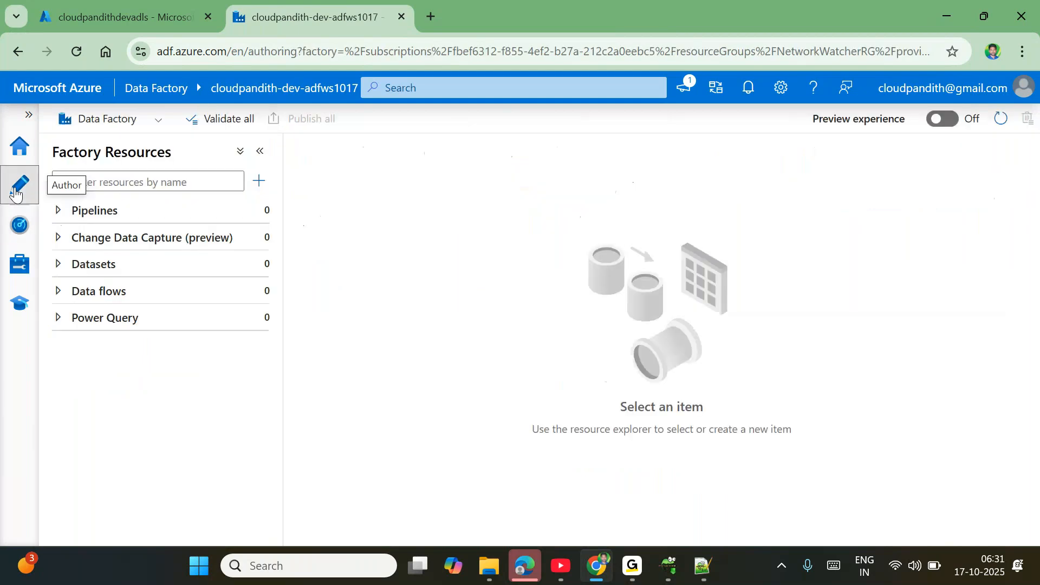
click(19, 224)
click(17, 187)
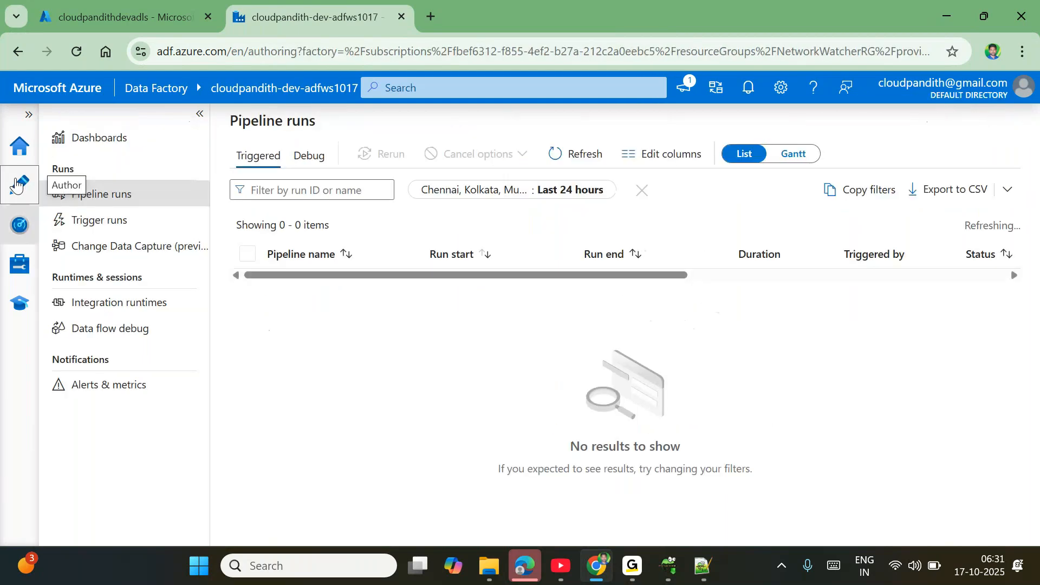
click(20, 297)
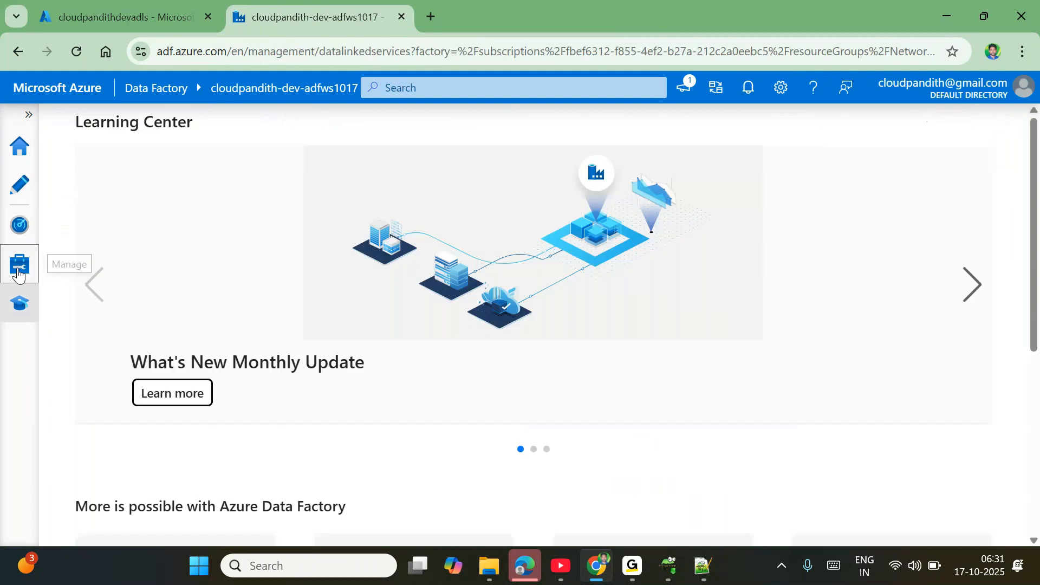
- Start a new linked service in the data factory using the Azure Data Lake Storage Gen2 data store
click(19, 266)
click(313, 209)
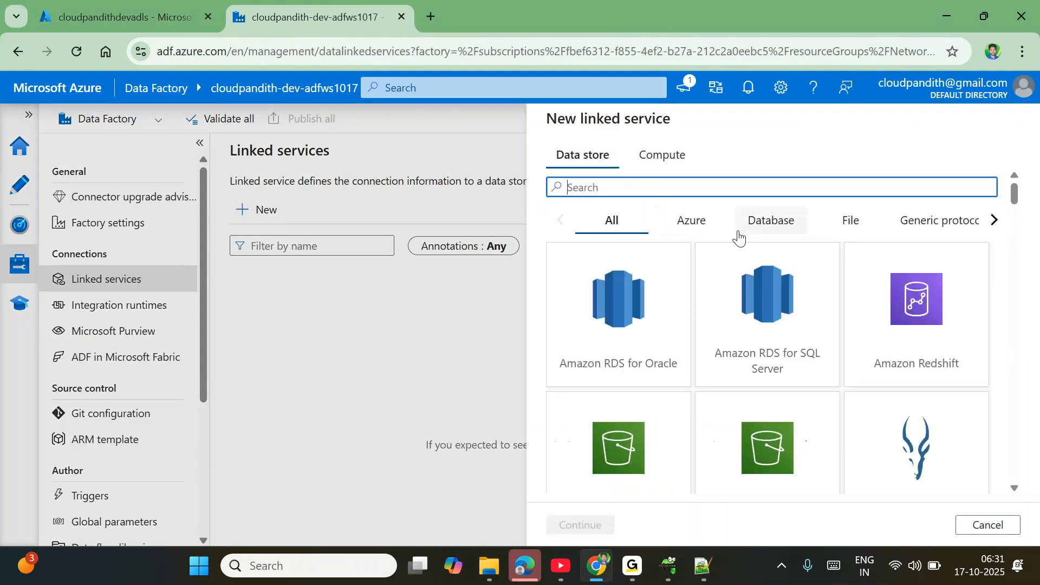
text(2)
double_click(643, 310)
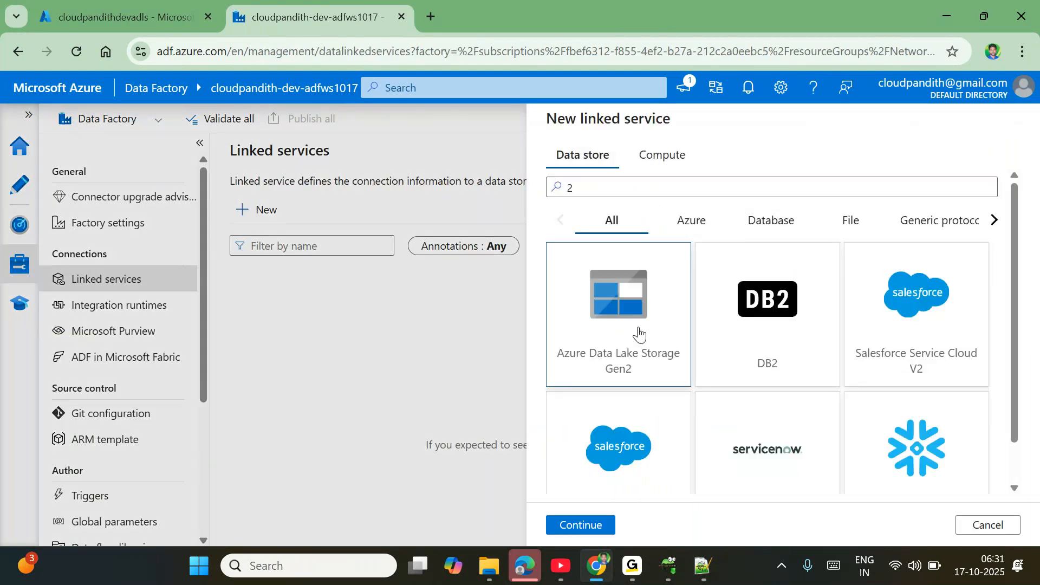
- Name the new linked service "LS_ADLSGen2"
double_click(712, 188)
text(LS_0AD)
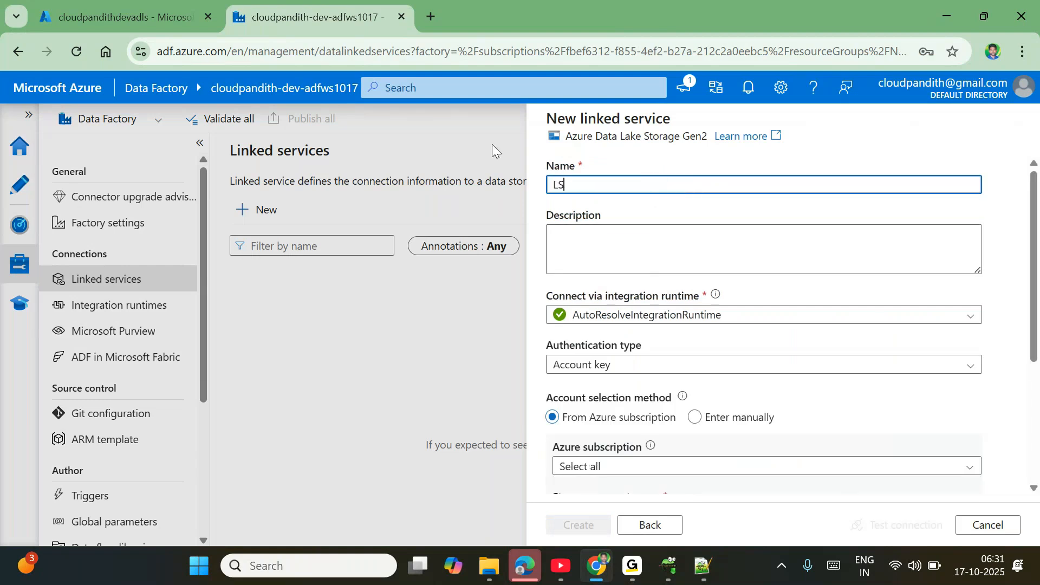
key(BackSpace)
key(BackSpace)
key(BackSpace)
text(ADLSGen2)
- Point the linked service to the Pay-As-You-Go subscription and the cloudpandithdevadls storage account
scroll(686, 303, down, 2)
click(579, 373)
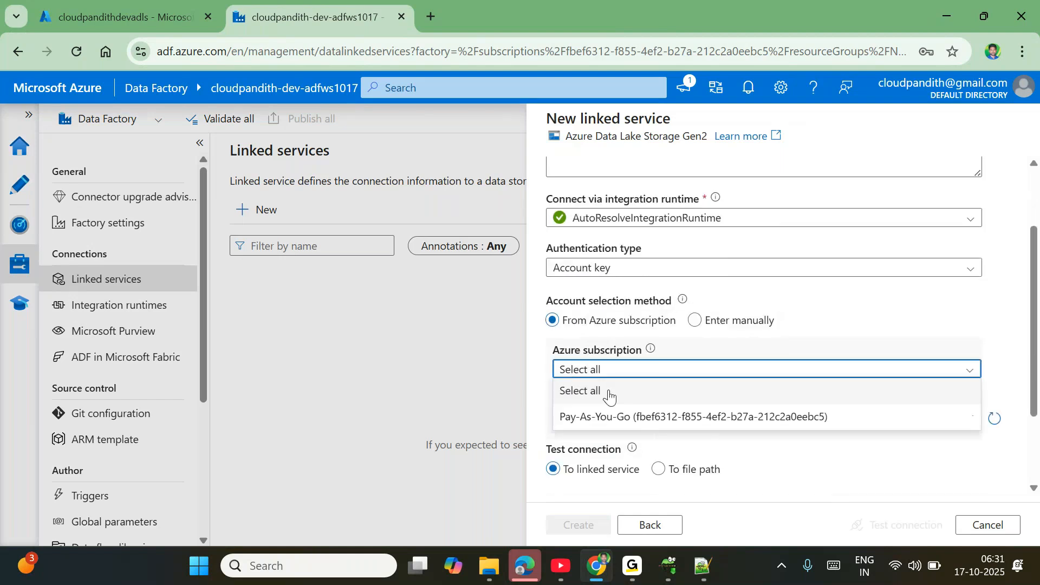
click(618, 413)
click(618, 420)
click(623, 440)
scroll(645, 449, down, 2)
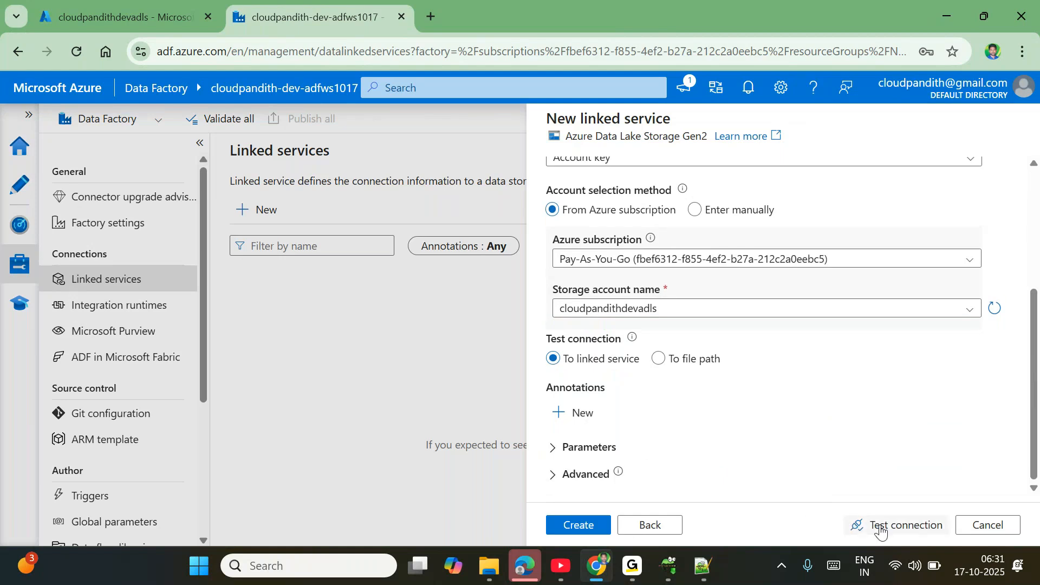
- Test the connection of the new ADLS Gen2 linked service and create it
click(862, 525)
scroll(785, 461, up, 3)
scroll(785, 460, down, 3)
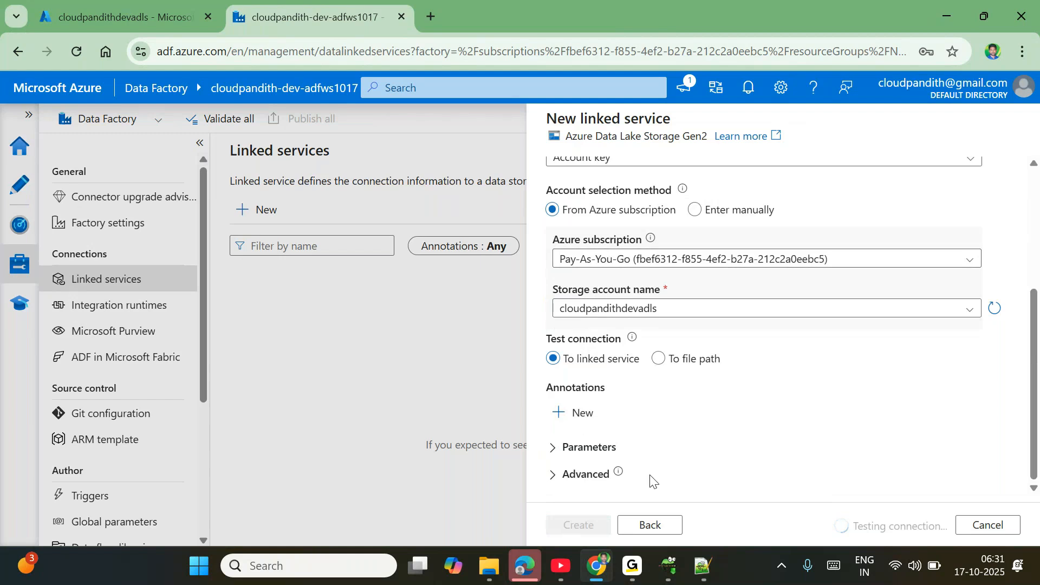
click(586, 525)
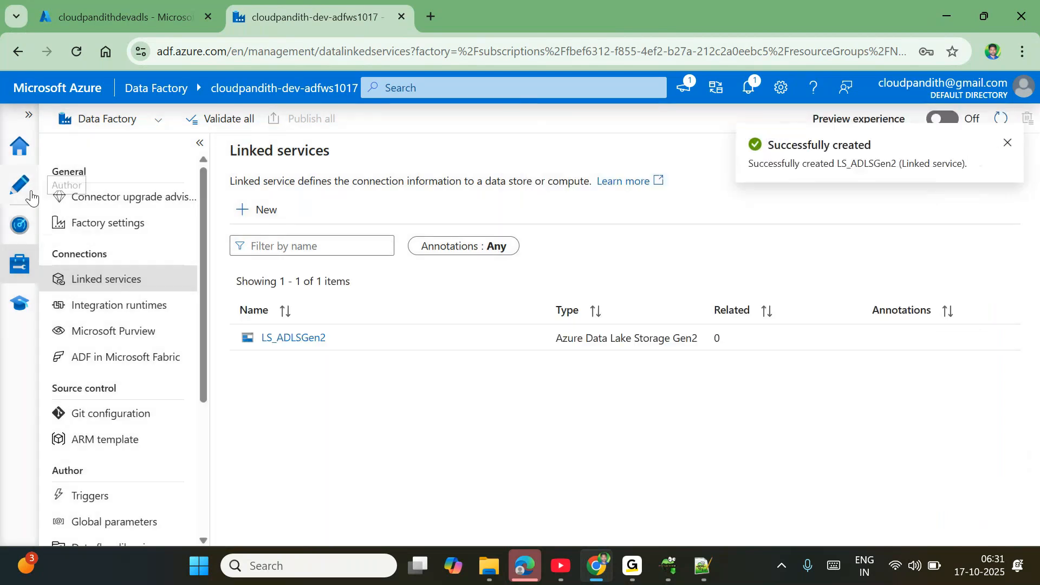
- Start a new dataset in the factory's authoring area, using Azure Data Lake Storage Gen2 with the DelimitedText format
click(23, 190)
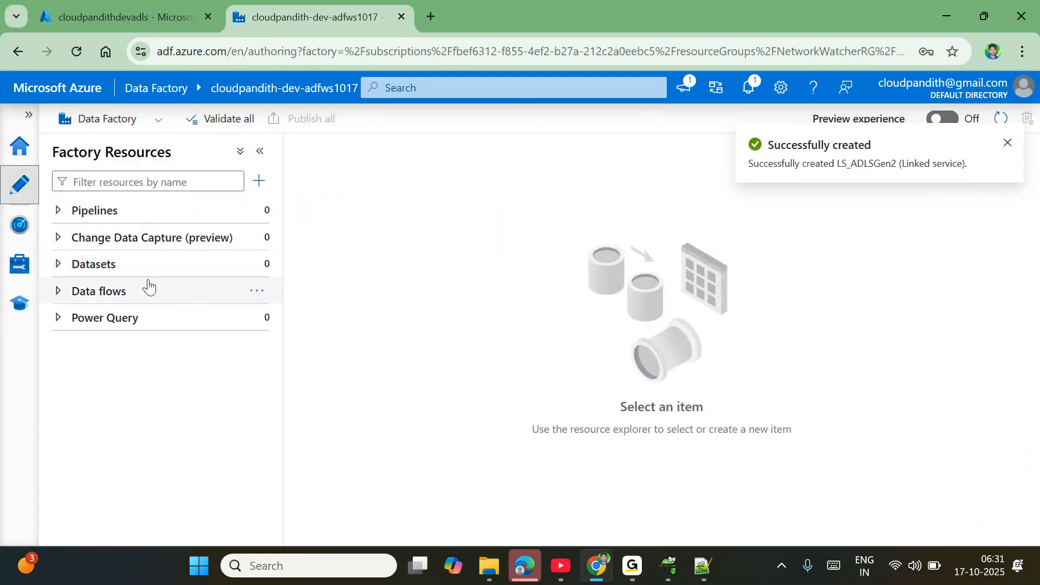
click(264, 293)
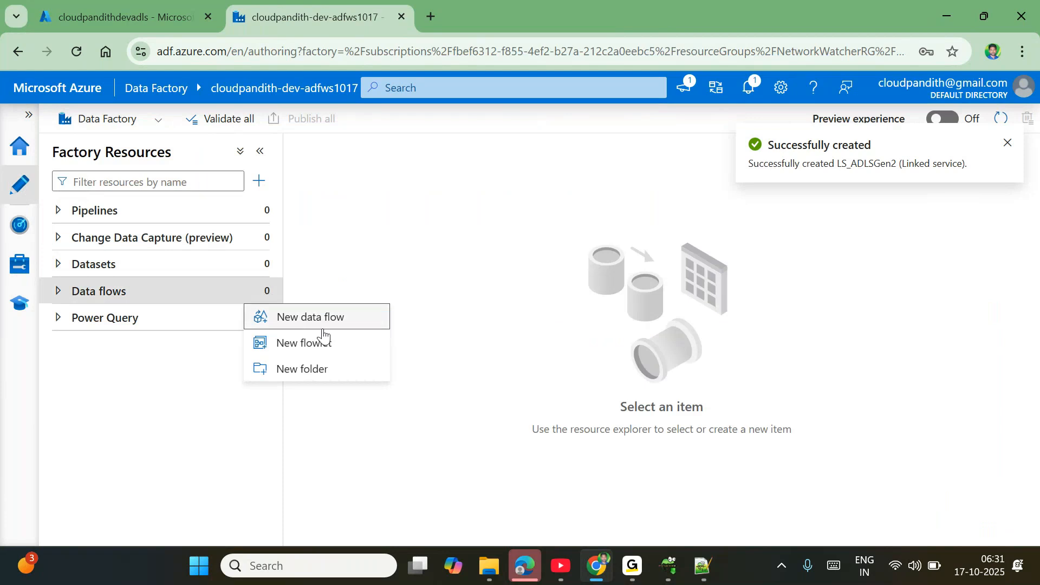
click(142, 330)
click(265, 268)
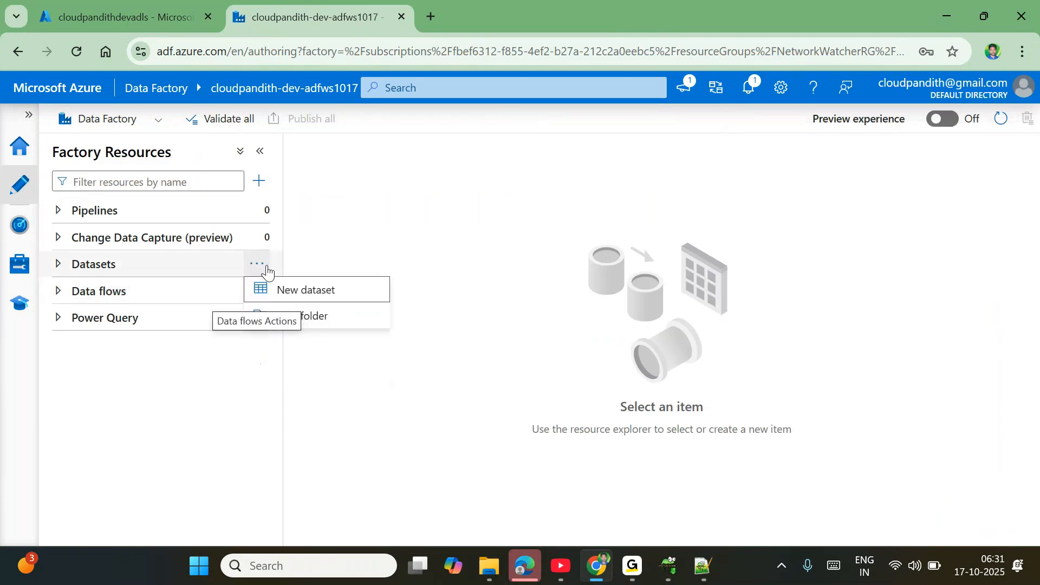
click(343, 289)
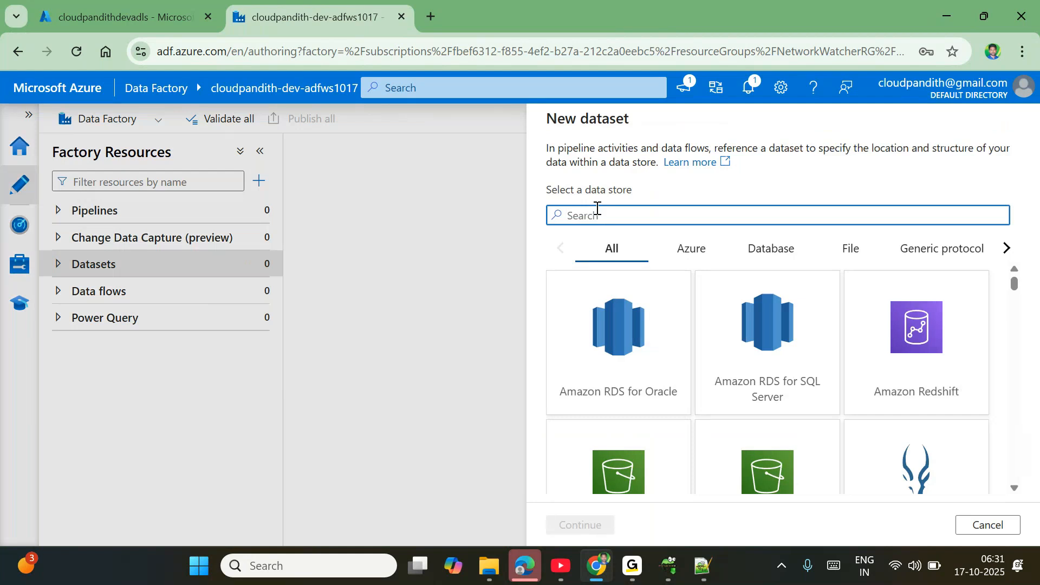
text(2)
double_click(631, 280)
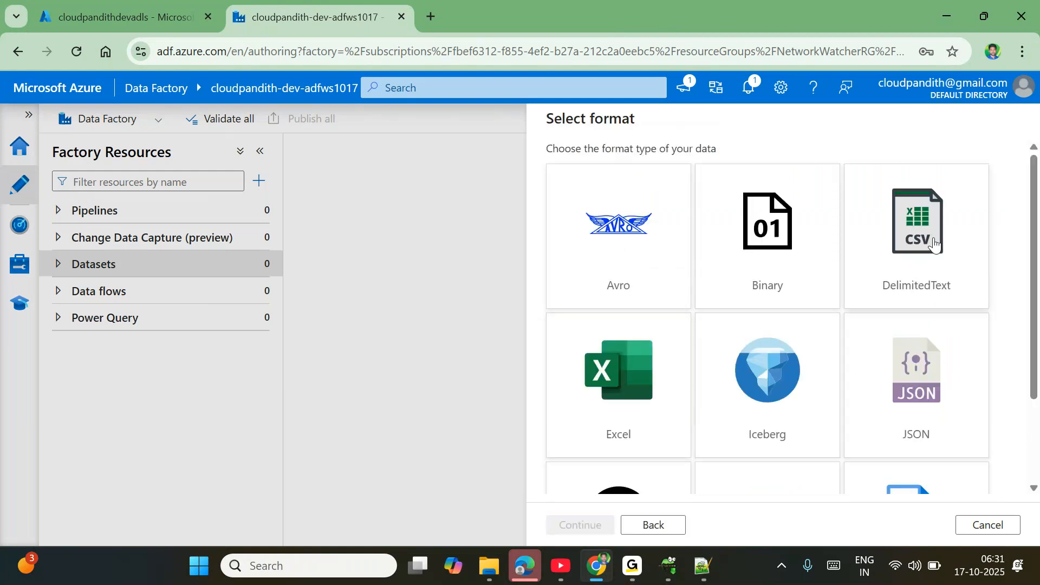
double_click(926, 244)
- Name the dataset "DS_ADLSGen2_Generic", link it to the LS_ADLSGen2 linked service and create it without a file path
drag(676, 169, 520, 163)
text(DS_A)
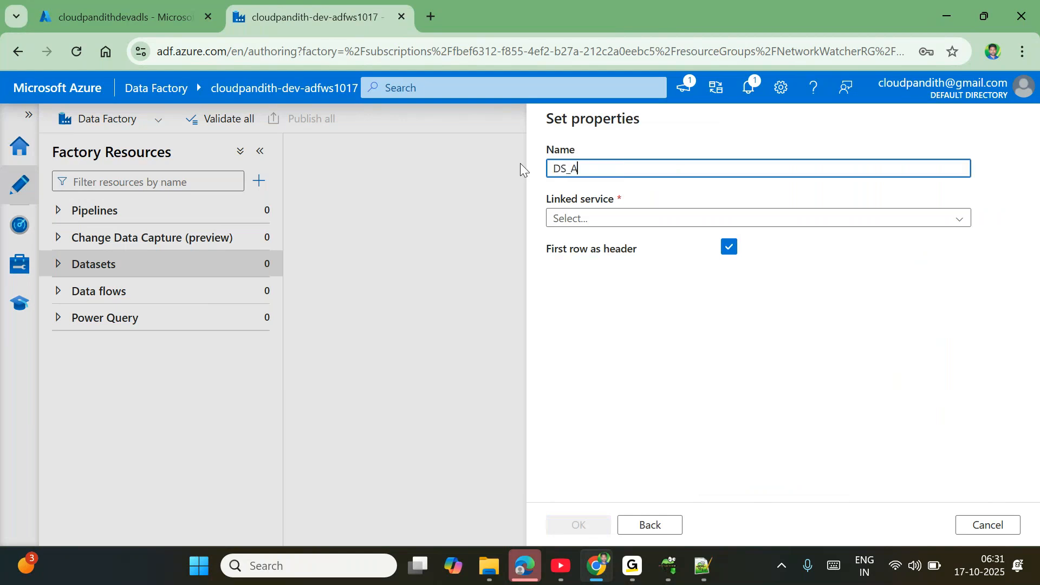
text(DLSGen2_Generic)
click(610, 218)
click(599, 295)
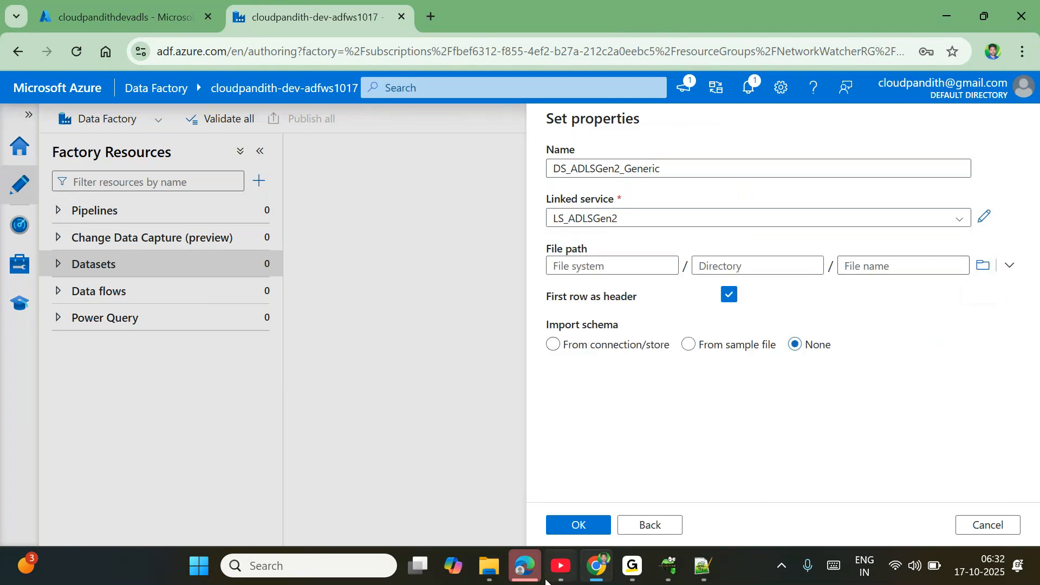
click(587, 535)
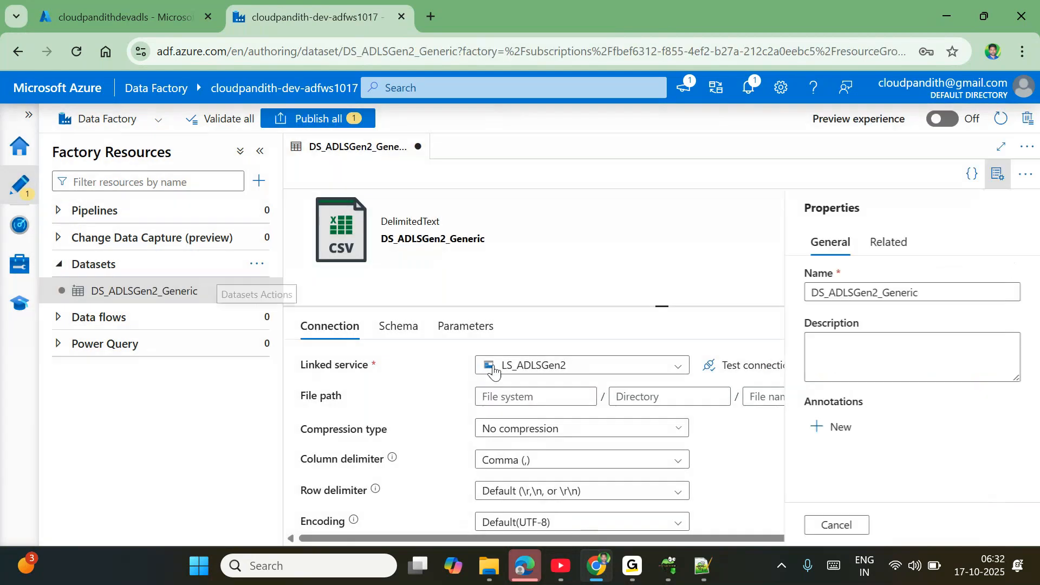
- Add a string parameter named "ds_param_container" to the DS_ADLSGen2_Generic dataset
click(465, 328)
click(325, 370)
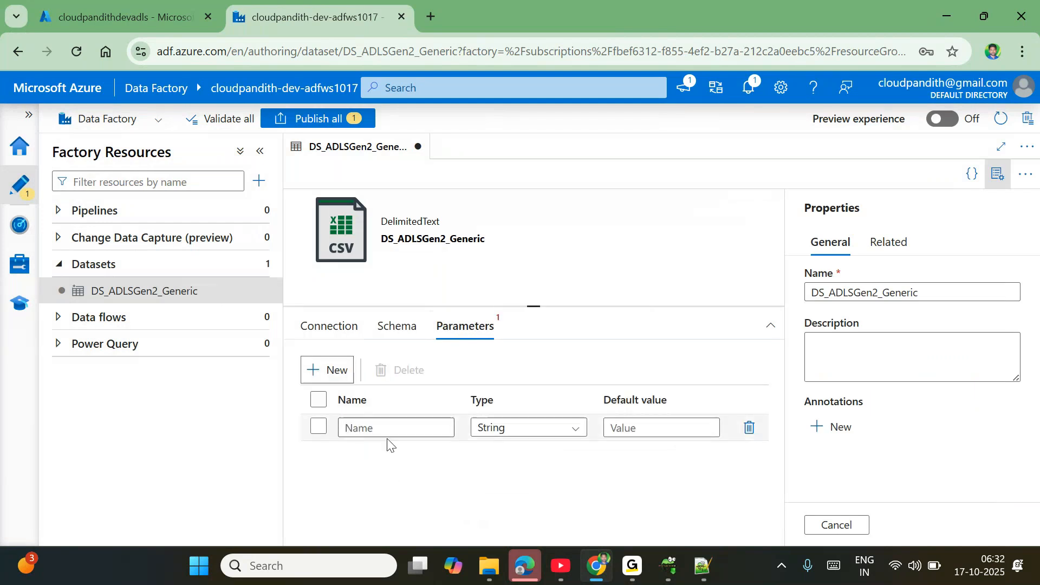
click(365, 427)
text(DS)
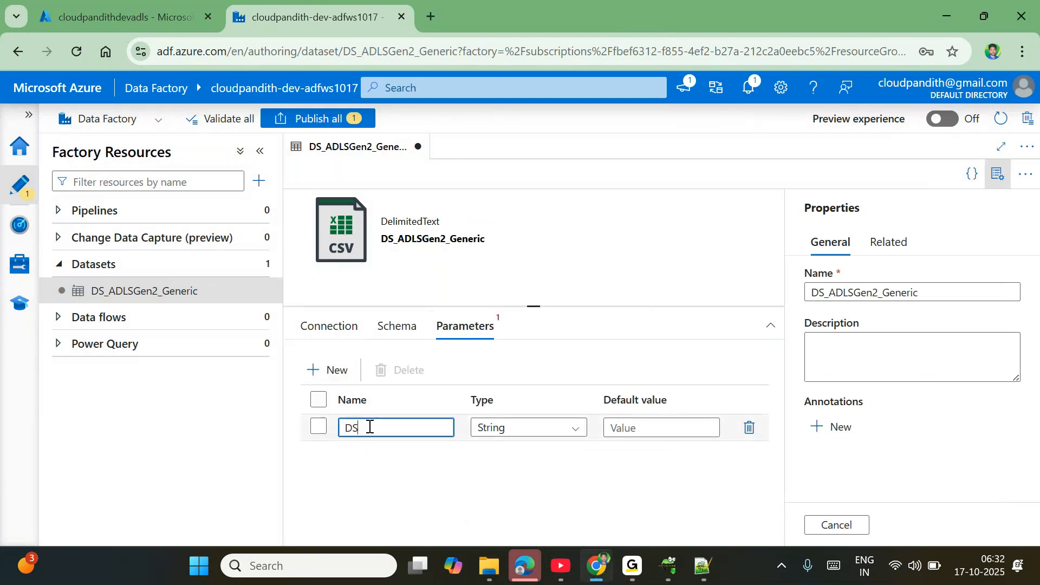
key(BackSpace)
text(ds)
click(330, 327)
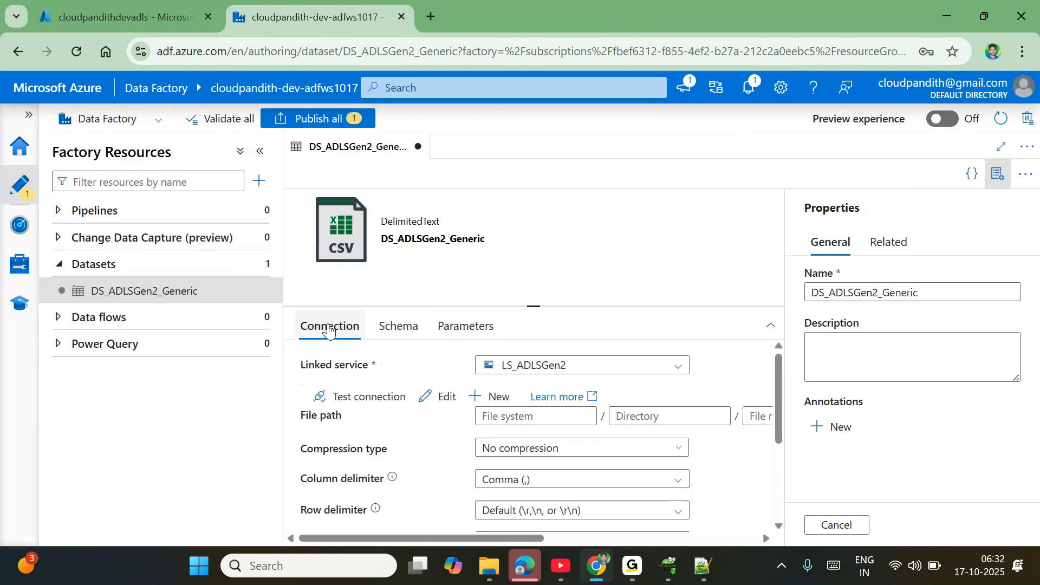
click(490, 400)
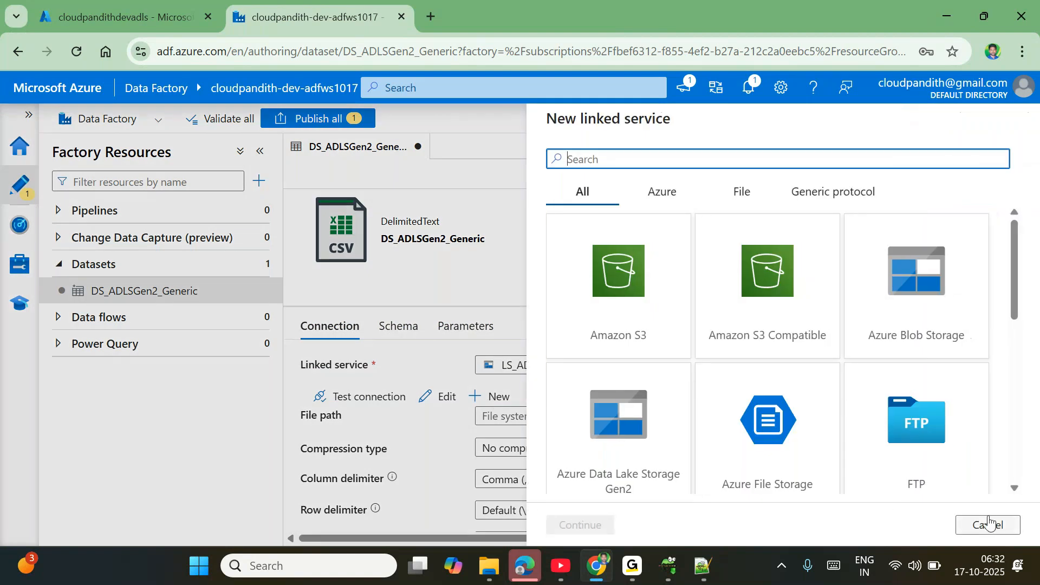
click(984, 526)
click(543, 415)
click(490, 437)
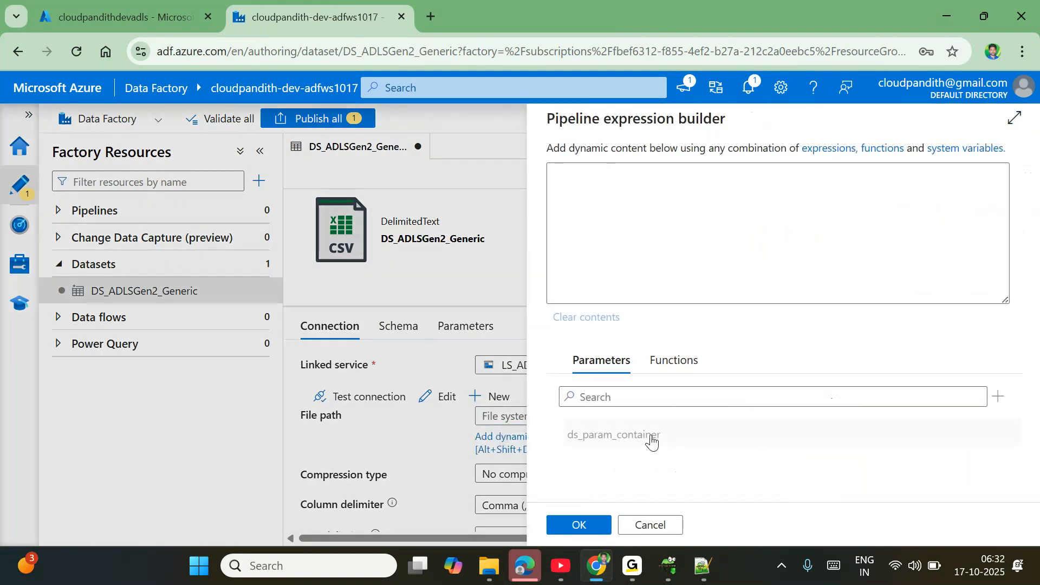
click(659, 436)
click(578, 525)
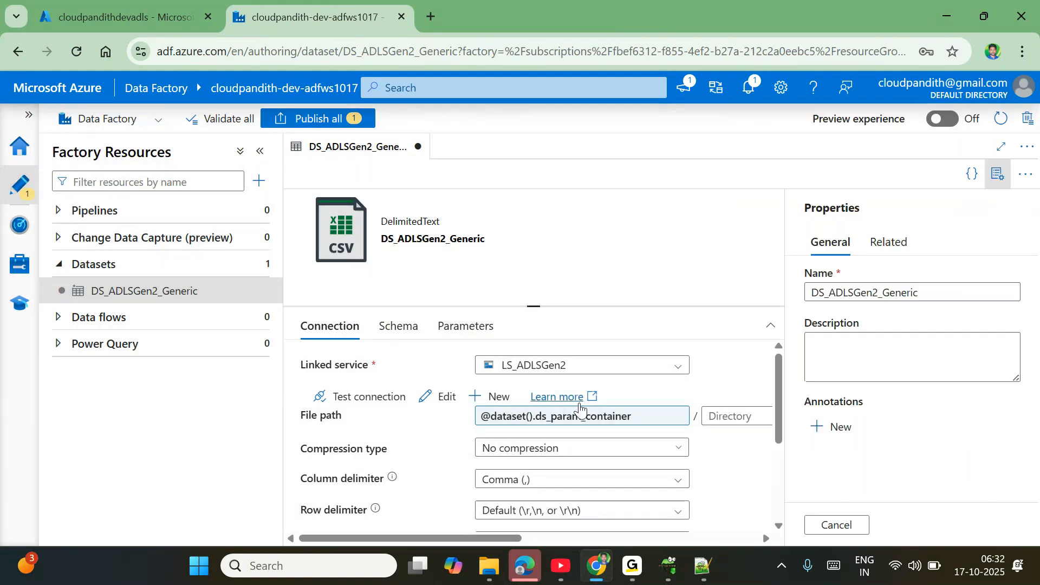
click(997, 174)
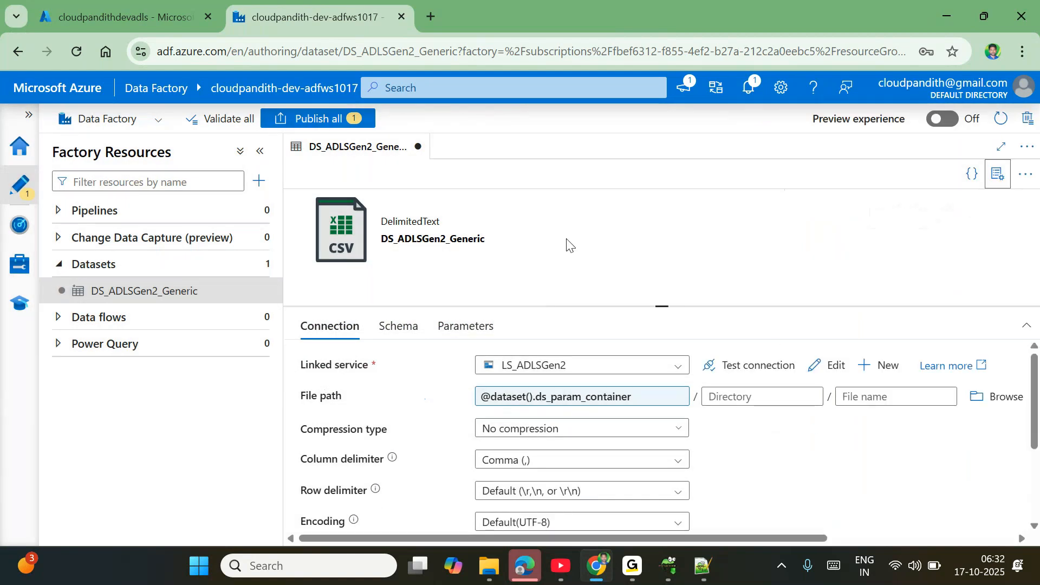
- Create a new data flow in the factory resources
click(186, 293)
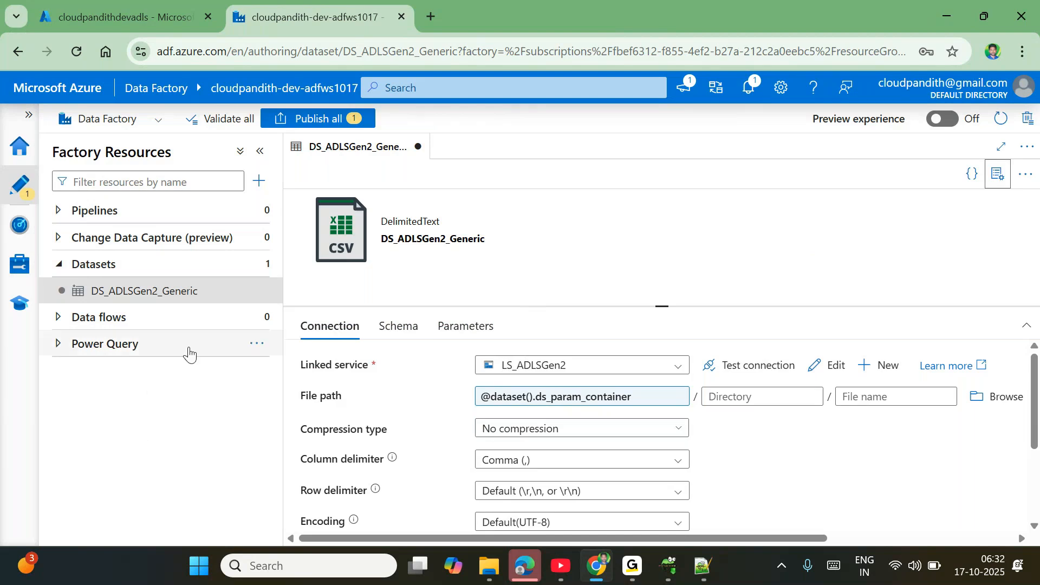
click(263, 318)
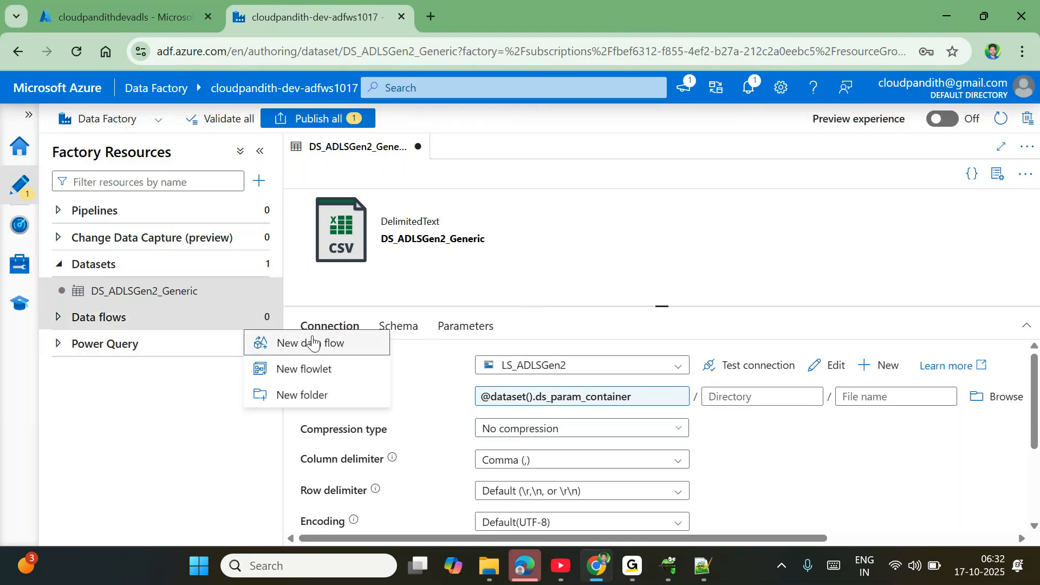
click(312, 341)
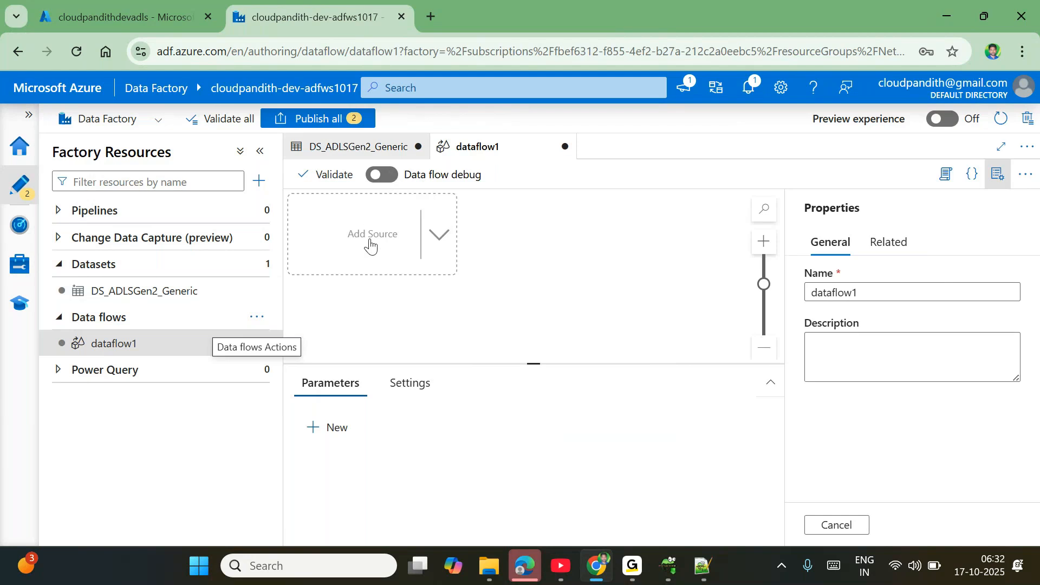
- Turn on data flow debug on AutoResolveIntegrationRuntime with a 2-hour time to live and hide the data flow's properties
click(382, 179)
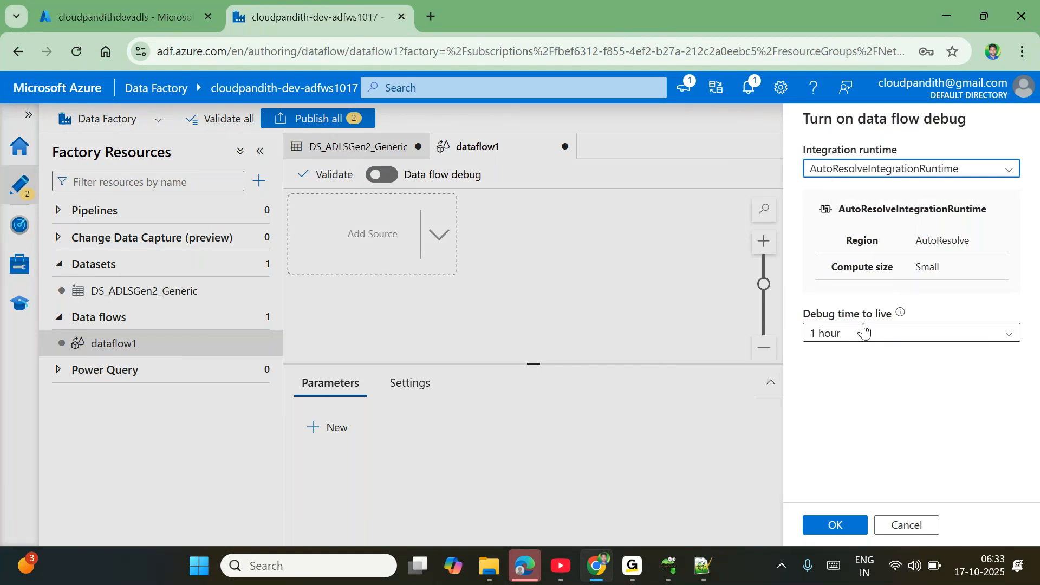
click(840, 334)
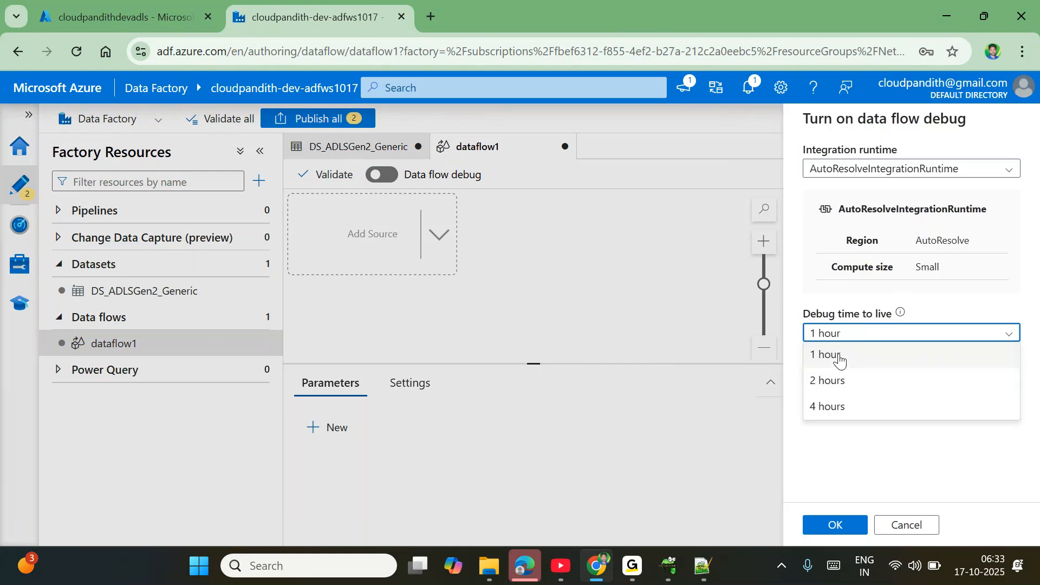
click(840, 383)
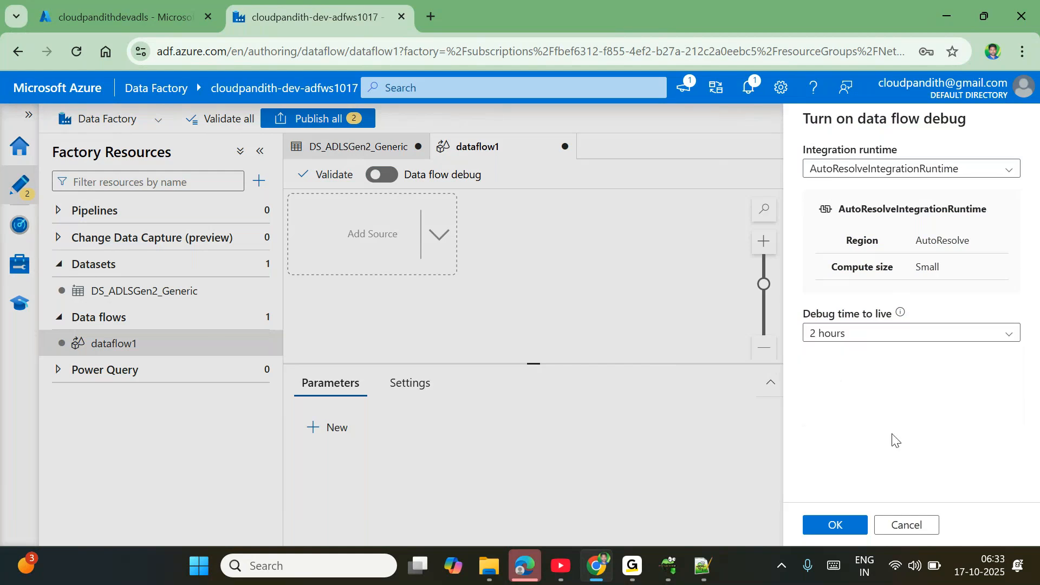
click(857, 528)
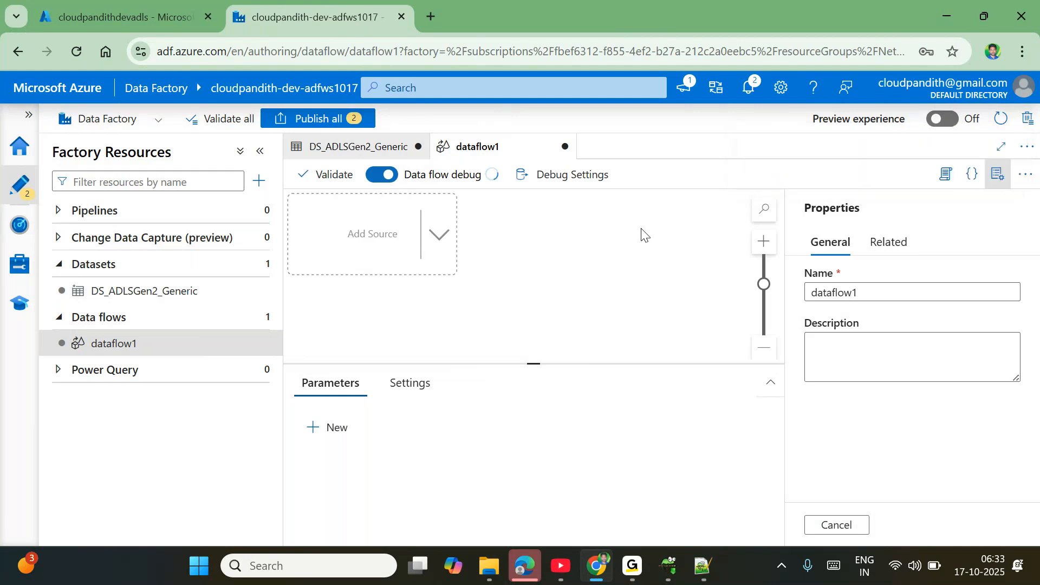
click(999, 175)
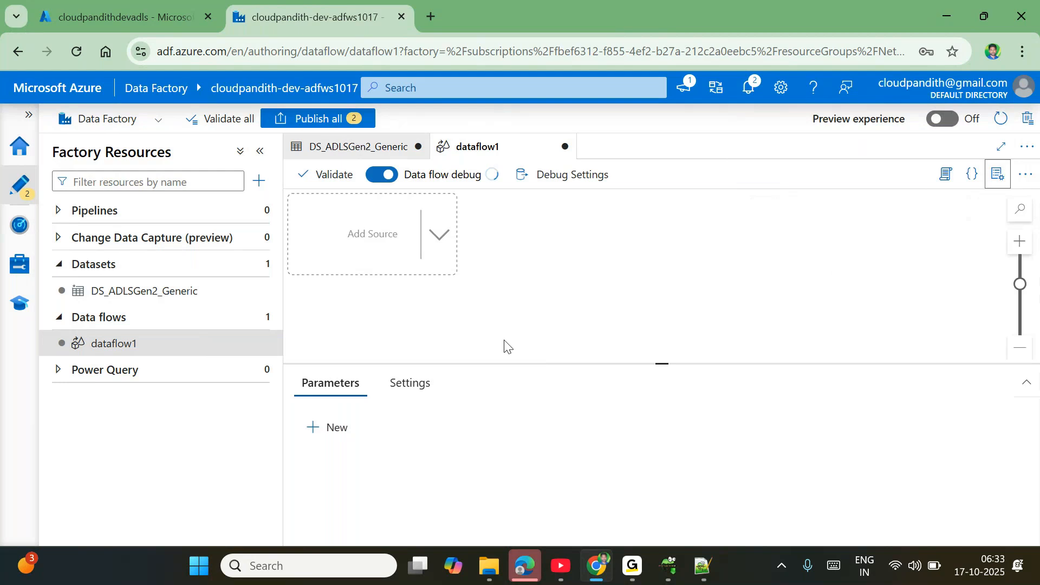
click(356, 234)
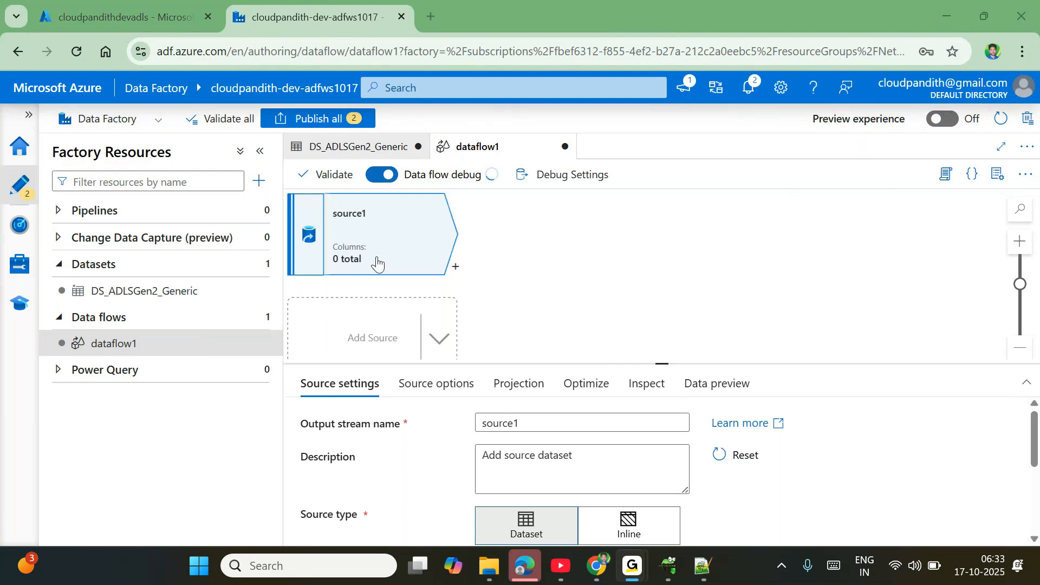
click(453, 394)
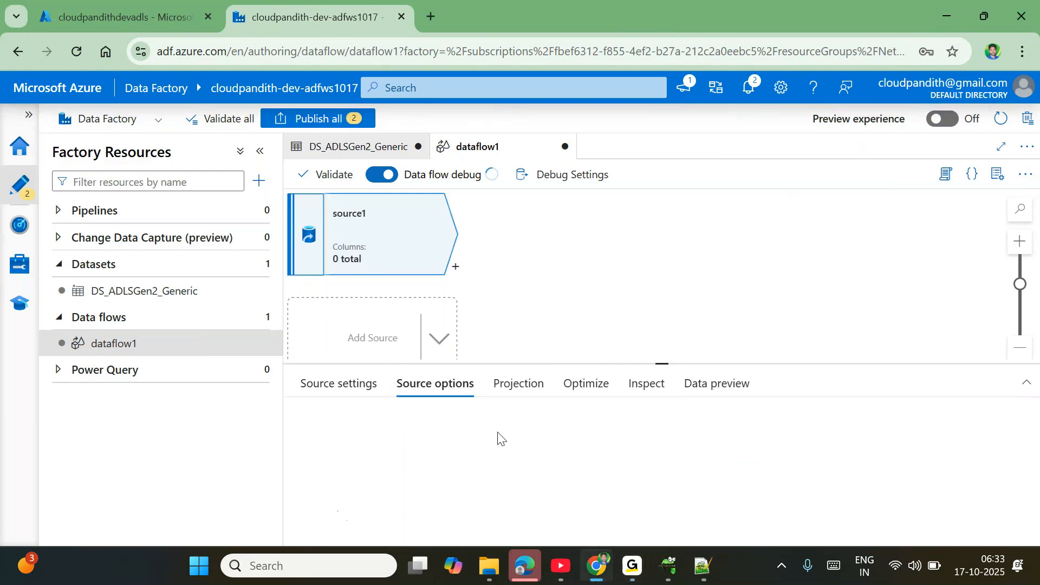
click(365, 213)
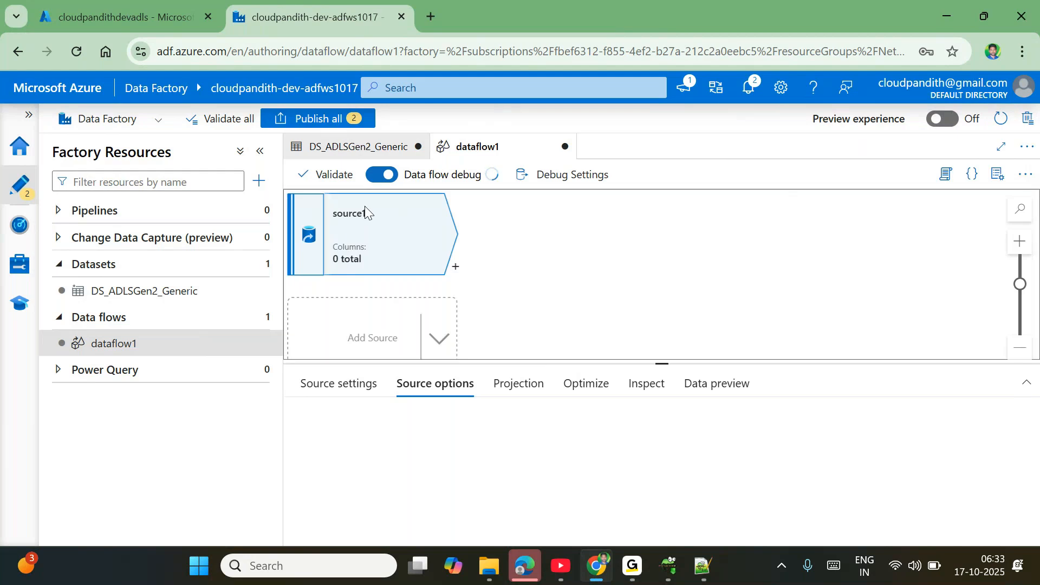
click(343, 394)
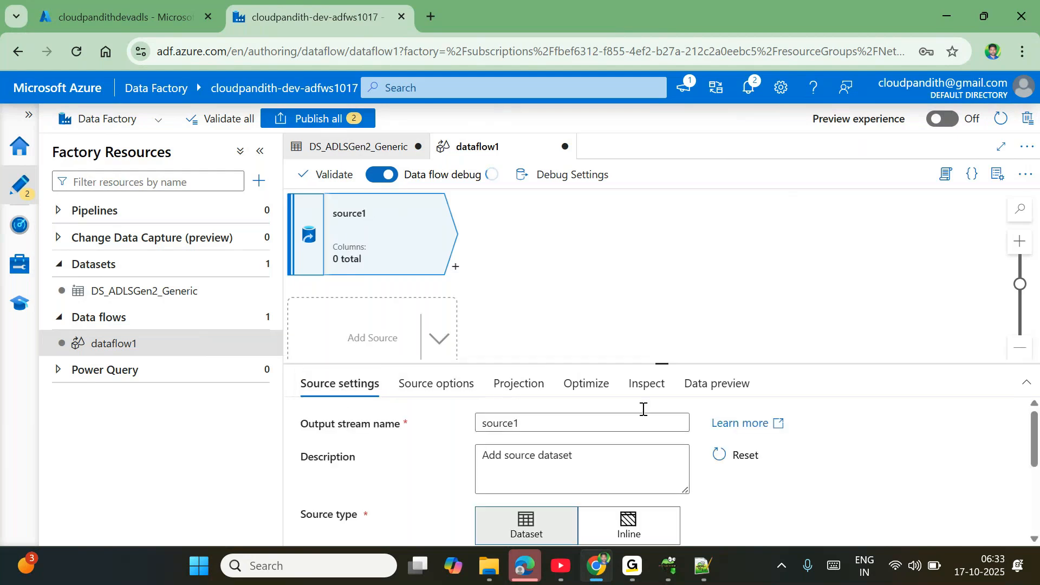
drag(661, 362, 640, 290)
right_click(639, 290)
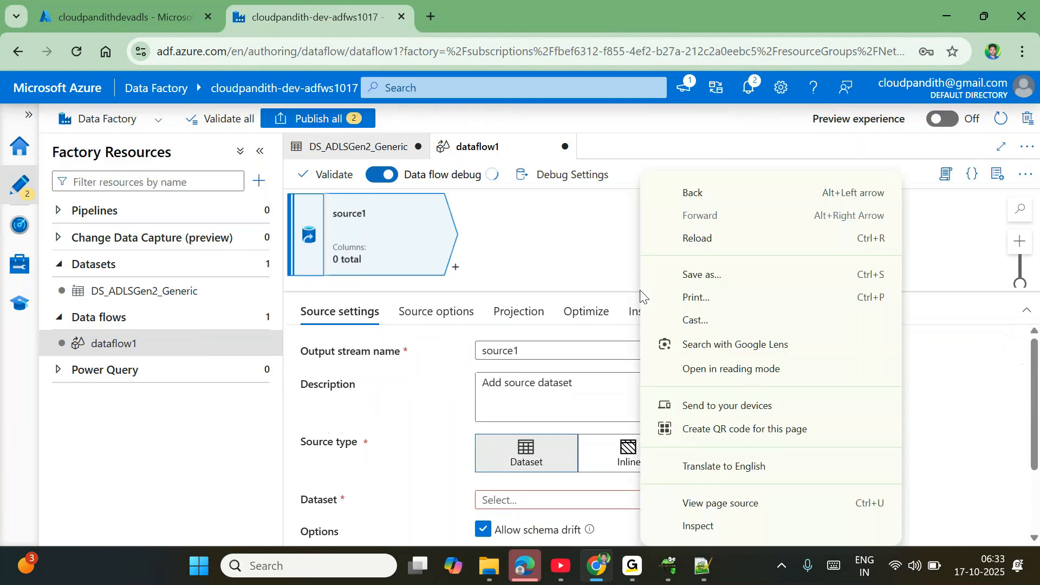
right_click(383, 239)
click(399, 249)
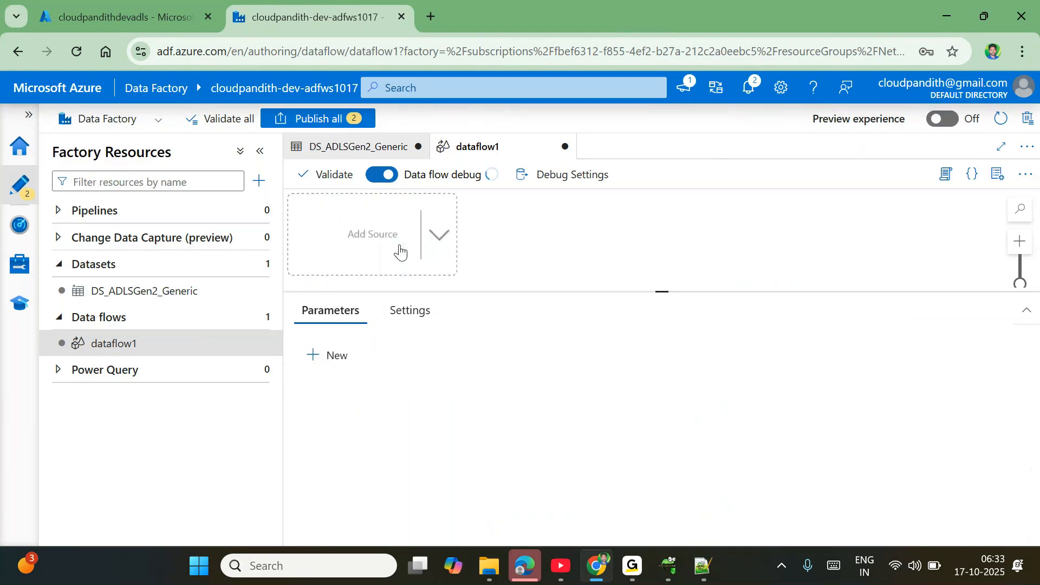
- Add a source to the data flow and set its dataset to DS_ADLSGen2_Generic
click(364, 236)
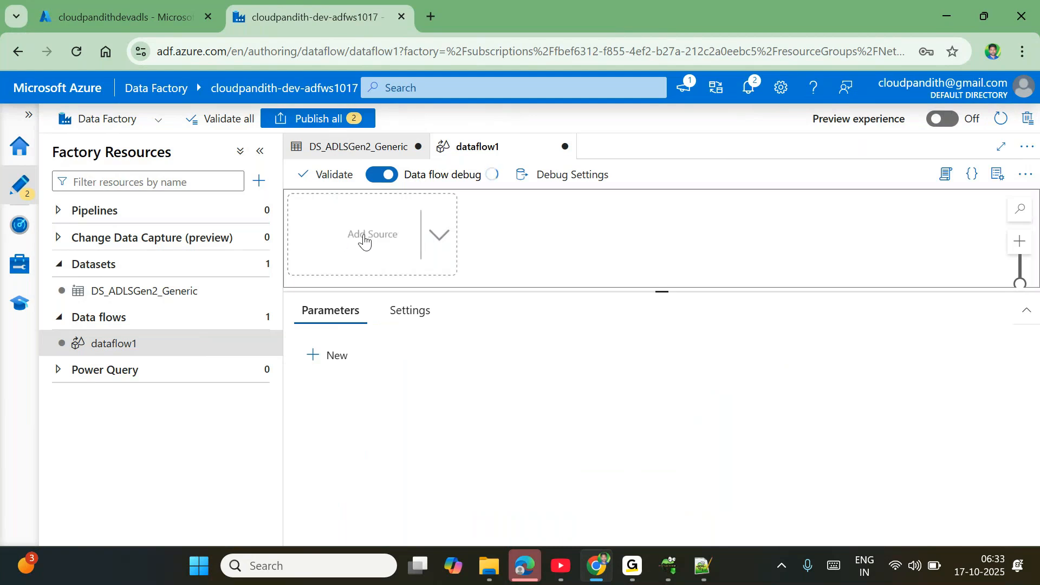
click(364, 236)
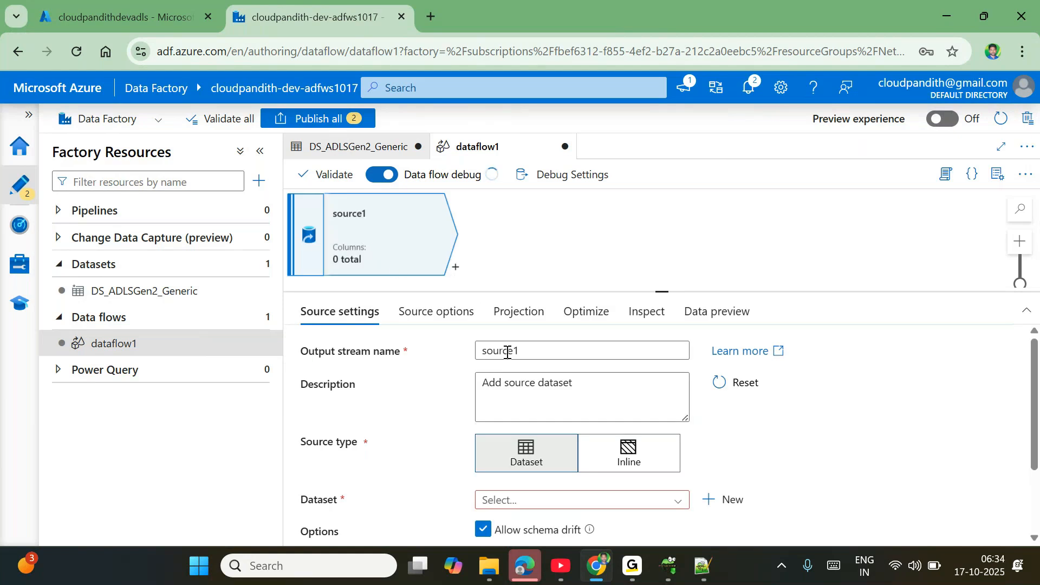
scroll(448, 434, down, 2)
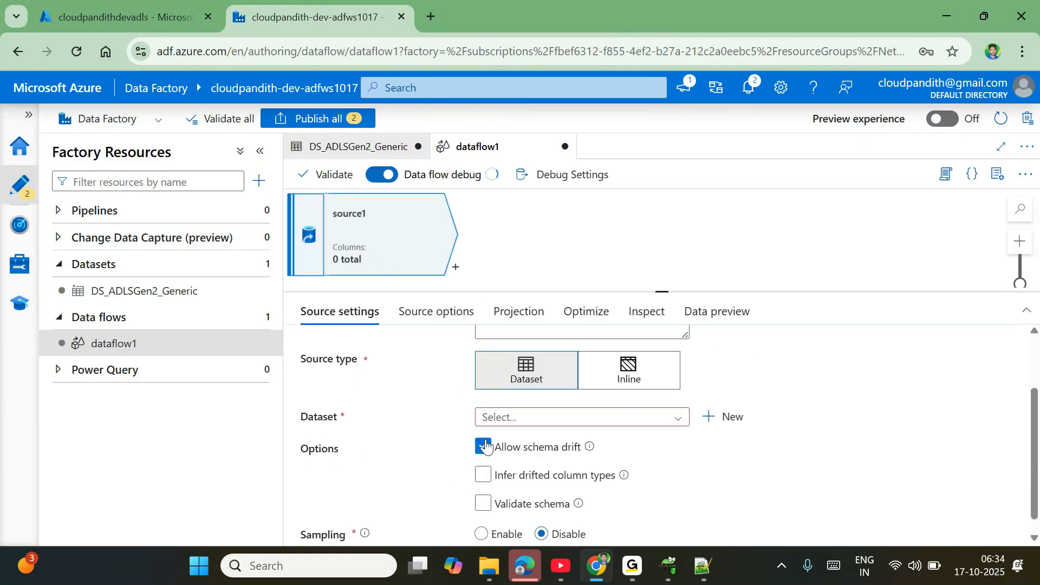
click(532, 421)
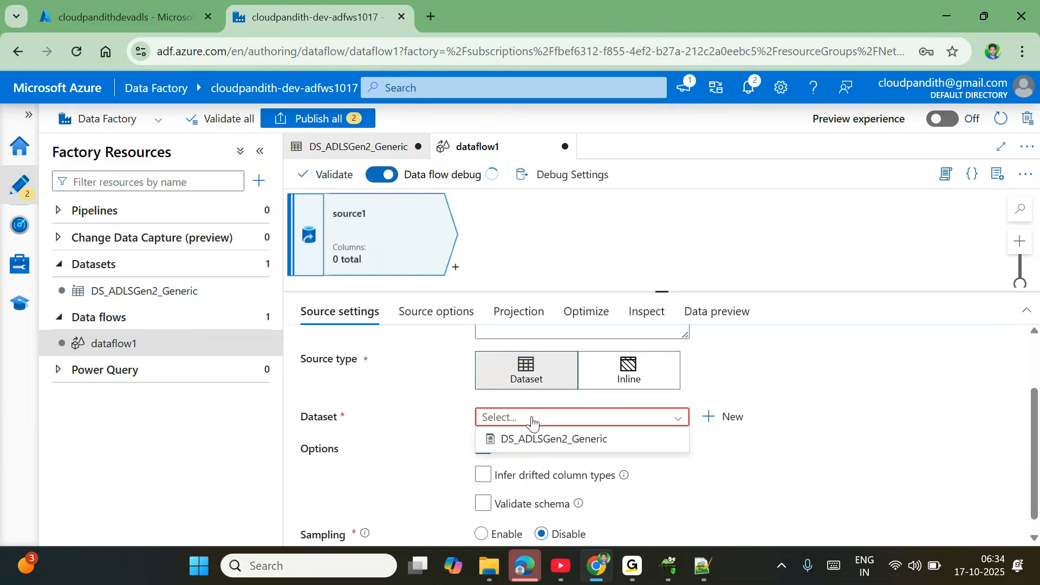
click(561, 451)
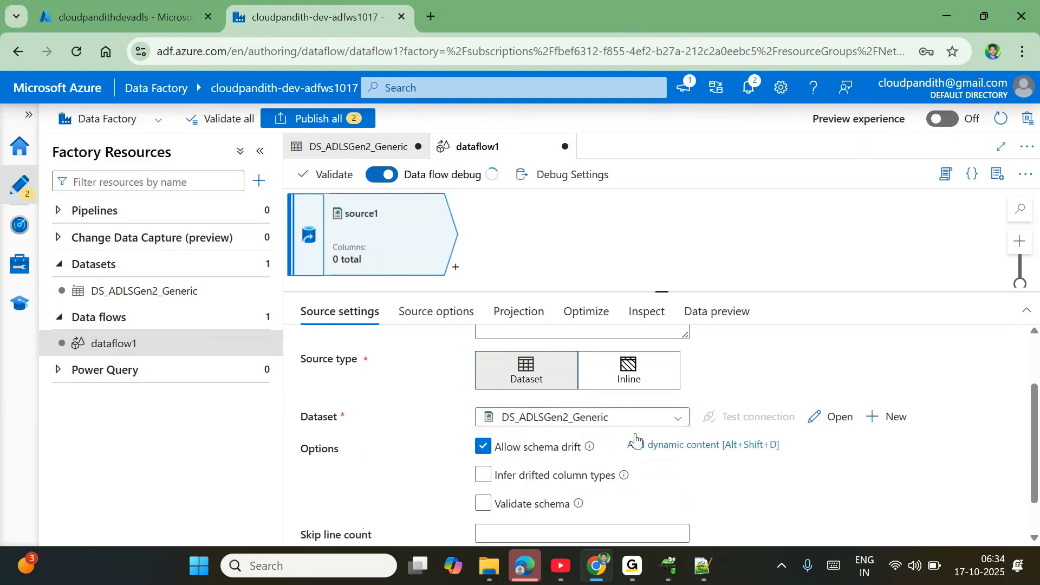
- Rename the source's output stream as sourceADLSInput
scroll(622, 433, up, 2)
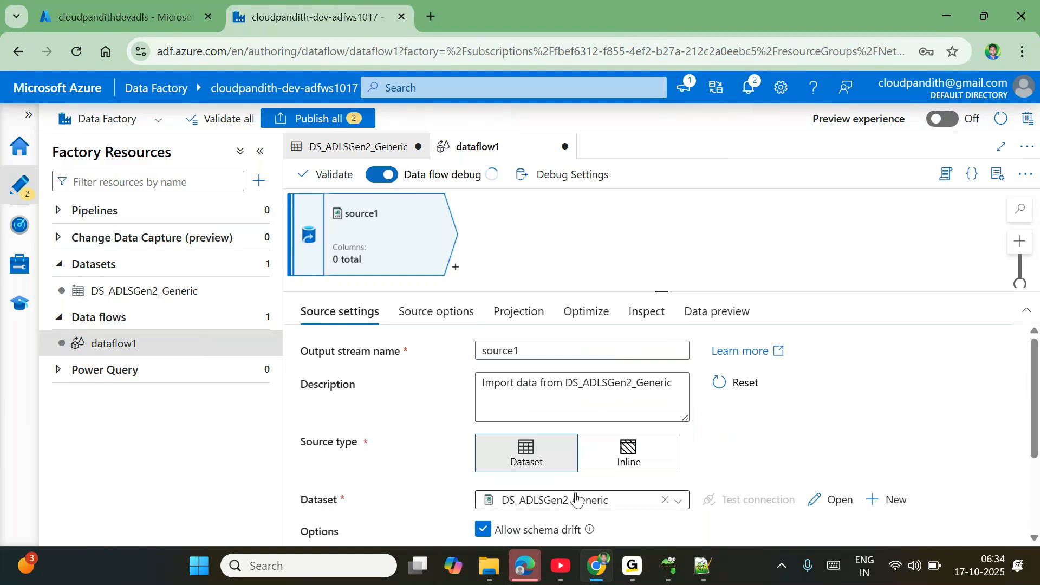
click(520, 349)
double_click(521, 349)
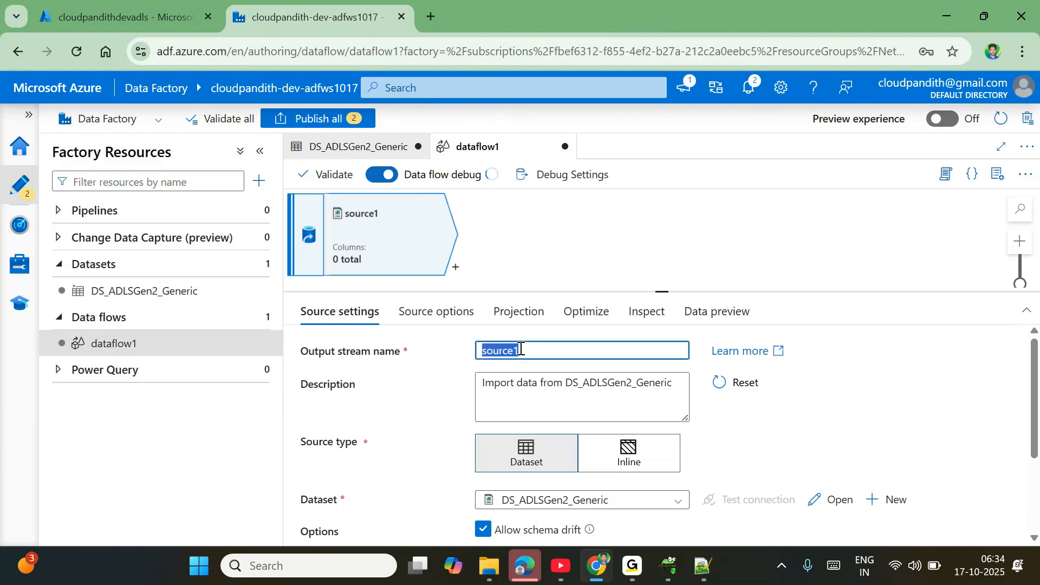
click(520, 349)
text(ADLSI)
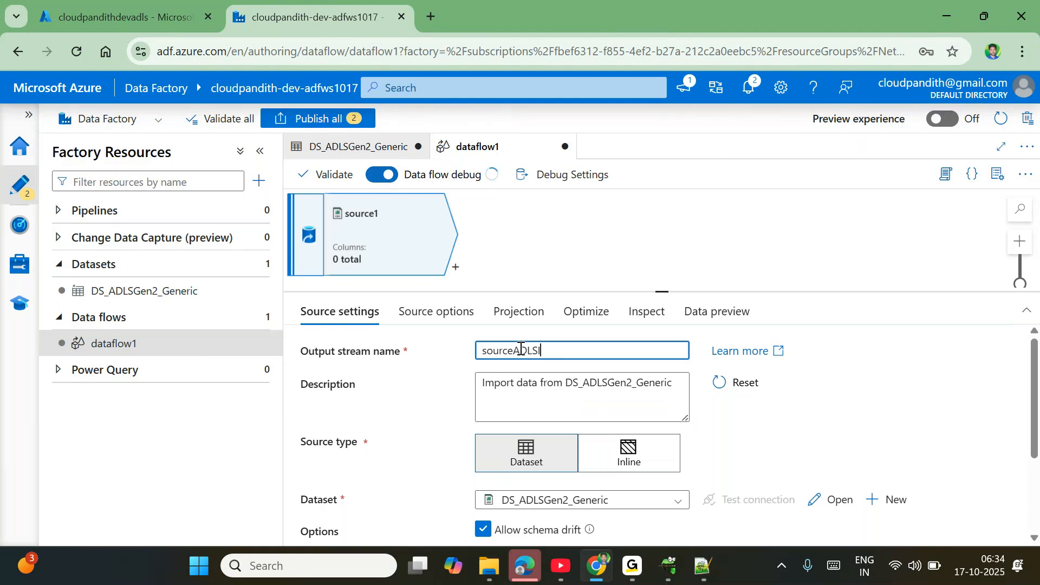
text(nput)
scroll(411, 448, down, 3)
scroll(544, 397, up, 3)
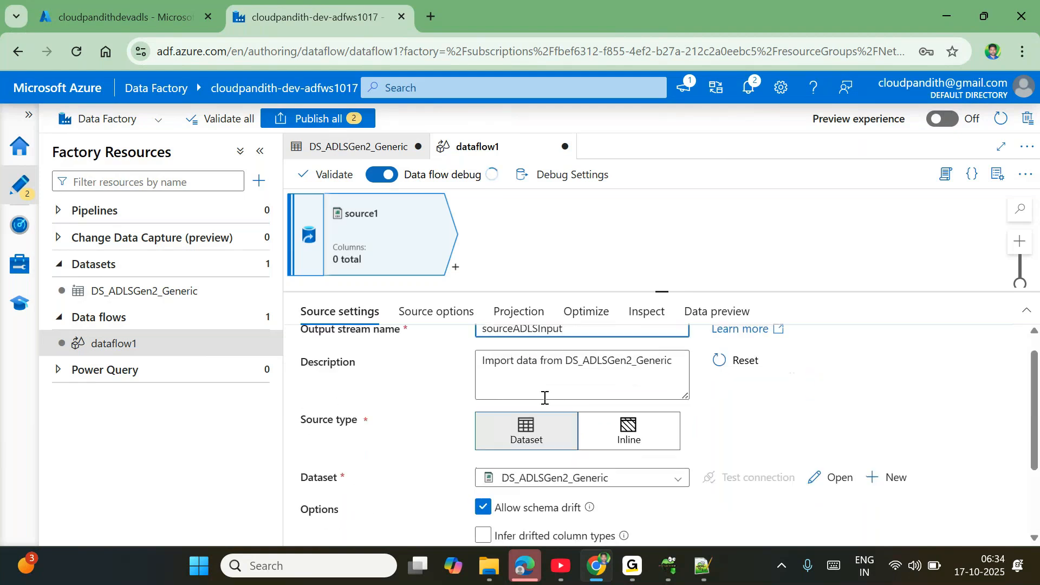
- Append "which connects to input container" to the end of the source's description
triple_click(511, 384)
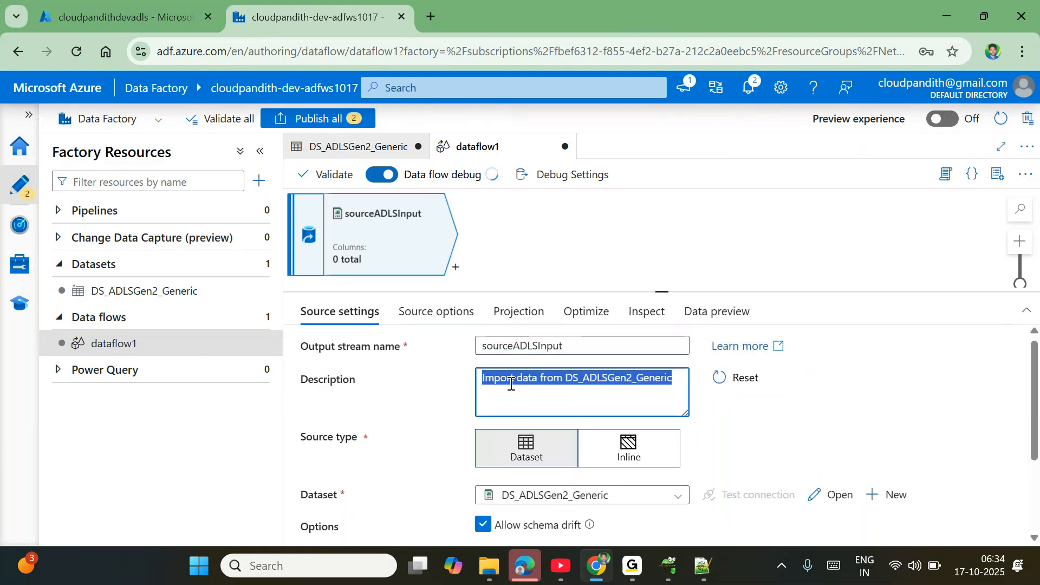
click(511, 383)
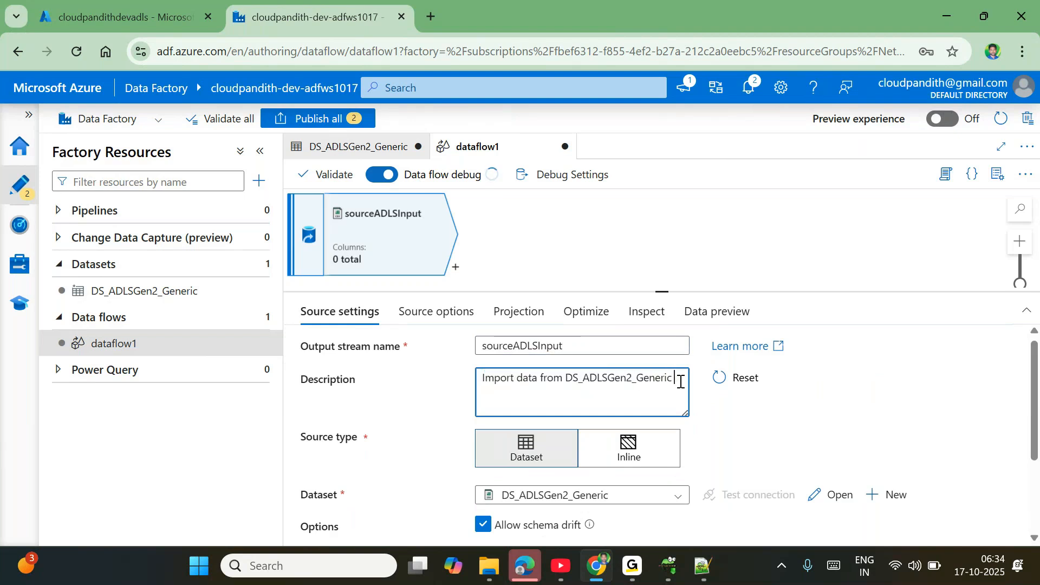
text(which connects to oinput container)
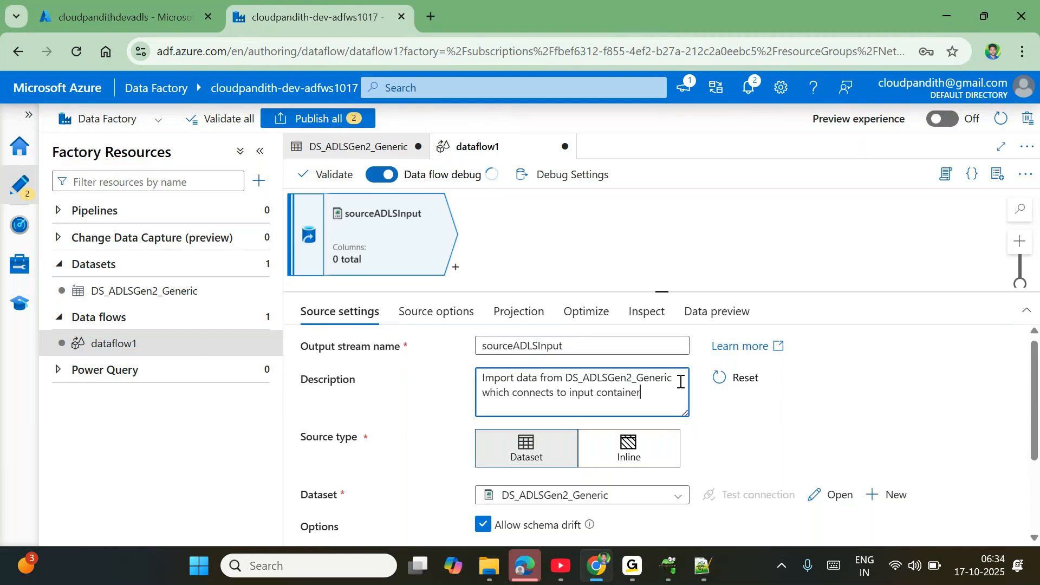
- Enter a skip line count of 2 for the source and clear it again
scroll(648, 414, down, 1)
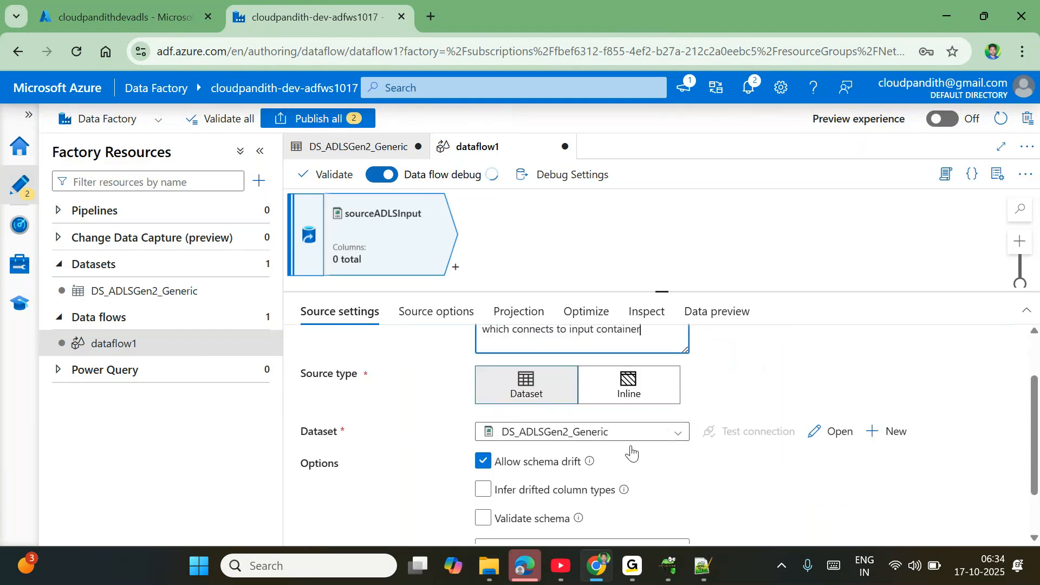
scroll(650, 431, down, 1)
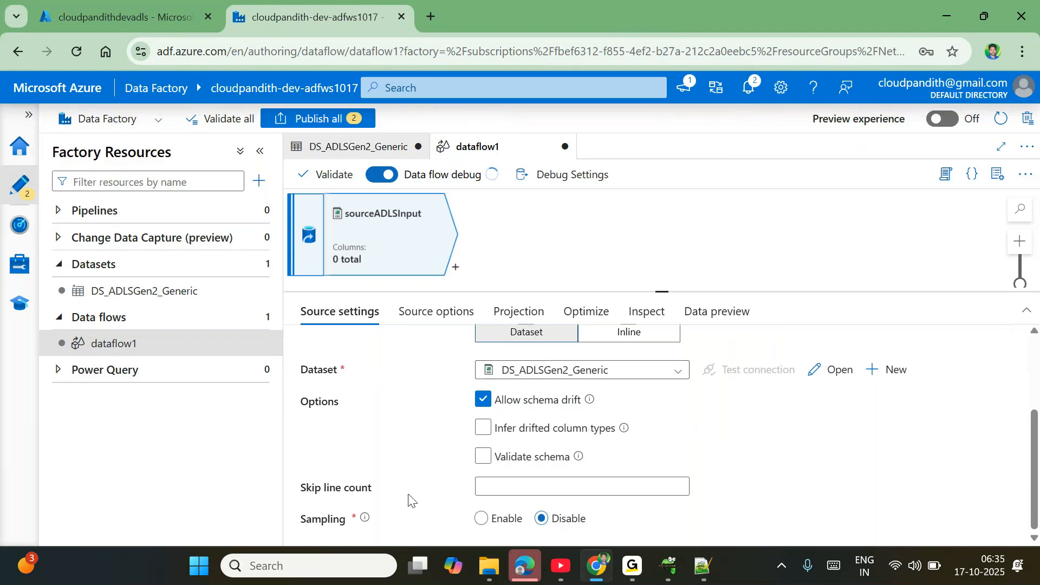
click(488, 487)
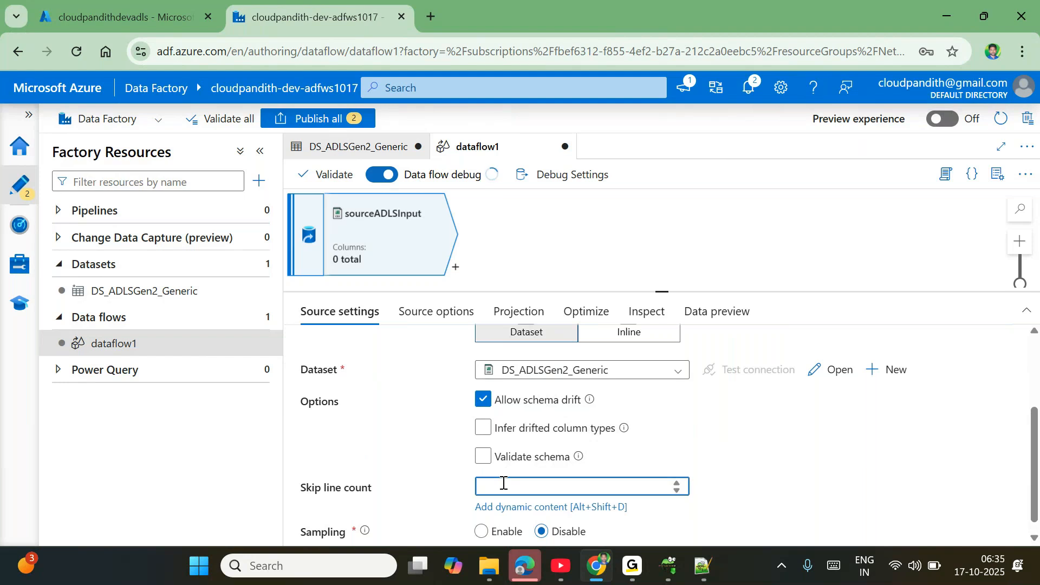
text(2)
key(BackSpace)
scroll(568, 518, down, 1)
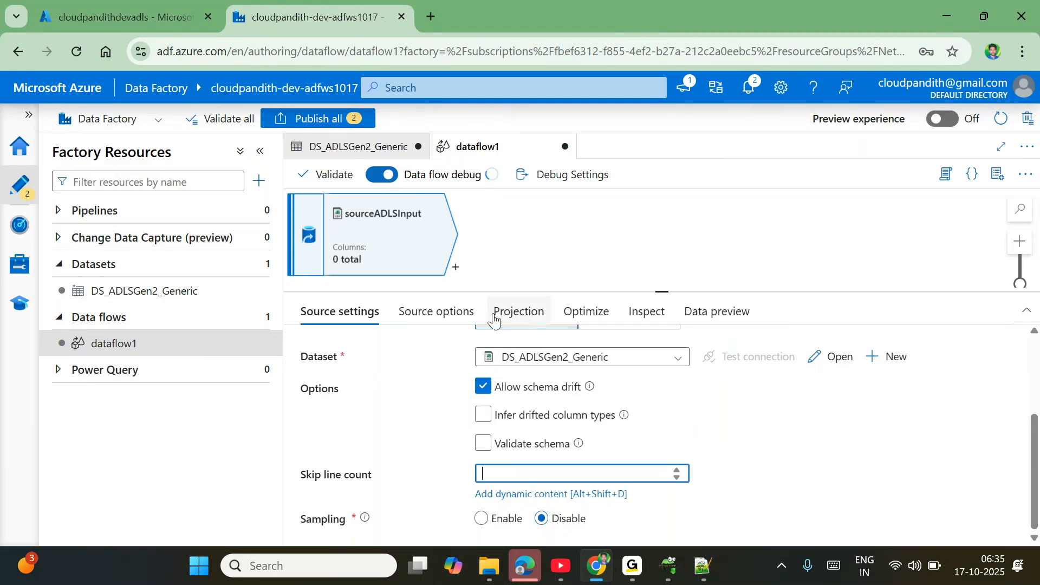
- Examine the source options, including the wildcard paths, partition root path, after-completion choices and the last-modified date filter
click(459, 315)
scroll(566, 450, down, 3)
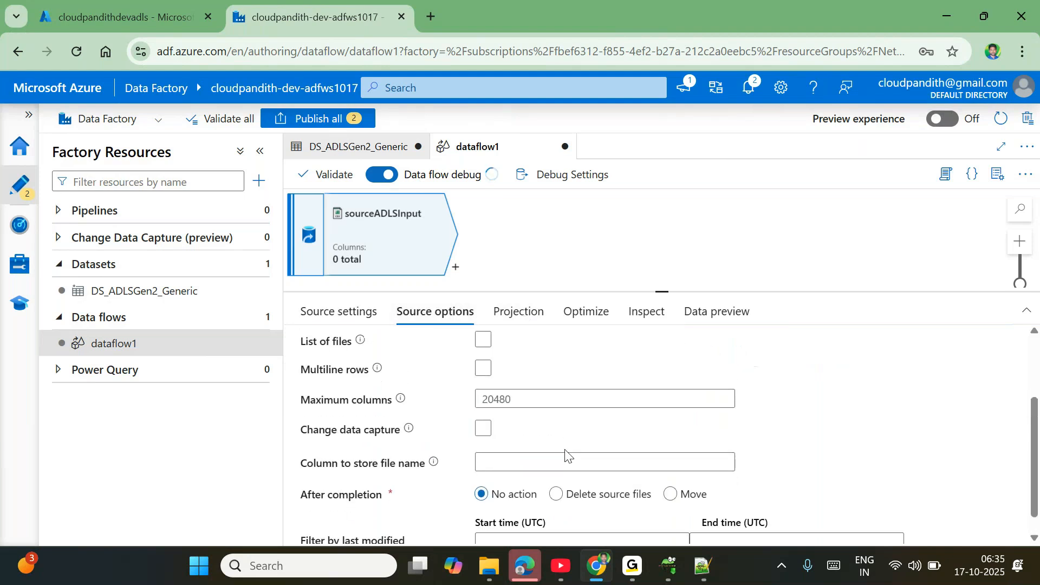
scroll(566, 450, up, 3)
click(515, 351)
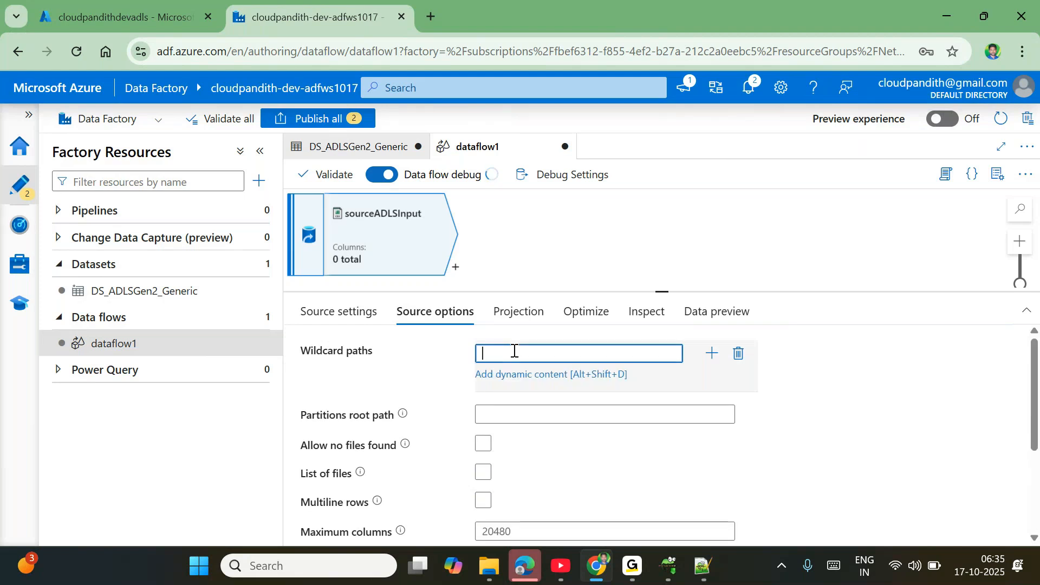
scroll(515, 351, down, 3)
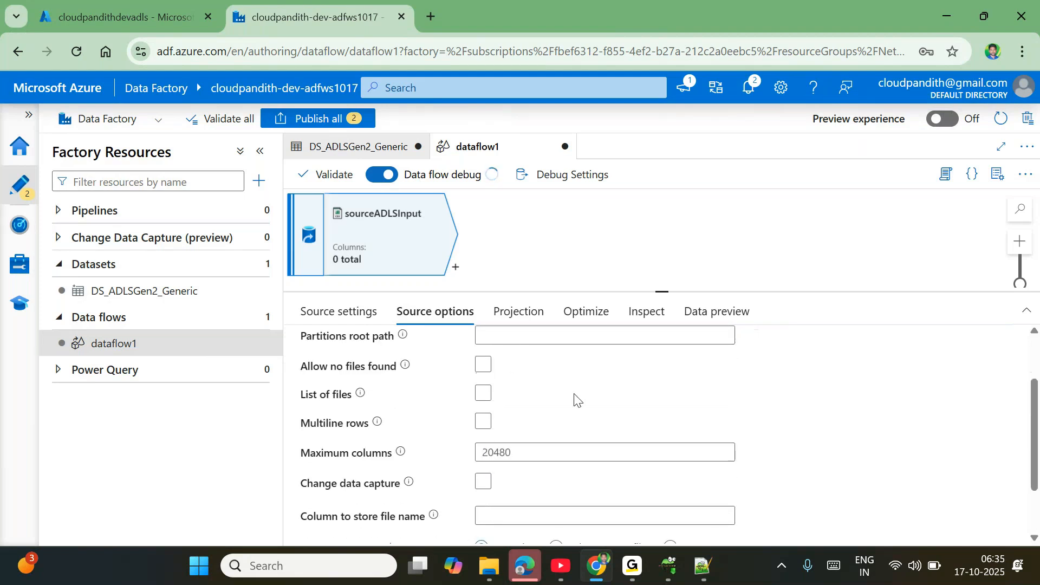
scroll(509, 379, up, 3)
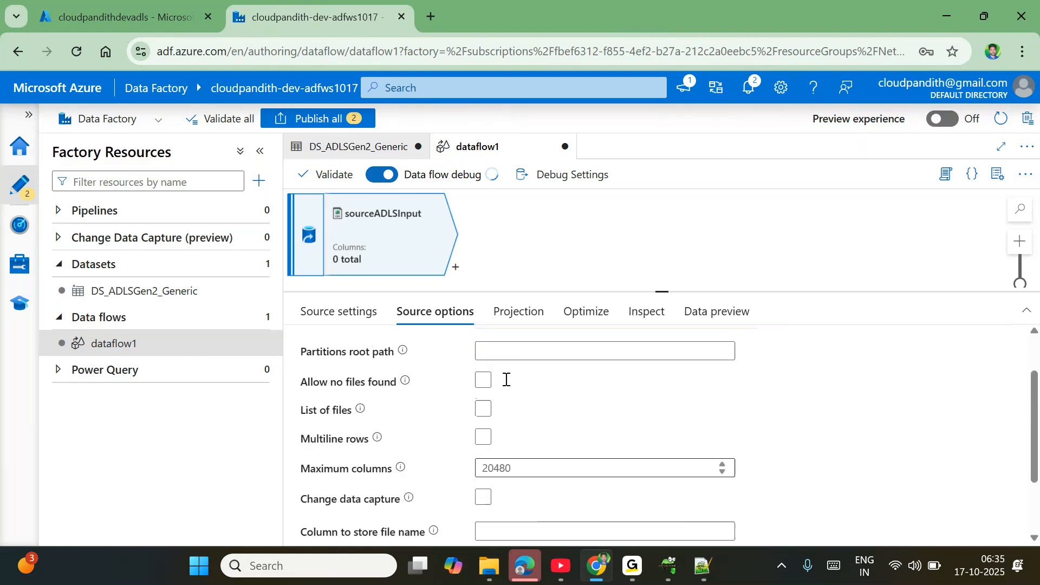
scroll(503, 379, down, 1)
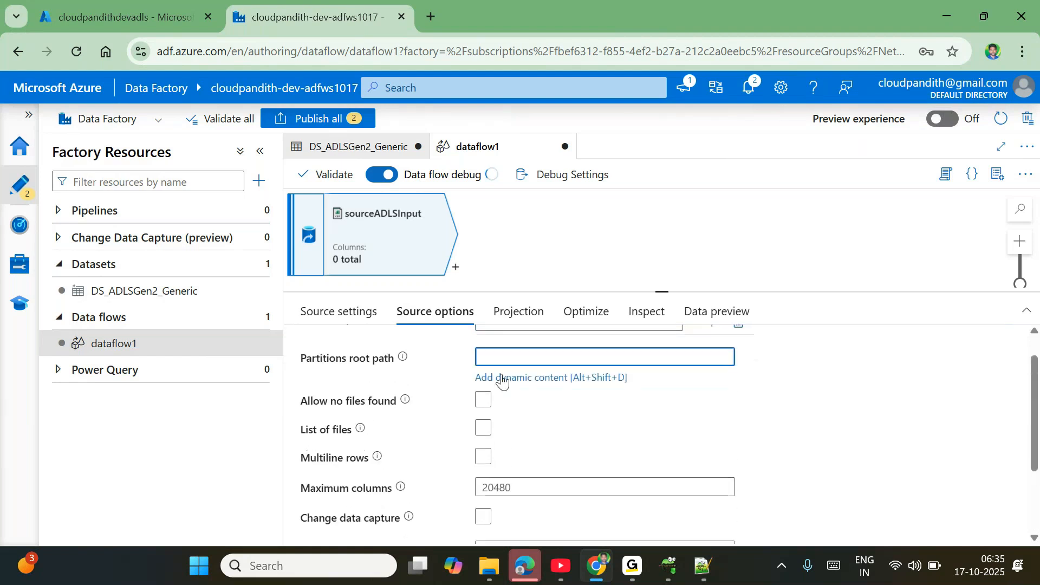
scroll(568, 428, down, 3)
scroll(567, 430, up, 1)
scroll(574, 455, down, 1)
click(495, 523)
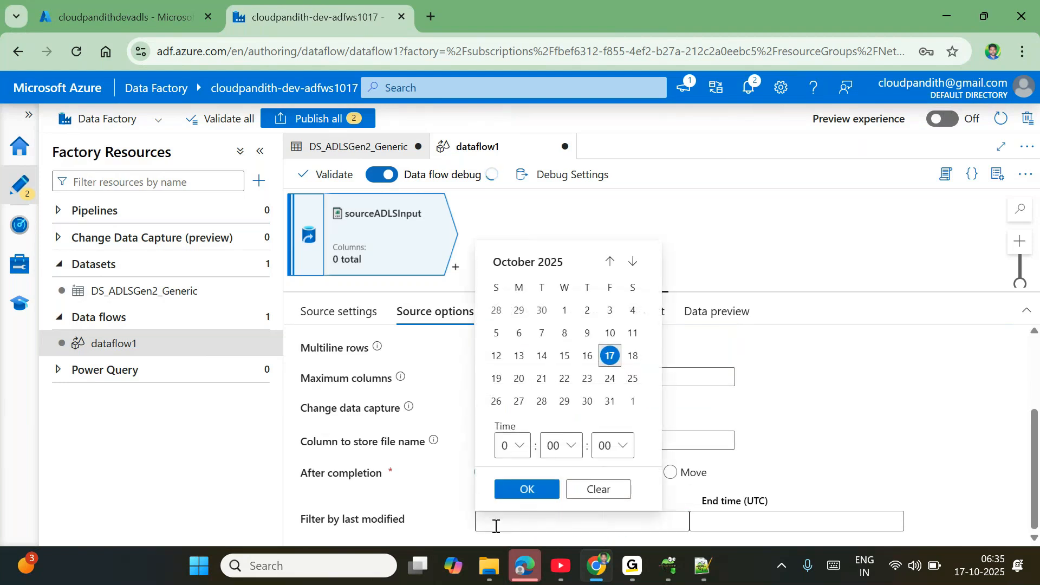
click(873, 405)
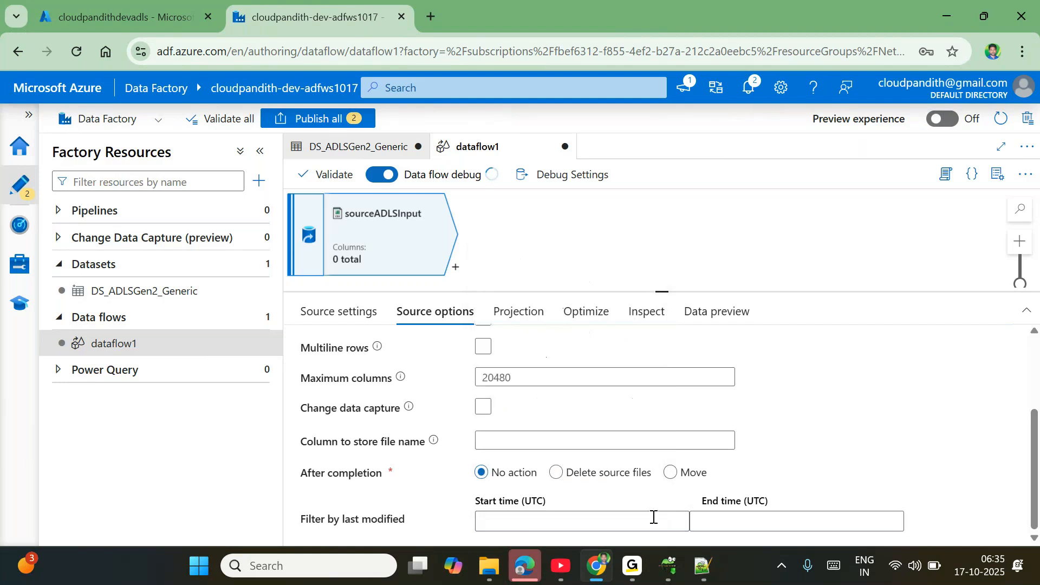
click(531, 515)
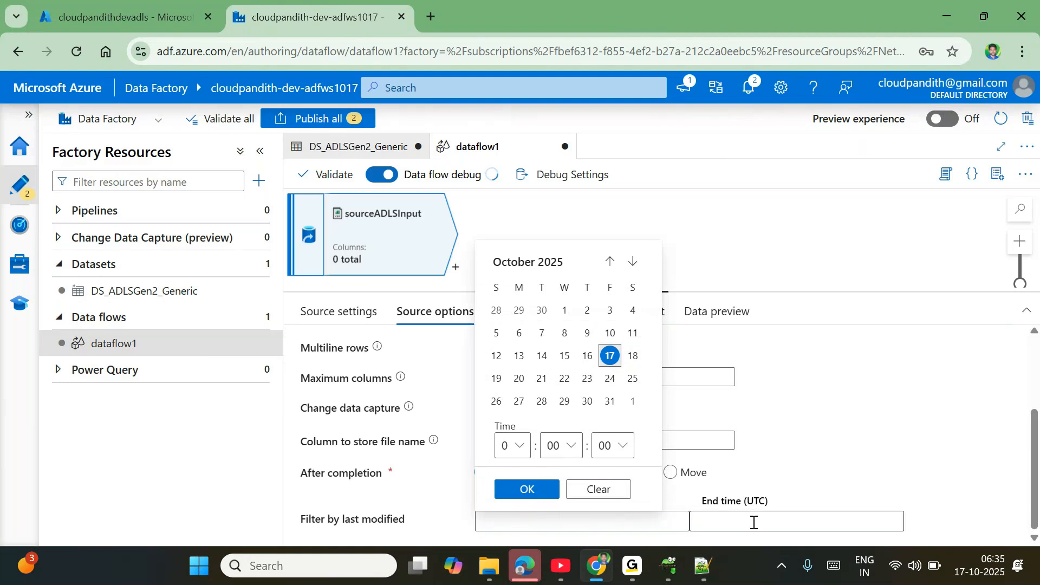
click(866, 390)
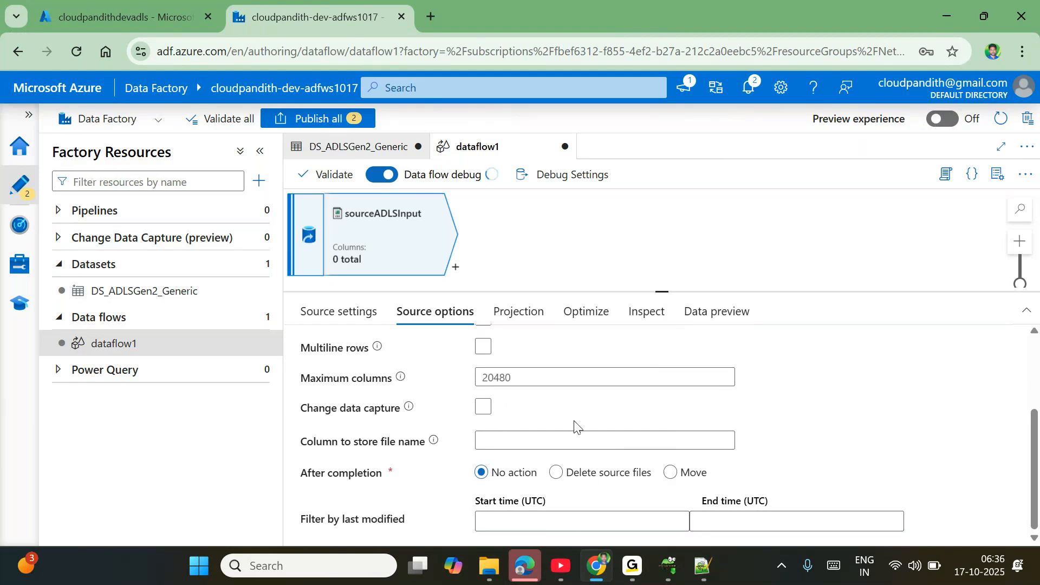
scroll(575, 427, up, 3)
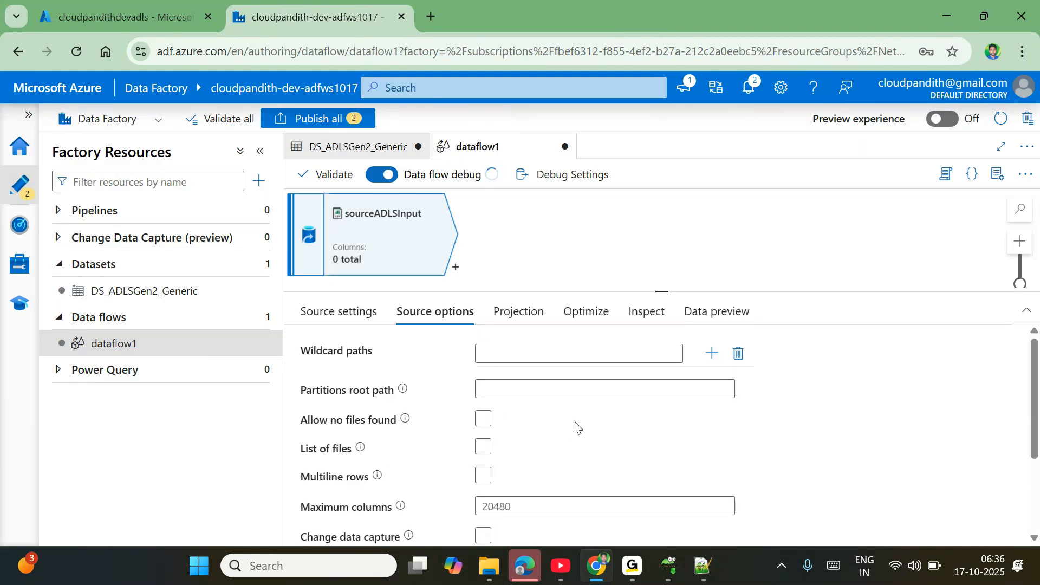
- Review the source's projection, data preview, optimization and column inspection views
click(521, 323)
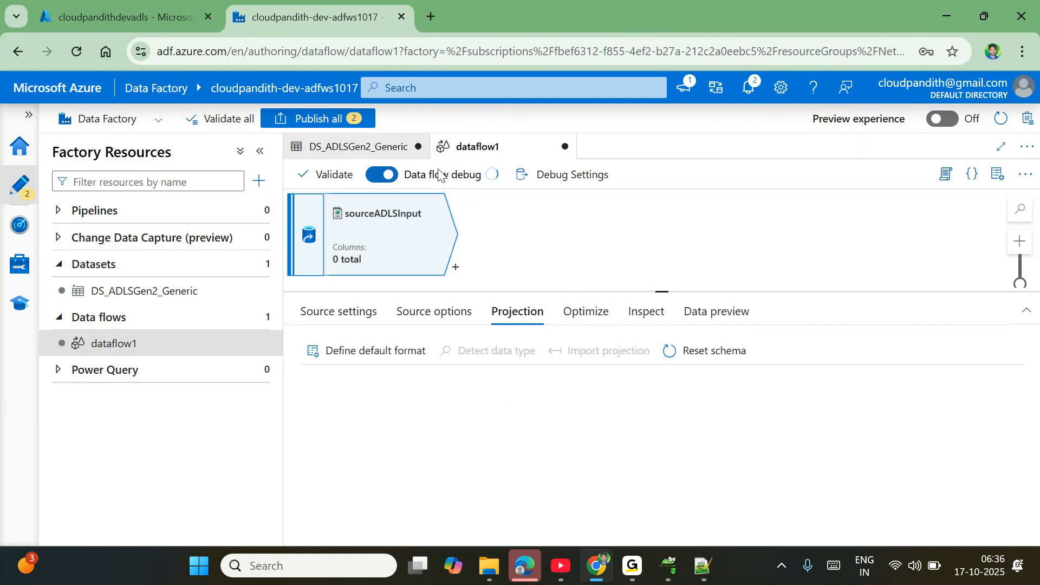
click(735, 313)
click(587, 319)
click(632, 319)
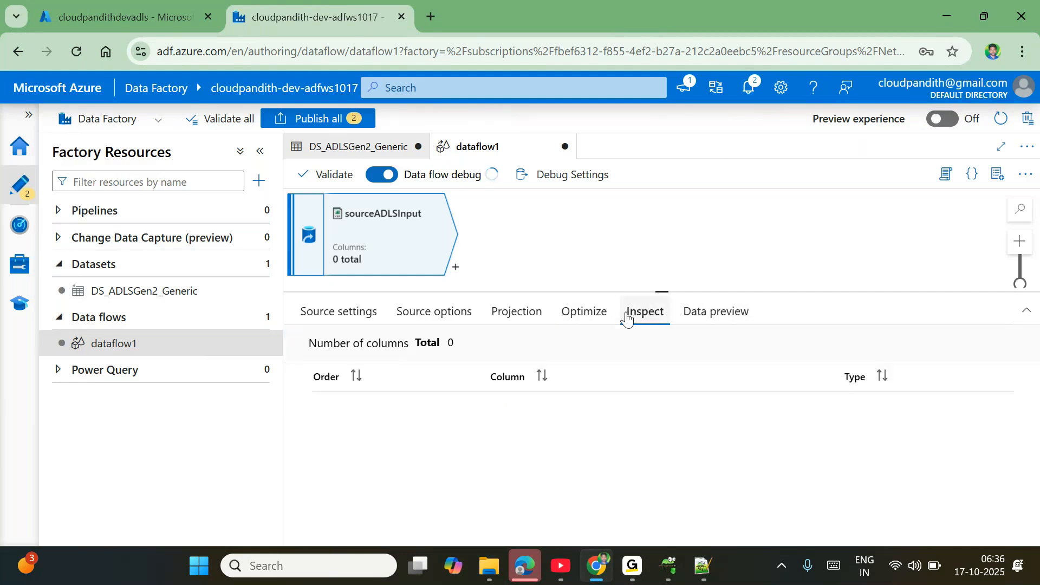
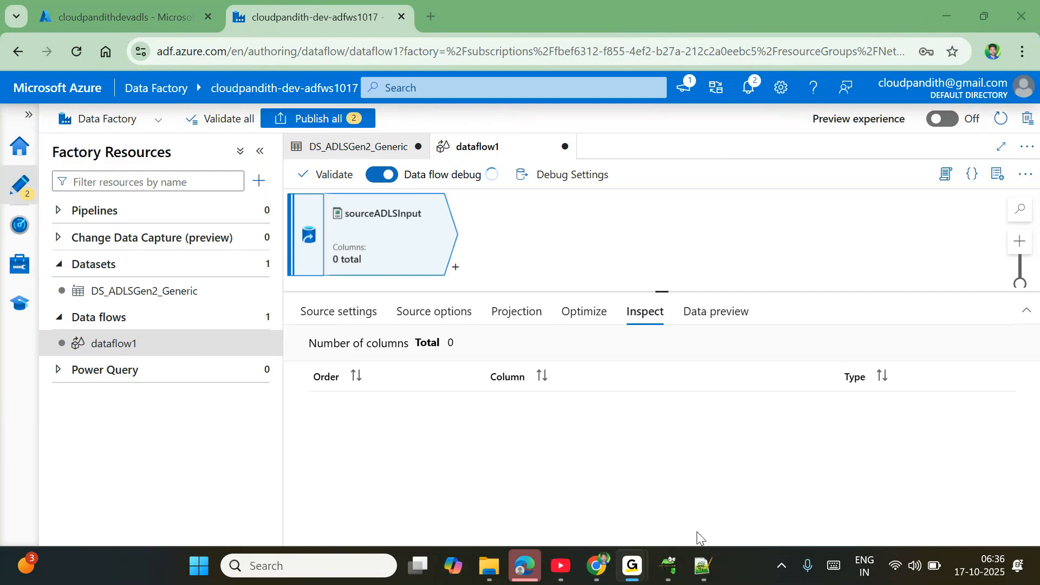
click(702, 566)
click(702, 565)
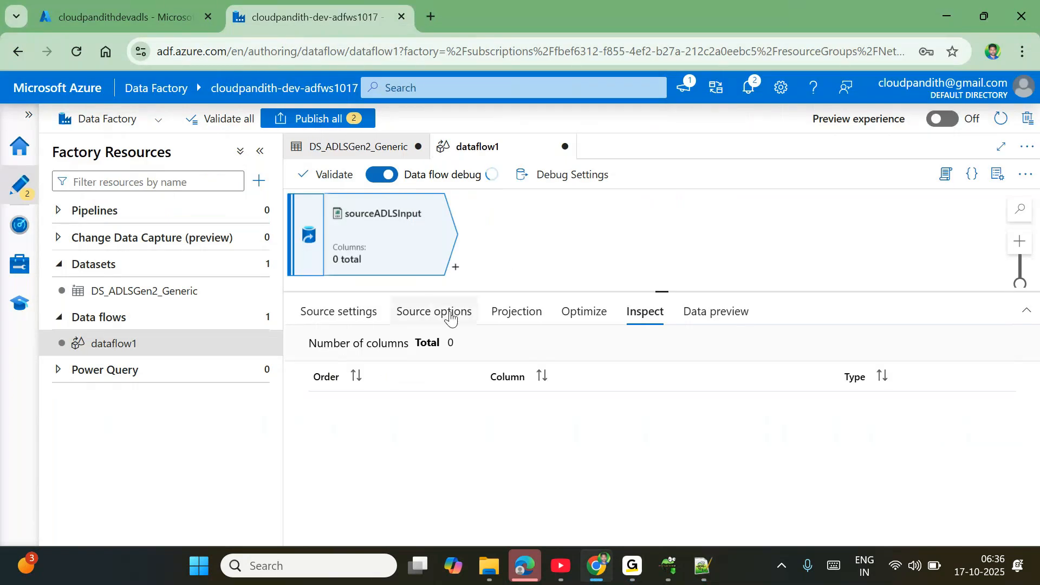
- Set the sourceADLSInput dataset parameter ds_param_container to "input" in the debug settings and save them
click(349, 311)
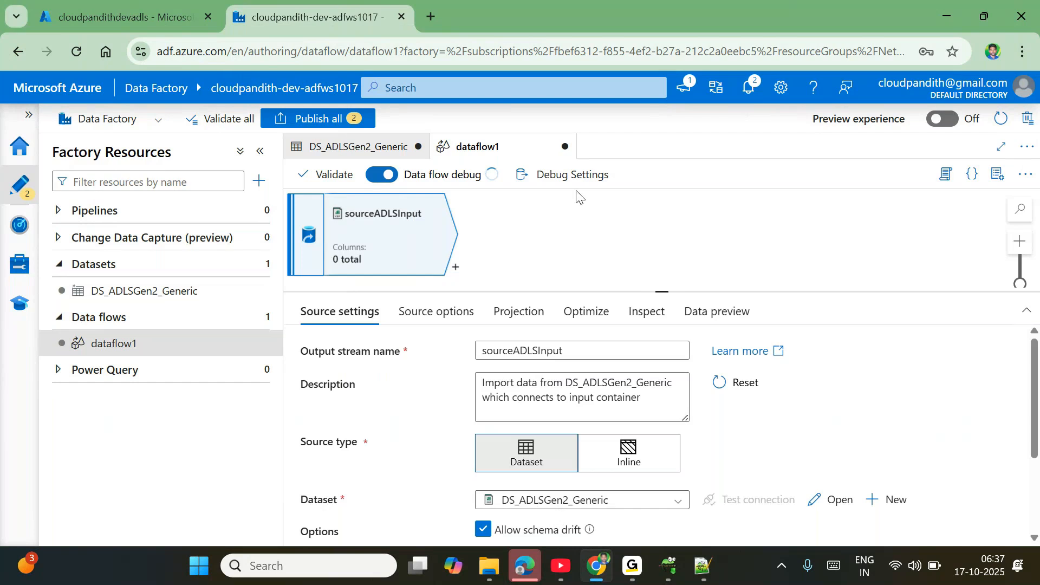
click(583, 178)
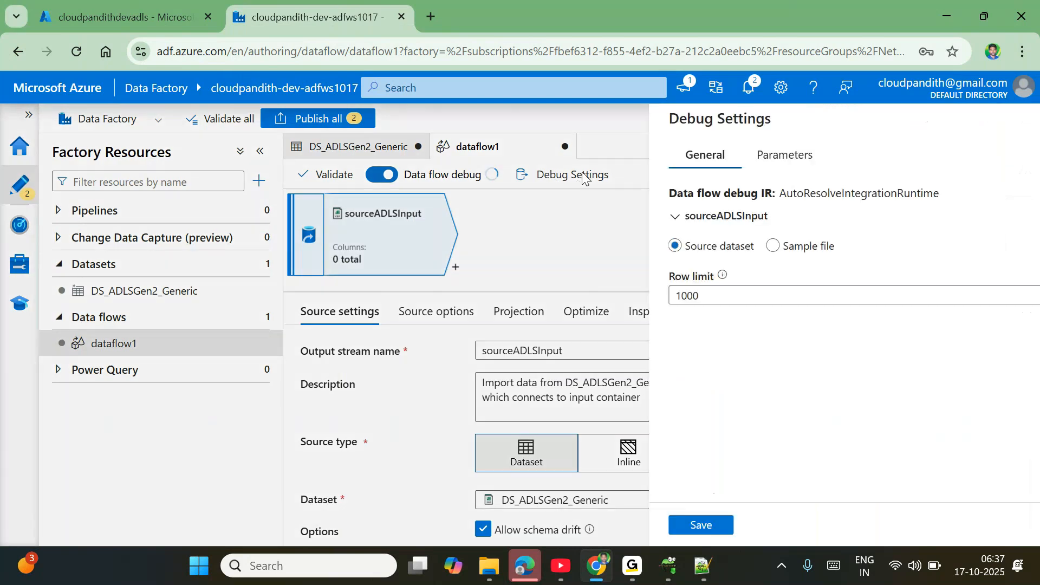
click(664, 159)
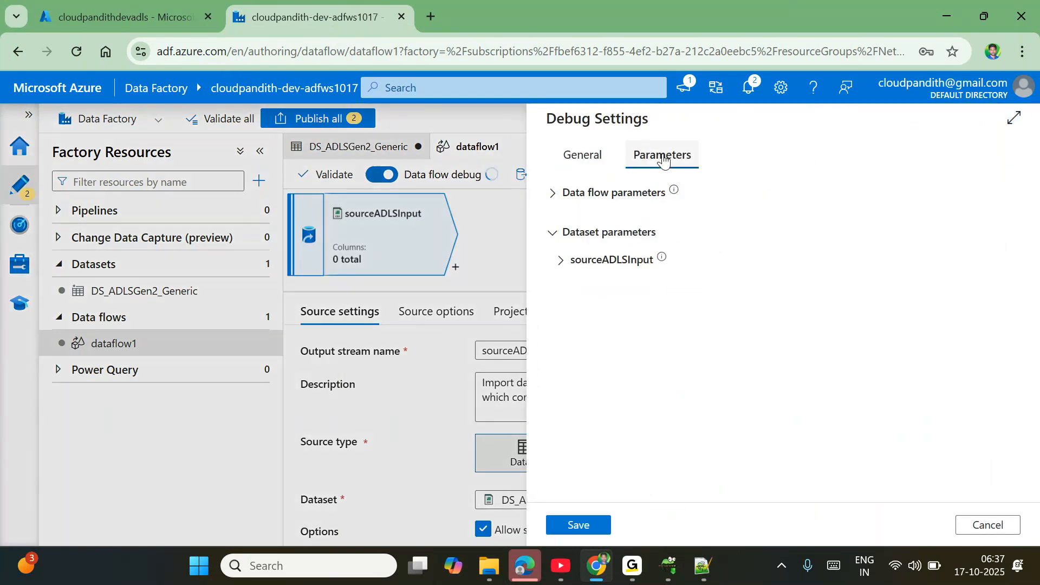
click(564, 263)
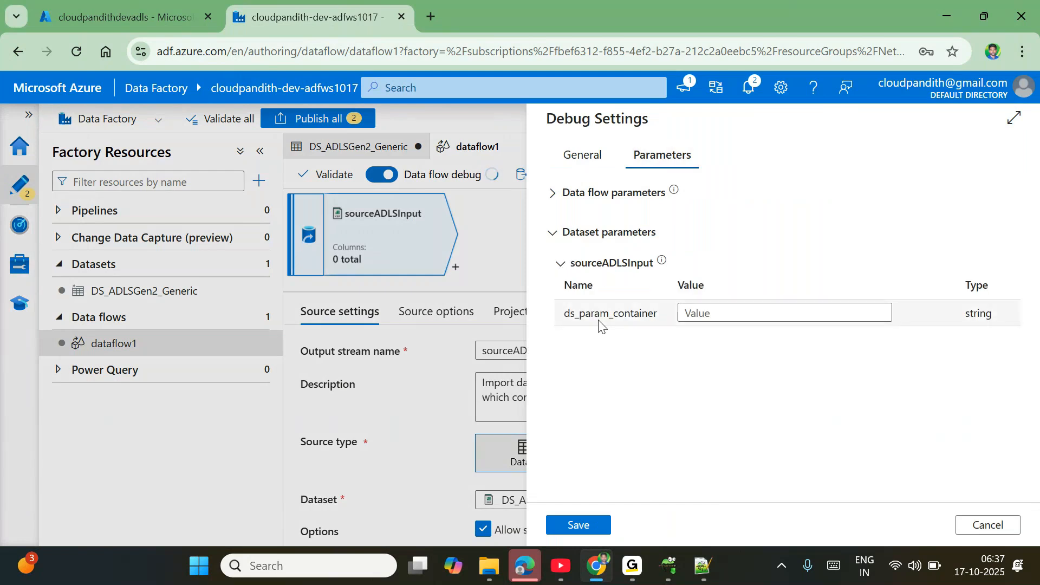
click(712, 313)
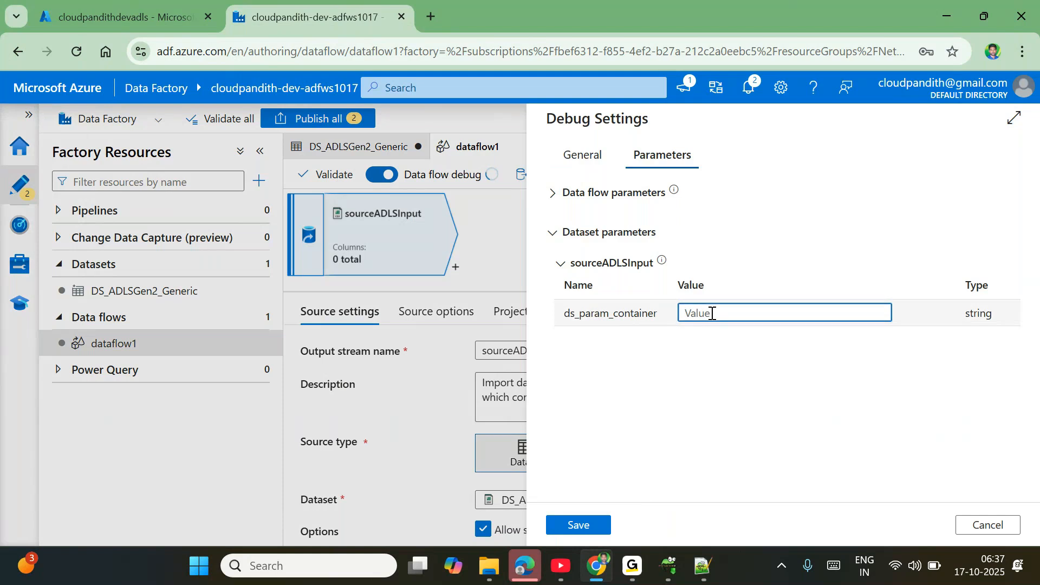
text(input)
click(584, 529)
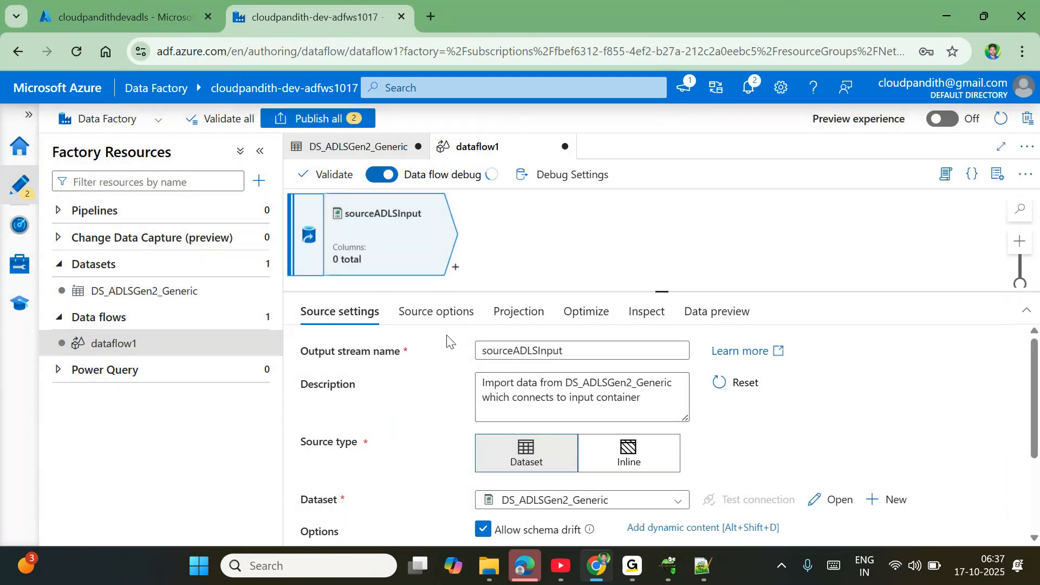
- Start importing the projection for the dataset-based sourceADLSInput source
click(437, 313)
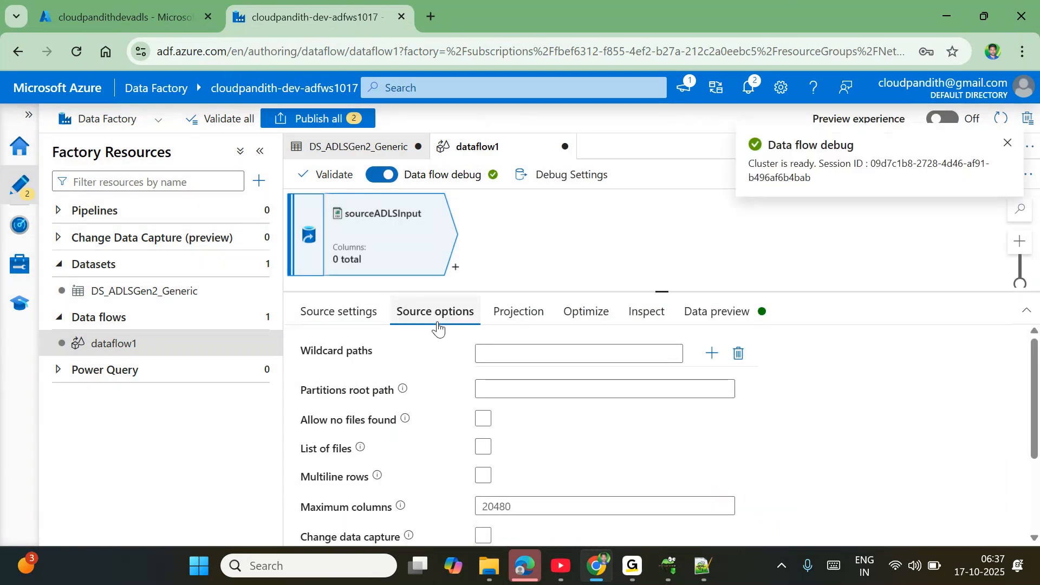
click(521, 320)
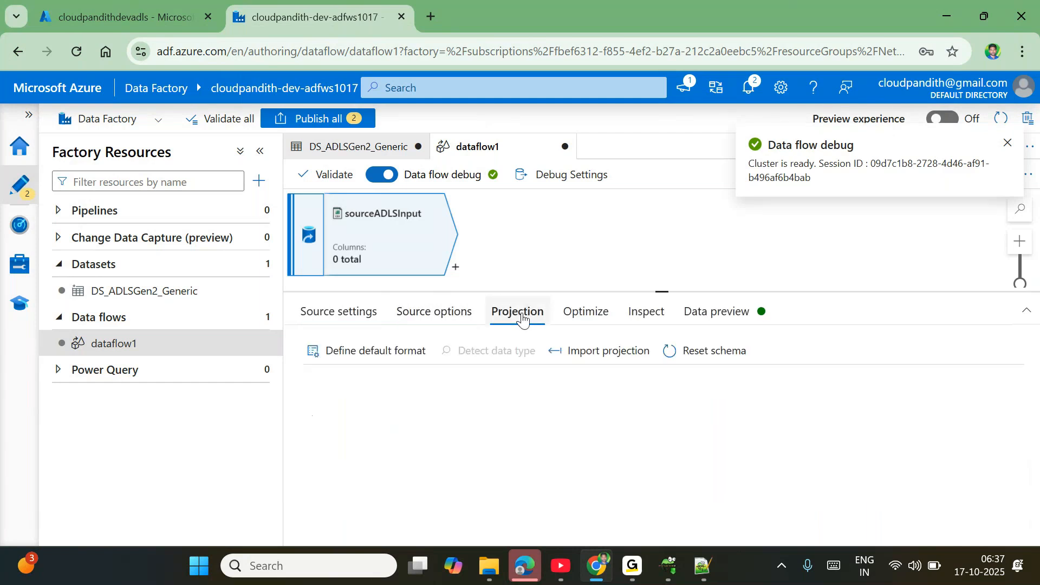
click(610, 357)
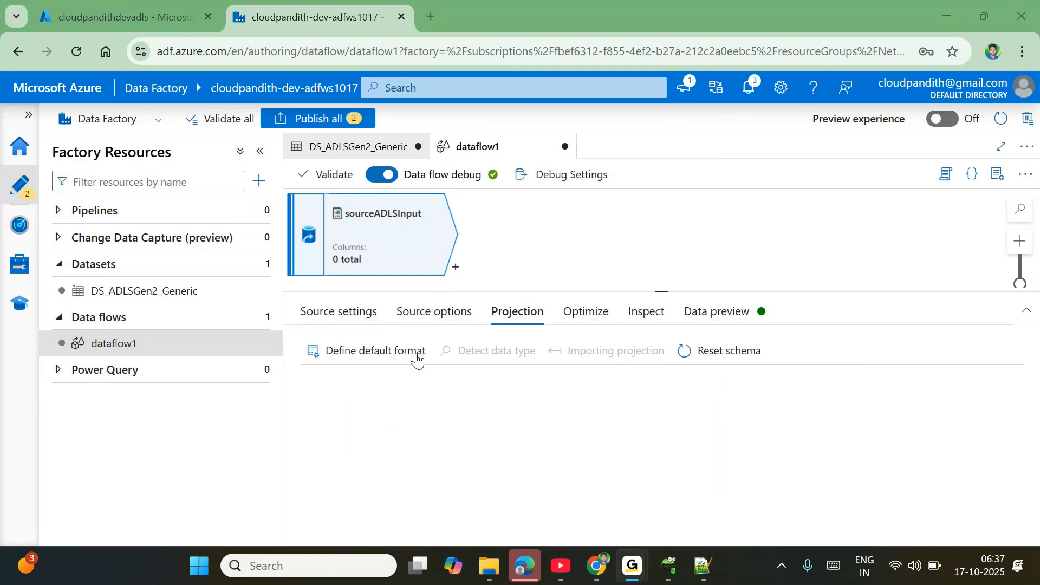
- Change sourceADLSInput to an inline source with dataset type DelimitedText and linked service LS_ADLSGen2
click(340, 311)
scroll(448, 477, down, 2)
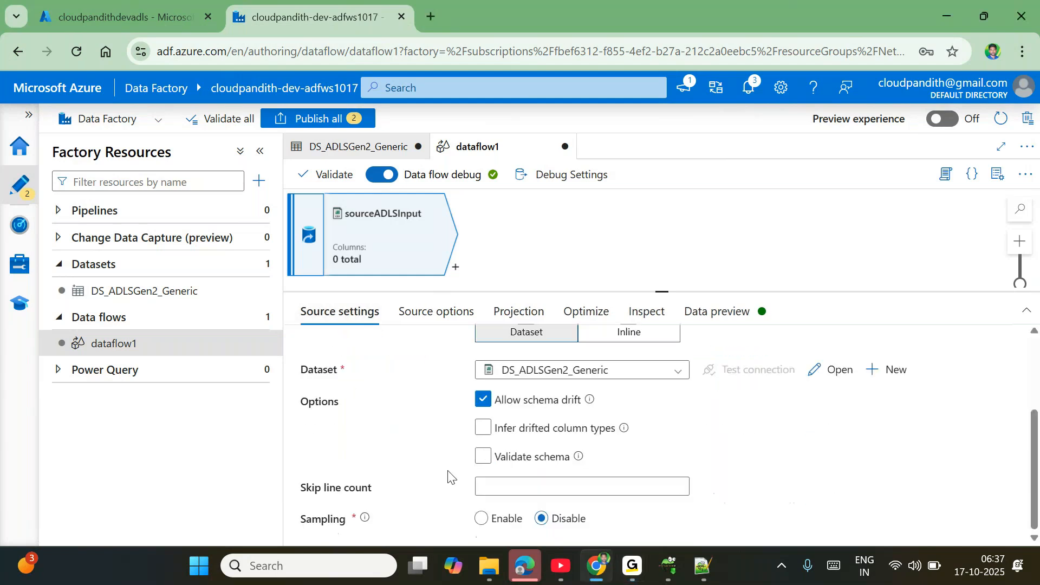
scroll(448, 477, up, 2)
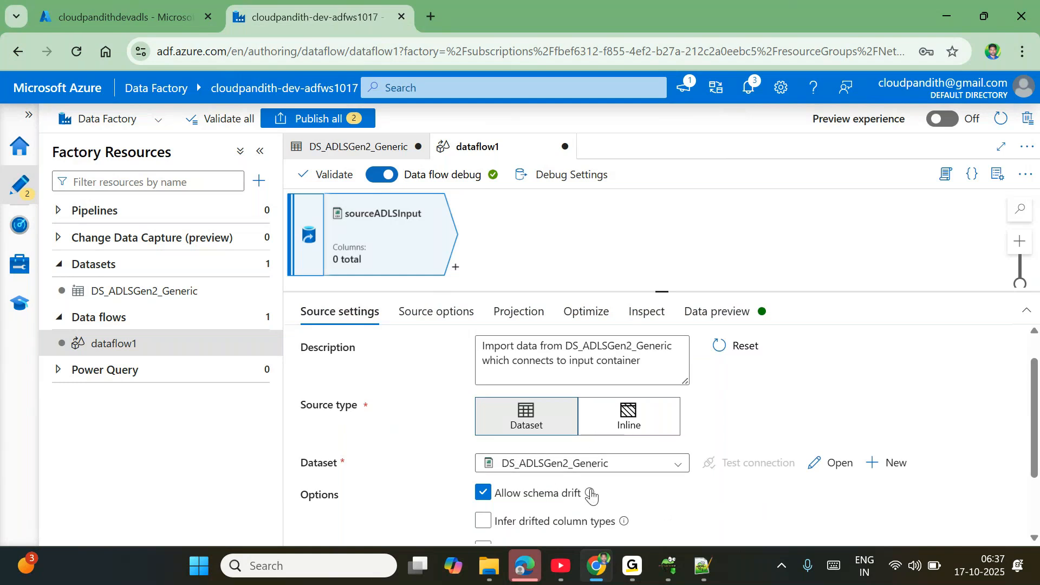
click(631, 421)
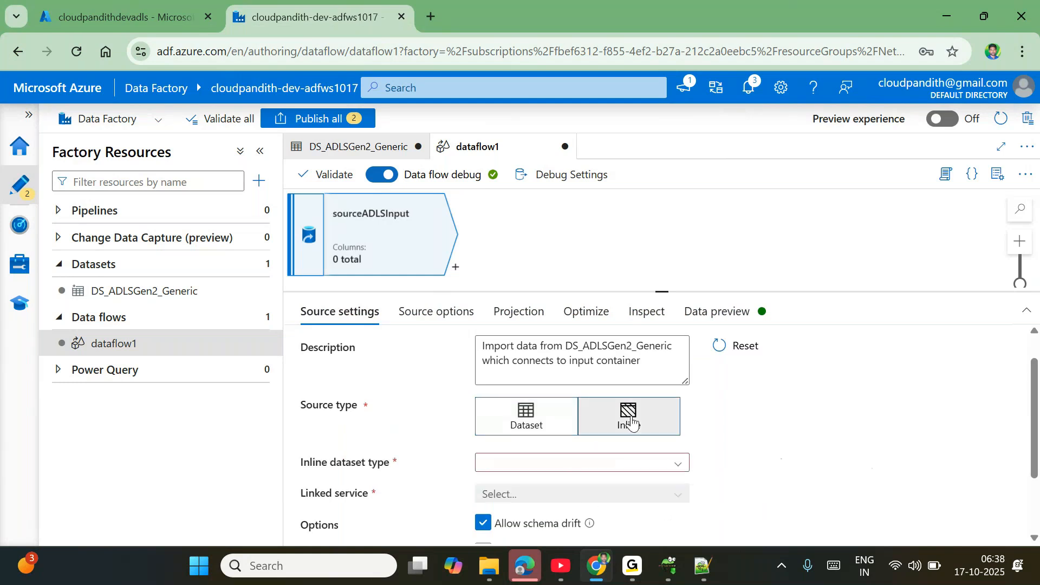
click(589, 469)
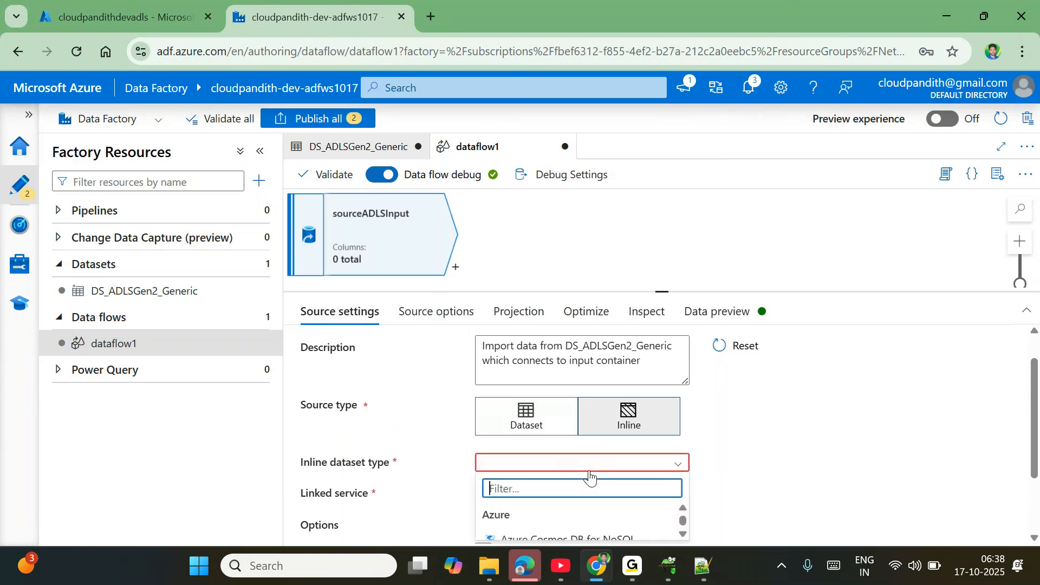
text(deli)
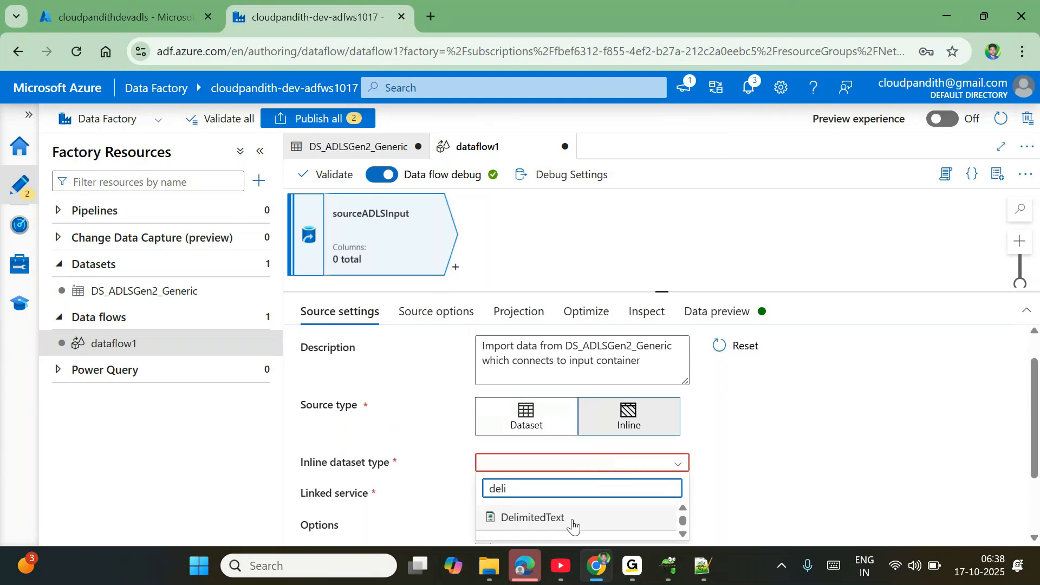
click(573, 525)
scroll(607, 477, down, 1)
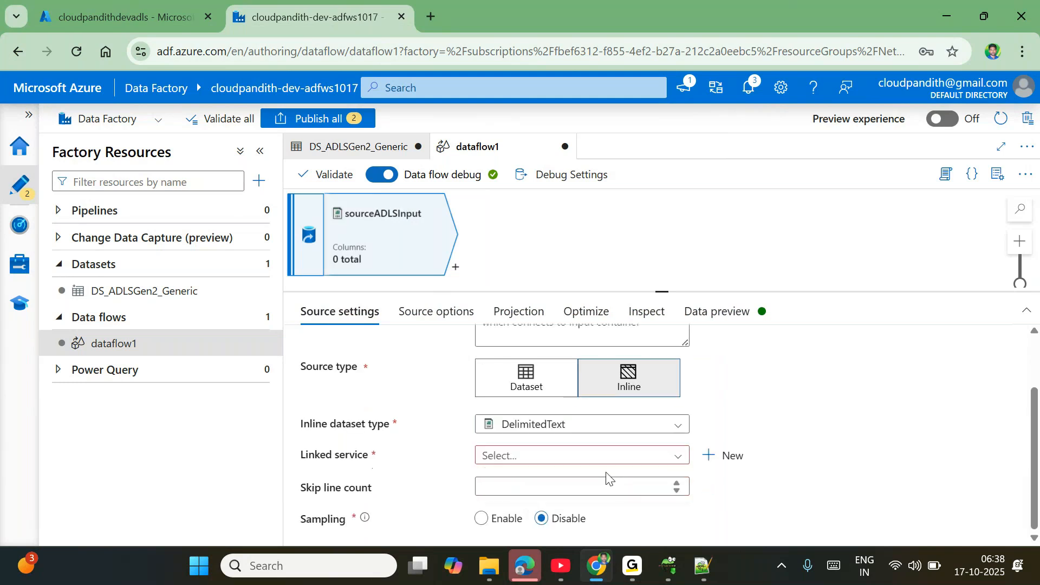
click(529, 457)
click(538, 507)
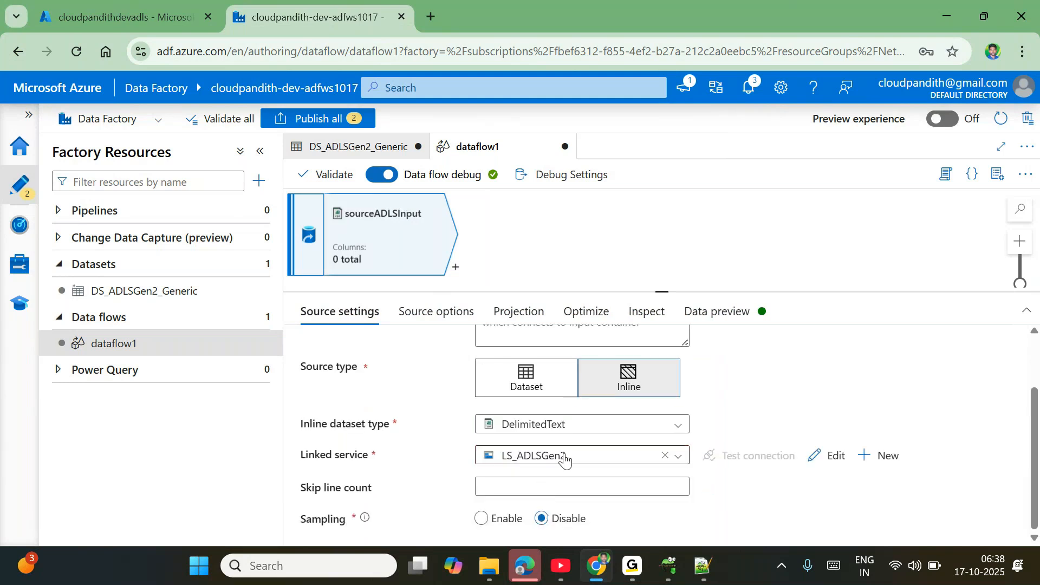
- Browse the storage for the inline source's file path and choose the input container
click(414, 310)
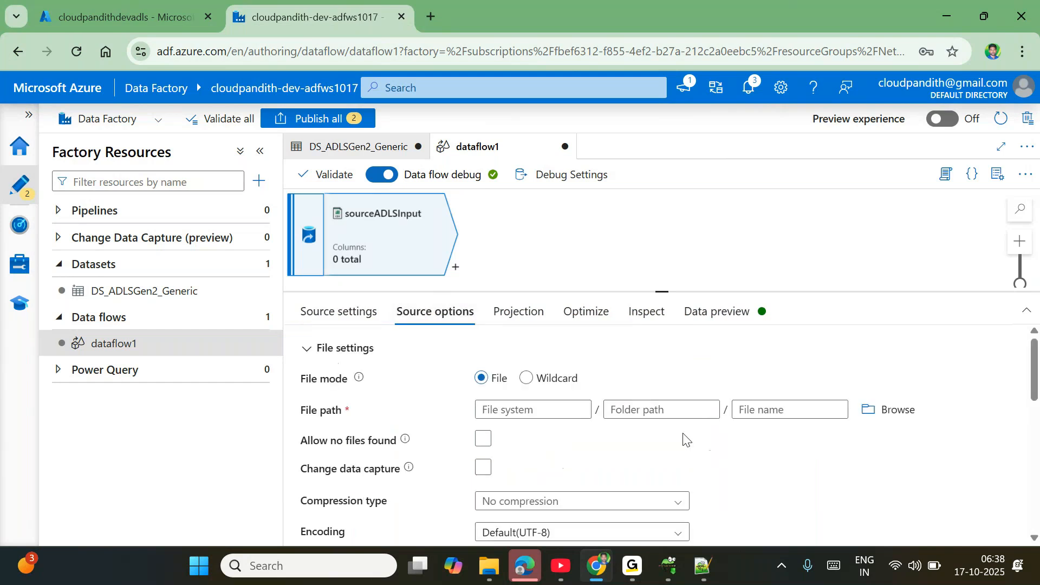
click(897, 413)
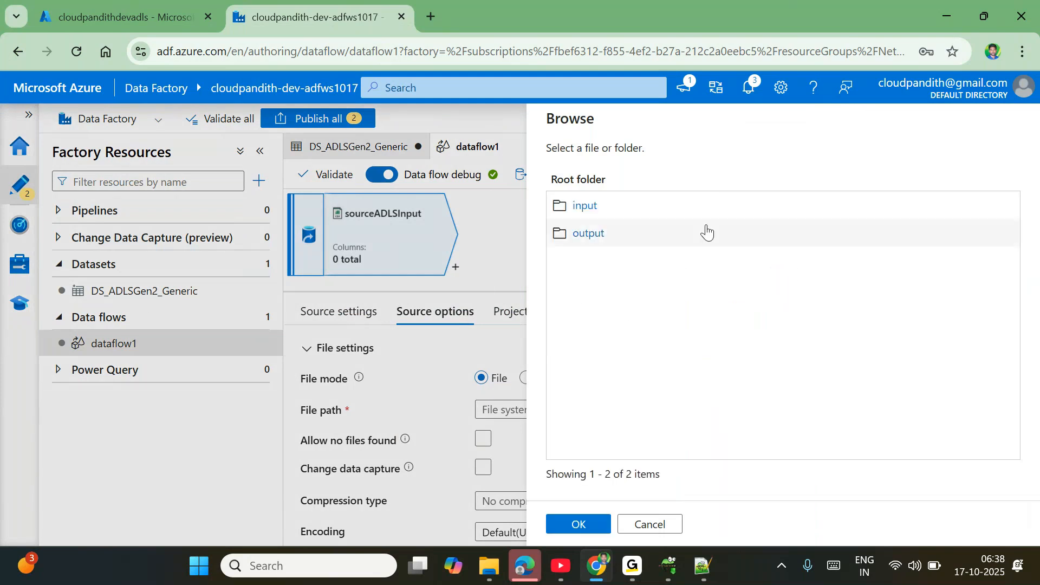
click(599, 205)
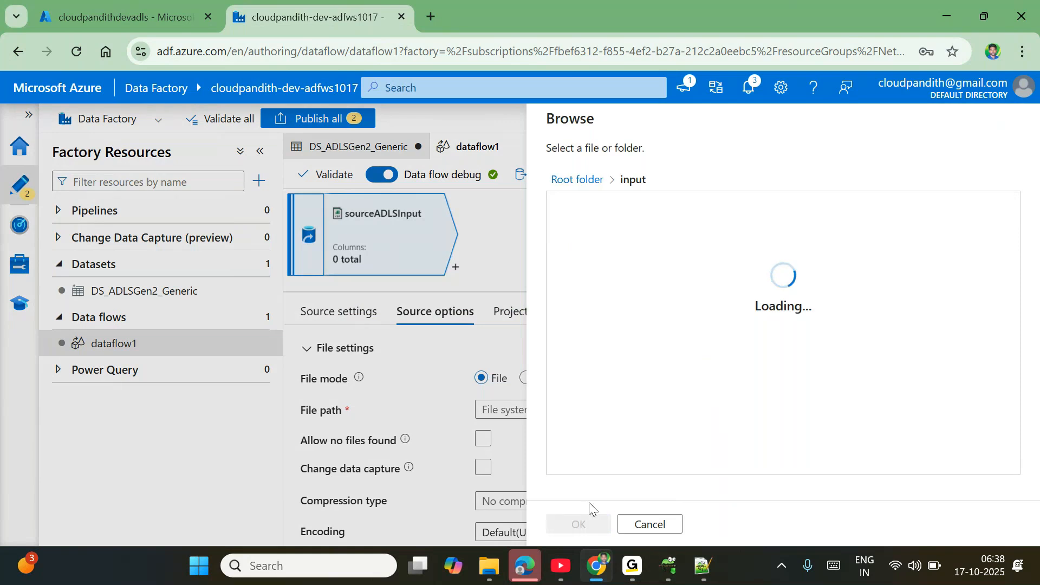
click(594, 532)
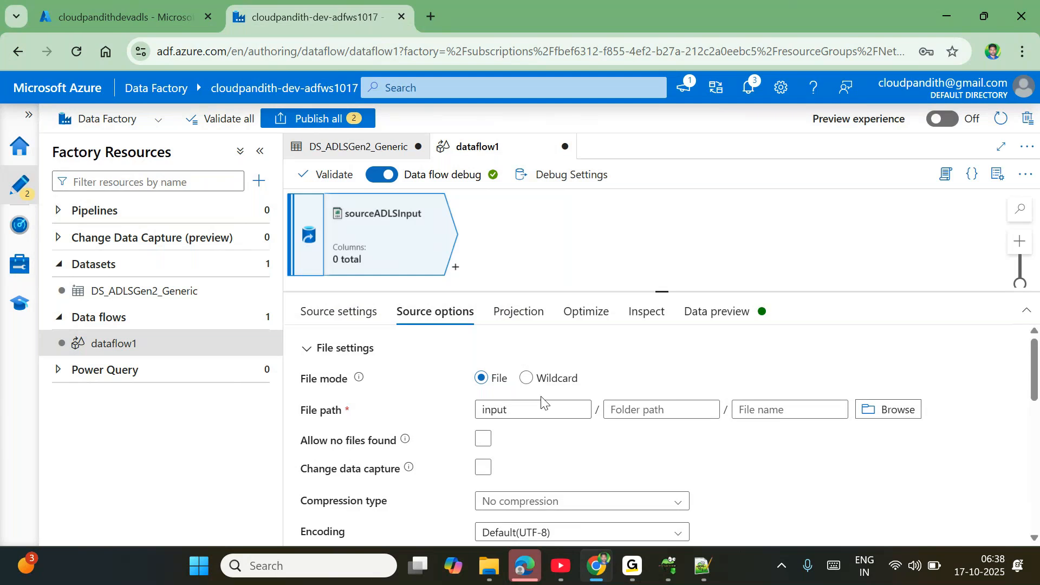
- Review the inline source's settings and file options, and treat the first row as header
click(339, 313)
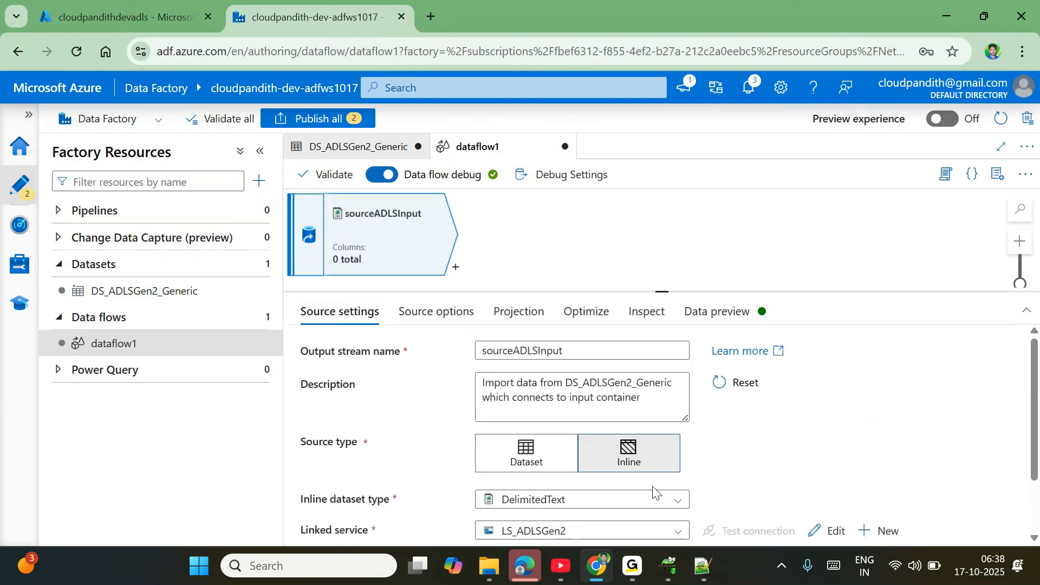
scroll(653, 486, down, 2)
scroll(652, 486, up, 2)
scroll(648, 487, down, 2)
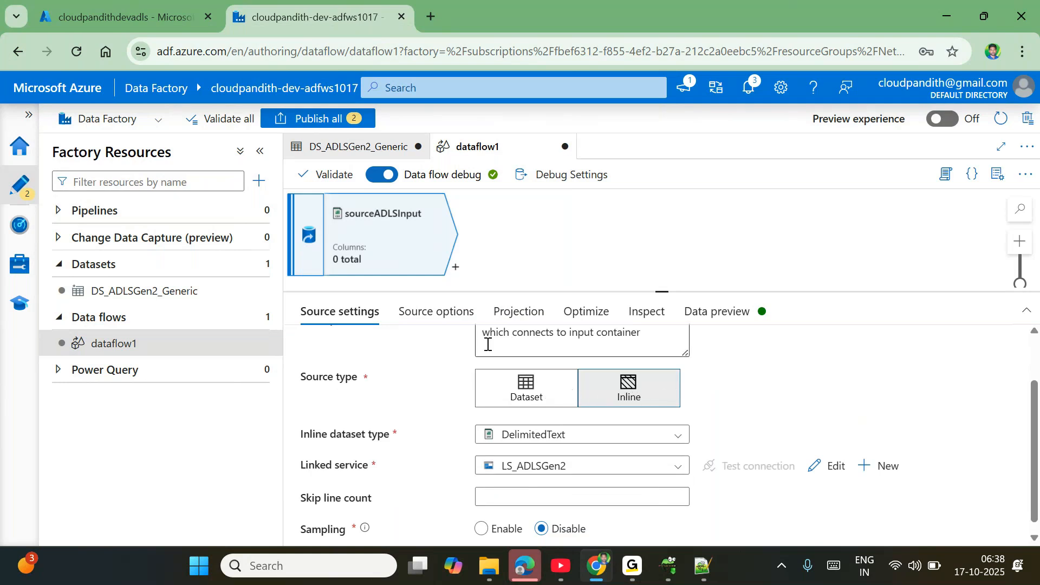
click(457, 321)
scroll(470, 417, down, 1)
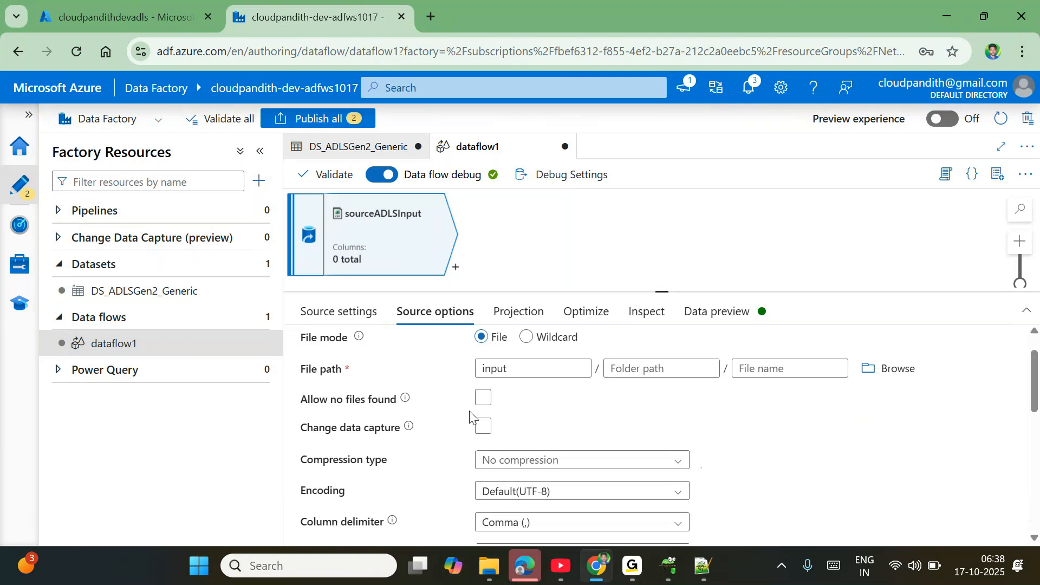
scroll(471, 418, up, 1)
scroll(532, 404, down, 5)
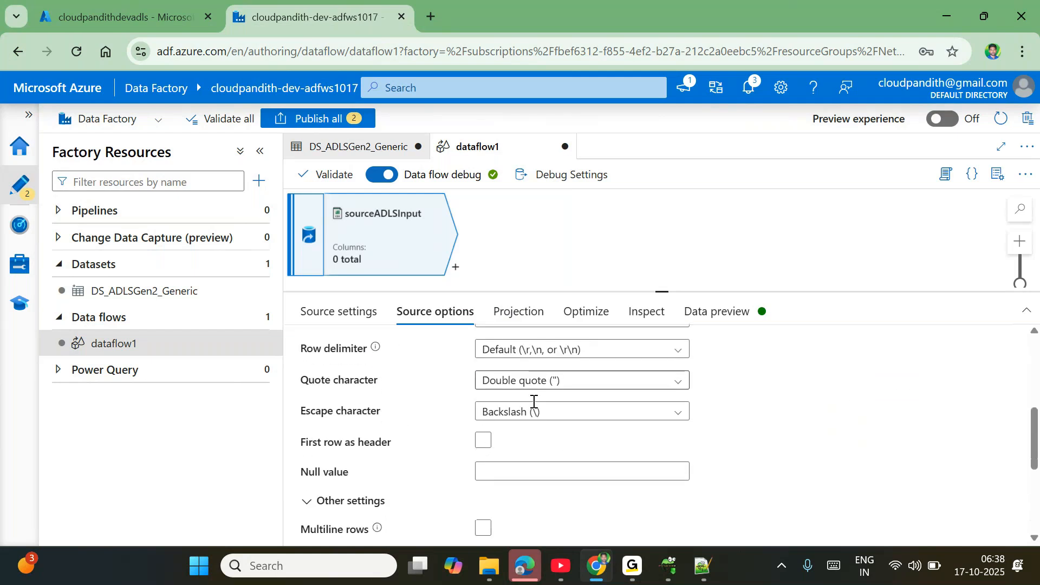
click(483, 440)
scroll(577, 460, up, 5)
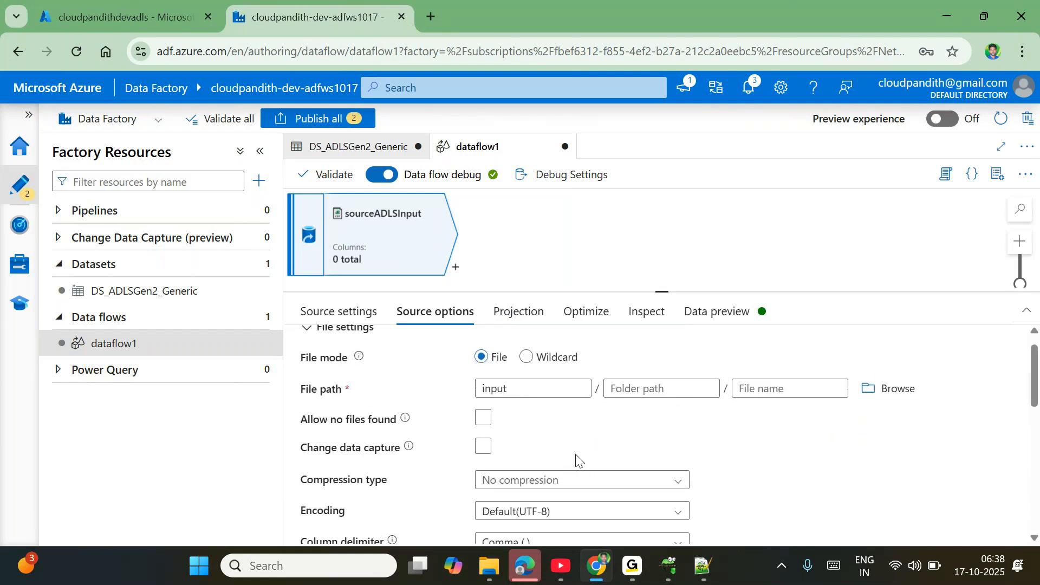
scroll(542, 452, down, 5)
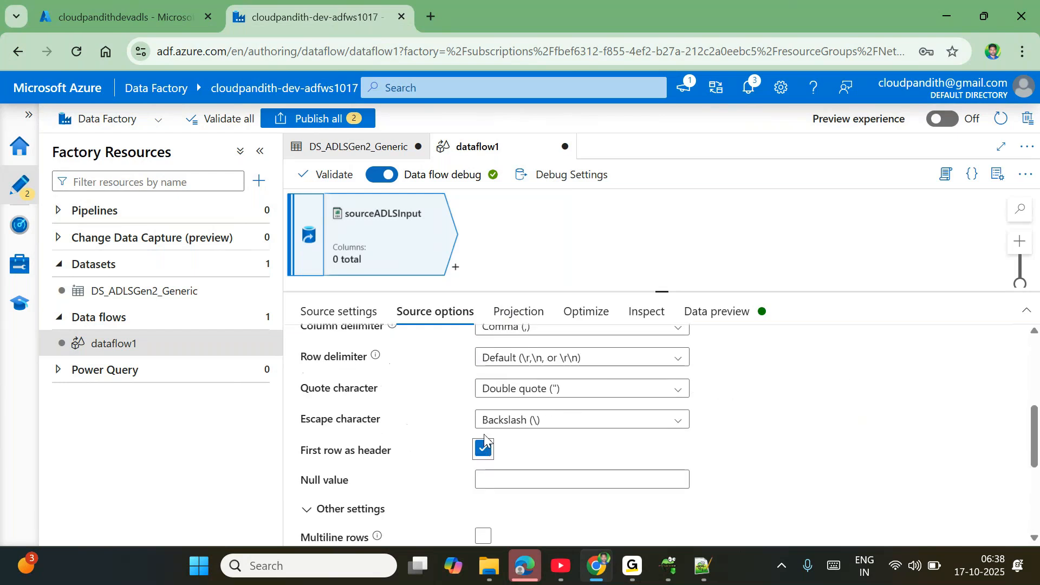
- Clear the imported schema from the source's projection, dismissing the schema import form without importing
click(521, 311)
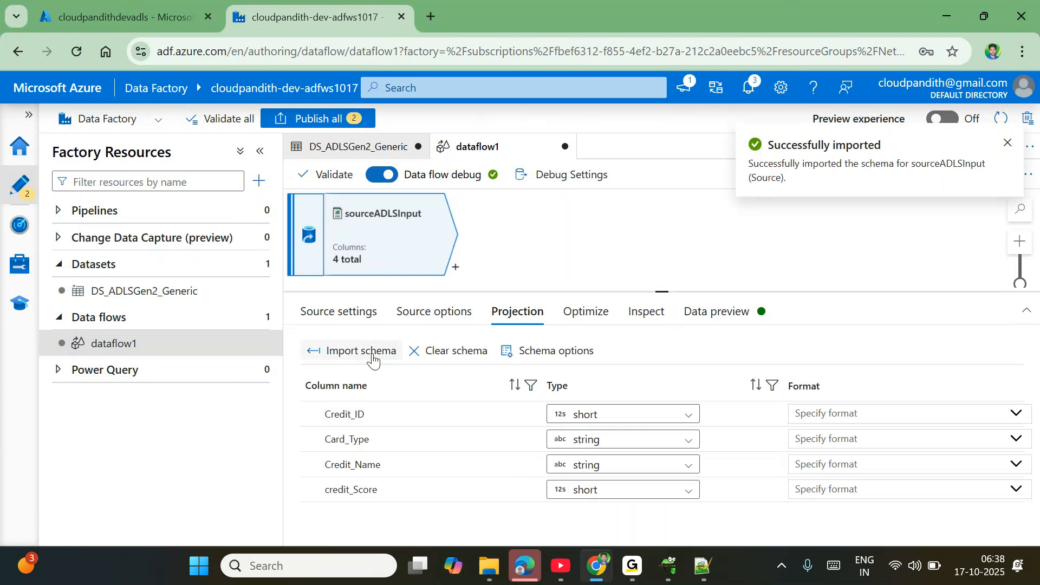
click(373, 353)
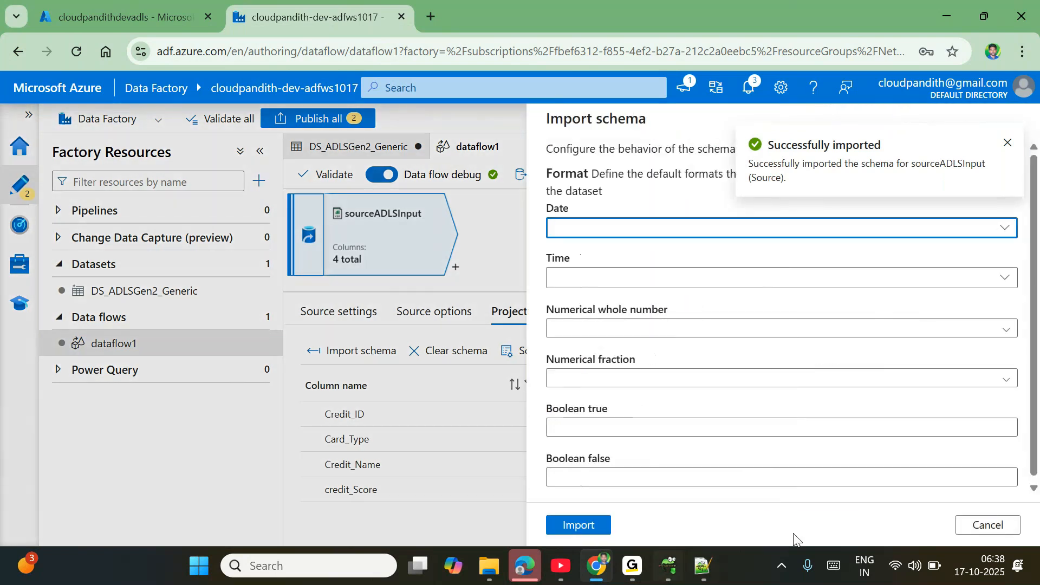
click(989, 532)
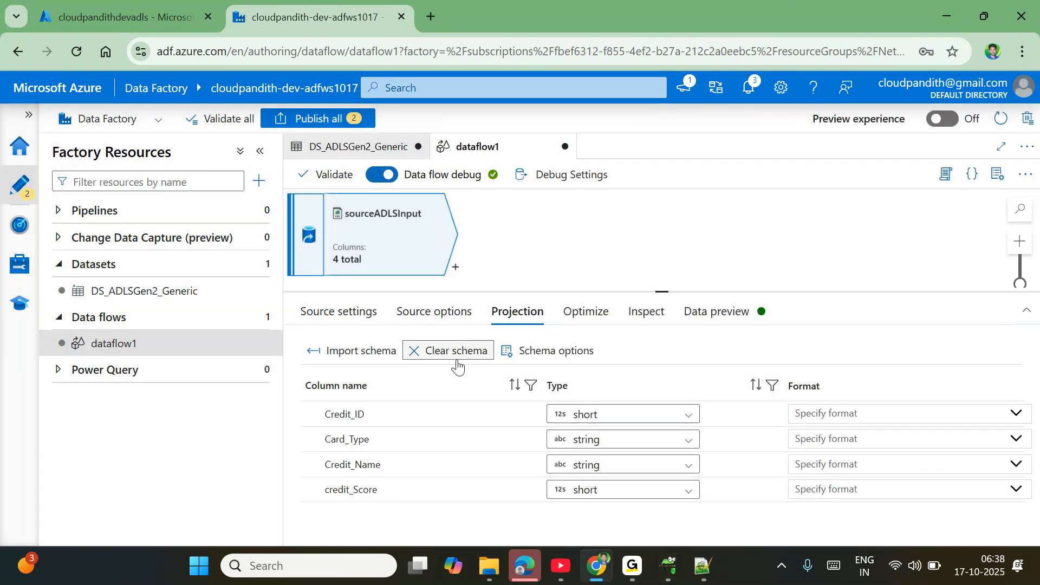
click(457, 364)
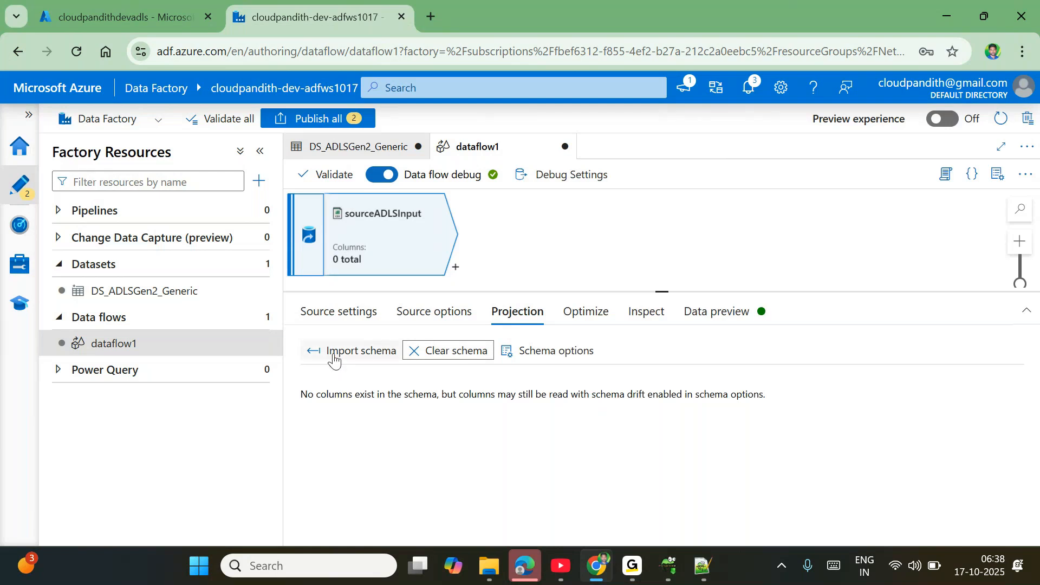
- Import the source's schema with integer as the default whole-number type, and open the source's partitioning options
click(332, 352)
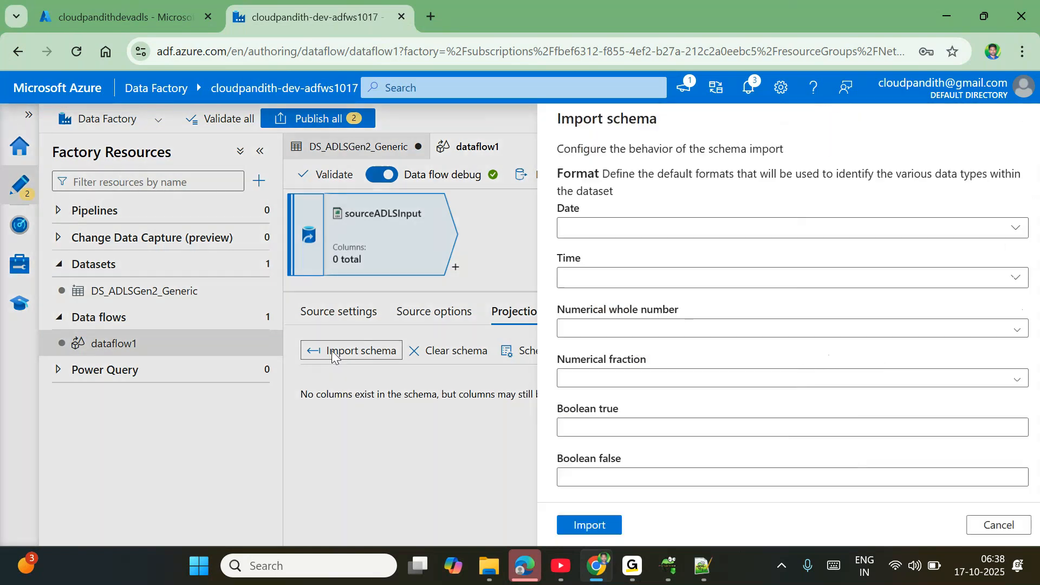
click(578, 333)
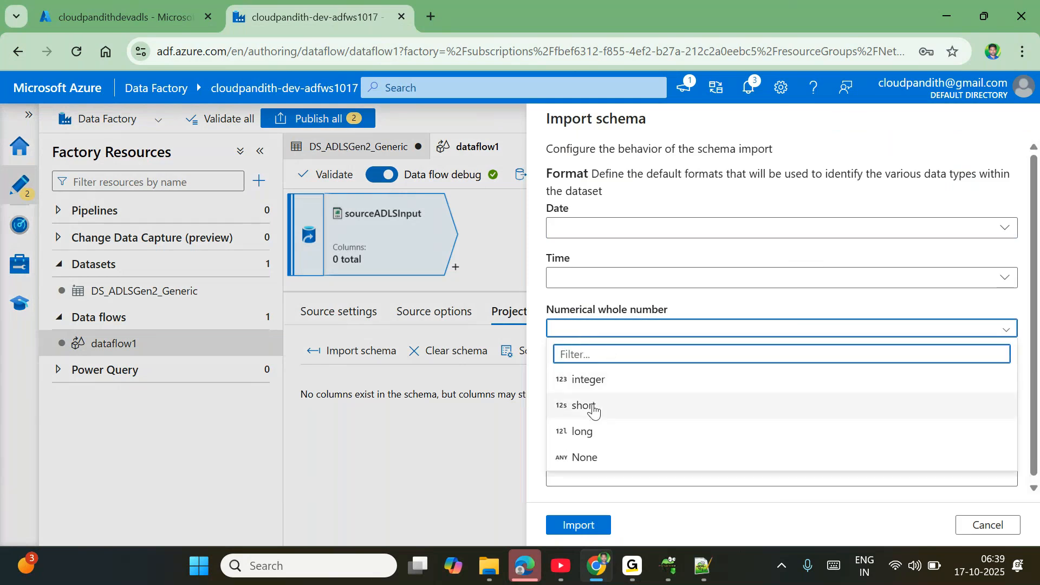
click(590, 382)
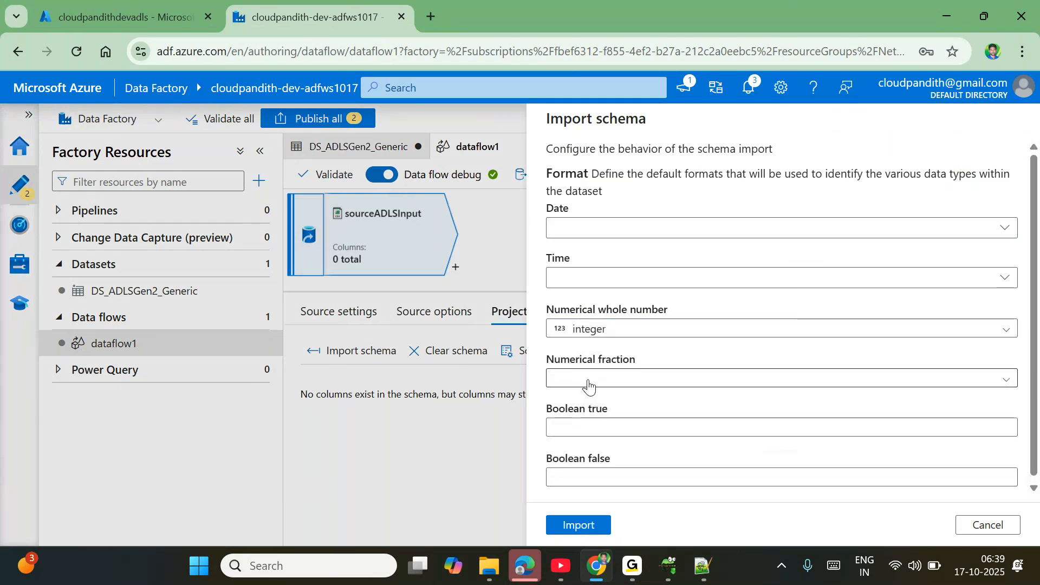
click(577, 524)
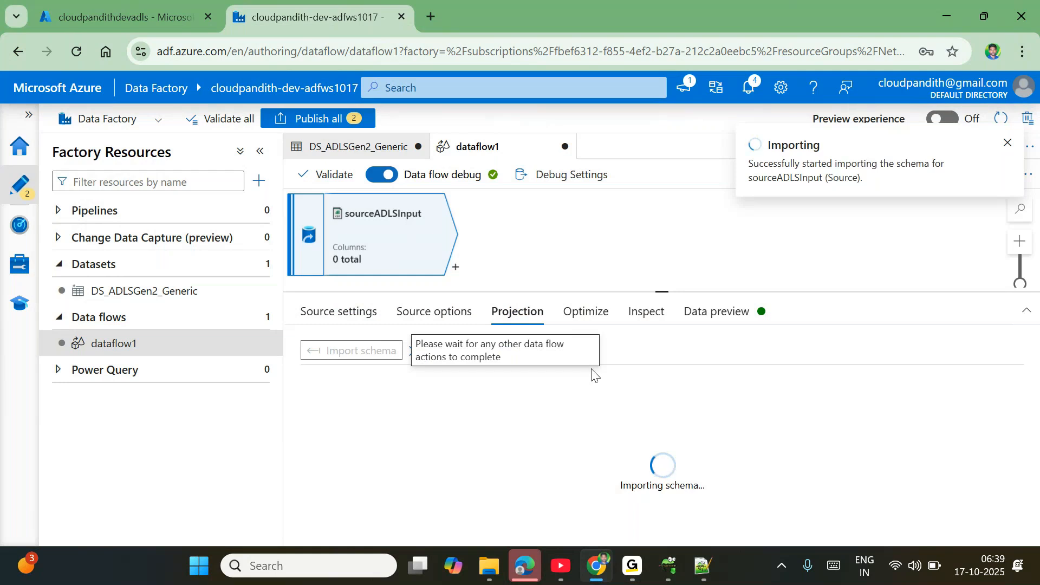
click(586, 311)
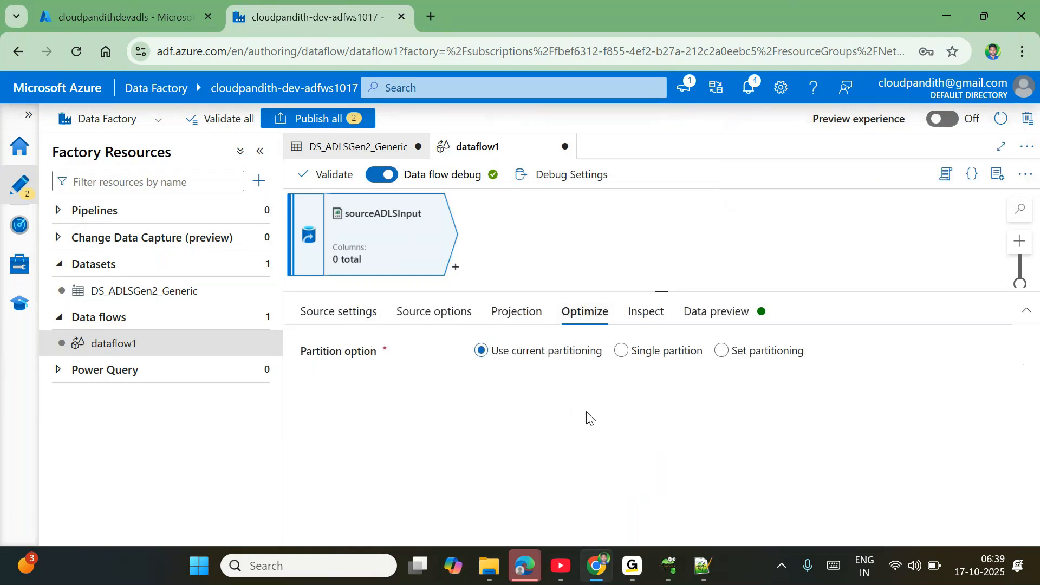
- Review the source's column inspection, data preview and projected column types, and return to its partitioning options
click(640, 323)
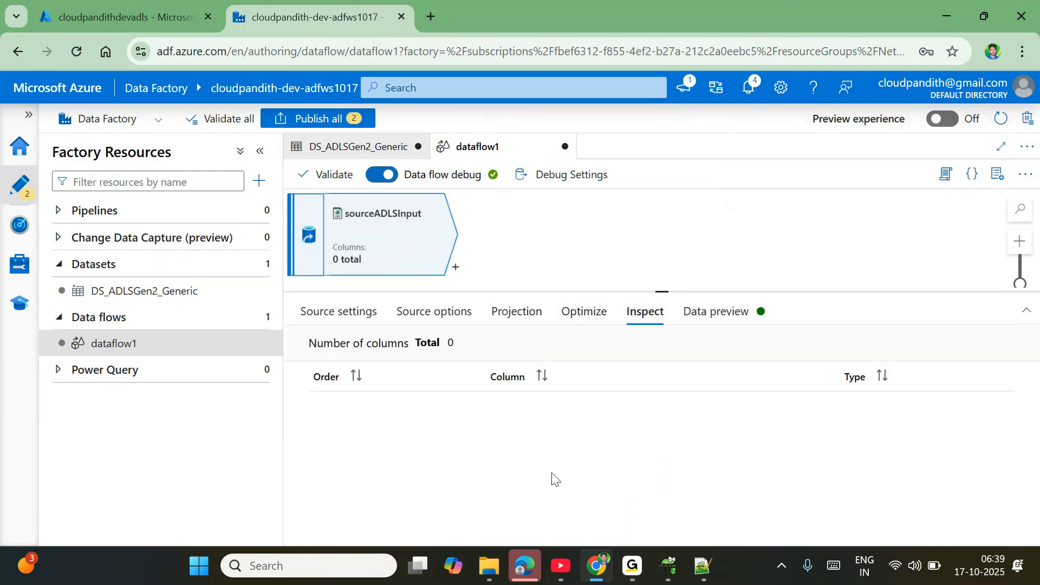
drag(706, 329, 689, 311)
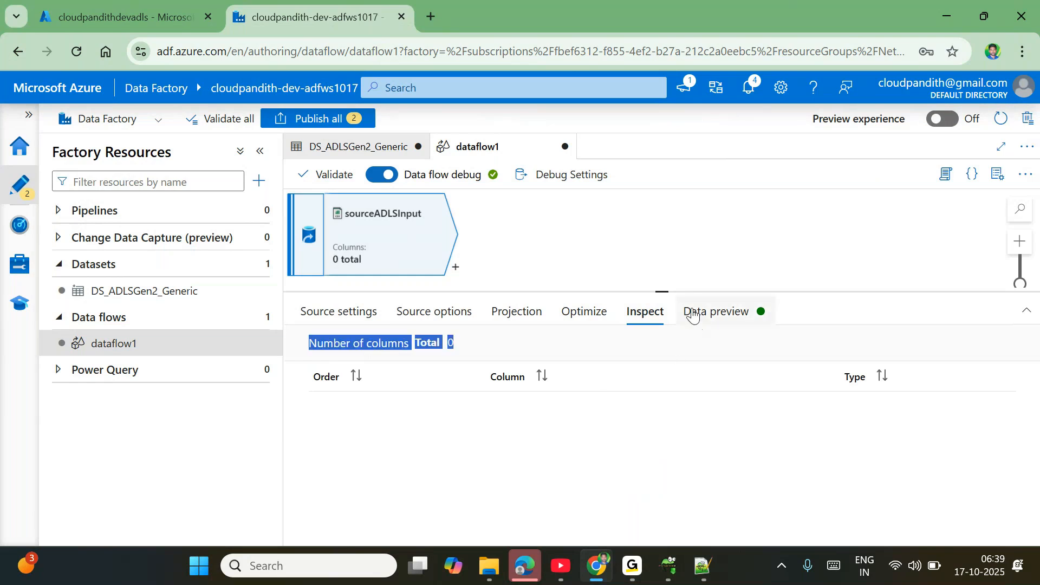
click(689, 311)
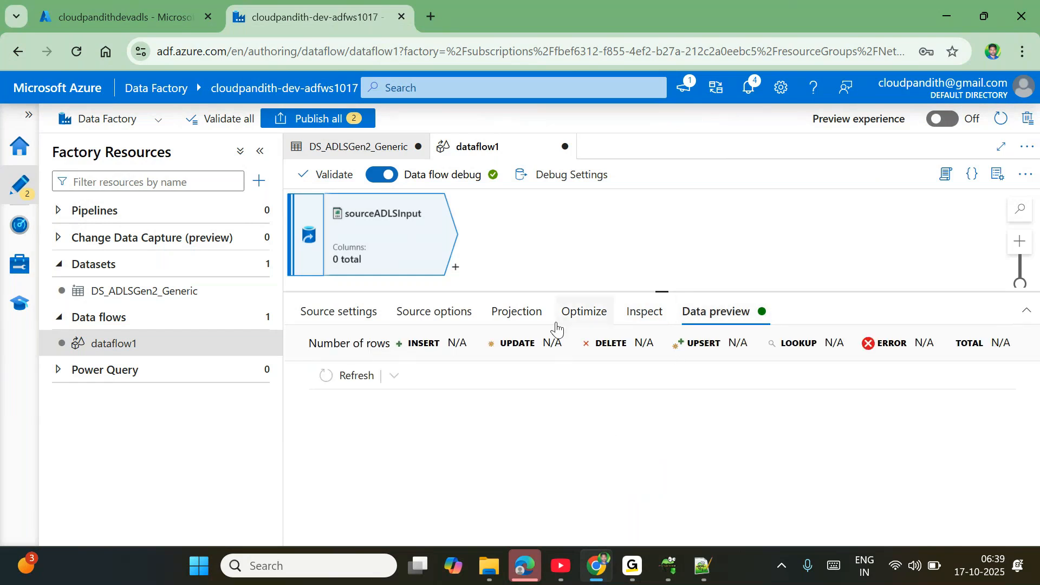
click(523, 311)
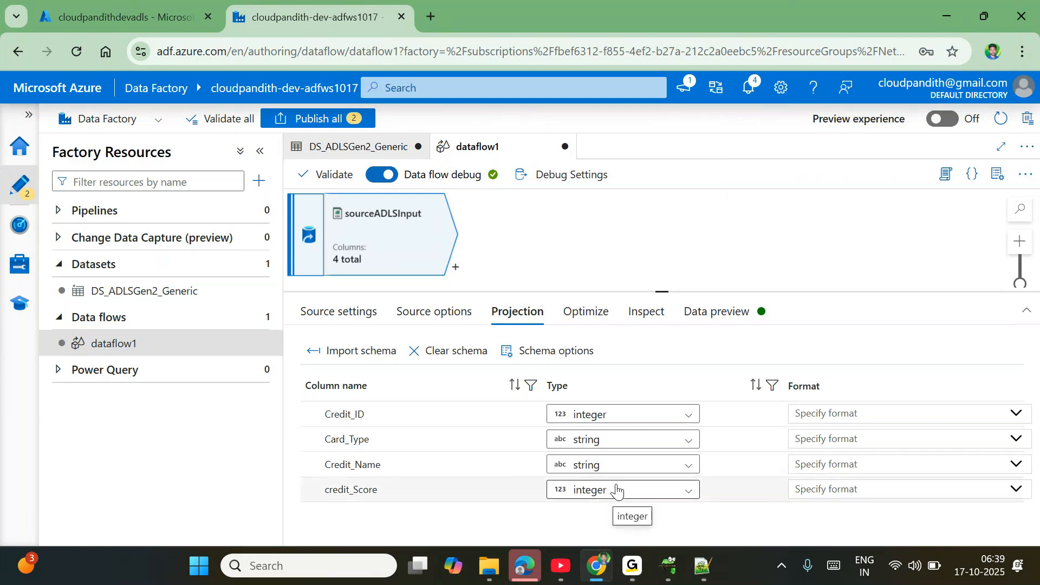
click(594, 320)
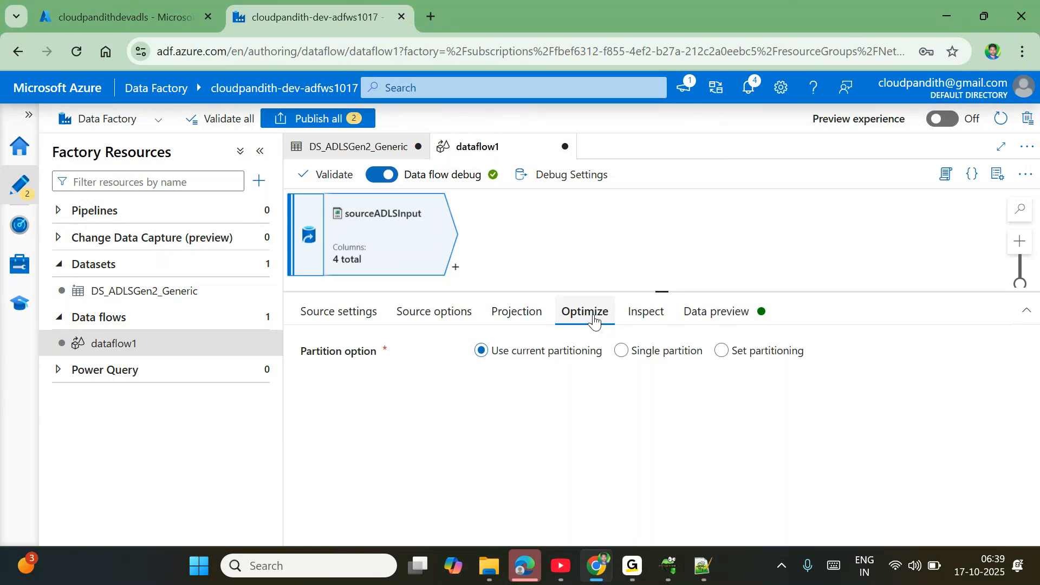
click(319, 54)
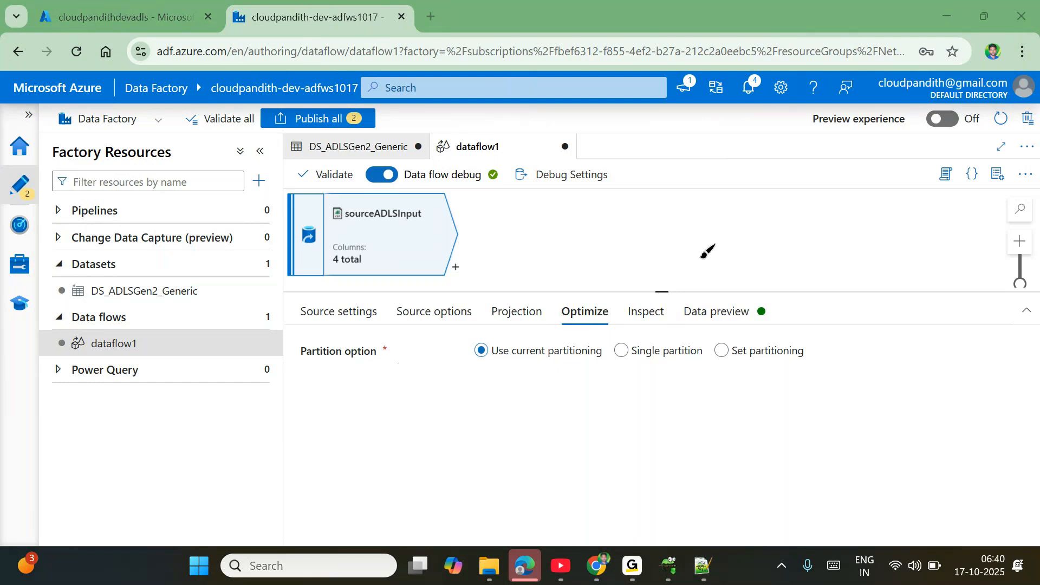
mouse_move(869, 316)
mouse_down()
mouse_move(775, 331)
mouse_move(783, 390)
mouse_move(873, 318)
mouse_up()
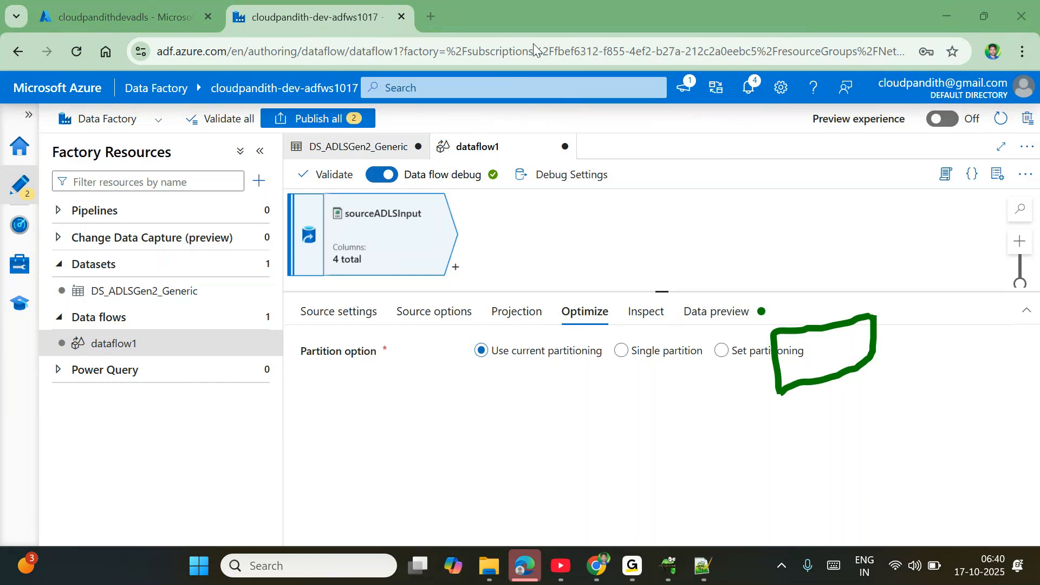
mouse_move(762, 130)
mouse_down()
mouse_move(778, 175)
mouse_move(755, 130)
mouse_up()
drag(794, 263, 738, 282)
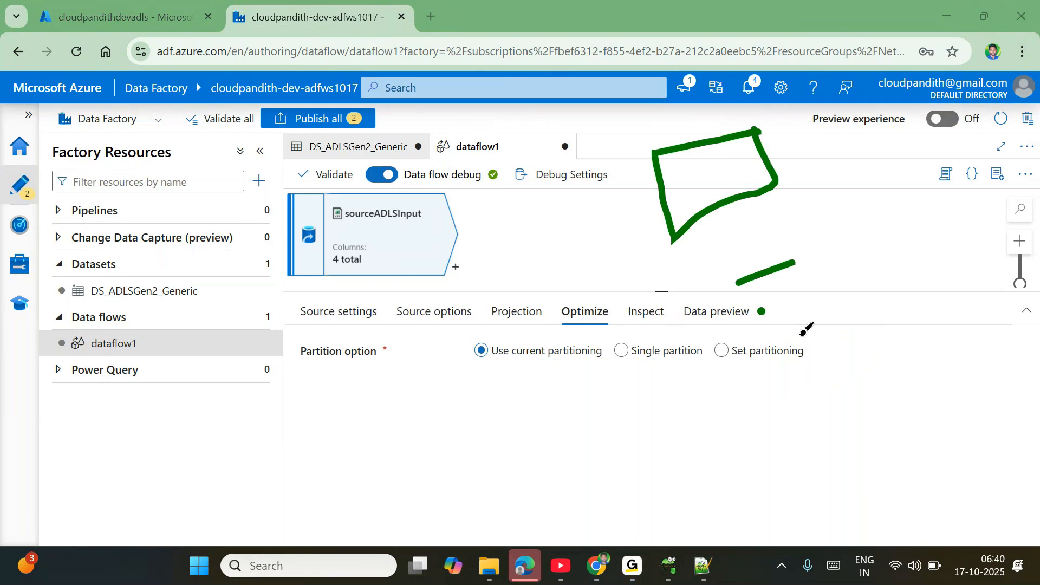
drag(809, 328, 732, 280)
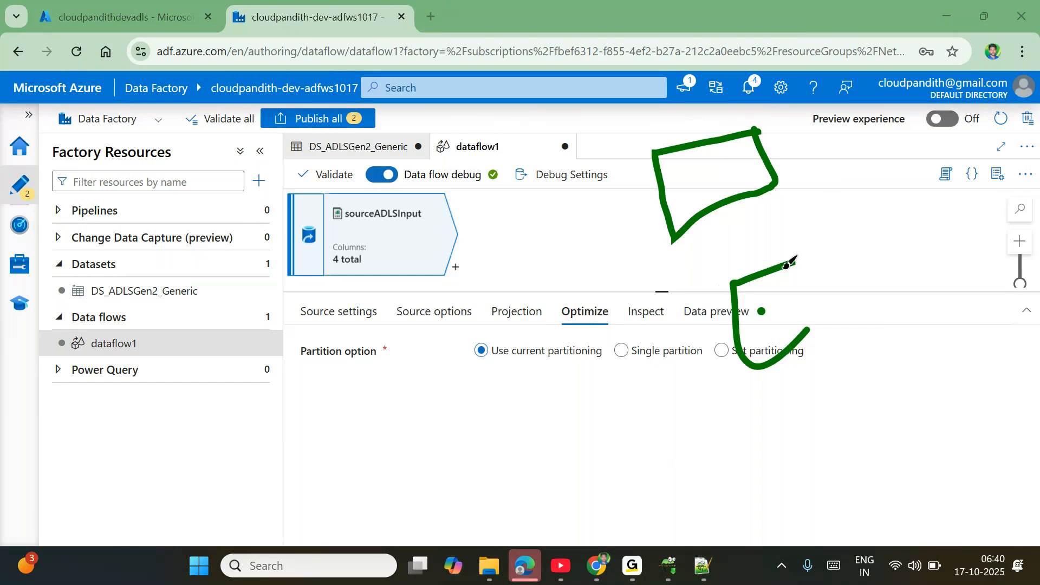
mouse_move(787, 266)
mouse_down()
mouse_move(790, 253)
mouse_move(863, 310)
mouse_move(785, 348)
mouse_up()
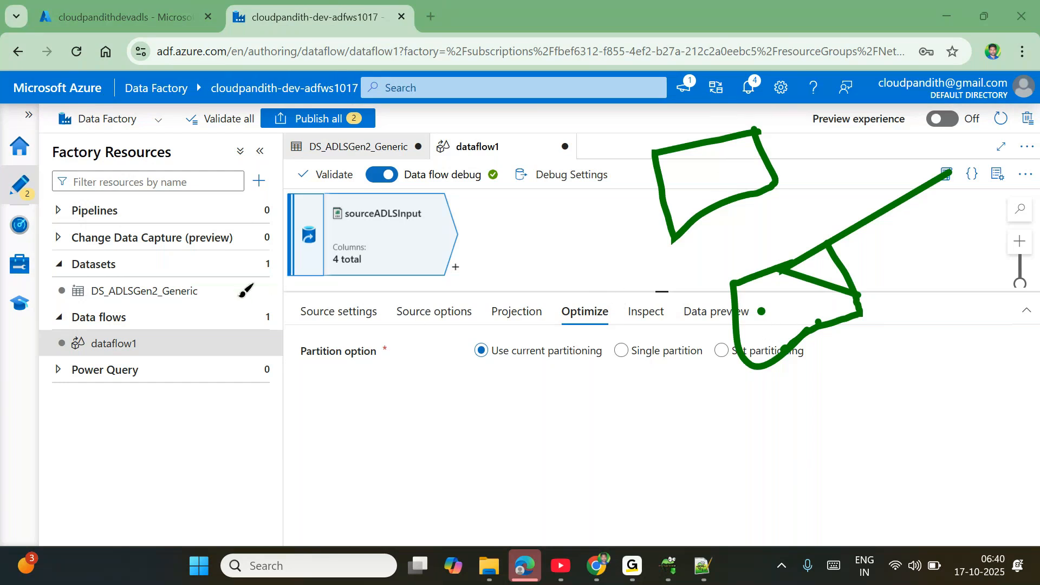
mouse_move(237, 297)
mouse_down()
mouse_move(255, 334)
mouse_move(273, 304)
mouse_move(347, 252)
mouse_move(380, 195)
mouse_move(393, 226)
mouse_move(597, 207)
mouse_up()
drag(414, 226, 673, 280)
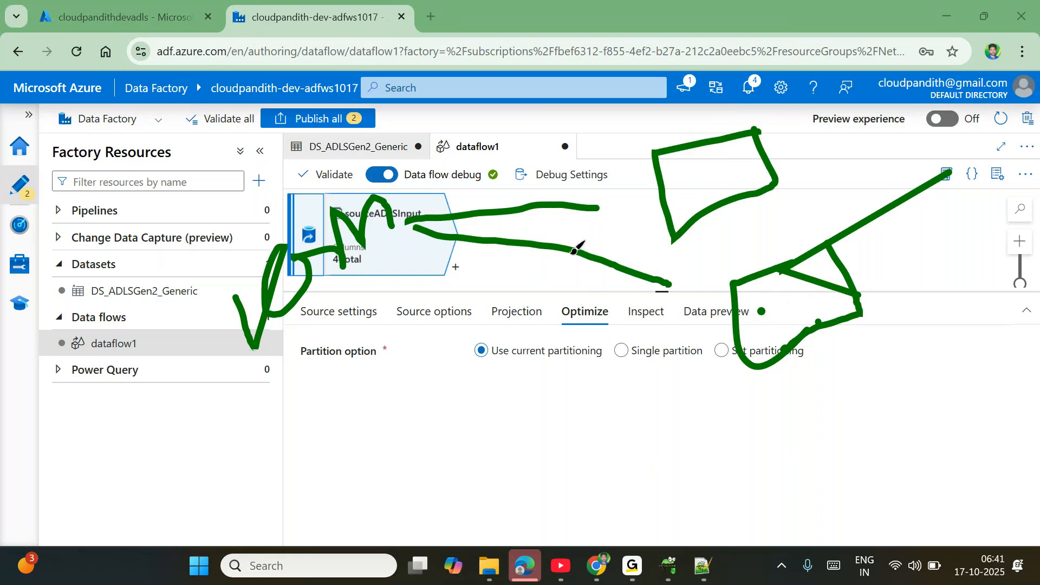
mouse_move(526, 192)
mouse_down()
mouse_move(533, 234)
mouse_move(528, 184)
mouse_up()
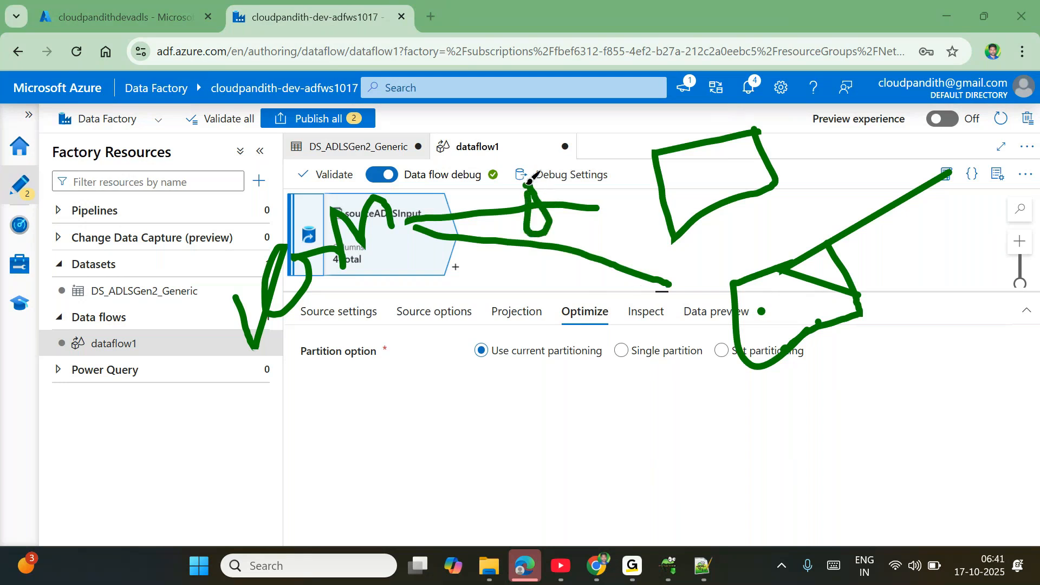
mouse_move(573, 224)
mouse_down()
mouse_move(558, 263)
mouse_move(570, 224)
mouse_move(549, 222)
mouse_up()
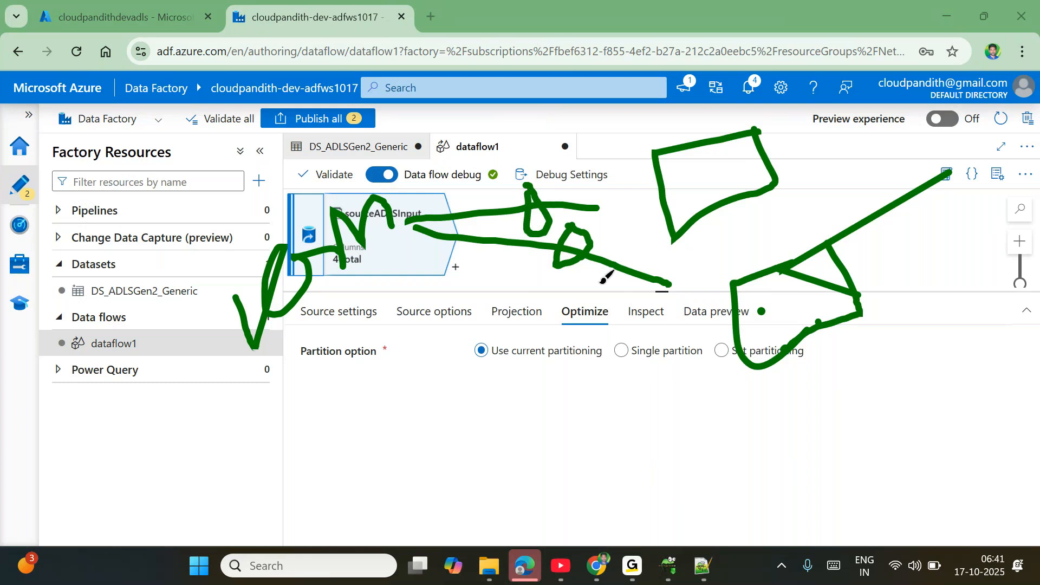
key(Escape)
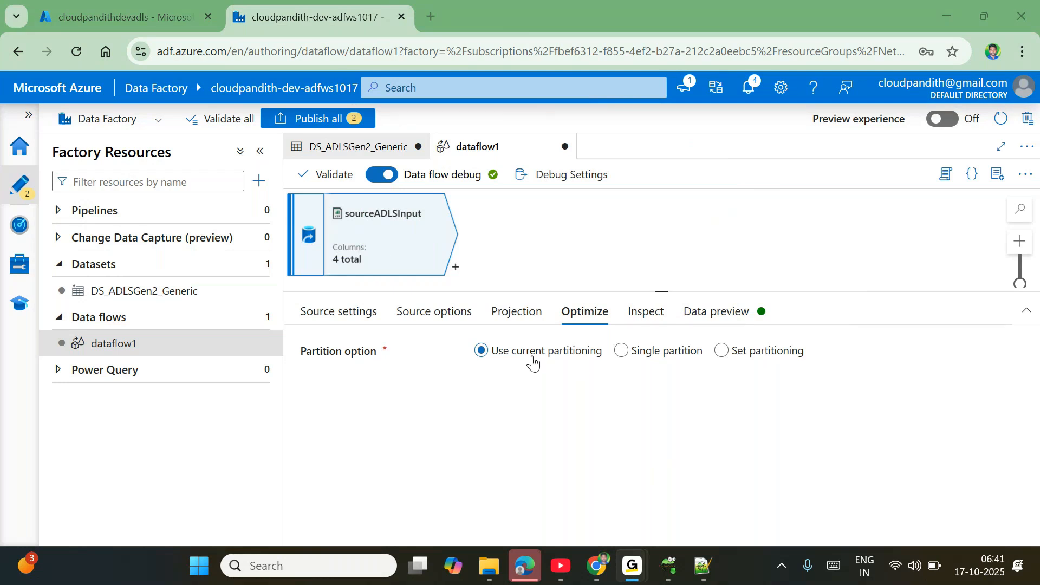
- Try the single partition option and round-robin partitioning with 5 partitions, and restore the source's current partitioning
click(622, 352)
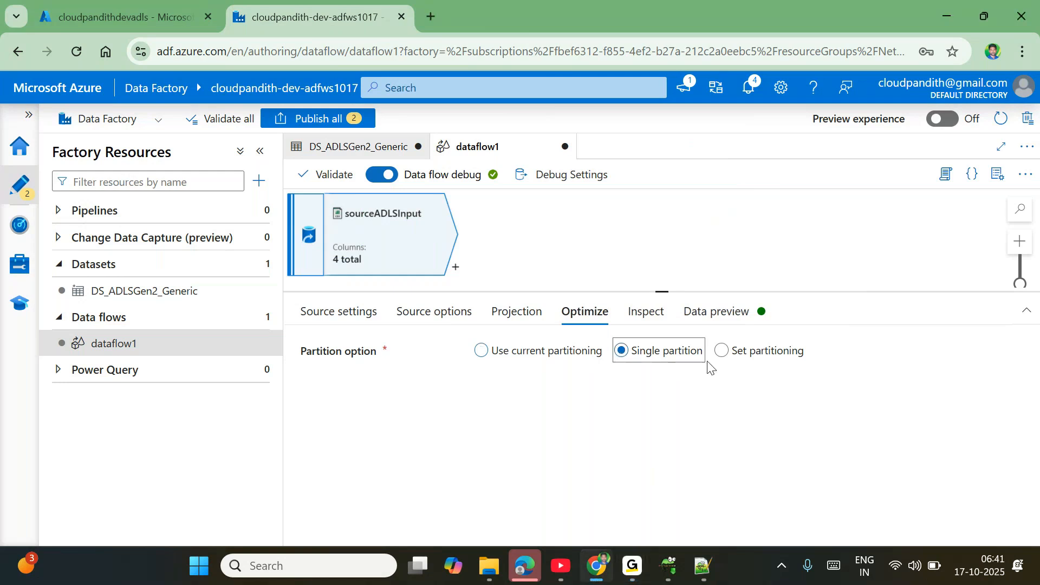
click(722, 351)
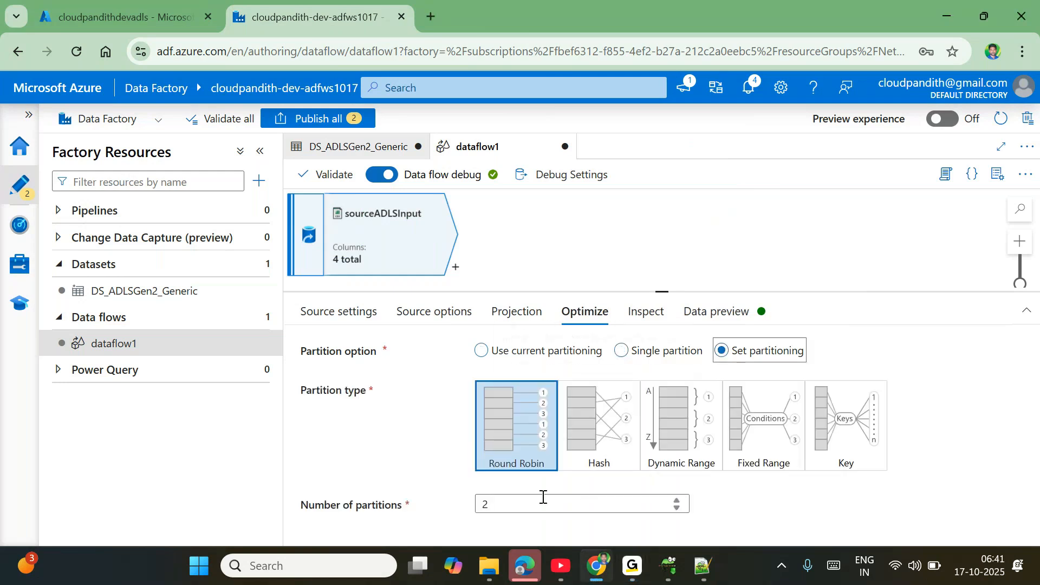
click(525, 504)
key(BackSpace)
text(5)
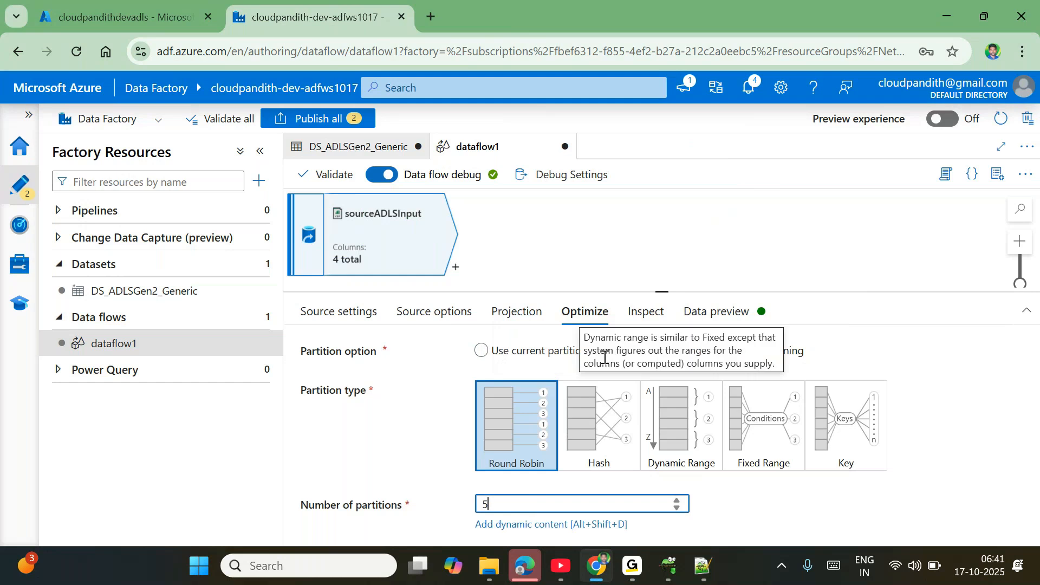
click(642, 350)
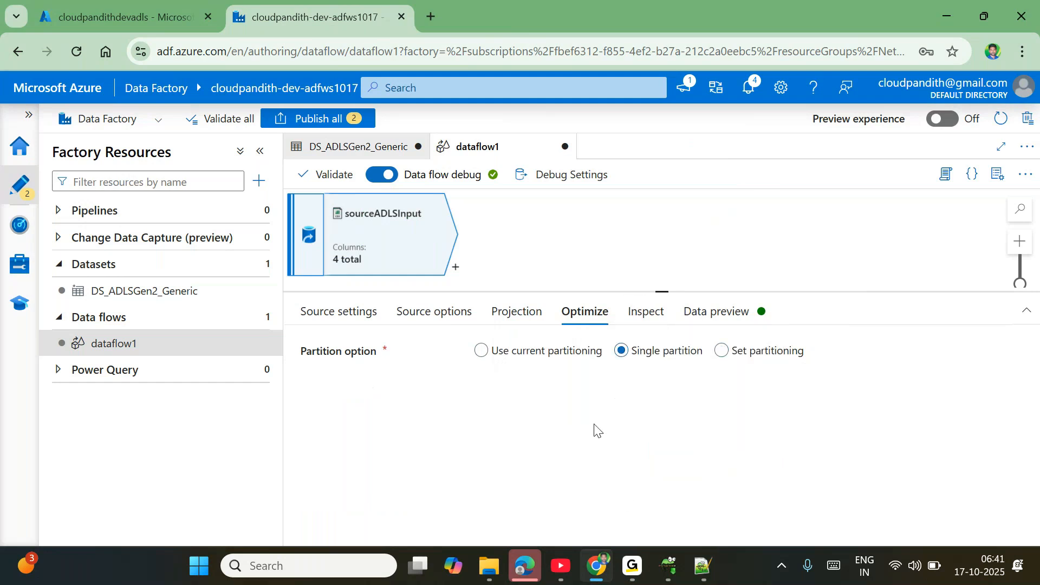
click(481, 351)
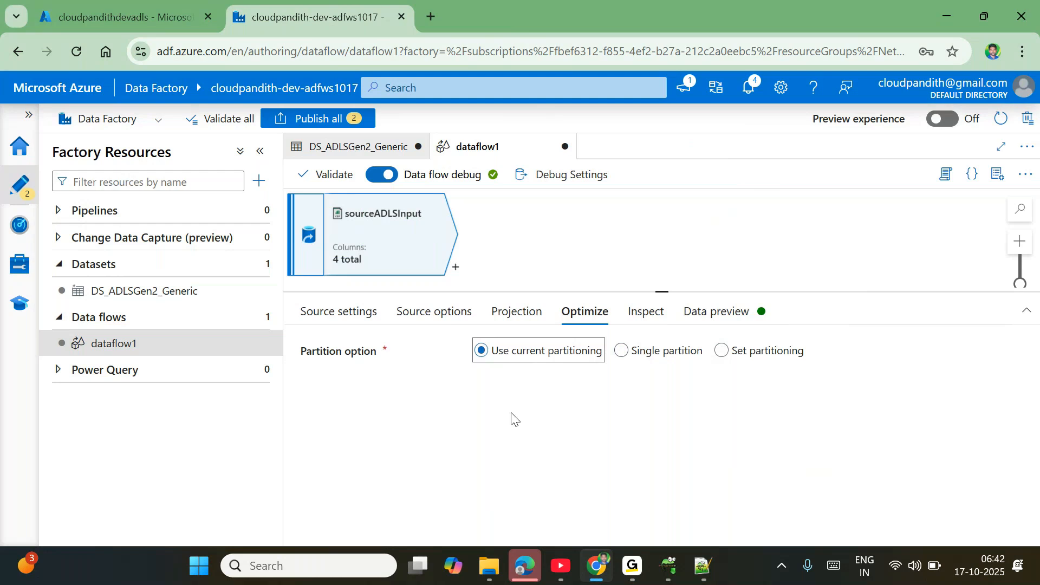
click(532, 56)
click(532, 76)
mouse_move(319, 310)
mouse_down()
mouse_move(241, 344)
mouse_move(247, 452)
mouse_move(296, 289)
mouse_up()
mouse_move(283, 374)
mouse_down()
mouse_move(287, 351)
mouse_move(422, 299)
mouse_move(447, 320)
mouse_move(495, 298)
mouse_move(523, 324)
mouse_up()
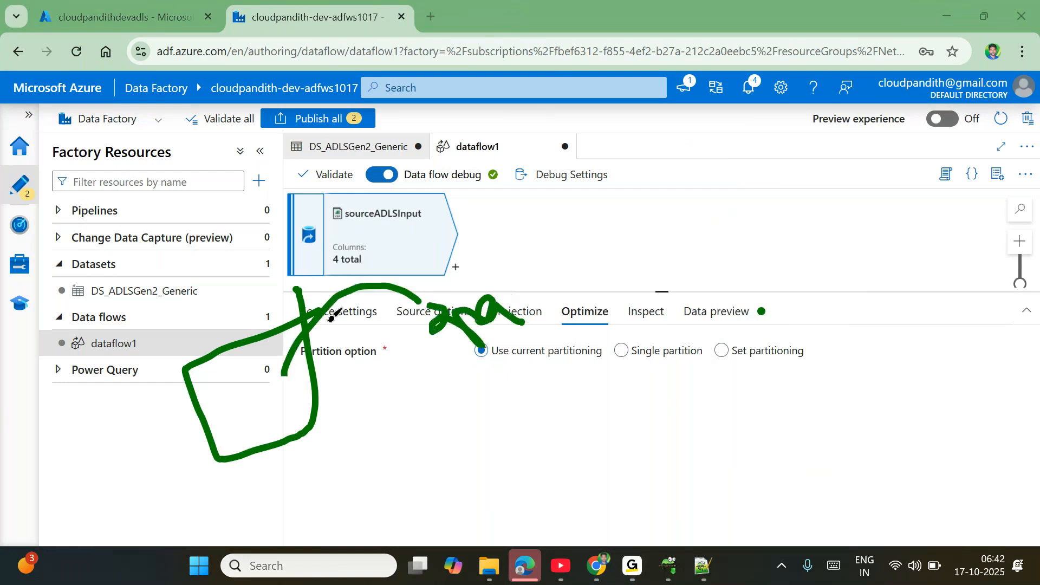
mouse_move(283, 373)
mouse_down()
mouse_move(414, 271)
mouse_move(432, 287)
mouse_up()
mouse_move(499, 236)
mouse_down()
mouse_move(478, 399)
mouse_move(490, 260)
mouse_up()
drag(505, 302, 599, 254)
mouse_move(667, 200)
mouse_down()
mouse_move(611, 330)
mouse_move(644, 230)
mouse_up()
drag(662, 292, 753, 227)
mouse_move(839, 161)
mouse_down()
mouse_move(796, 271)
mouse_move(817, 164)
mouse_up()
mouse_move(253, 435)
mouse_down()
mouse_move(234, 413)
mouse_move(301, 428)
mouse_move(238, 430)
mouse_move(249, 454)
mouse_move(488, 401)
mouse_move(483, 389)
mouse_move(542, 420)
mouse_move(667, 351)
mouse_move(697, 353)
mouse_move(749, 383)
mouse_move(807, 256)
mouse_move(874, 287)
mouse_up()
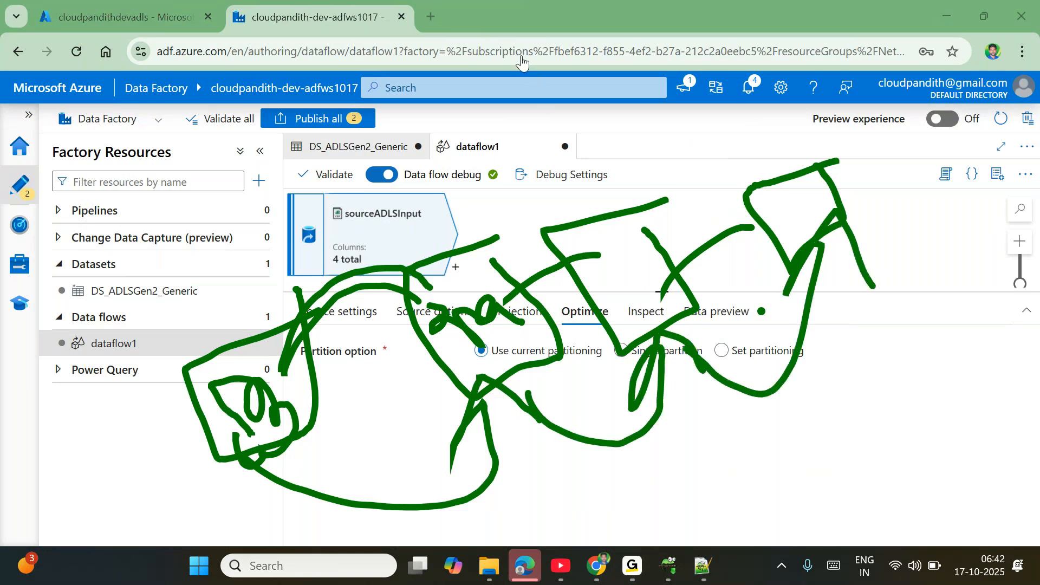
key(Escape)
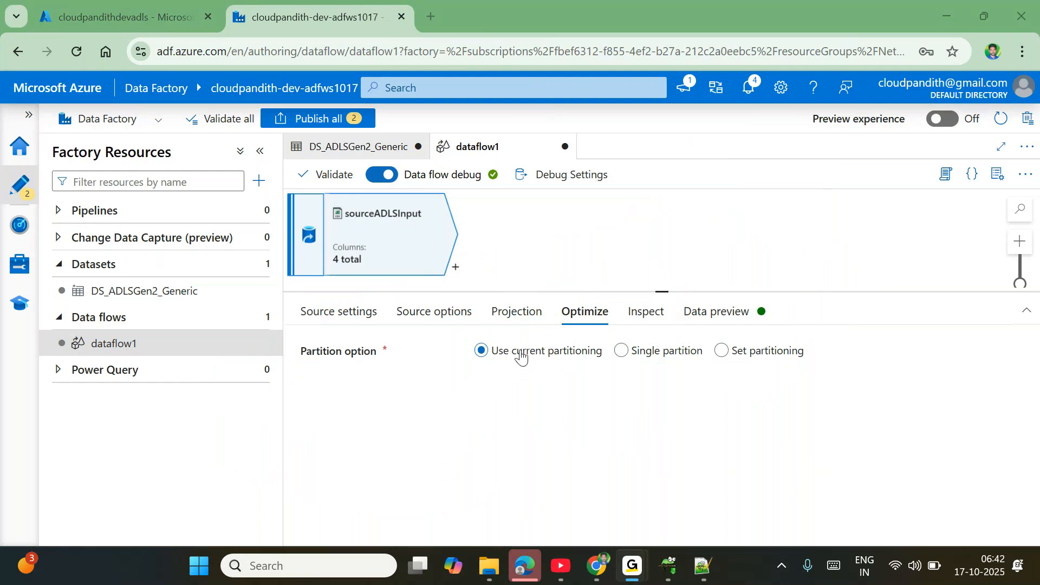
- Inspect the source's imported columns and refresh its data preview
click(650, 313)
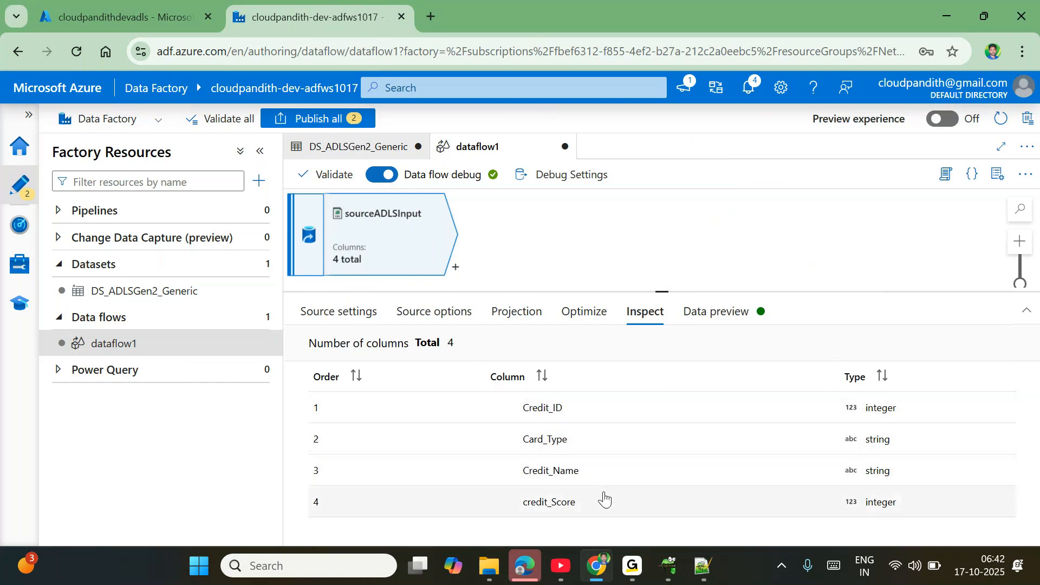
click(732, 317)
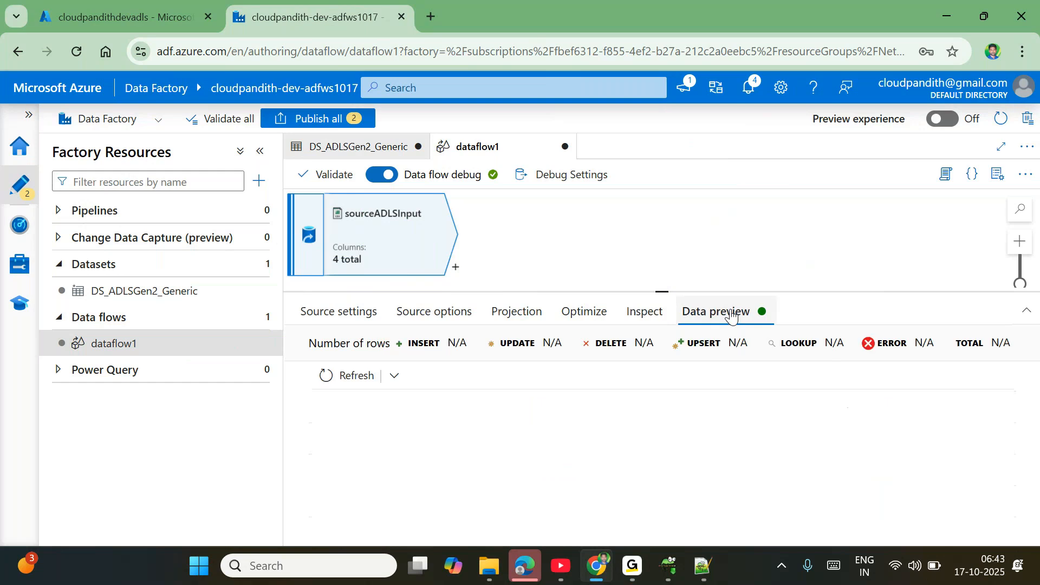
click(359, 378)
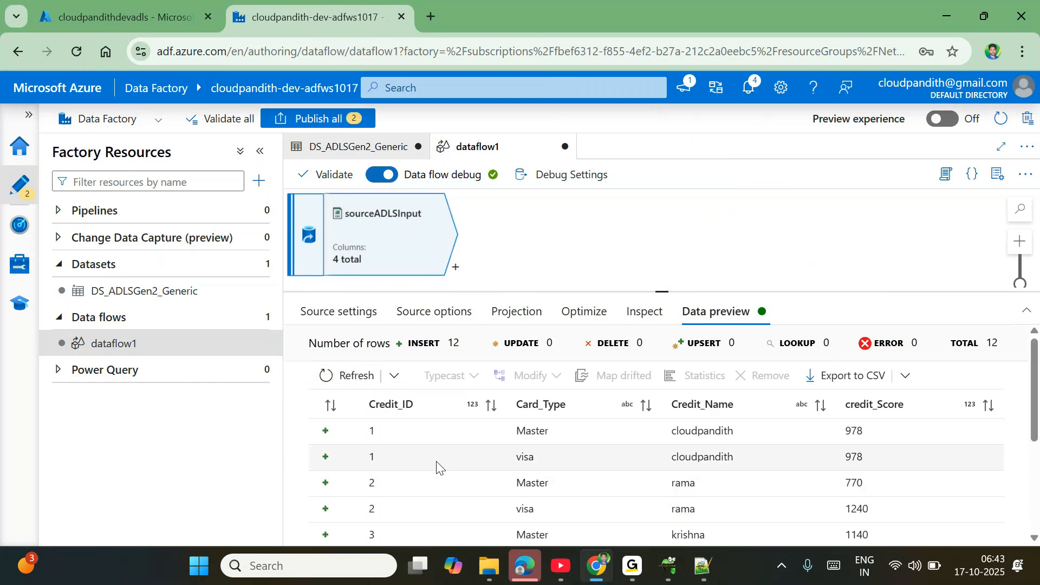
- Examine the previewed source rows, comparing credit ID, card type, name and score from the first to the last record
scroll(437, 467, down, 4)
scroll(437, 467, up, 4)
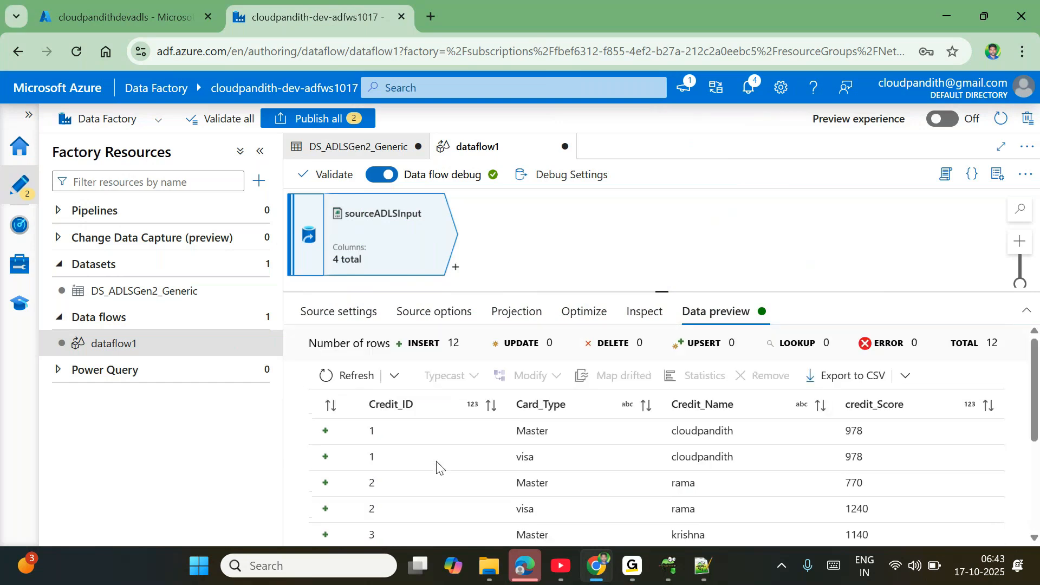
scroll(476, 506, down, 4)
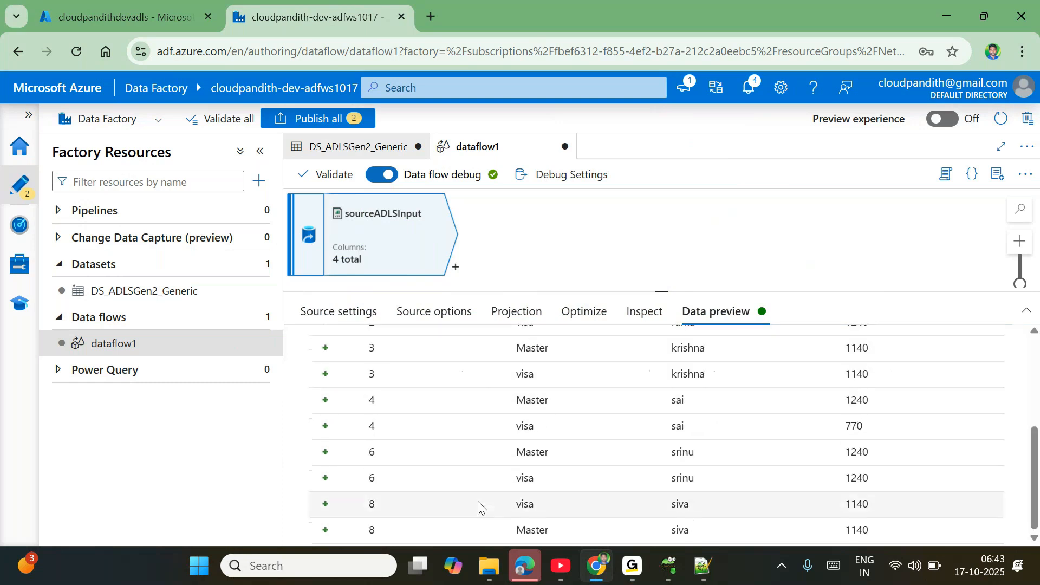
scroll(478, 507, up, 4)
scroll(478, 507, down, 4)
scroll(478, 507, up, 4)
scroll(478, 507, down, 4)
scroll(479, 507, up, 4)
scroll(479, 507, down, 4)
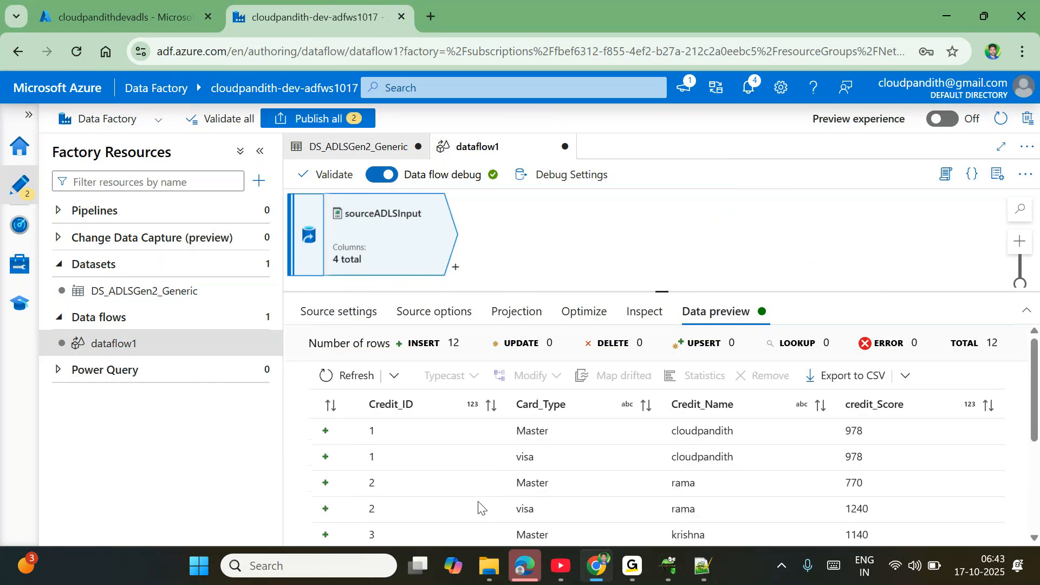
scroll(478, 507, up, 4)
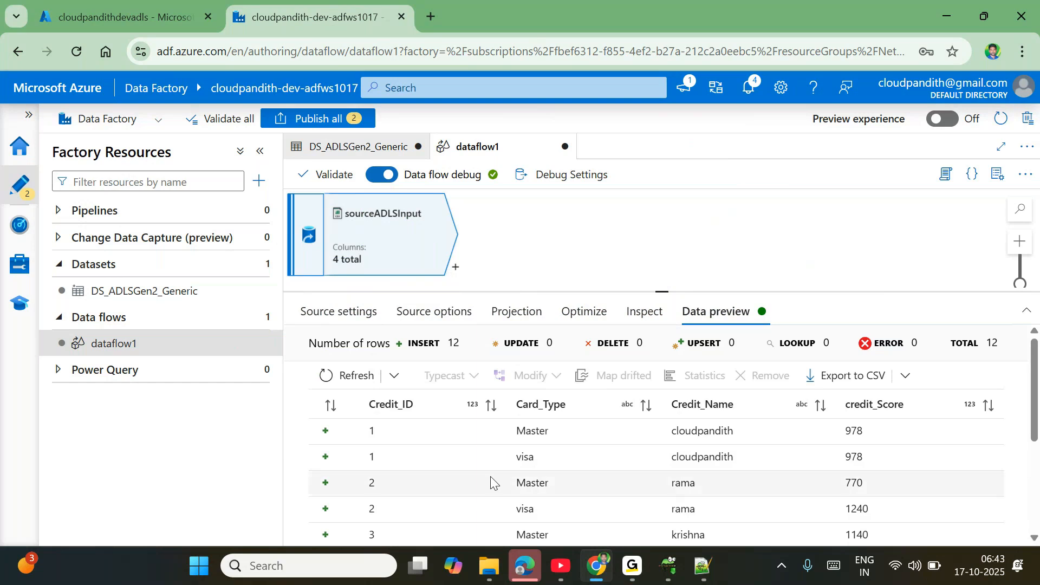
- Browse the available transformations for the sourceADLSInput stream and add a Select transformation after it
click(456, 269)
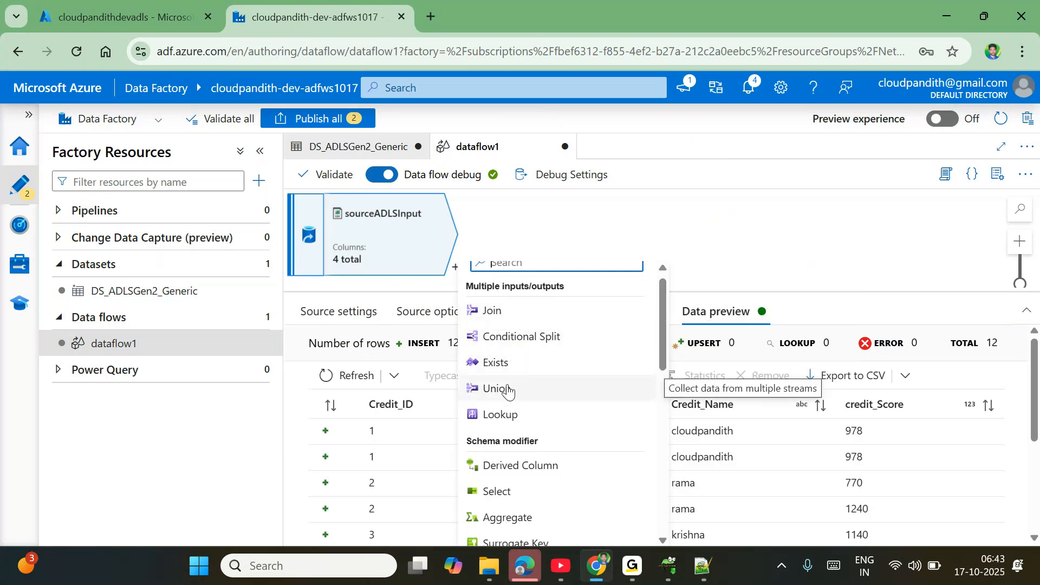
scroll(517, 417, down, 1)
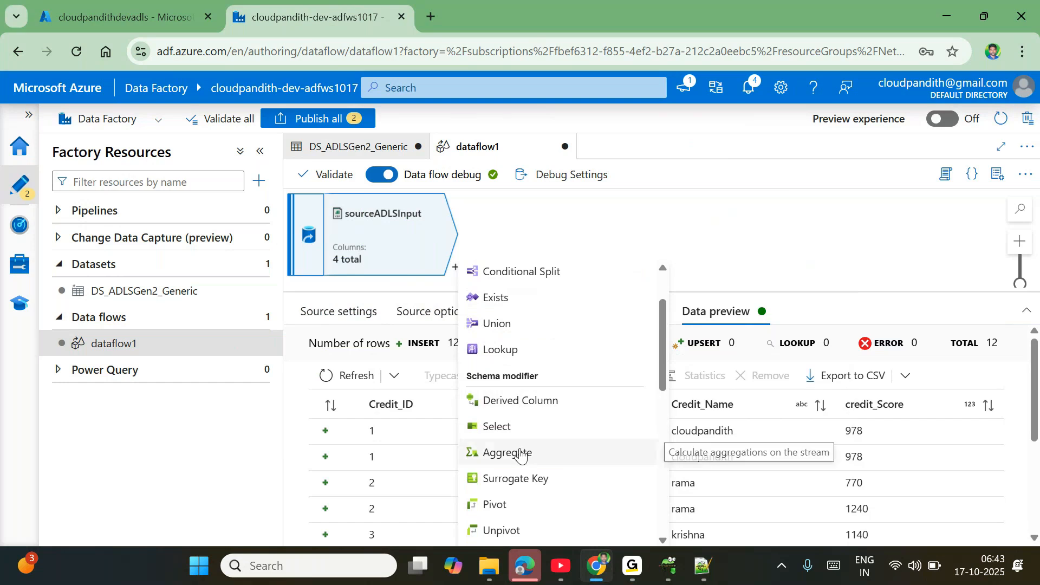
scroll(539, 495, down, 1)
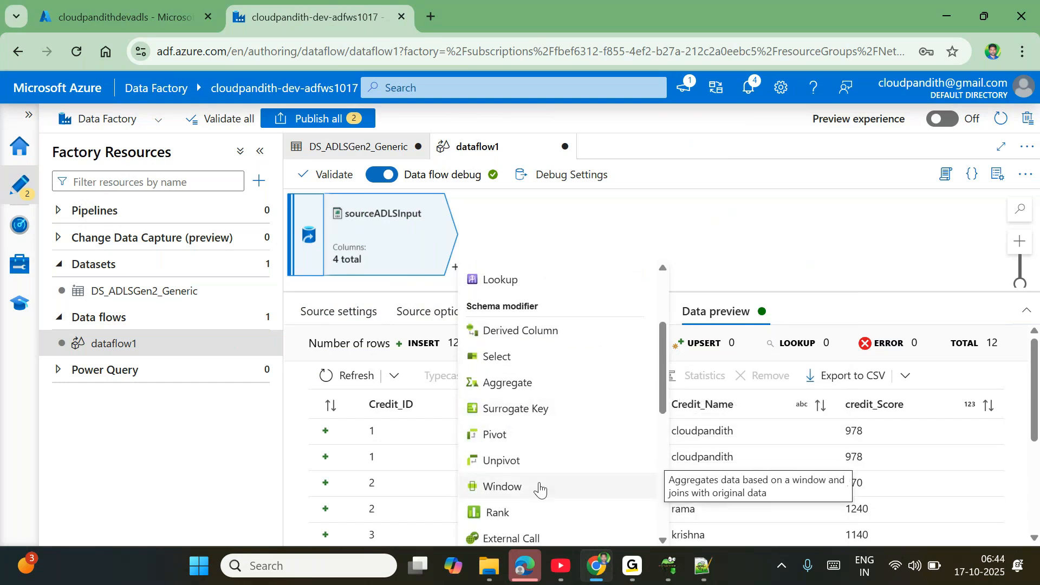
scroll(539, 491, down, 1)
scroll(523, 425, down, 1)
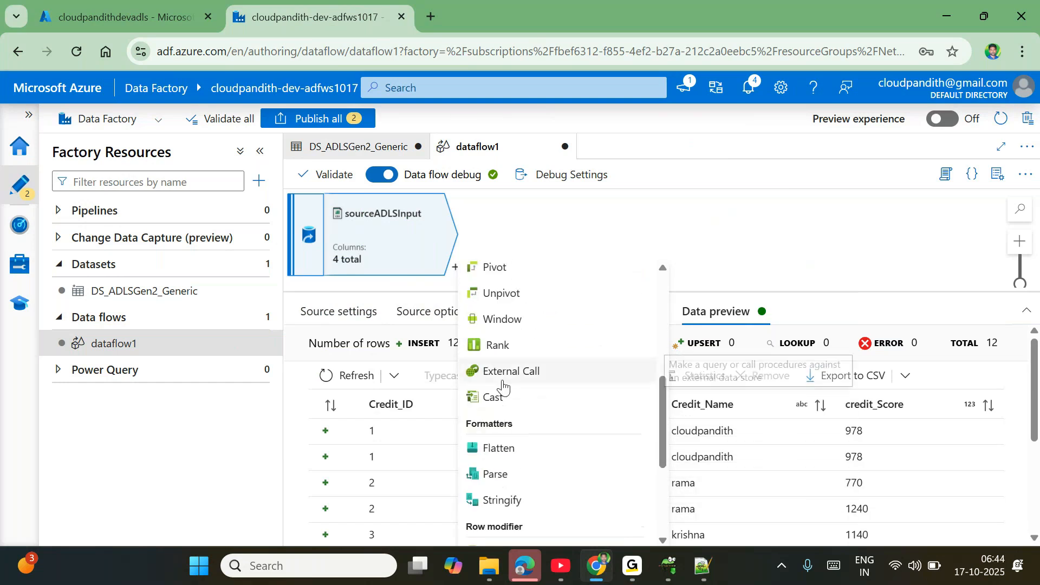
scroll(503, 384, down, 2)
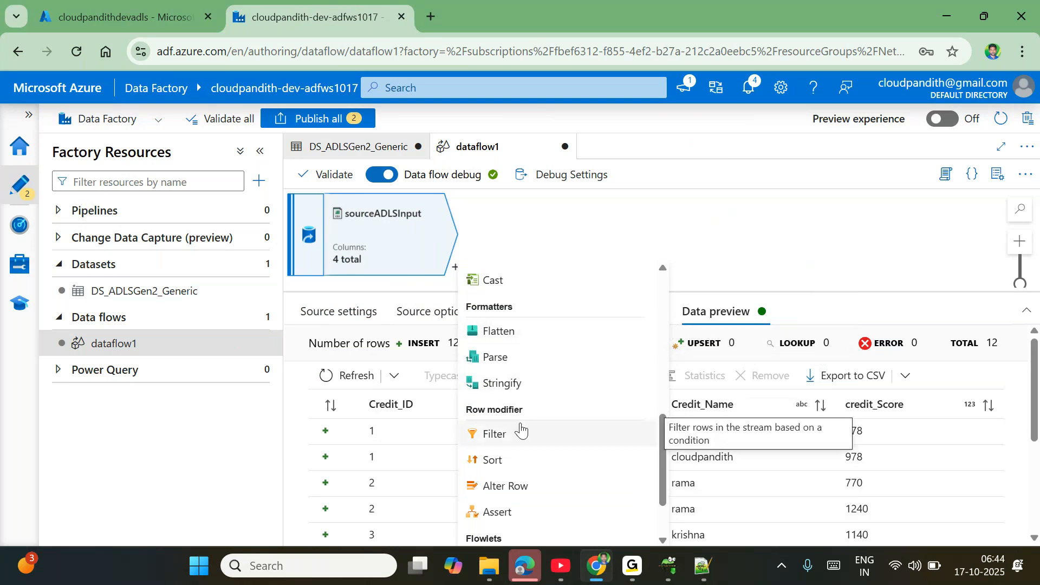
scroll(521, 430, down, 1)
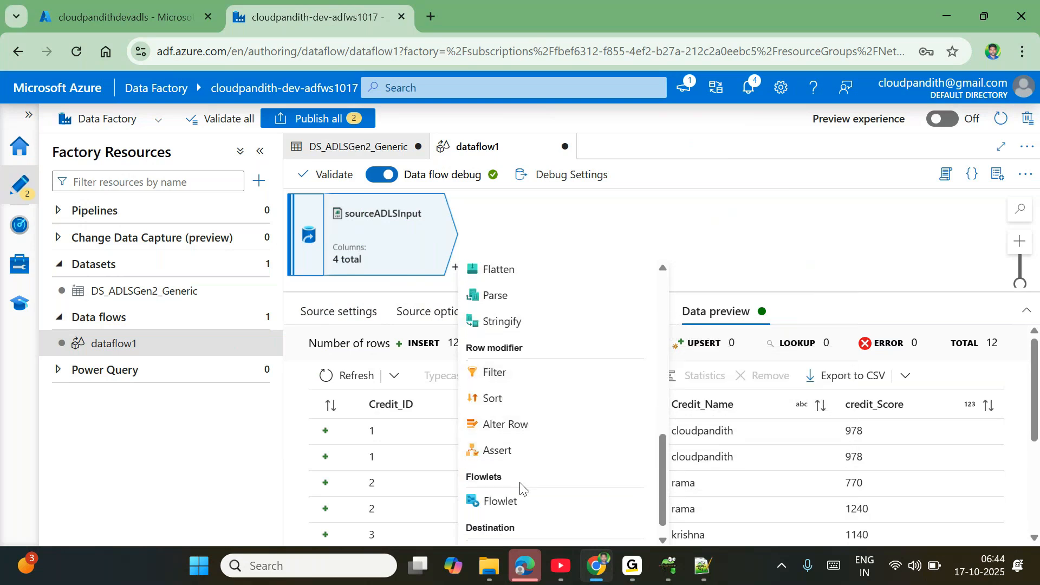
scroll(547, 414, up, 8)
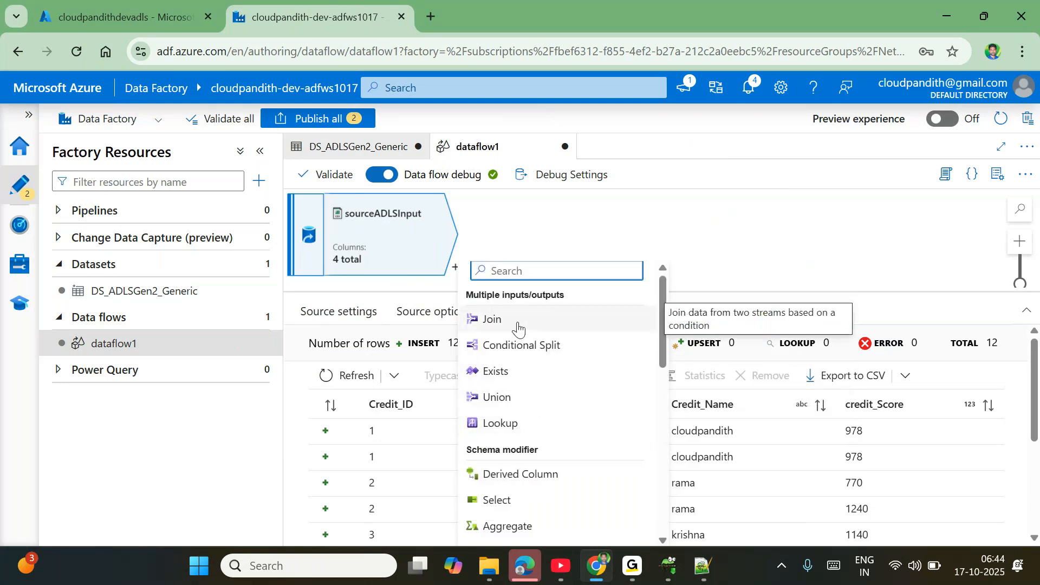
click(526, 504)
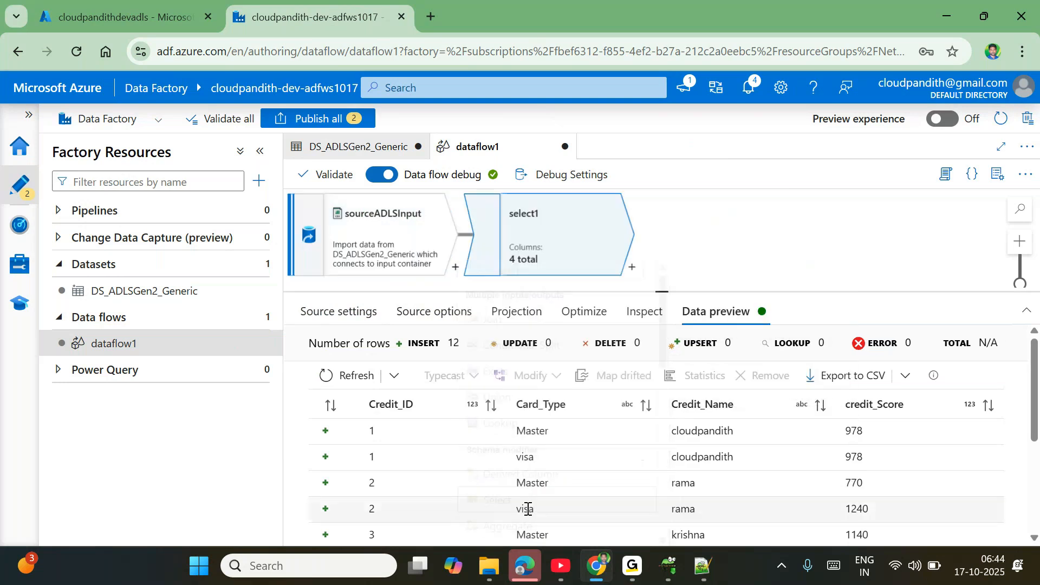
- Set the output name of the Credit_ID mapping to customerID in the Select settings
scroll(430, 499, down, 3)
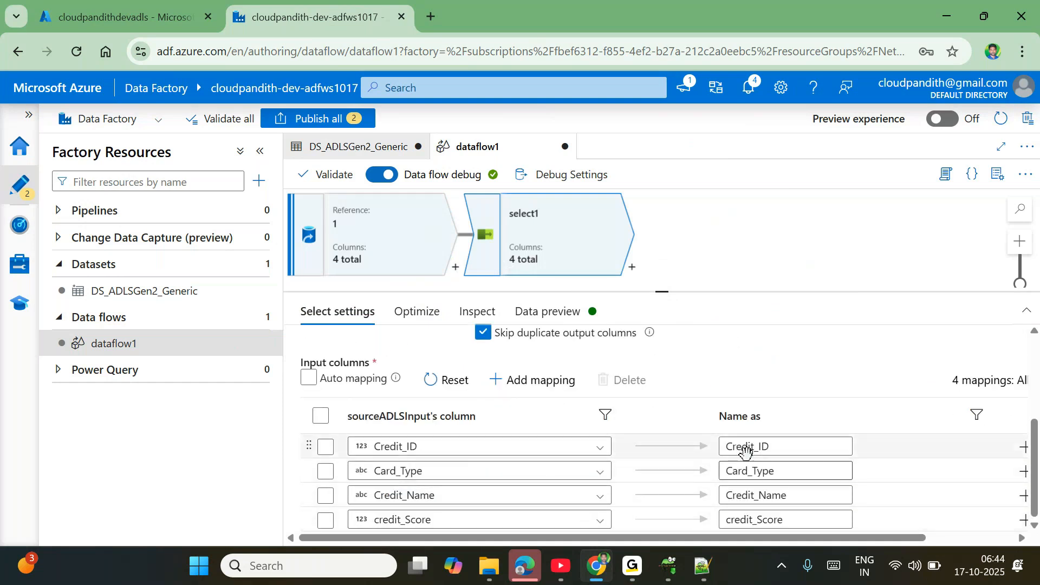
click(763, 440)
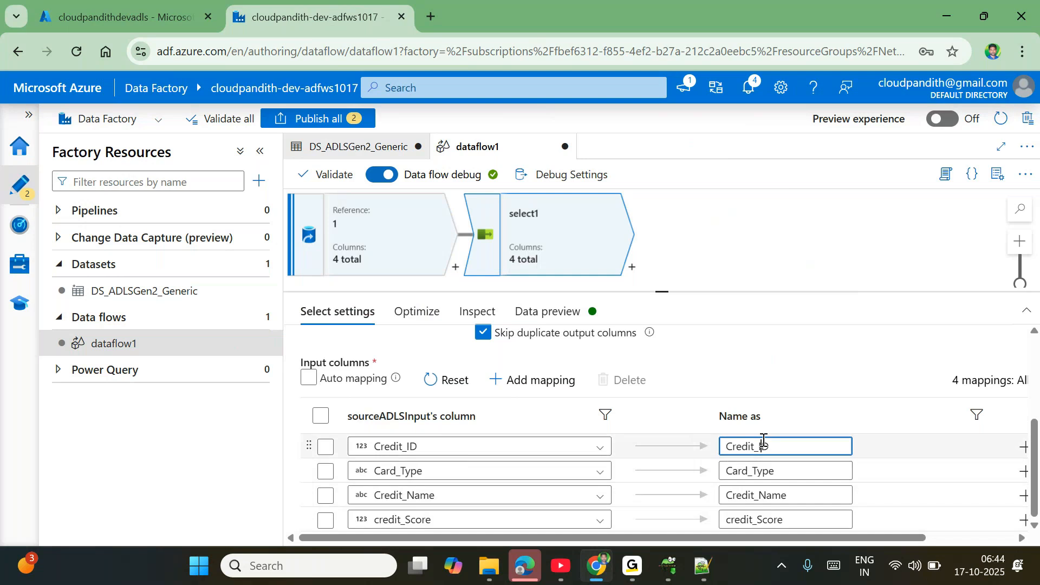
key(BackSpace)
key(BackSpace)
key(BackSpace)
key(BackSpace)
key(BackSpace)
key(BackSpace)
key(Delete)
key(Delete)
key(Delete)
text(customer)
- Change the output name of the Card_Type mapping to cardType
click(781, 470)
drag(787, 480, 750, 472)
double_click(750, 471)
key(BackSpace)
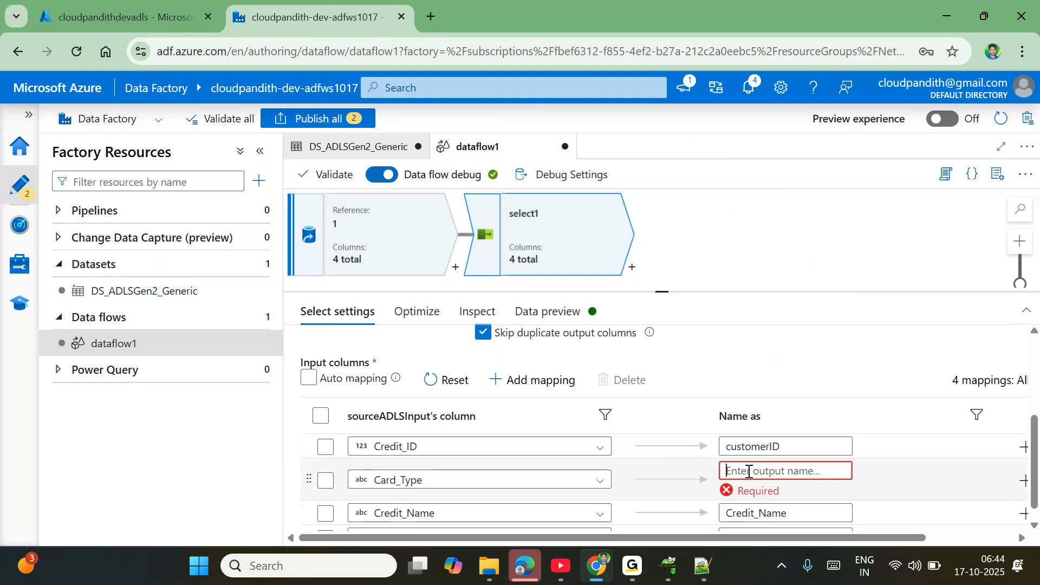
text(cardType)
- Replace the output name of the Credit_Name mapping with customerName
double_click(754, 487)
key(BackSpace)
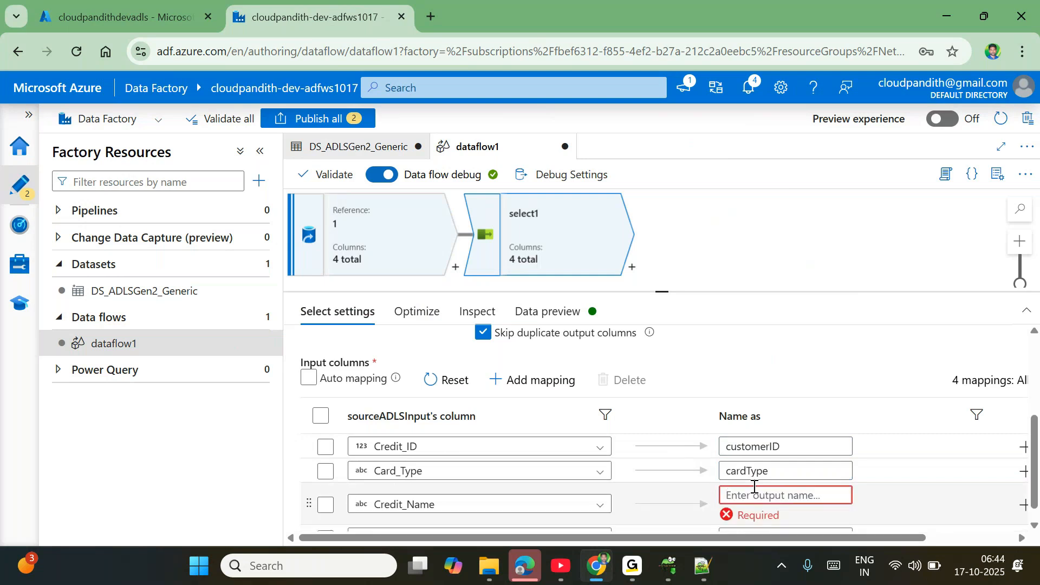
text(cU)
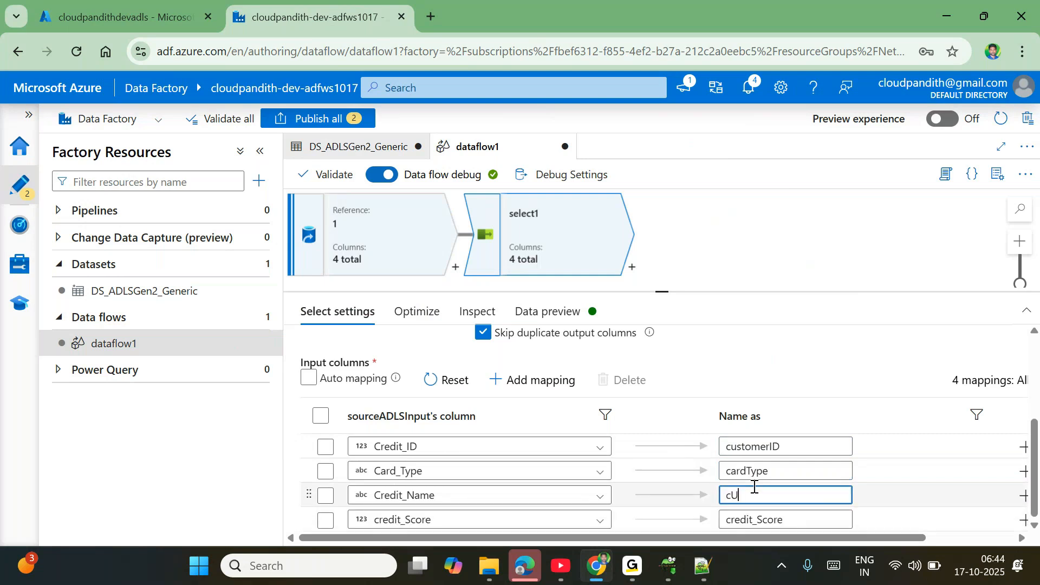
key(BackSpace)
key(BackSpace)
text(cc)
text(stomerNam)
- Rename the credit_Score output column as customerScore
click(749, 520)
double_click(750, 522)
key(BackSpace)
text(cust)
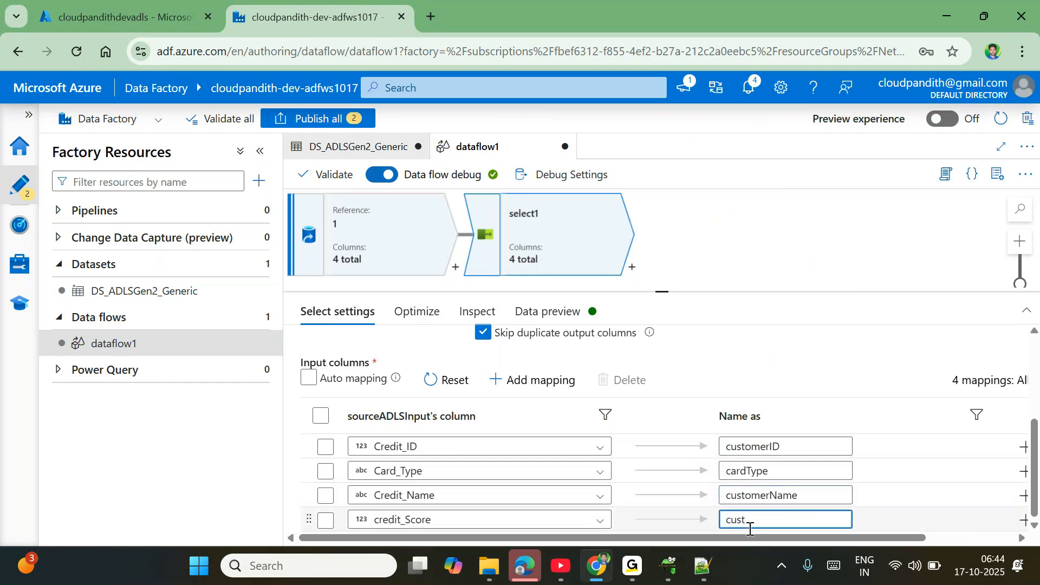
key(BackSpace)
key(BackSpace)
key(BackSpace)
text(ustomerScore)
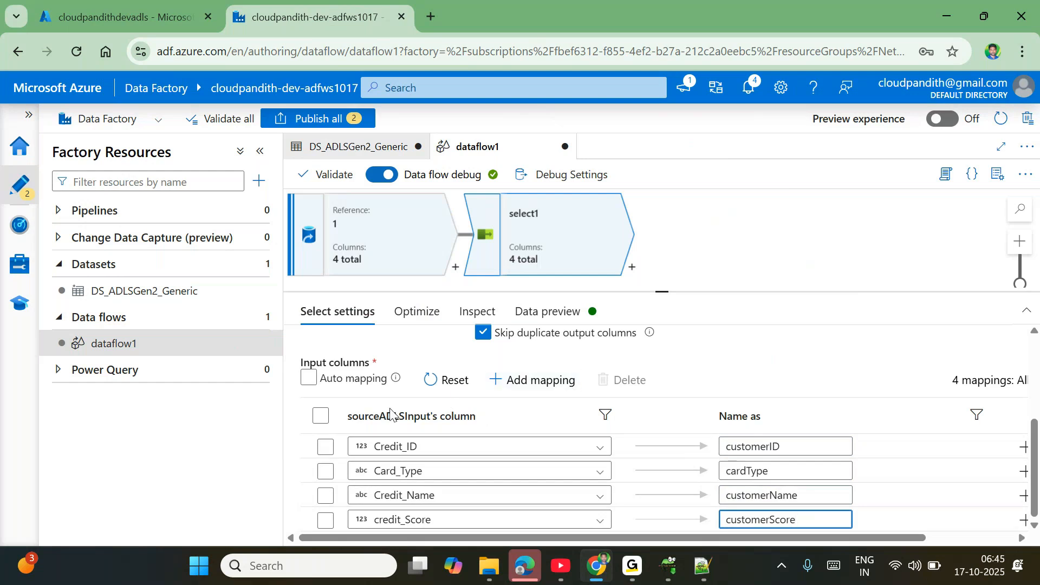
- Reduce the page zoom and enlarge the settings area to examine the complete list of Select input column mappings
scroll(398, 399, right, 2)
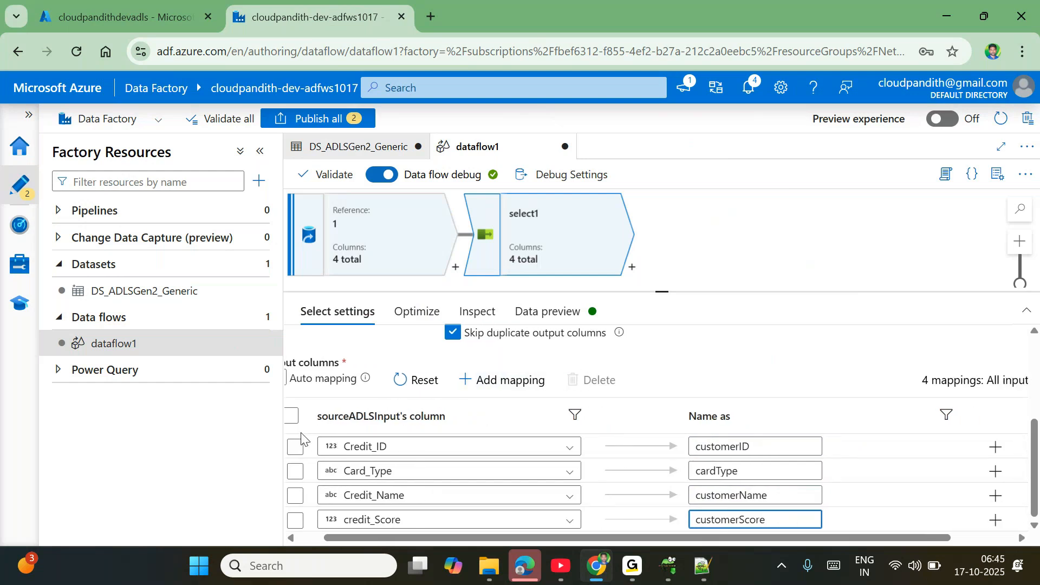
click(296, 474)
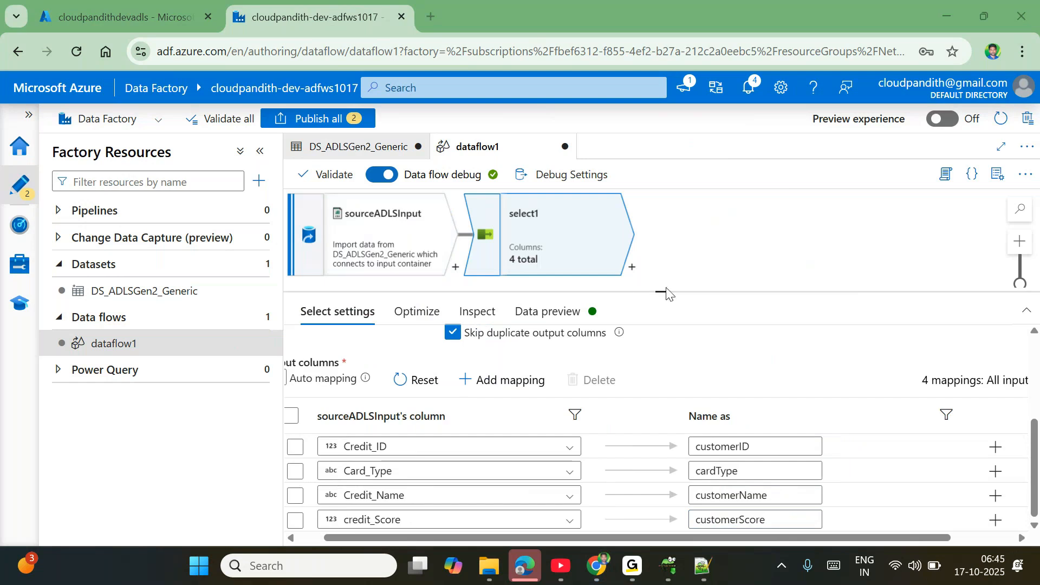
drag(663, 291, 663, 215)
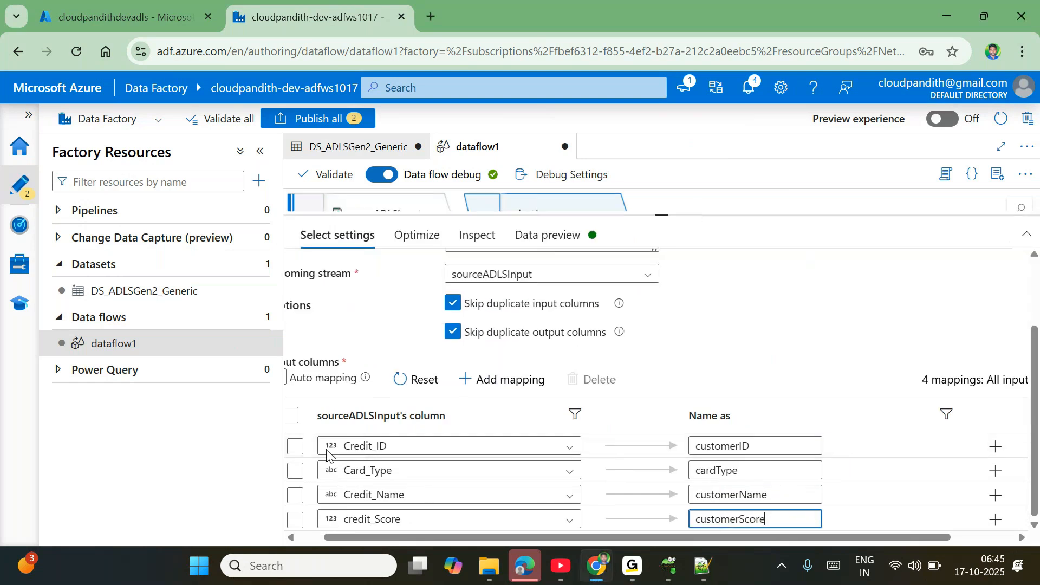
click(291, 416)
click(291, 416)
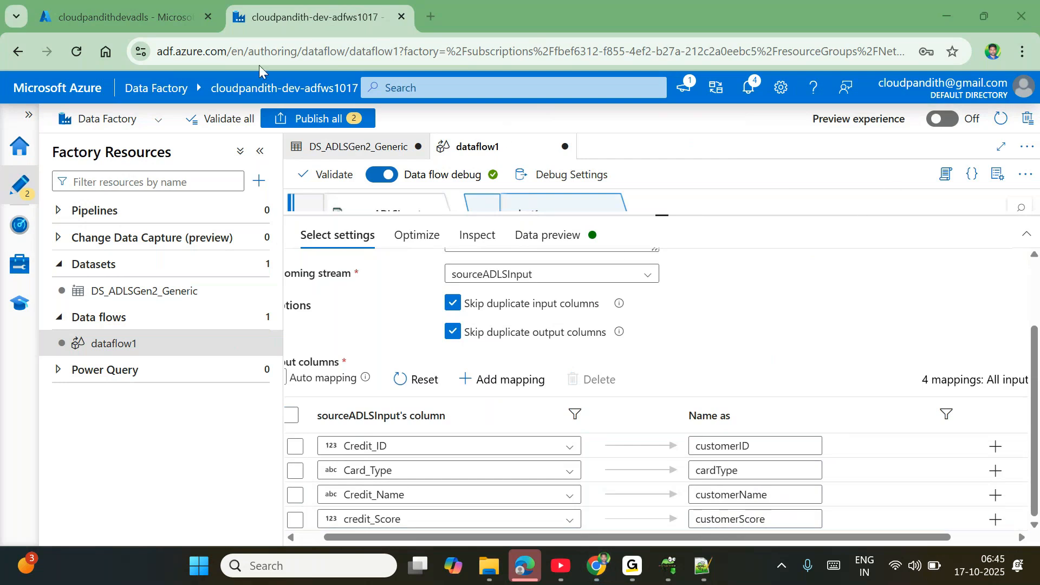
click(1028, 52)
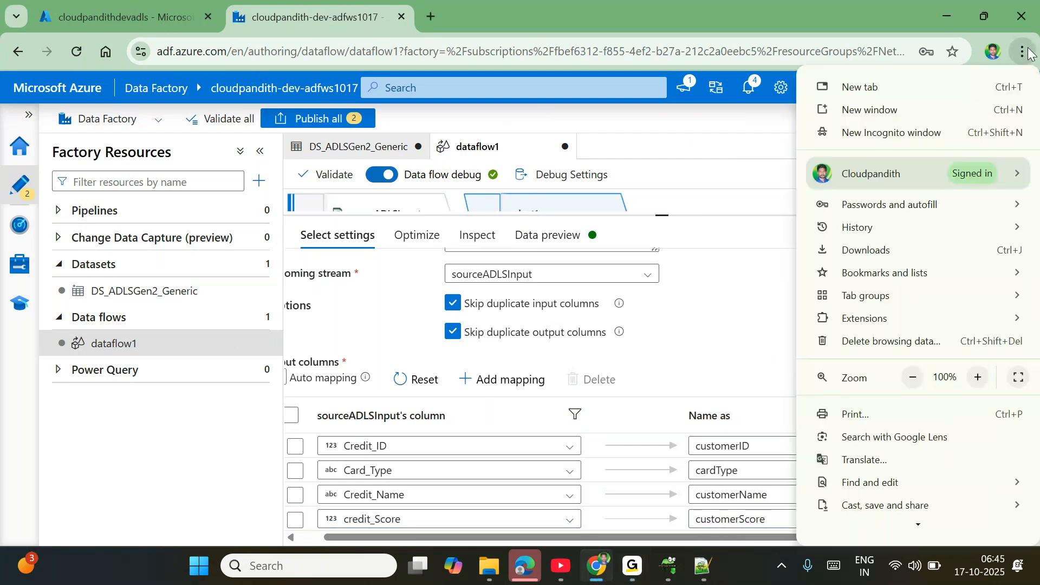
click(915, 379)
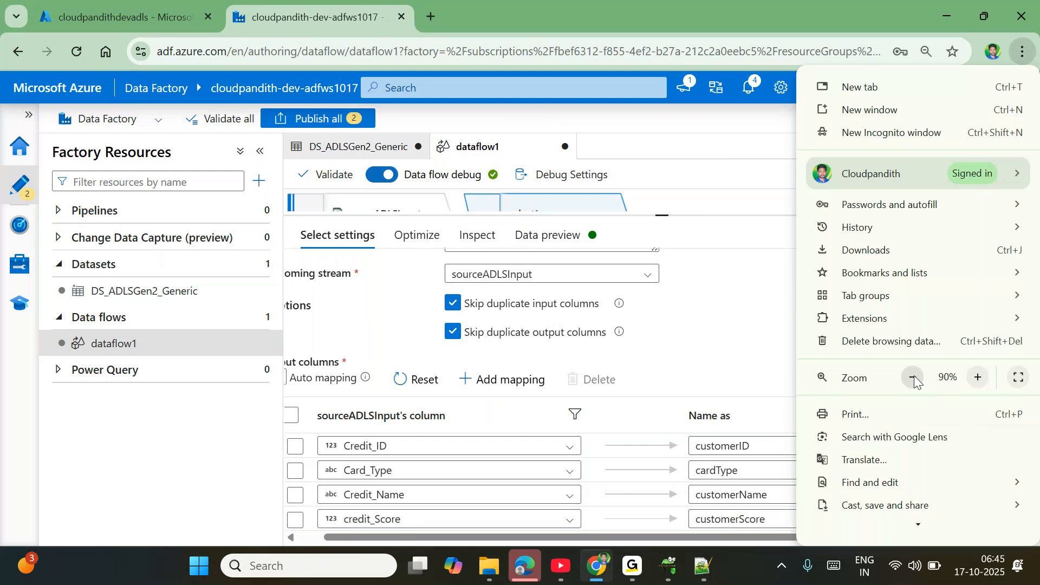
click(916, 380)
click(916, 379)
click(261, 481)
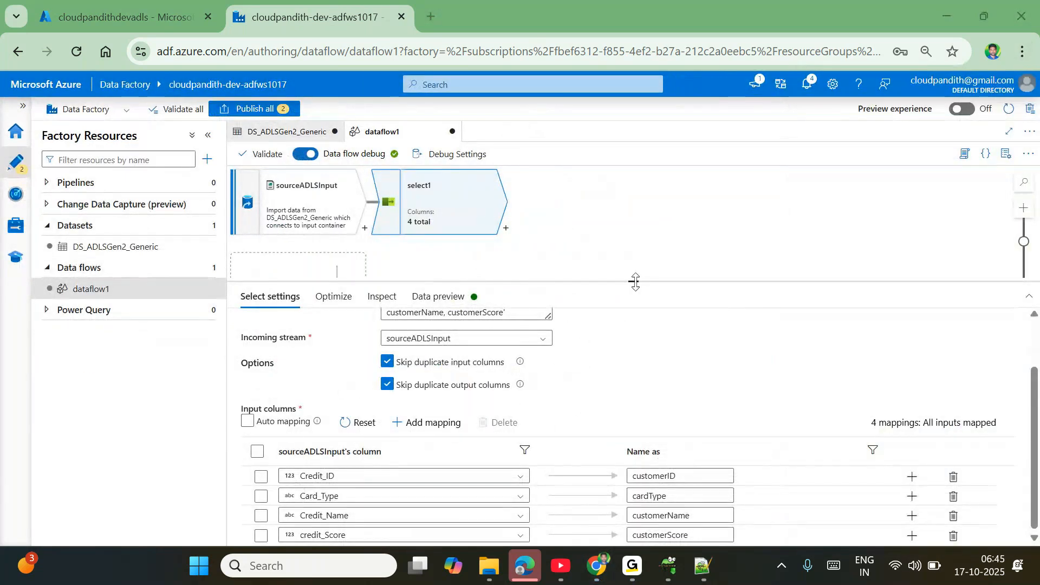
drag(635, 282, 635, 169)
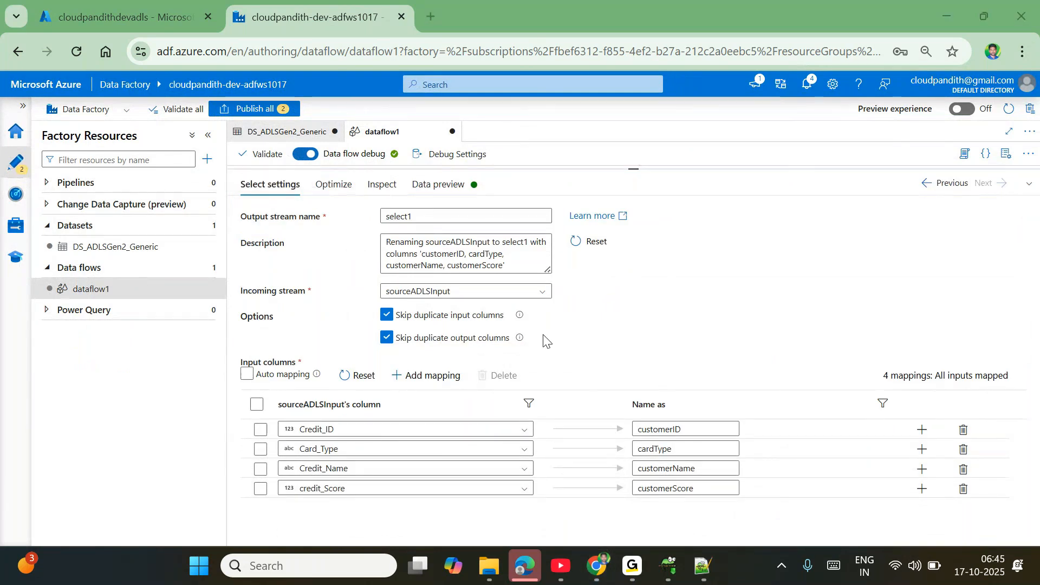
click(1029, 183)
drag(633, 281, 618, 116)
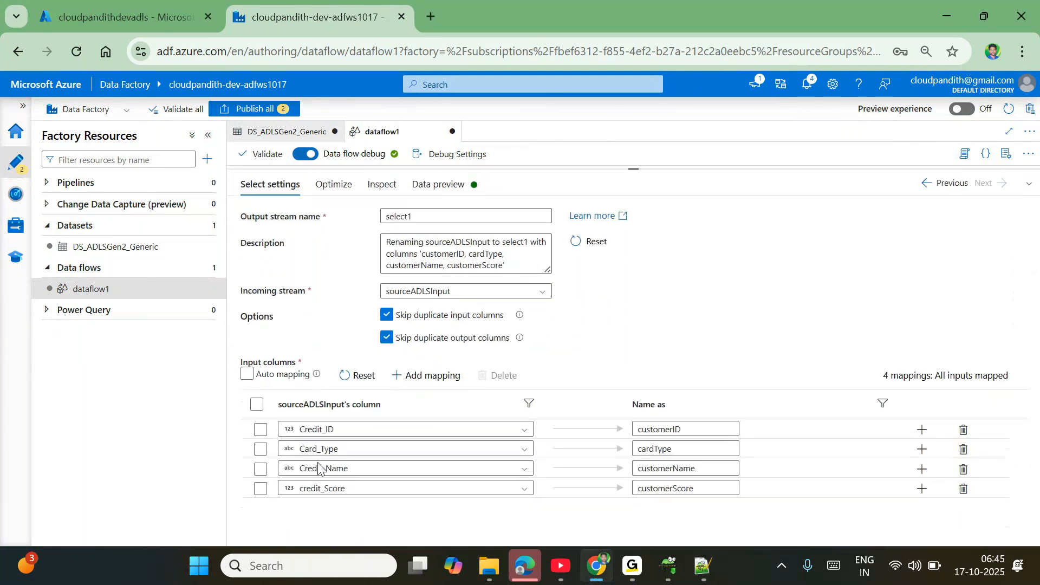
- Delete all the Select column mappings and reset them to the source's original columns
click(962, 434)
click(962, 436)
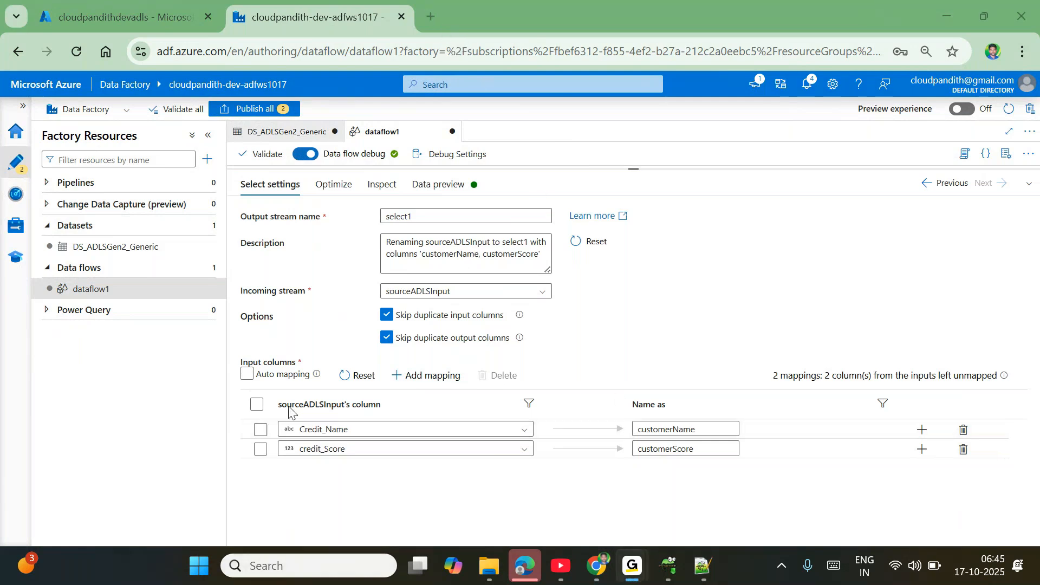
click(256, 404)
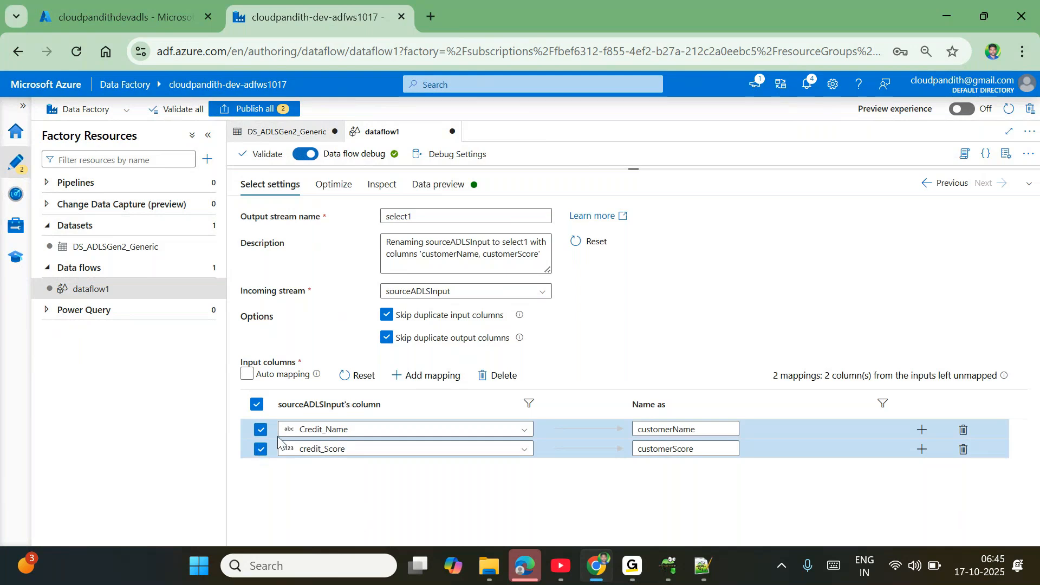
click(498, 382)
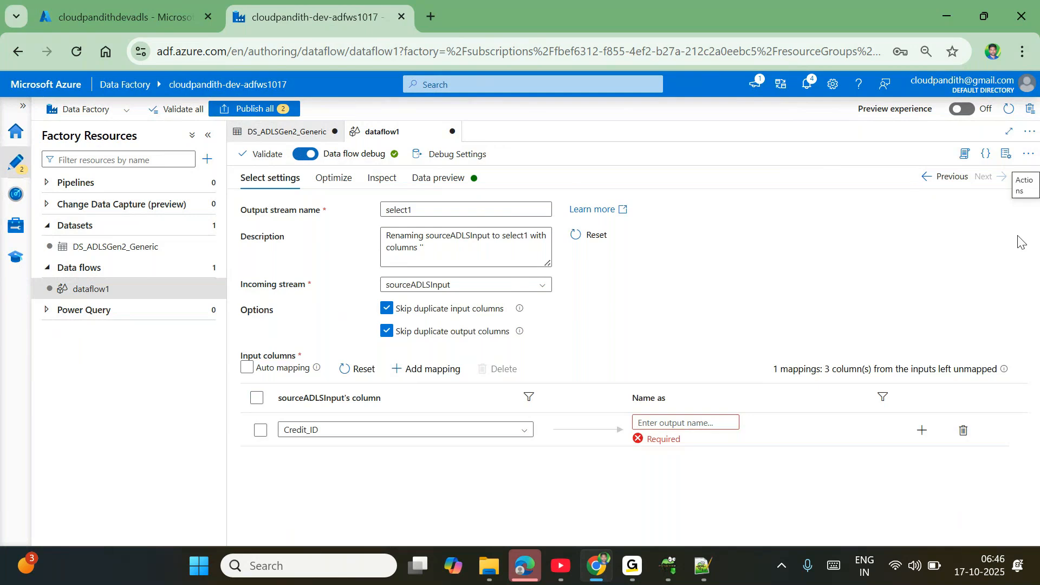
click(358, 372)
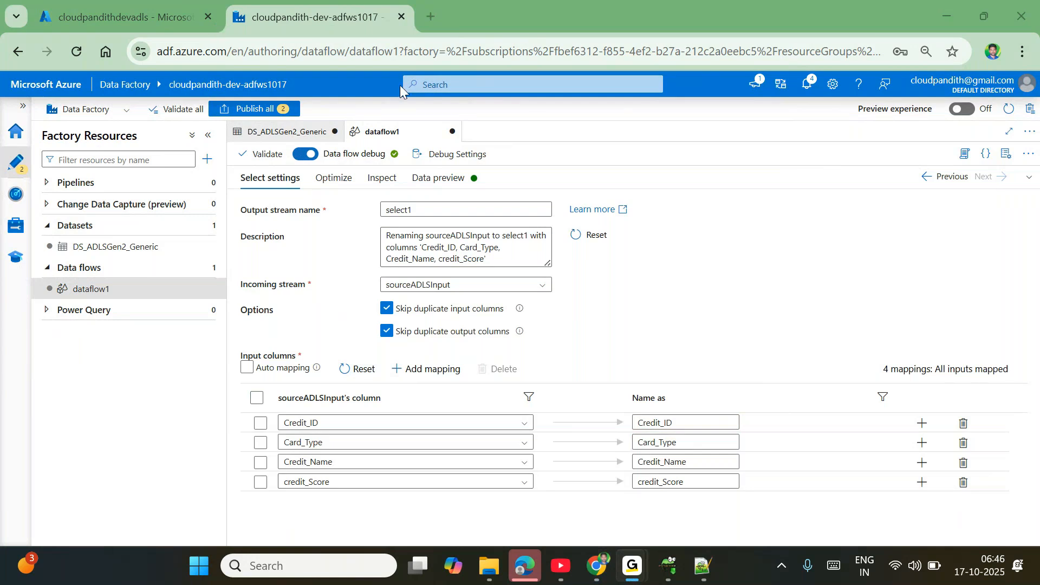
- Rename the reset Credit_ID output column to customerID, starting with a lowercase letter
click(662, 418)
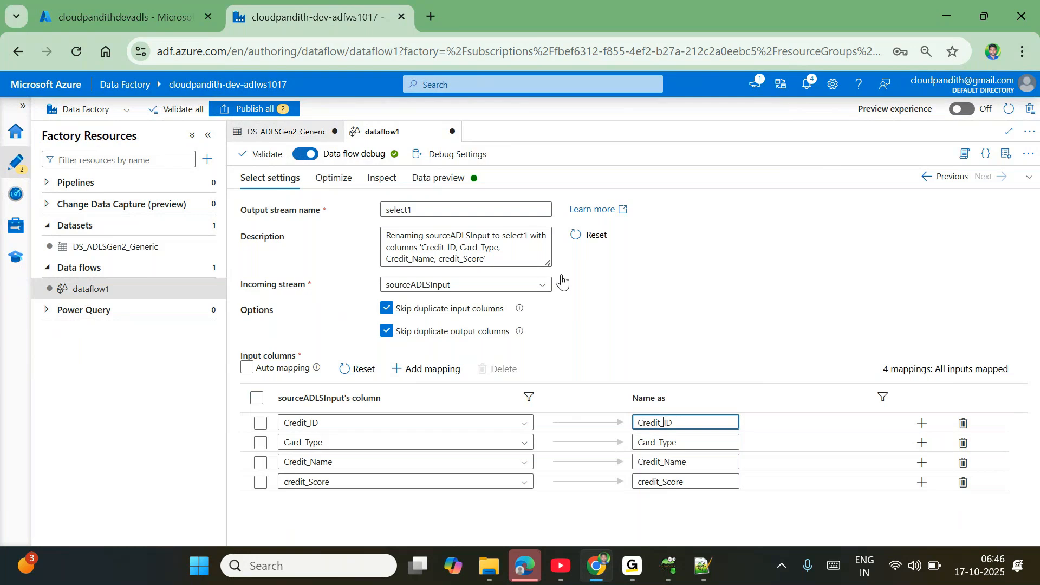
key(BackSpace)
key(BackSpace)
key(BackSpace)
key(BackSpace)
key(BackSpace)
key(BackSpace)
key(BackSpace)
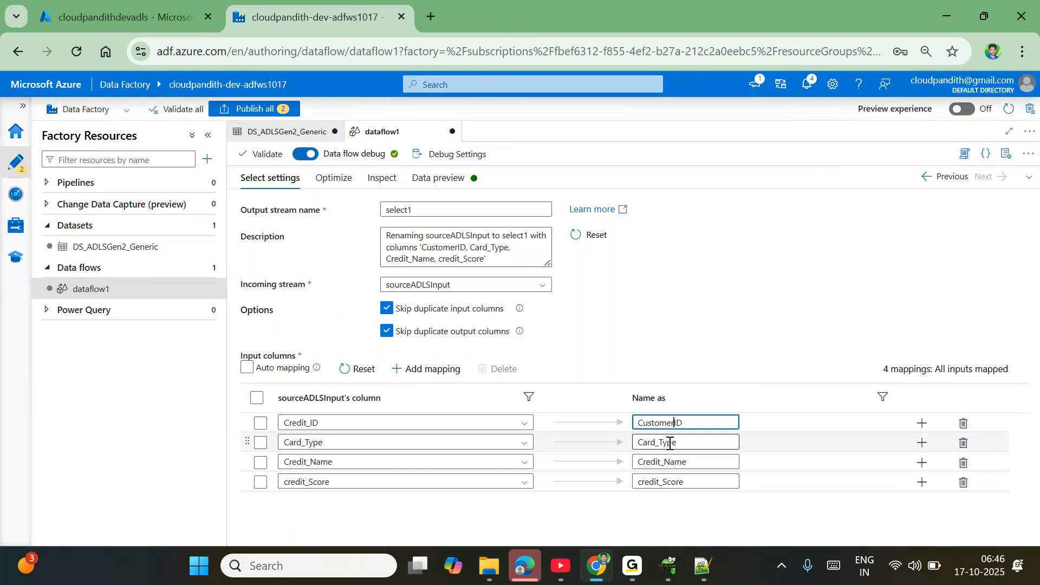
click(659, 442)
click(643, 420)
key(BackSpace)
text(c)
- Rename the reset Card_Type output column to cardType
click(659, 443)
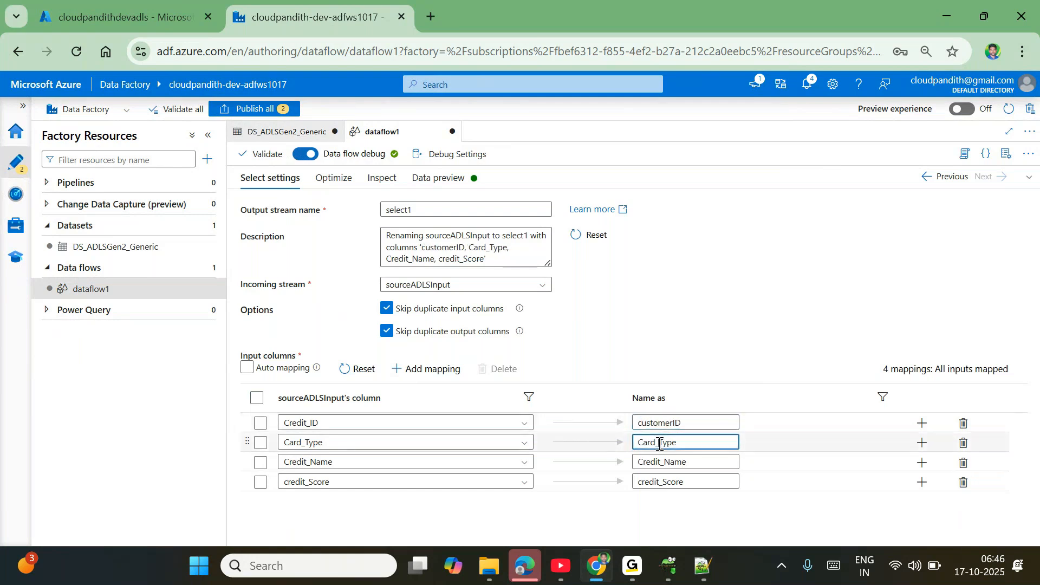
double_click(660, 443)
text(cardType)
- Name the Credit_Name output column customerName and the credit_Score output column creditScore
click(667, 462)
key(shift+Home)
key(BackSpace)
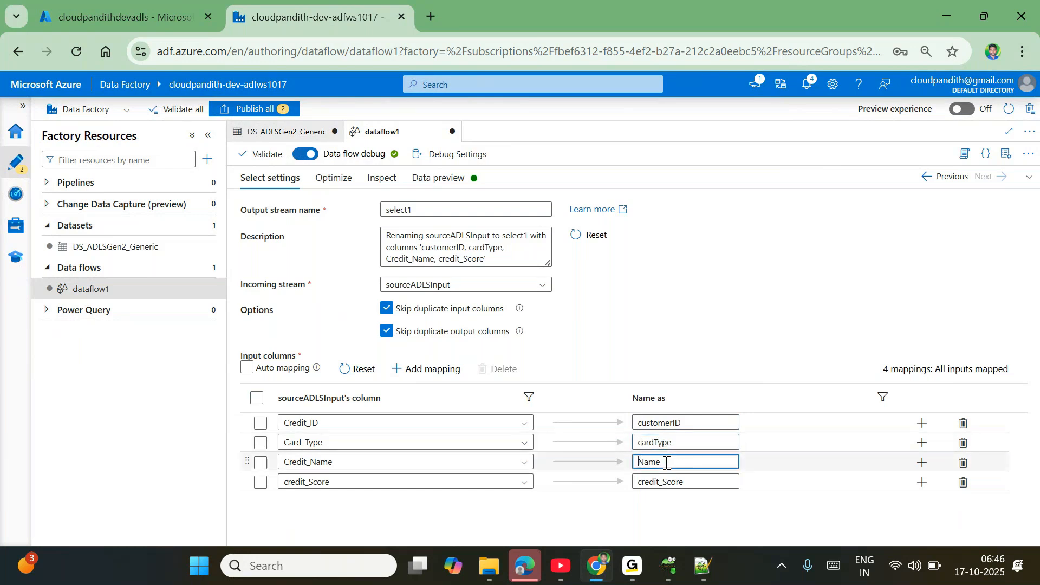
text(customer)
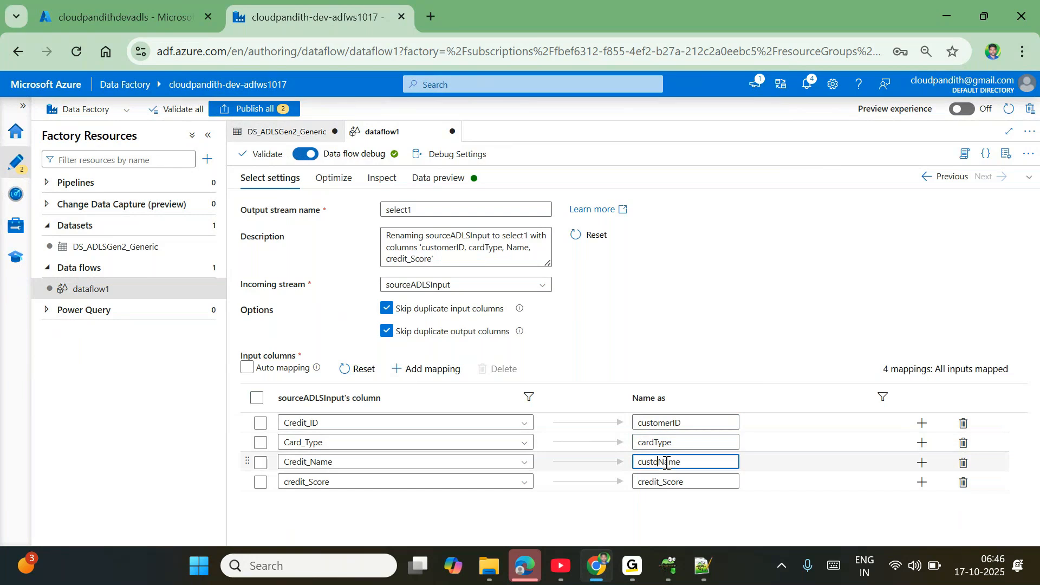
click(665, 482)
key(BackSpace)
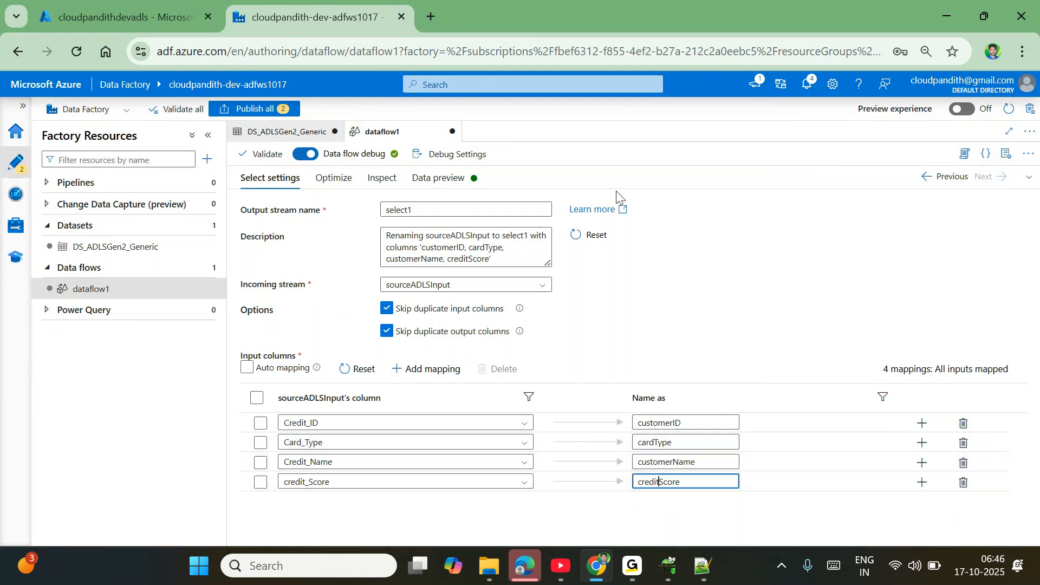
- Restore the page zoom and enlarge the data flow canvas to view the select1 transformation above its settings
click(1029, 176)
click(1023, 52)
click(984, 381)
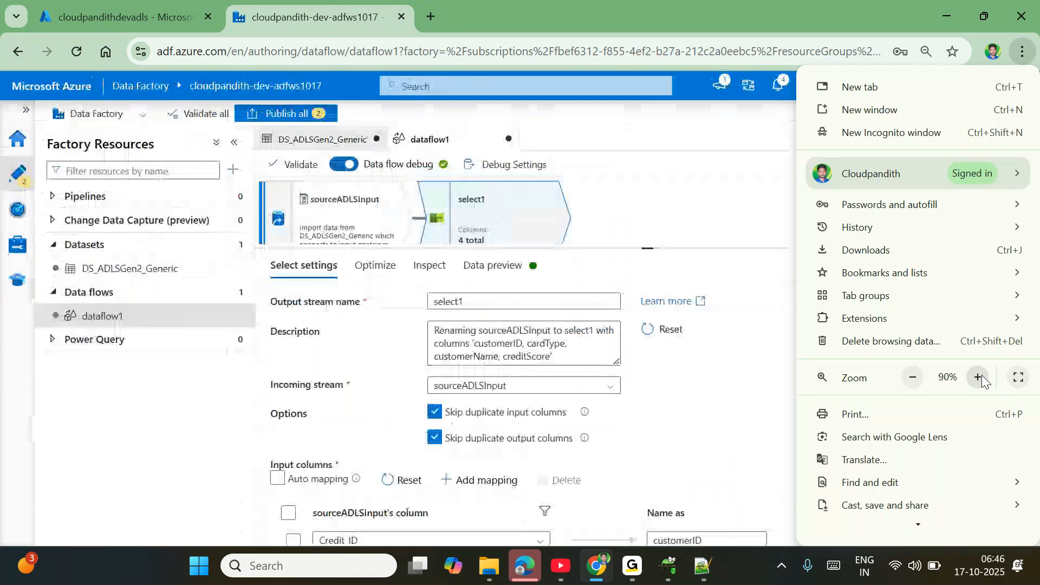
click(984, 380)
click(665, 214)
drag(665, 214, 664, 334)
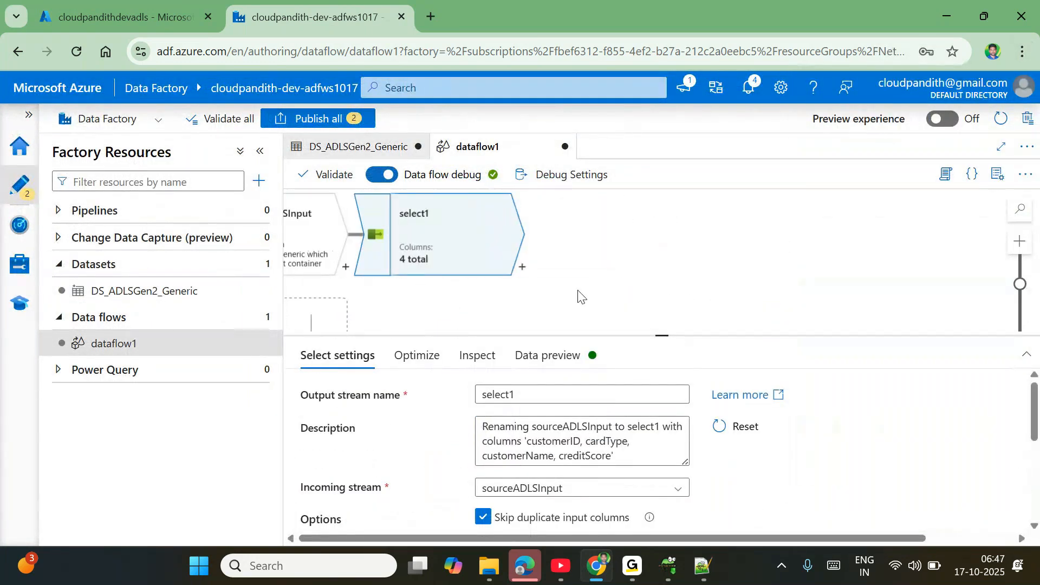
click(137, 184)
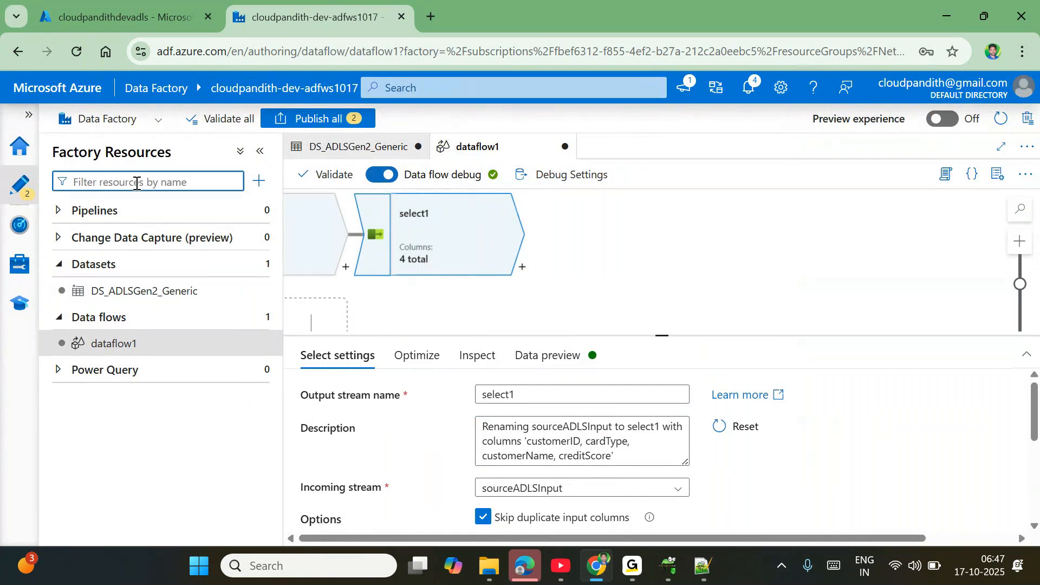
text(deri)
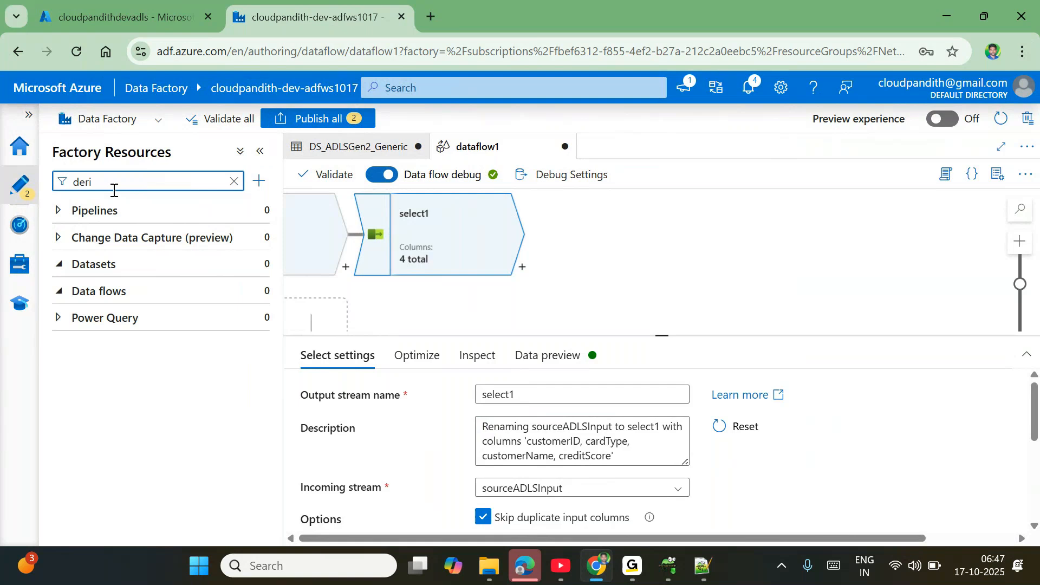
key(BackSpace)
key(BackSpace)
key(BackSpace)
key(BackSpace)
- Add a Derived Column transformation after select1 in dataflow1
click(523, 267)
text(de)
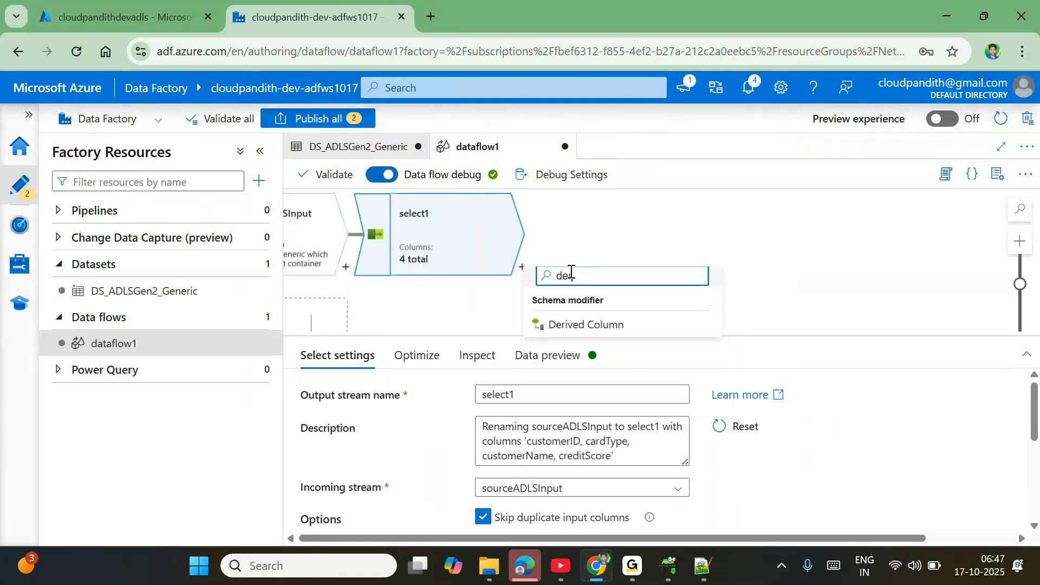
text(r)
key(BackSpace)
key(BackSpace)
key(BackSpace)
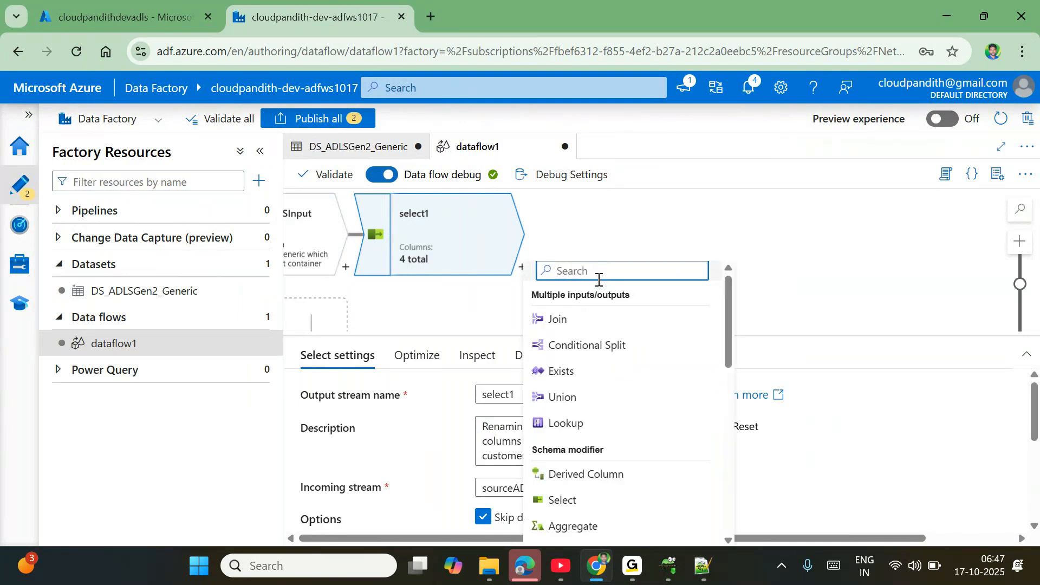
scroll(617, 367, down, 1)
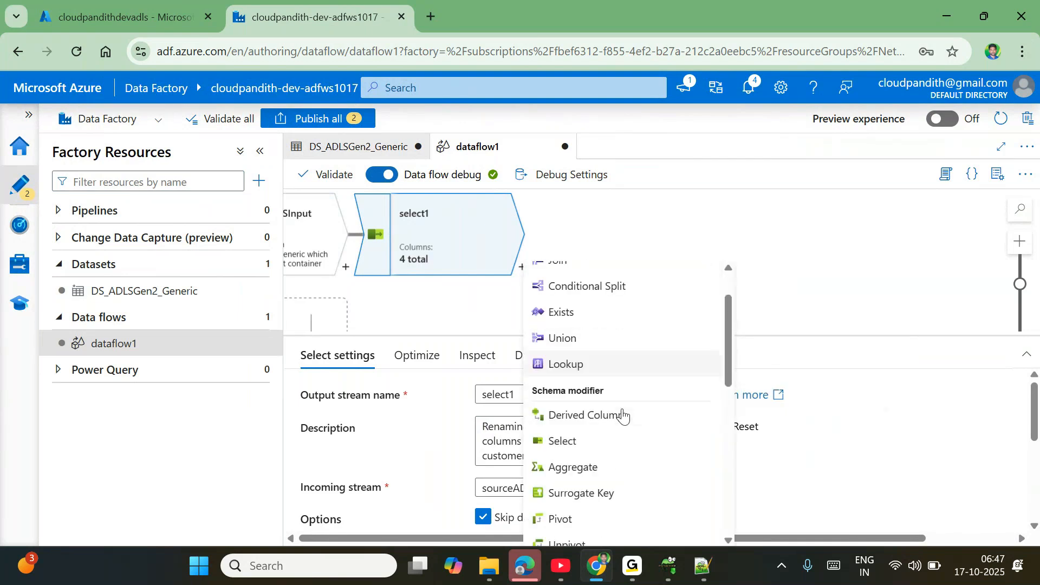
click(581, 410)
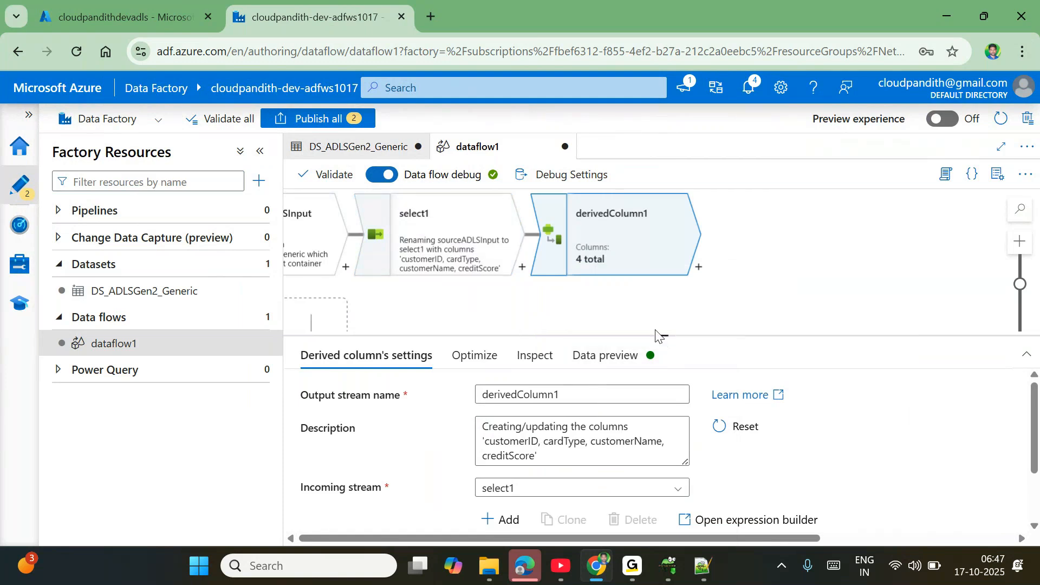
- Enter loadDT as the new column name in the settings of derivedColumn1
drag(663, 335, 648, 278)
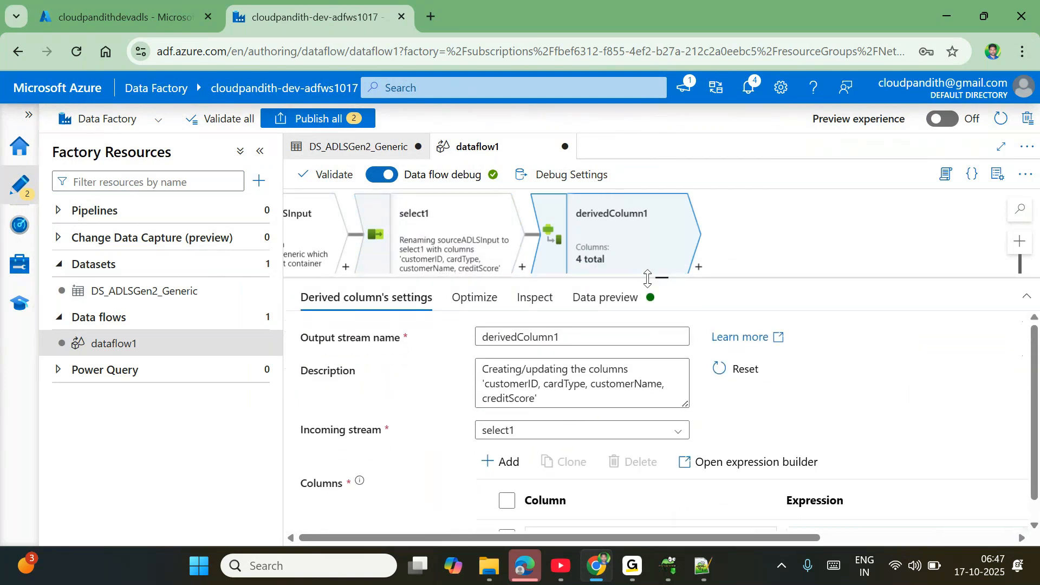
right_click(648, 279)
click(465, 478)
scroll(466, 480, down, 1)
scroll(465, 480, right, 1)
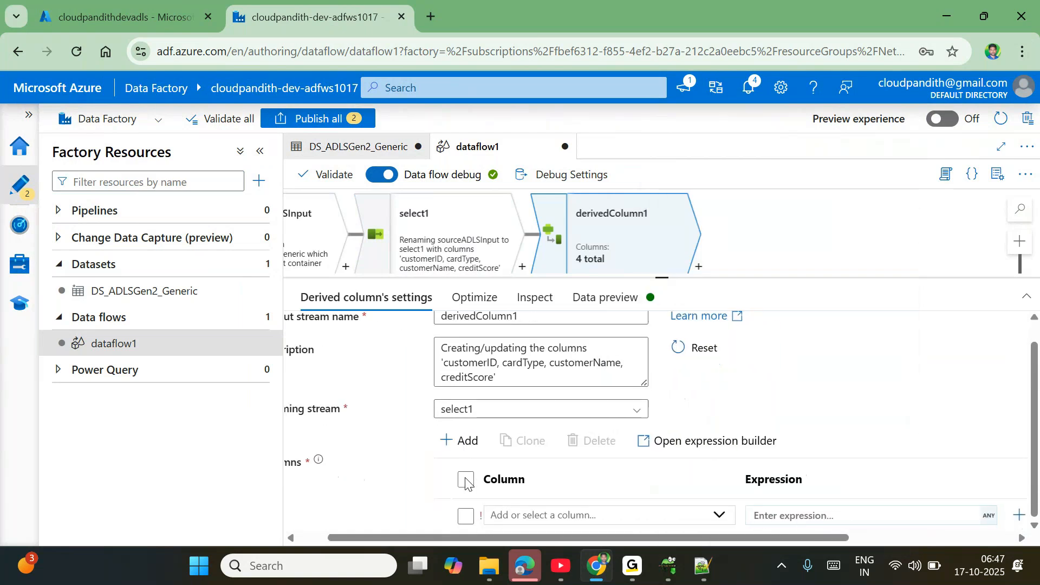
click(555, 515)
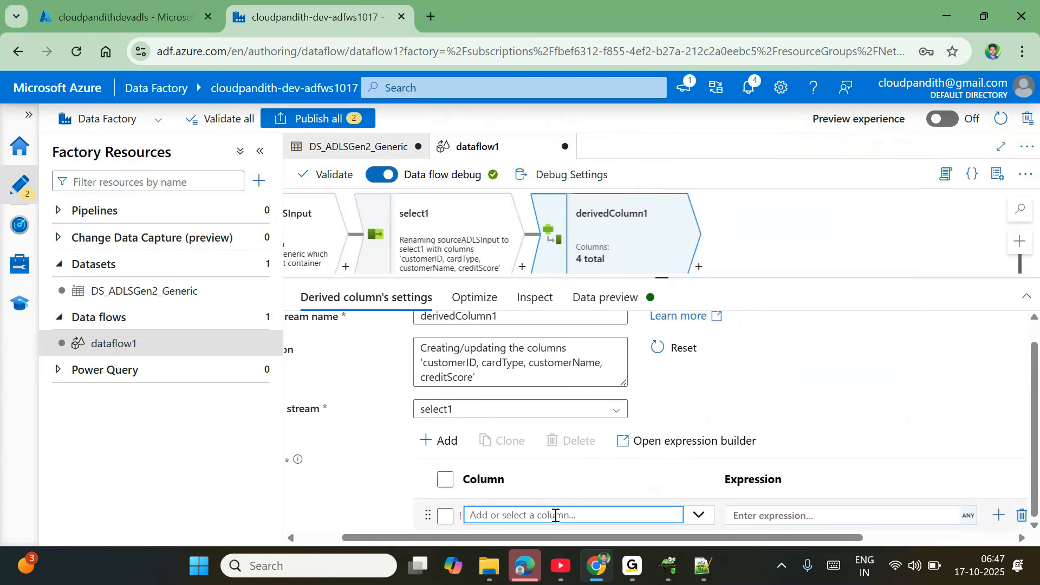
text(loadDT)
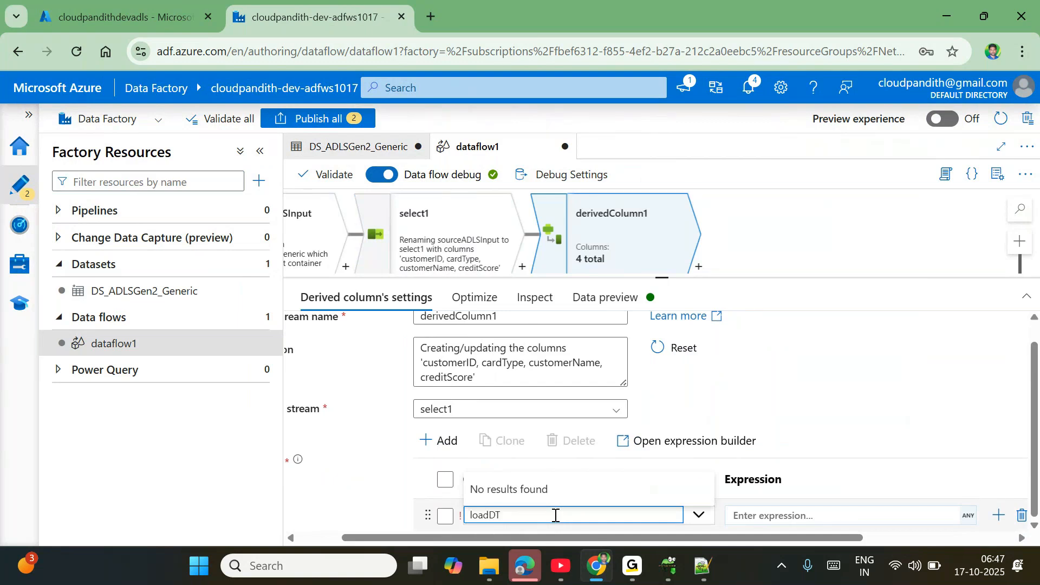
click(849, 407)
- Define the loadDT column with the expression currentTimestamp() in the expression builder and save it
click(761, 511)
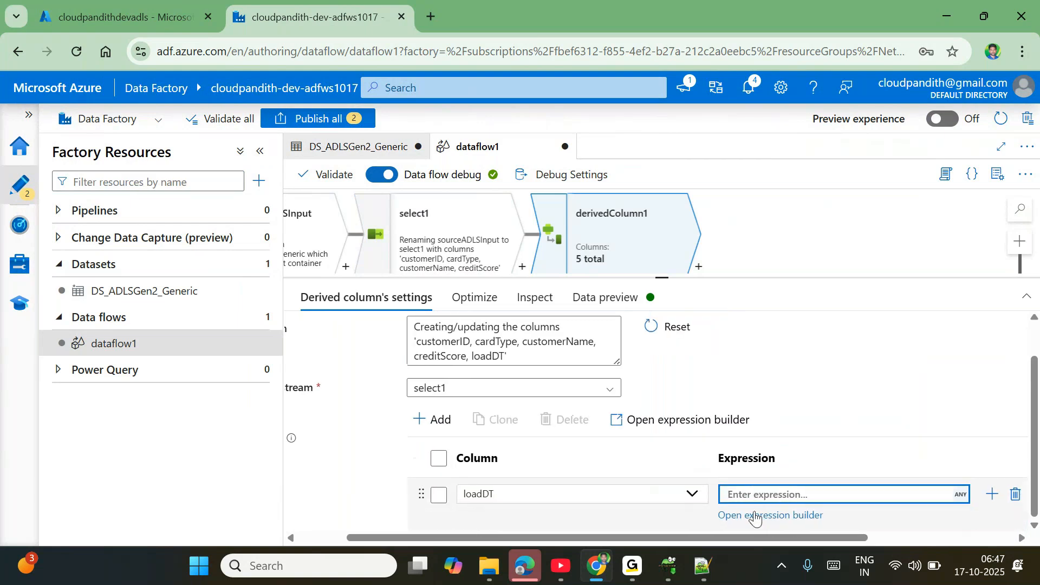
click(753, 514)
click(761, 520)
click(762, 516)
click(767, 518)
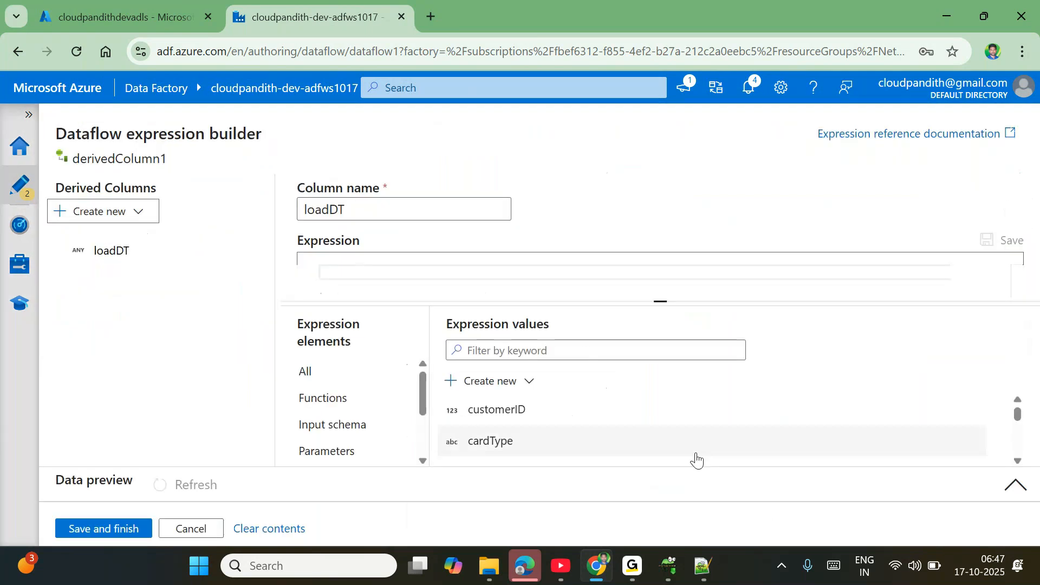
drag(659, 299, 673, 363)
click(489, 300)
text(curr)
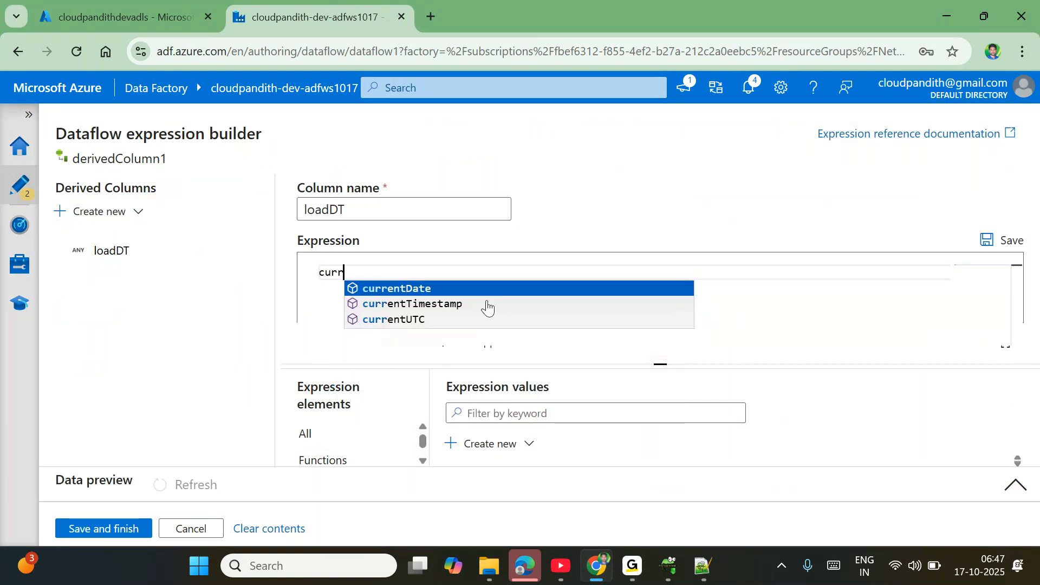
click(488, 305)
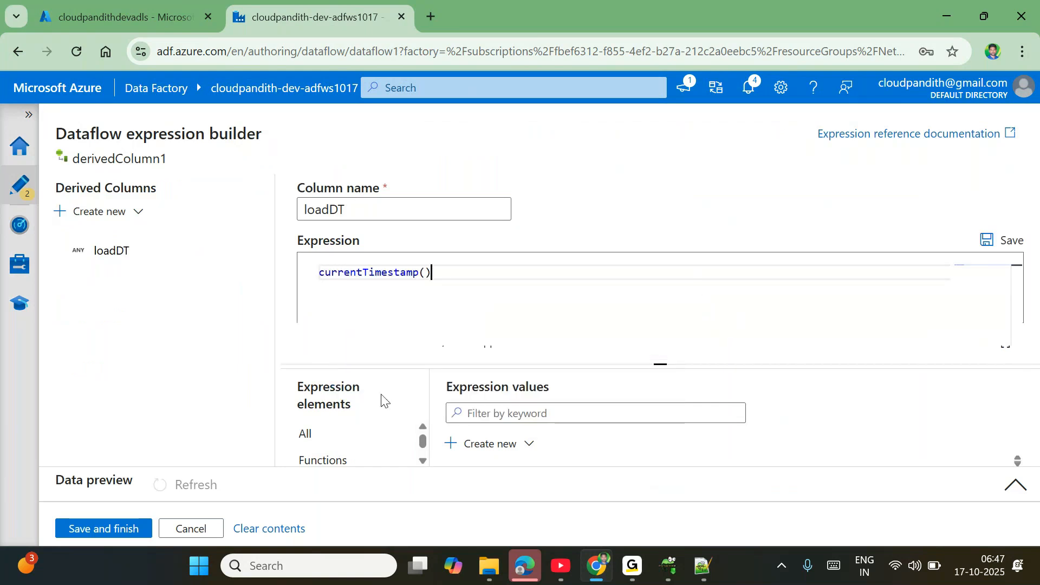
click(127, 529)
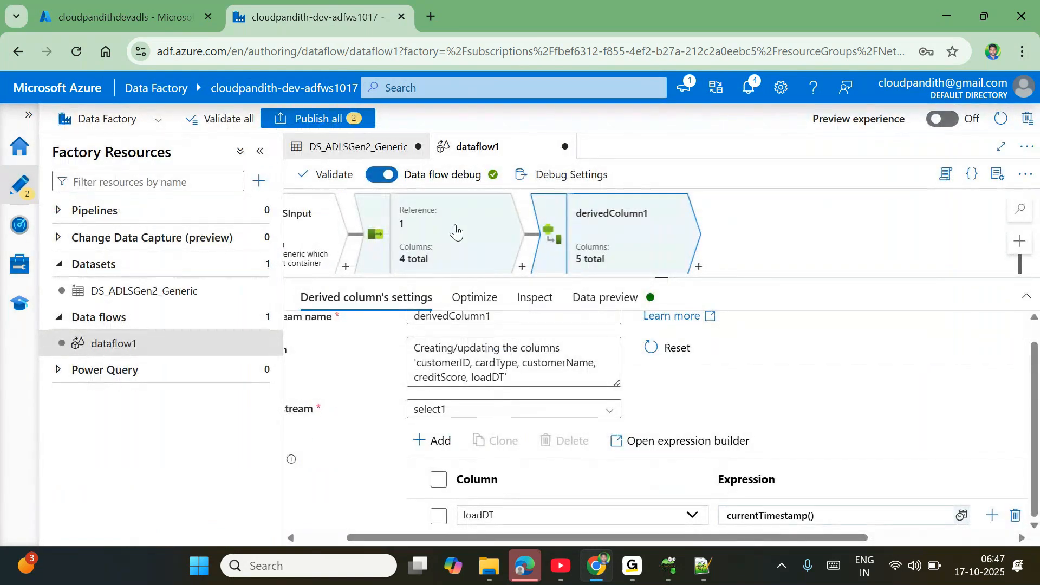
- Review the column mappings and the partition option of the select1 transformation
click(435, 230)
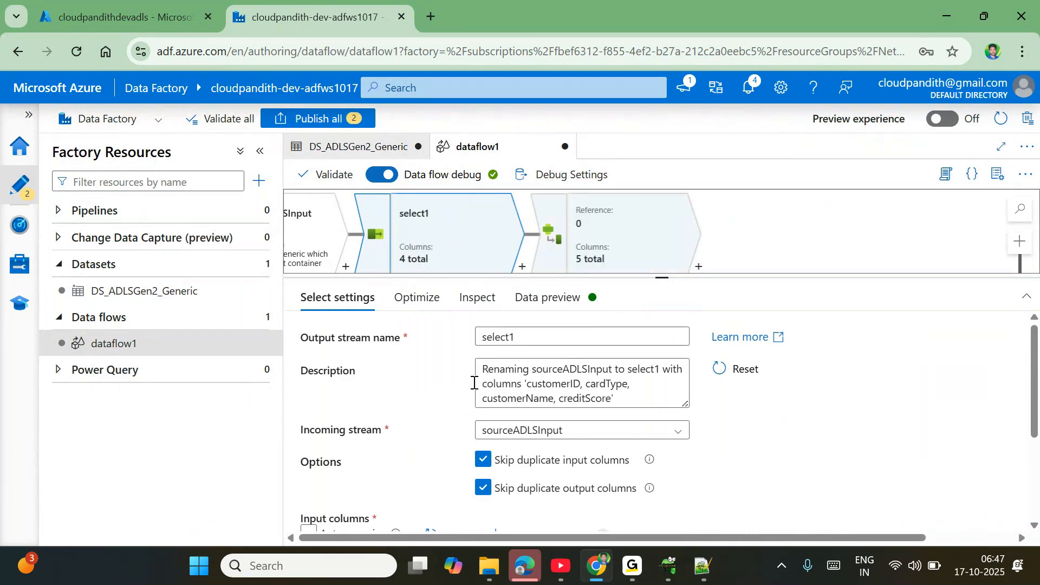
scroll(474, 458, down, 3)
scroll(417, 459, down, 1)
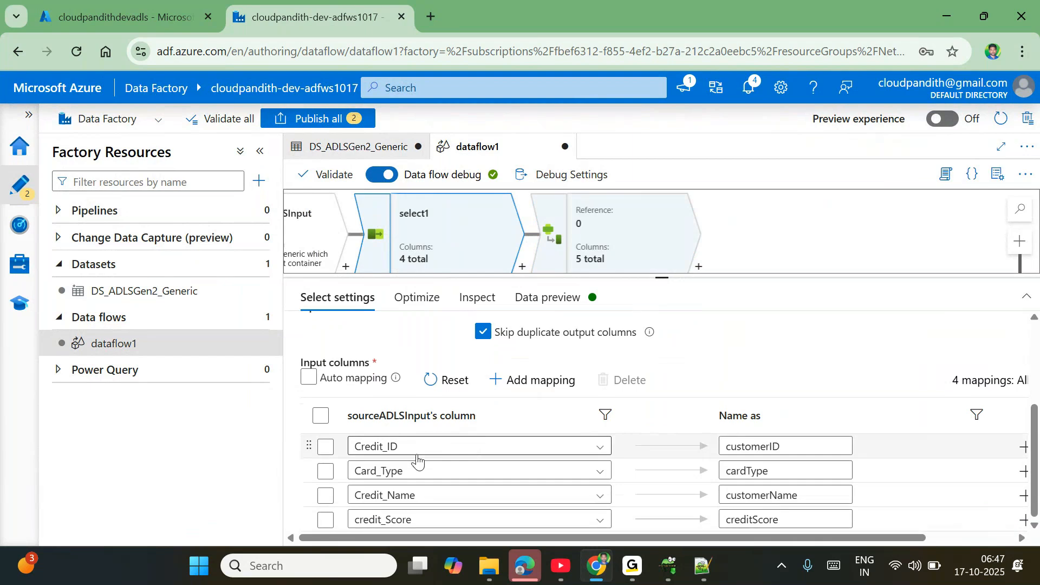
click(425, 299)
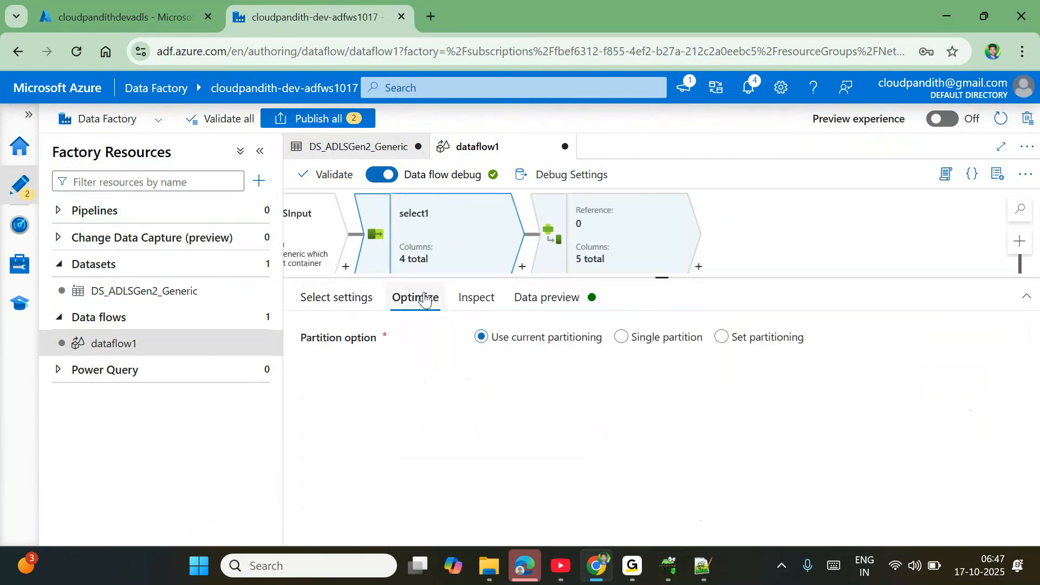
- Inspect the output schema and column counts of select1 and refresh its data preview
click(458, 307)
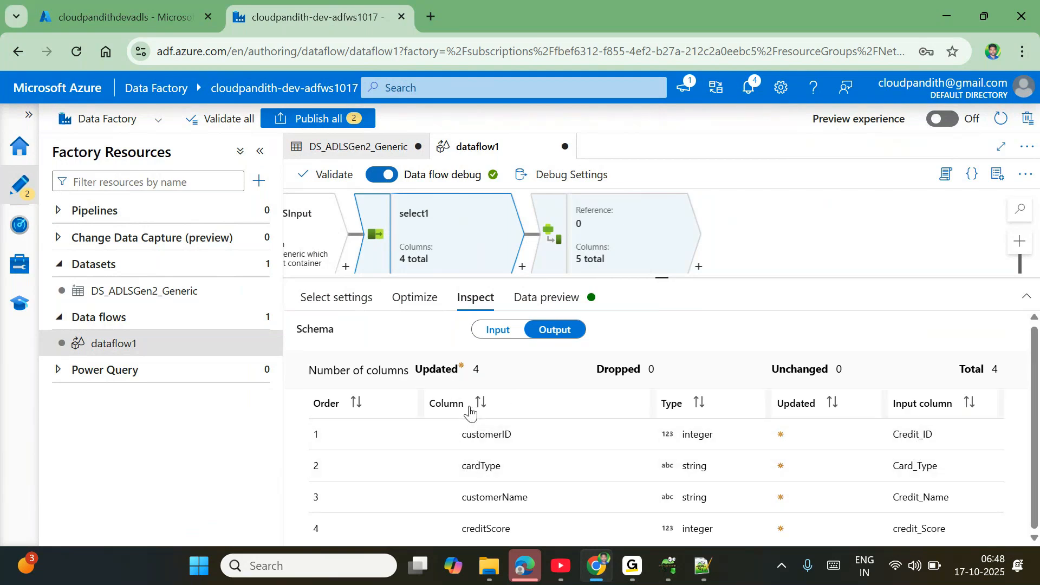
drag(416, 370, 663, 371)
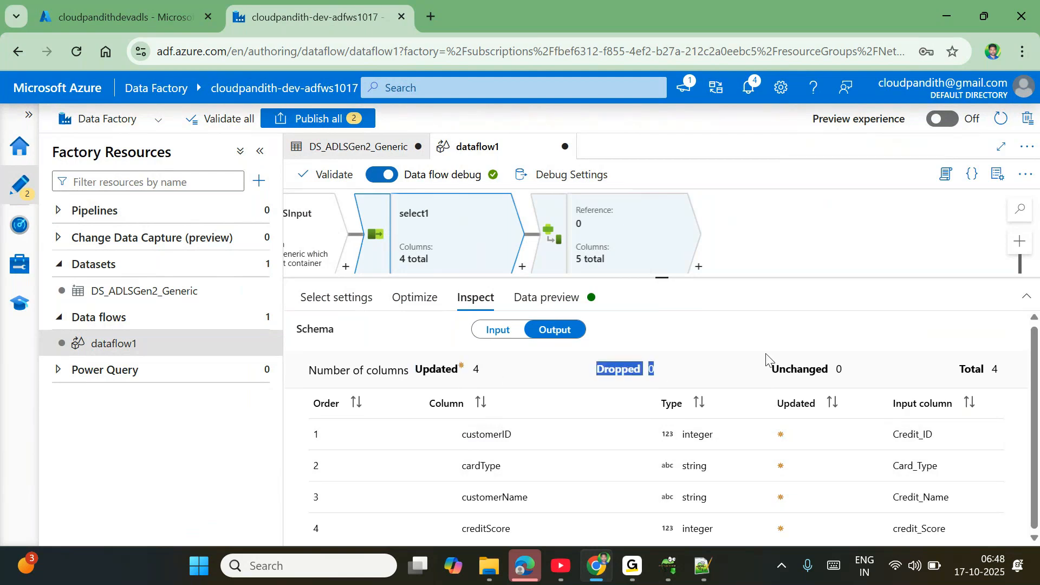
drag(772, 369, 838, 369)
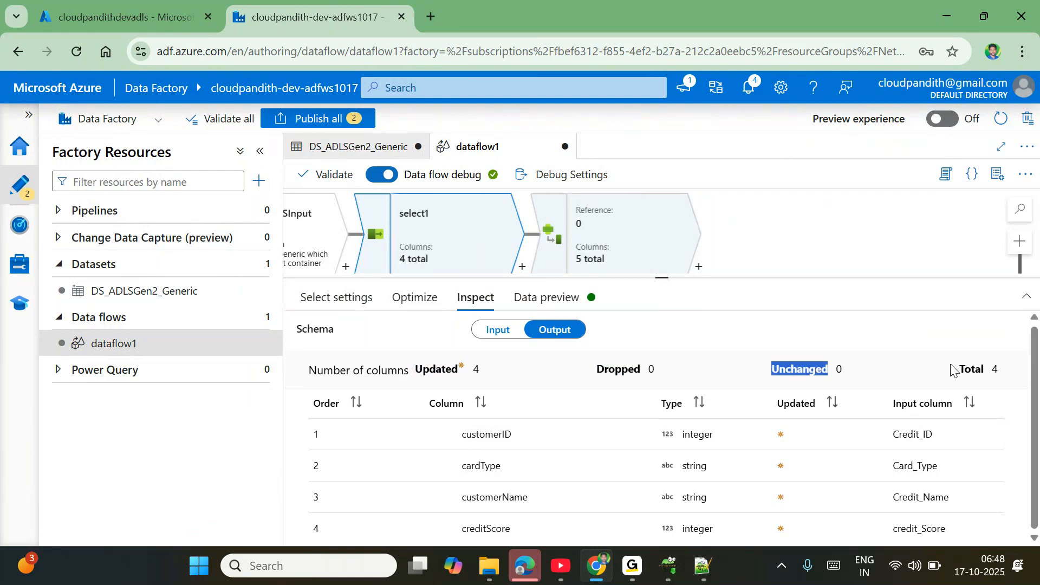
drag(959, 369, 1002, 370)
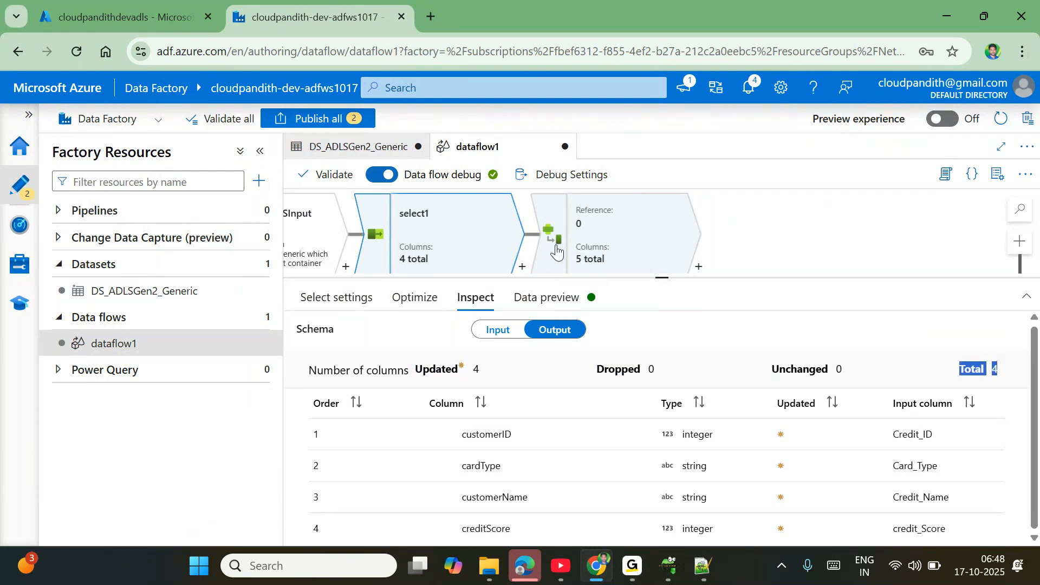
click(546, 298)
click(336, 366)
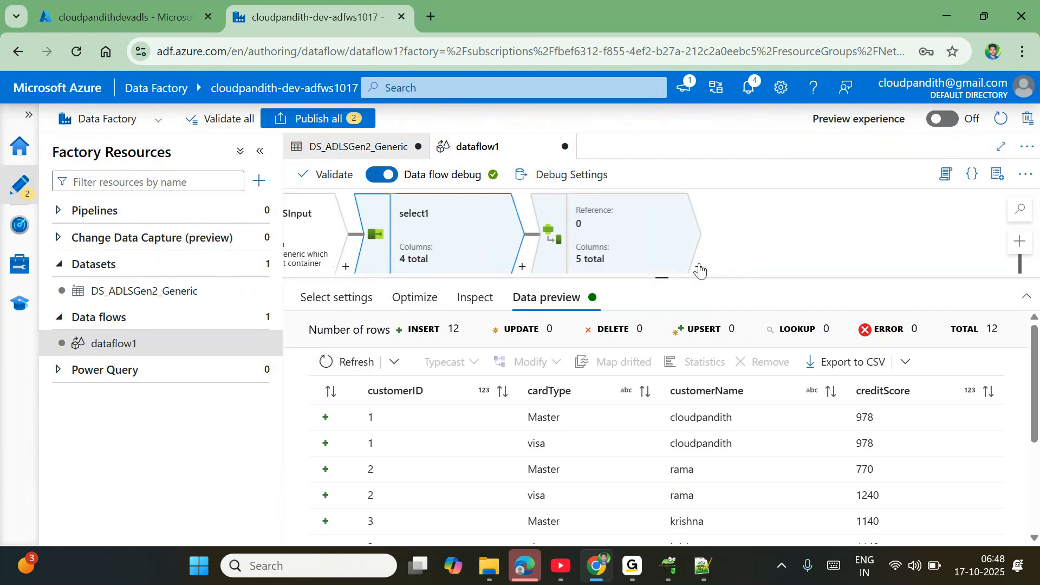
- Review the loadDT column definition and the partition option of derivedColumn1
click(698, 267)
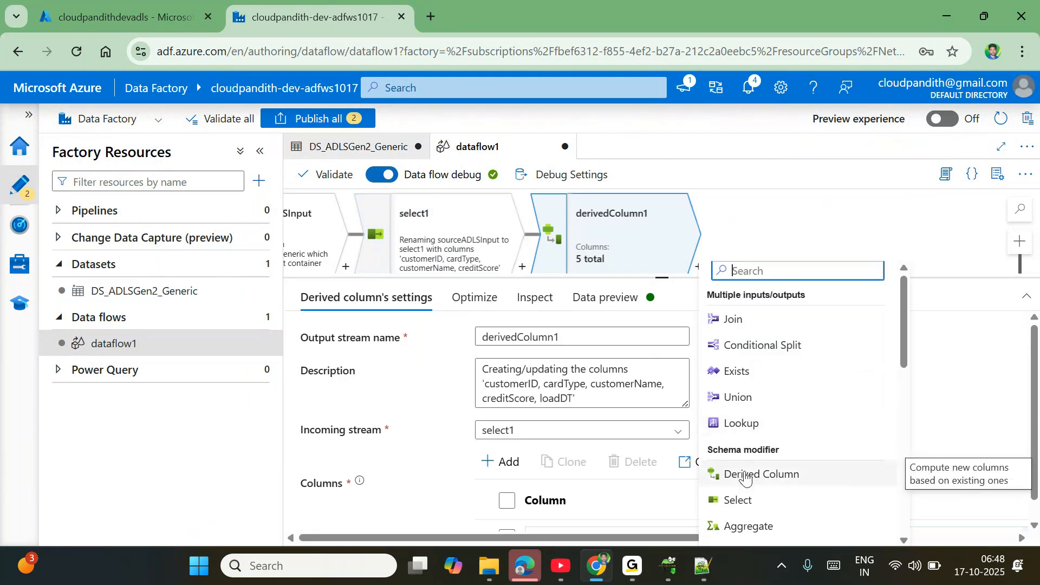
click(408, 369)
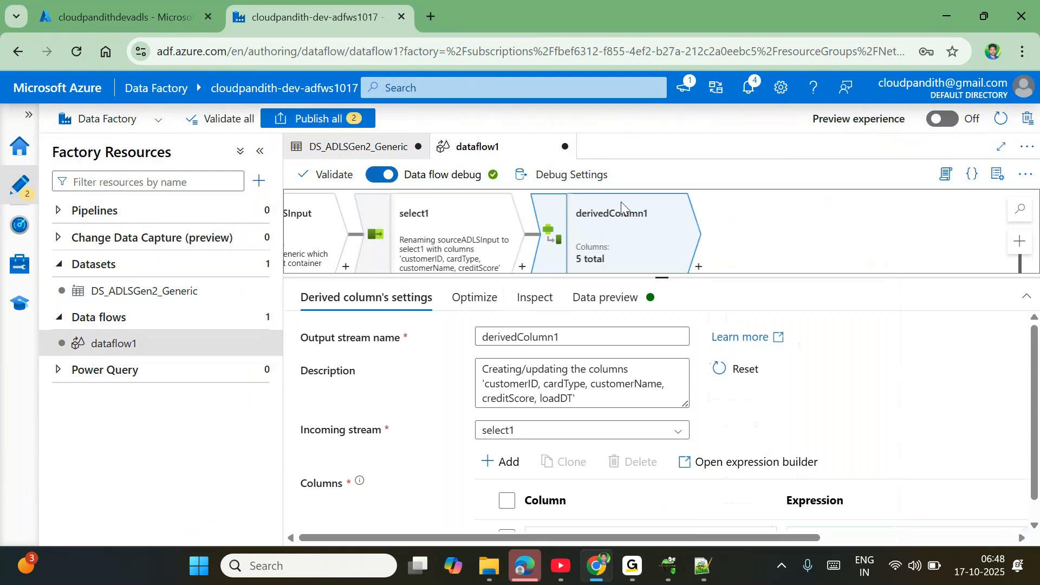
scroll(511, 464, down, 1)
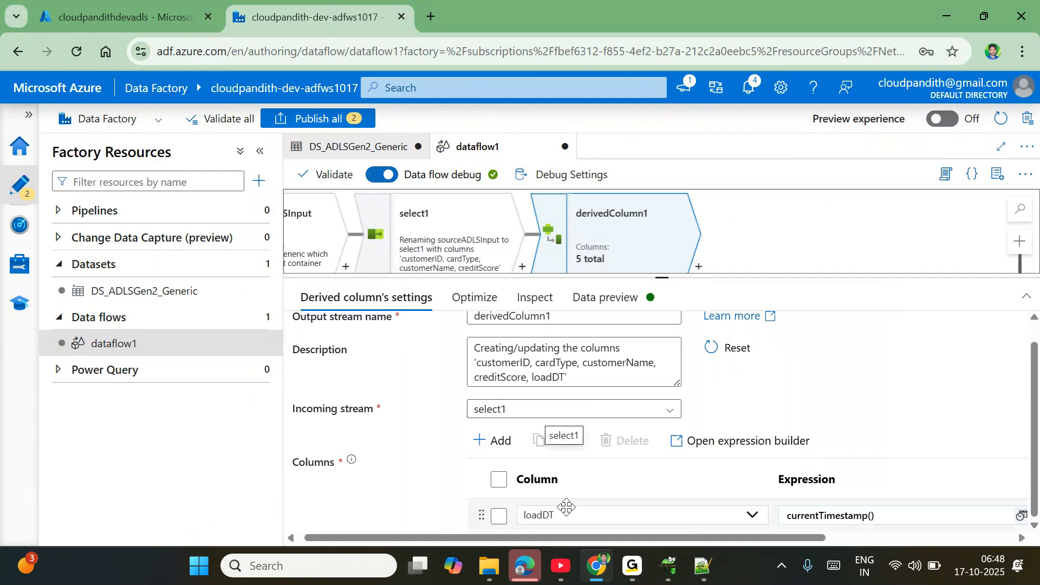
double_click(546, 515)
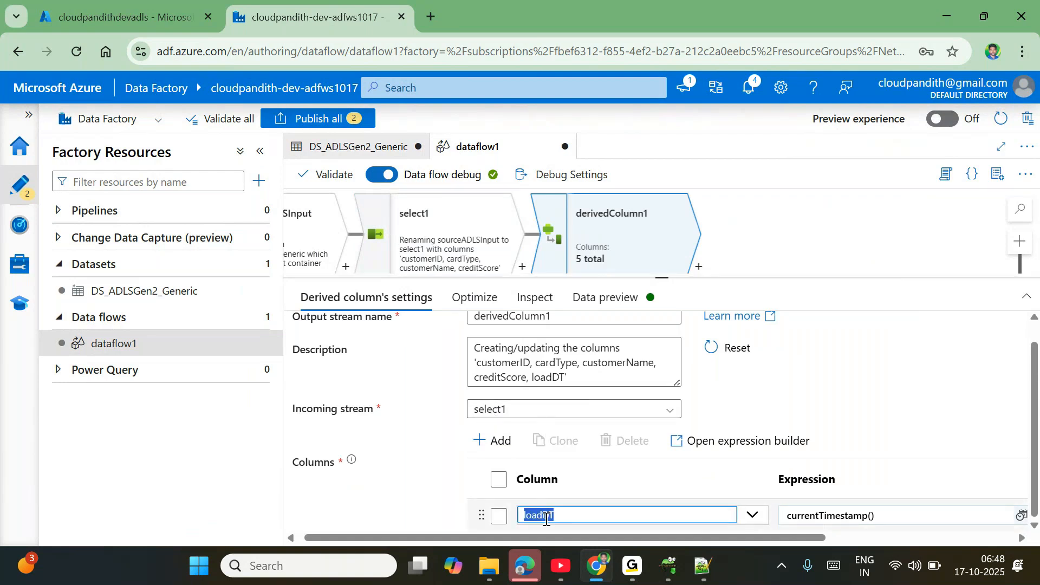
click(470, 299)
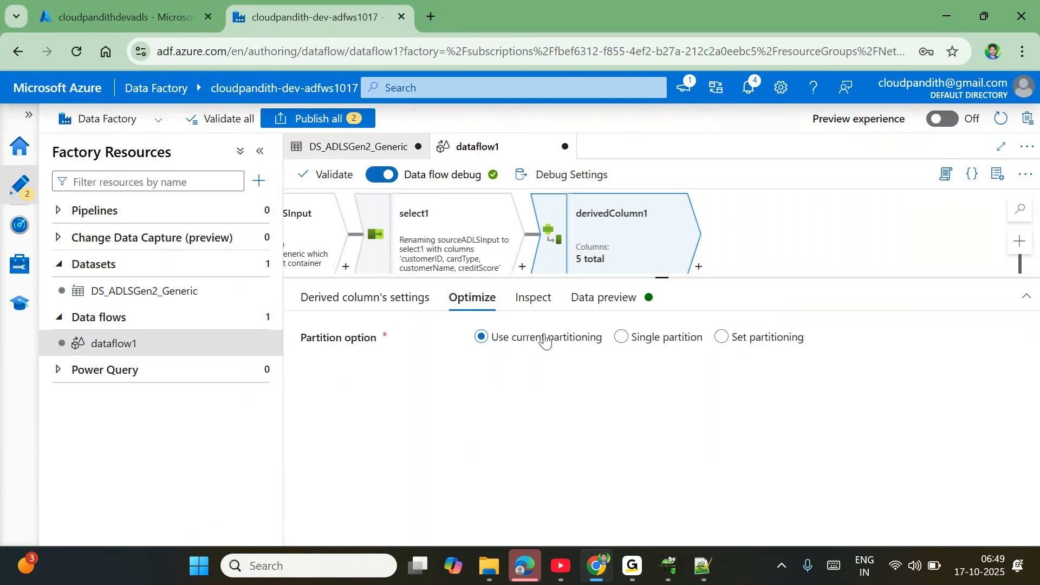
- Inspect the output schema of derivedColumn1, checking the loadDT column and its data type
click(532, 301)
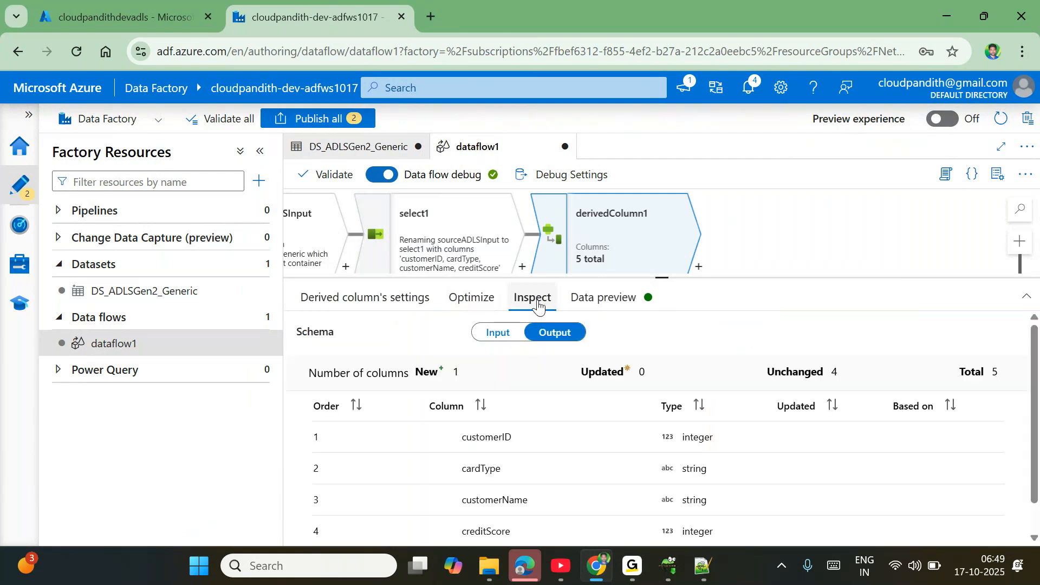
scroll(542, 460, down, 1)
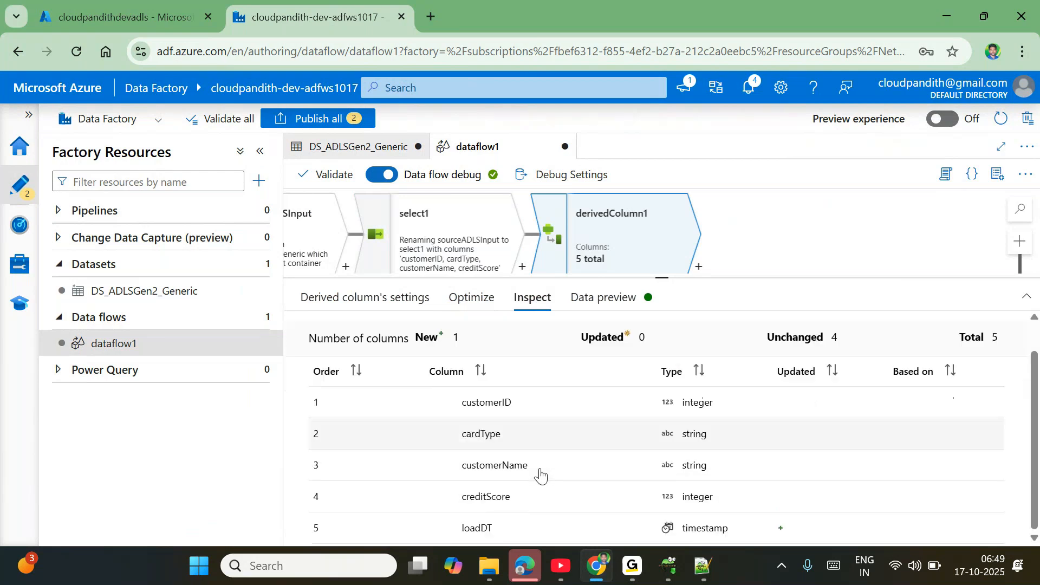
double_click(471, 531)
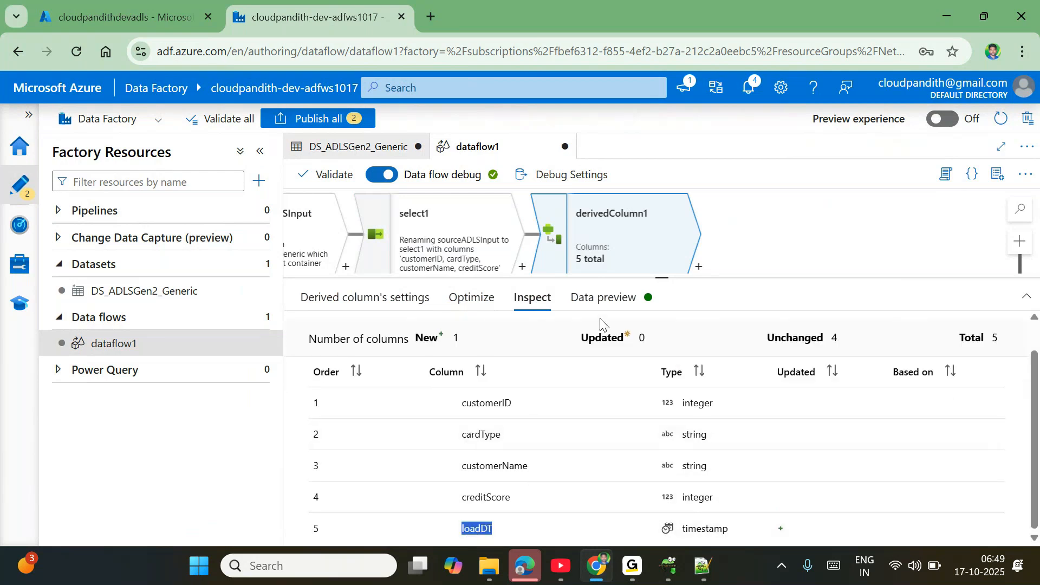
double_click(703, 533)
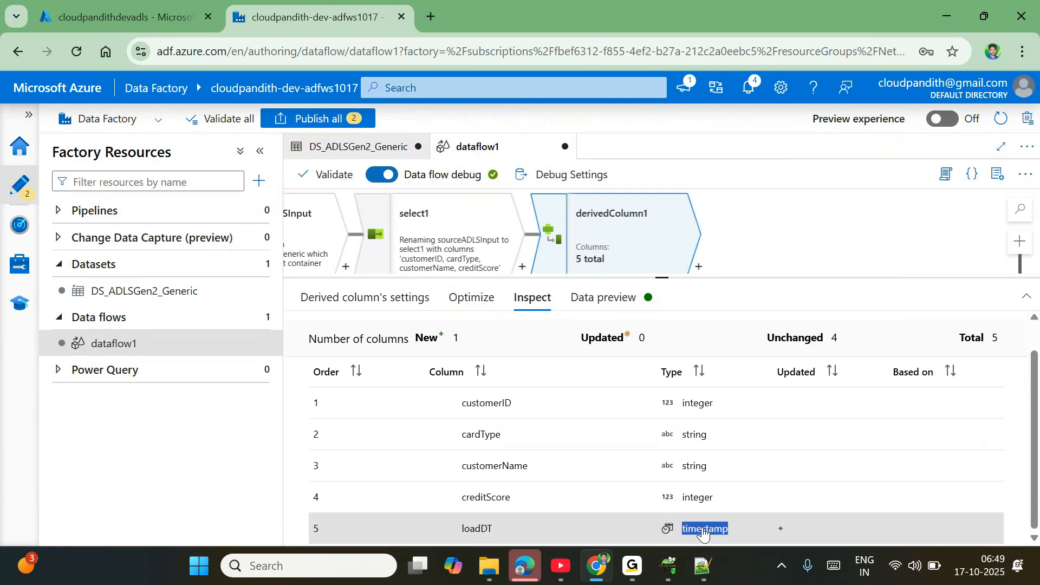
- Refresh the data preview of derivedColumn1 and adjust the preview area's height
click(605, 307)
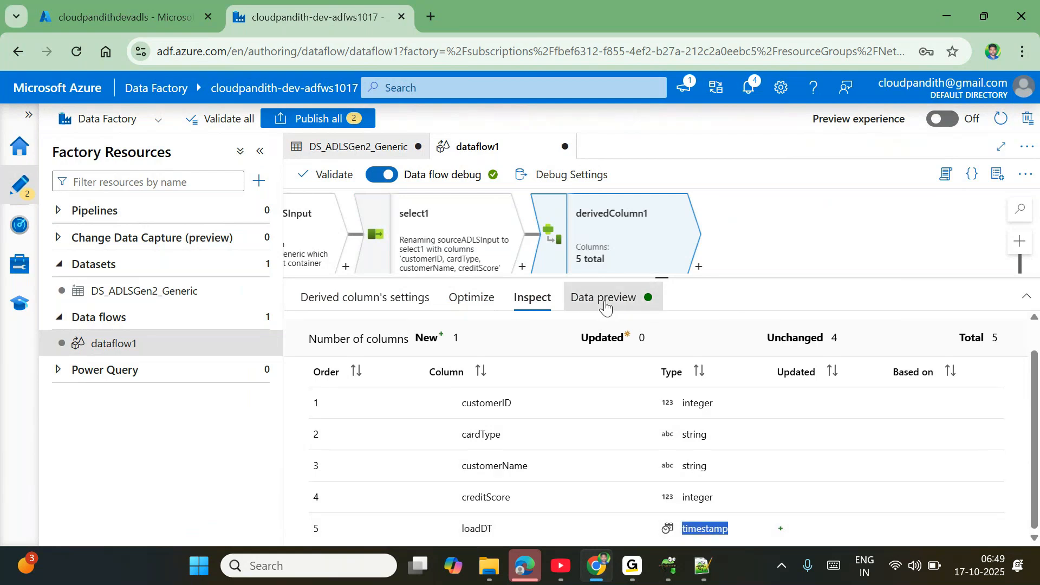
click(356, 363)
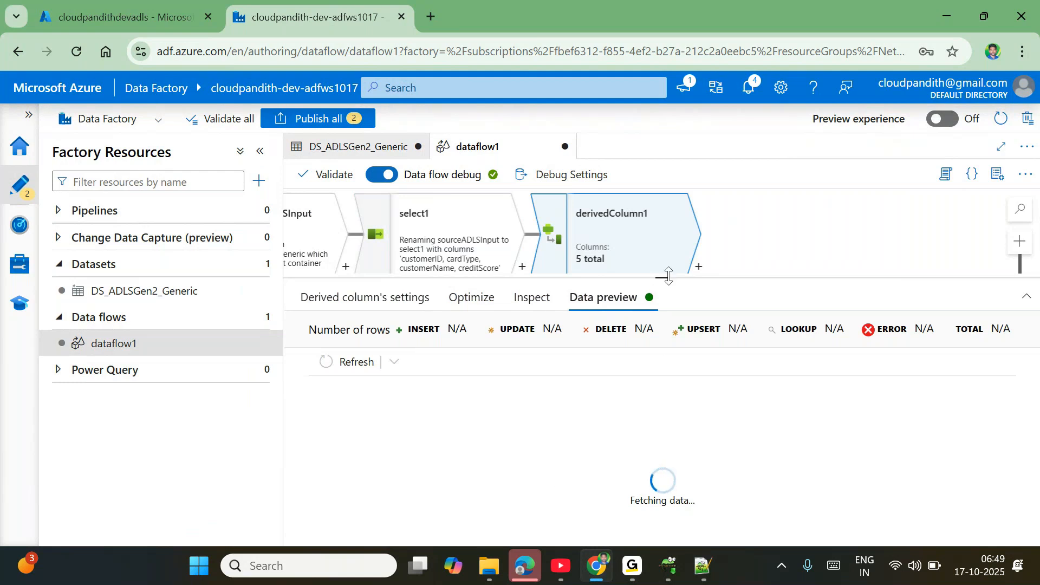
drag(663, 277, 666, 306)
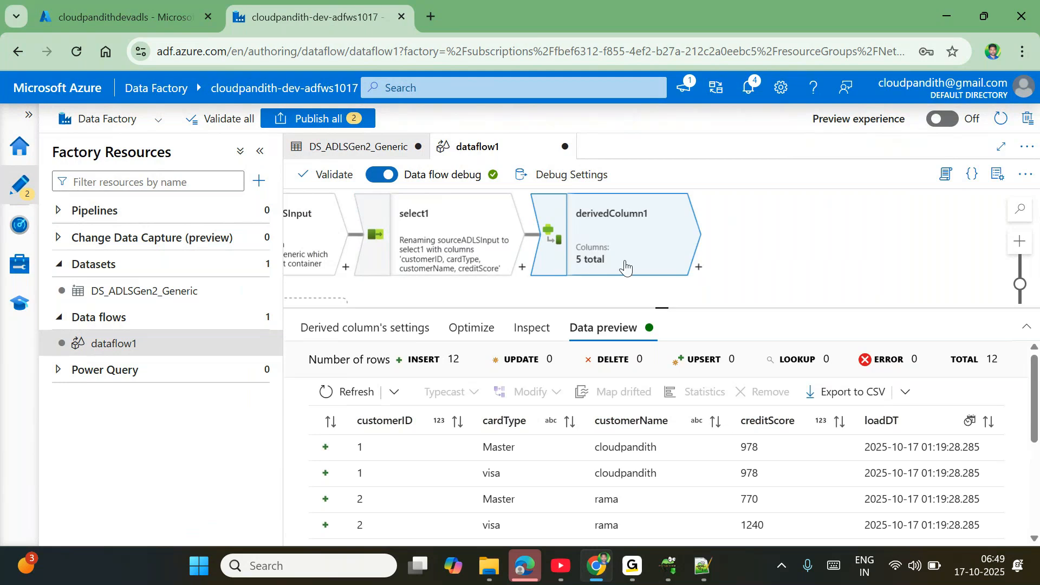
- Return to derivedColumn1's settings to reach its column definitions
click(397, 335)
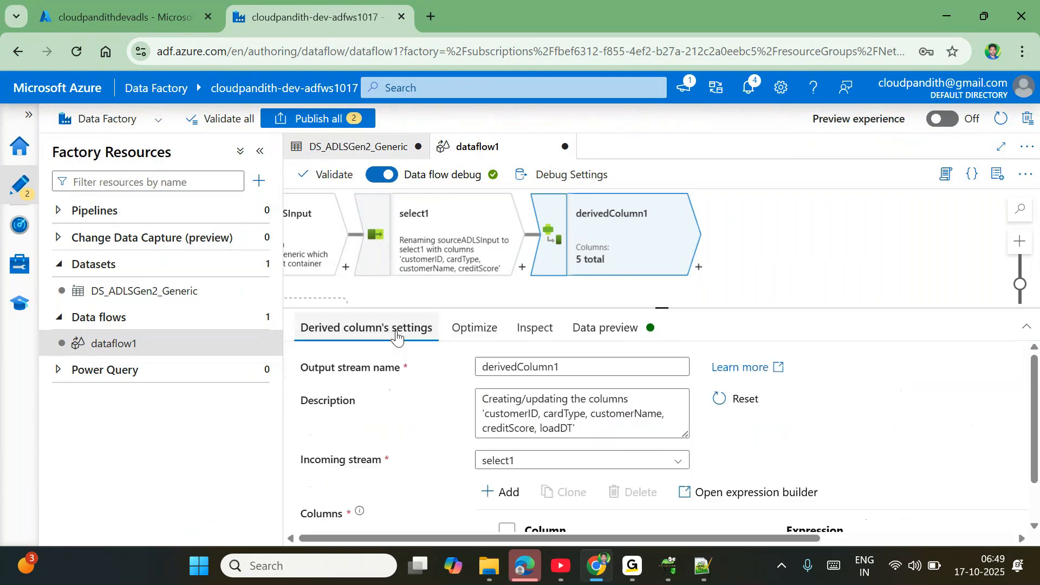
scroll(510, 475, down, 1)
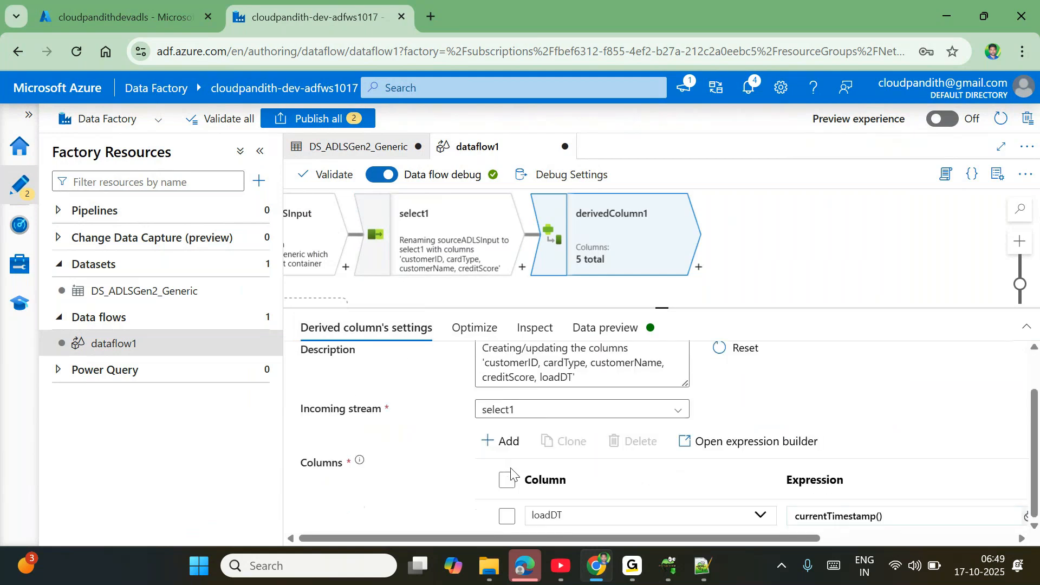
scroll(510, 475, right, 1)
click(834, 516)
triple_click(835, 516)
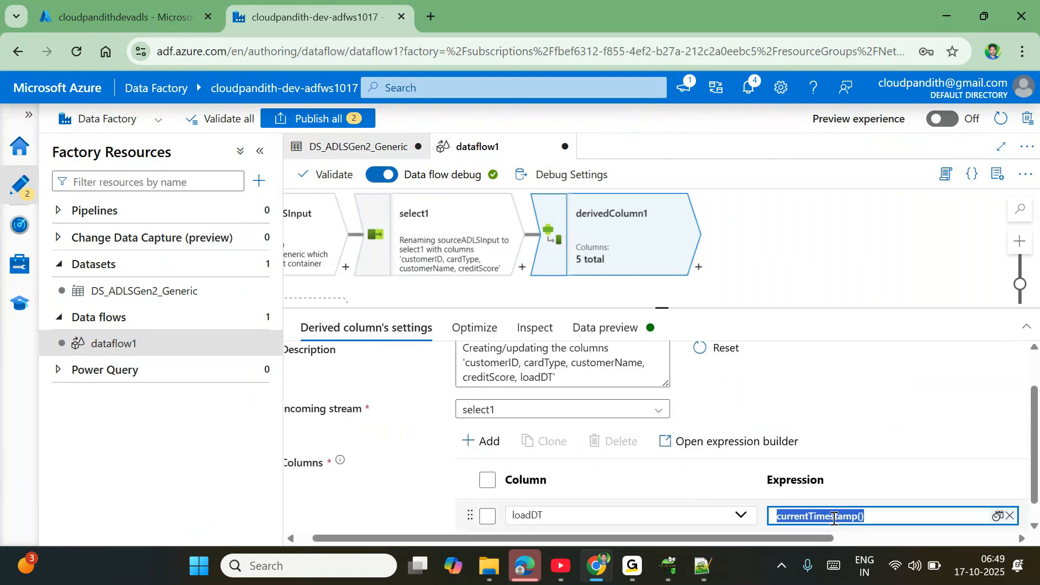
key(BackSpace)
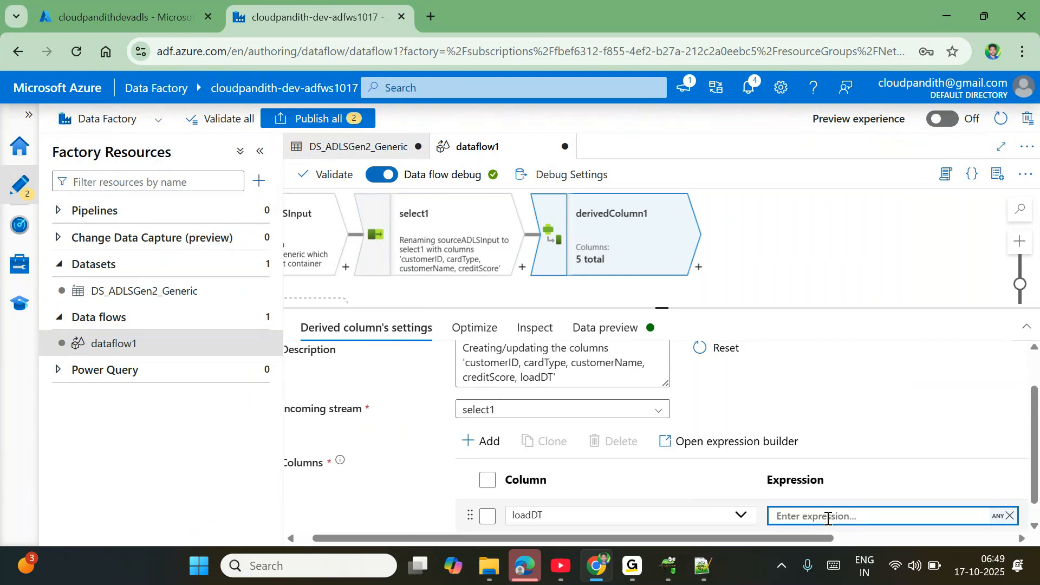
key(ctrl+z)
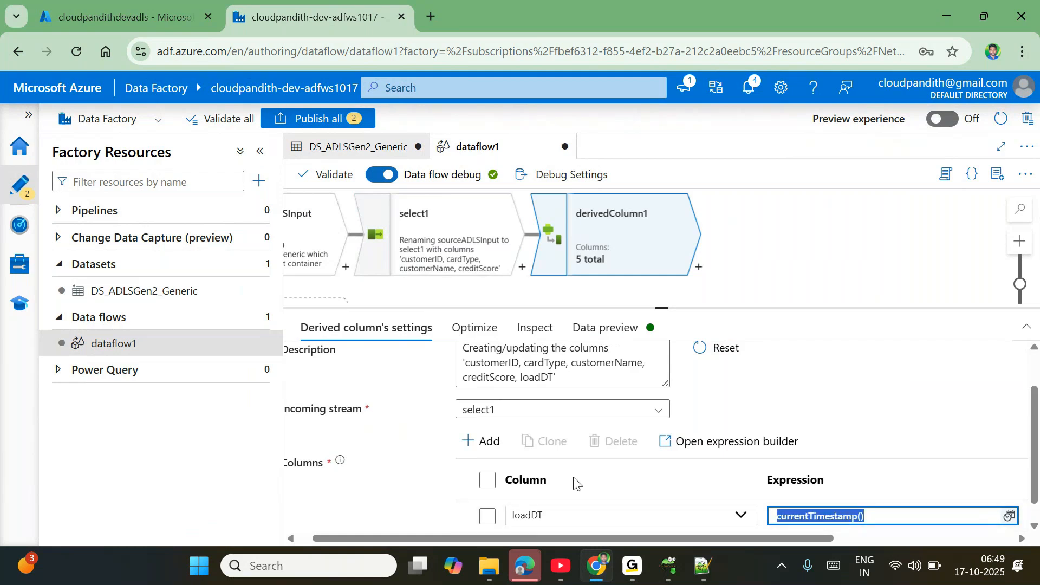
- Add a second column named Discount to derivedColumn1
click(484, 440)
click(590, 462)
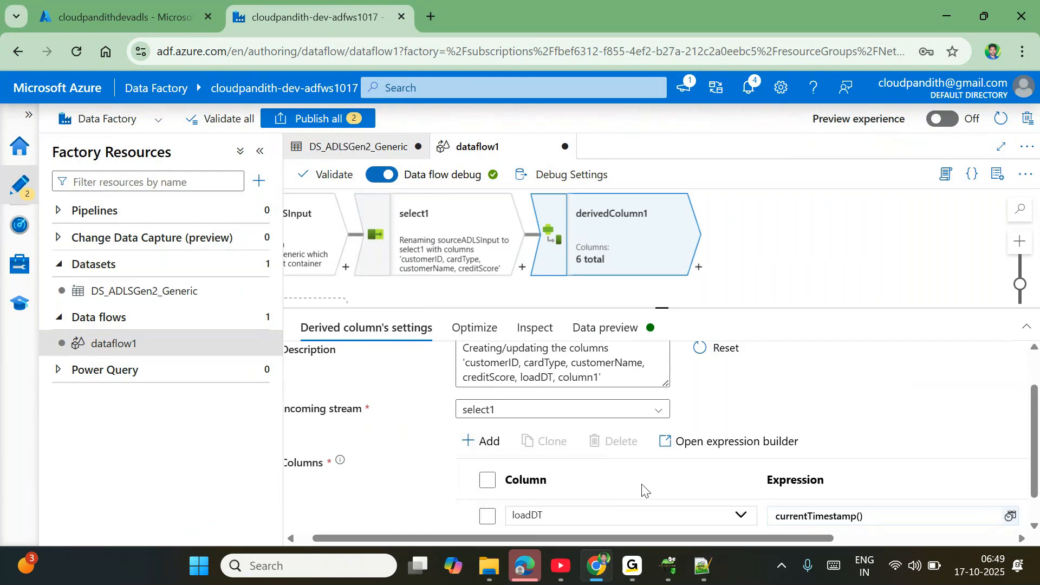
double_click(516, 516)
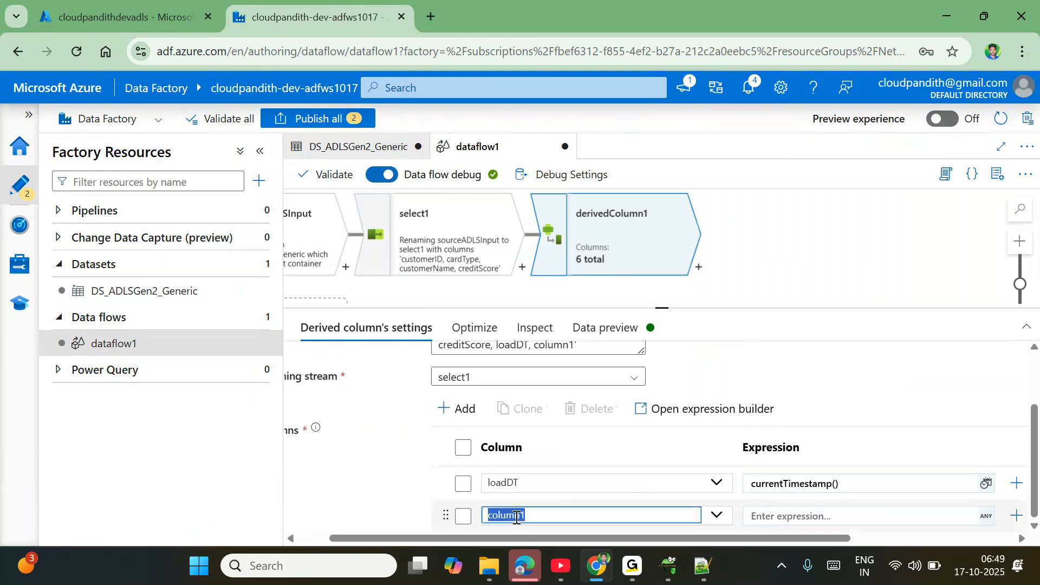
key(BackSpace)
text(Dis)
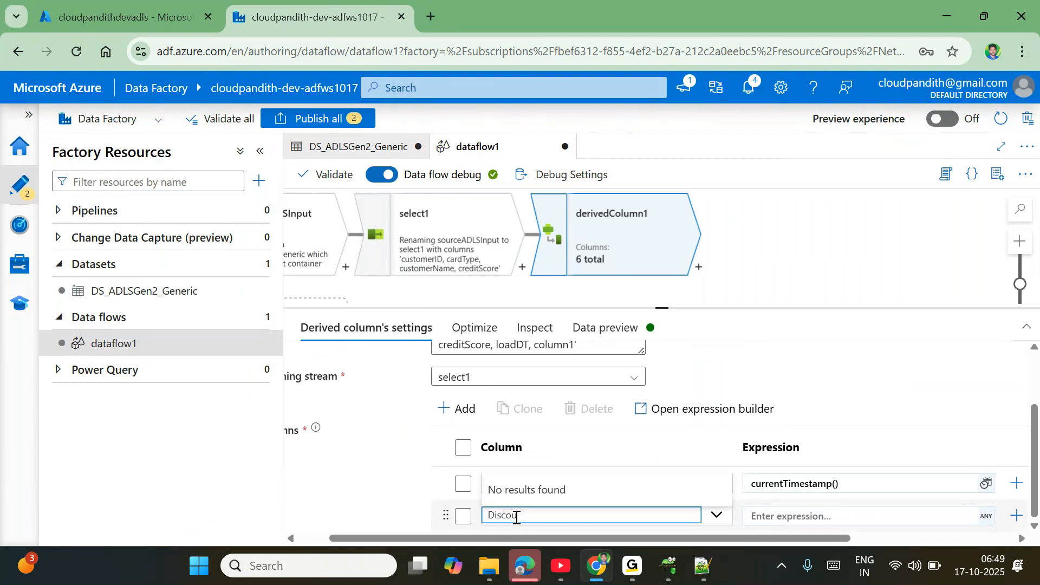
- Open the Discount column in the expression builder and insert an iif function, giving the expression area more room
click(786, 517)
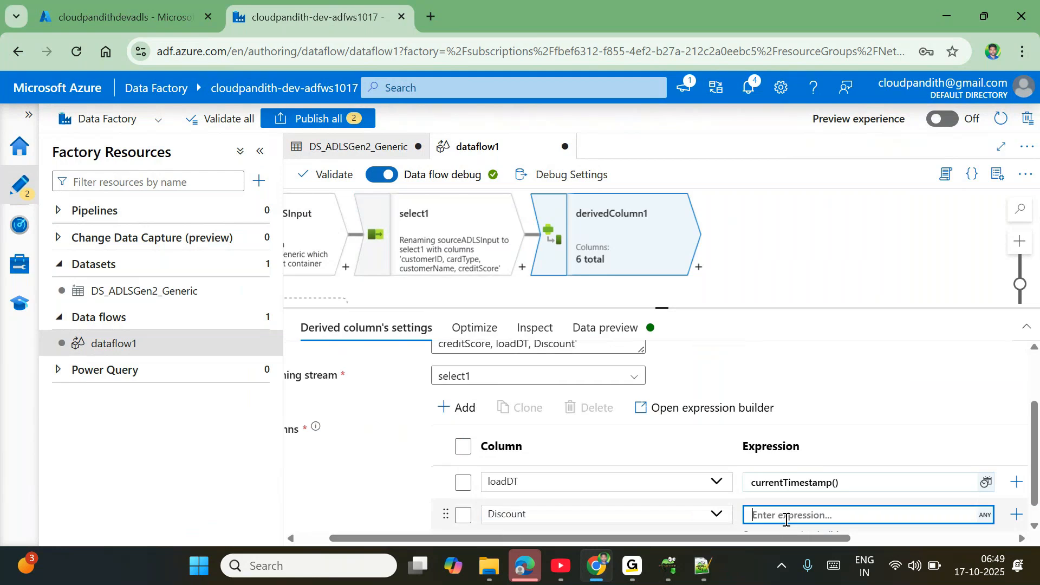
click(772, 516)
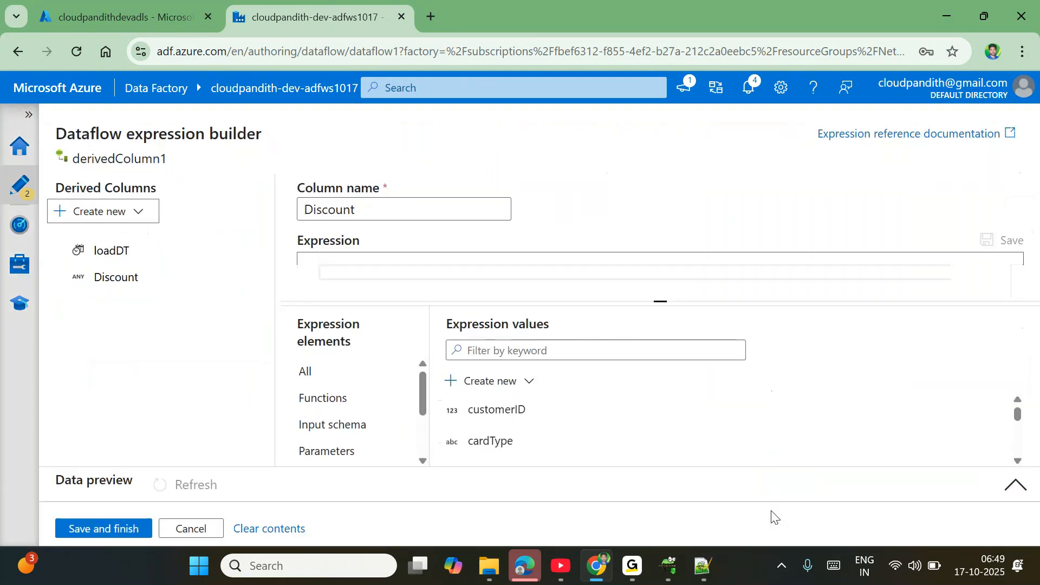
drag(657, 300, 659, 399)
click(488, 282)
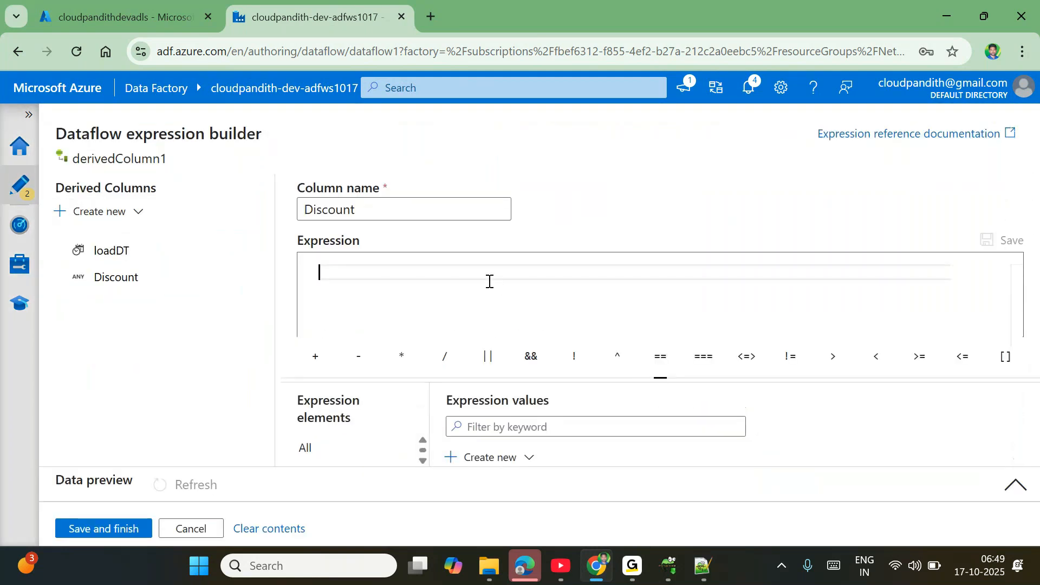
text(ii)
key(Return)
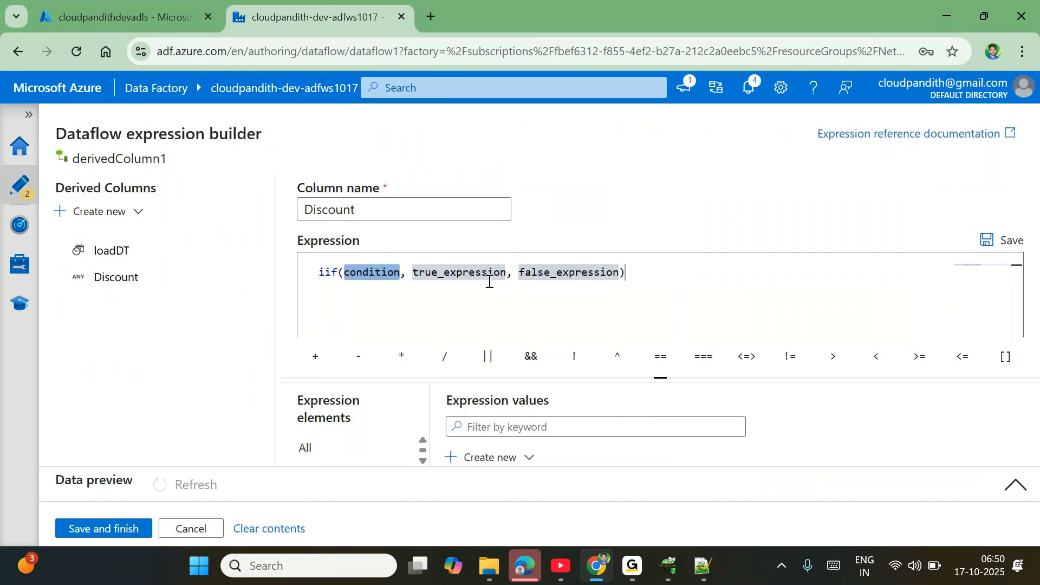
- Replace the iif condition placeholder with an equality test of cardType against an empty single-quoted string
key(BackSpace)
drag(662, 376, 643, 302)
click(519, 443)
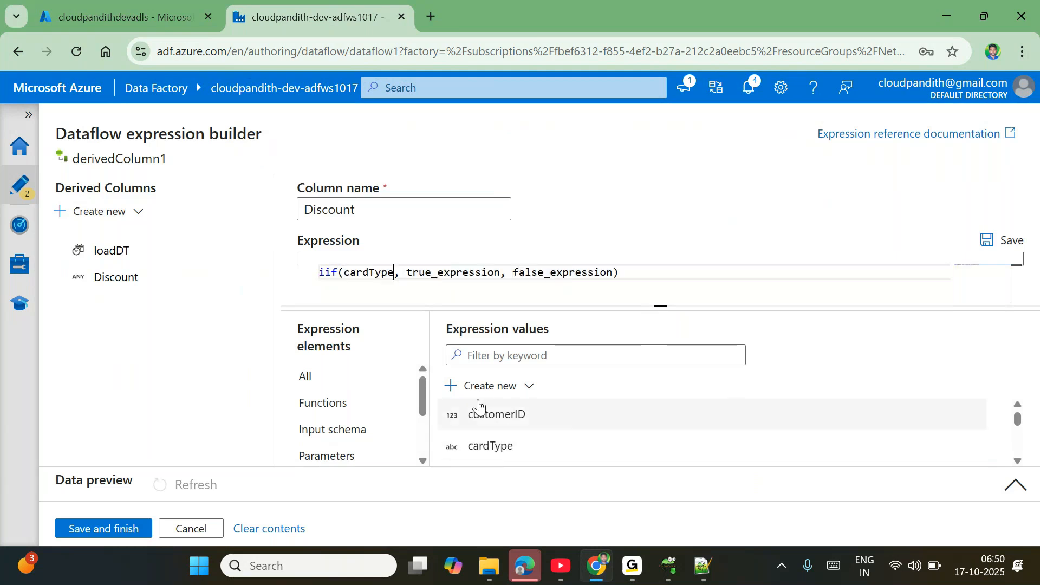
text(=='')
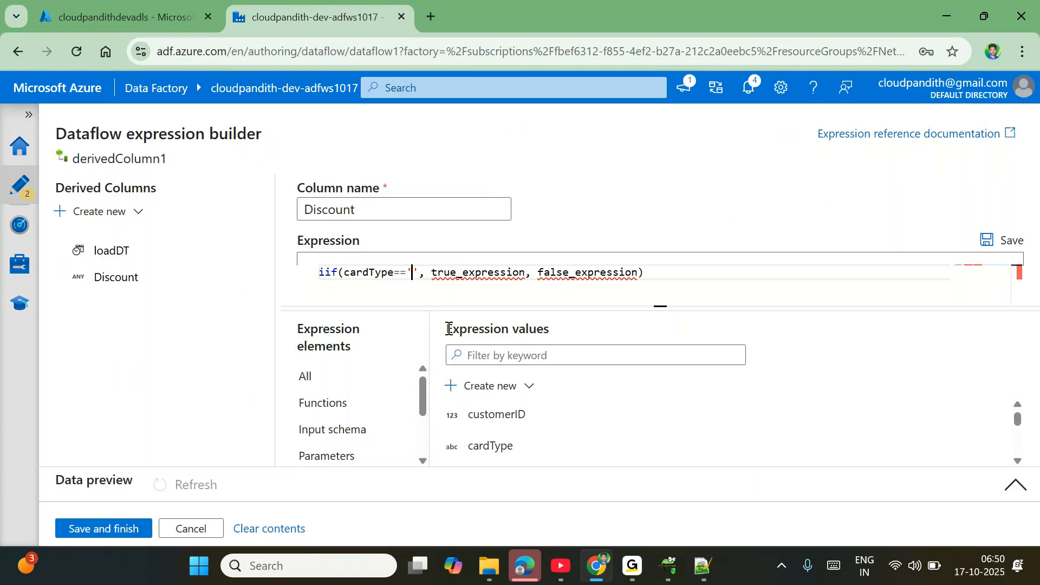
text(MASTER)
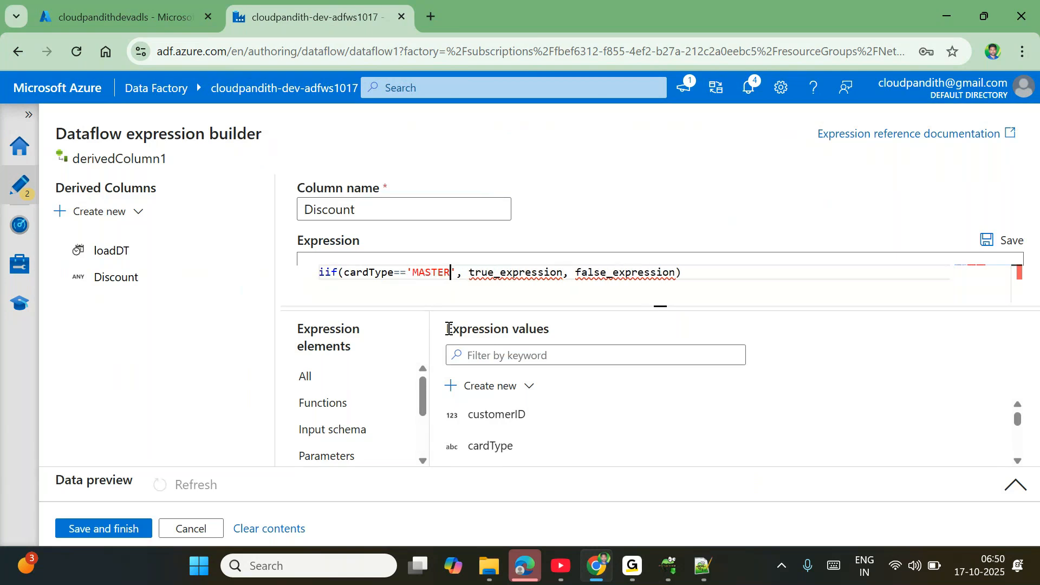
key(BackSpace)
key(BackSpace)
key(BackSpace)
key(BackSpace)
key(BackSpace)
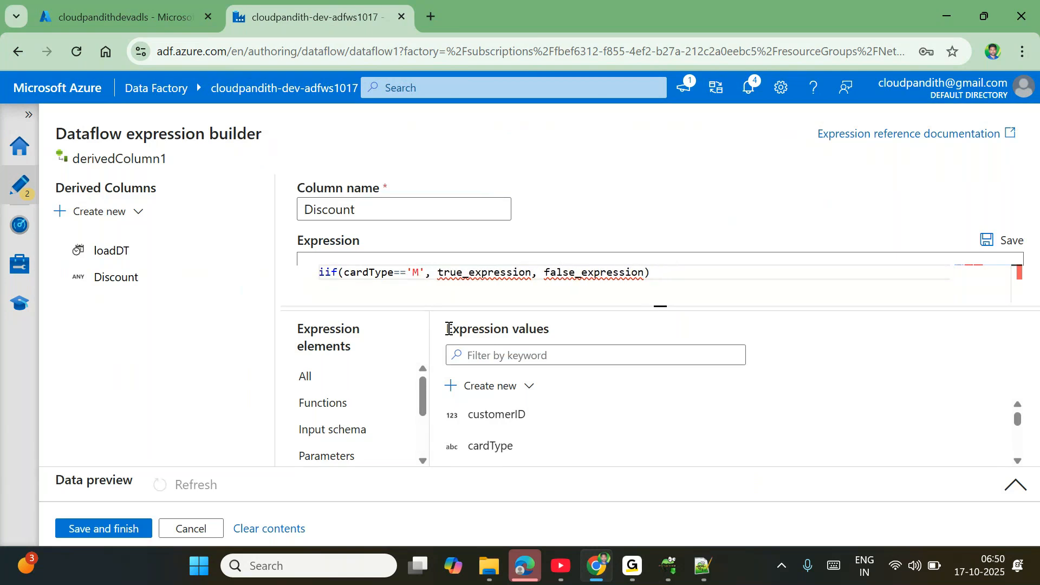
text(ASTER)
key(BackSpace)
key(BackSpace)
key(BackSpace)
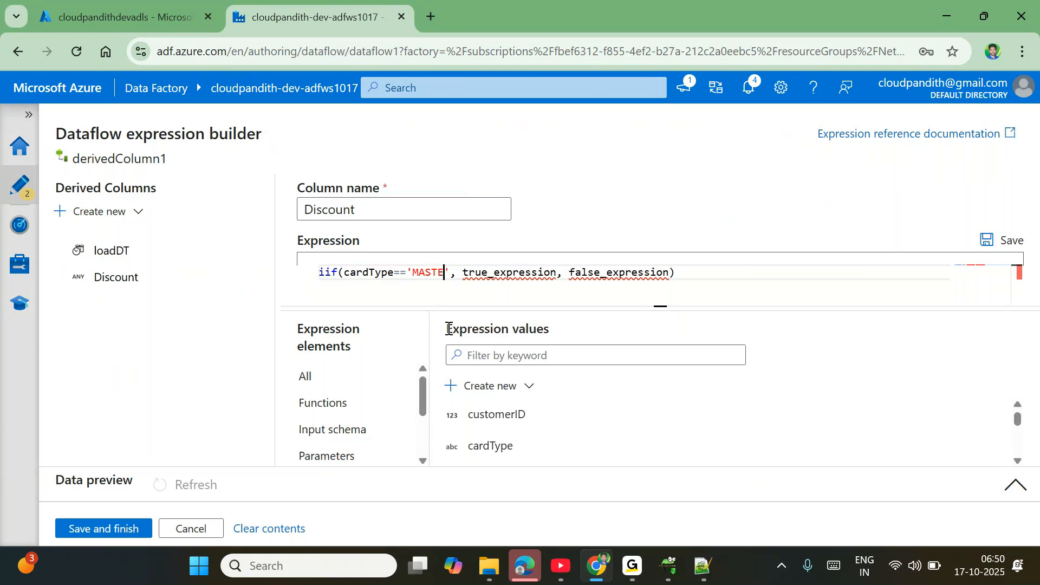
key(BackSpace)
key(BackSpace)
text(AS)
key(BackSpace)
key(BackSpace)
key(BackSpace)
- Set the text compared with cardType to 'Master'
text(aster)
key(Left)
text(M)
- Set the iif function's true result to "10%"
double_click(495, 271)
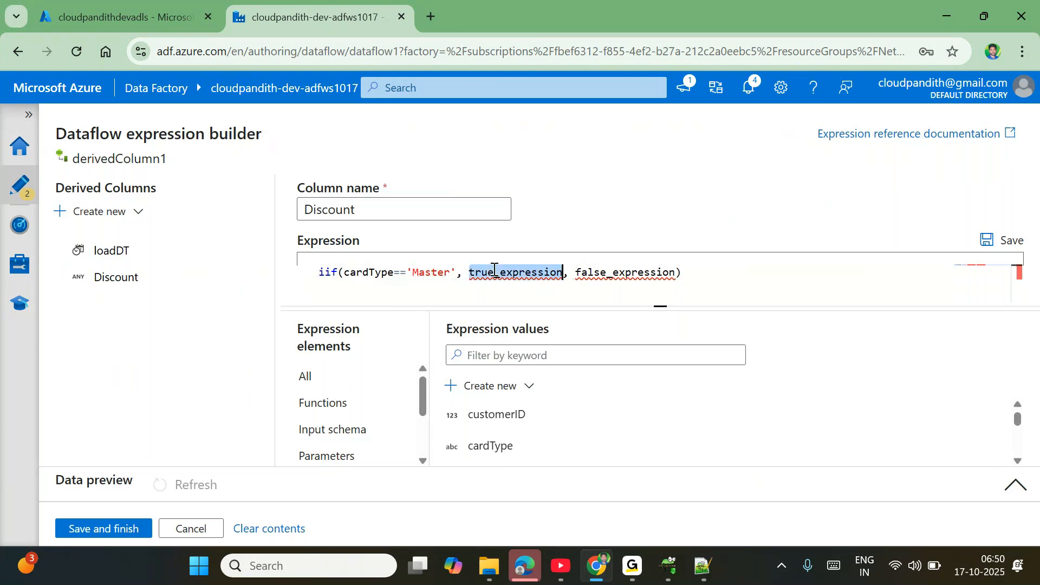
key(BackSpace)
key(BackSpace)
text(10)
key(BackSpace)
key(BackSpace)
text("10%)
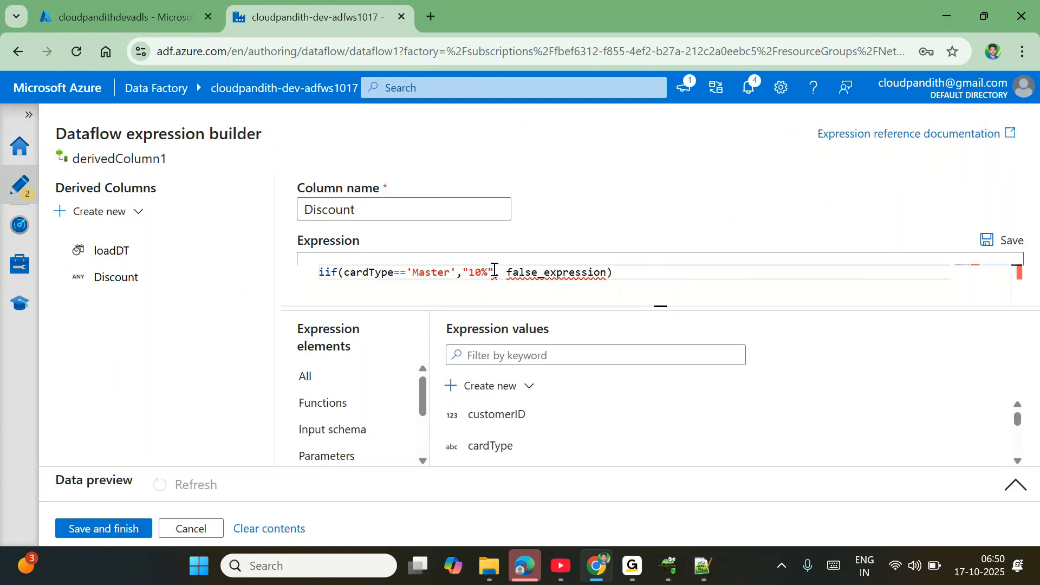
- Replace the false_expression placeholder with a nested iif function
double_click(532, 272)
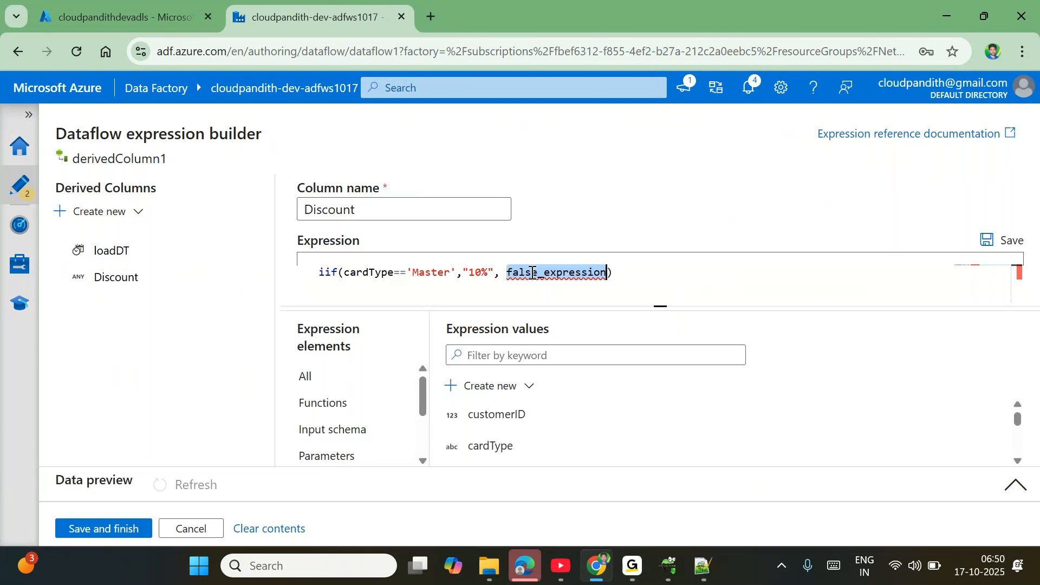
key(BackSpace)
key(BackSpace)
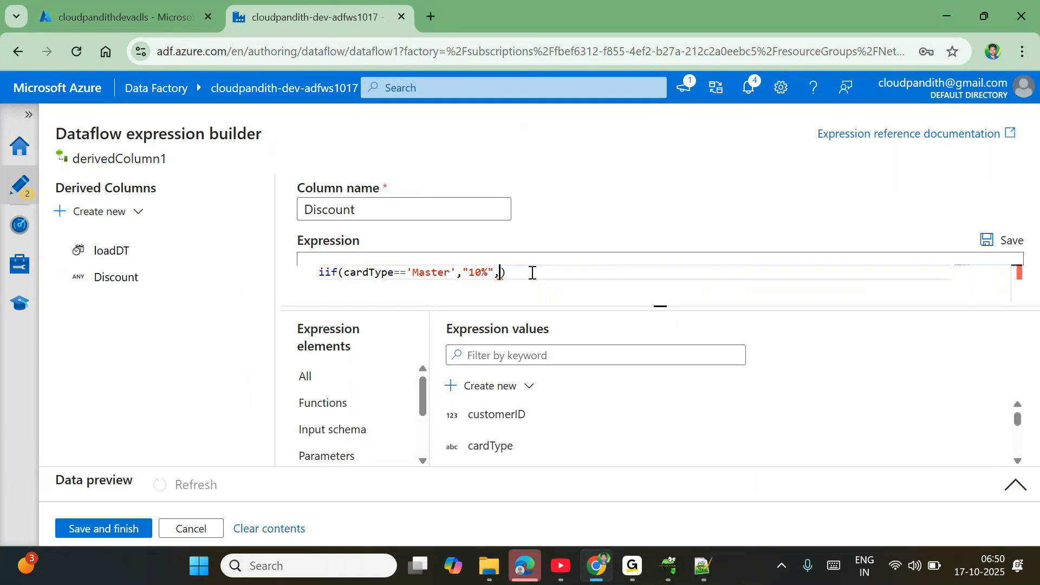
text(iif)
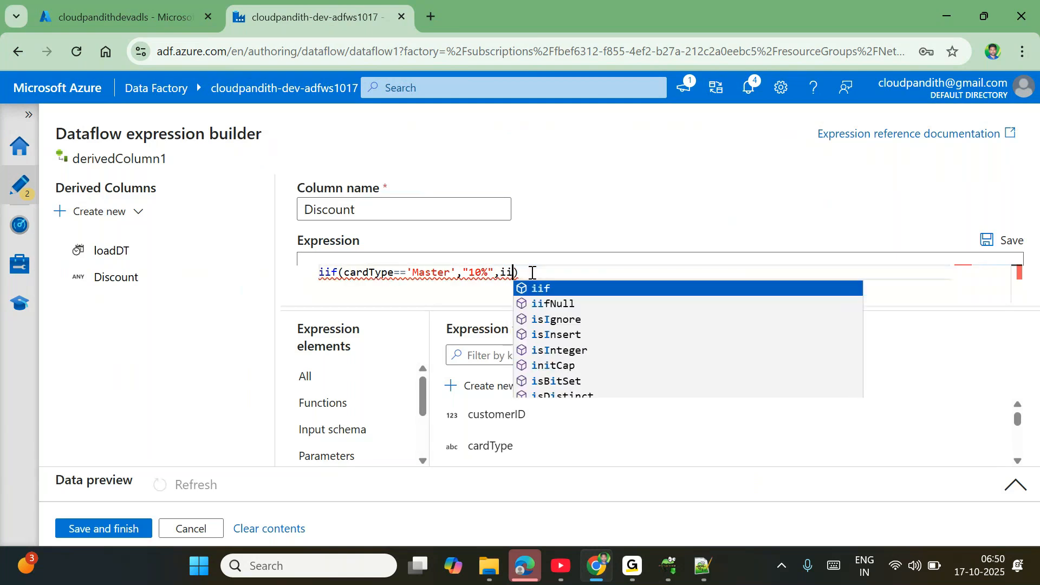
key(Return)
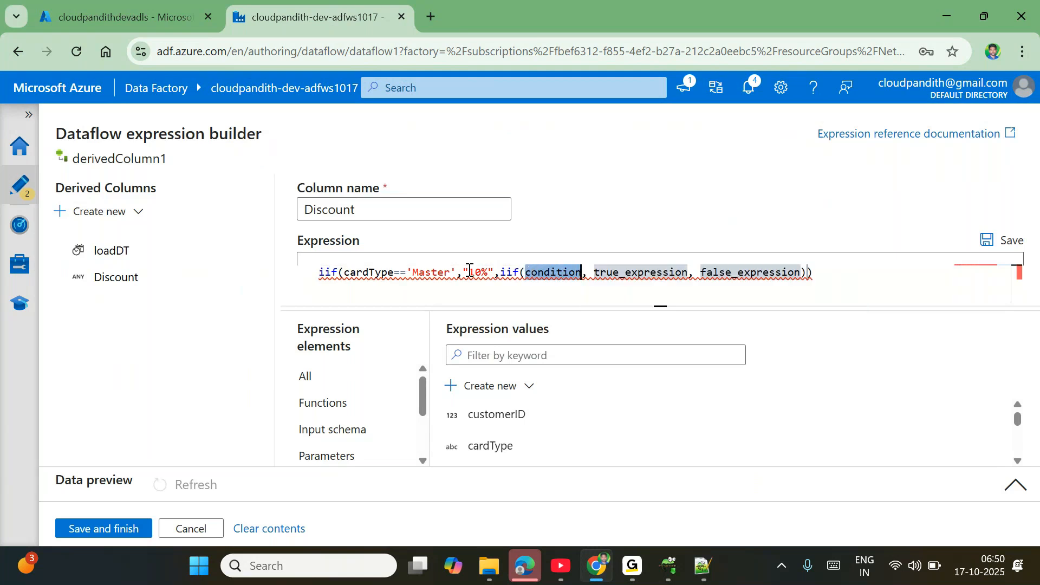
- Set the nested iif condition to cardType=="Visa"
click(434, 270)
double_click(547, 272)
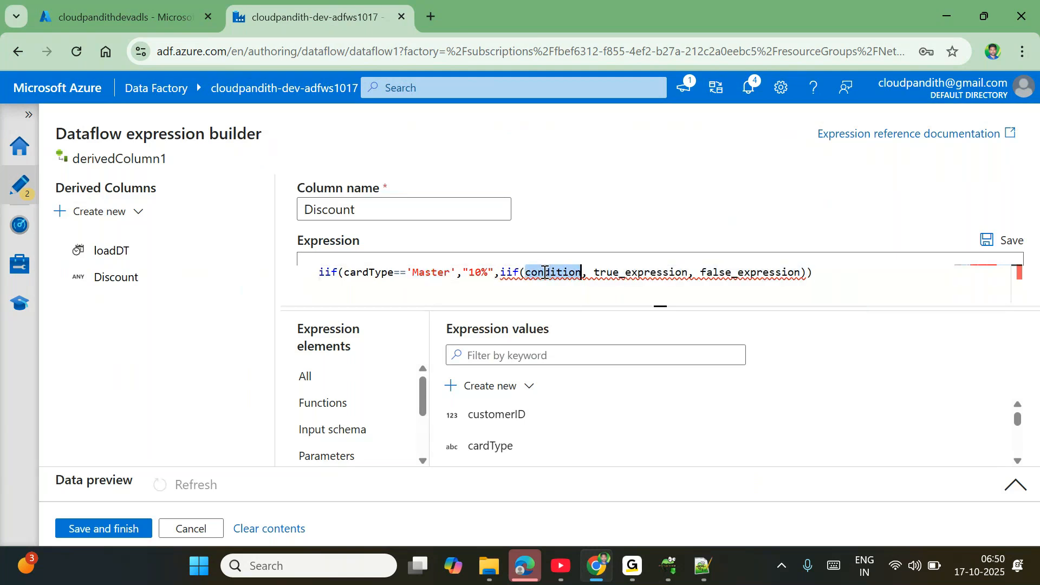
key(BackSpace)
text(card)
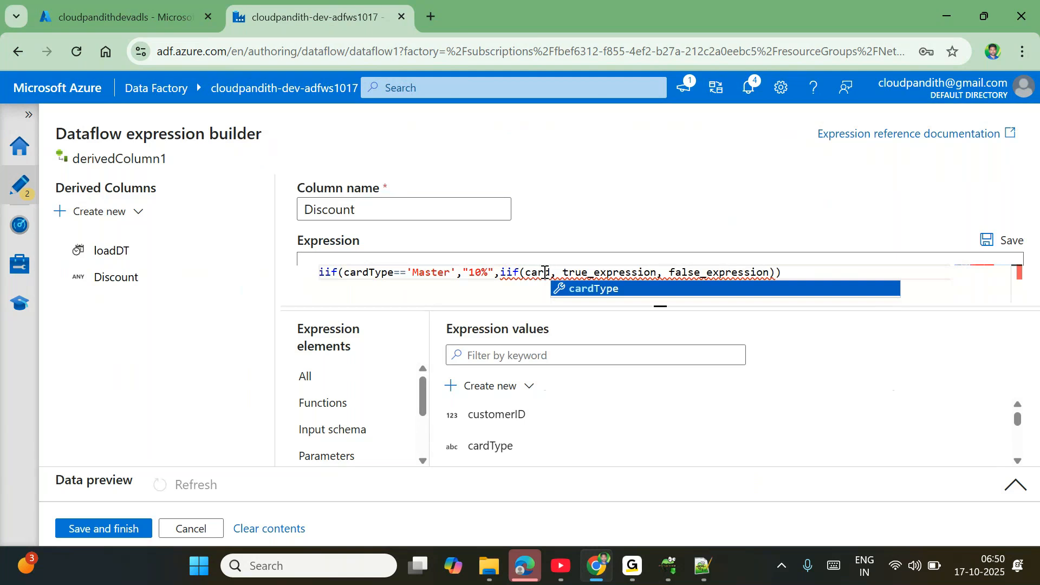
text(Type==)
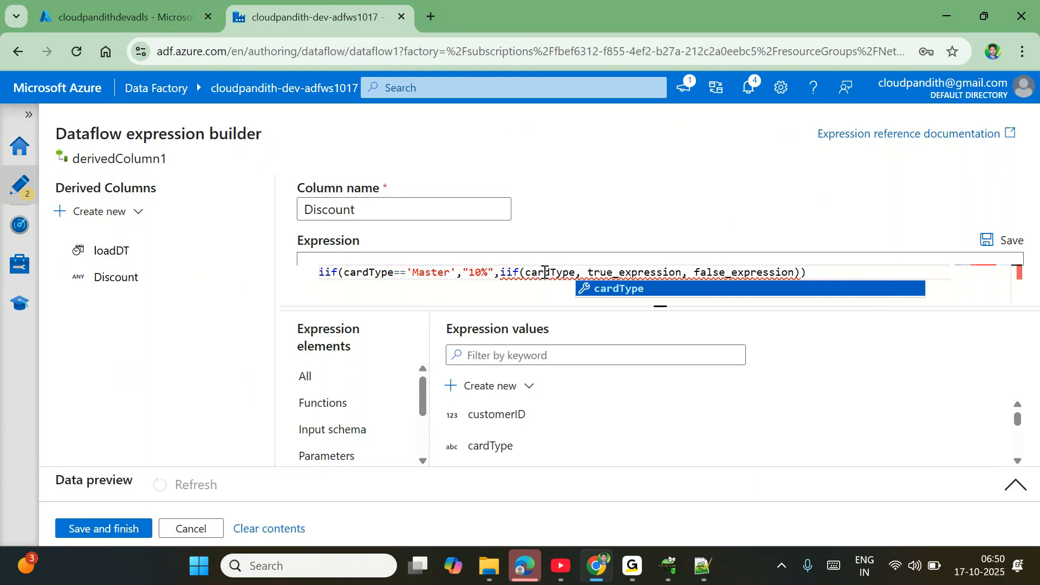
text("Visa)
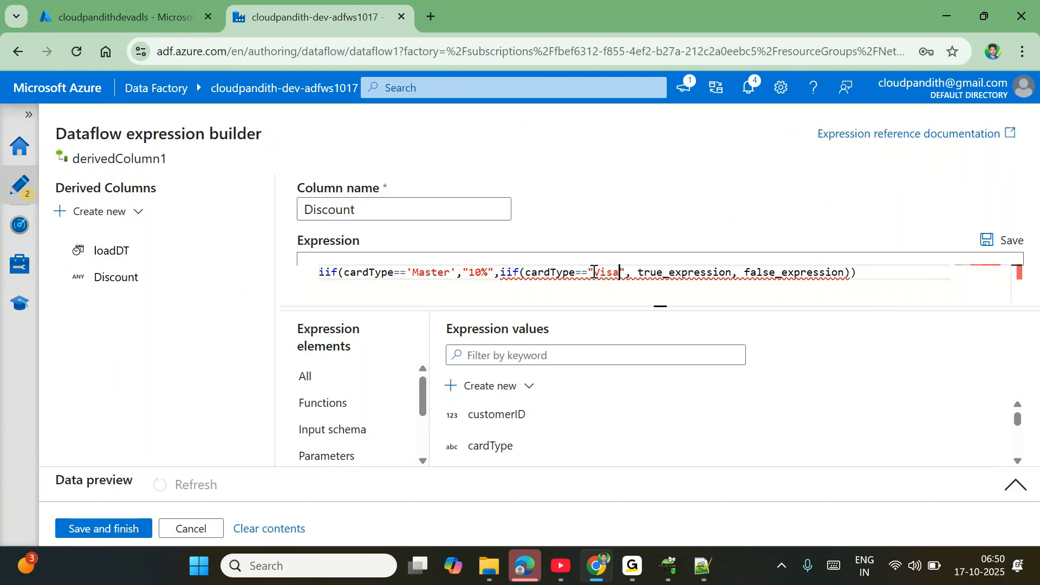
- Change the double quotes around Visa to single quotes in the nested condition
click(596, 272)
key(BackSpace)
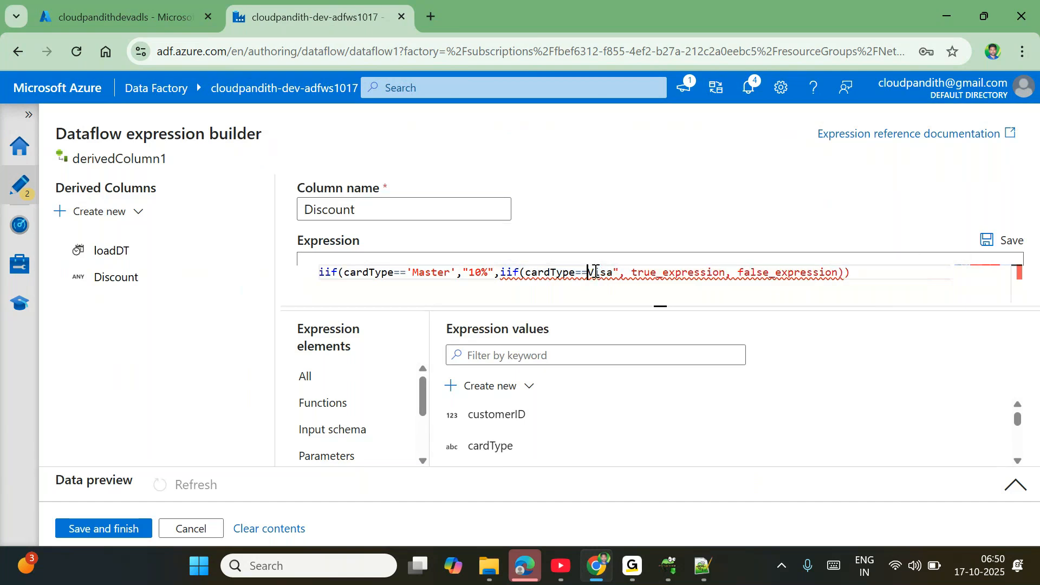
key(Right)
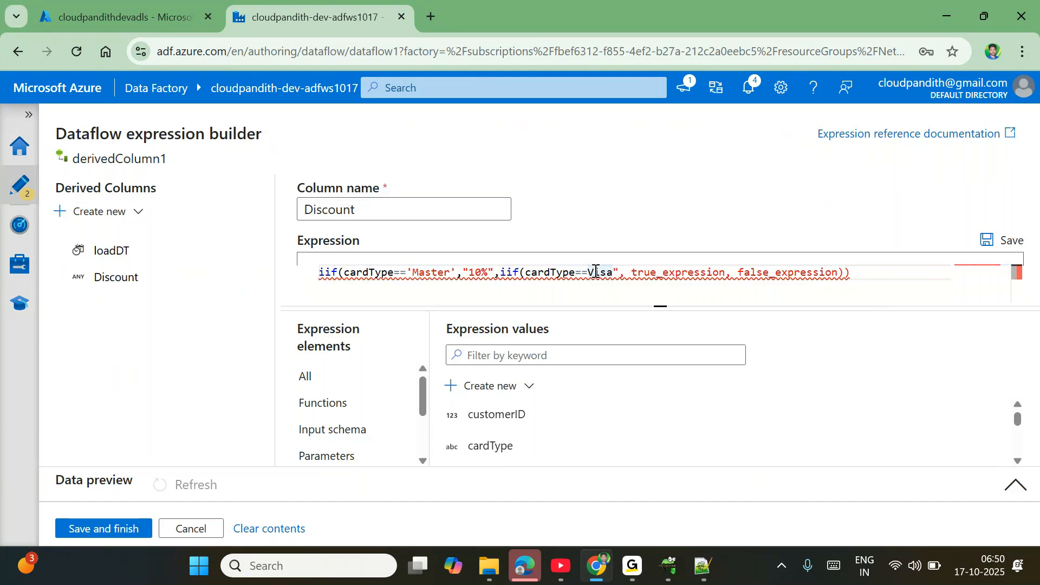
key(Left)
key(Left)
text(')
key(Right)
key(Right)
key(Right)
key(Right)
key(Delete)
text(')
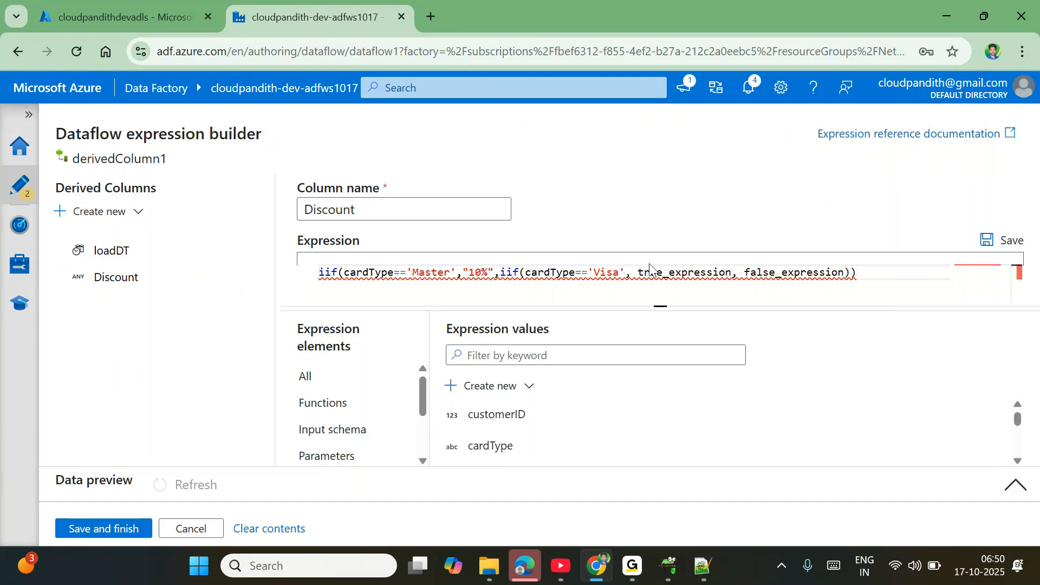
- Set the nested iif function's true result to "20%"
double_click(681, 272)
key(BackSpace)
key(BackSpace)
text(")
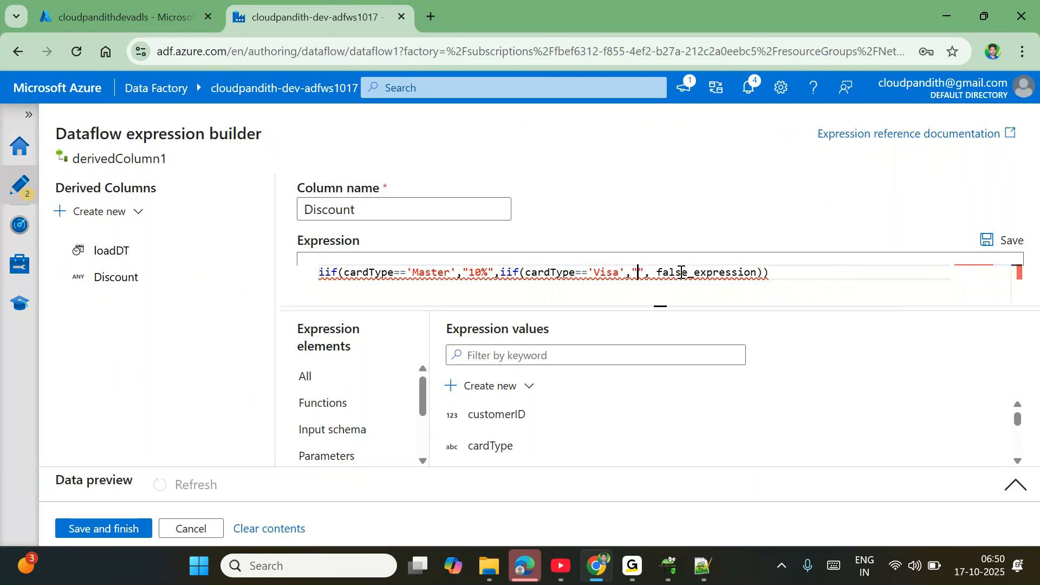
text(20)
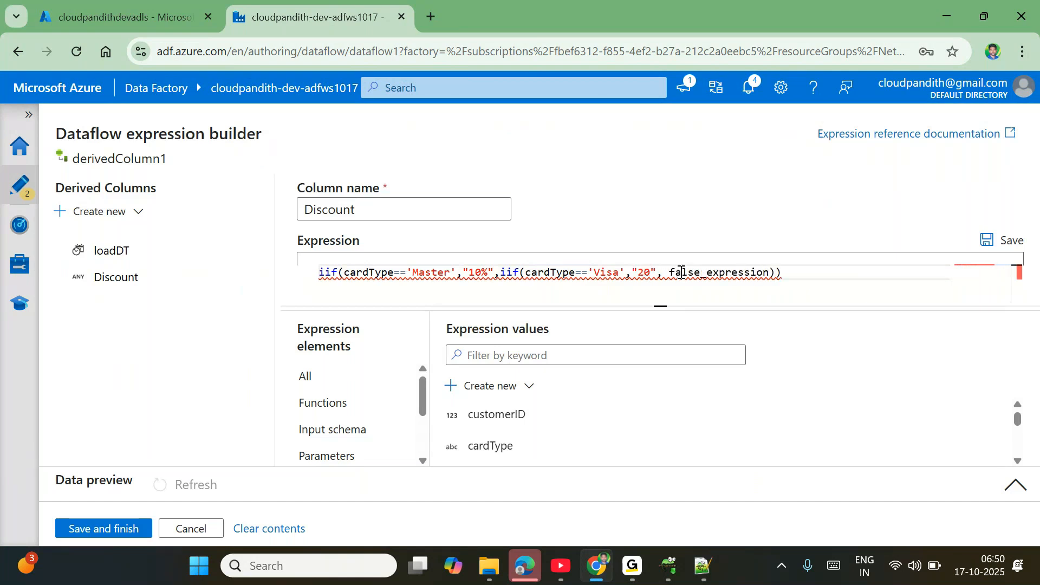
text(%)
- Set the nested iif function's false result to "0%" and save the Discount expression
double_click(699, 272)
key(BackSpace)
key(BackSpace)
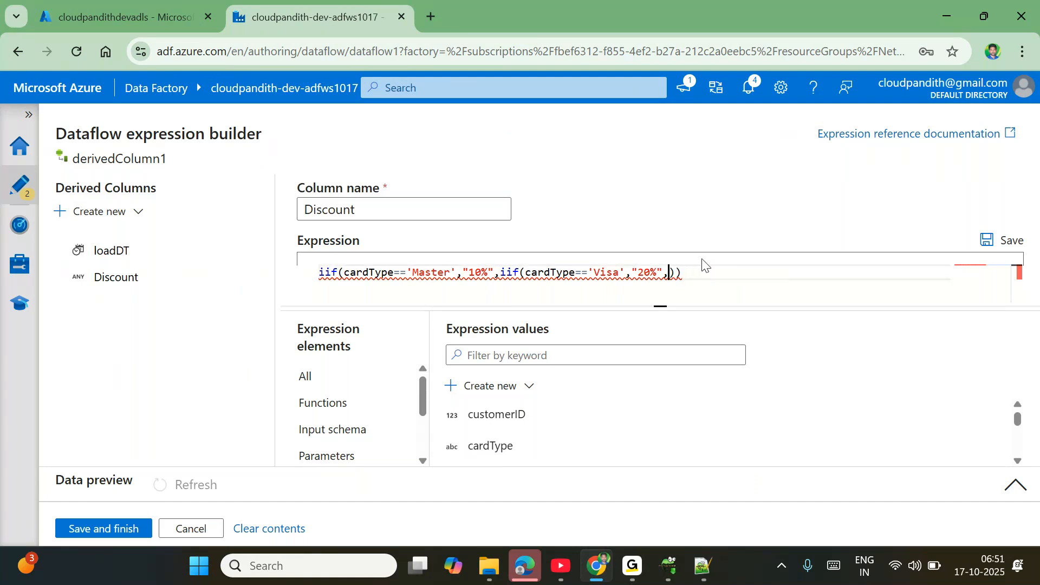
text("0%)
click(728, 270)
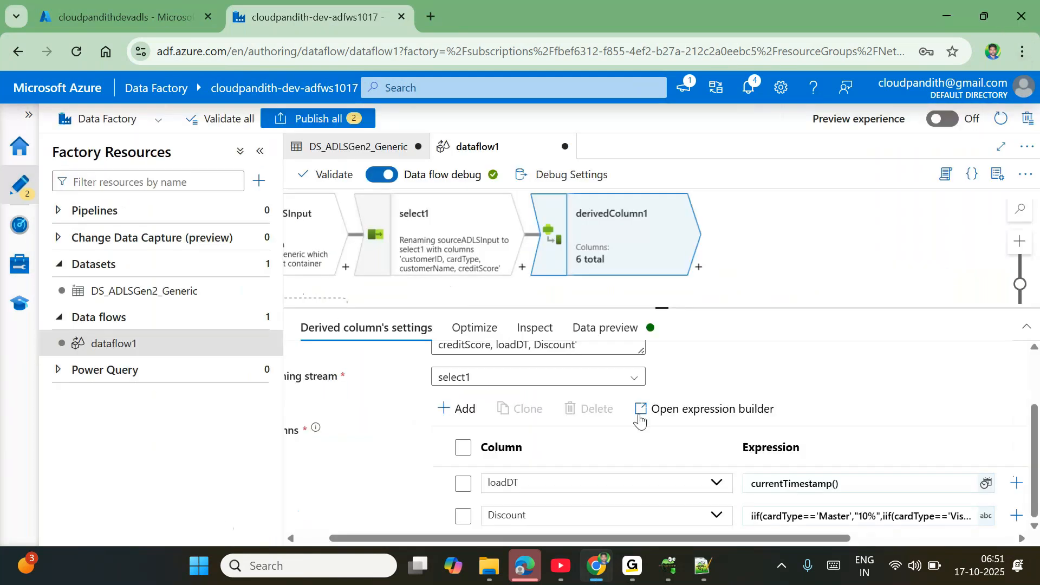
- Refresh the data preview of derivedColumn1 and check the Discount value for each card type
click(591, 330)
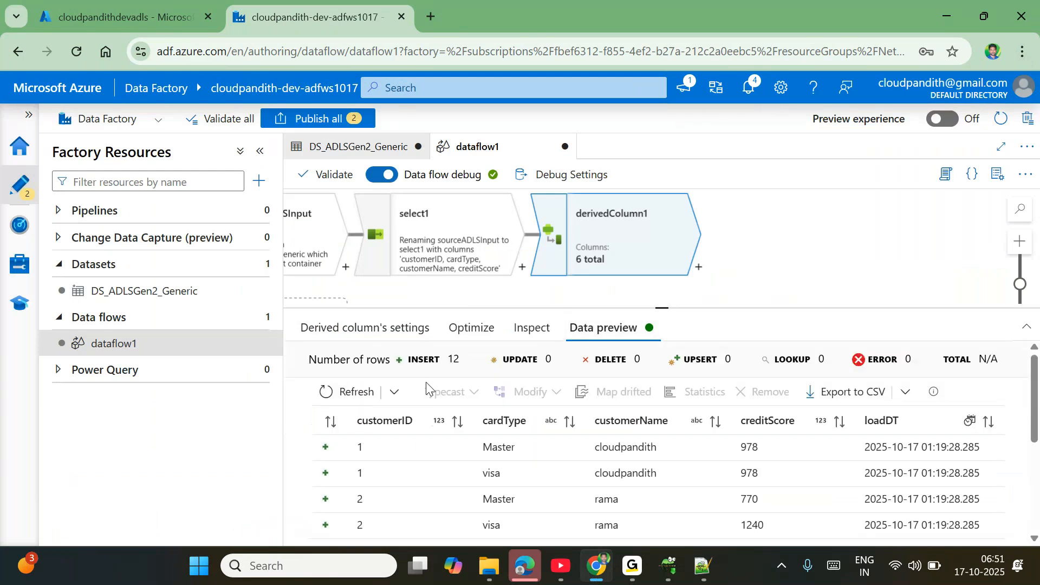
click(358, 391)
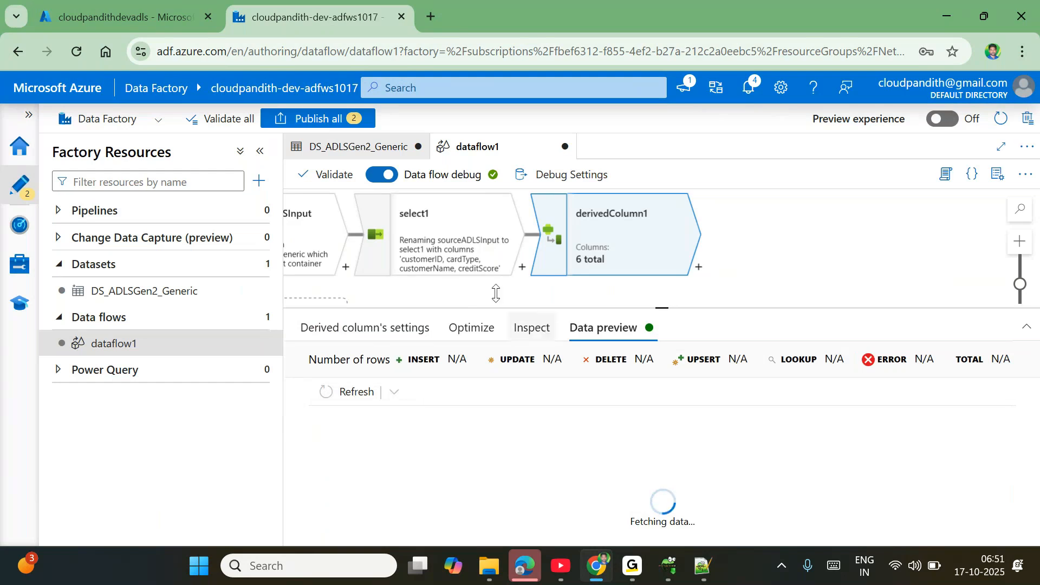
click(473, 244)
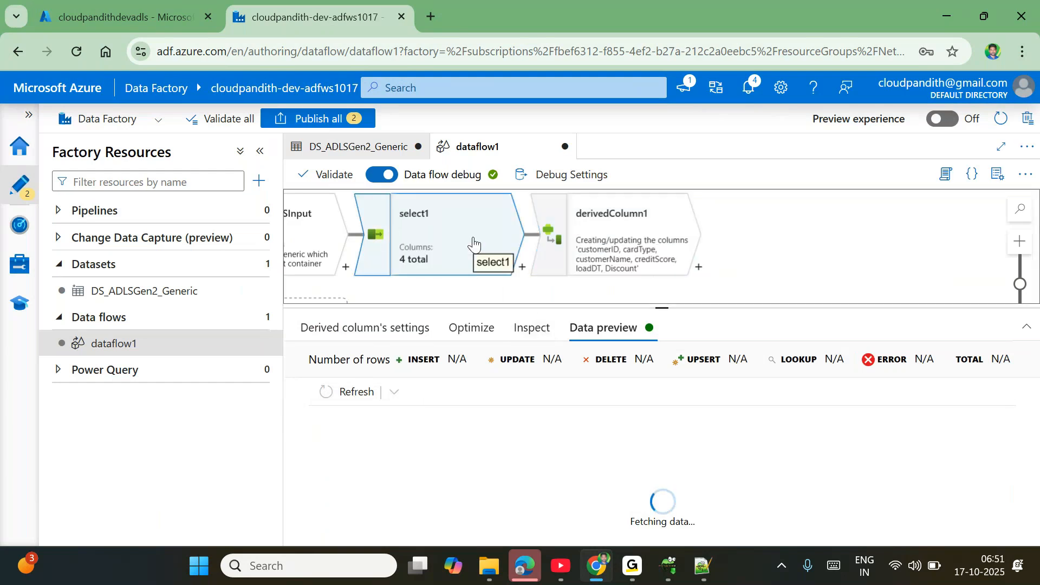
click(631, 226)
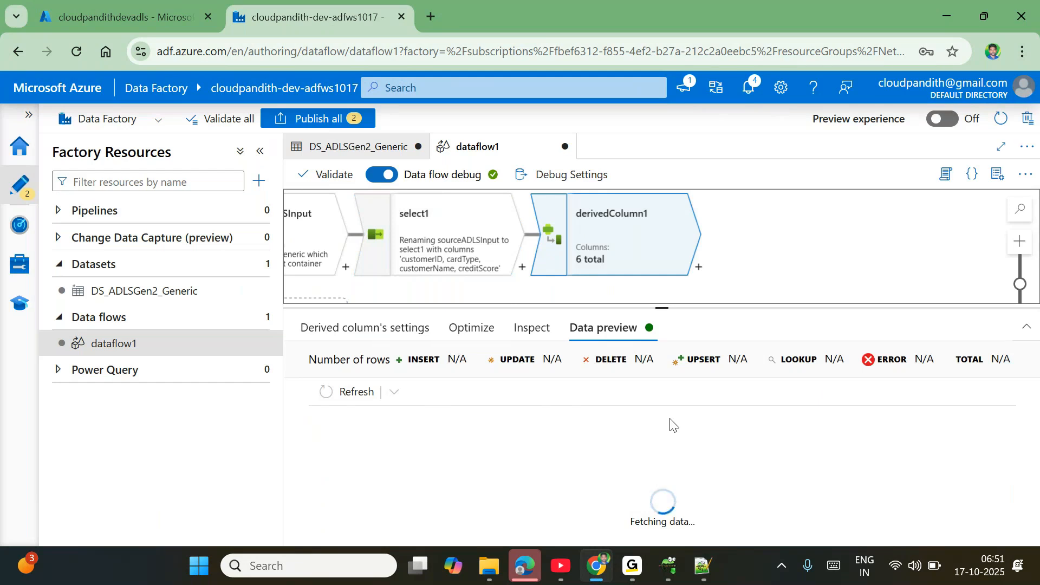
scroll(671, 433, right, 1)
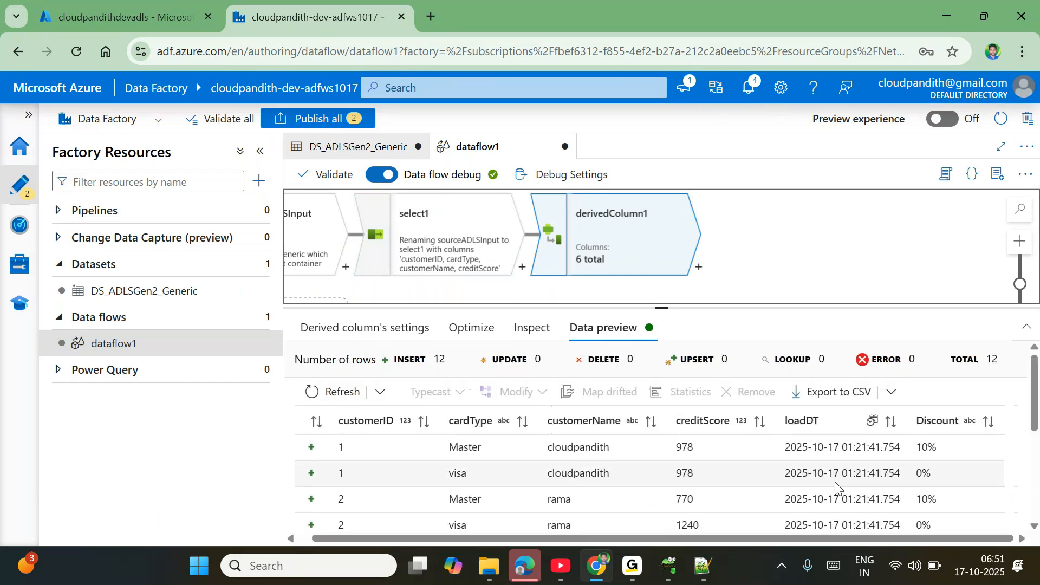
double_click(931, 449)
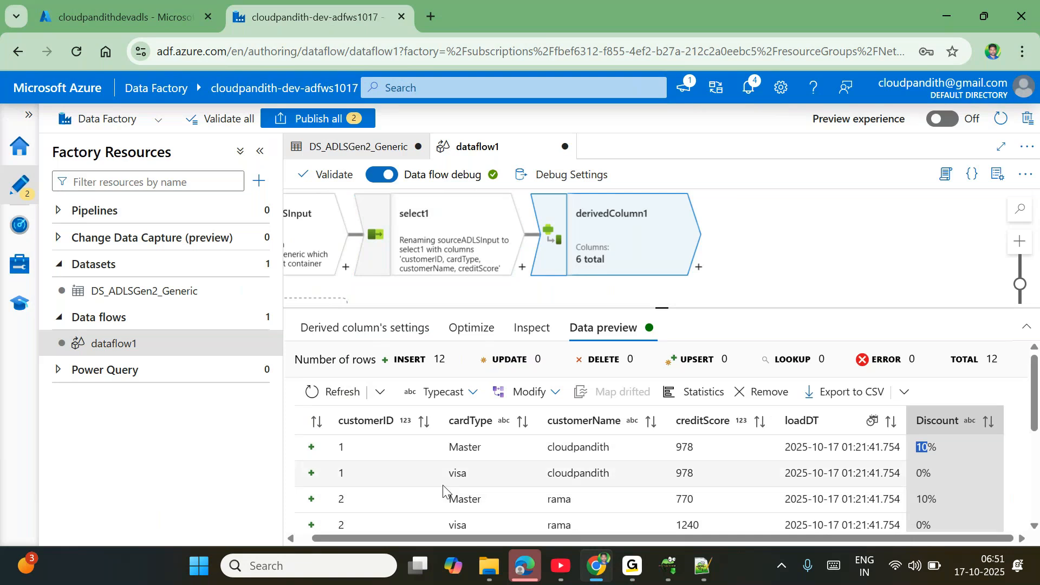
- Set the card type in the Discount expression's nested condition to lowercase 'visa', matching the spelling in the source data
click(355, 322)
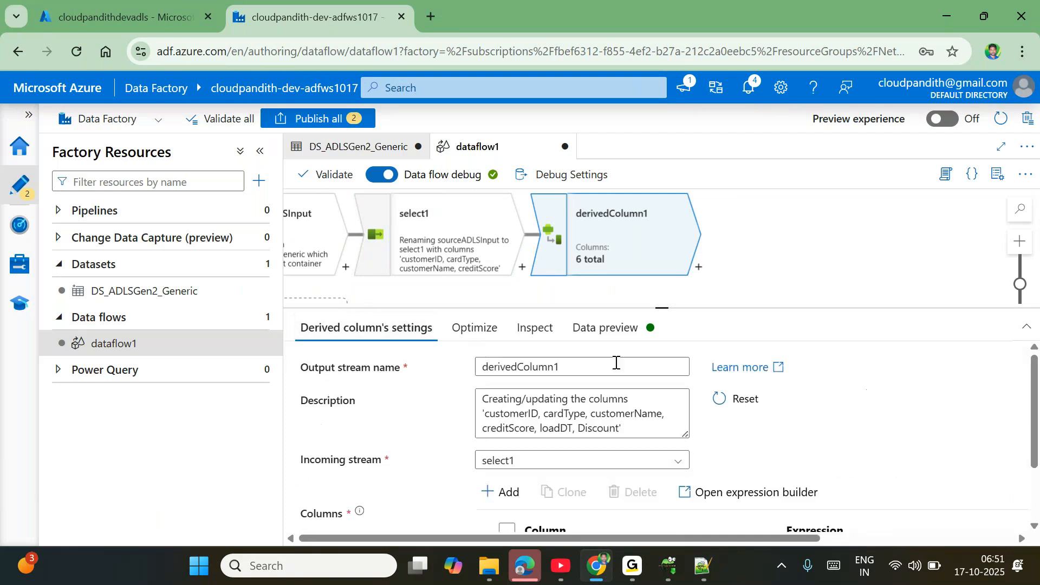
click(614, 327)
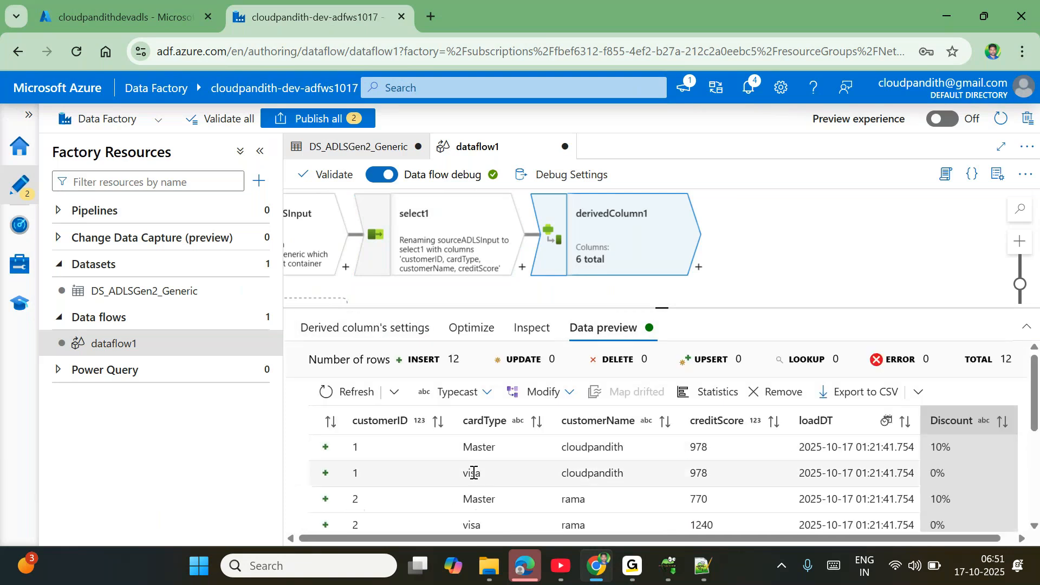
double_click(471, 472)
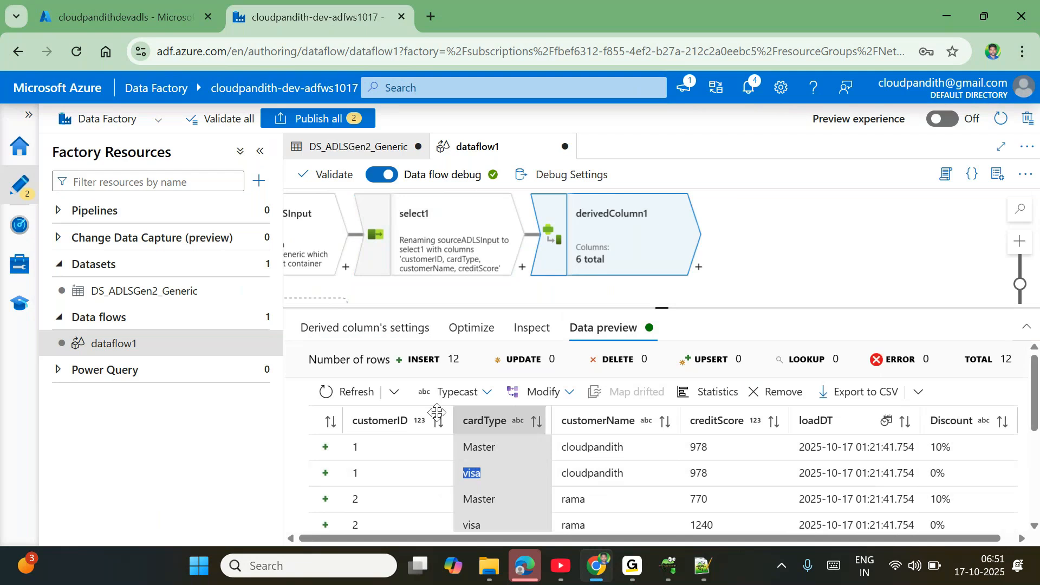
click(366, 331)
scroll(812, 460, down, 3)
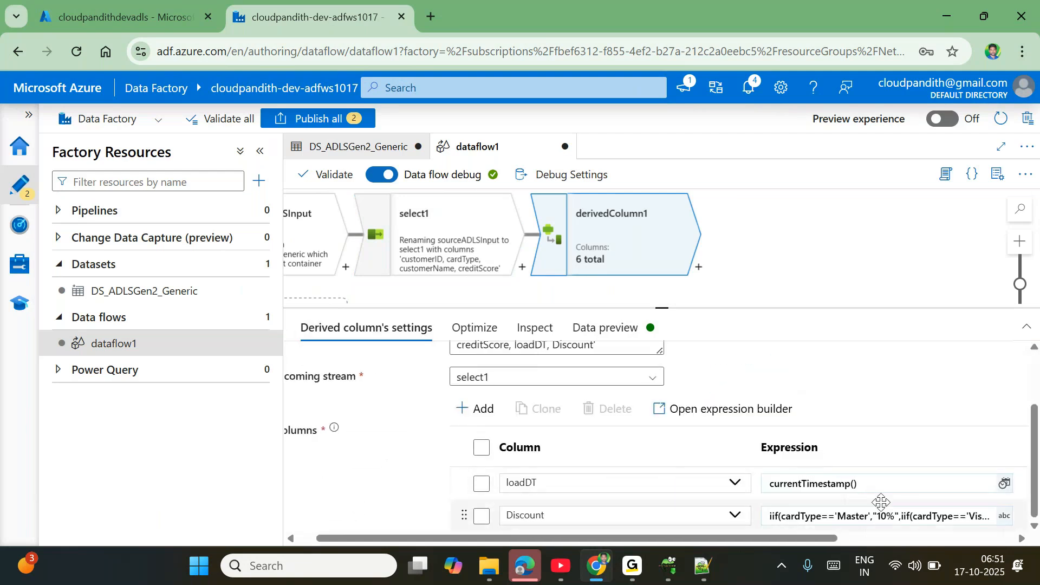
click(913, 515)
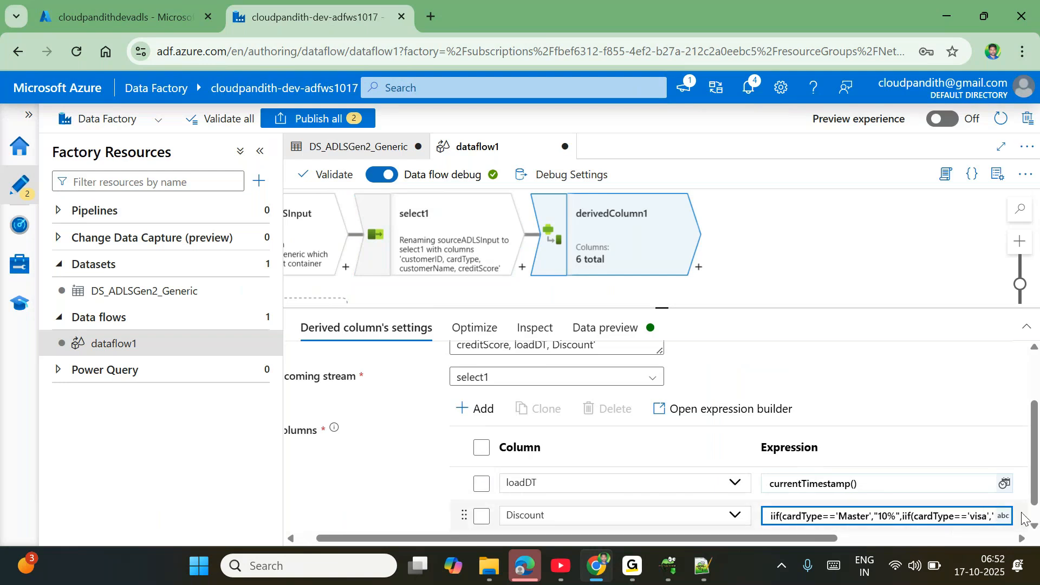
click(971, 515)
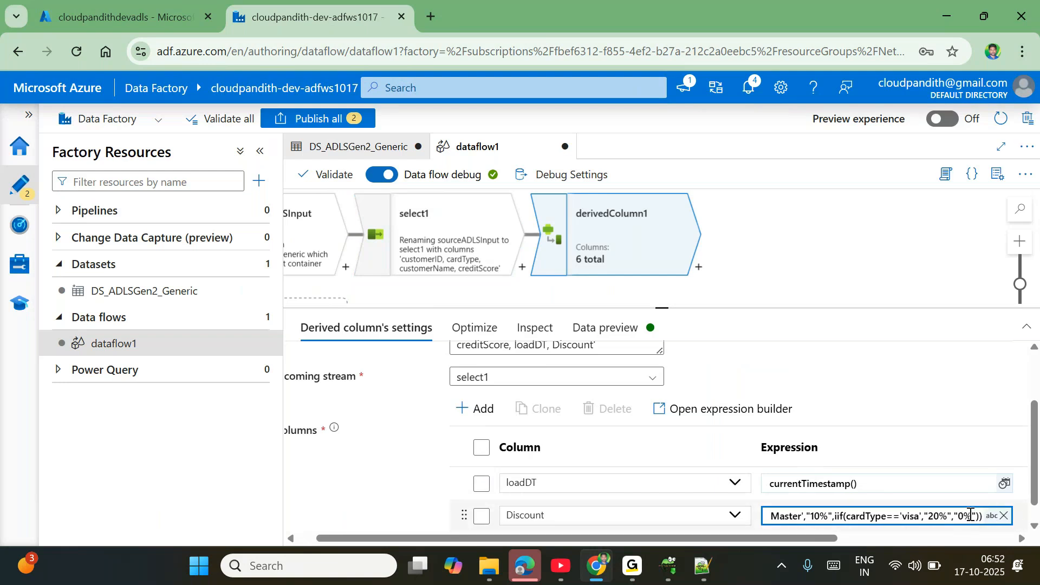
double_click(906, 518)
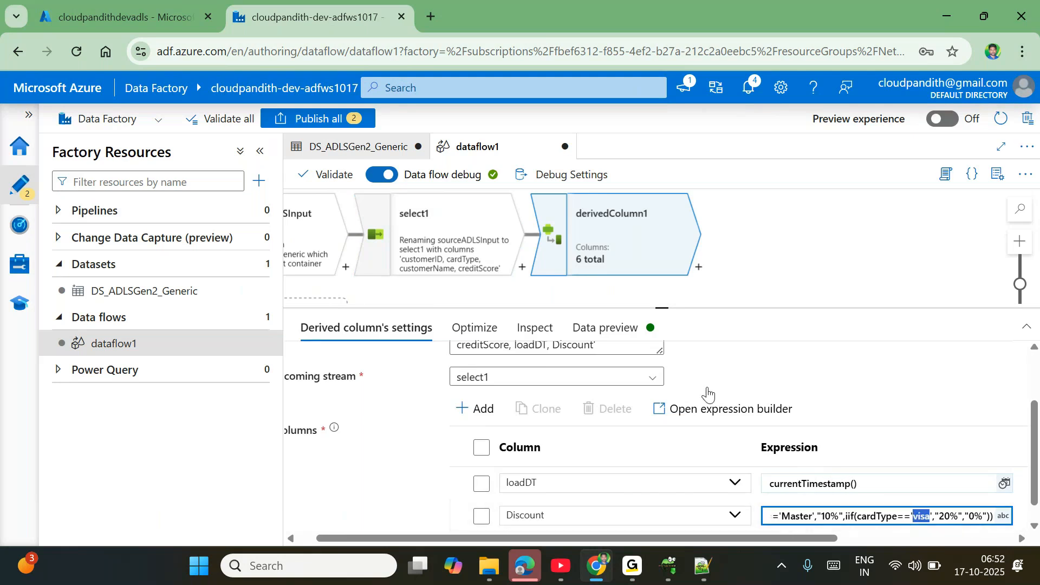
- Refresh the derived column's data preview again and review the Discount values of the Master and visa rows
click(601, 336)
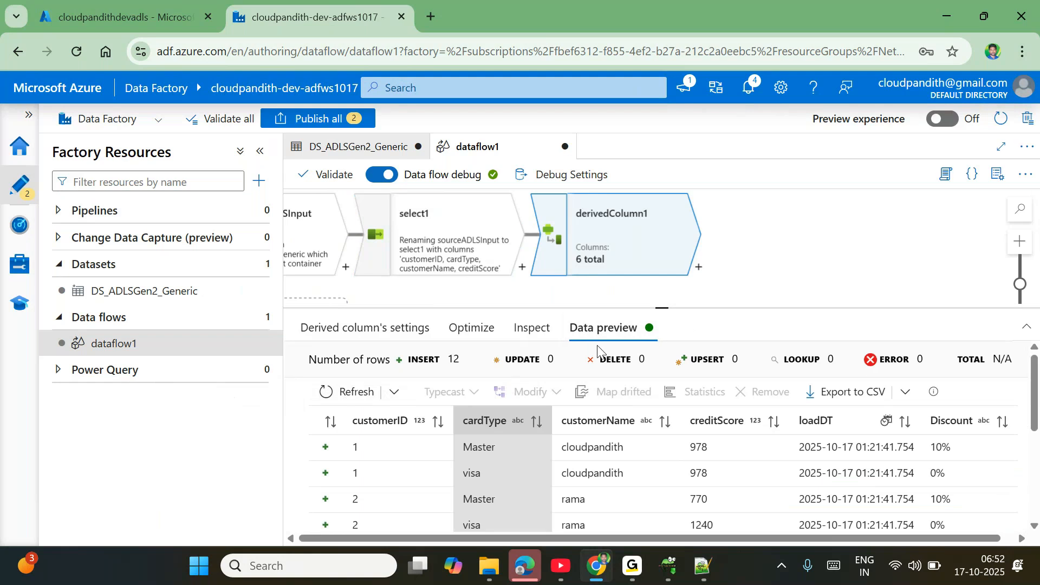
click(359, 391)
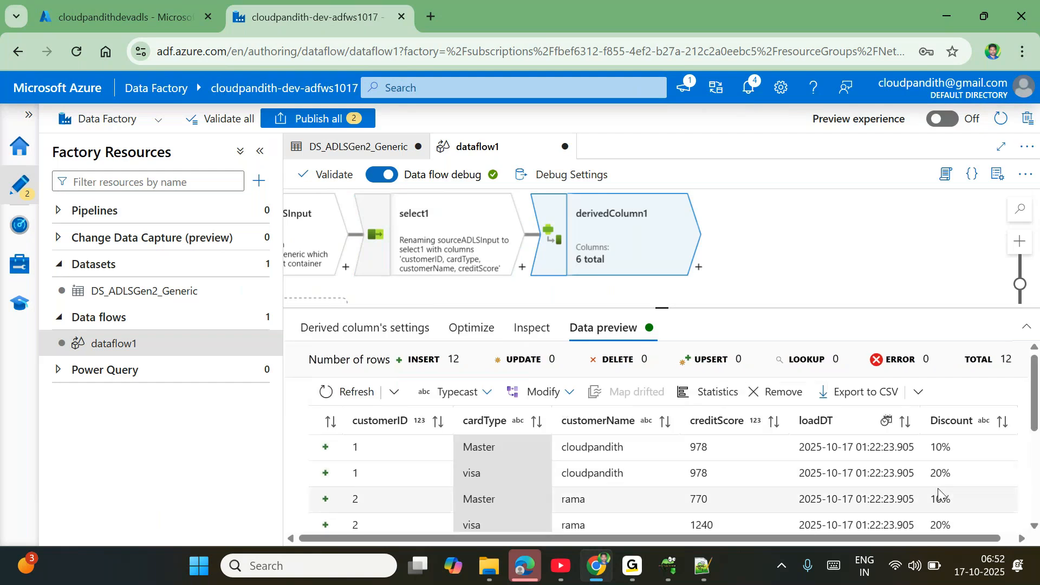
scroll(941, 488, down, 2)
scroll(941, 493, down, 2)
scroll(930, 490, up, 5)
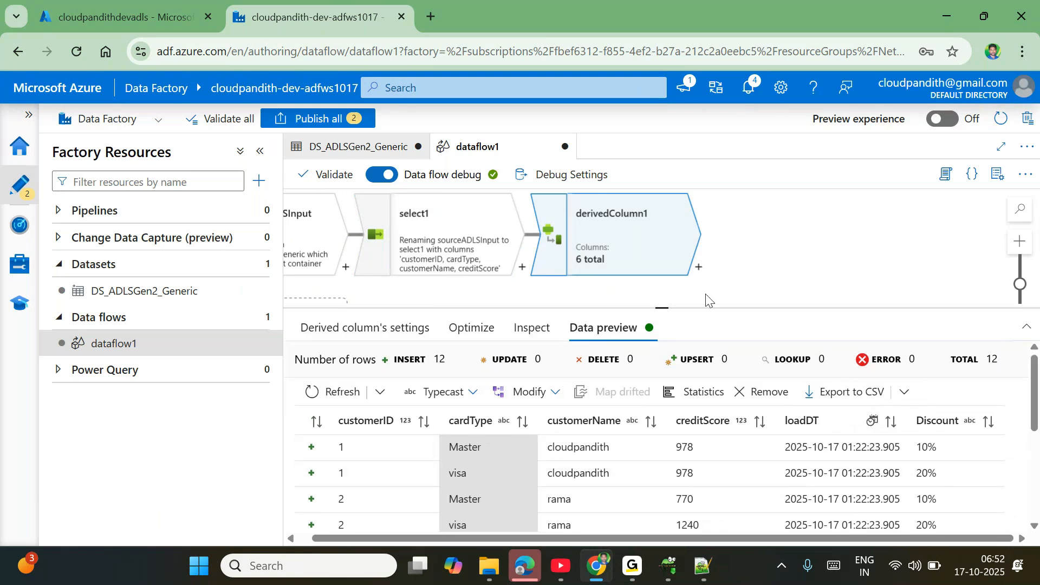
- Add a Conditional Split transformation after derivedColumn1 and go to its split conditions
click(698, 267)
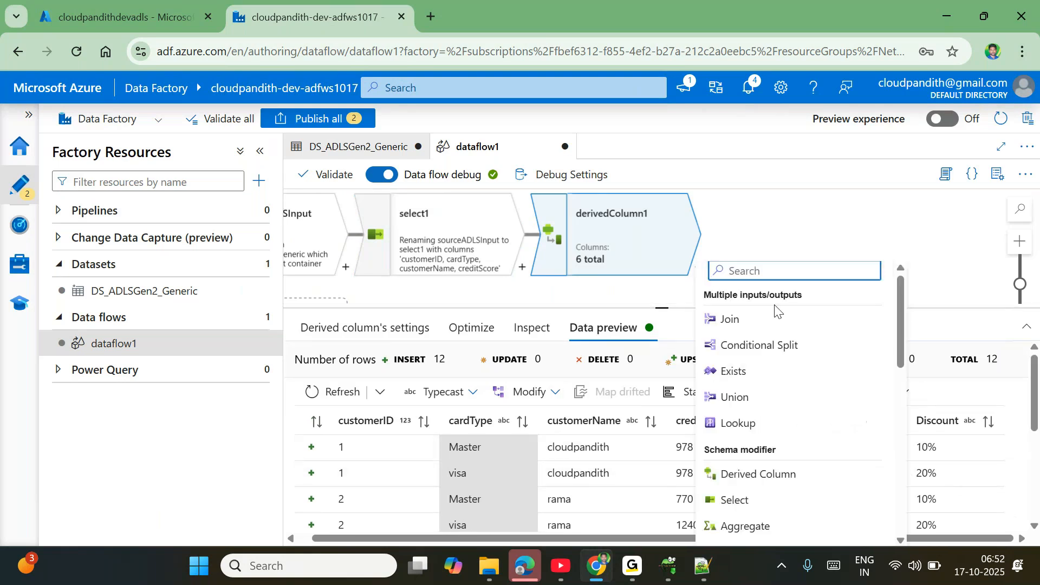
click(747, 352)
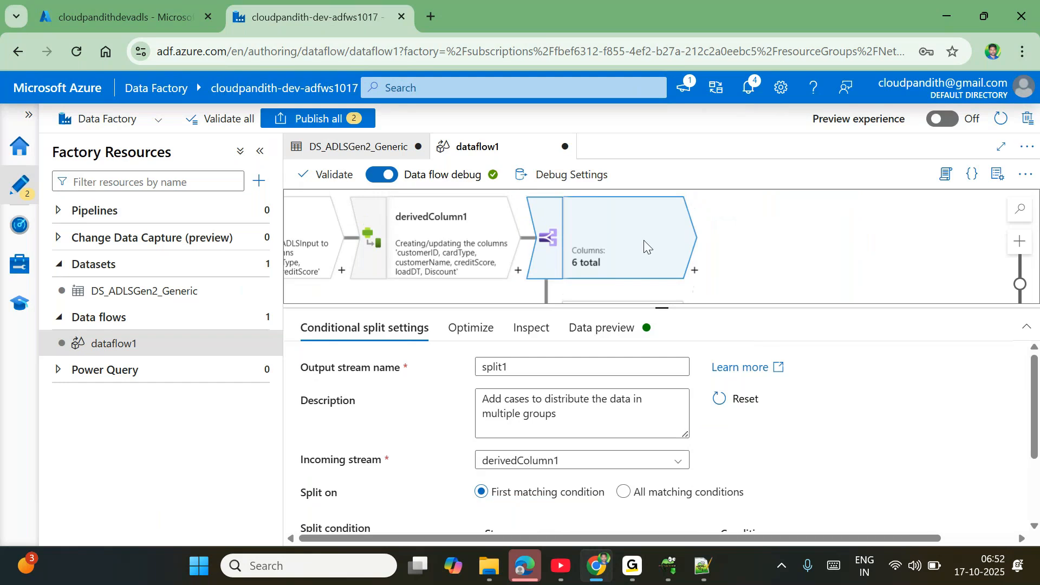
scroll(447, 444, down, 2)
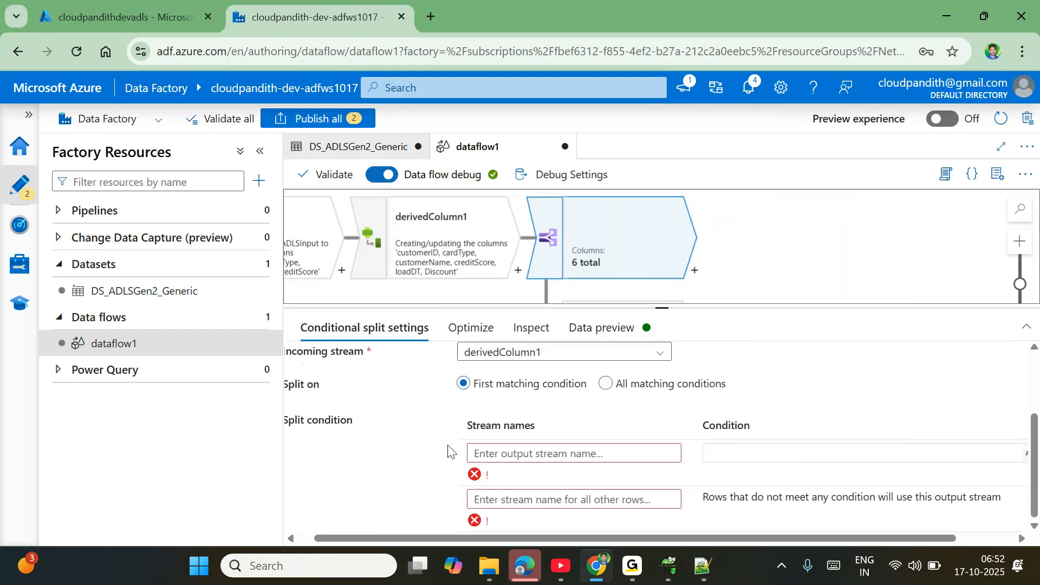
scroll(549, 457, up, 1)
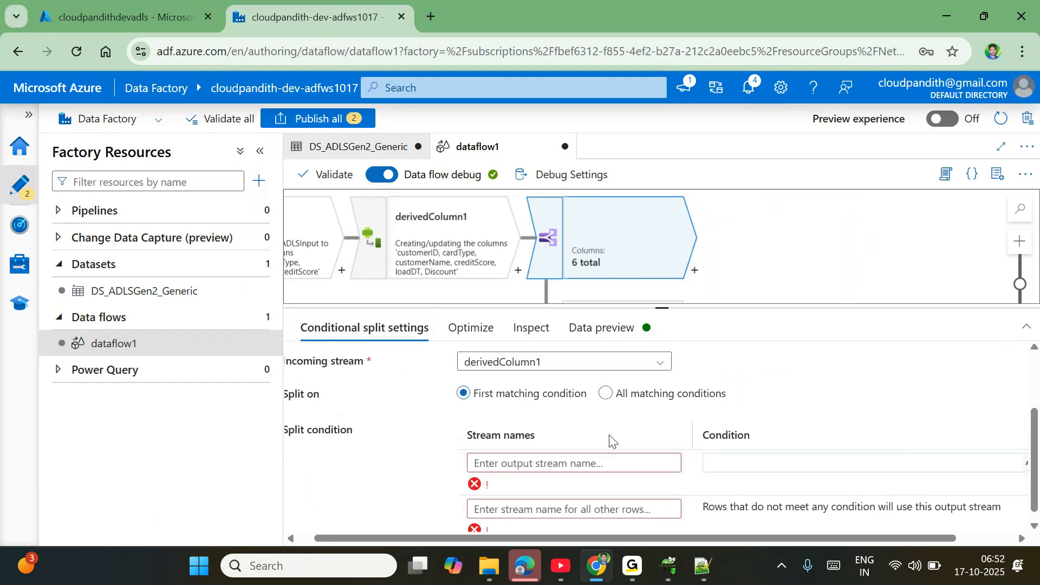
- Set the first split condition to cardType=='Master', leaving its stream name empty
click(529, 460)
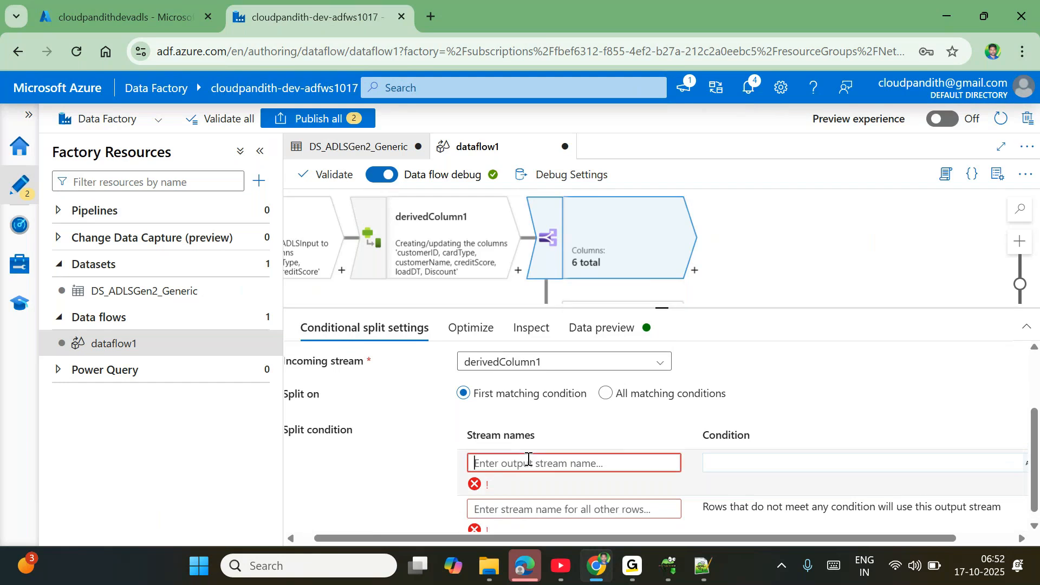
text(cardTy)
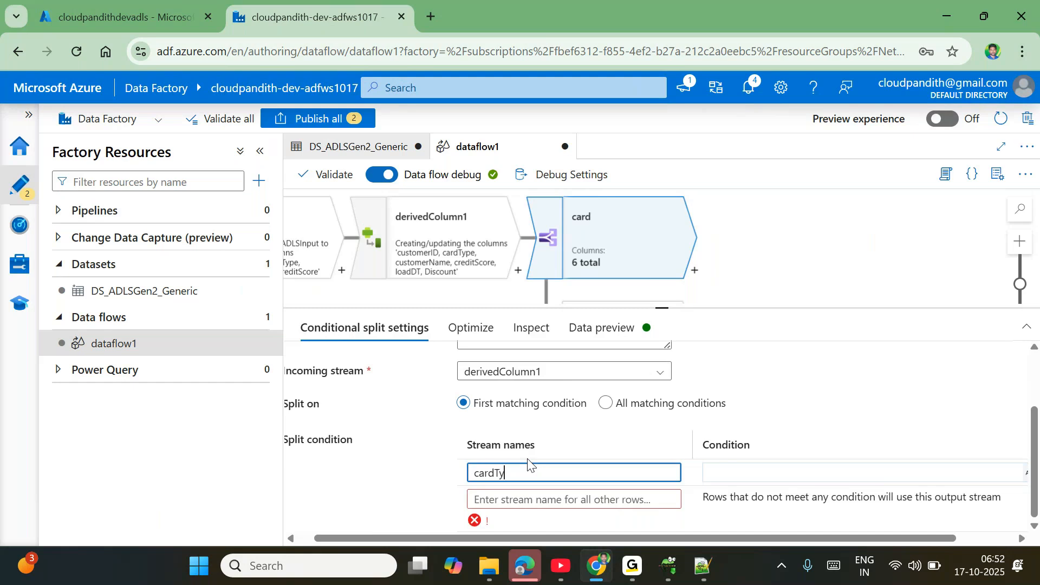
text(pe==)
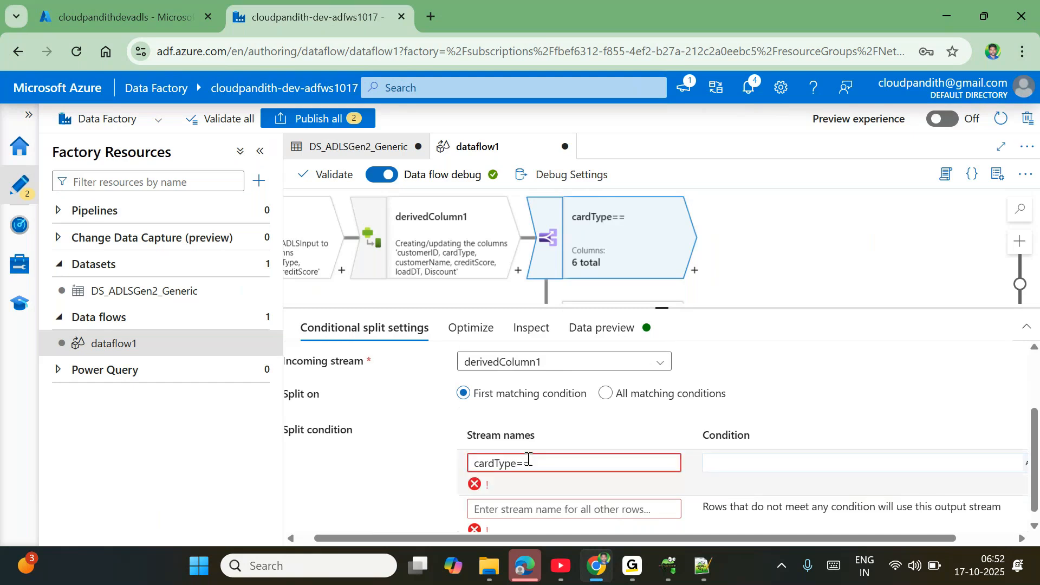
text('Master)
drag(625, 467, 460, 467)
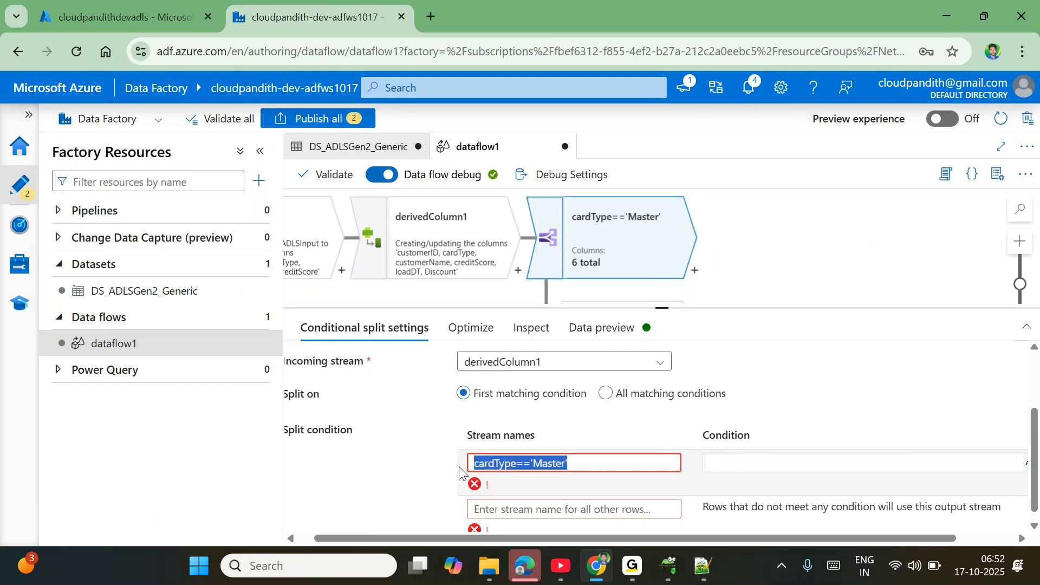
key(ctrl+x)
click(731, 462)
key(ctrl+v)
- Name the output stream of the cardType=='Master' condition masterRecords
click(559, 465)
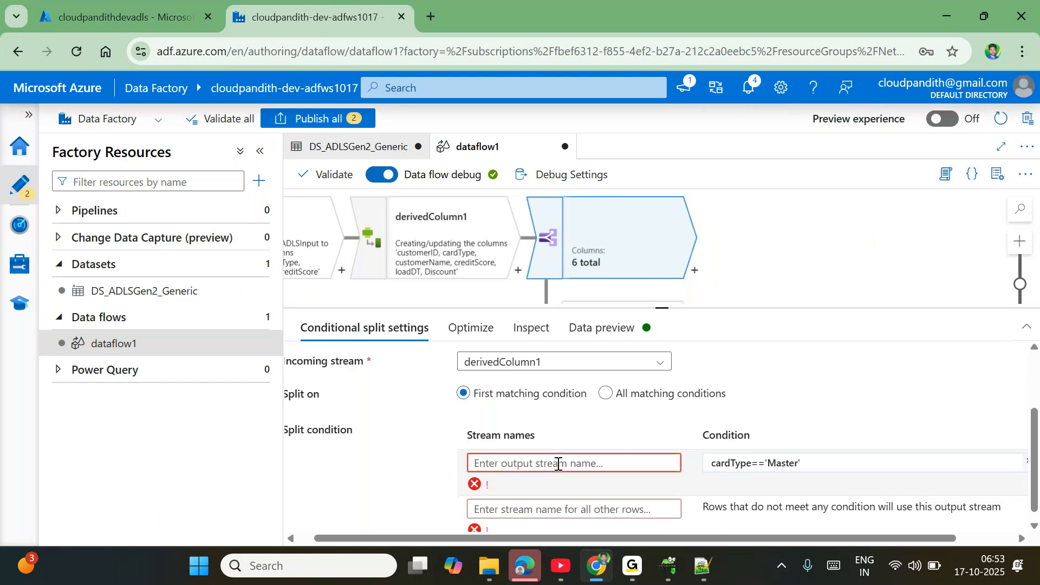
text(MasterERec)
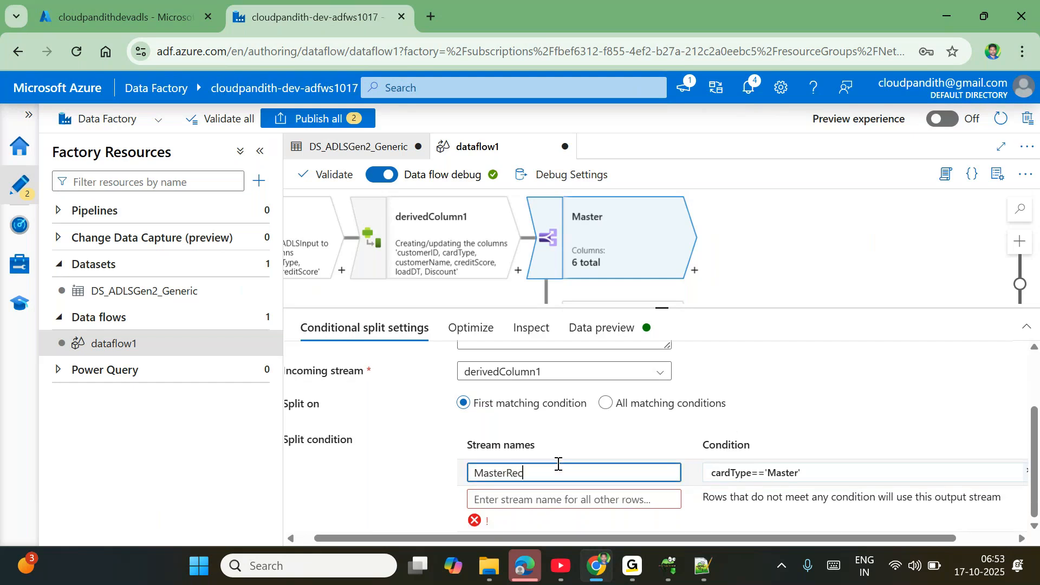
text(rds)
key(Home)
key(Delete)
text(m)
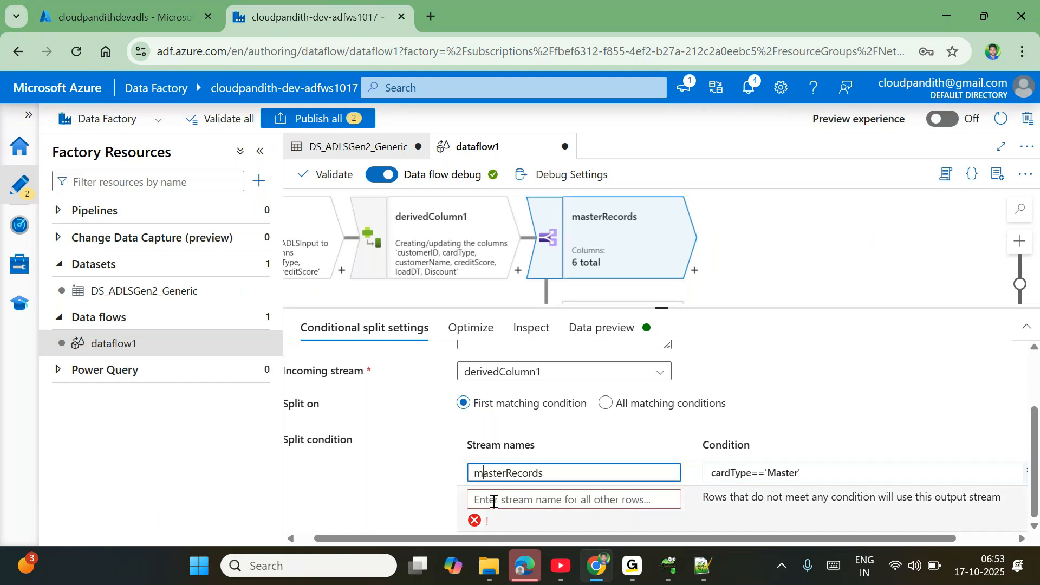
- Name the output stream for all rows that meet no condition visaRecords
click(493, 502)
text(vis)
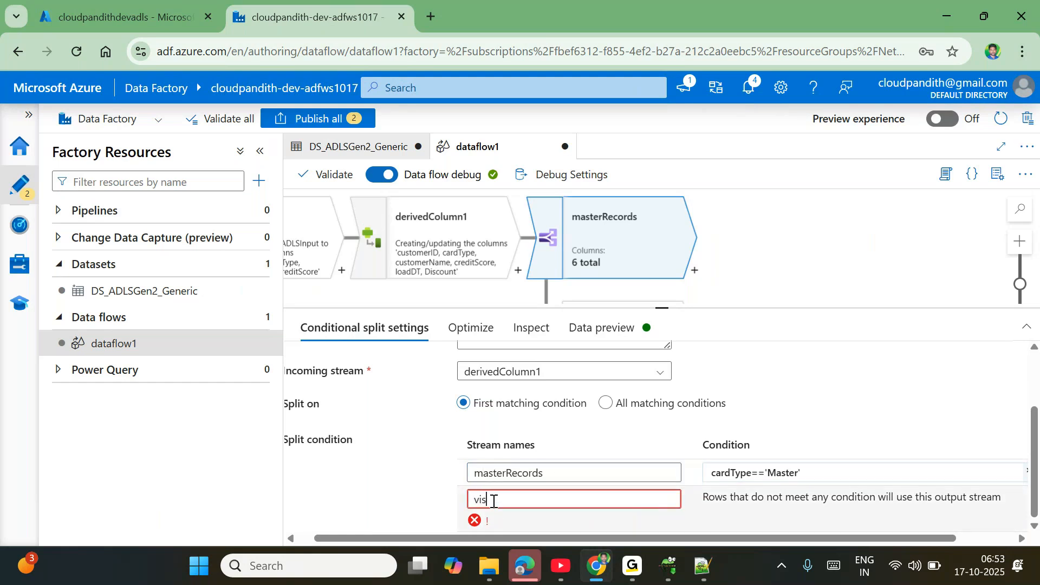
text(Recor)
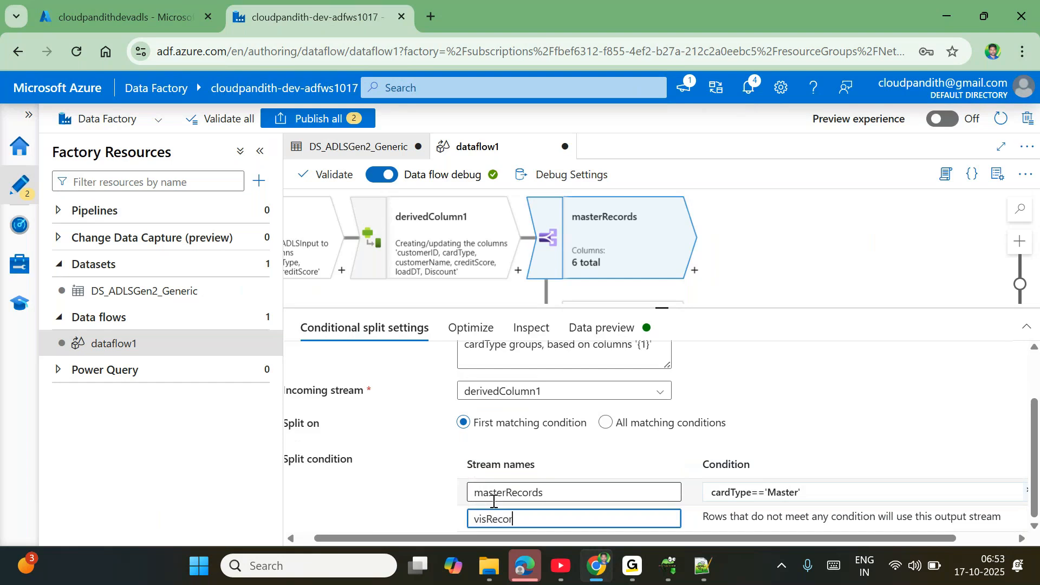
text(ds)
click(488, 519)
text(a)
text(a)
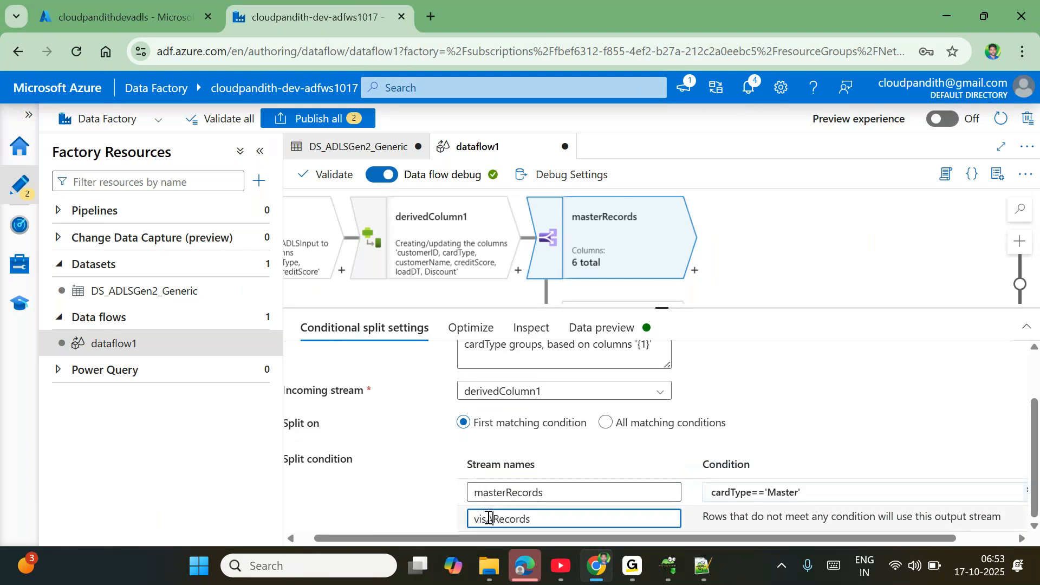
key(BackSpace)
text(a)
- Add a second split condition below masterRecords and move the visaRecords name from the default stream to it
scroll(594, 512, right, 1)
drag(655, 516, 846, 517)
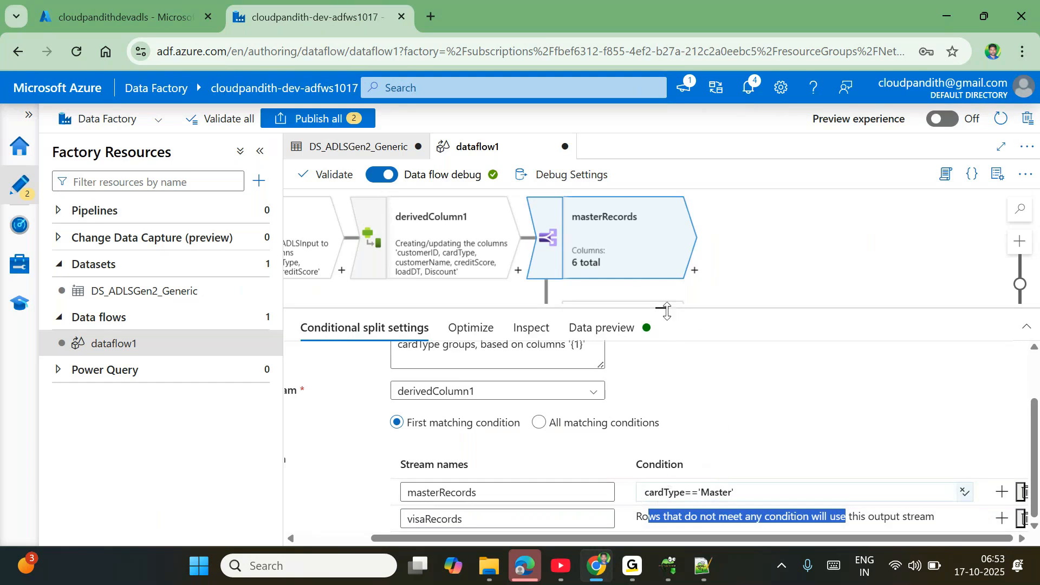
drag(662, 308, 639, 214)
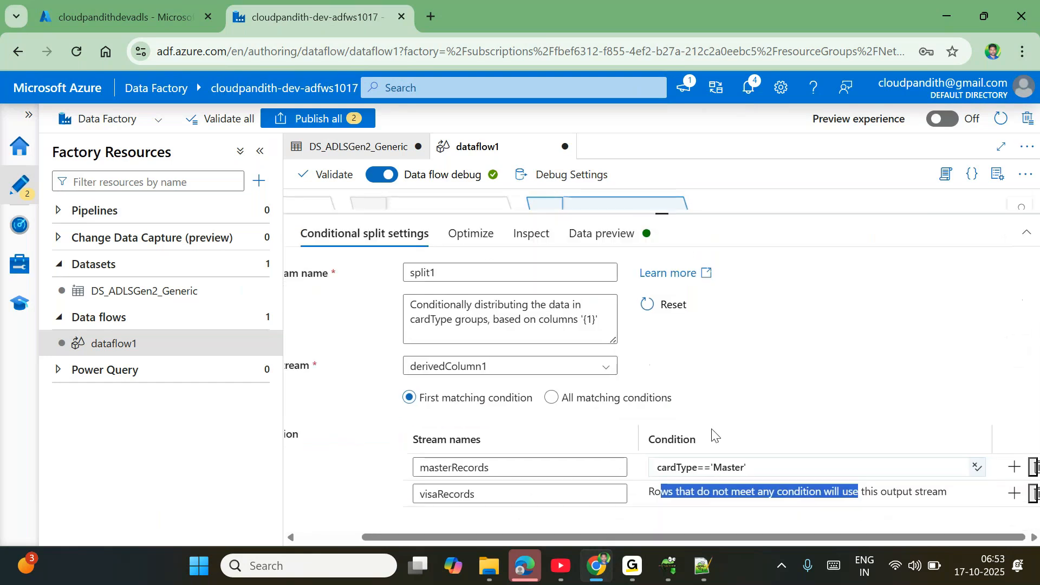
click(1013, 467)
scroll(818, 471, down, 1)
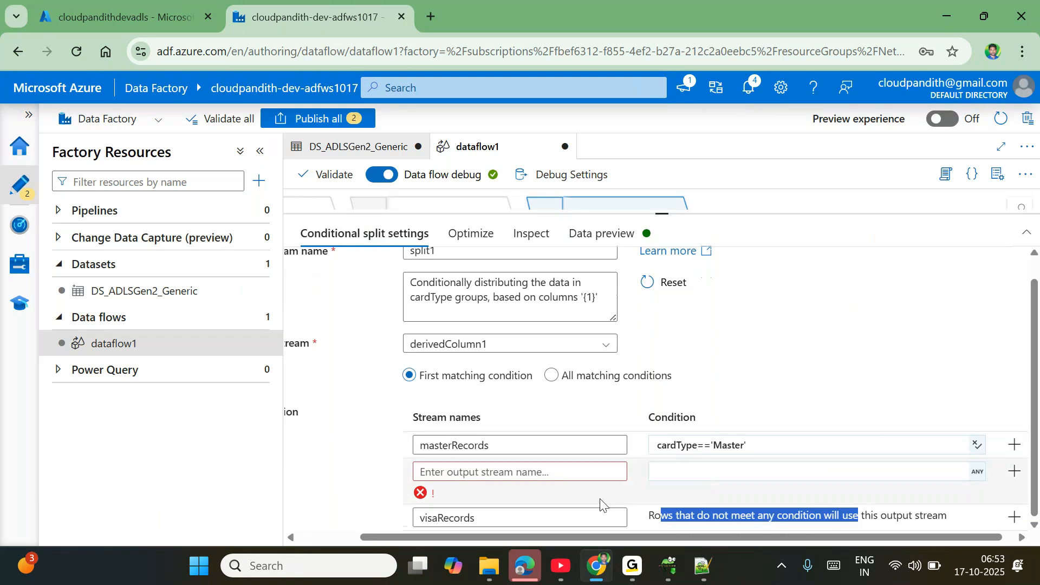
drag(483, 518, 389, 517)
key(ctrl+x)
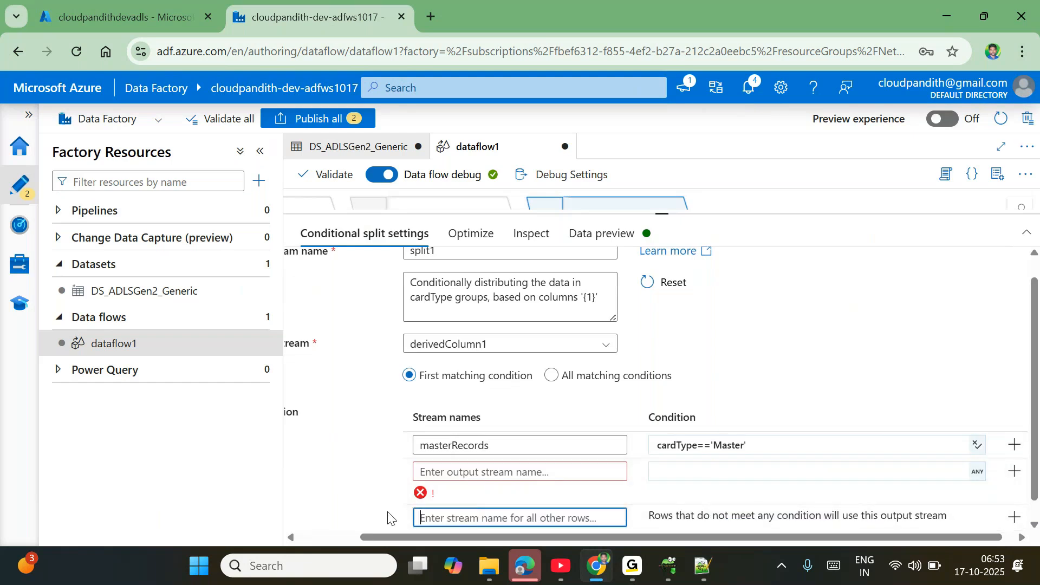
click(426, 471)
key(ctrl+v)
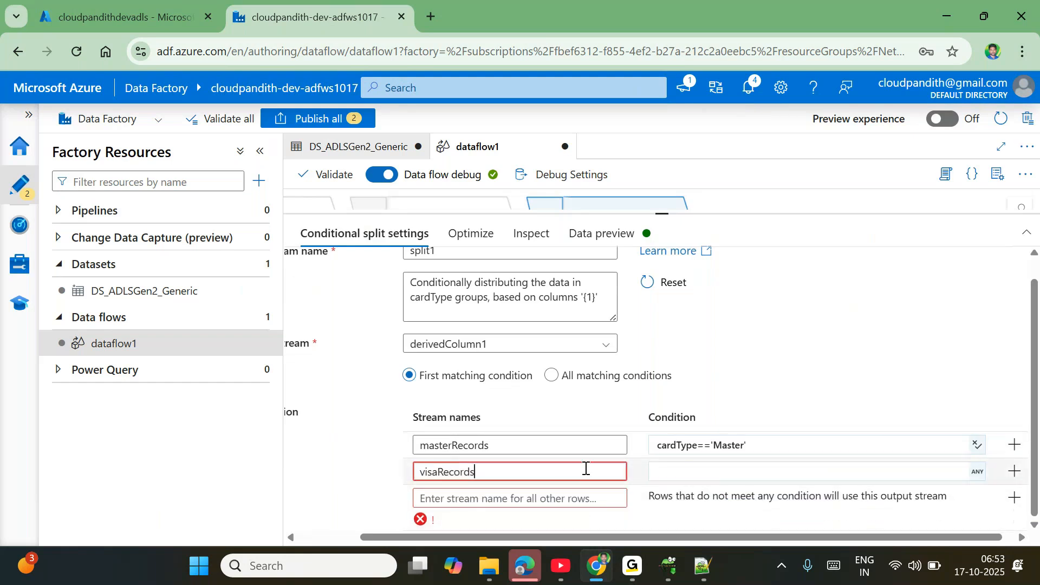
- Set the split condition of the visaRecords stream to cardType=='visa'
click(687, 469)
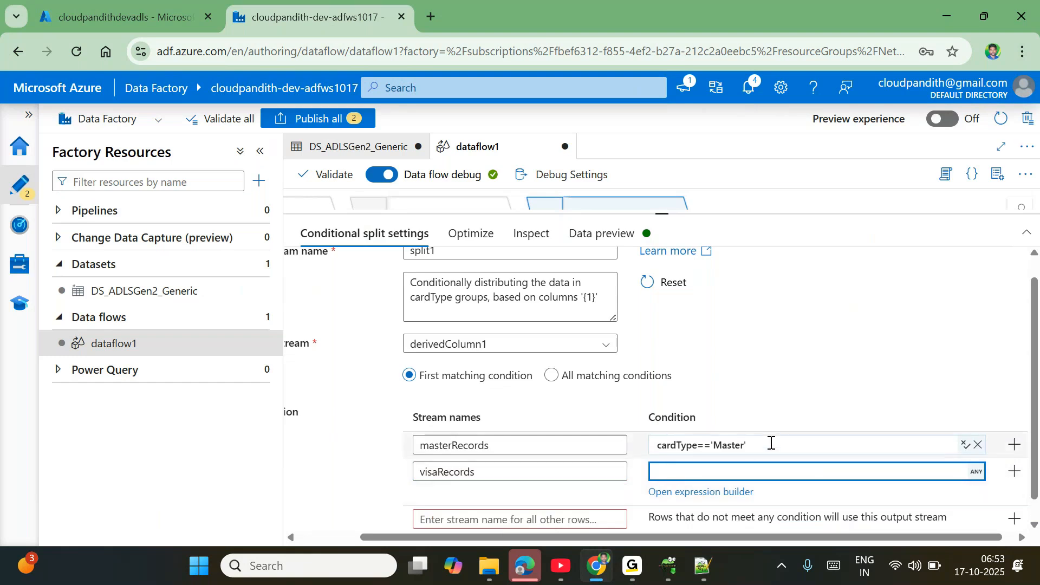
drag(771, 443, 655, 441)
key(ctrl+c)
click(674, 469)
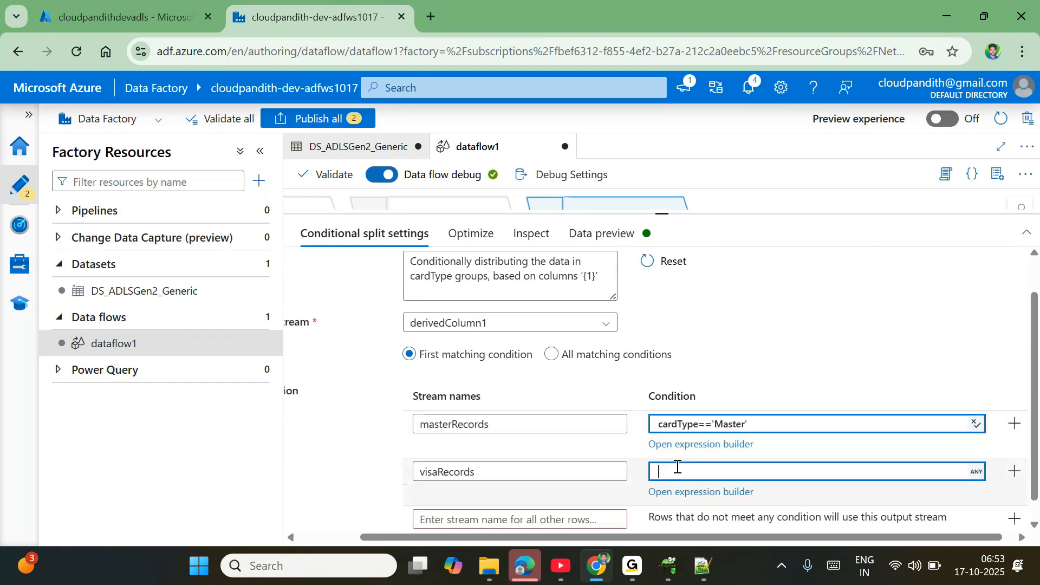
key(ctrl+v)
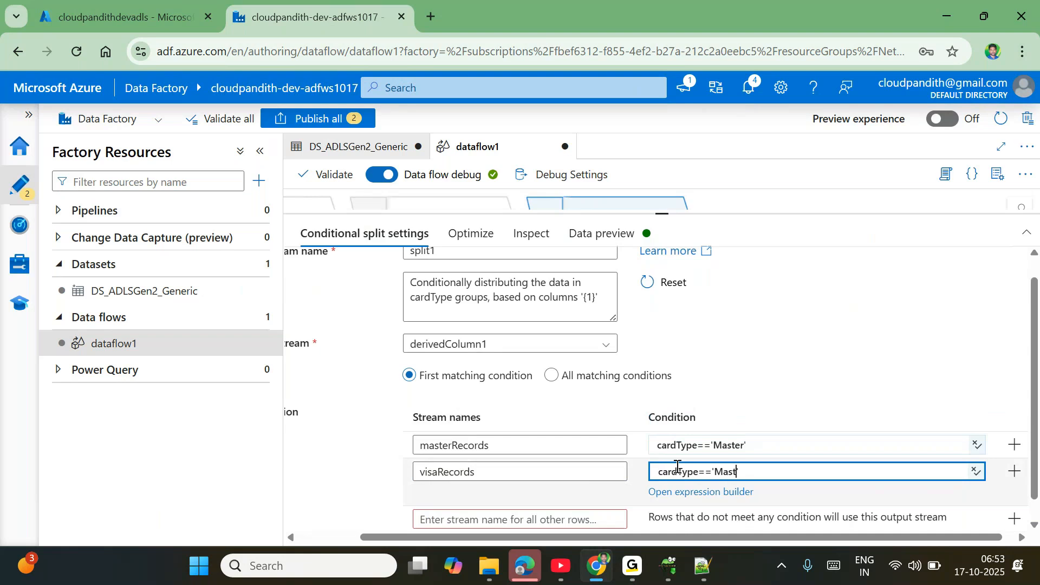
key(BackSpace)
key(BackSpace)
key(BackSpace)
key(BackSpace)
text(')
- Delete the unnamed default stream row for rows that meet no condition from the conditional split
click(458, 519)
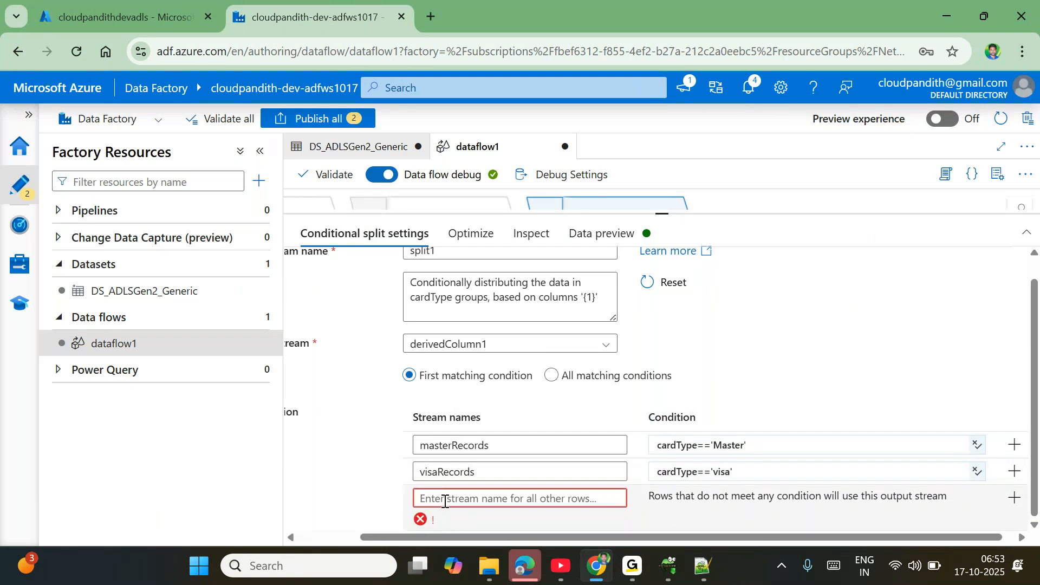
scroll(920, 510, right, 1)
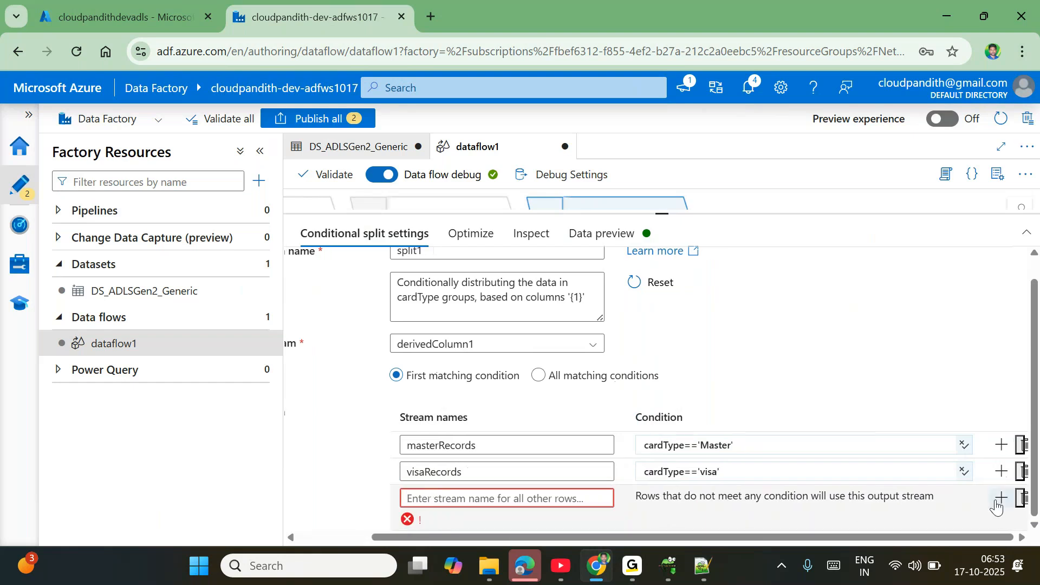
click(1025, 504)
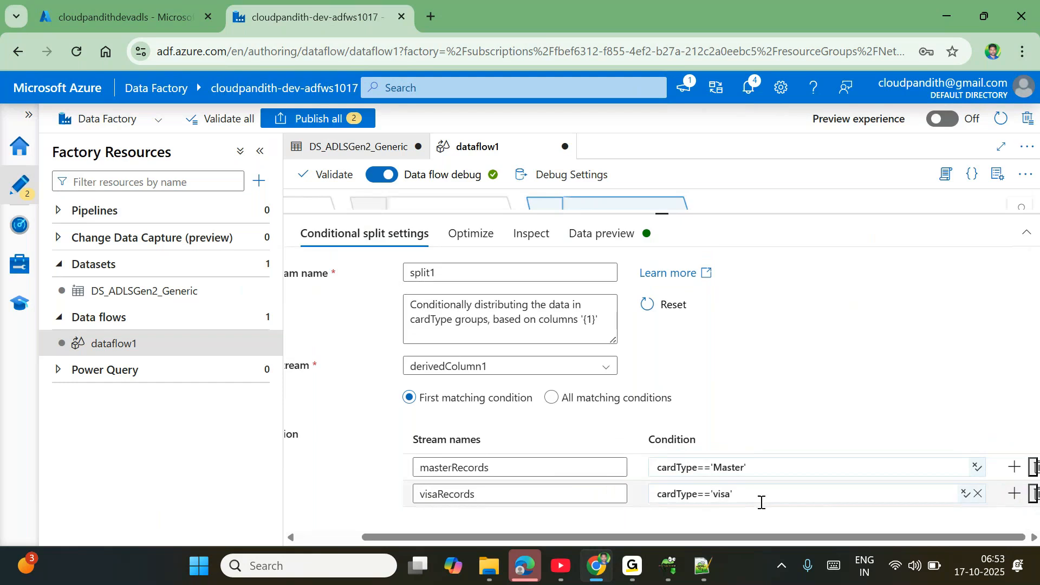
- Review the masterRecords and visaRecords stream names against their conditions and check both split branches in the data flow graph
drag(677, 467, 754, 466)
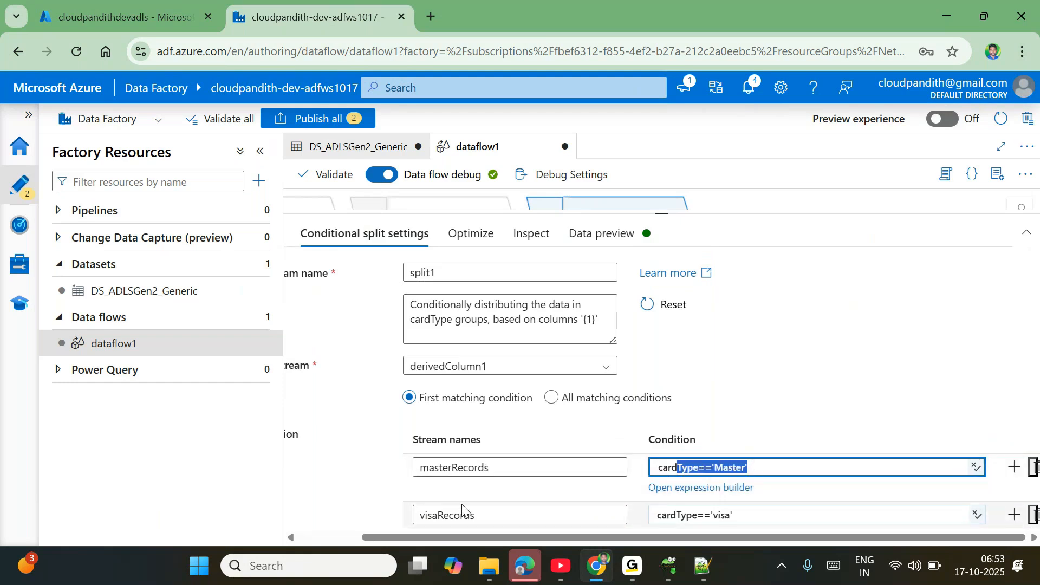
drag(667, 515, 703, 434)
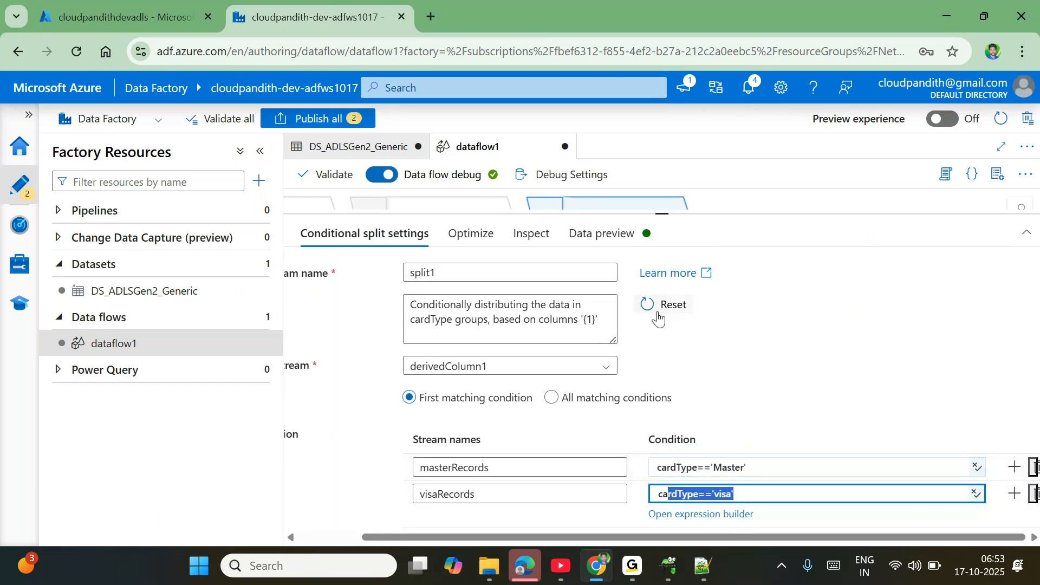
drag(668, 211, 662, 422)
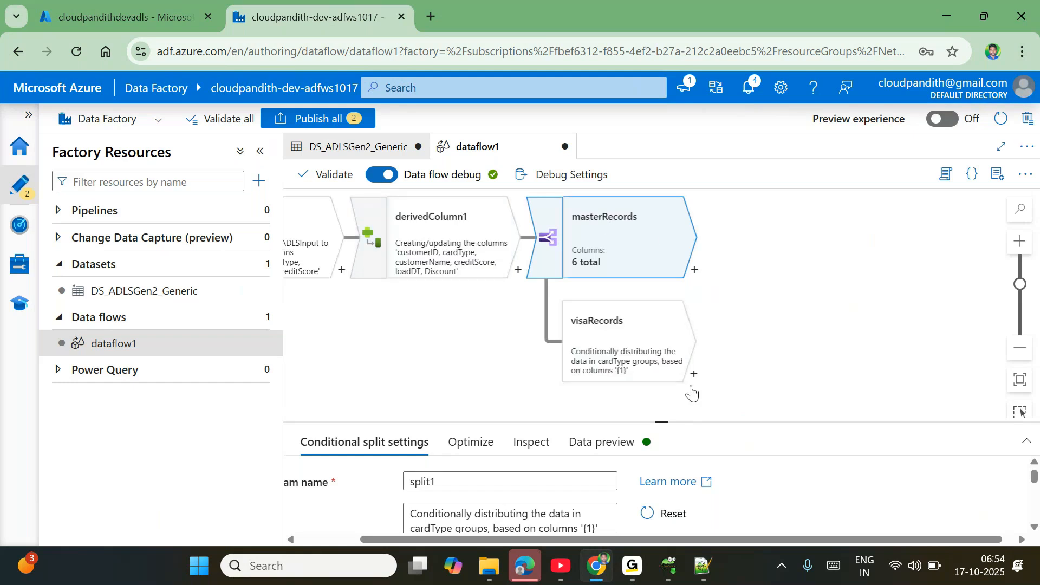
drag(665, 423, 604, 245)
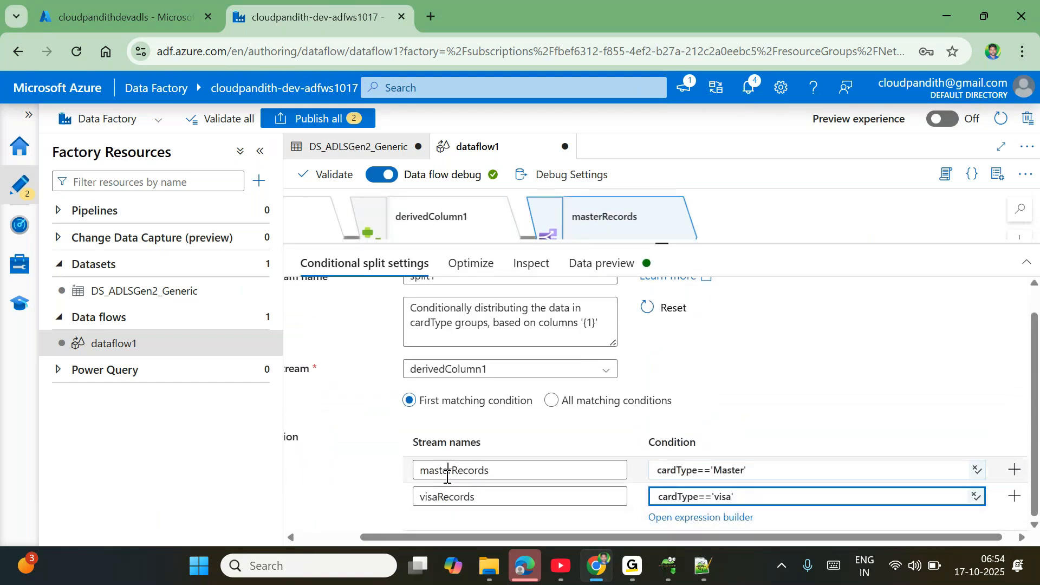
scroll(444, 472, up, 1)
double_click(458, 492)
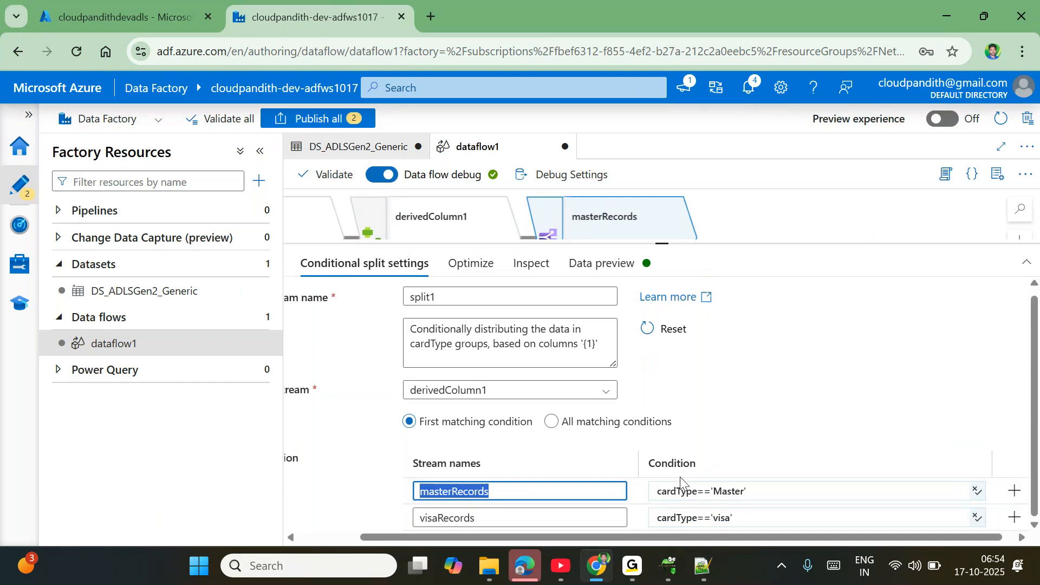
drag(755, 493, 653, 492)
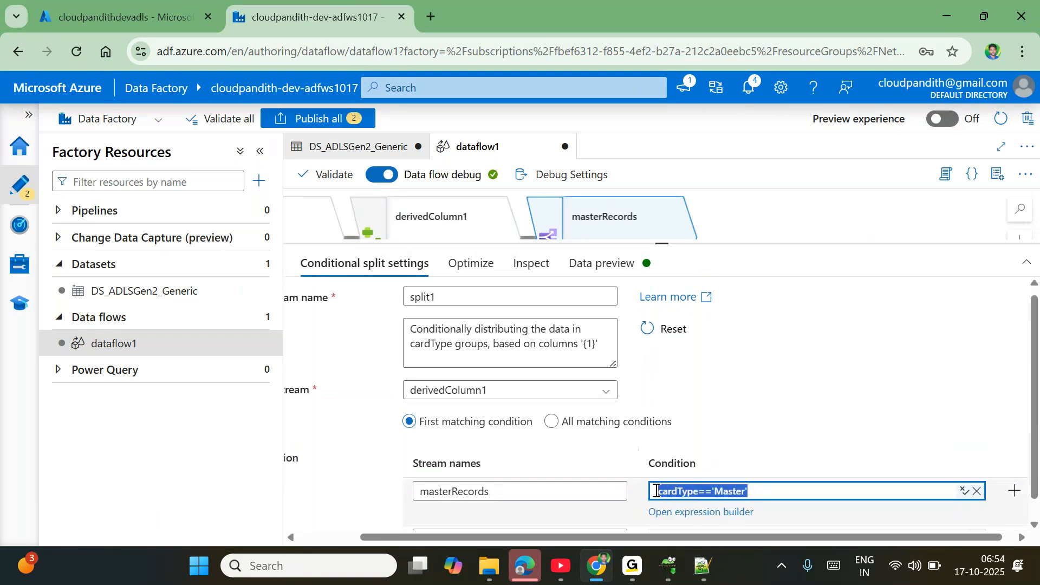
click(558, 490)
drag(559, 490, 403, 499)
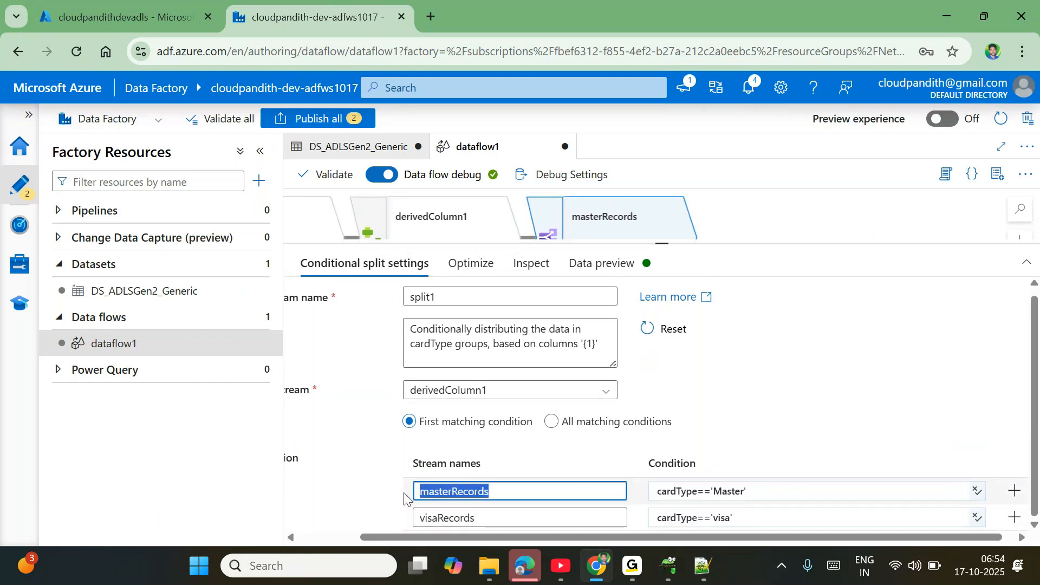
drag(746, 518, 653, 518)
drag(520, 496, 401, 503)
click(377, 501)
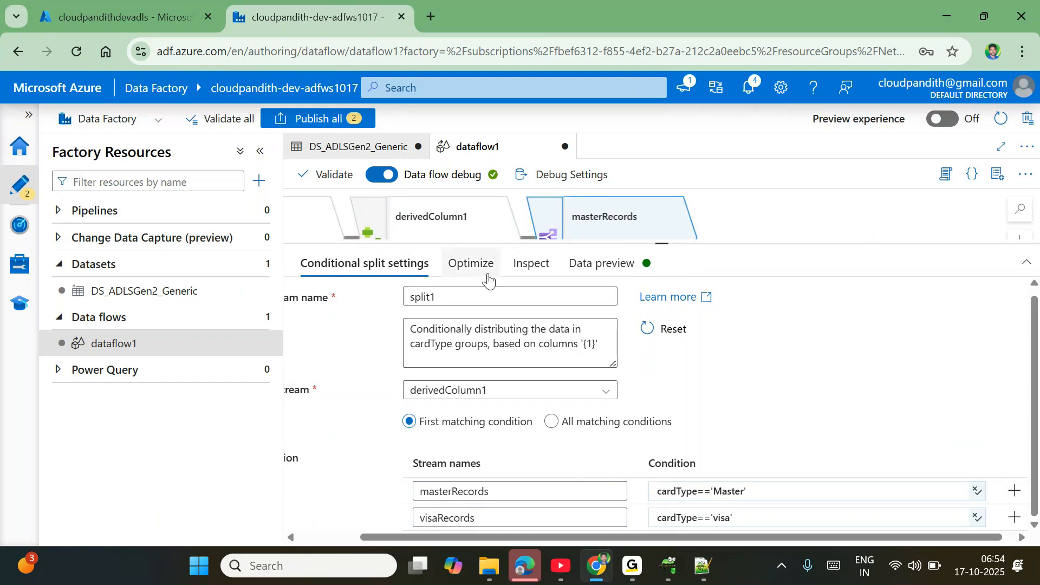
scroll(699, 417, up, 1)
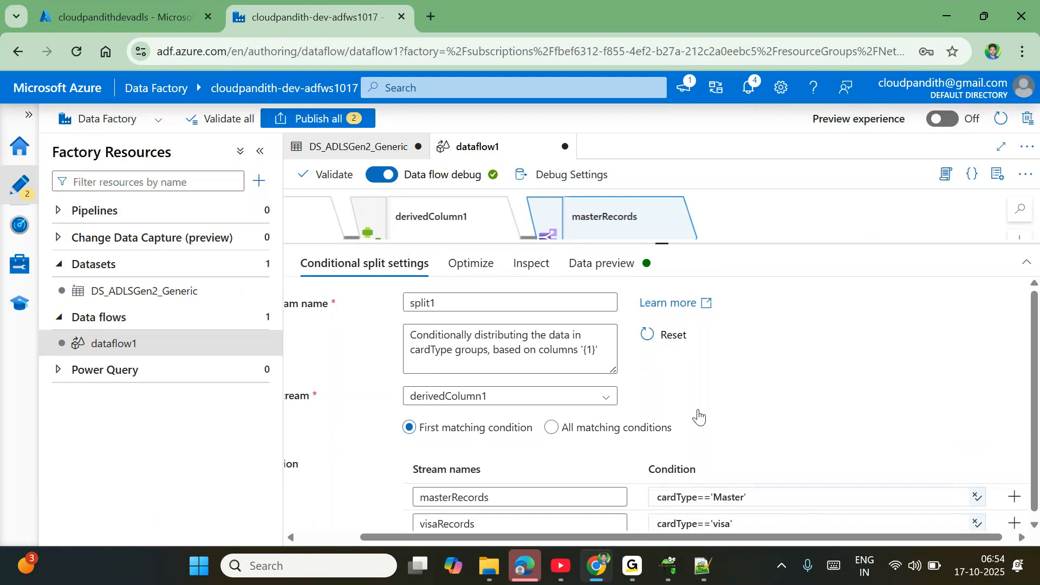
scroll(698, 418, down, 1)
scroll(688, 398, up, 1)
- Load the conditional split's data preview and examine the masterRecords and visaRecords output streams
click(579, 263)
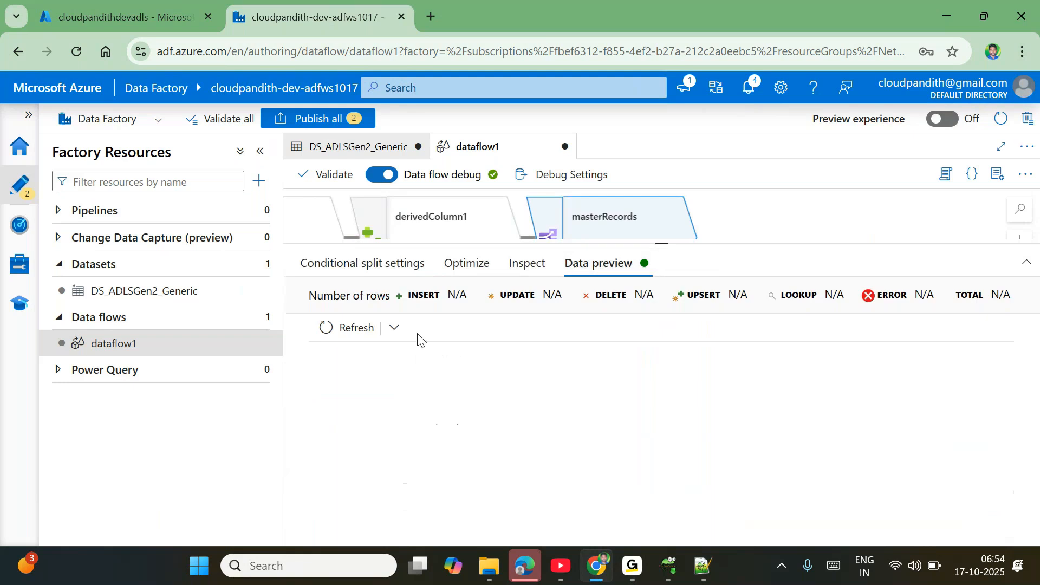
click(357, 342)
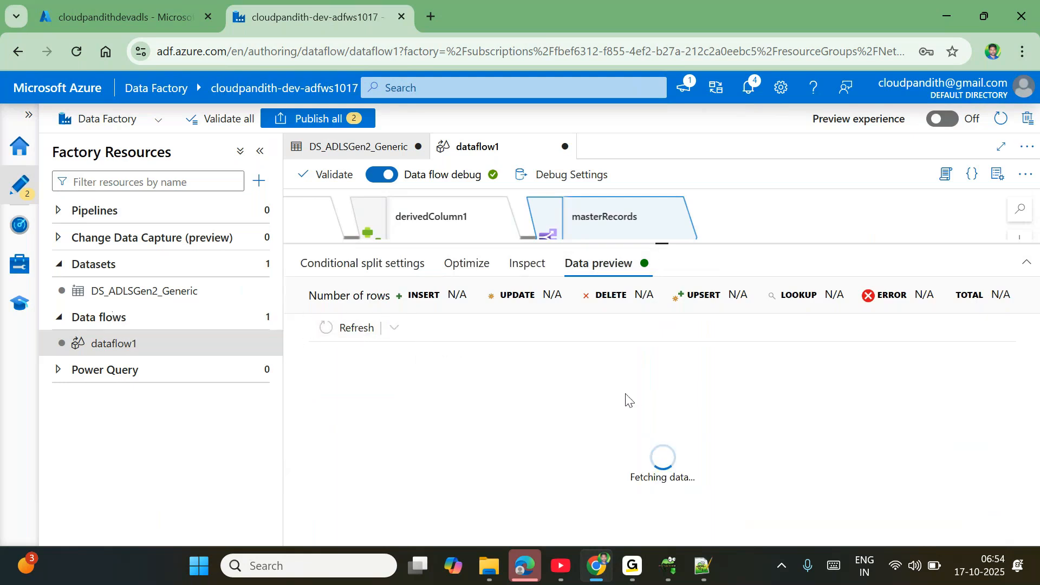
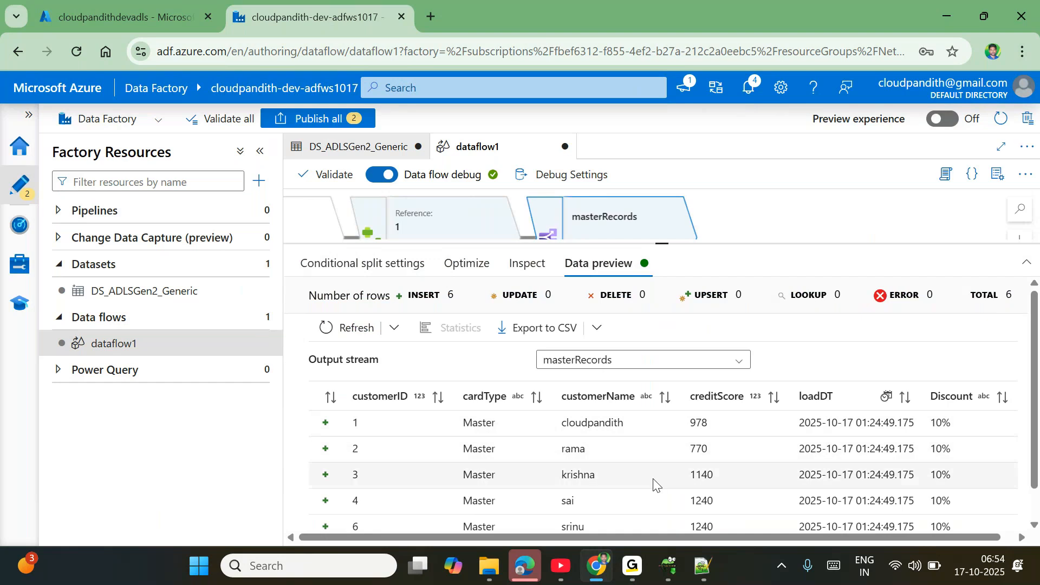
scroll(655, 482, right, 1)
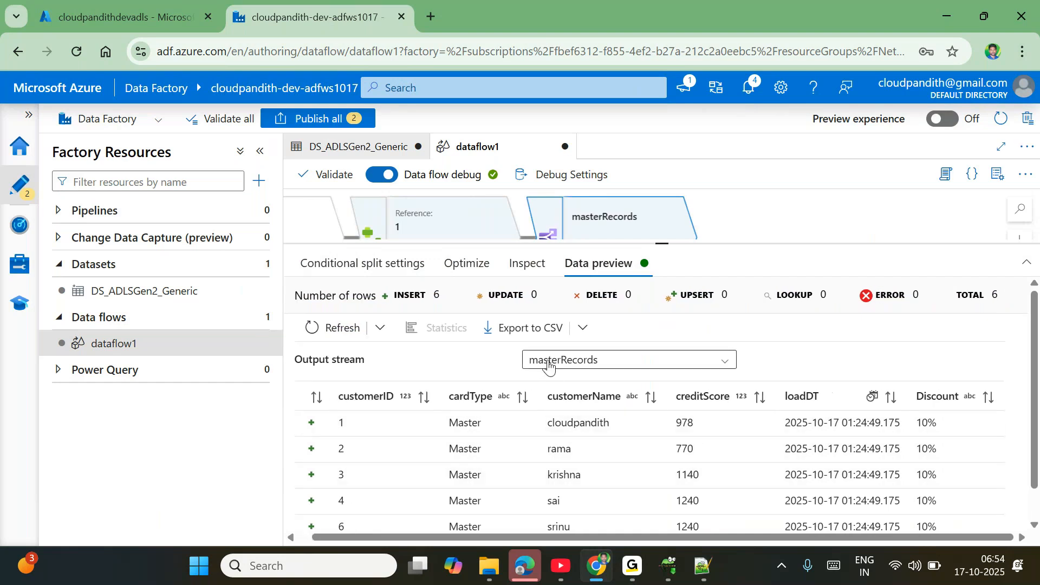
scroll(520, 412, down, 1)
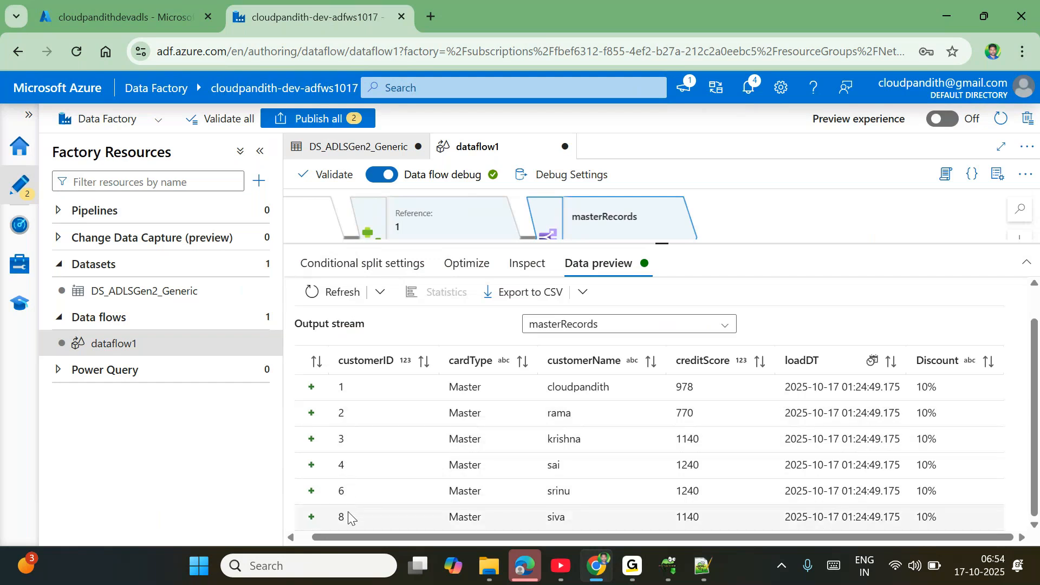
click(630, 325)
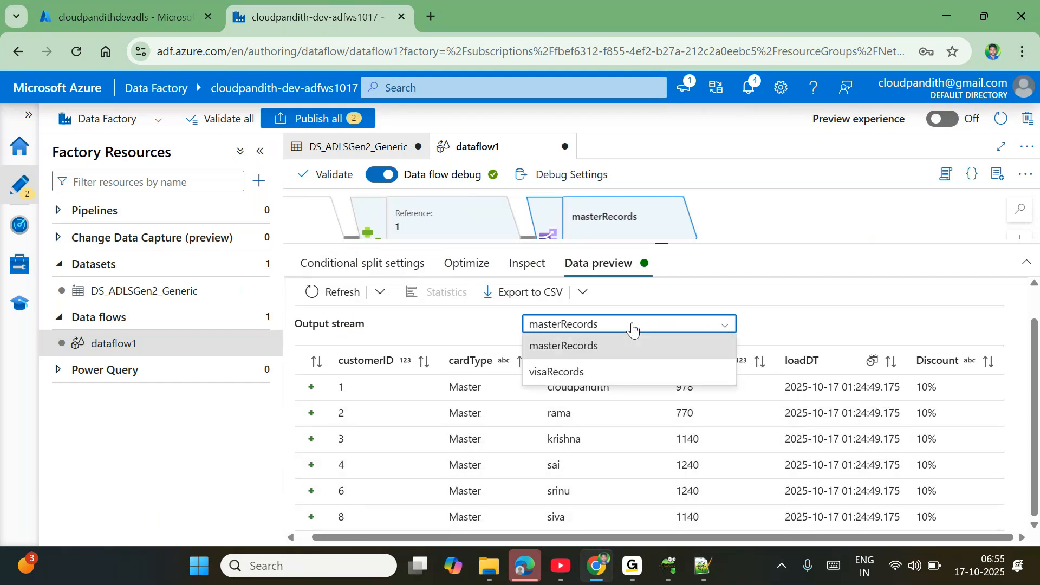
click(555, 373)
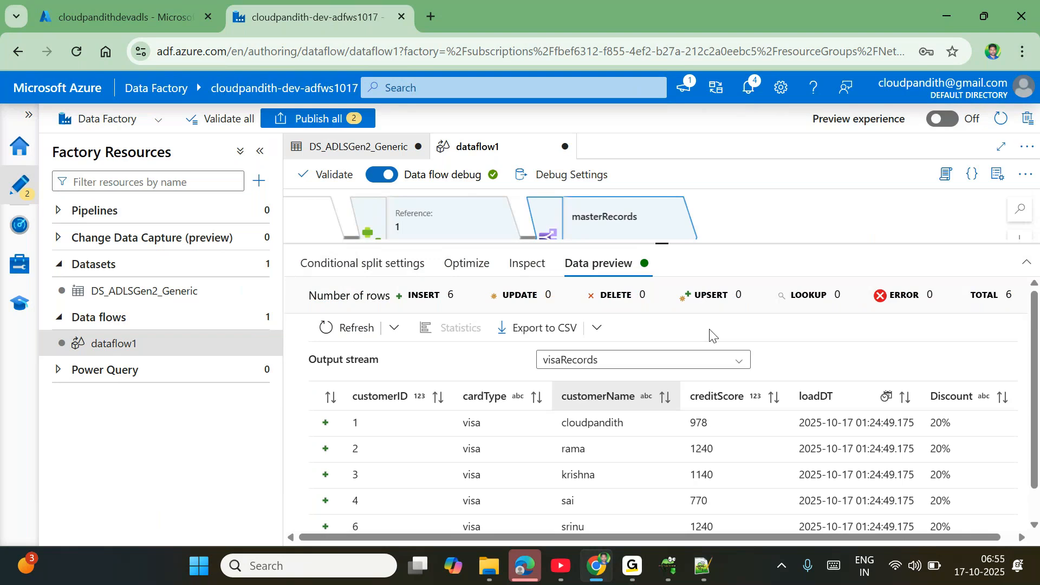
- Add a sink after the masterRecords stream and choose DS_ADLSGen2_Generic as its dataset
drag(664, 243, 743, 322)
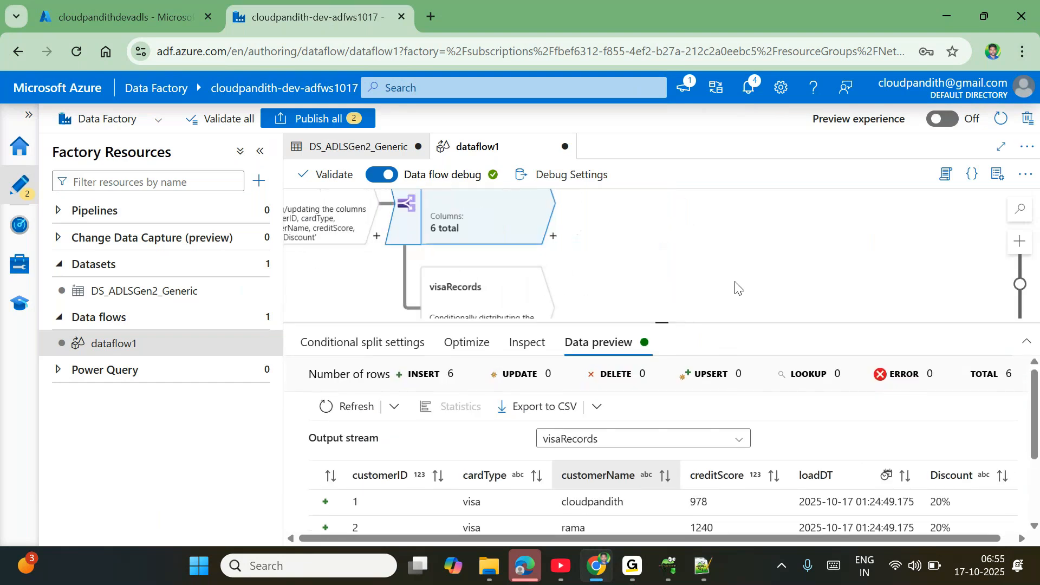
click(553, 237)
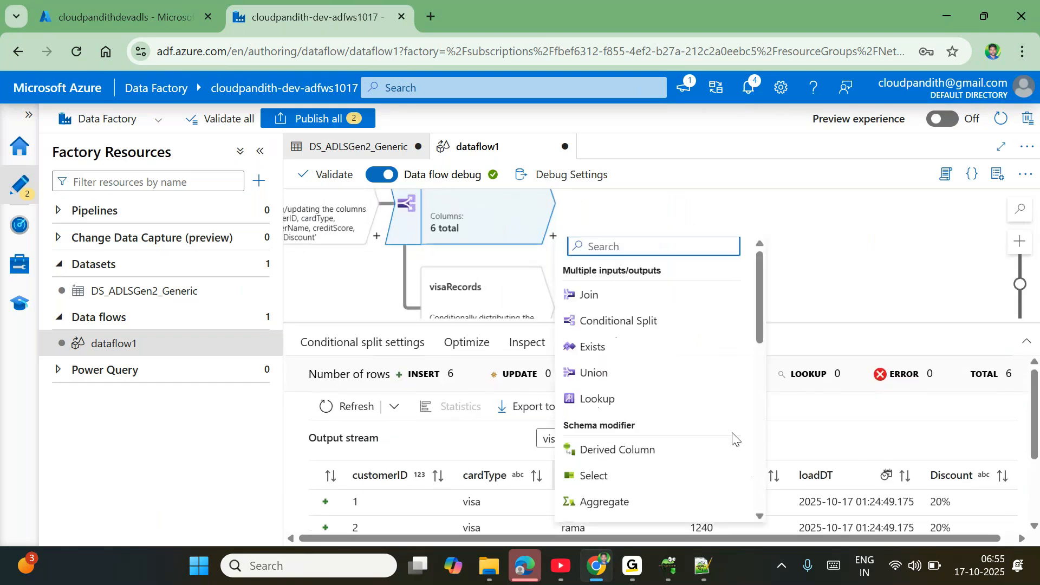
scroll(733, 437, down, 8)
click(603, 512)
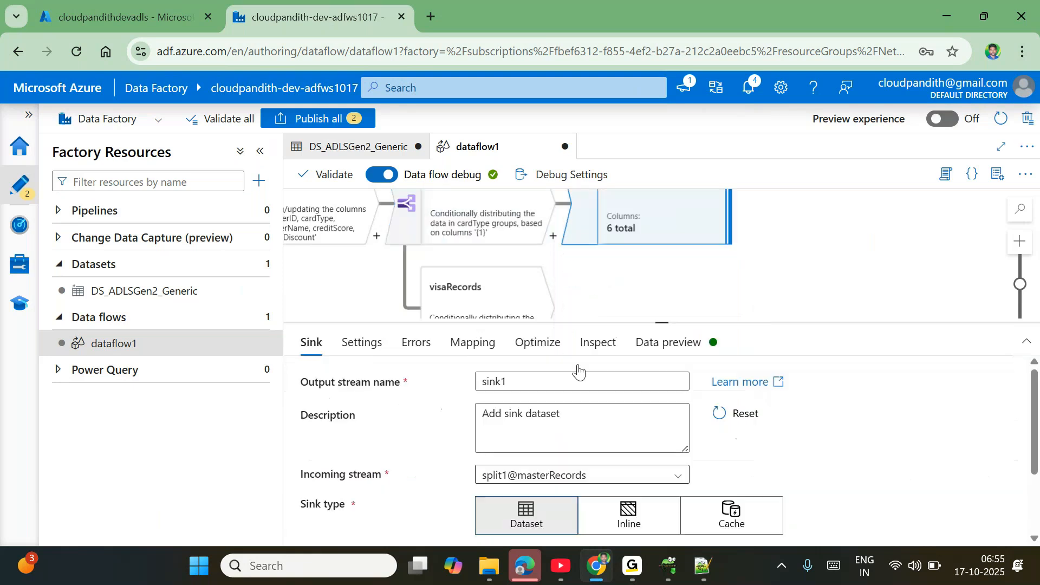
drag(663, 323, 662, 193)
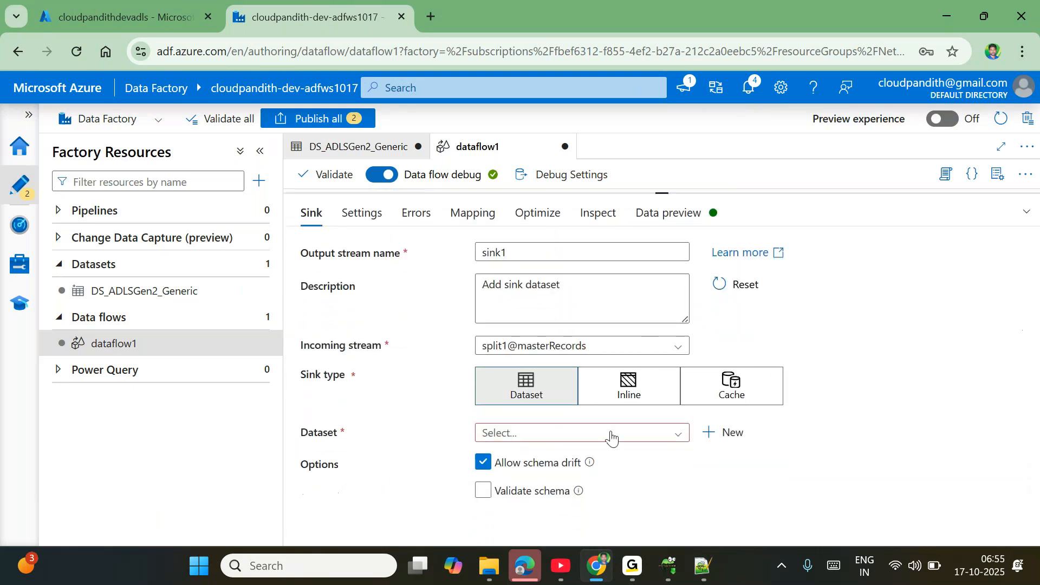
click(586, 433)
click(598, 457)
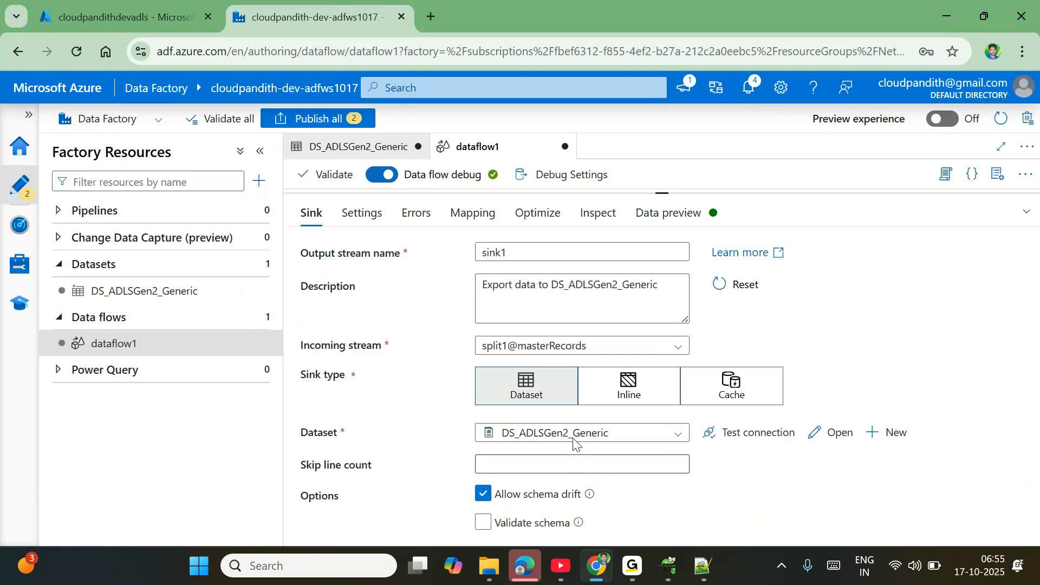
- Set the sink's file name option to Output to single file and its partition option to Single partition
click(357, 215)
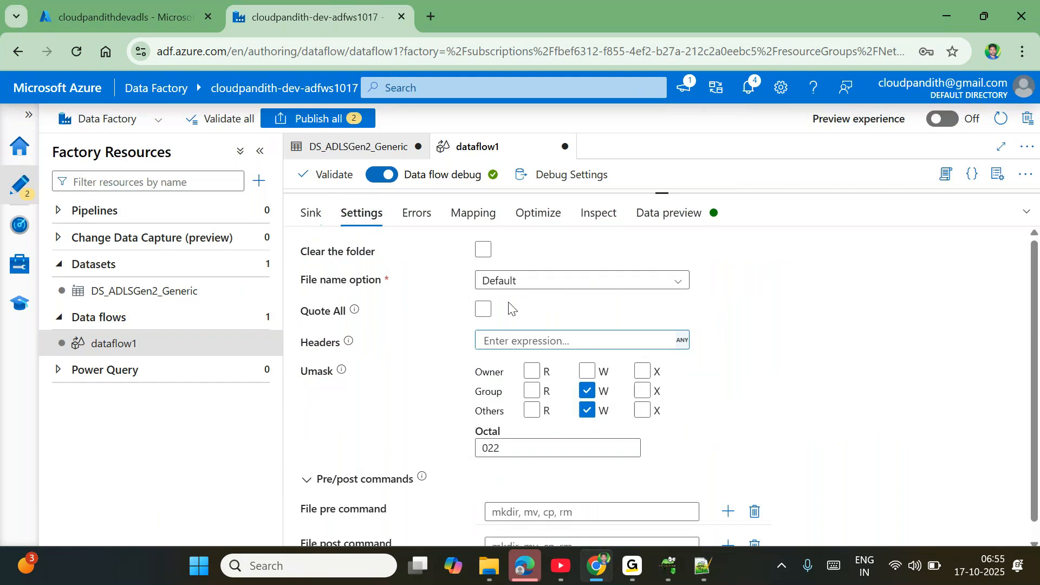
click(498, 282)
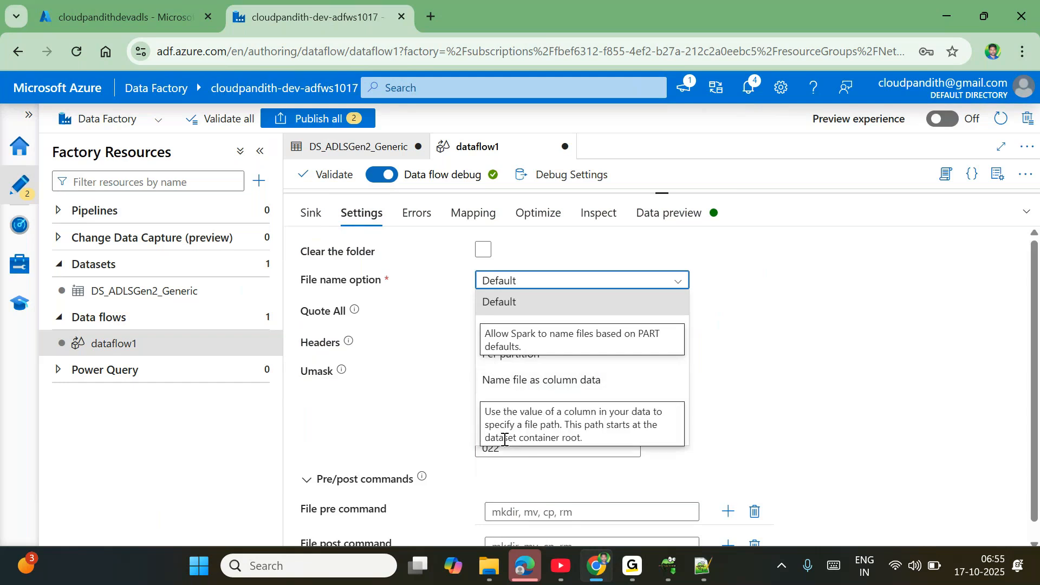
click(493, 440)
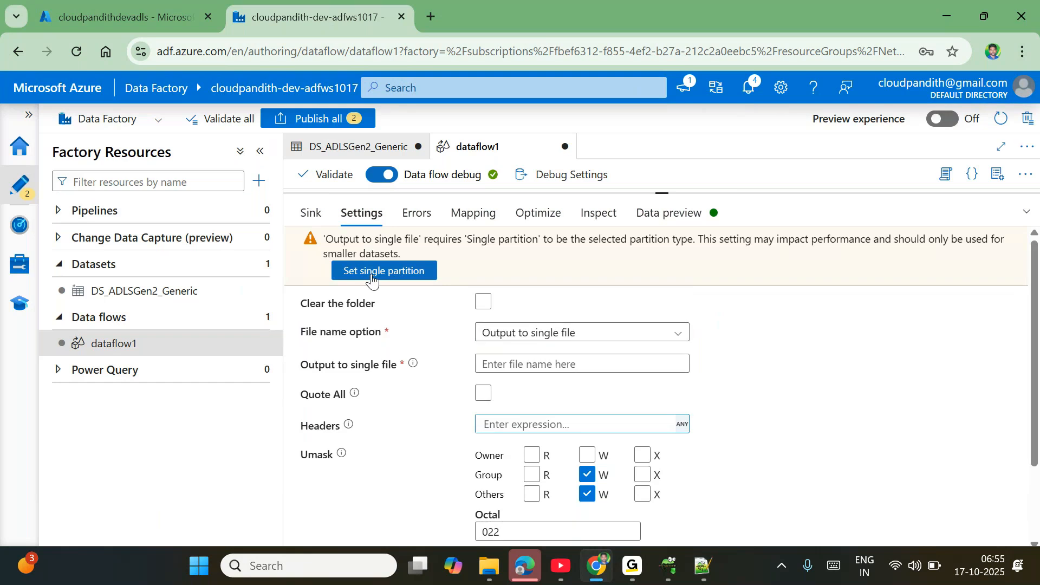
click(538, 213)
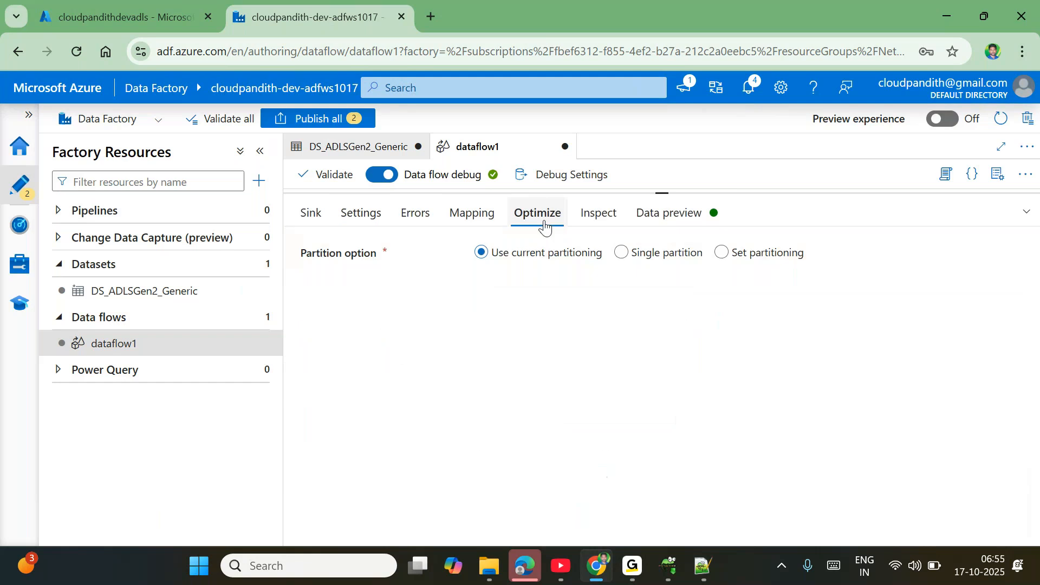
click(621, 254)
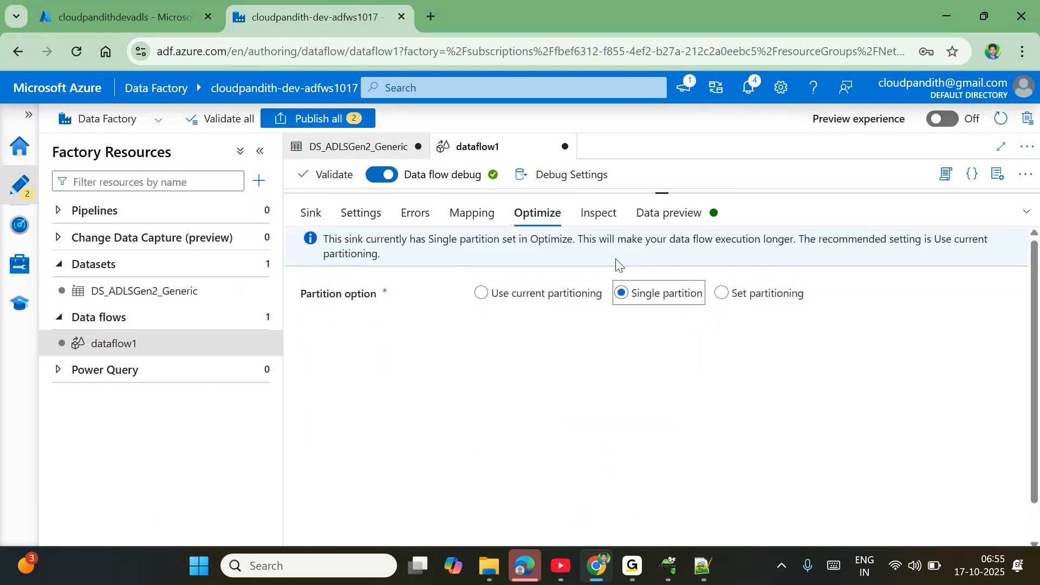
- Name the sink's single output file masterrecords.csv
click(361, 214)
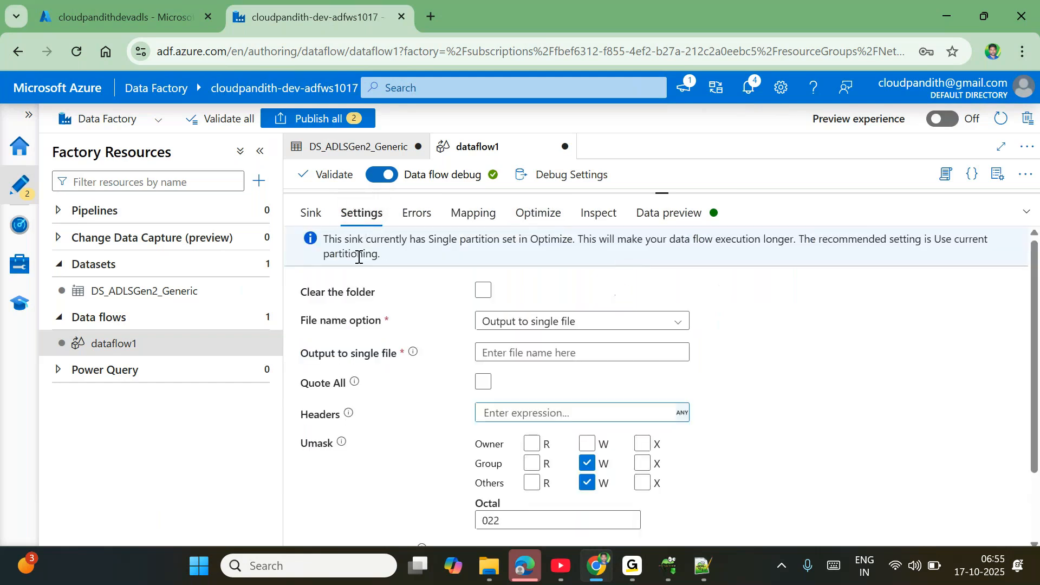
click(504, 349)
text(masterrecords.csv)
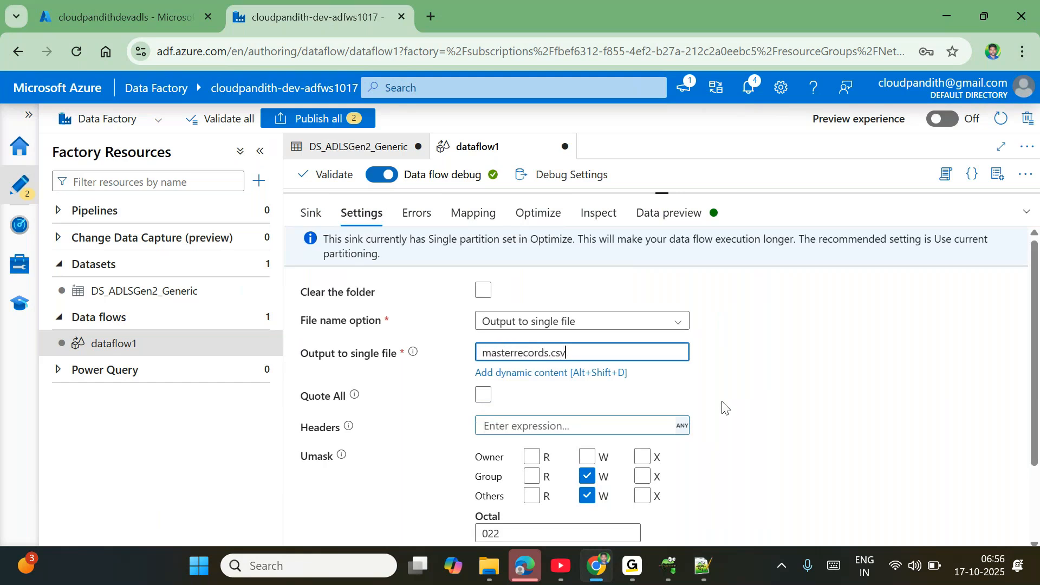
scroll(724, 407, down, 2)
scroll(725, 408, up, 2)
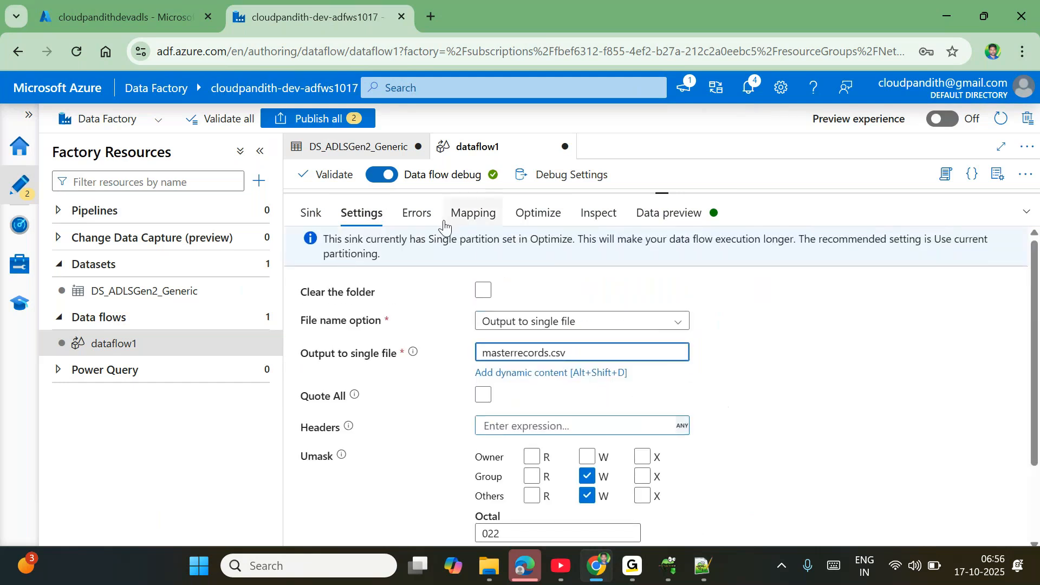
- Review the masterRecords sink's column mapping with auto mapping off, re-enable auto mapping, and check the partition option and output schema
click(494, 222)
scroll(517, 418, down, 1)
click(309, 305)
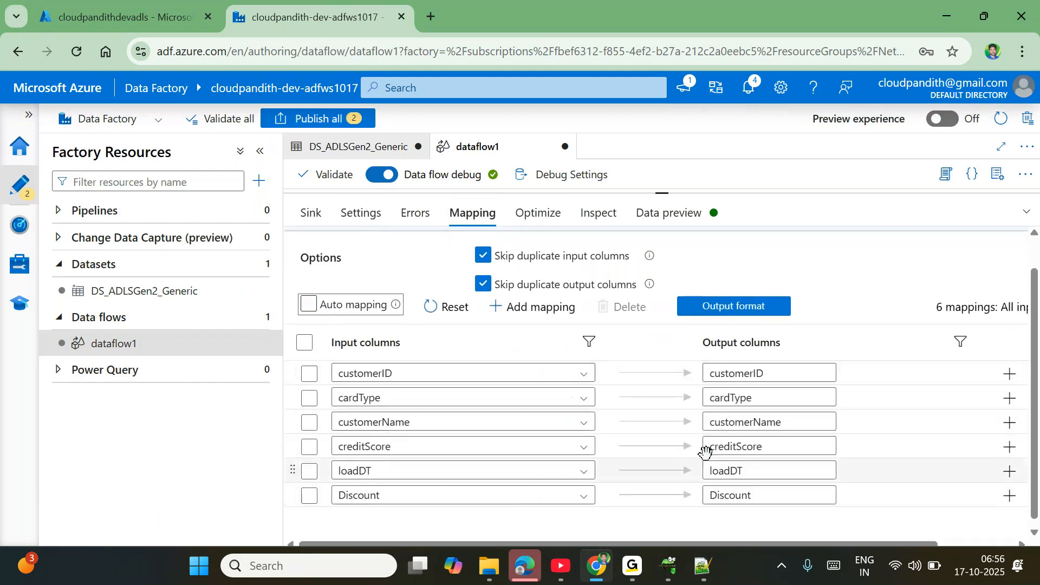
click(312, 311)
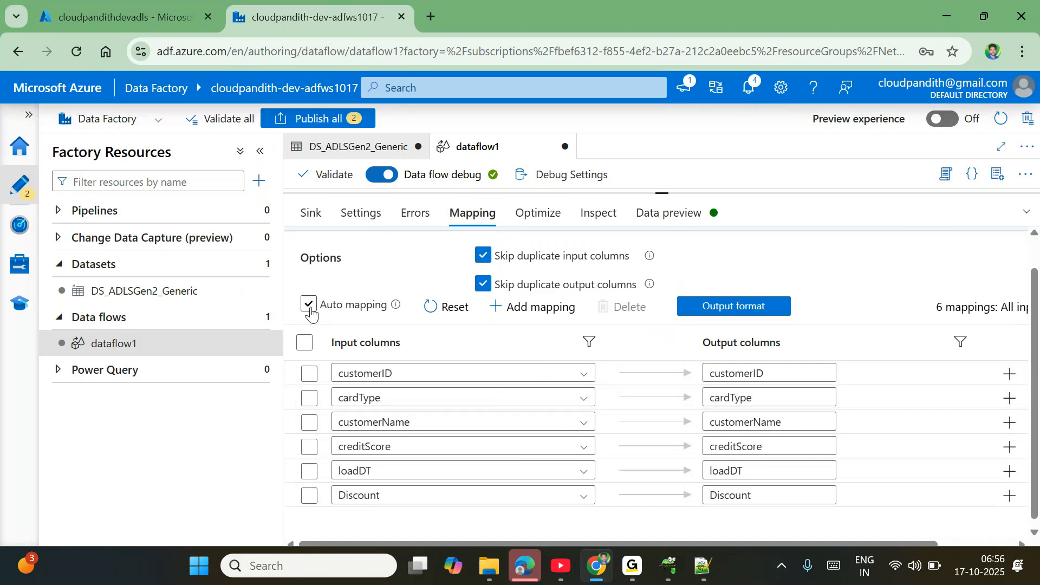
click(527, 227)
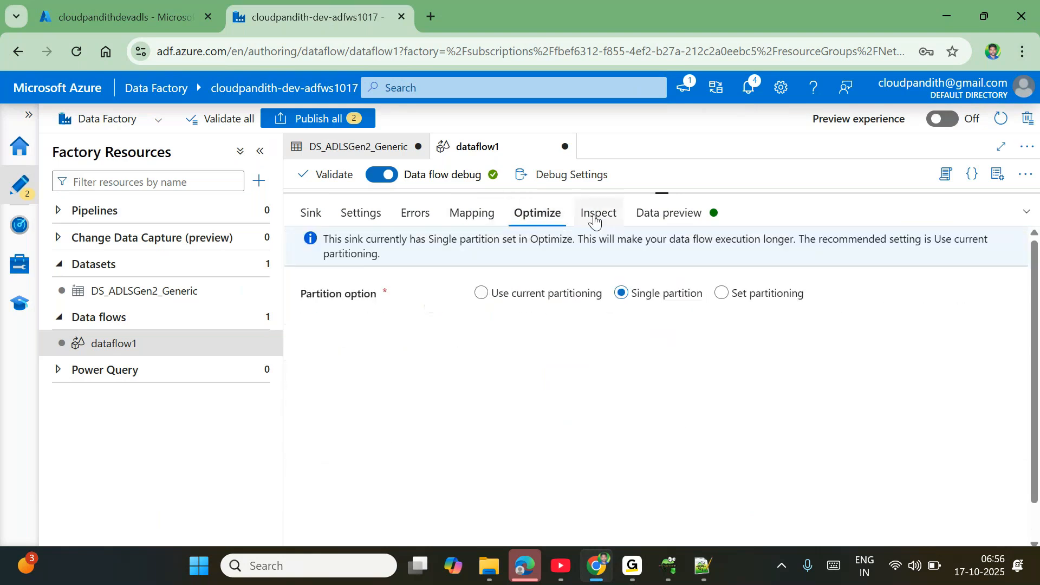
click(602, 213)
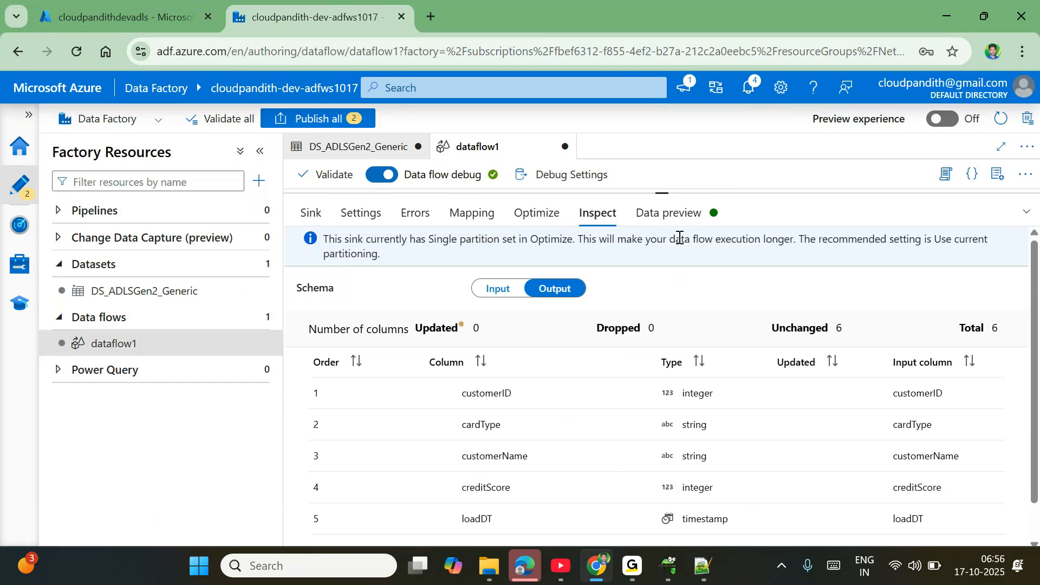
- Try to load the data preview of the masterRecords sink
click(664, 212)
drag(662, 194, 662, 340)
click(353, 424)
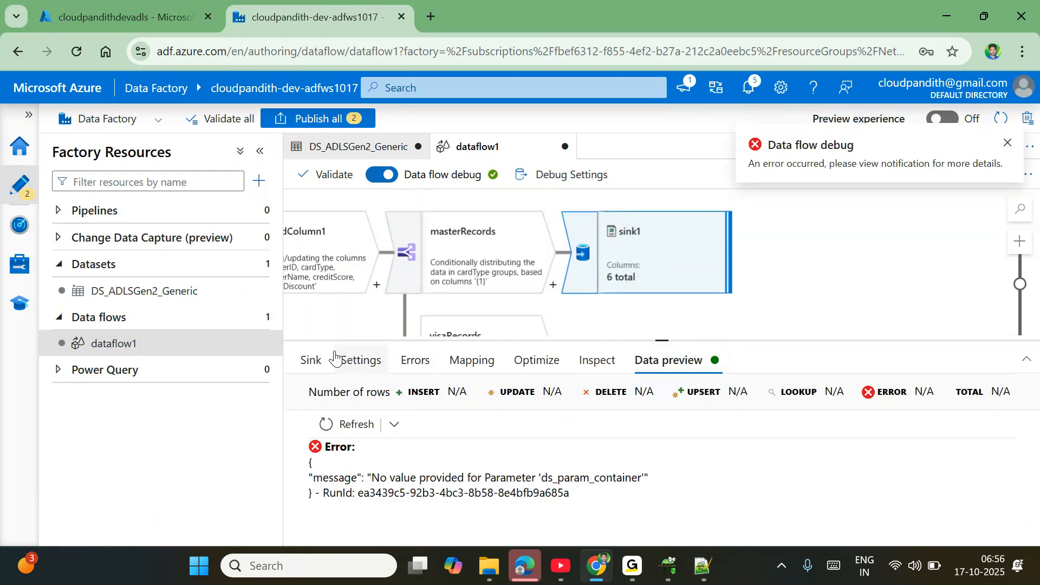
- In the debug settings, set sink1's ds_param_container dataset parameter to outputmaster and save
click(538, 181)
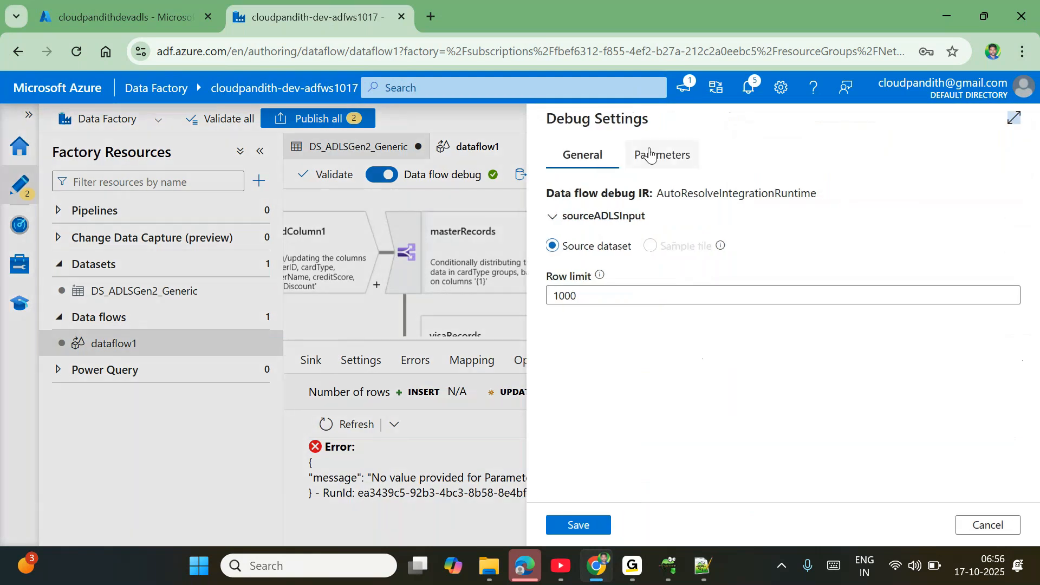
click(658, 155)
click(558, 264)
click(702, 322)
text(masterou)
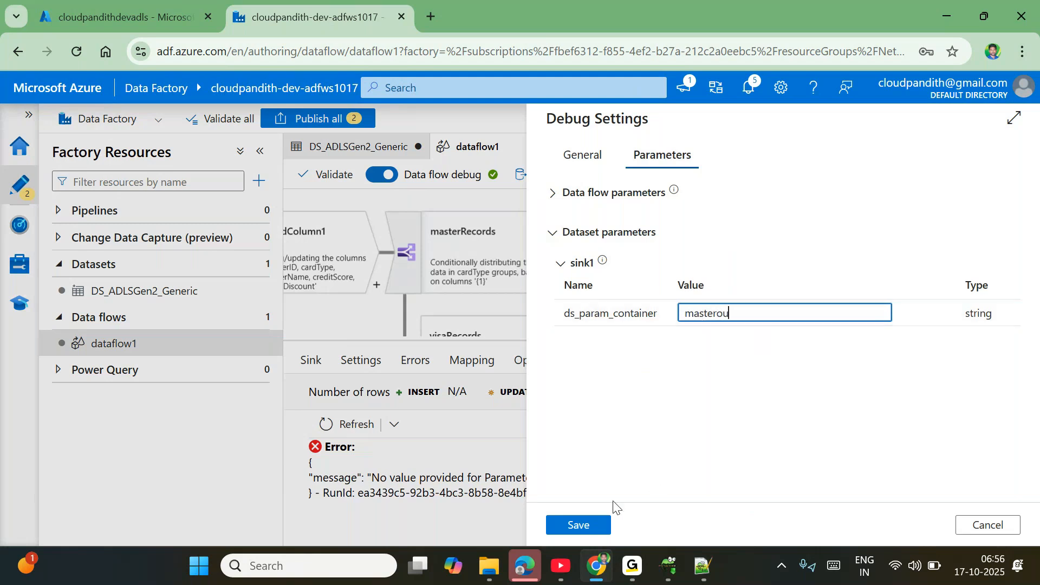
text(tput)
click(751, 511)
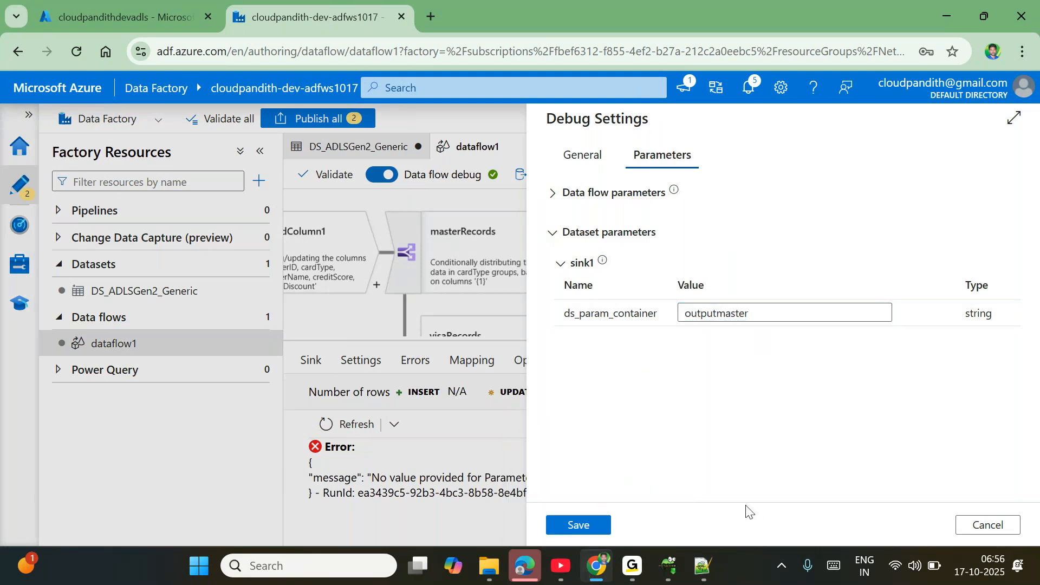
click(579, 525)
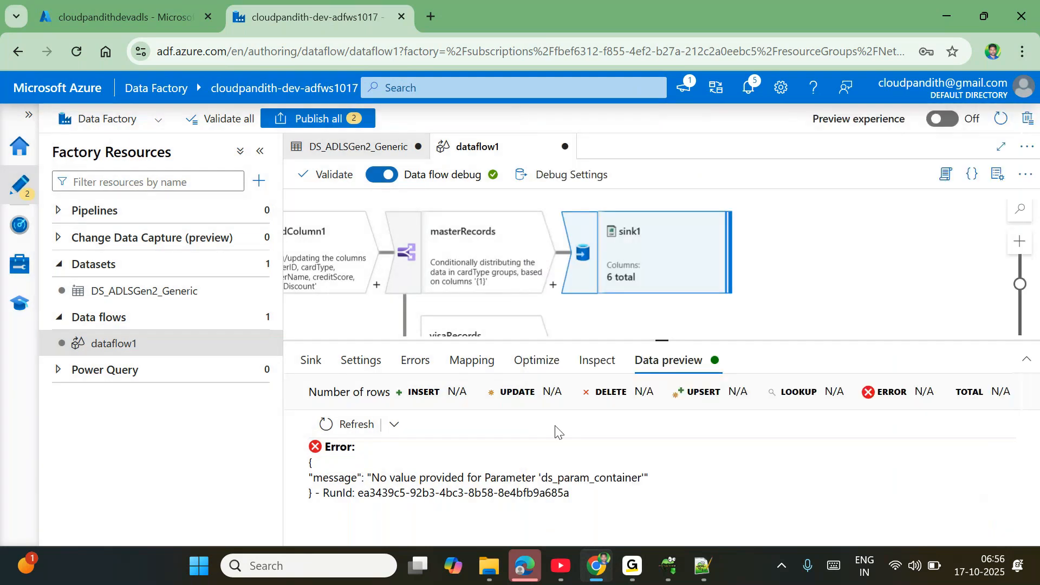
- Refresh sink1's data preview and examine the Master card rows with their loadDT and Discount values
click(358, 425)
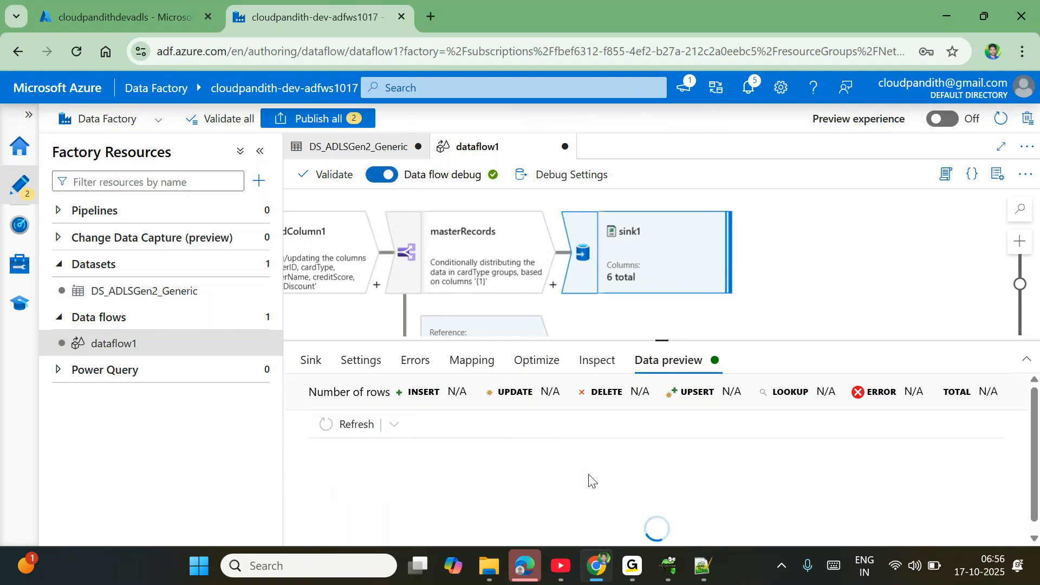
scroll(589, 475, down, 3)
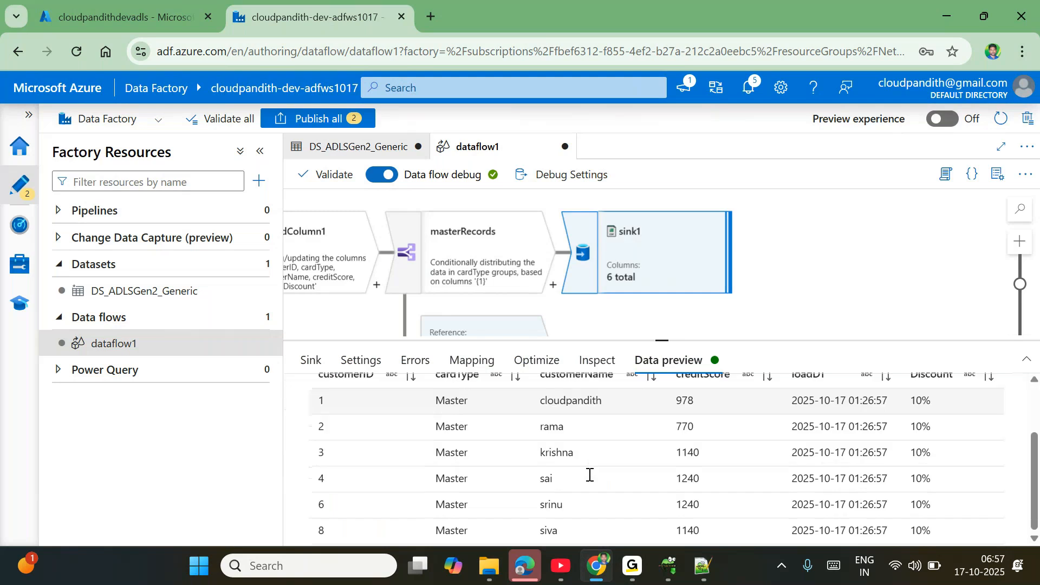
scroll(560, 309, down, 1)
- Add a sink after the visaRecords stream and choose DS_ADLSGen2_Generic as its dataset
scroll(560, 309, down, 2)
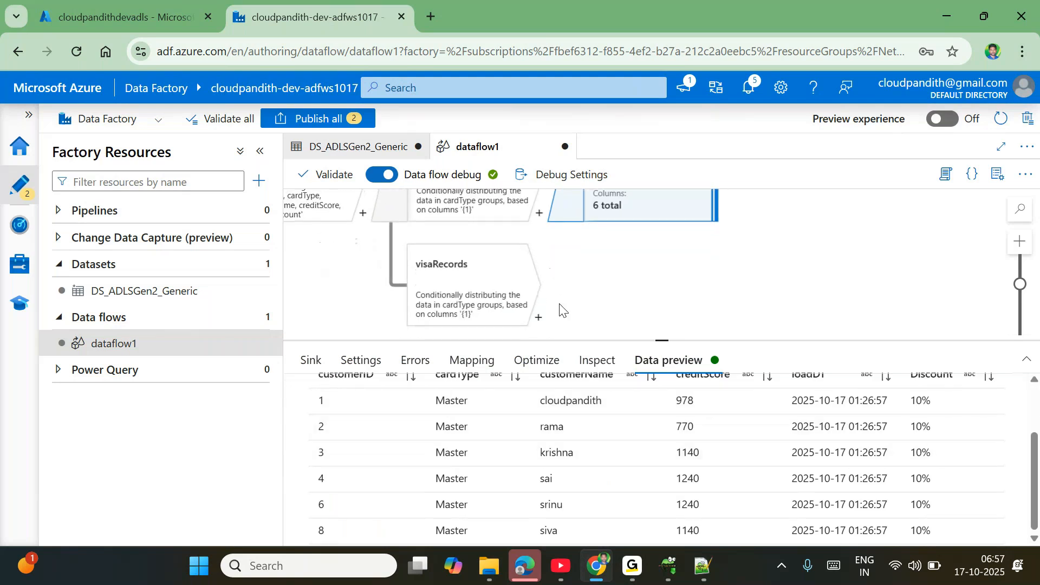
click(537, 305)
scroll(628, 345, down, 5)
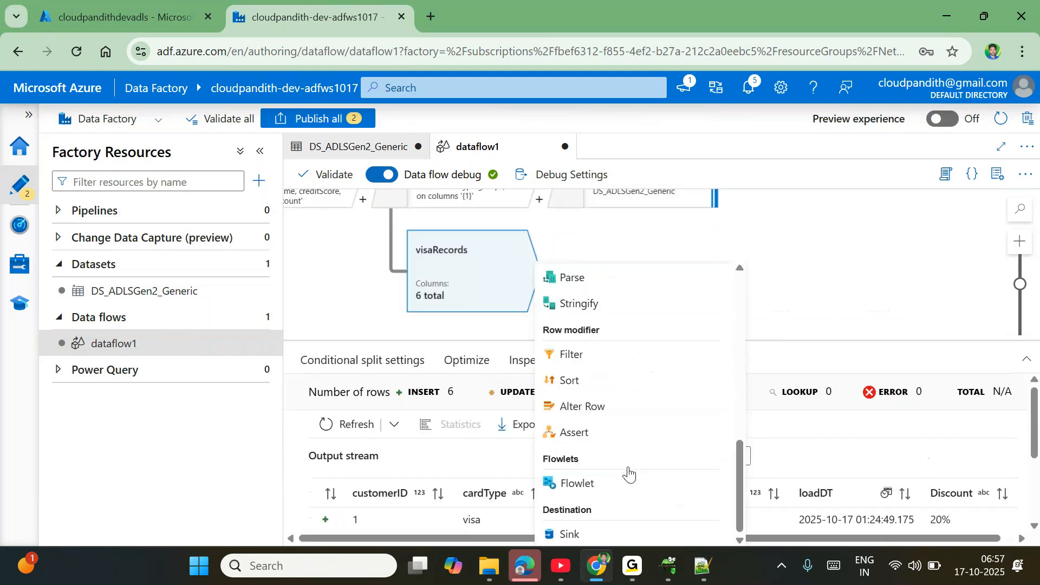
click(575, 534)
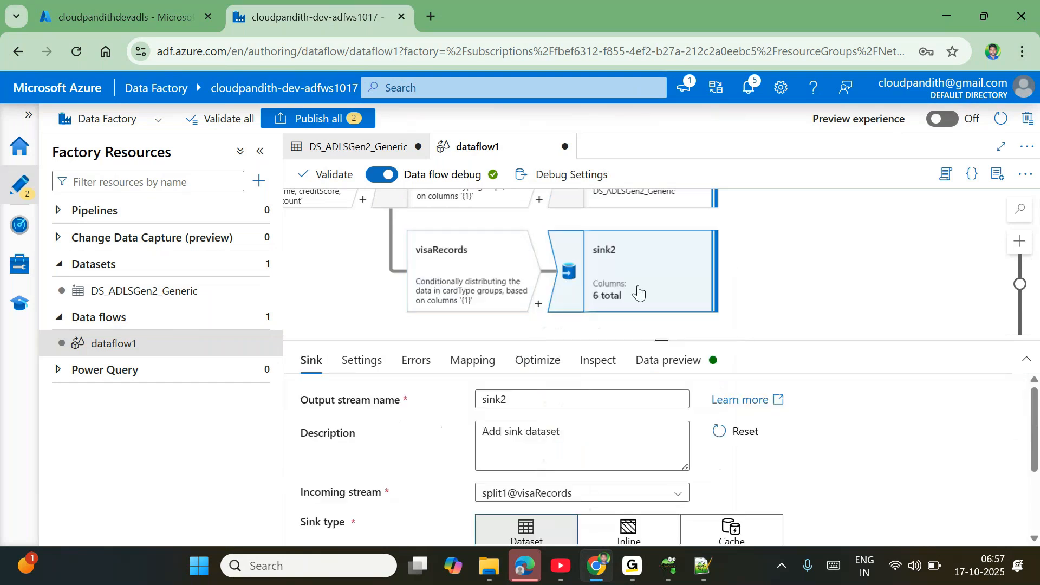
scroll(642, 526, down, 2)
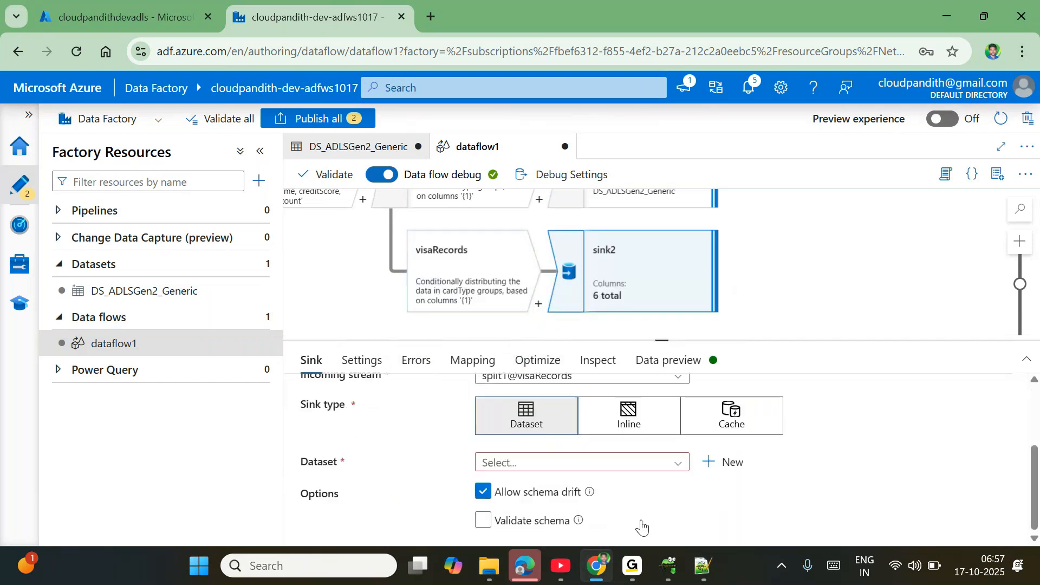
click(594, 467)
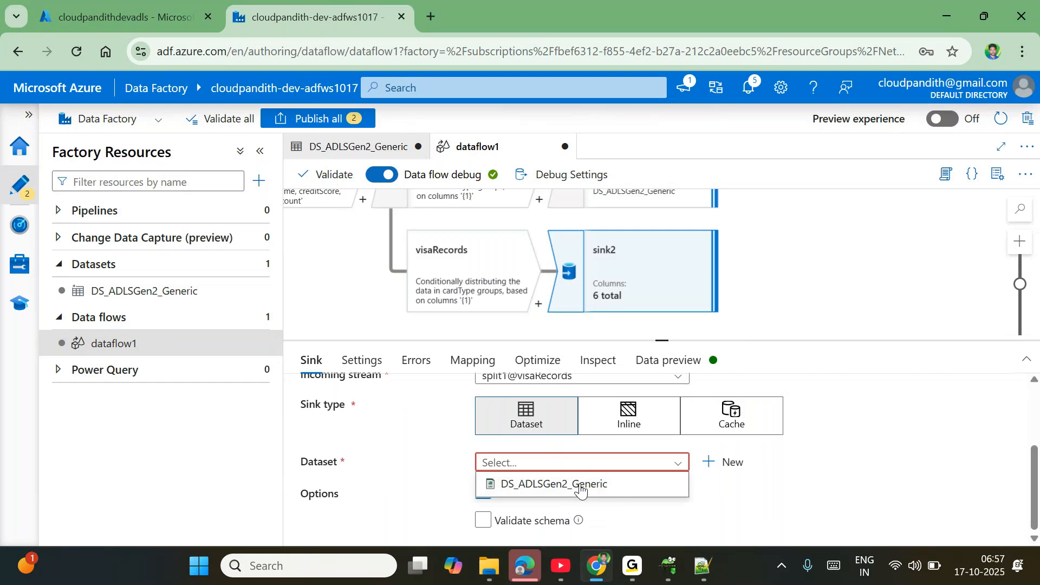
click(581, 489)
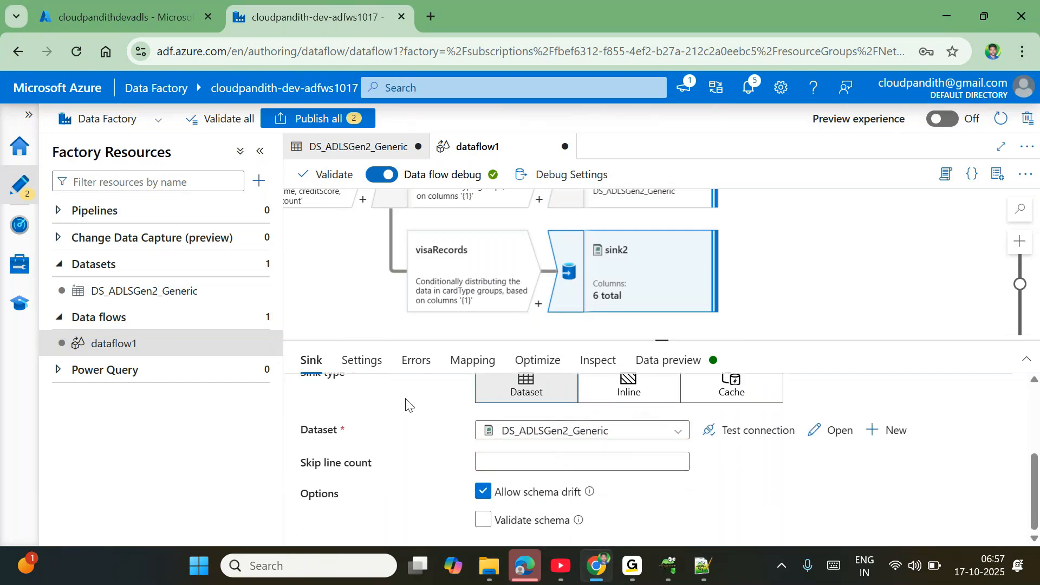
- Set sink2's file name option to Output to single file and its partition option to Single partition
click(362, 360)
scroll(565, 482, down, 1)
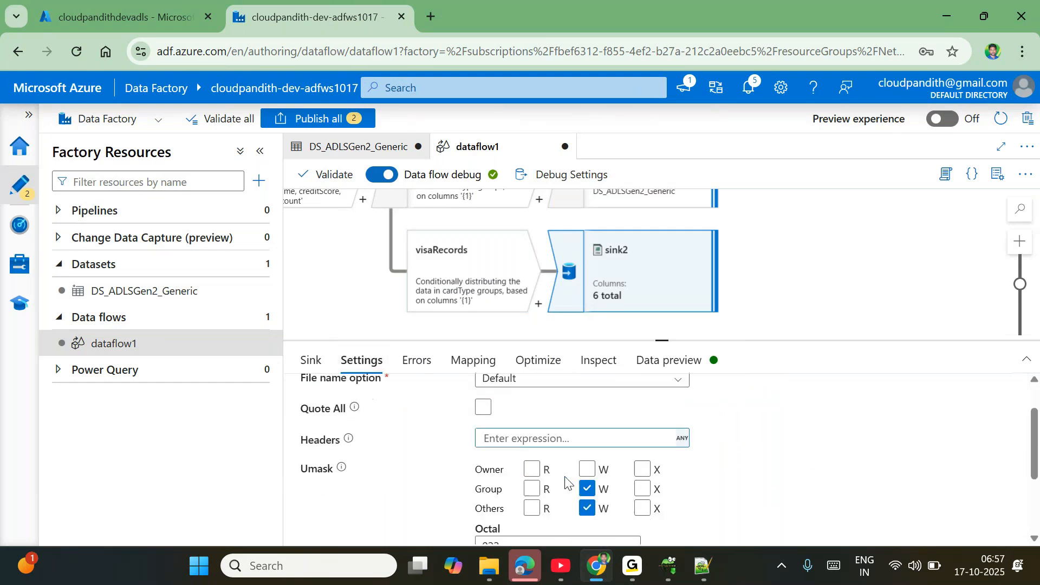
scroll(565, 482, up, 1)
click(534, 428)
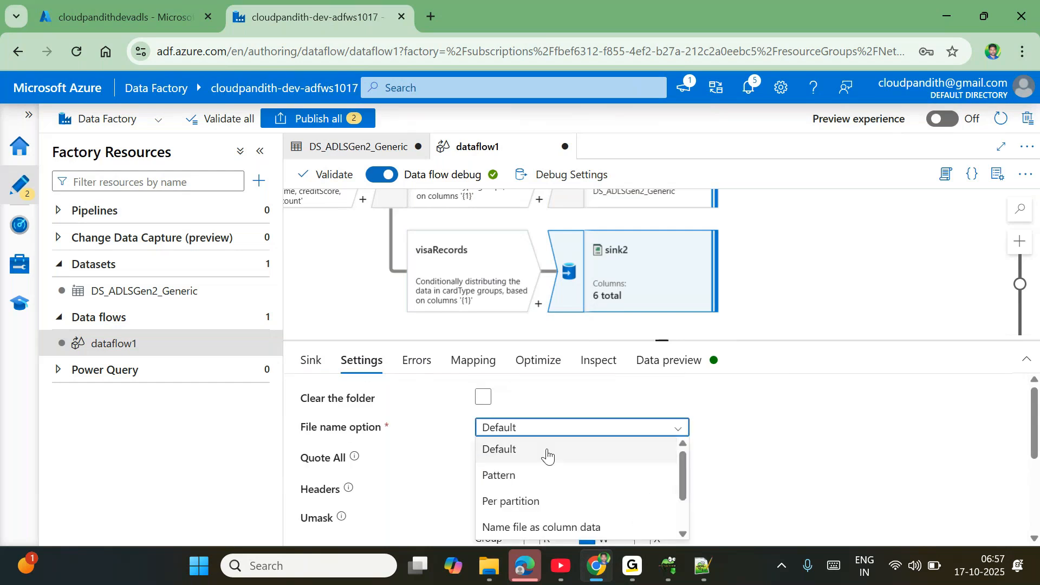
scroll(537, 512, down, 1)
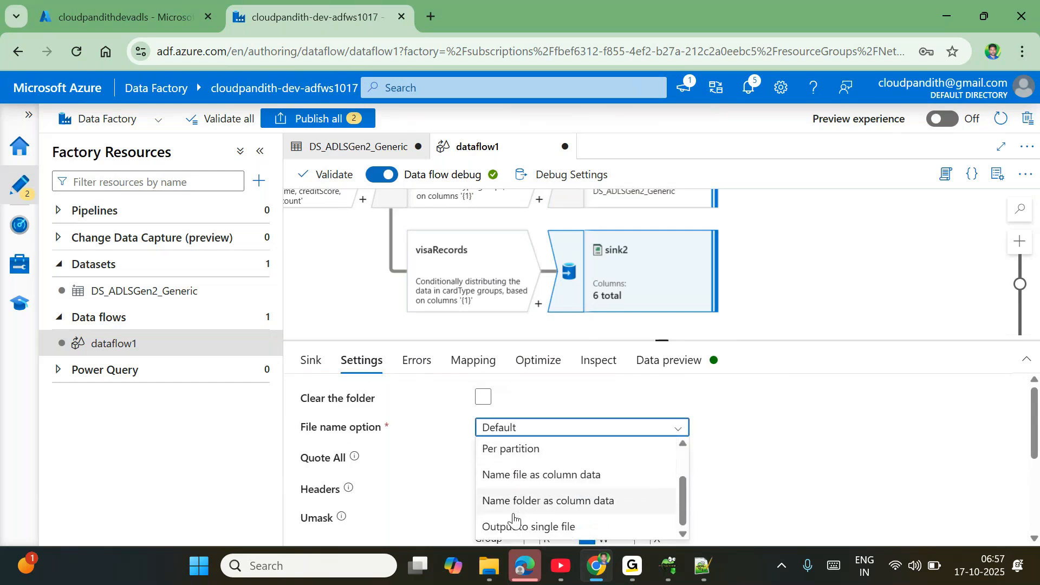
click(520, 527)
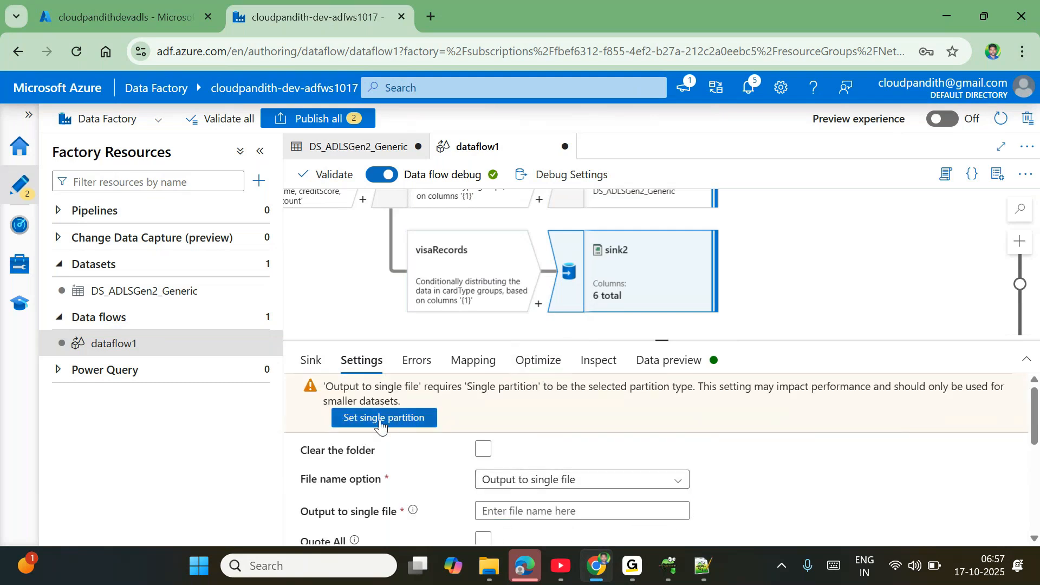
click(381, 419)
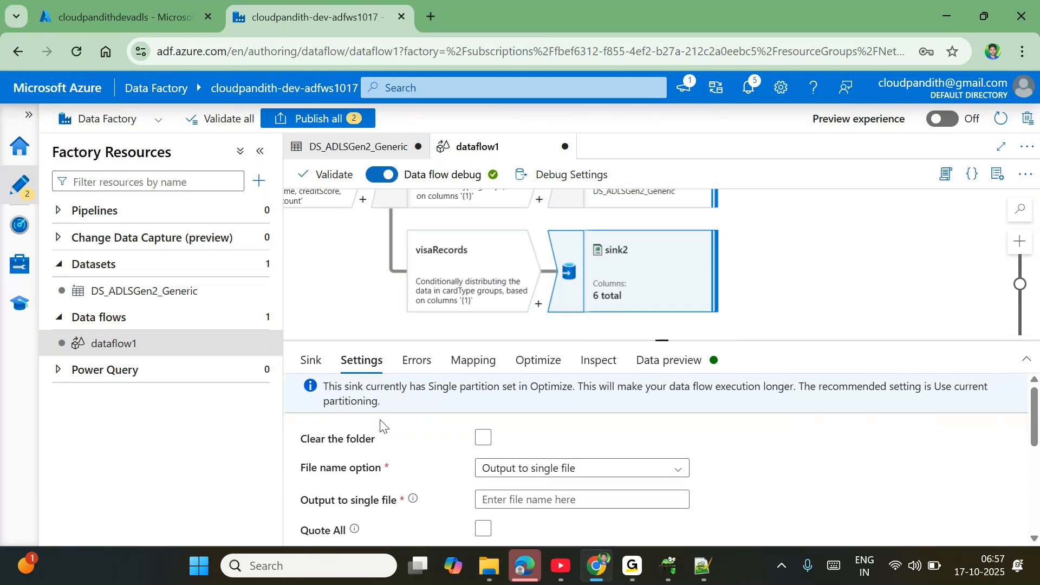
click(525, 364)
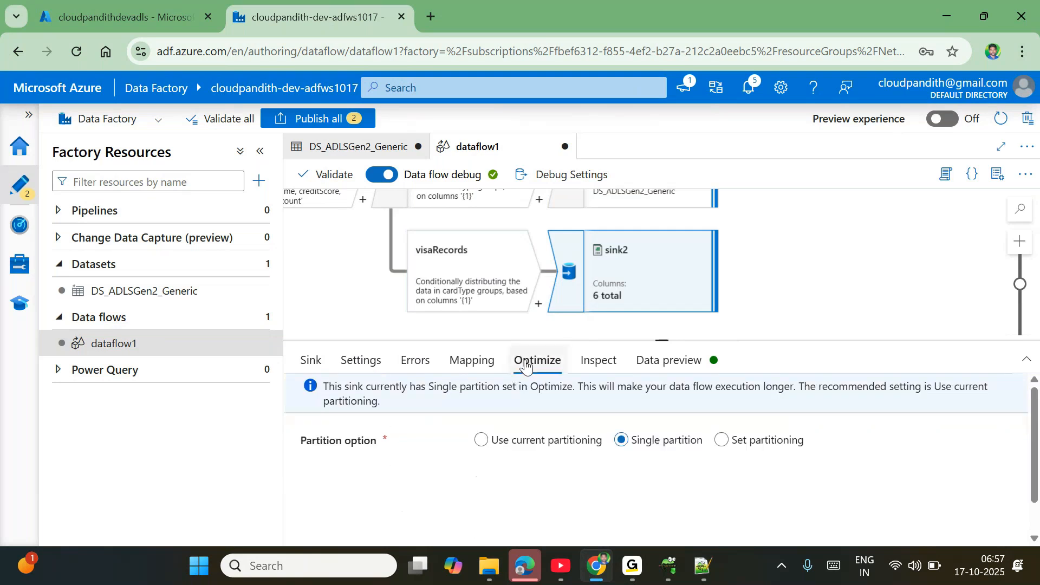
- Name sink2's single output file visarecords.csv
click(372, 362)
click(515, 501)
text(visarecords.csv)
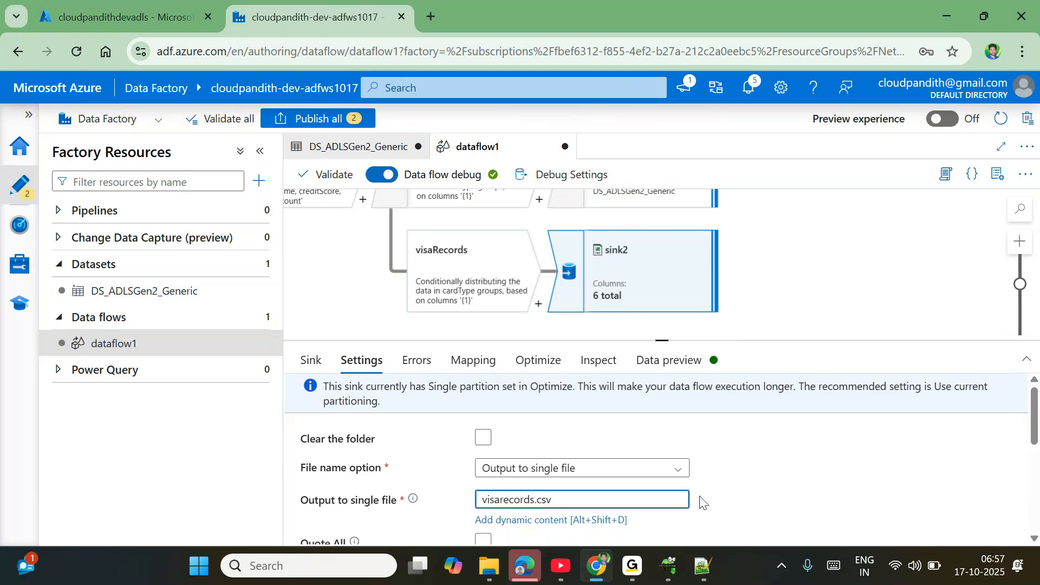
click(744, 502)
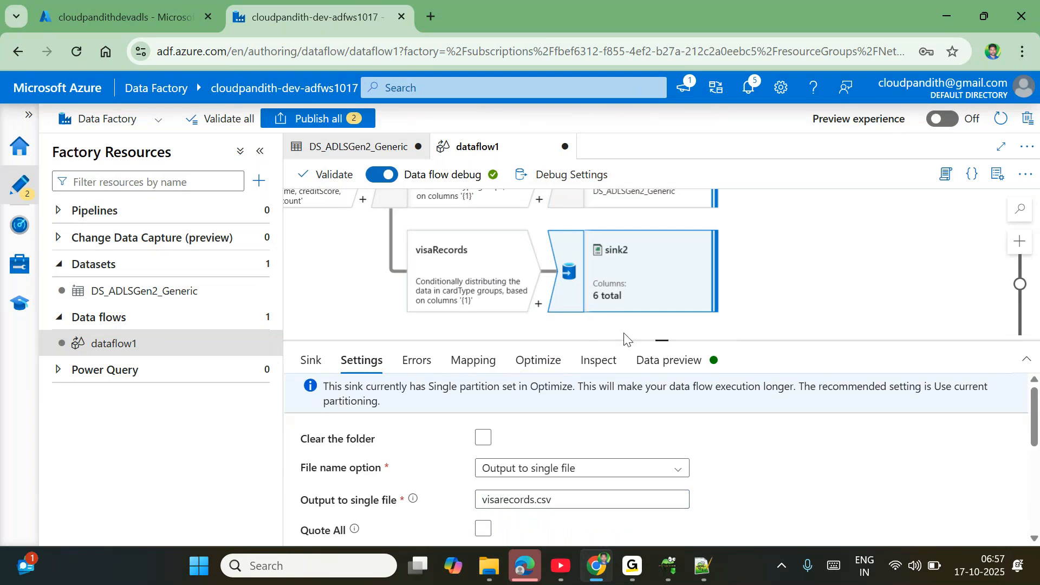
- Open sink2's data preview and look over the data flow's transformations from the source to both sinks
click(650, 374)
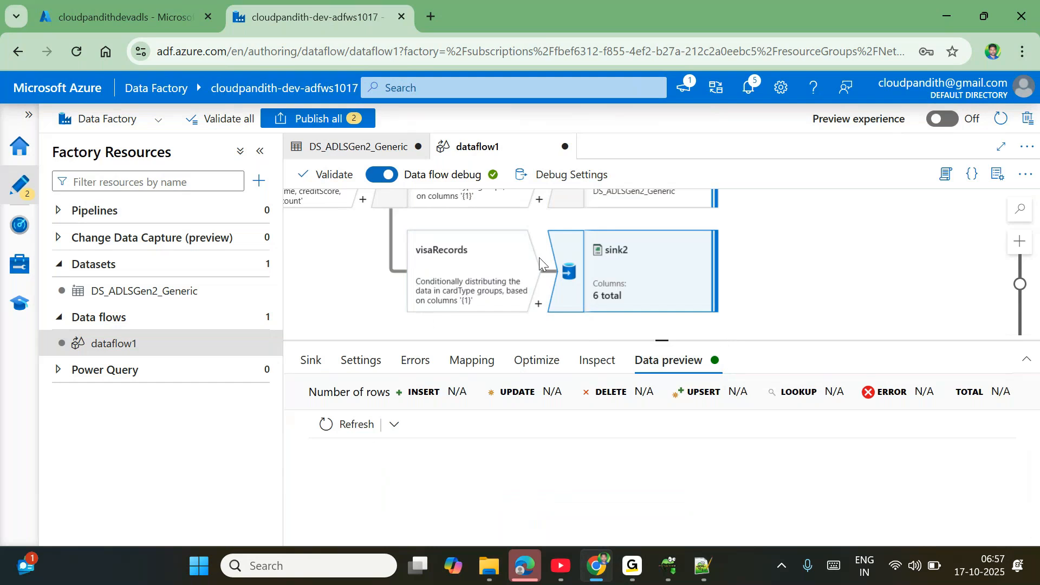
scroll(540, 264, up, 2)
scroll(540, 263, left, 10)
scroll(540, 263, right, 5)
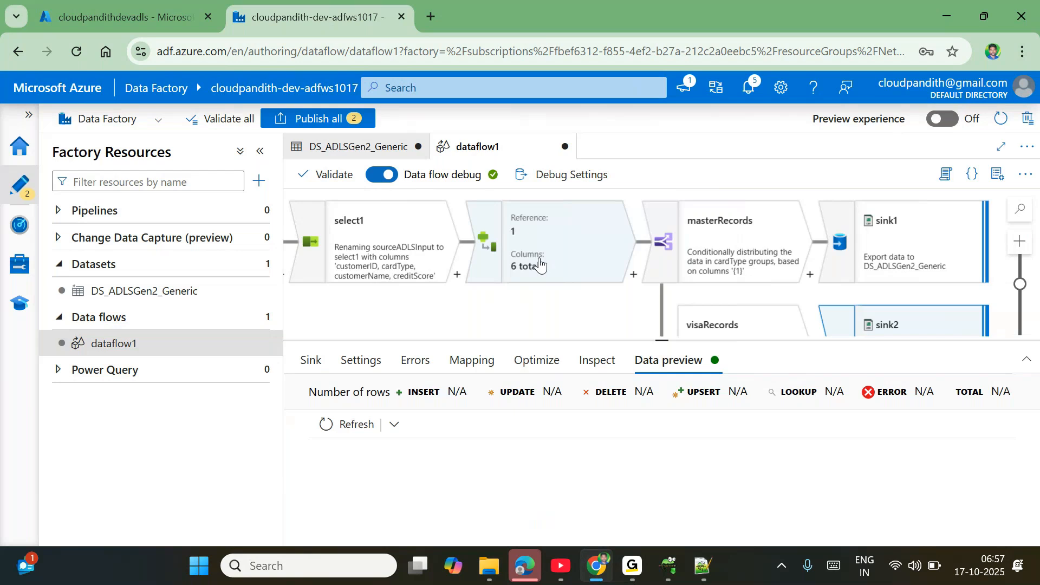
scroll(540, 264, left, 3)
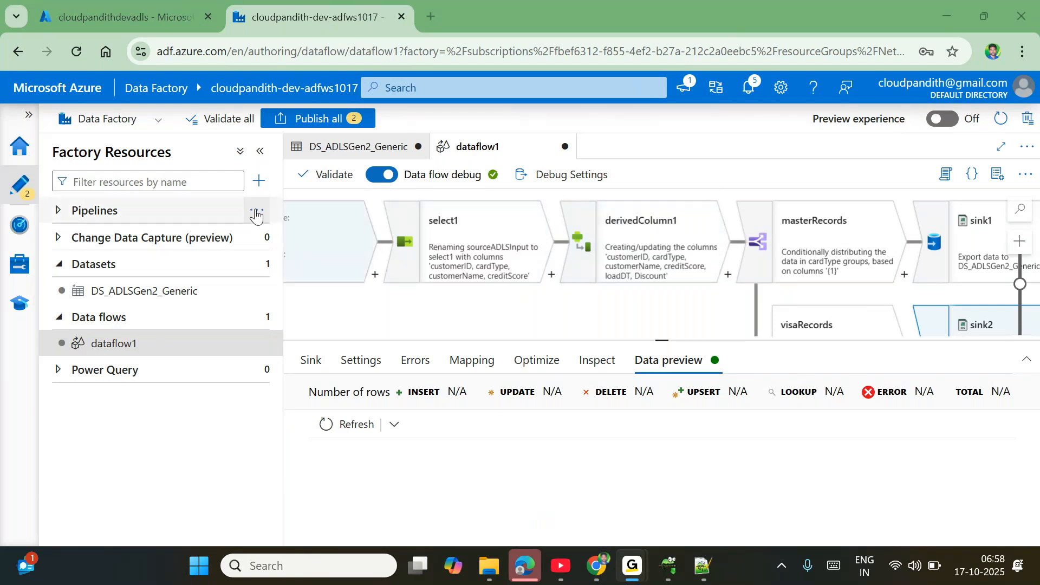
- Create a new pipeline, add a Data flow activity to its canvas, and close the pipeline properties
click(272, 212)
click(306, 237)
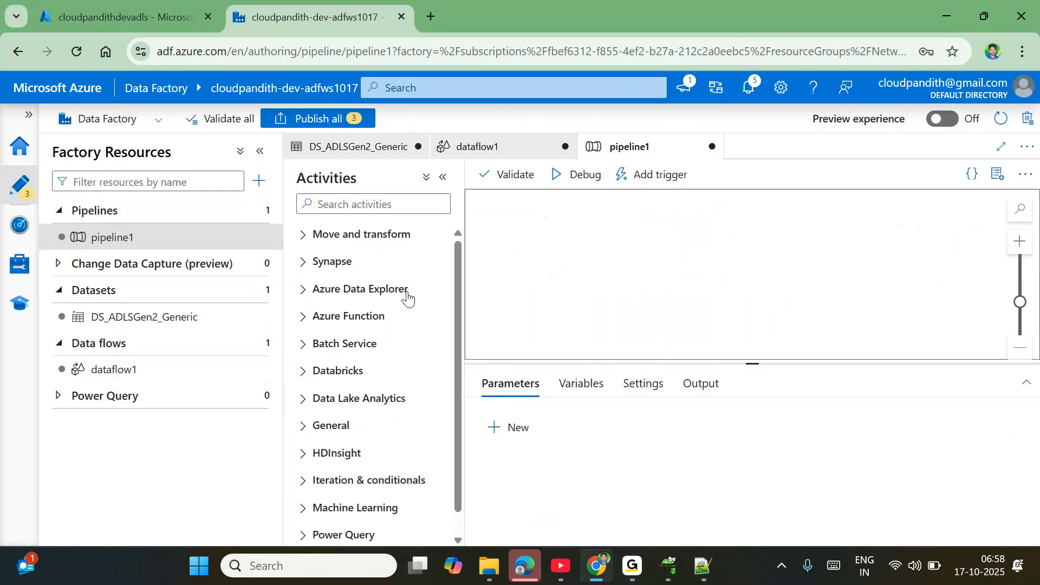
click(330, 234)
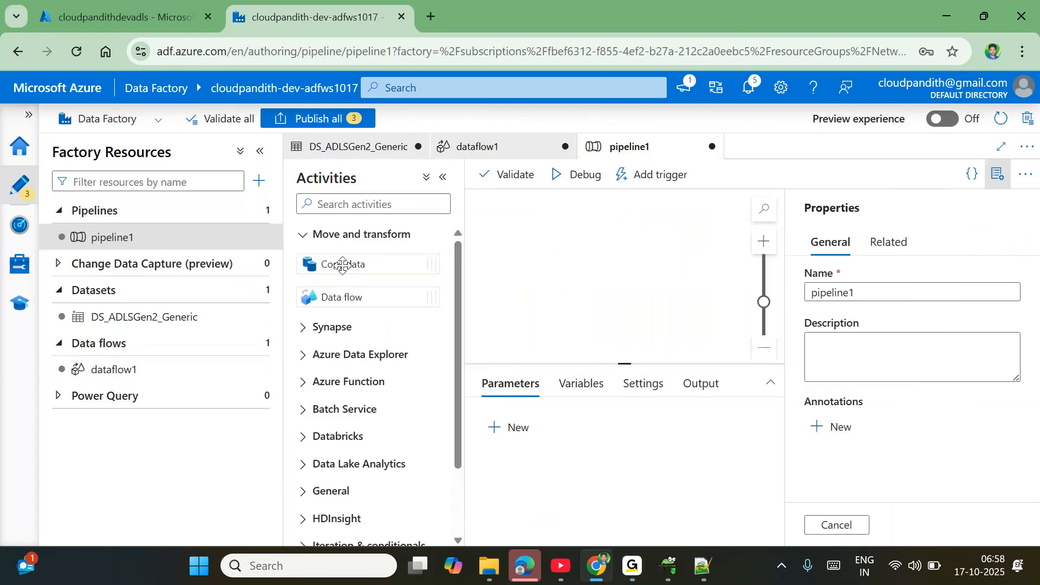
drag(341, 296, 618, 255)
click(1003, 179)
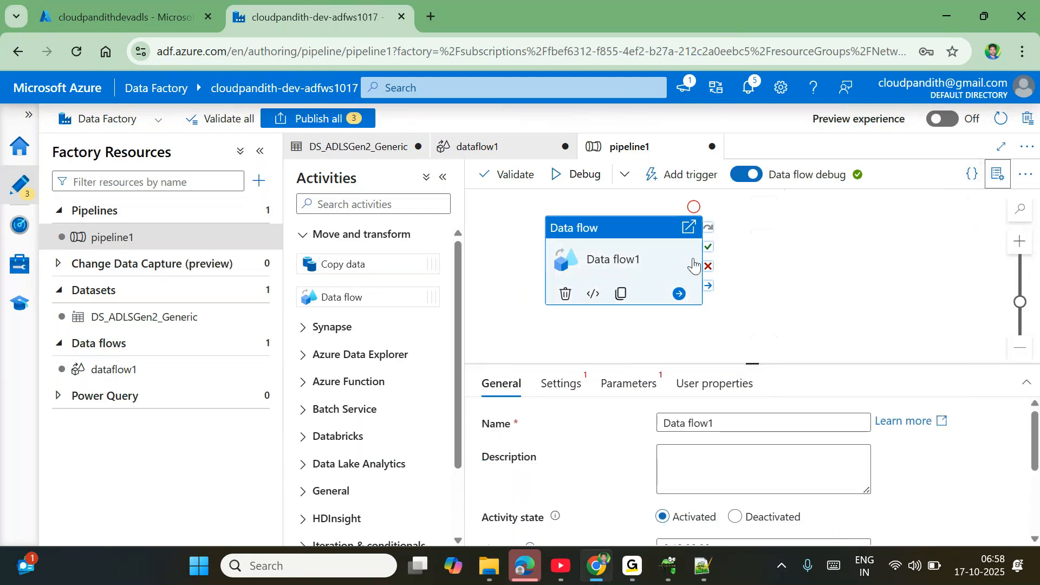
drag(622, 265, 707, 271)
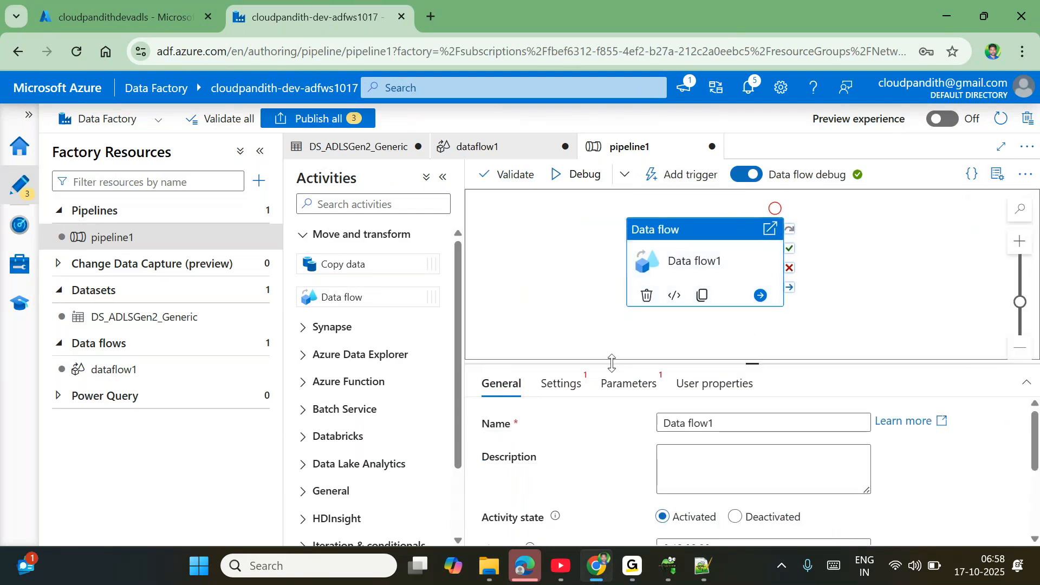
- Set the Data flow activity to run dataflow1 and show the sink1 and sink2 dataset parameters
click(562, 384)
click(710, 424)
click(687, 474)
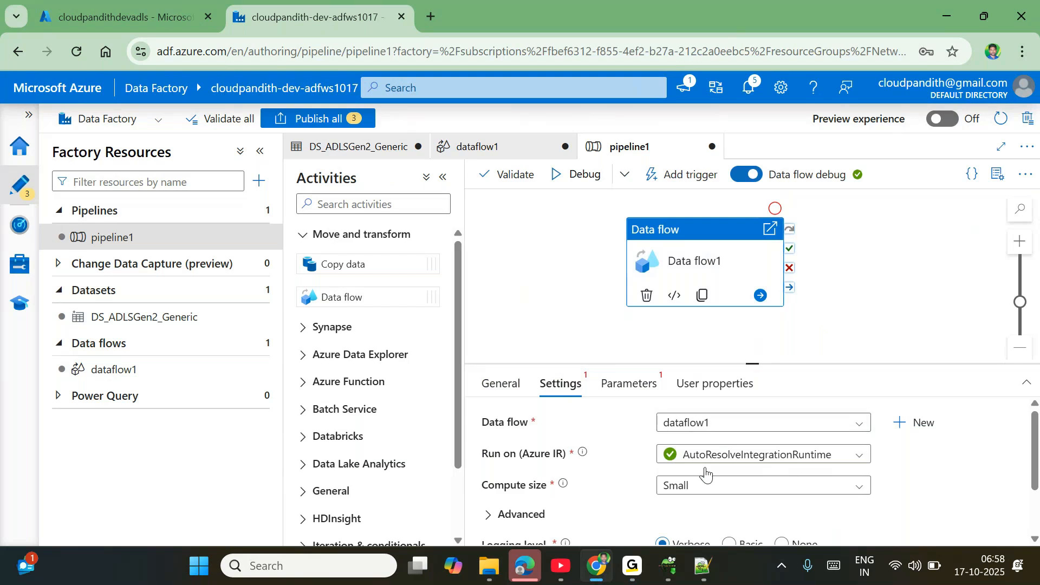
scroll(705, 471, down, 5)
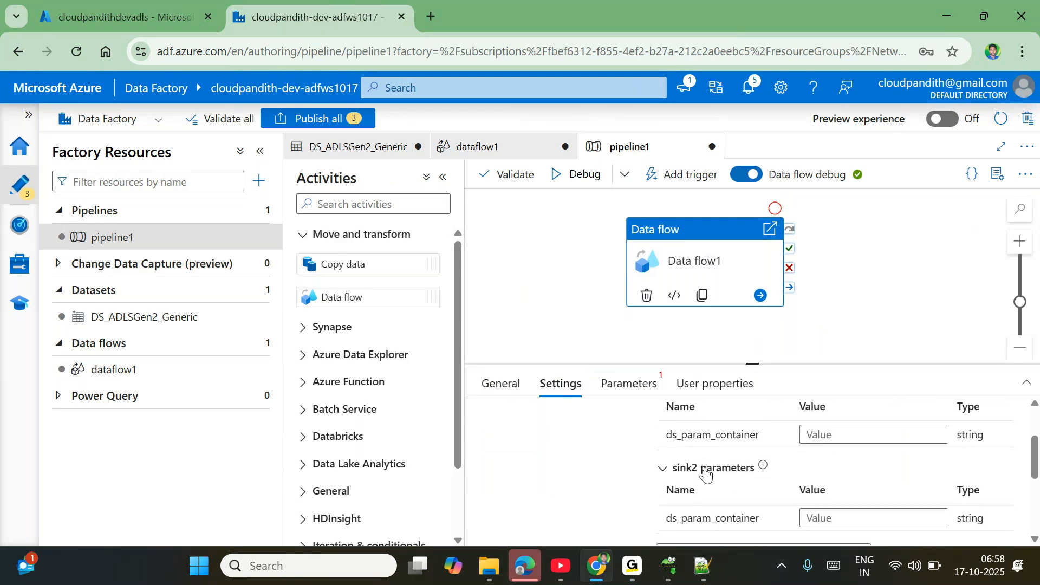
drag(753, 363, 753, 264)
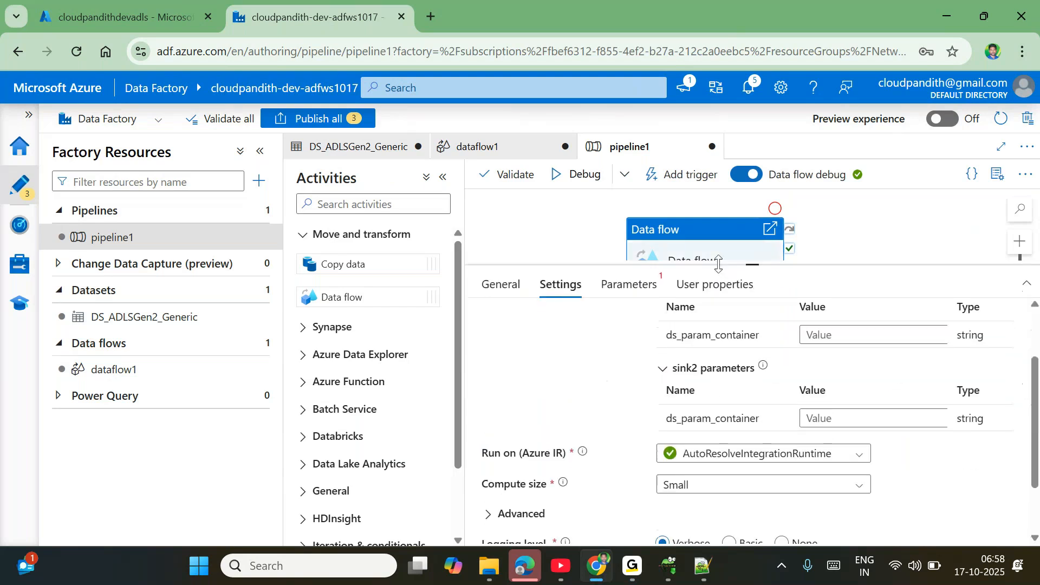
- Set sink1's ds_param_container parameter to outputmaster, leaving sink2's value empty
scroll(745, 380, up, 2)
drag(670, 379, 721, 371)
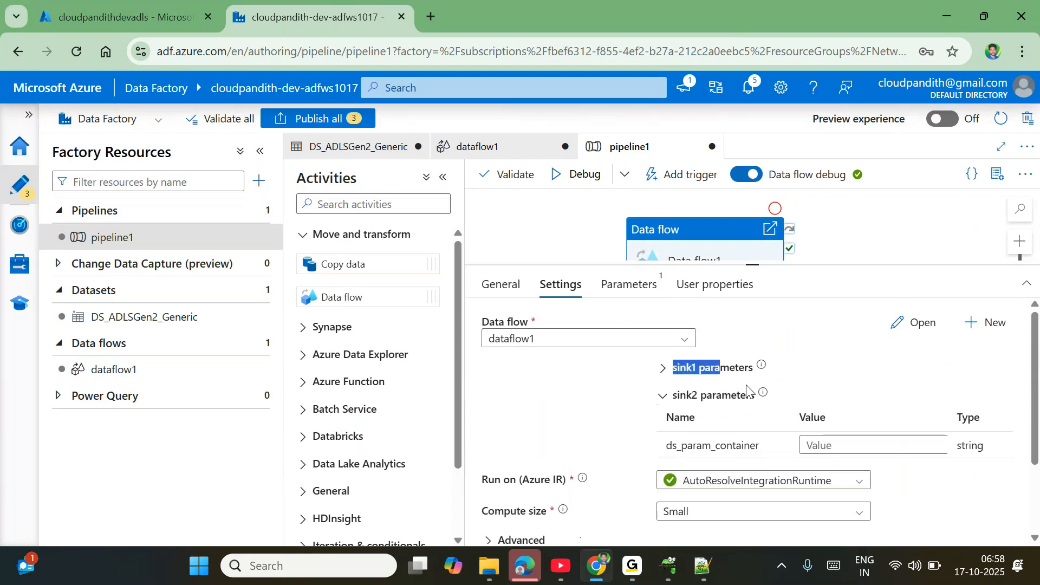
click(854, 444)
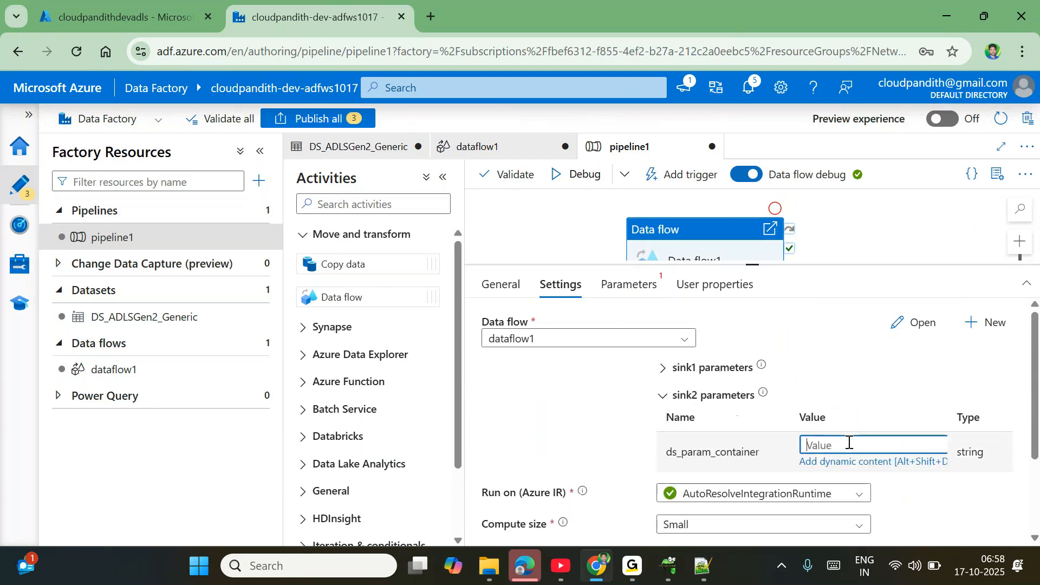
text(OUTP)
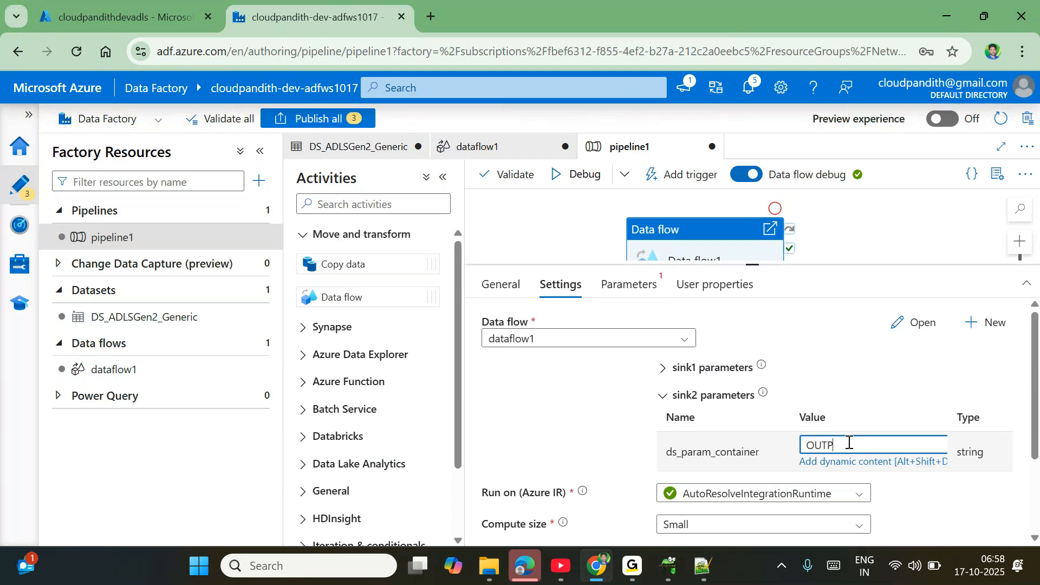
key(BackSpace)
text(outputmaster)
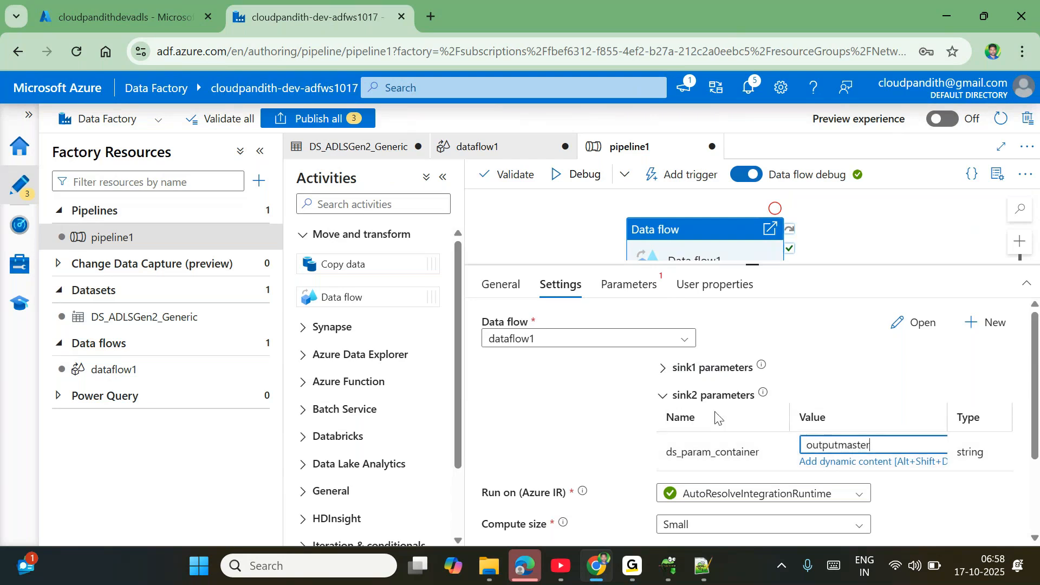
drag(873, 439, 788, 449)
key(ctrl+c)
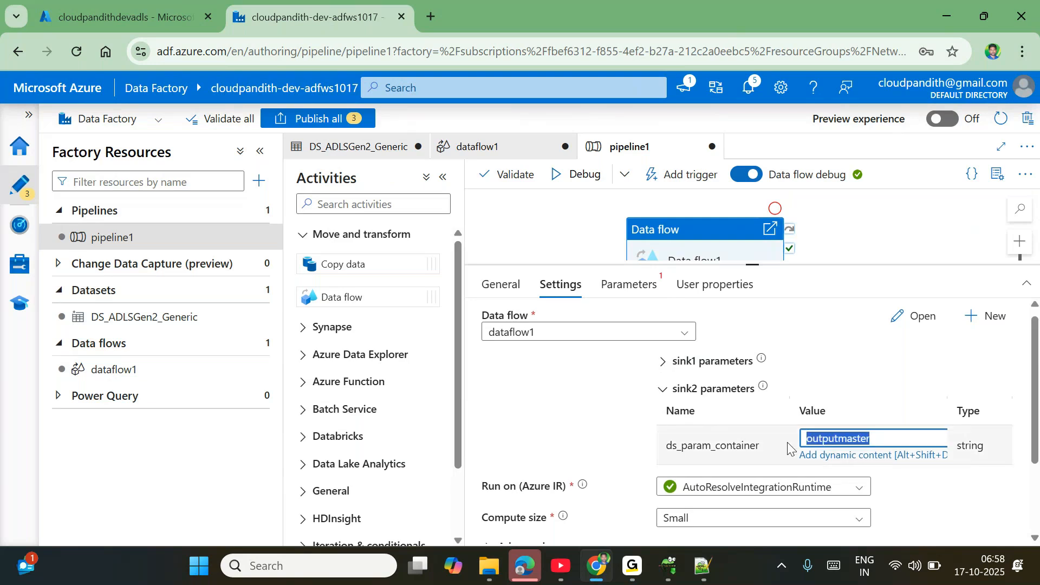
key(BackSpace)
click(662, 362)
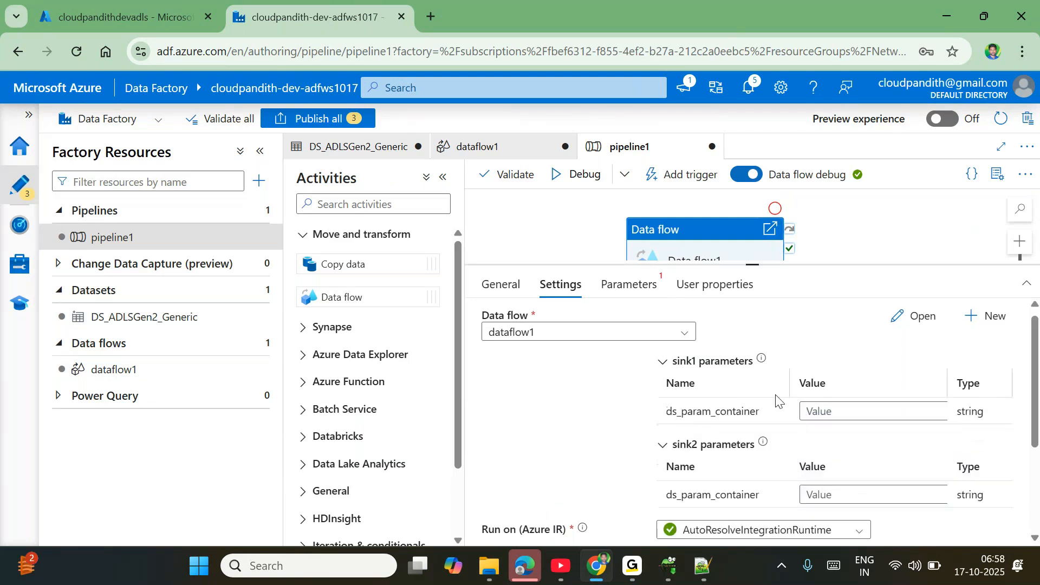
click(820, 408)
key(ctrl+v)
- Set sink2's ds_param_container parameter to outputvisa
click(832, 510)
key(ctrl+v)
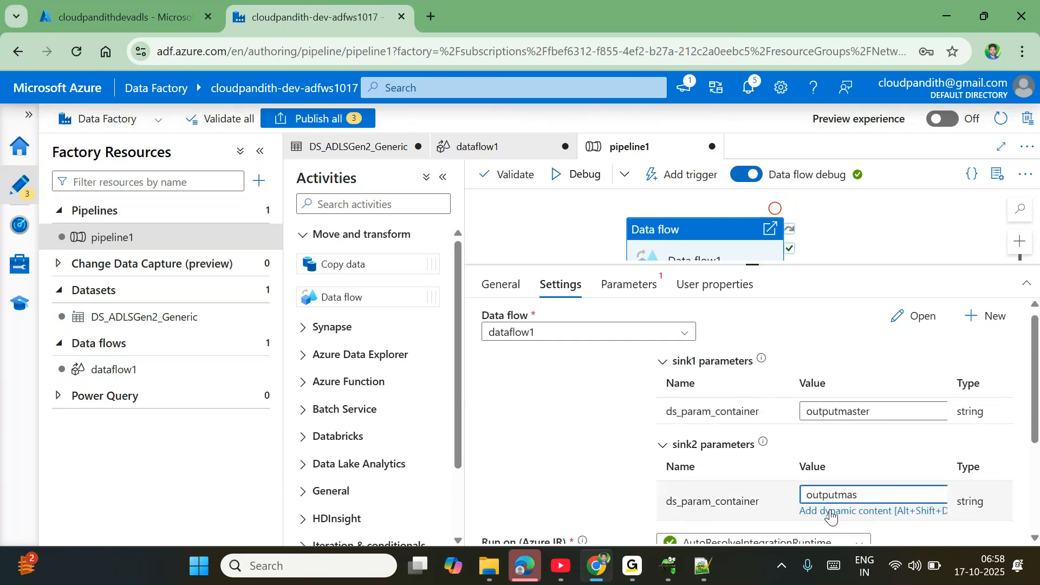
text(visa)
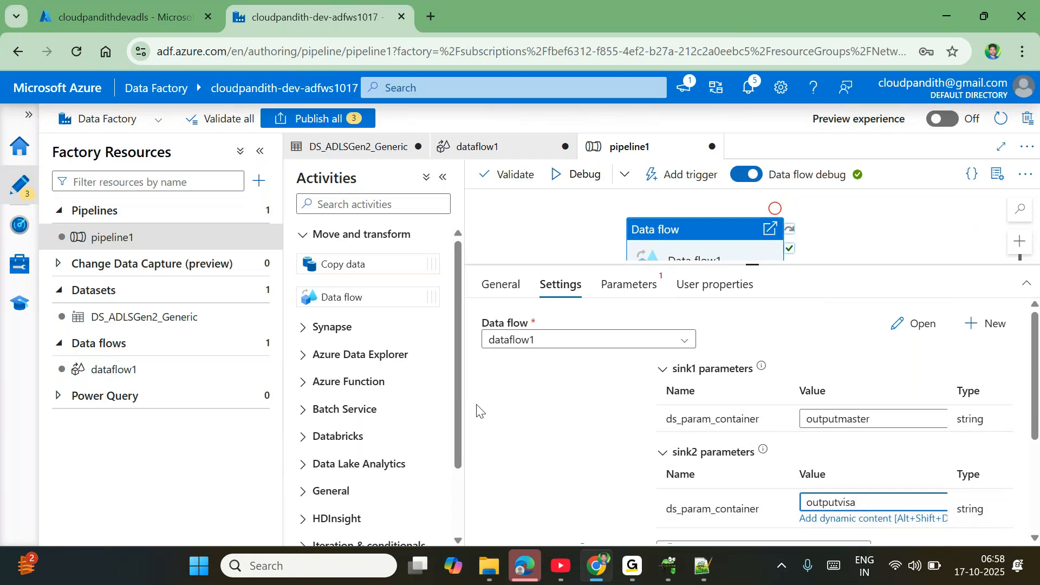
- Review sourceADLSInput's source settings in dataflow1 and the DS_ADLSGen2_Generic connection, and return to the pipeline1 canvas
click(150, 380)
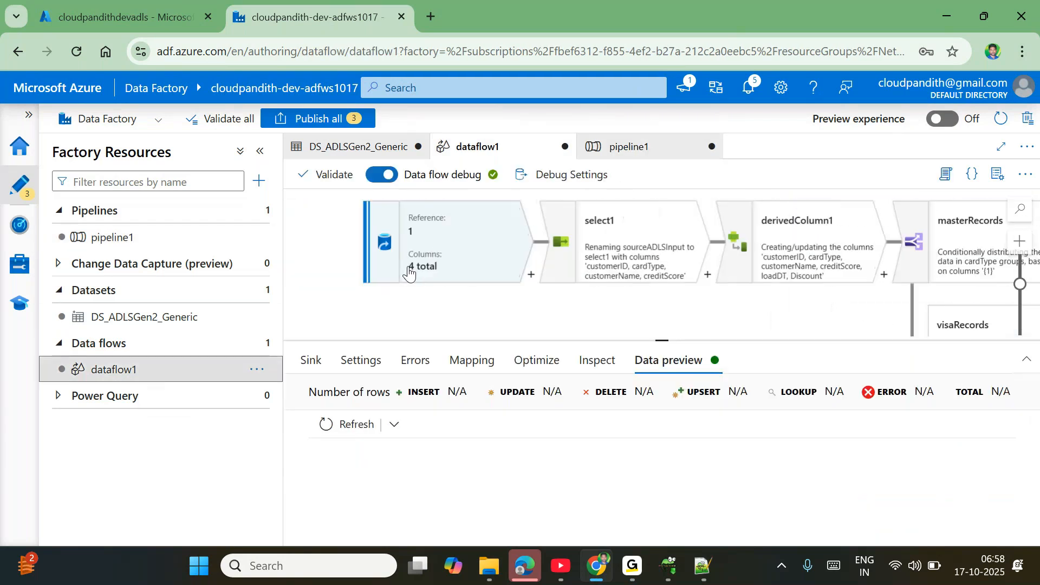
click(358, 360)
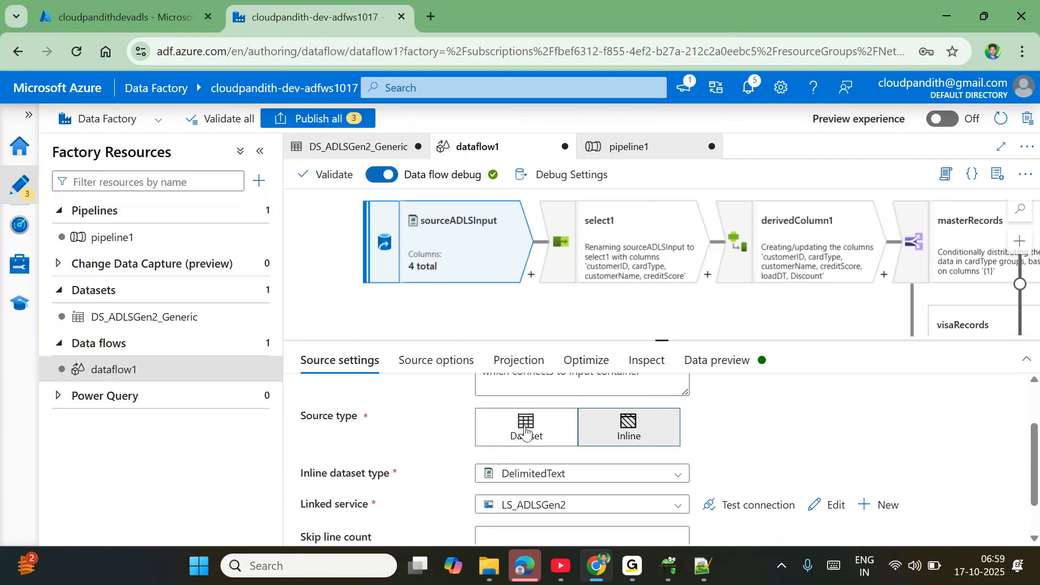
click(192, 327)
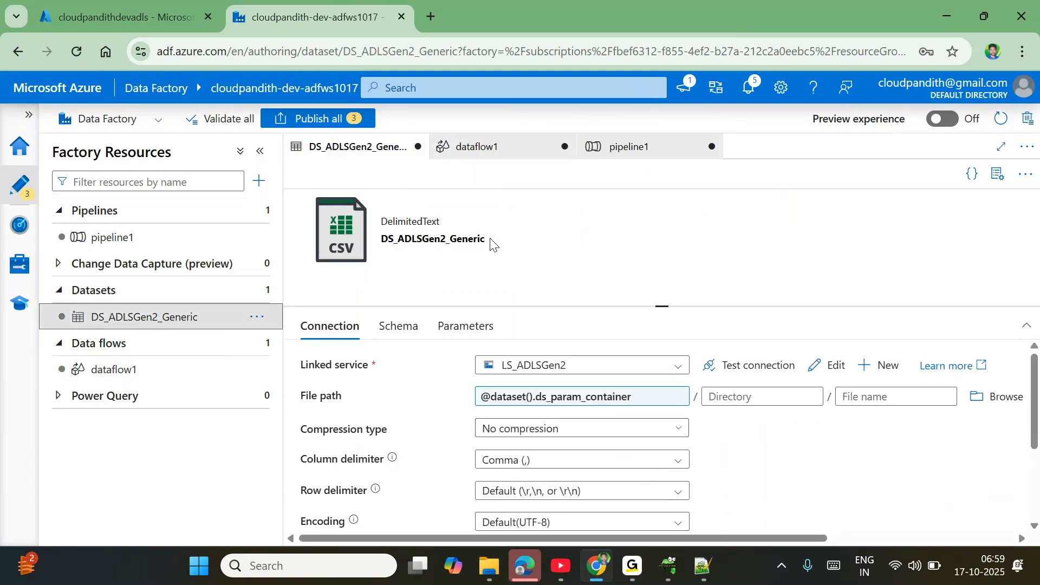
click(157, 248)
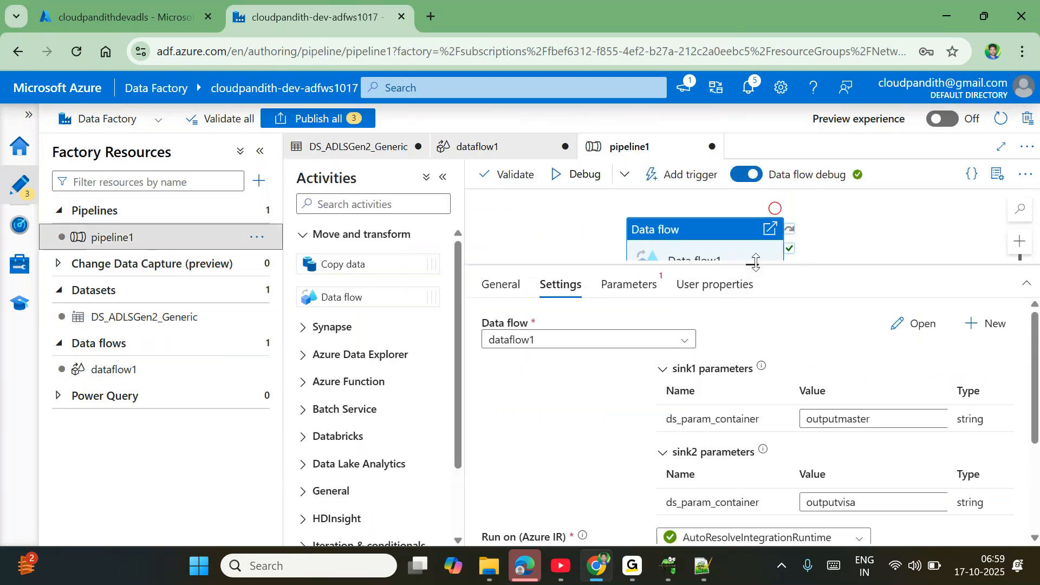
drag(756, 264, 757, 333)
right_click(759, 336)
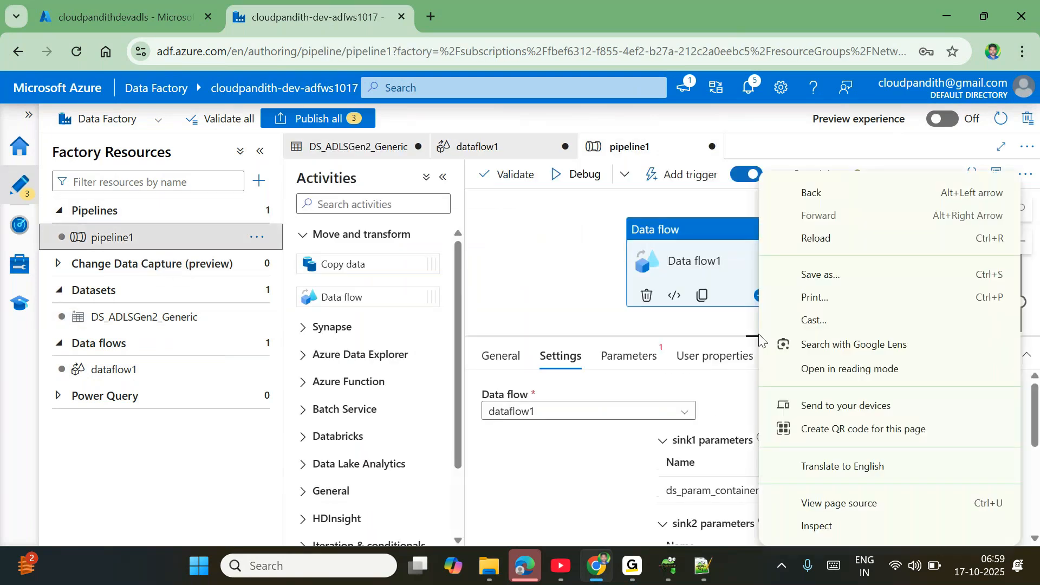
click(627, 319)
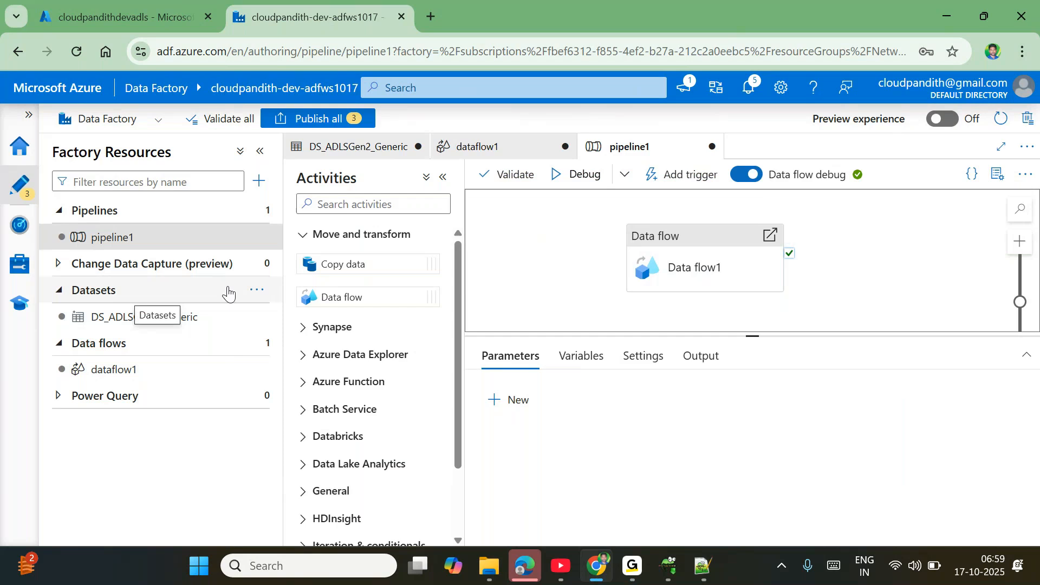
- Start a new schedule trigger for pipeline1 and name it tr_schedule
mouse_move(780, 259)
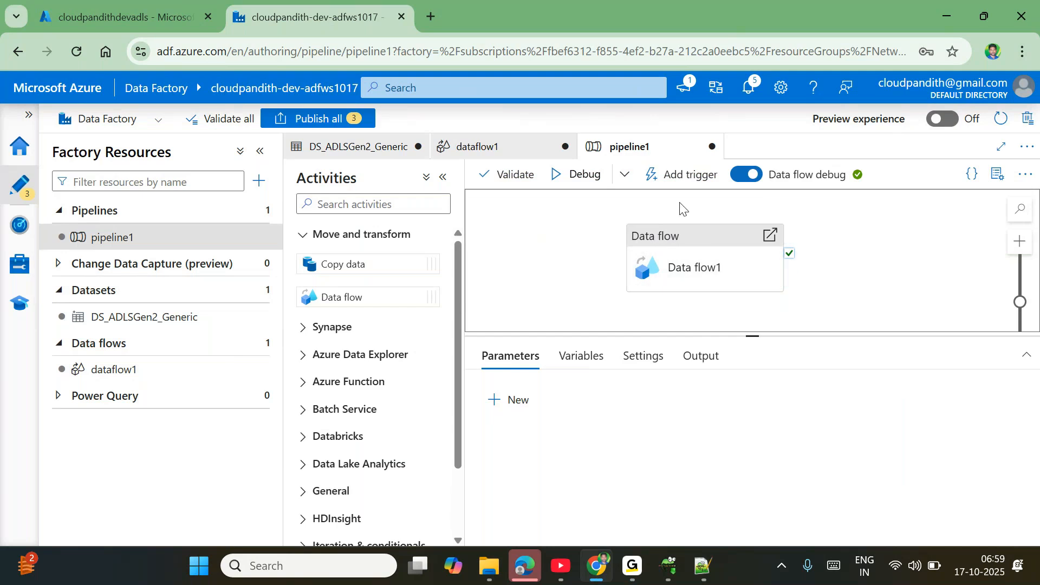
click(671, 174)
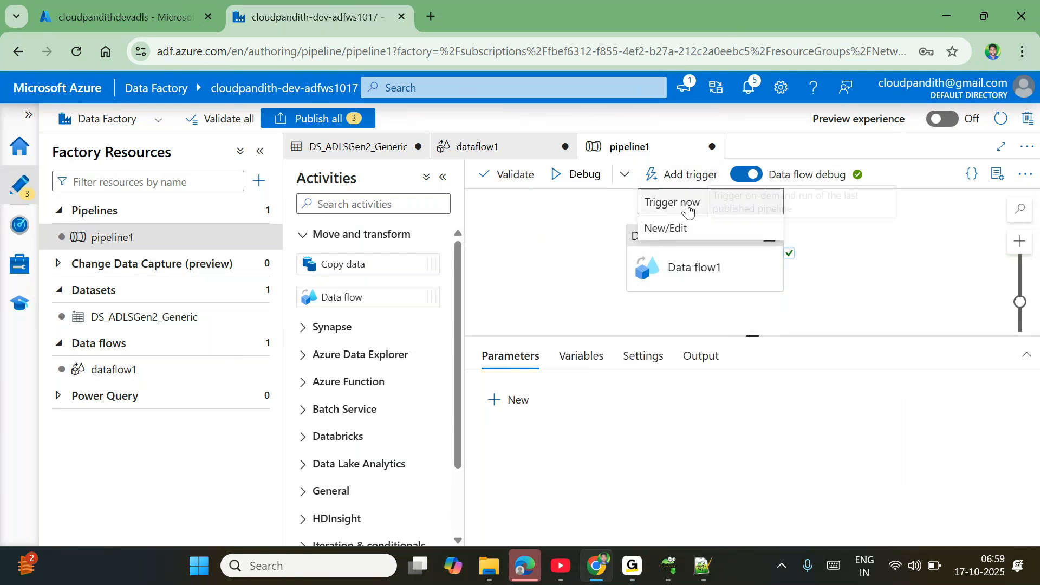
click(669, 227)
click(580, 176)
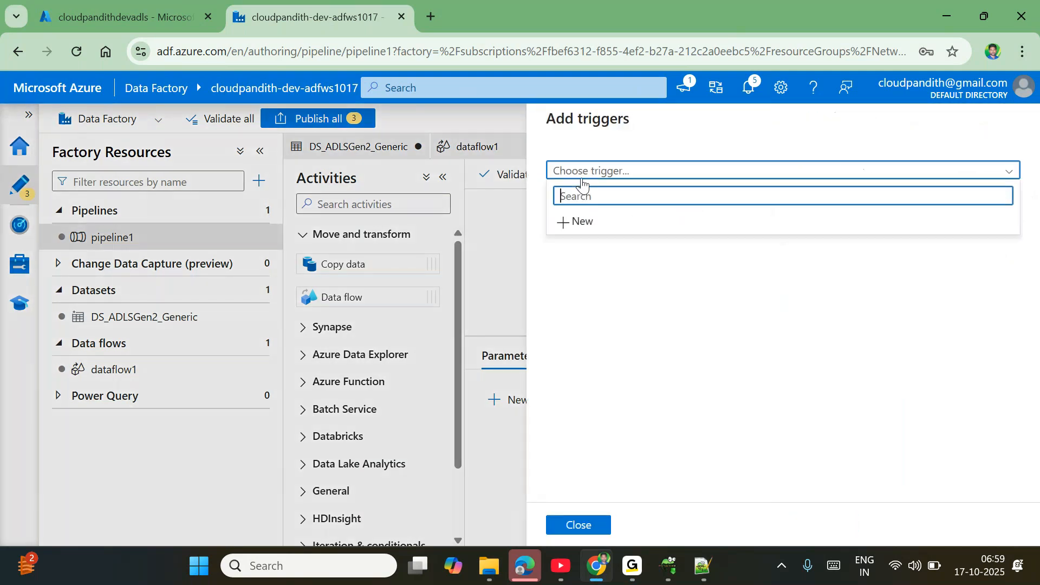
click(595, 223)
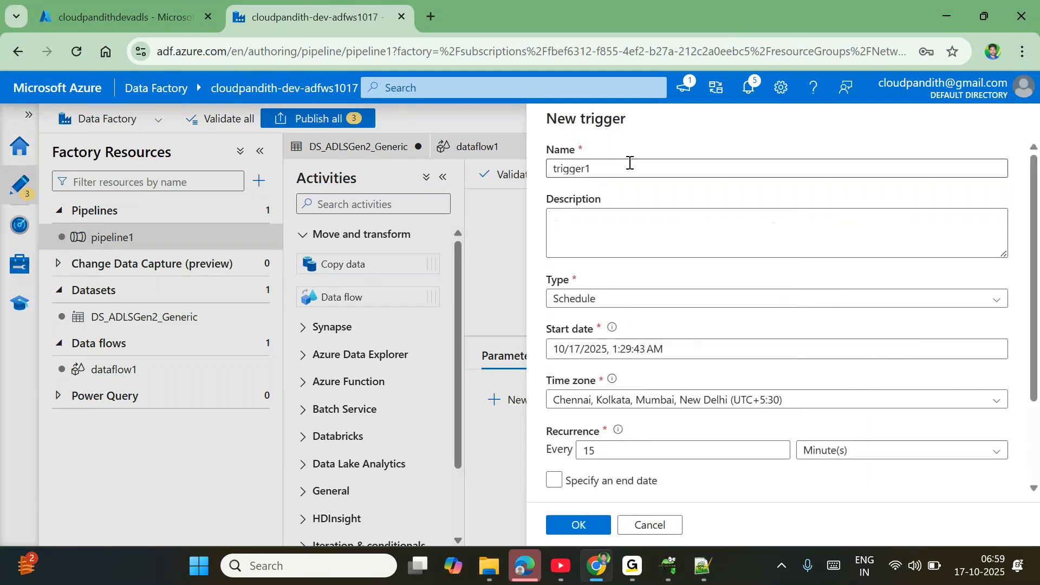
key(BackSpace)
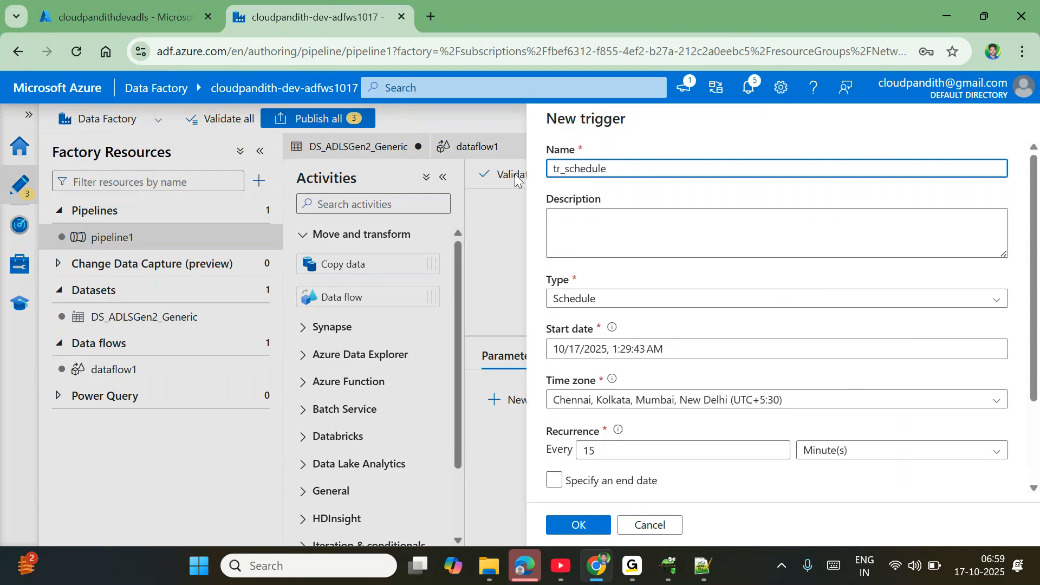
- Set the trigger's recurrence to every 1 day
scroll(650, 289, down, 2)
click(634, 391)
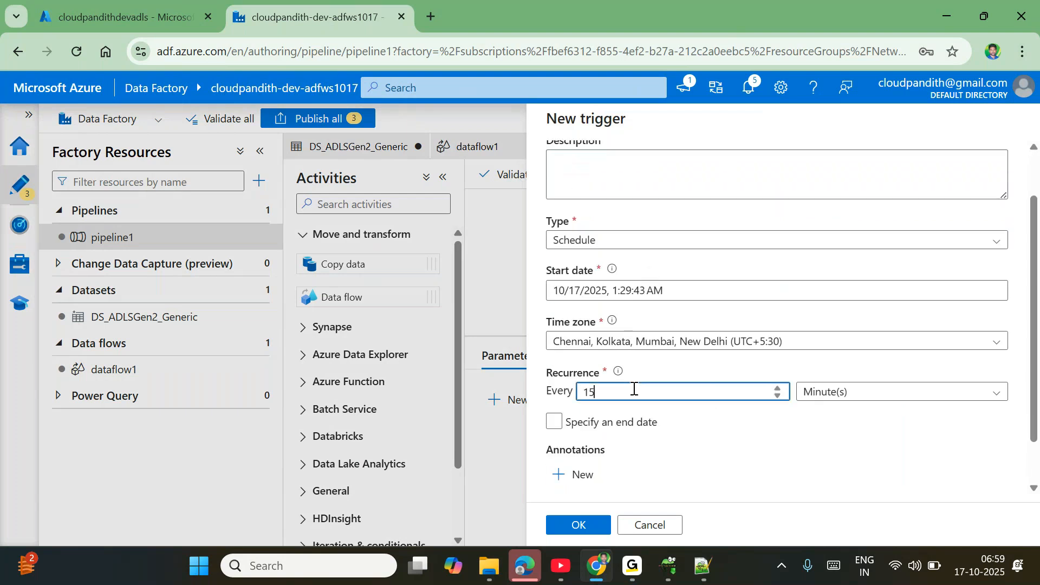
click(826, 393)
scroll(831, 469, down, 1)
click(831, 472)
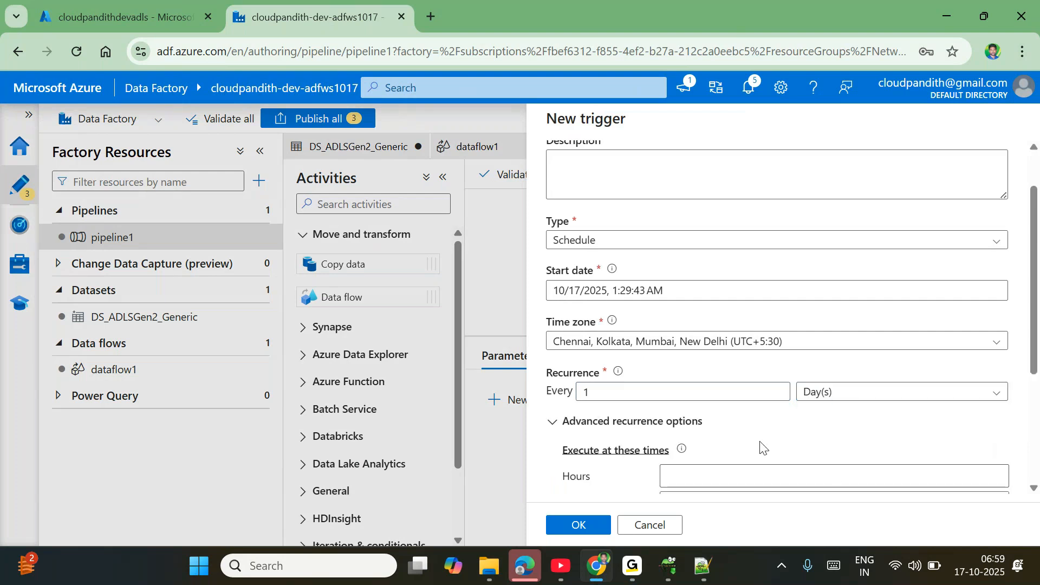
- Schedule the trigger's execution time at hour 7 and minute 2
scroll(732, 433, up, 1)
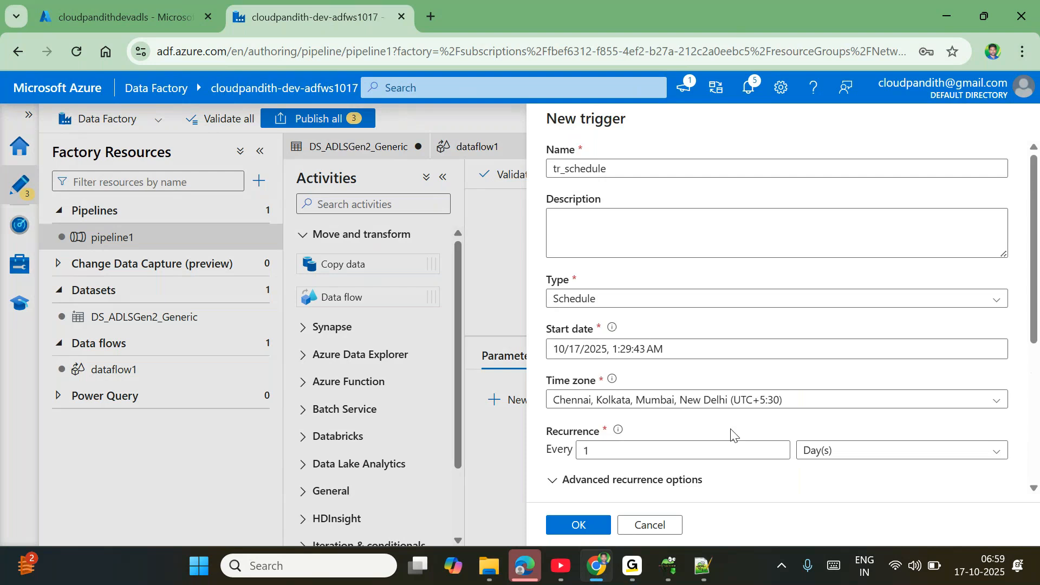
scroll(732, 428, down, 1)
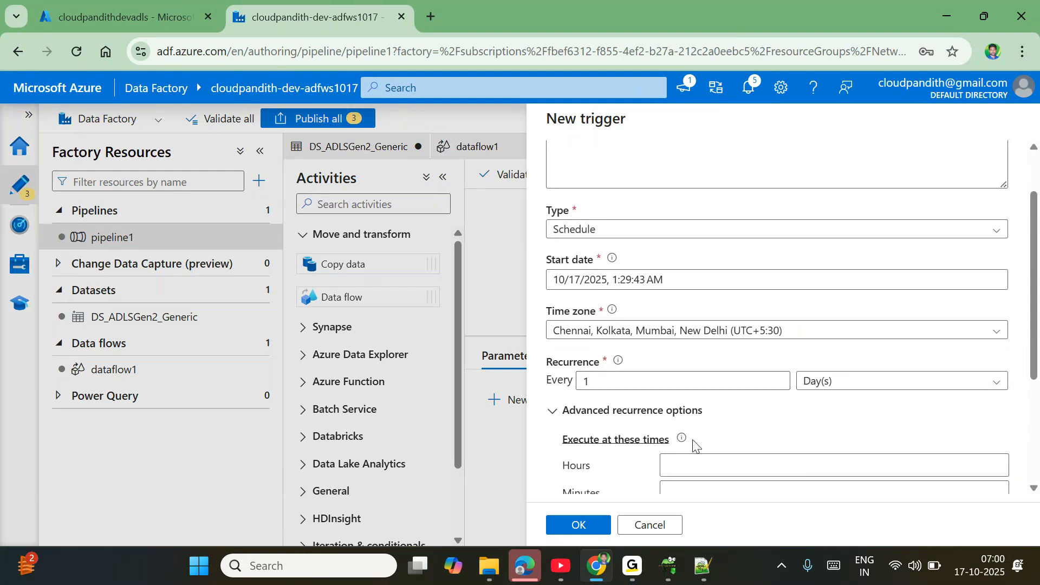
click(681, 462)
scroll(682, 460, down, 1)
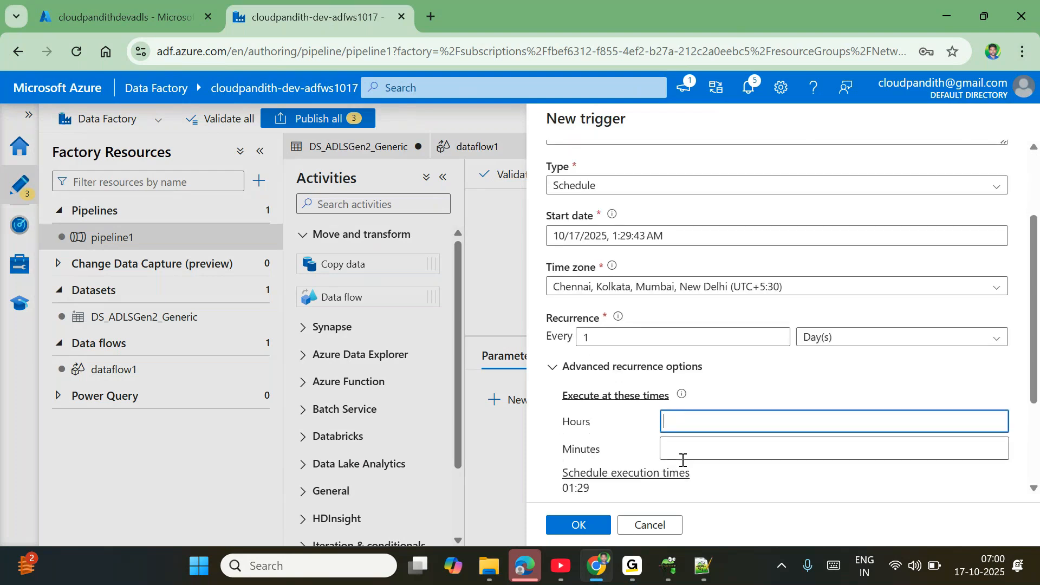
text(7)
click(680, 454)
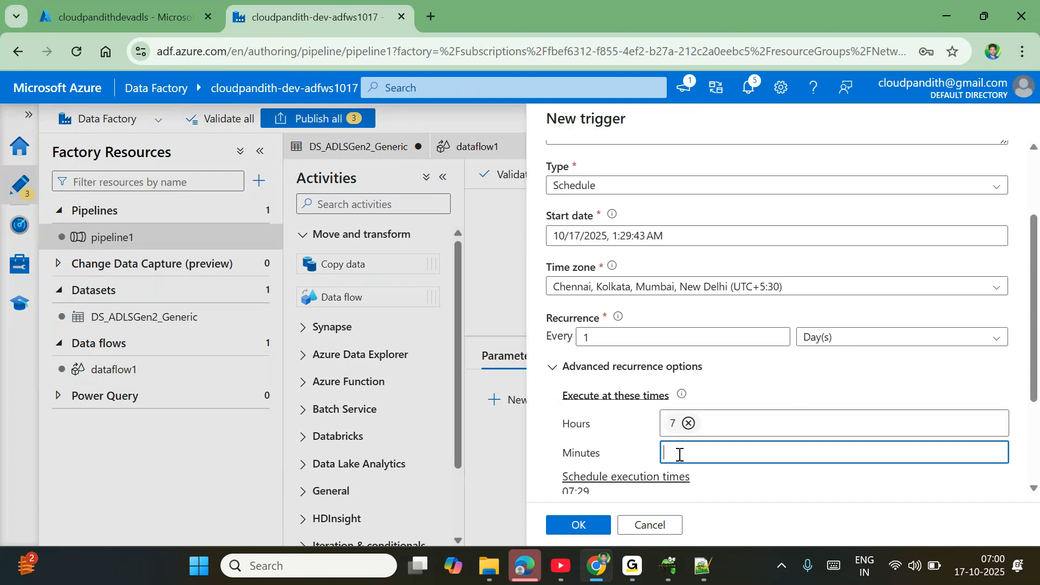
text(02)
click(796, 399)
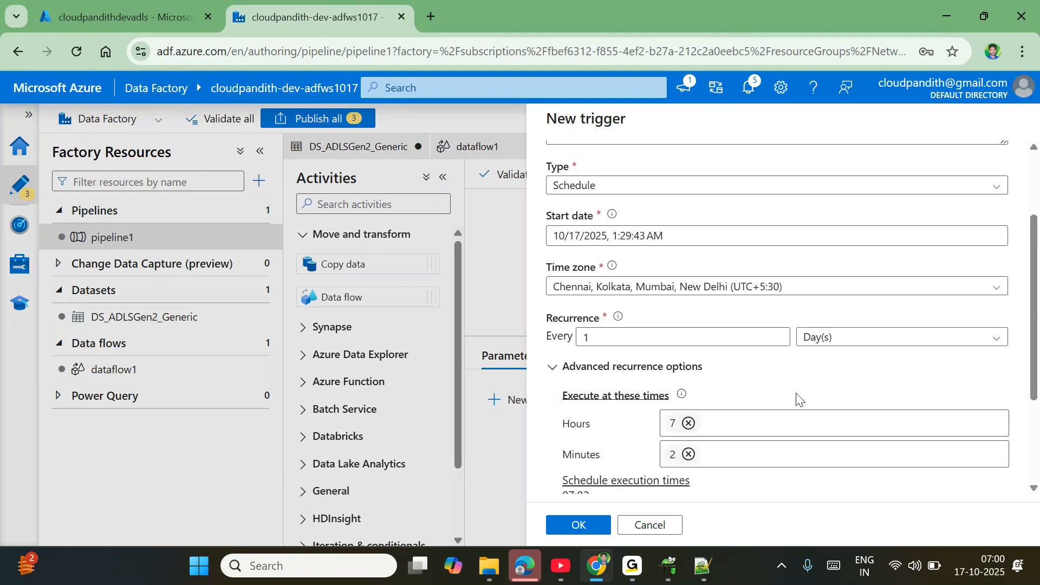
- Review the trigger's settings and confirm its creation for pipeline1
scroll(708, 431, down, 3)
scroll(707, 436, up, 5)
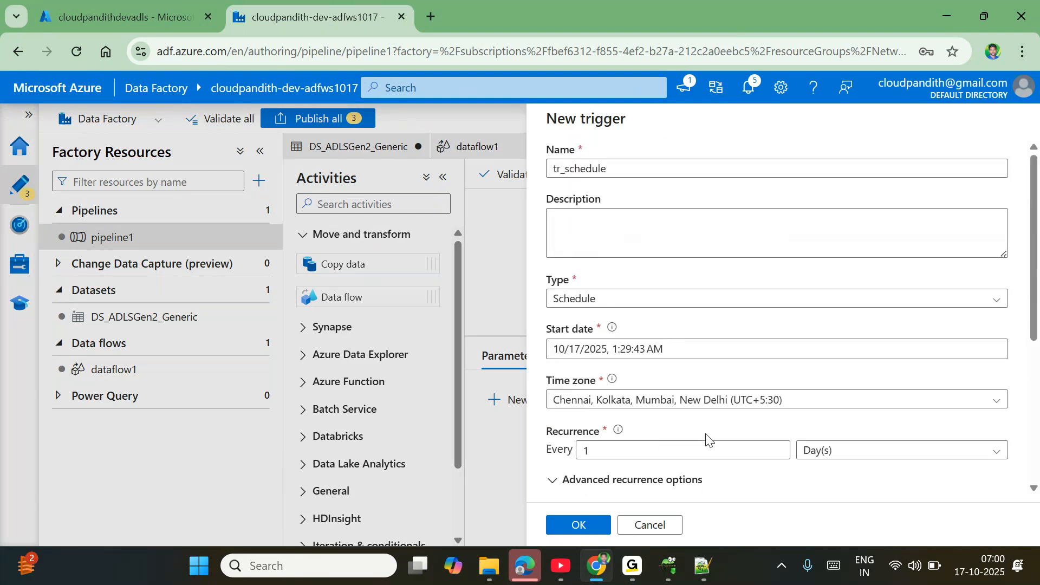
scroll(707, 440, down, 5)
click(584, 524)
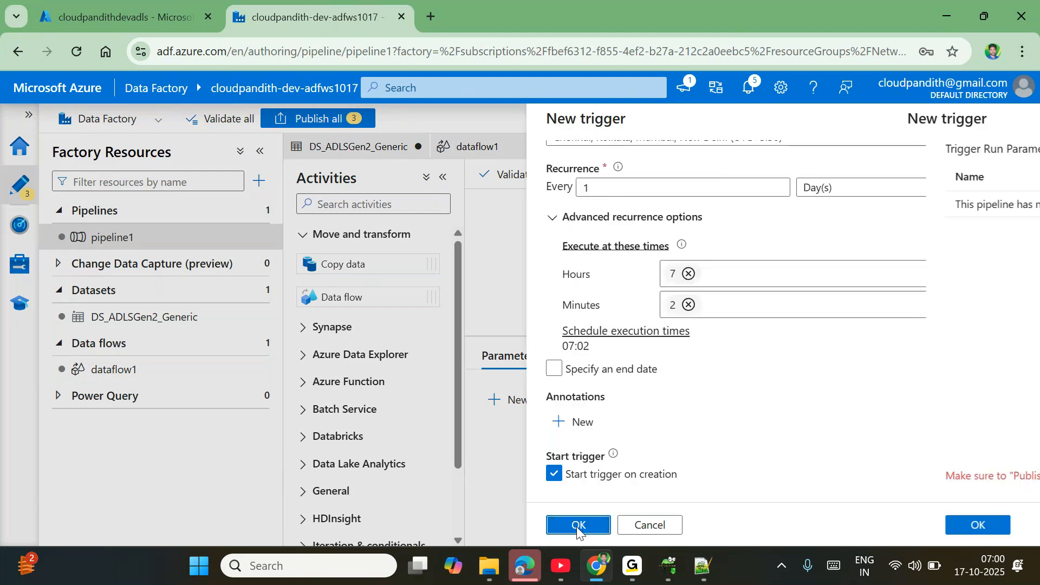
click(588, 525)
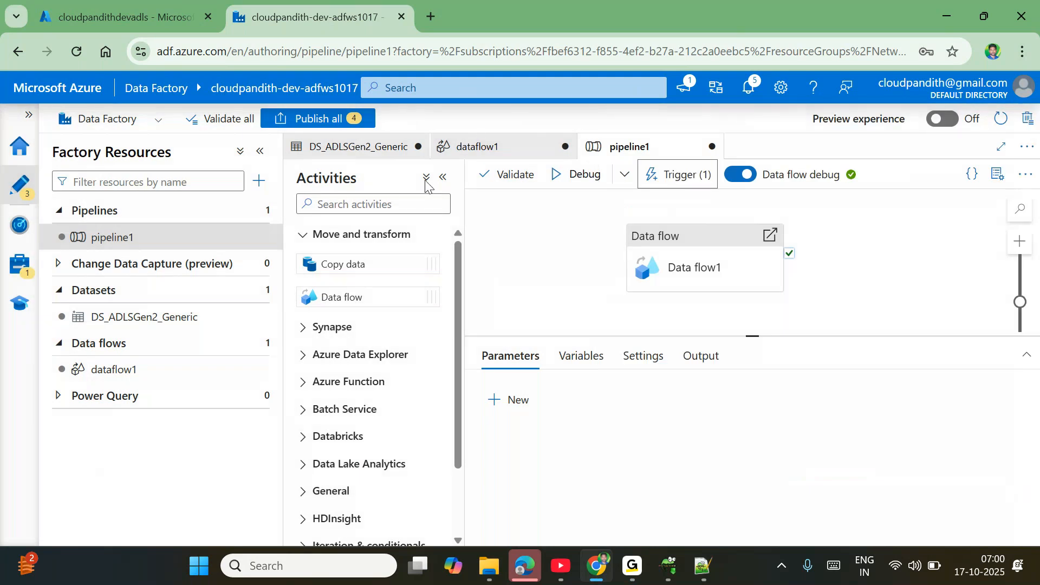
- Publish all pending factory changes and check the Data flow activity's settings on the pipeline canvas
click(338, 128)
click(579, 525)
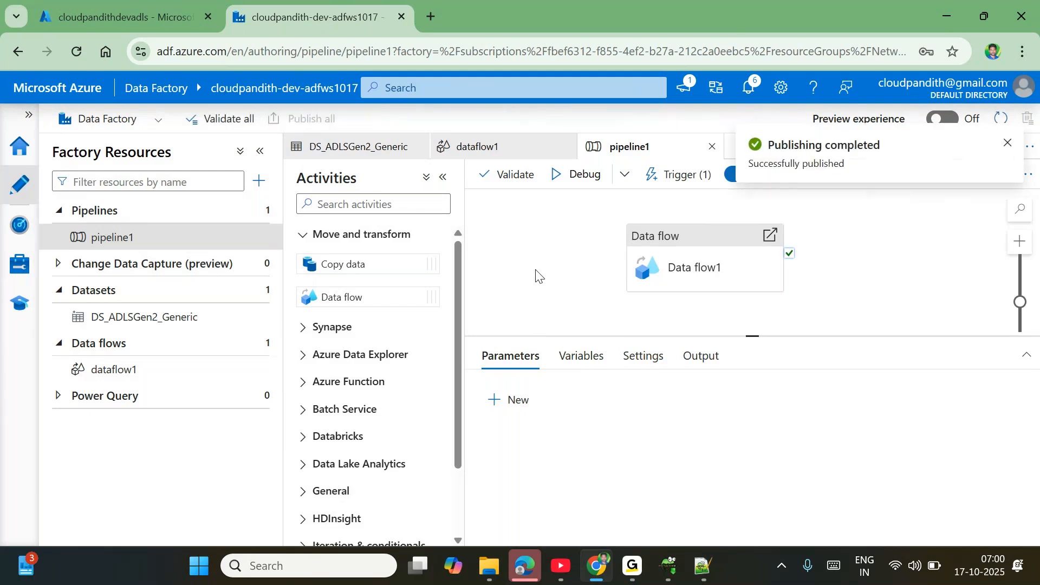
click(536, 275)
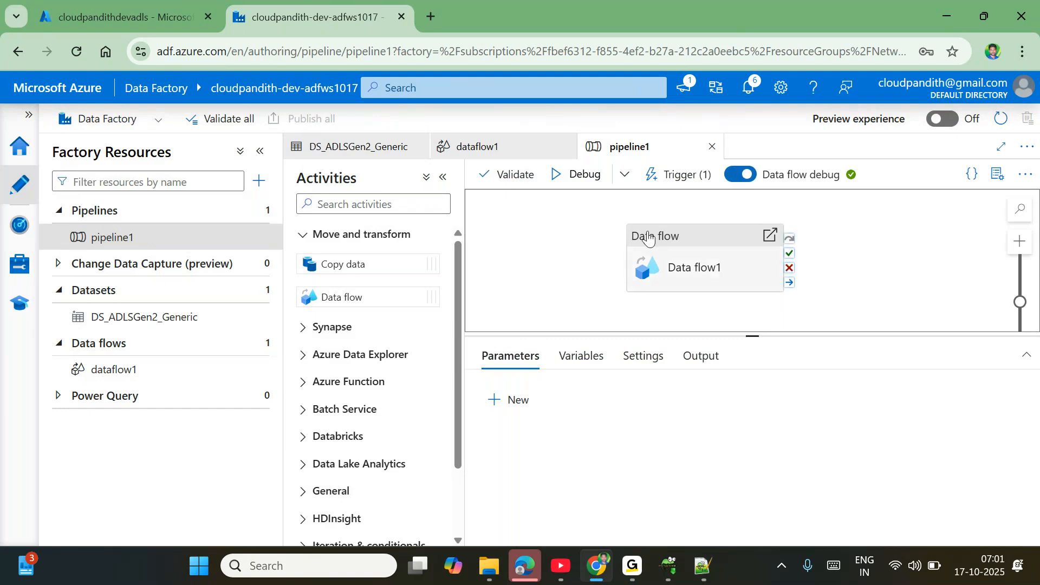
click(681, 266)
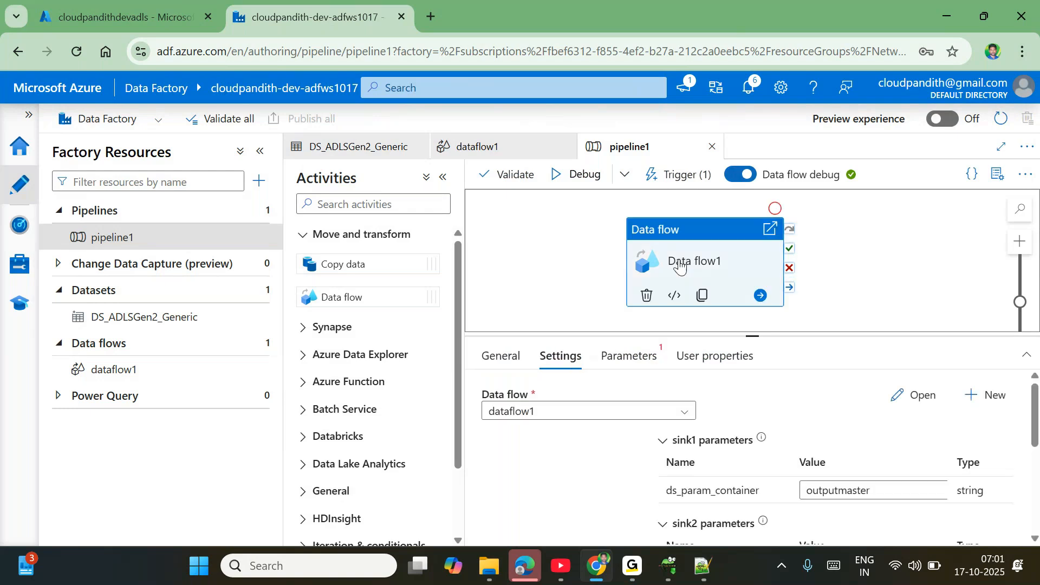
click(582, 270)
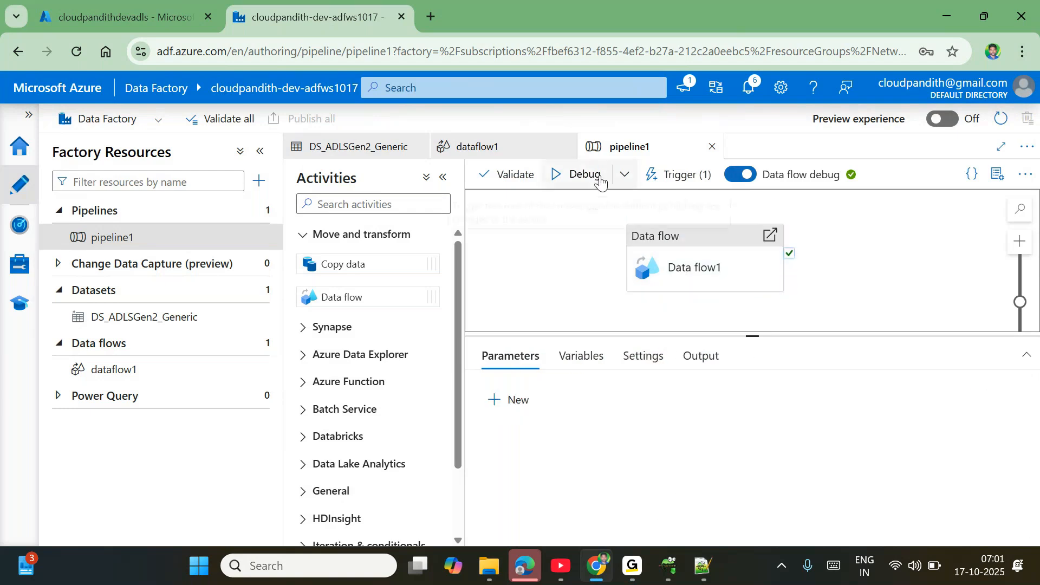
- Open the monitoring view of triggered pipeline runs and refresh the list
click(27, 227)
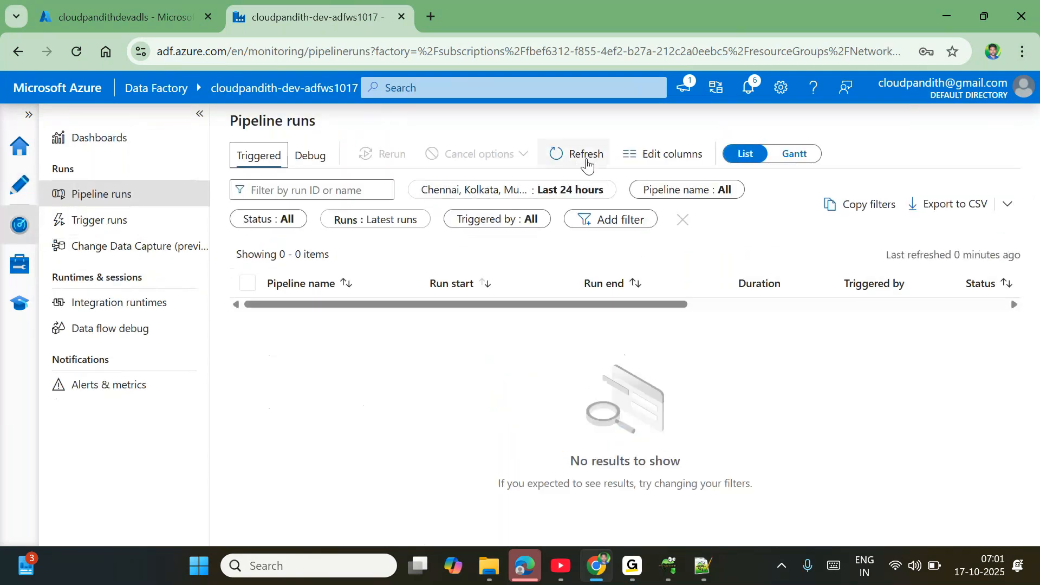
click(586, 162)
click(586, 163)
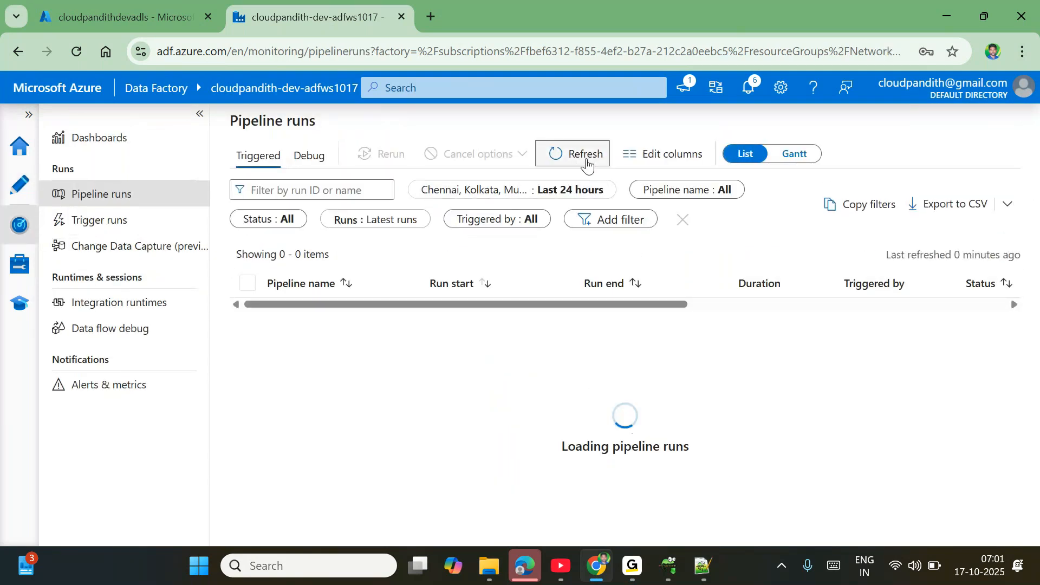
- Refresh the list of triggered pipeline runs until the scheduled pipeline1 run appears
click(585, 162)
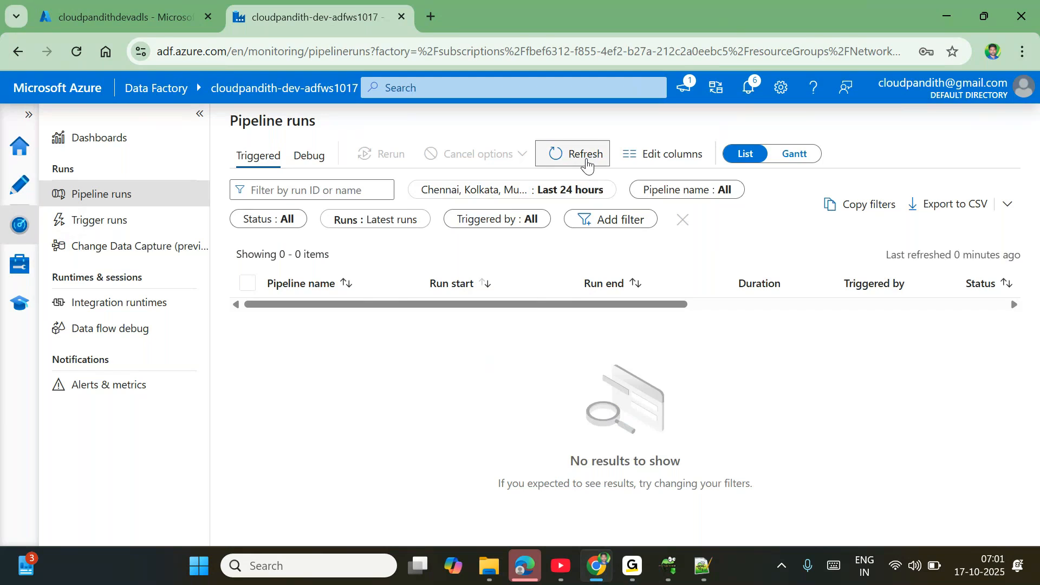
click(587, 164)
click(587, 164)
click(586, 164)
click(587, 164)
click(587, 164)
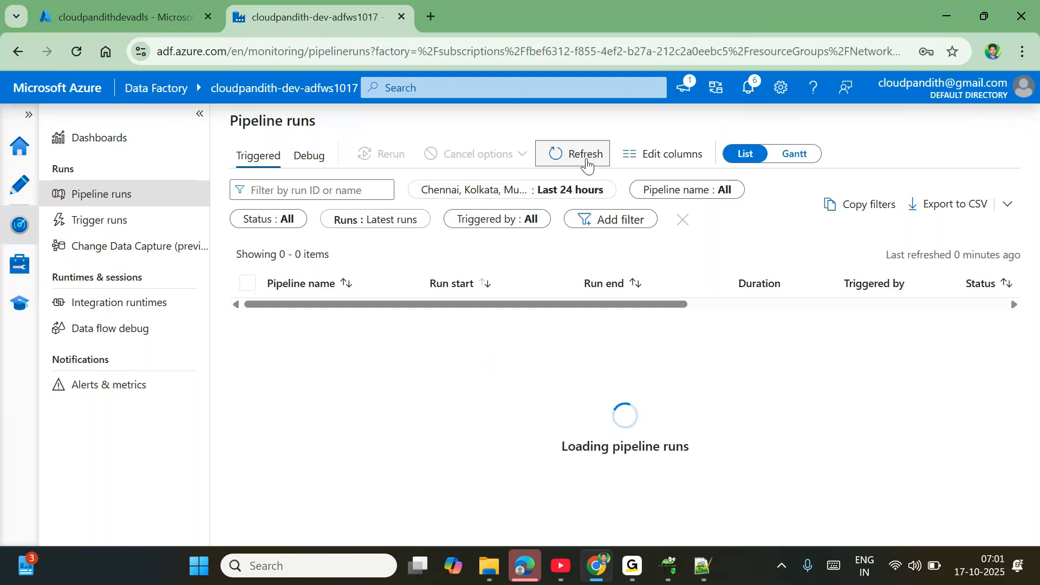
click(587, 164)
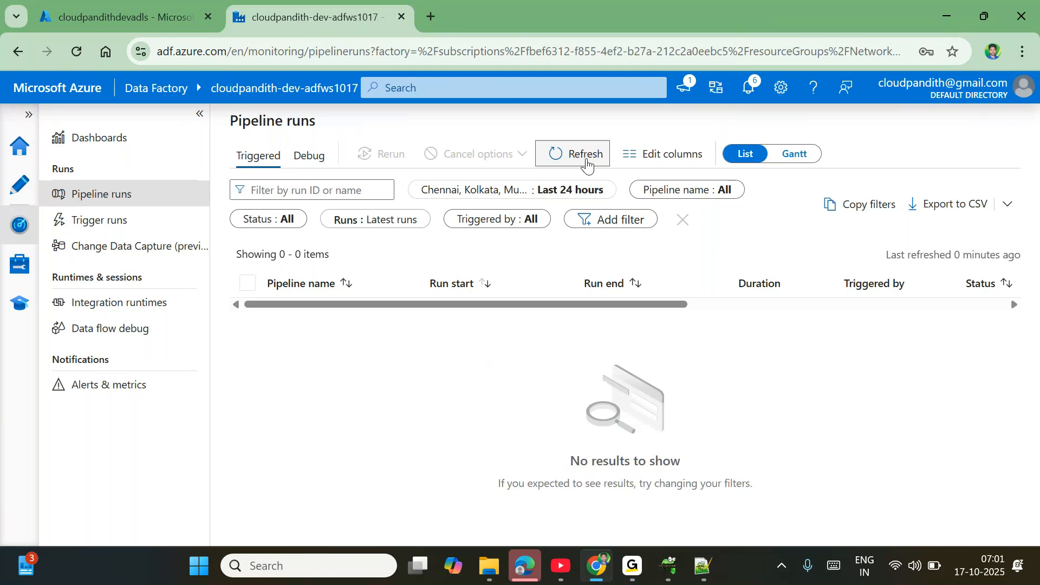
click(586, 165)
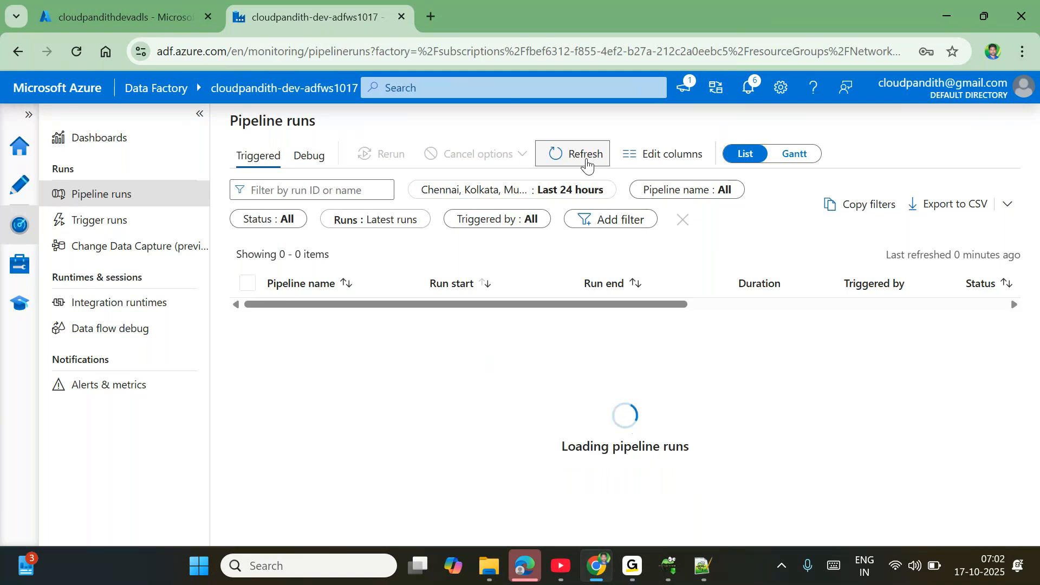
click(587, 164)
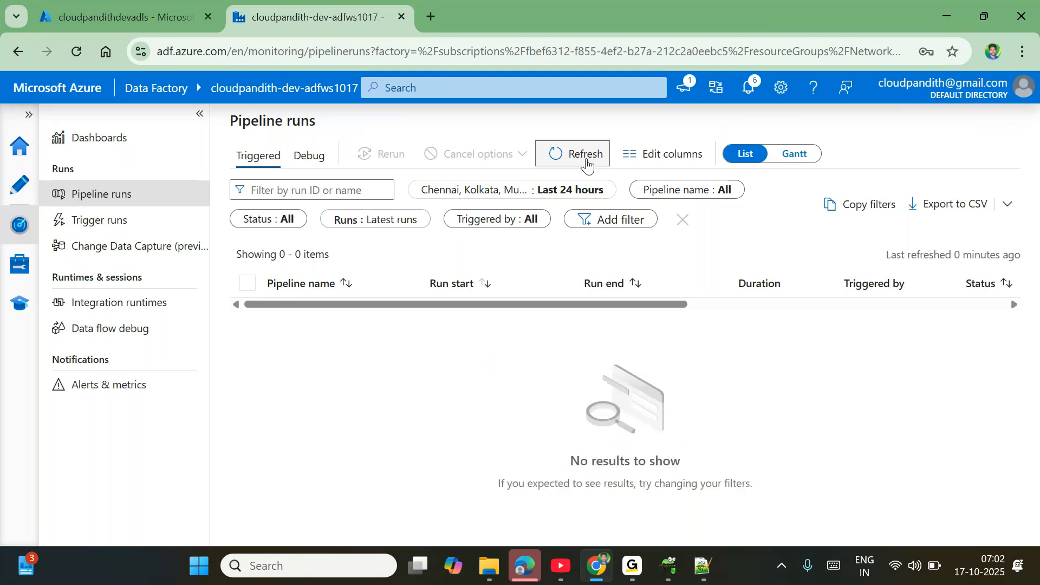
click(587, 164)
click(587, 165)
- Open the activity runs of the triggered pipeline1 run and view the Data flow1 run details
click(300, 310)
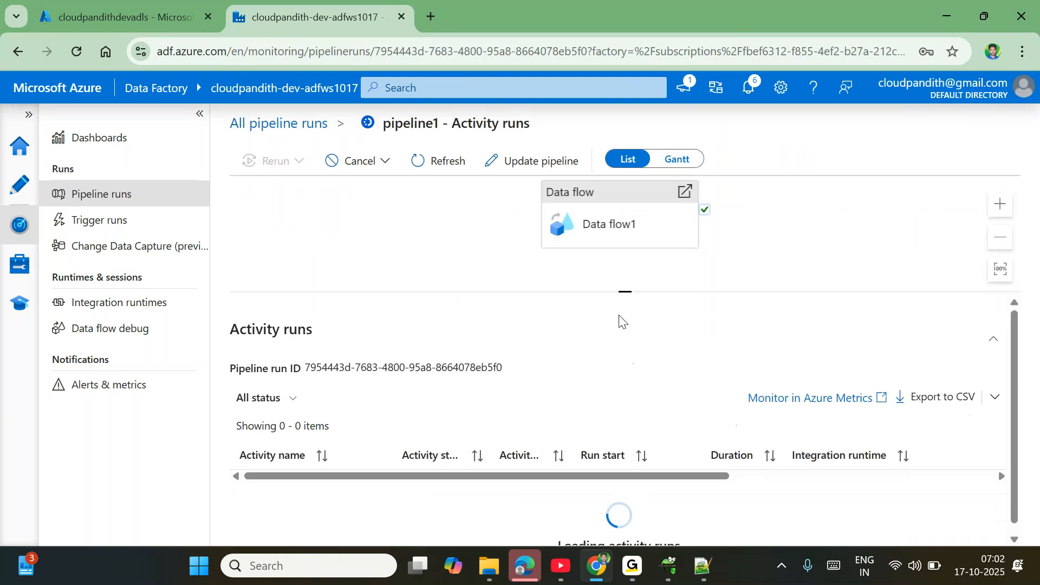
triple_click(608, 304)
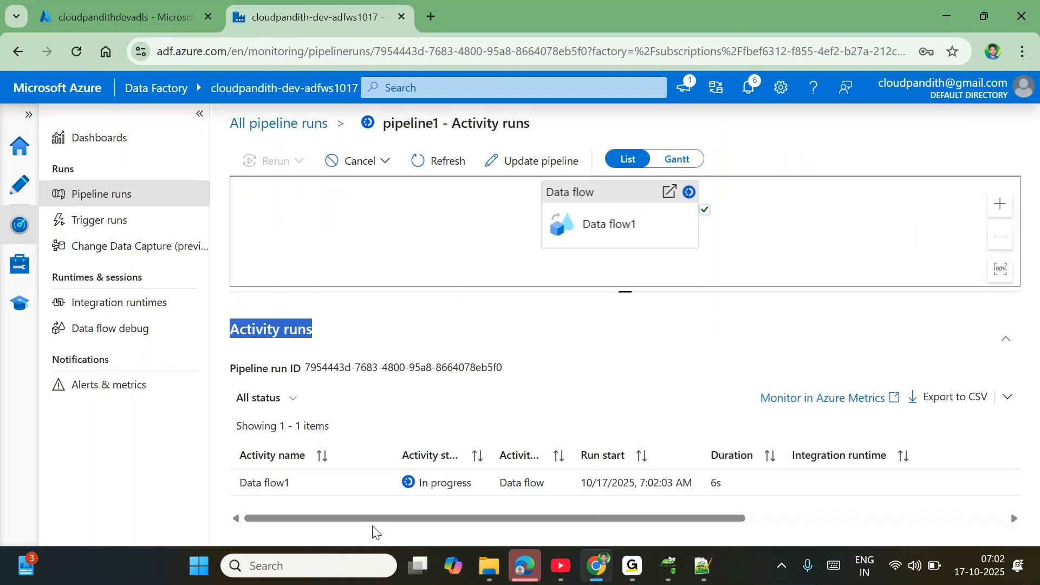
click(379, 483)
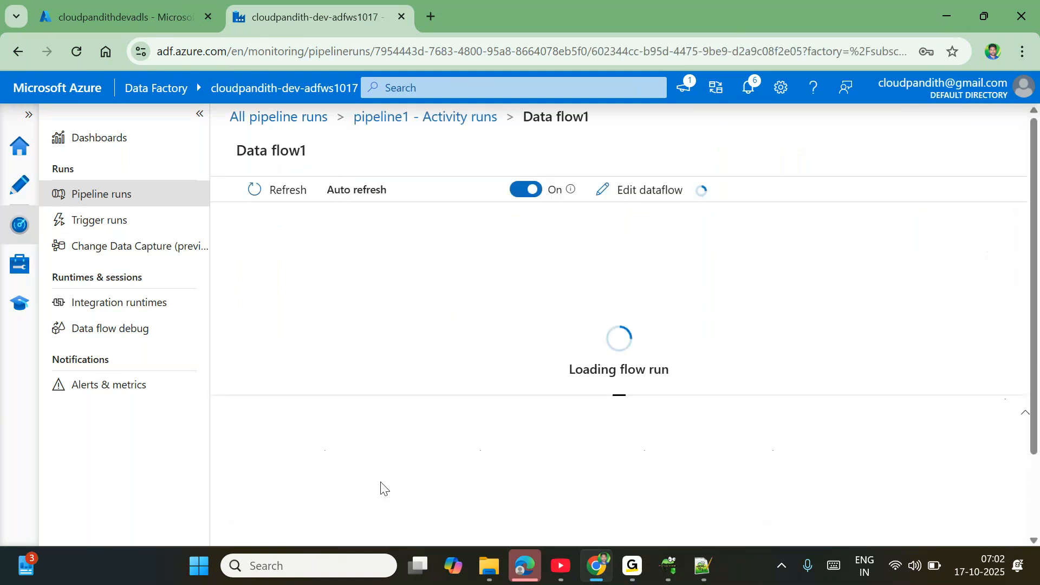
click(376, 122)
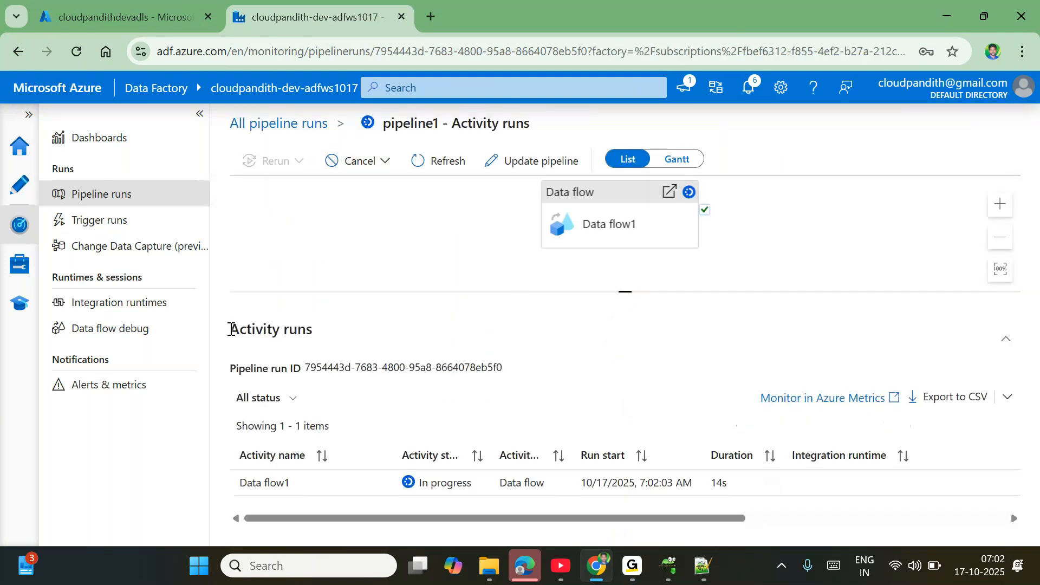
mouse_move(354, 486)
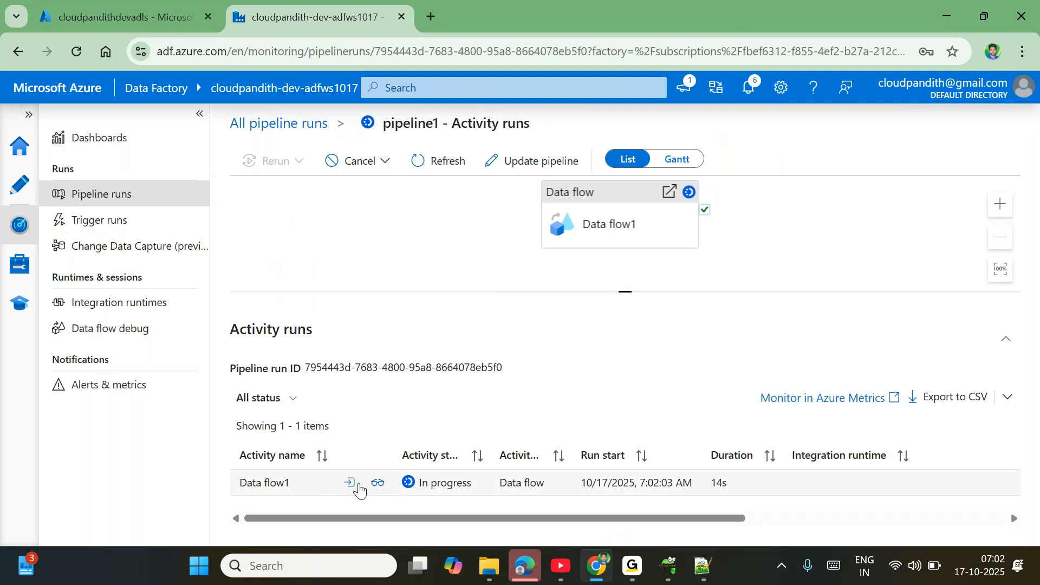
click(378, 486)
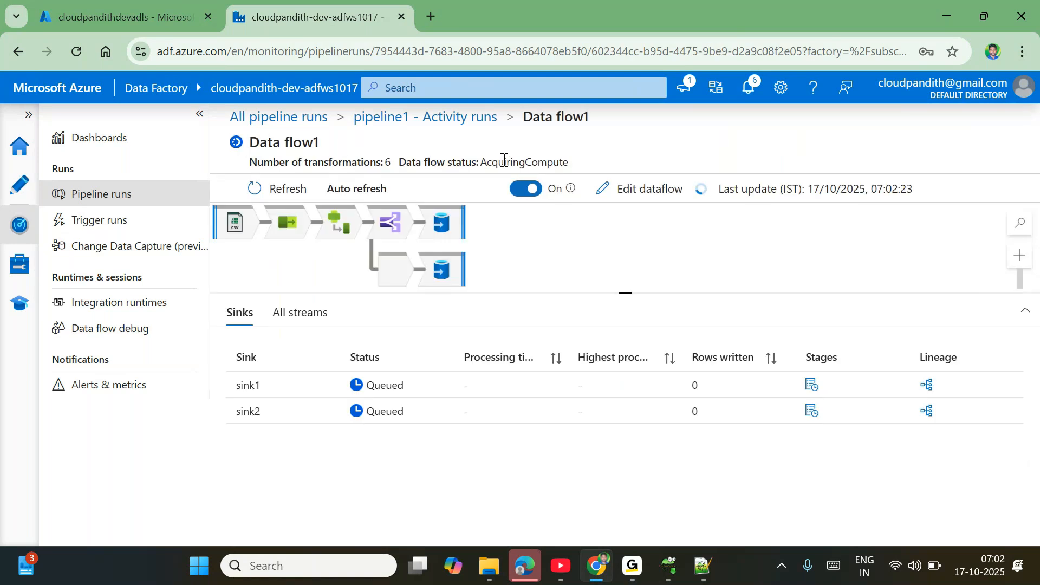
- Examine the data flow status and number of transformations in the Data flow1 run details
drag(482, 165, 589, 153)
click(546, 162)
double_click(547, 162)
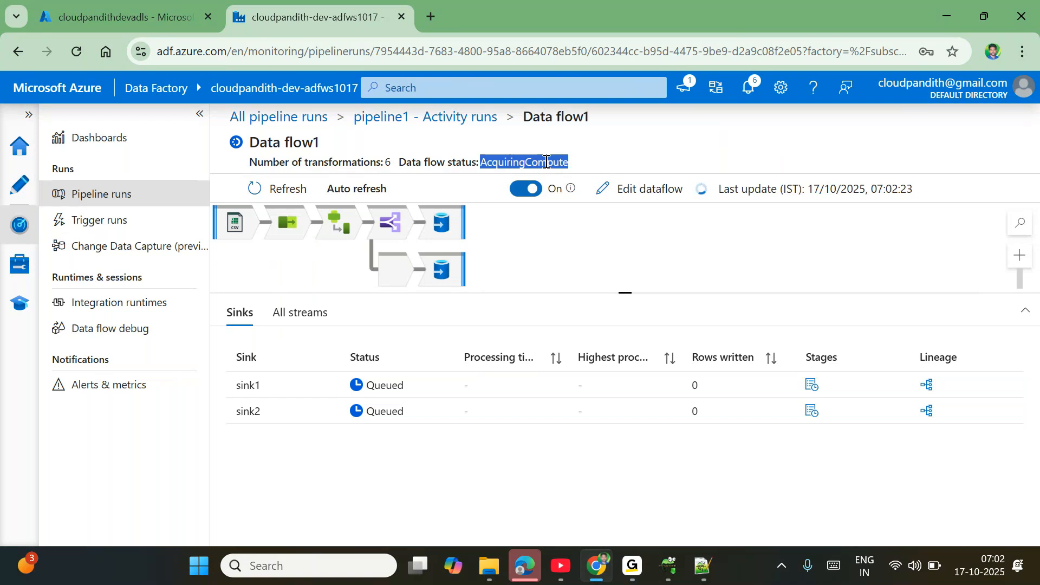
double_click(539, 161)
click(455, 151)
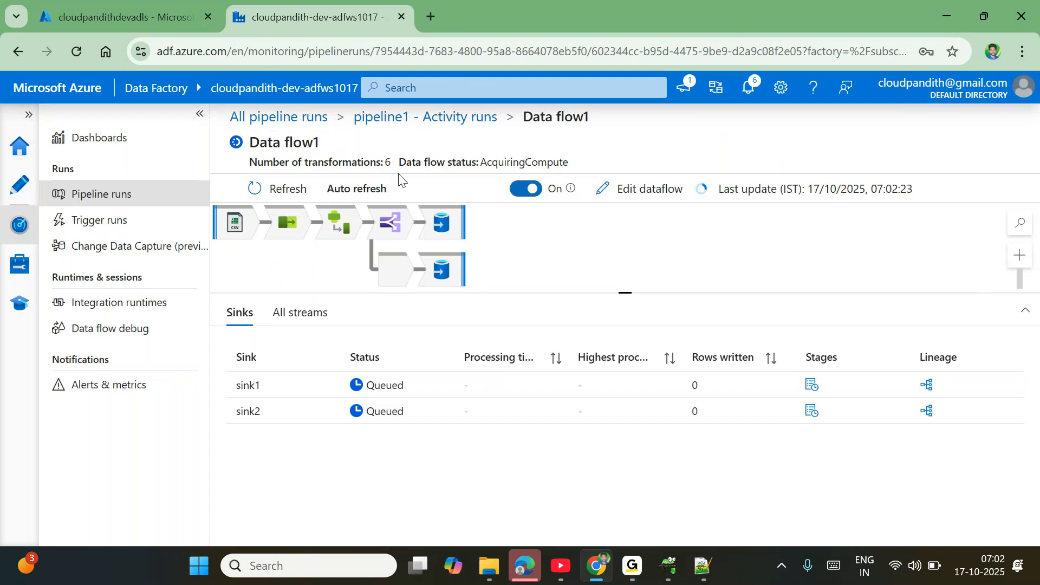
double_click(517, 162)
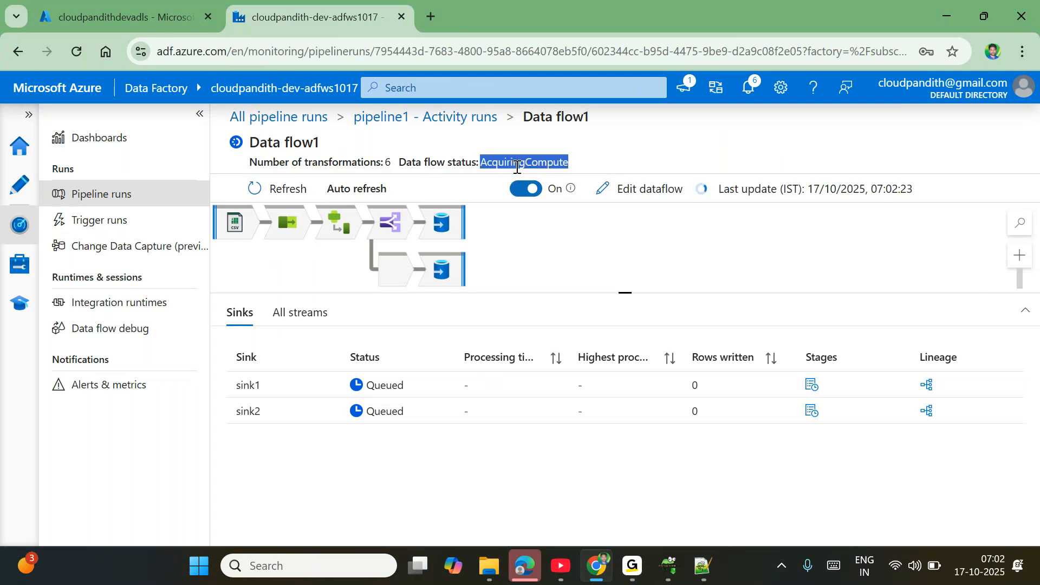
click(389, 163)
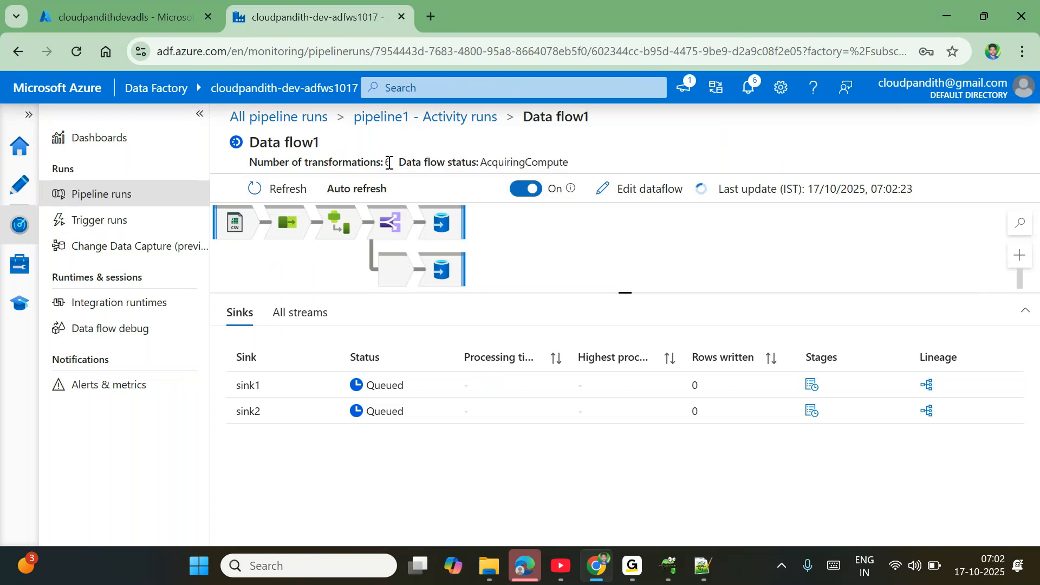
click(228, 33)
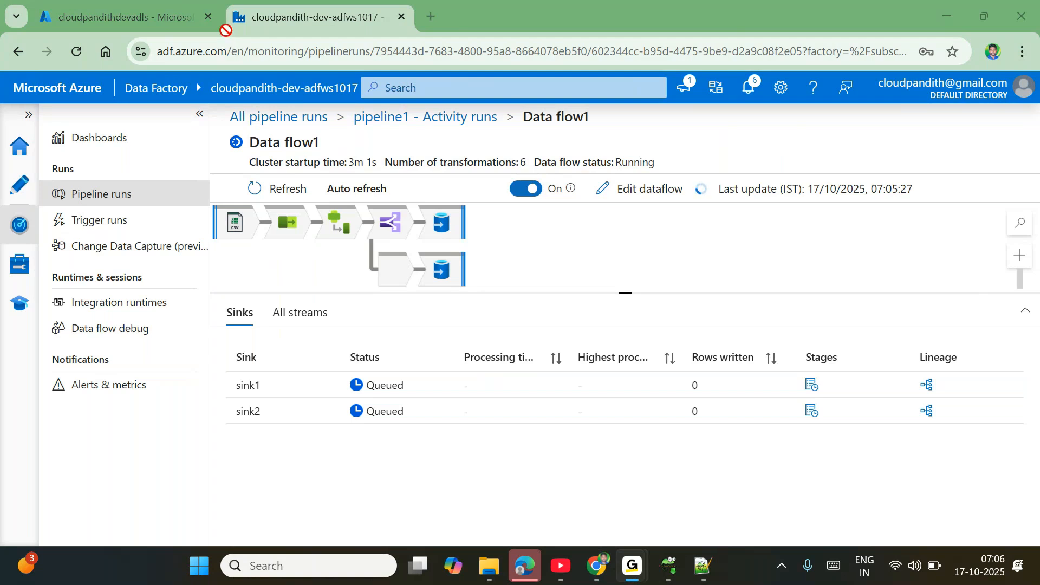
- Check the cluster startup time and data flow status of the Data flow1 run, and refresh its details
click(362, 163)
triple_click(363, 162)
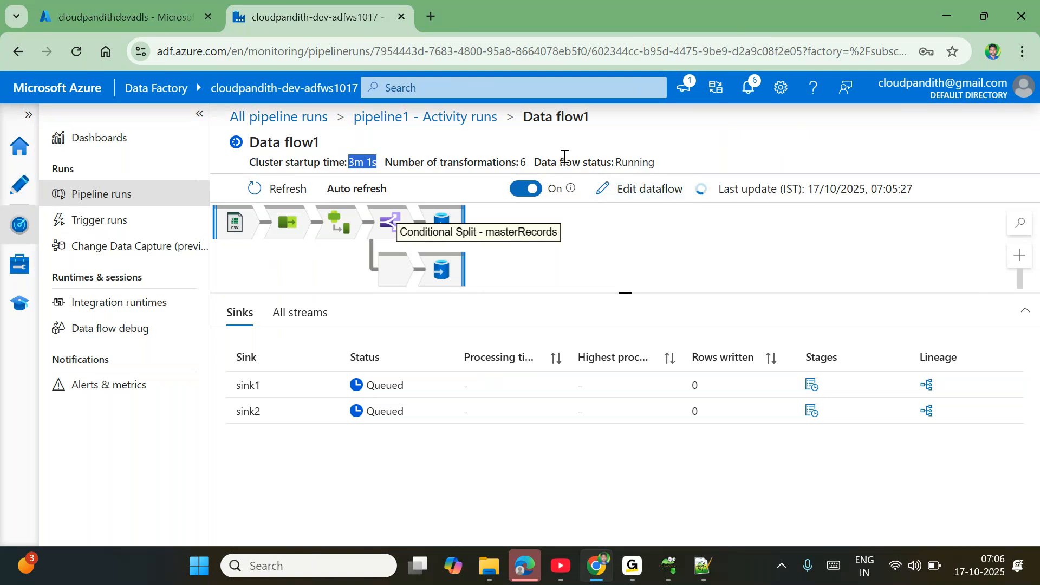
double_click(628, 160)
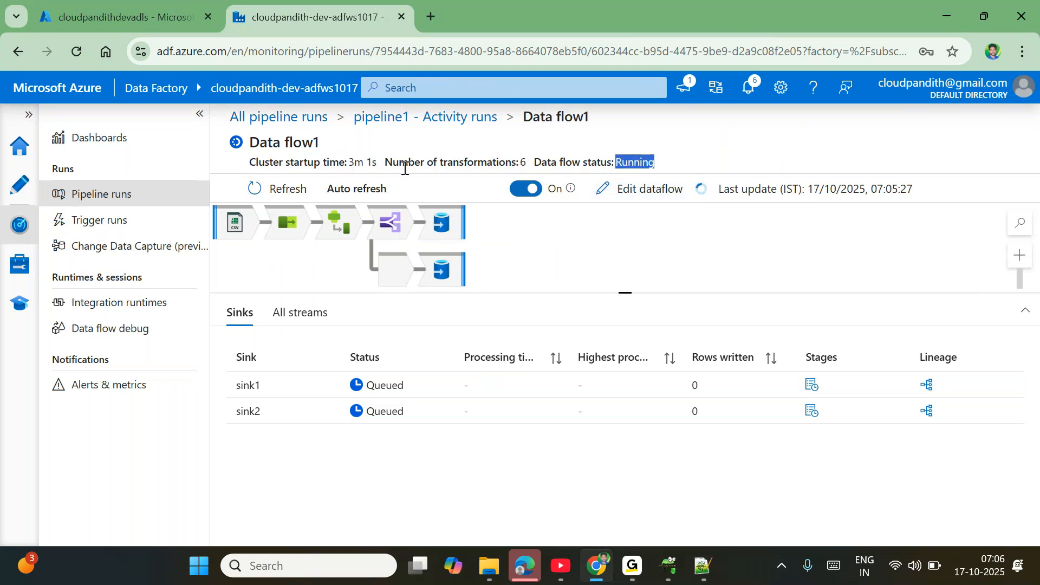
double_click(286, 190)
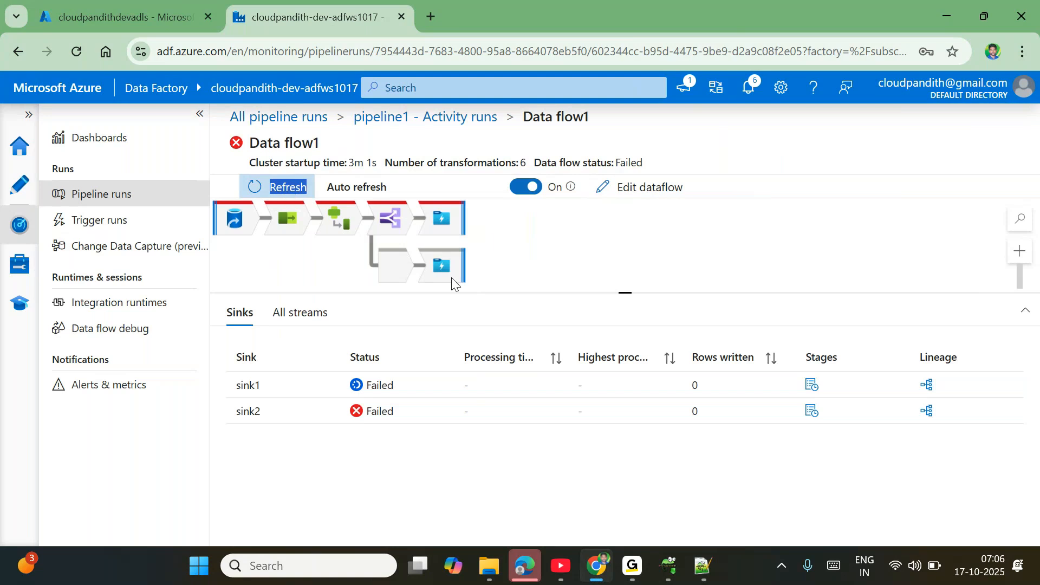
double_click(290, 188)
- Return to pipeline1's activity runs and read the error details of the Data flow1 activity
click(431, 118)
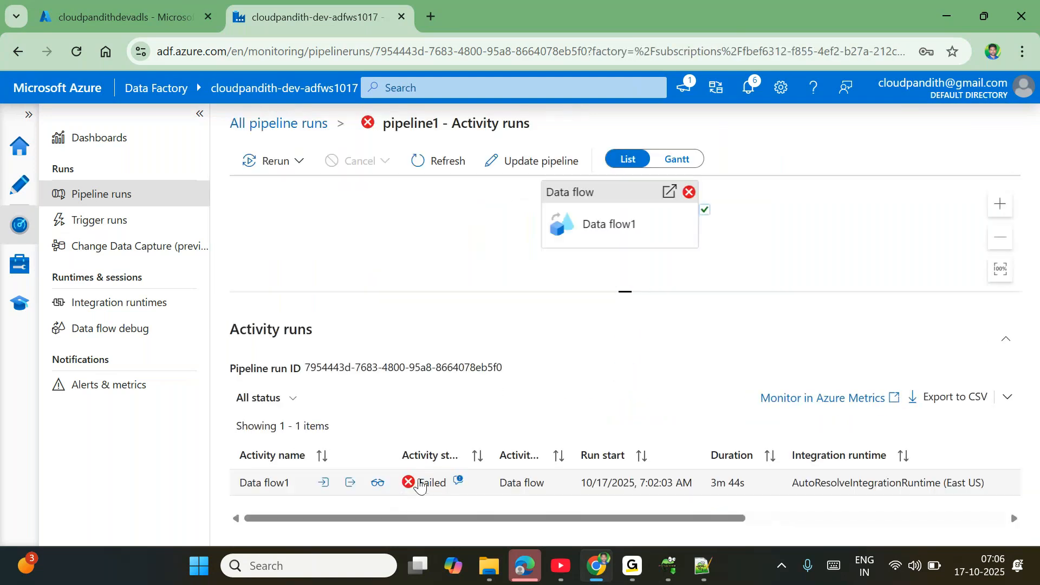
click(458, 481)
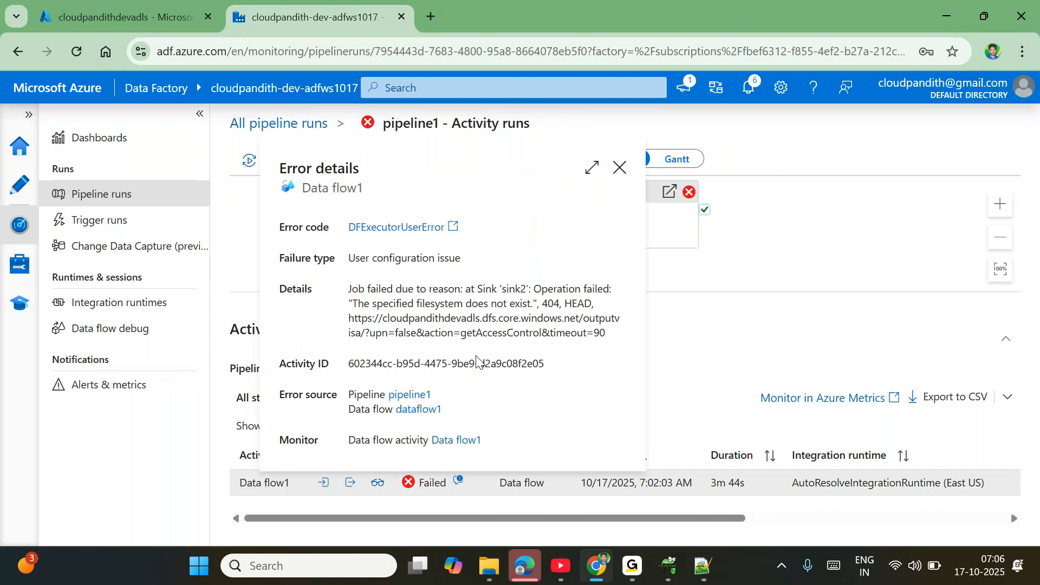
click(619, 169)
- Switch to the storage account in the Azure portal and create two containers named outputmaster and outputvisa
click(113, 25)
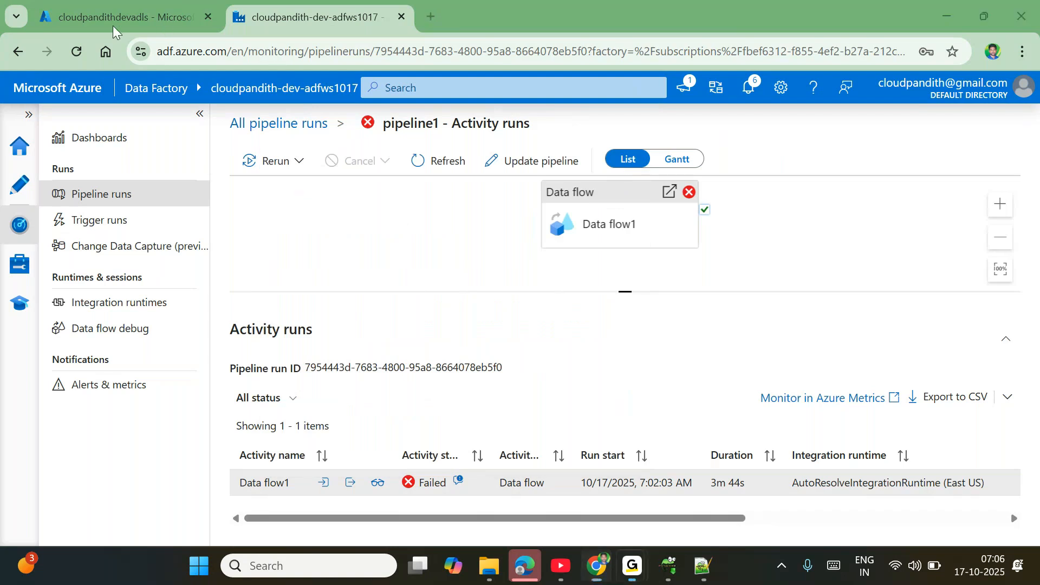
click(122, 17)
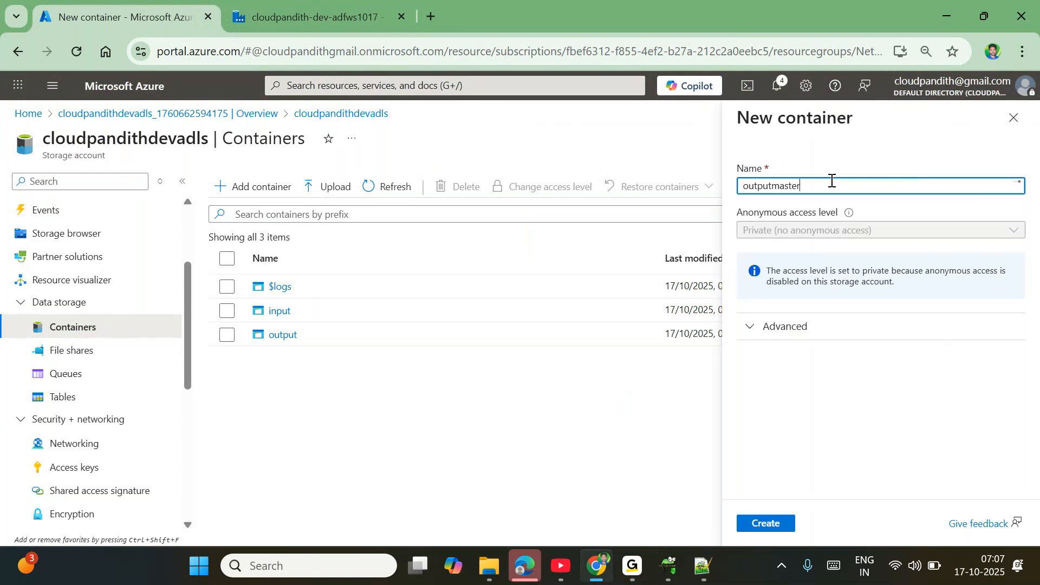
click(758, 520)
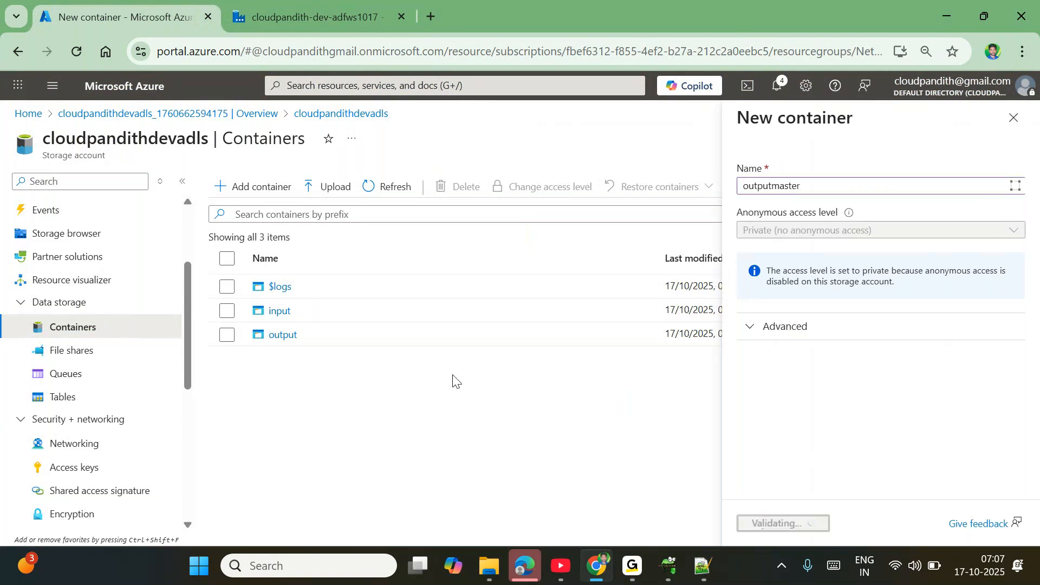
click(278, 189)
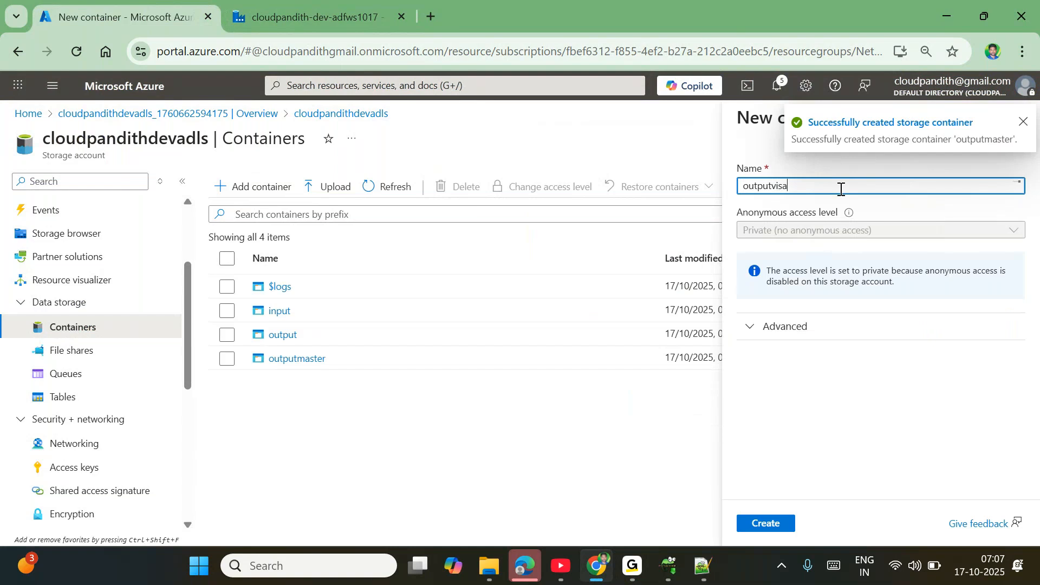
click(768, 526)
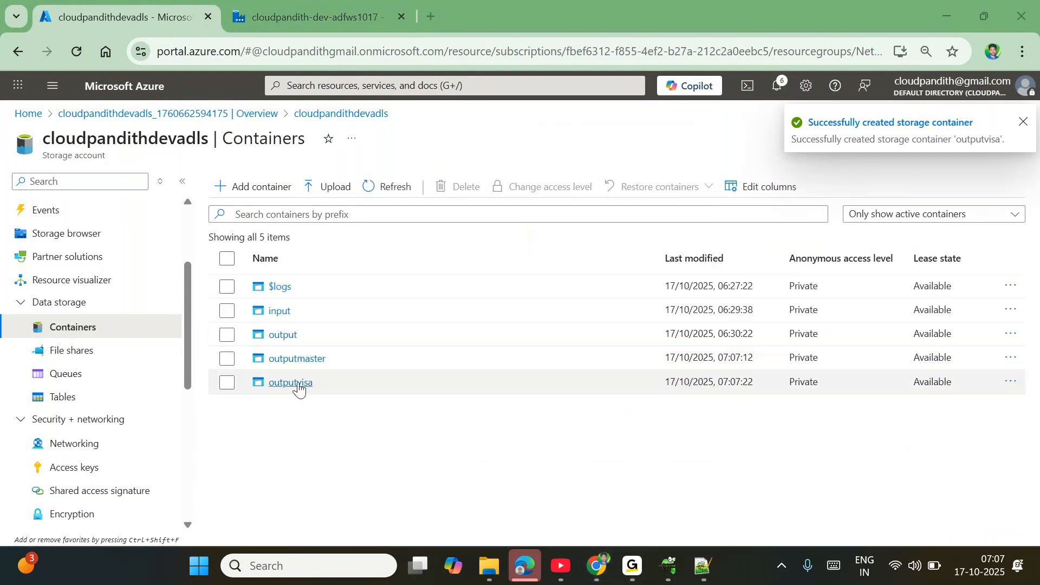
- Switch back to Data Factory and rerun pipeline1 from the failed activity
click(300, 6)
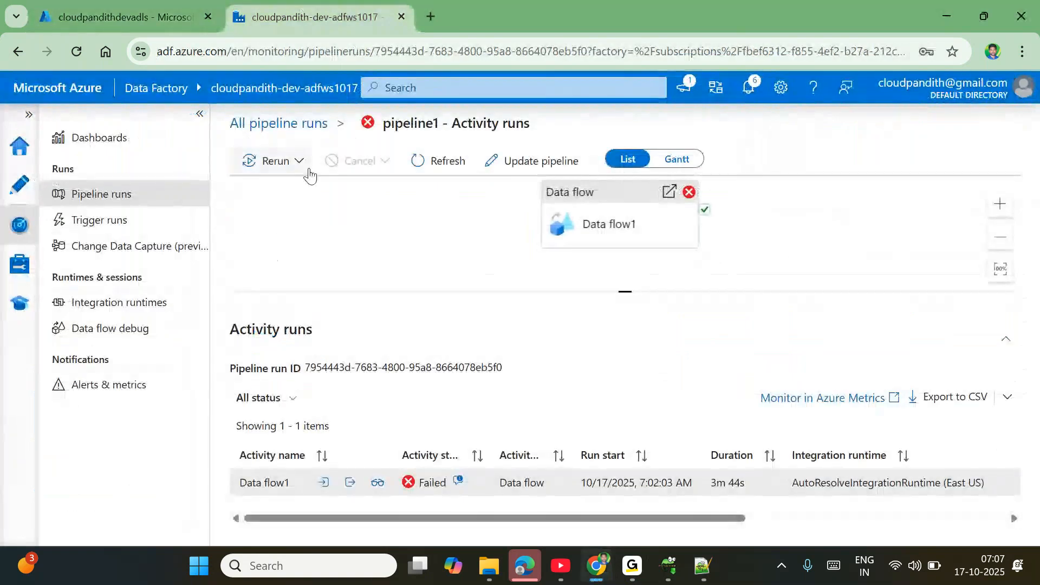
click(291, 163)
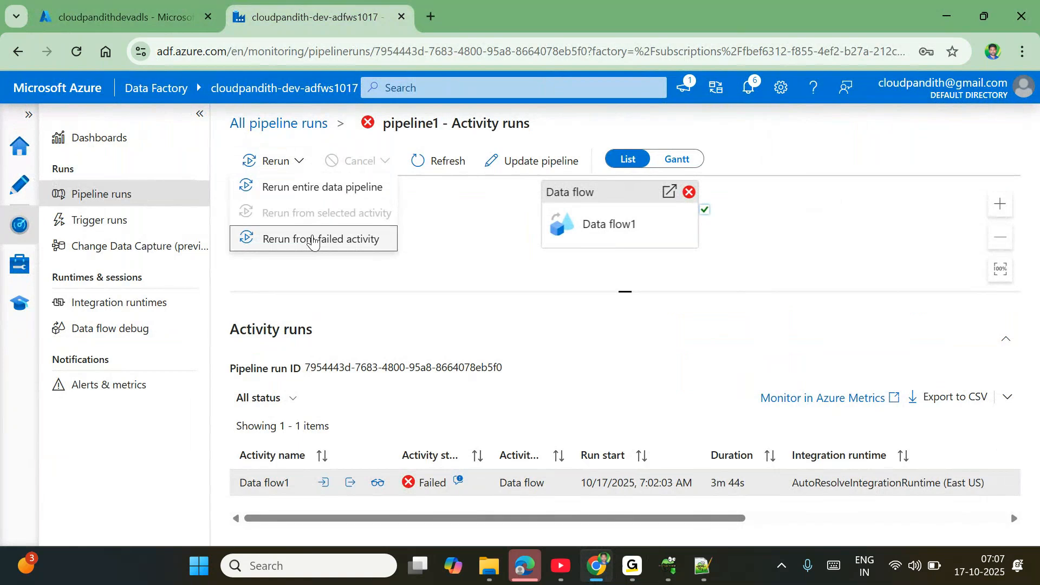
click(306, 241)
click(442, 357)
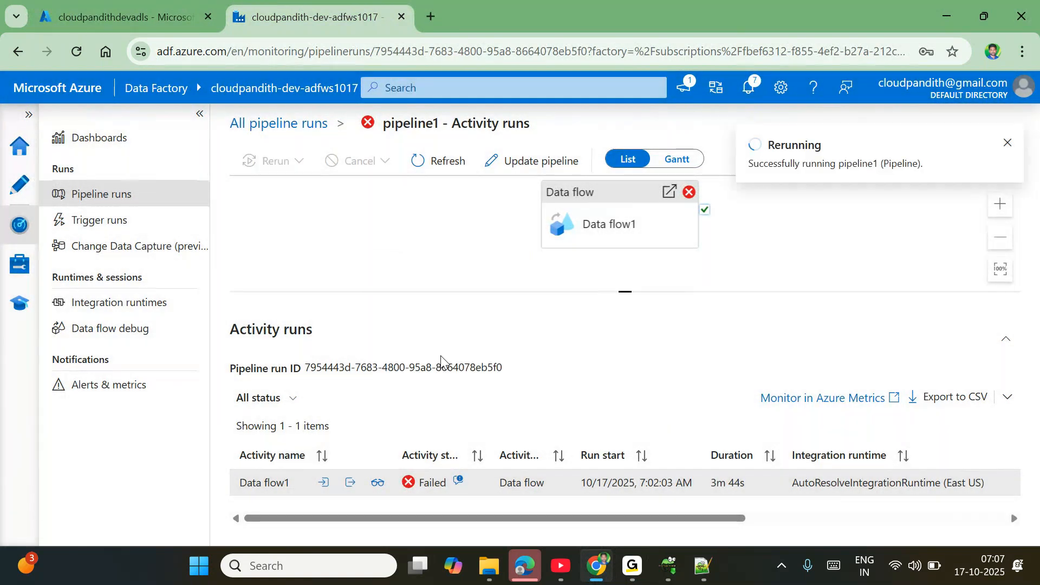
- Refresh the activity runs of the pipeline1 rerun and open the new Data flow1 run details
click(439, 163)
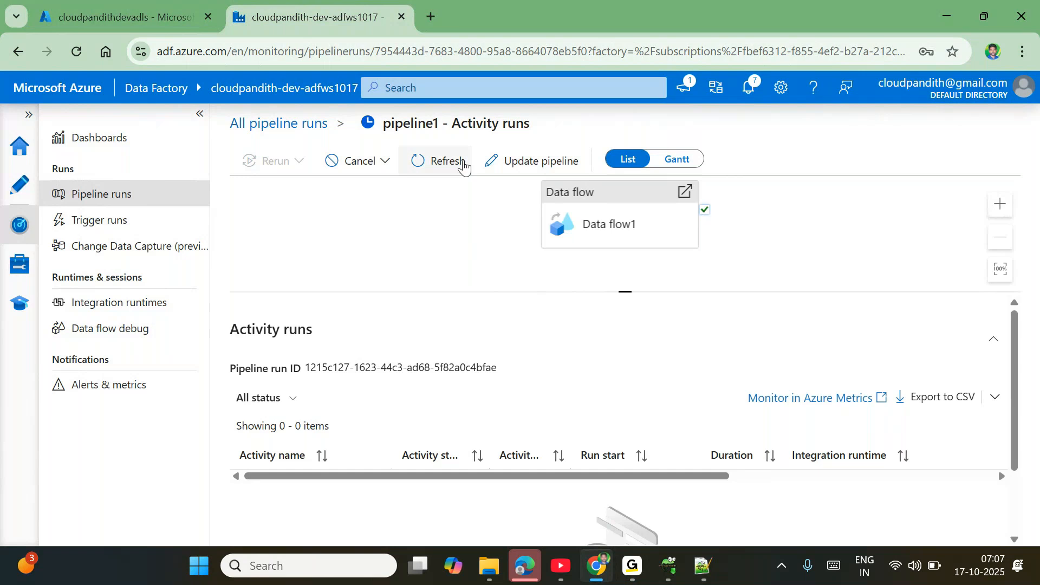
click(464, 165)
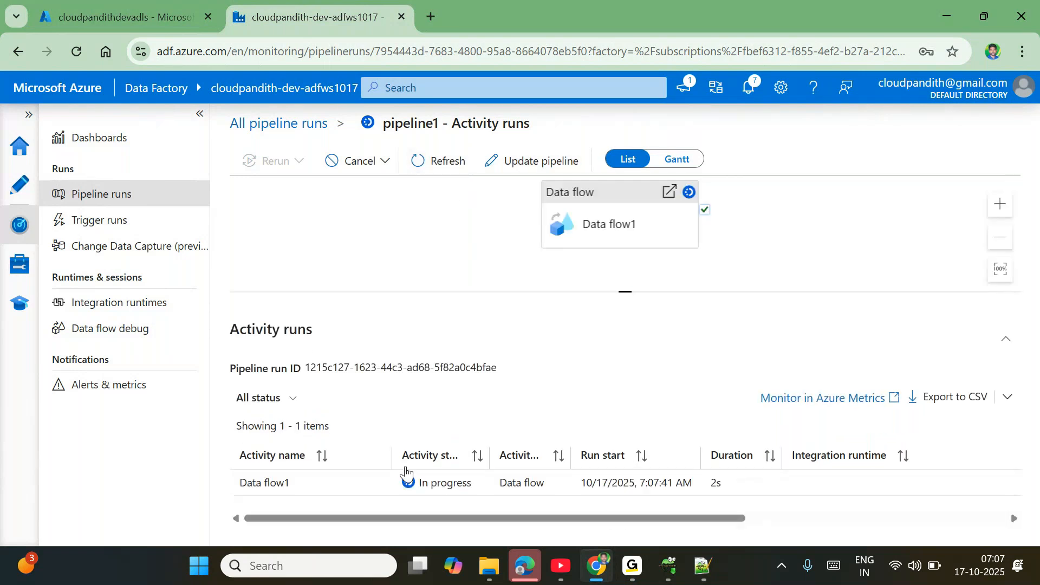
click(378, 484)
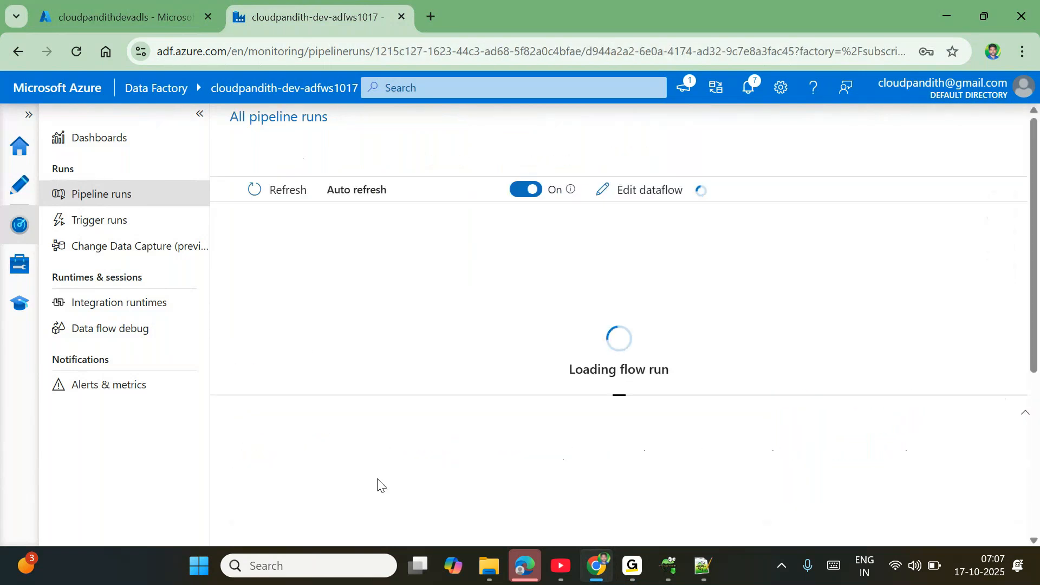
- Refresh the new Data flow1 run details and check the number of transformations
double_click(286, 190)
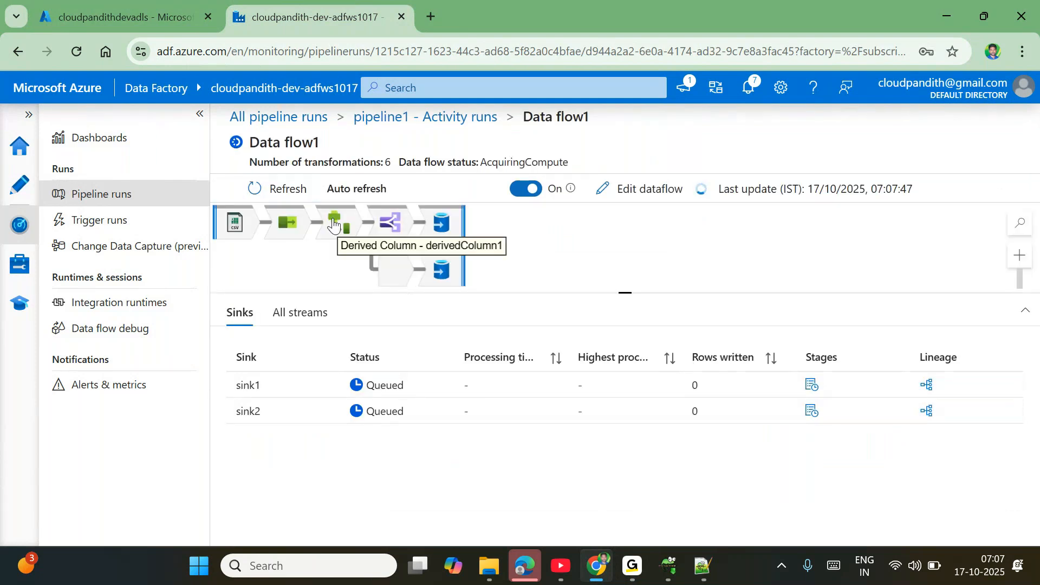
double_click(287, 196)
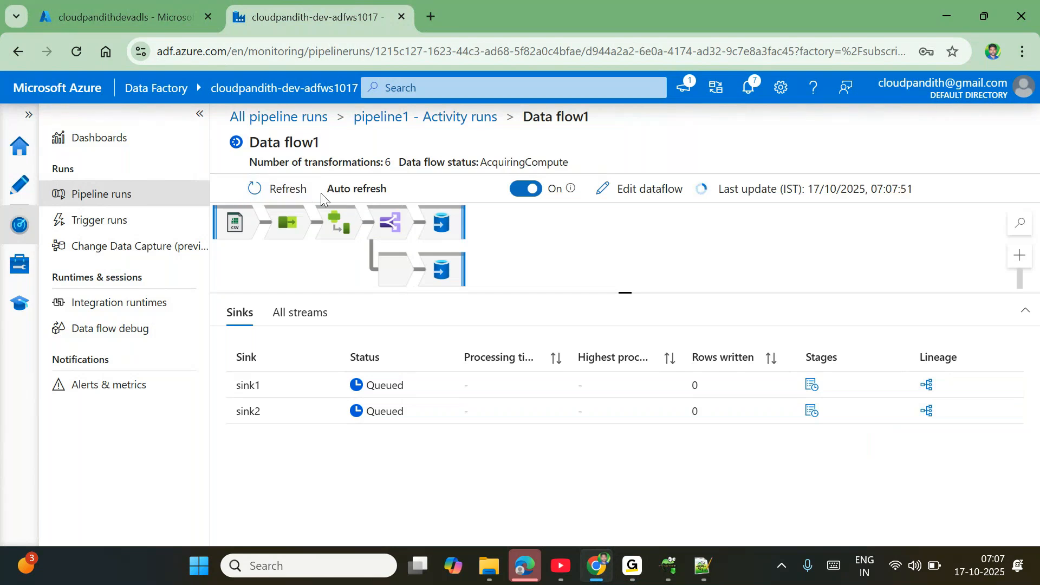
double_click(292, 189)
triple_click(344, 161)
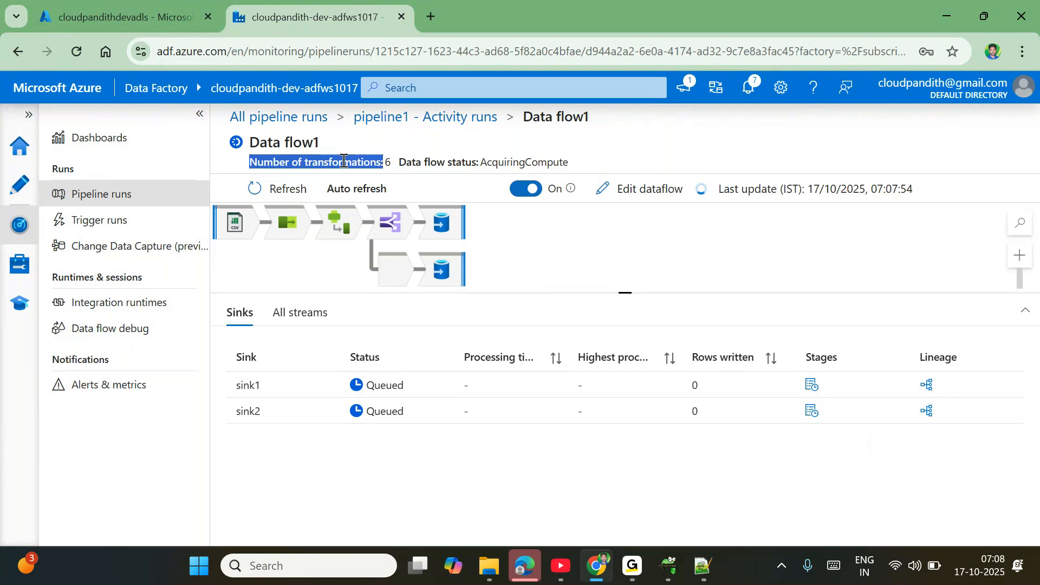
- Highlight the transformation count of the rerun's Data flow1 and refresh its run details again
triple_click(343, 161)
triple_click(344, 161)
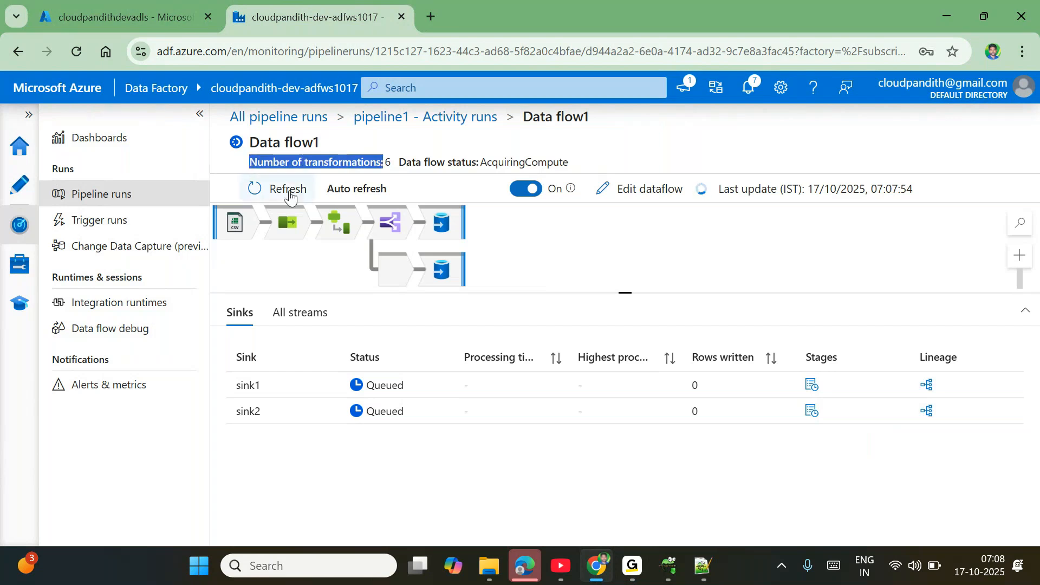
double_click(287, 192)
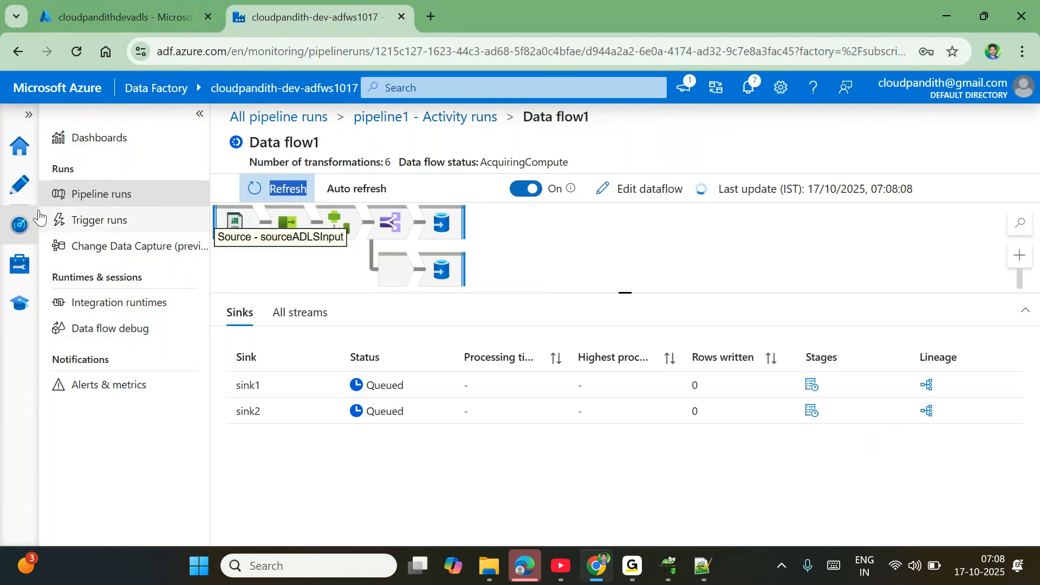
- Return to authoring pipeline1, start a debug run, and refresh its output in the enlarged output area
click(12, 204)
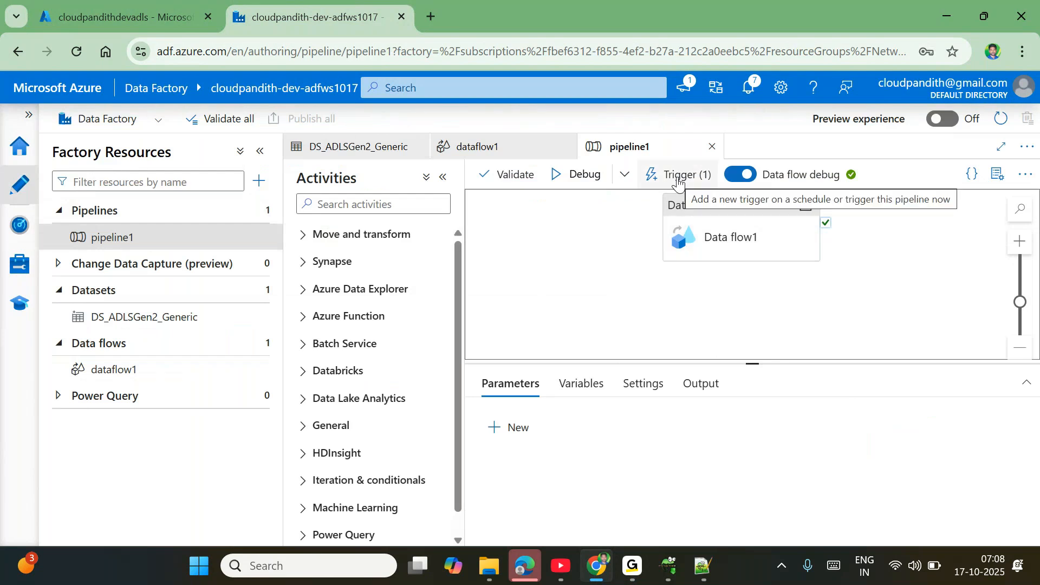
click(579, 172)
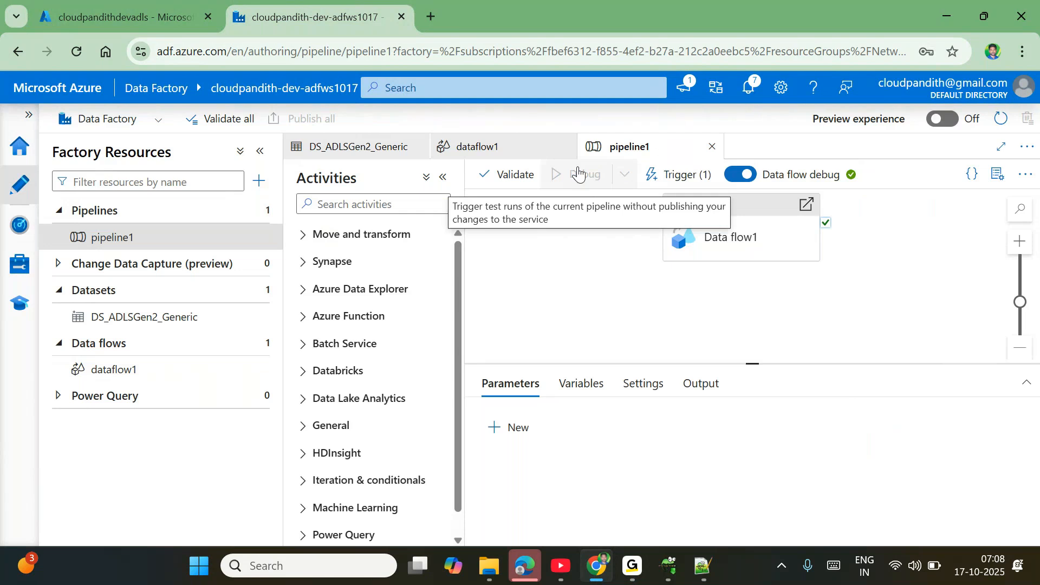
drag(759, 364, 713, 271)
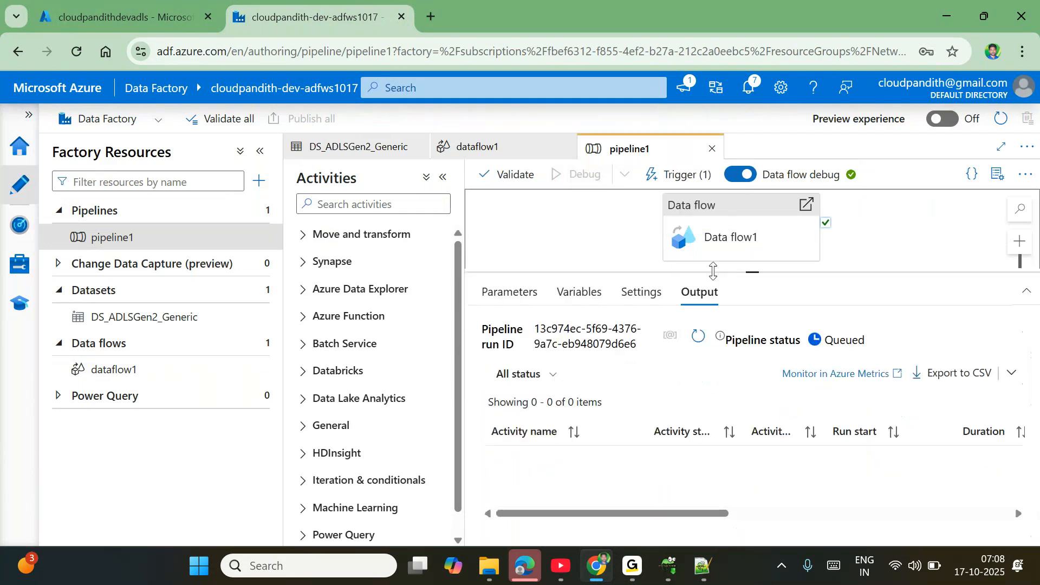
click(698, 336)
right_click(698, 336)
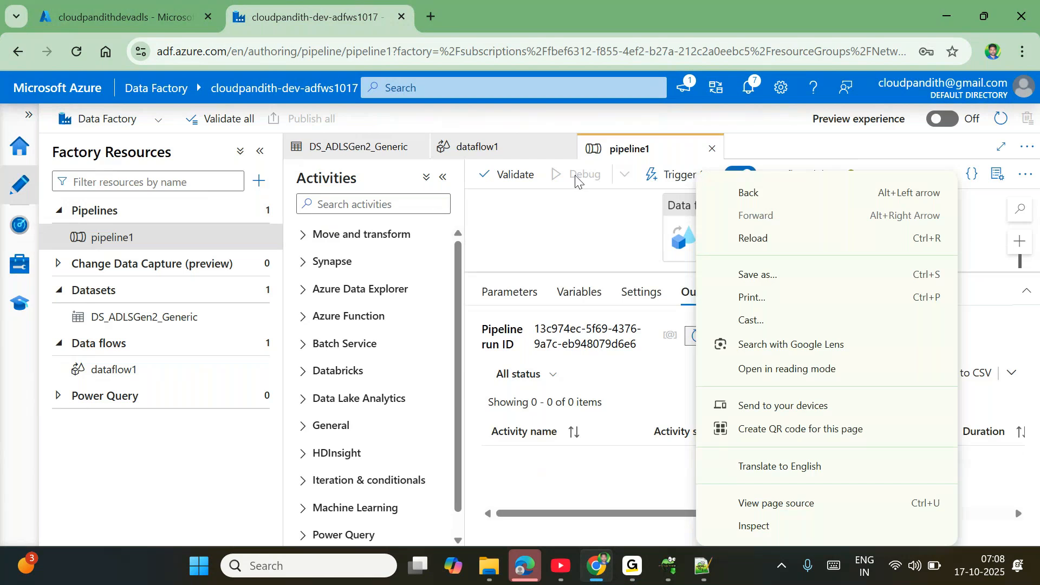
click(592, 216)
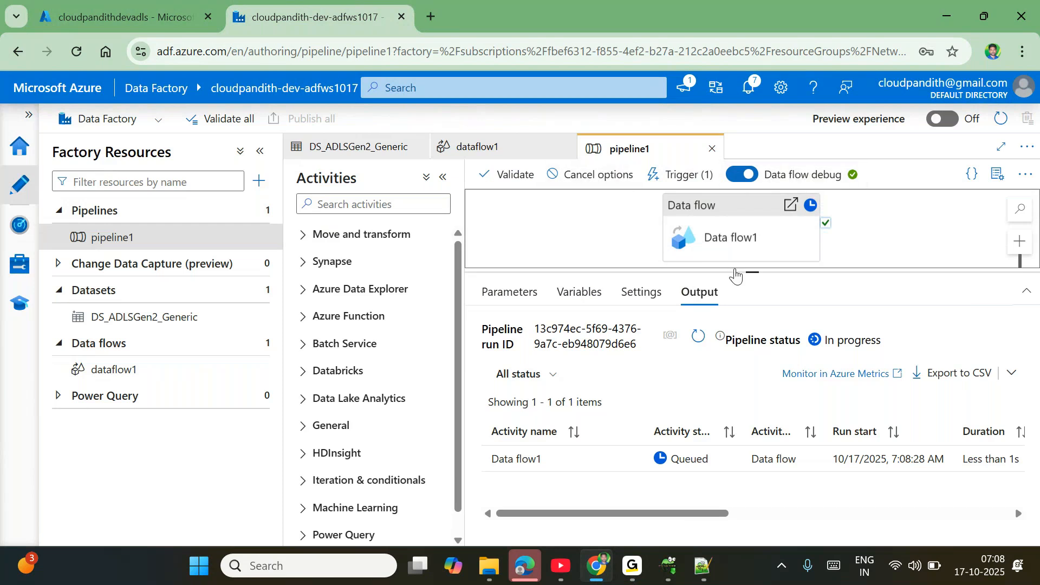
- Collapse the factory resources list, resize the output area, and refresh the debug run status of pipeline1
drag(736, 303, 725, 341)
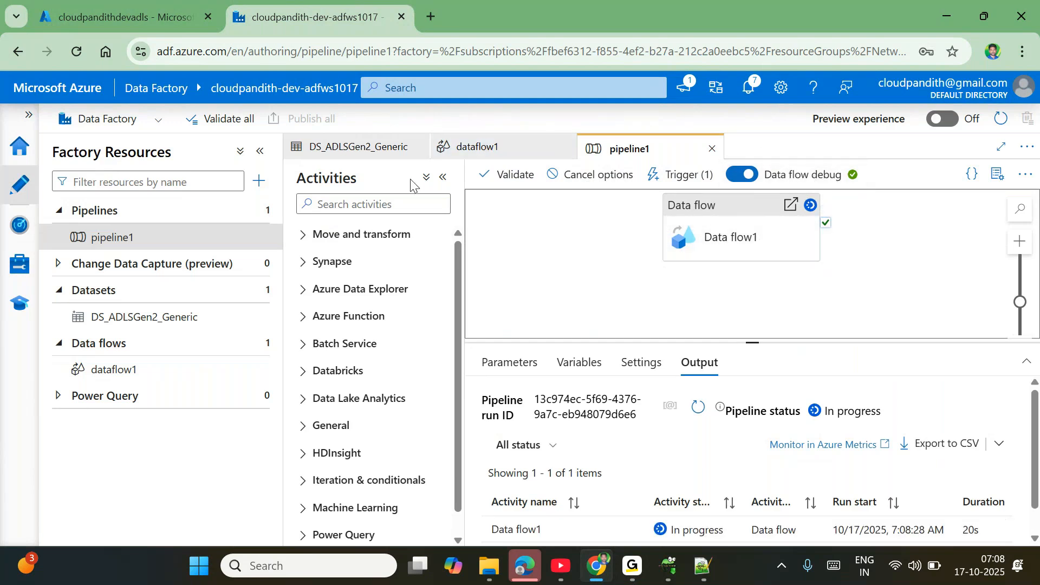
click(260, 153)
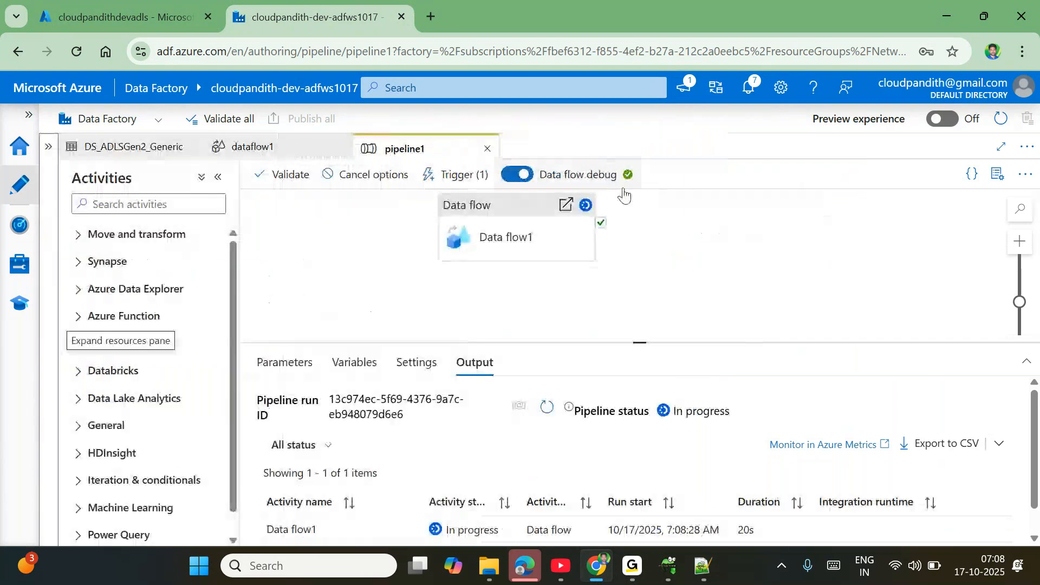
drag(639, 338, 622, 284)
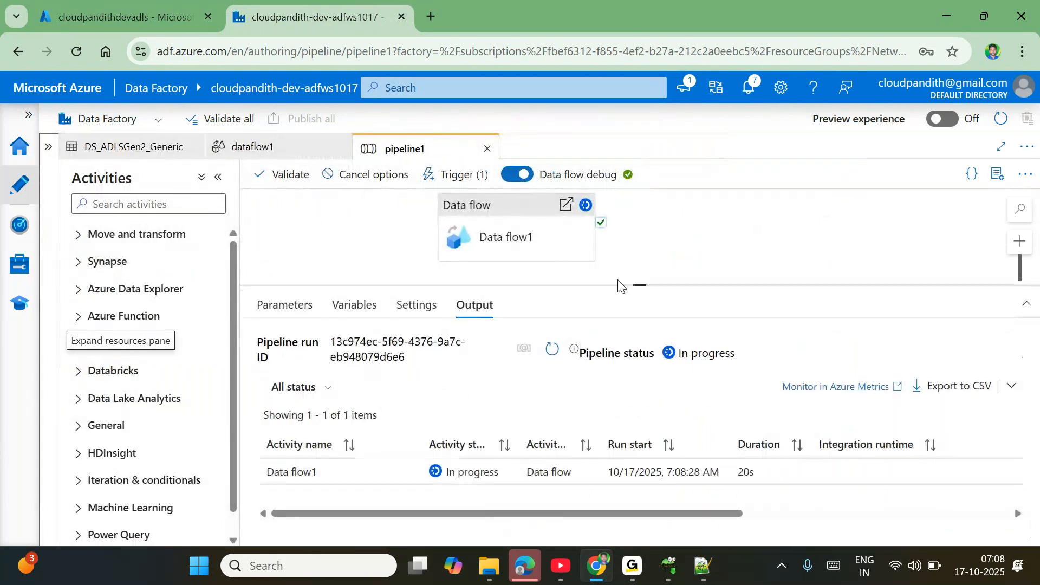
right_click(622, 284)
click(551, 350)
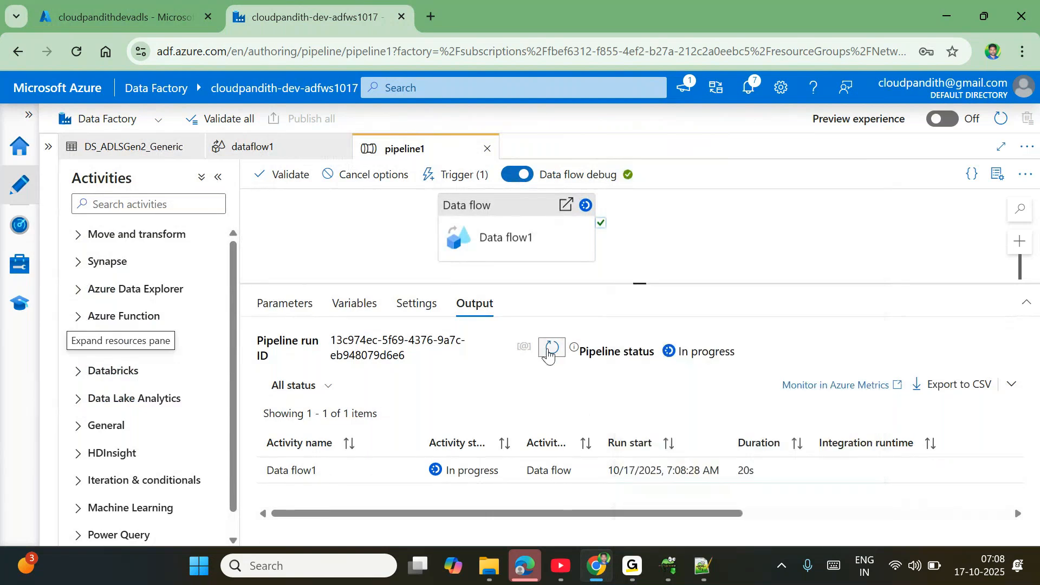
- Open the debug run details of Data flow1, refresh them, and check the data flow status and rows written per sink
click(406, 471)
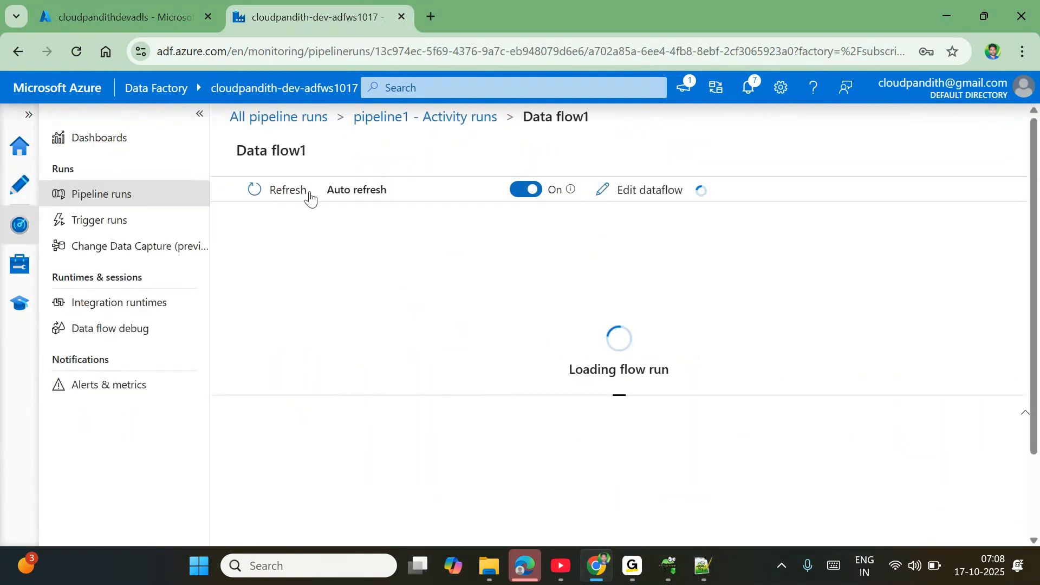
double_click(287, 195)
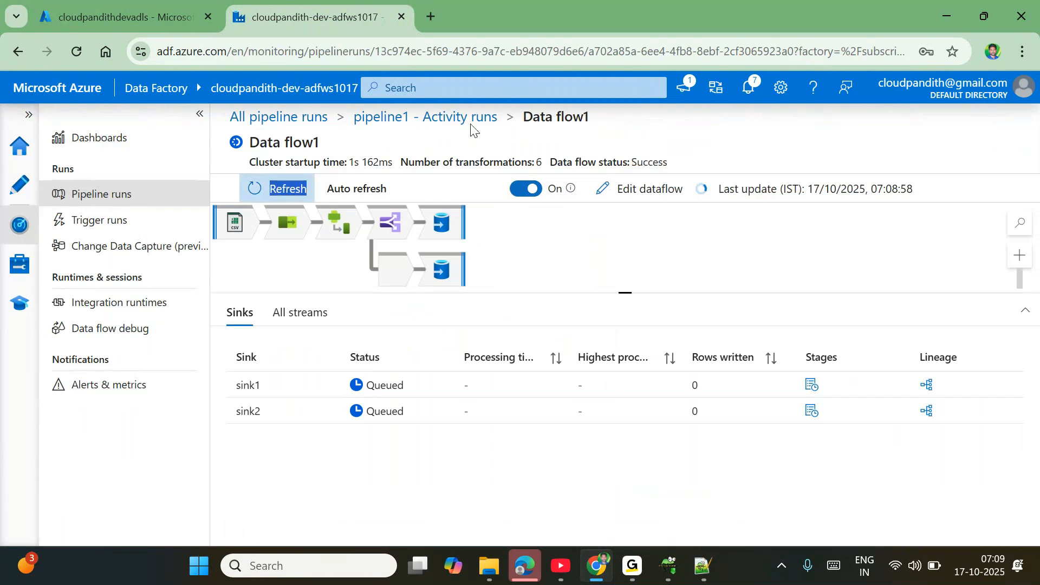
double_click(650, 172)
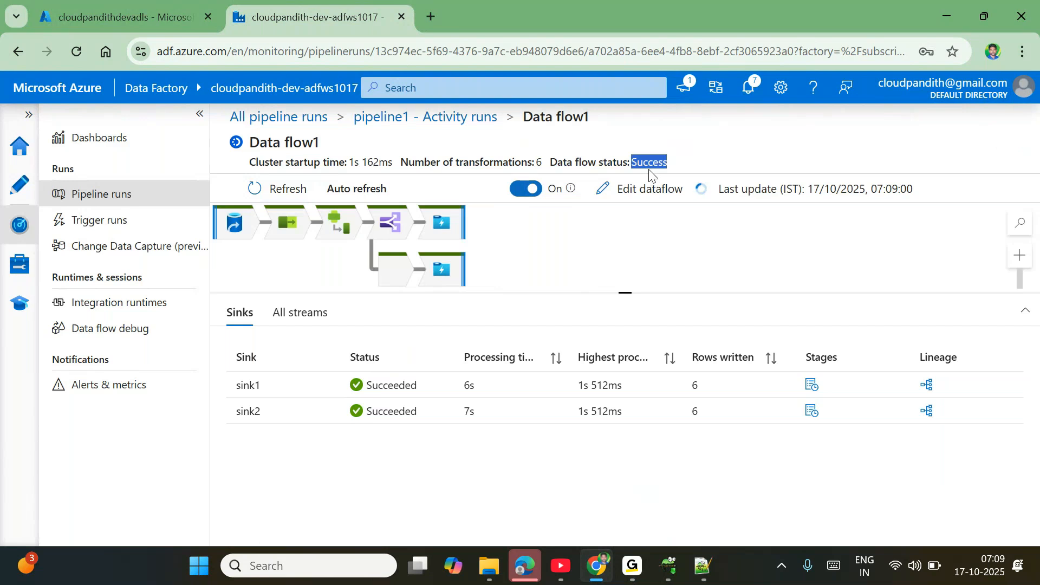
click(697, 381)
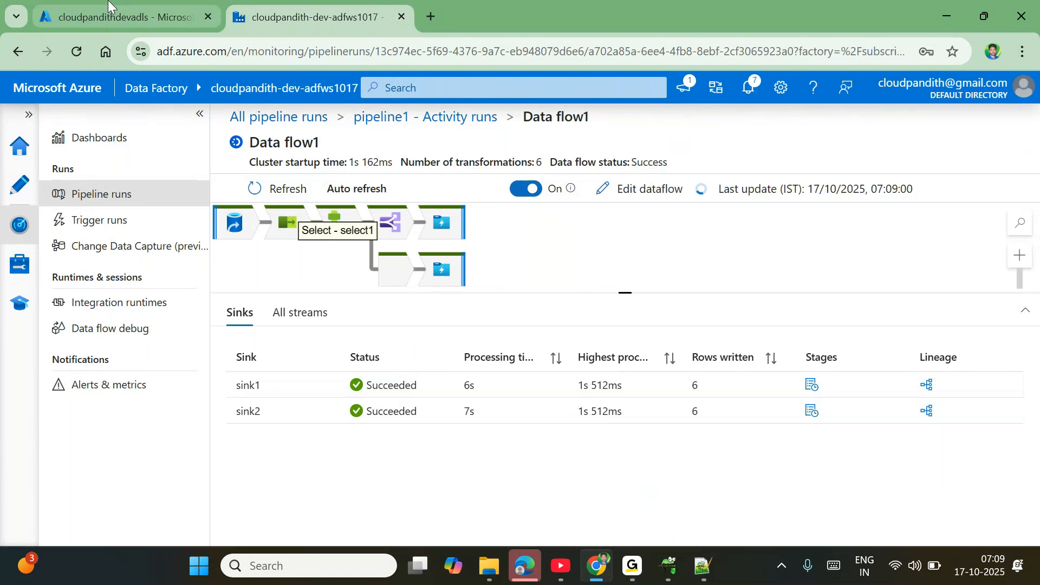
- Switch to the storage account in the Azure portal and examine visarecords.csv in the outputvisa container as raw text and as a table preview
click(108, 7)
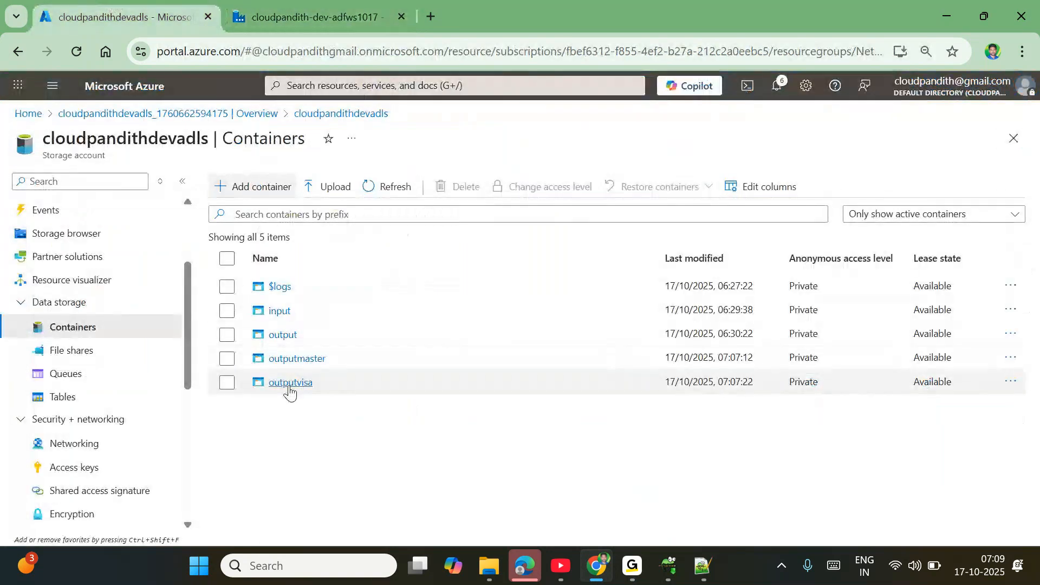
click(289, 389)
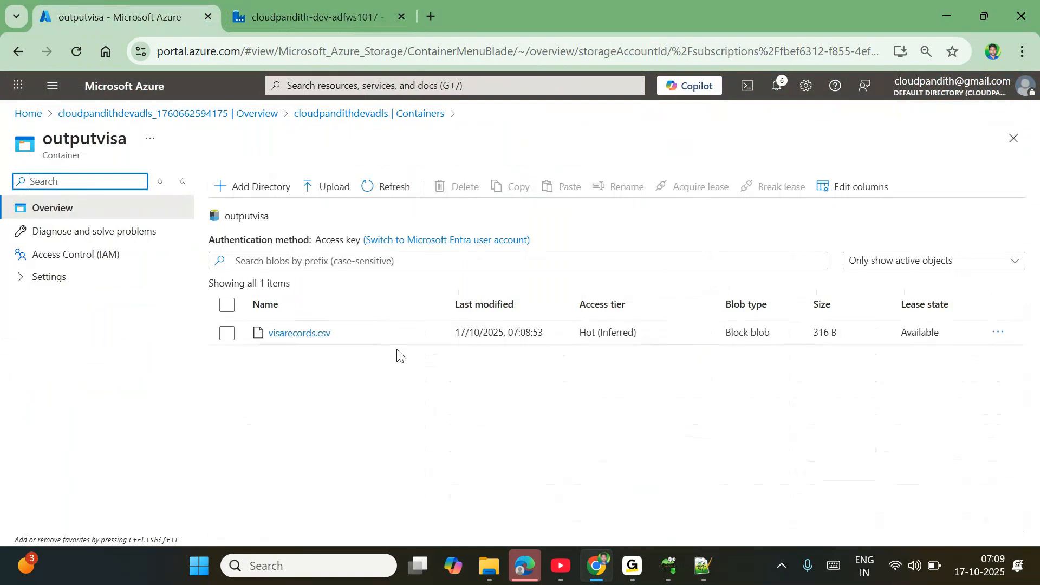
click(317, 346)
click(301, 332)
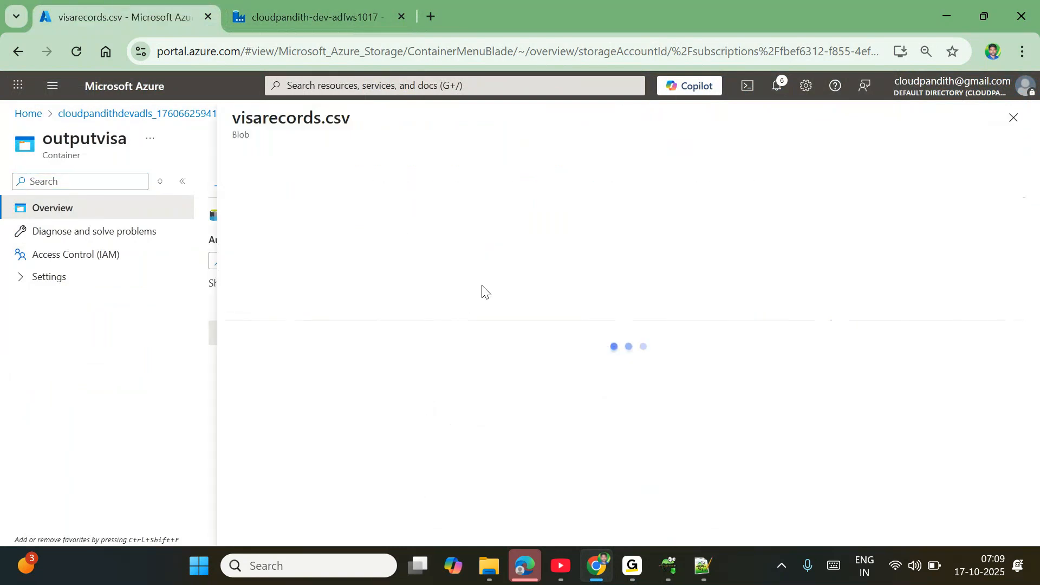
double_click(281, 113)
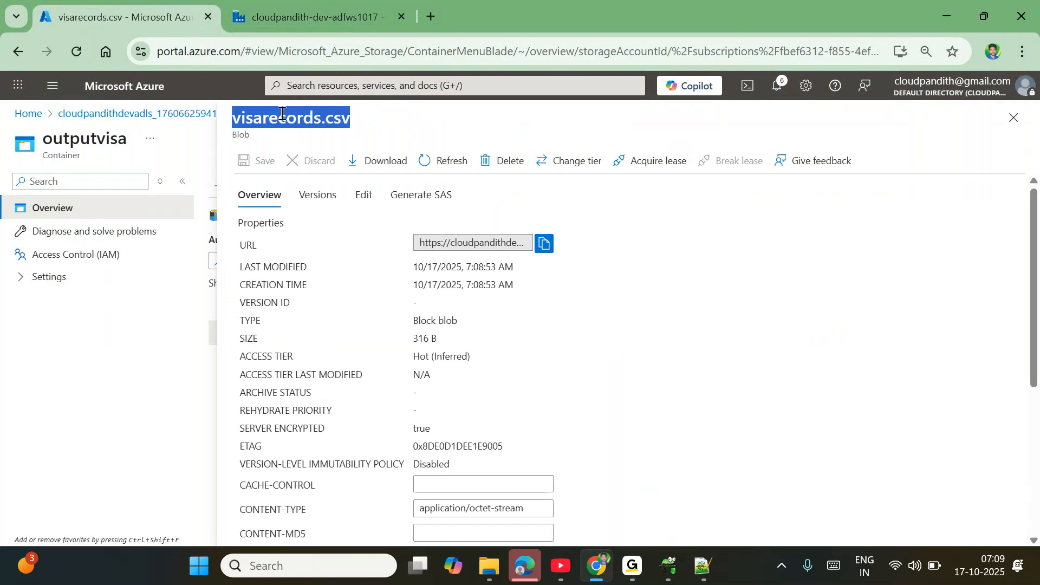
click(364, 195)
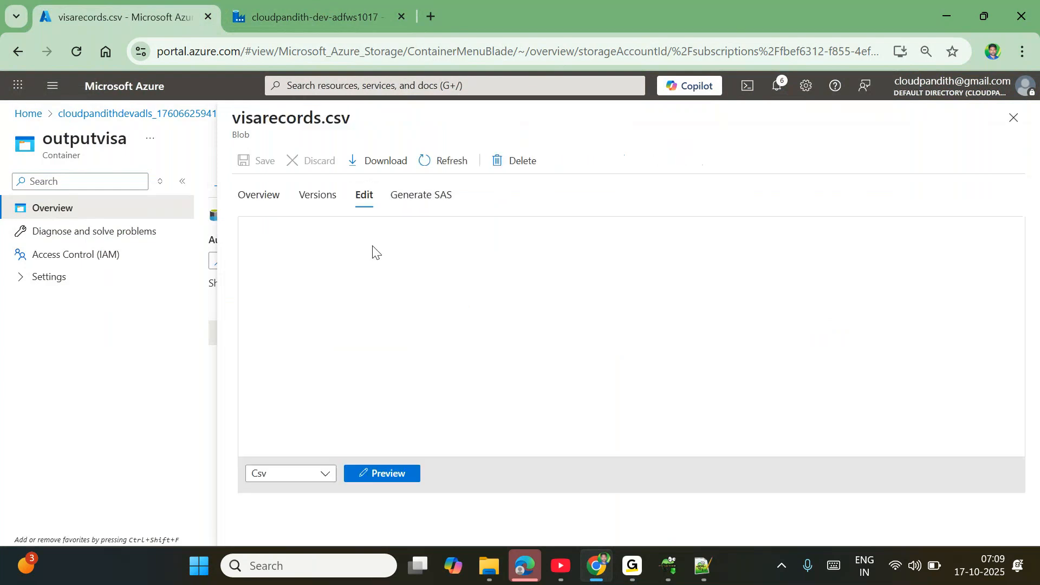
drag(307, 223, 569, 319)
click(620, 364)
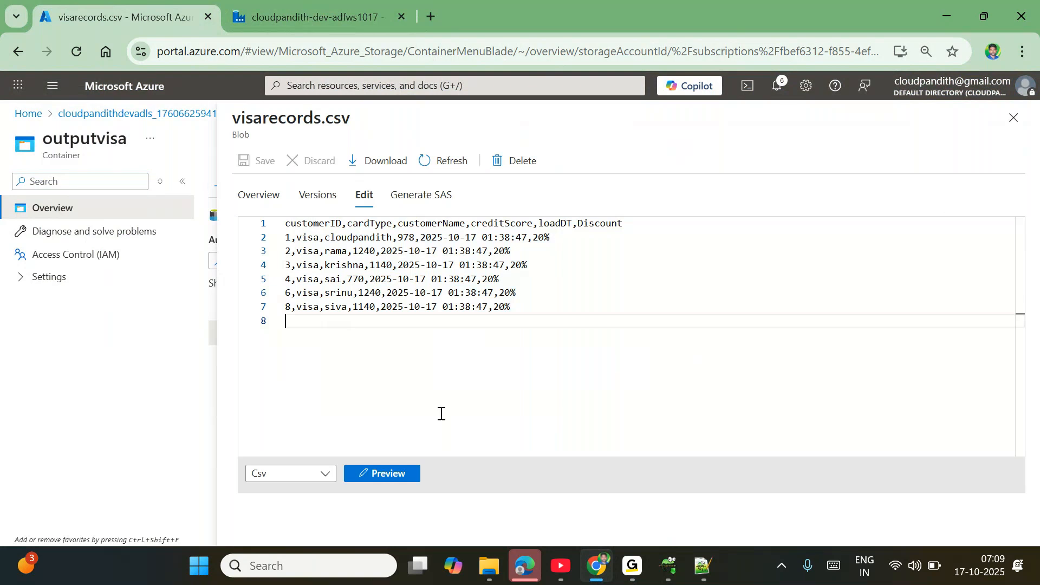
click(379, 478)
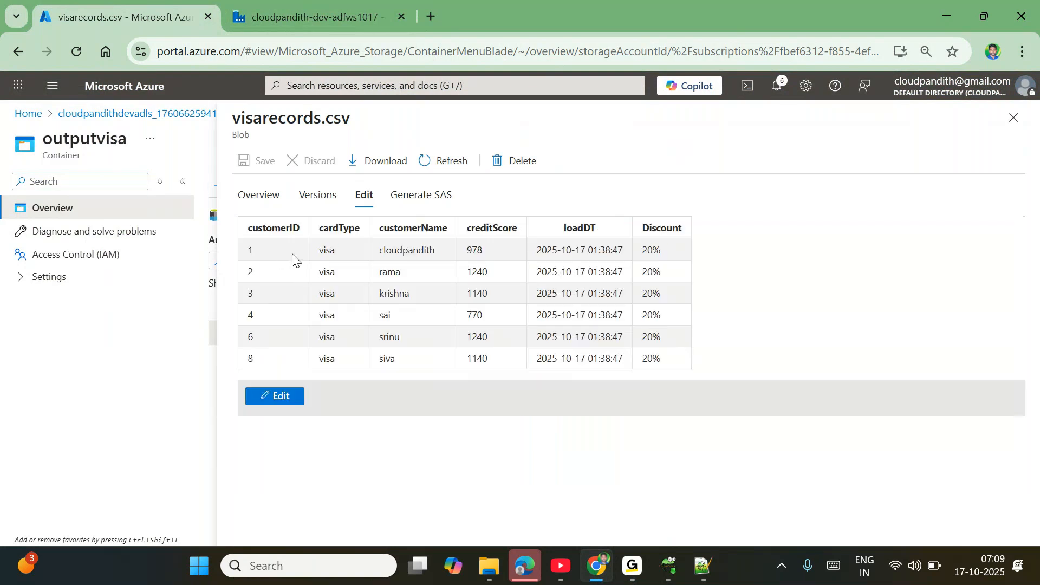
drag(293, 258, 651, 344)
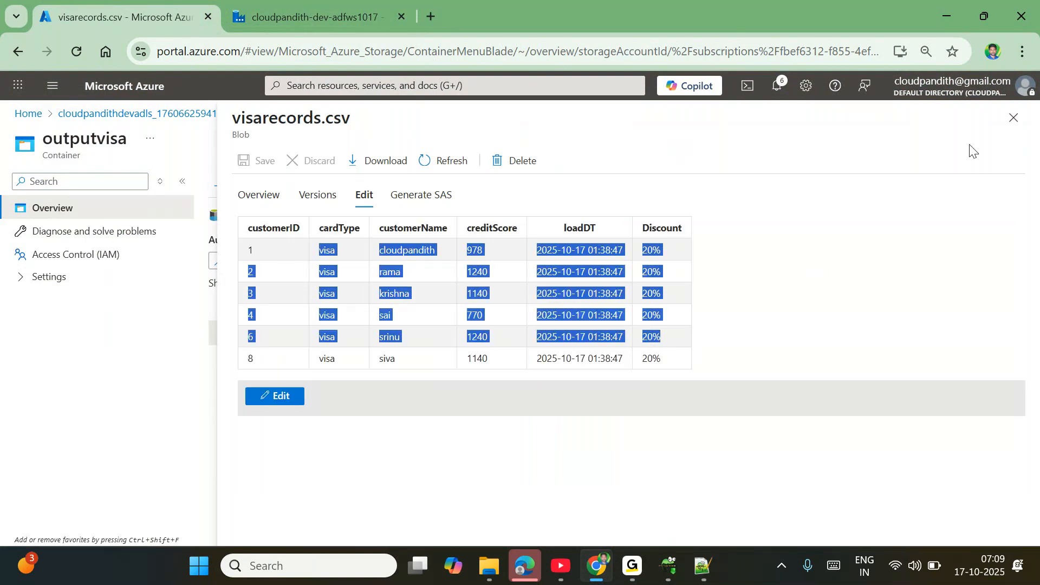
click(1013, 118)
- Go back to the containers list and examine the table preview of masterrecords.csv in the outputmaster container
click(346, 115)
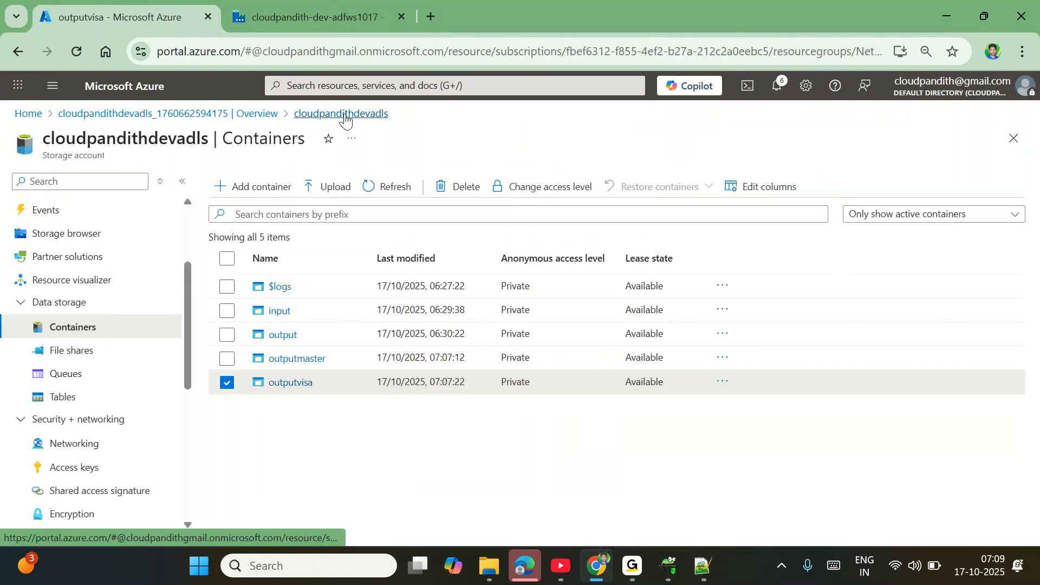
click(308, 363)
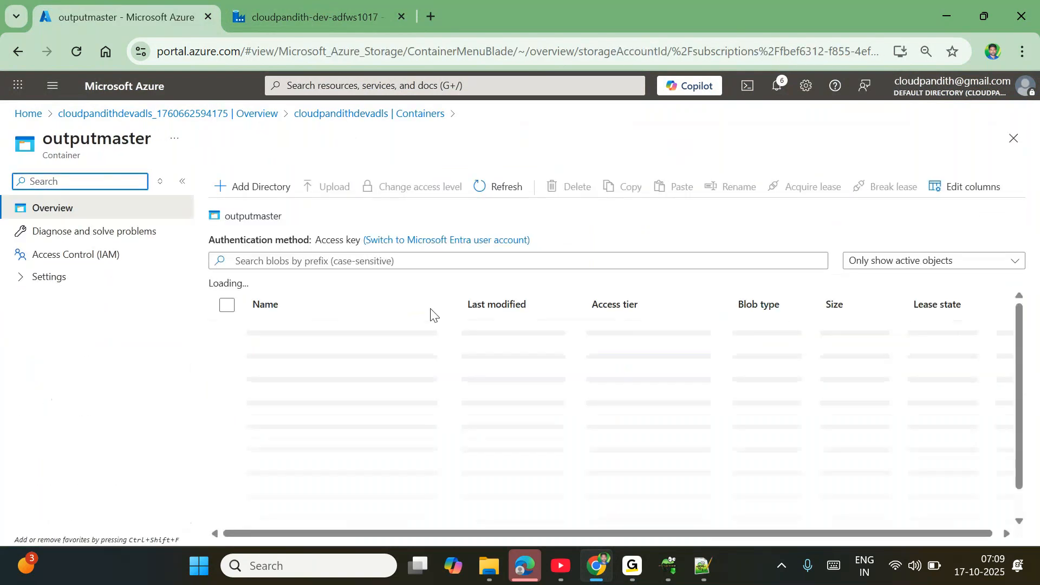
click(315, 335)
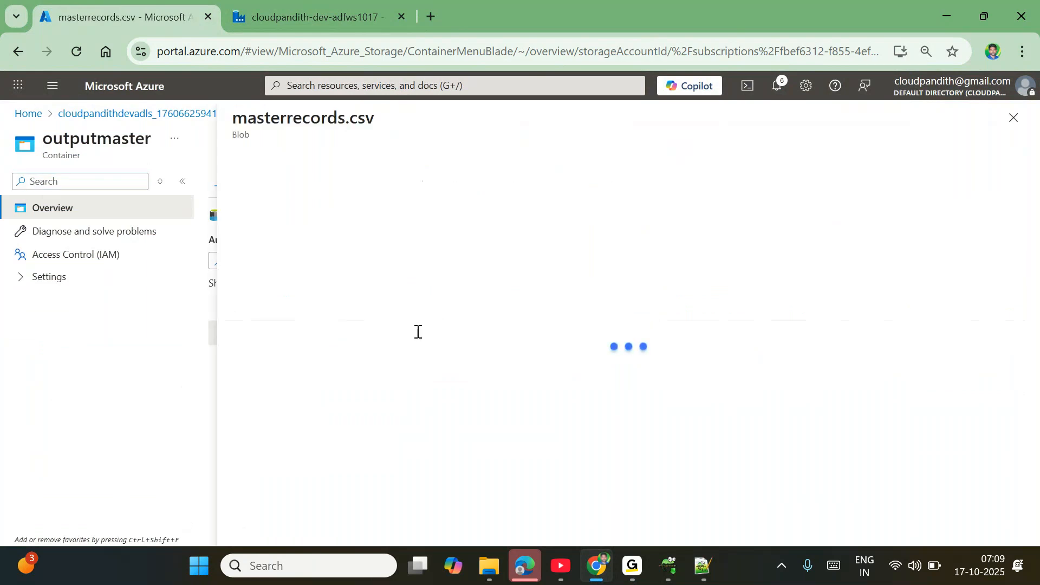
click(364, 195)
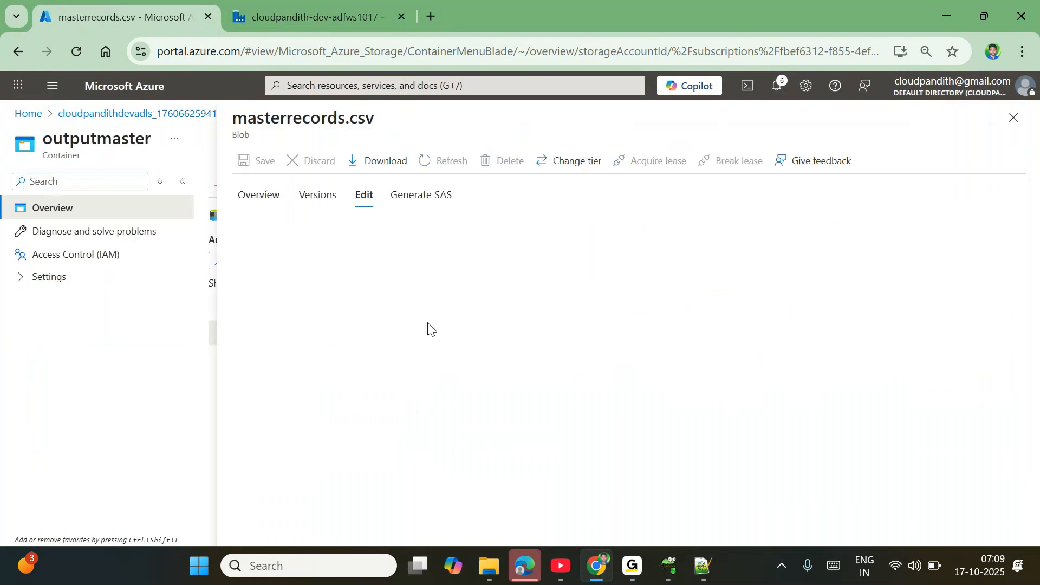
click(384, 474)
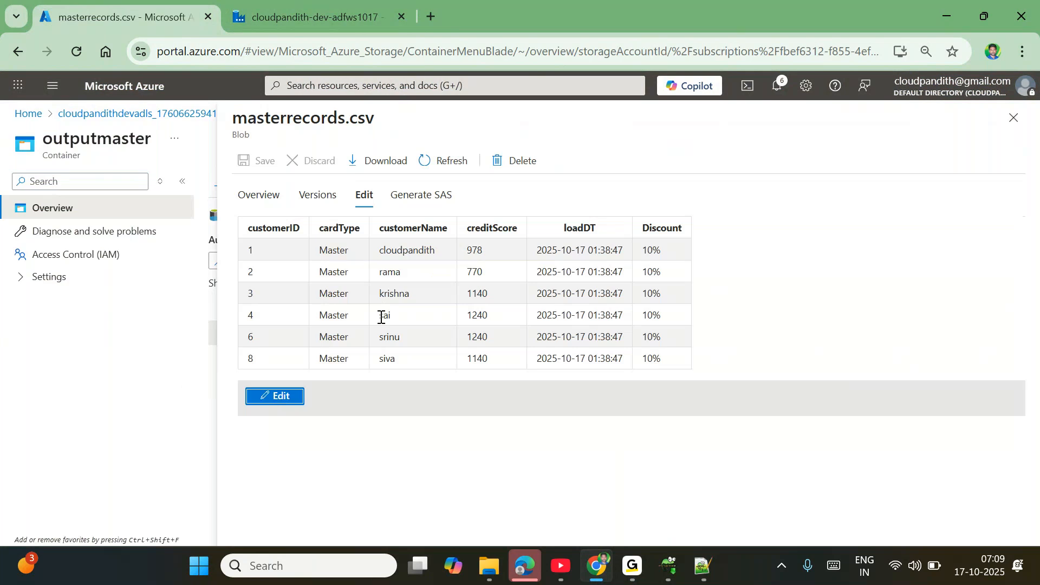
drag(341, 250, 710, 371)
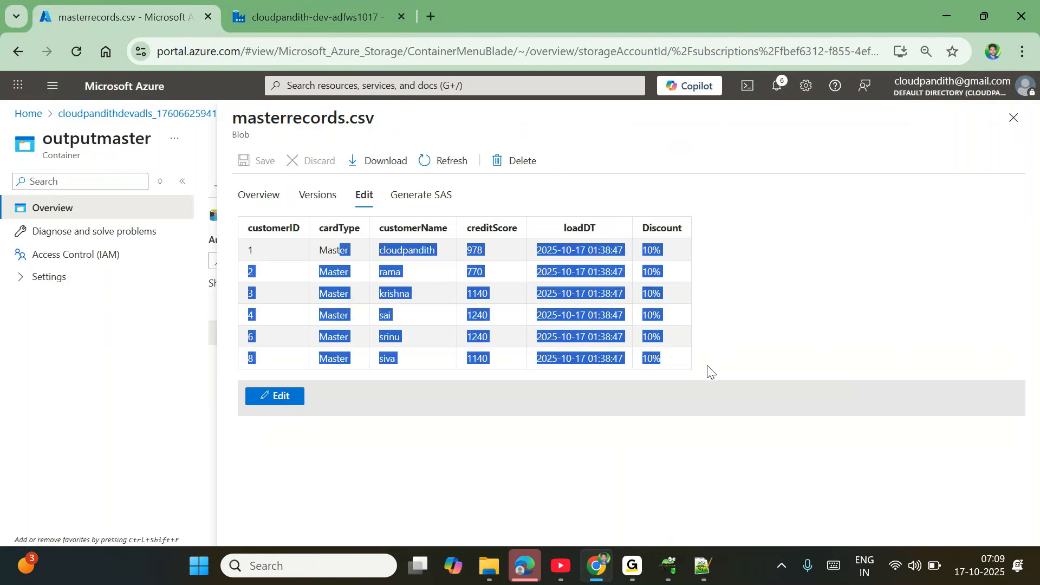
click(1013, 118)
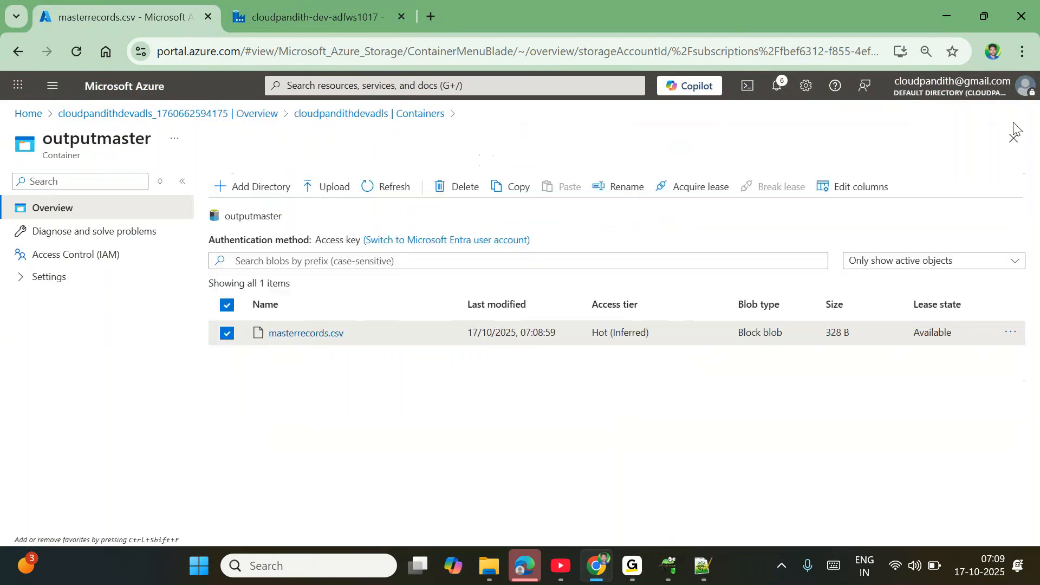
- Refresh the outputmaster container and delete masterrecords.csv from it
click(387, 186)
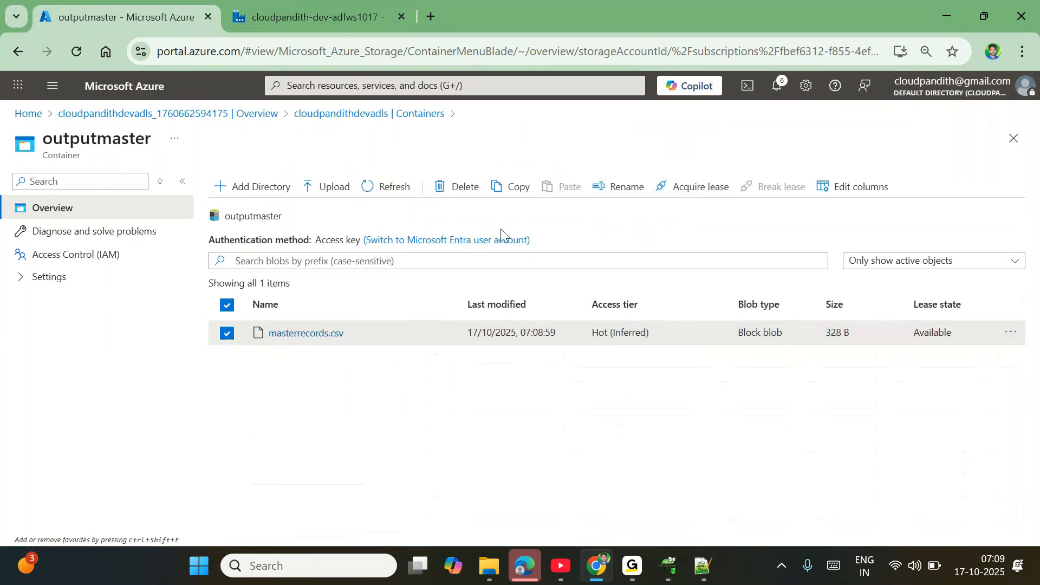
click(463, 189)
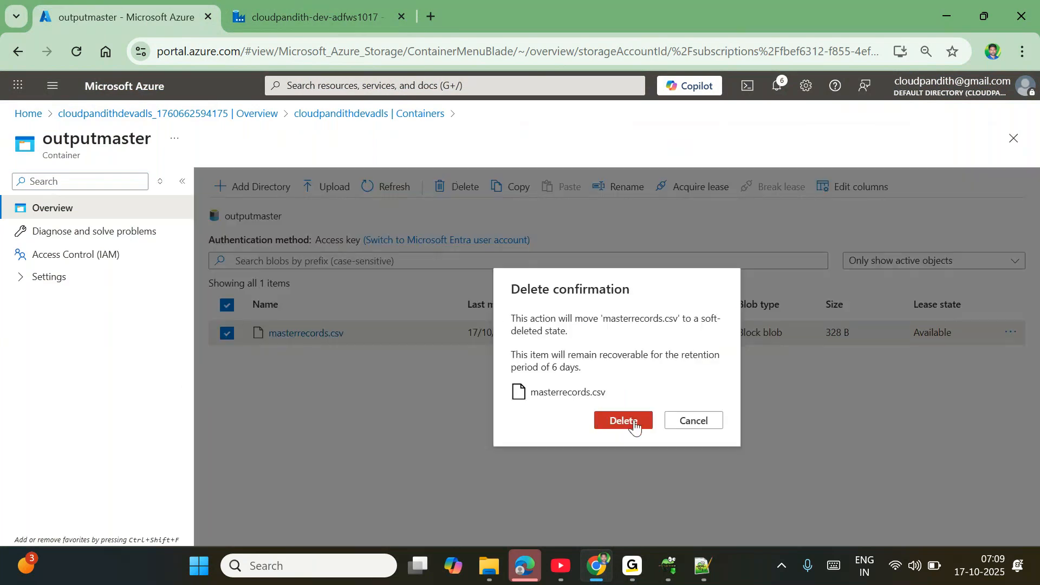
click(635, 428)
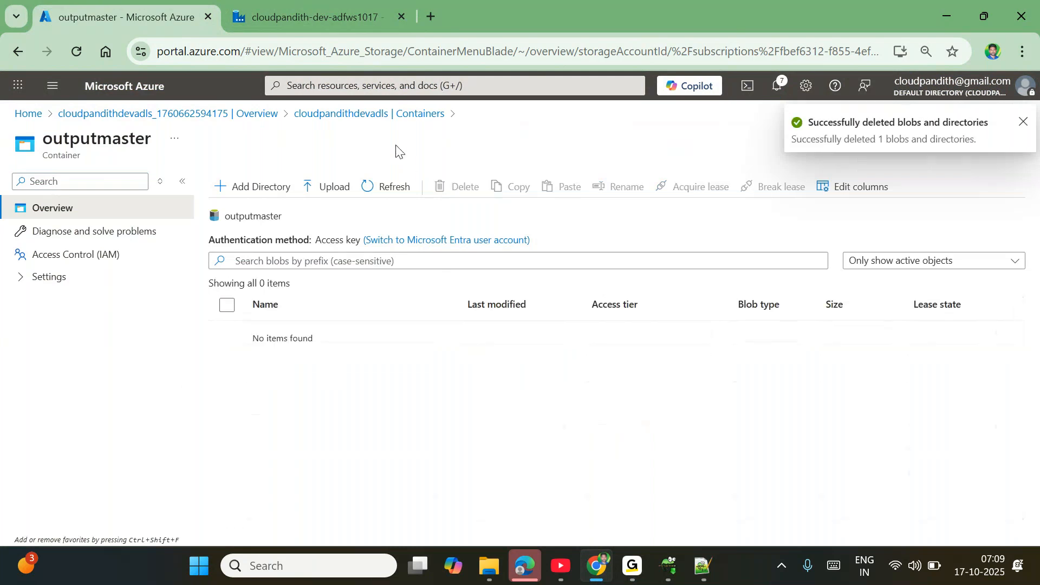
- Open the outputvisa container and check the last modified time of visarecords.csv
click(377, 117)
click(301, 381)
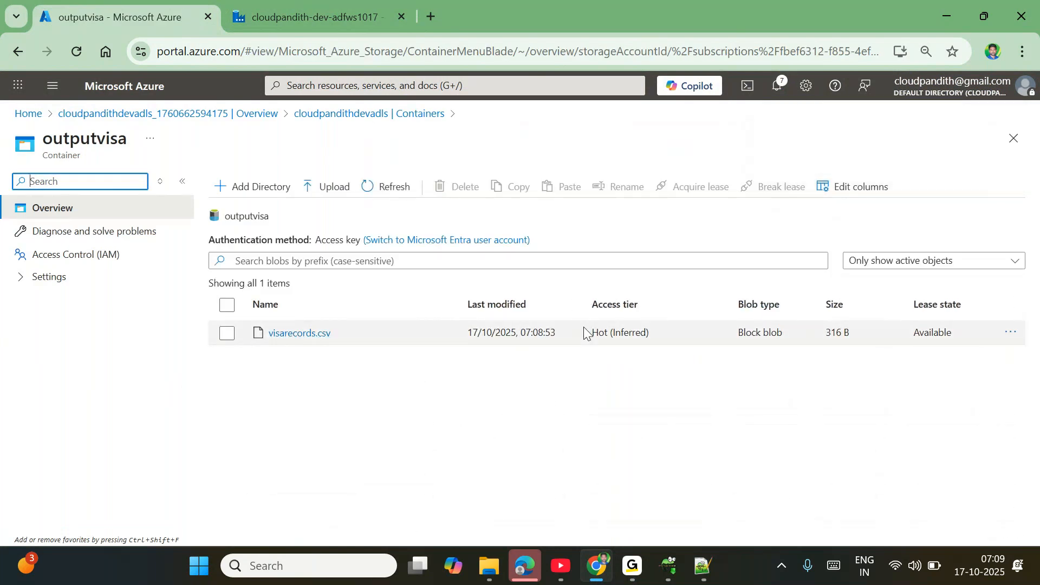
drag(495, 341, 555, 335)
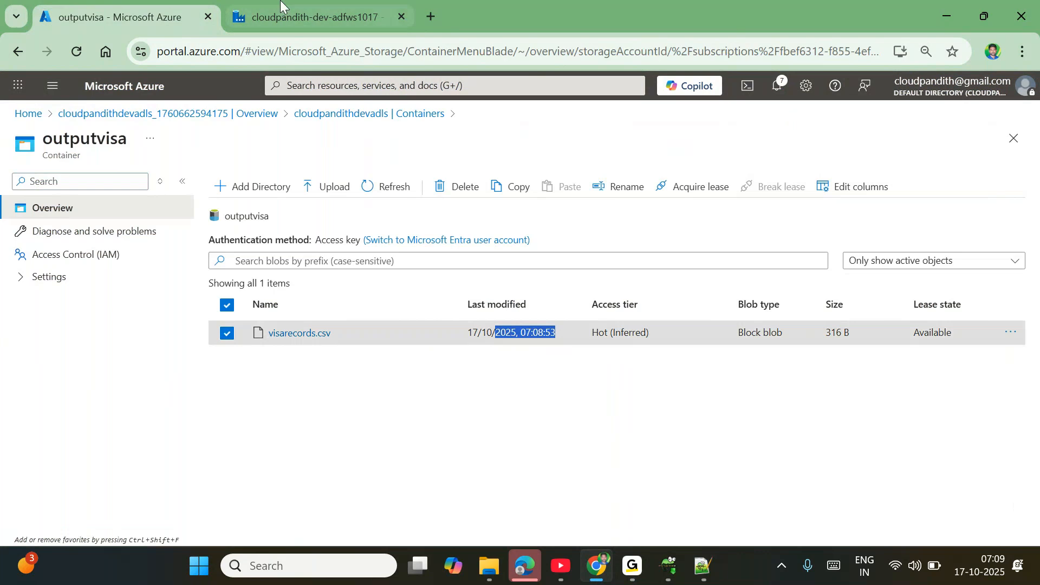
- Switch to Data Factory monitoring, open the pipeline1 run's Data flow1 details, and examine the error reported for sink2
click(280, 2)
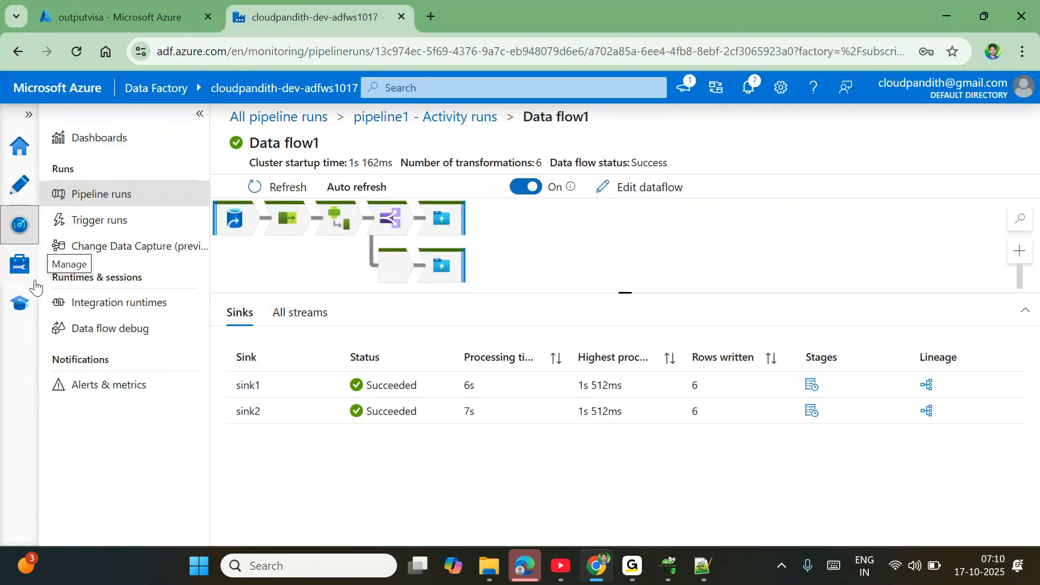
click(19, 264)
click(19, 224)
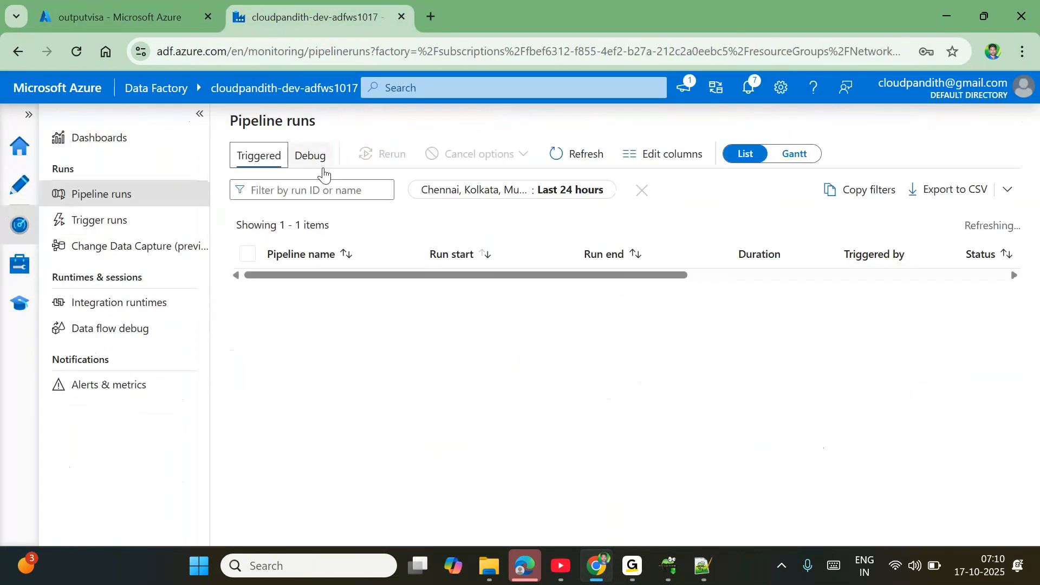
click(276, 311)
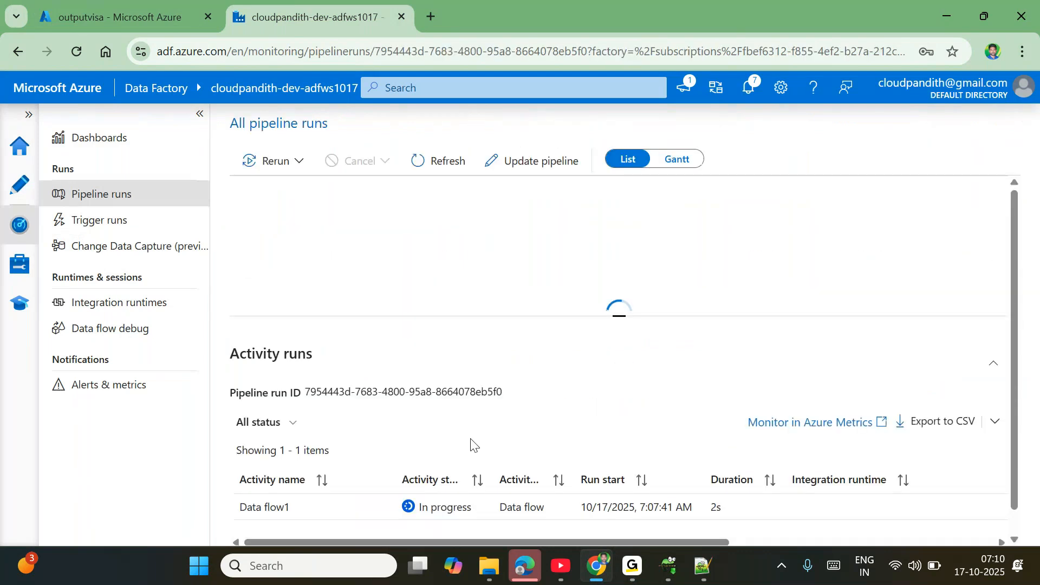
click(378, 489)
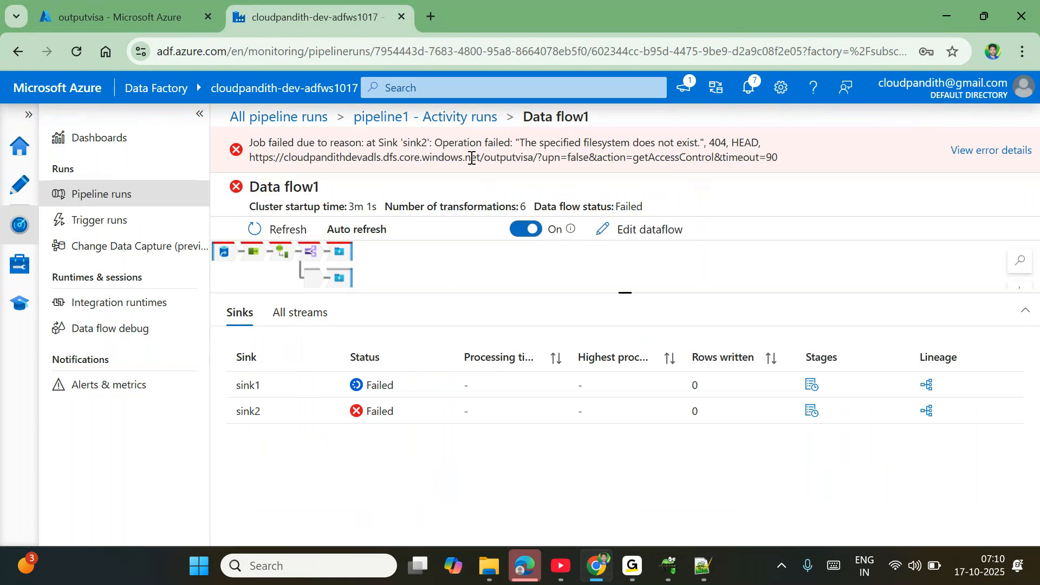
drag(303, 143, 689, 158)
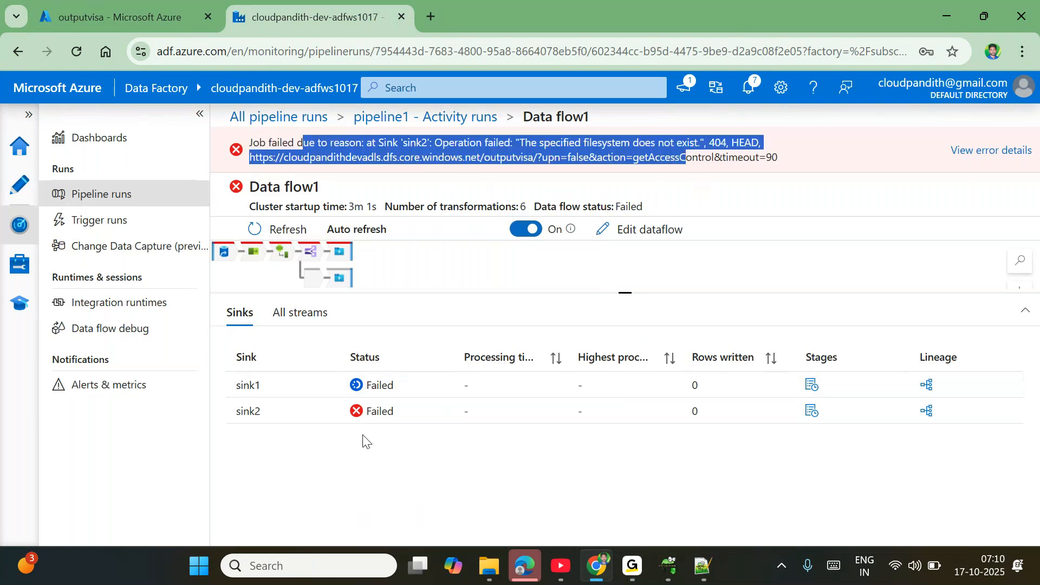
click(358, 320)
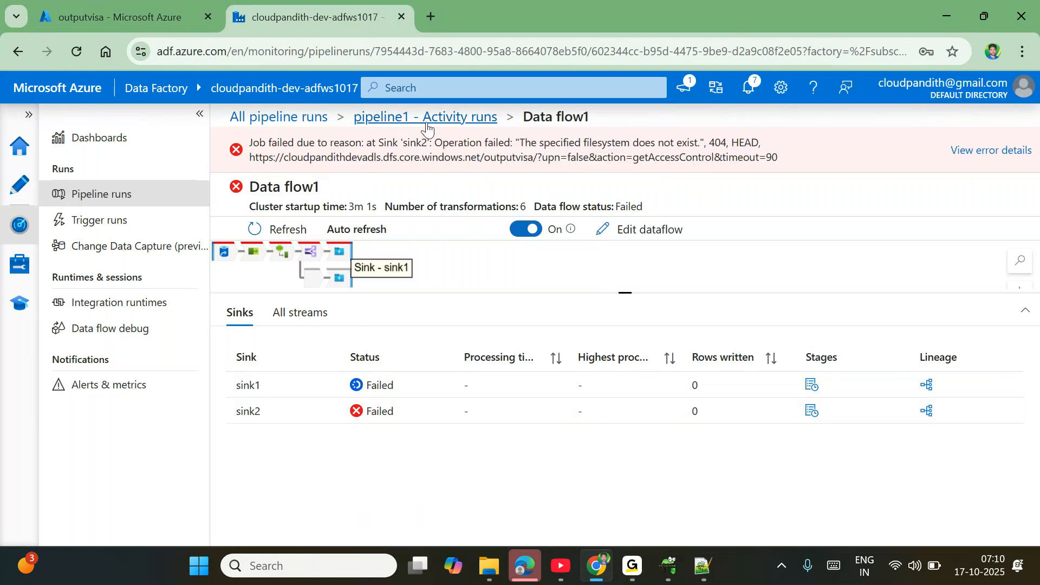
- Return to all pipeline runs, refresh the list, and open the Data flow1 details of pipeline1's latest manually triggered run
click(427, 129)
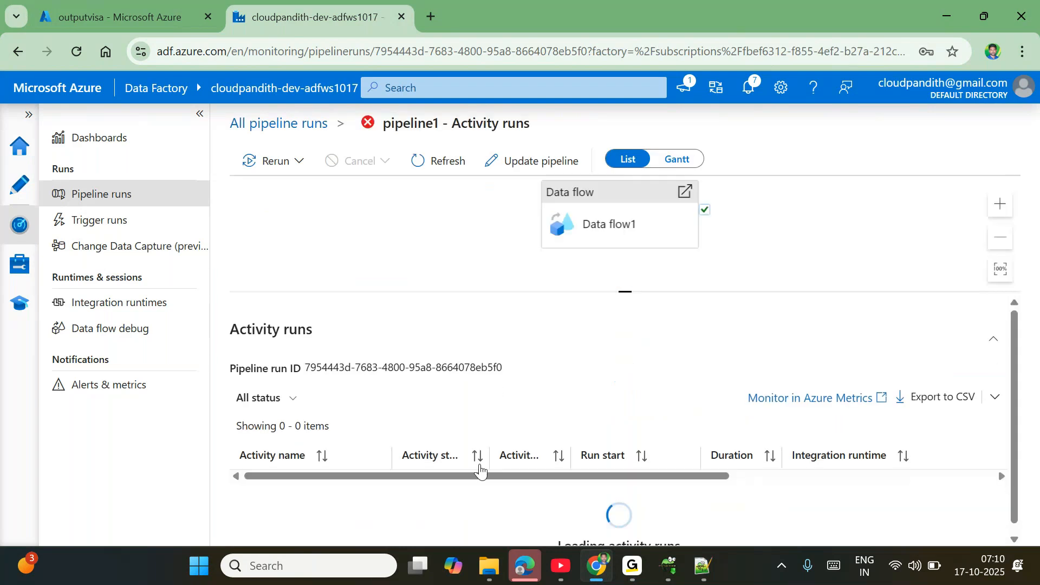
click(322, 125)
scroll(574, 312, right, 3)
click(589, 158)
scroll(475, 327, left, 3)
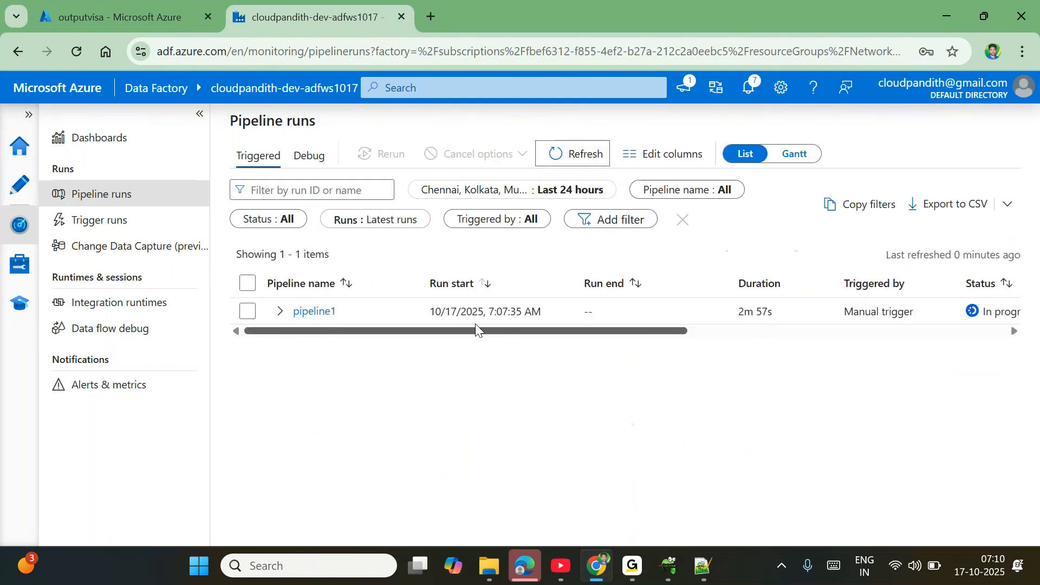
click(281, 312)
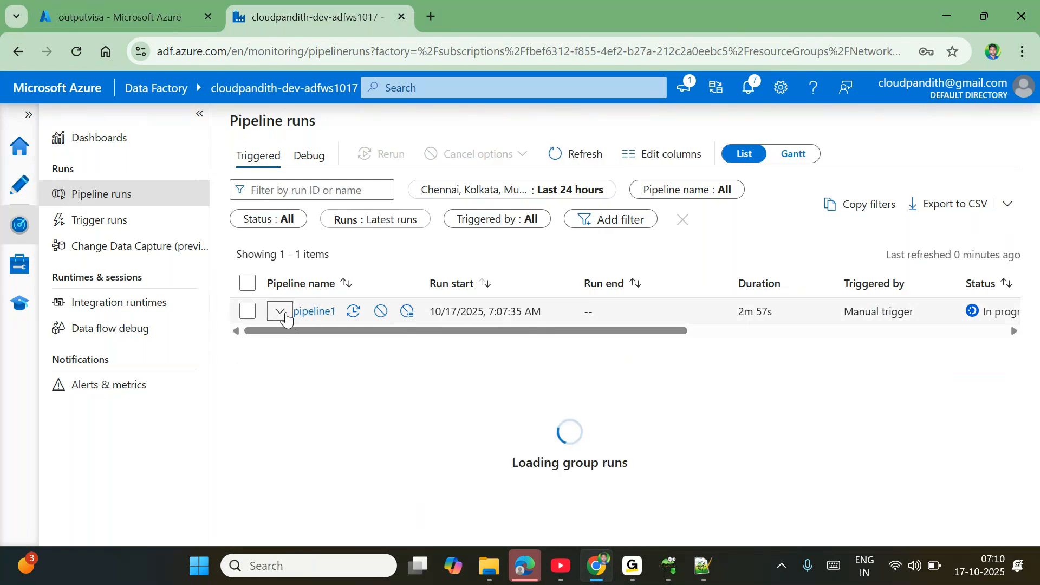
click(310, 314)
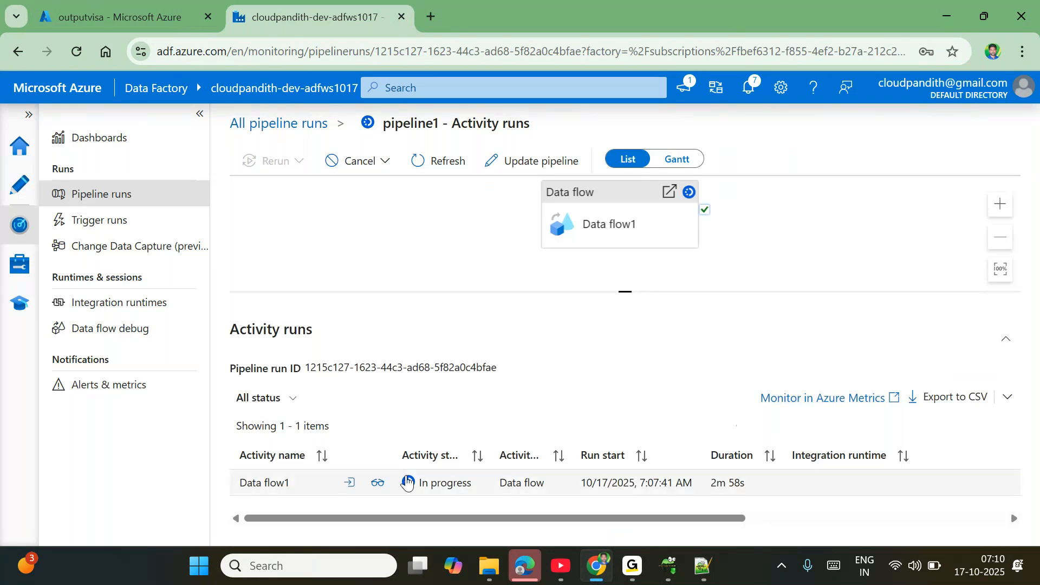
click(378, 482)
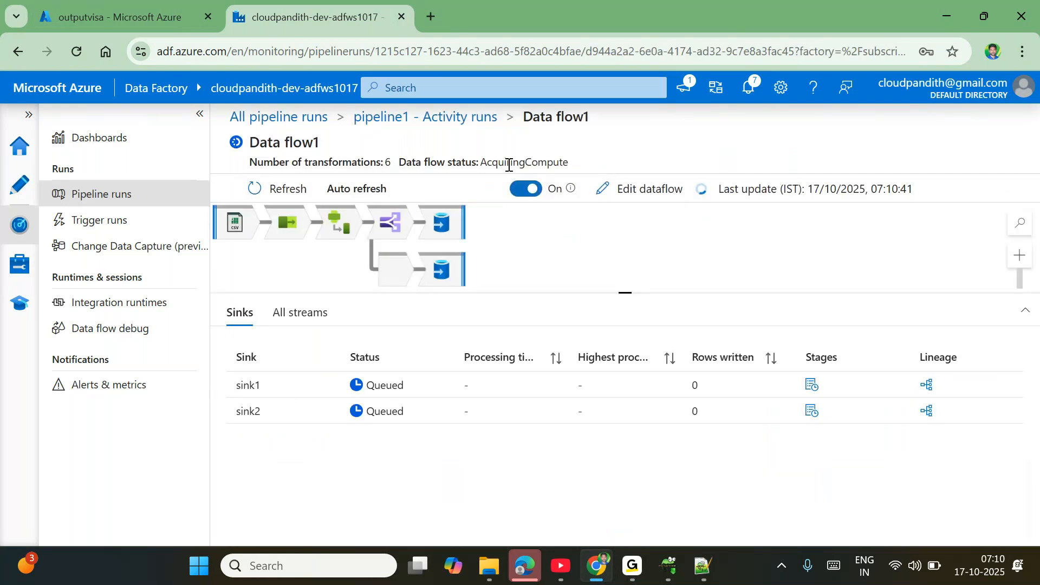
- Examine the data flow status and the sink statuses of the manually triggered Data flow1 run
double_click(509, 164)
click(618, 162)
double_click(549, 162)
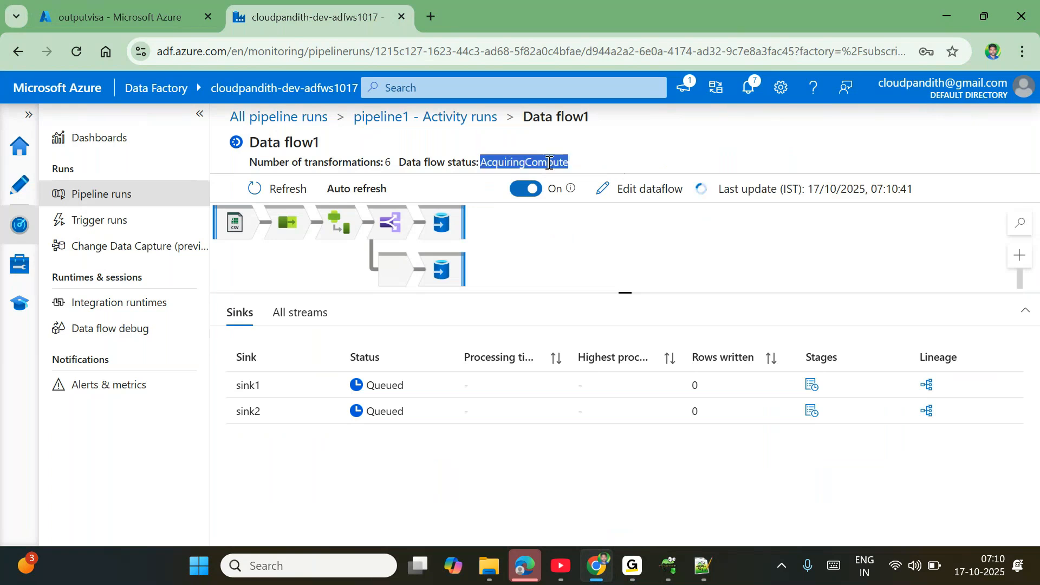
click(605, 161)
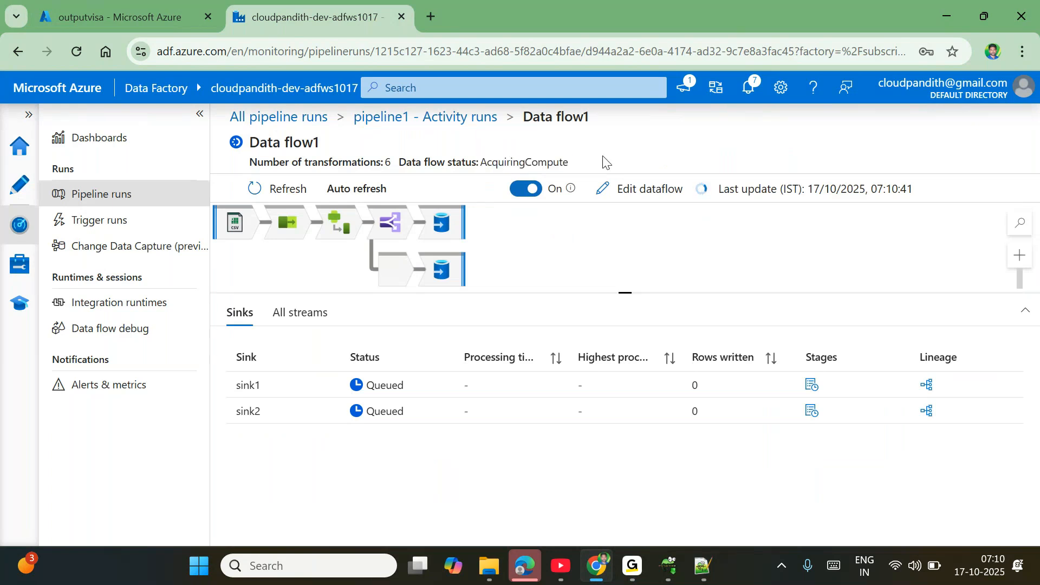
double_click(550, 164)
click(615, 161)
double_click(538, 162)
click(627, 163)
double_click(552, 160)
click(617, 165)
double_click(513, 164)
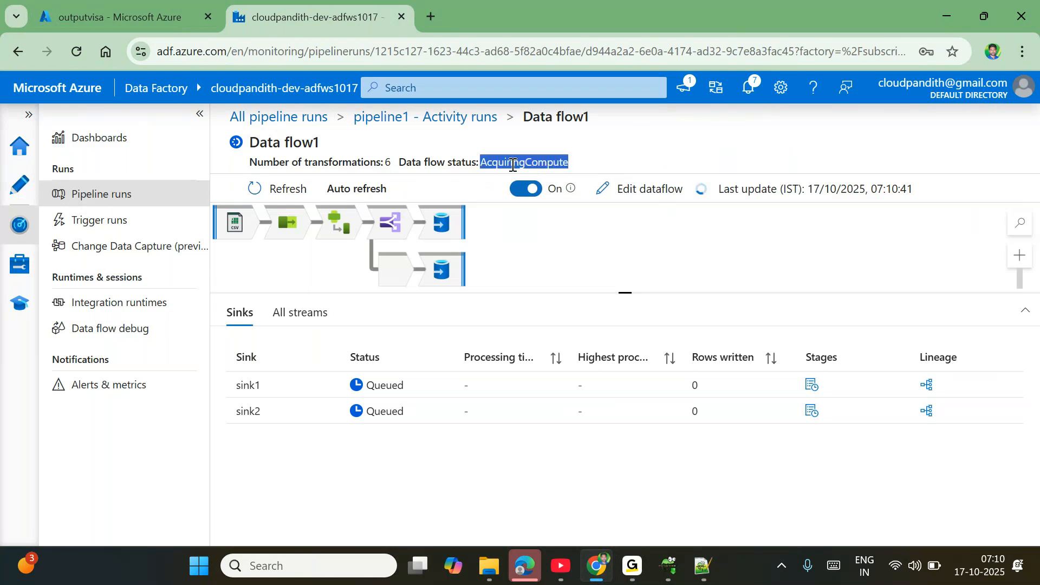
click(660, 135)
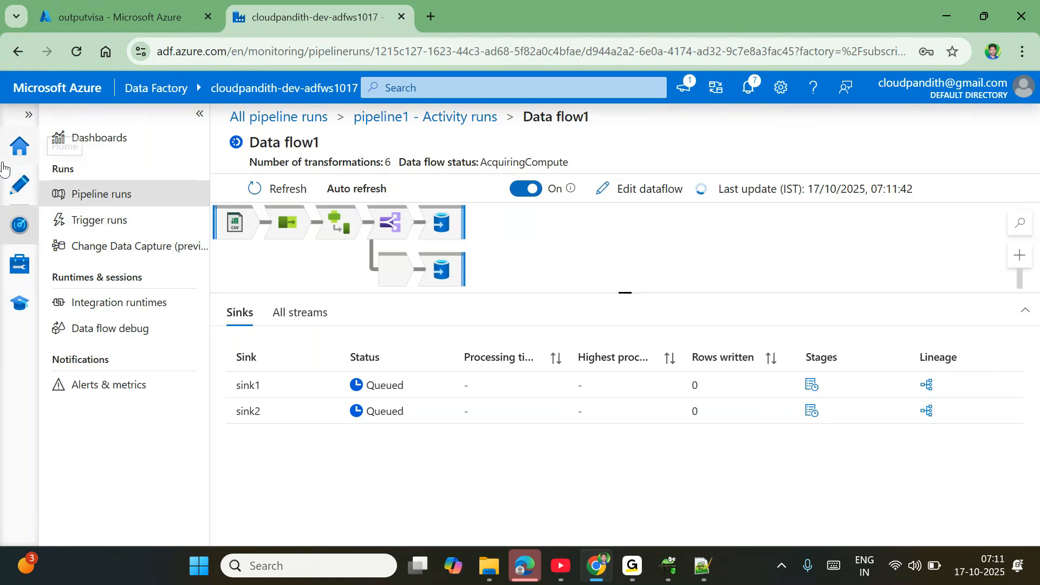
- Open dataflow1 for authoring and show the conditional split settings of split1 in an enlarged settings pane
click(16, 184)
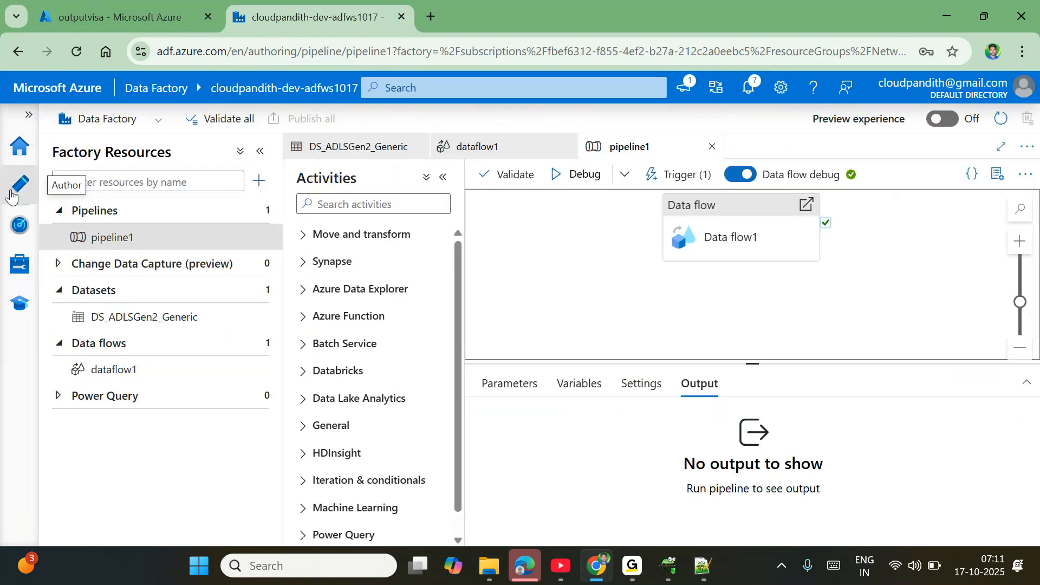
click(149, 368)
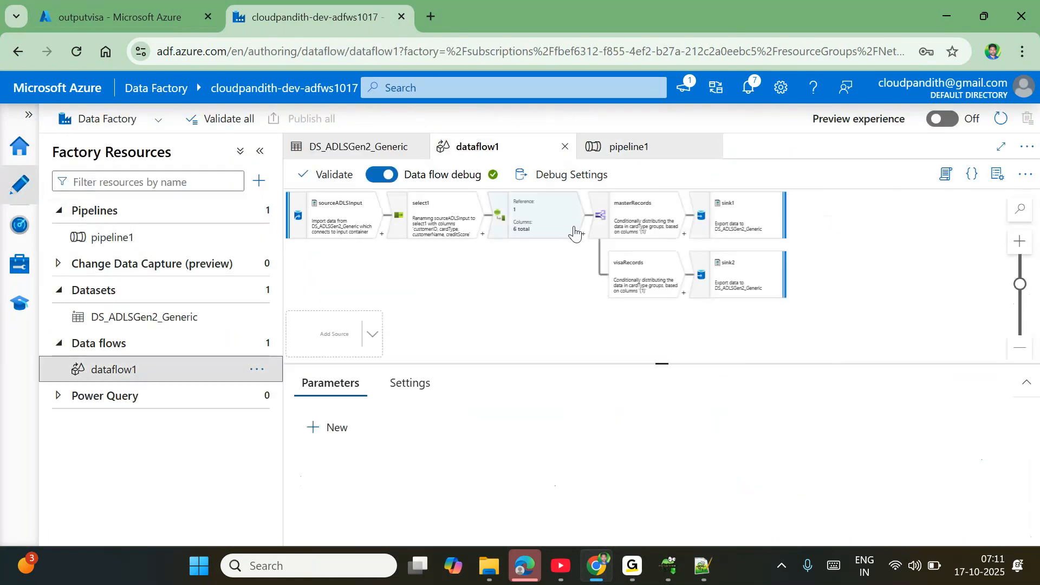
scroll(639, 277, up, 3)
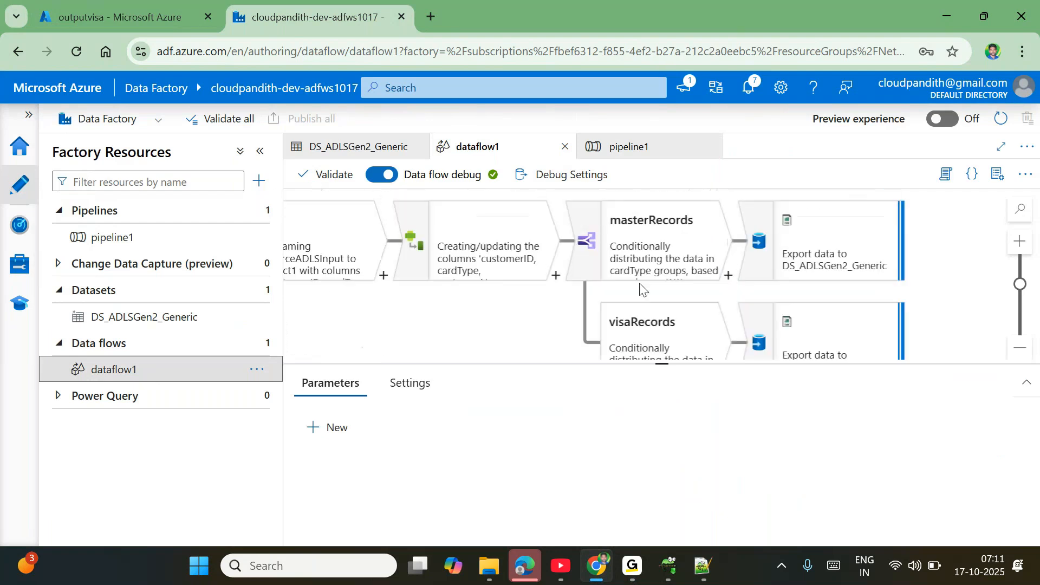
click(658, 272)
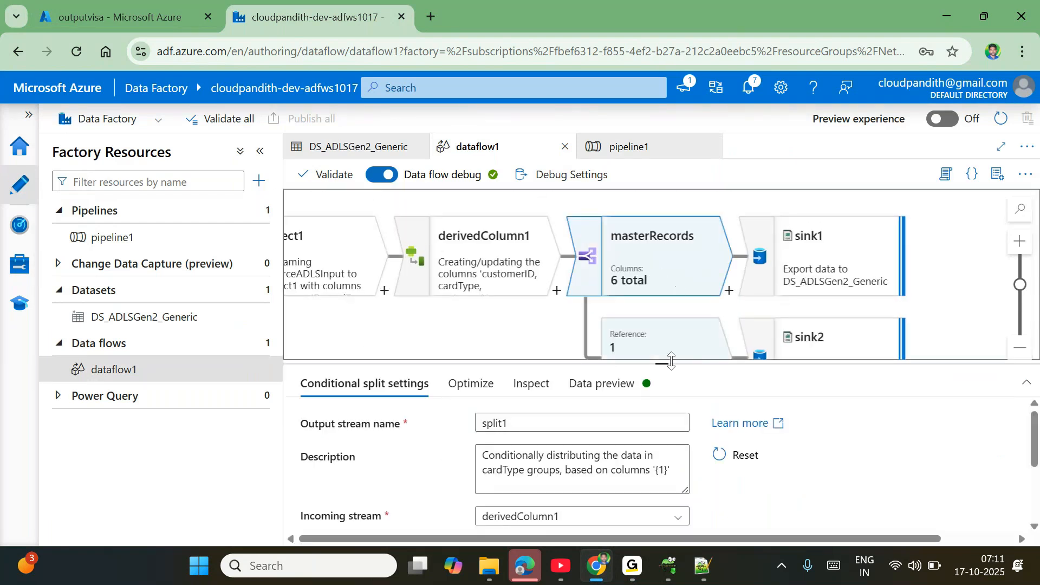
drag(660, 360, 608, 230)
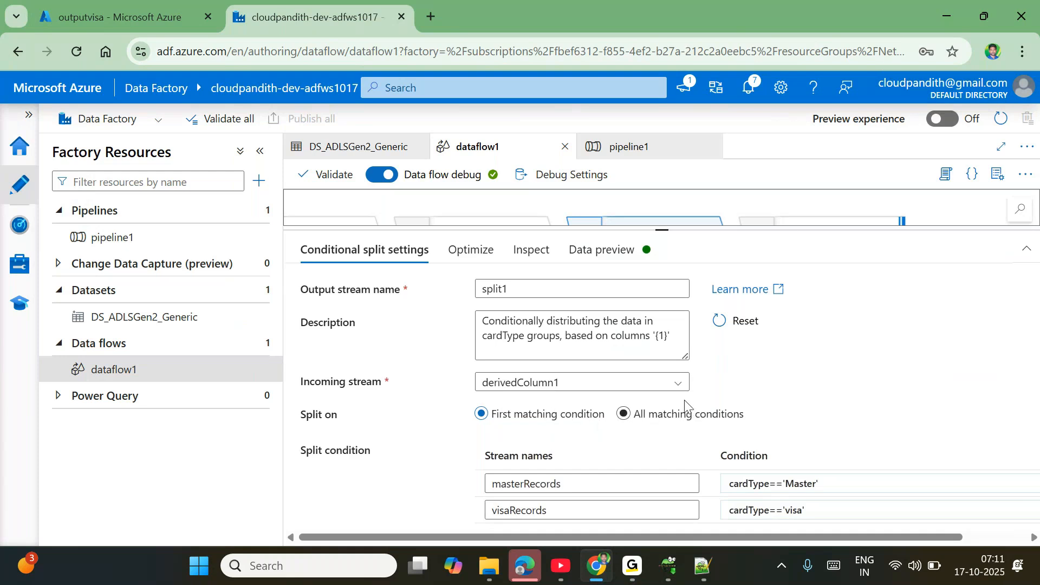
- Switch to the Notepad++ notes and add the line "first macthing" below the data quality topic
mouse_move(702, 567)
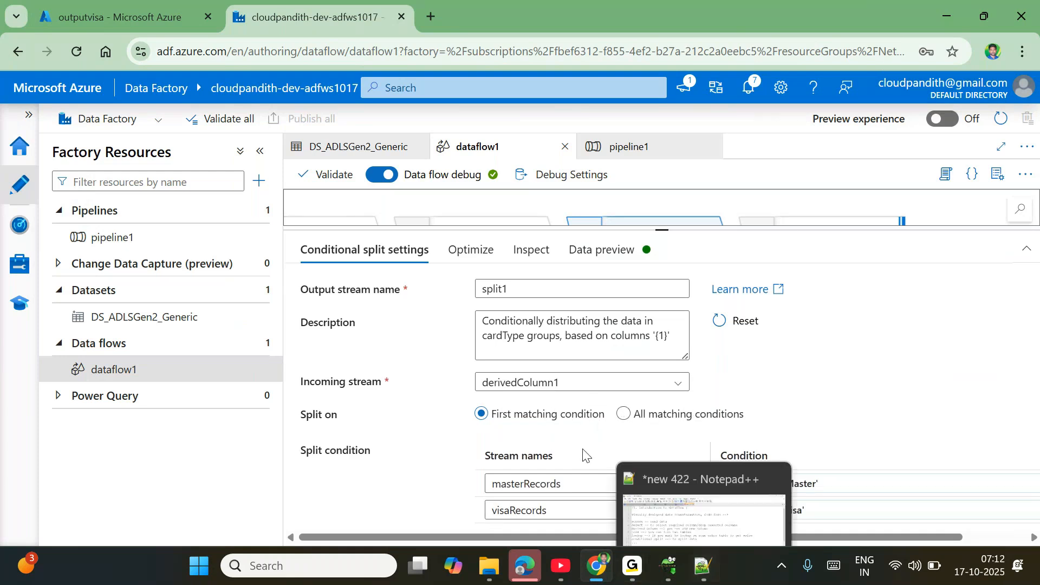
click(695, 570)
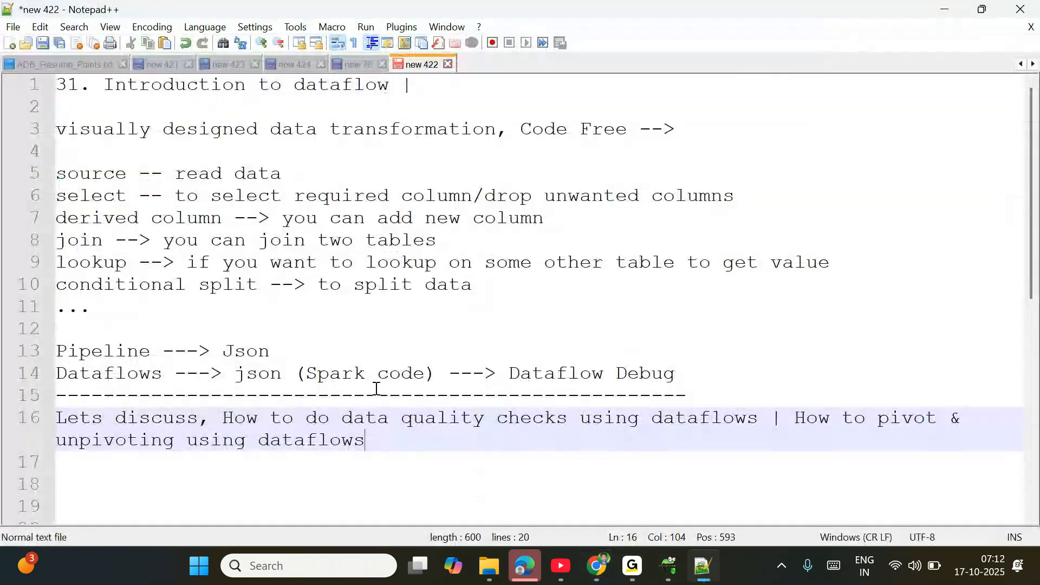
scroll(377, 389, up, 6)
scroll(377, 389, down, 2)
key(Return)
key(Return)
text(first macthing)
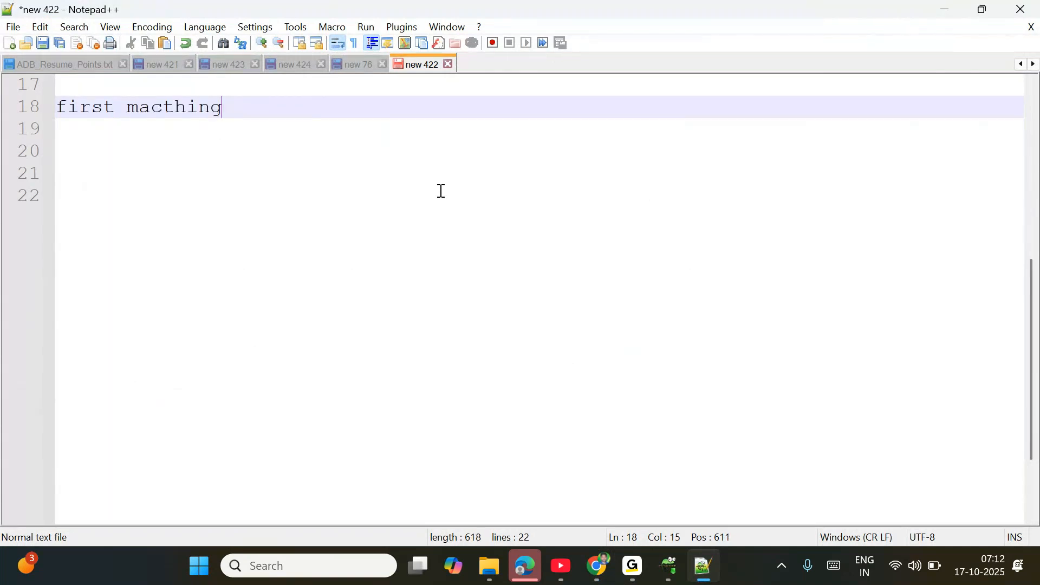
- Below "first macthing", add the example lines "10 visa" and "10 master --> 20 records"
key(Return)
key(Return)
text(10 visa)
key(Return)
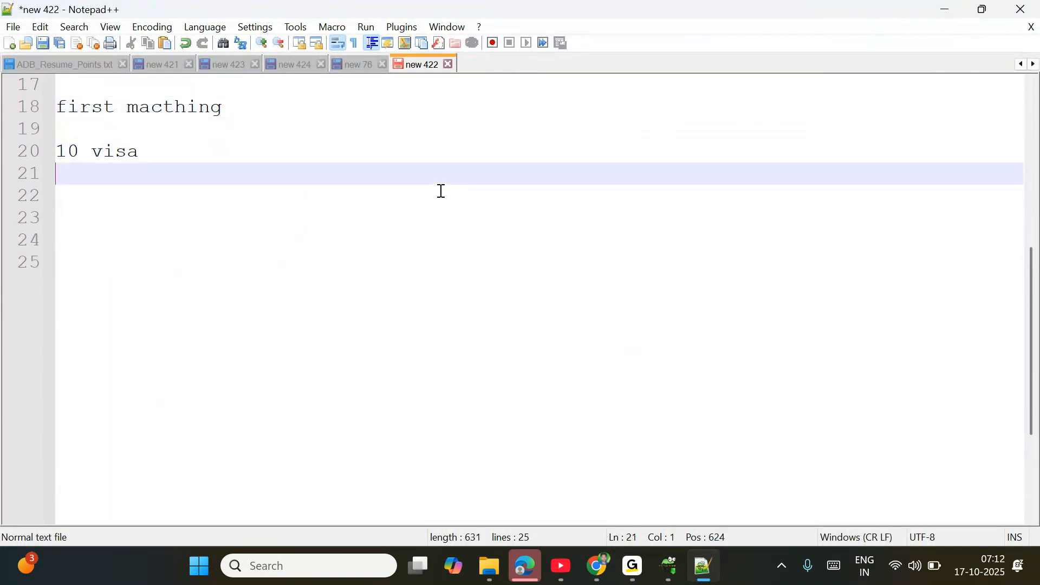
text(10 master )
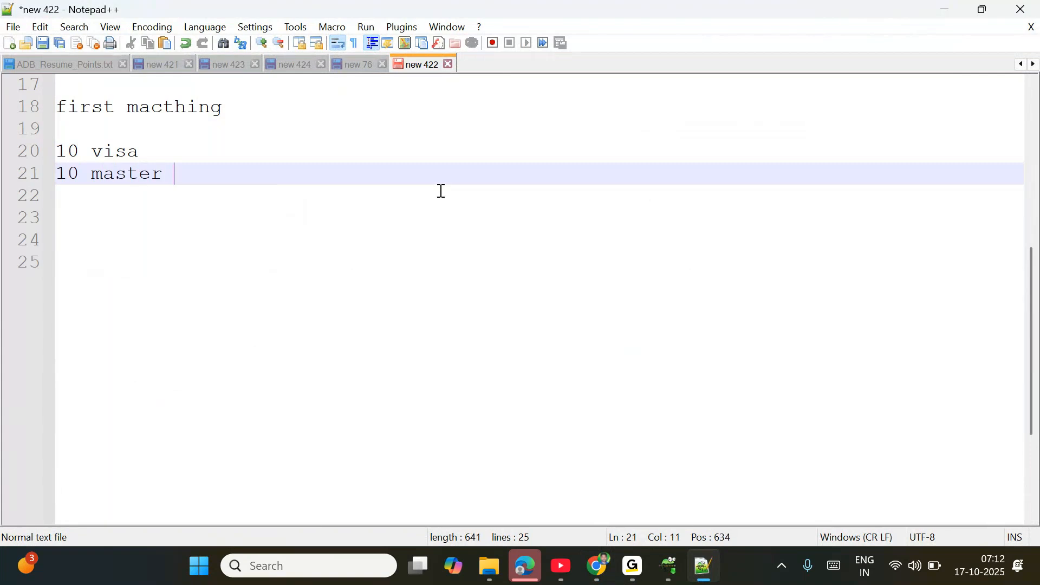
text(--> 20 reco)
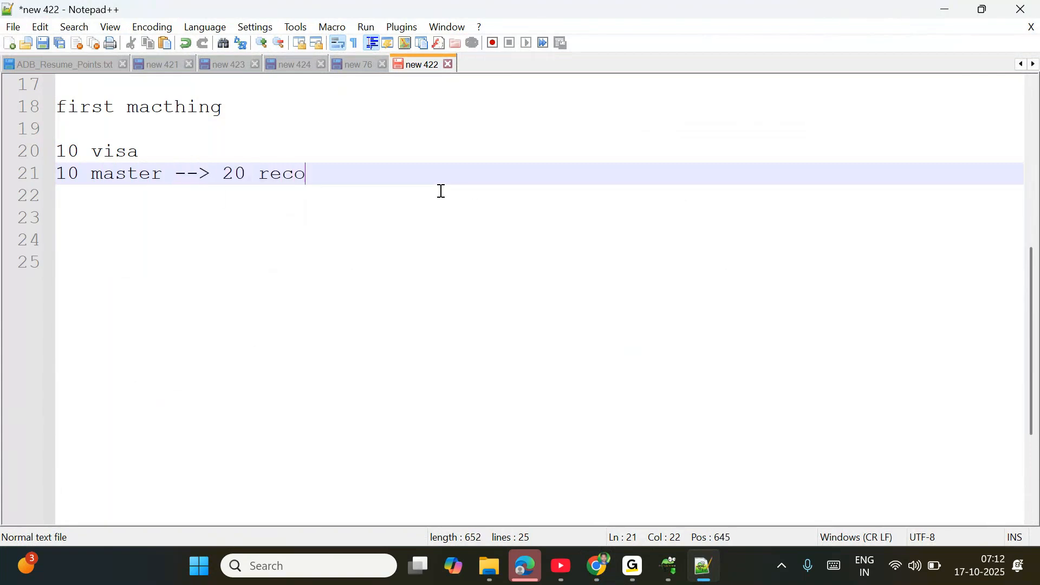
text(rds)
key(Return)
key(Return)
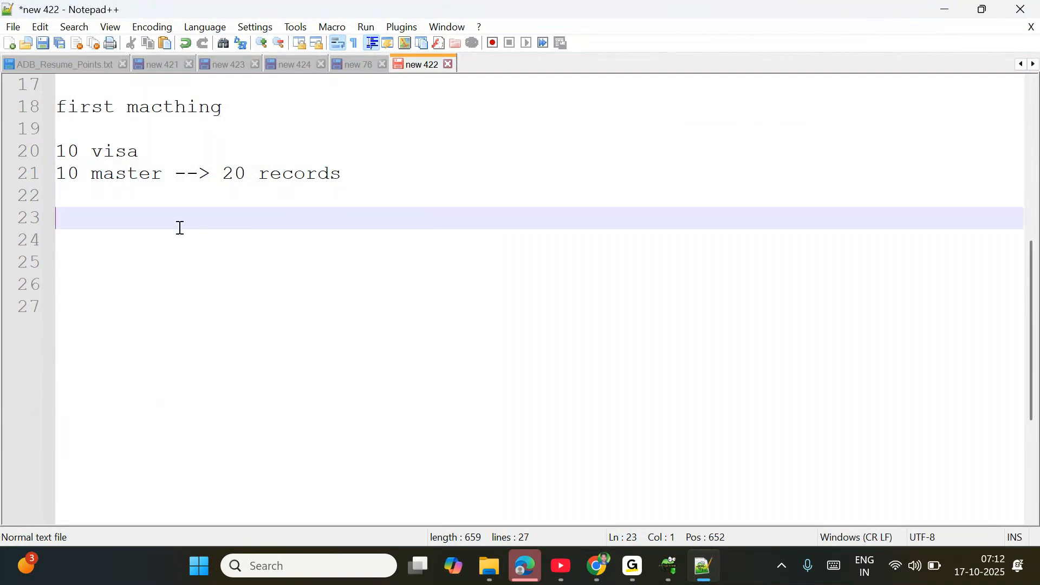
- Add the line "condition1 ---> 12" below the record example
text(condition)
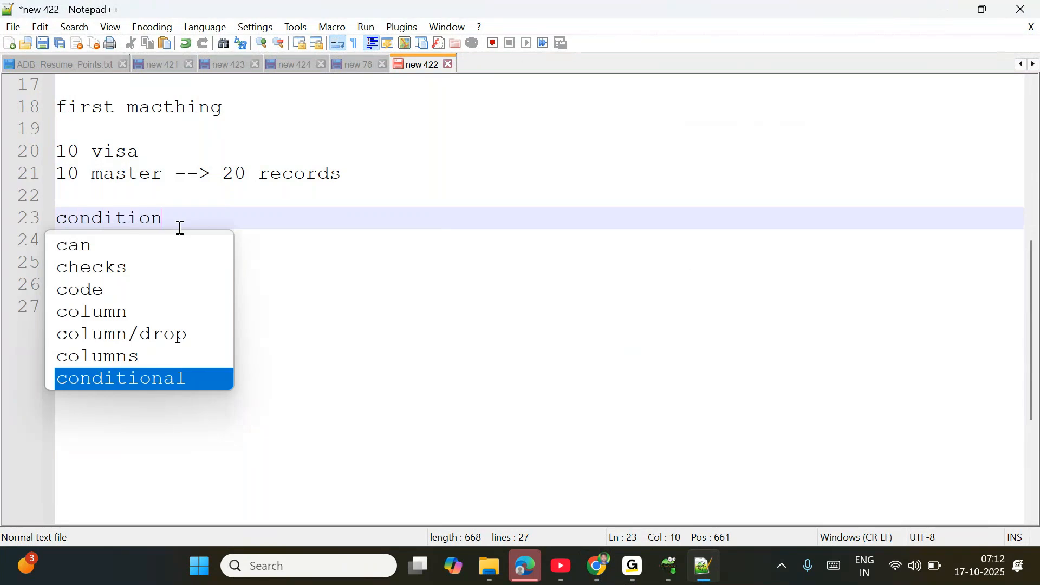
text(1 --->)
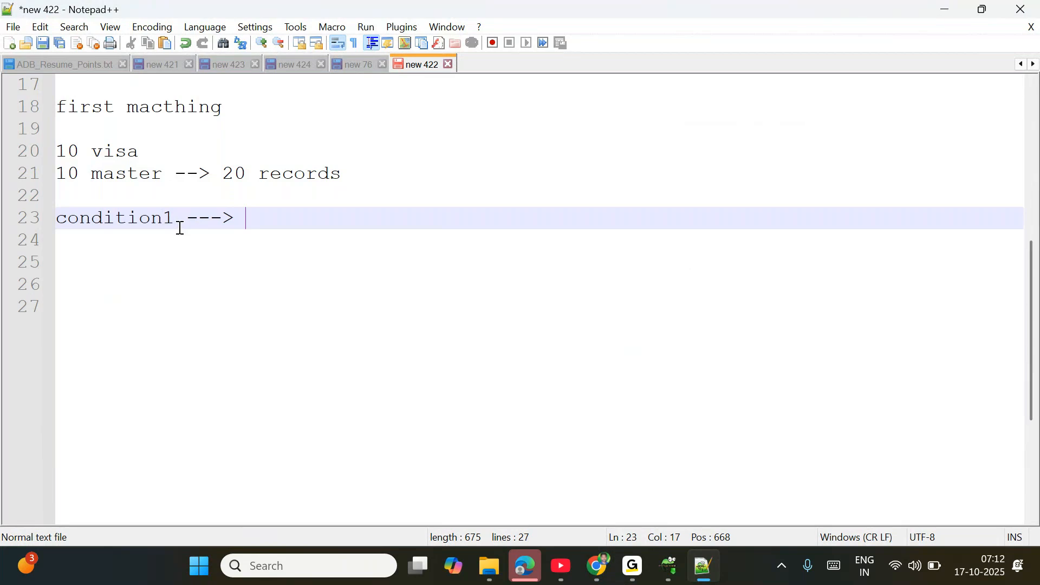
click(188, 218)
click(266, 218)
text(12)
key(Return)
- Add the line "condition2 ---> 8" under the condition1 line
text(conditon2)
key(BackSpace)
key(BackSpace)
key(BackSpace)
key(BackSpace)
text(tion2 ---)
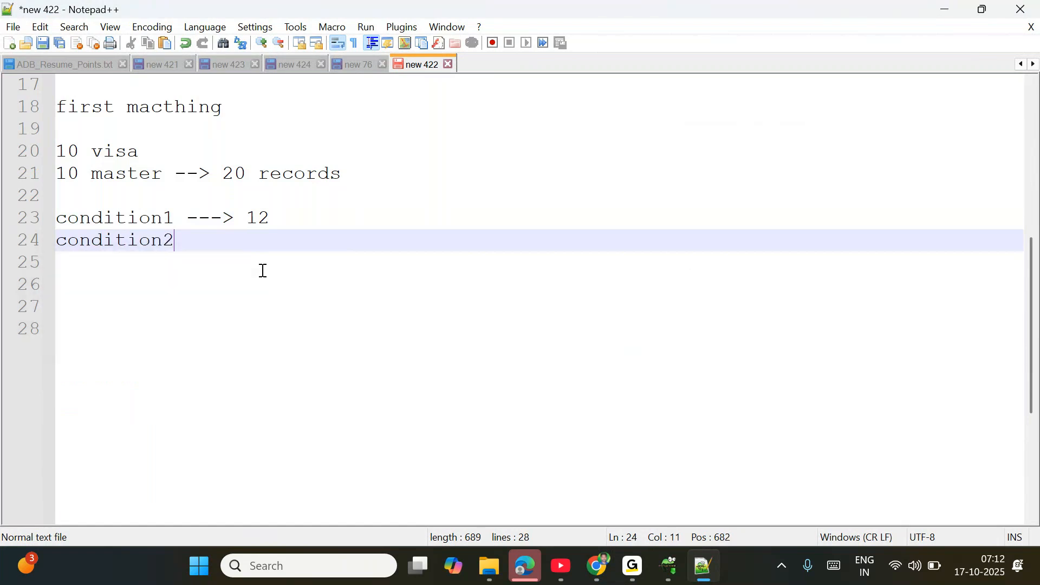
text(> 8)
key(Return)
- Add the line "condition3 --->" under the condition2 line, leaving its count blank
text(condd)
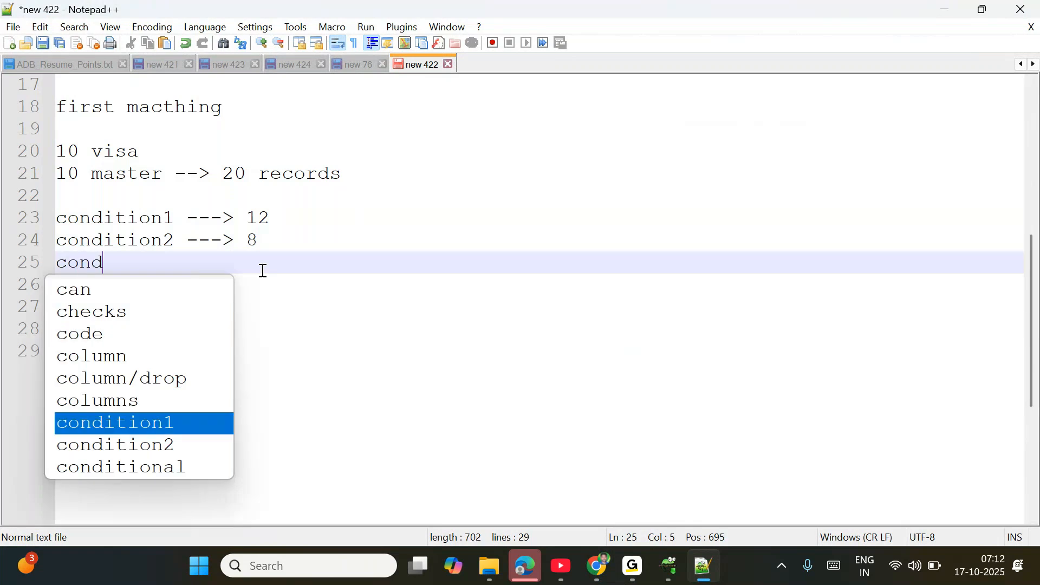
key(BackSpace)
text(ition)
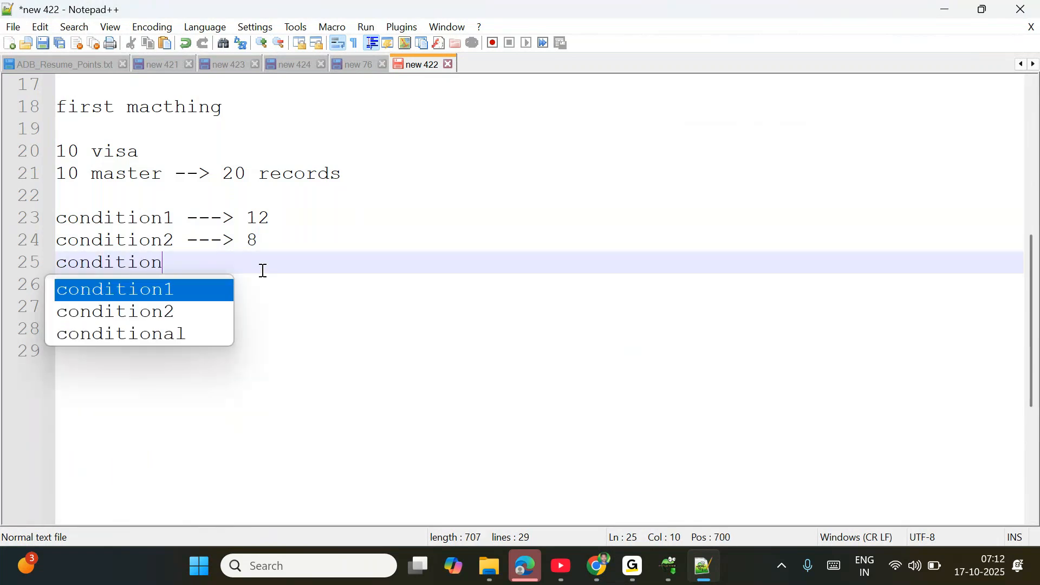
text(3 --->)
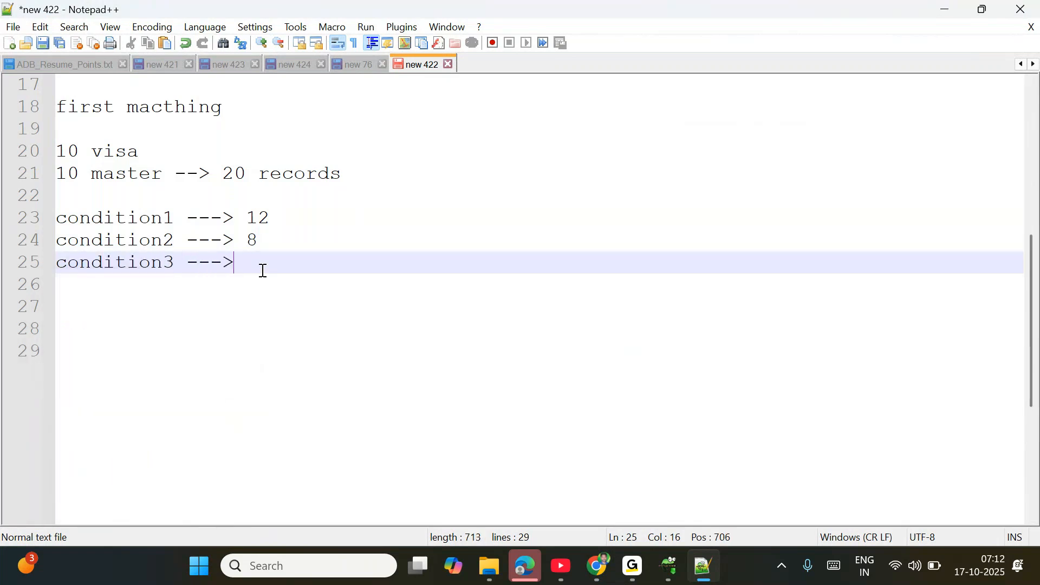
double_click(166, 263)
drag(116, 216, 275, 222)
click(275, 222)
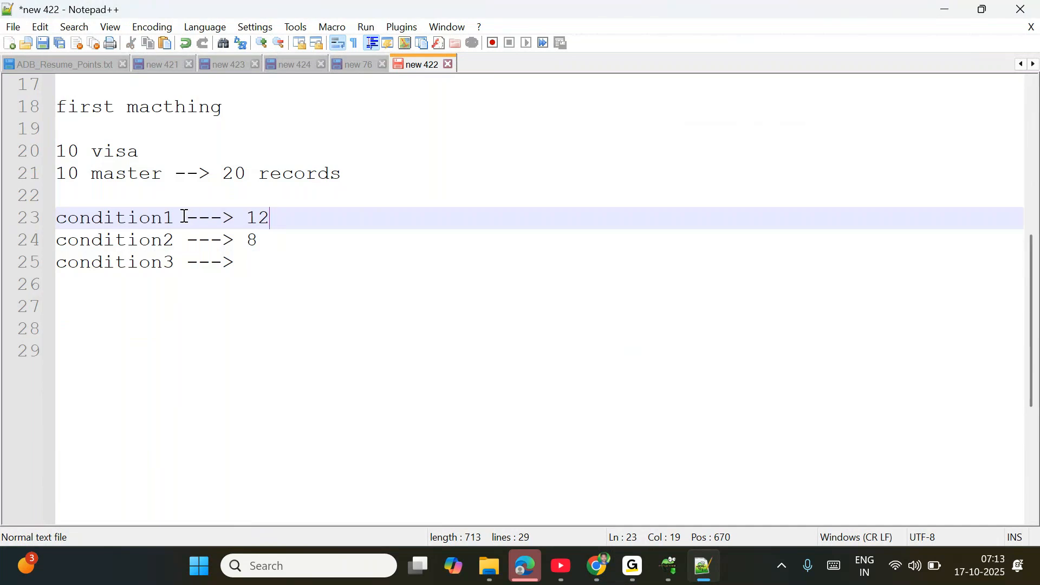
drag(274, 218, 58, 240)
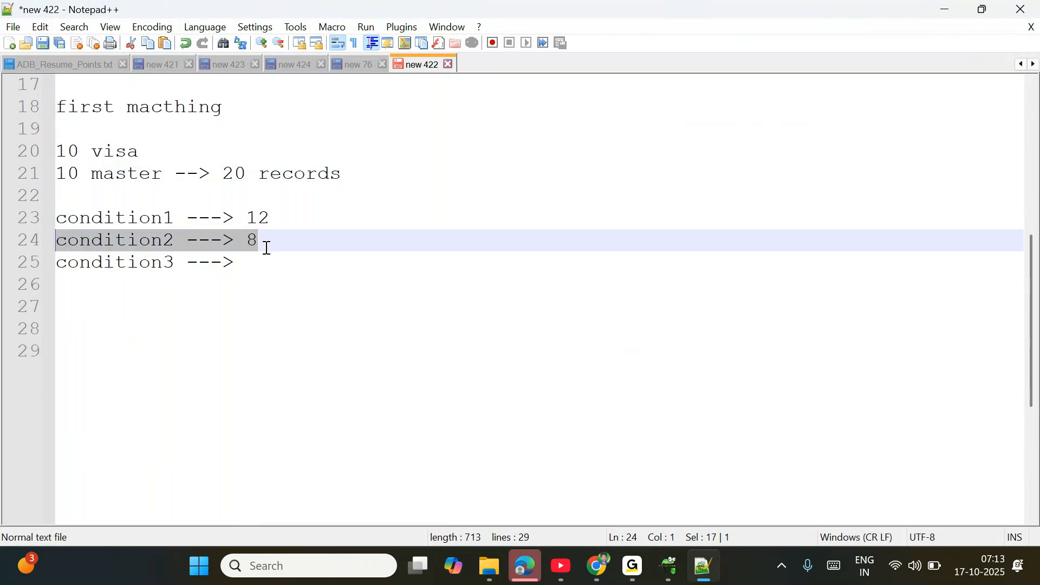
- Change the condition2 count to 5 and fill in 3 as the condition3 count in the first-matching example
click(267, 248)
key(BackSpace)
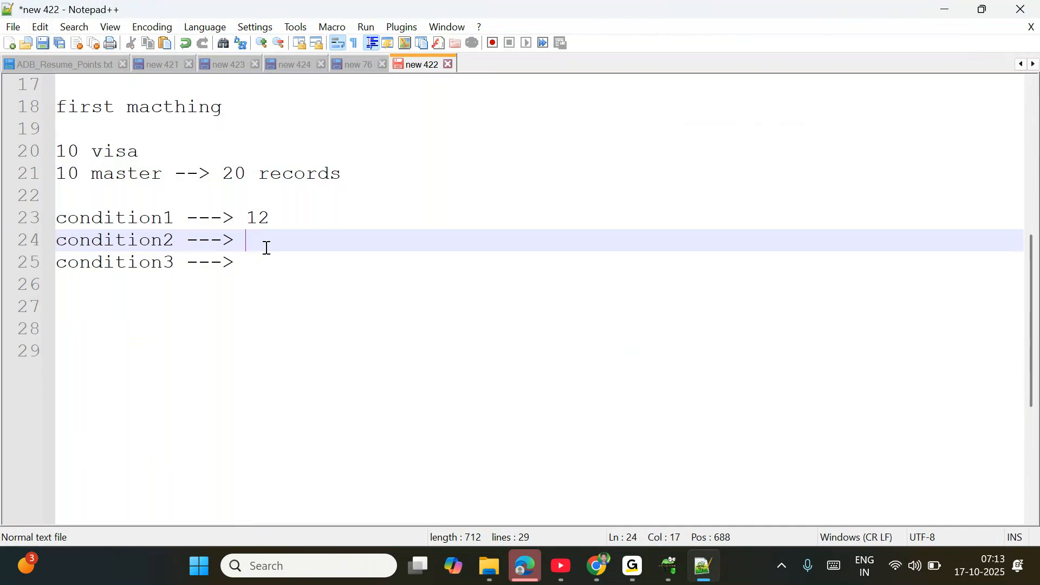
text(5)
click(71, 264)
drag(142, 267, 175, 266)
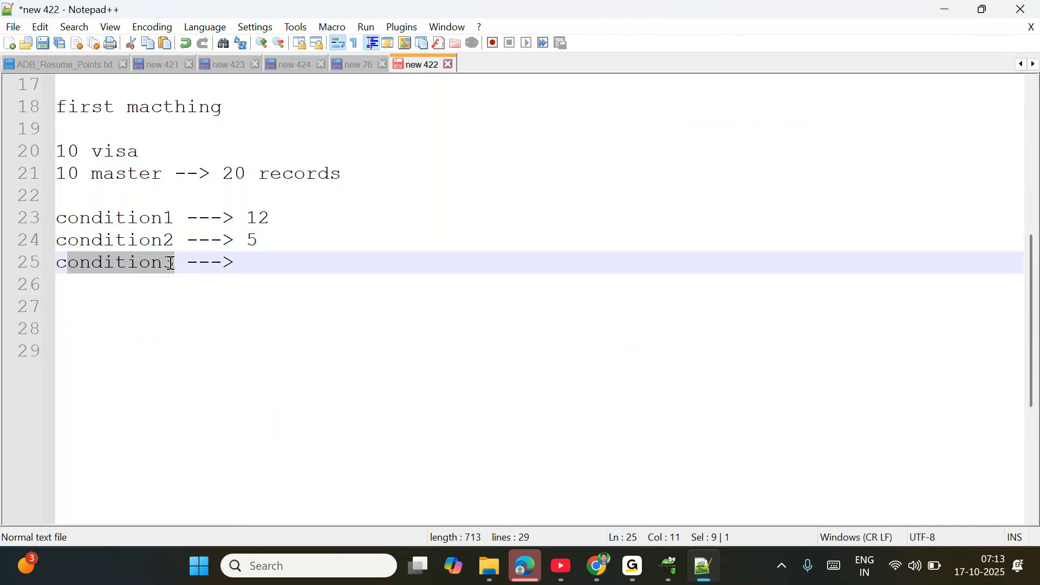
click(257, 269)
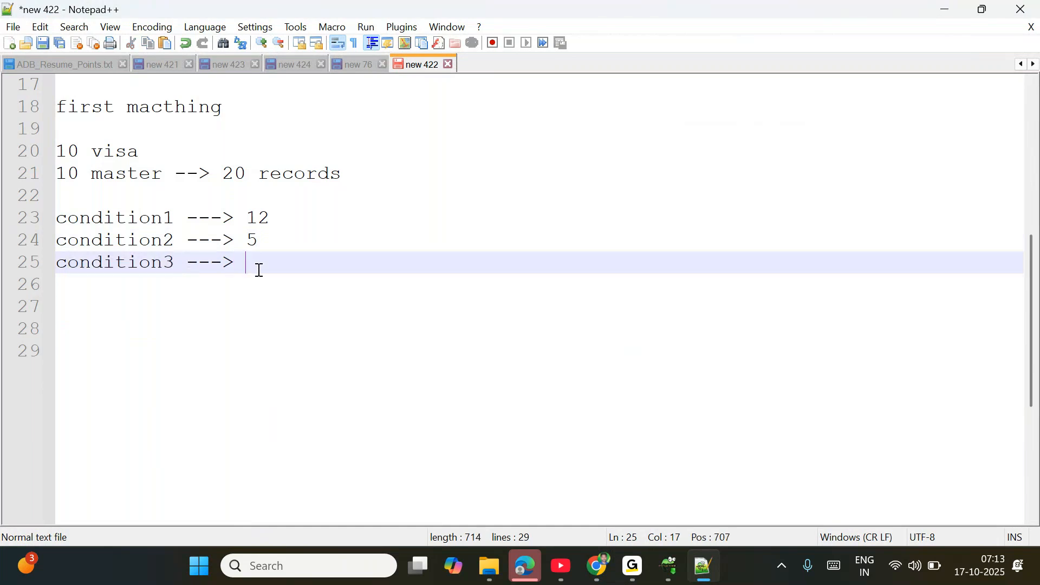
text(3)
- Below the condition3 line, add a dashed separator line and the heading "all matching condition"
key(Return)
key(Return)
key(Return)
text(----------------------)
key(Return)
text(all matching ocon)
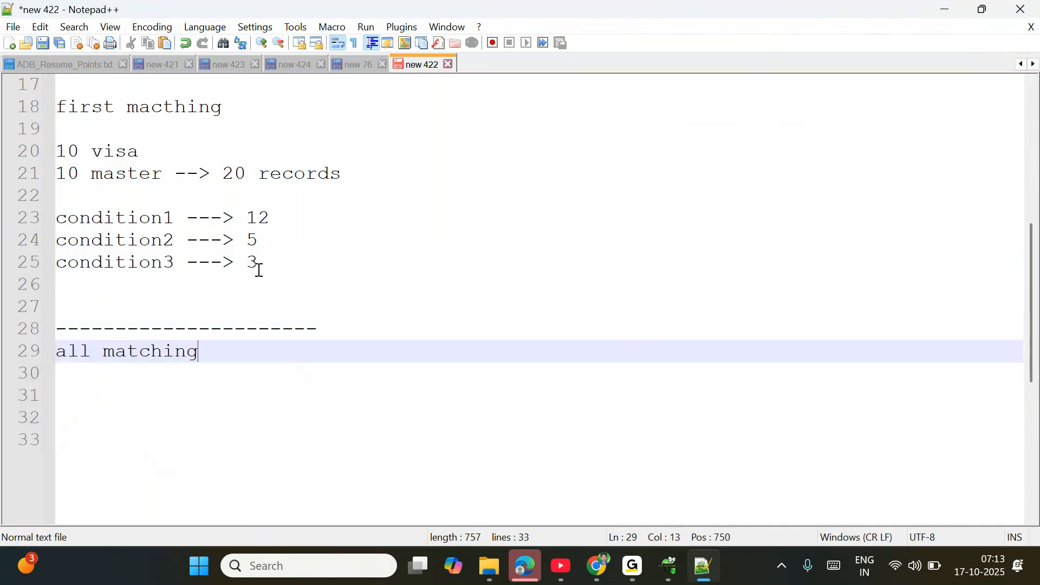
key(BackSpace)
key(BackSpace)
key(BackSpace)
key(BackSpace)
text(condition)
key(Escape)
key(Return)
key(Return)
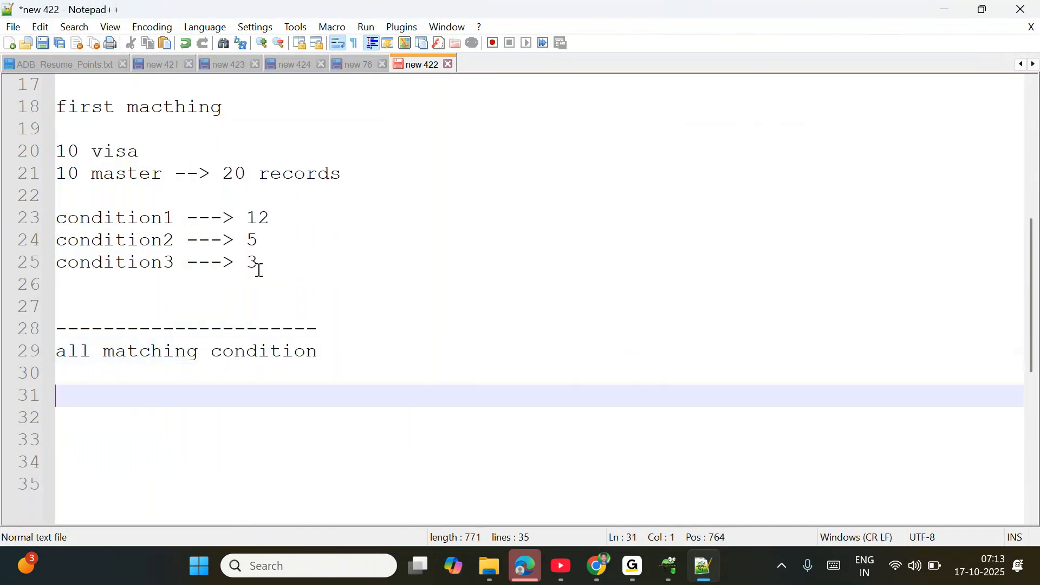
- Under the "all matching condition" heading, add the lines "condition1 --> 12" and "condition --> 10"
text(condition1)
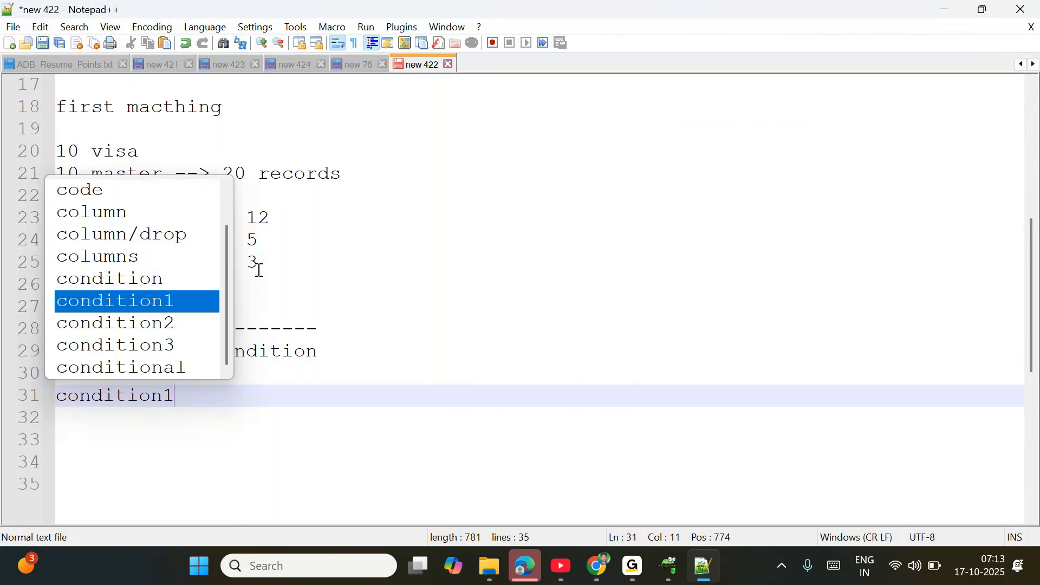
text( --> 12)
key(Return)
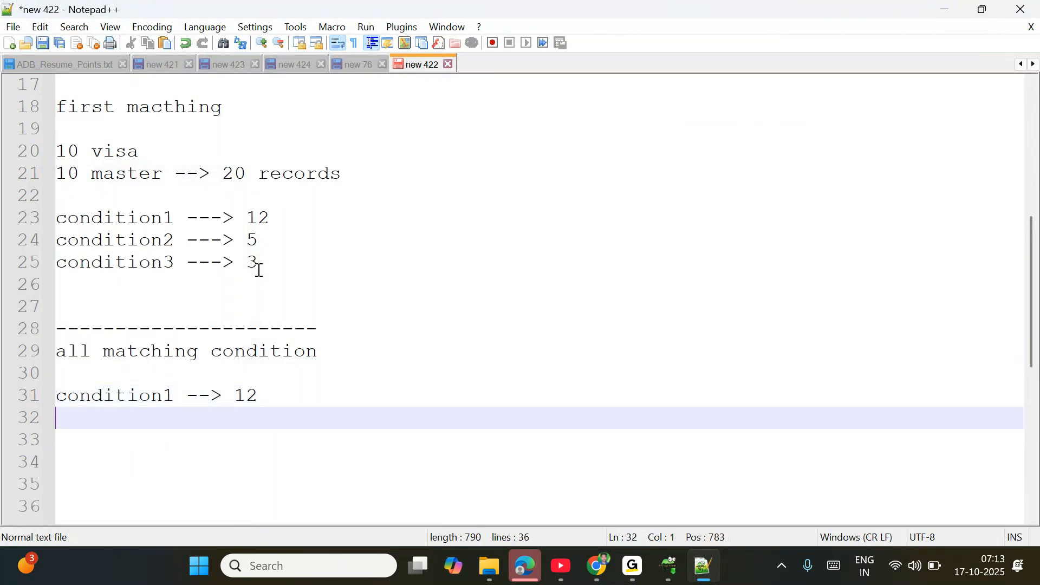
text(condition --)
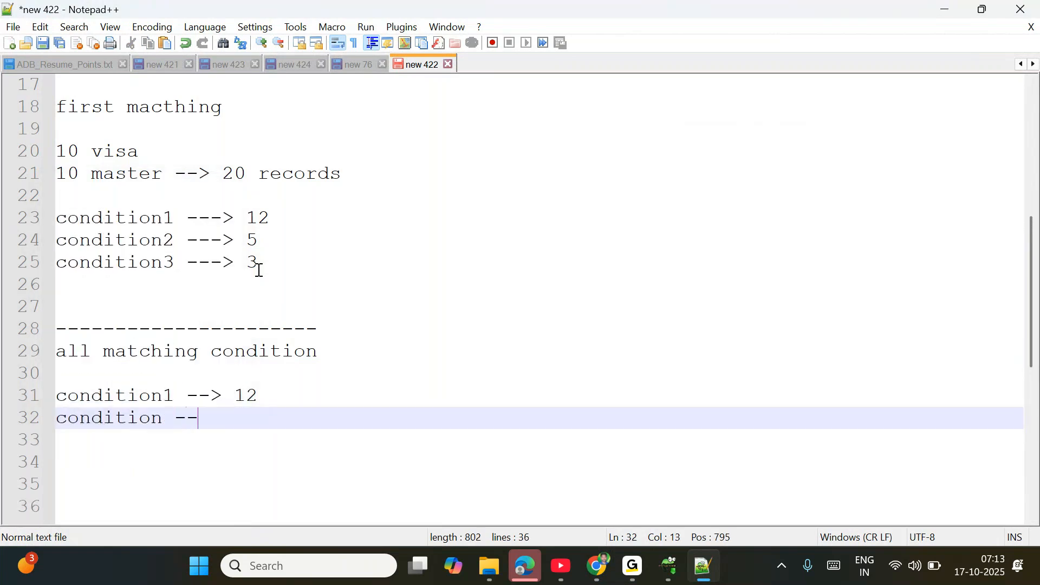
text(> 10)
- Prefix both condition lines under "all matching condition" with the input count "20 -->"
click(57, 397)
text(20)
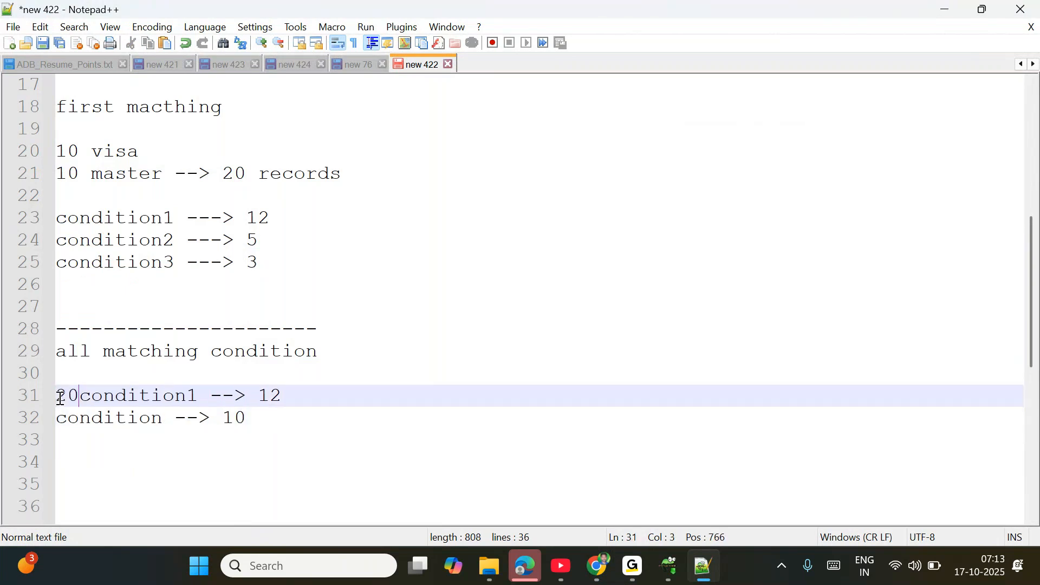
text( -->)
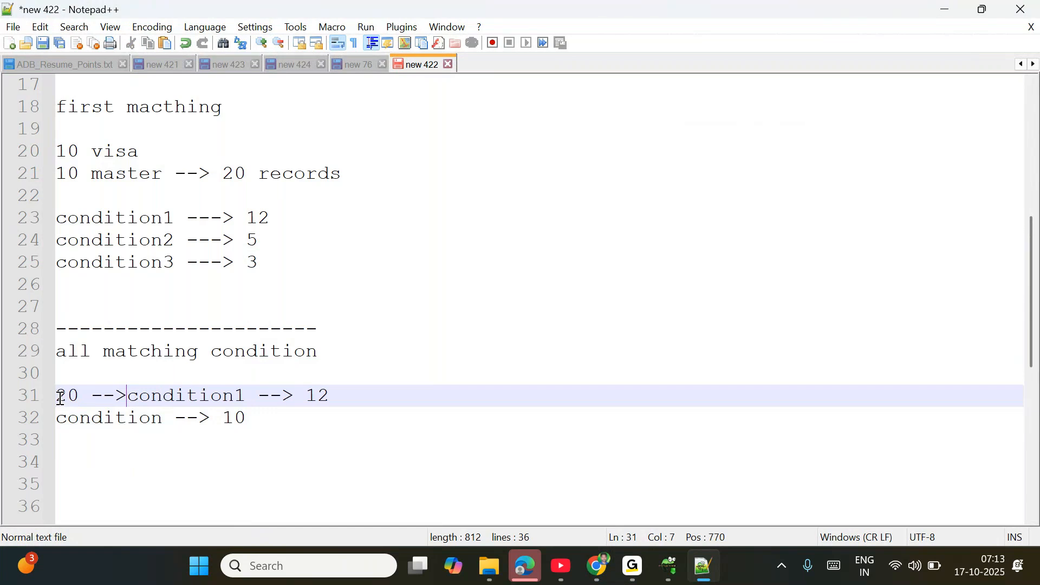
key(Down)
key(Home)
text(20 -->)
- Add a third all-matching line reading "20 --> confition --> 10"
key(End)
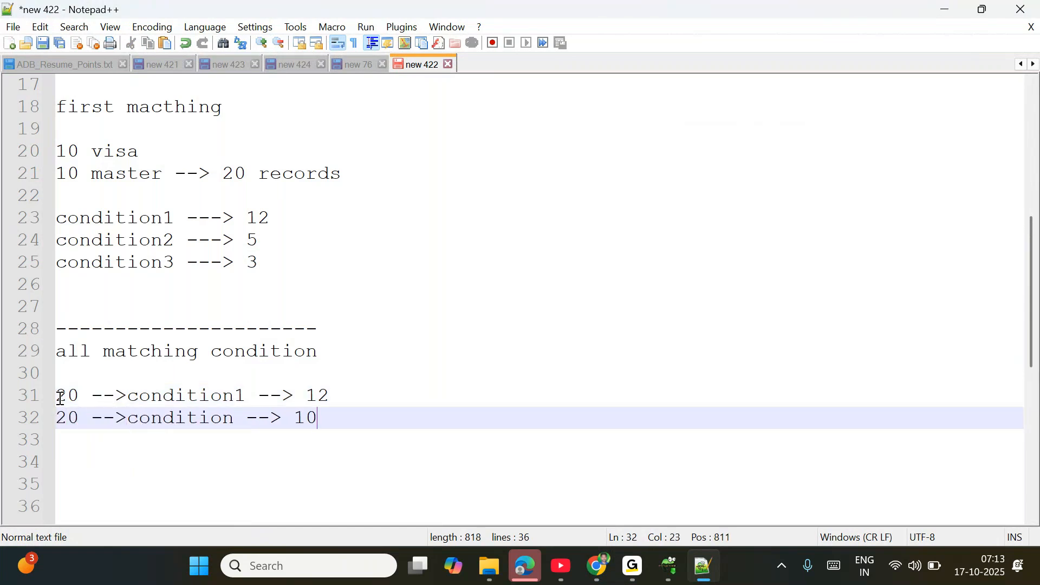
key(Return)
text(20 --> confi)
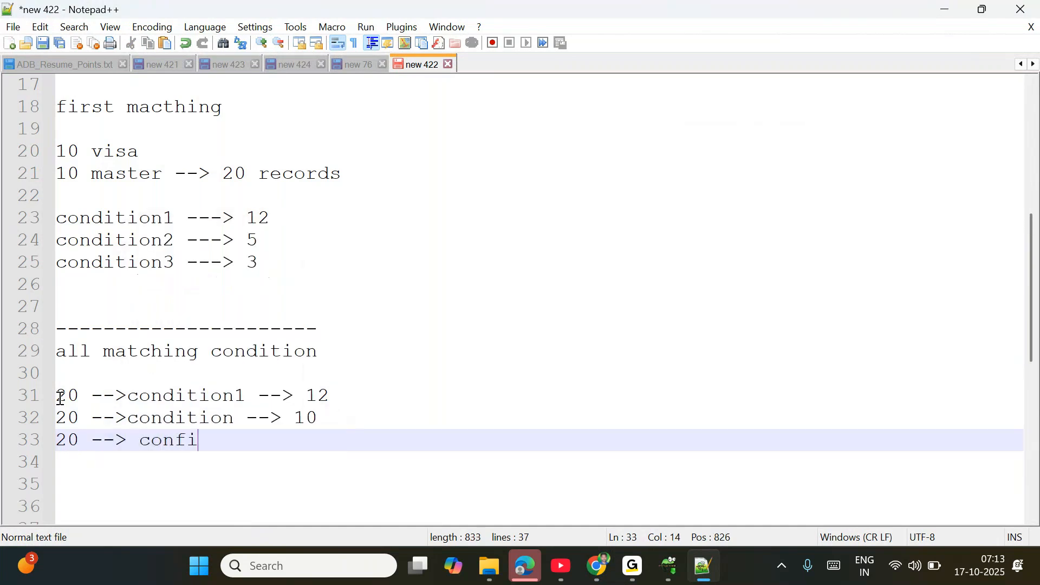
text(tion --> 10)
- Prefix the condition1 line of the first-matching example with "20 -->"
click(61, 220)
text(20 -->)
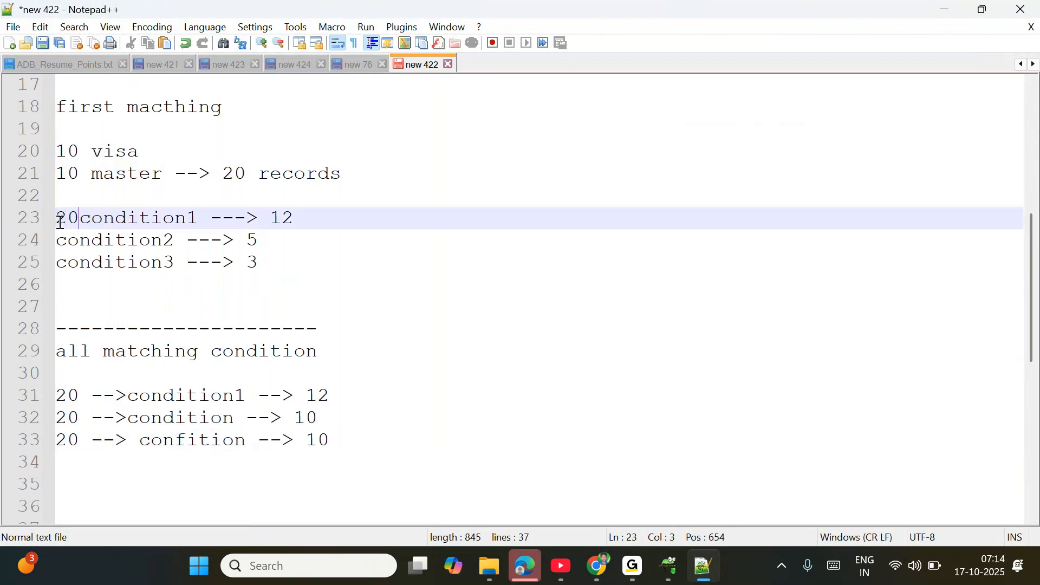
click(318, 218)
key(shift+Down)
- Prefix the condition2 line of the first-matching example with "8 -->"
click(72, 238)
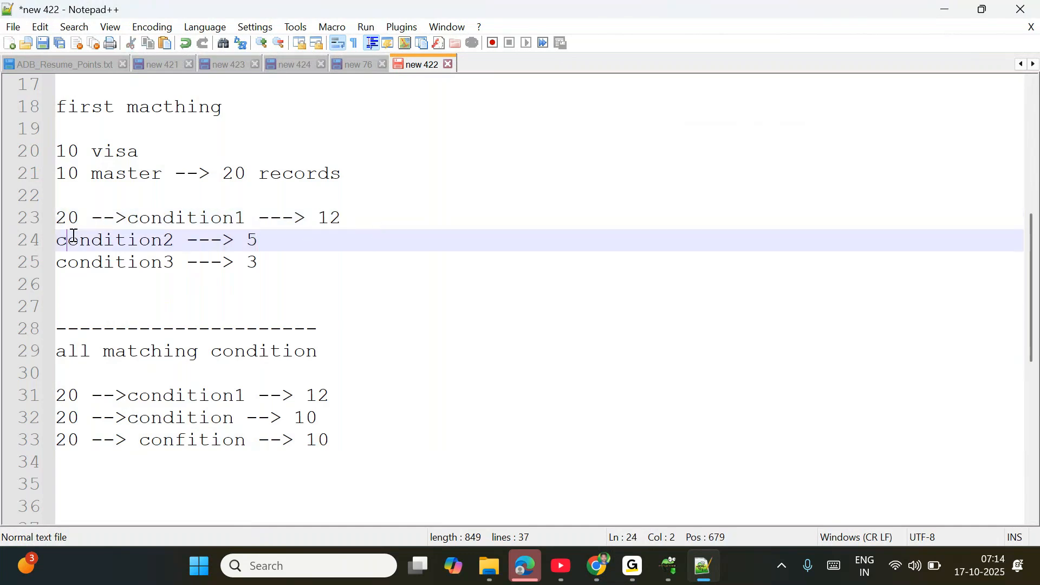
key(Left)
key(Left)
key(Down)
key(Home)
text(8  --)
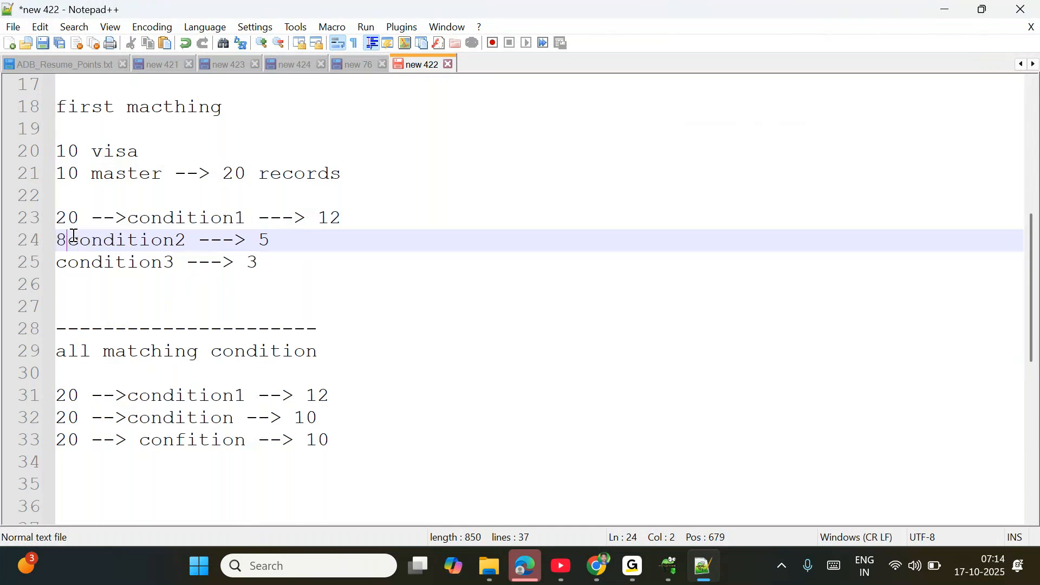
text(>)
- Prefix the condition3 line of the first-matching example with "4 -->"
key(Left)
key(Left)
key(Left)
key(Down)
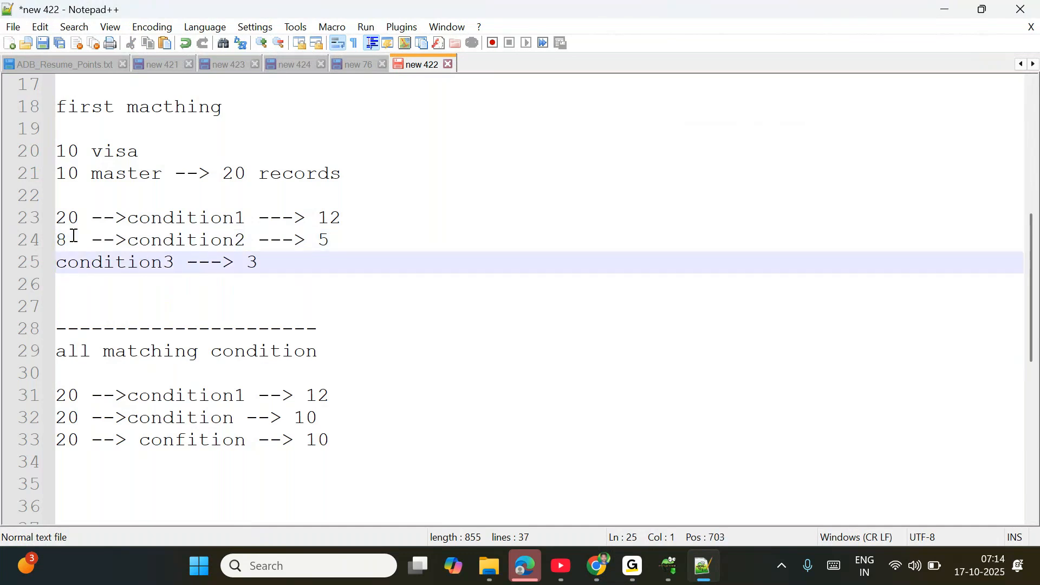
text(4  -)
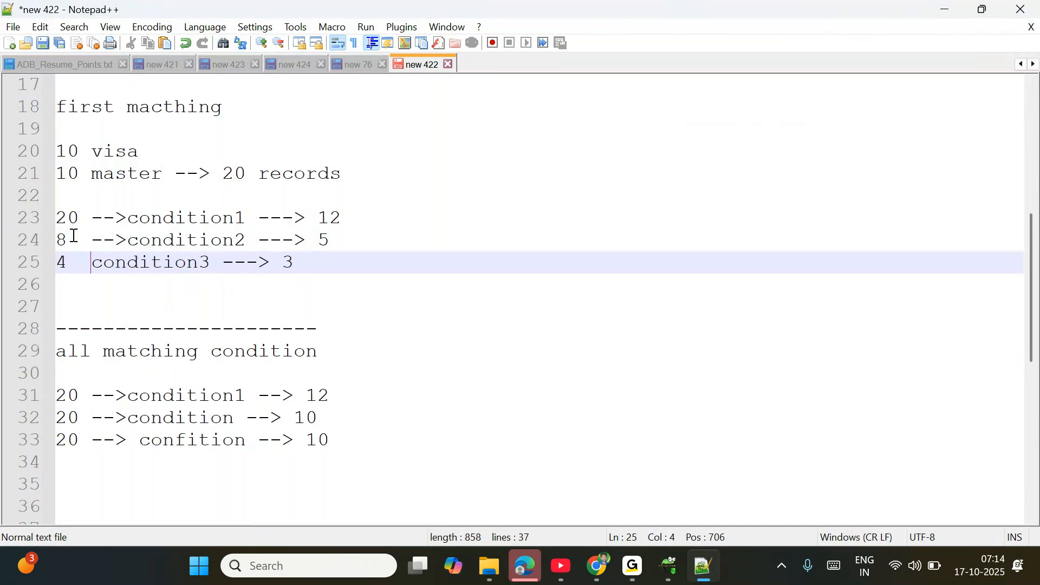
text(->)
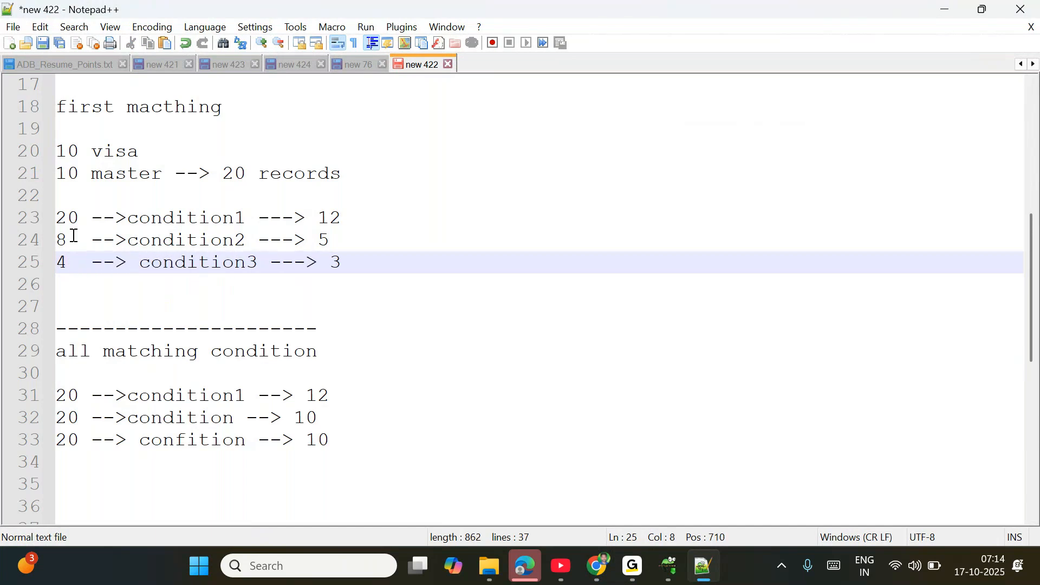
- Align the condition3 line with the lines above by removing the extra space before "condition3"
key(BackSpace)
key(End)
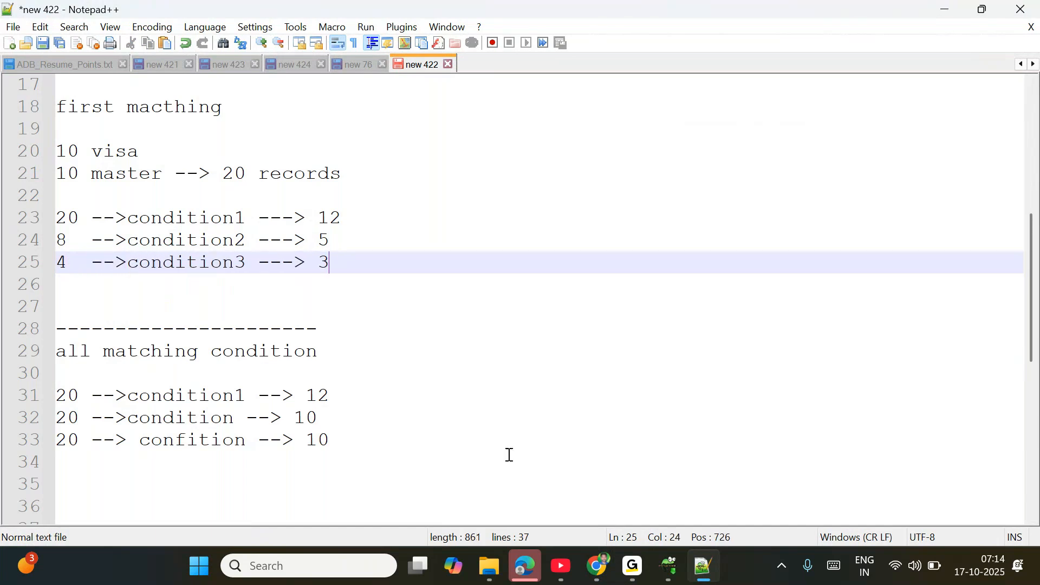
- Switch to dataflow1 in Chrome, enlarge the data flow canvas and review sink1's sink settings
click(597, 568)
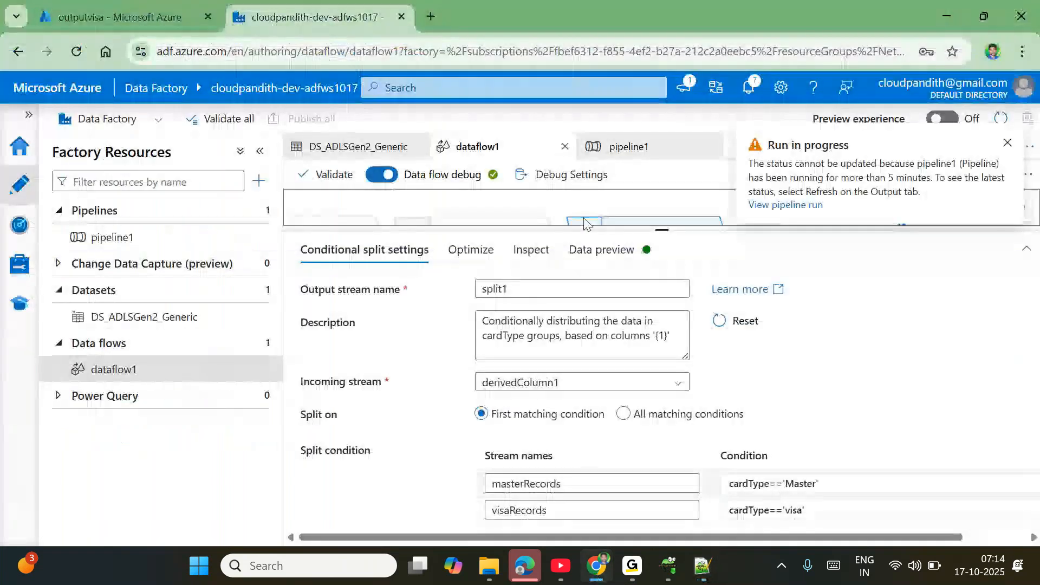
drag(658, 229, 685, 338)
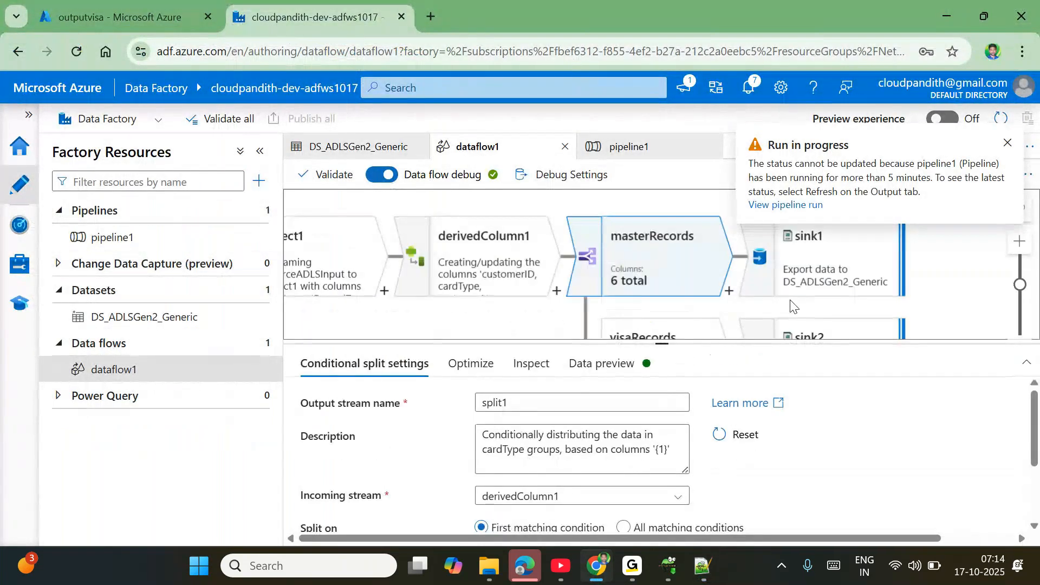
click(723, 271)
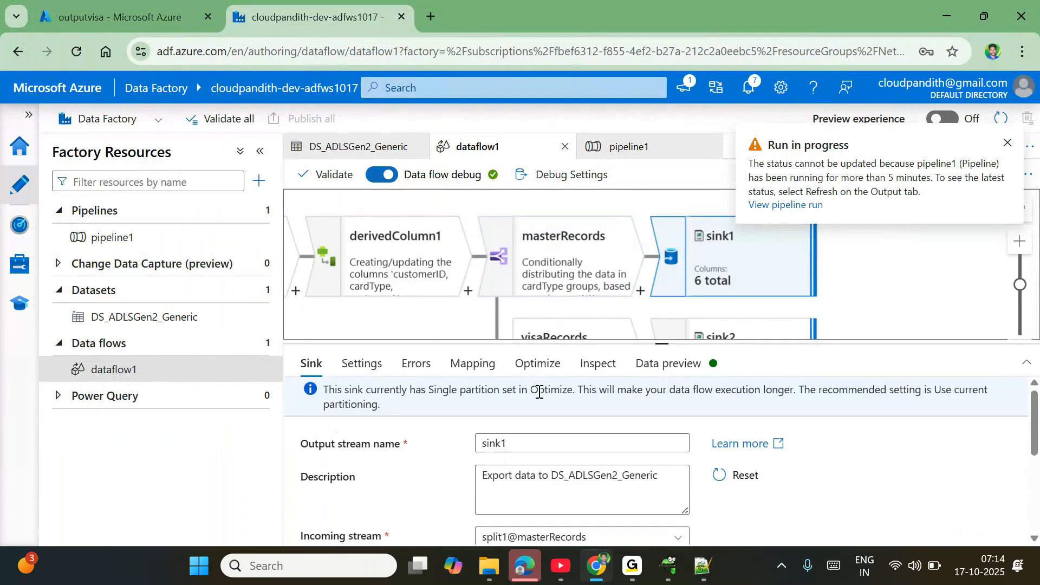
scroll(455, 496, down, 3)
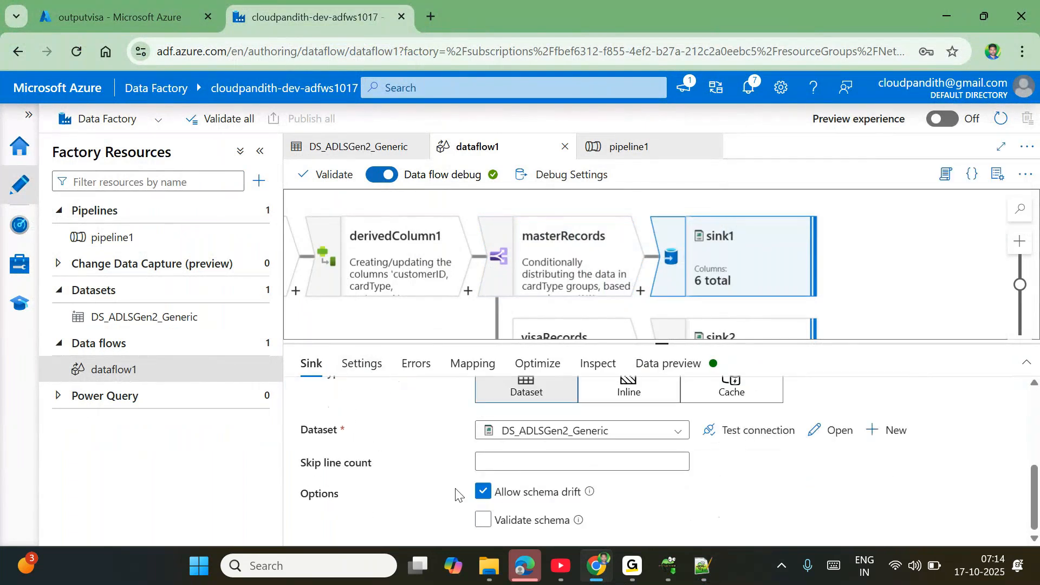
scroll(455, 496, up, 2)
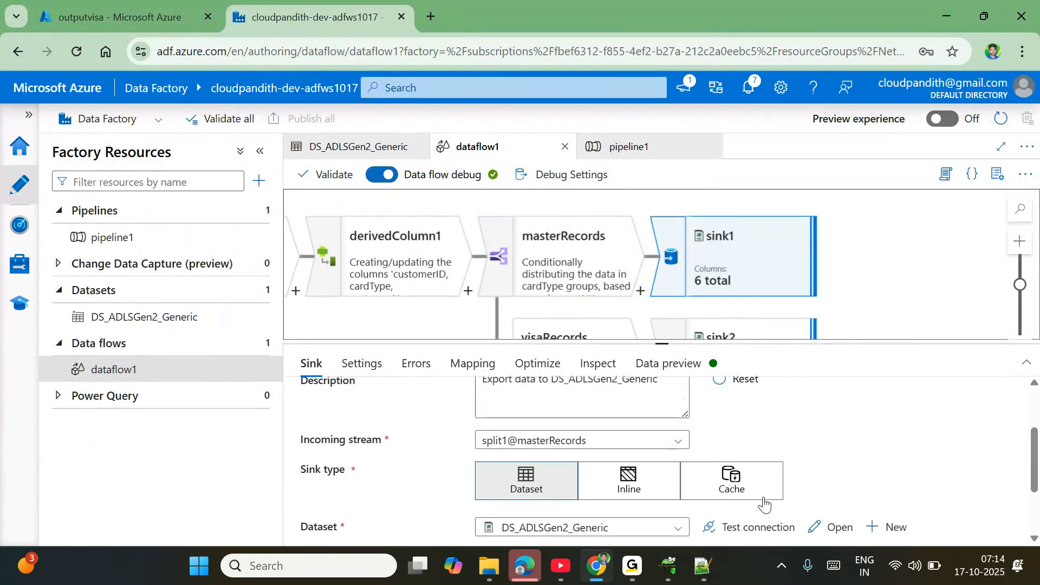
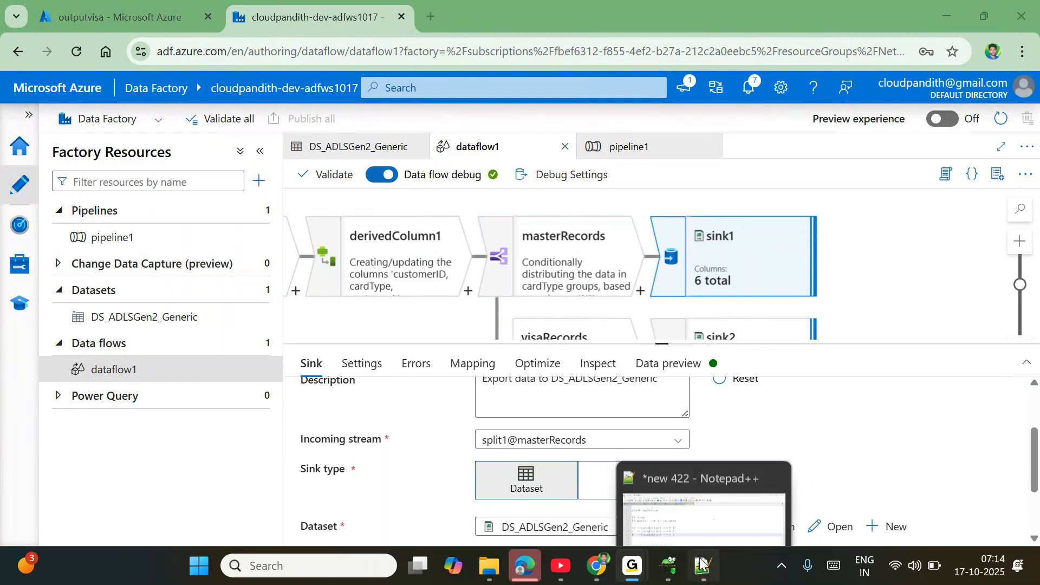
- In the Notepad++ notes, add a long dashed separator line two lines below the all matching condition block
click(702, 565)
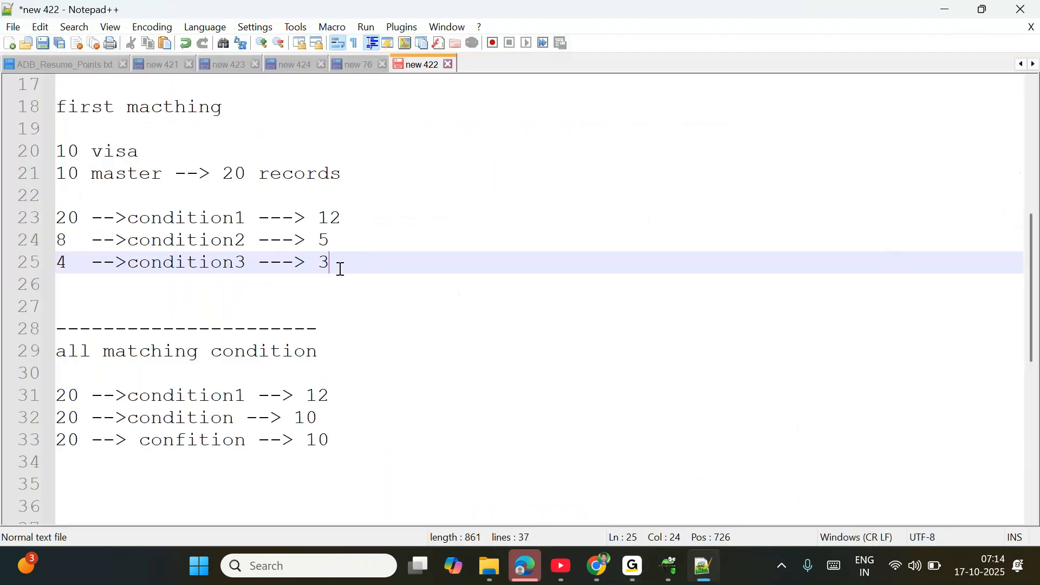
drag(340, 269, 62, 218)
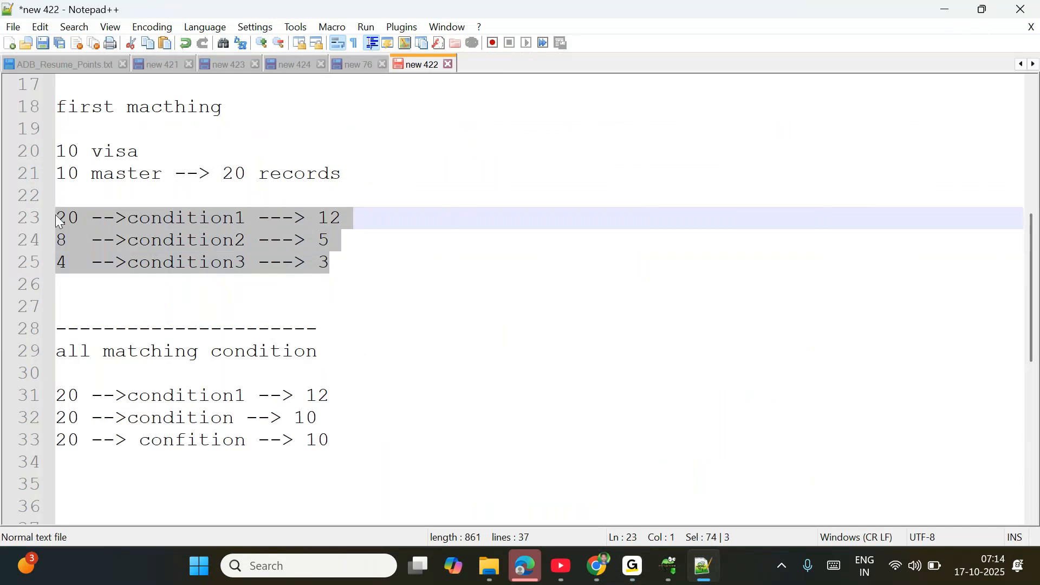
scroll(365, 432, down, 2)
drag(330, 308, 56, 87)
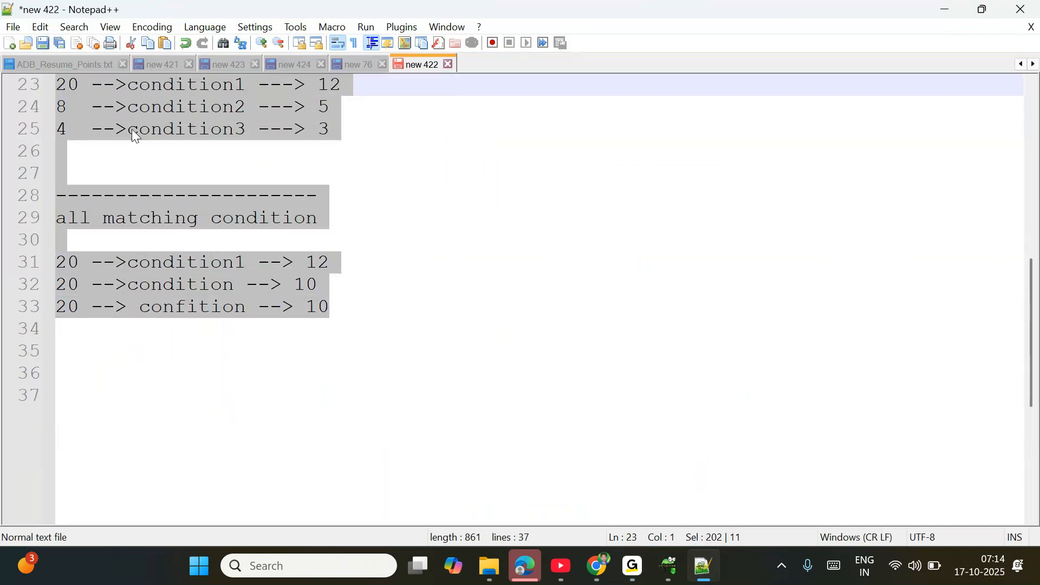
click(362, 318)
key(Return)
key(Return)
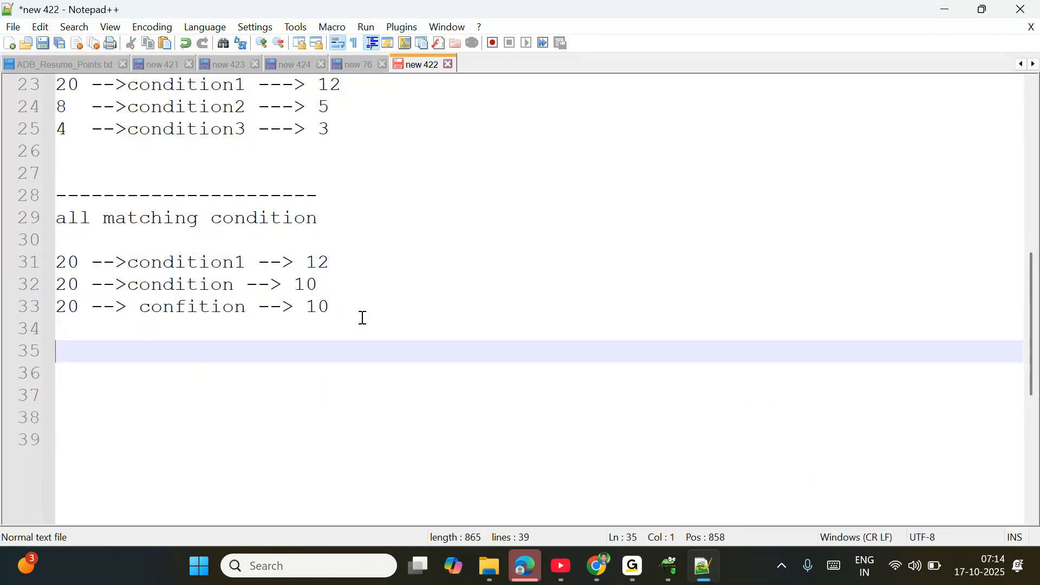
text(----------------)
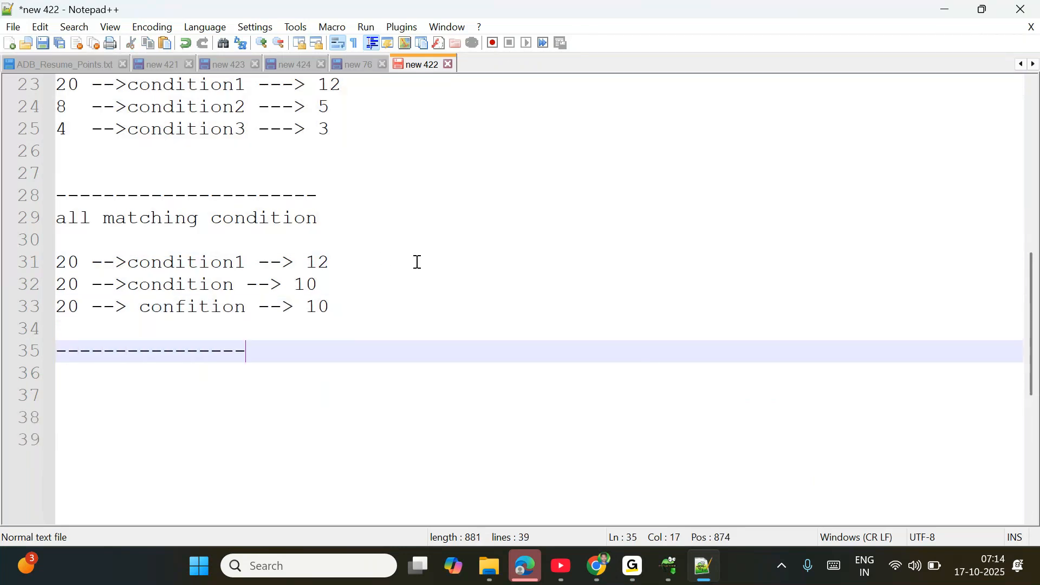
text(--------------------------)
key(Return)
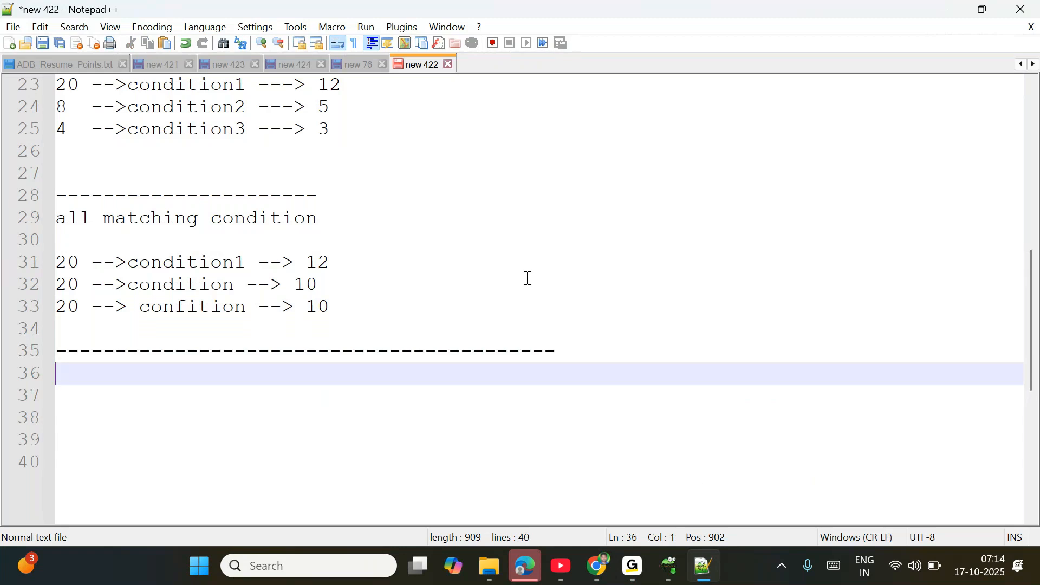
click(607, 563)
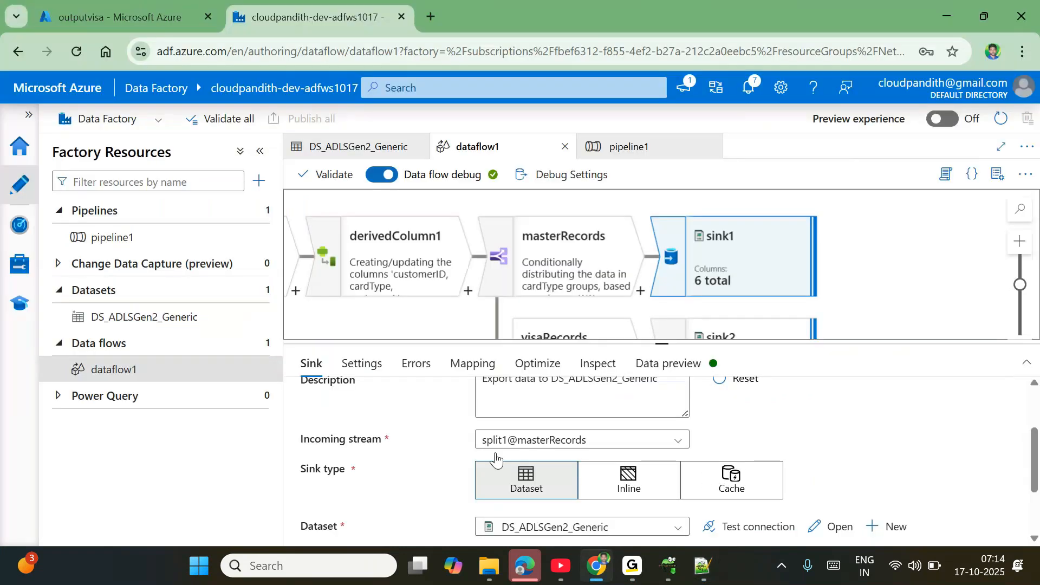
scroll(495, 458, up, 3)
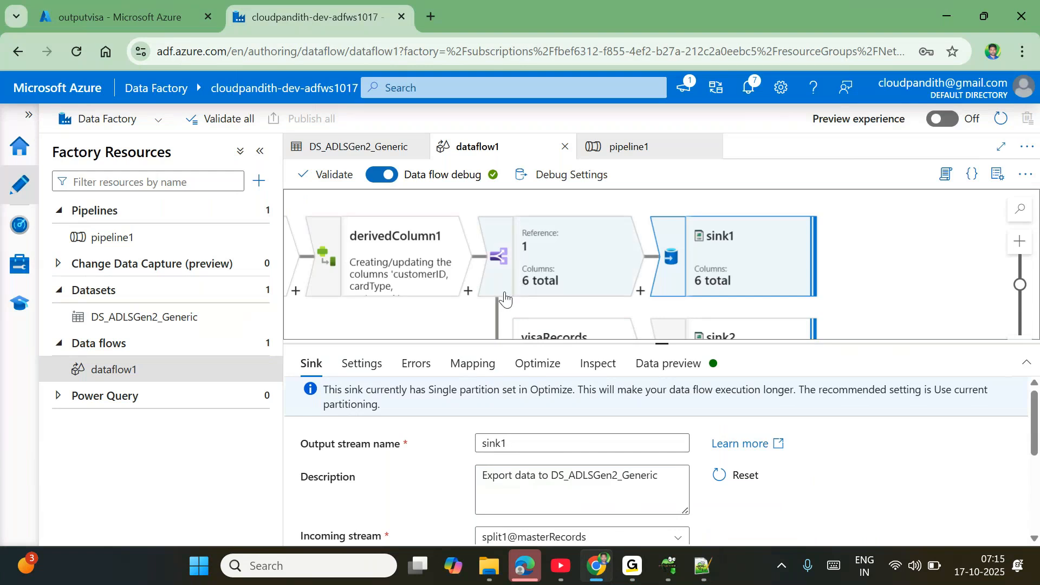
scroll(596, 450, down, 2)
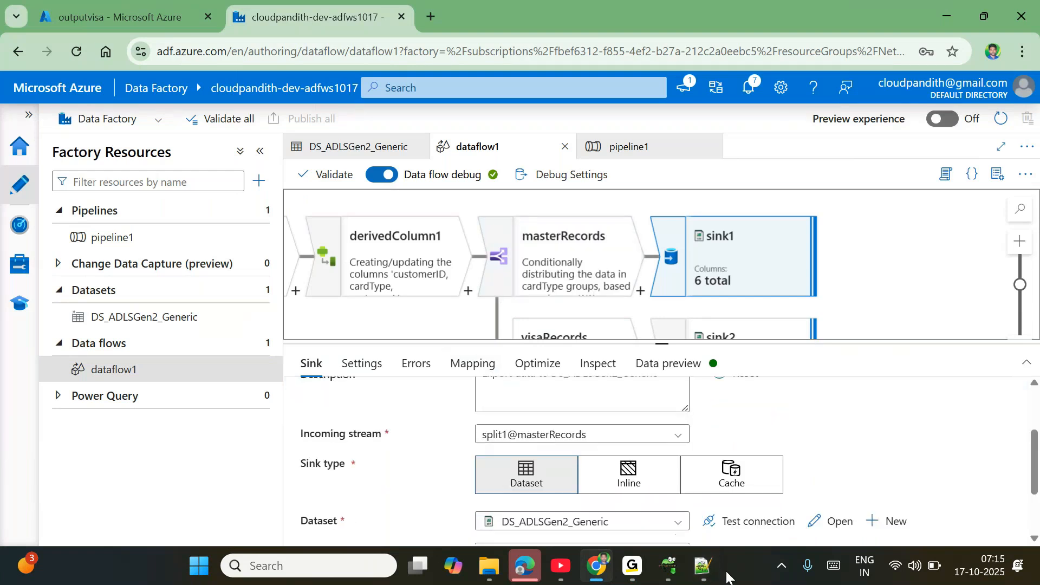
- Return to the Notepad++ notes and compare the record counts of the all matching and first matching condition examples
click(704, 566)
scroll(368, 375, up, 3)
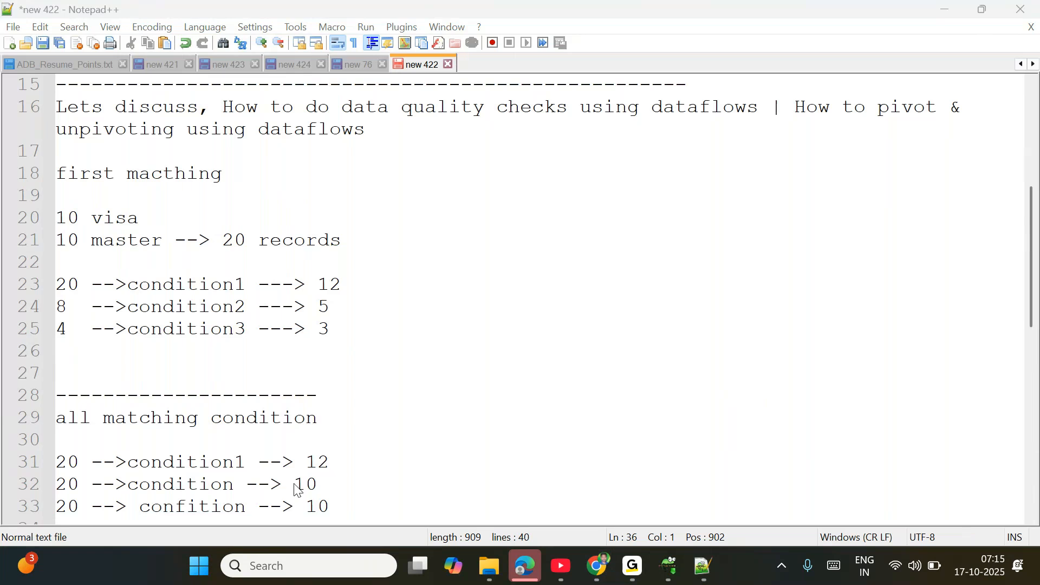
drag(325, 502, 201, 515)
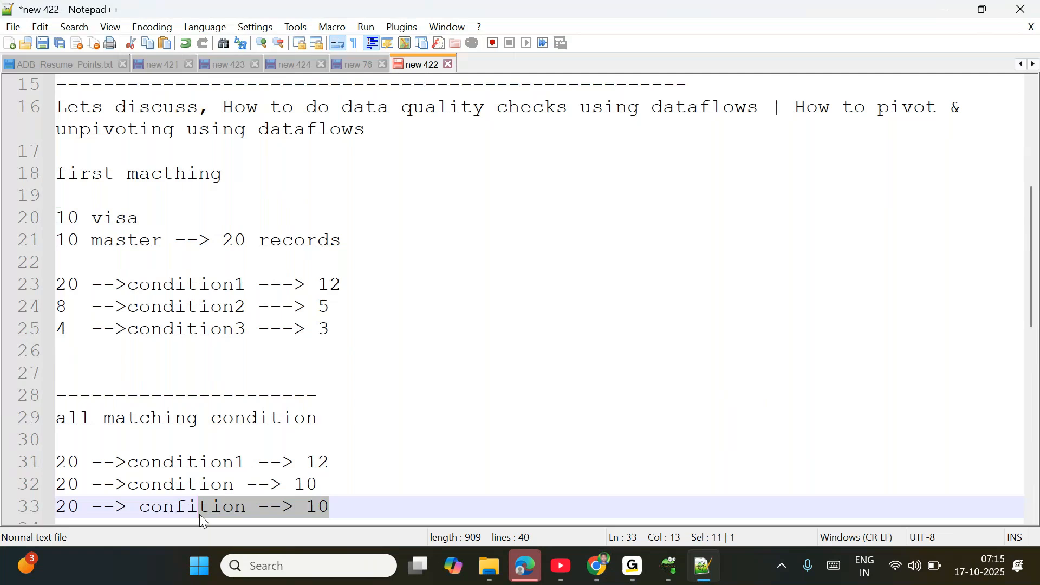
click(349, 503)
drag(349, 503, 67, 462)
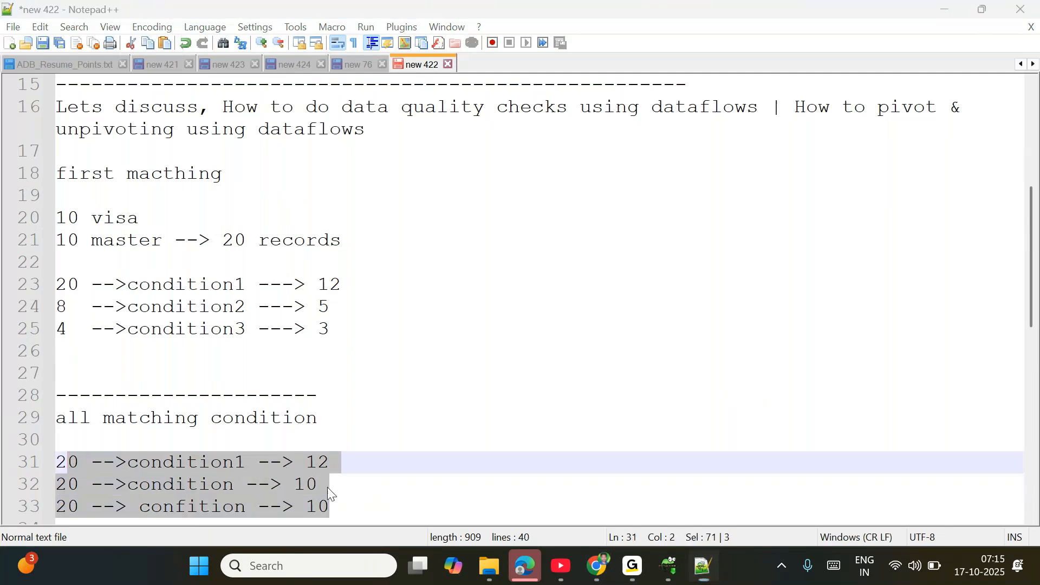
drag(349, 290, 49, 281)
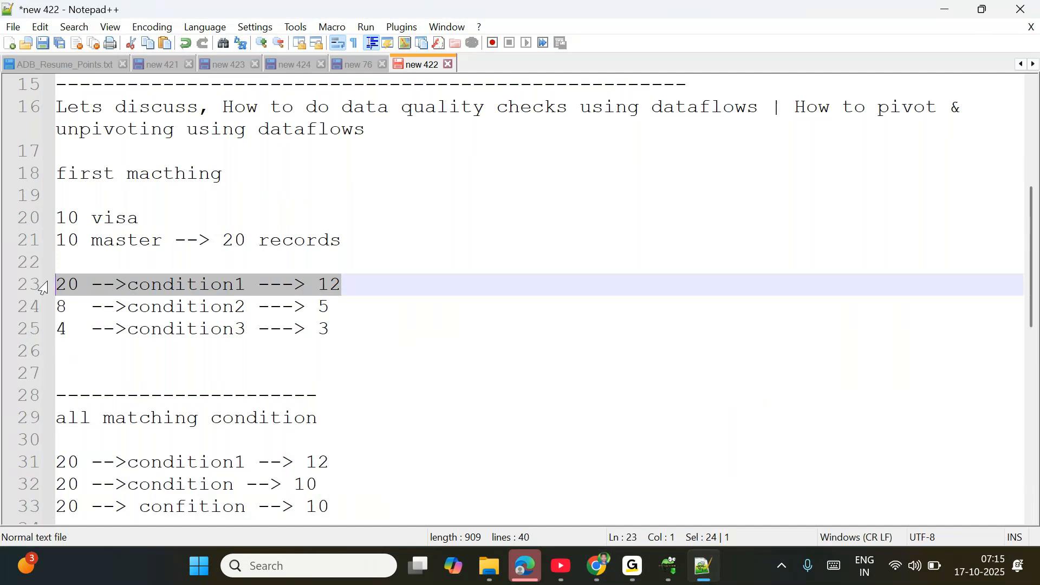
drag(343, 299, 151, 307)
drag(352, 328, 3, 309)
click(393, 309)
drag(351, 332, 35, 301)
click(504, 314)
click(382, 335)
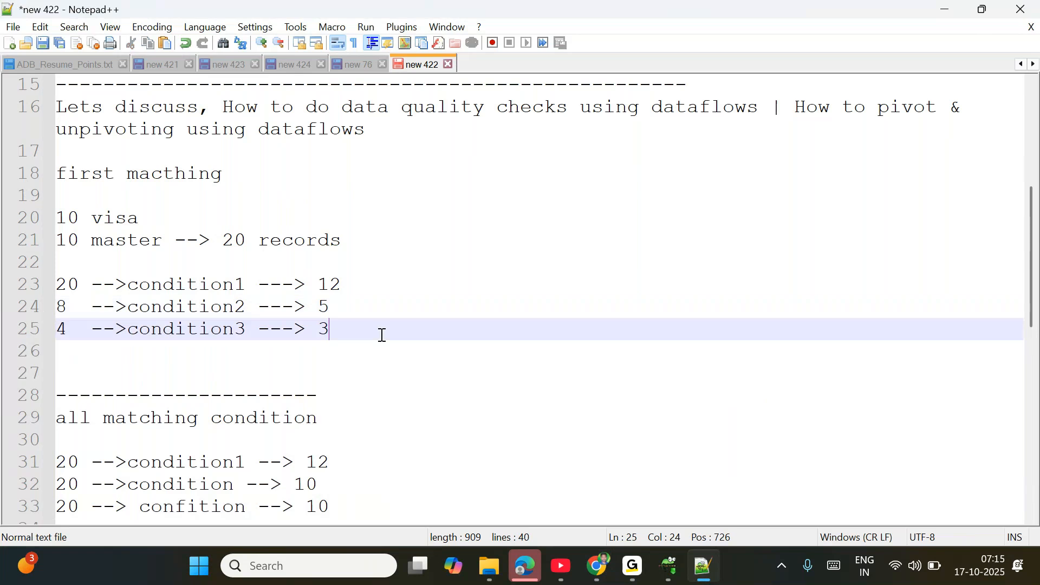
- Switch to Azure Data Factory in Chrome, refresh the triggered pipeline runs in monitoring and expand the pipeline1 run group
key(alt+Tab)
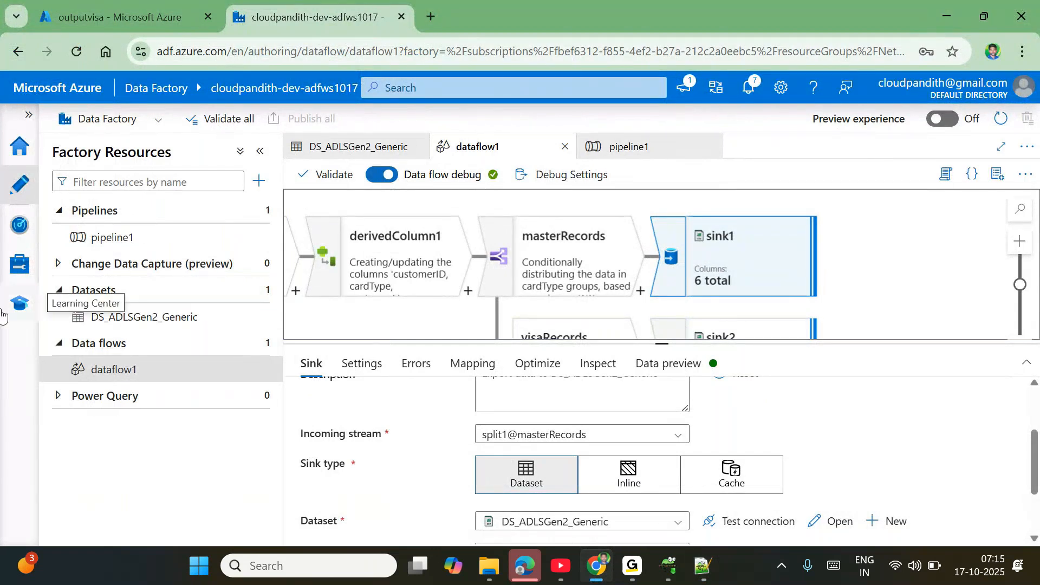
click(19, 228)
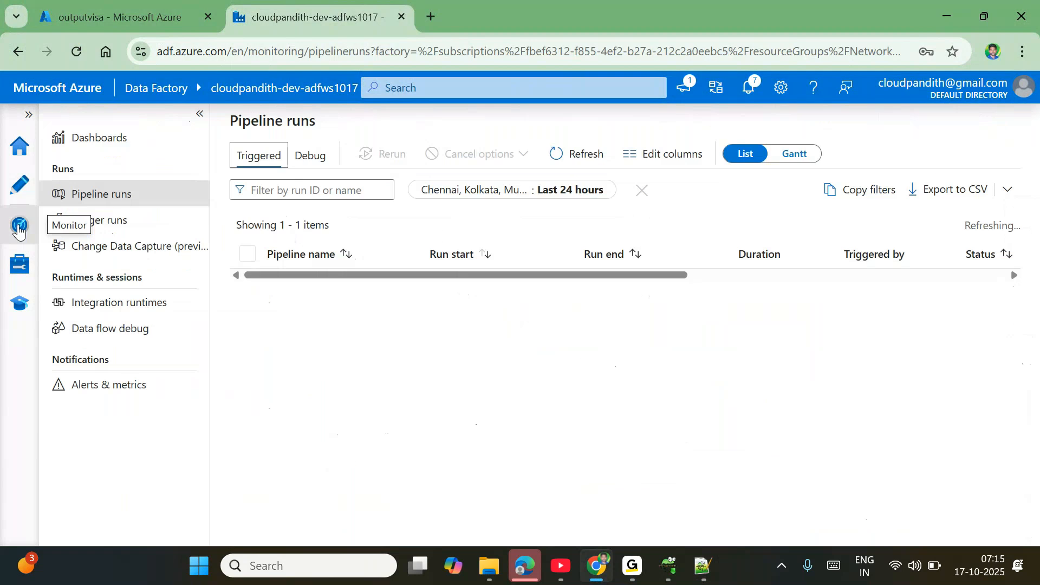
click(574, 154)
click(591, 152)
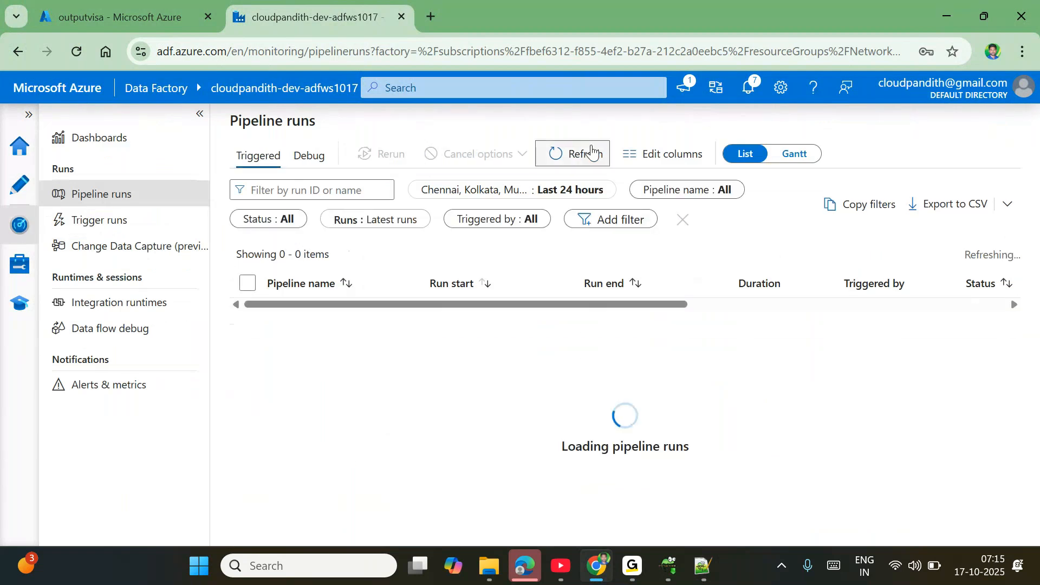
click(279, 311)
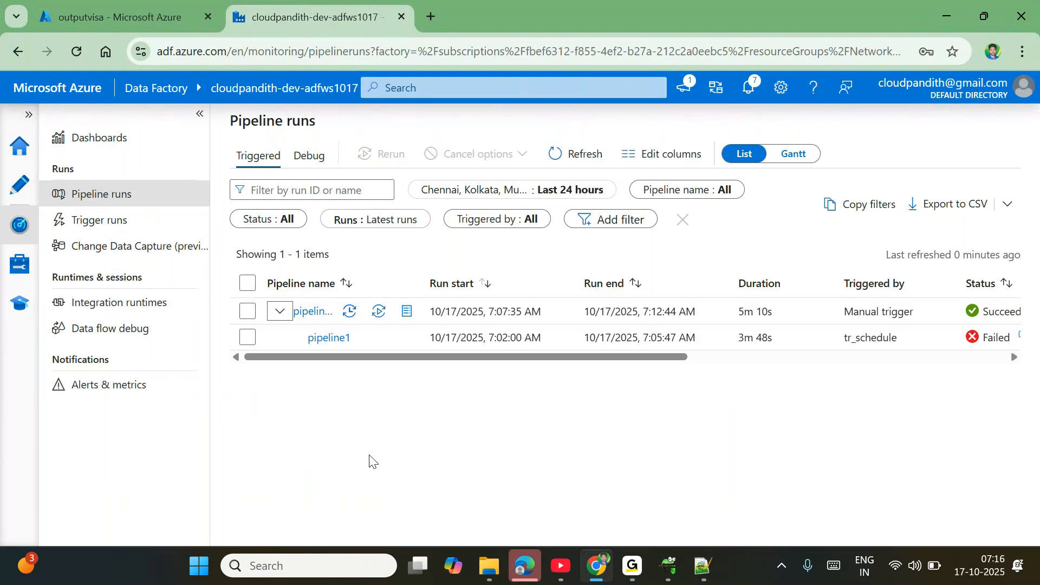
- Refresh the outputvisa container in the Azure portal and check when visarecords.csv was last modified
click(122, 8)
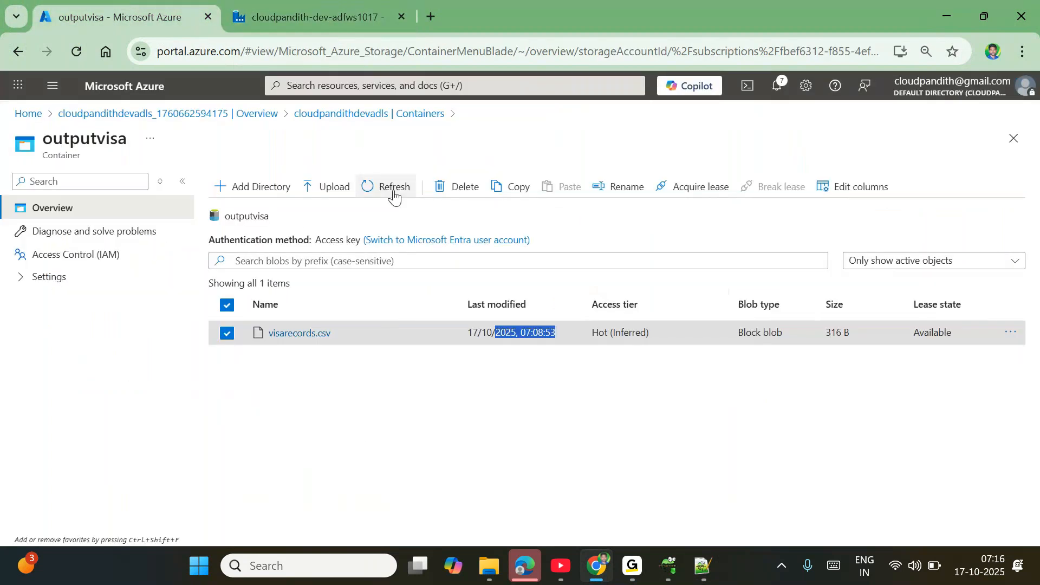
click(528, 333)
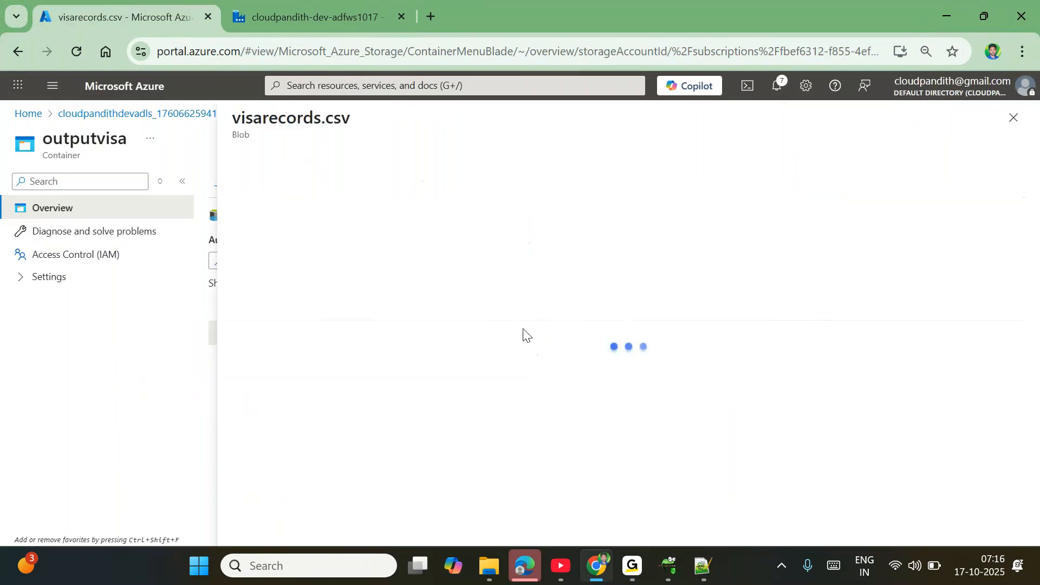
click(1014, 117)
click(371, 186)
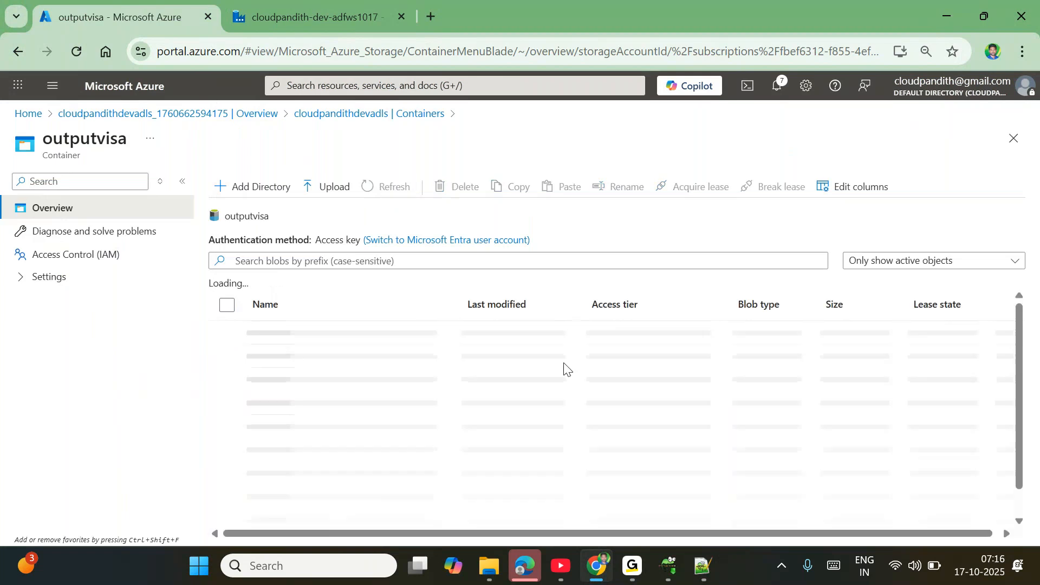
click(545, 332)
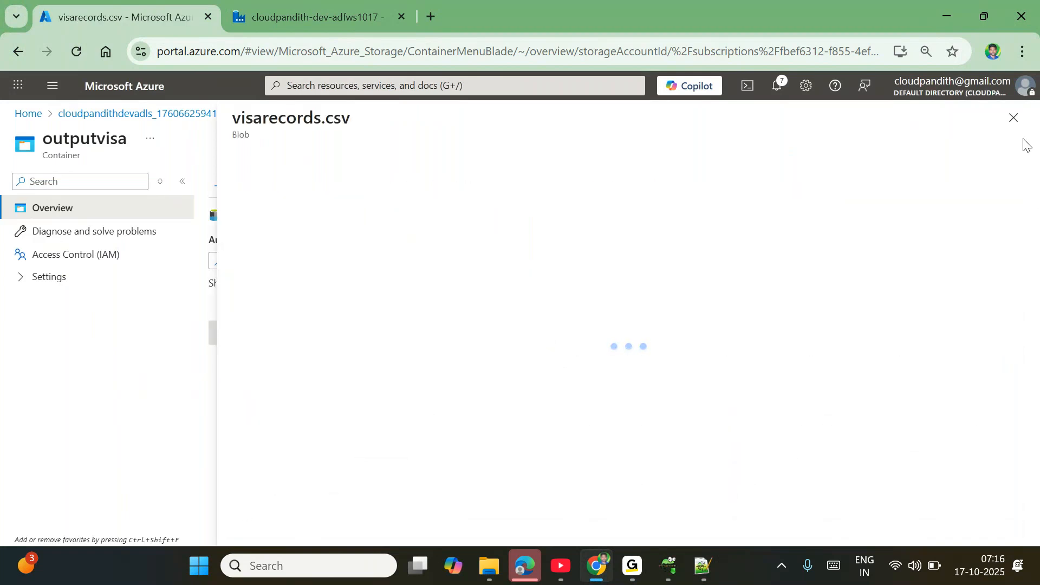
click(1014, 117)
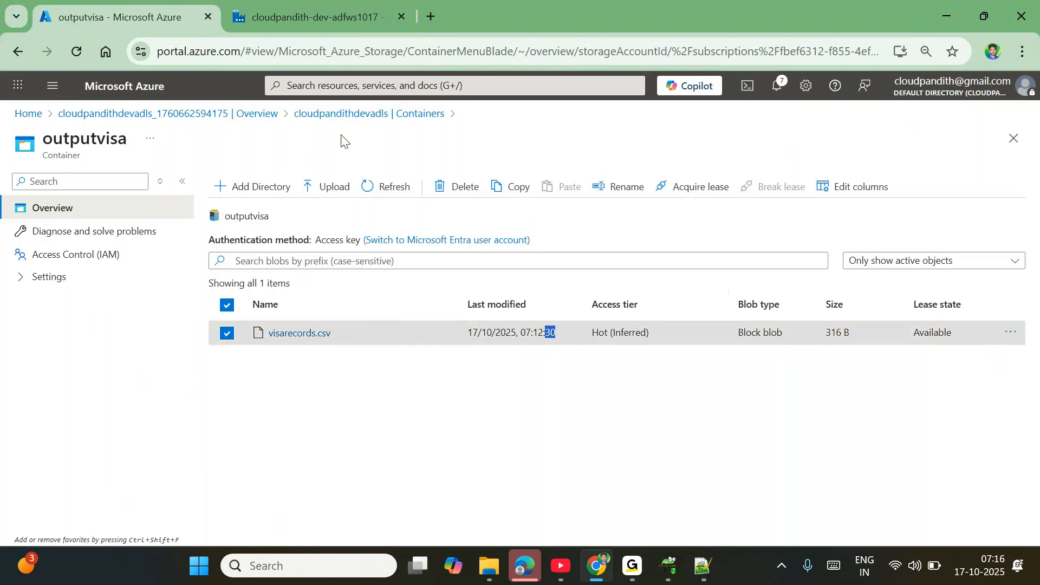
- Open the outputmaster container from the storage account's container list and check when masterrecords.csv was last modified
click(331, 120)
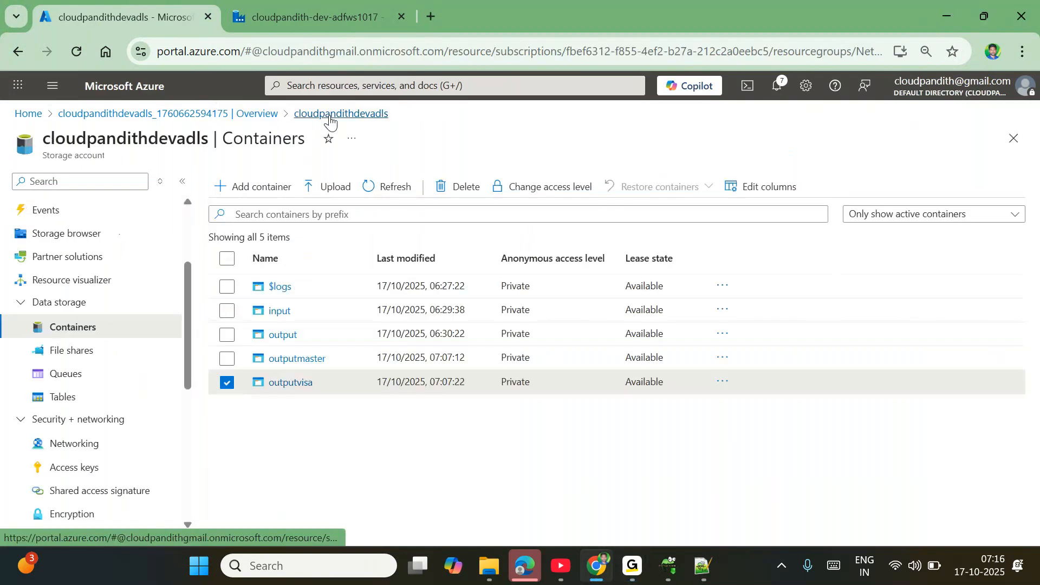
click(296, 360)
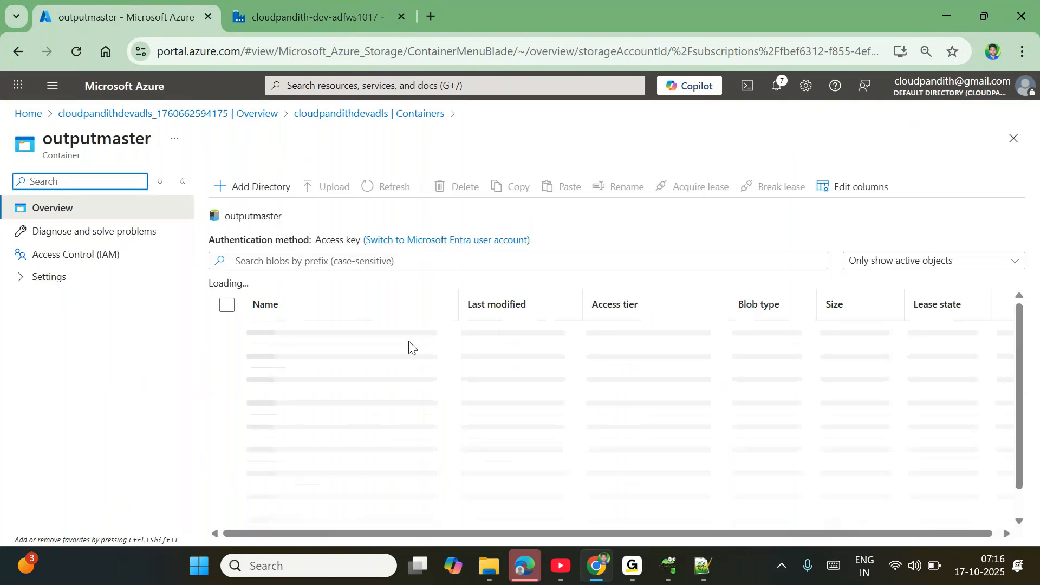
click(518, 336)
drag(518, 334, 556, 334)
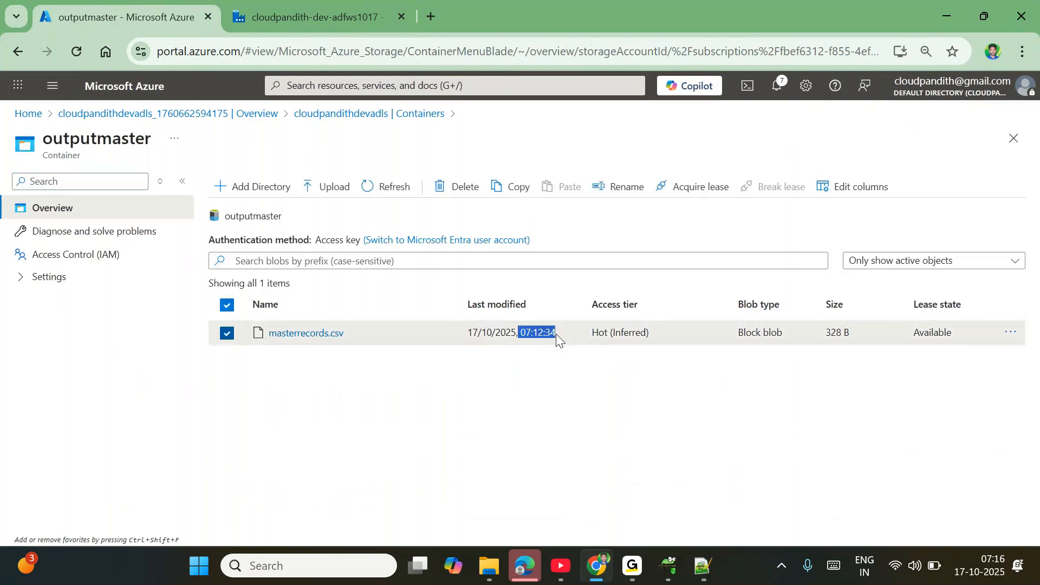
- Return to the Data Factory pipeline runs and open the activity runs of the manually triggered pipeline1 run
click(302, 15)
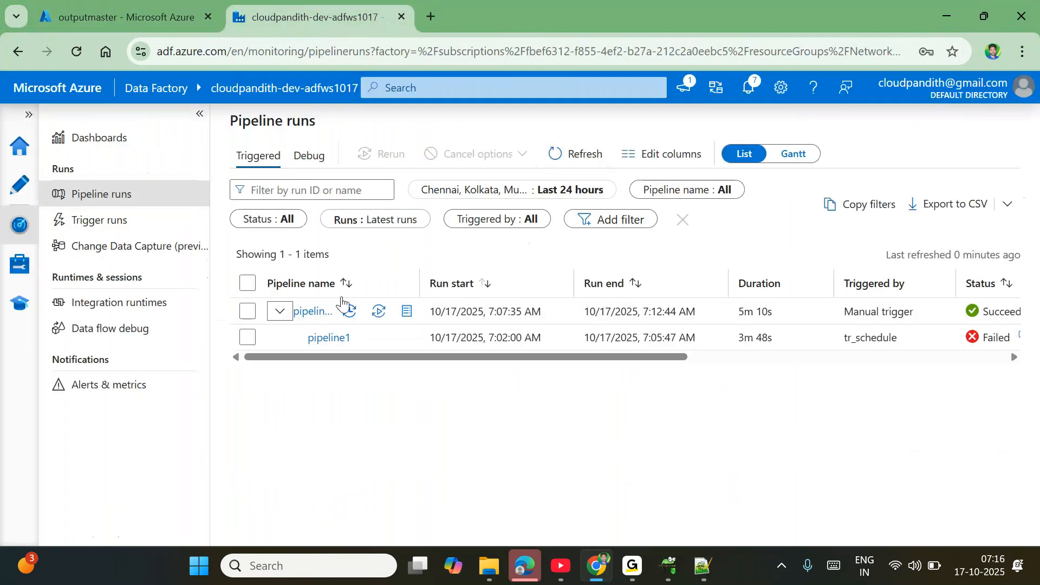
click(319, 317)
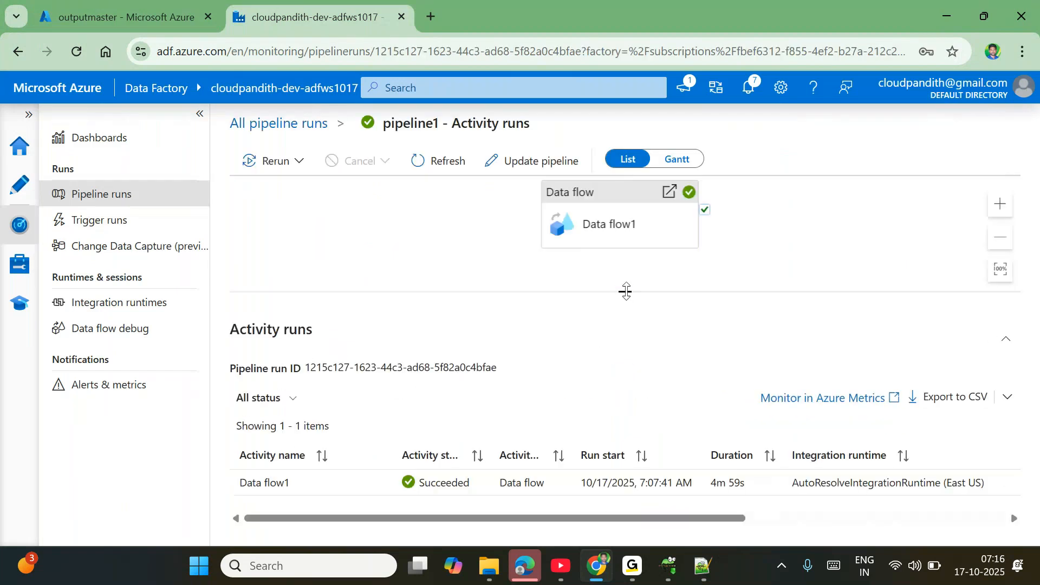
- Enlarge the activity runs list of pipeline1 and return to the list of all pipeline runs
drag(625, 292, 624, 224)
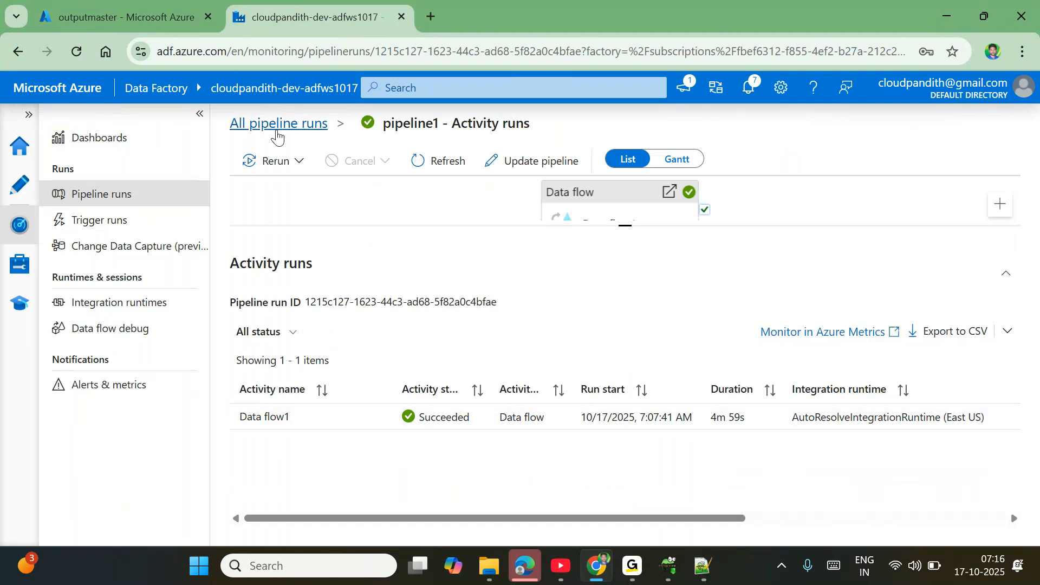
click(277, 137)
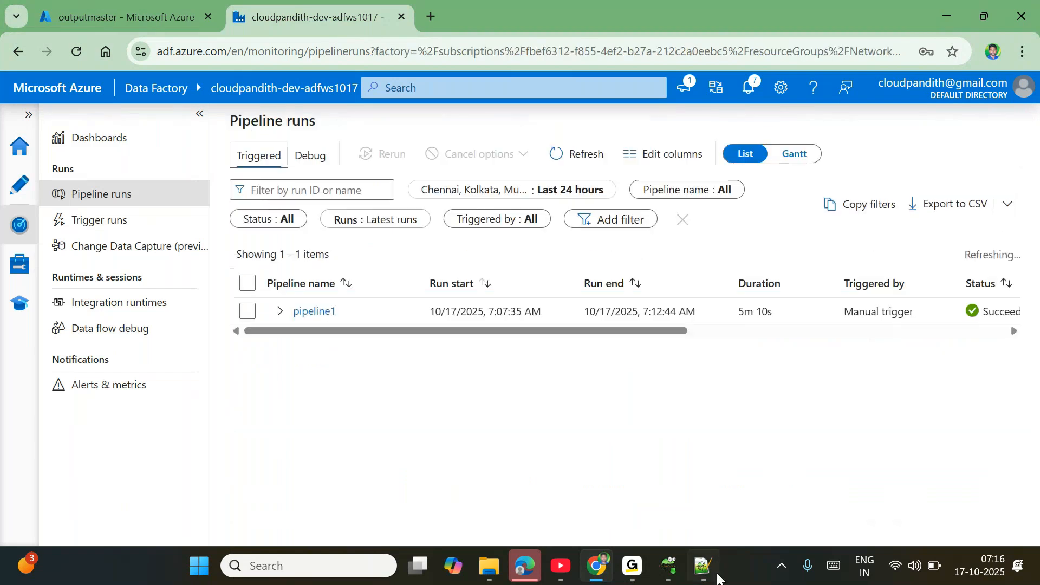
- Switch to the notes in Notepad++ and correct "confition" in the third all-matching line to "condition", removing the space before it
click(703, 566)
scroll(301, 395, down, 3)
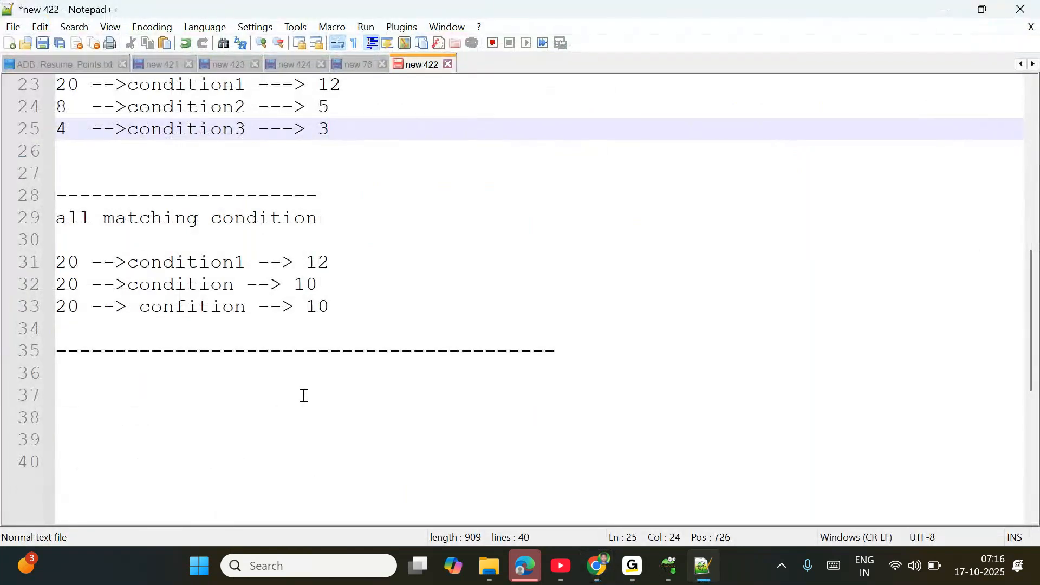
click(189, 302)
text(d)
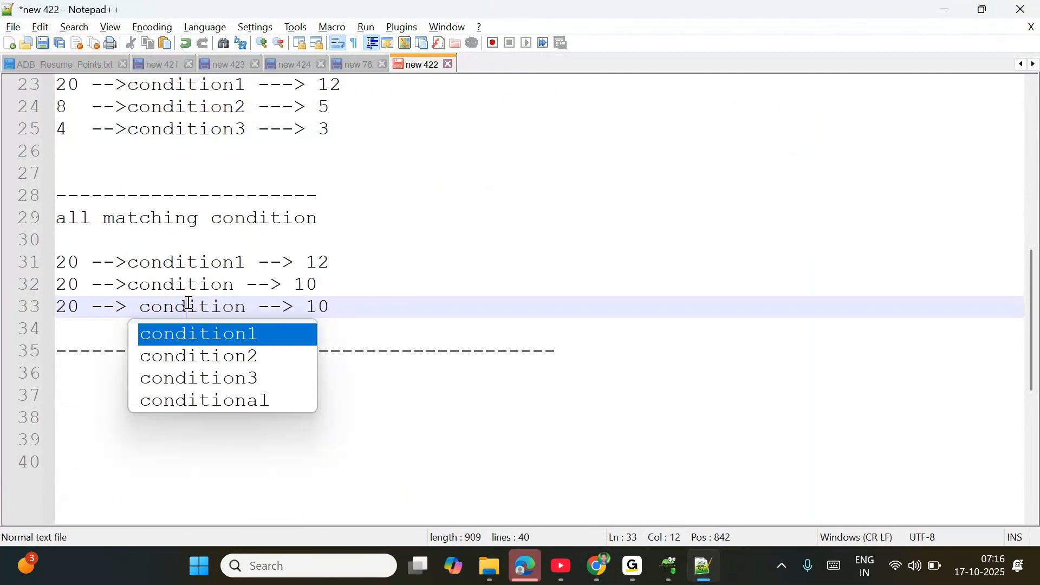
key(Left)
key(Left)
key(Left)
key(Left)
key(BackSpace)
- Add two new blank lines below the dashed separator that follows the all matching condition notes
key(End)
key(Down)
key(Down)
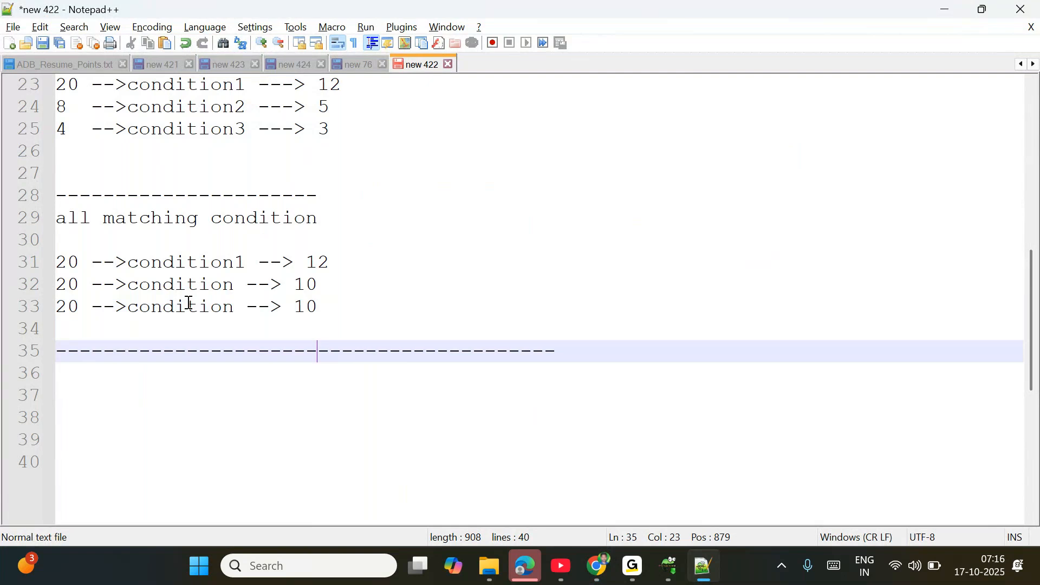
key(Return)
key(Return)
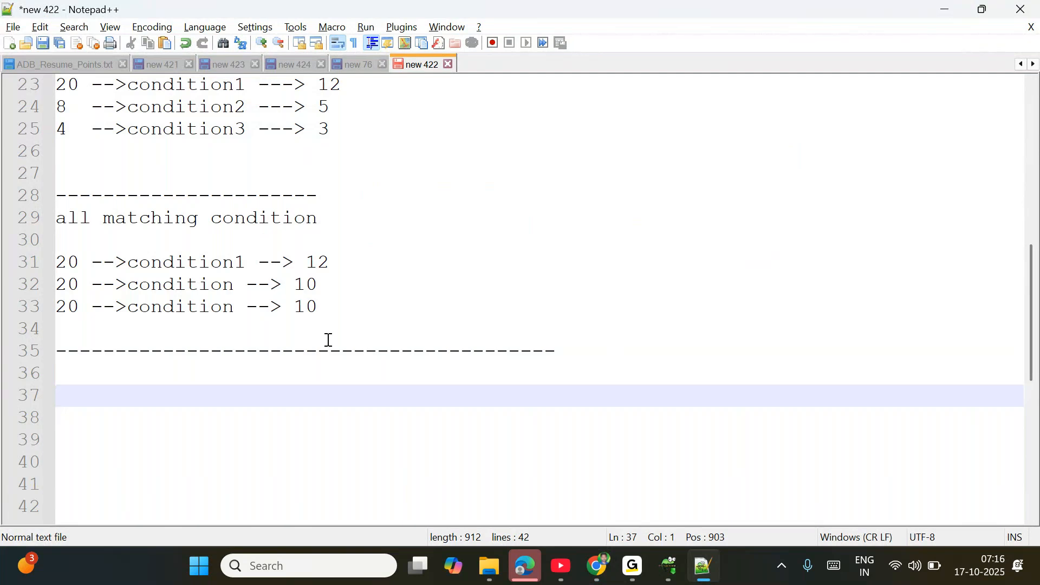
- Search Windows for "dataqua" to find the folder of the Dataquality CSV file, and close the search
click(260, 575)
text(data)
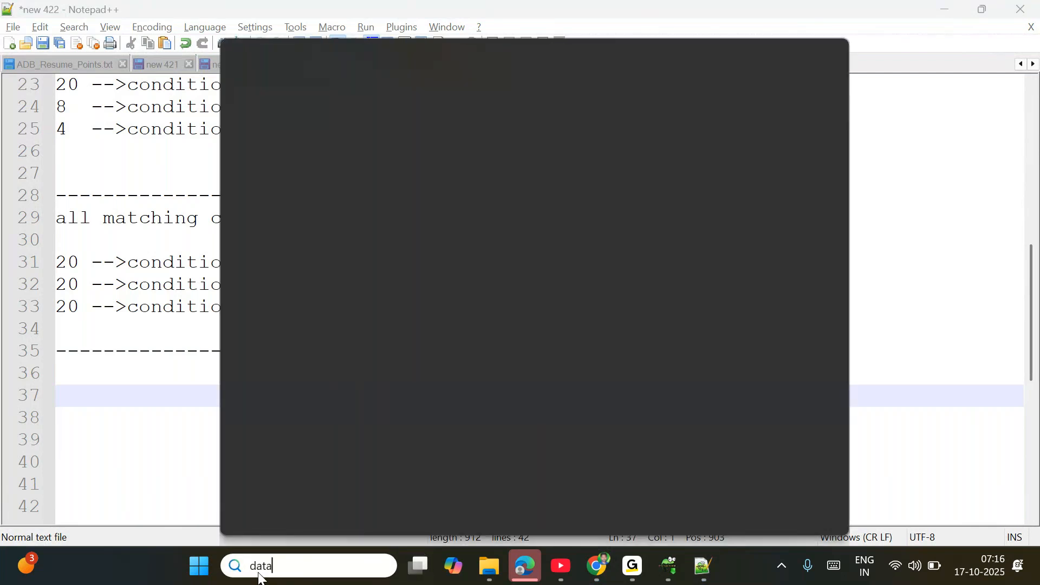
text(qua)
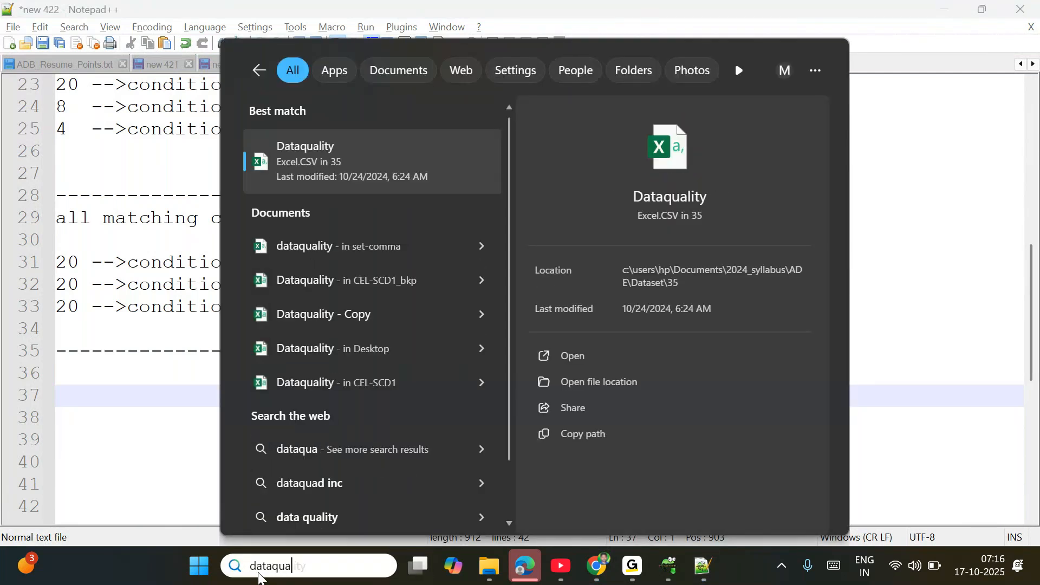
click(895, 453)
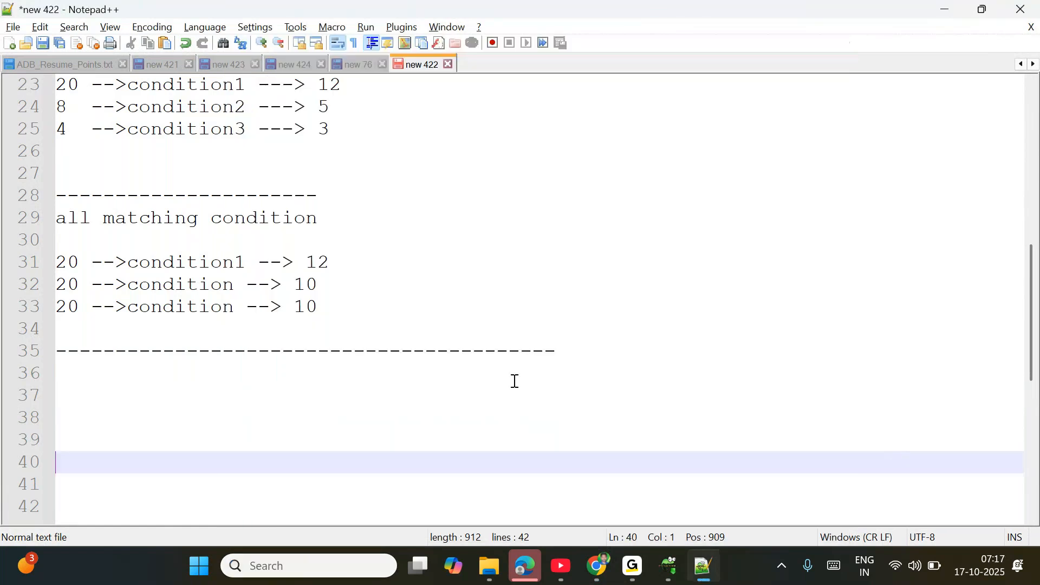
- Browse in File Explorer to the Dataset folder under Documents, 2024_syllabus, ADE
click(490, 566)
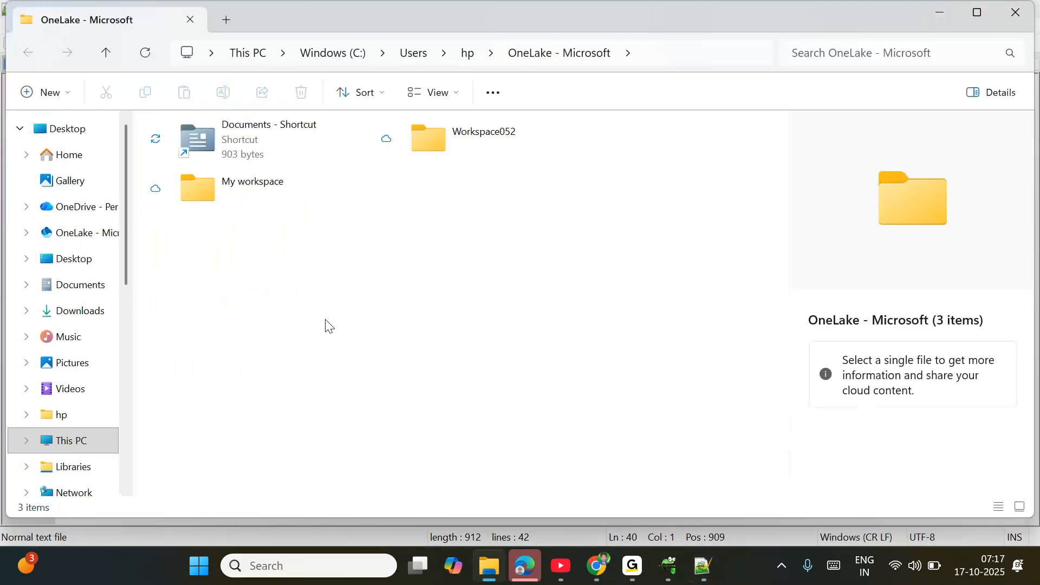
click(77, 285)
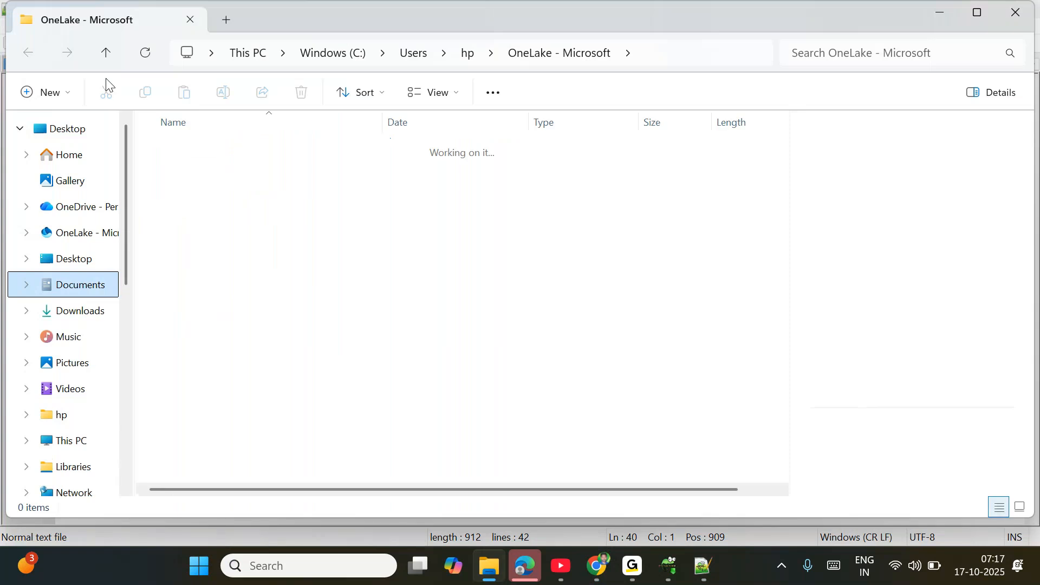
double_click(190, 173)
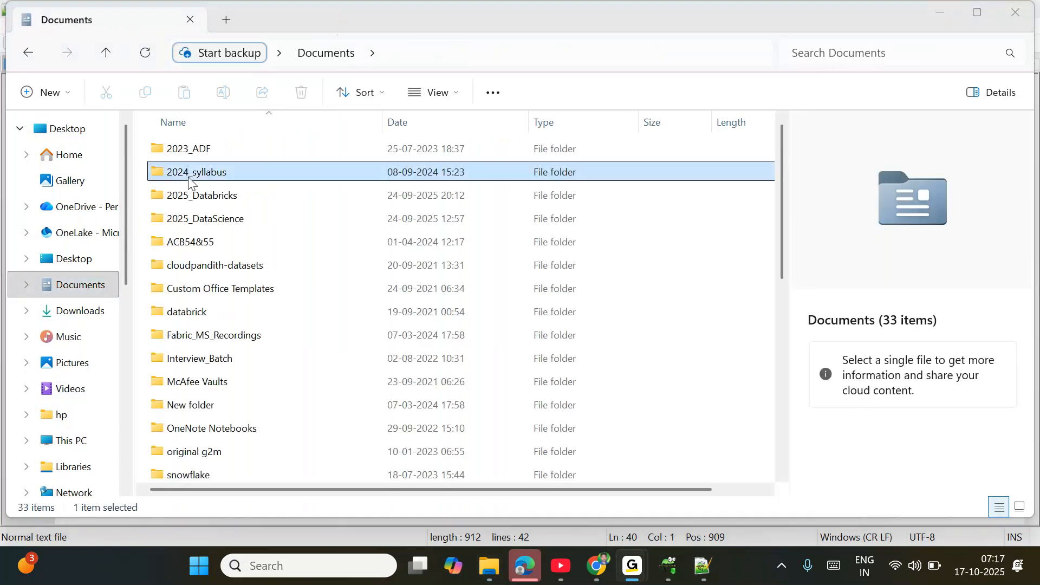
double_click(188, 174)
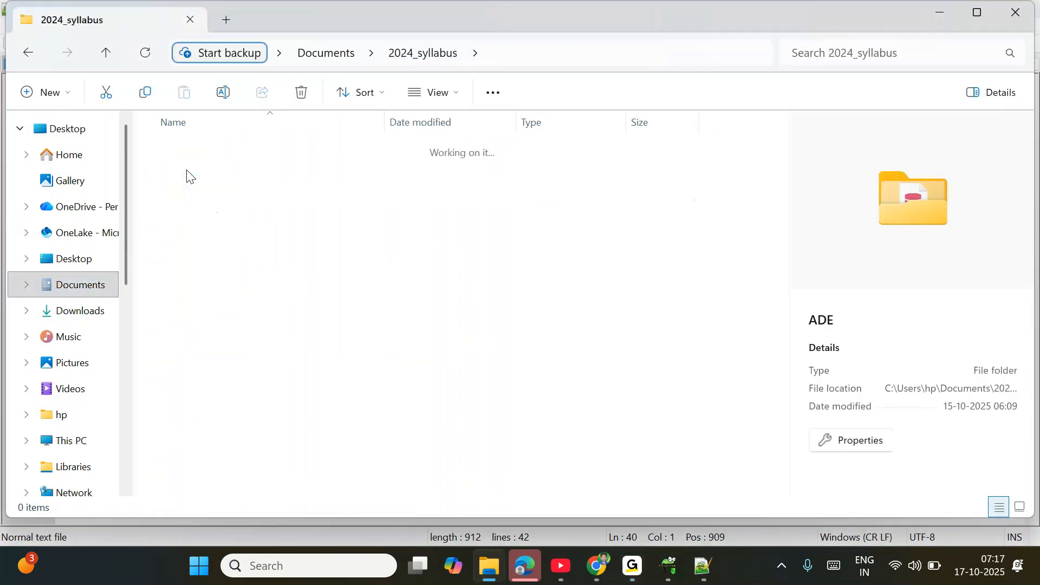
click(209, 225)
double_click(210, 225)
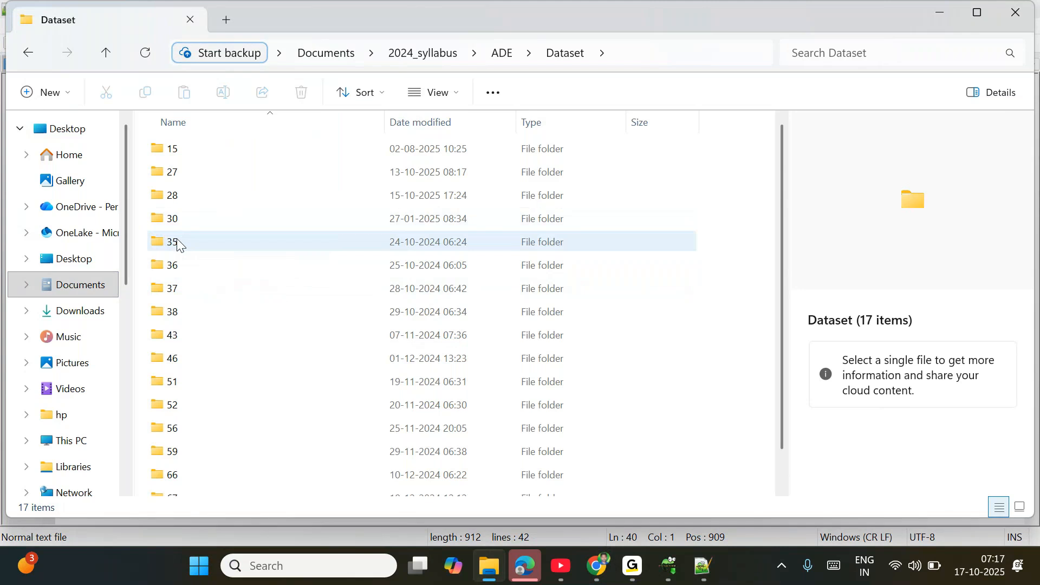
- Open the Dataquality CSV file from Dataset folder 35 in Excel and maximize the workbook window
double_click(170, 221)
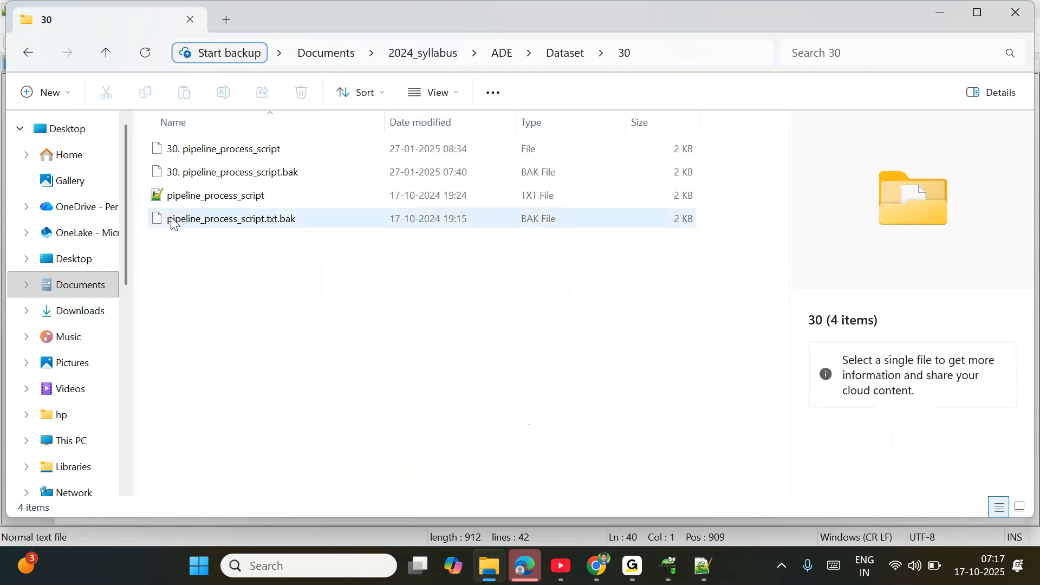
key(alt+Left)
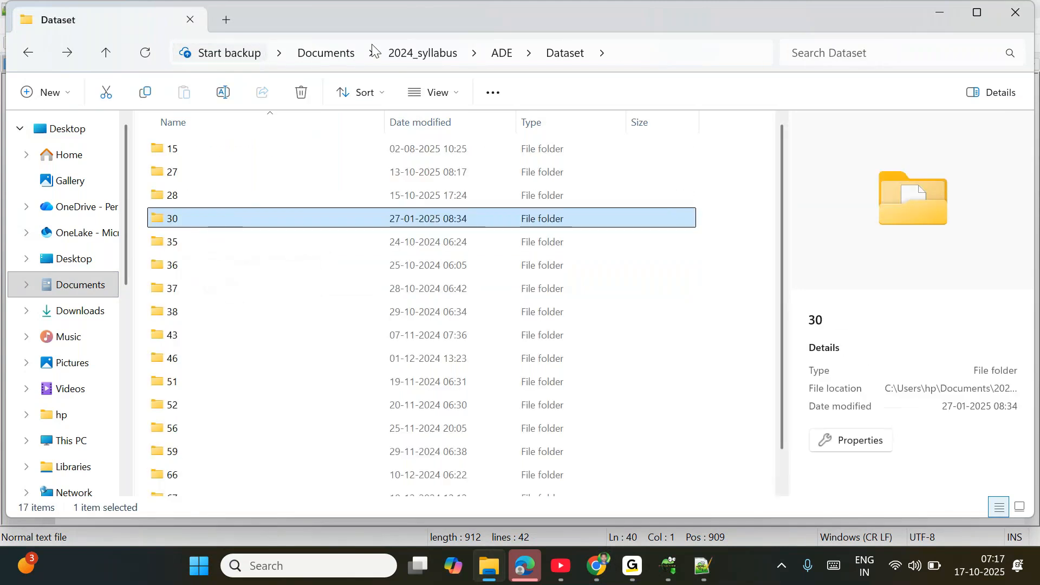
click(191, 243)
double_click(191, 244)
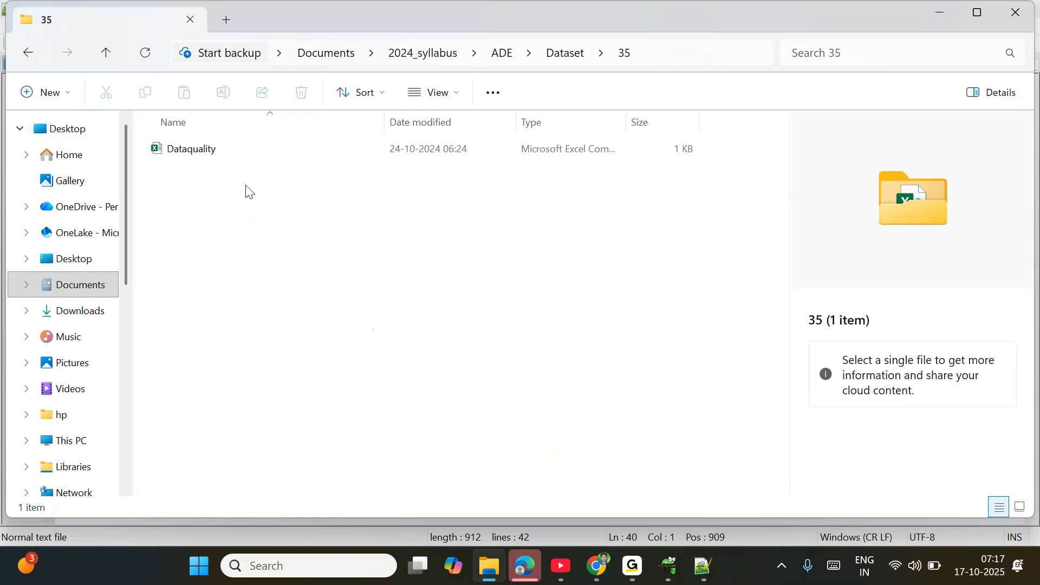
click(208, 158)
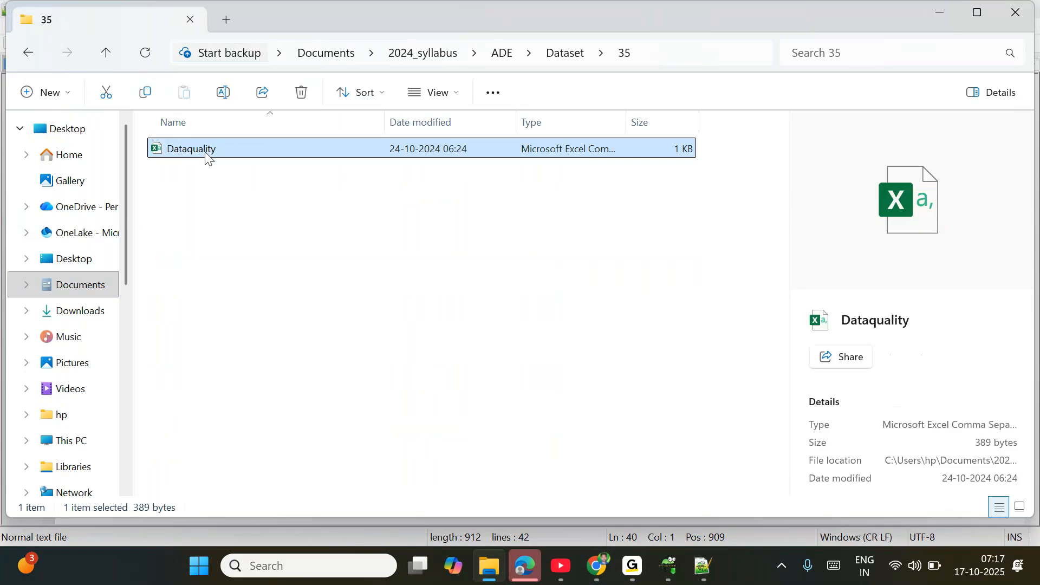
double_click(208, 158)
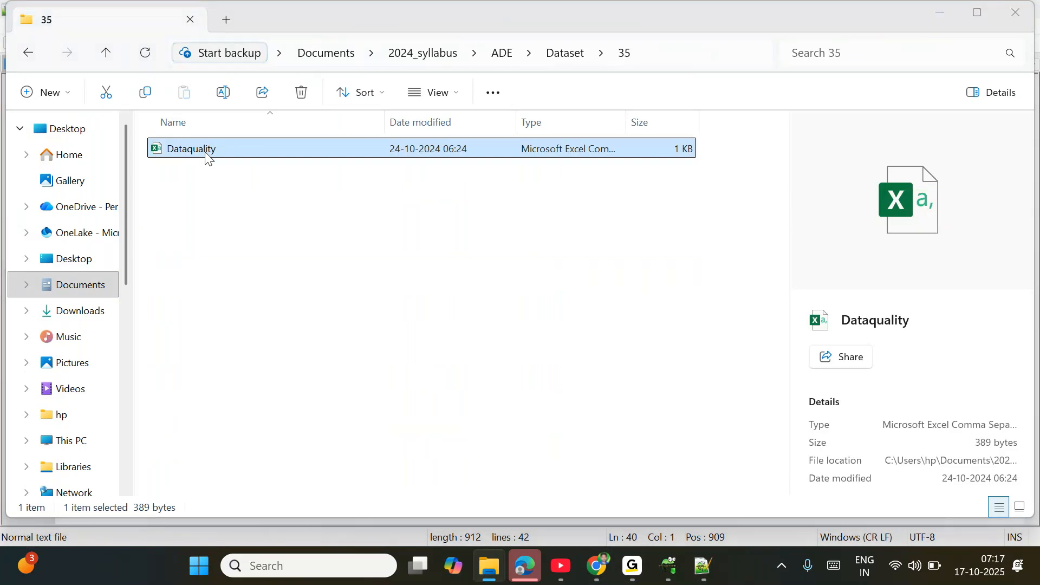
double_click(462, 145)
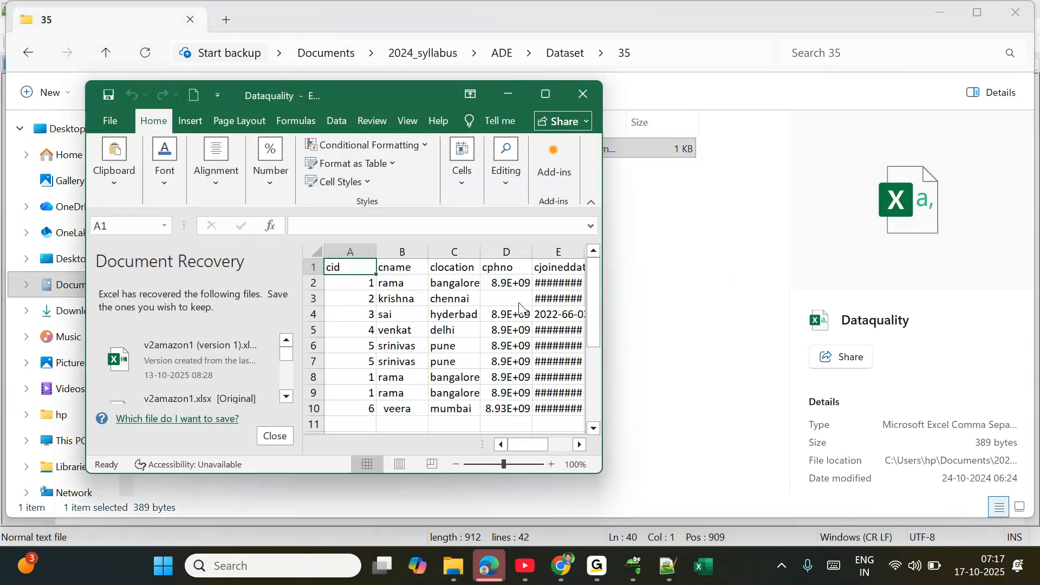
click(547, 96)
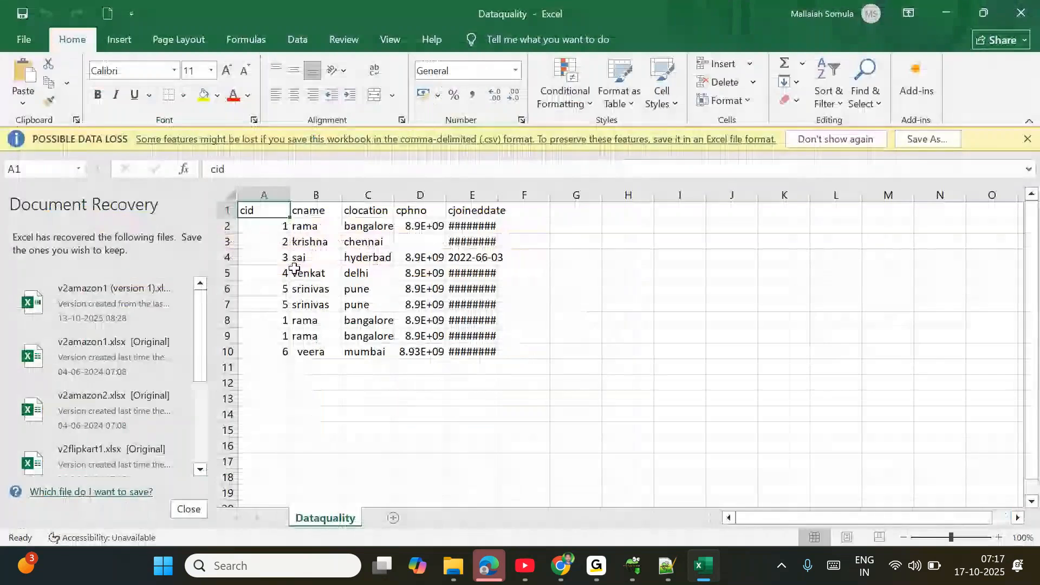
- Autofit the widths of the cphno and cjoineddate columns so their full values are readable
double_click(449, 192)
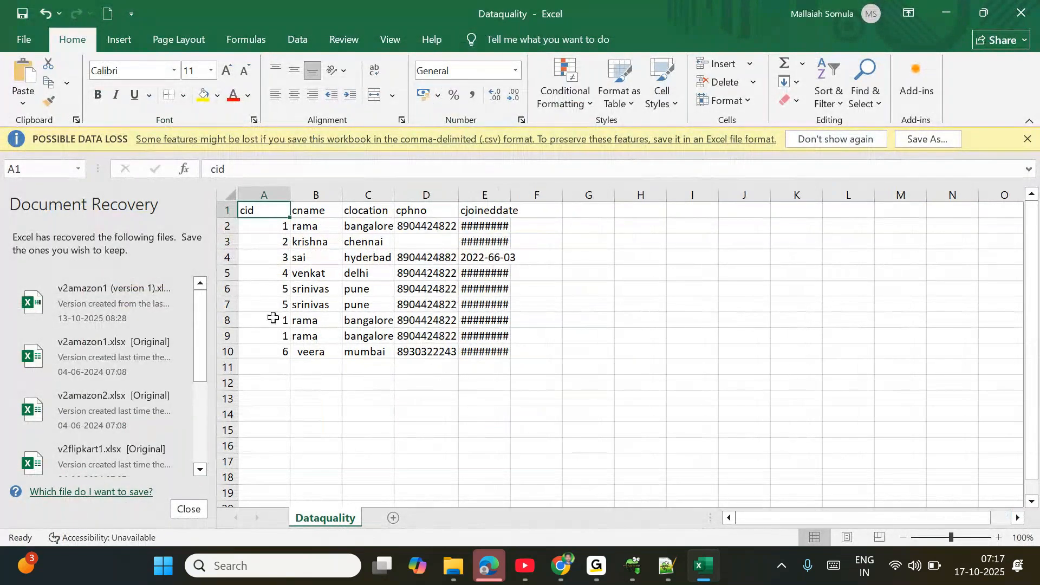
drag(273, 318, 426, 320)
click(510, 195)
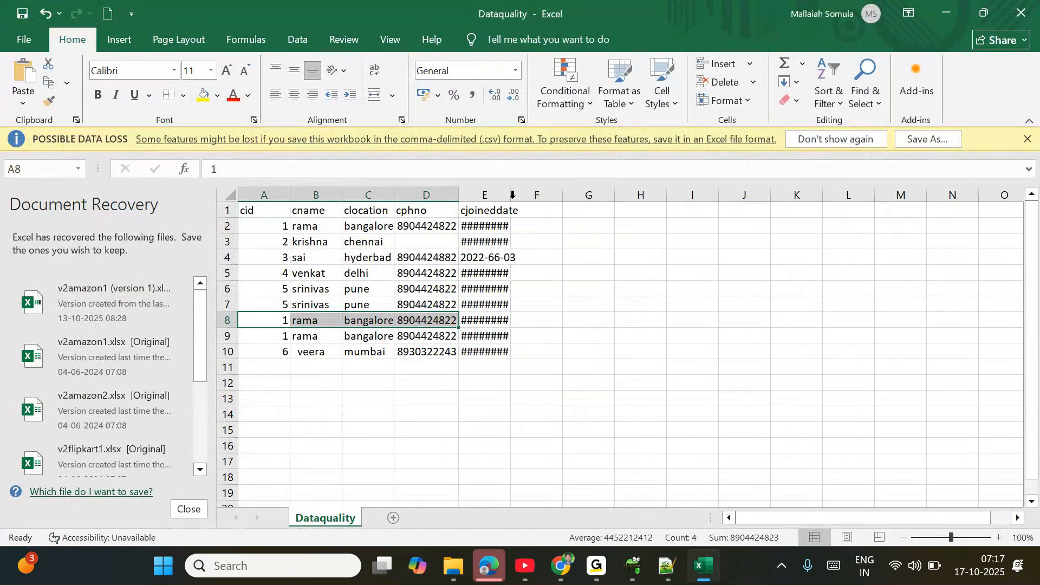
double_click(512, 195)
- Examine the customer rows for duplicate records, missing phone numbers and invalid joined dates
drag(264, 319, 491, 336)
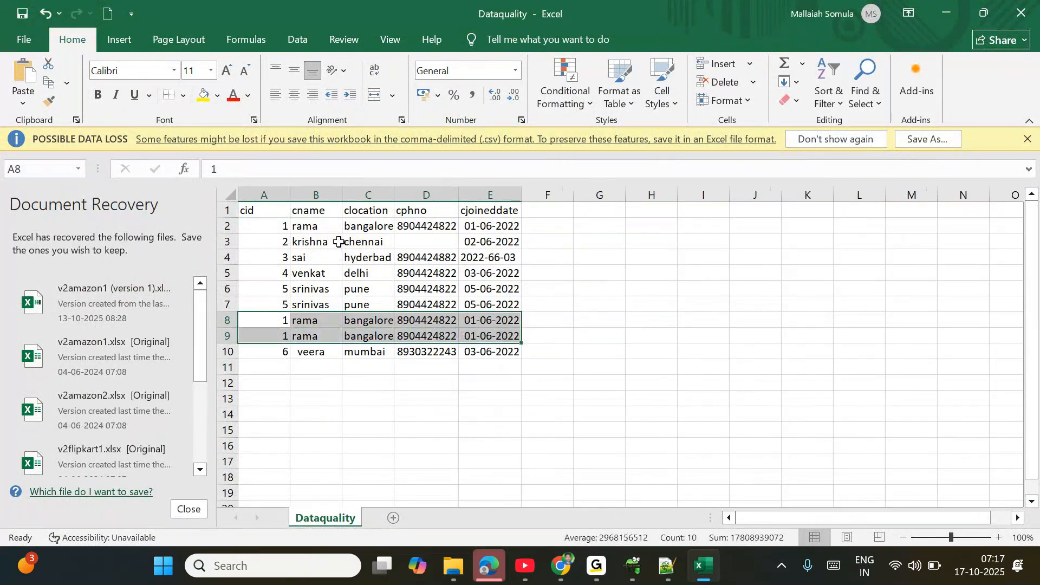
drag(288, 228, 490, 227)
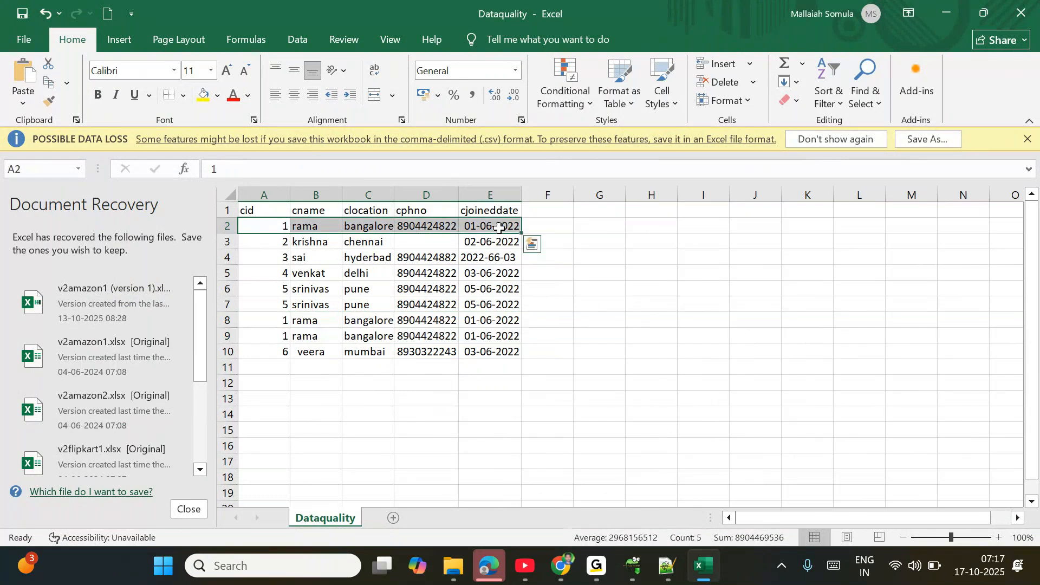
drag(252, 293, 500, 305)
drag(270, 239, 336, 242)
click(432, 242)
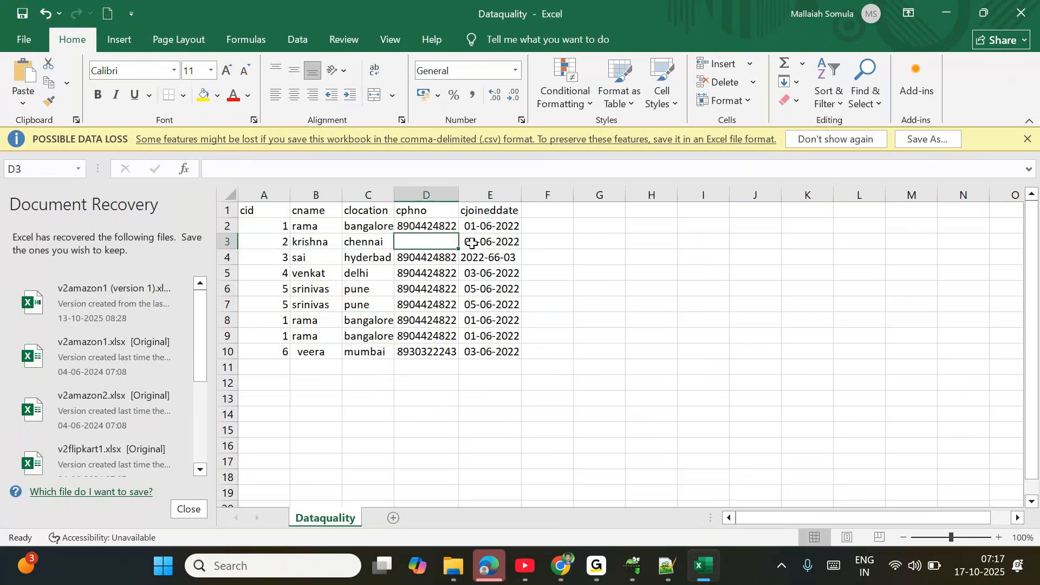
click(498, 255)
drag(279, 259, 507, 258)
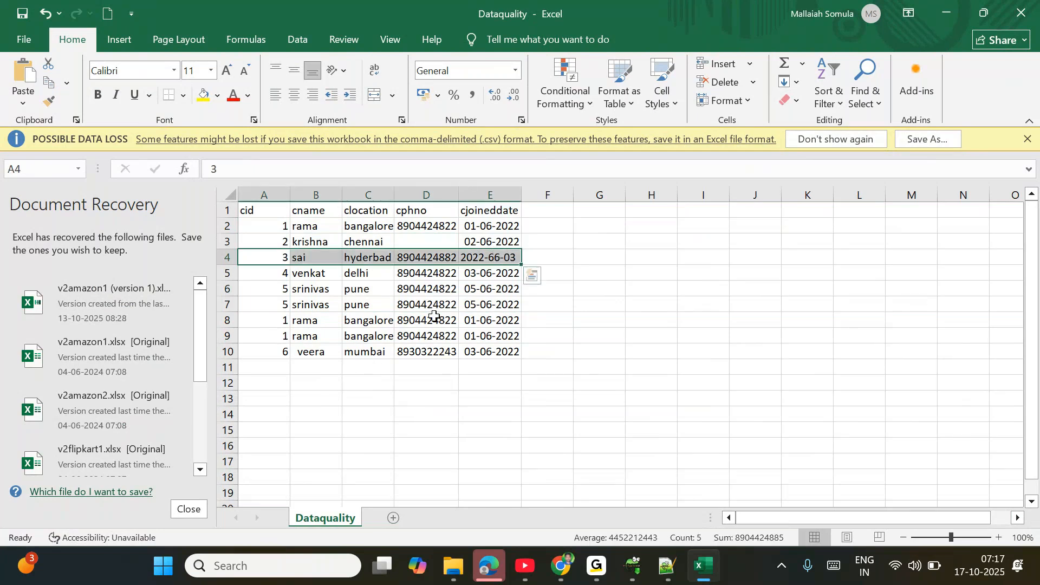
drag(260, 210, 515, 352)
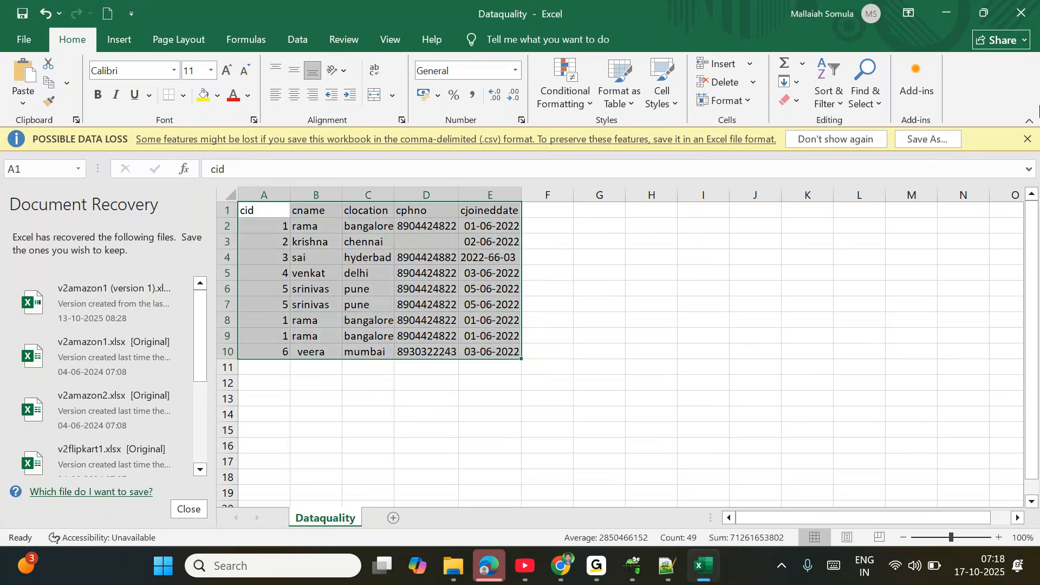
- Dismiss the data loss warning and apply the custom number format yyyy-MM-dd to the cjoineddate column, checking the reformatted dates
click(1027, 140)
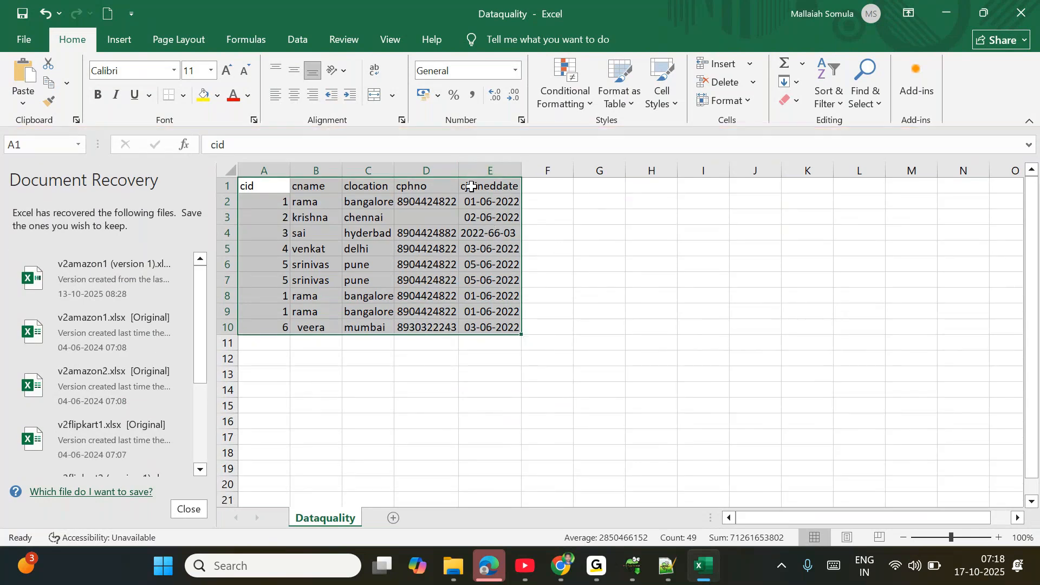
click(487, 171)
right_click(488, 172)
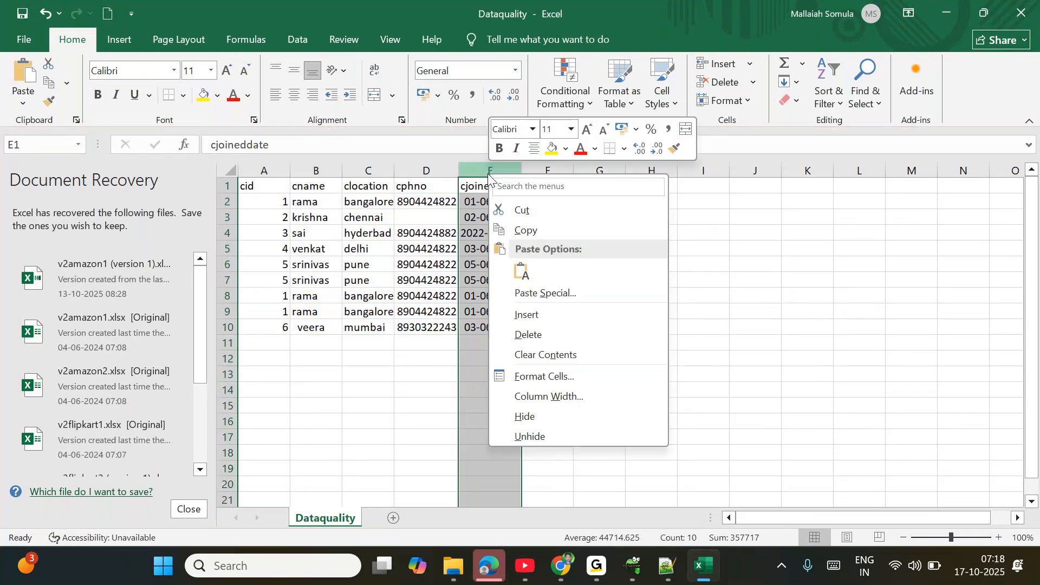
click(551, 384)
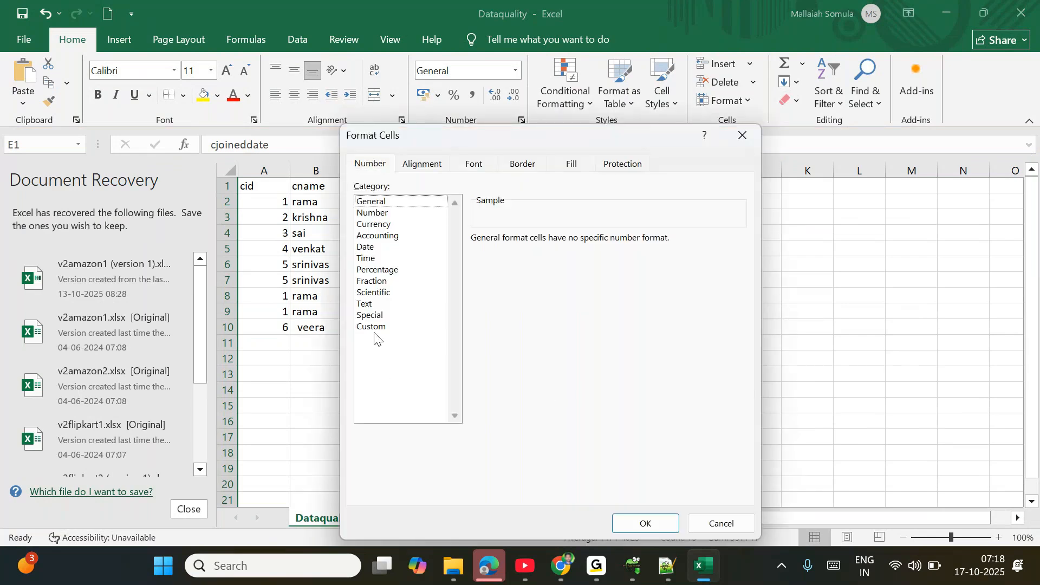
click(372, 328)
drag(511, 249, 462, 248)
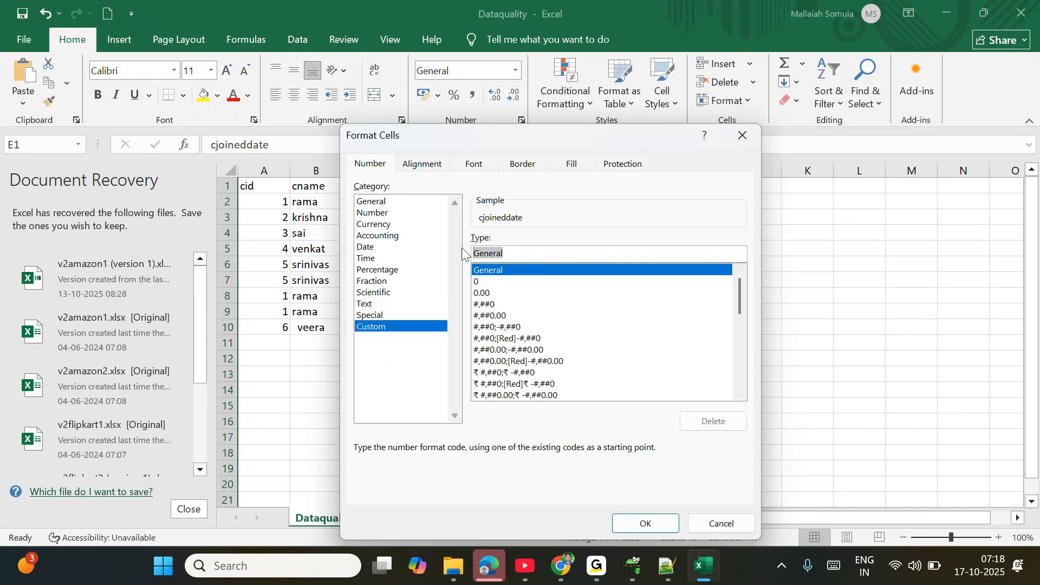
key(BackSpace)
text(yyy)
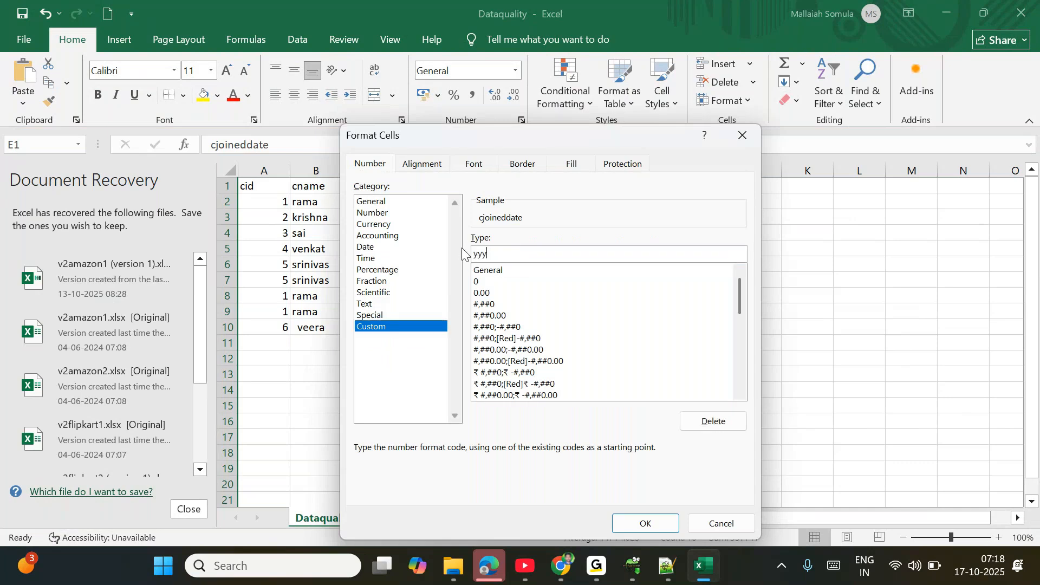
text(y-MM-d)
key(BackSpace)
text(-dd)
key(Return)
click(564, 310)
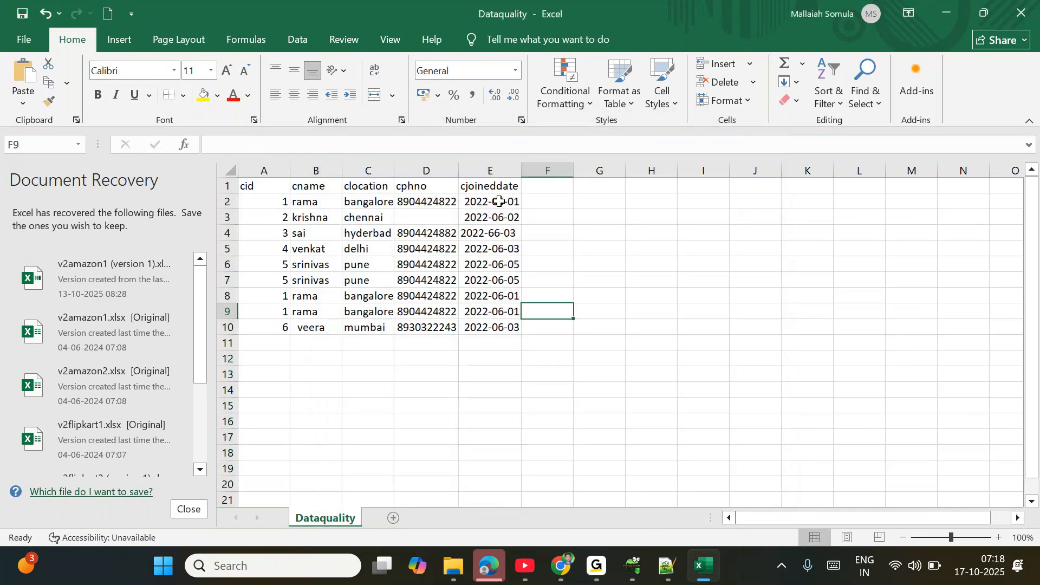
drag(499, 202, 491, 327)
click(491, 348)
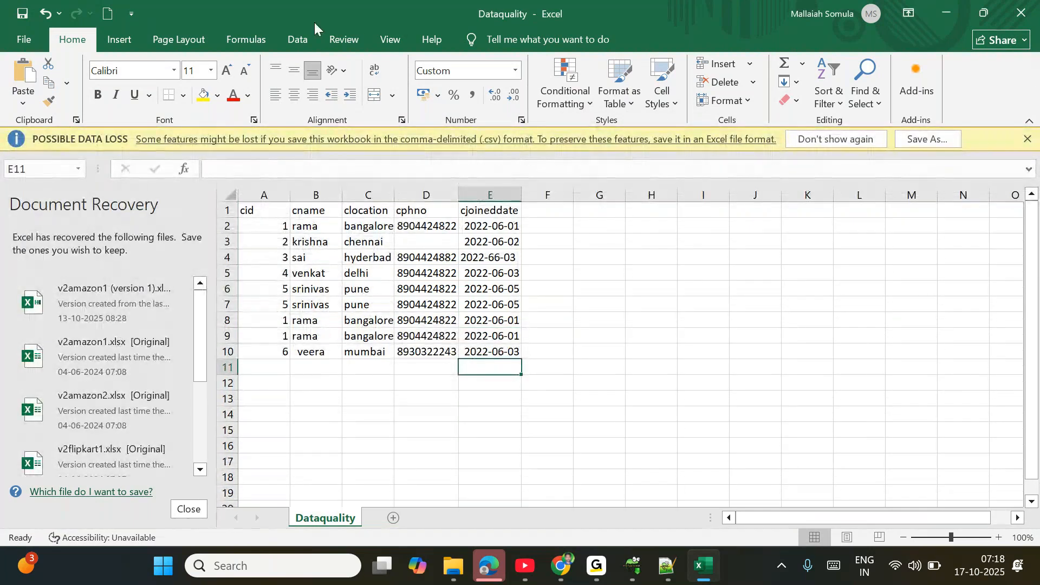
- Close the Dataquality workbook, removing the recovered files, and switch to the authoring view of Azure Data Factory in Chrome
click(1030, 13)
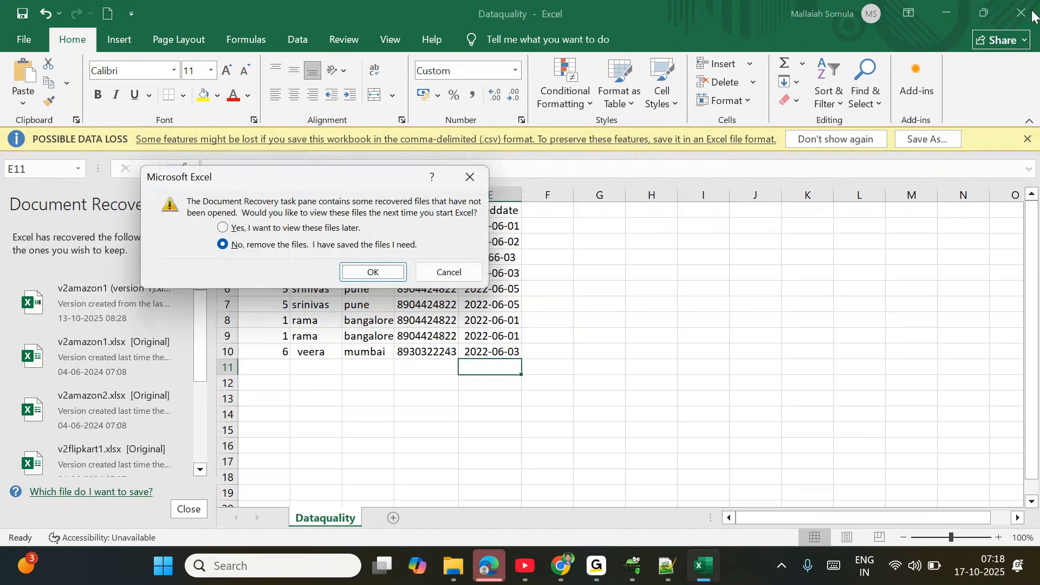
click(373, 274)
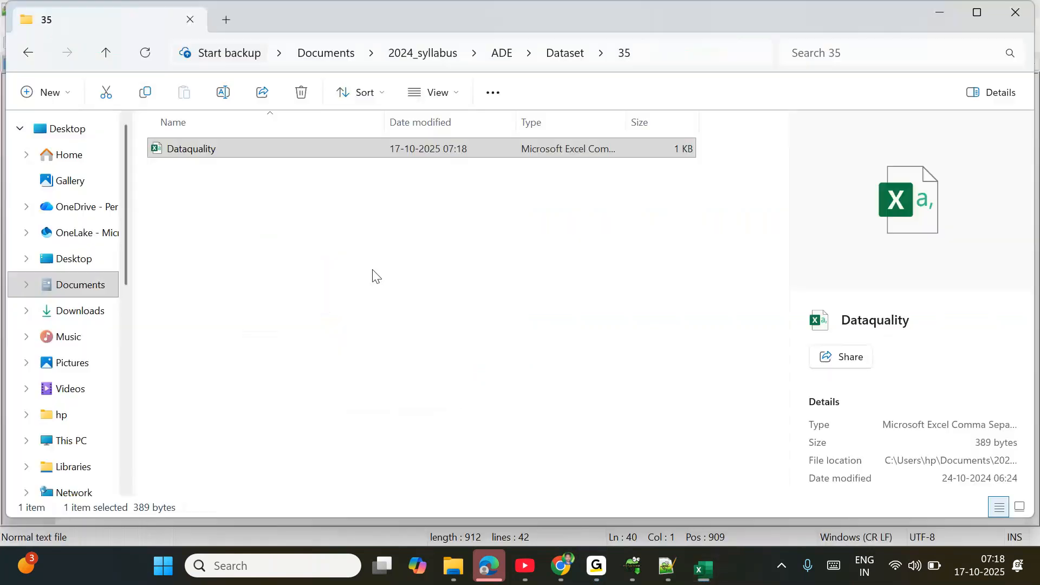
click(598, 567)
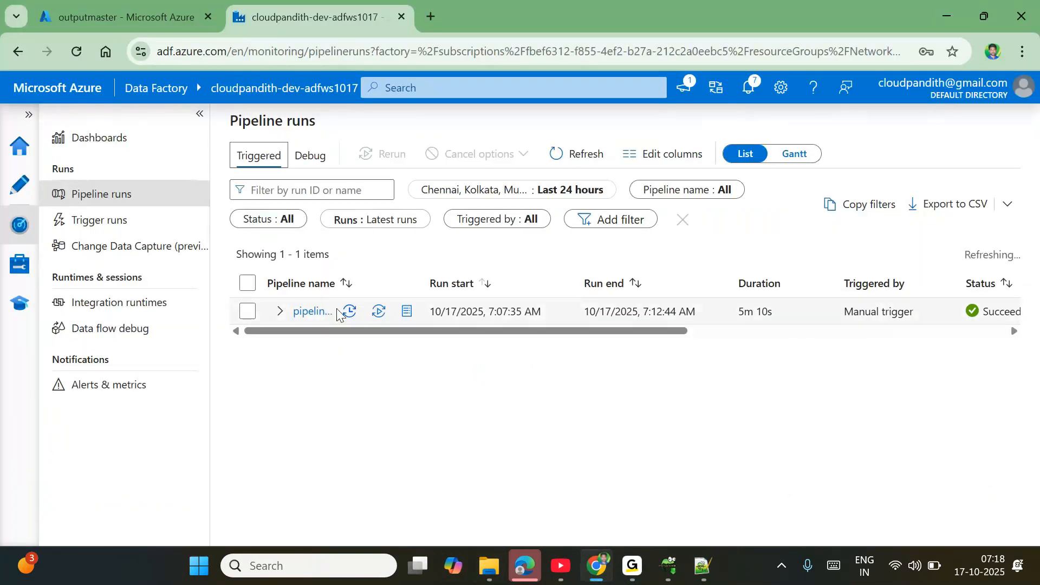
click(3, 191)
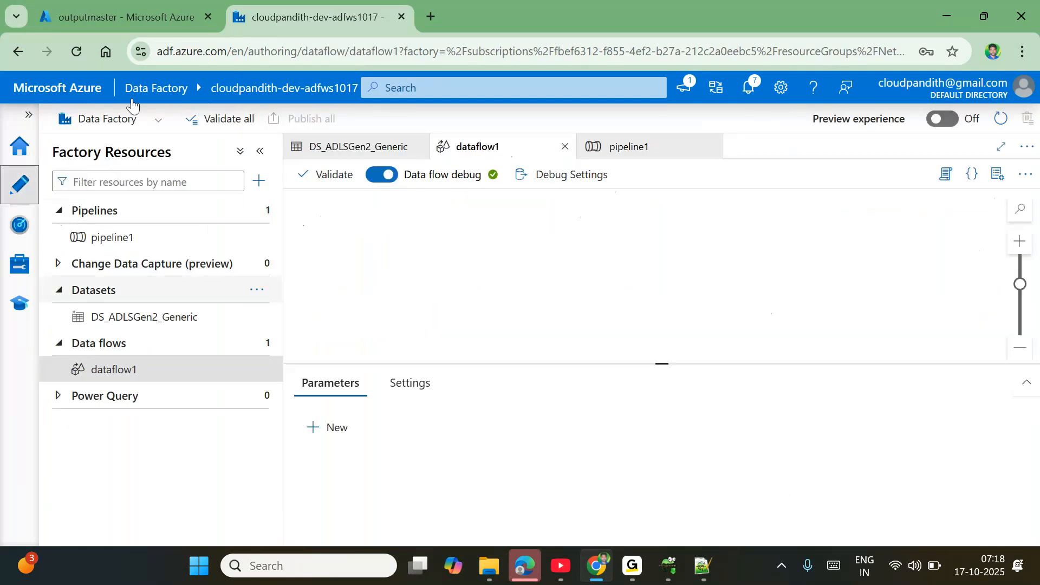
- Switch to Notepad++ and add the heading "31. Perform data quality checks using dataflows in ADF?" below the dashed separator line
click(703, 567)
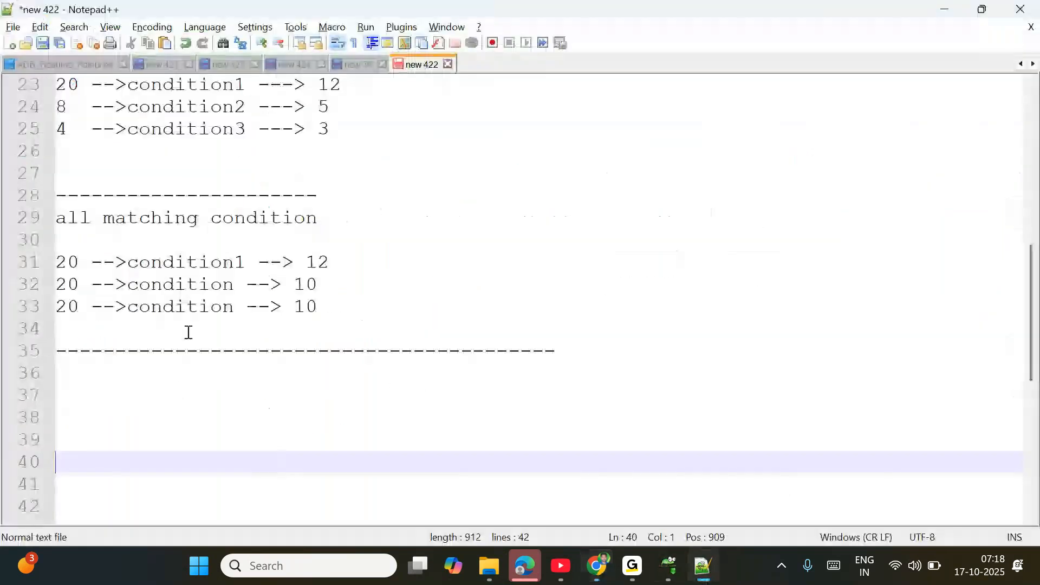
scroll(178, 405, up, 2)
scroll(113, 388, down, 2)
click(95, 388)
text(31.)
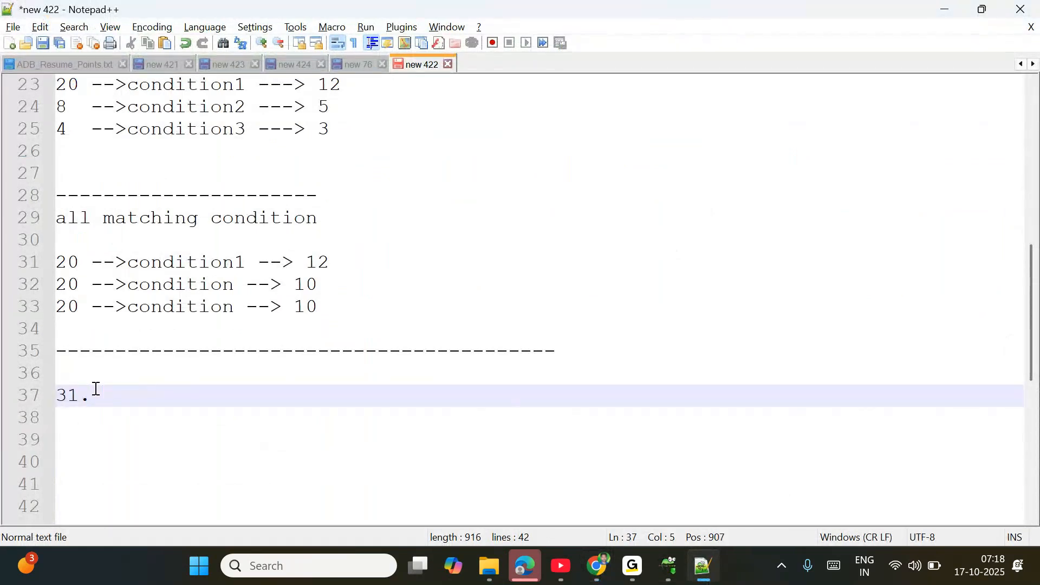
text( Perform data qualituy)
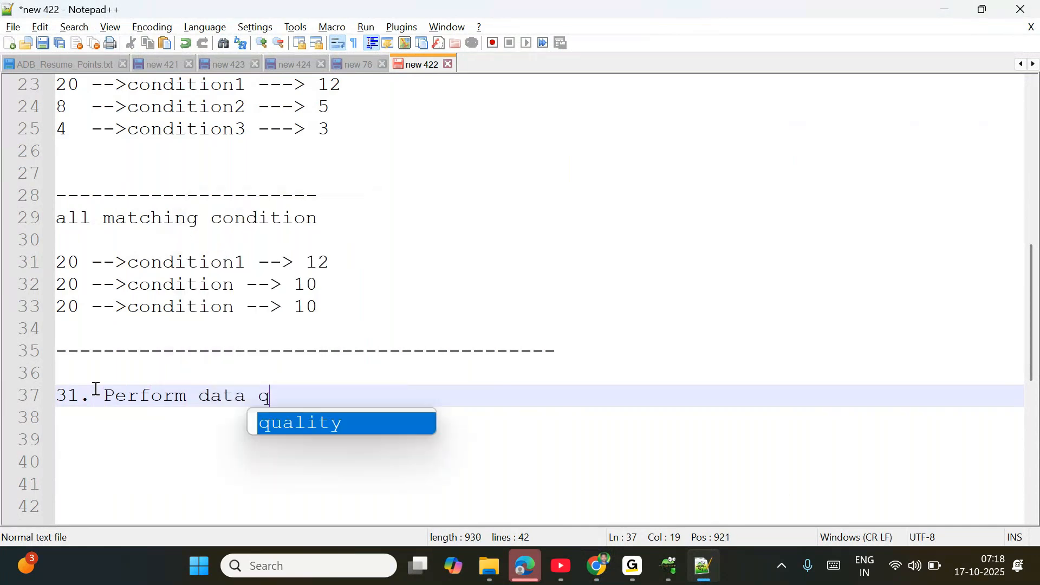
key(BackSpace)
key(BackSpace)
key(BackSpace)
text(y checks usin)
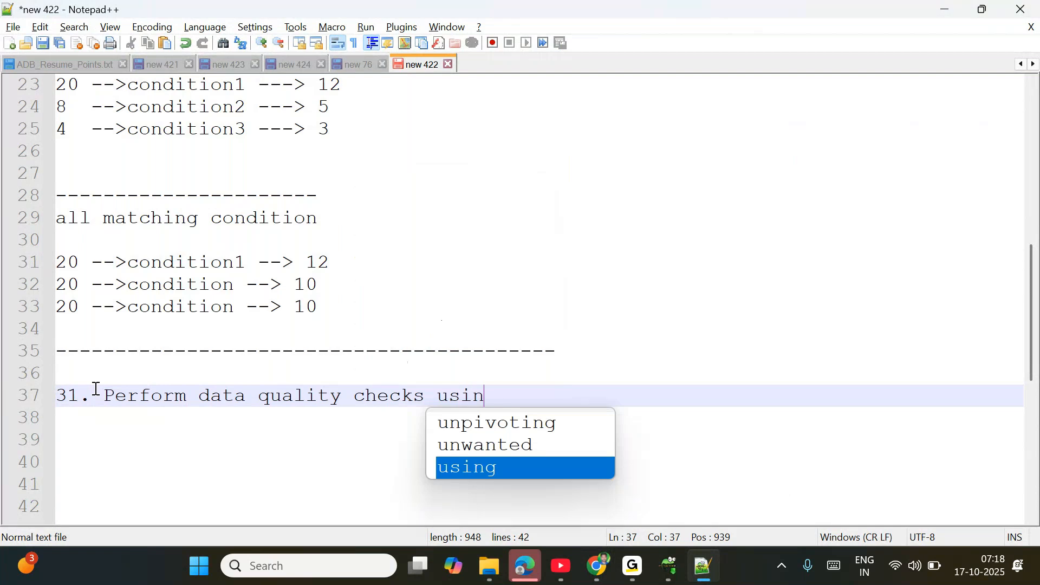
text(g databr)
key(BackSpace)
key(BackSpace)
key(BackSpace)
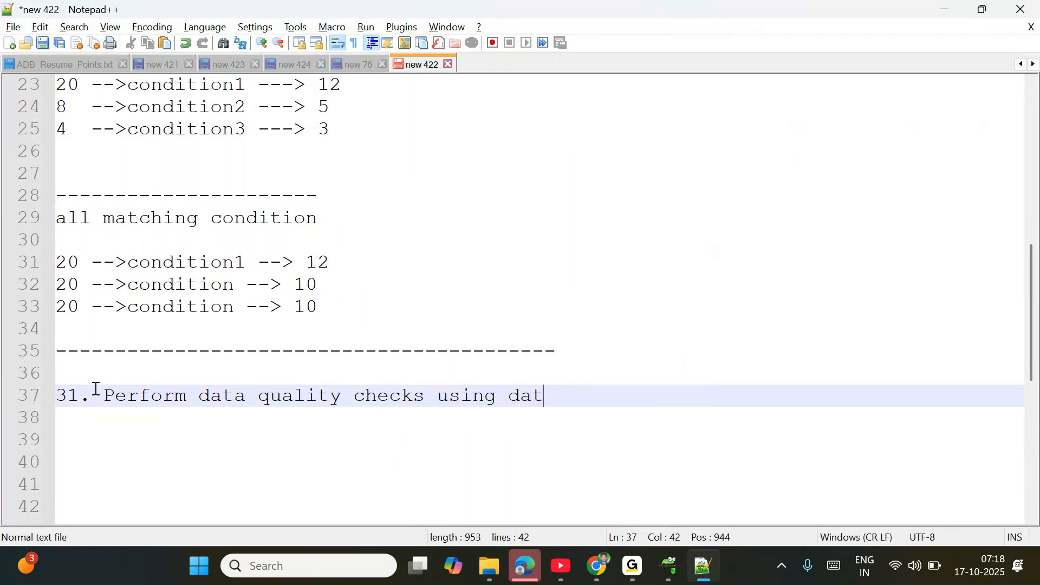
text(aflows in )
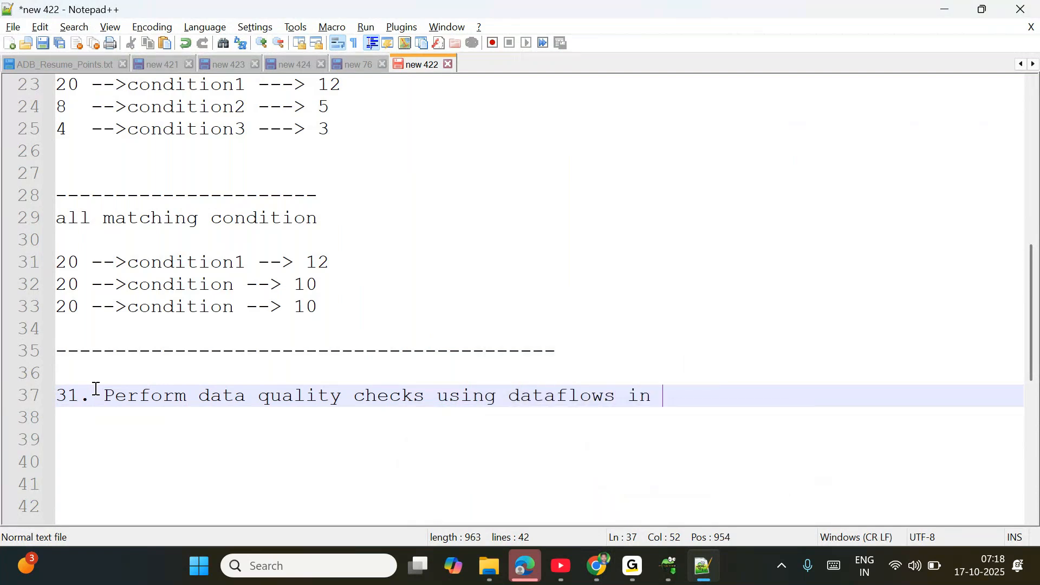
text(ADF?)
key(Return)
key(Return)
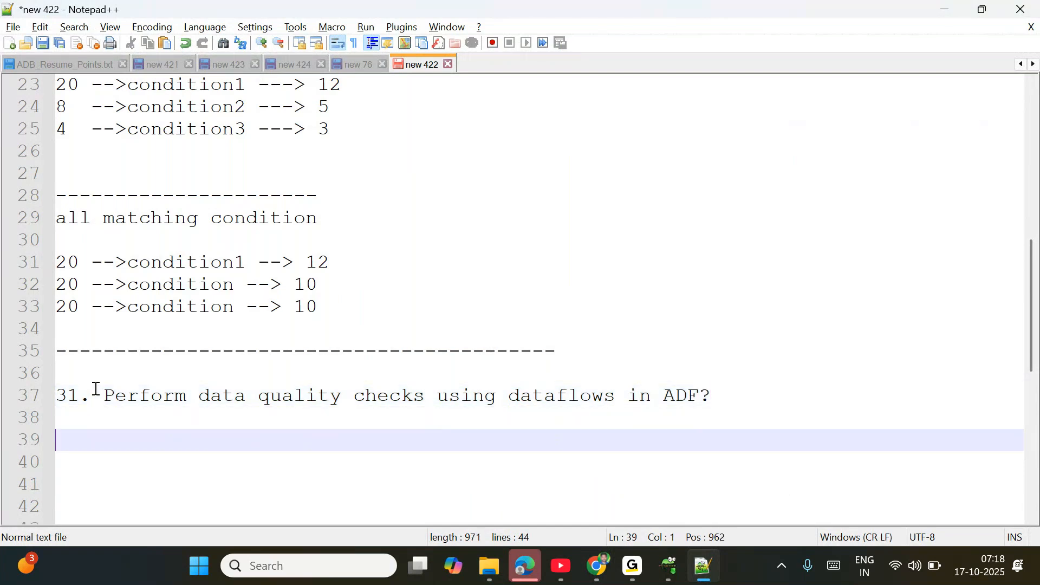
- Return to Data Factory and create a blank pipeline, hiding its properties and the factory resources
key(alt+Tab)
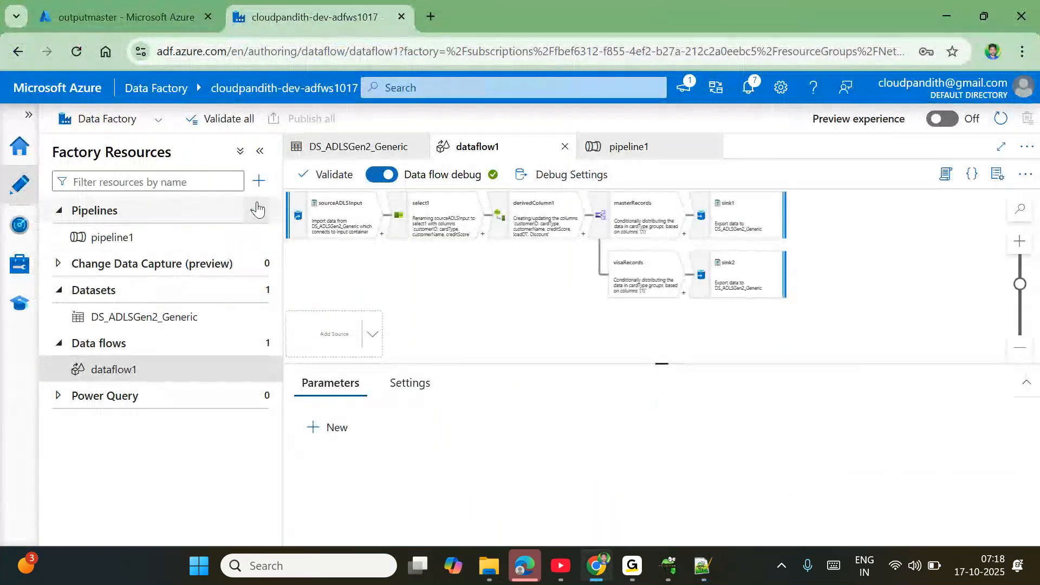
click(257, 210)
click(336, 236)
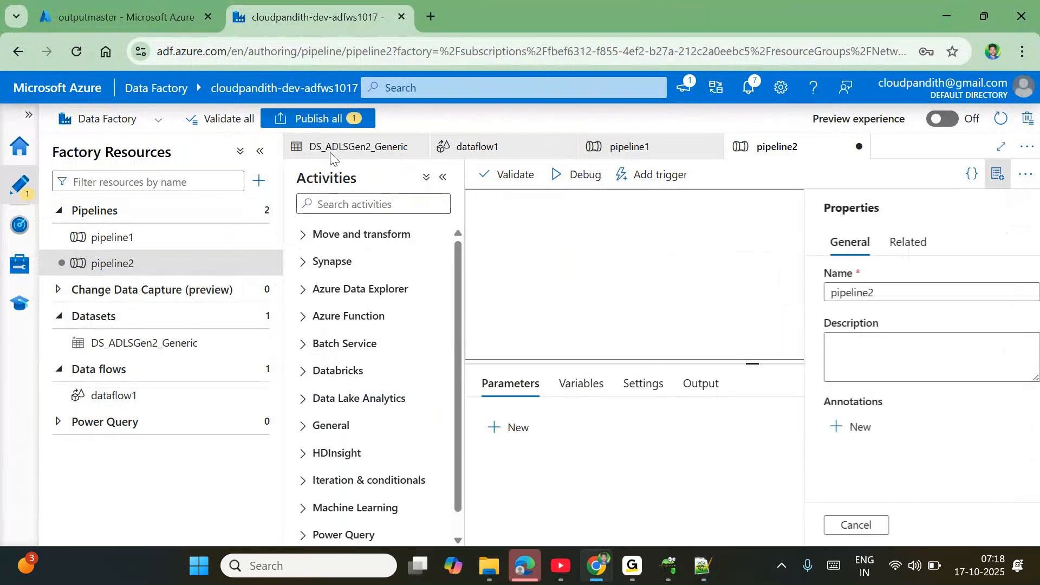
click(997, 174)
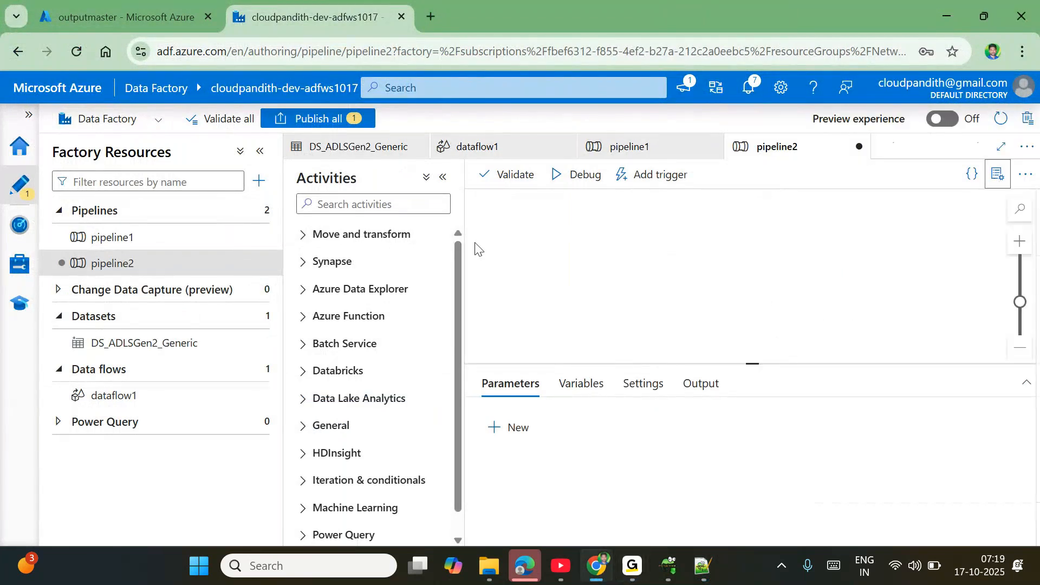
click(259, 153)
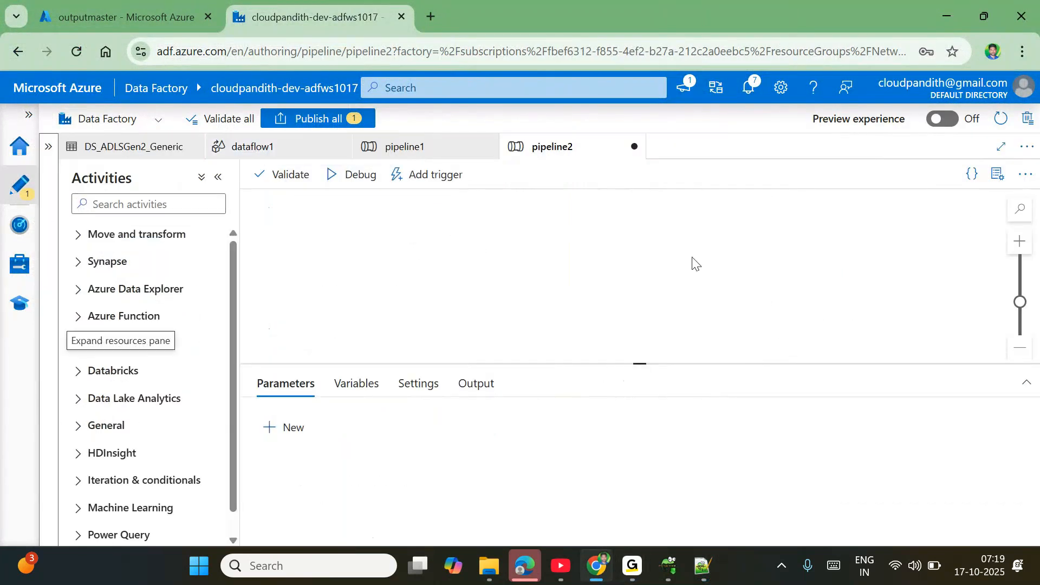
click(139, 200)
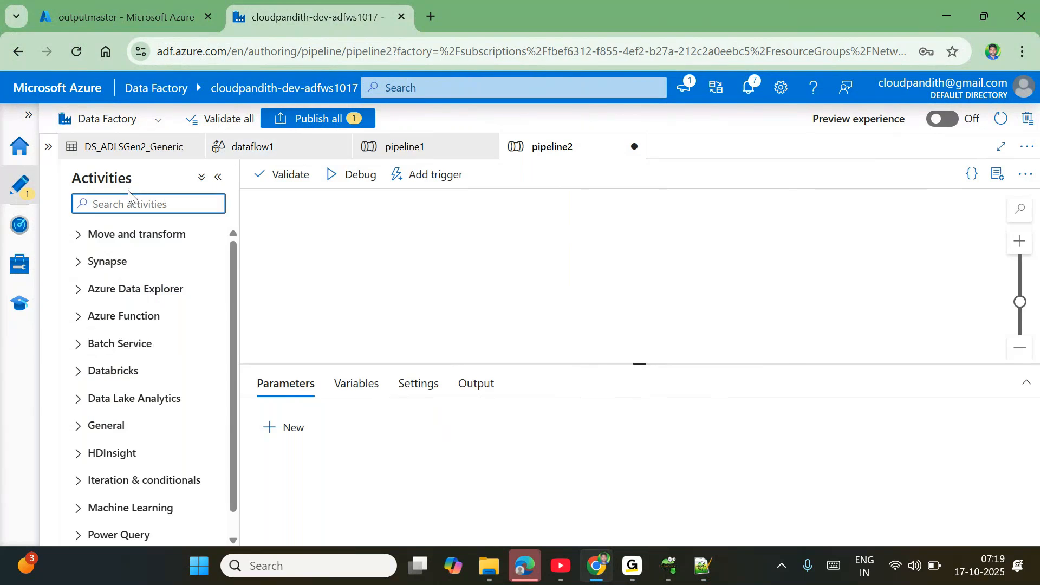
- Delete the input, output, outputmaster and outputvisa containers from the cloudpandithdevadls storage account
click(125, 17)
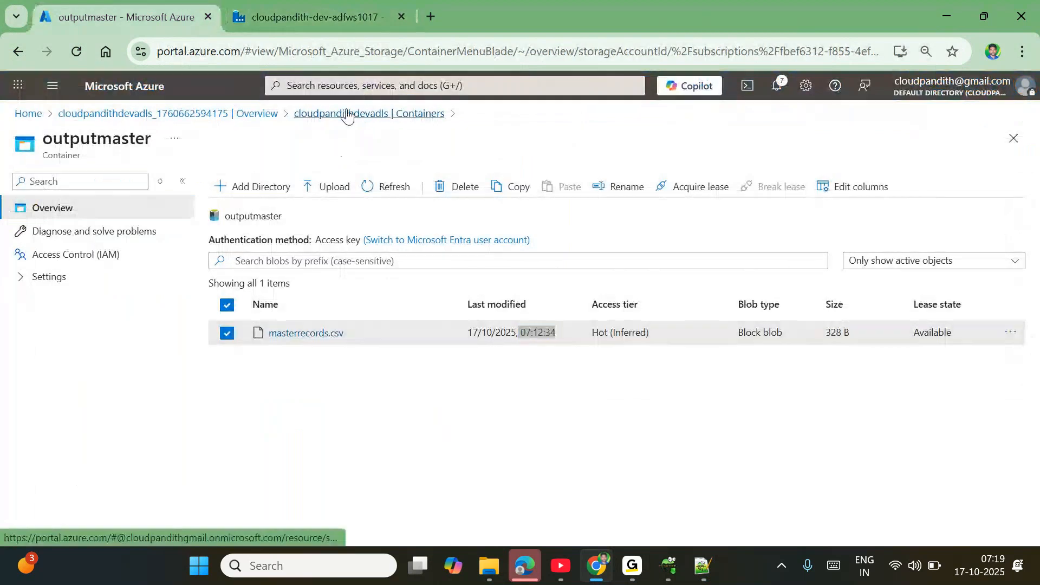
click(348, 114)
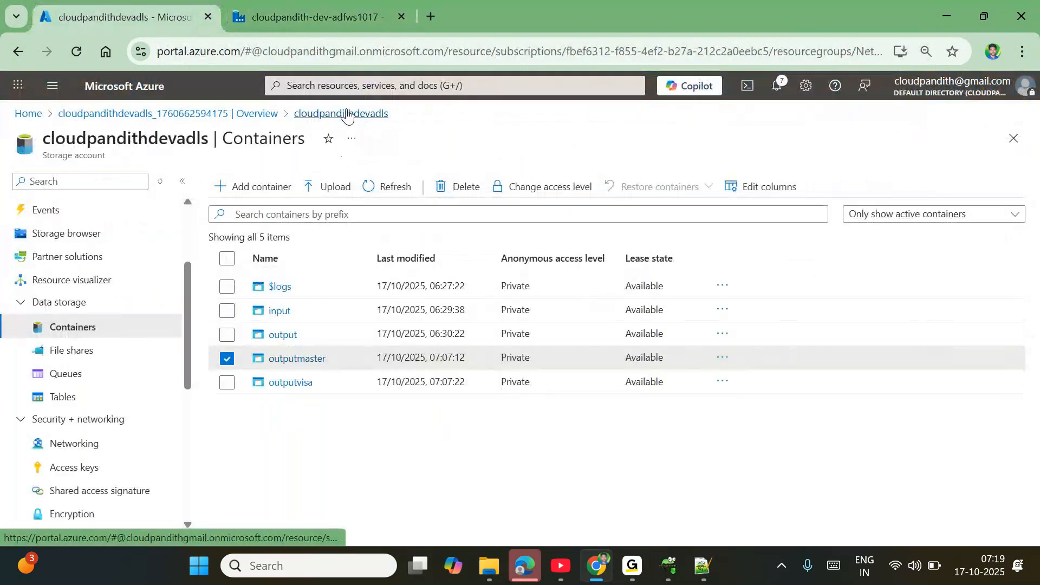
click(225, 313)
click(227, 336)
click(226, 383)
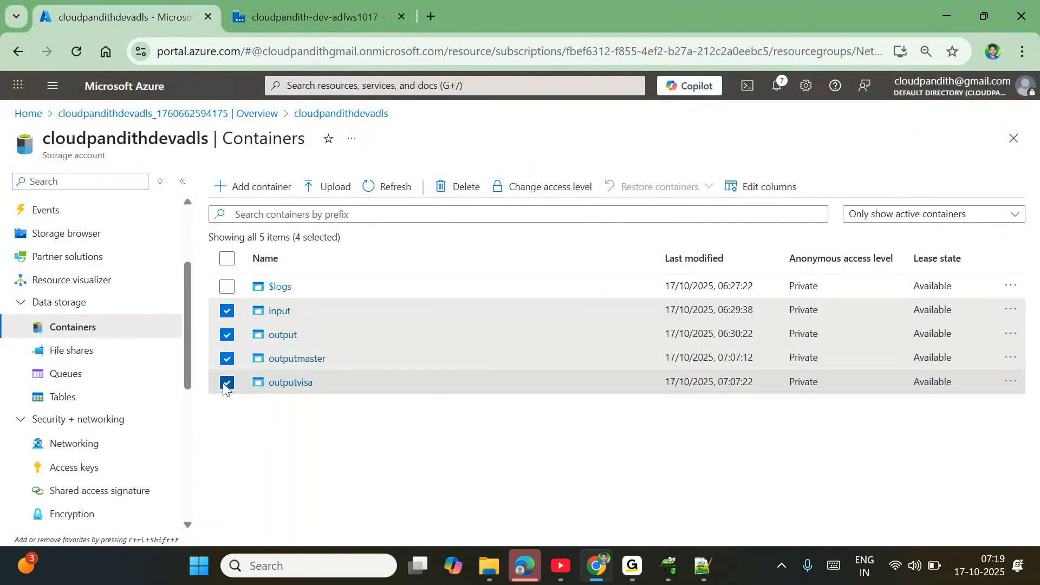
click(459, 186)
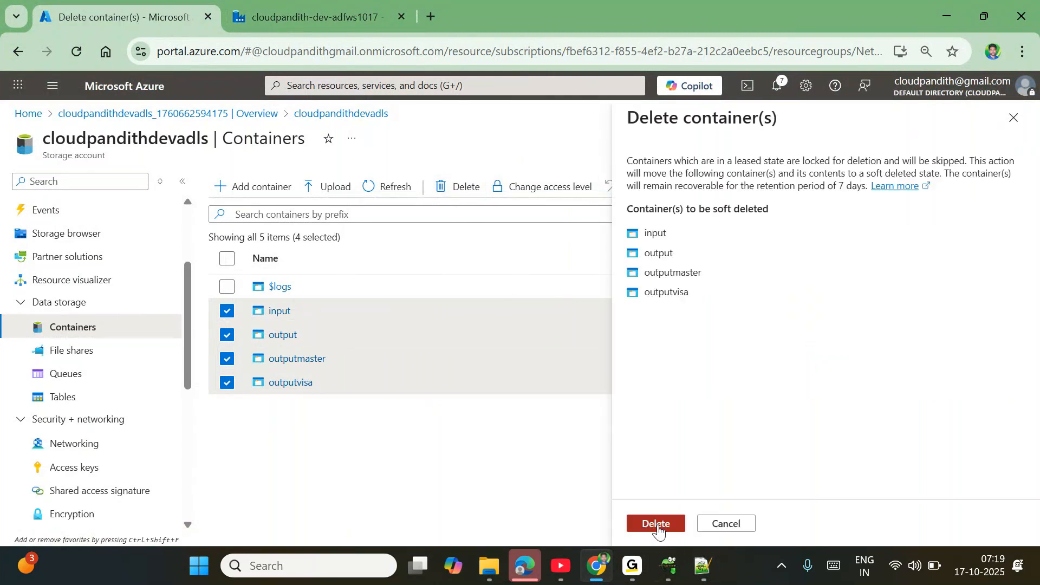
click(656, 524)
click(805, 371)
- Delete the data flow dataflow1 from the Data Factory resources
click(296, 17)
click(26, 240)
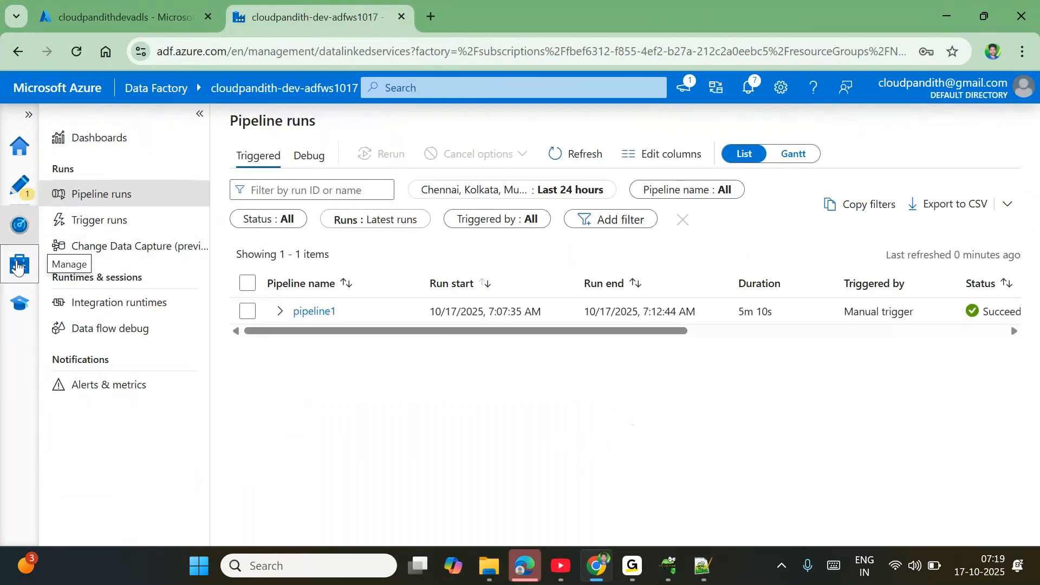
click(19, 265)
click(22, 190)
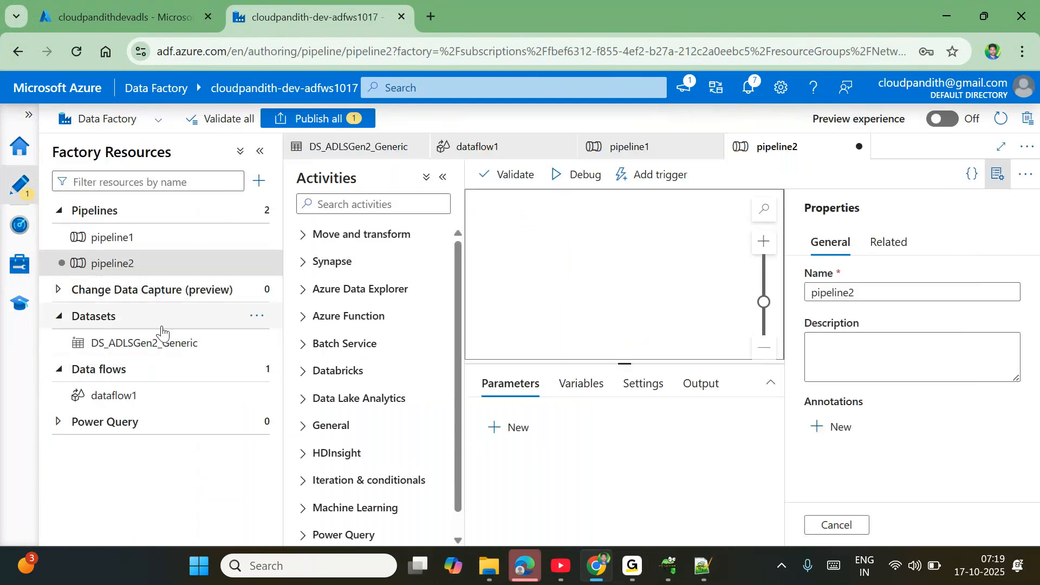
click(256, 396)
click(285, 369)
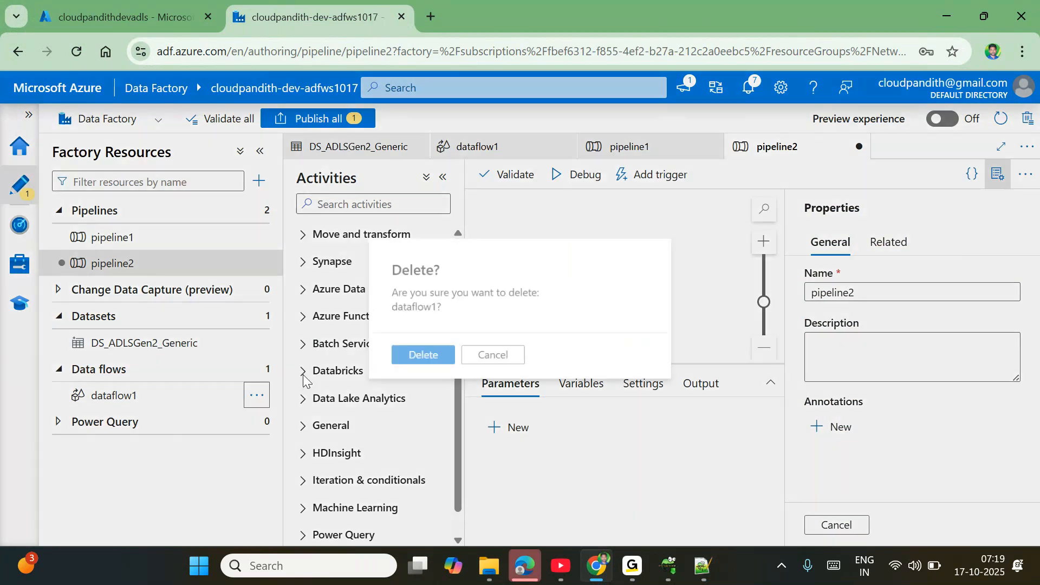
click(423, 355)
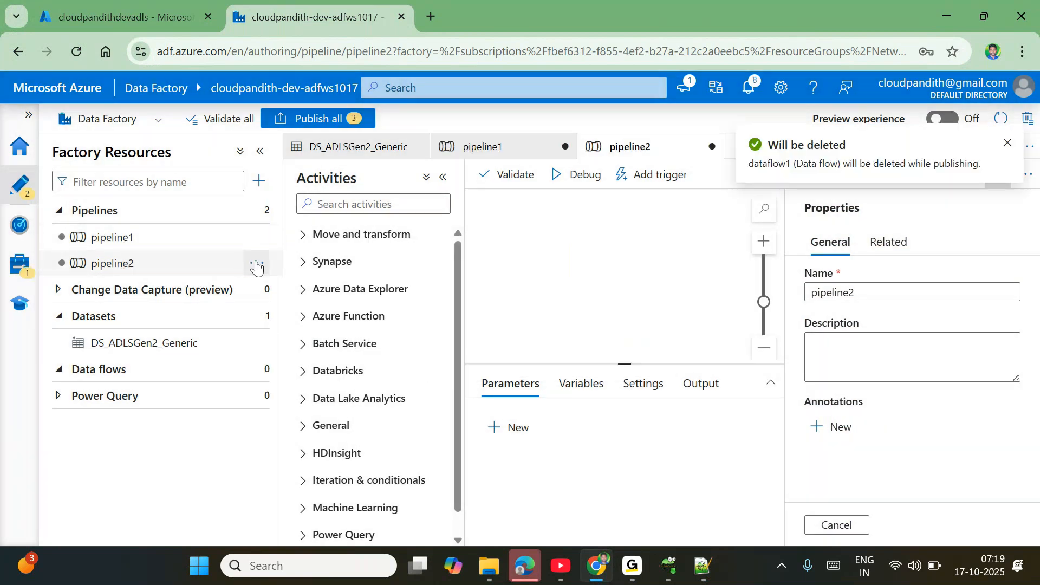
- Delete both pipeline1 and the unsaved pipeline2 from the factory resources
click(256, 266)
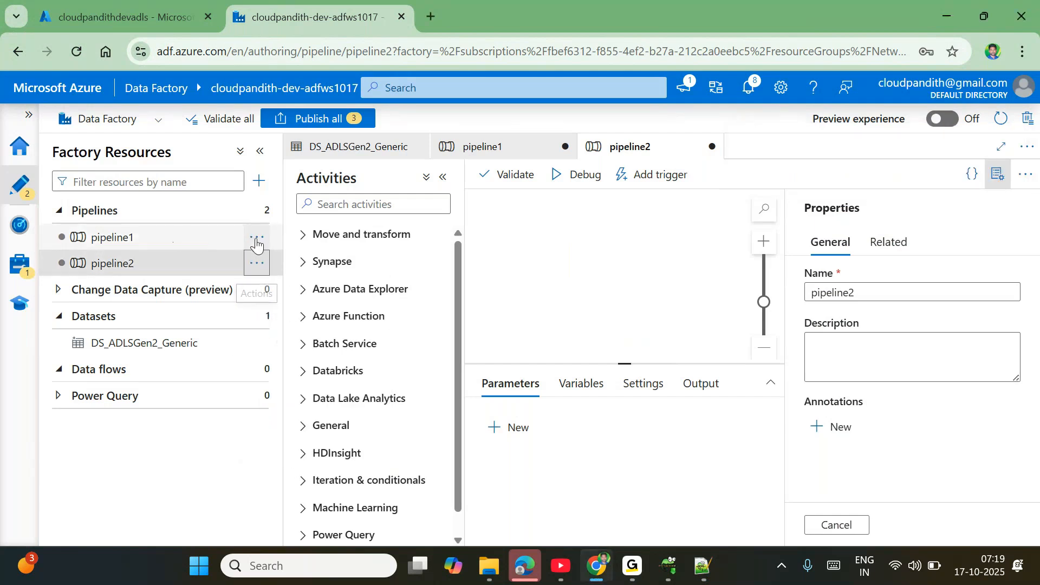
click(257, 238)
click(302, 421)
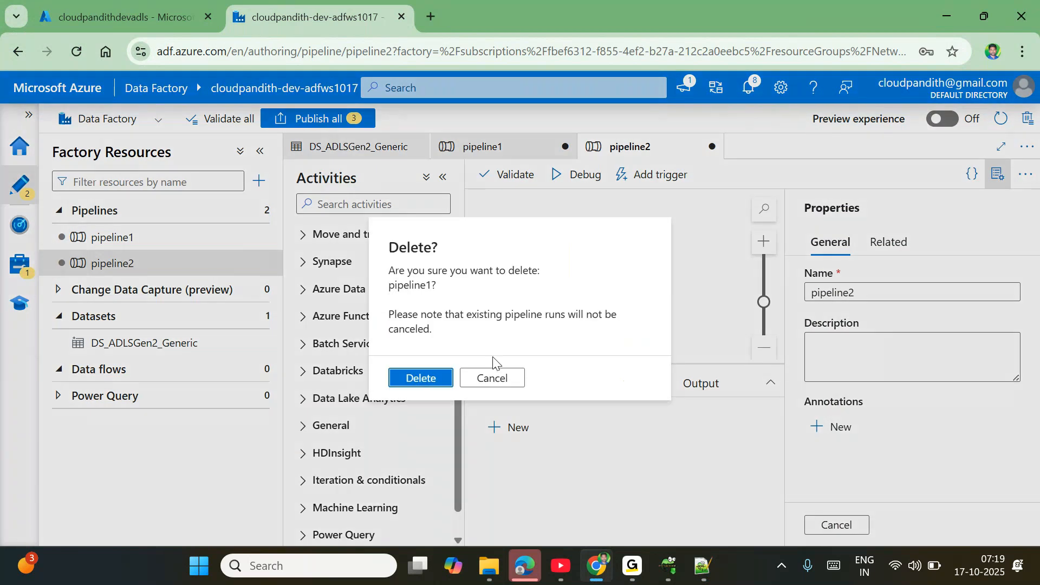
click(428, 386)
click(257, 236)
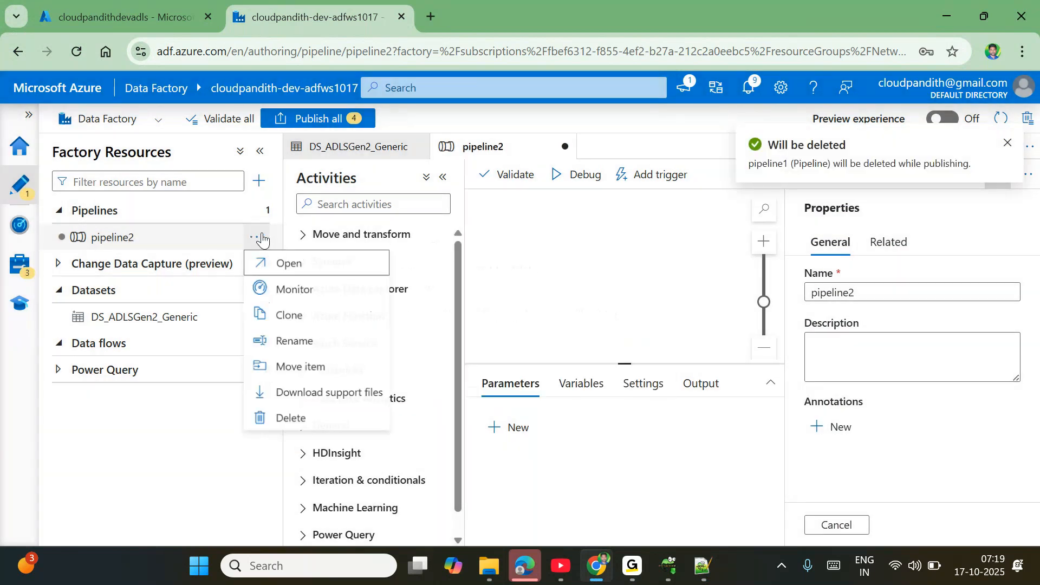
click(281, 419)
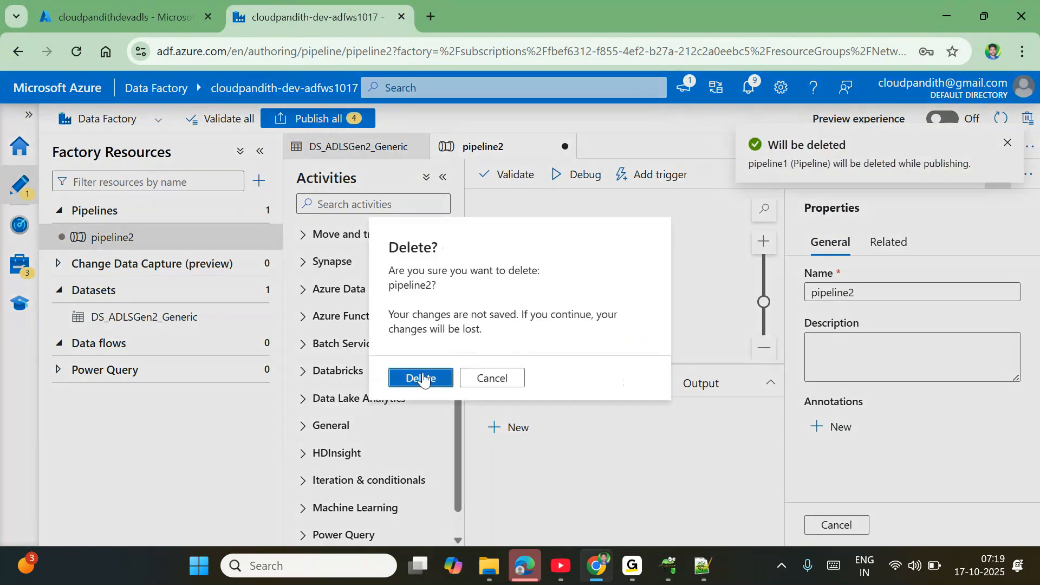
click(420, 379)
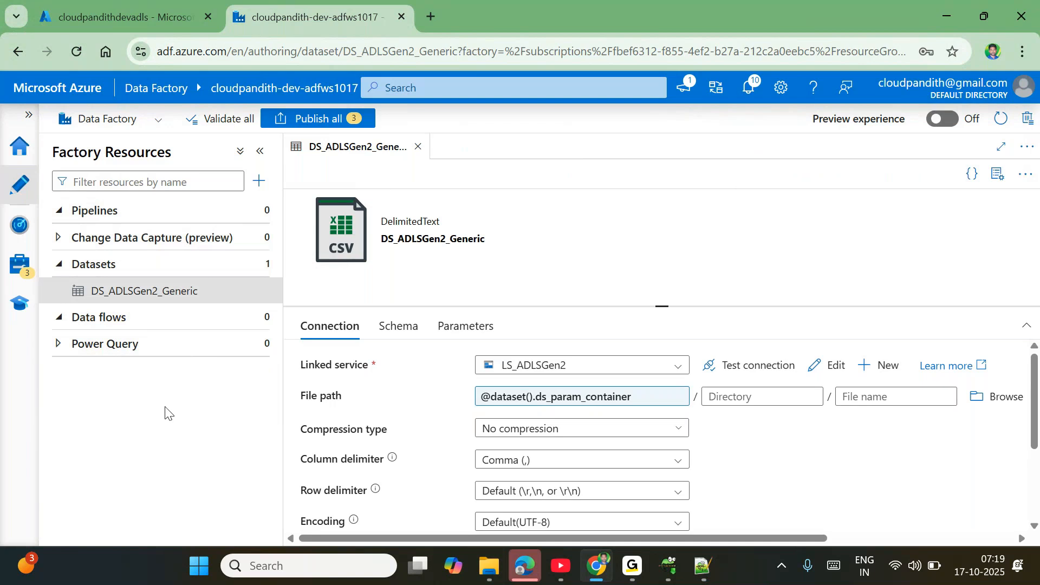
click(60, 212)
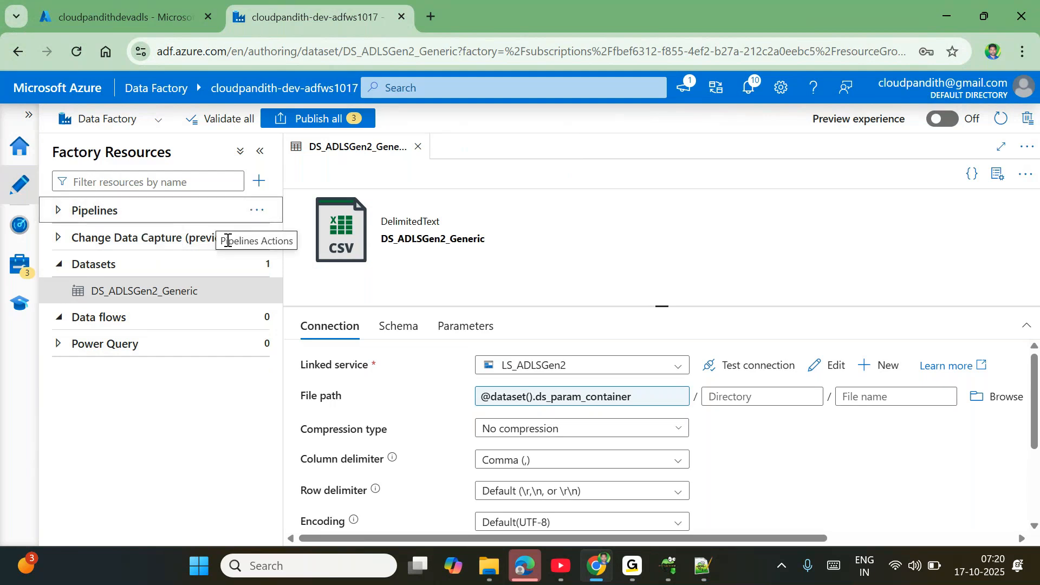
click(20, 265)
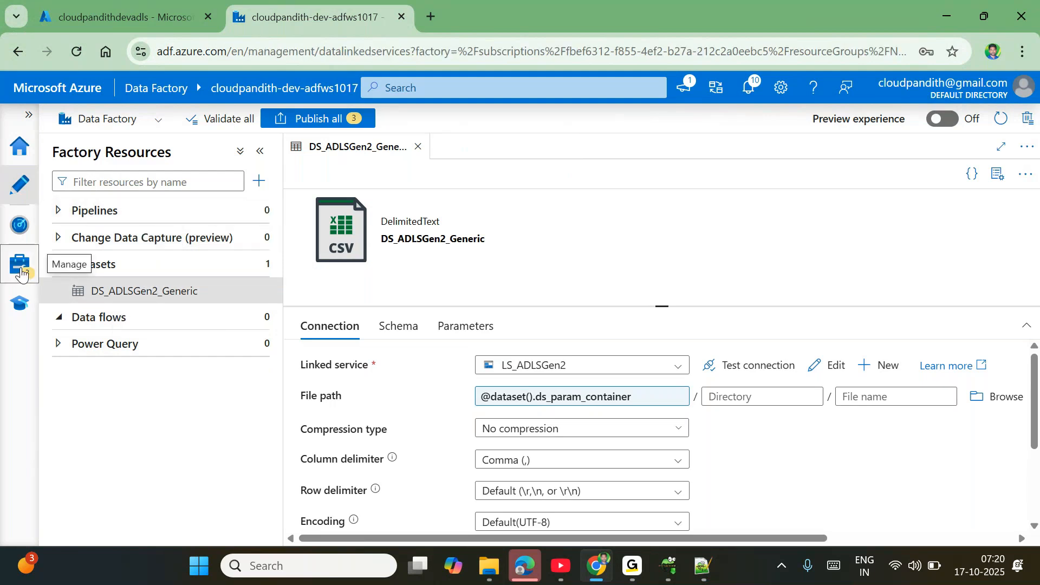
click(19, 185)
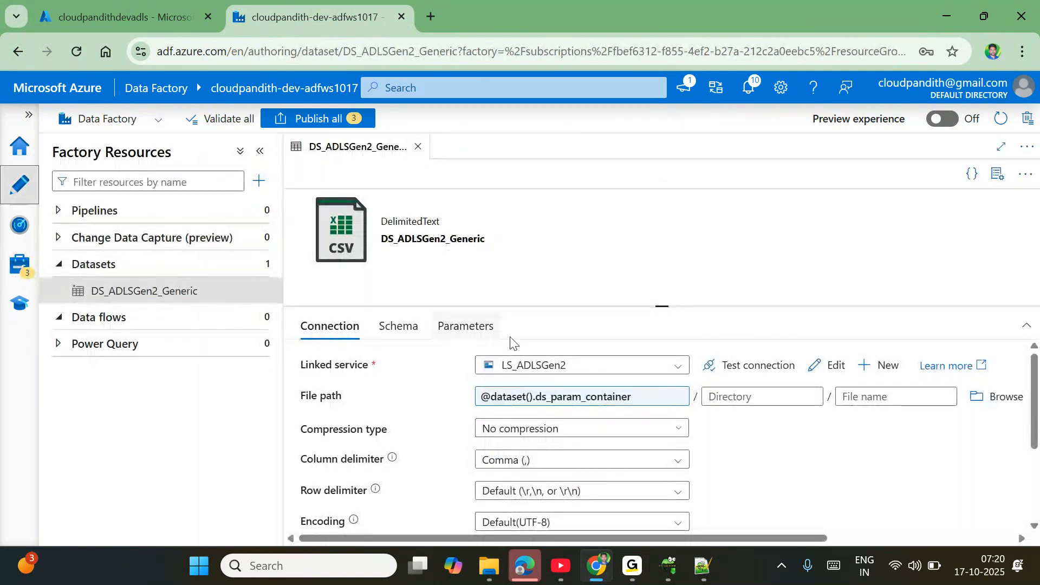
- Switch to the cloudpandithdevadls storage account and create a container named unrefined
click(163, 17)
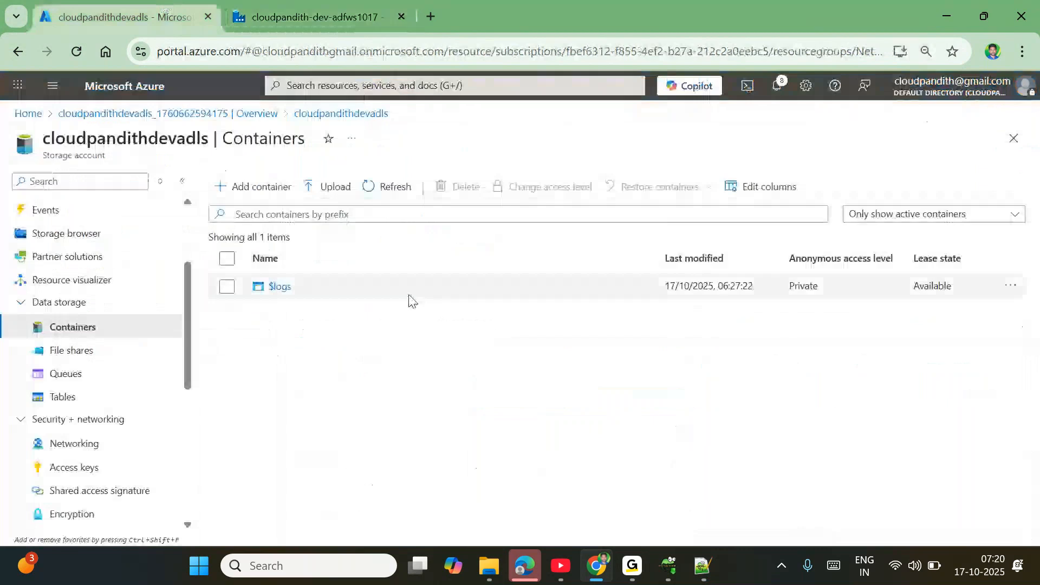
click(257, 189)
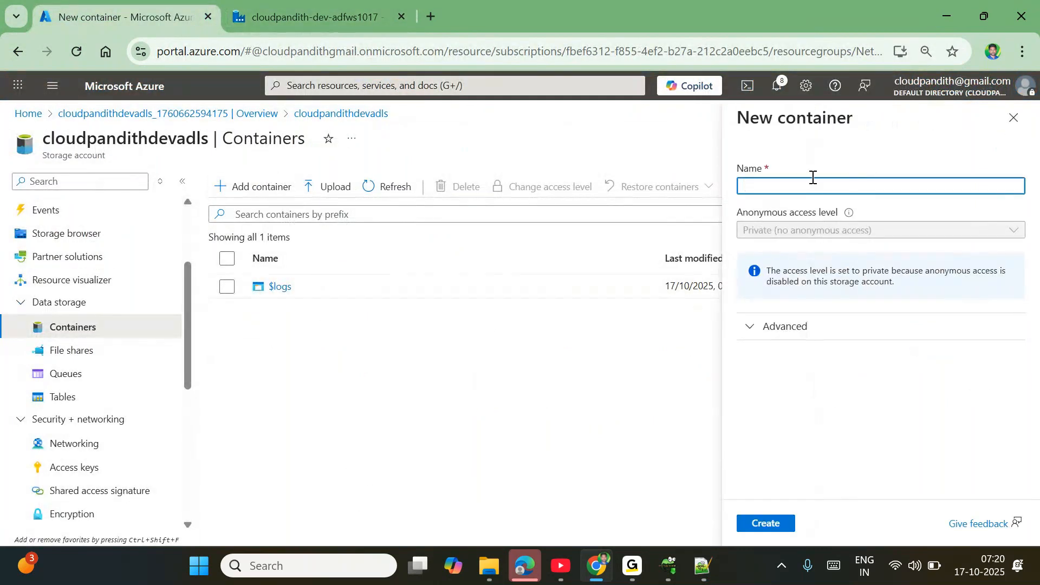
text(i)
key(BackSpace)
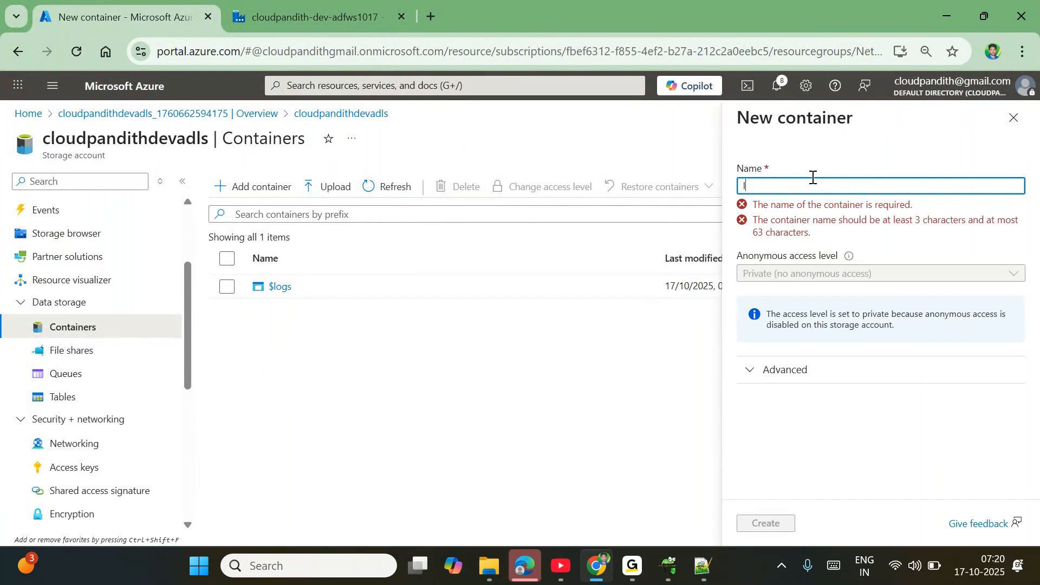
text(Unrefin)
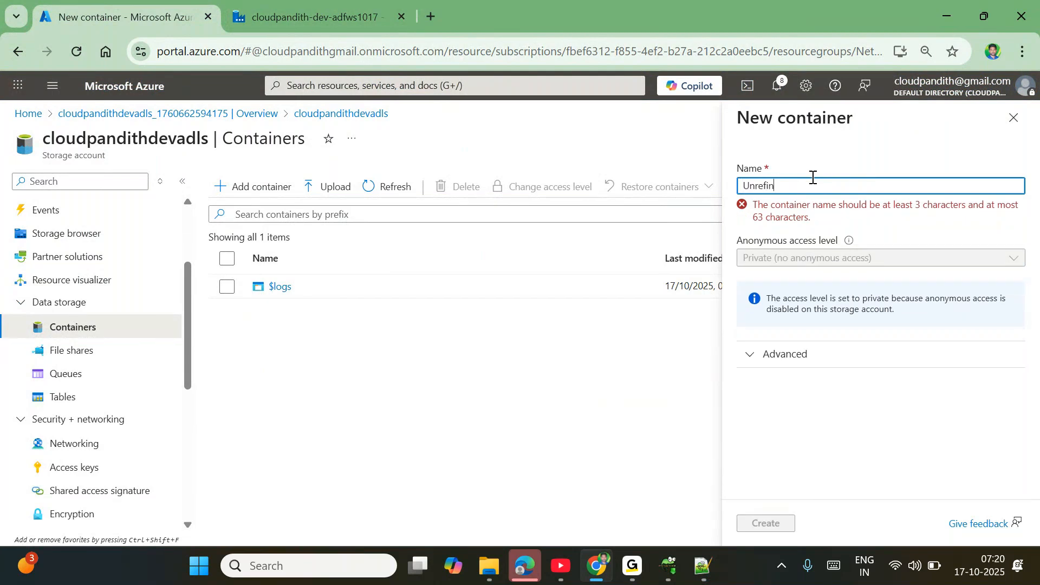
text(ed)
key(Home)
key(BackSpace)
text(u)
click(781, 524)
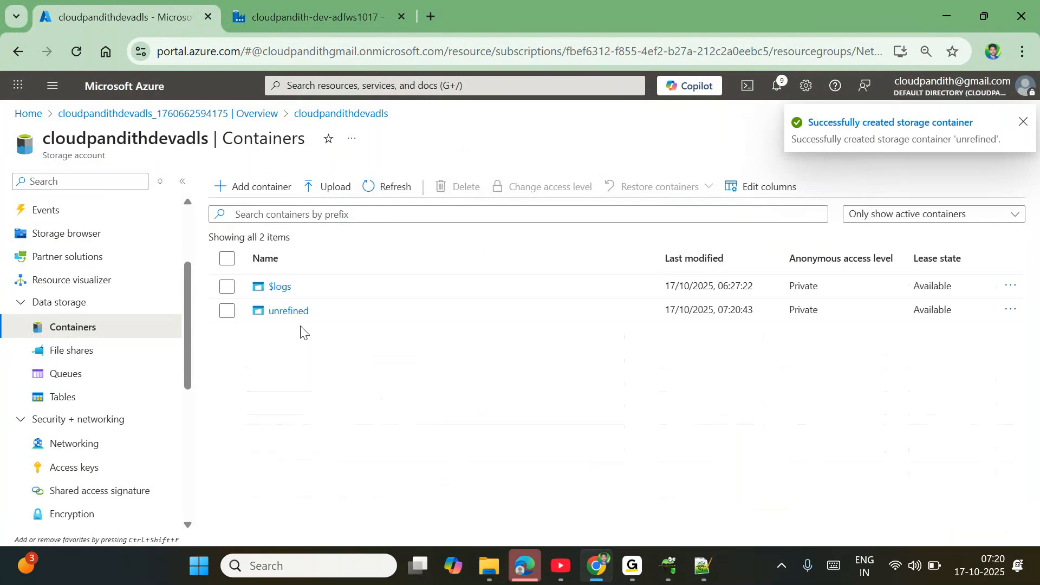
- Leave the unrefined container and delete it from the storage account
click(284, 313)
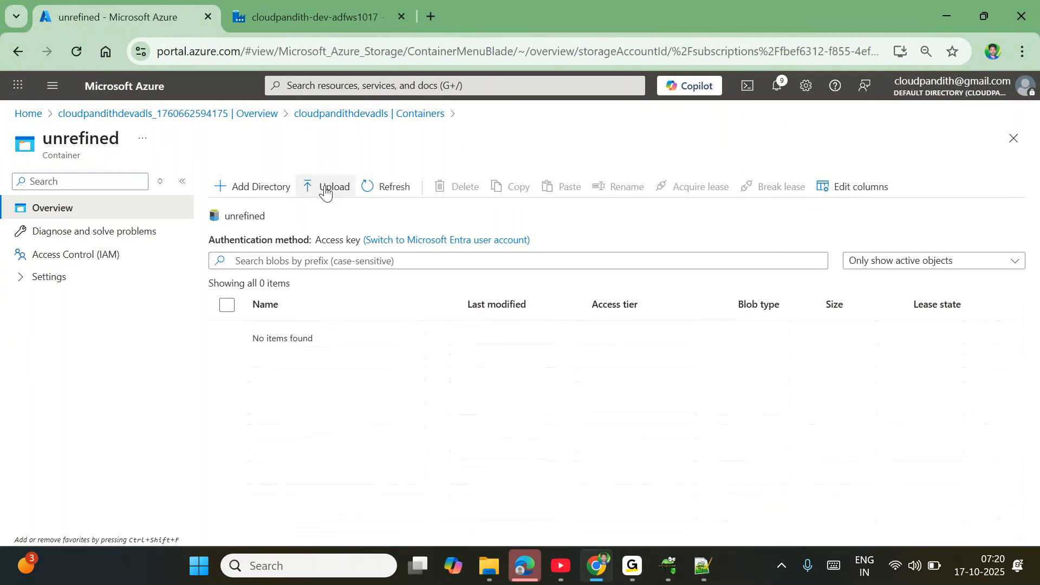
click(370, 115)
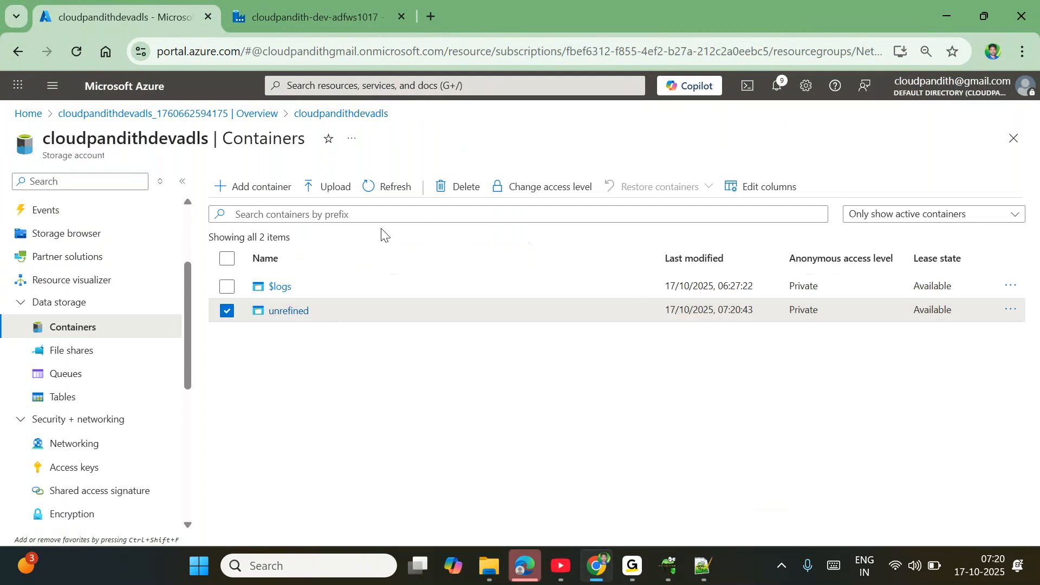
click(465, 202)
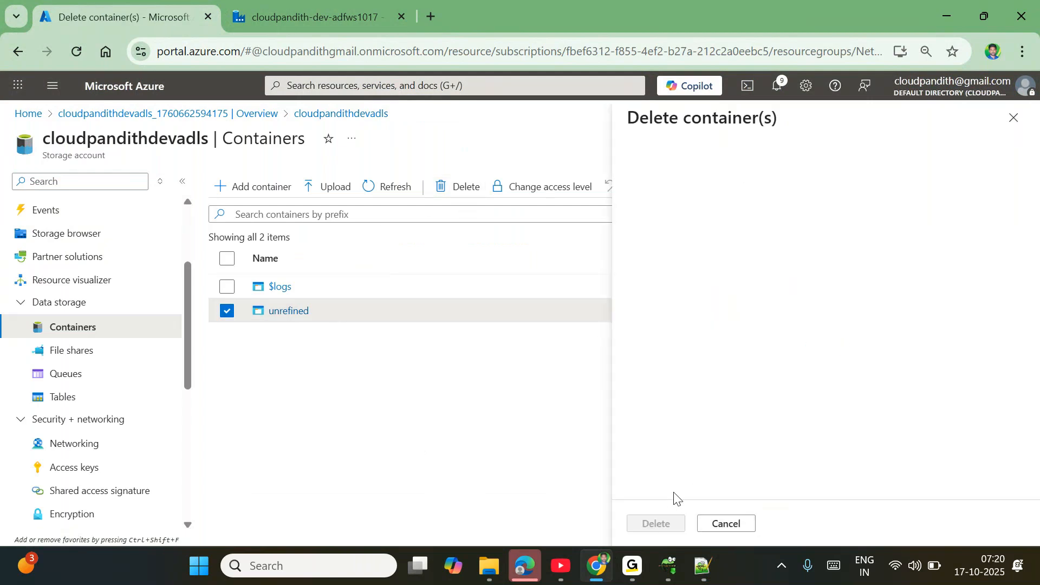
click(654, 524)
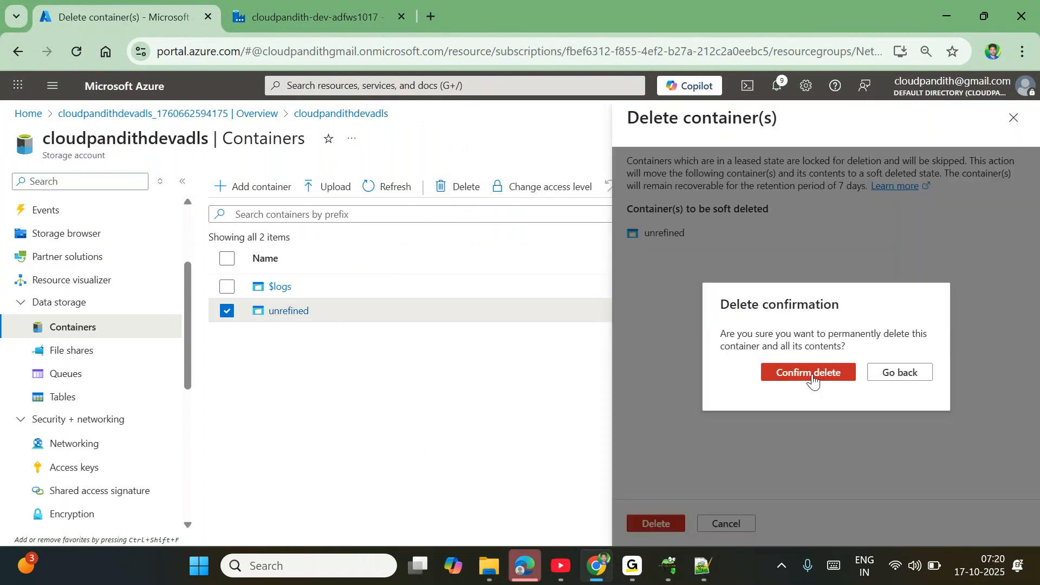
click(811, 374)
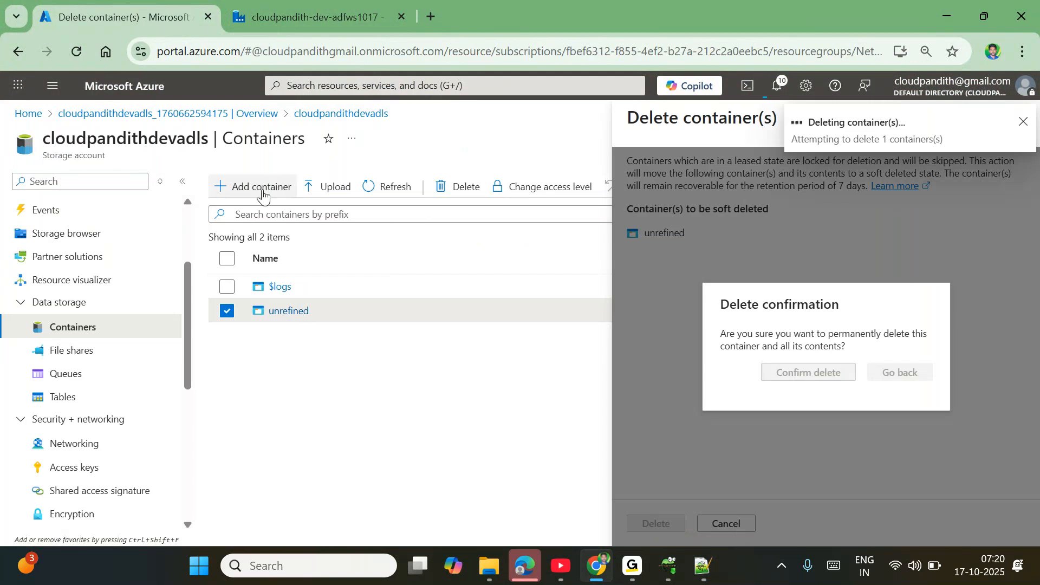
- Create a container named global in the cloudpandithdevadls storage account
click(262, 193)
text(global)
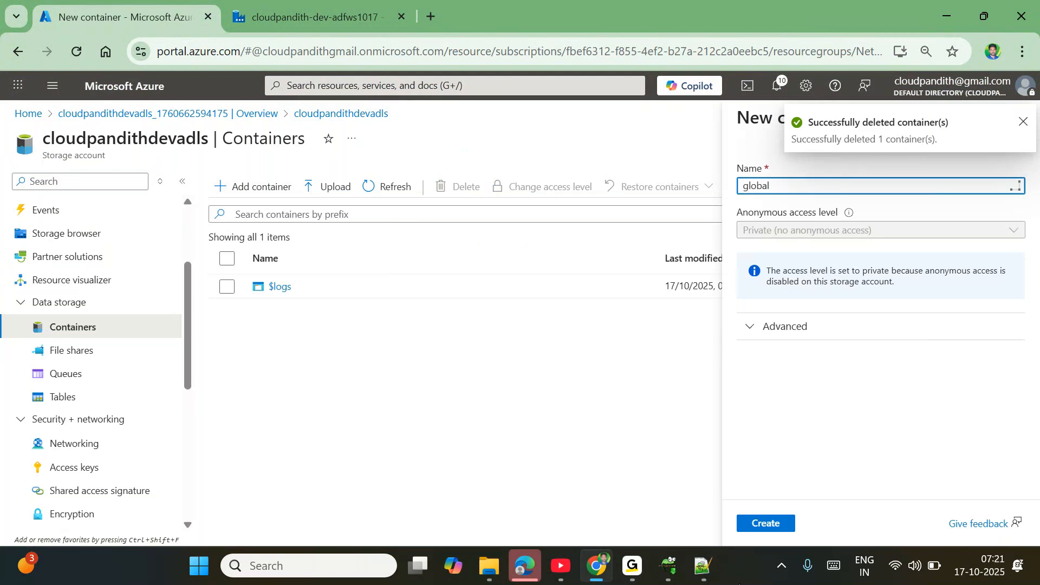
click(769, 526)
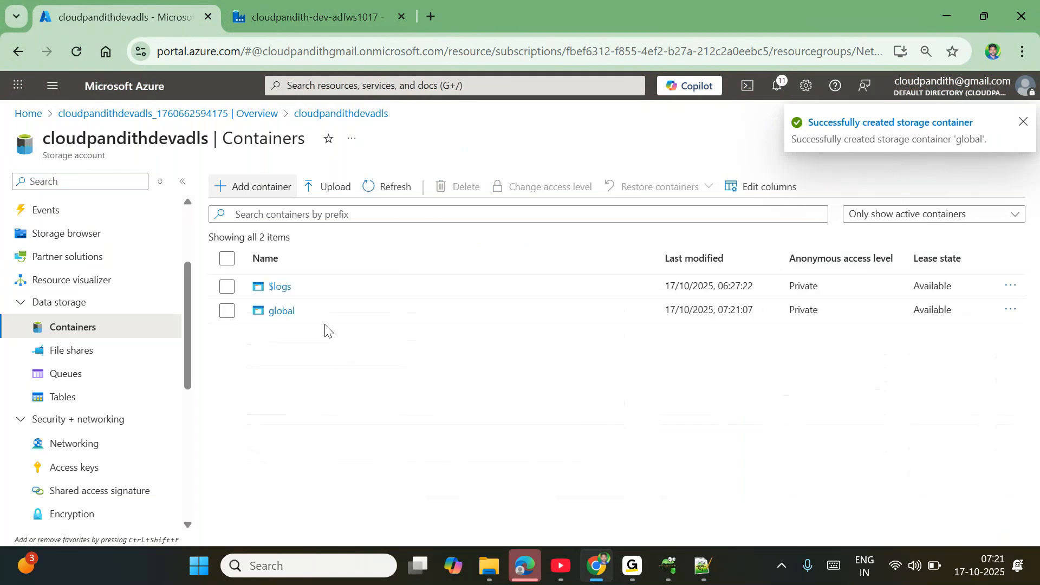
- Add the directory india/bronze/customer/2025/10/17 inside the global container, copying its path
click(280, 311)
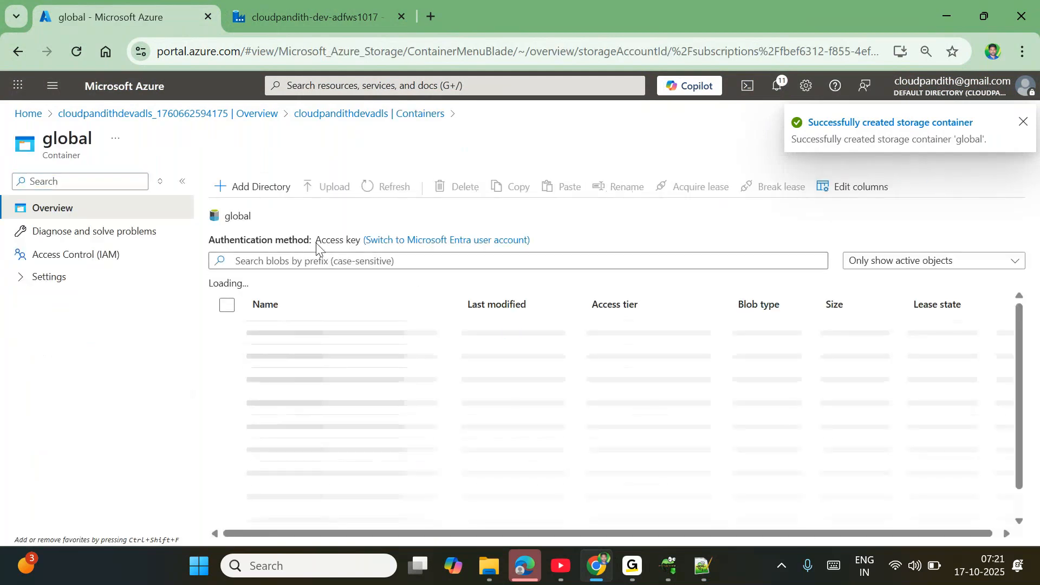
click(265, 189)
text(india/bronze/customer/2025/10/17)
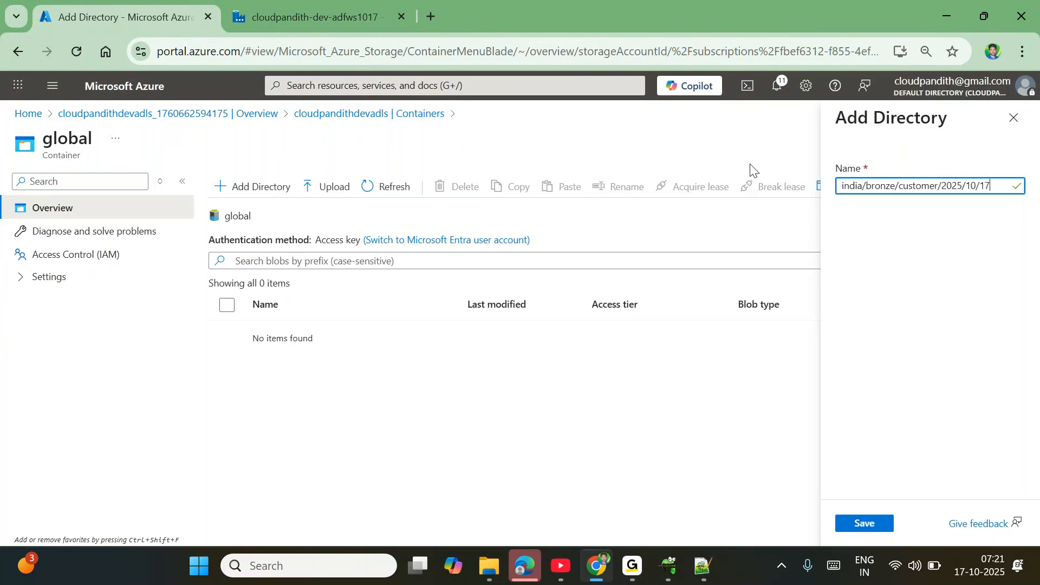
key(ctrl+a)
key(ctrl+c)
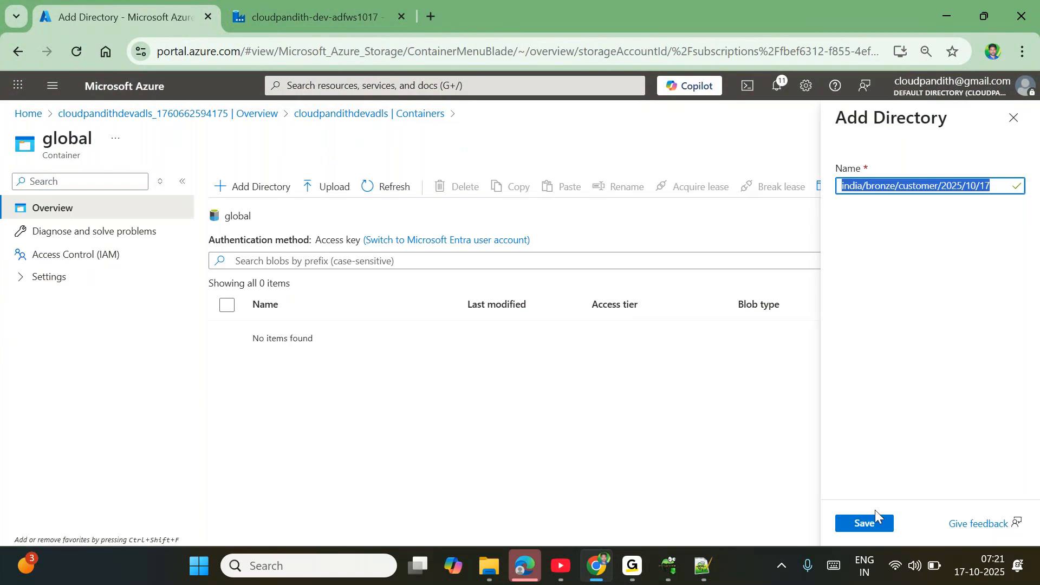
click(865, 524)
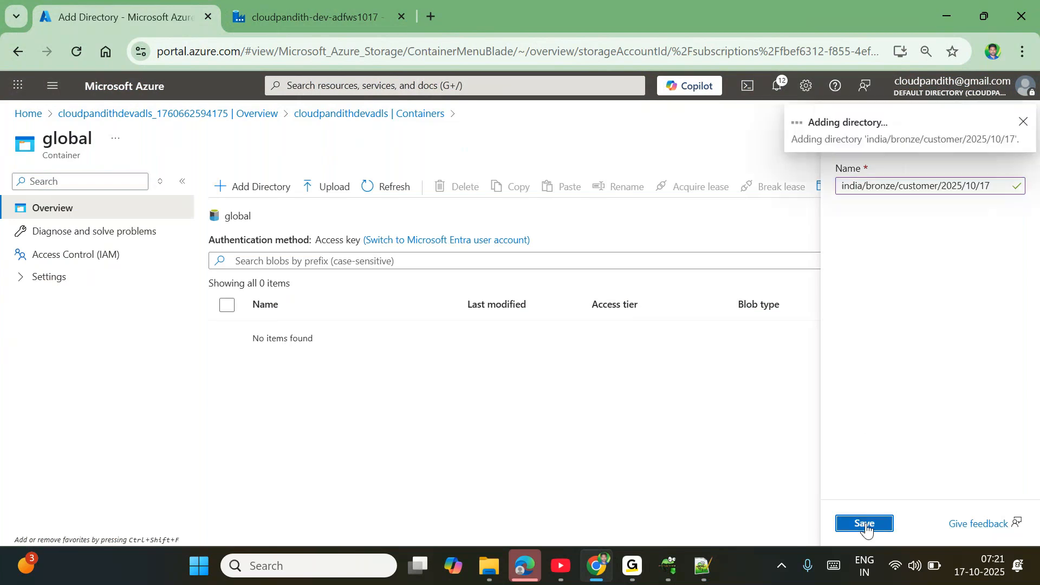
- Go down the nested directories of the global container to india/bronze/customer/2025/10/17
click(385, 261)
key(ctrl+v)
key(Return)
click(270, 334)
click(272, 334)
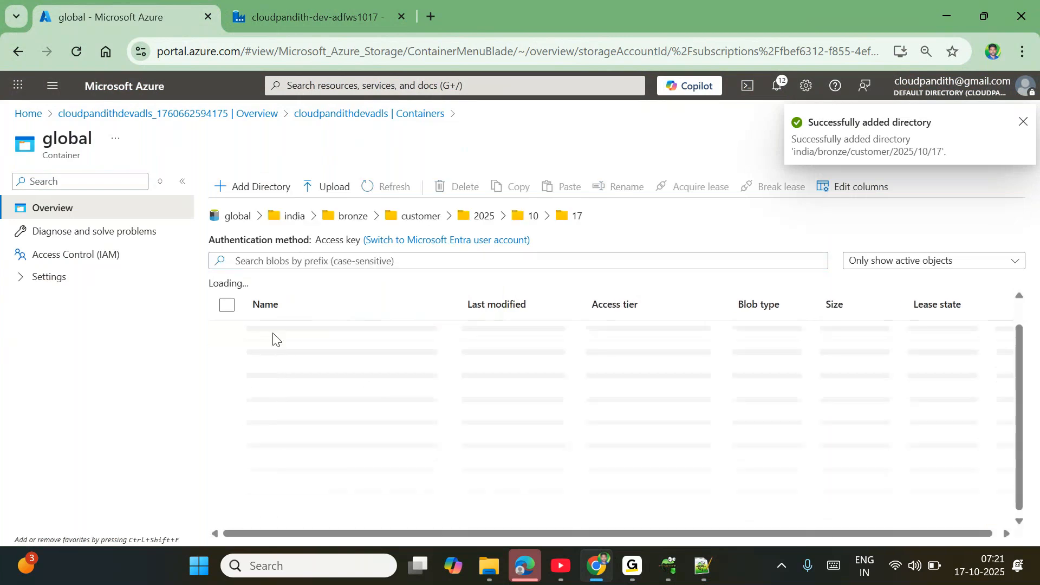
- Upload Dataquality.csv from the local 2024_syllabus/ADE/Dataset/35 folder into the 17 directory
click(330, 190)
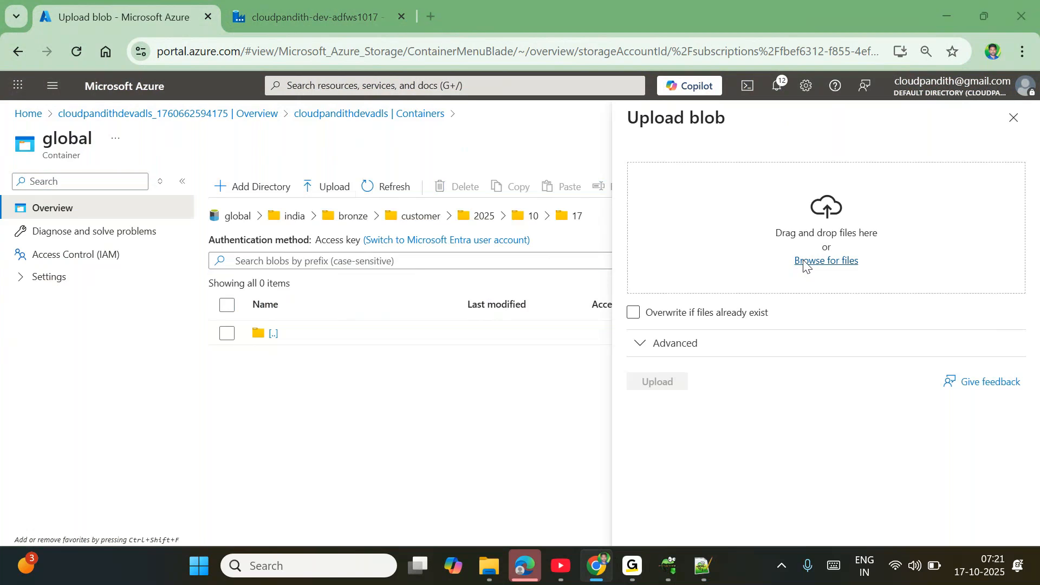
click(804, 265)
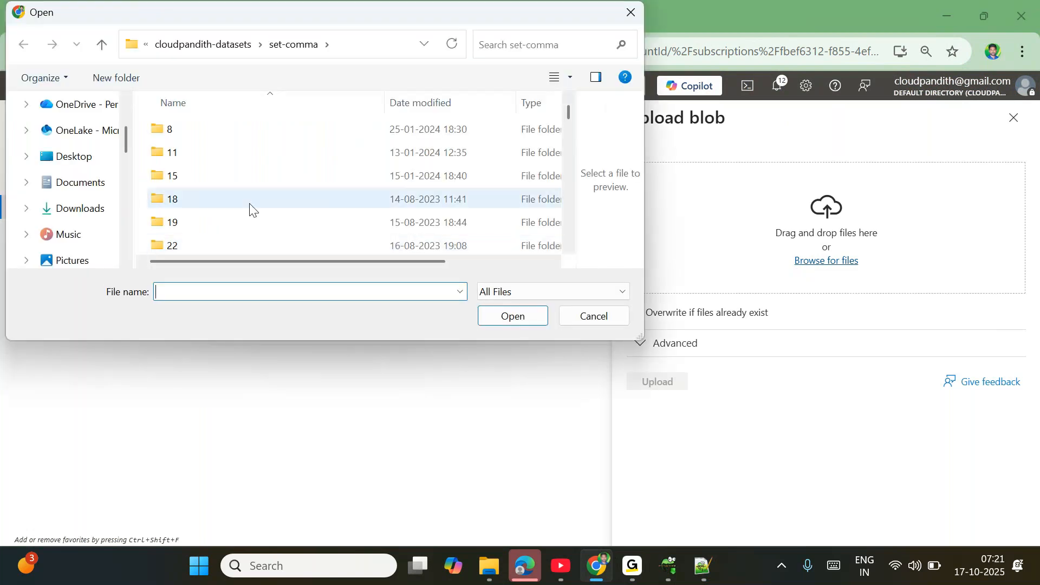
scroll(217, 213, down, 1)
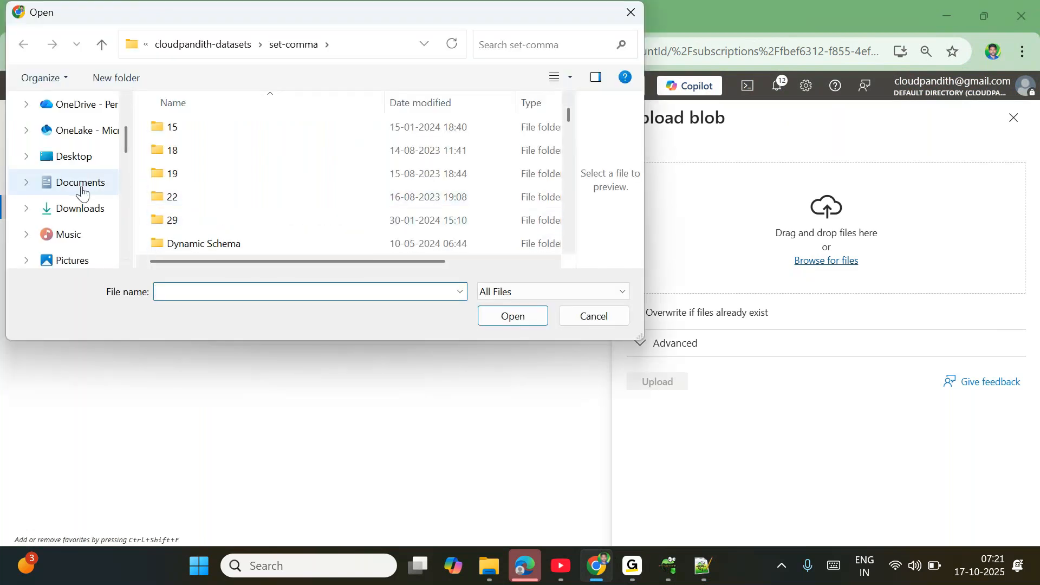
click(28, 183)
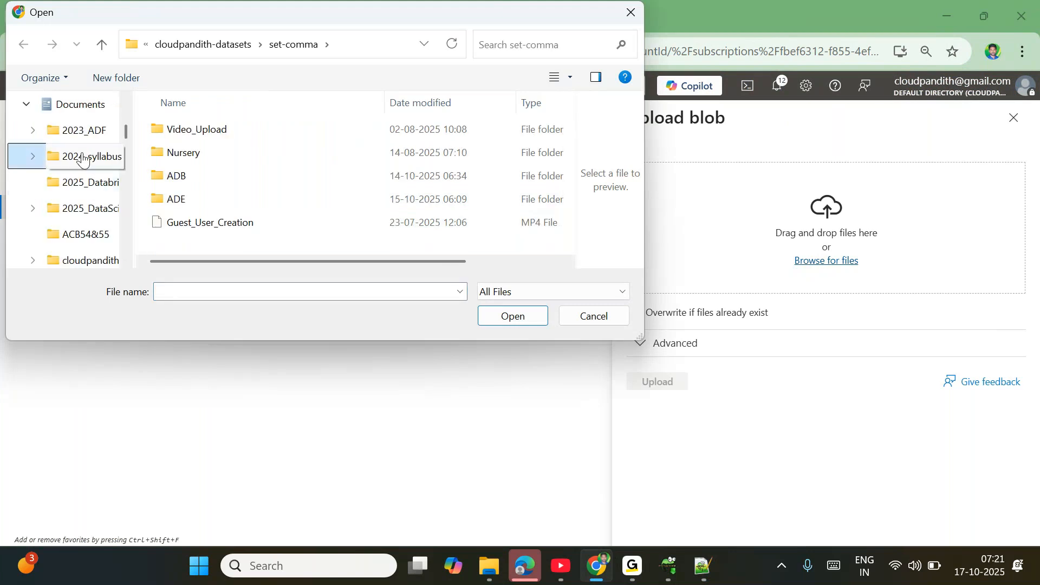
double_click(179, 198)
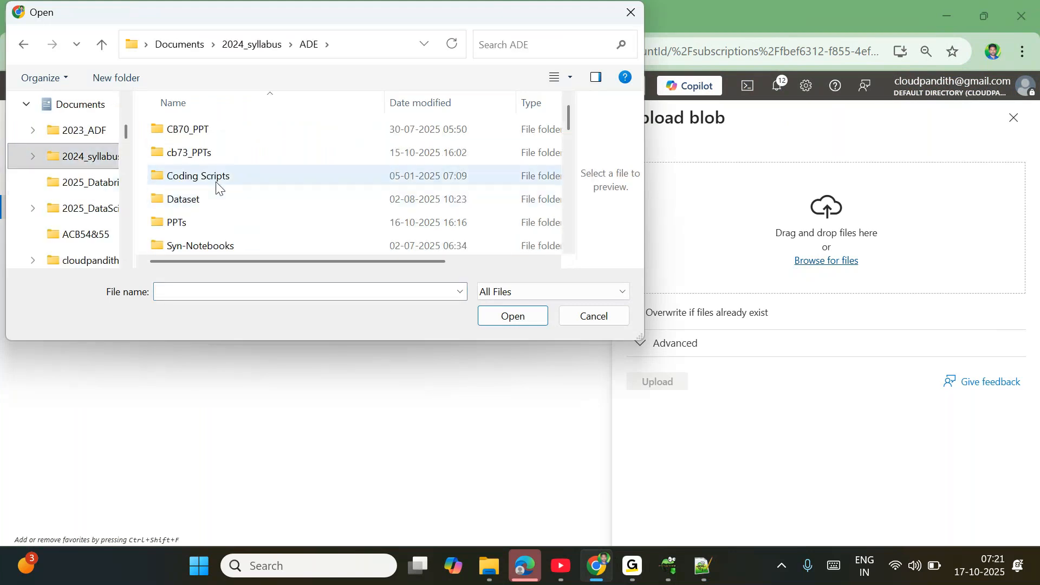
double_click(202, 202)
scroll(200, 201, down, 1)
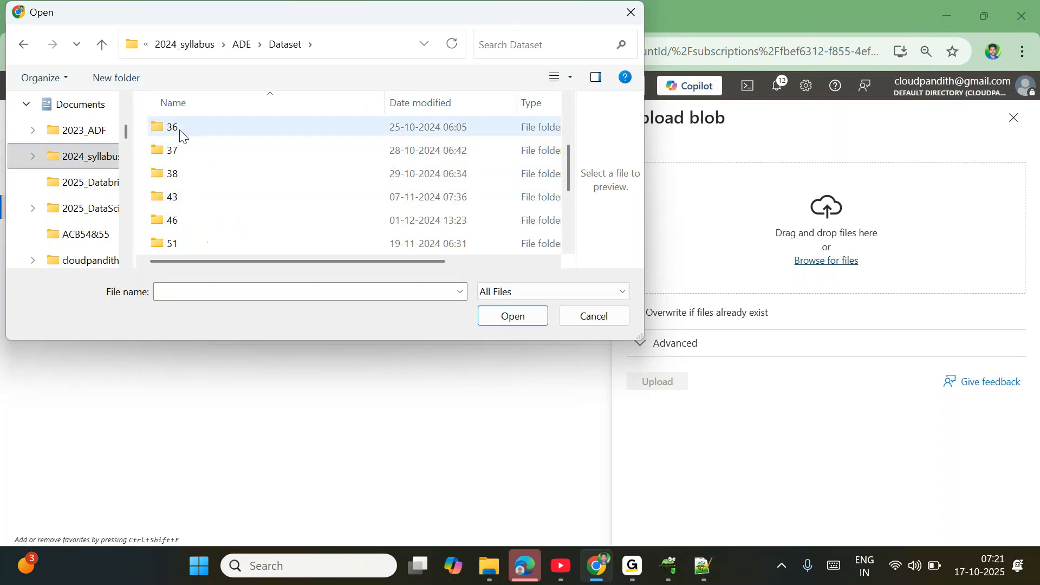
scroll(179, 134, up, 2)
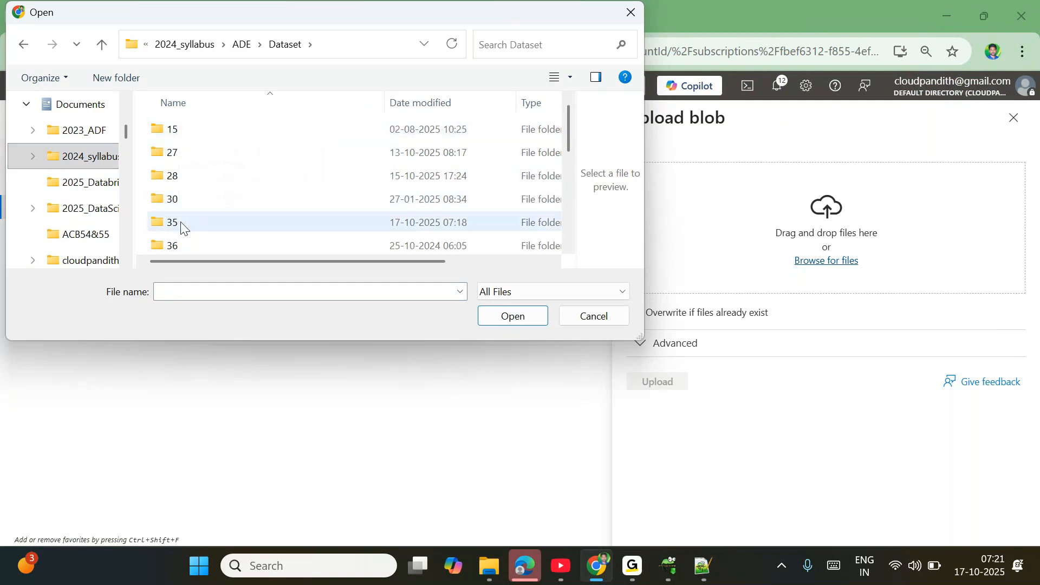
double_click(181, 224)
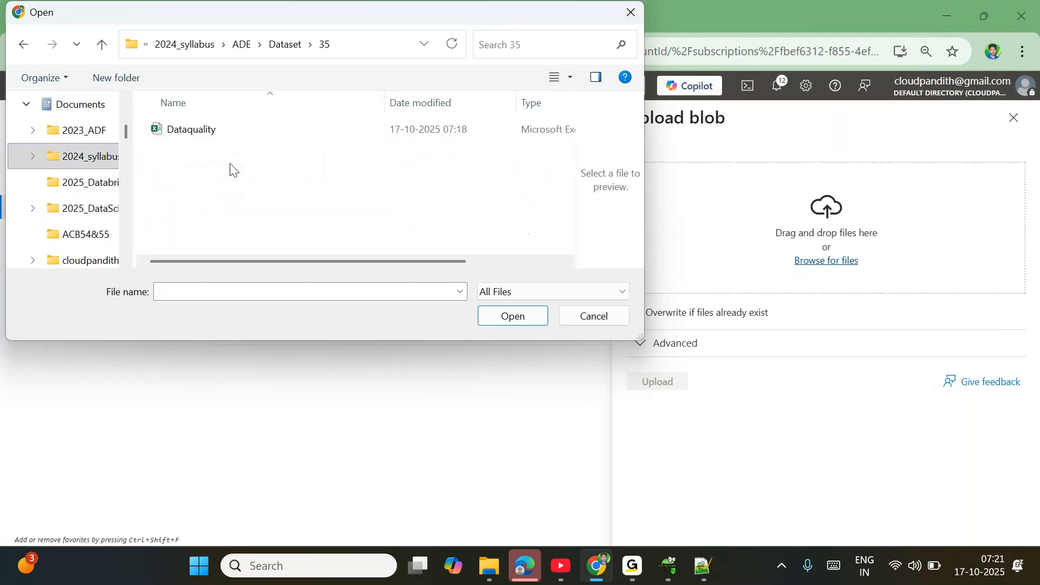
double_click(198, 132)
click(656, 381)
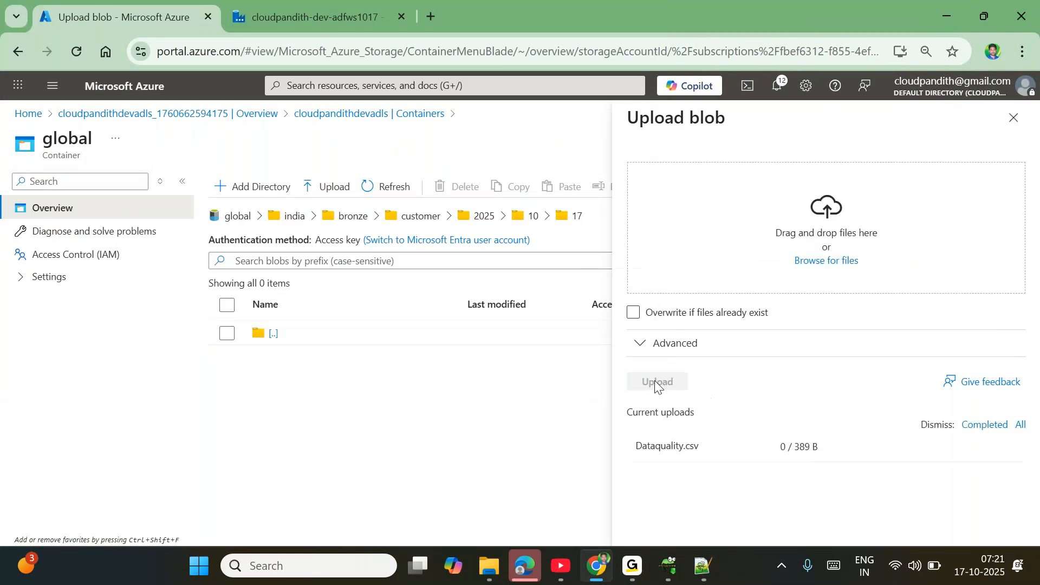
click(1023, 123)
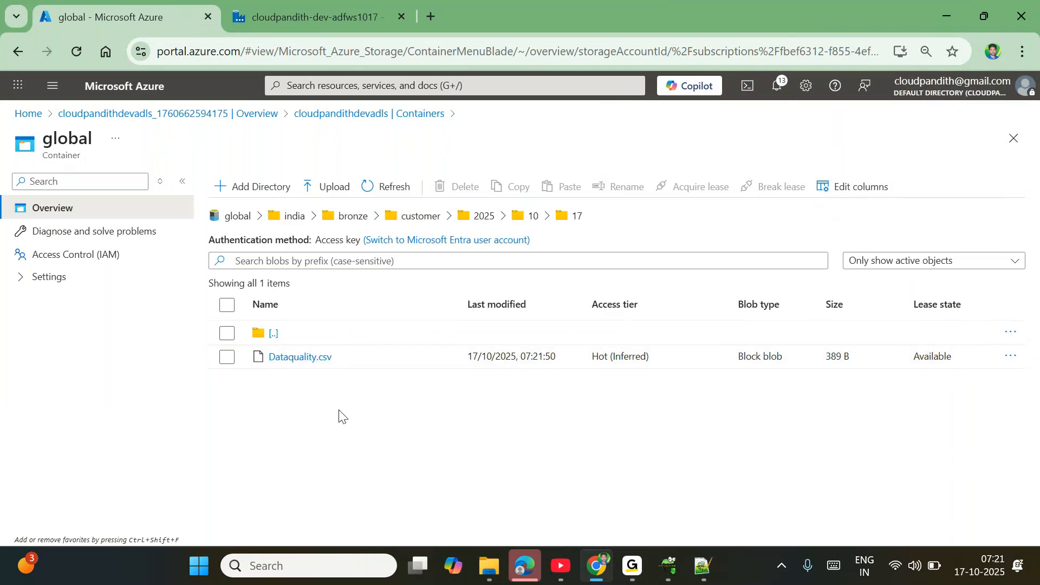
- Go back to the india directory, switch to Notepad++ and write global below question 31, followed by a run of blank lines
click(296, 224)
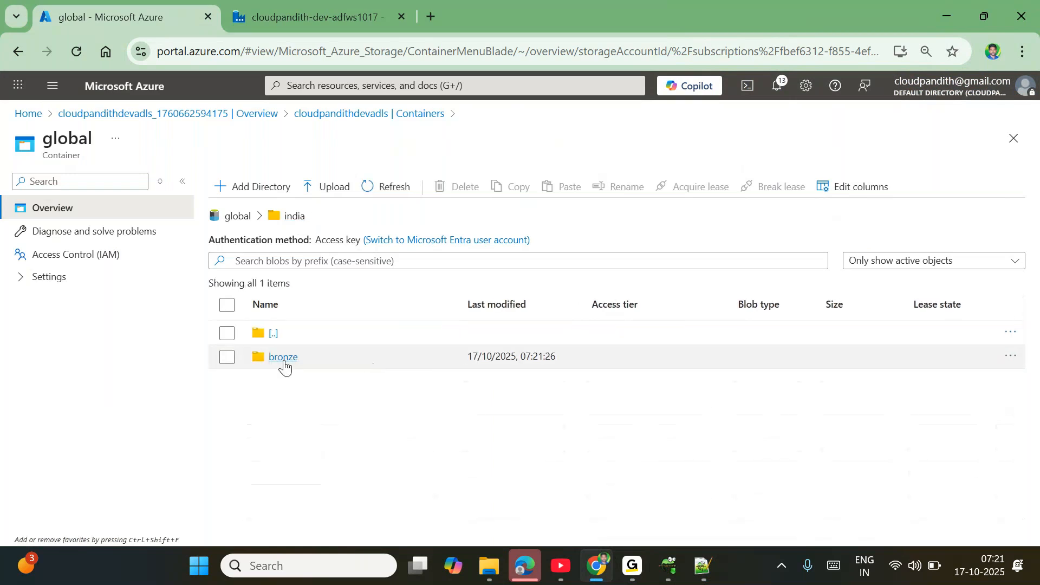
click(707, 576)
text(global)
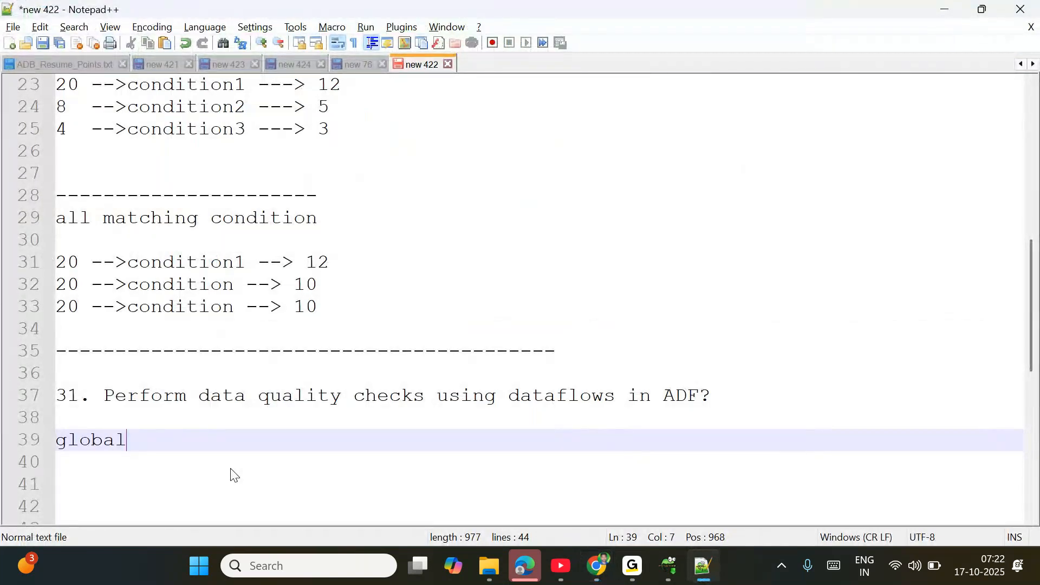
key(Return)
key(Return)
key(Return)
key(Return)
key(Return)
key(Return)
key(Return)
key(Return)
key(Return)
key(Return)
key(Return)
key(Return)
key(Return)
key(Return)
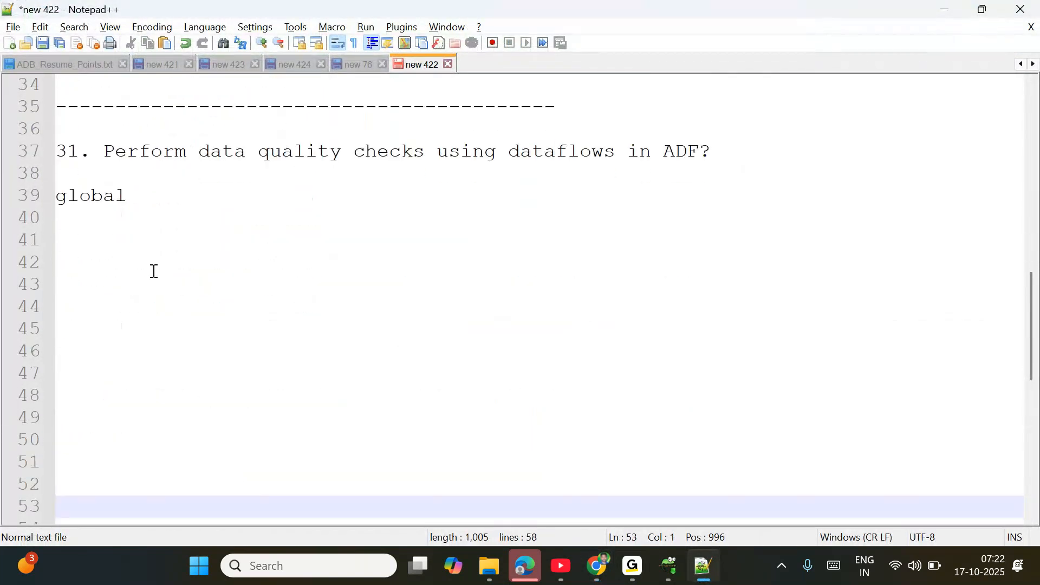
- Extend the global line to the full path global/india/landing/customer/2025/10/17
click(137, 202)
text(/india.)
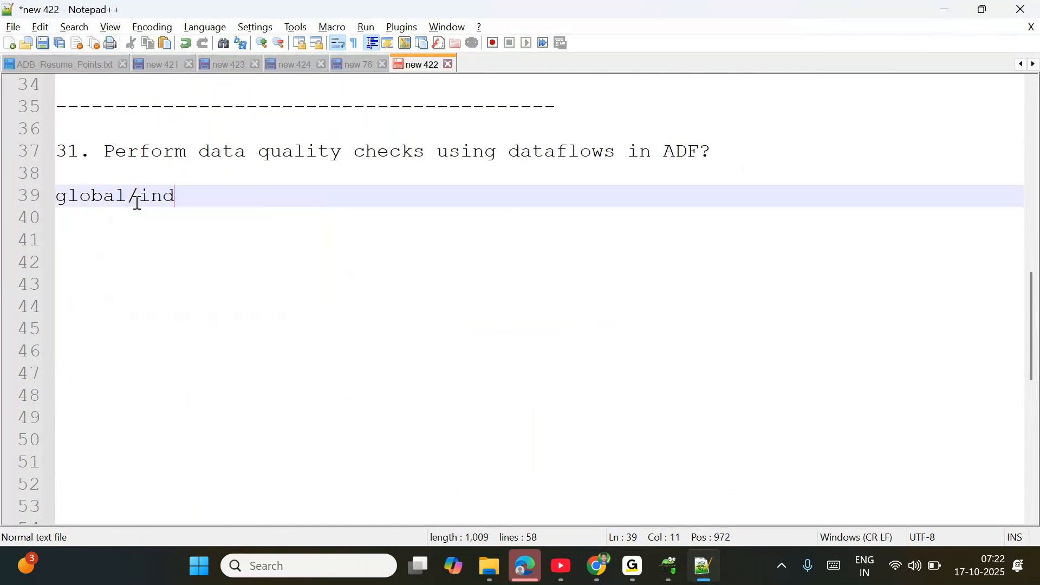
key(BackSpace)
text(/landing/)
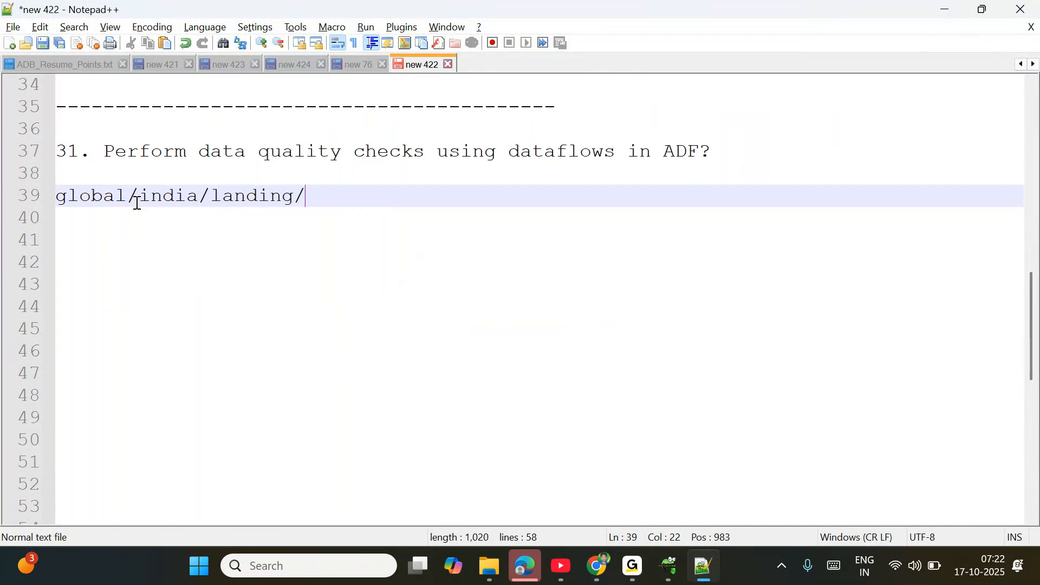
text(customer/202)
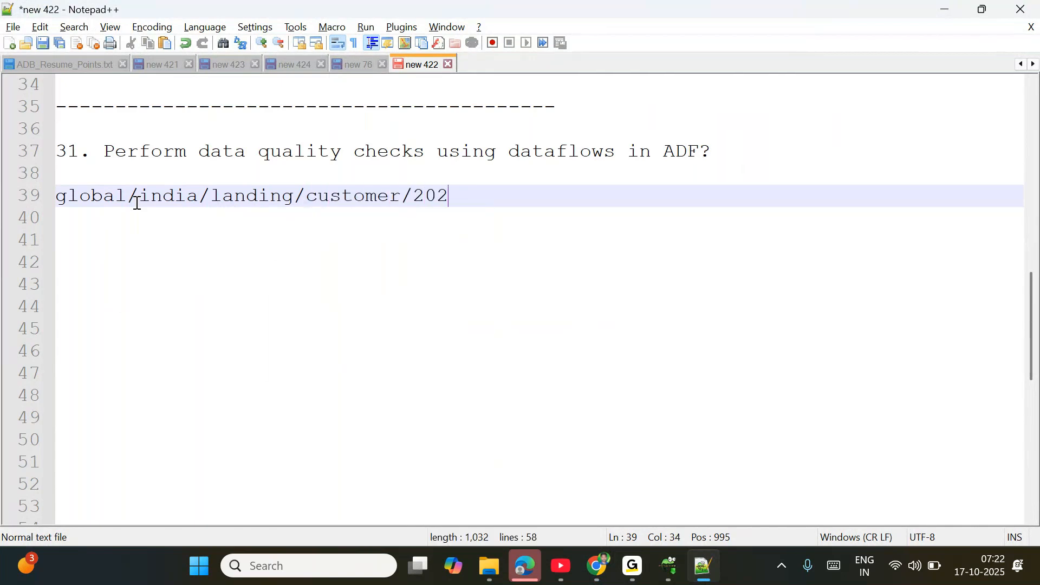
text(5/10/17)
- Replace landing with bronze in the noted path
key(shift+Home)
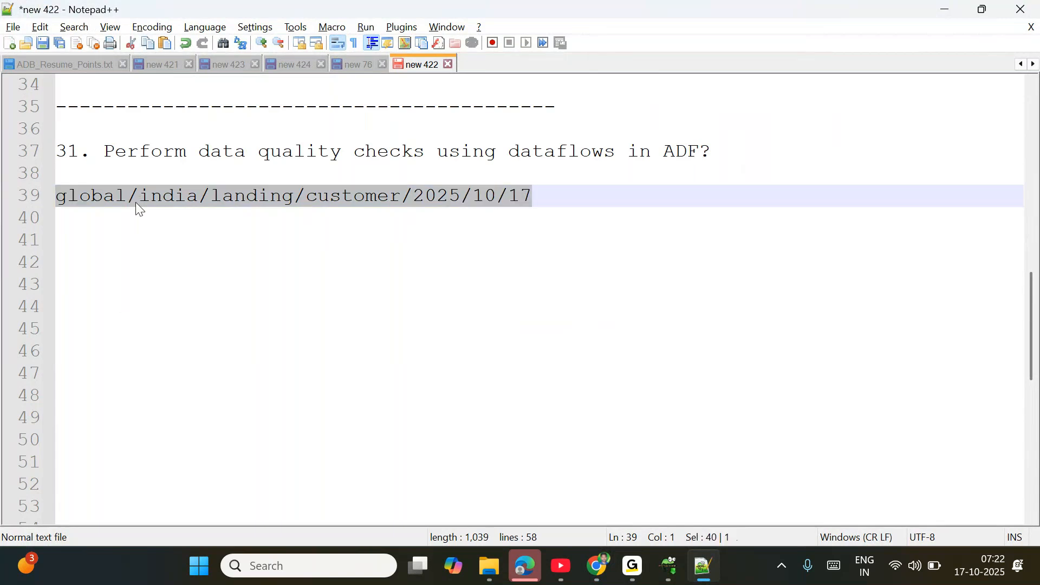
double_click(280, 196)
text(bronze)
- Duplicate the path global/india/bronze/customer/2025/10/17 on the line below it
key(End)
key(shift+Home)
key(ctrl+c)
key(End)
key(Return)
key(ctrl+v)
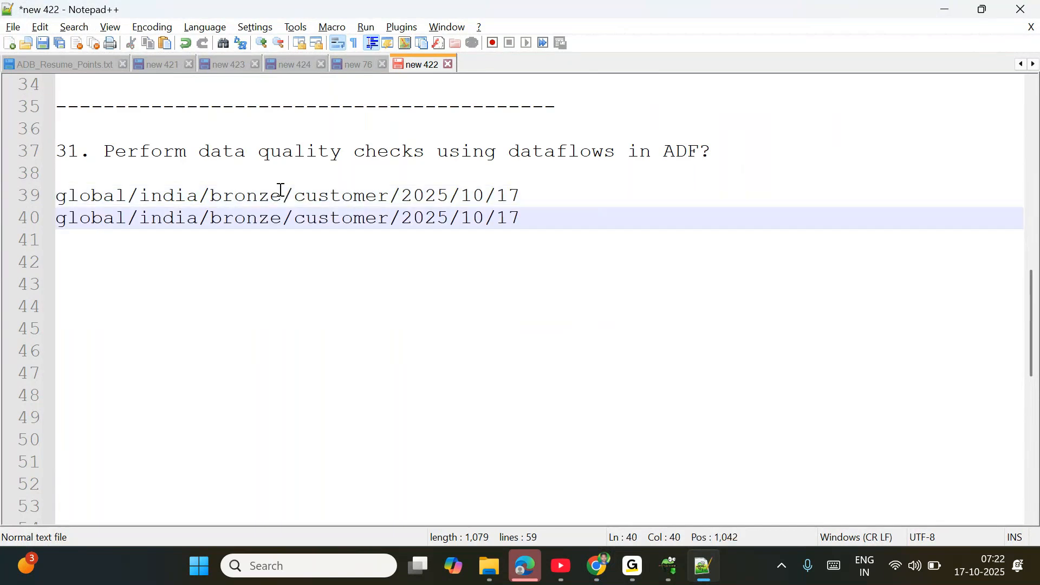
- Change the layer in the second noted path to silver and add a third copy of the path with reject as its layer
double_click(242, 220)
text(silver)
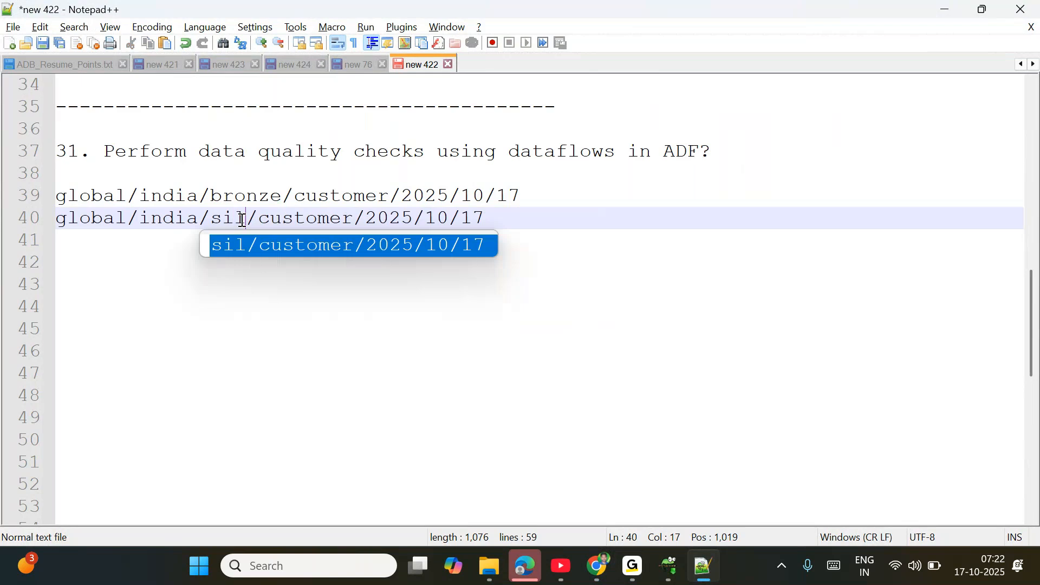
key(End)
key(shift+Home)
key(ctrl+c)
key(End)
key(Return)
key(ctrl+v)
double_click(245, 242)
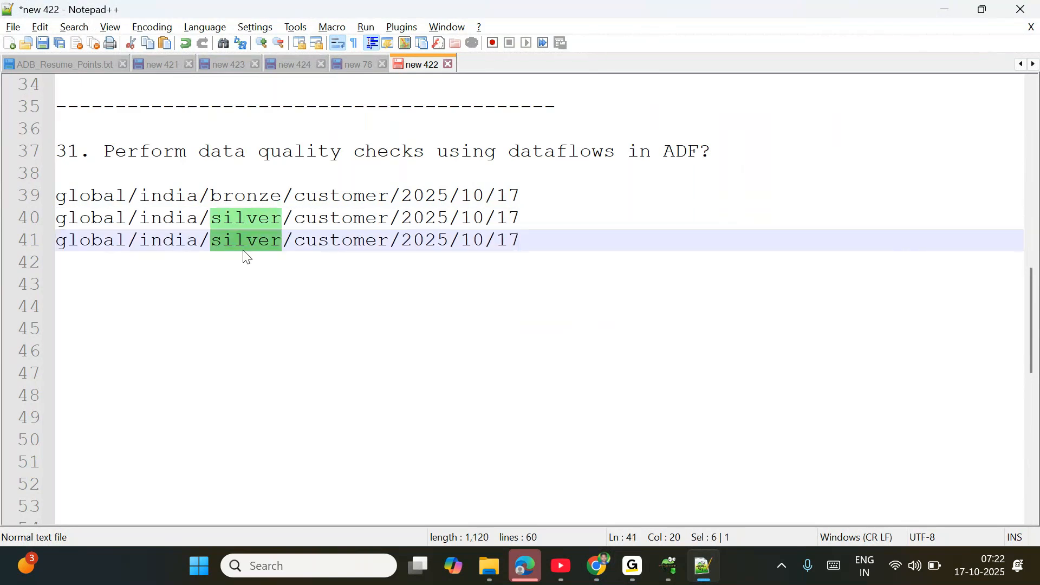
text(reject)
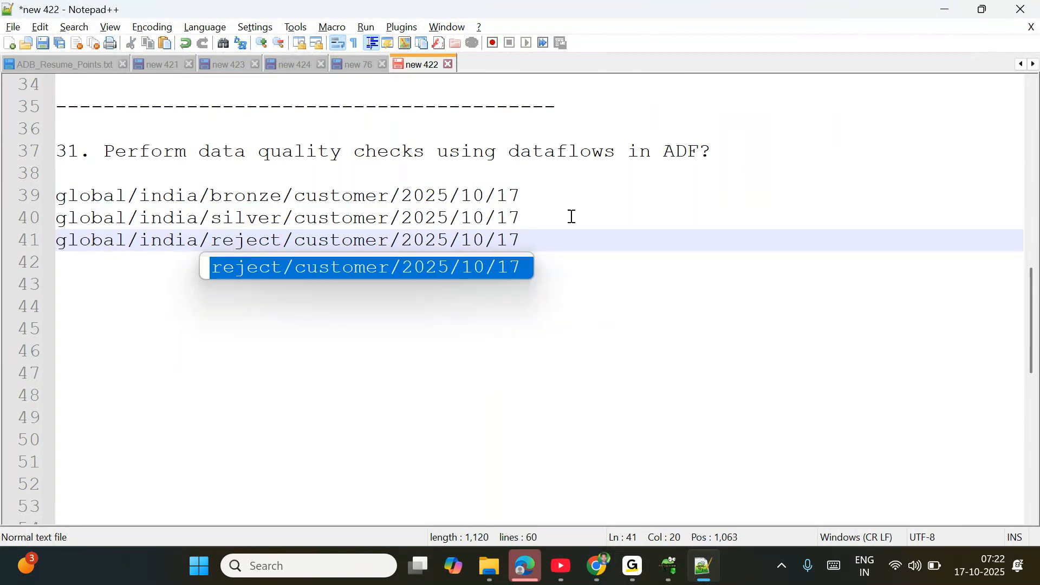
- Review the bronze, silver and reject paths noted below question 31
drag(89, 252, 46, 216)
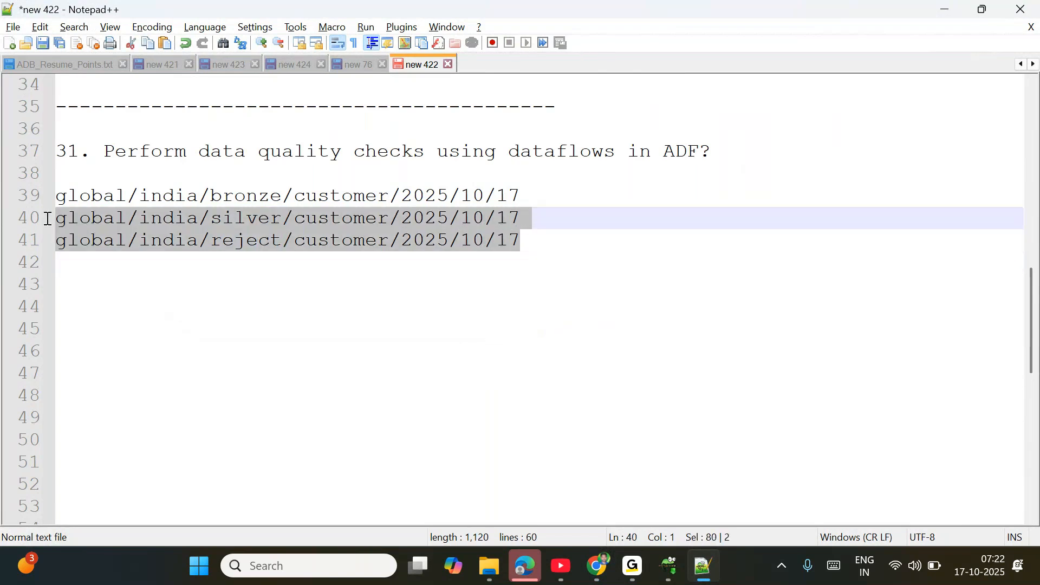
click(483, 302)
double_click(246, 242)
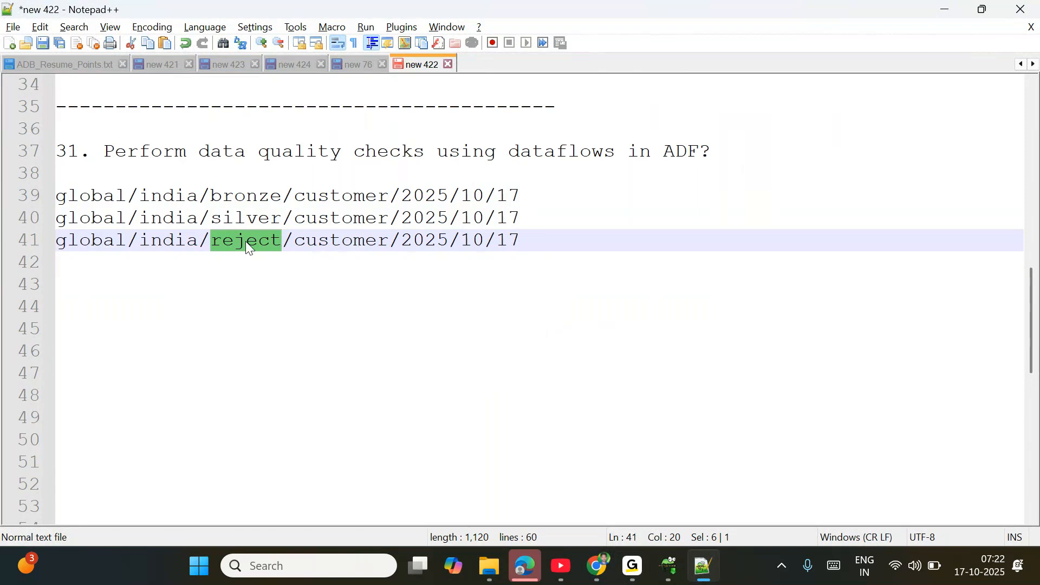
double_click(240, 217)
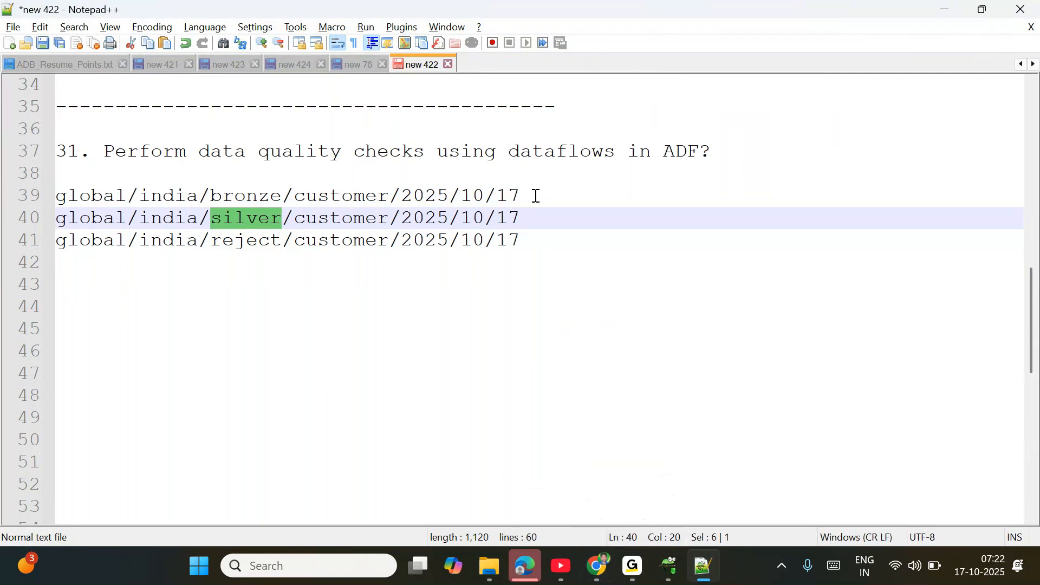
drag(534, 195, 87, 204)
drag(528, 217, 211, 216)
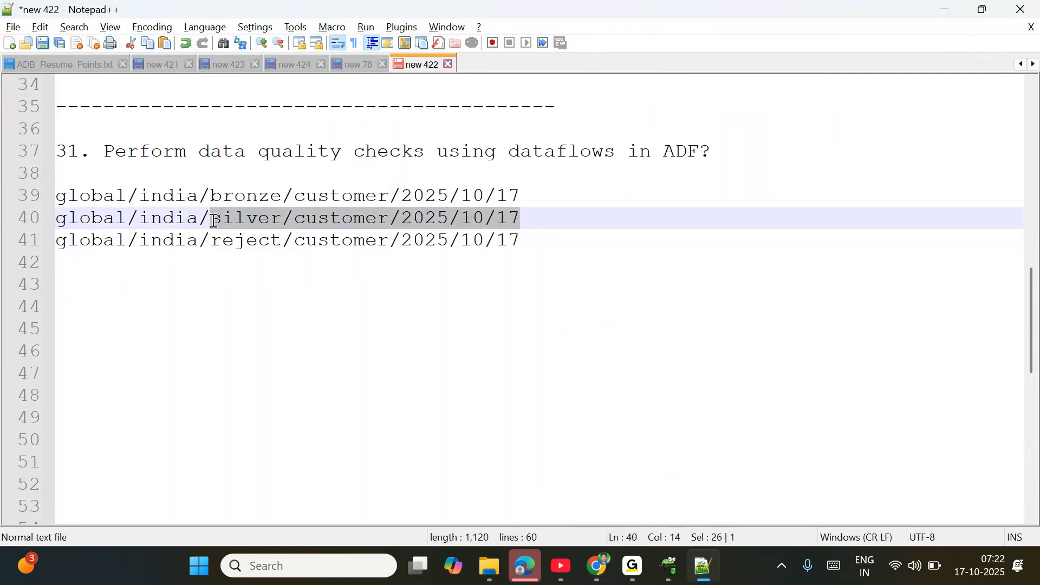
click(540, 225)
key(shift+Down)
key(shift+Down)
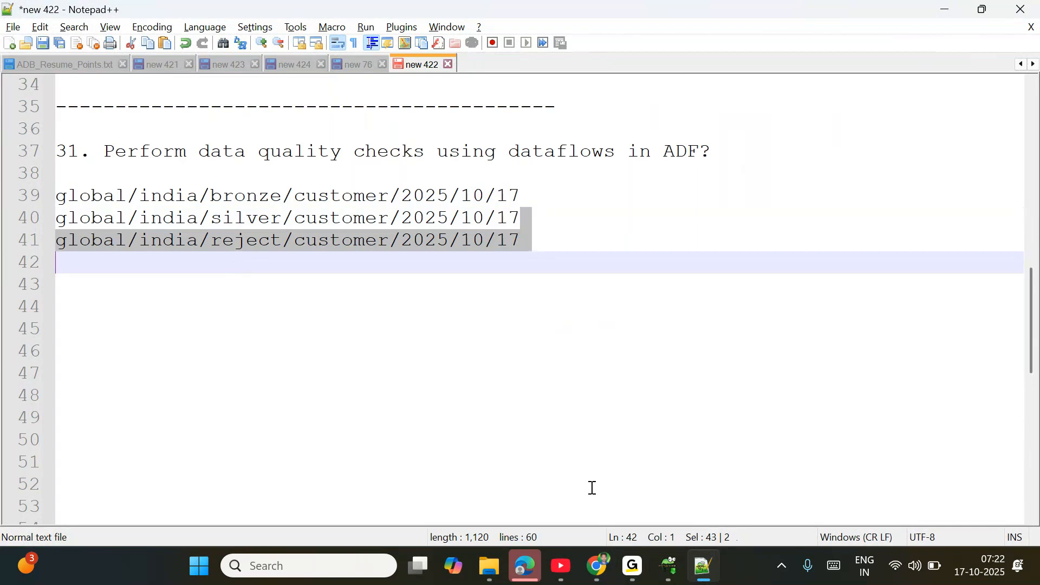
- Switch to the Data Factory page in Chrome and create a new data flow
click(596, 566)
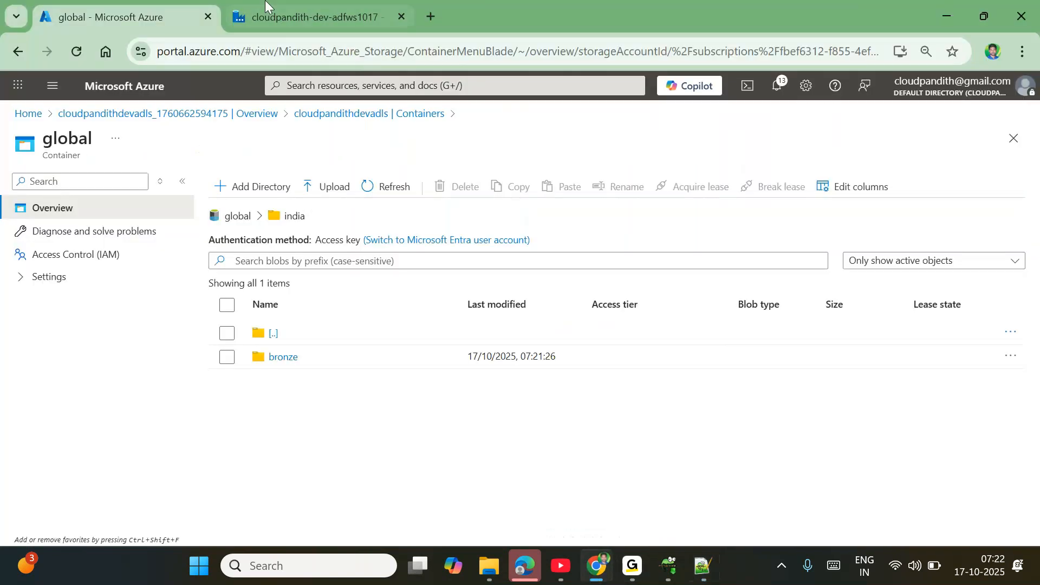
click(311, 17)
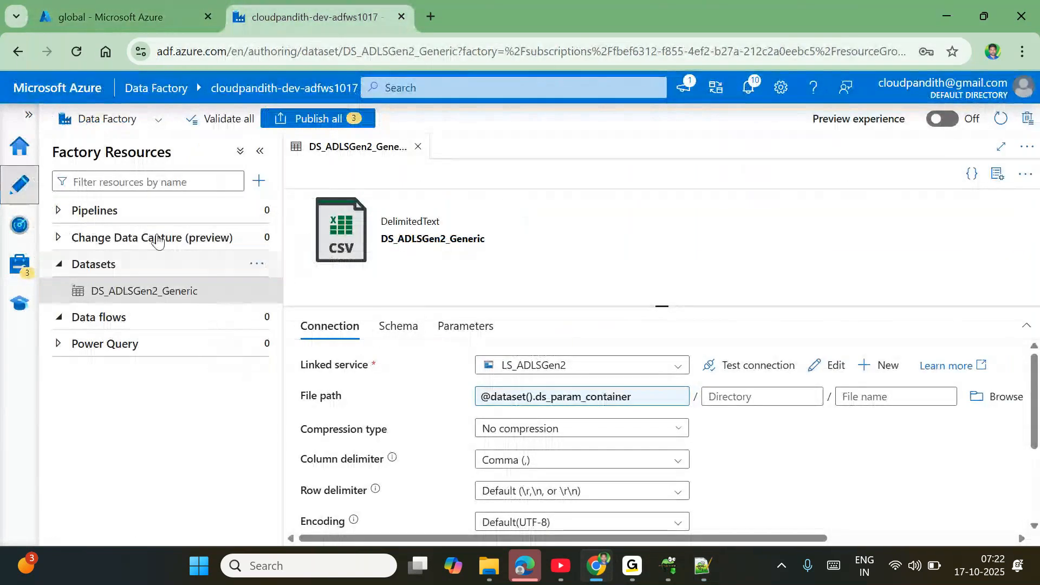
click(257, 319)
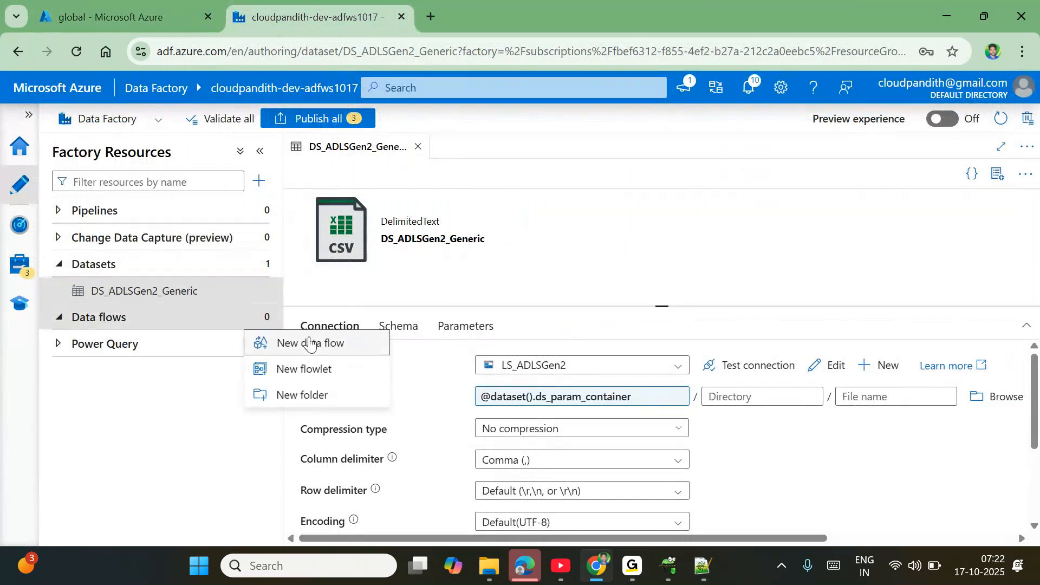
click(309, 343)
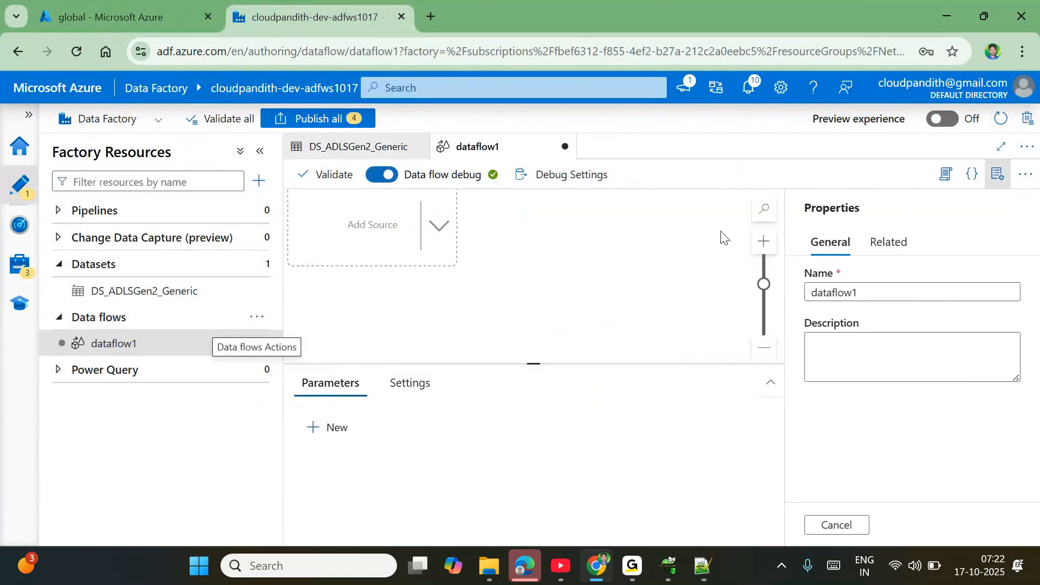
- Add a source to the new data flow, hide the data flow's properties and enlarge the source settings area
click(355, 228)
click(1004, 181)
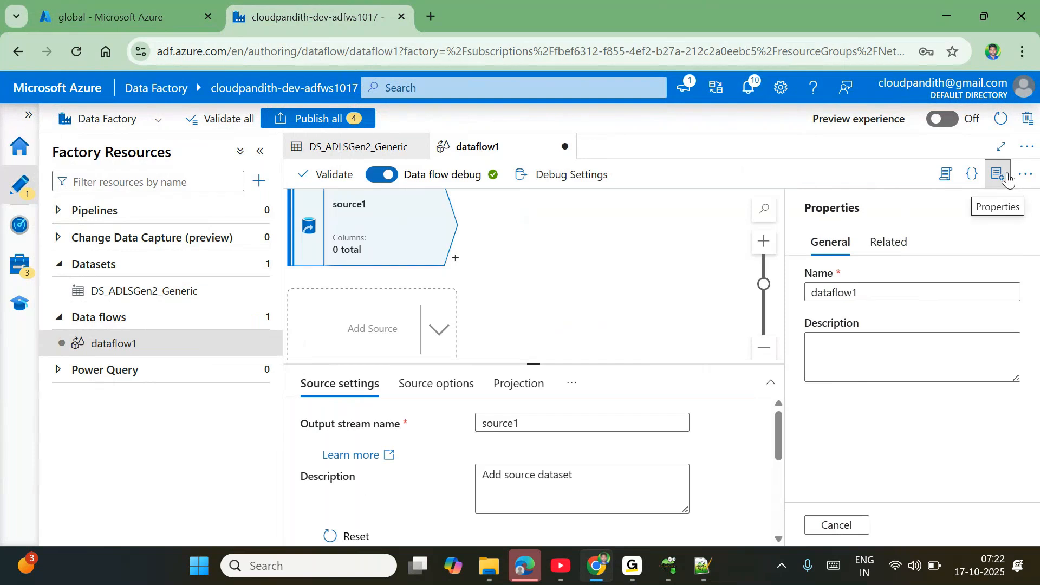
click(659, 363)
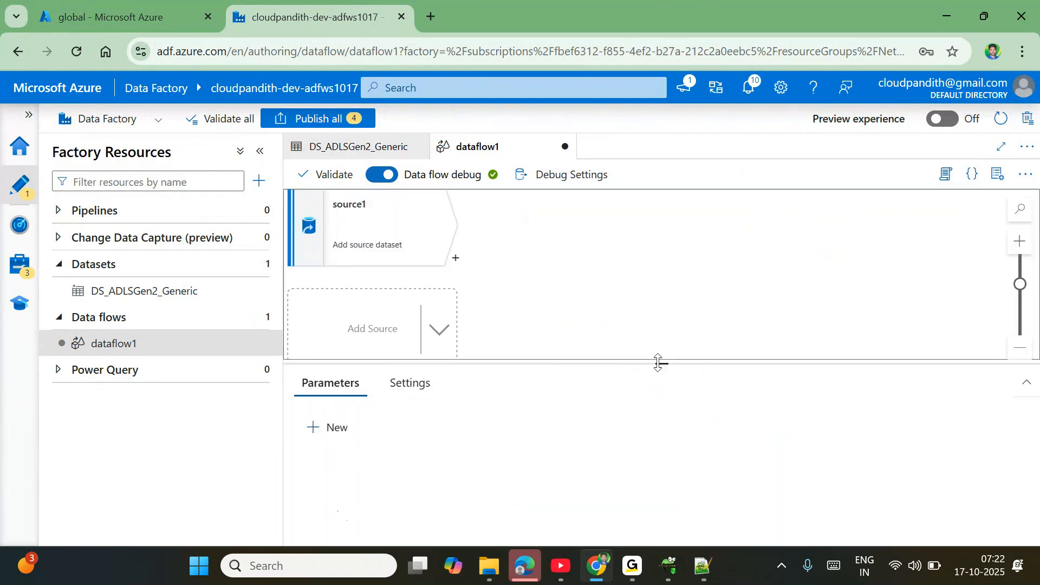
click(395, 242)
drag(664, 360, 601, 225)
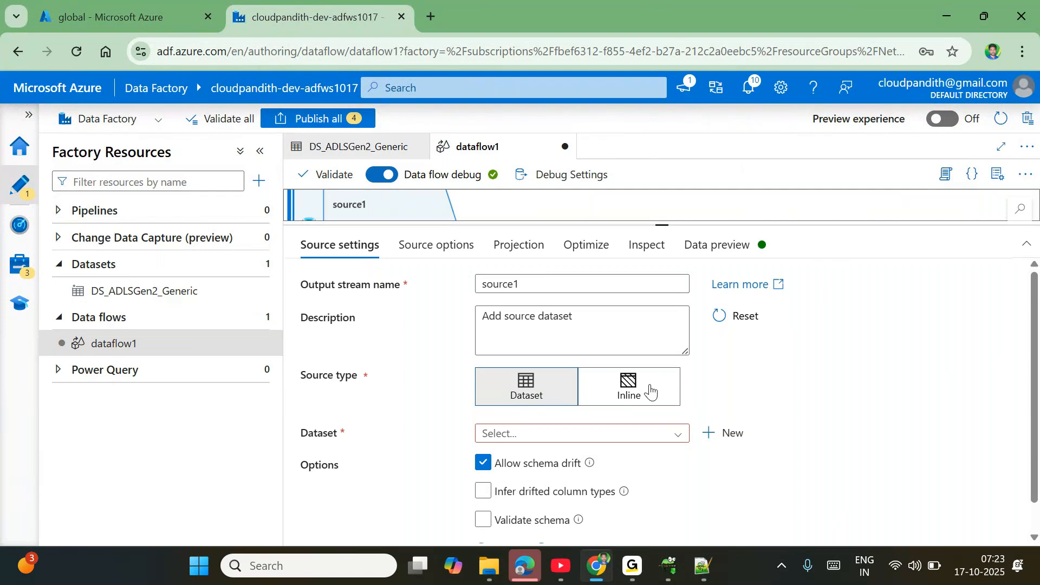
- Use DS_ADLSGen2_Generic as the dataset of source1
click(596, 435)
click(565, 459)
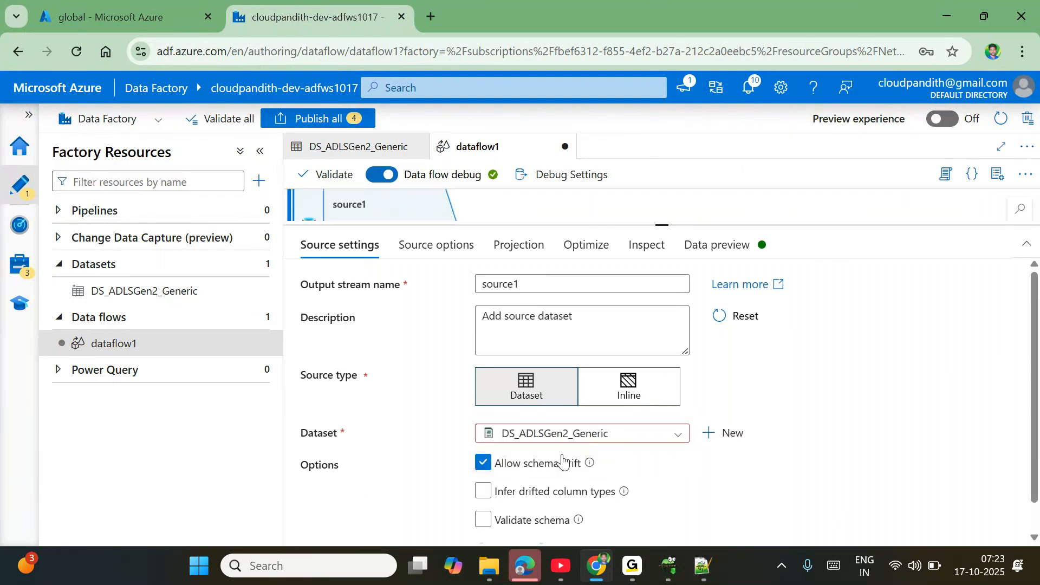
scroll(689, 487, down, 2)
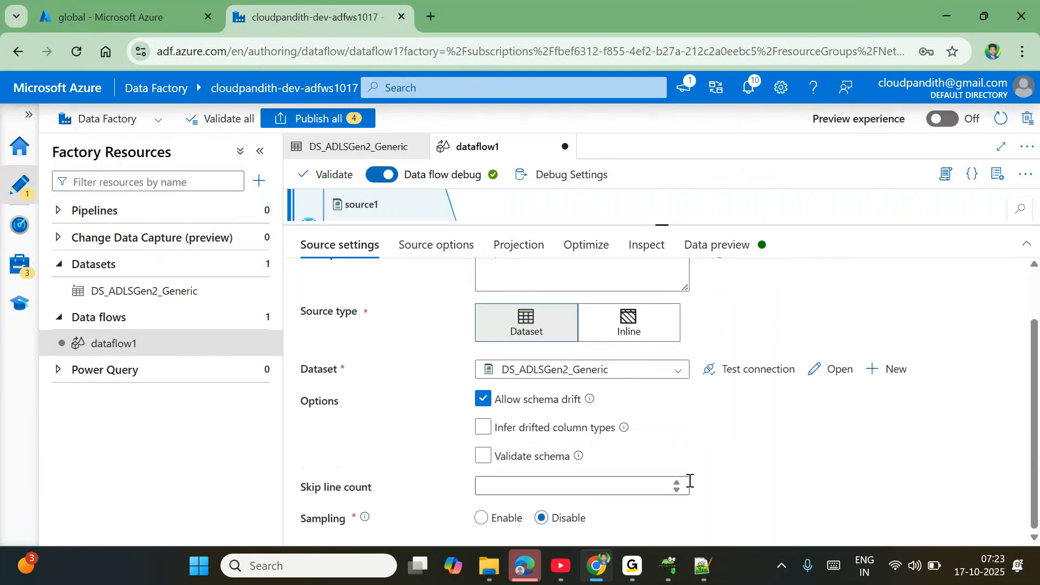
scroll(622, 401, up, 2)
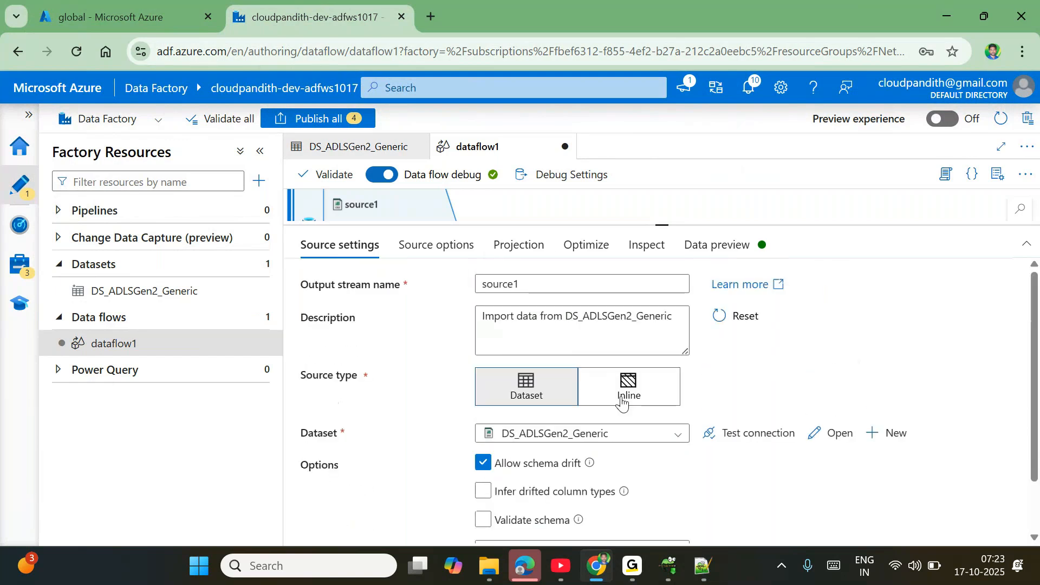
scroll(645, 477, down, 1)
scroll(639, 460, up, 1)
- In the debug settings, set source1's ds_param_container parameter to global/india/bronze/customer/2025/10/17 and save
click(571, 182)
click(661, 155)
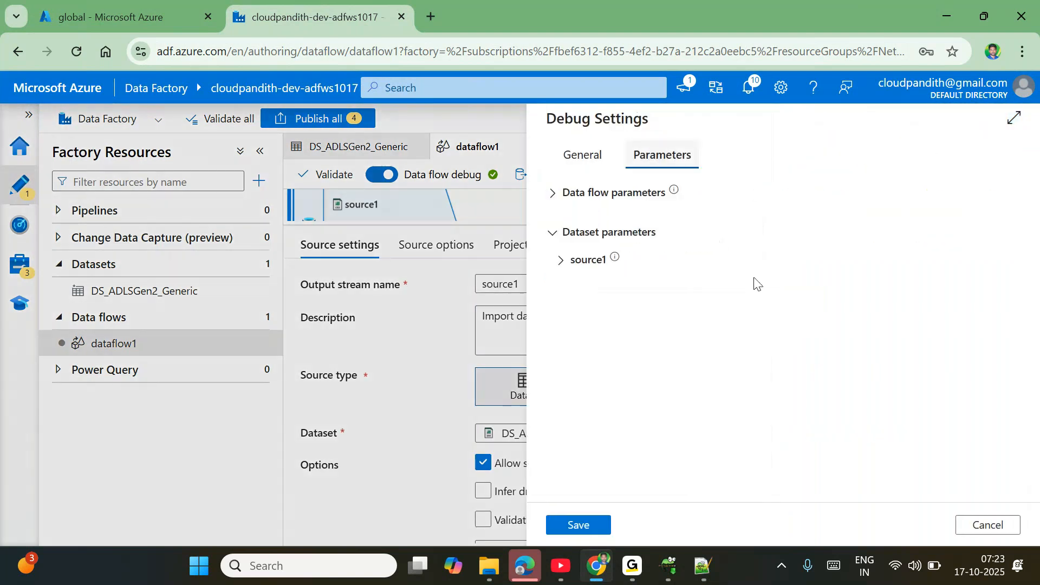
click(566, 261)
click(699, 313)
text(global/in)
text(nd)
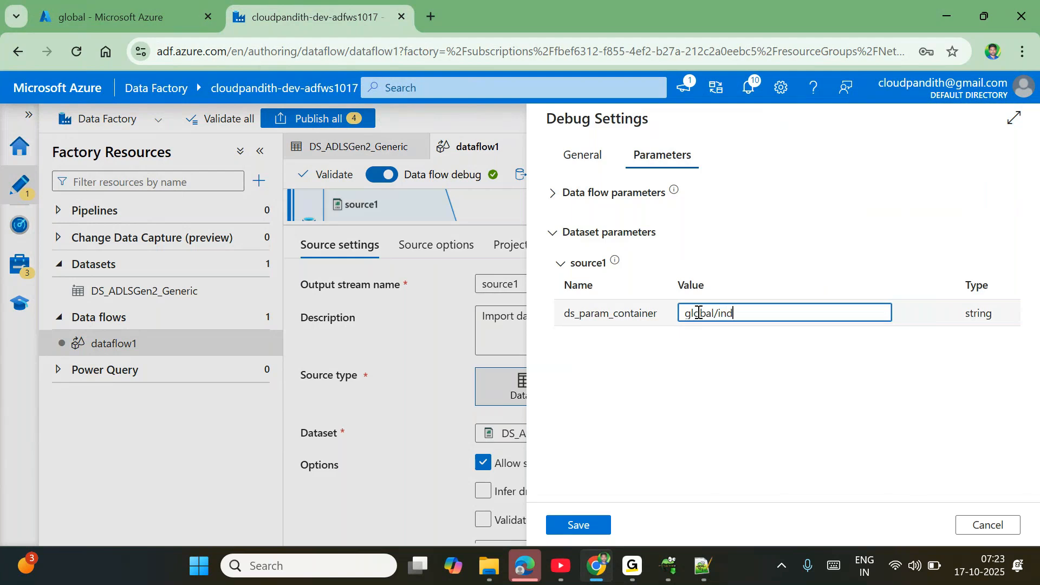
text(ia/bronze/customer/2025/10/1)
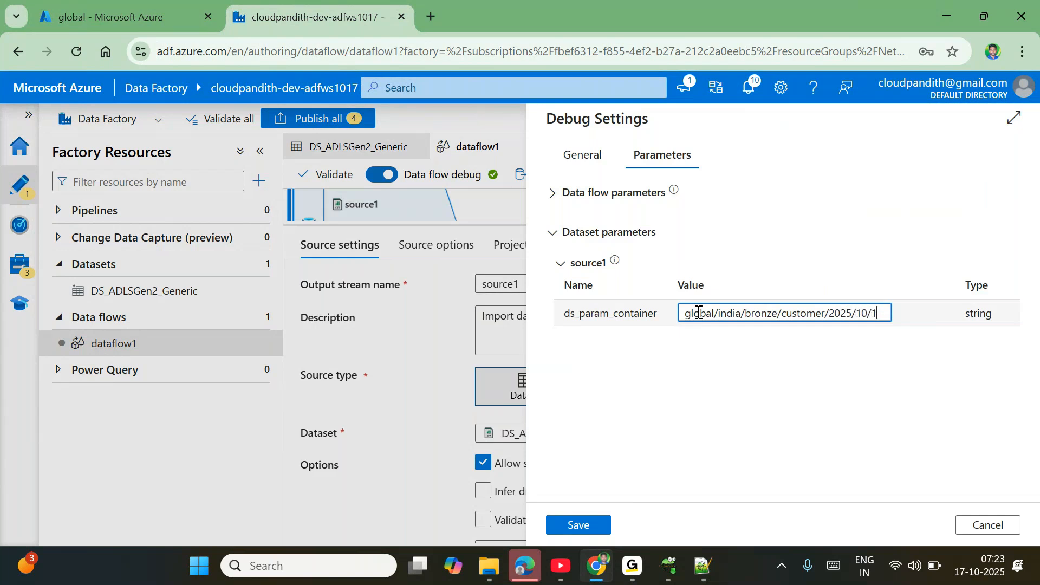
text(7)
click(583, 527)
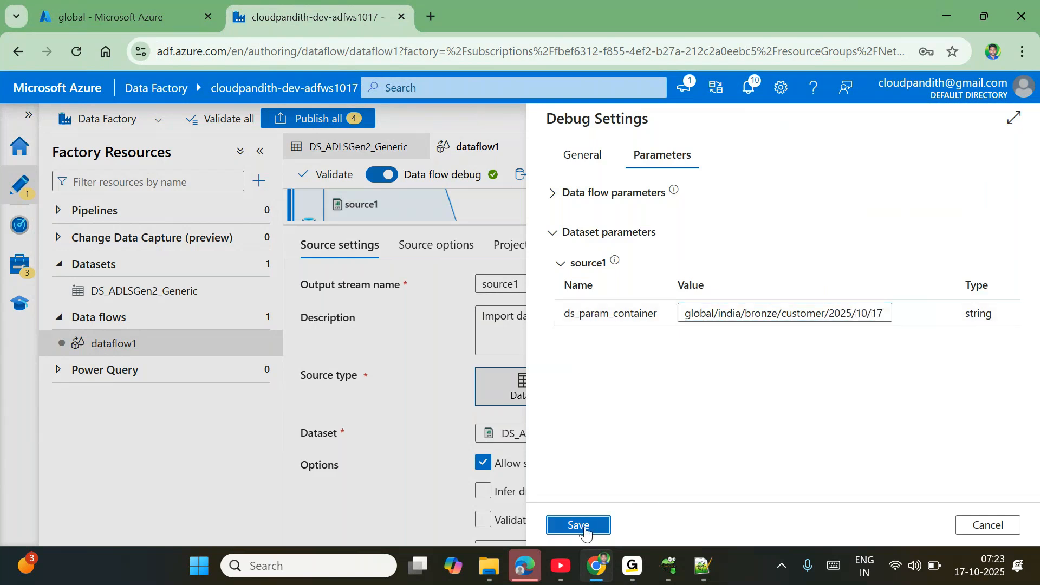
- Check the source options of source1 and try to import its projection
click(436, 254)
scroll(523, 387, down, 1)
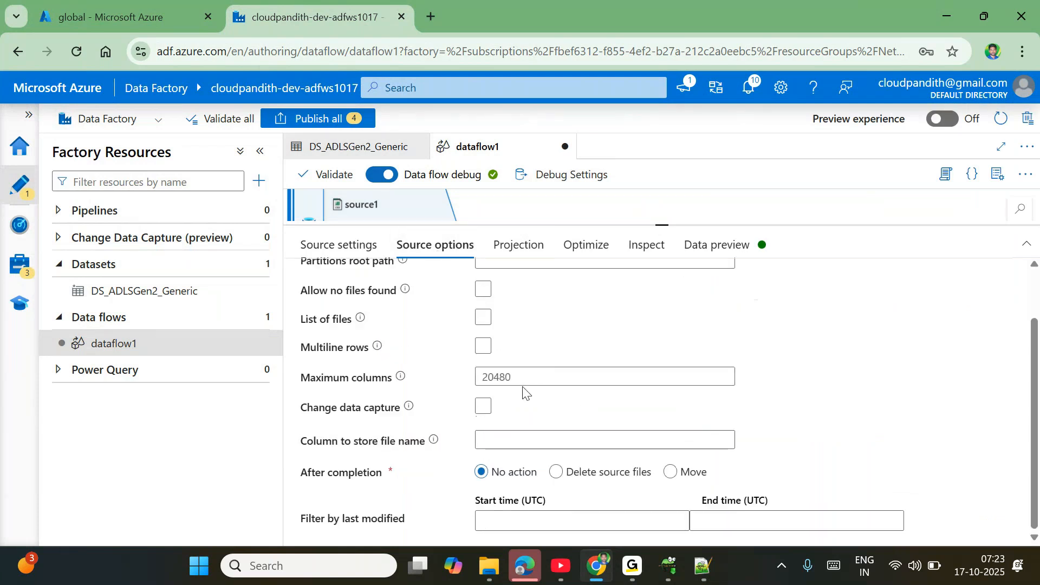
scroll(525, 391, up, 1)
click(512, 248)
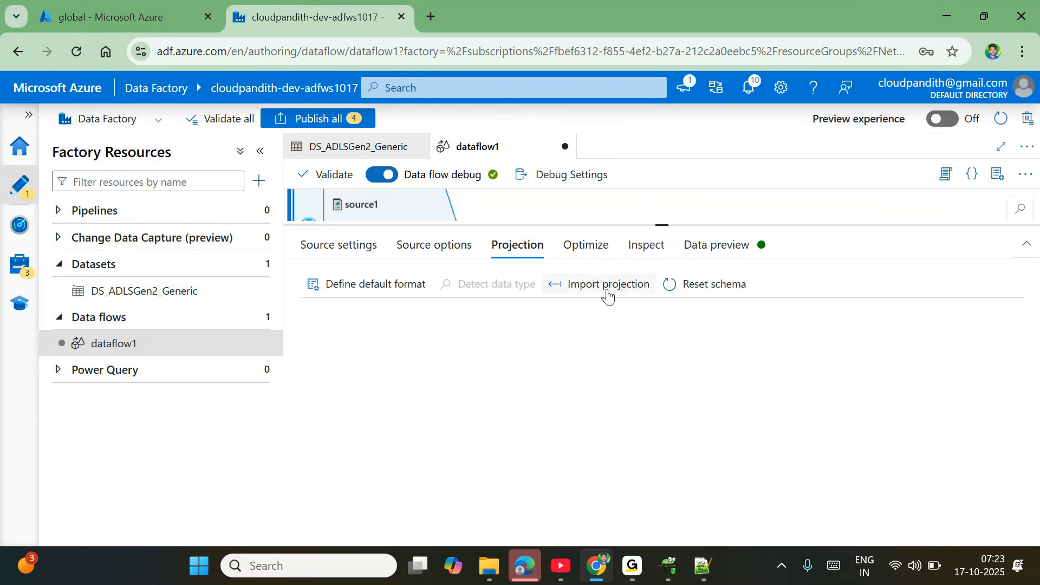
click(608, 296)
click(409, 65)
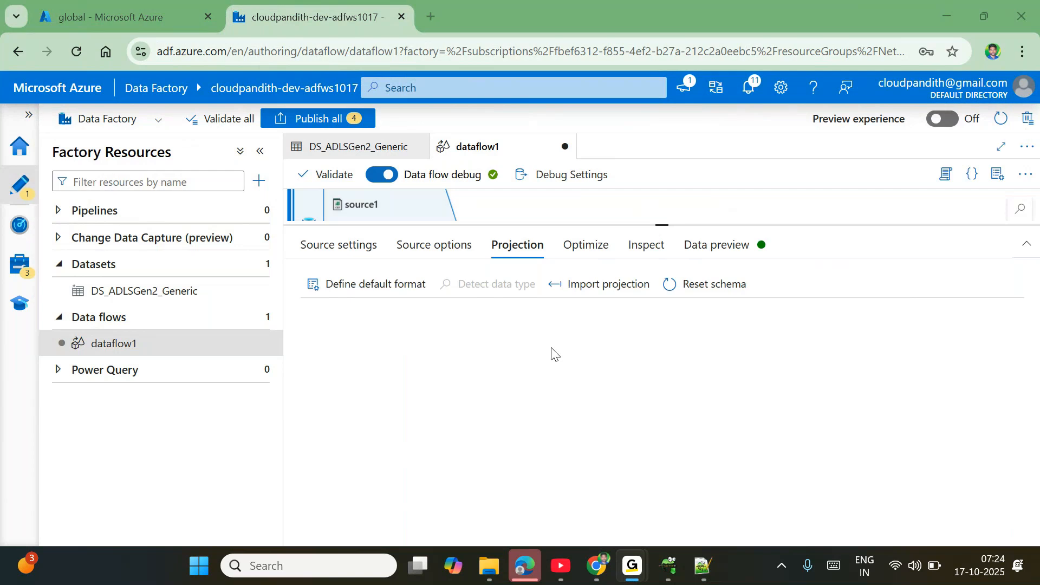
click(577, 246)
click(514, 251)
- Read the error details of the source1 schema import from the notifications and close them
click(751, 94)
click(751, 93)
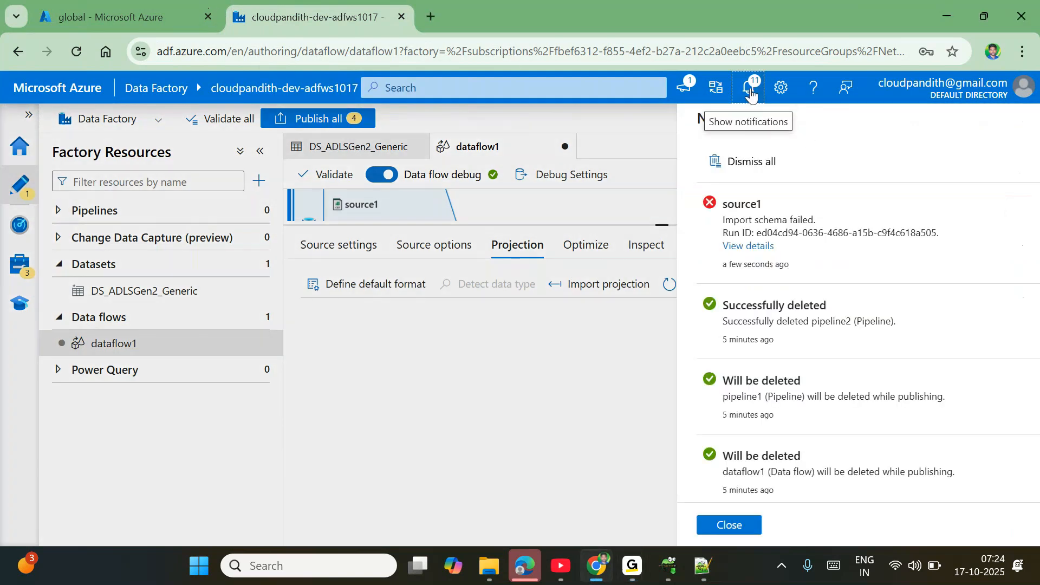
click(611, 247)
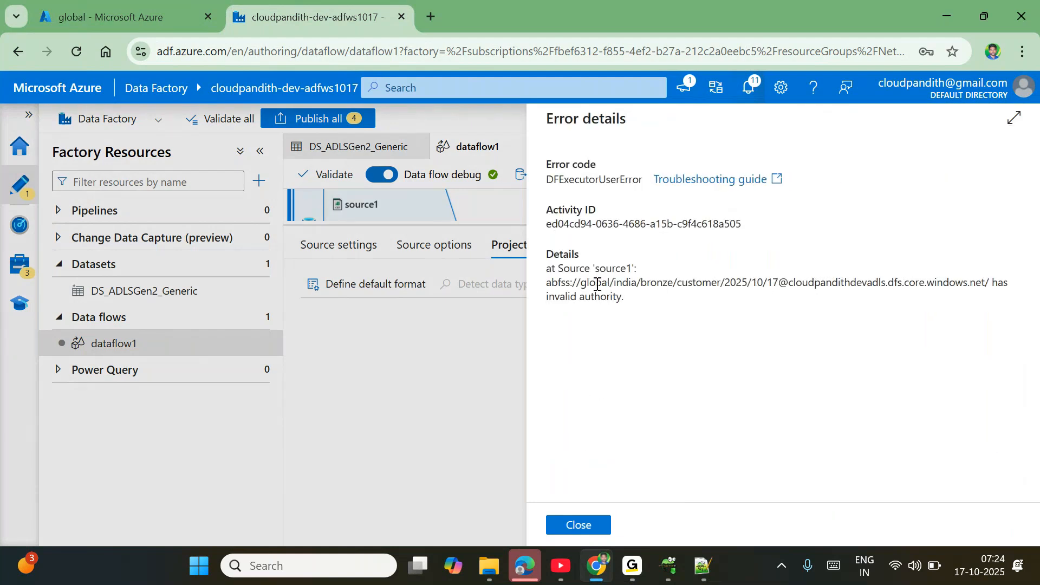
double_click(597, 284)
click(675, 341)
click(590, 526)
click(576, 525)
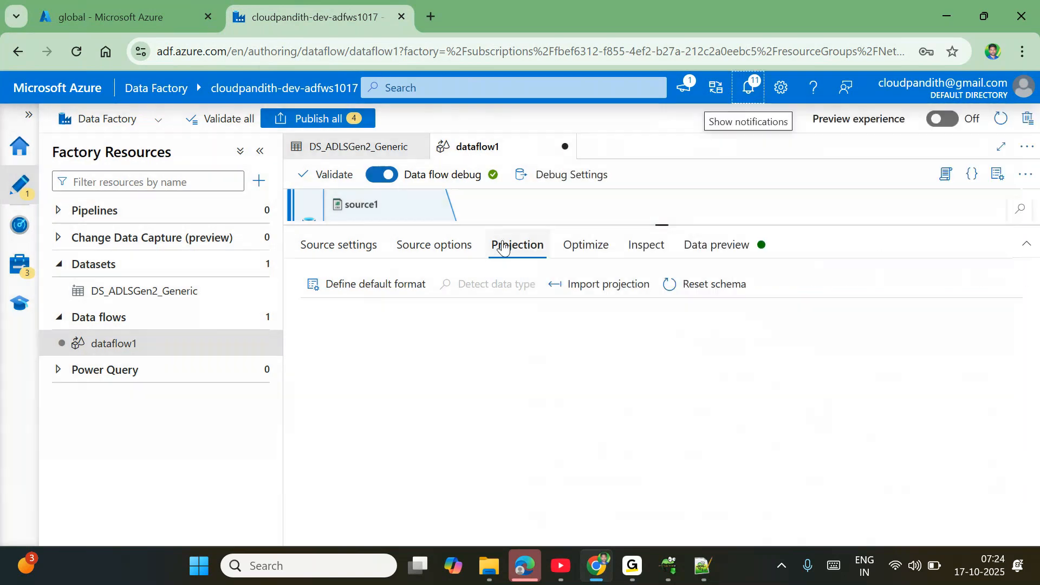
- Add a string parameter named ds_param_folder to the DS_ADLSGen2_Generic dataset
click(158, 292)
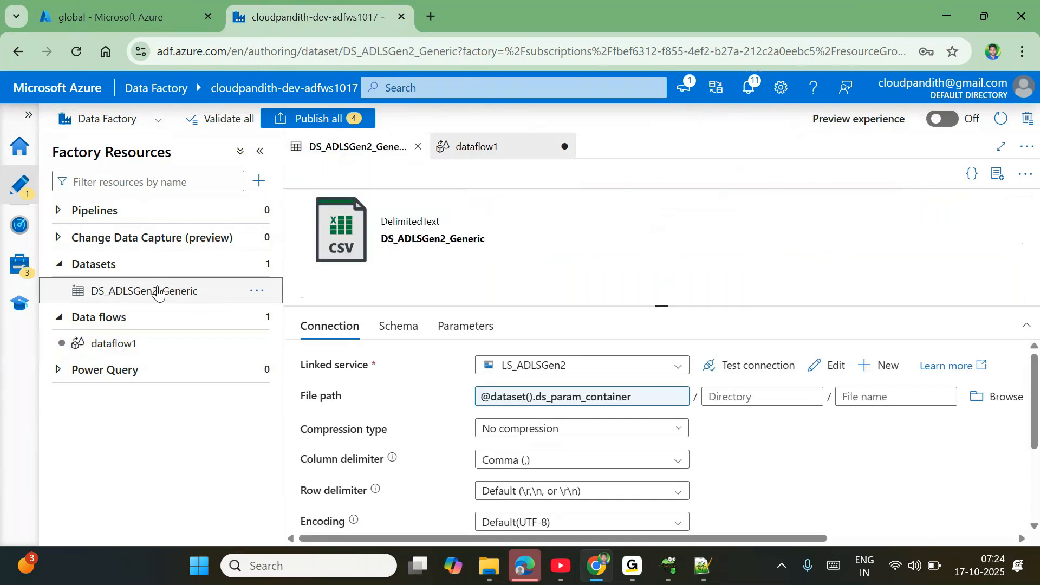
click(465, 326)
click(324, 373)
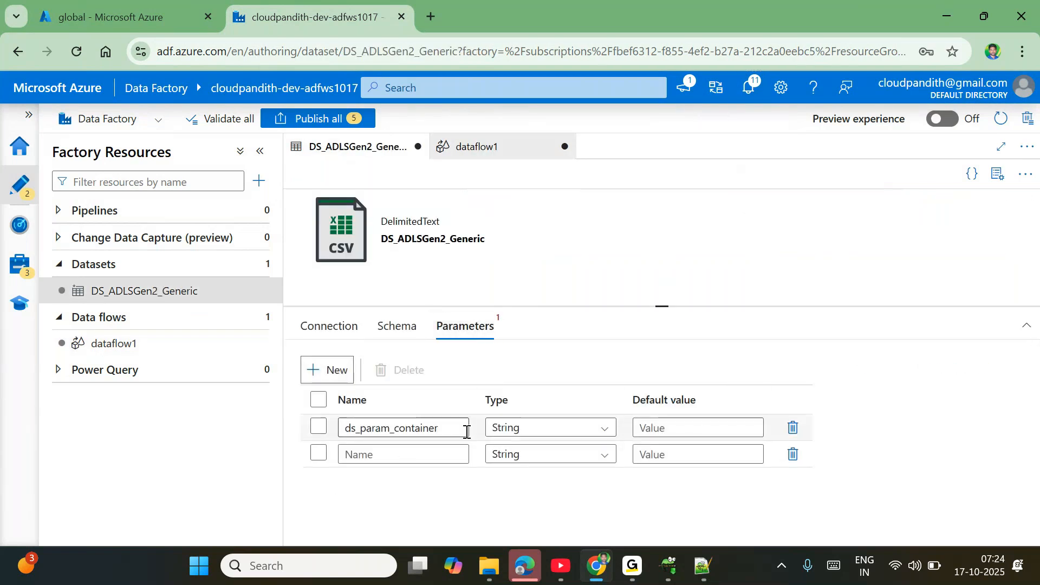
click(373, 454)
text(ds)
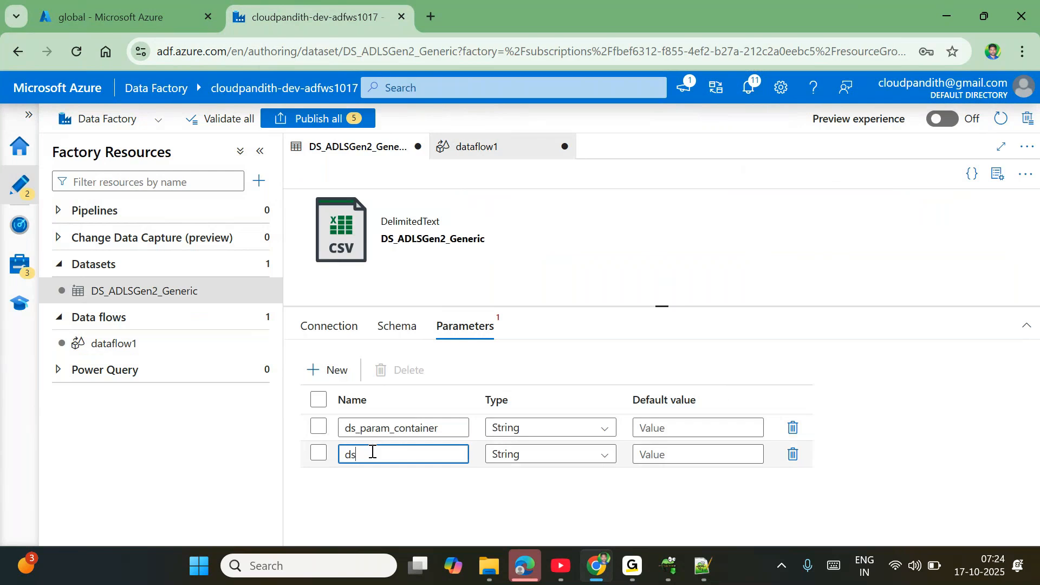
text(_param_folde)
- Set the directory in the dataset's file path to the ds_param_folder parameter and return to dataflow1
click(329, 327)
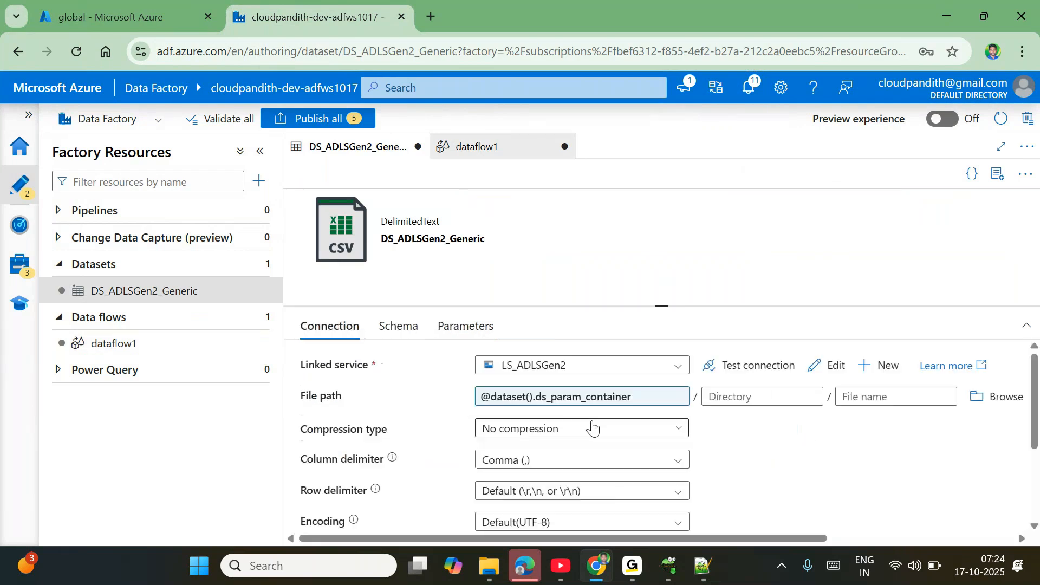
click(733, 395)
click(710, 418)
click(612, 464)
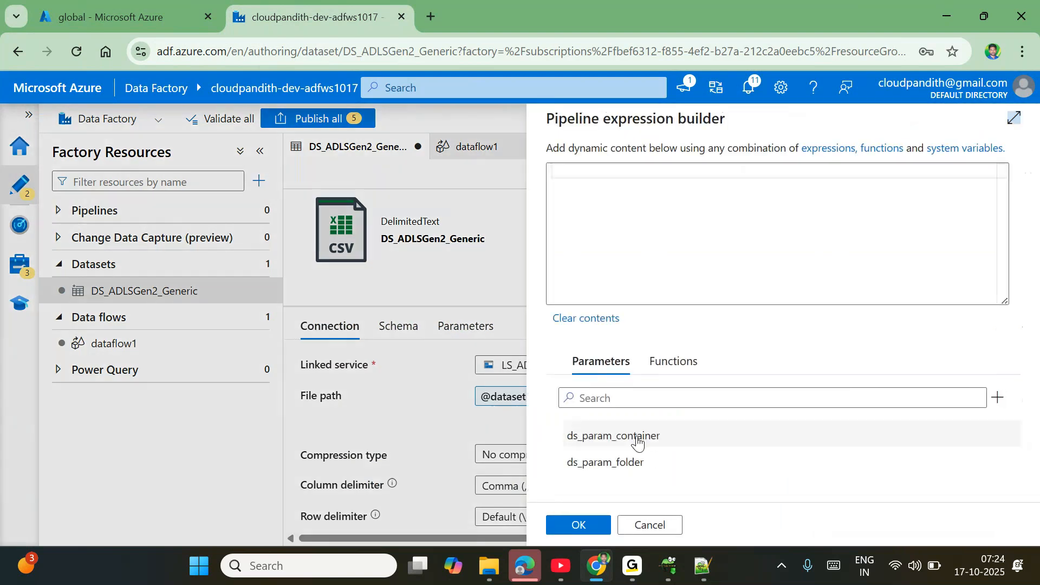
click(578, 525)
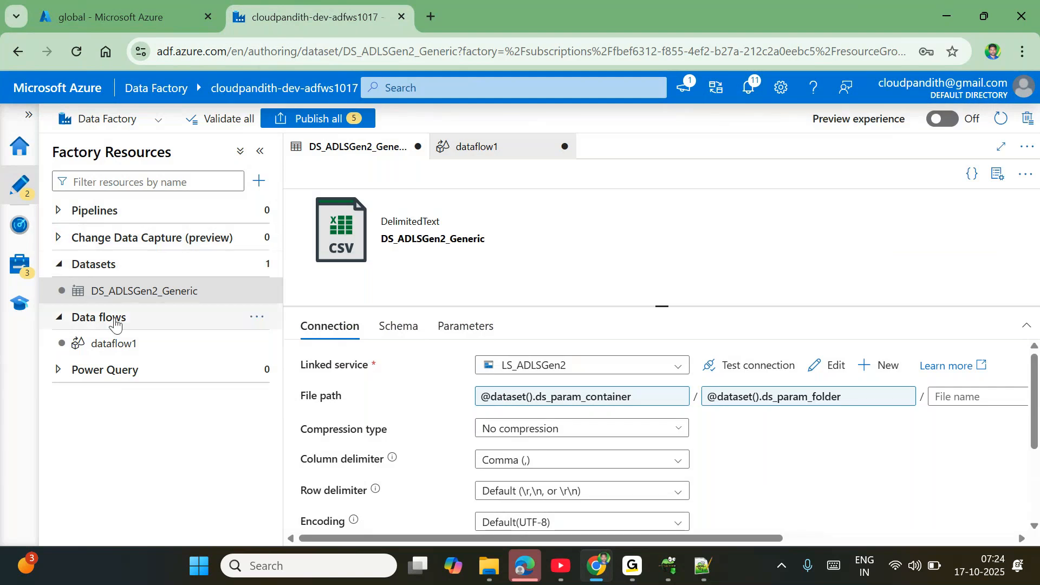
click(122, 343)
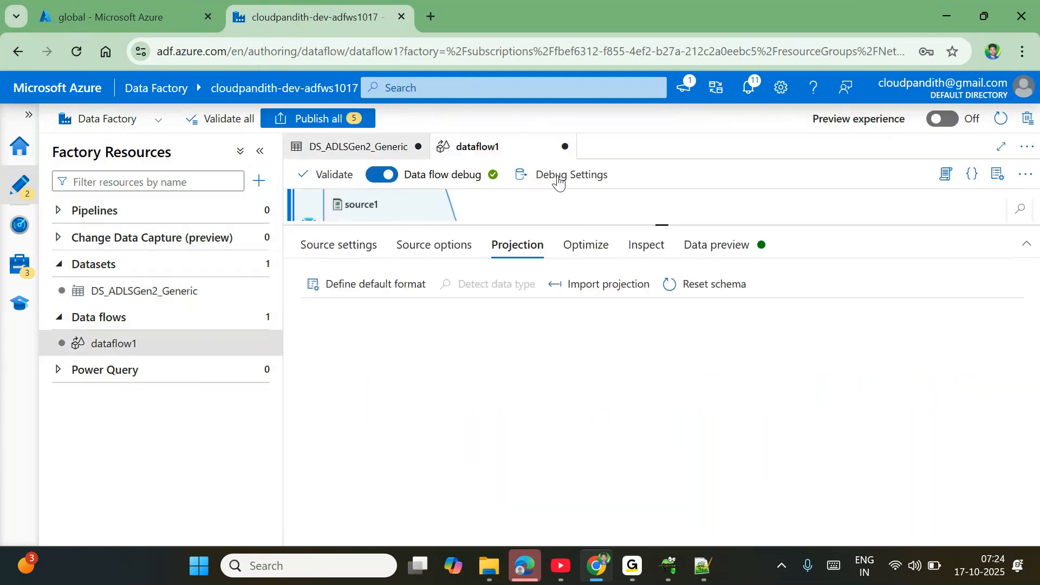
- In the debug settings, set source1's ds_param_container to global and ds_param_folder to india/bronze/customer/2025/10/17, and save them
click(558, 174)
click(662, 155)
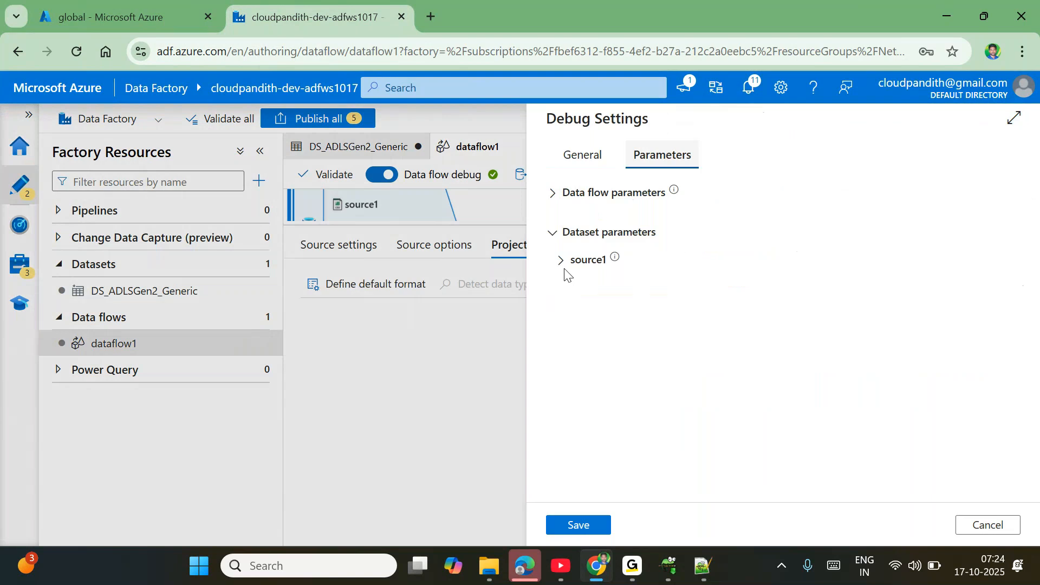
click(563, 261)
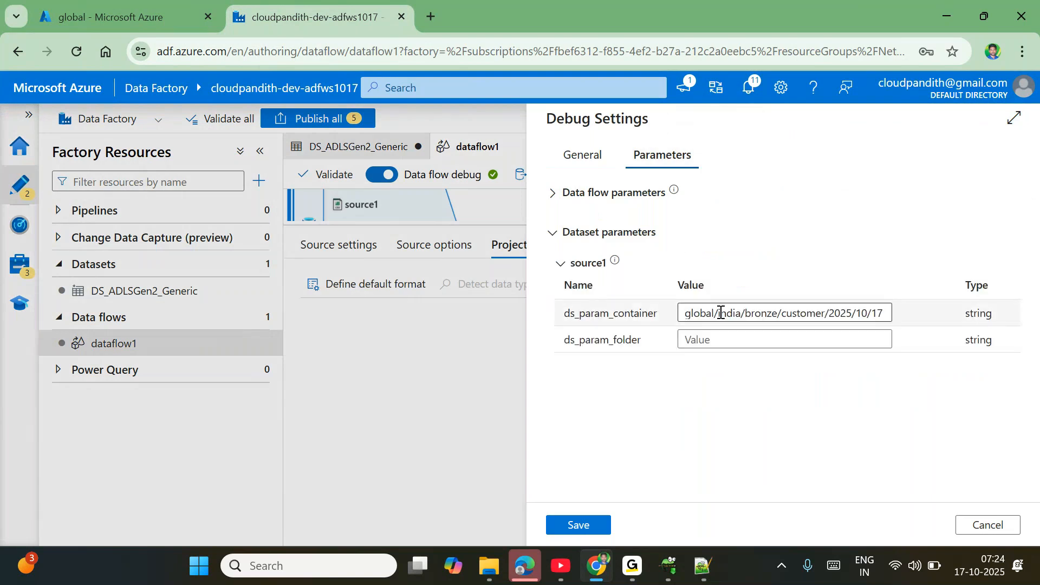
drag(714, 313, 948, 309)
key(ctrl+c)
key(BackSpace)
click(748, 337)
key(ctrl+v)
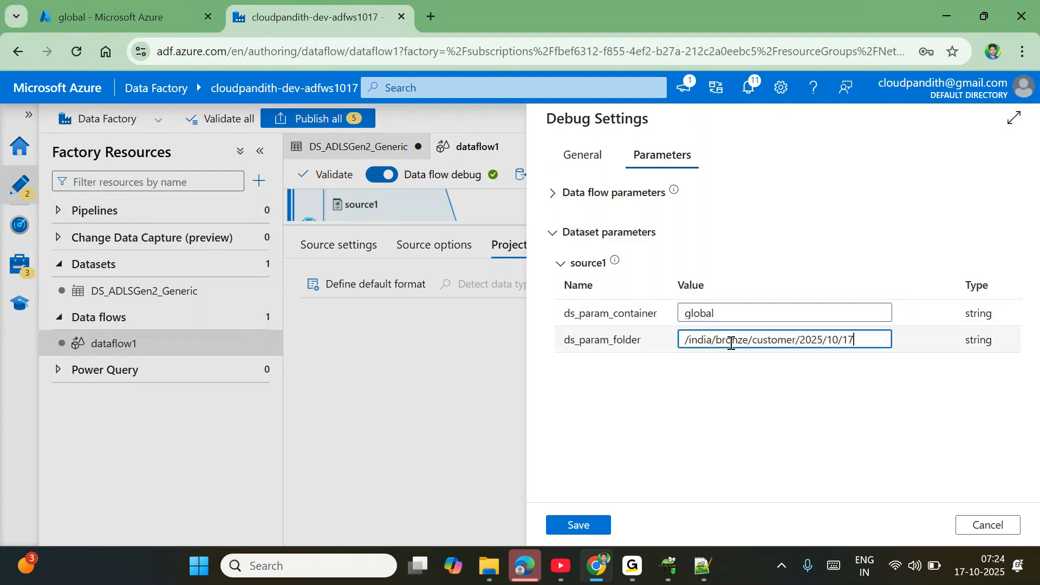
key(BackSpace)
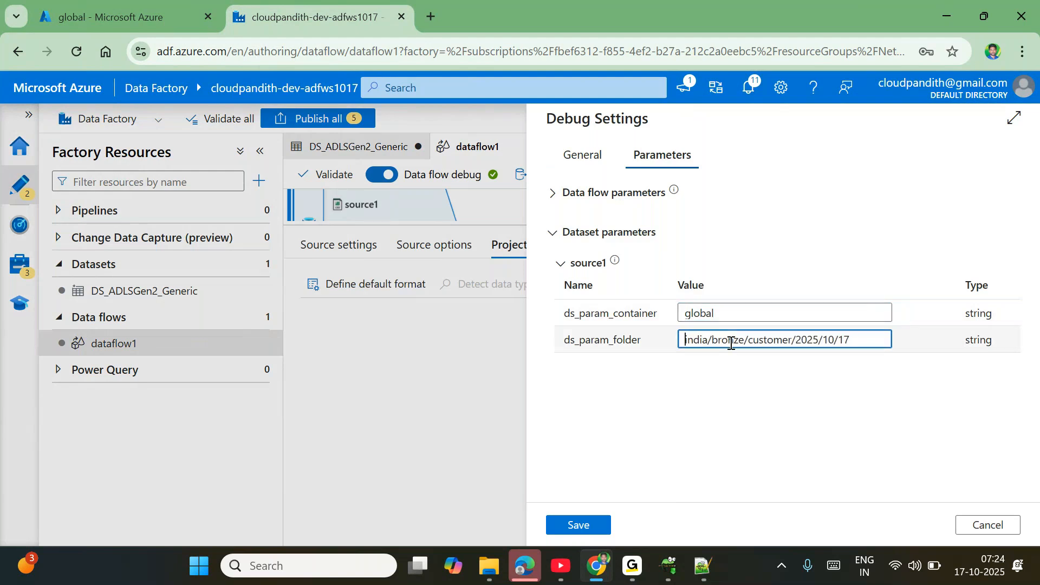
click(581, 533)
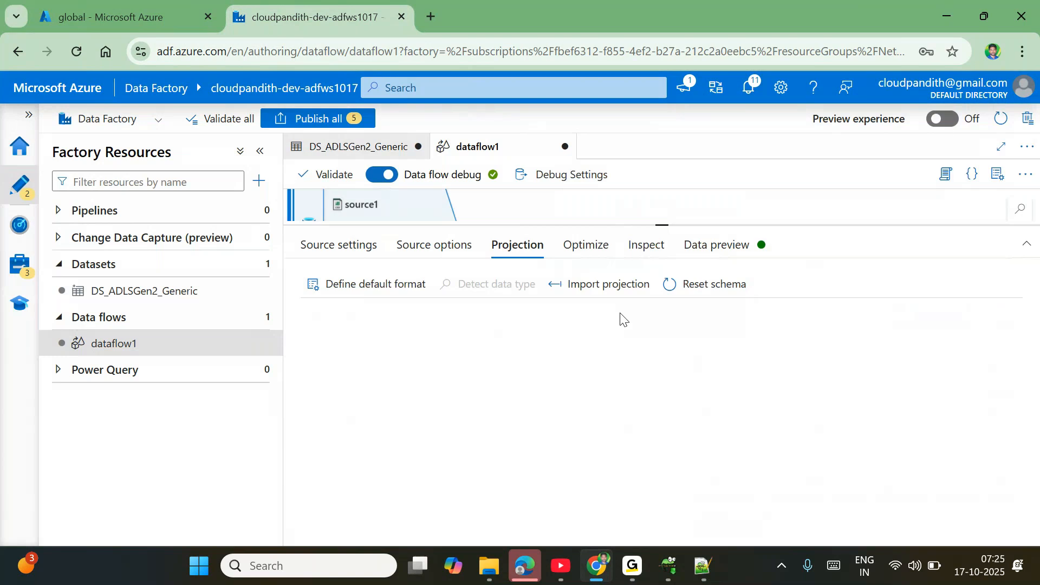
- Import the projection of source1, check the import status in the notifications, and close them
click(619, 287)
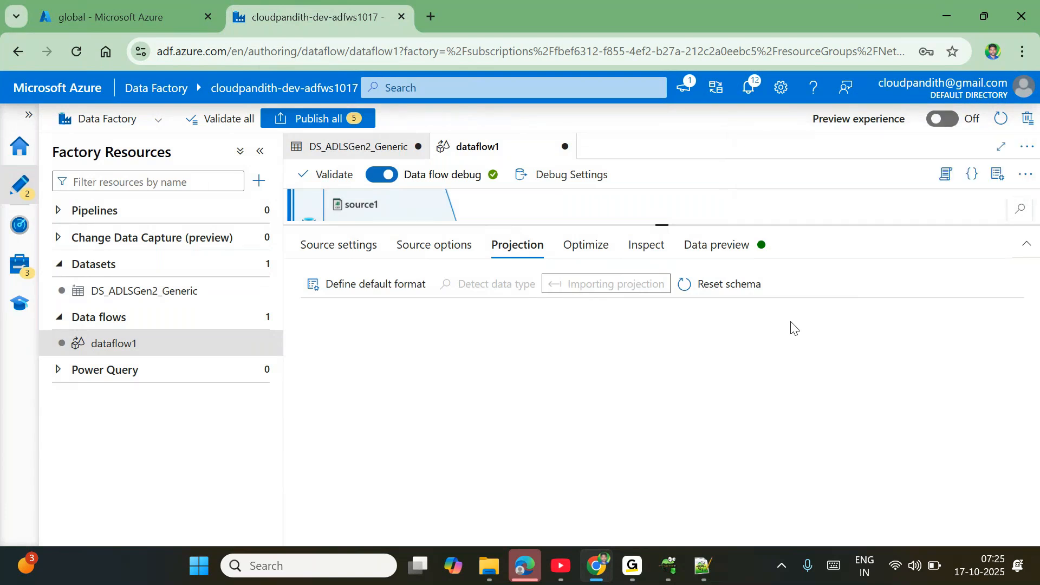
click(746, 98)
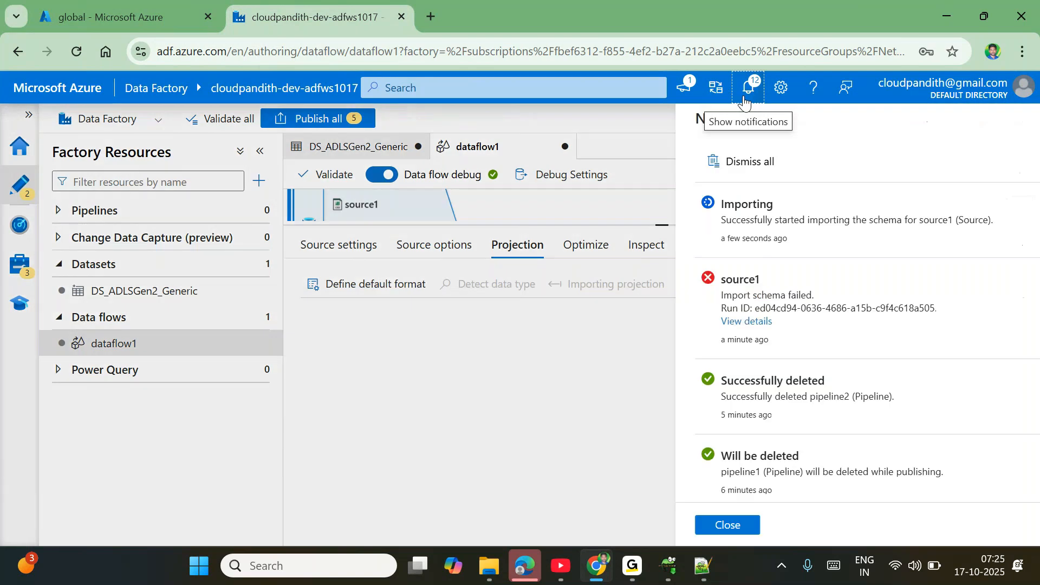
click(746, 99)
click(746, 99)
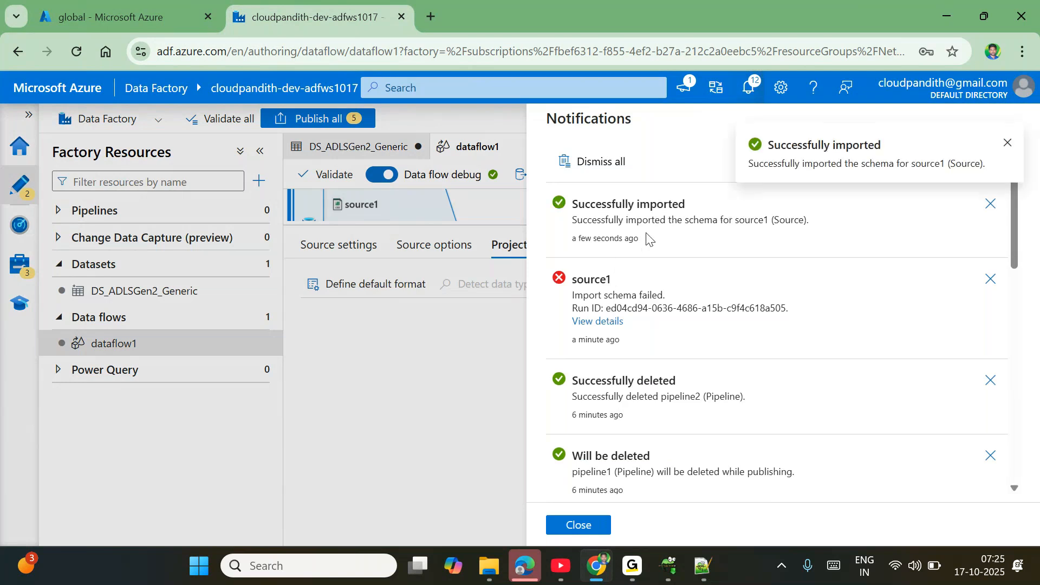
click(1008, 143)
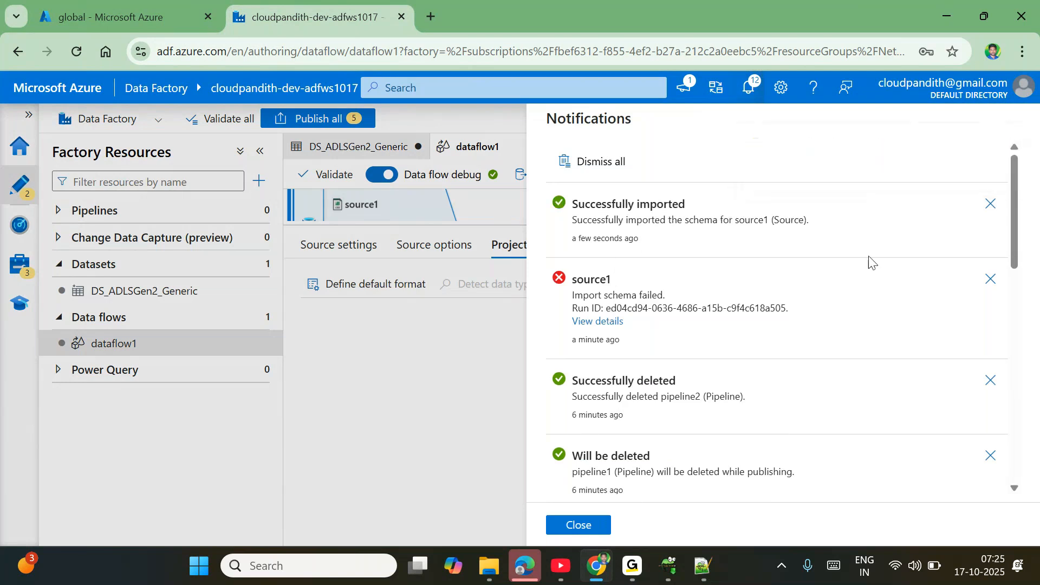
click(578, 530)
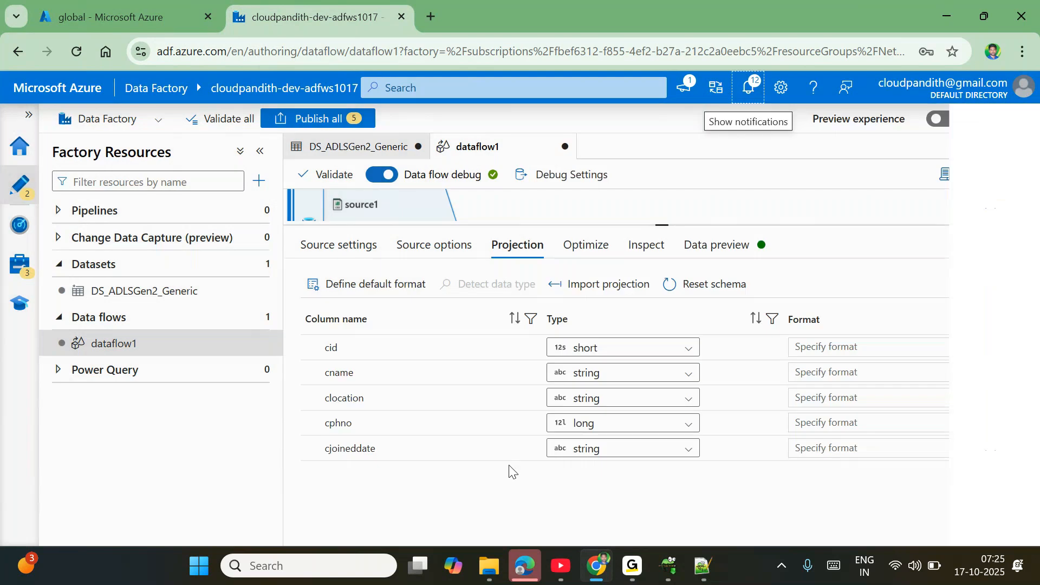
- Set the data type of the cid column to integer in source1's projection
click(594, 351)
text(int)
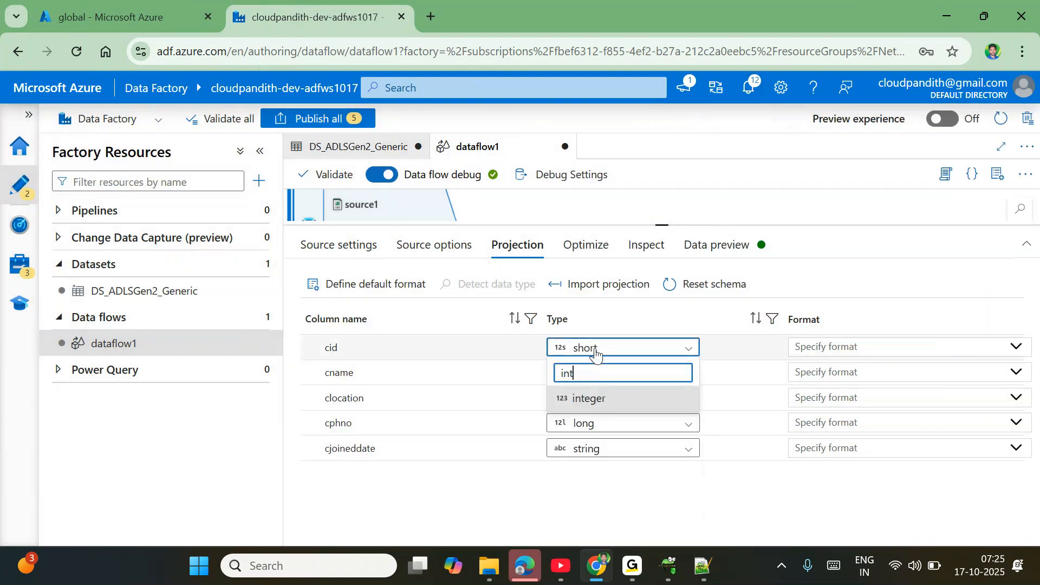
click(592, 397)
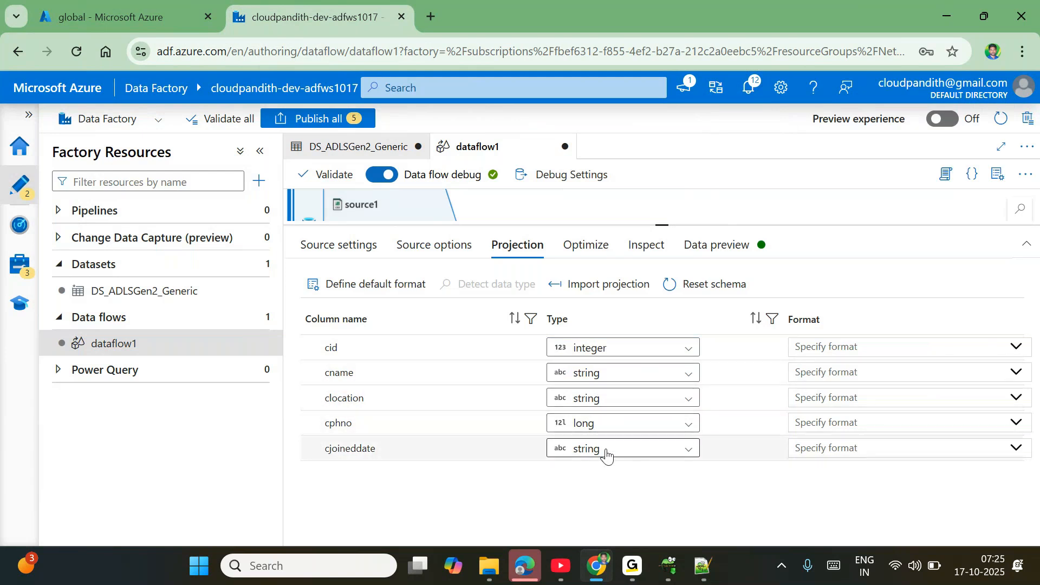
- Check source1's optimize and inspect settings, load its data preview, and examine the customer rows for data quality problems
click(595, 253)
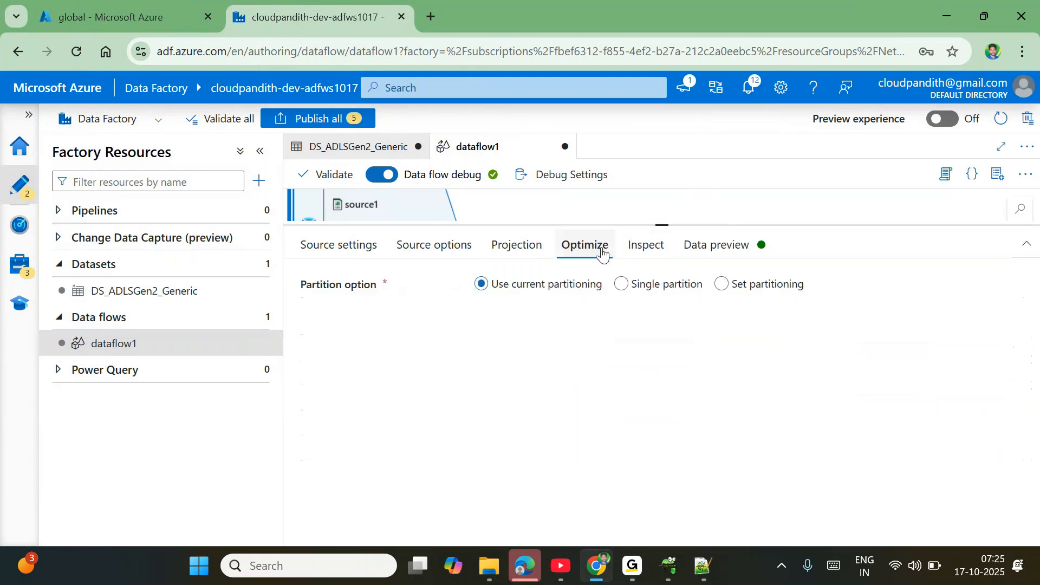
click(650, 248)
click(706, 244)
click(349, 308)
drag(660, 225, 661, 355)
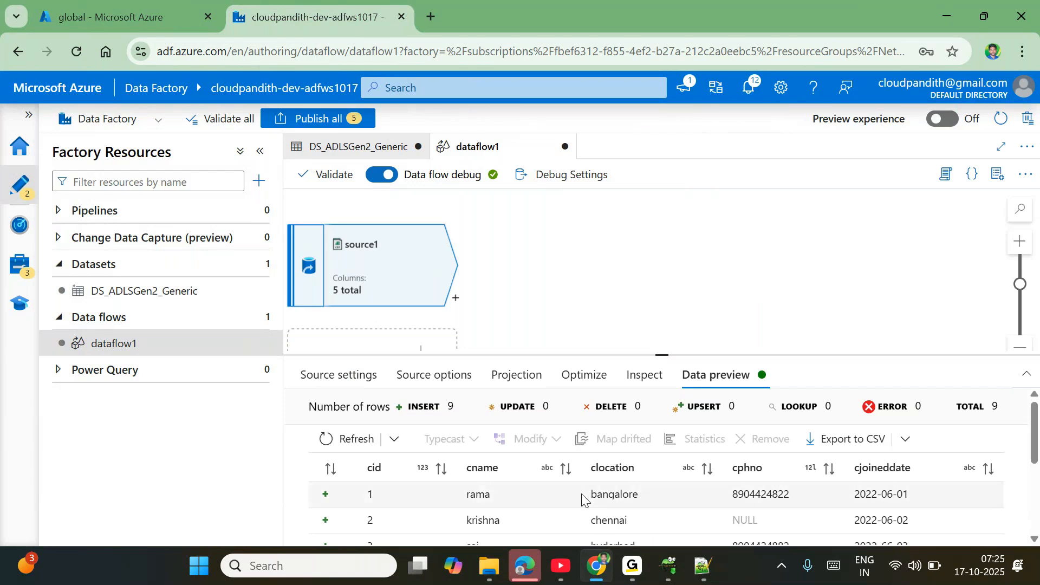
scroll(582, 499, down, 3)
scroll(582, 499, up, 3)
scroll(582, 497, down, 3)
scroll(582, 498, up, 5)
scroll(582, 498, down, 2)
scroll(582, 498, down, 1)
scroll(581, 499, up, 2)
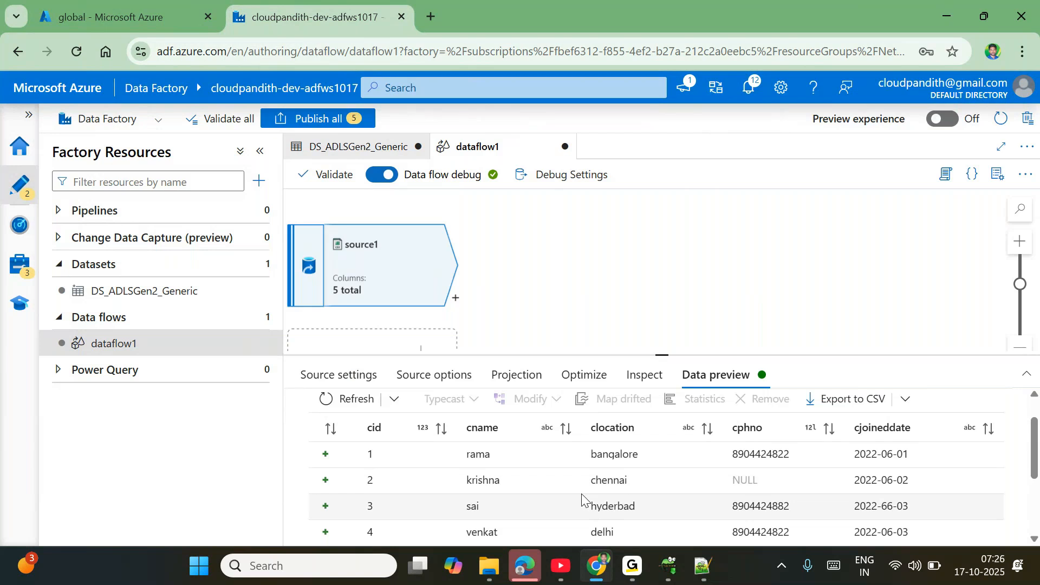
- Switch to the Notepad++ notes and add the column header name below the folder paths
click(229, 24)
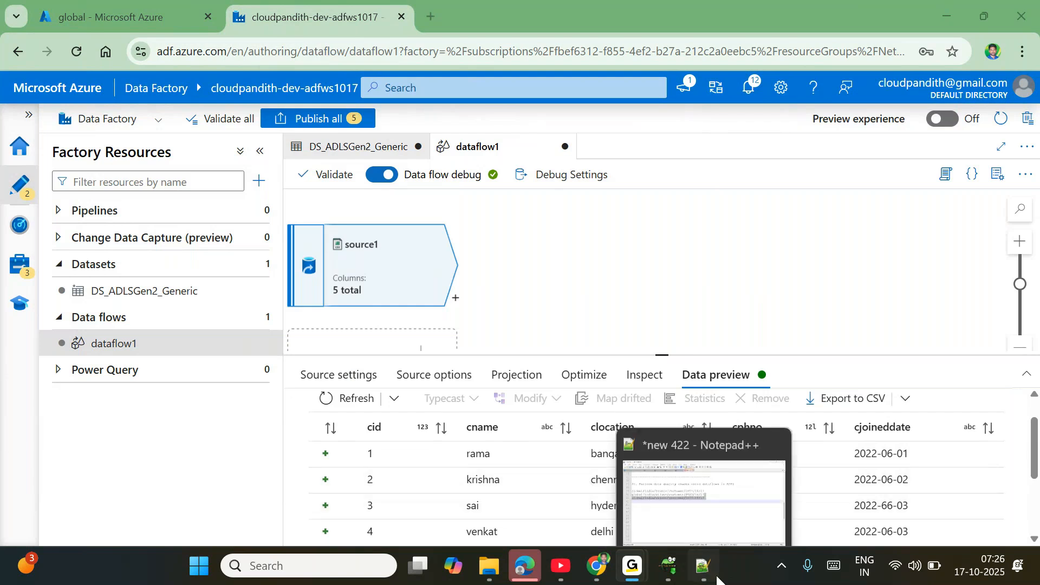
click(703, 565)
click(368, 337)
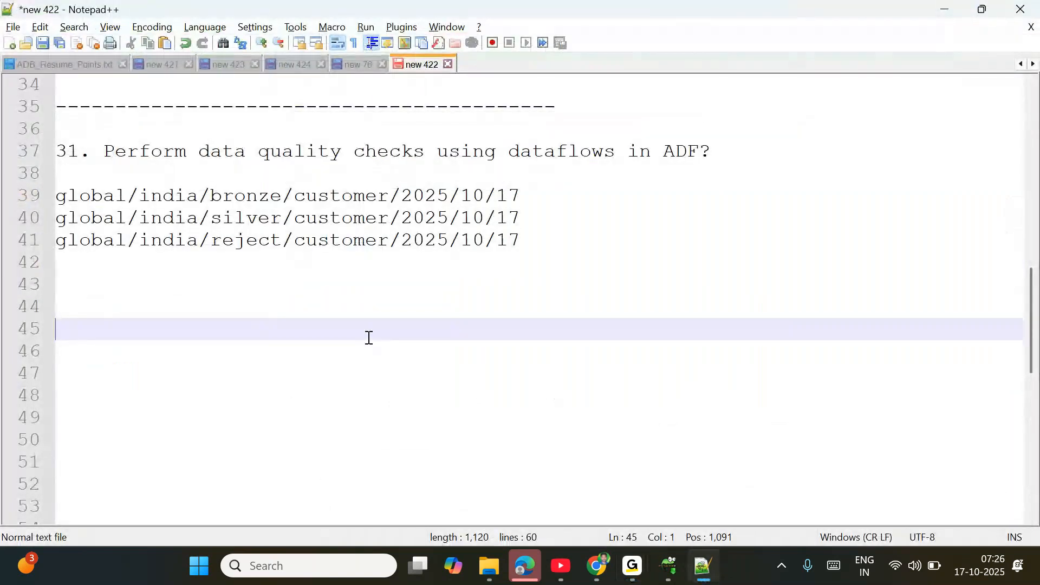
text(id,)
key(BackSpace)
key(BackSpace)
key(BackSpace)
text(name)
key(Return)
- List six sample names under the name header, one per line, including repeated names
text(rama)
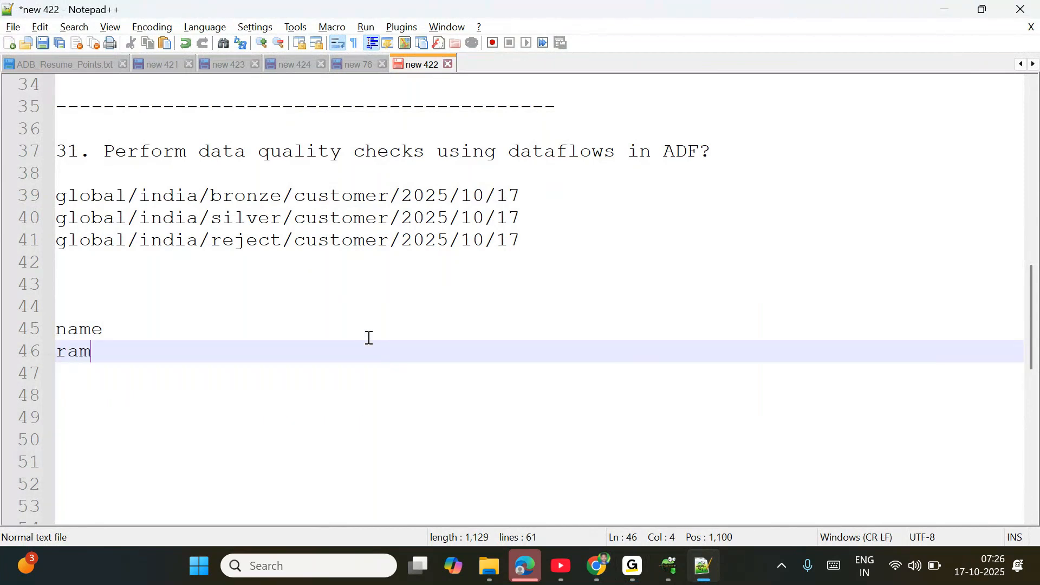
key(Return)
text(rama)
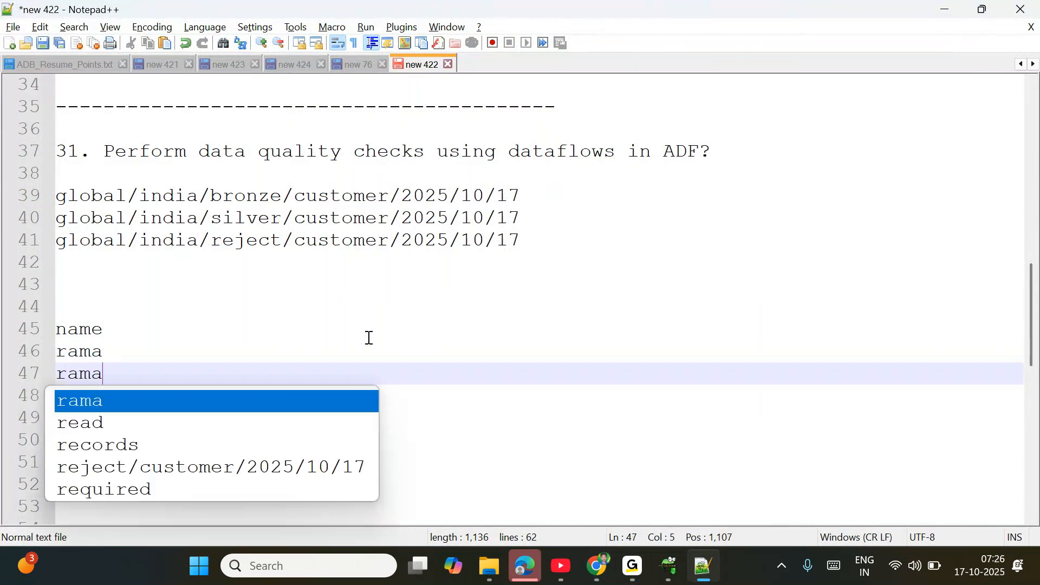
key(Return)
text(krishna)
key(Return)
text(sai)
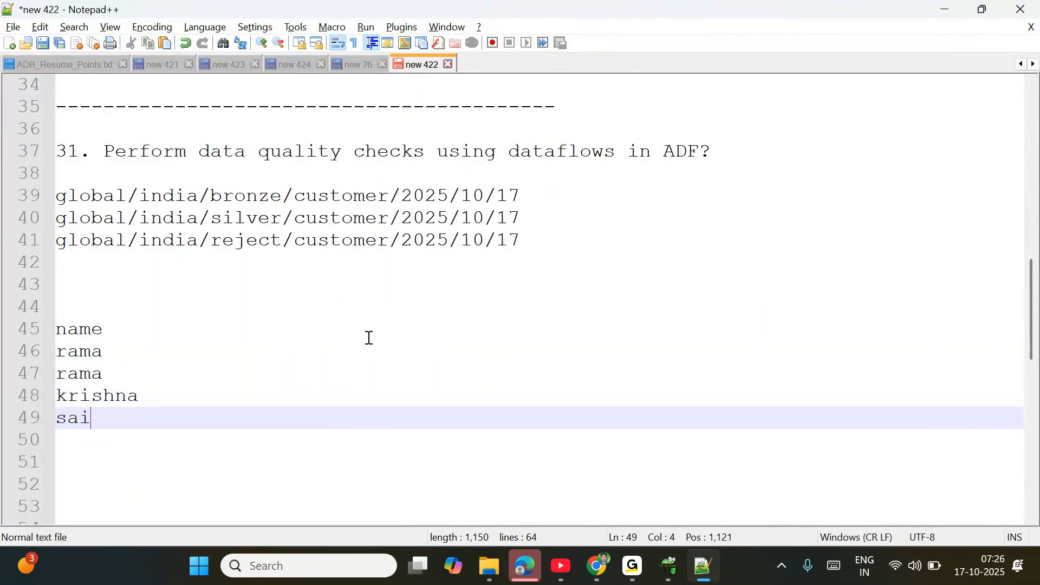
key(Return)
text(rama)
key(Return)
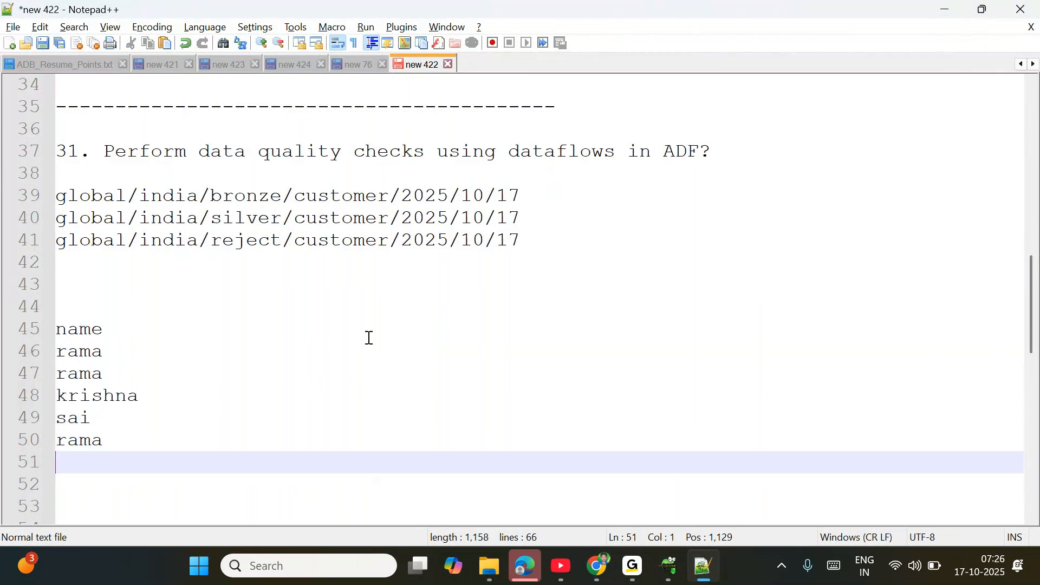
text(krishna)
key(Return)
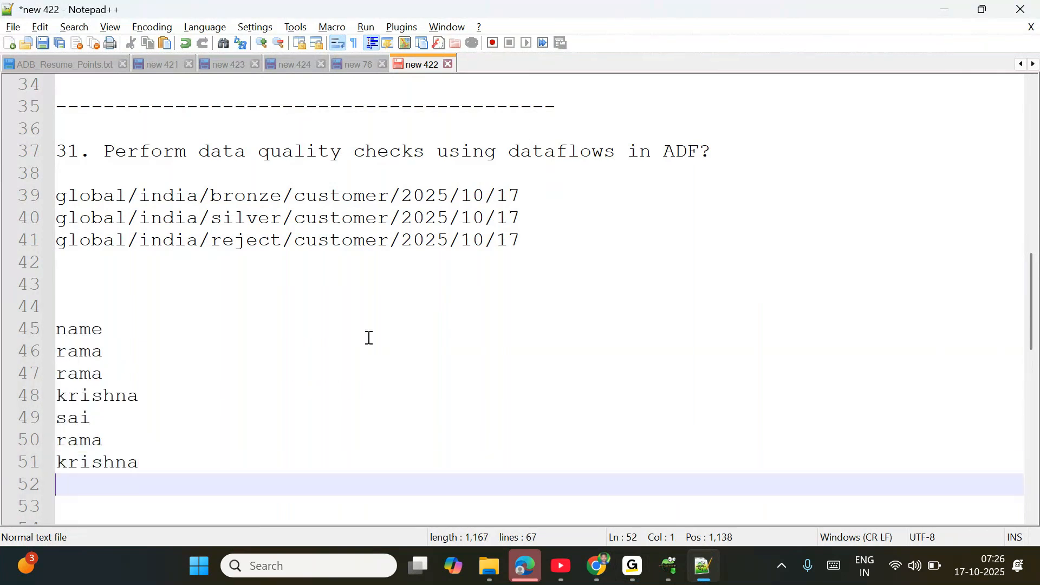
- Add a country column to the sample header and enter india for the first three rows
drag(111, 334, 28, 334)
click(142, 339)
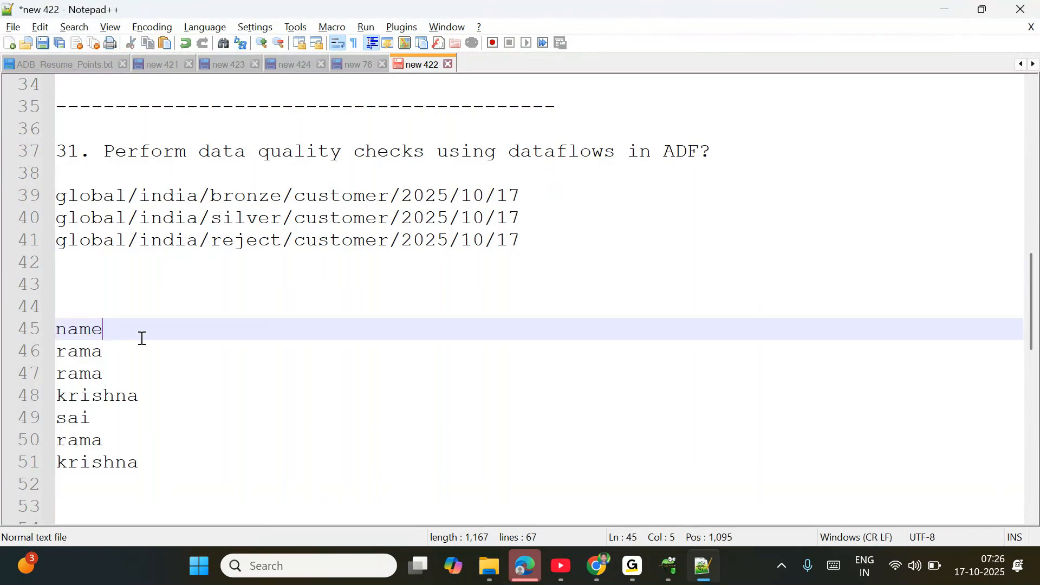
key(shift+Home)
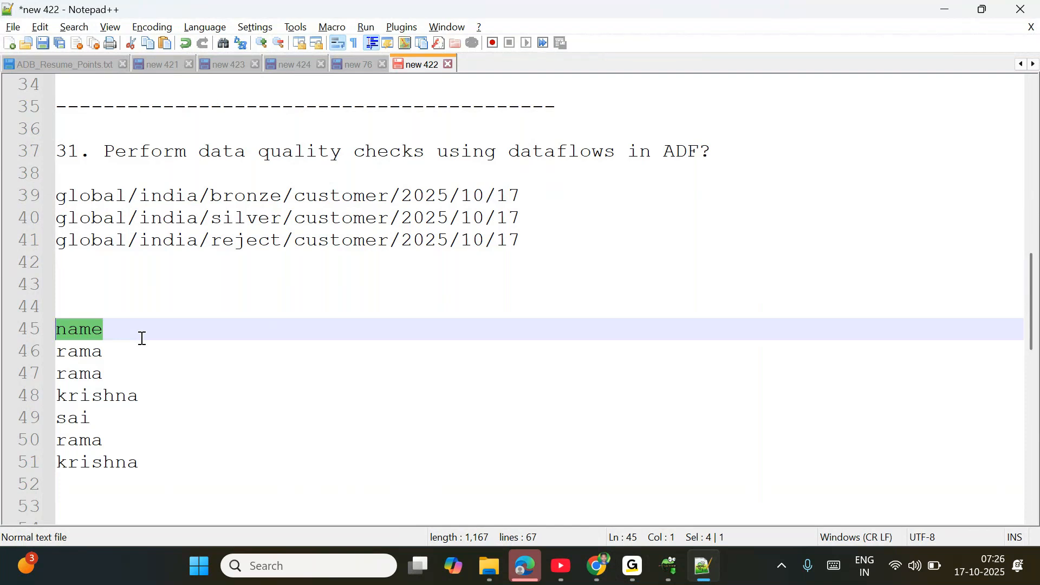
click(142, 339)
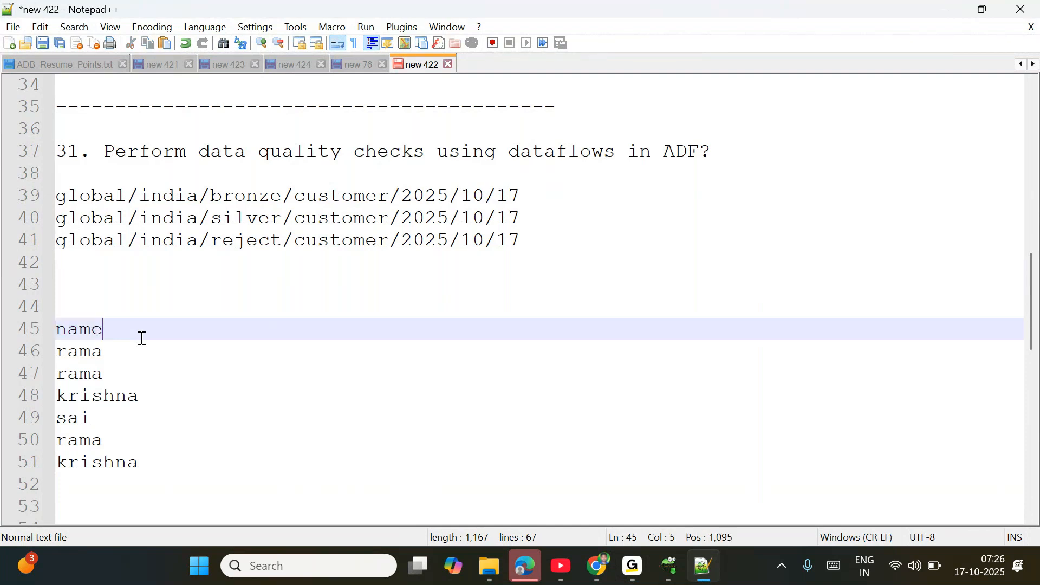
text(,country)
key(Down)
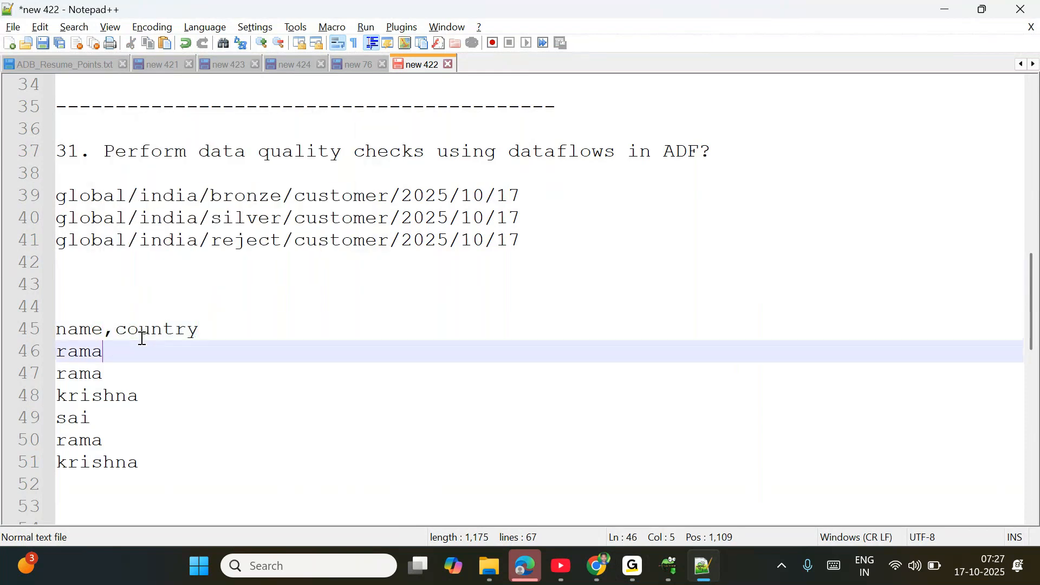
text(,india)
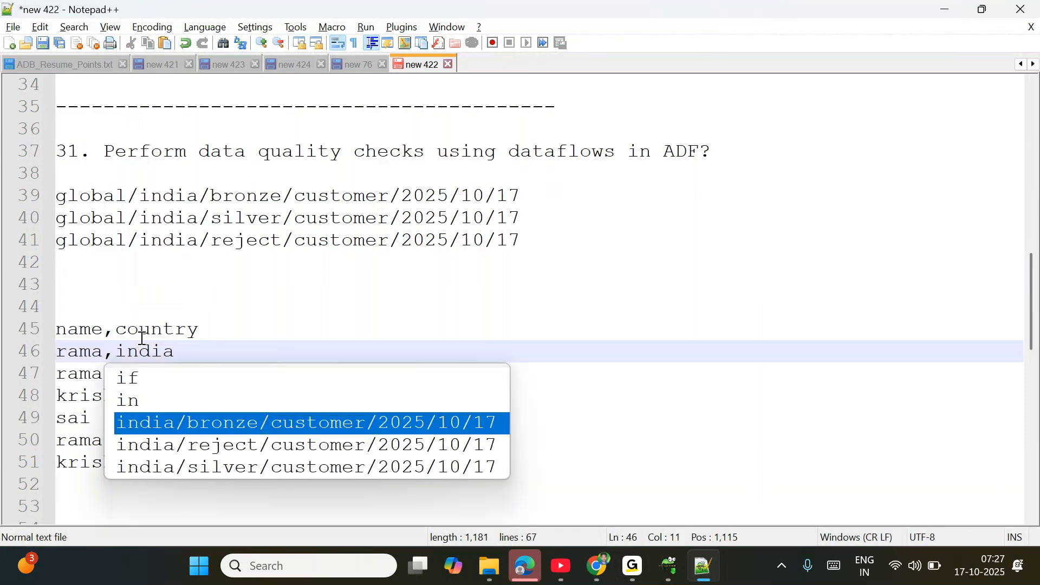
click(278, 355)
click(134, 373)
text(,india)
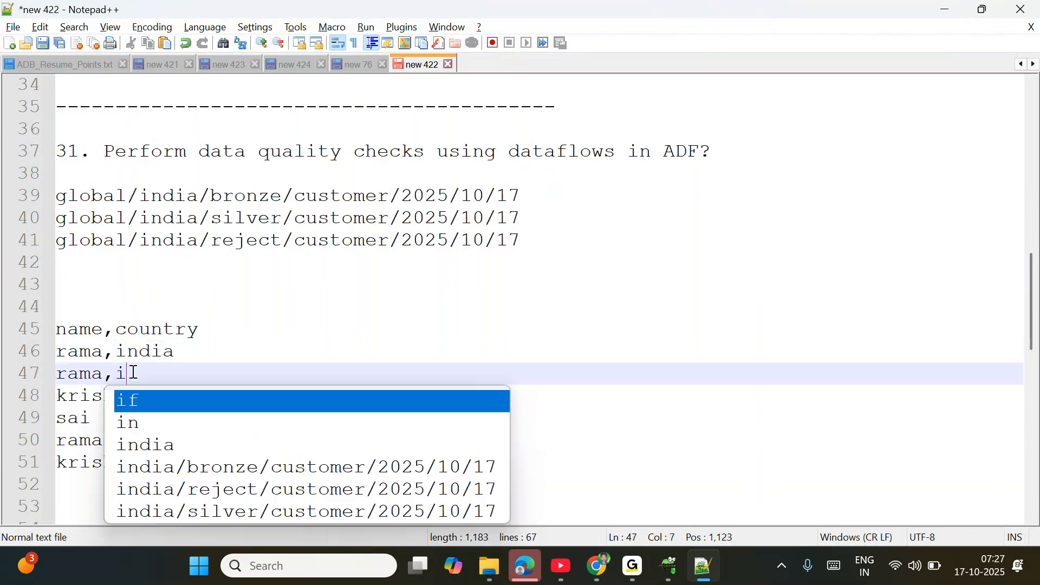
click(152, 392)
text(,india)
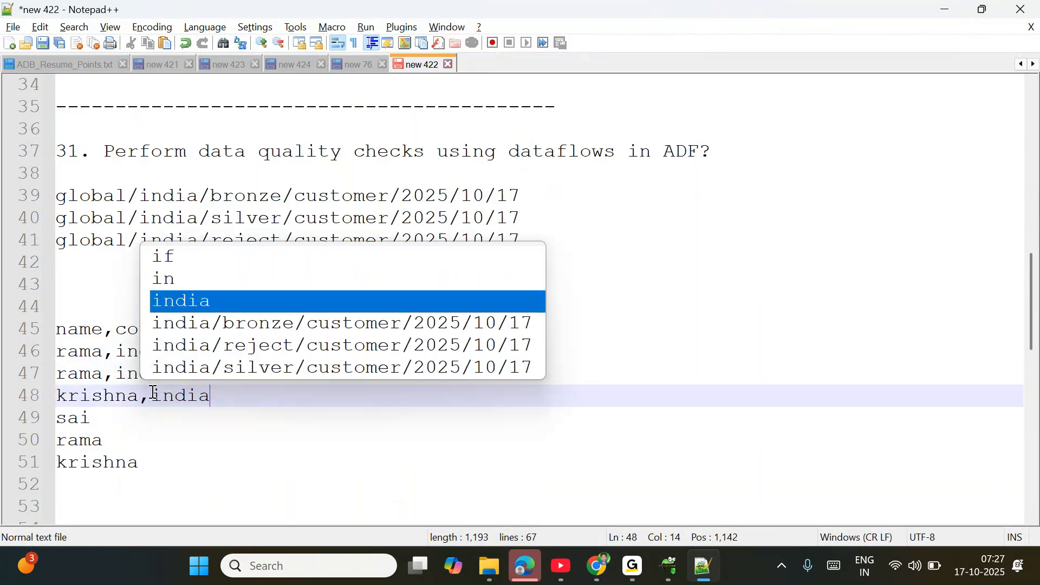
- Enter the country us for the fourth and fifth sample rows and india for the sixth
click(111, 416)
text(,)
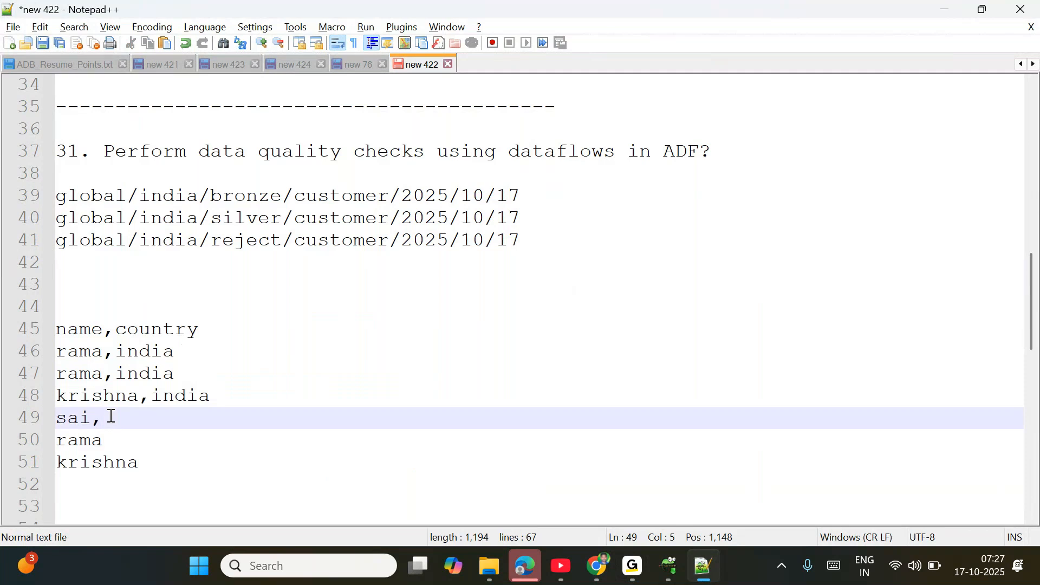
text(us)
key(Escape)
scroll(144, 371, down, 1)
click(125, 368)
text(,us)
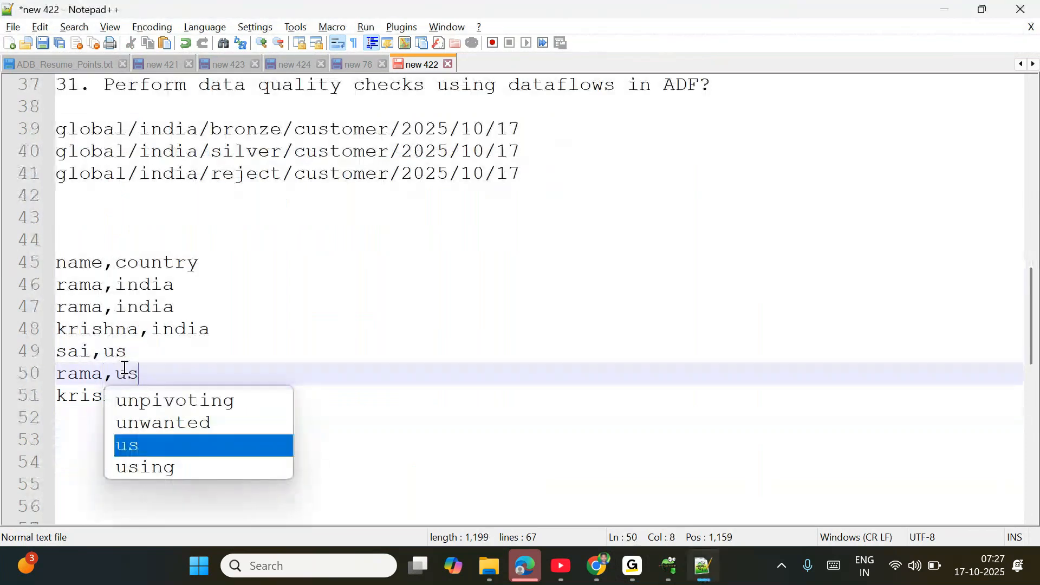
click(206, 355)
scroll(204, 352, down, 2)
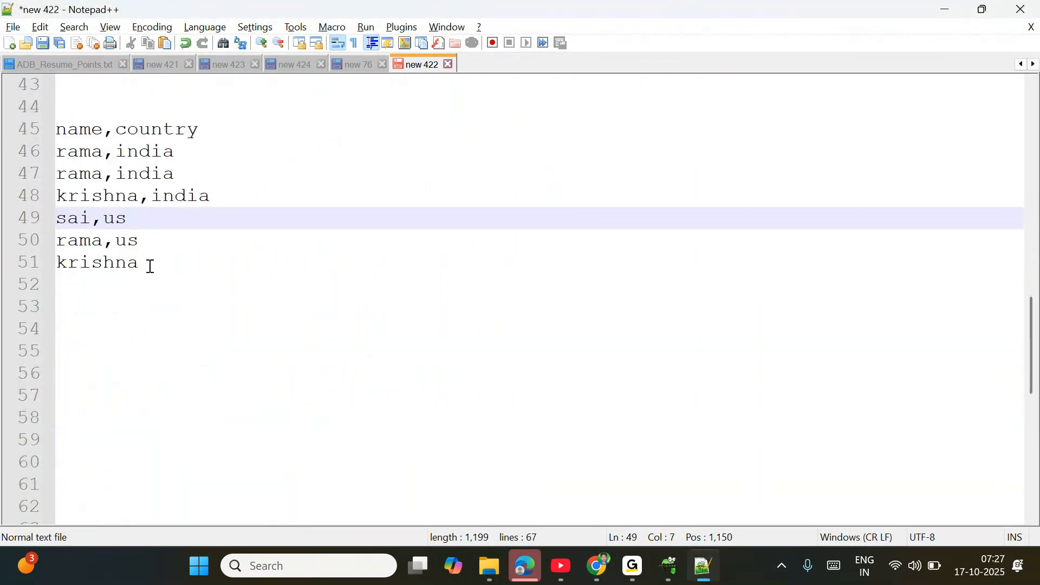
click(150, 265)
text(,india)
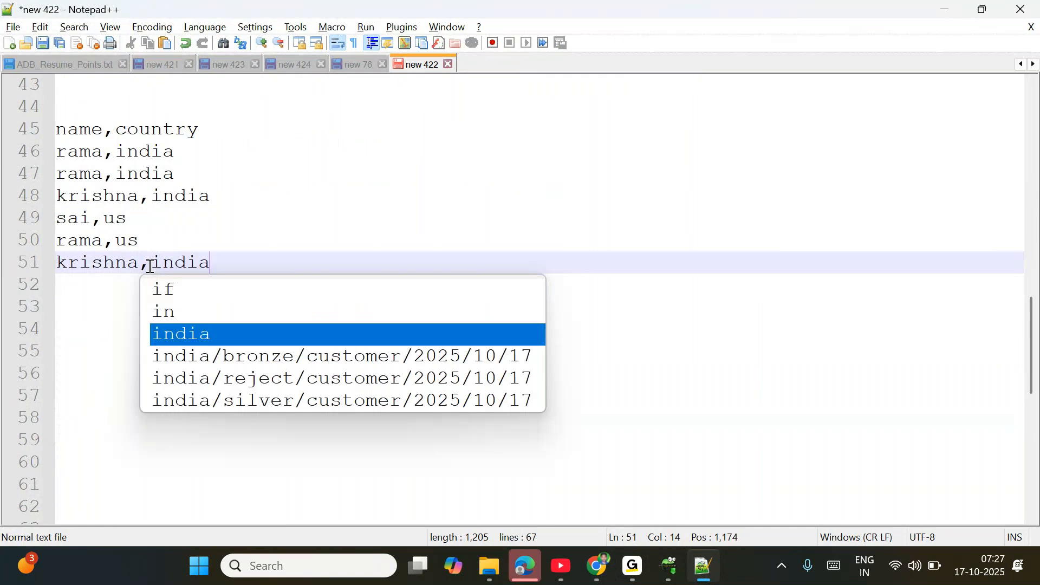
key(Escape)
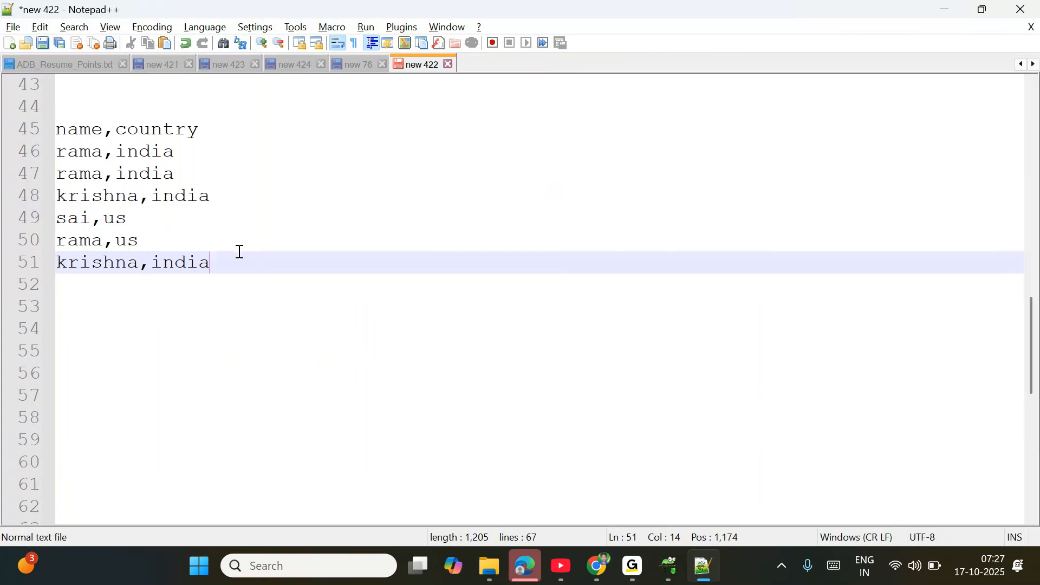
- Copy the first two sample rows, both with country india, into a new group below the sample data
key(Return)
key(Return)
key(Return)
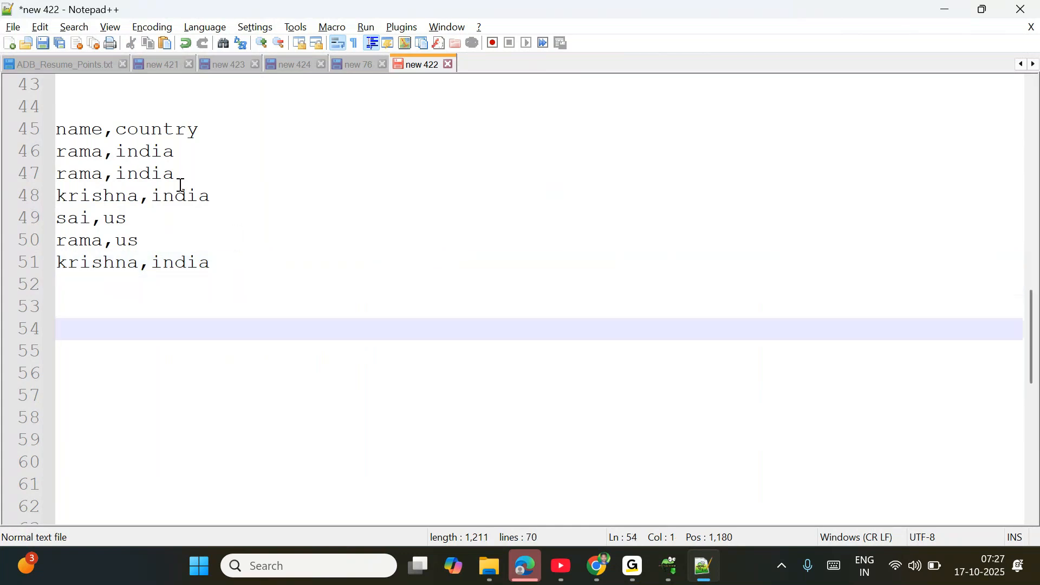
drag(187, 174, 41, 160)
text(c)
key(ctrl+z)
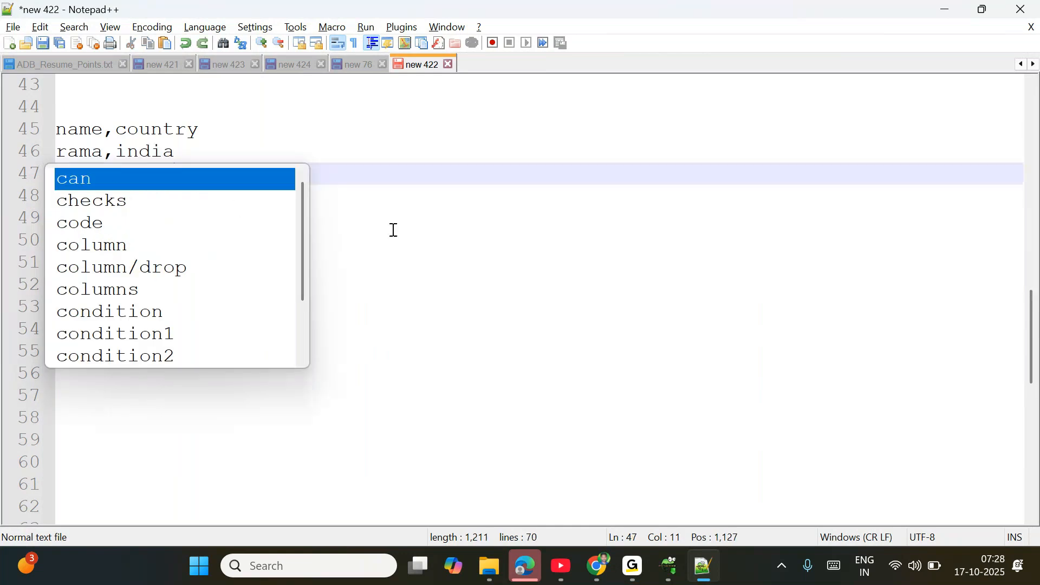
click(393, 254)
click(186, 173)
drag(186, 173, 45, 159)
key(ctrl+c)
click(193, 355)
key(ctrl+v)
- Copy the fifth sample row, with country us, beneath the two copied india rows
drag(158, 247, 43, 247)
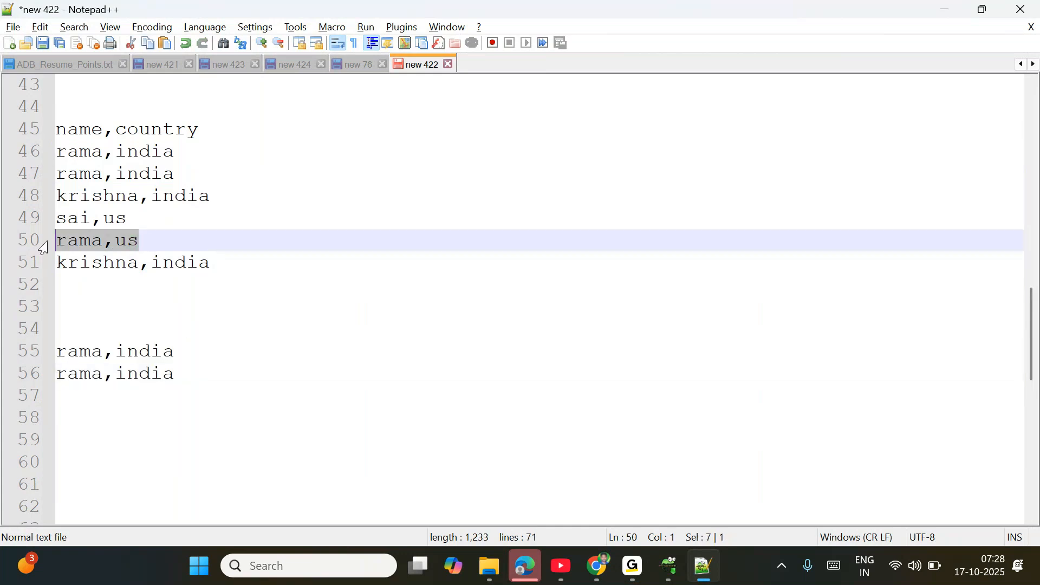
key(ctrl+c)
click(182, 378)
key(Return)
key(ctrl+v)
double_click(91, 355)
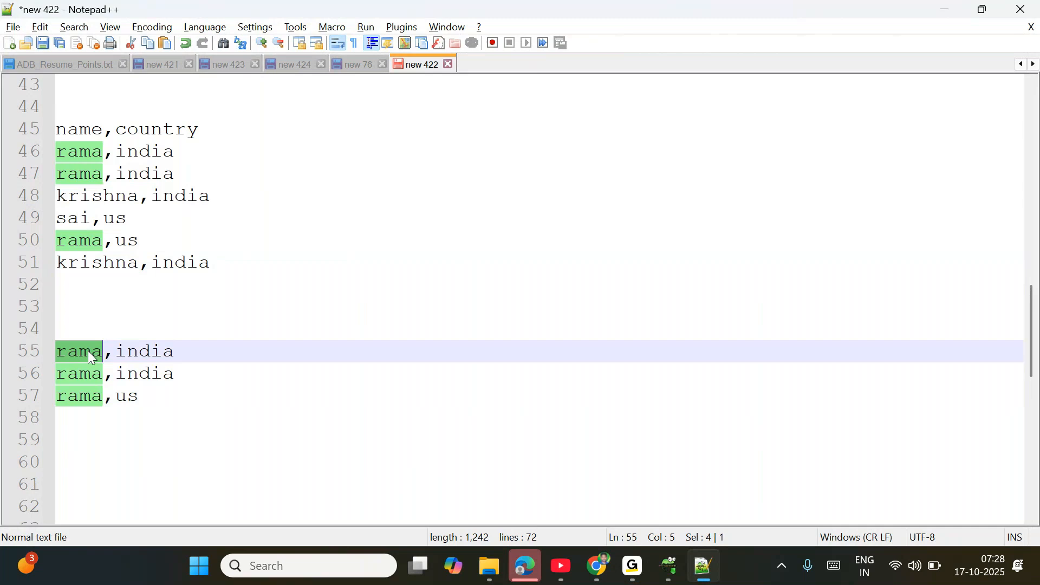
double_click(81, 374)
double_click(81, 396)
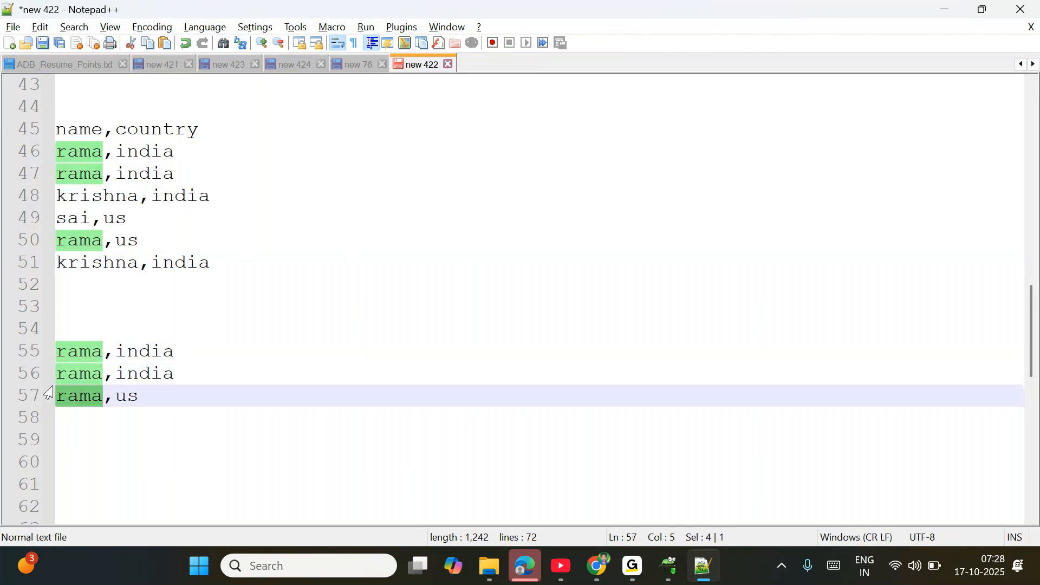
- Copy the third and sixth sample rows into a second group, separated from the first by a blank line
drag(222, 199, 50, 200)
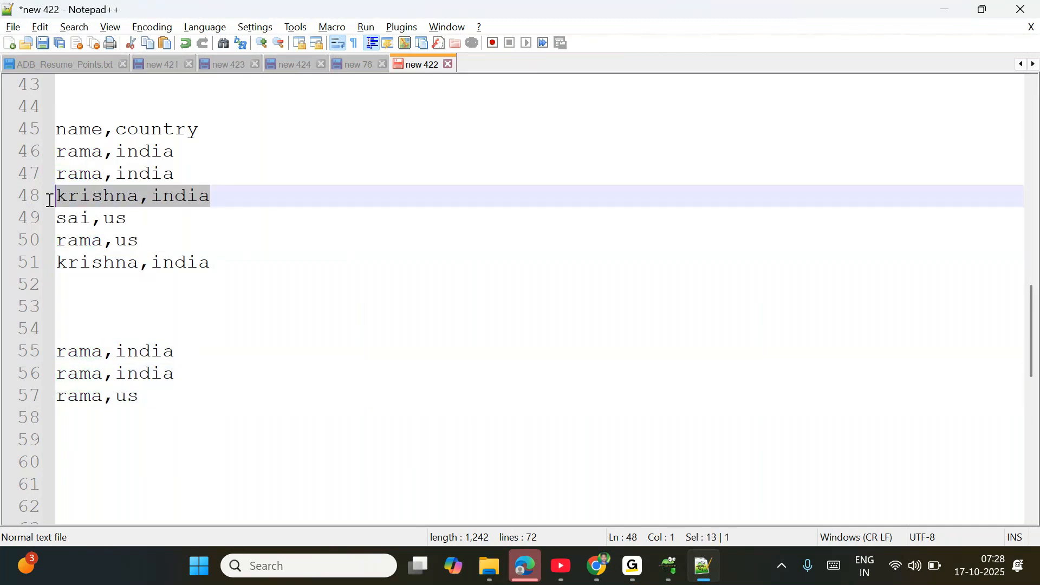
click(186, 399)
key(Return)
key(Return)
key(ctrl+v)
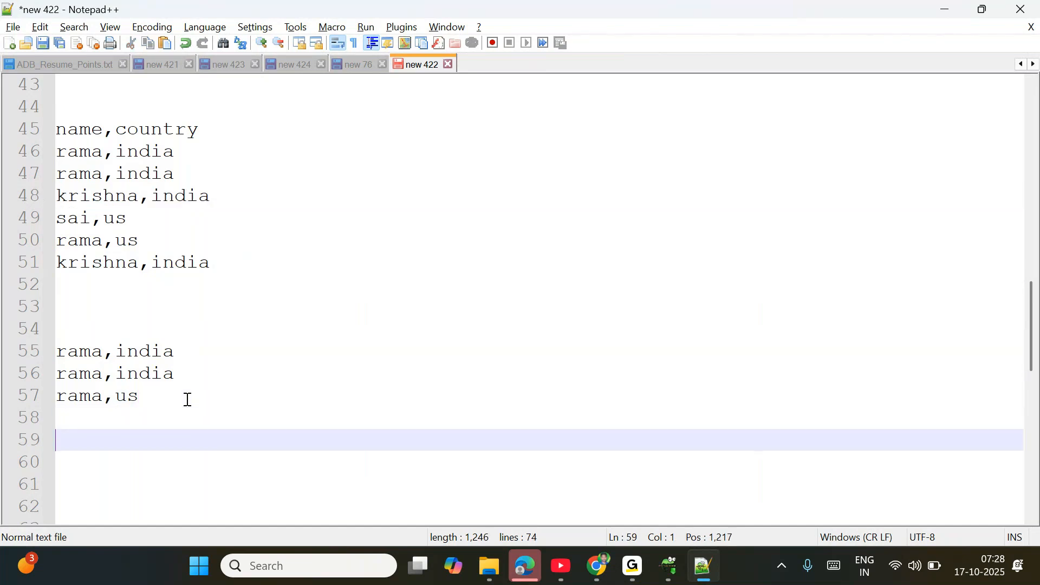
drag(218, 266, 30, 266)
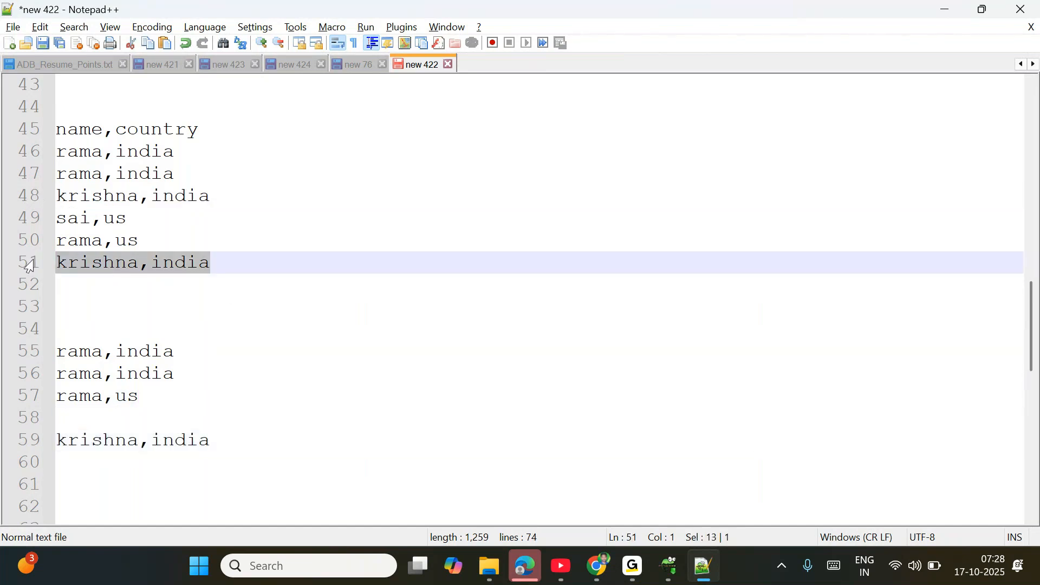
scroll(239, 293, down, 1)
click(228, 374)
key(Return)
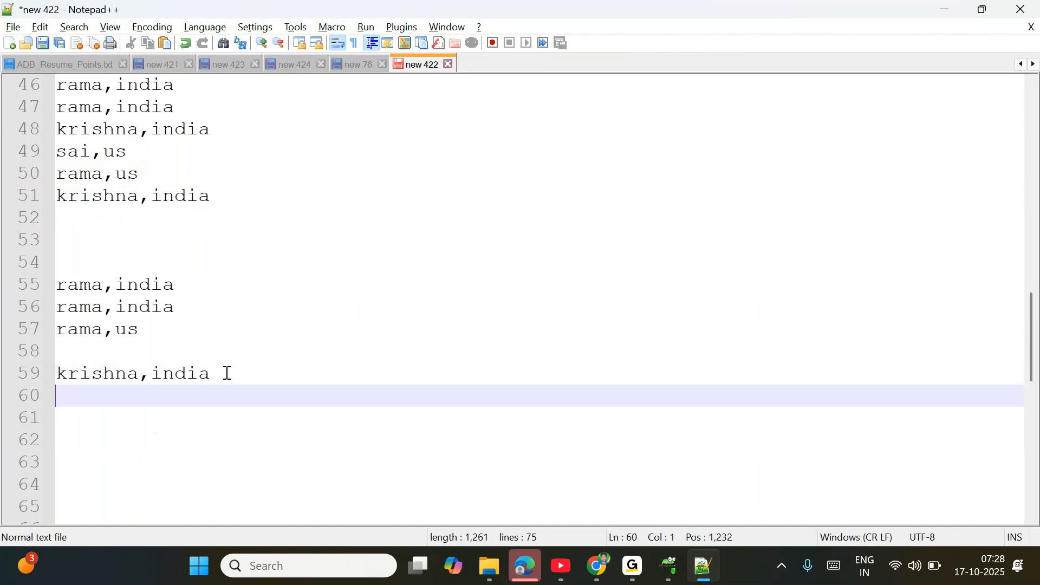
key(ctrl+v)
- Copy the fourth sample row into its own group below, leaving two blank lines before it
drag(137, 156, 50, 152)
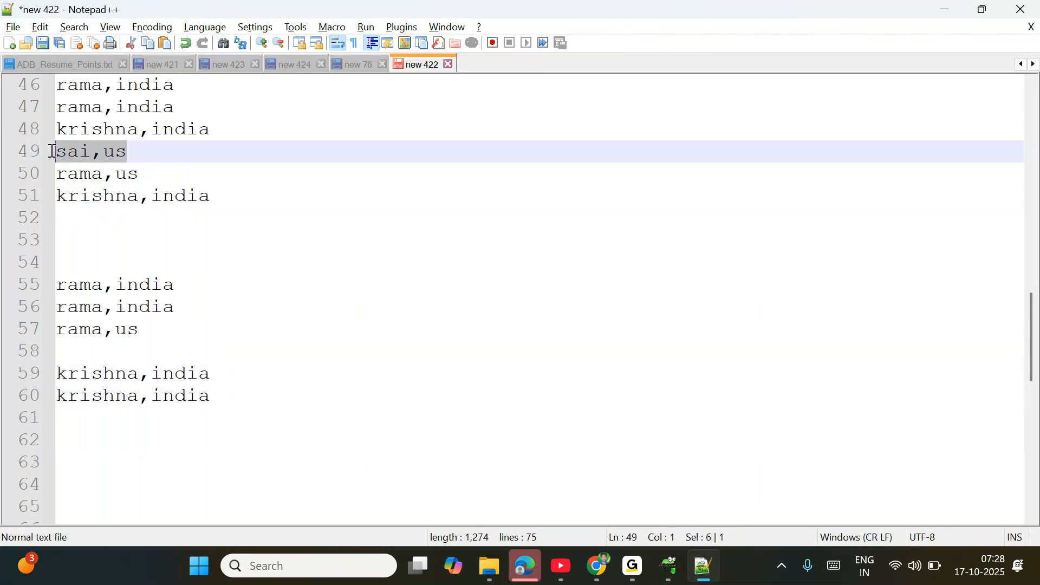
click(242, 405)
key(Return)
key(Return)
key(Return)
key(ctrl+v)
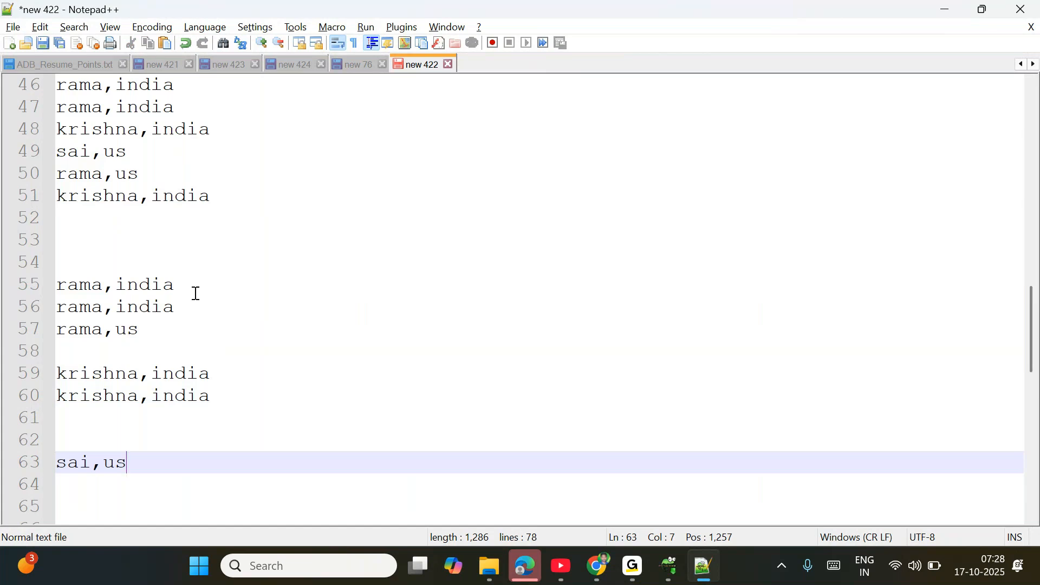
- Insert a blank line in the first group to separate the us row from the two india rows
drag(228, 395, 32, 374)
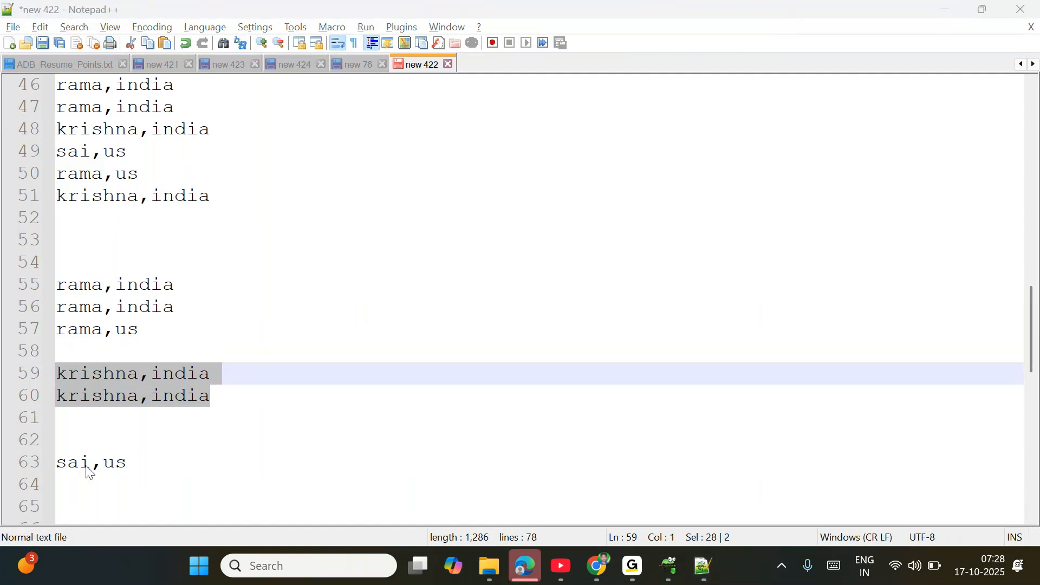
click(153, 309)
drag(193, 309, 49, 289)
click(183, 308)
key(Return)
- Examine the two matching india rows and the separate us row as distinct name-and-country groups
drag(181, 304, 49, 288)
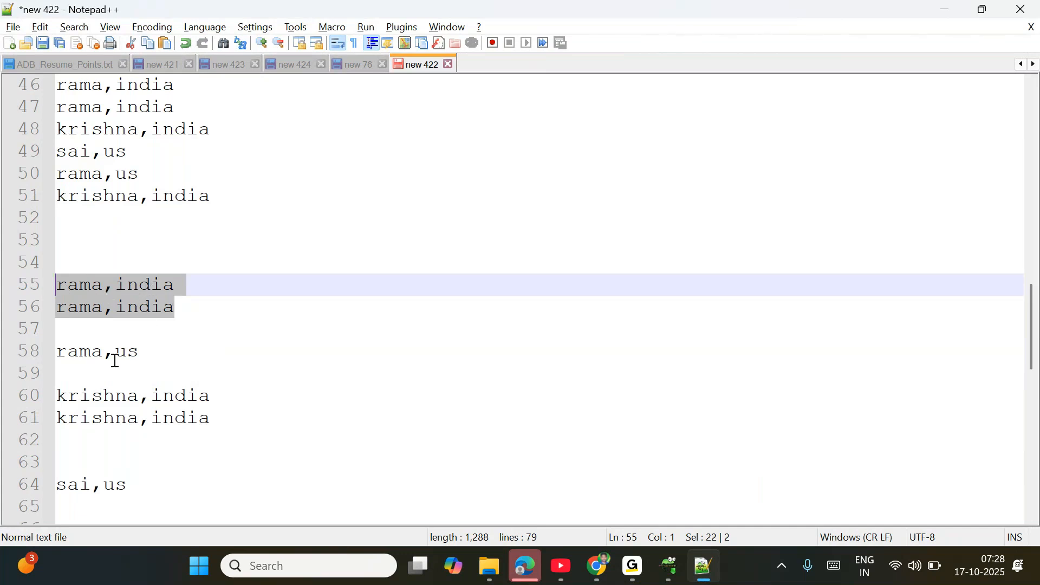
drag(168, 354, 49, 349)
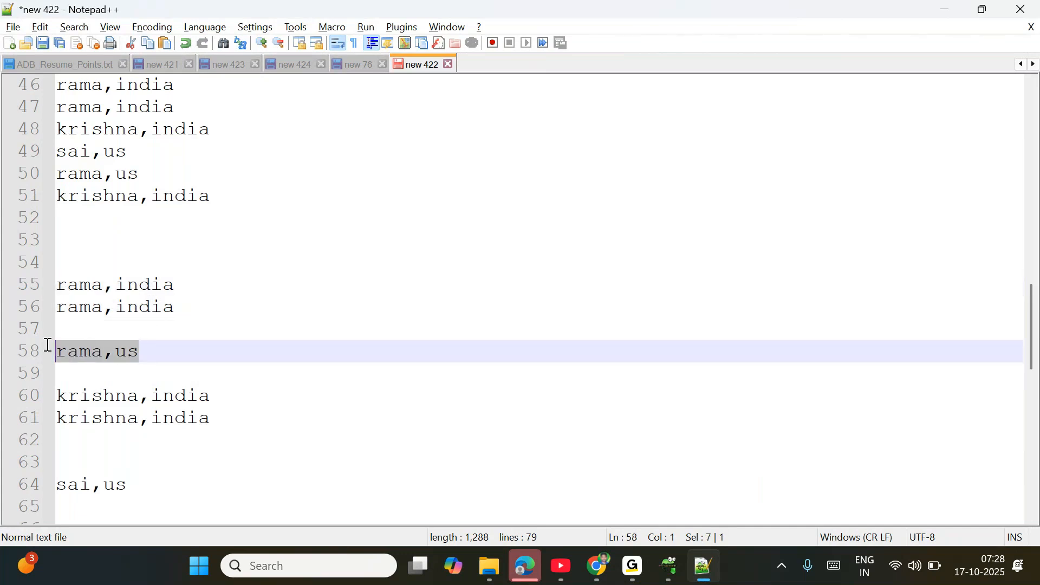
click(81, 360)
click(133, 359)
double_click(133, 359)
click(184, 357)
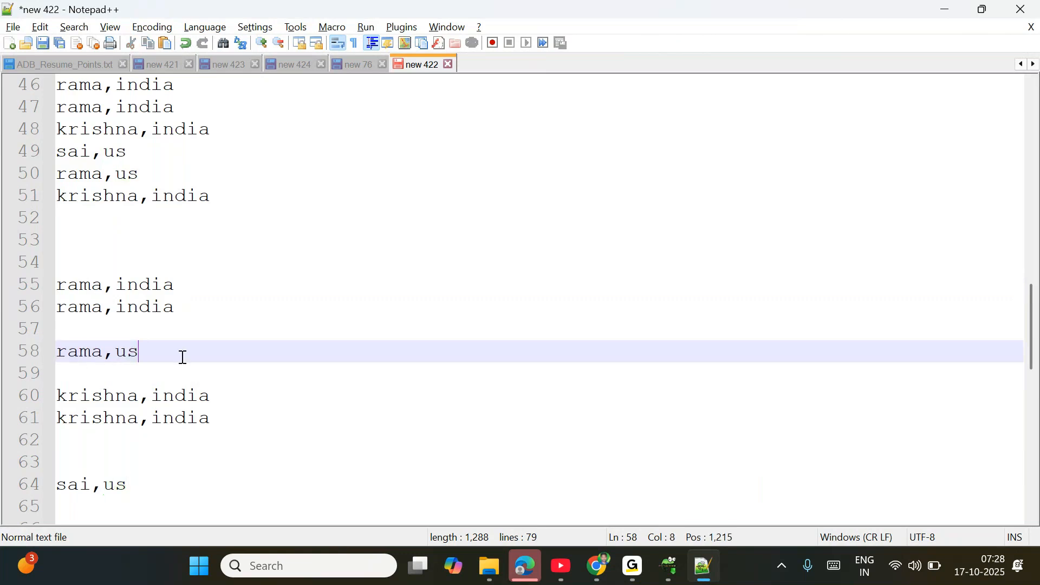
key(shift+Home)
key(shift+End)
key(shift+Home)
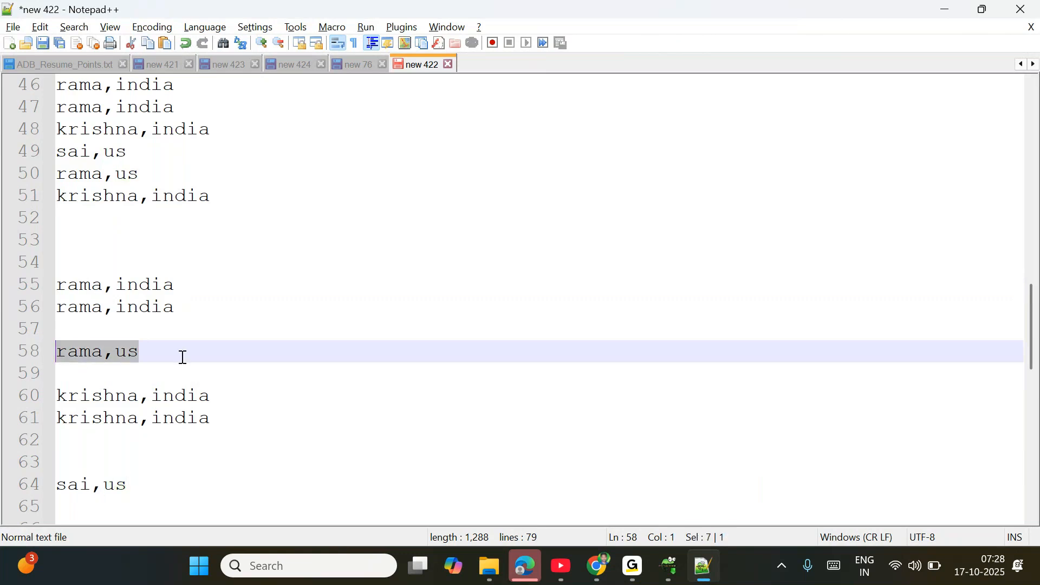
click(274, 385)
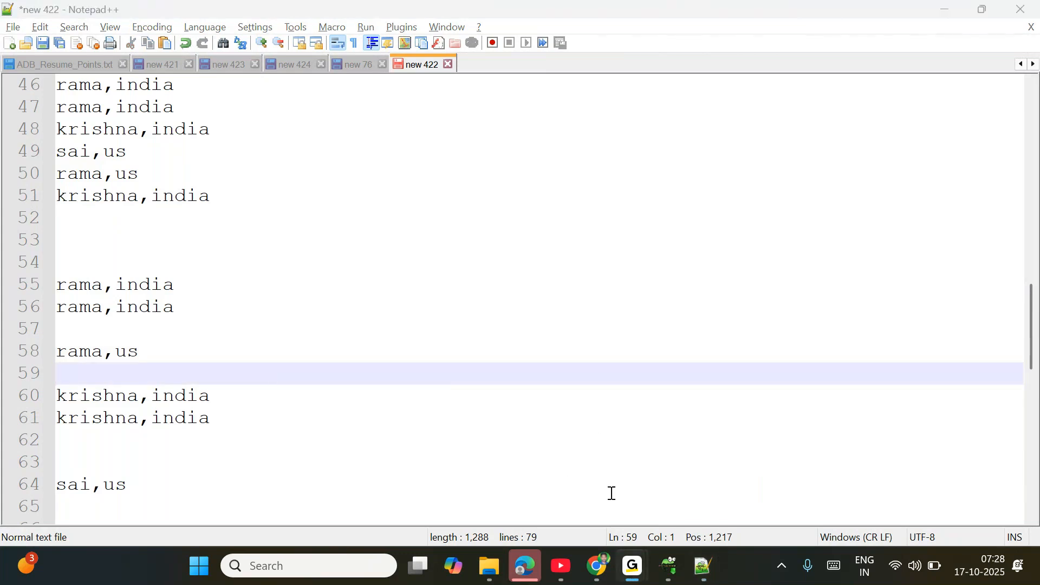
- Switch to Data Factory in Chrome, enlarge the source data preview and sort it by cid in ascending order
mouse_move(600, 573)
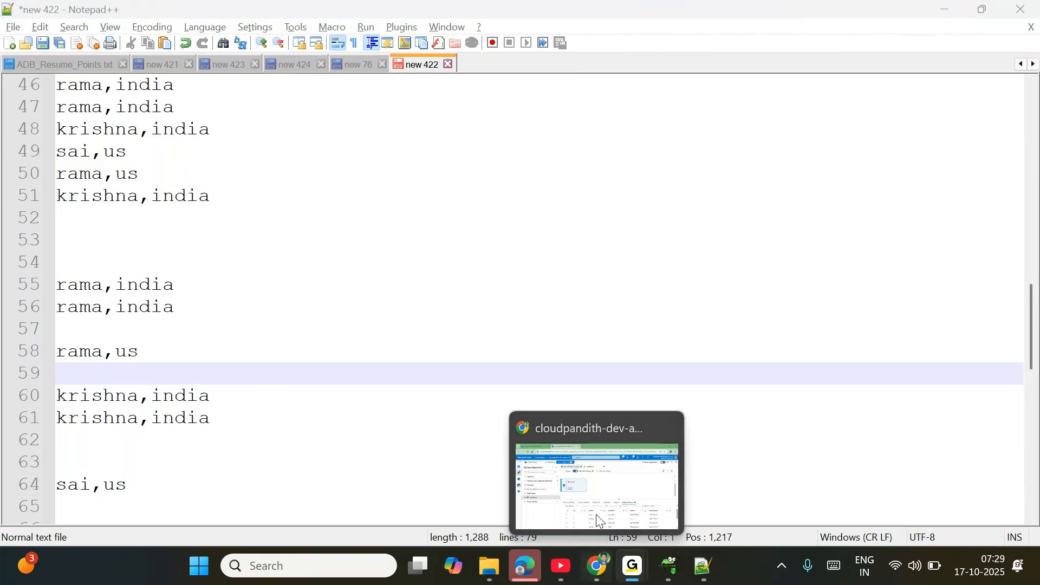
click(596, 466)
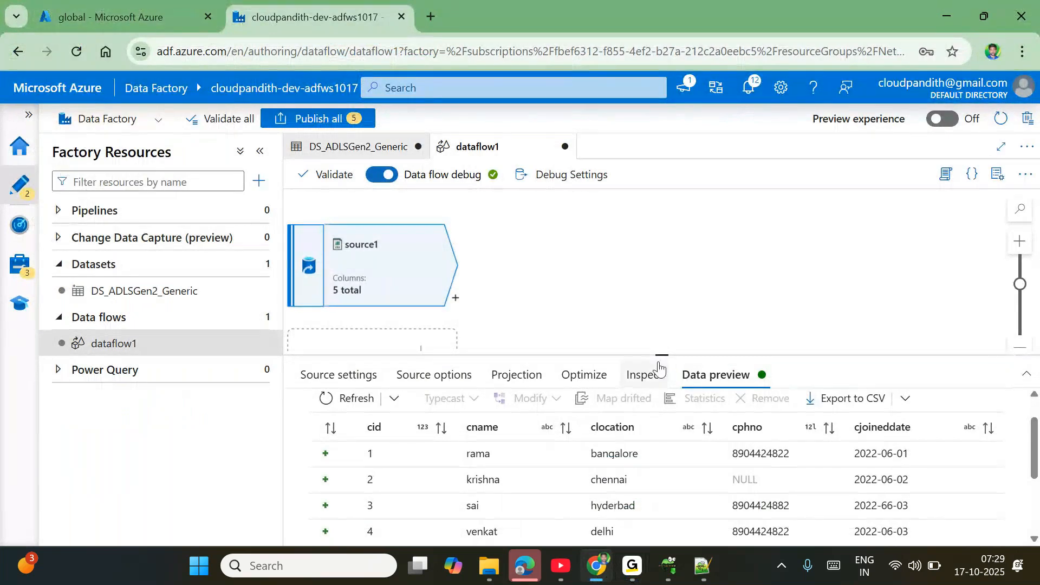
drag(668, 356, 620, 198)
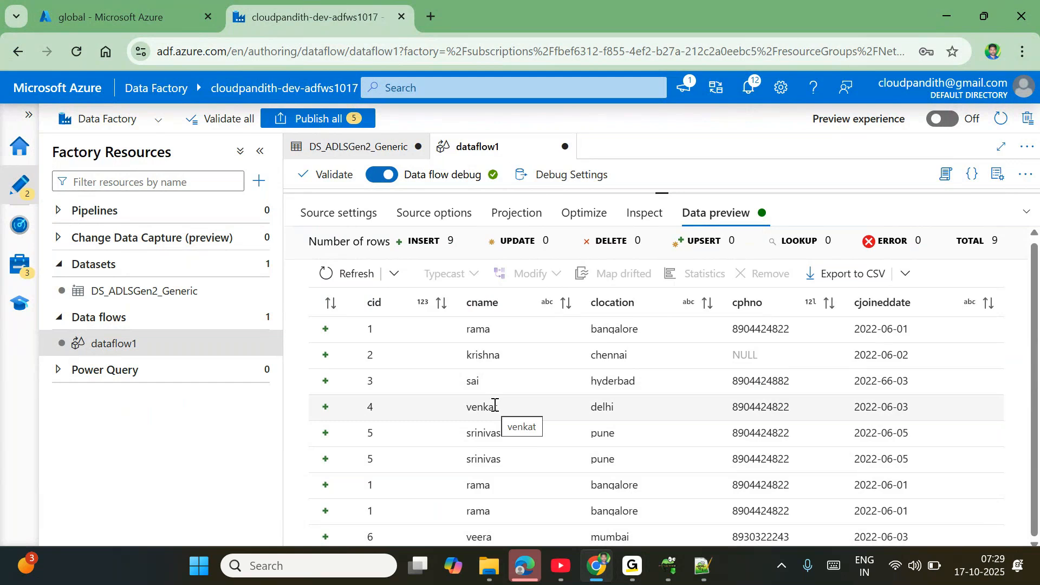
click(440, 303)
click(440, 304)
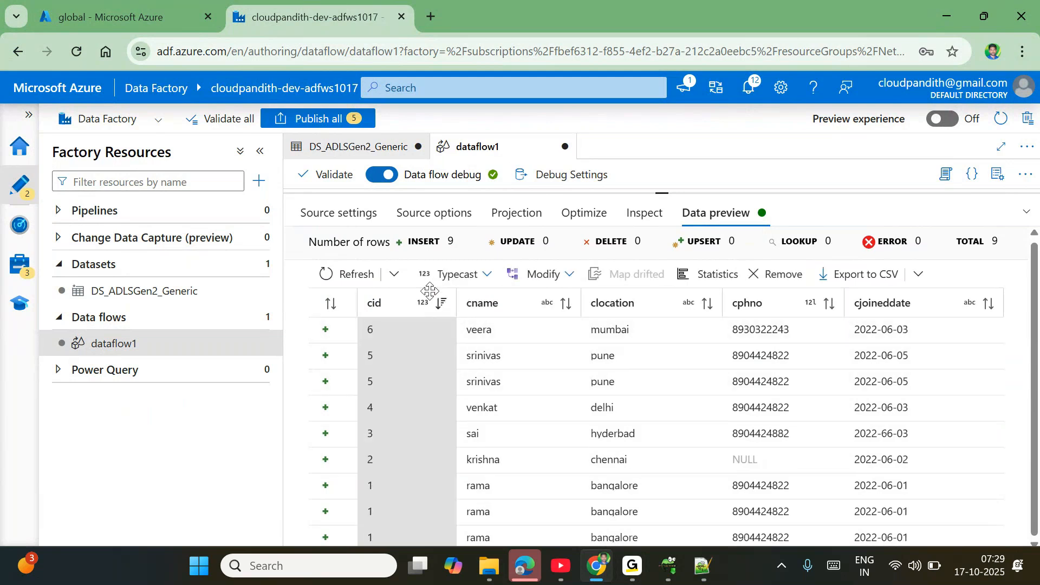
click(441, 304)
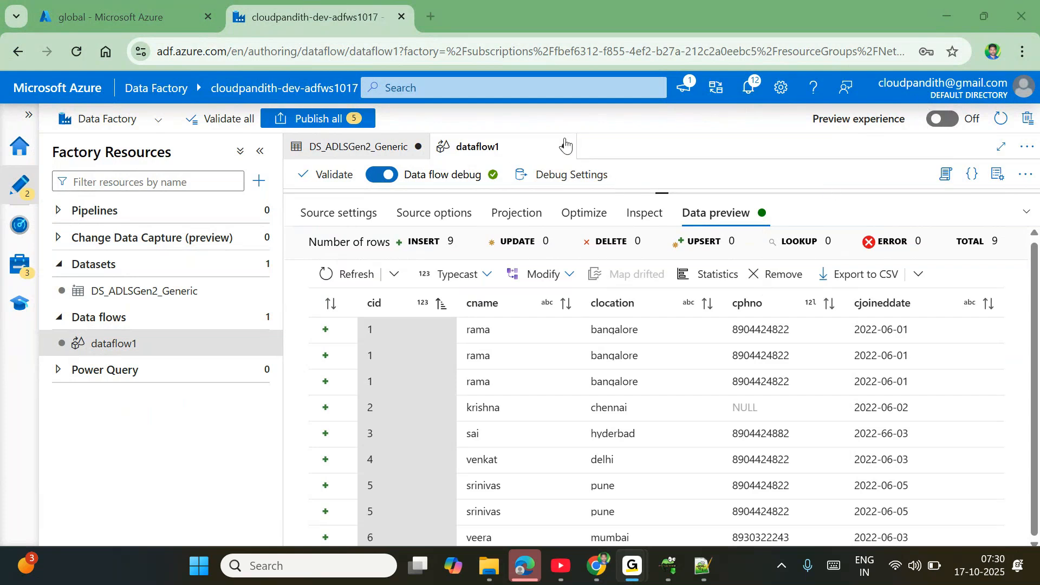
- Examine the previewed rows grouped by cid, marking the individual groups and one row to keep from each
mouse_move(358, 396)
mouse_down()
mouse_move(340, 397)
mouse_move(737, 396)
mouse_move(891, 382)
mouse_move(928, 303)
mouse_move(604, 297)
mouse_move(347, 309)
mouse_move(337, 412)
mouse_move(355, 407)
mouse_up()
drag(307, 451, 356, 433)
mouse_move(292, 487)
mouse_down()
mouse_move(340, 462)
mouse_move(345, 525)
mouse_move(627, 524)
mouse_move(894, 507)
mouse_move(920, 477)
mouse_move(348, 471)
mouse_move(351, 558)
mouse_move(947, 544)
mouse_move(955, 523)
mouse_move(923, 510)
mouse_move(916, 518)
mouse_up()
drag(382, 355, 482, 274)
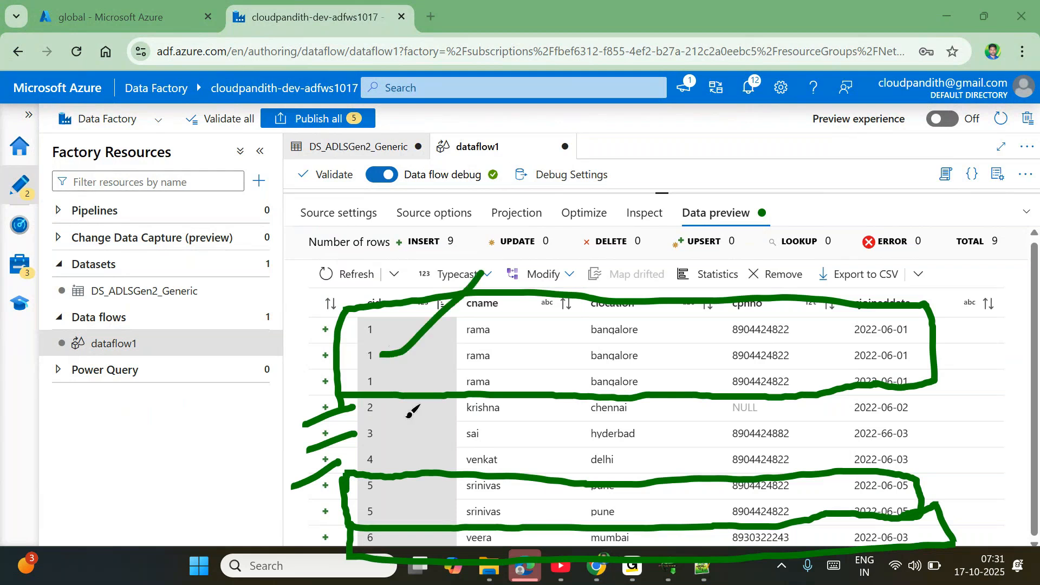
mouse_move(371, 420)
mouse_down()
mouse_move(409, 371)
mouse_move(429, 387)
mouse_up()
drag(379, 448, 423, 424)
drag(401, 503, 516, 423)
mouse_move(443, 538)
mouse_down()
mouse_move(458, 542)
mouse_move(539, 454)
mouse_up()
key(Escape)
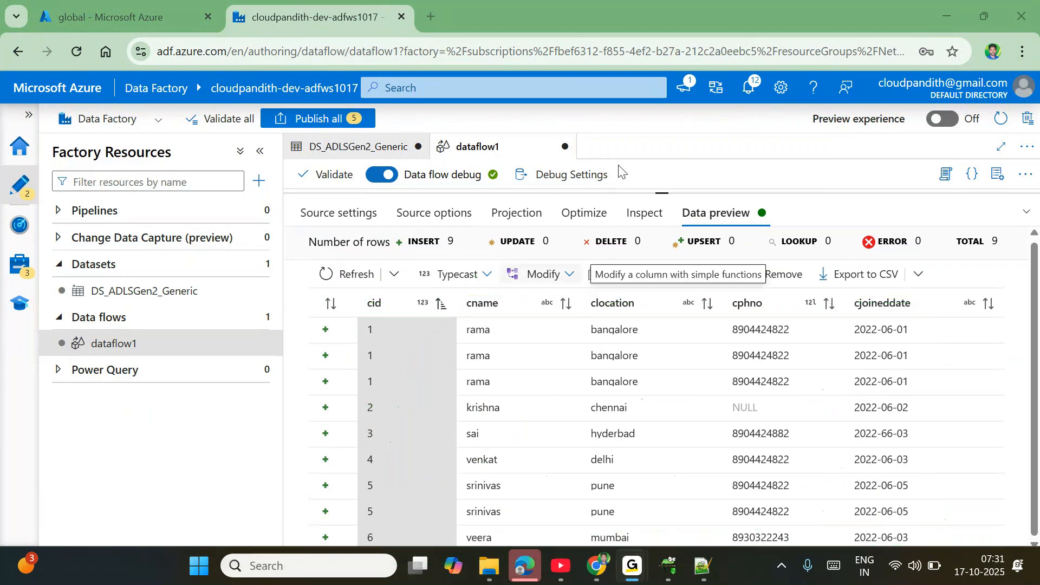
- Switch to Notepad++ and append row numbers 1 and 2 to the first group's india rows and 1 to the us row
mouse_move(709, 573)
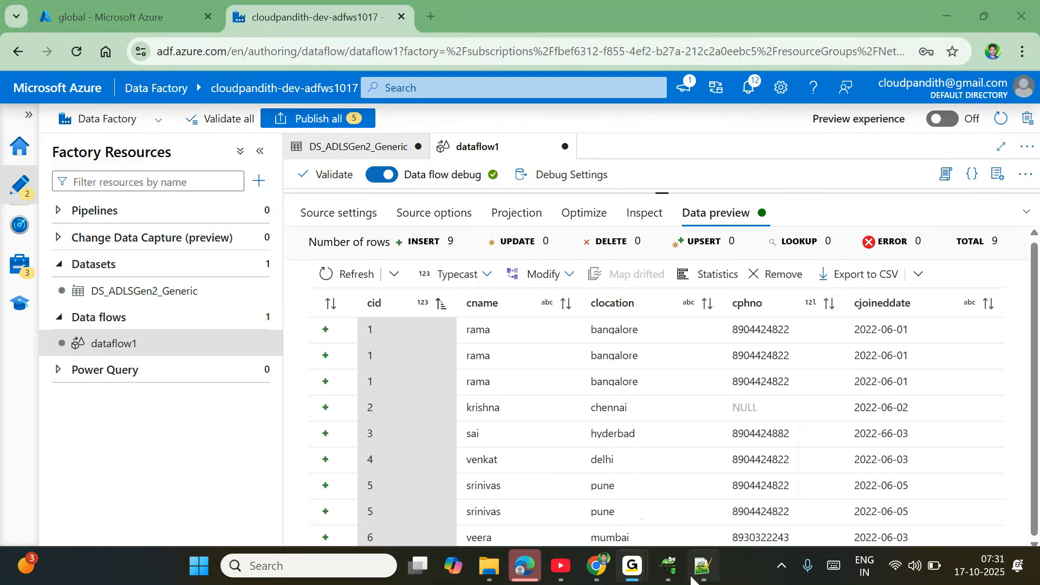
click(701, 576)
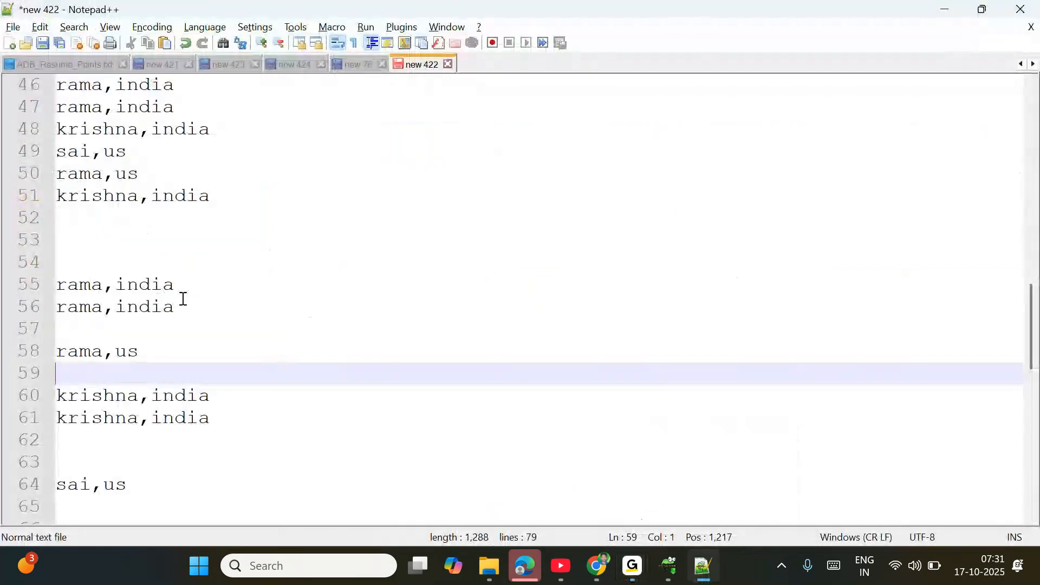
click(184, 285)
text(,1)
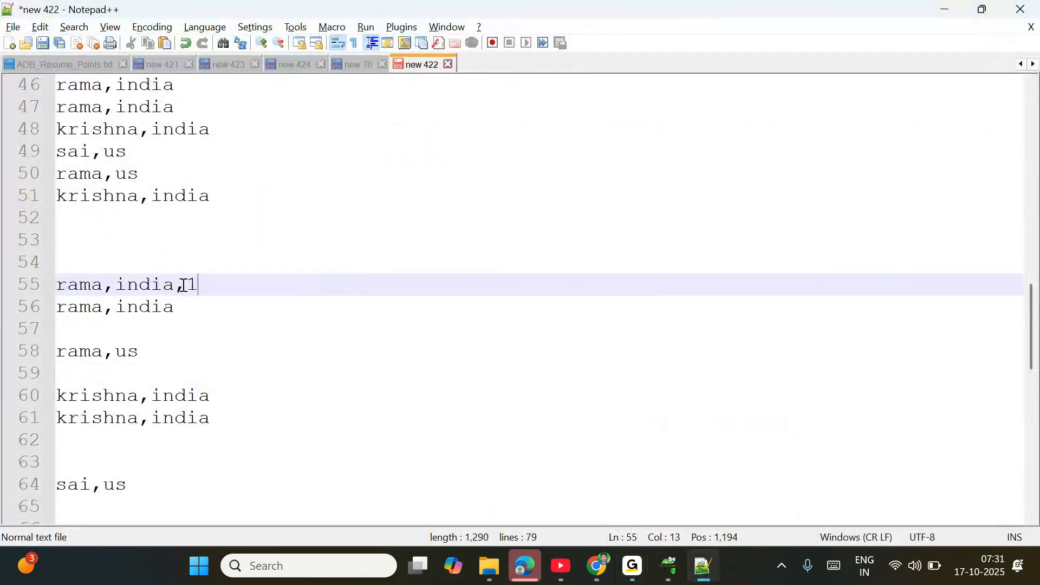
key(Down)
text(,2)
key(Down)
key(Down)
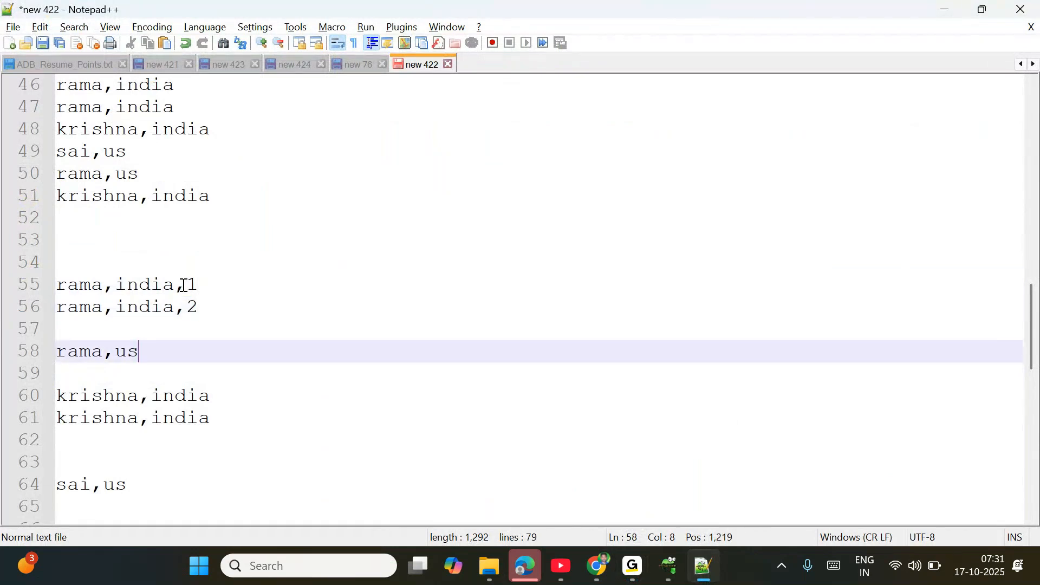
text(,1)
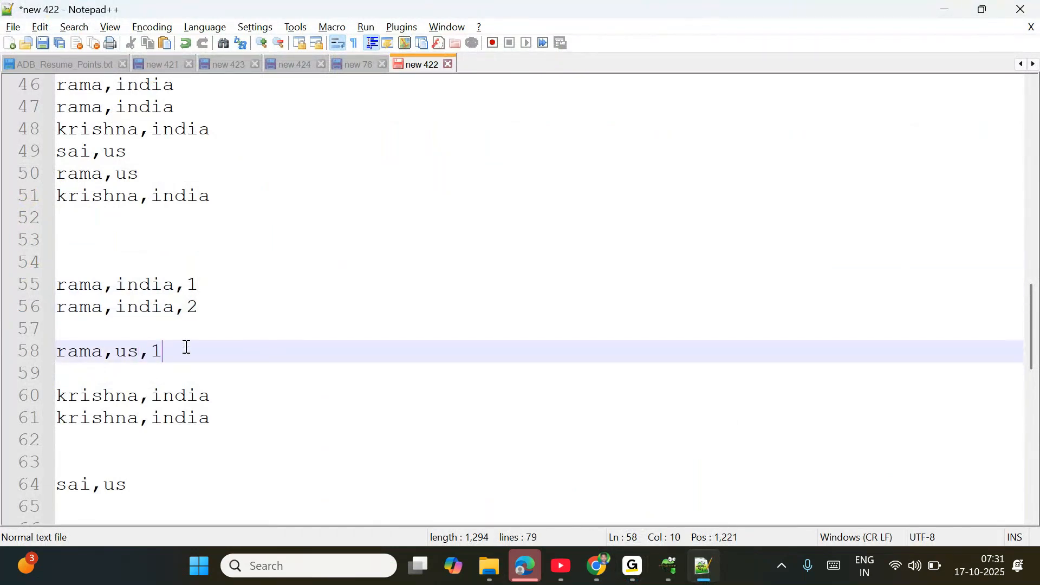
key(shift+Left)
key(shift+Left)
key(shift+Left)
key(shift+Left)
key(shift+Left)
key(shift+Left)
key(shift+Left)
key(shift+Left)
- Append row numbers 1 and 2 to the second pair of india rows and 1 to the final us row
scroll(237, 397, down, 4)
scroll(251, 314, up, 2)
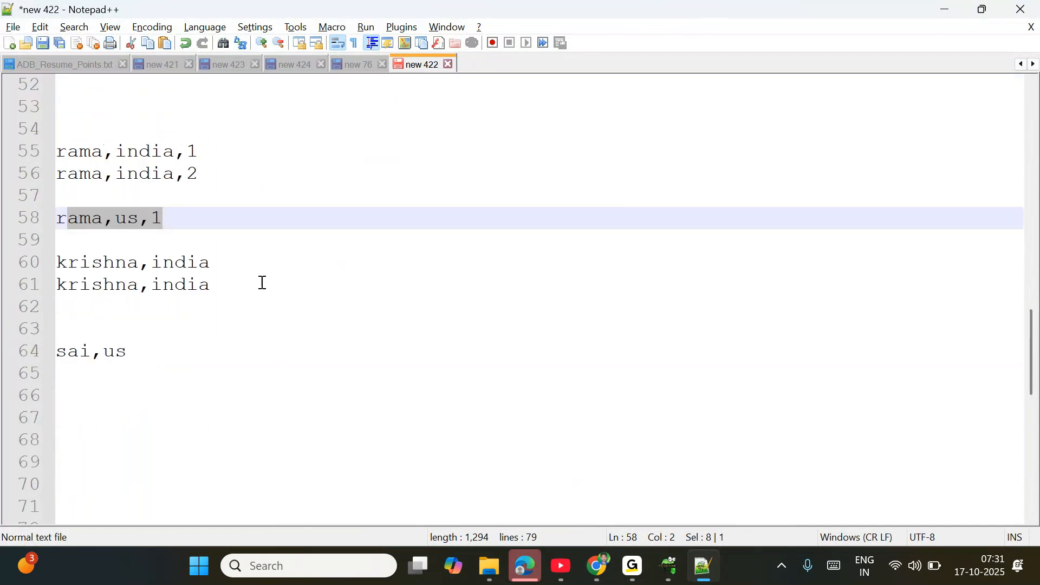
click(220, 259)
text(,1)
key(Down)
text(,2)
click(142, 361)
text(,1)
drag(151, 356, 69, 157)
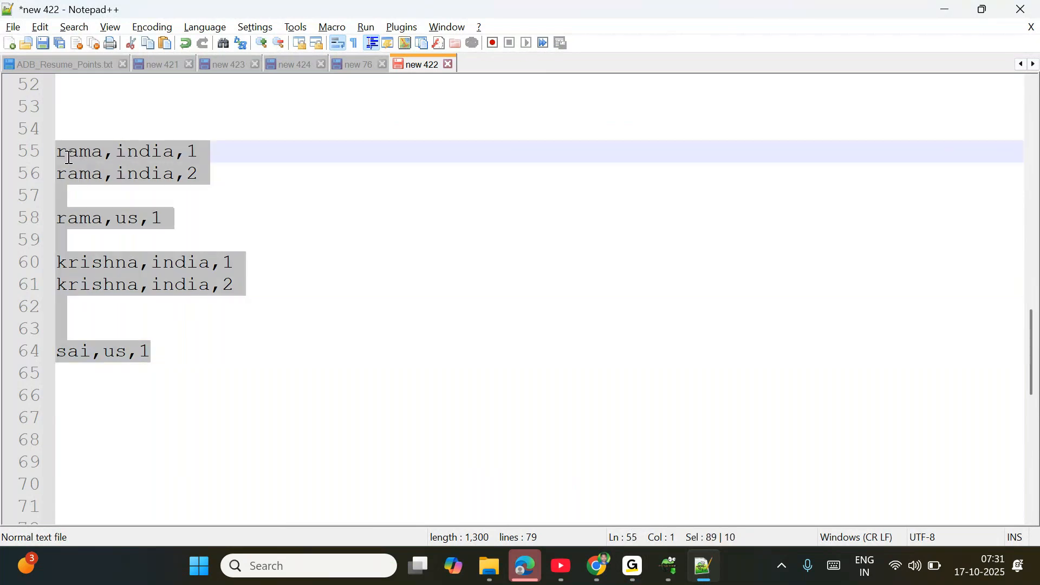
click(264, 372)
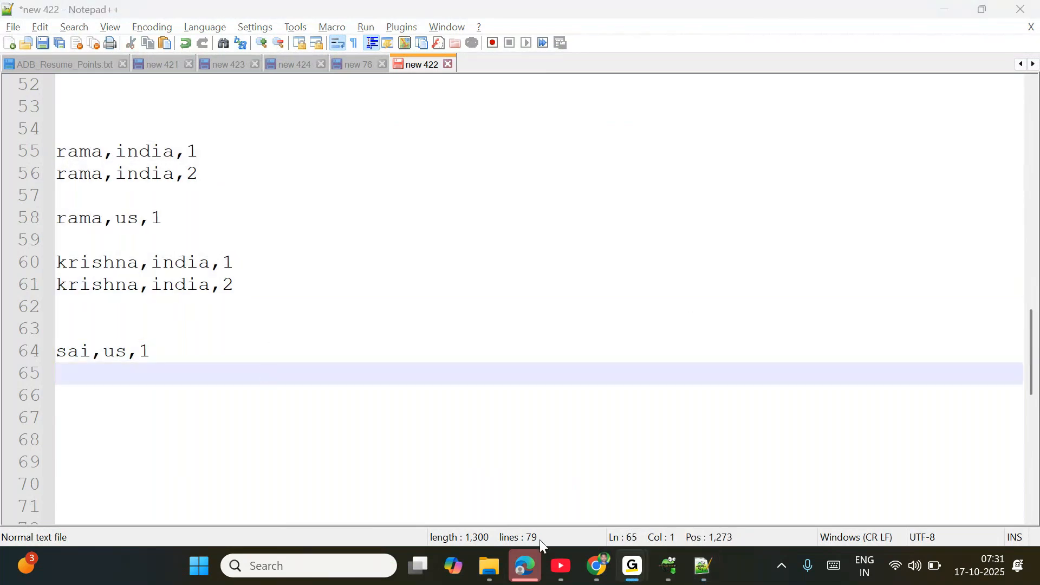
- Switch to Data Factory in Chrome, add a Window transformation after source1 and enlarge its settings area
click(596, 567)
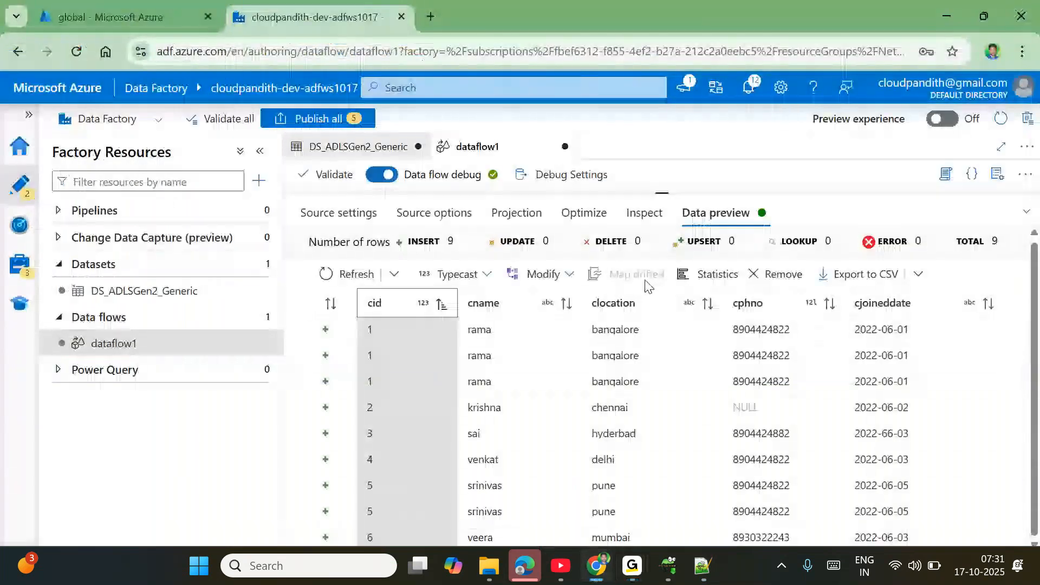
drag(662, 193, 679, 376)
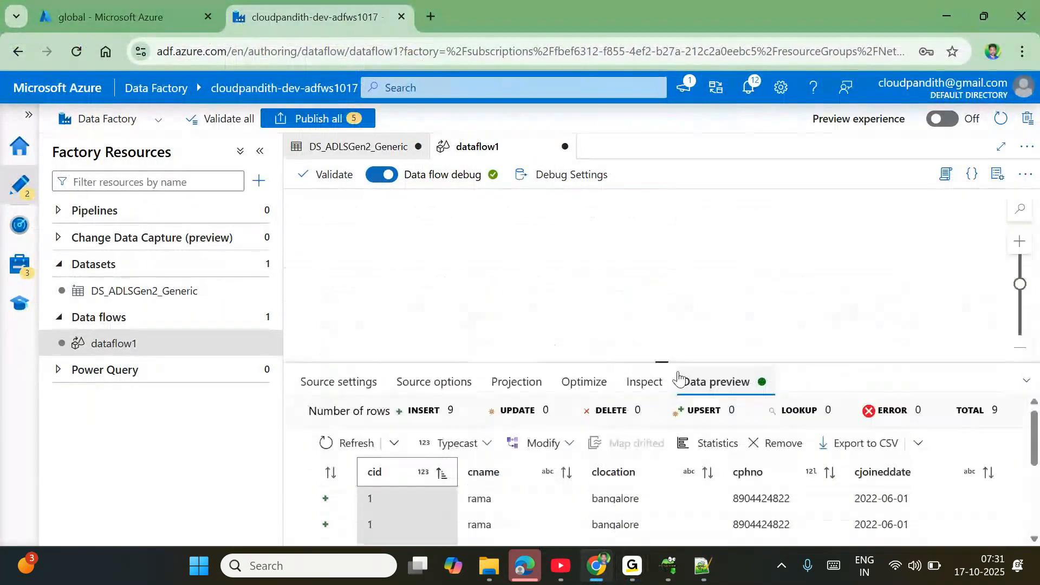
click(454, 299)
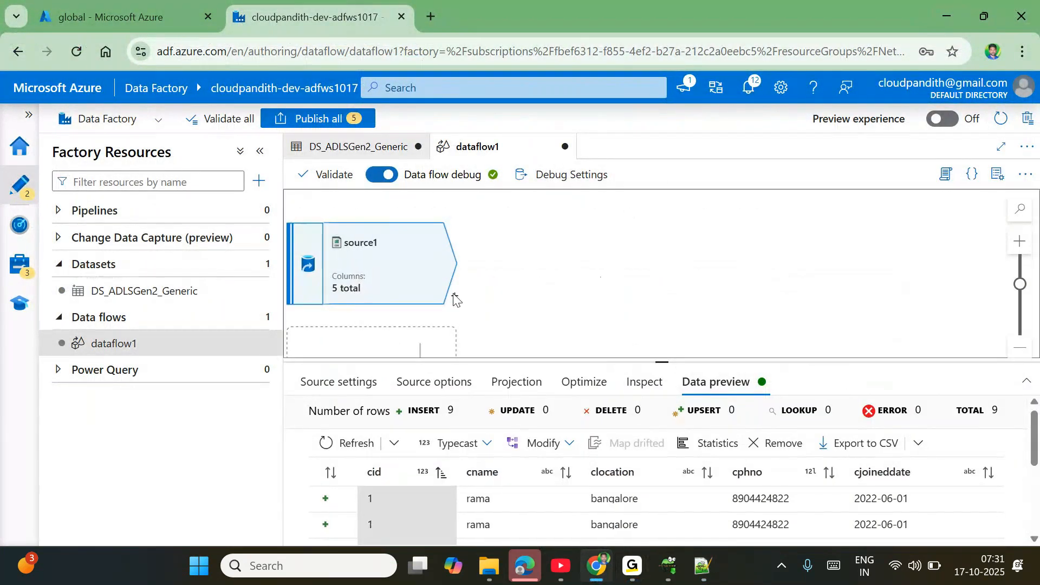
click(454, 300)
scroll(603, 459, down, 10)
scroll(603, 459, up, 5)
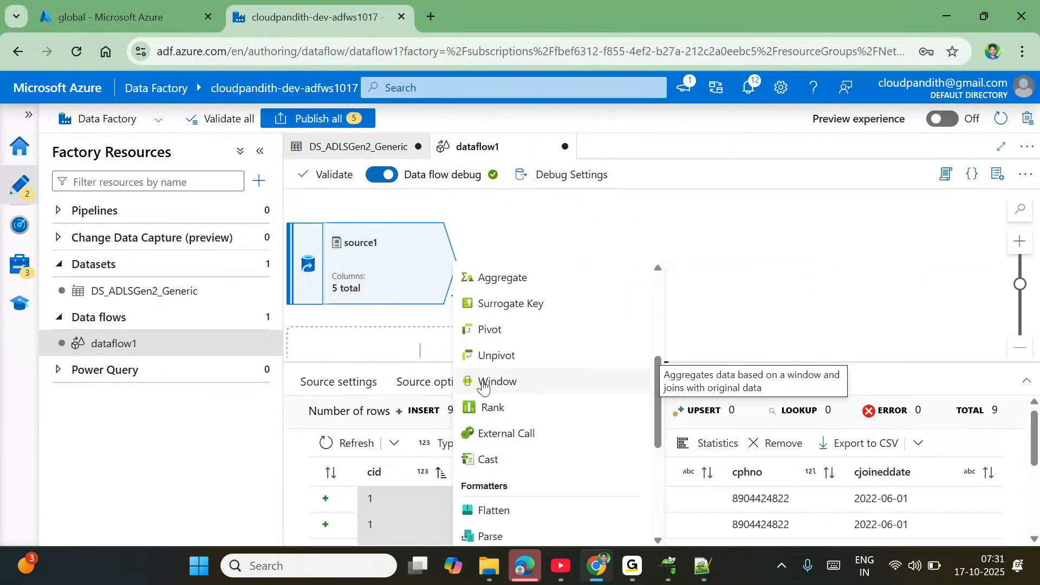
click(484, 382)
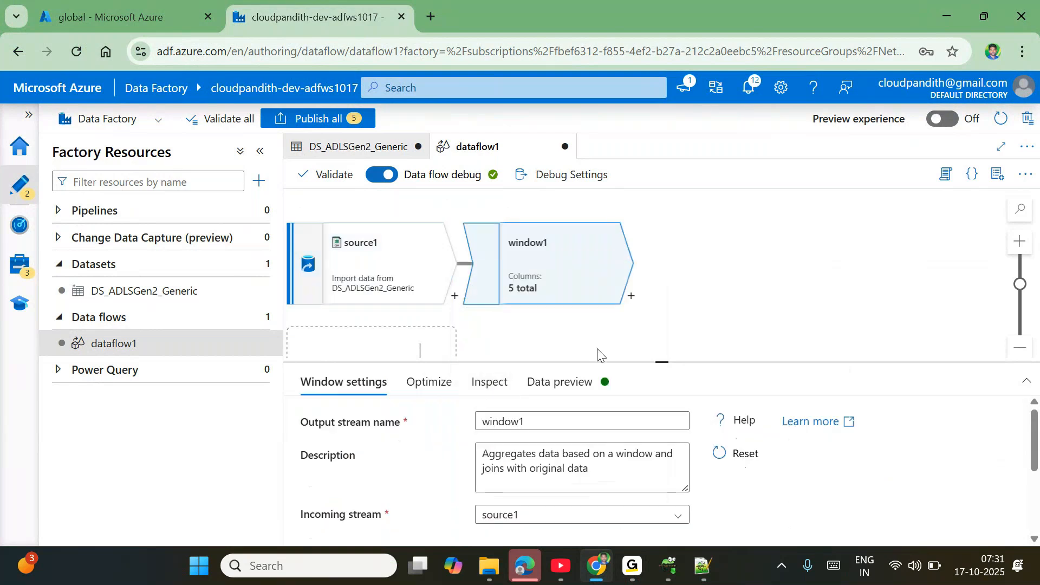
drag(622, 314, 622, 184)
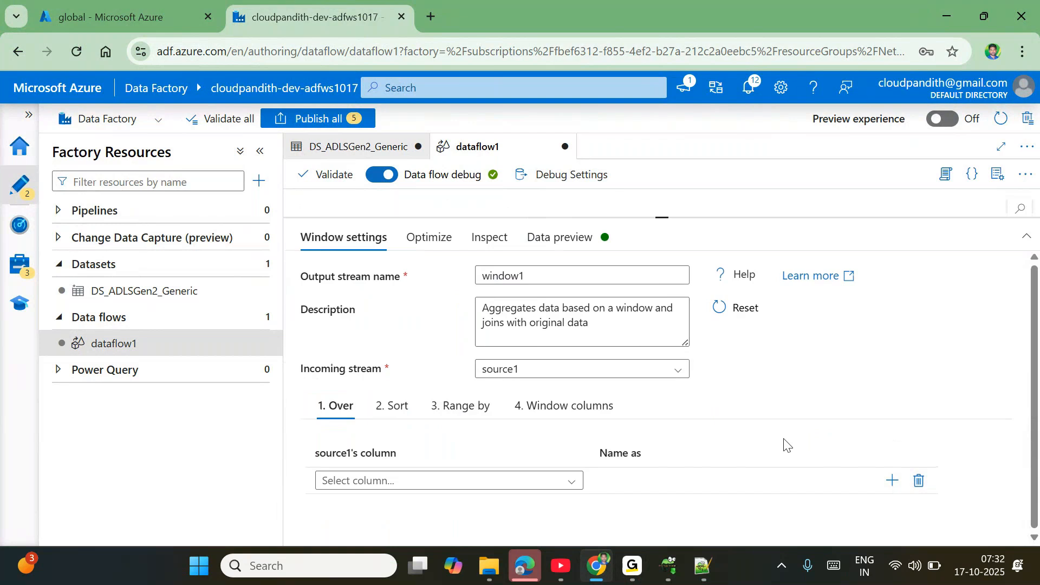
- Add five more empty column rows to window1's Over settings
click(893, 481)
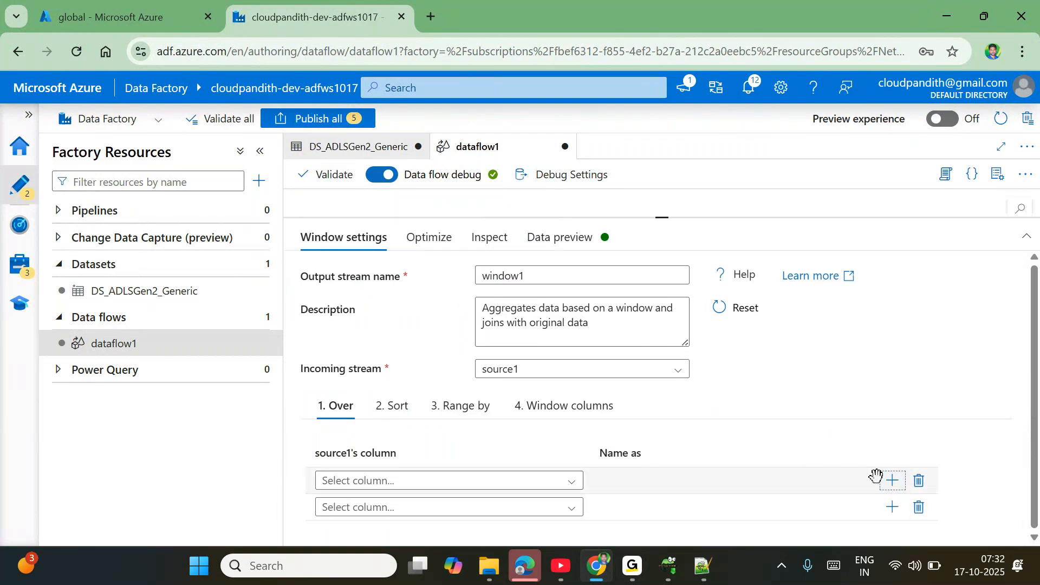
click(895, 483)
click(895, 484)
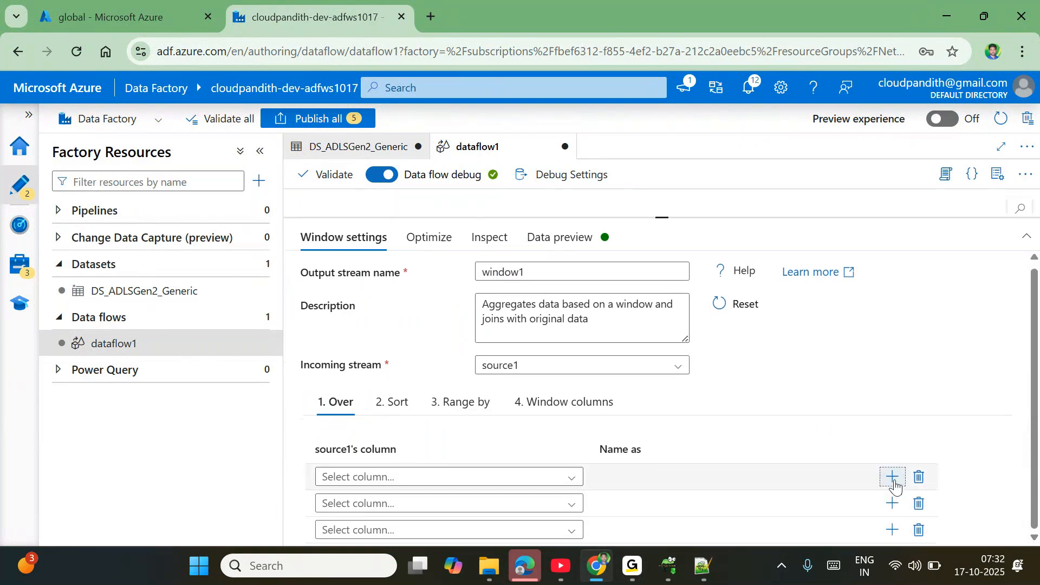
scroll(894, 476, down, 1)
click(892, 456)
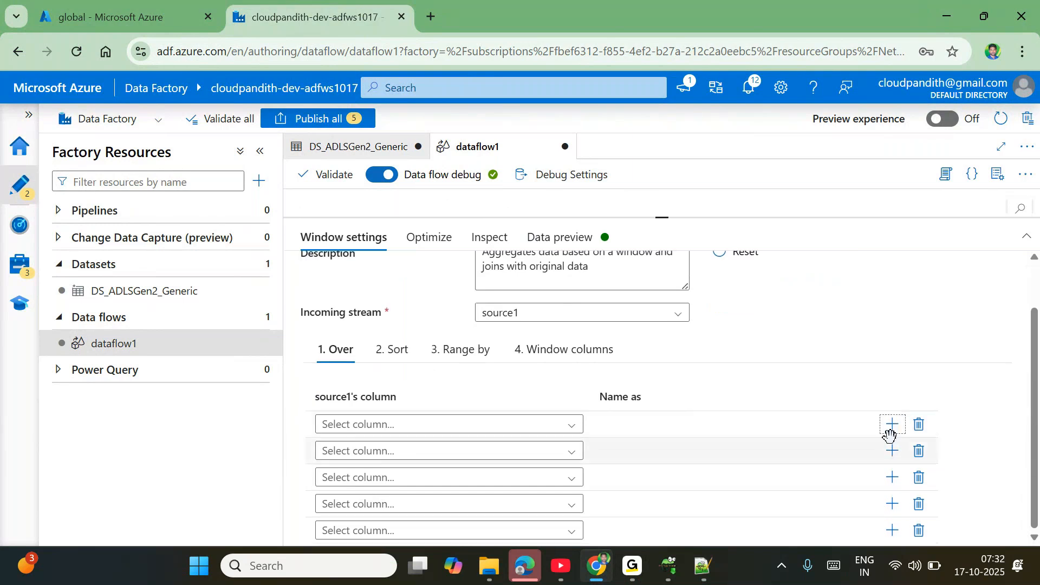
scroll(669, 484, down, 1)
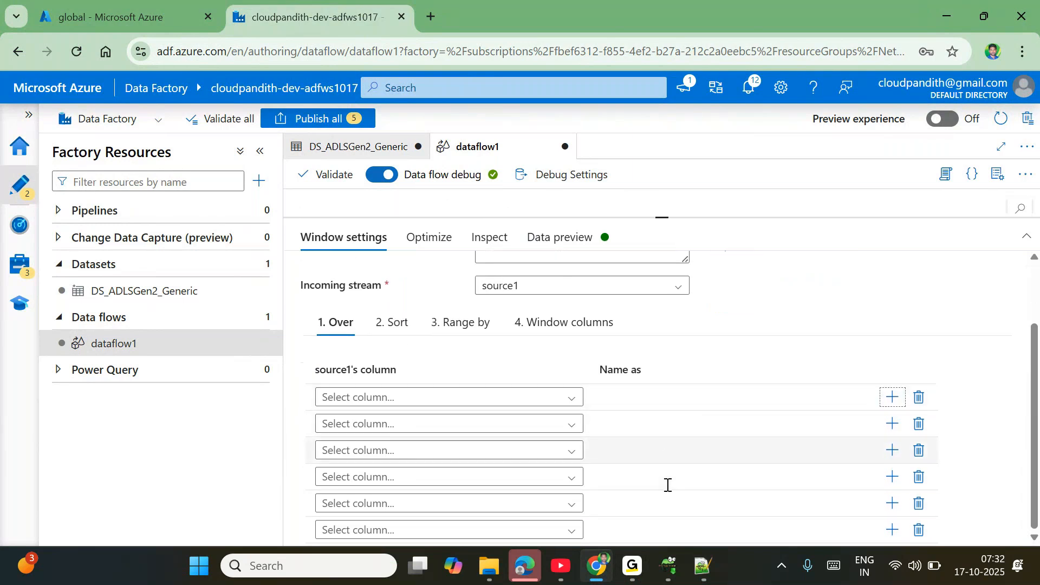
- Set the first three Over columns of window1 to cid, cname and clocation
click(574, 400)
click(353, 527)
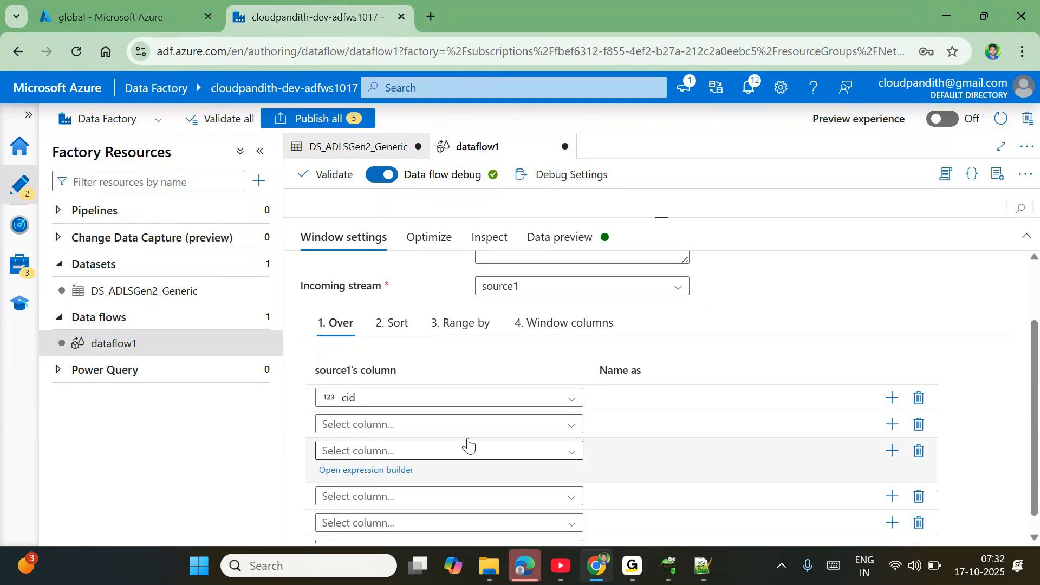
click(462, 425)
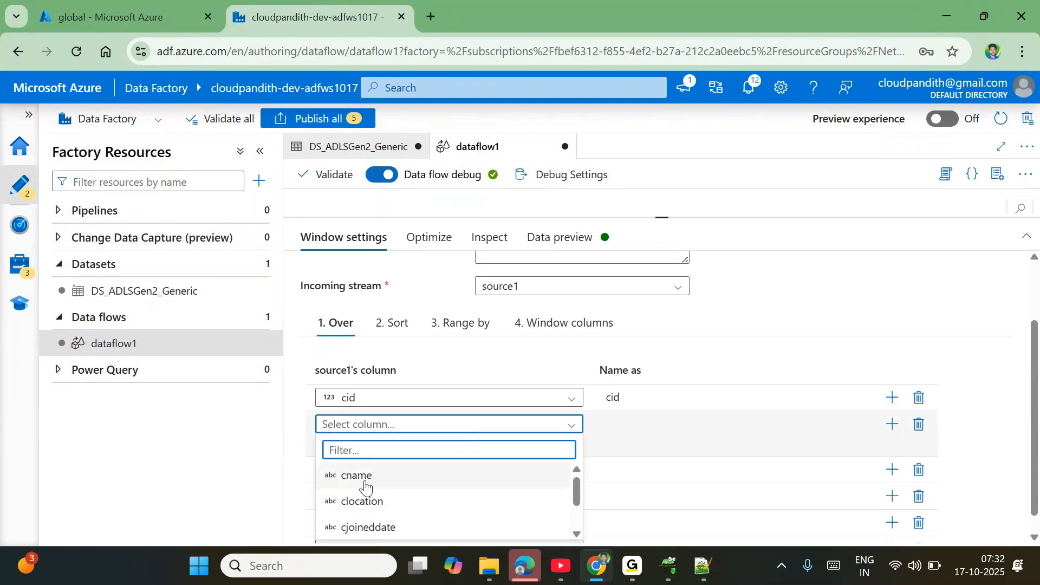
click(398, 476)
click(413, 452)
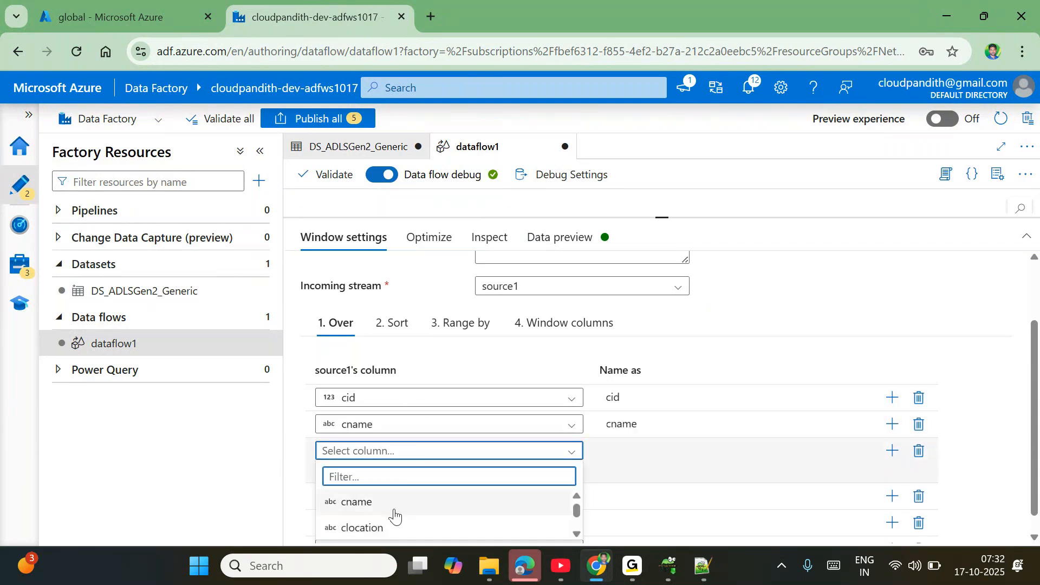
click(374, 527)
- Set the next two Over columns to cjoineddate and cphno, and delete the unused empty row
click(421, 459)
scroll(410, 531, up, 2)
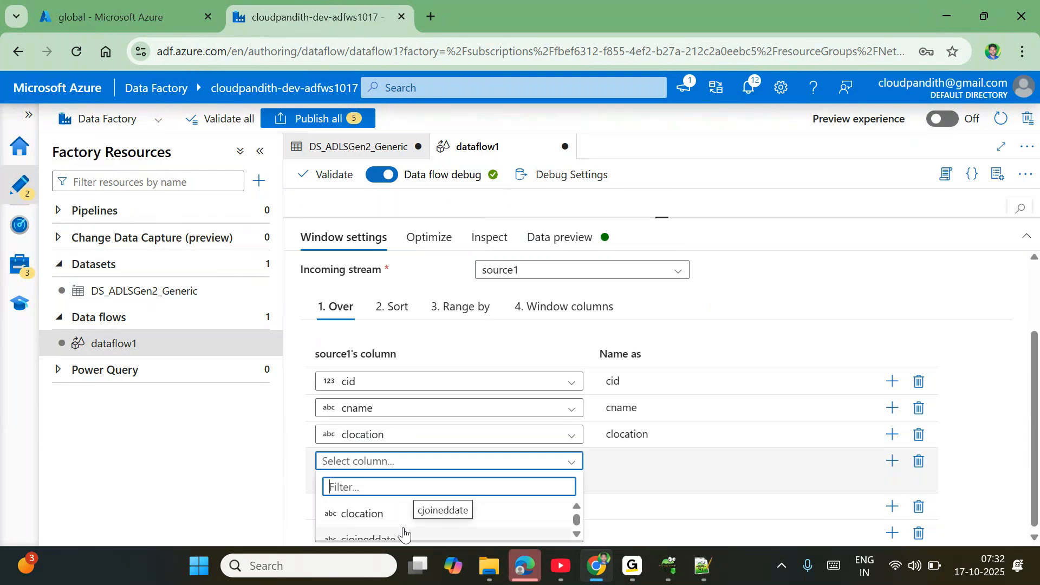
click(401, 536)
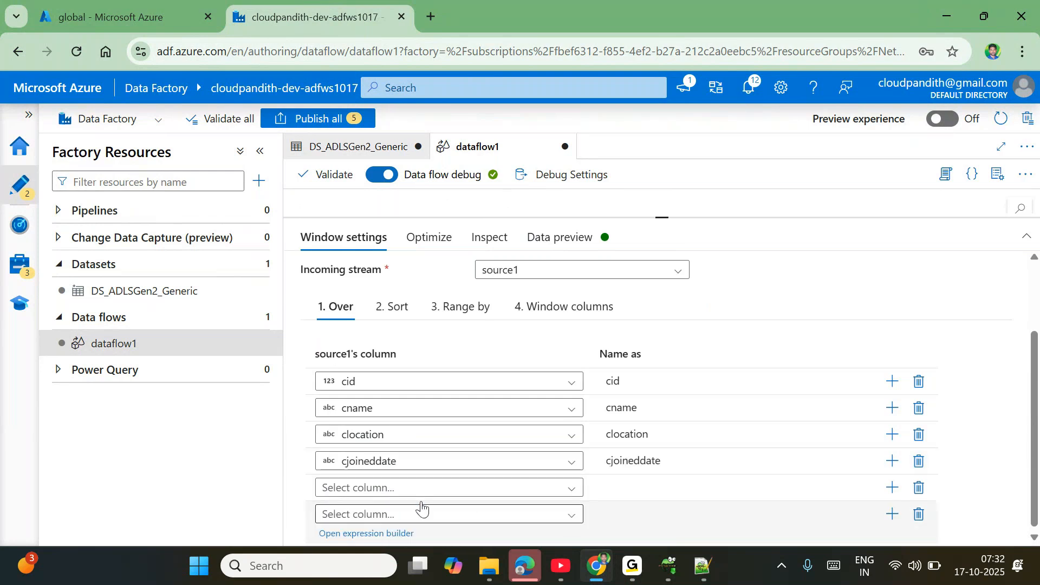
click(389, 487)
scroll(441, 535, down, 2)
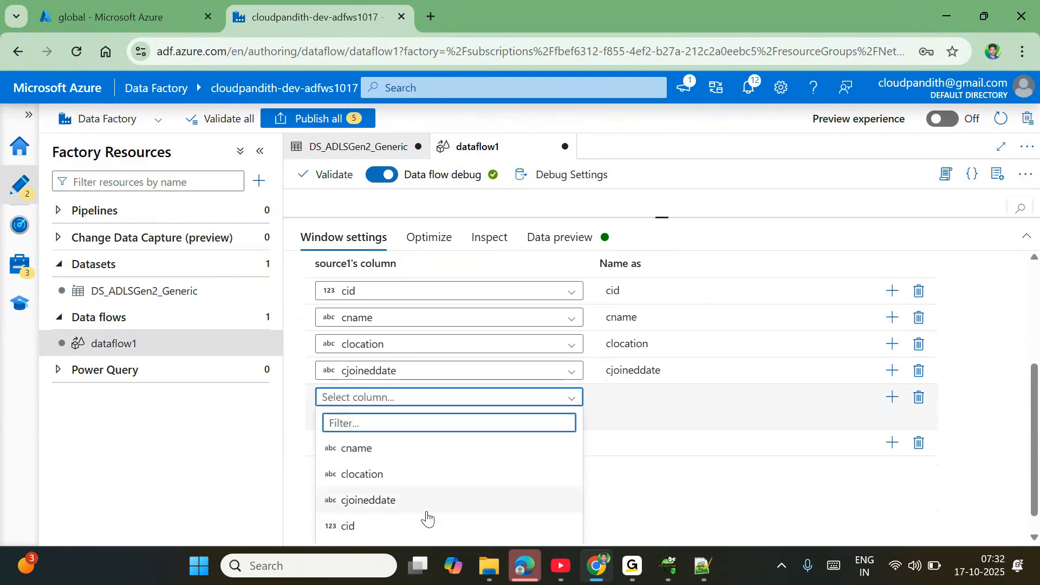
scroll(417, 509, down, 1)
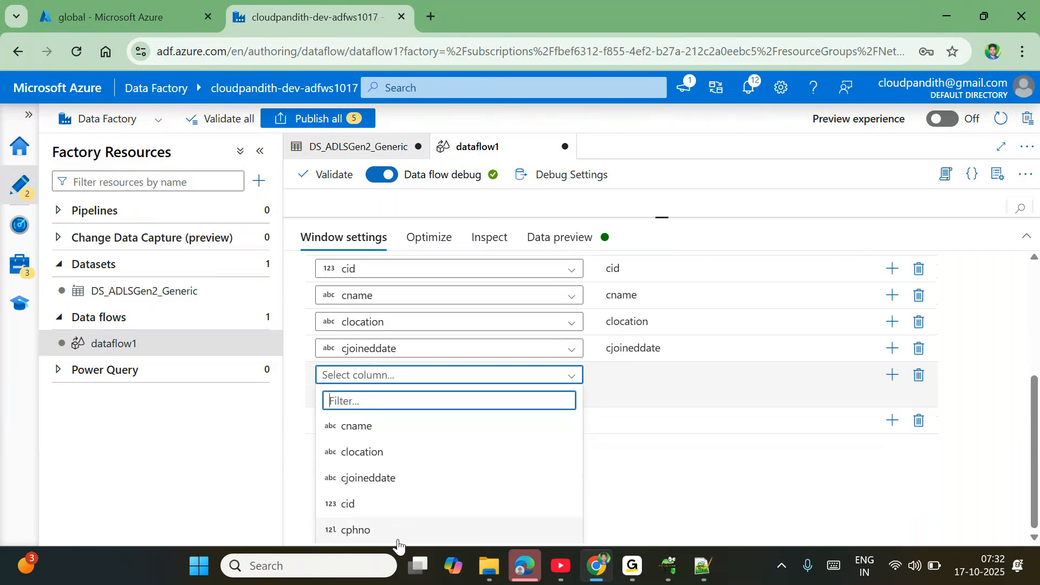
click(397, 541)
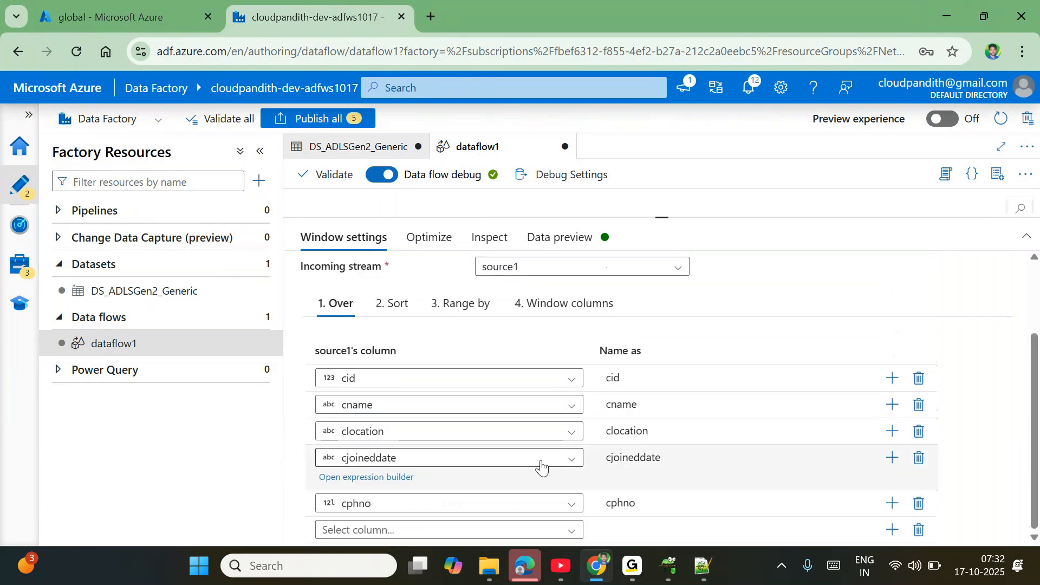
scroll(650, 487, up, 1)
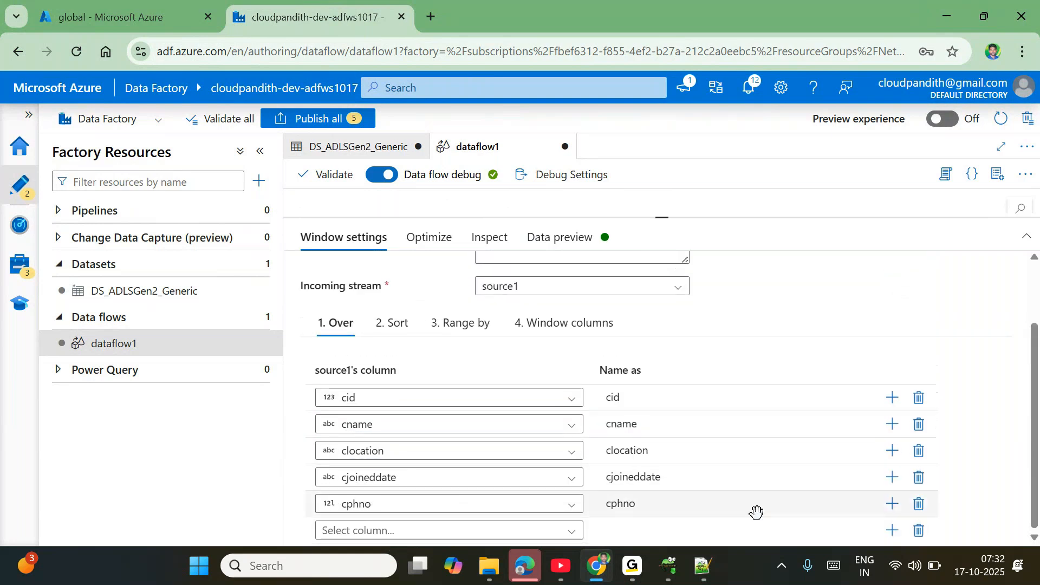
click(920, 529)
- Inspect the column schemas of window1 and source1 and compare their columns and types
click(487, 240)
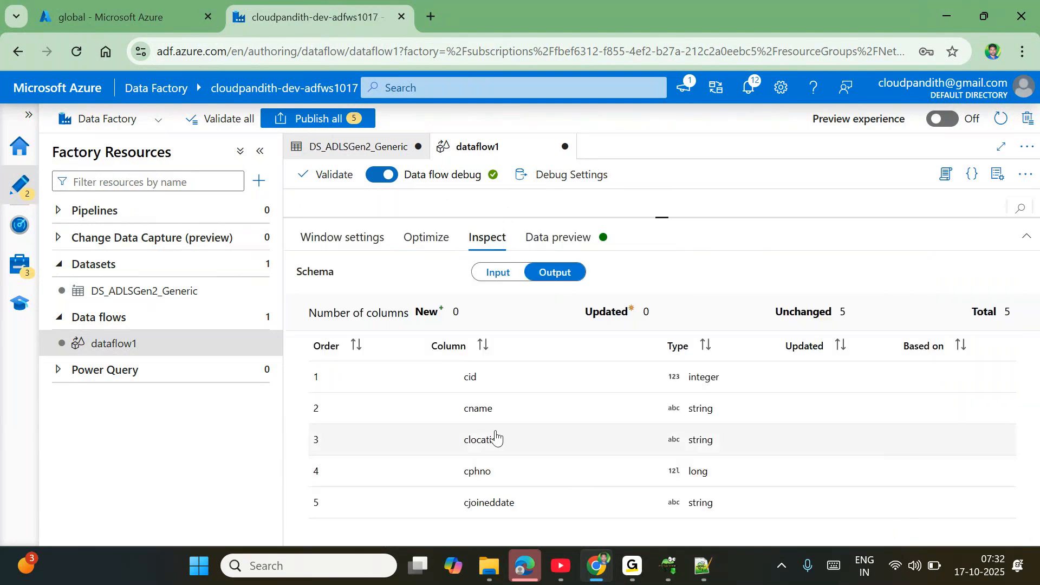
click(663, 215)
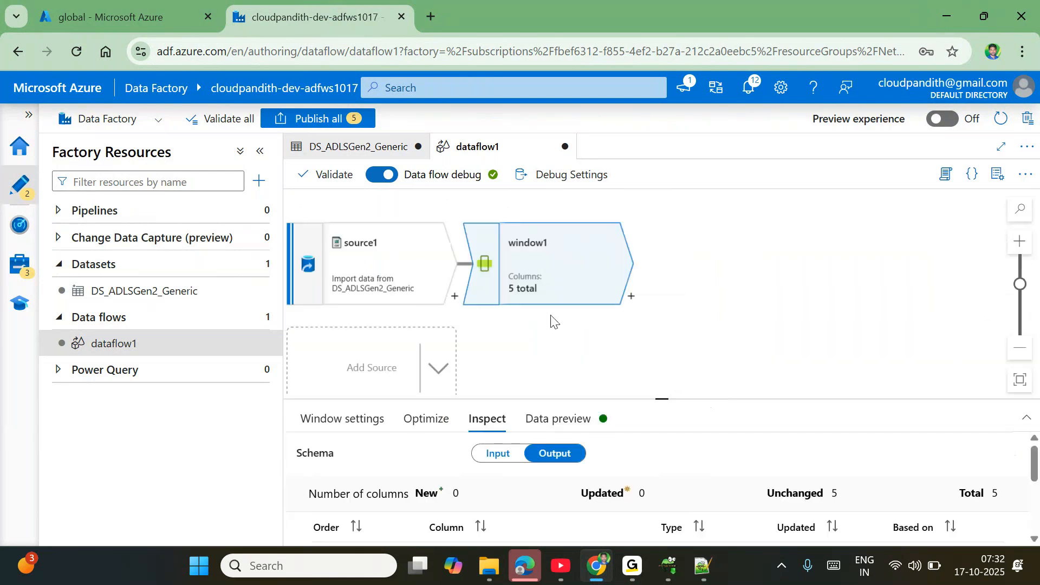
click(395, 291)
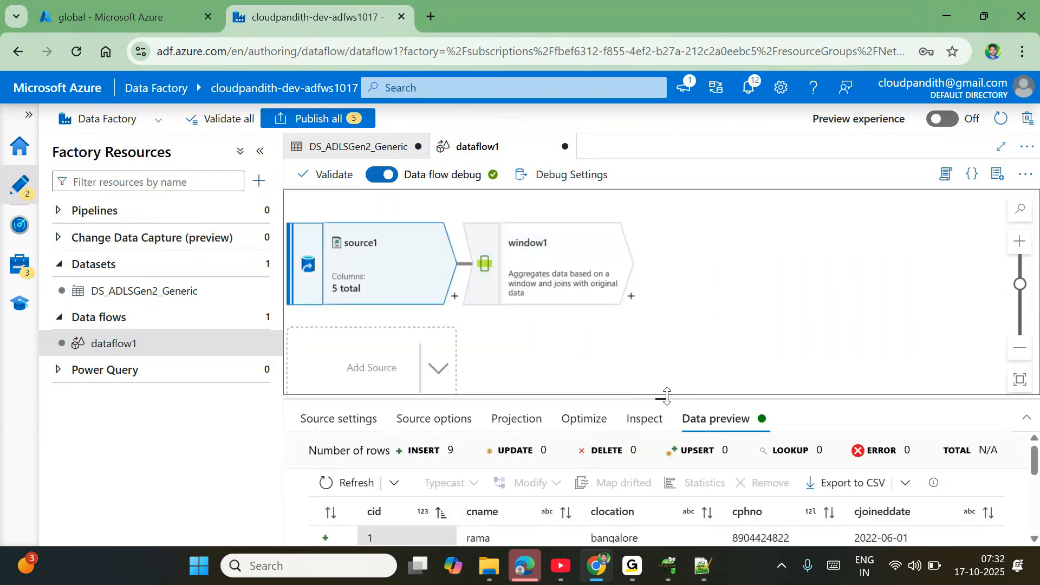
drag(667, 396, 665, 280)
click(645, 298)
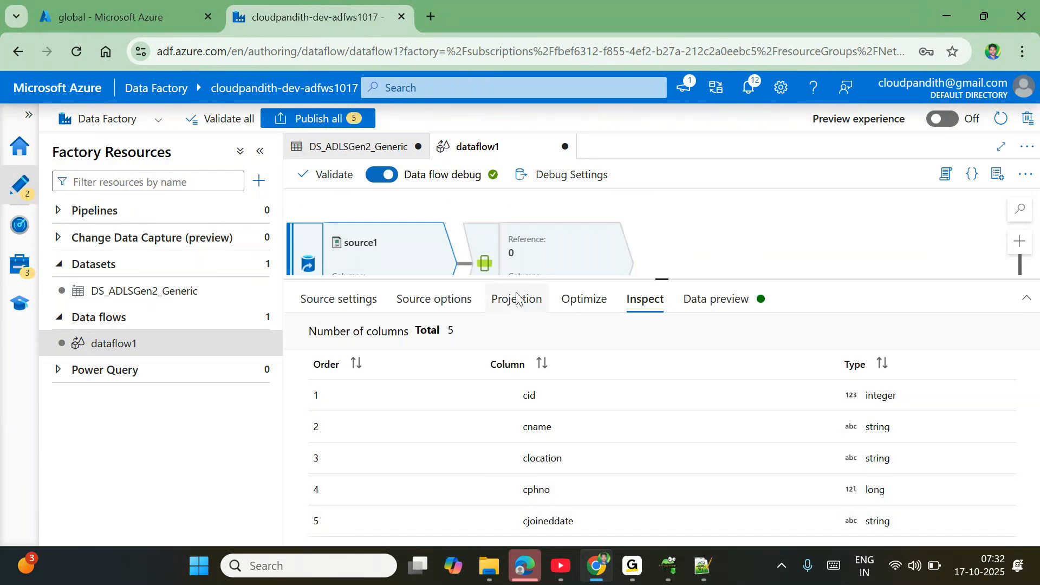
click(528, 250)
scroll(419, 451, down, 1)
scroll(419, 450, down, 1)
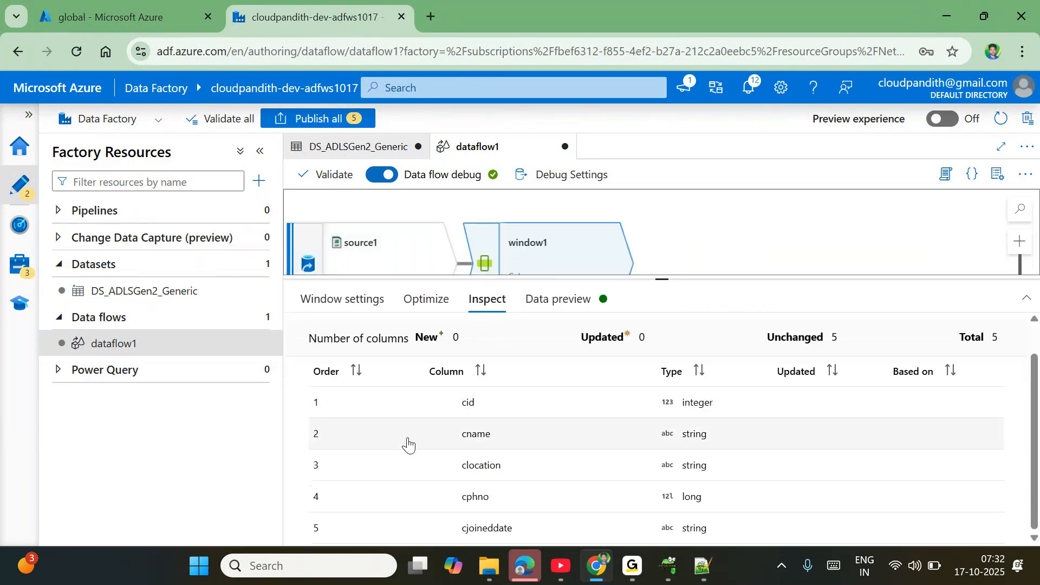
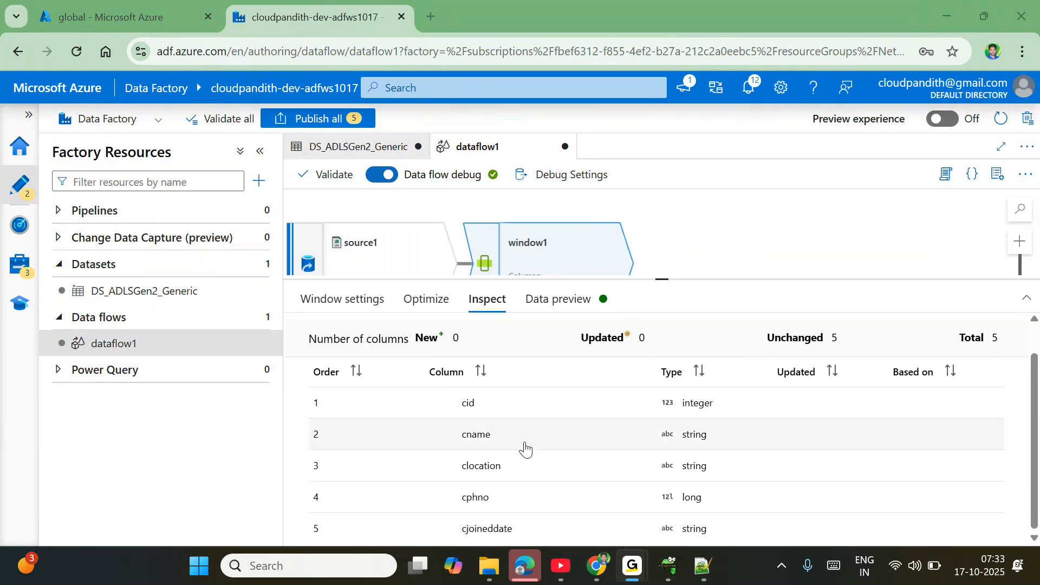
scroll(525, 448, up, 1)
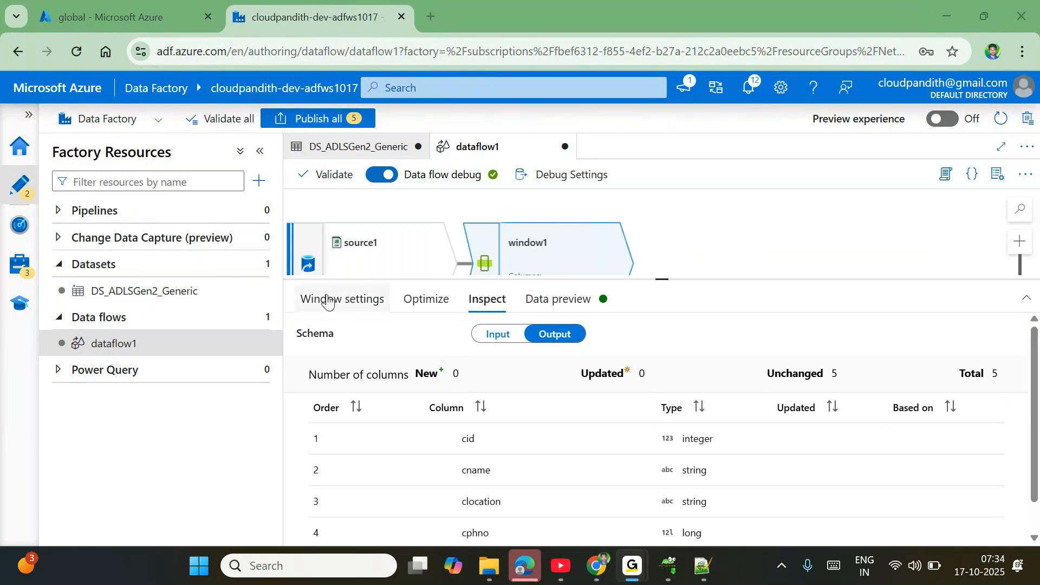
- Review window1's Over columns and open its Sort settings
click(345, 299)
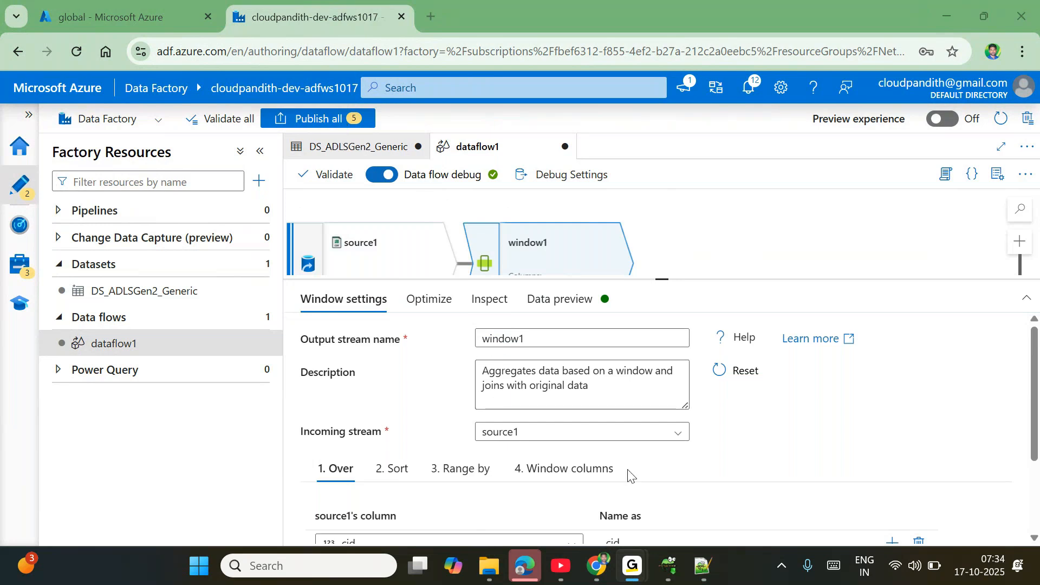
scroll(629, 474, down, 3)
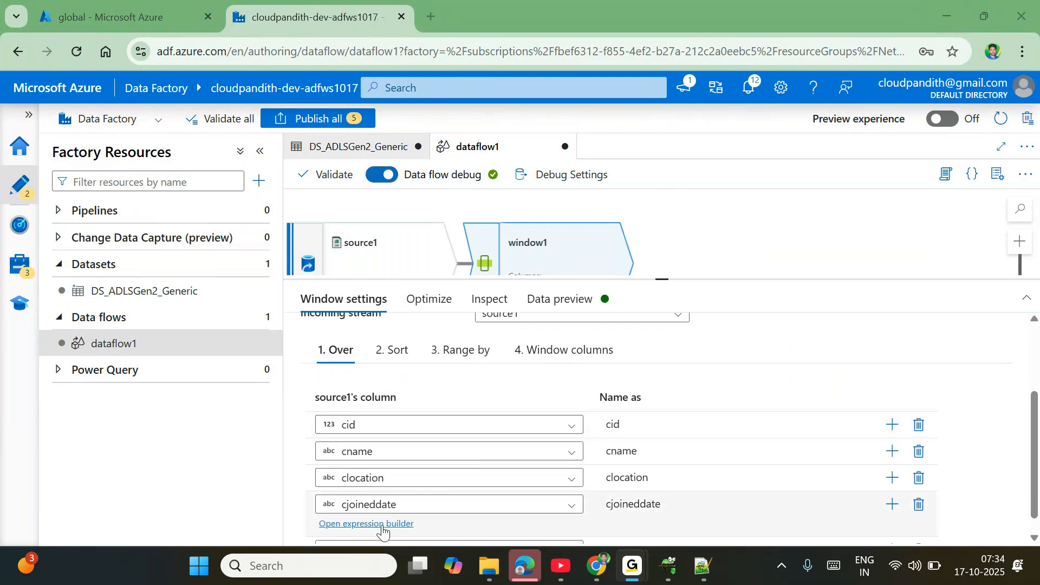
click(395, 352)
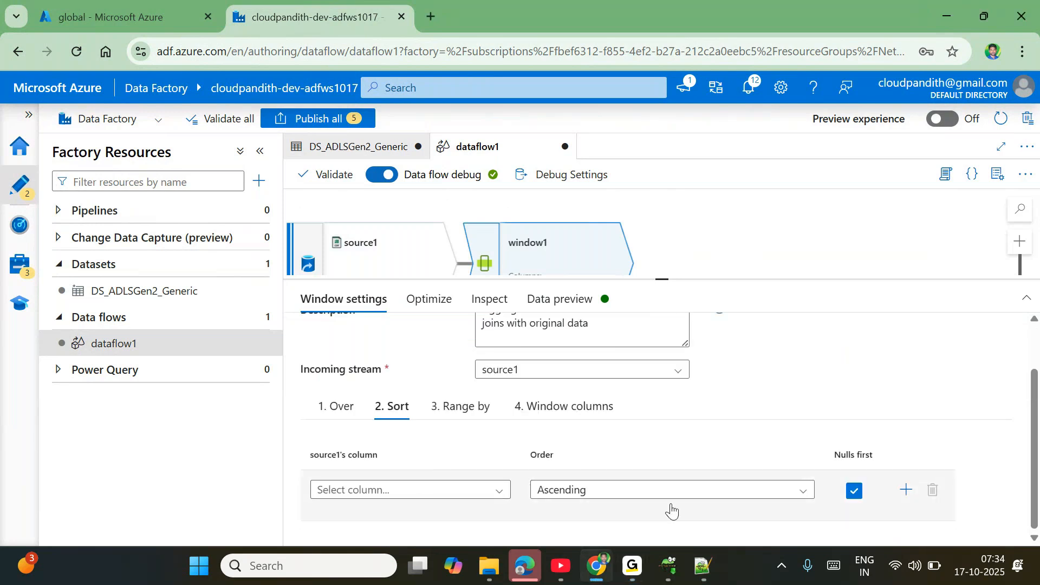
- Switch to Notepad++ and remove the row numbers from the two india rows of the first group
click(706, 579)
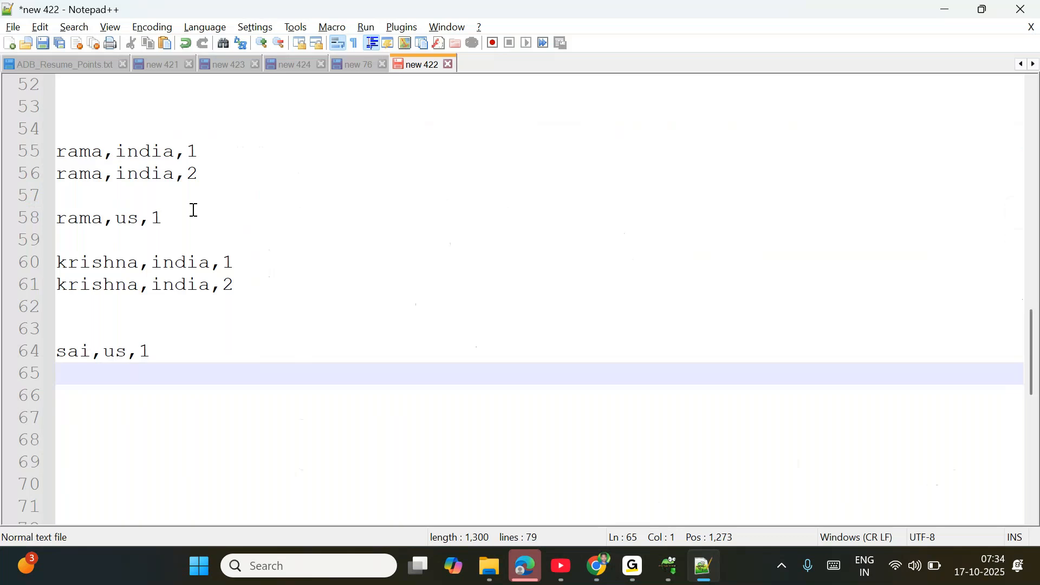
drag(212, 181, 39, 160)
click(208, 170)
key(BackSpace)
key(BackSpace)
click(204, 156)
key(BackSpace)
key(BackSpace)
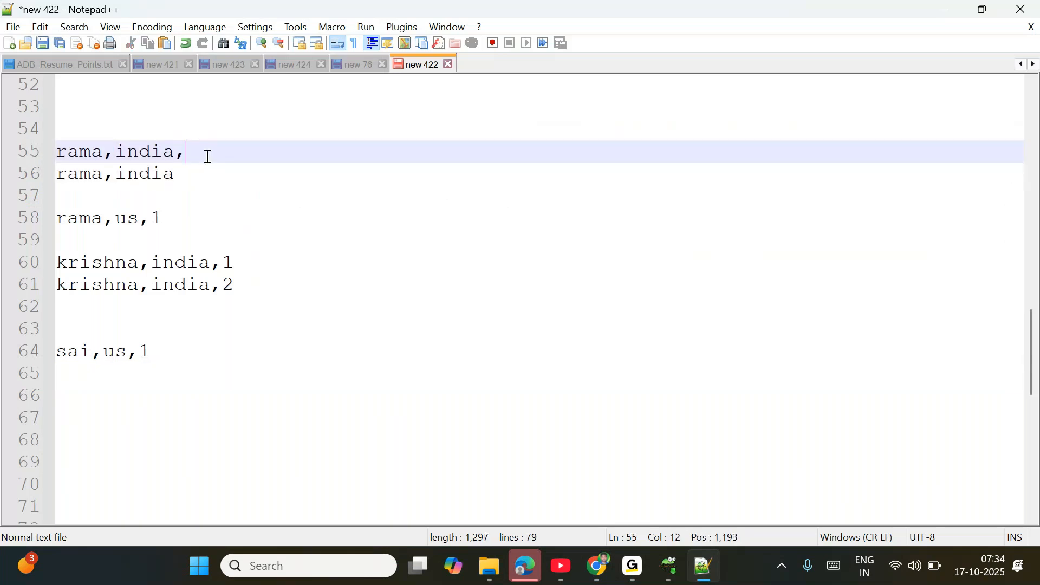
- Highlight the first group's two india rows together and one by one to compare them
drag(179, 173, 52, 157)
click(194, 174)
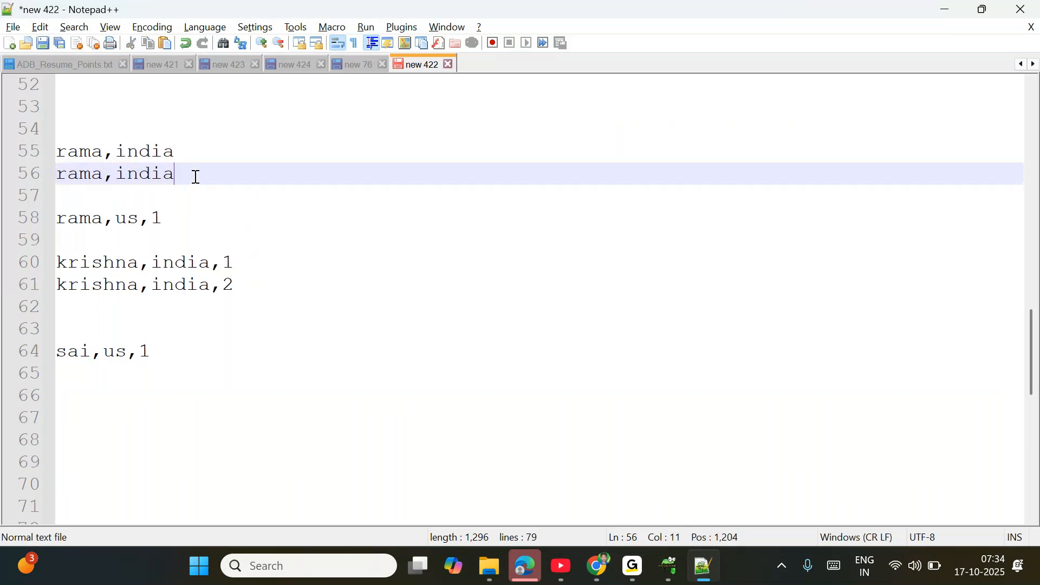
drag(188, 174, 55, 186)
drag(176, 153, 48, 155)
click(209, 180)
- Switch back to Data Factory in Chrome, sort window1 by cid in ascending order and open its Range by settings
key(alt+Tab)
click(431, 490)
key(Escape)
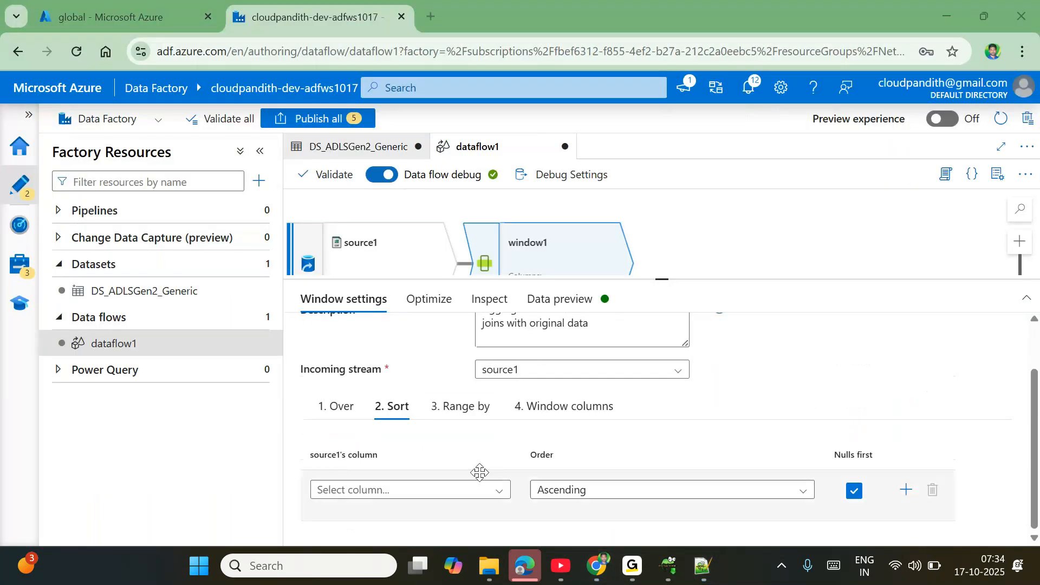
click(428, 491)
click(395, 489)
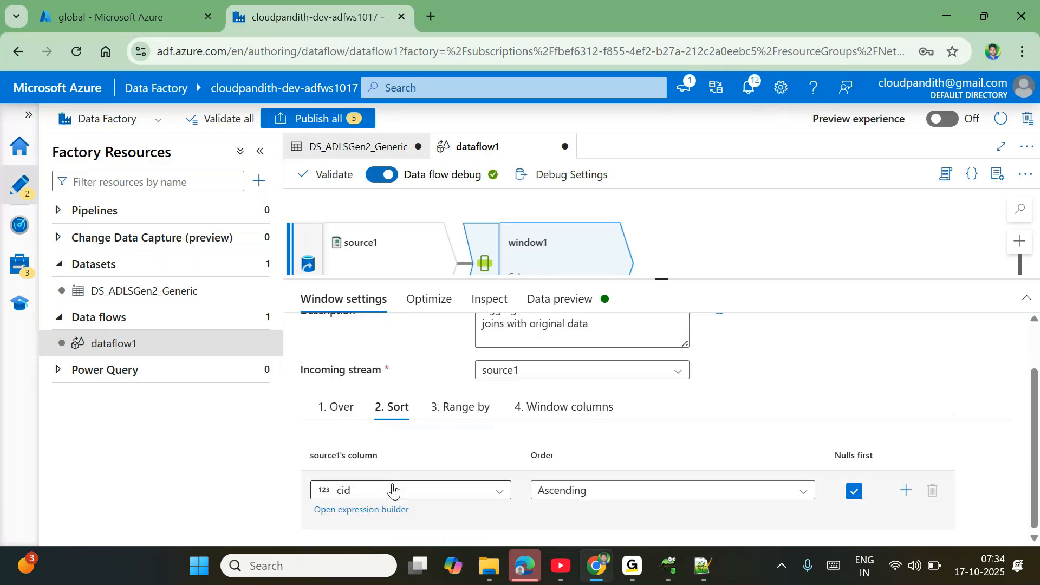
click(467, 416)
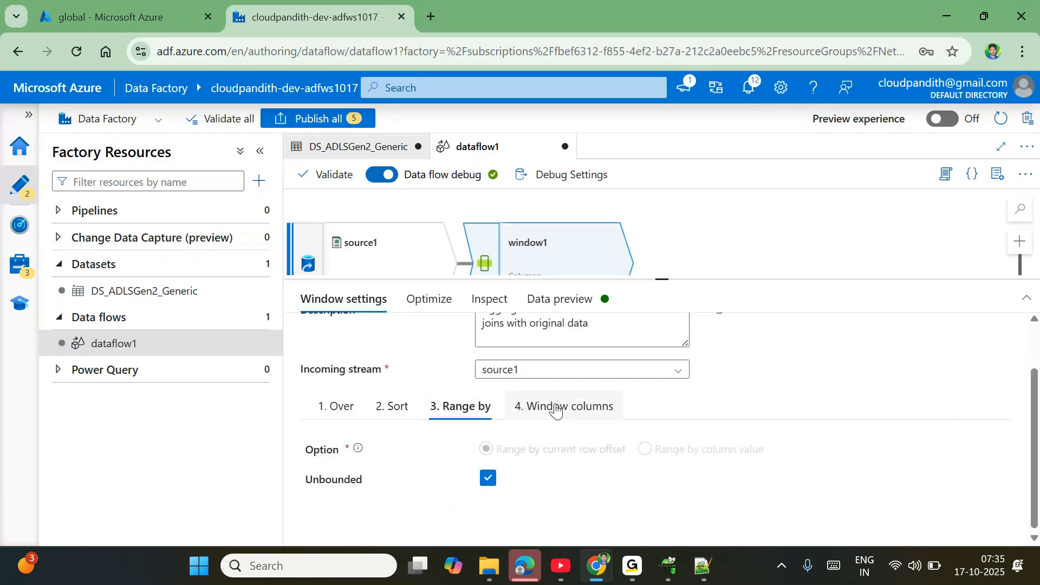
- Open window1's Window columns settings, check the first group's two india rows in Notepad++, and return to Data Factory
click(557, 409)
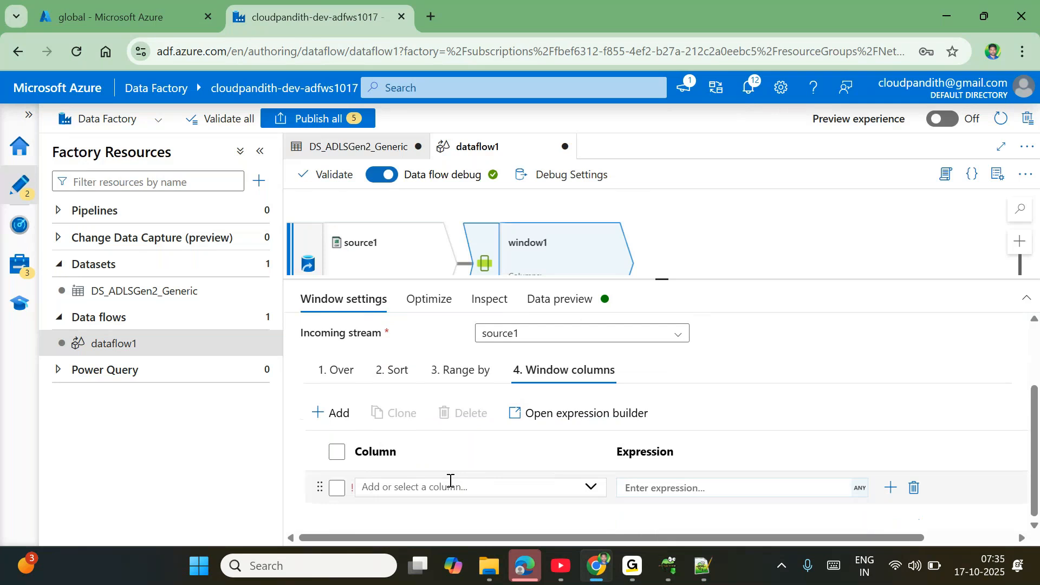
key(alt+Tab)
drag(178, 195, 57, 153)
click(360, 281)
key(alt+Tab)
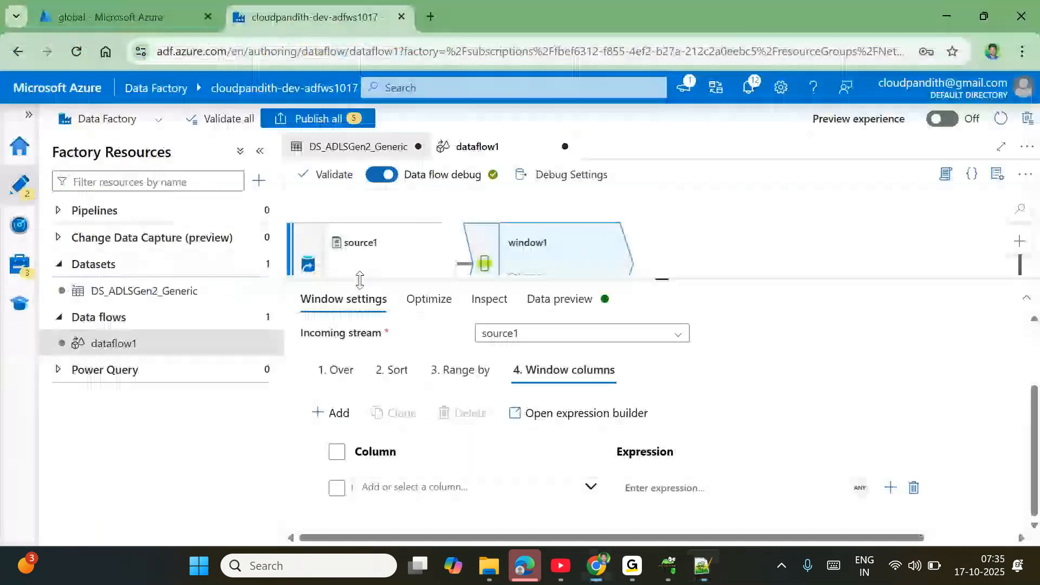
- Name window1's new window column row_number
click(428, 494)
text(row)
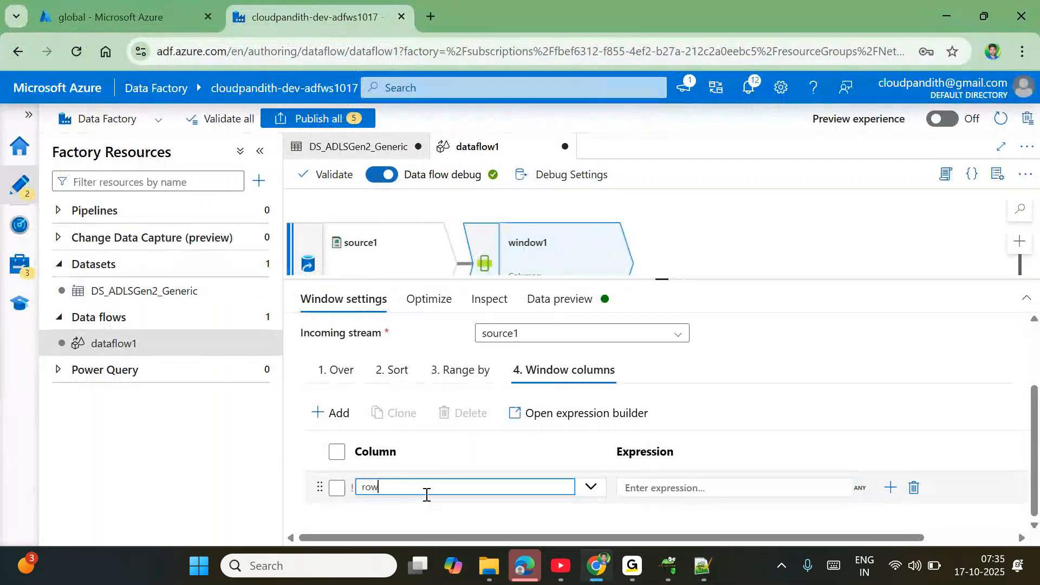
text(_numb)
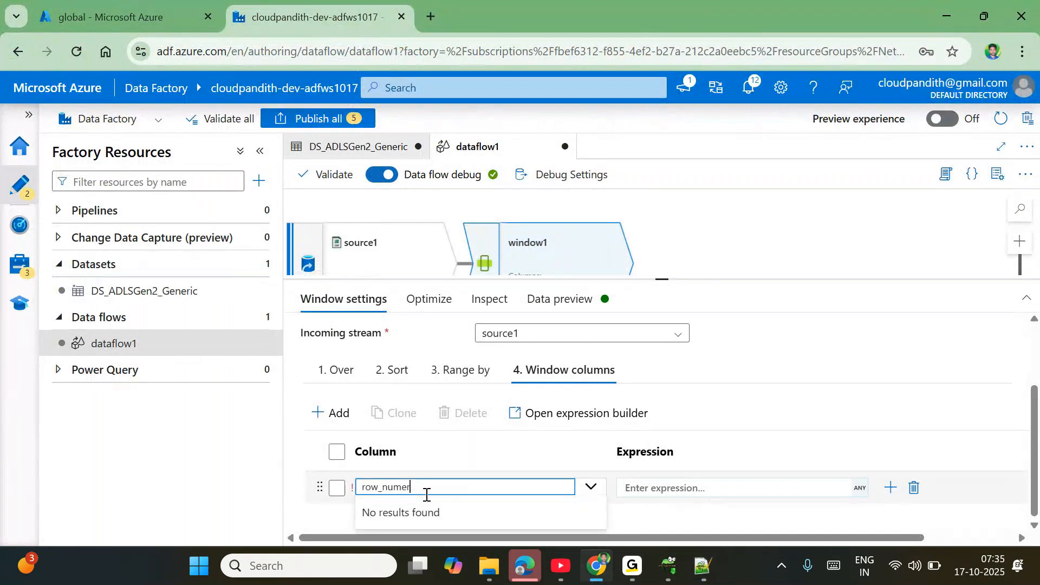
text(er)
click(633, 488)
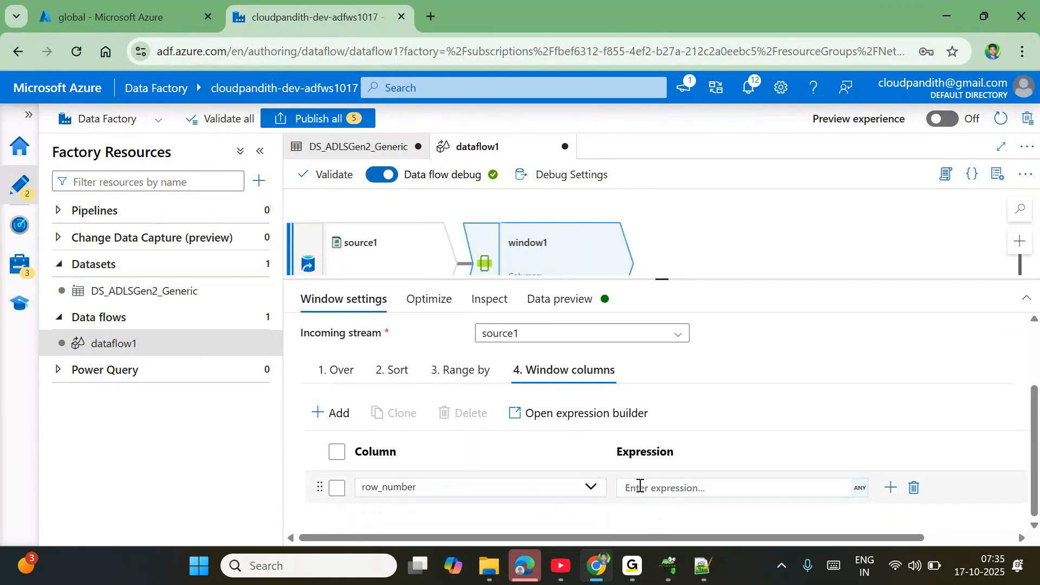
click(424, 488)
double_click(410, 487)
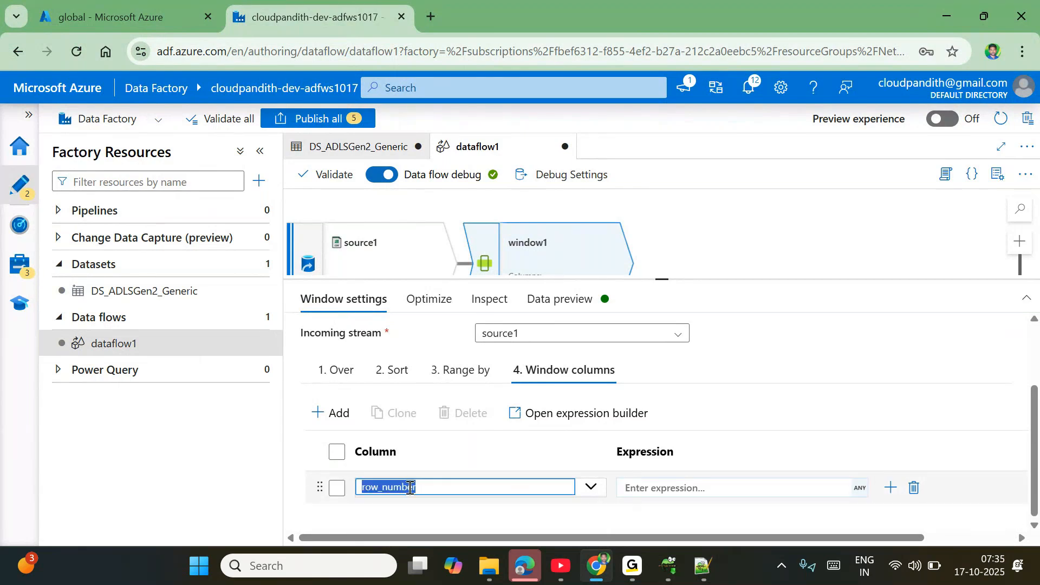
- Set the row_number column's expression to rowNumber() in the expression builder and save it
click(662, 487)
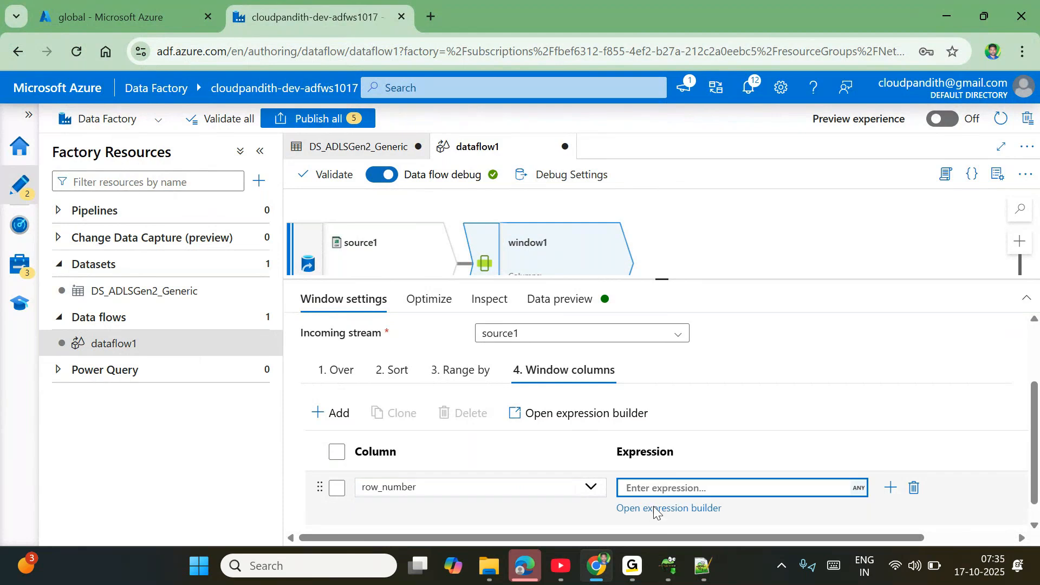
click(655, 510)
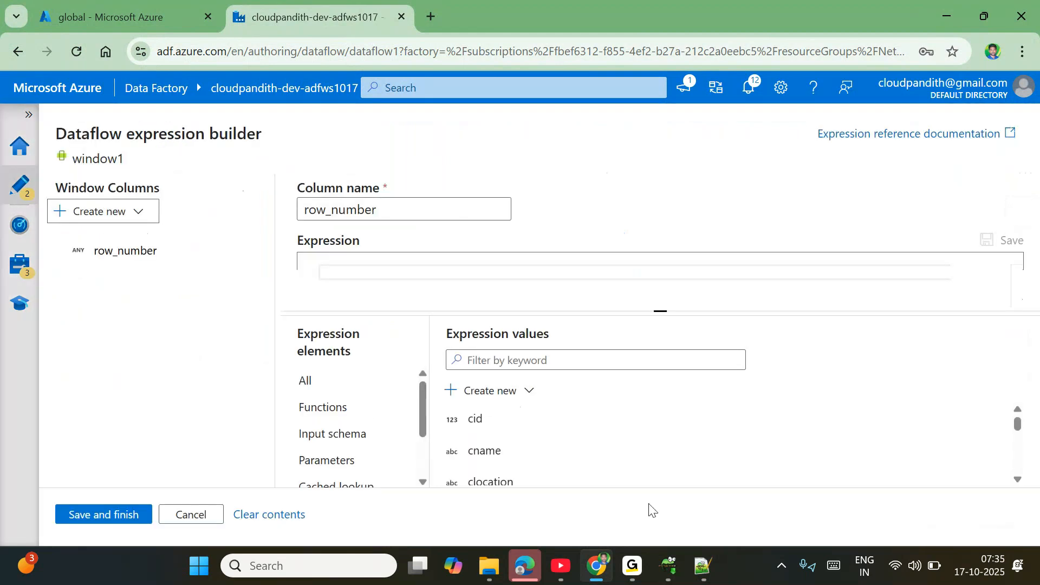
click(388, 271)
text(row)
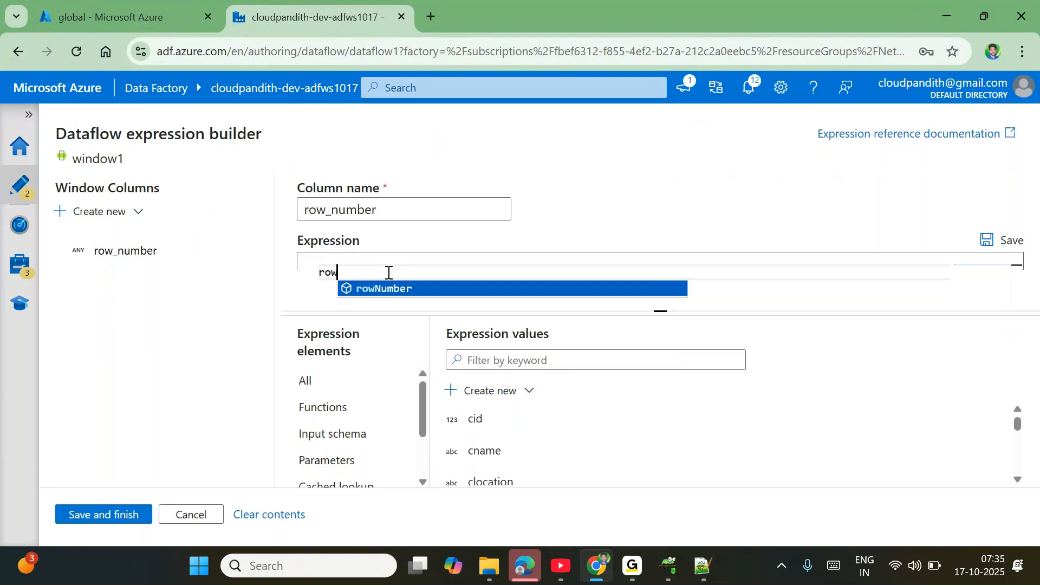
key(Return)
click(123, 520)
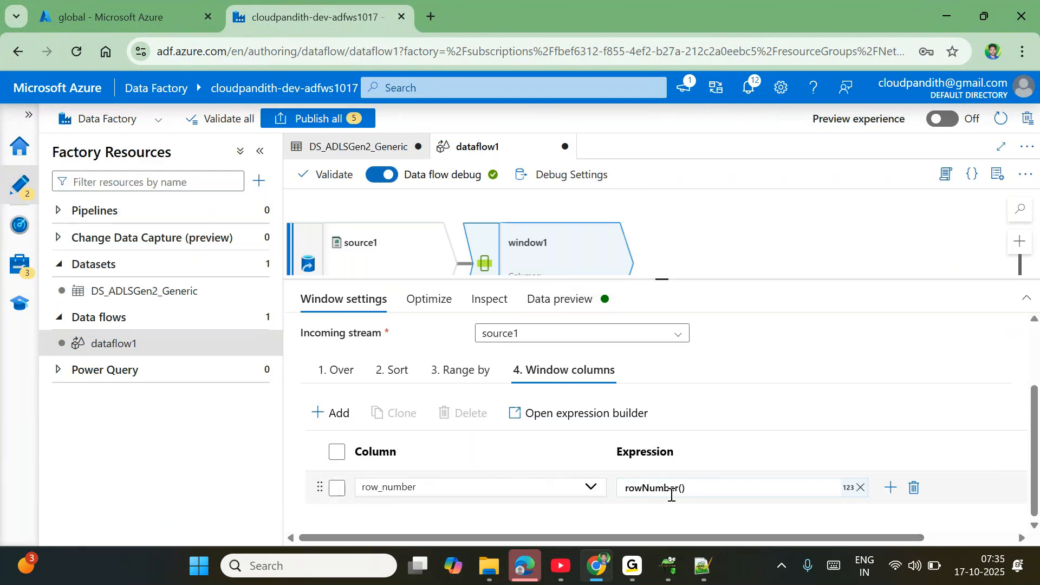
- Switch to Notepad++, highlight the first group's two india rows, and return to Data Factory in Chrome
click(703, 567)
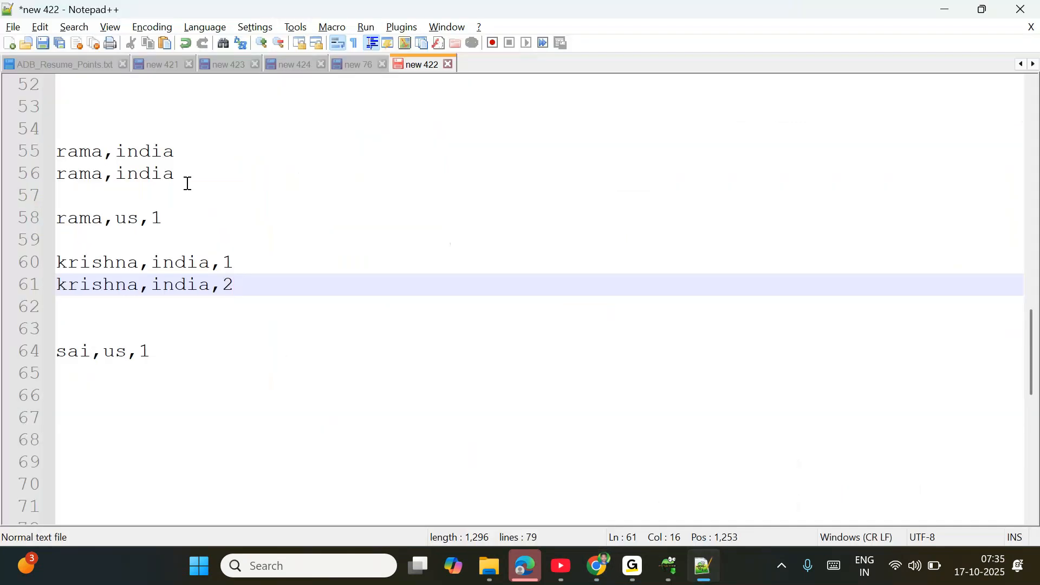
drag(188, 183, 51, 155)
key(alt+Tab)
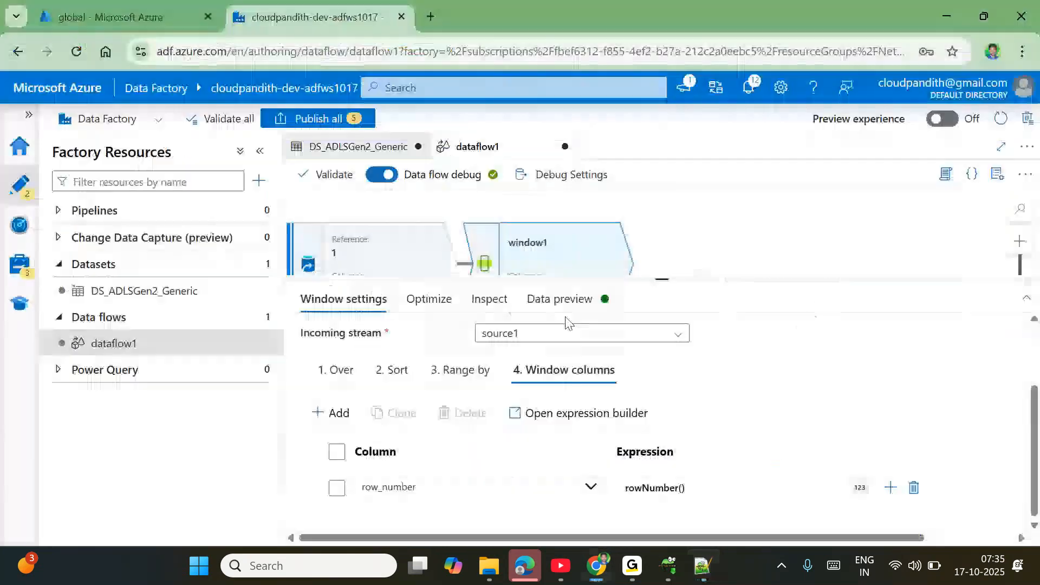
- Preview window1's output data and examine the row_number values, highlighting the value of the second pune row
click(568, 305)
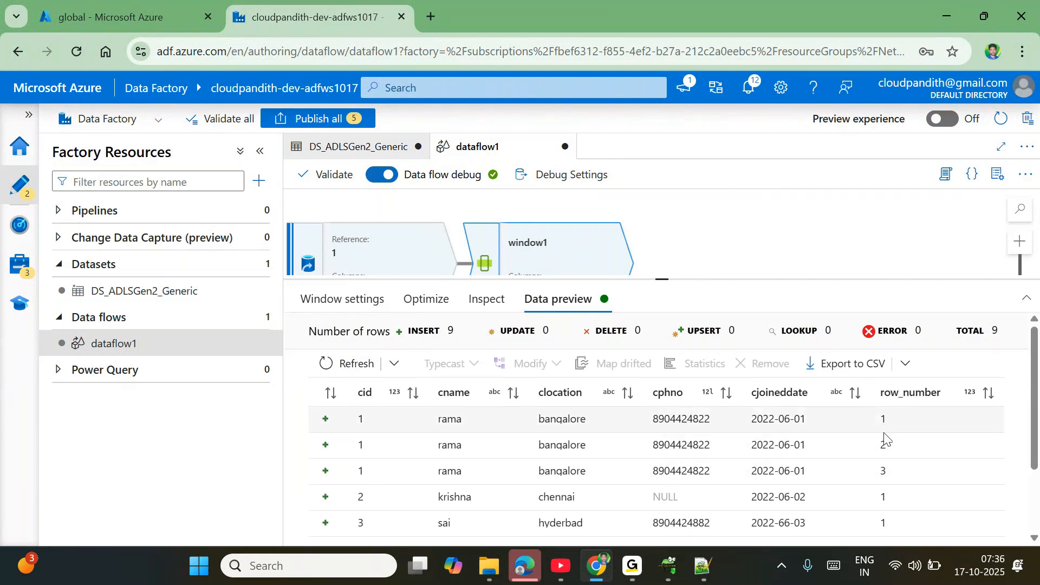
scroll(793, 467, down, 1)
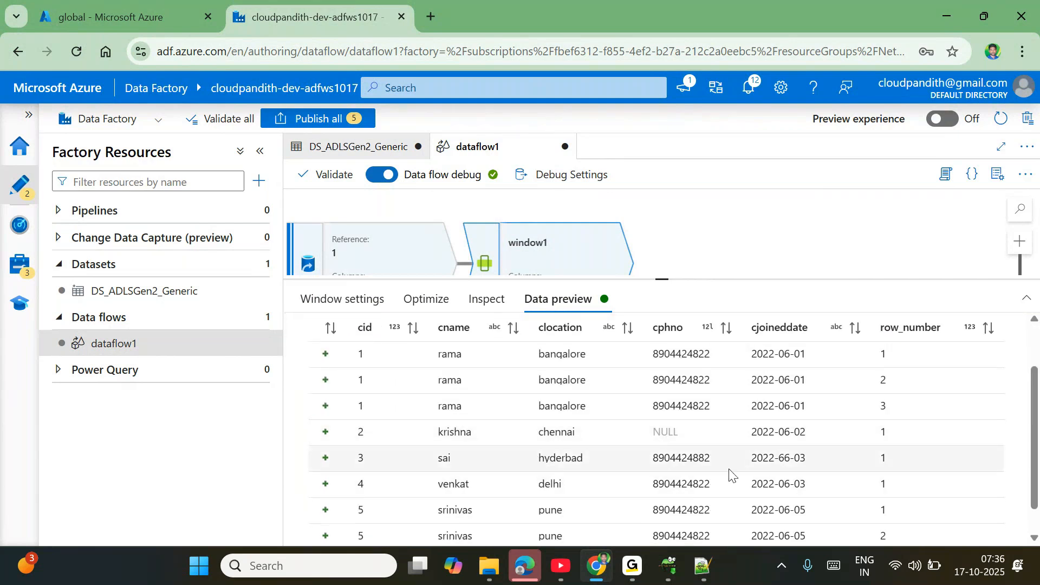
scroll(676, 489, down, 1)
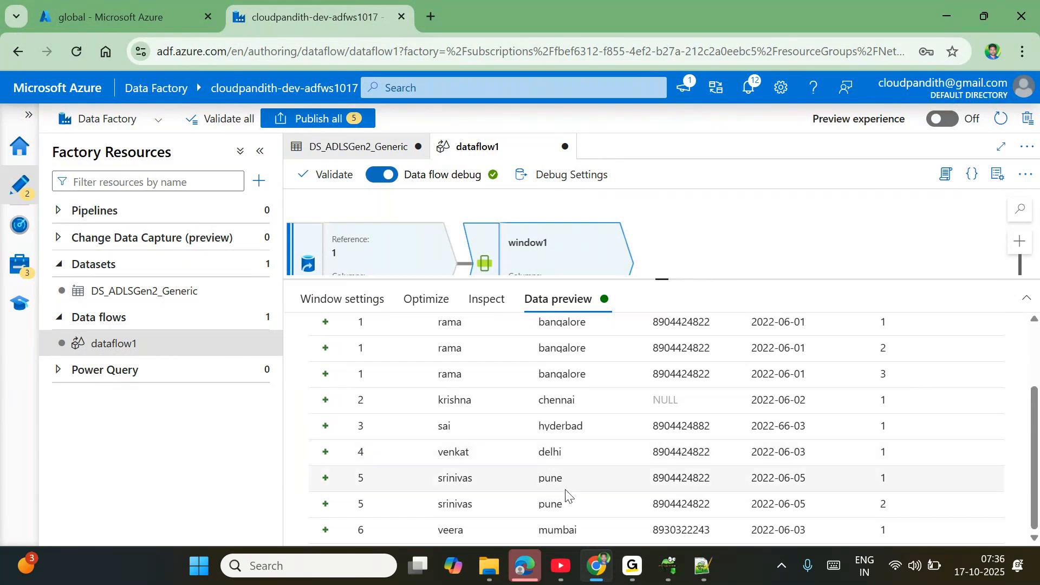
double_click(892, 479)
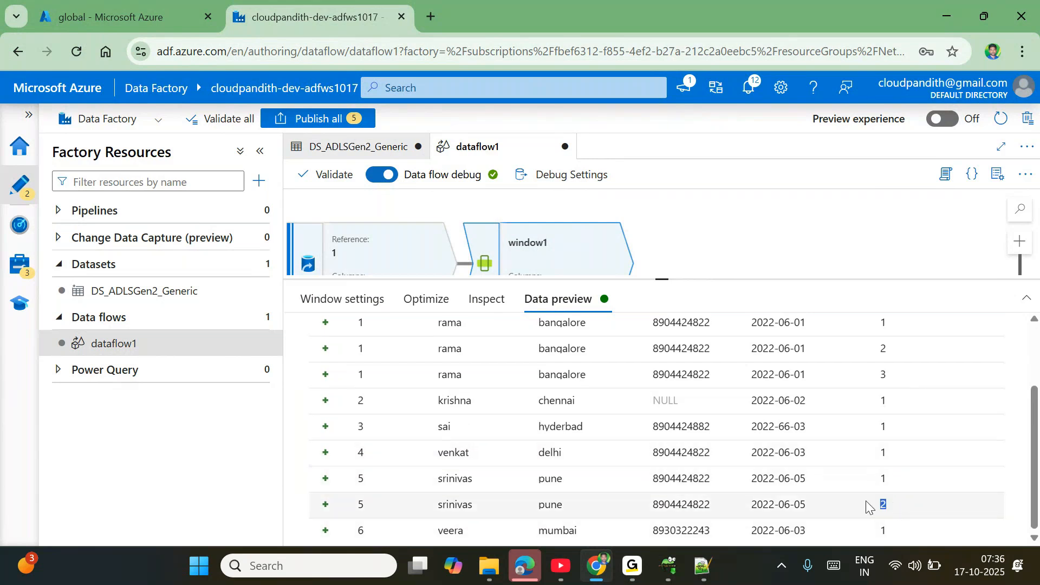
- Review window1's Over columns and Sort settings again
click(373, 301)
scroll(477, 394, down, 2)
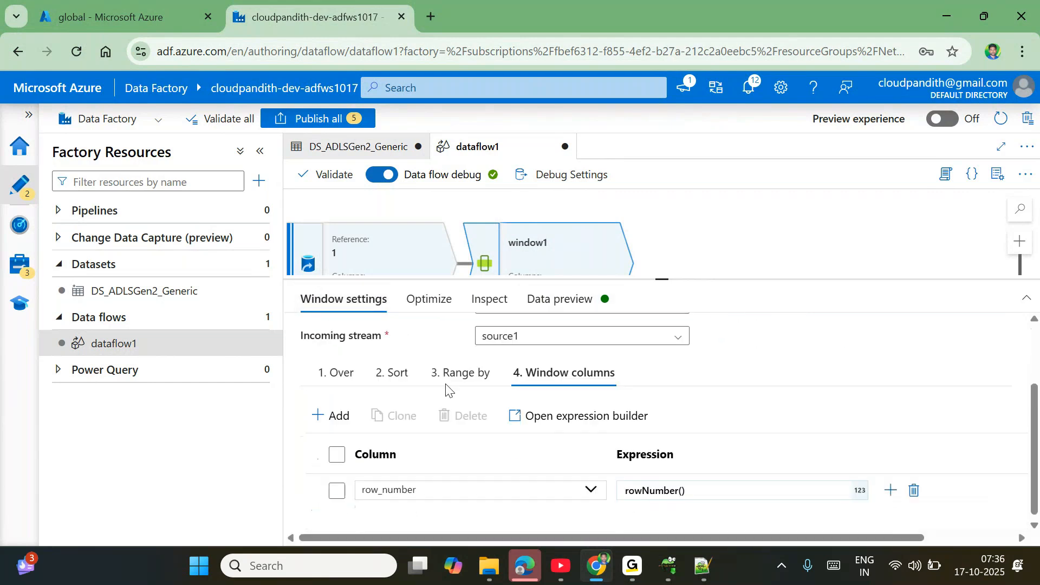
click(339, 373)
scroll(430, 465, down, 1)
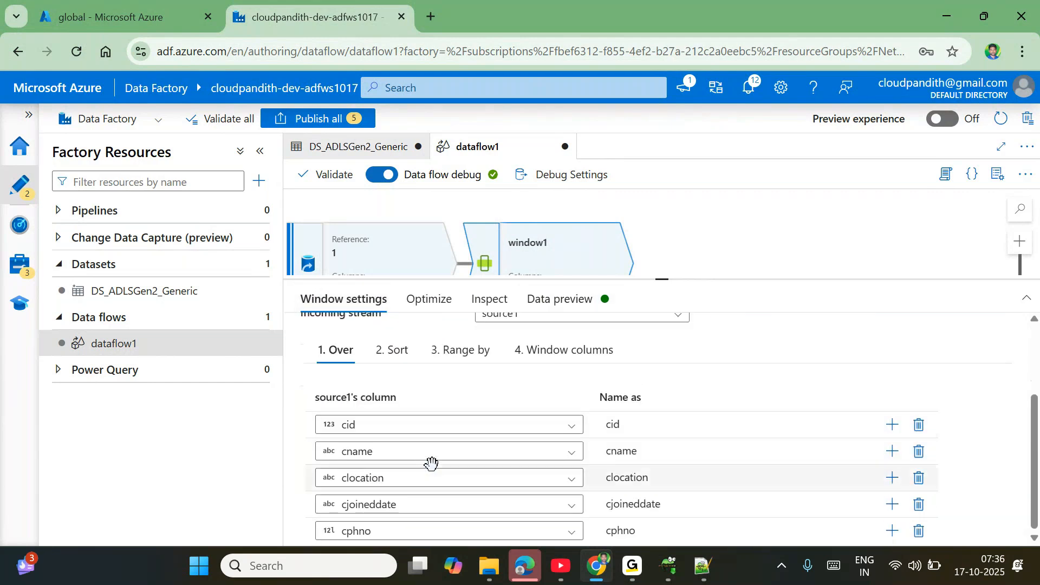
click(391, 350)
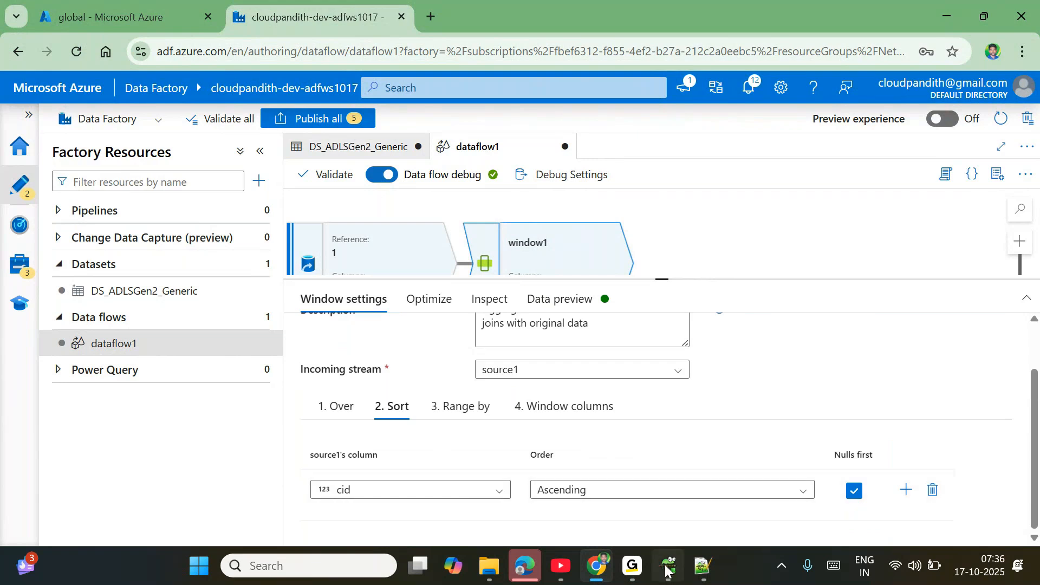
- Switch to Notepad++ and highlight the first group's two india rows as one partition
click(703, 567)
click(184, 176)
drag(185, 175, 58, 153)
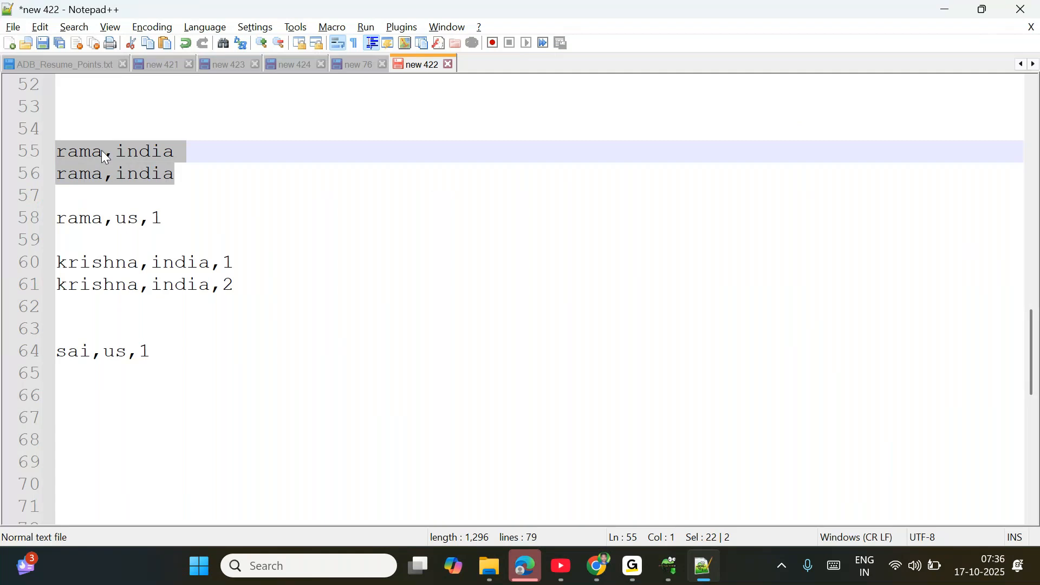
click(155, 154)
click(179, 173)
drag(179, 174, 57, 153)
- Append row numbers ,1 and ,2 to the first group's two india rows
click(184, 174)
click(177, 152)
text(,1)
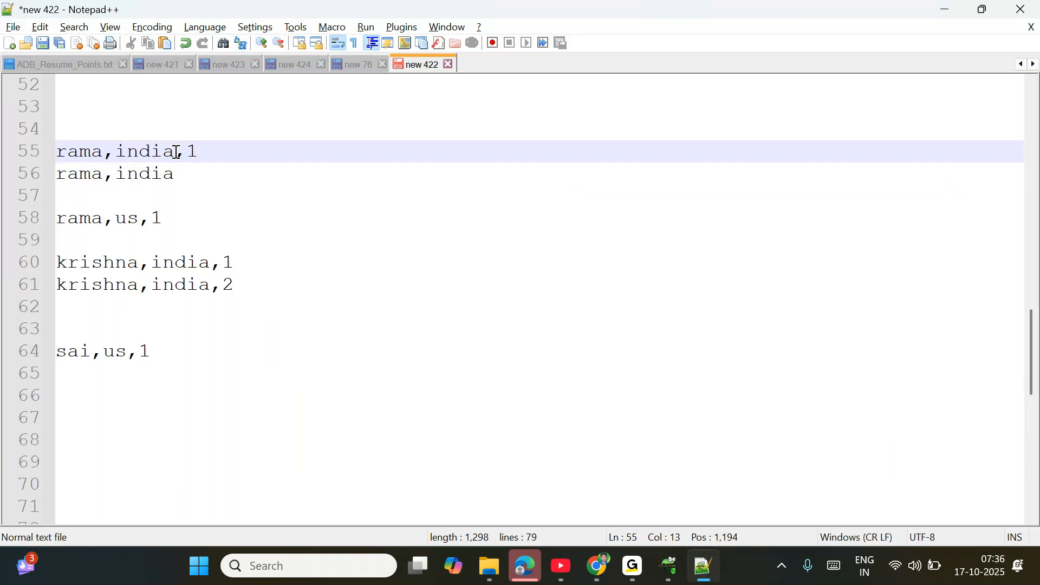
key(Down)
text(,2)
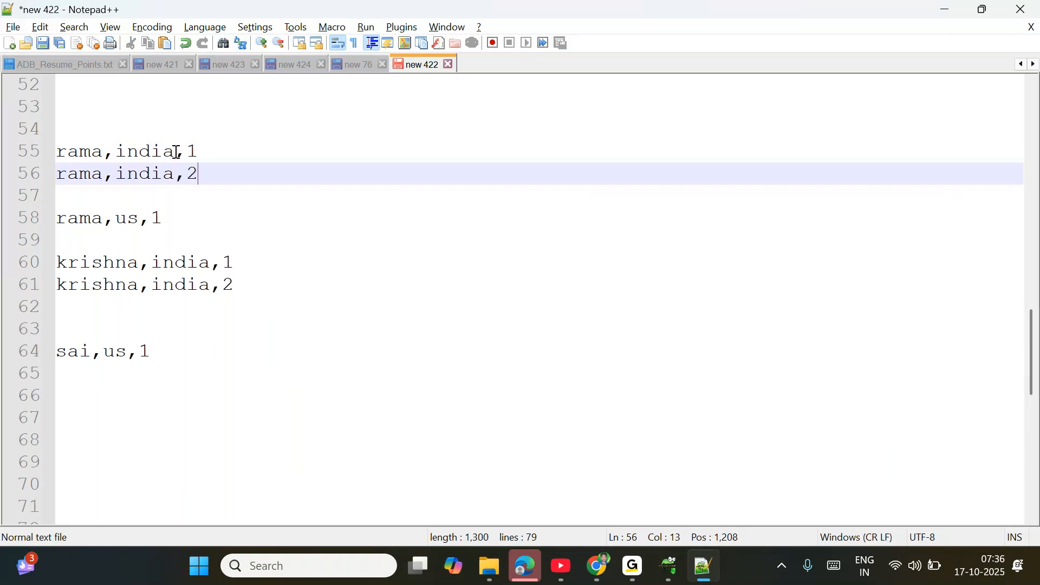
- Switch back to Data Factory and review the row_number column's name and expression in window1's Window columns settings
key(alt+Tab)
click(538, 411)
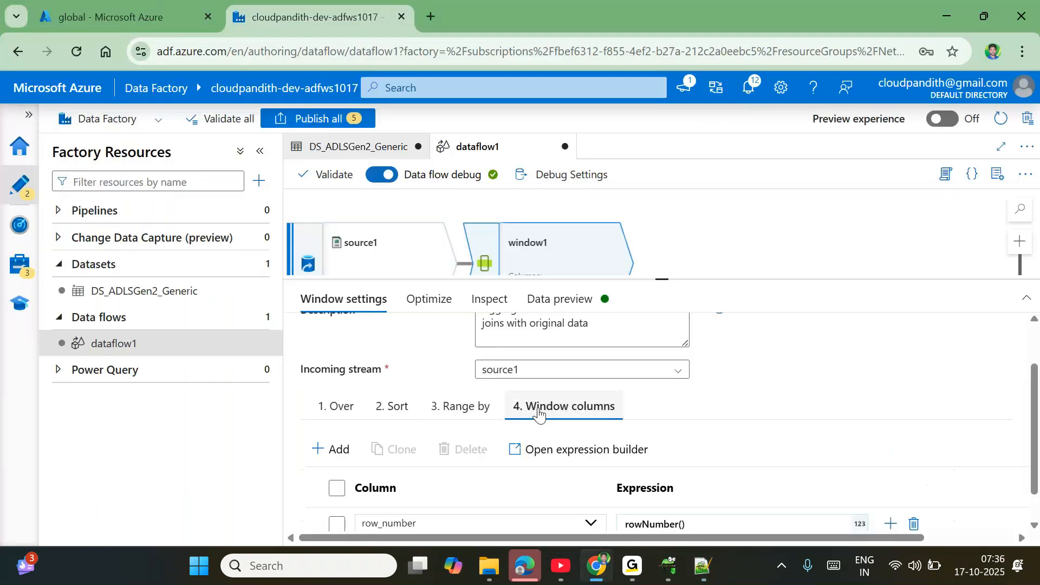
scroll(433, 486, down, 1)
double_click(370, 482)
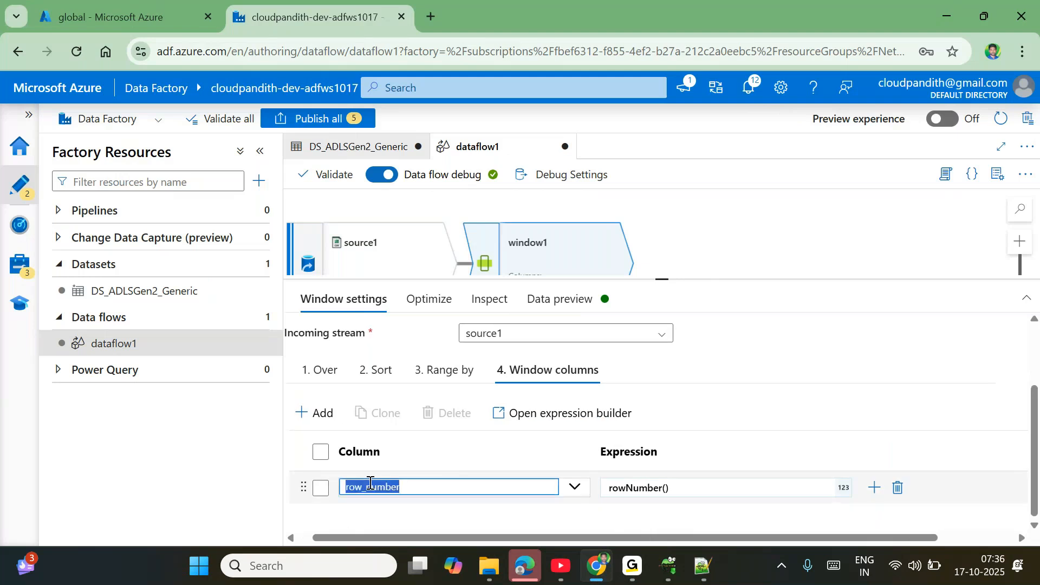
click(647, 488)
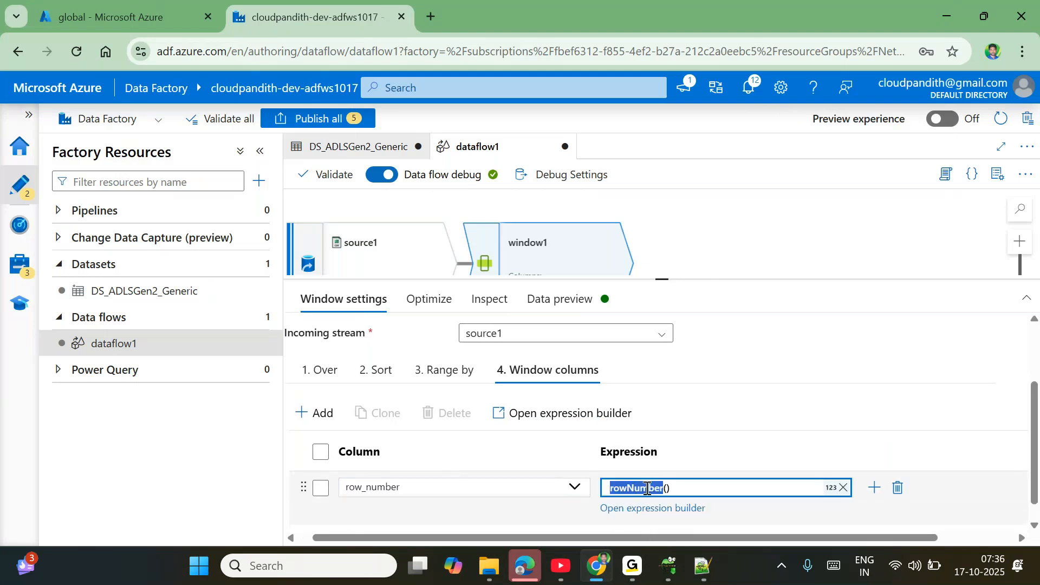
- Reopen the expression builder for row_number and re-enter rowNumber() as its expression
click(645, 506)
click(402, 270)
key(ctrl+a)
text(row)
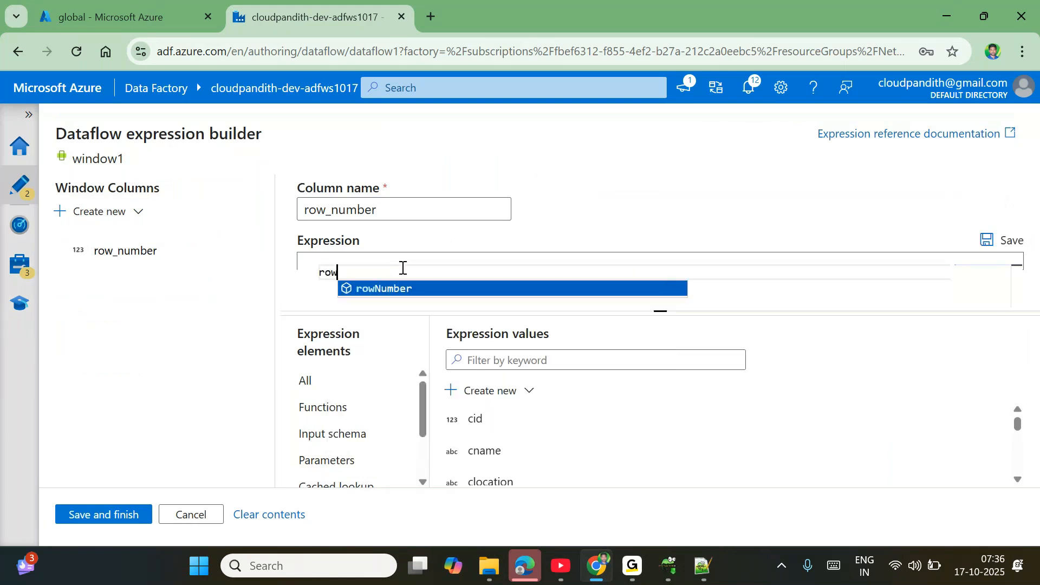
key(Return)
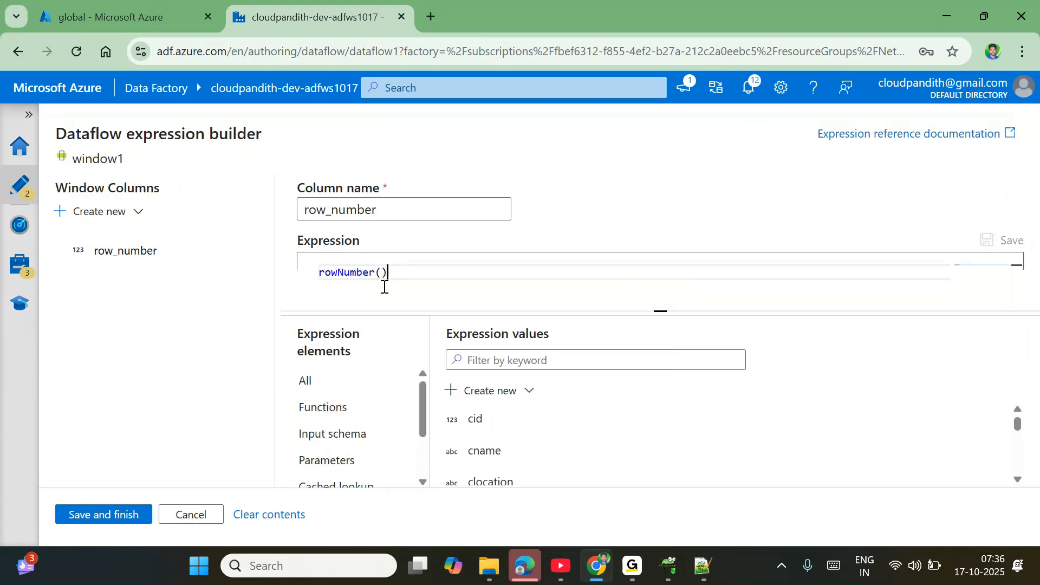
- Search the expression functions for rown, read the rowNumber() description, and save and close the expression
click(337, 405)
click(472, 360)
text(rown)
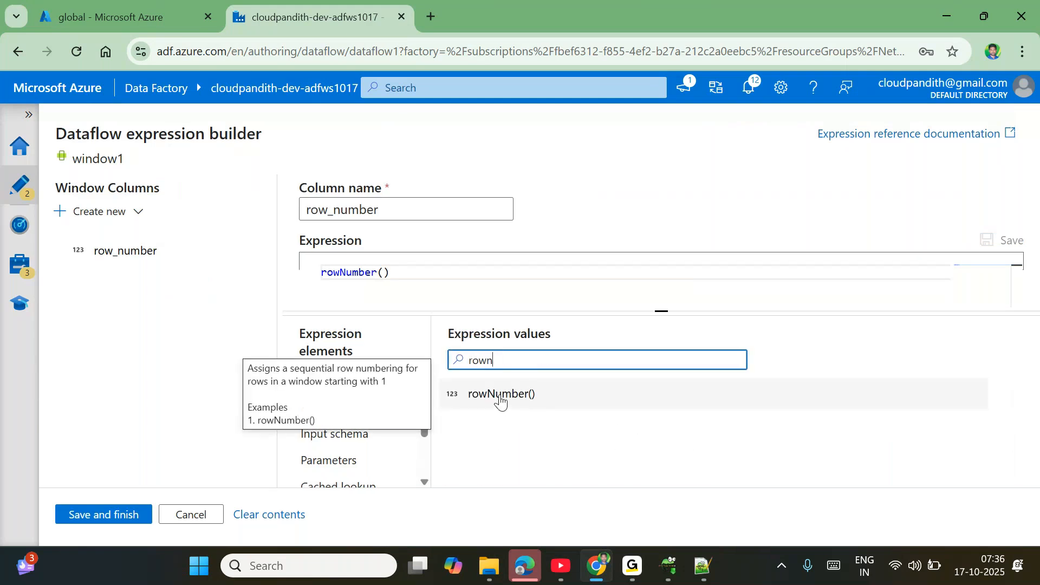
click(112, 514)
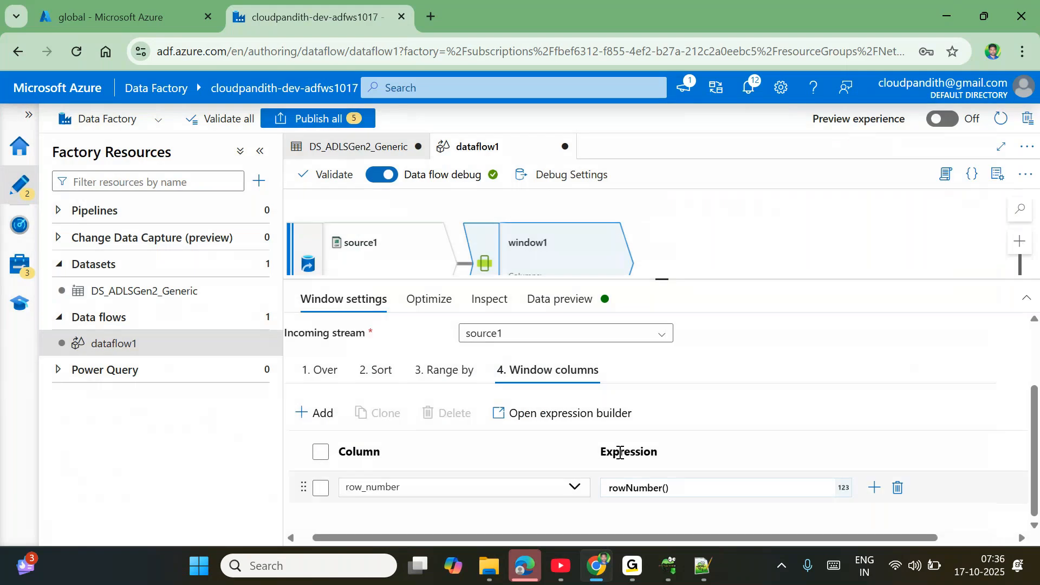
- Recheck the row_number values in window1's data preview, highlighting the second pune row, and enlarge the data flow canvas
click(556, 317)
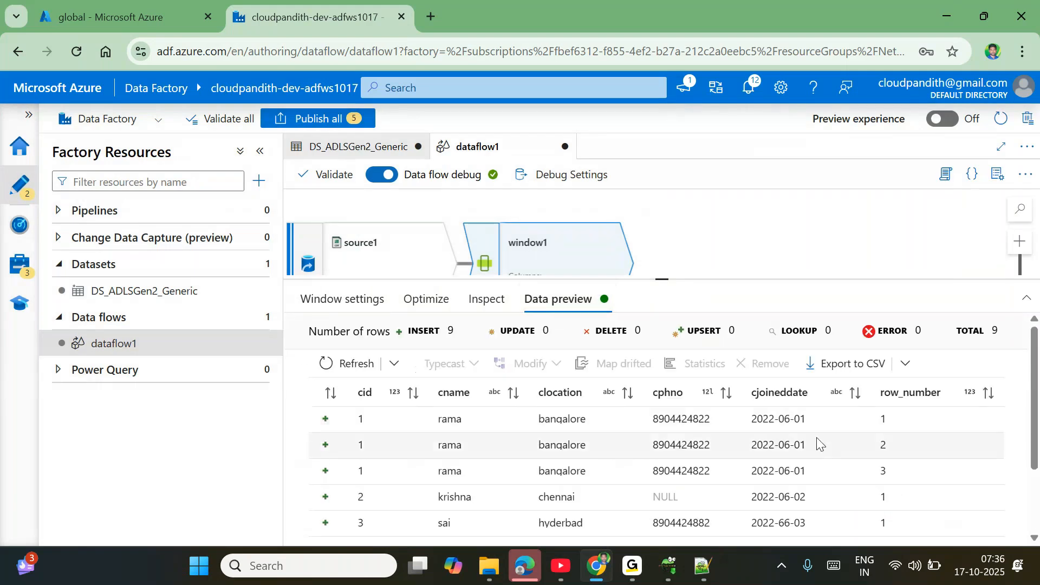
scroll(851, 506, down, 2)
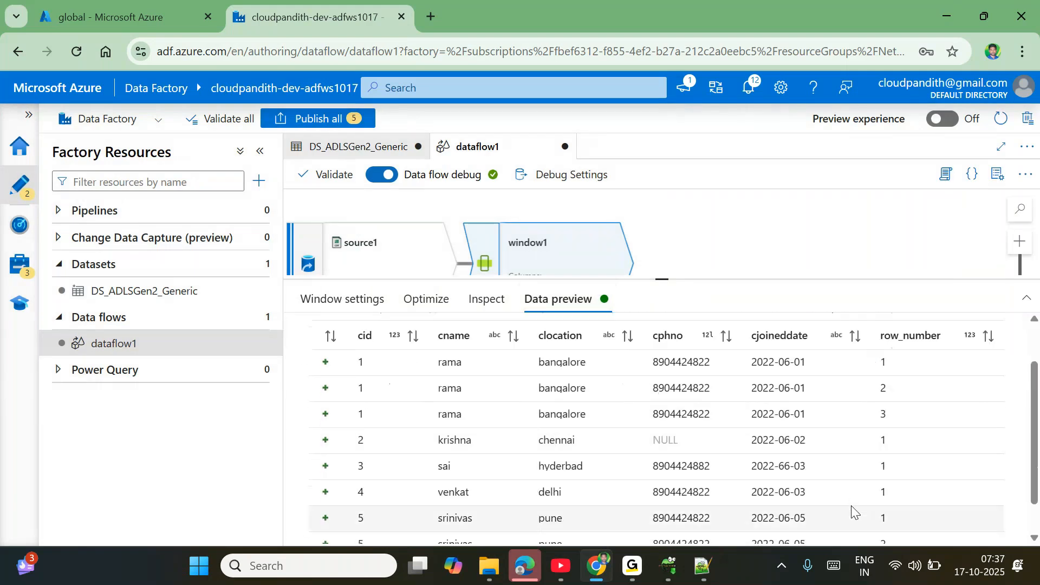
scroll(850, 507, down, 1)
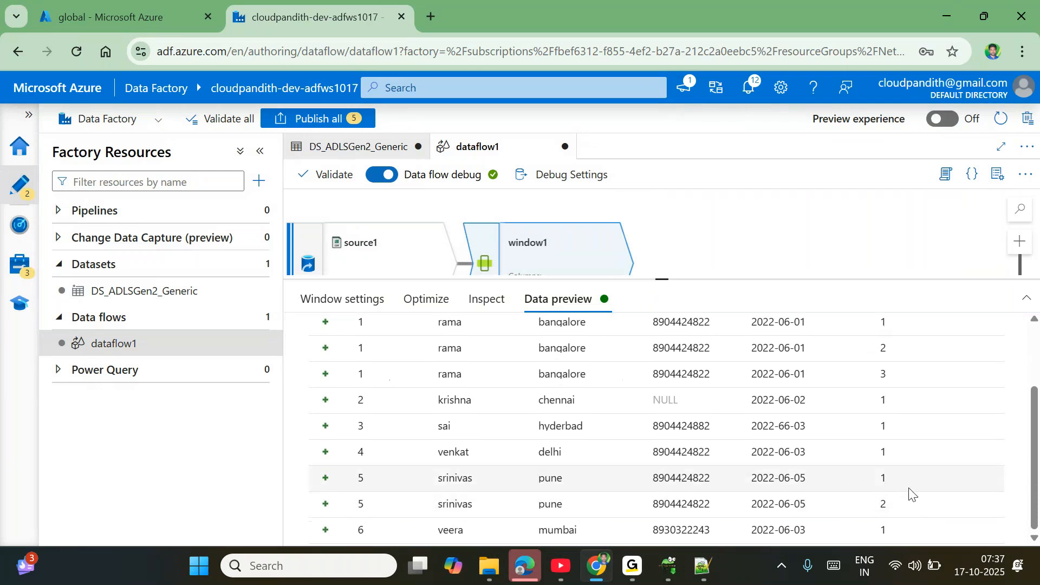
triple_click(893, 506)
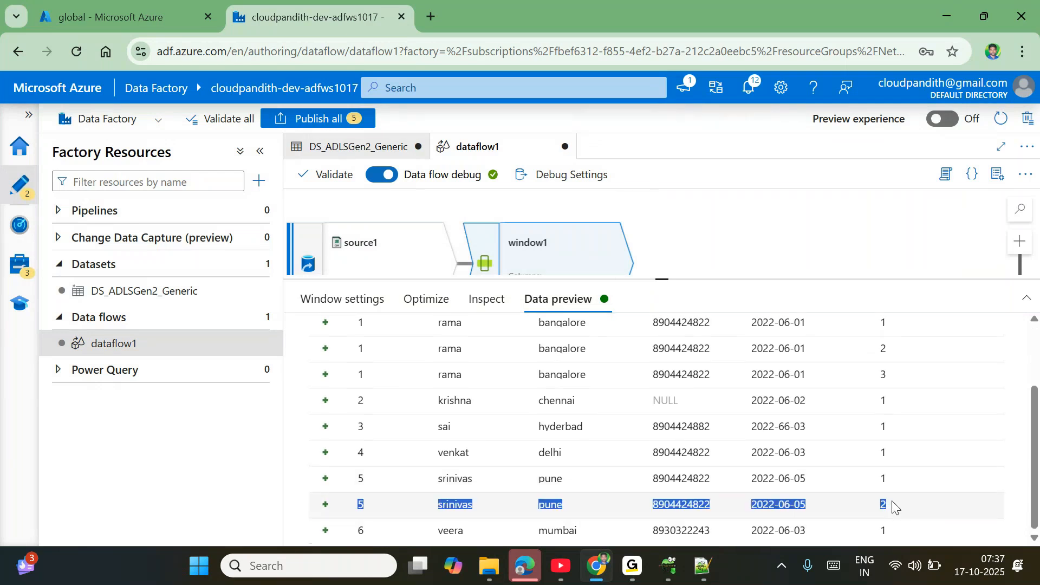
click(809, 456)
scroll(809, 456, up, 3)
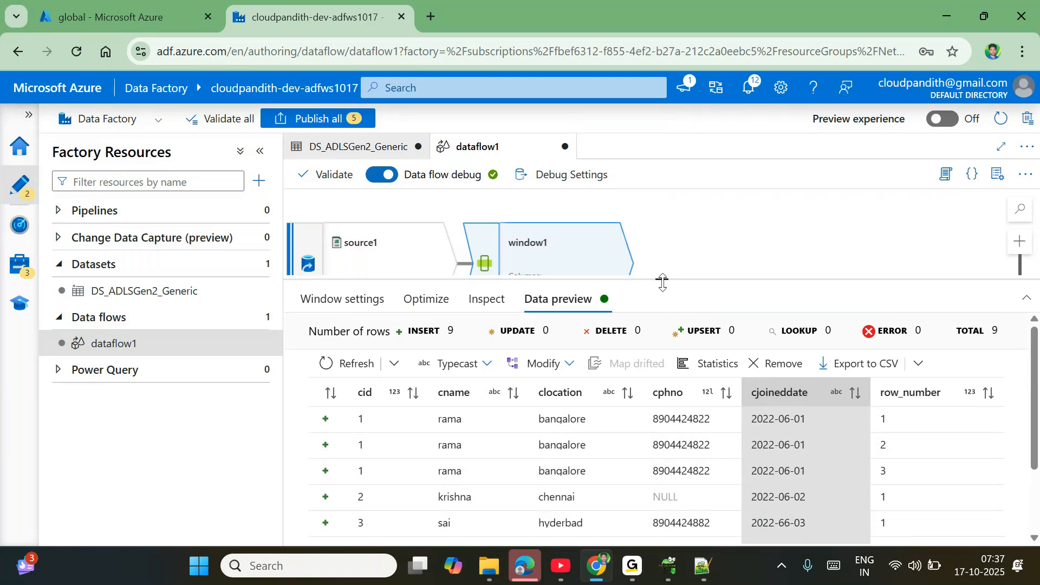
drag(662, 282, 662, 347)
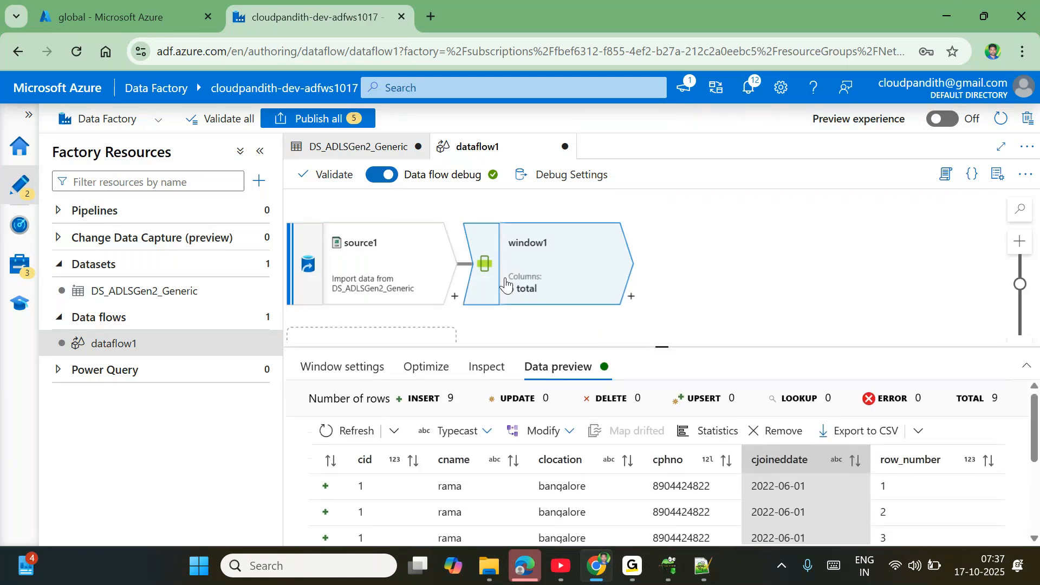
- Review the row_number column and its expression in window1's Window columns settings
click(395, 269)
click(561, 247)
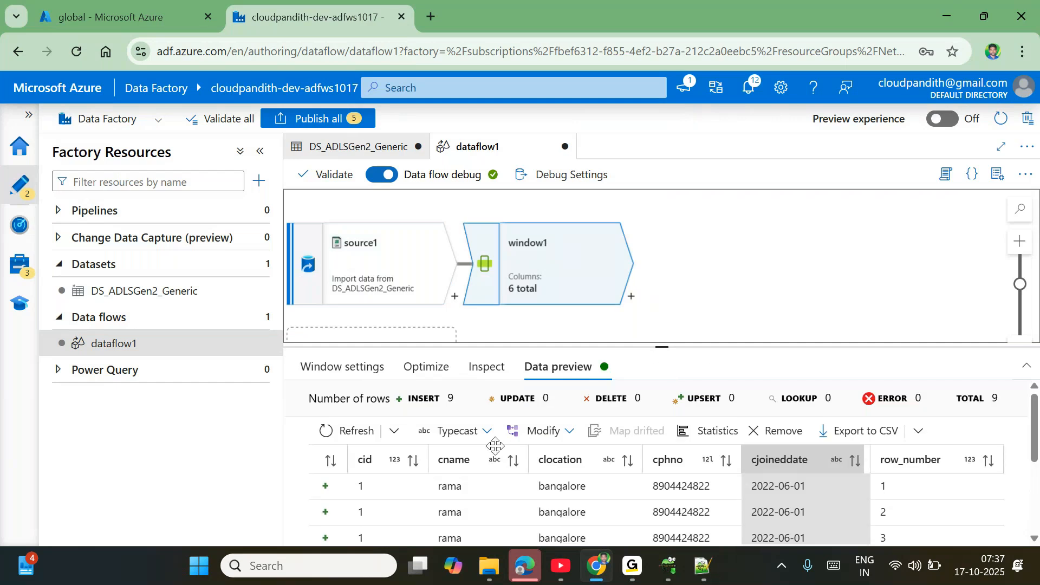
click(369, 367)
scroll(513, 490, down, 2)
scroll(513, 486, down, 2)
scroll(512, 487, right, 1)
scroll(512, 486, left, 1)
scroll(511, 483, up, 3)
scroll(413, 511, up, 2)
scroll(413, 511, down, 3)
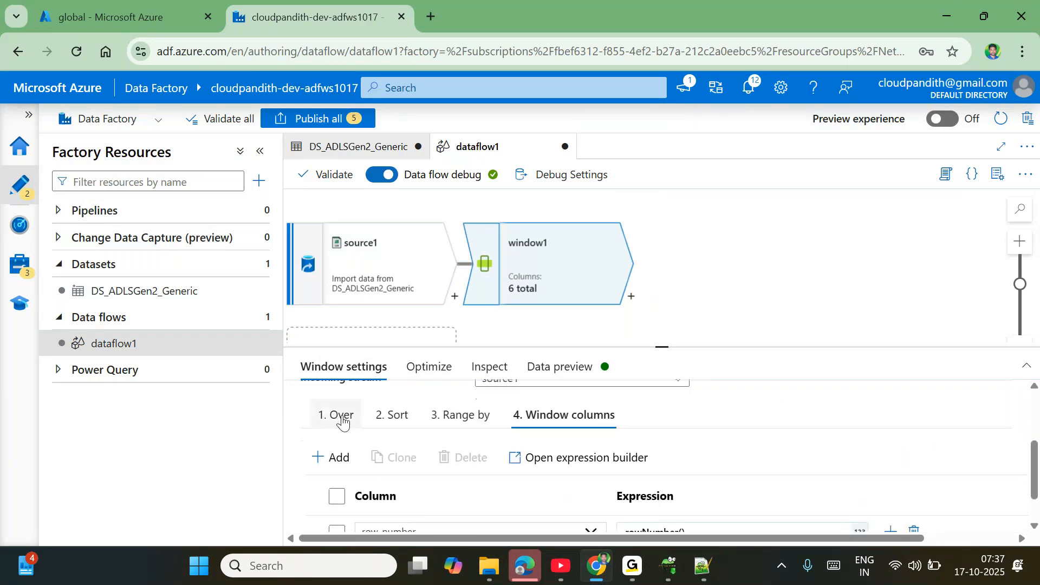
scroll(513, 476, down, 1)
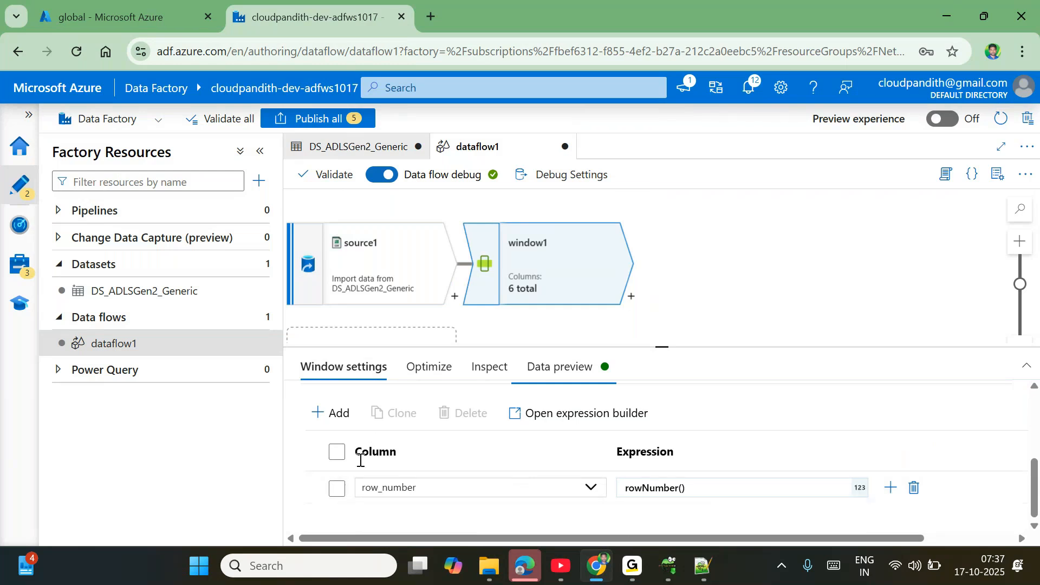
- Review the source1 columns that window1 is partitioned over
scroll(464, 457, up, 3)
click(339, 517)
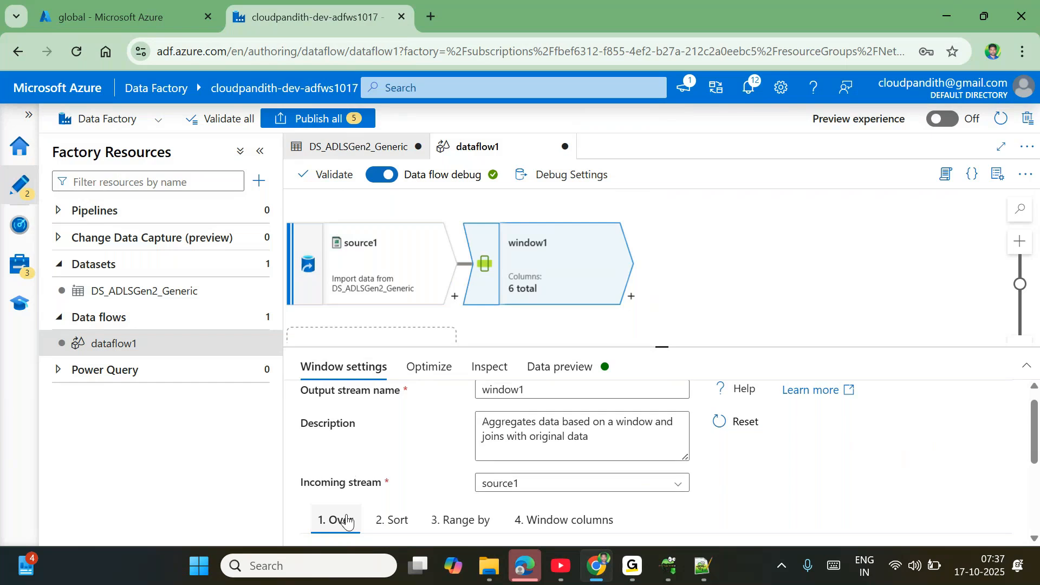
scroll(407, 441, down, 3)
scroll(461, 464, up, 2)
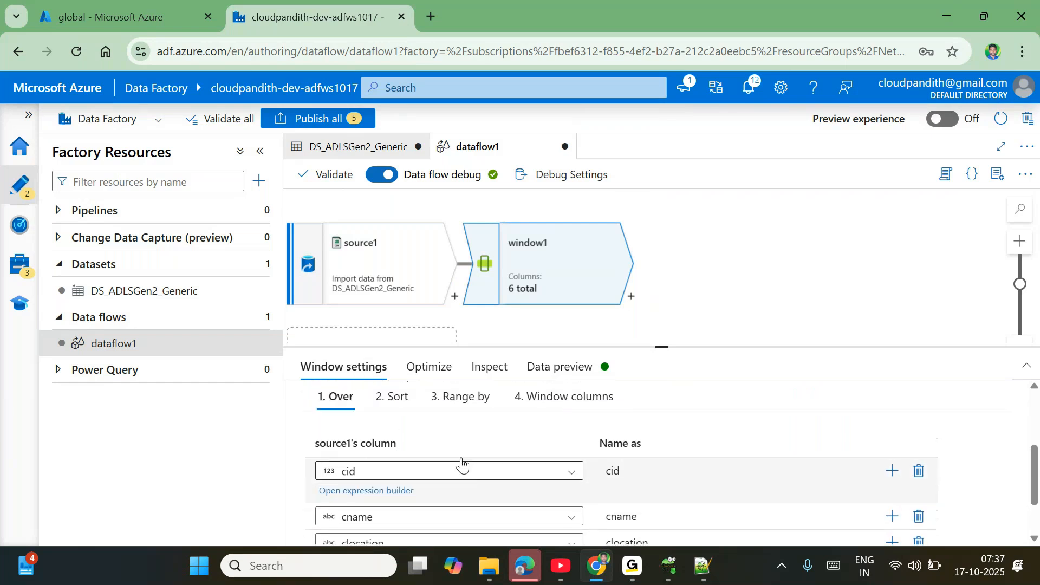
scroll(460, 471, down, 2)
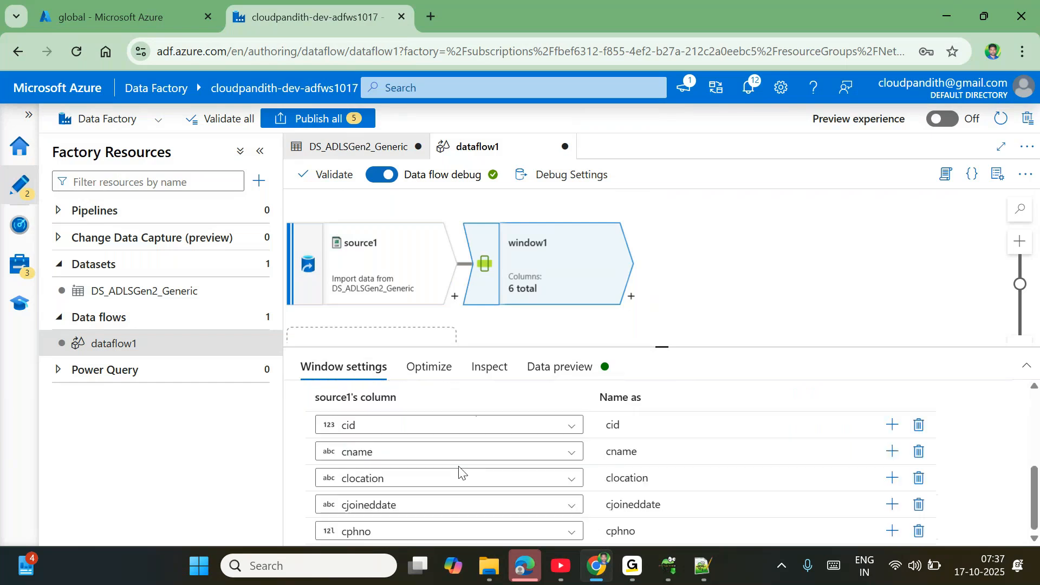
scroll(459, 473, up, 1)
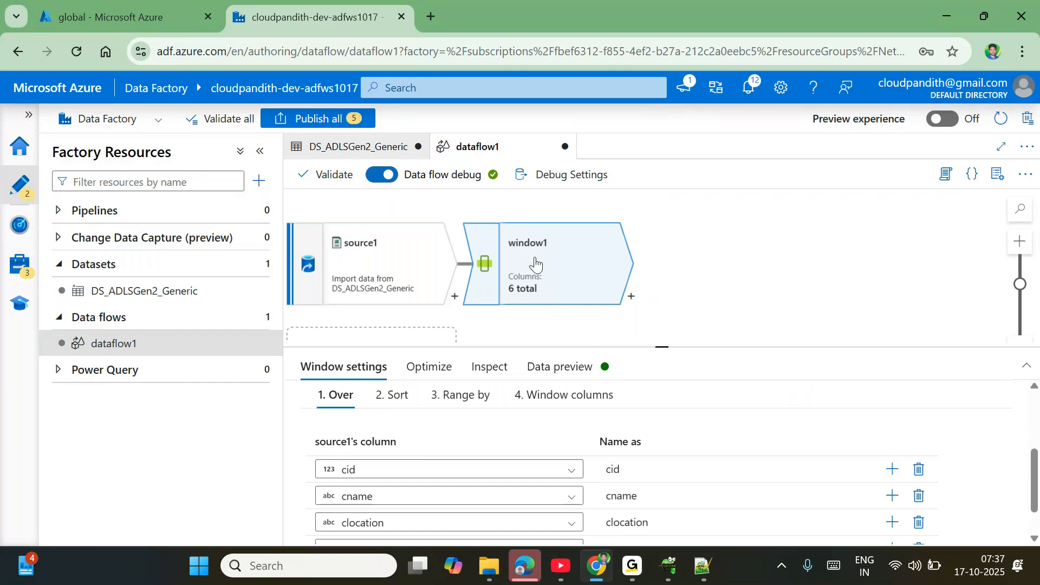
- Add a Derived Column transformation after window1 and name its new column nullFlagPhno
click(632, 298)
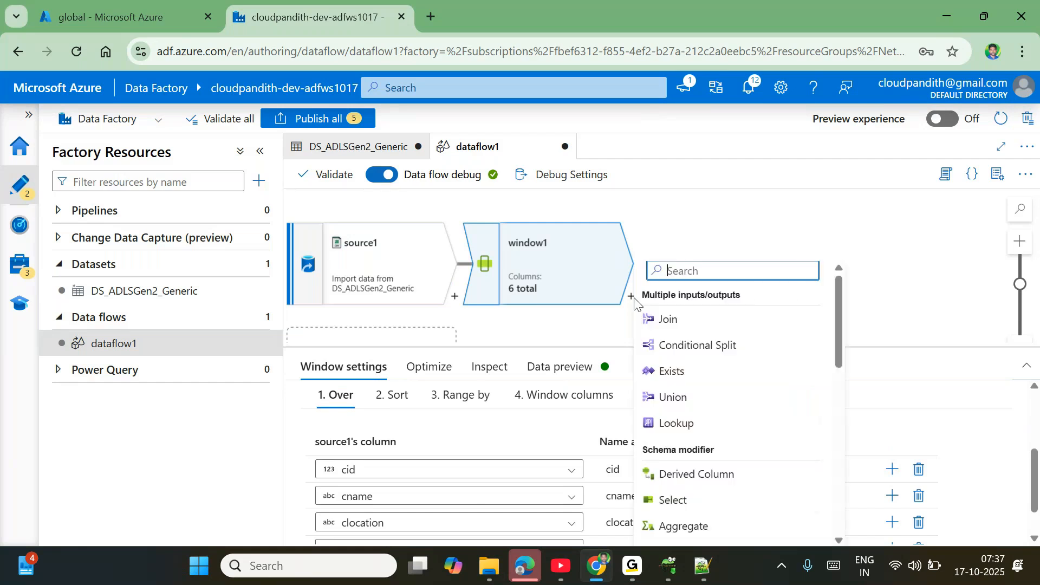
click(678, 474)
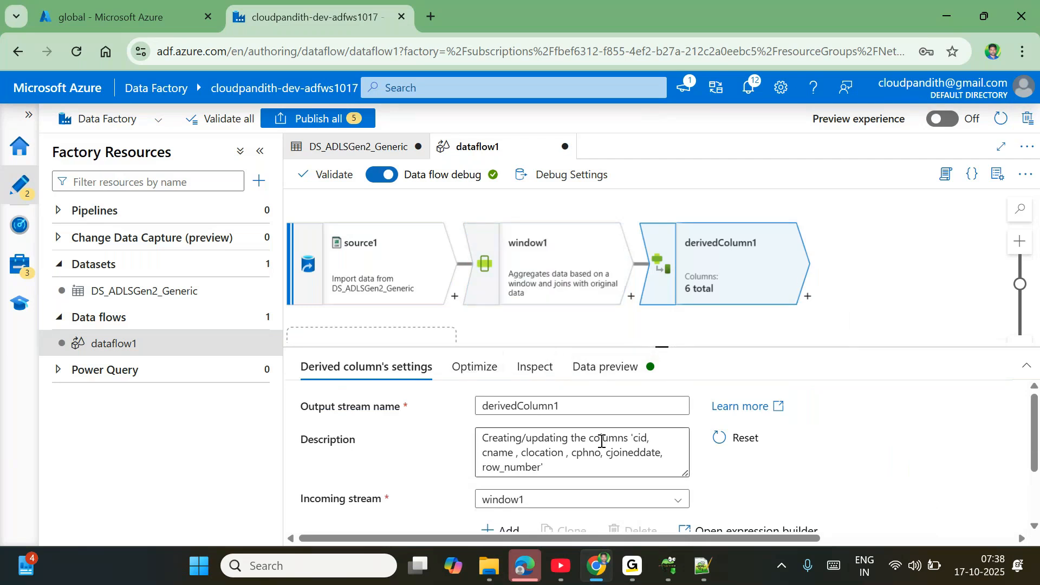
scroll(600, 440, down, 2)
click(533, 515)
text(row)
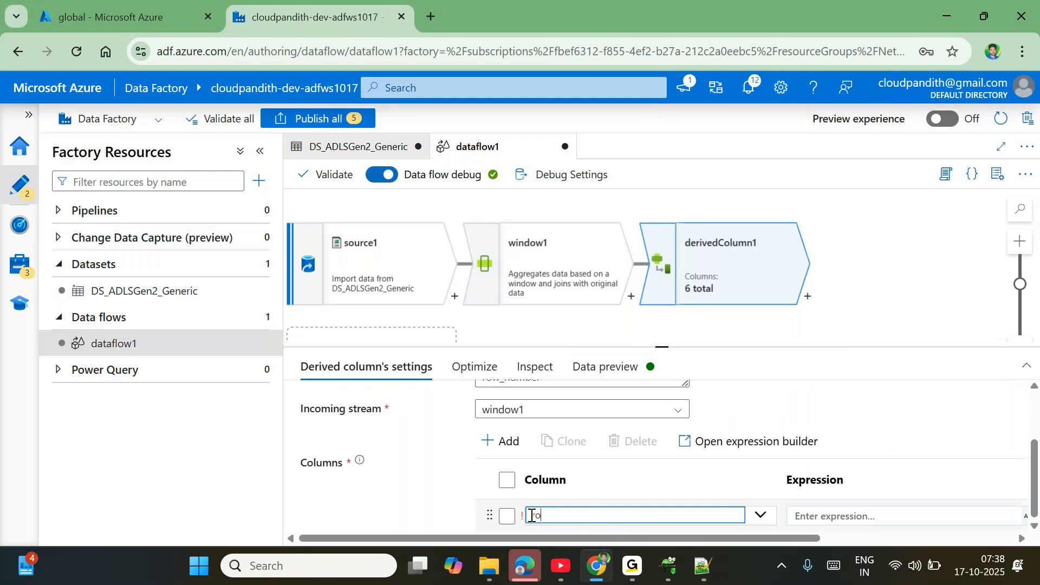
key(BackSpace)
key(BackSpace)
text(nullFlag)
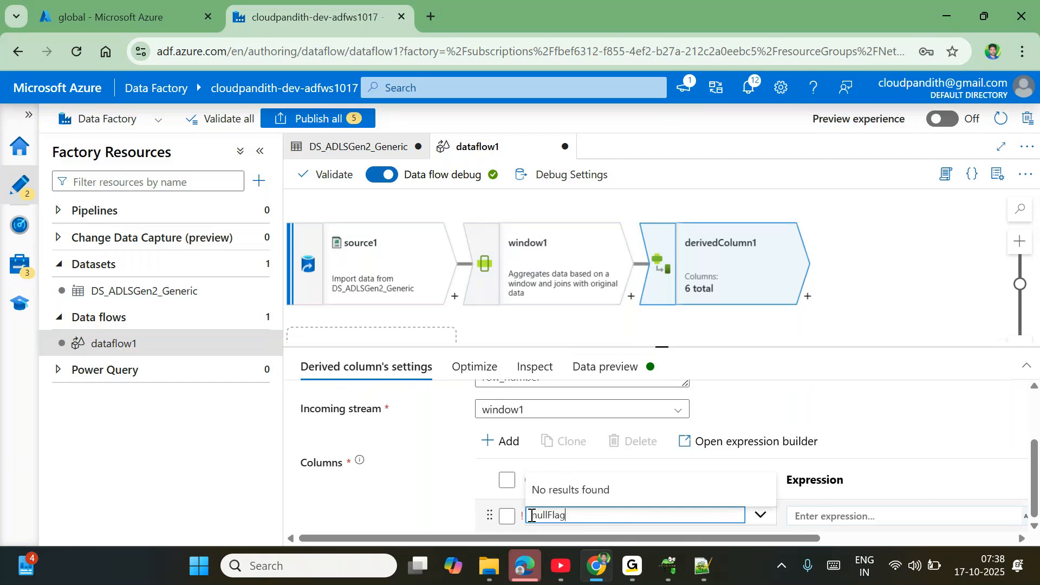
text(Ph)
text(on)
key(BackSpace)
key(BackSpace)
text(no)
key(Return)
- Open the expression builder for the nullFlagPhno column and bring the cphno input column into reach
click(810, 519)
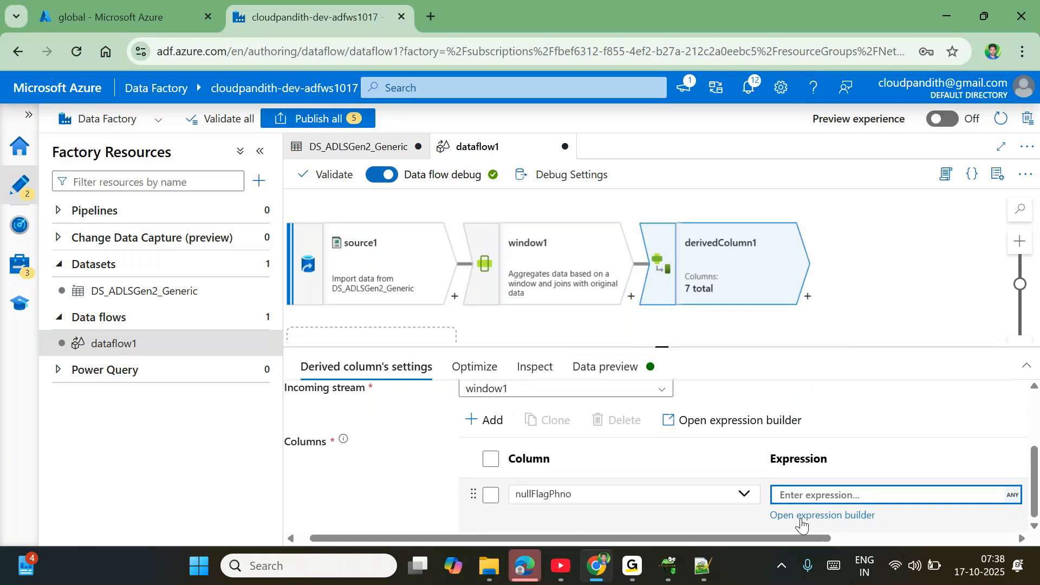
click(801, 518)
scroll(594, 430, down, 2)
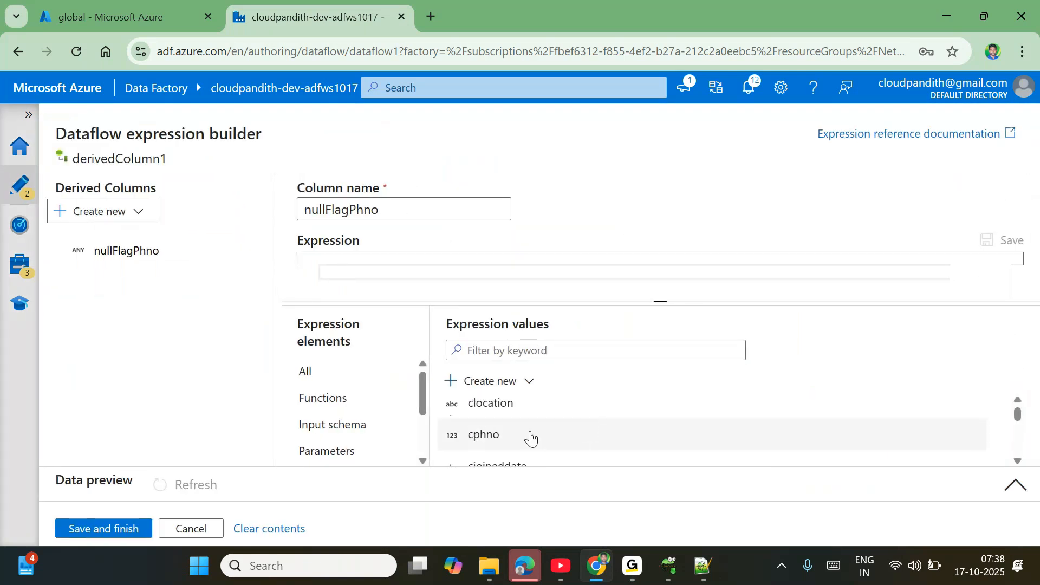
- Open the Dataquality file in Excel and widen the cphno column to examine its values, especially cell D3
click(130, 16)
click(281, 359)
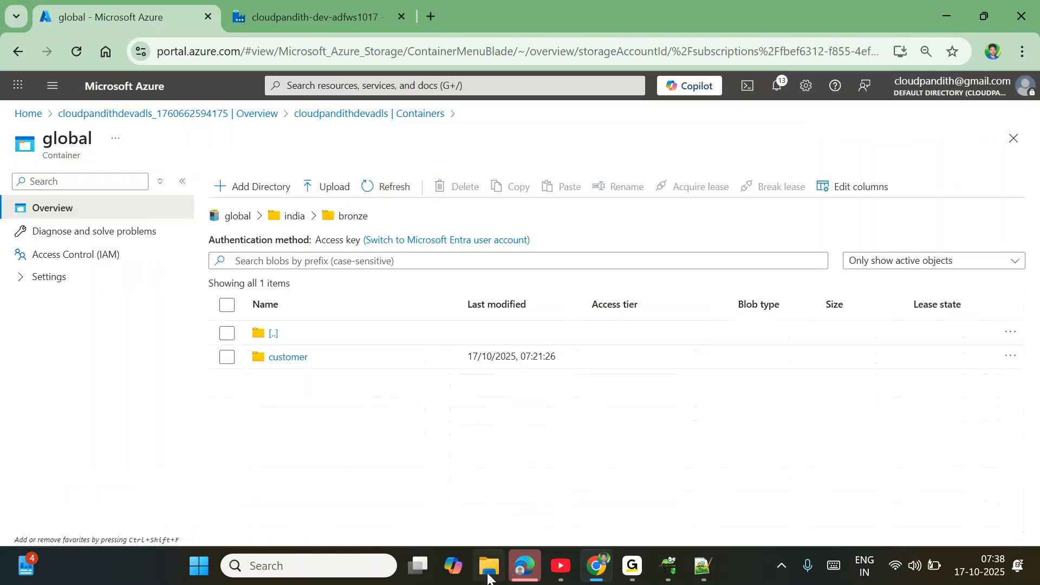
mouse_move(489, 566)
click(484, 498)
double_click(195, 148)
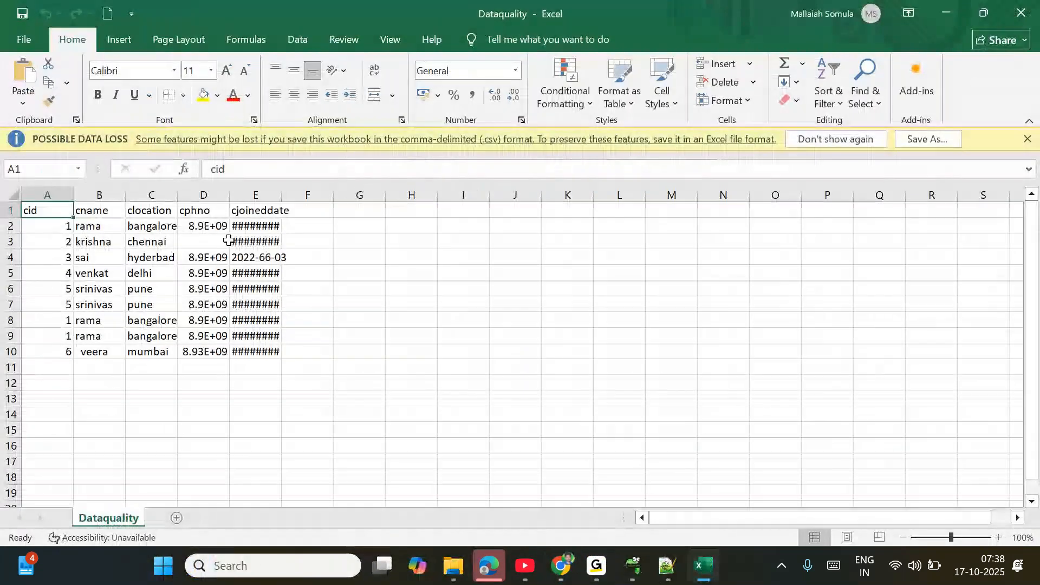
click(213, 238)
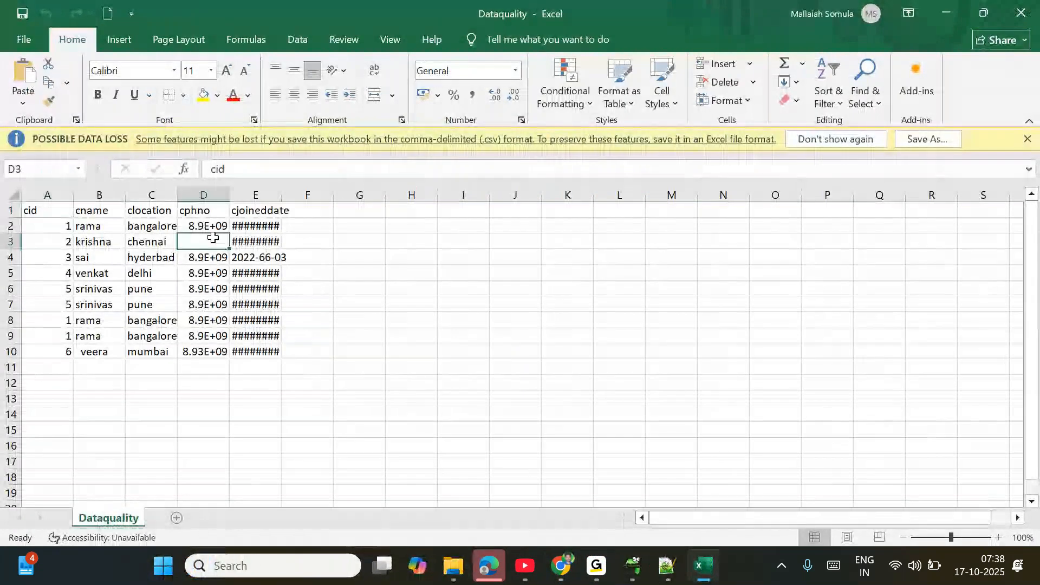
double_click(226, 197)
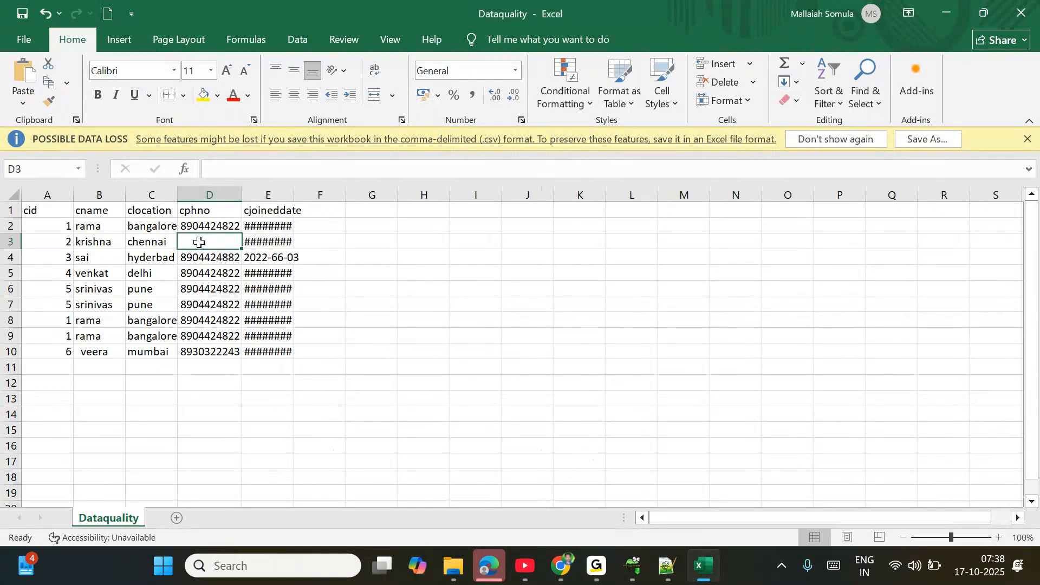
- Switch back to Data Factory and start the nullFlagPhno expression as an iif function with isNull(cphno) as its condition
click(561, 566)
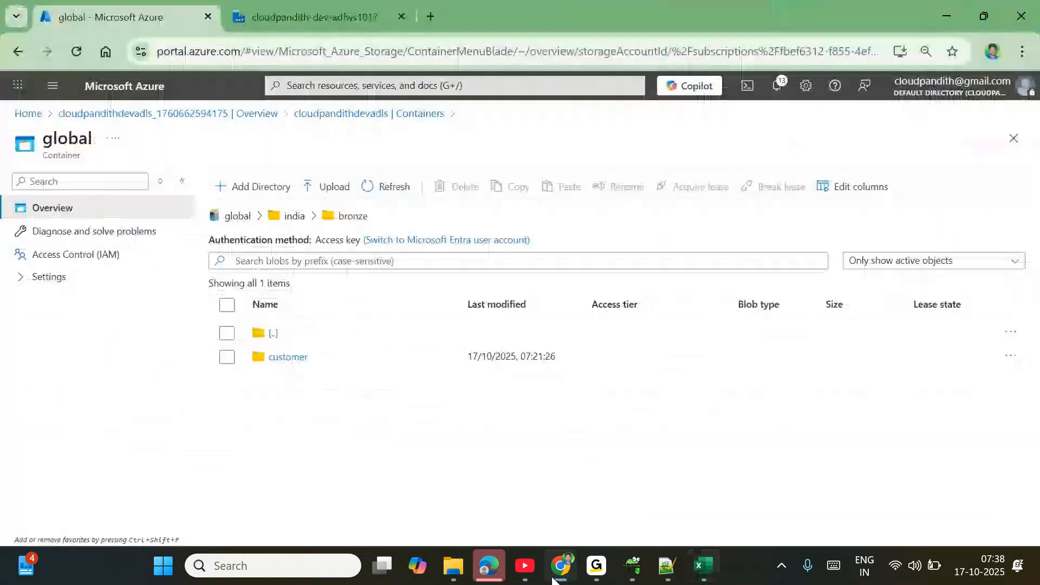
click(398, 281)
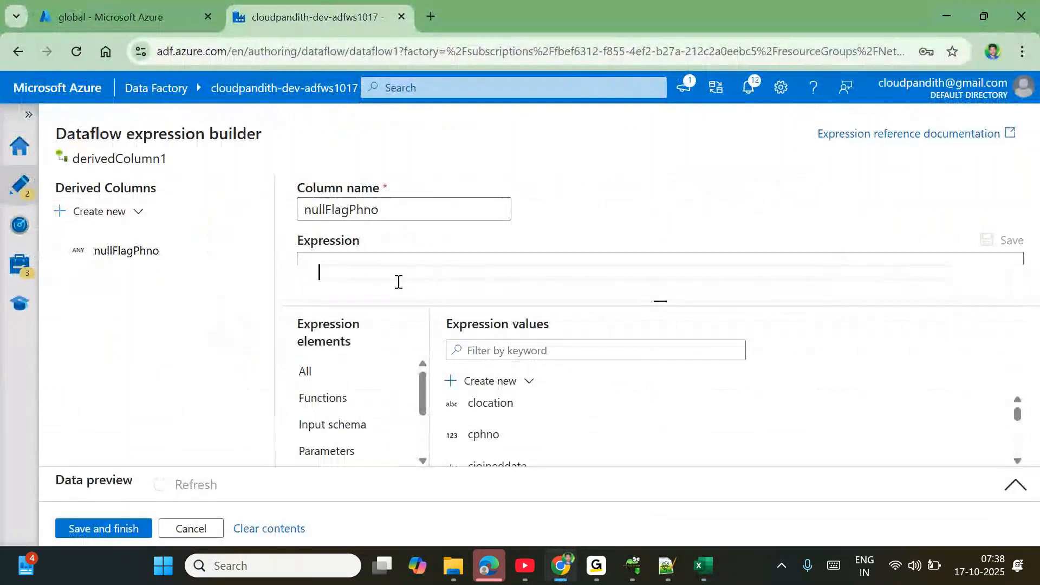
text(iif)
key(Return)
key(BackSpace)
text(isNull()
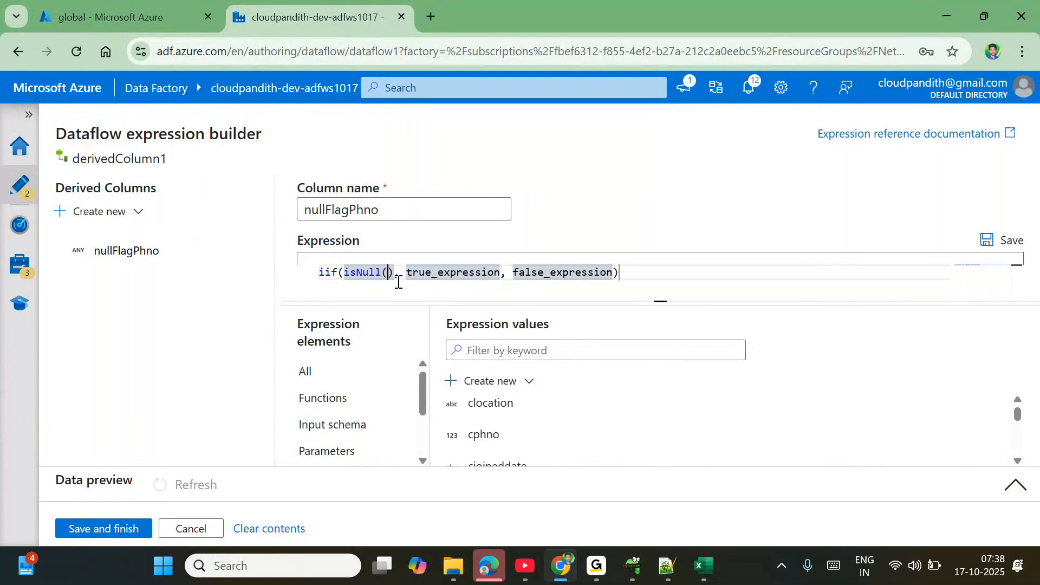
click(486, 434)
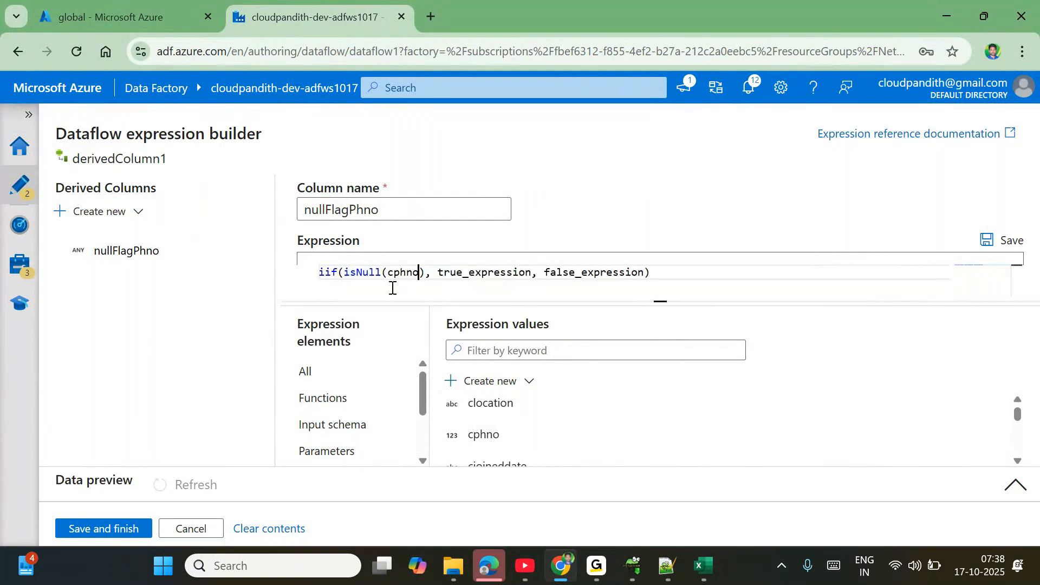
- Complete the iif expression so it returns "yes" when the condition is true and "no" when it is false
drag(345, 269, 424, 271)
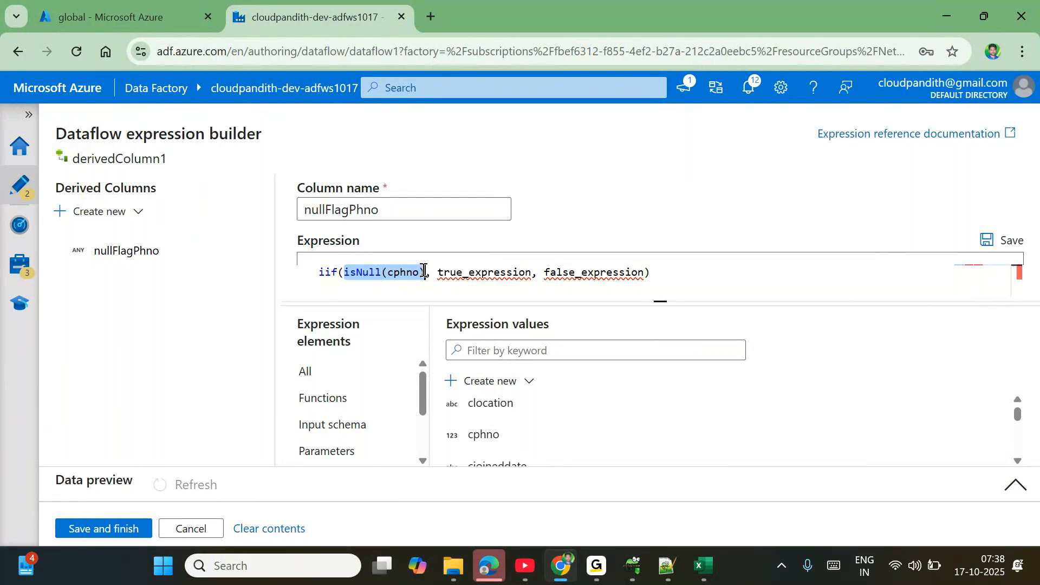
double_click(455, 276)
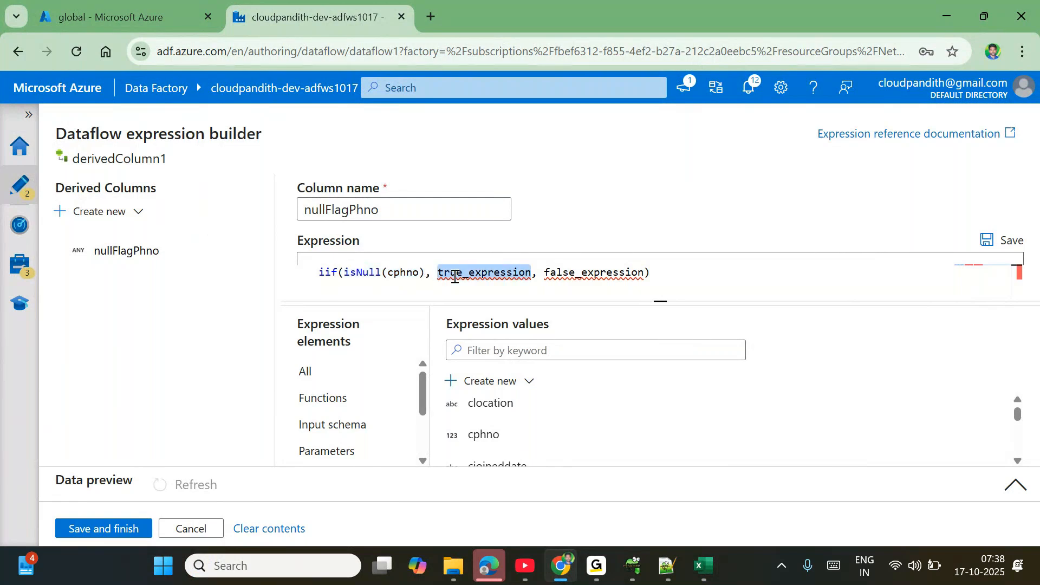
key(BackSpace)
key(BackSpace)
text("Ye)
key(BackSpace)
key(BackSpace)
text(yes)
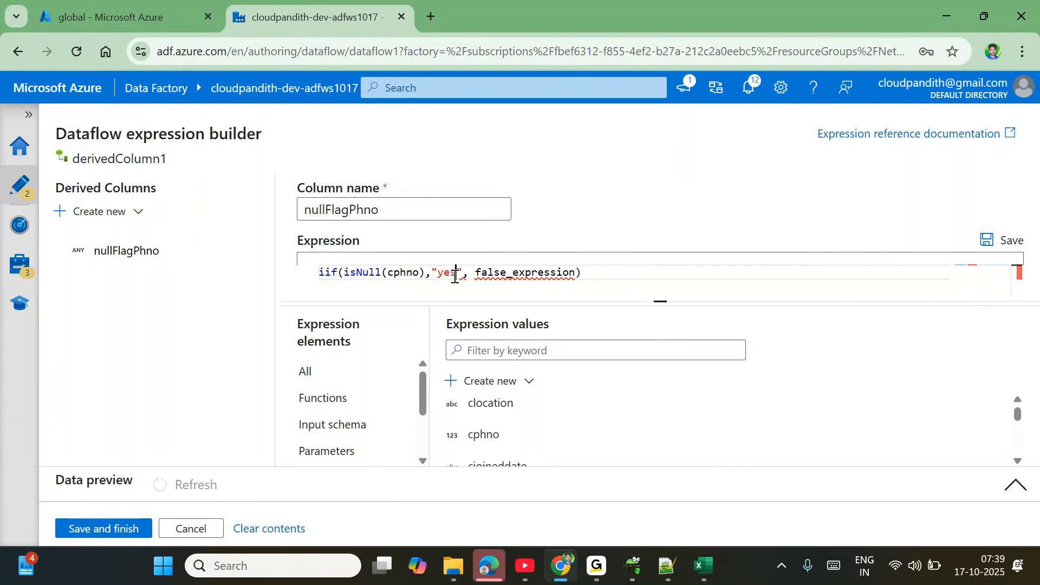
double_click(486, 274)
key(BackSpace)
text("no)
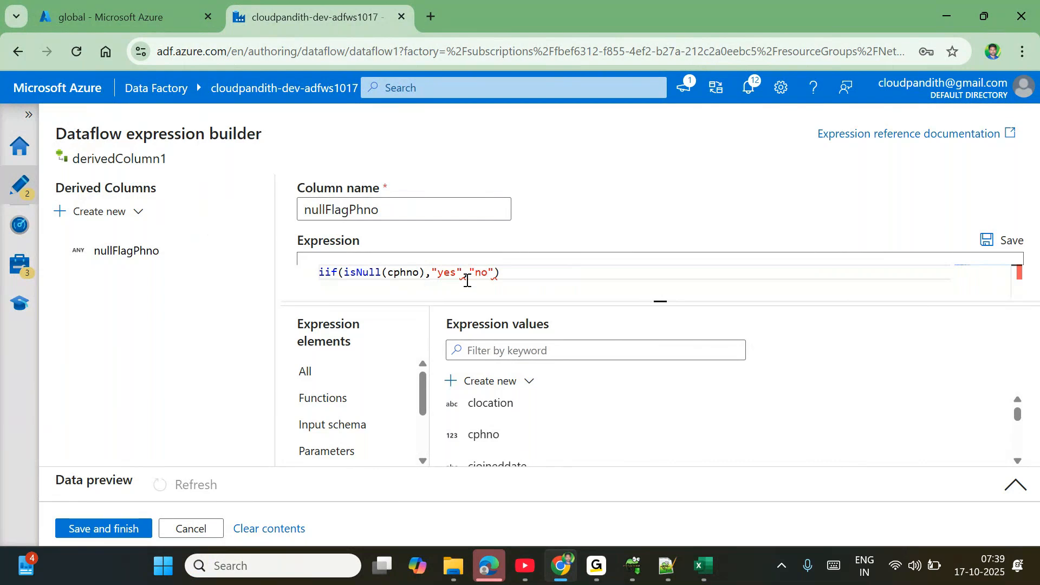
- Save the nullFlagPhno expression and return to the derived column's settings
click(499, 273)
click(134, 529)
click(501, 444)
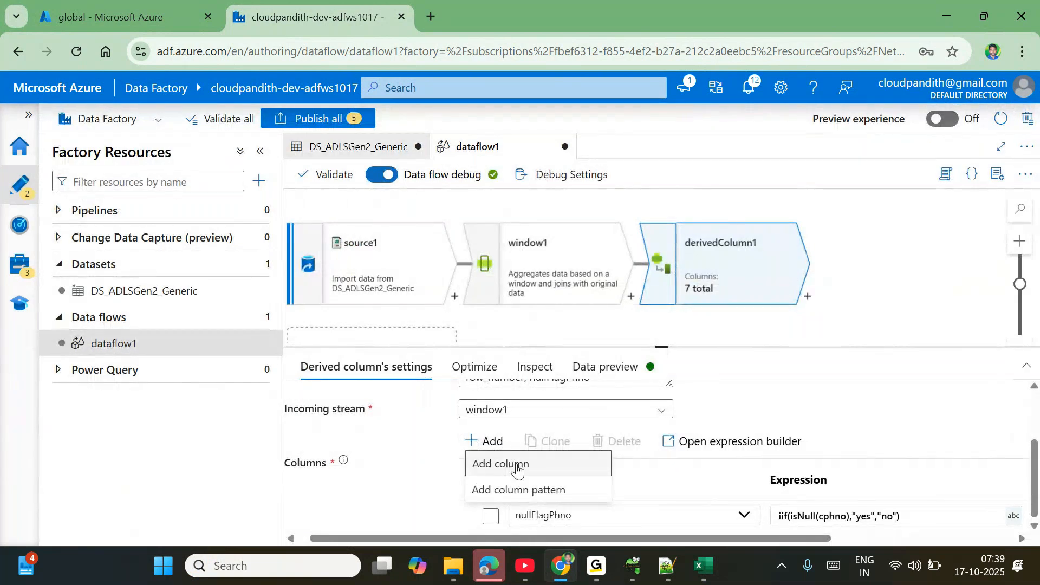
- Refresh the data preview of derivedColumn1 and compare the nullFlagPhno flags with the cphno values
click(604, 367)
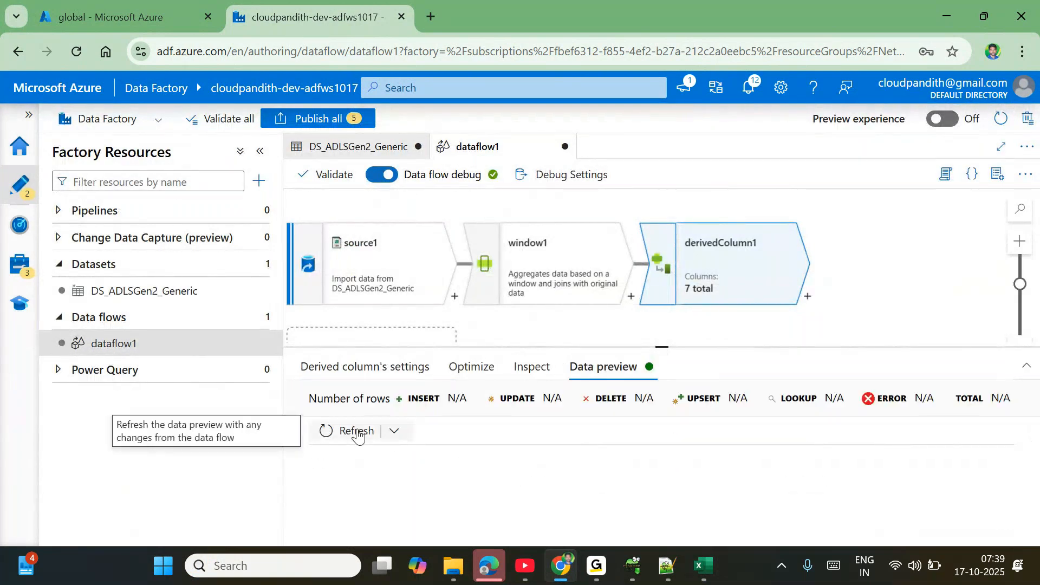
click(358, 432)
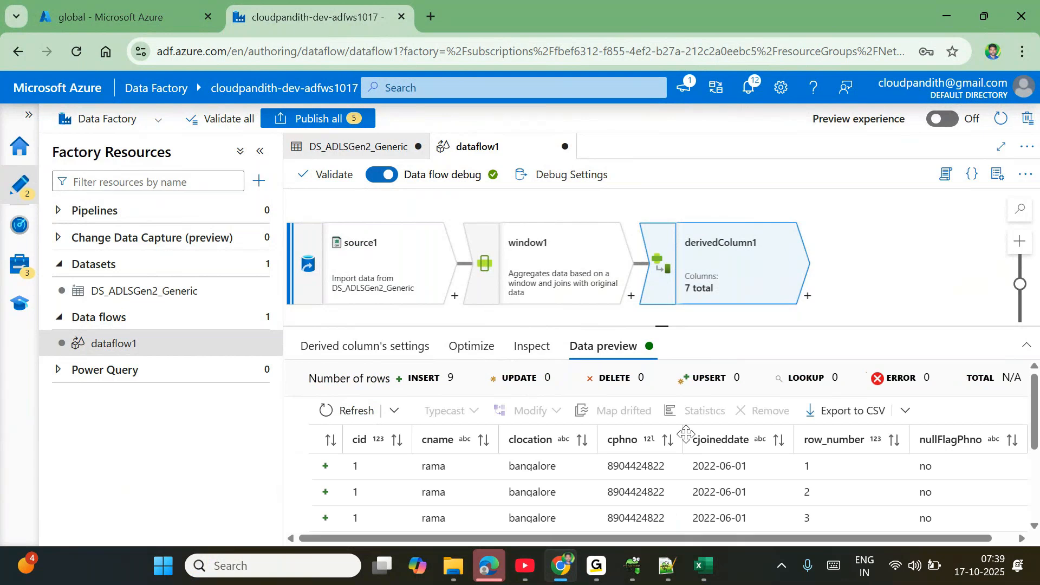
scroll(928, 486, down, 2)
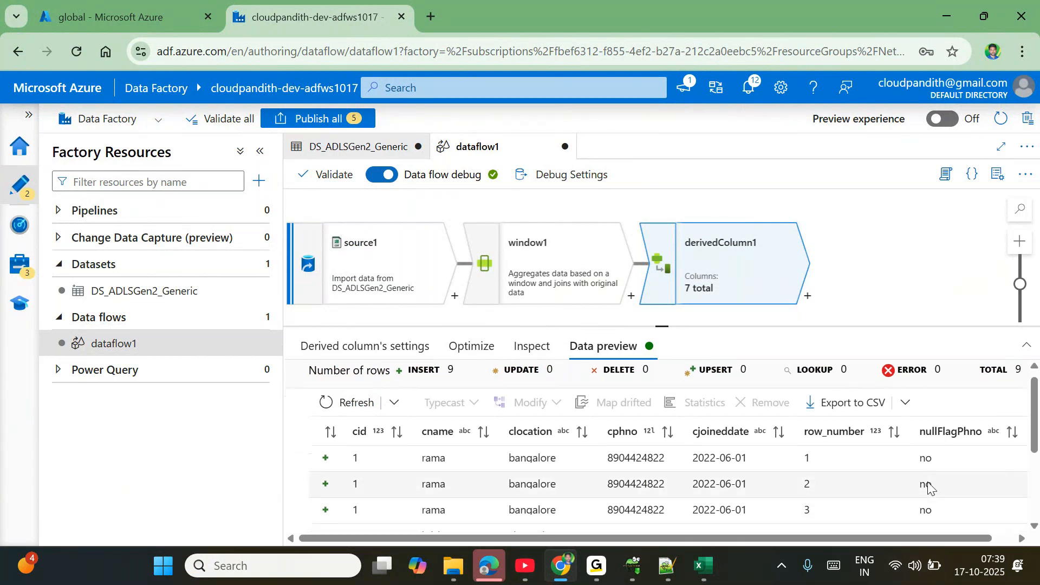
double_click(928, 483)
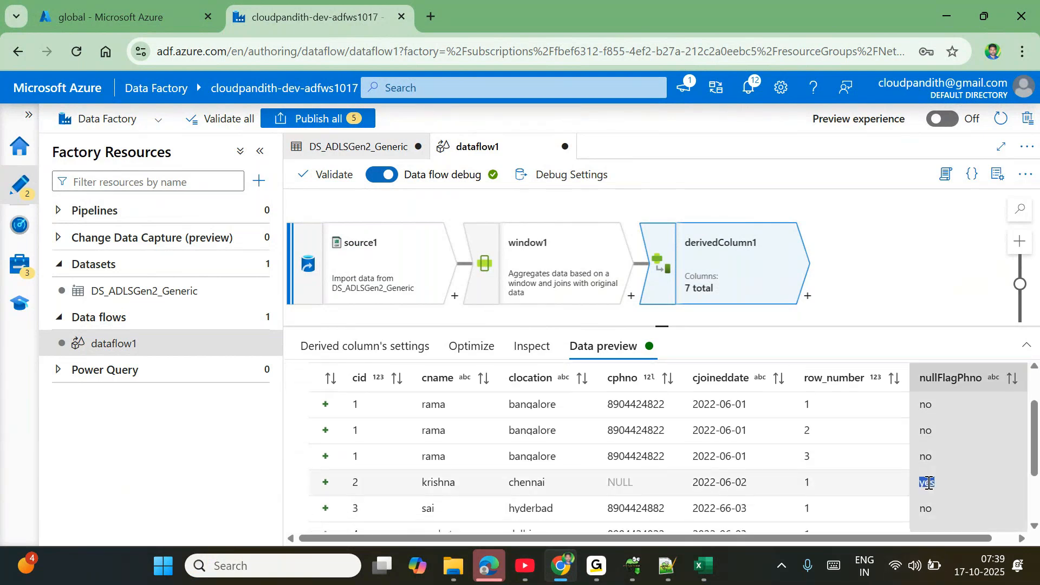
double_click(619, 482)
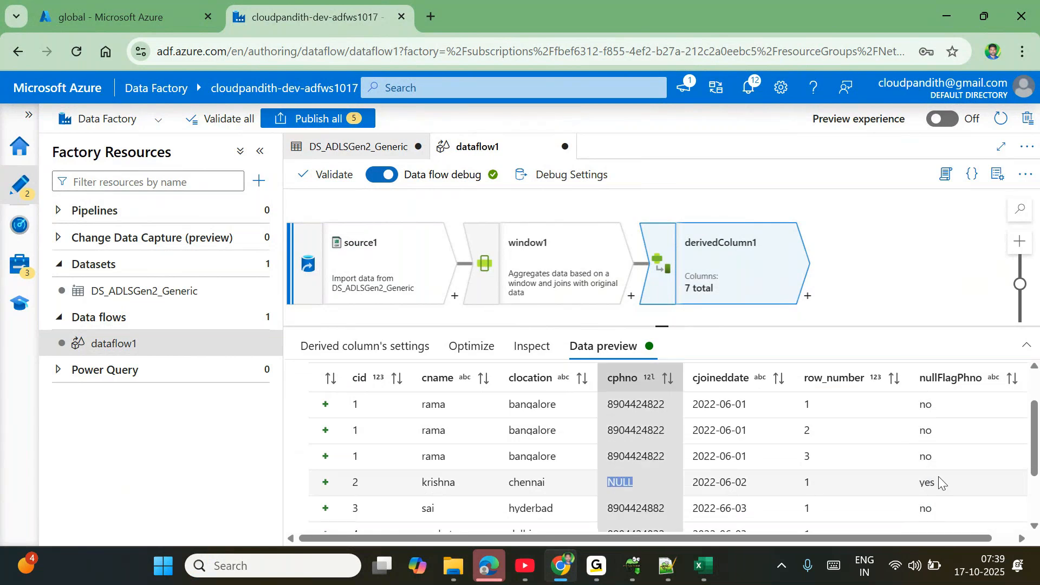
double_click(927, 483)
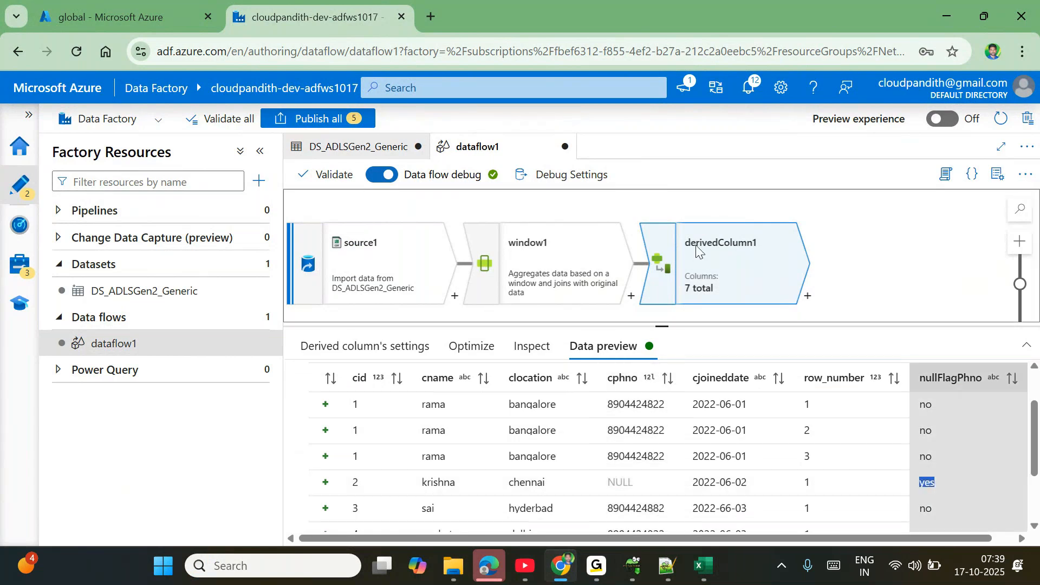
- Add a second column named datefmtcjoinedt to derivedColumn1
click(408, 346)
scroll(631, 470, down, 2)
click(478, 440)
click(509, 465)
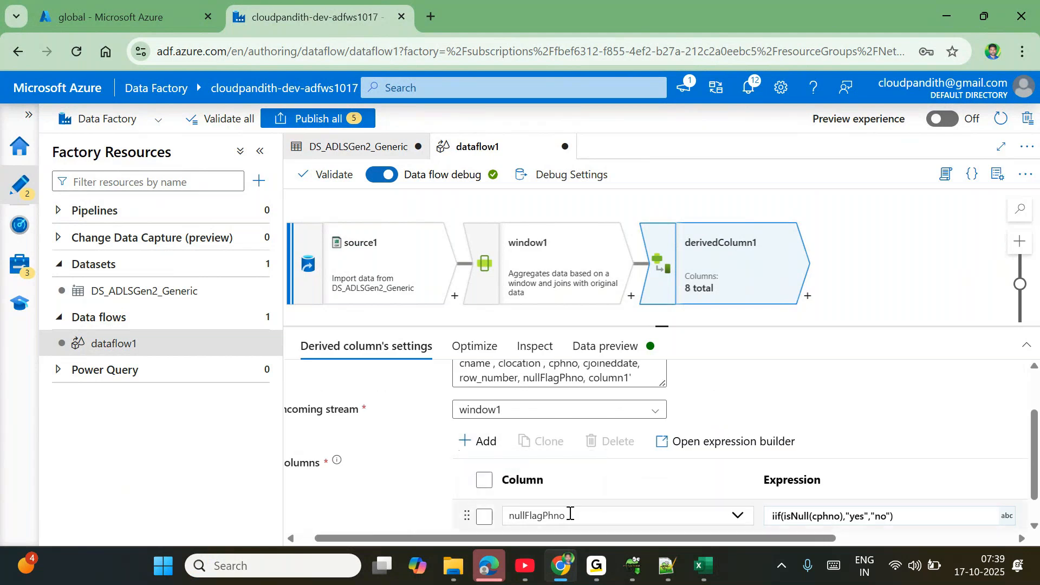
double_click(519, 512)
text(\)
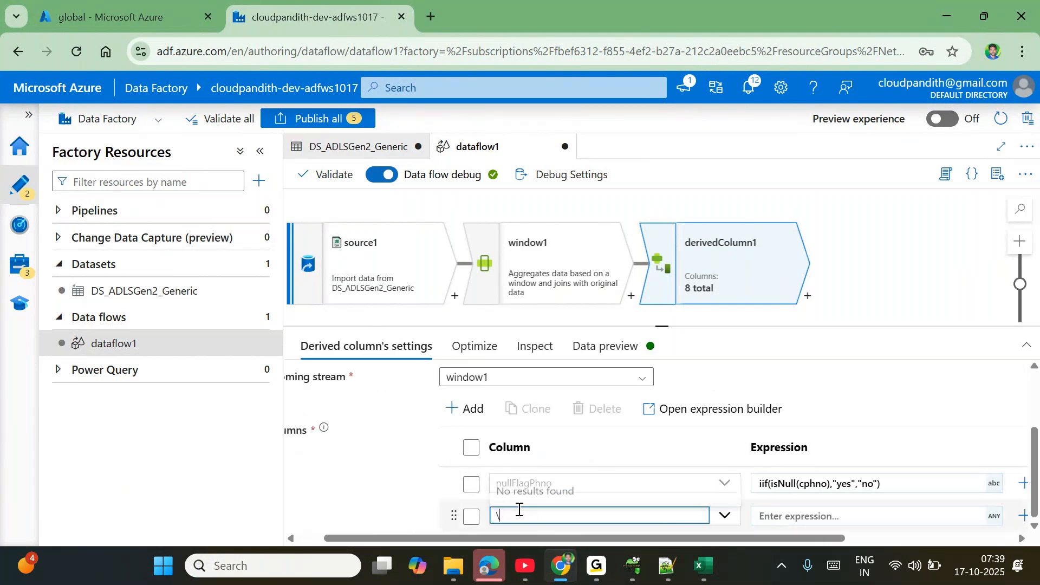
click(704, 566)
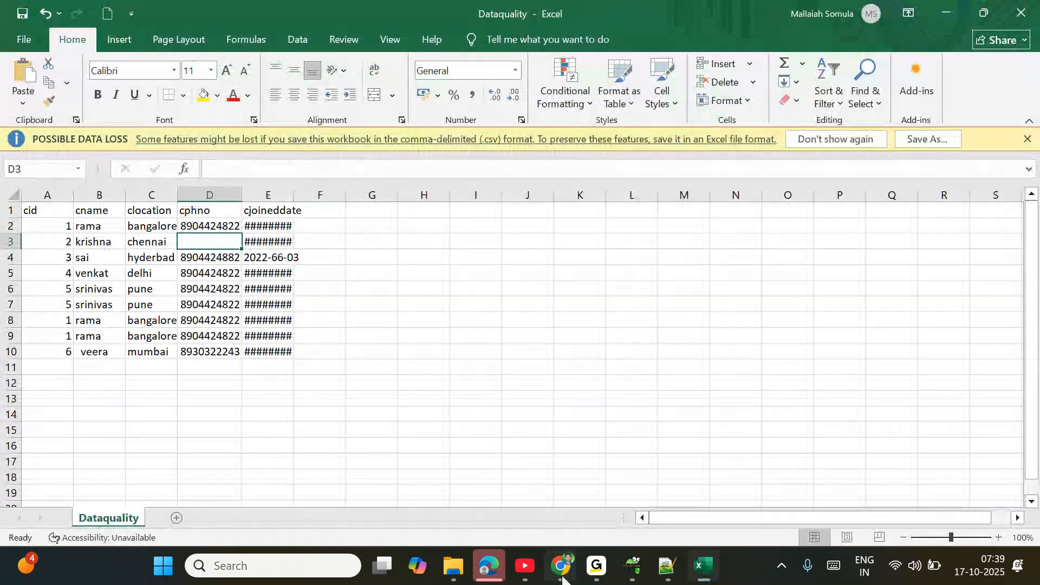
click(560, 566)
key(BackSpace)
text(date)
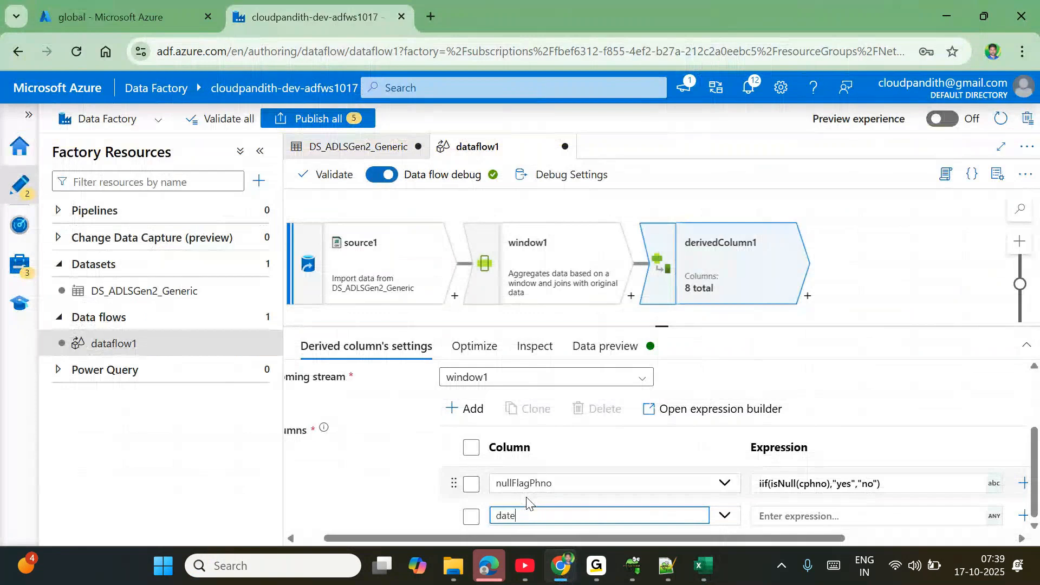
text(fmtcjoinedt)
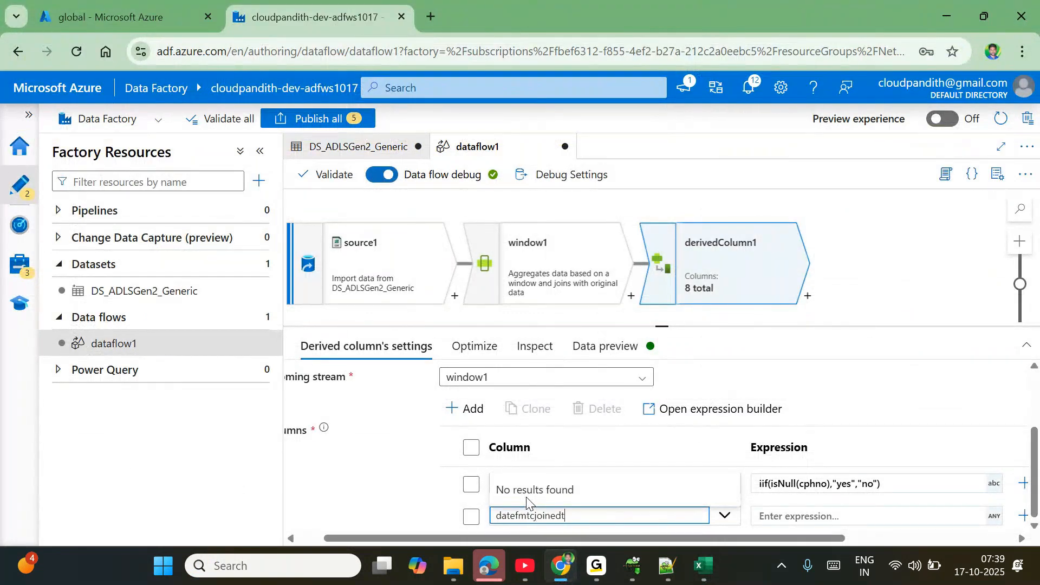
click(399, 495)
double_click(548, 515)
- Open the expression builder for datefmtcjoinedt and filter the available functions by "format"
click(776, 513)
scroll(797, 520, down, 1)
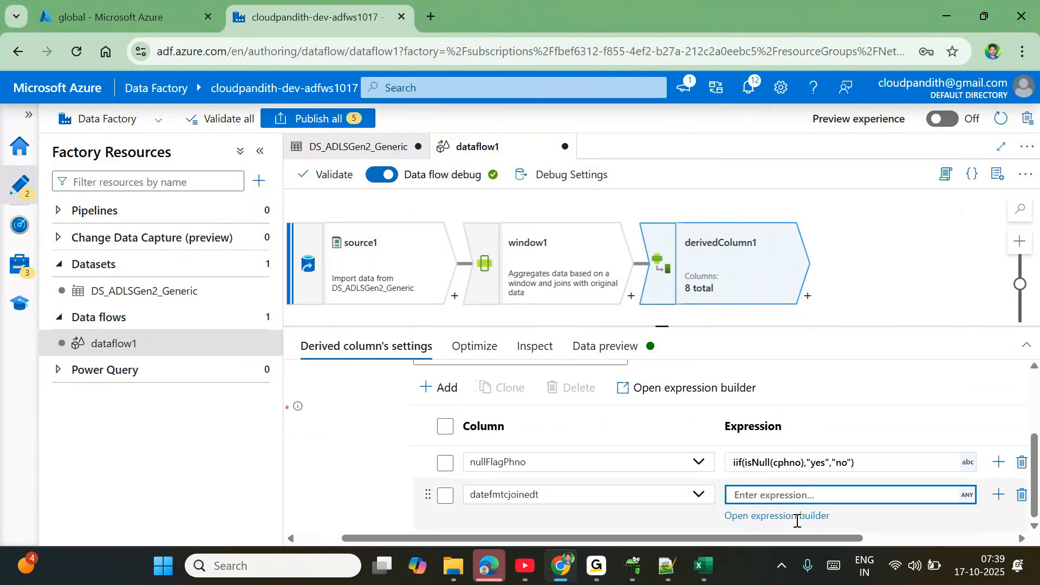
click(784, 518)
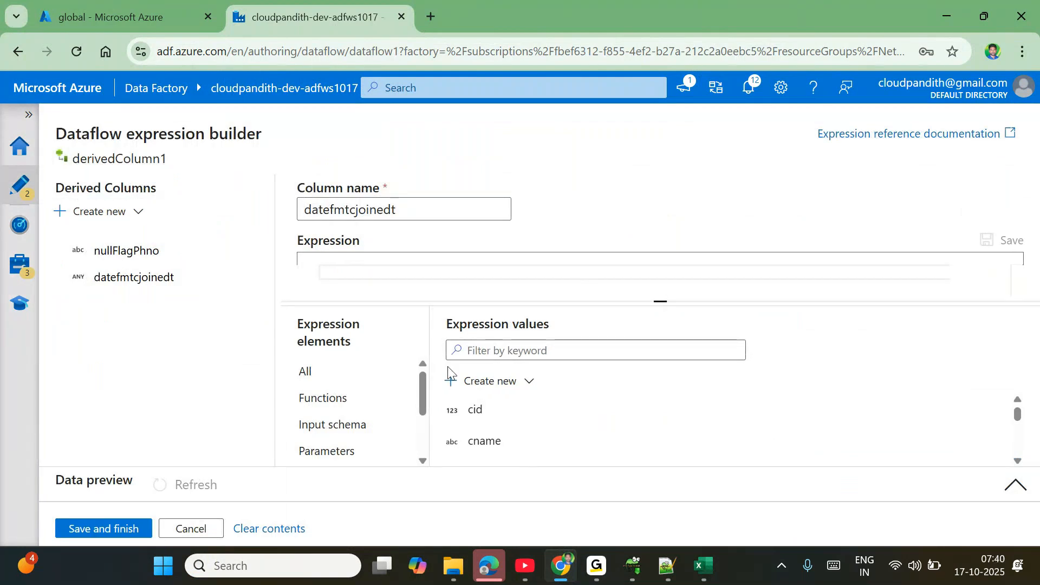
click(332, 398)
click(504, 352)
text(format)
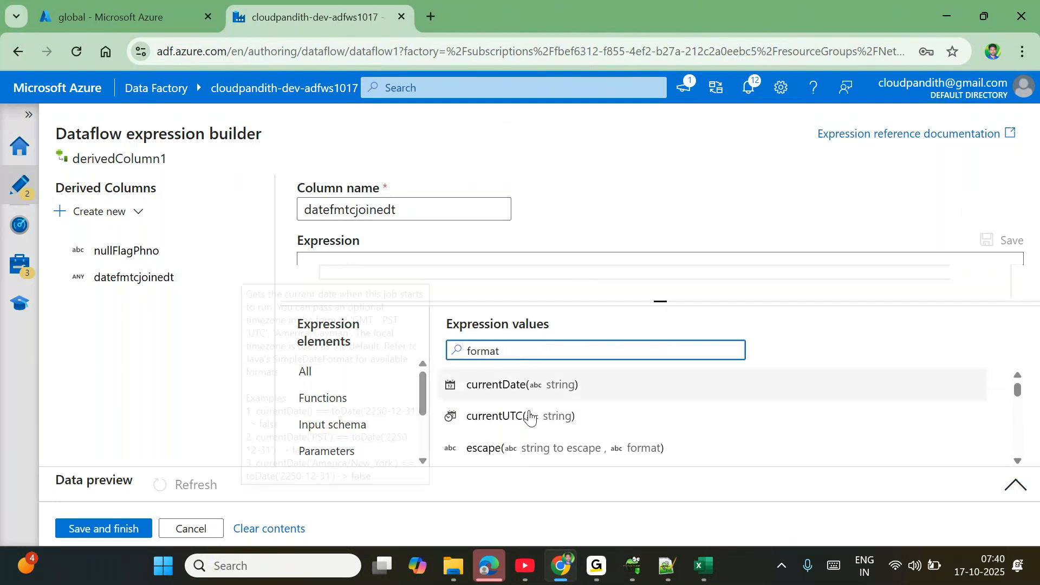
scroll(530, 419, down, 5)
scroll(531, 426, down, 1)
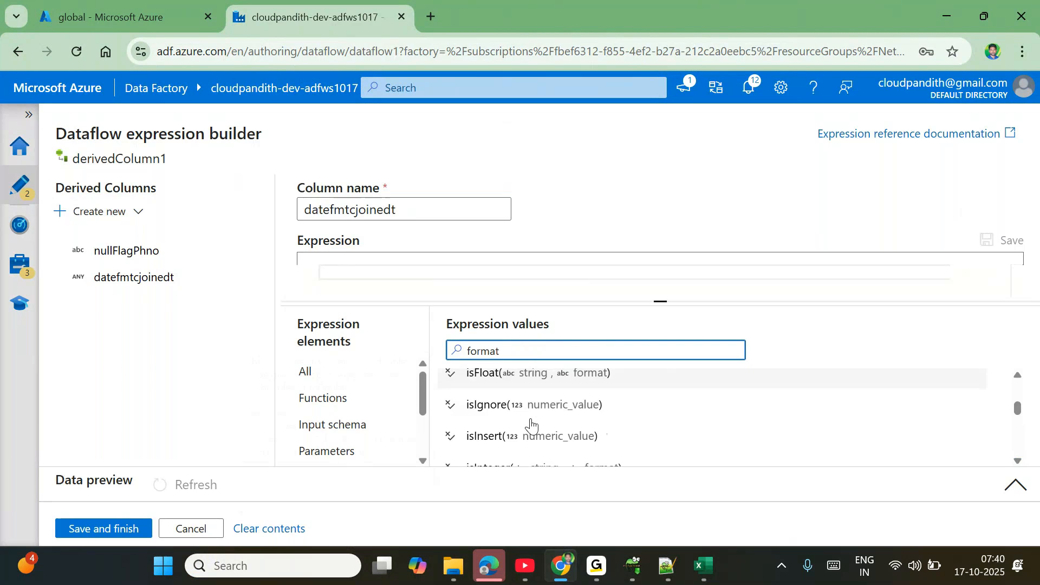
- Insert the toDate function into the datefmtcjoinedt expression and clear its string argument
click(386, 275)
text(to)
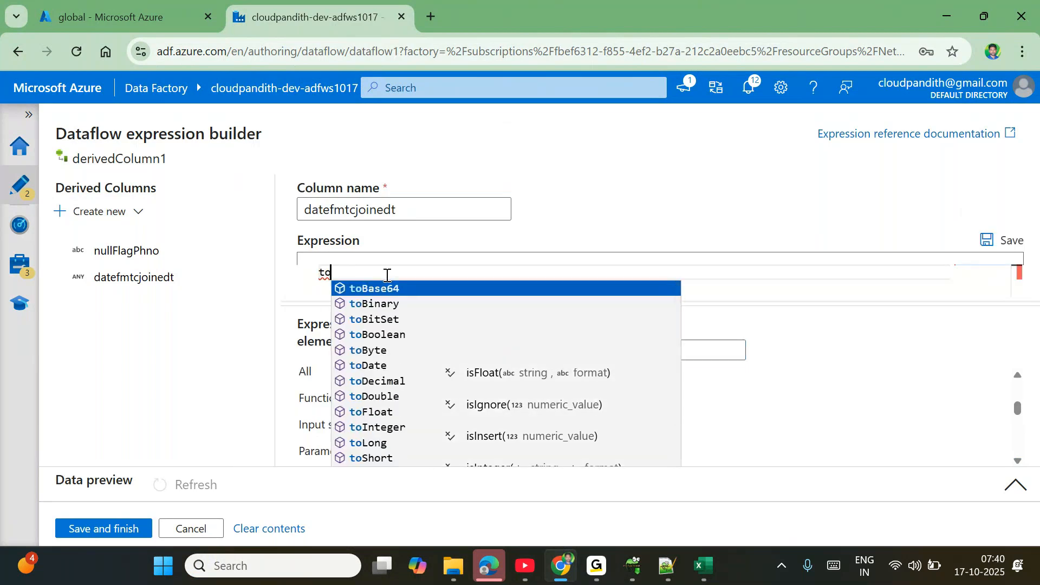
text(D)
key(Return)
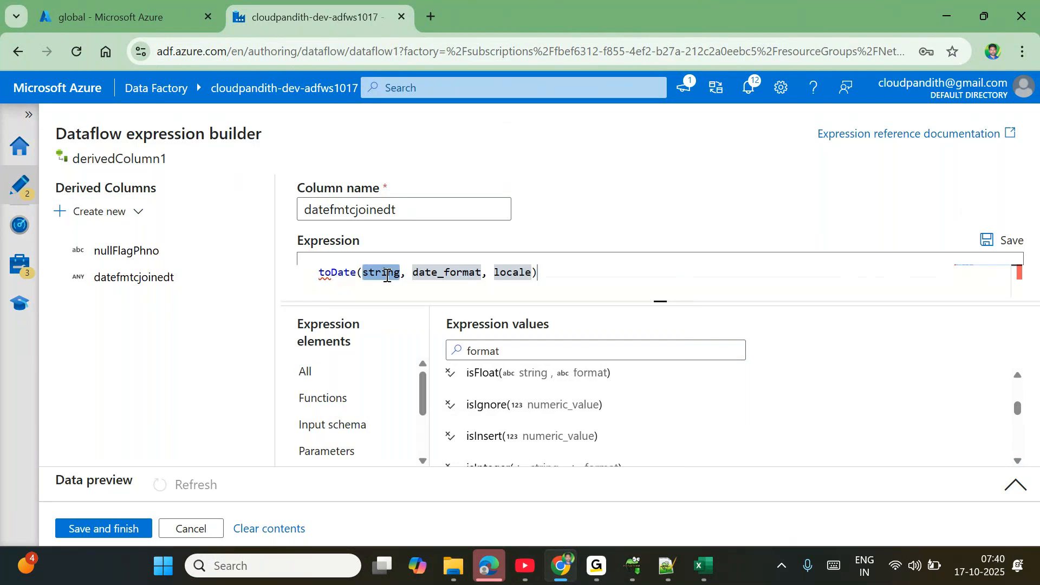
key(BackSpace)
text(')
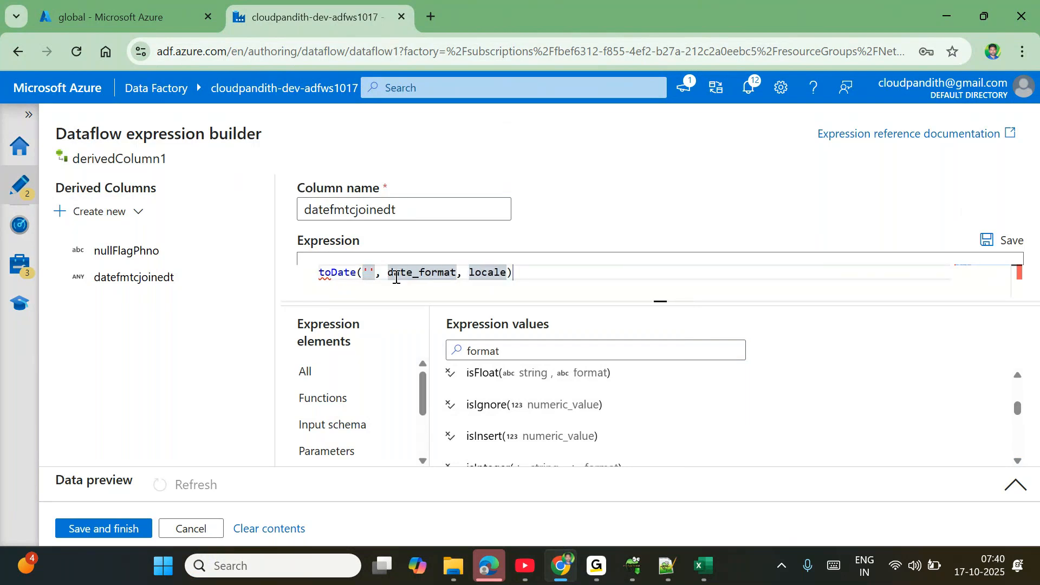
key(BackSpace)
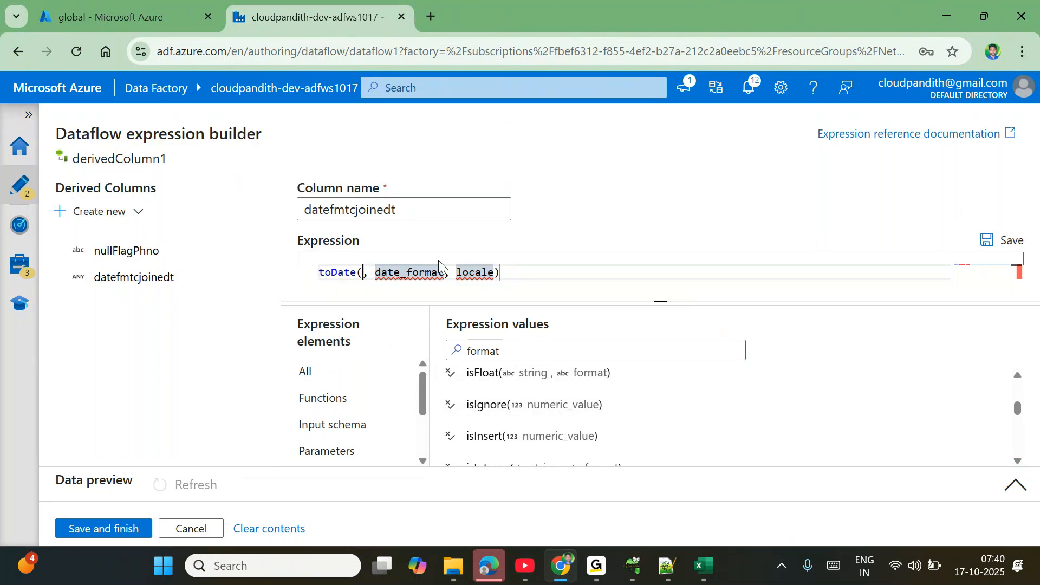
- Clear the expression values filter and insert the cjoineddate column as the first argument of toDate
drag(525, 353, 428, 359)
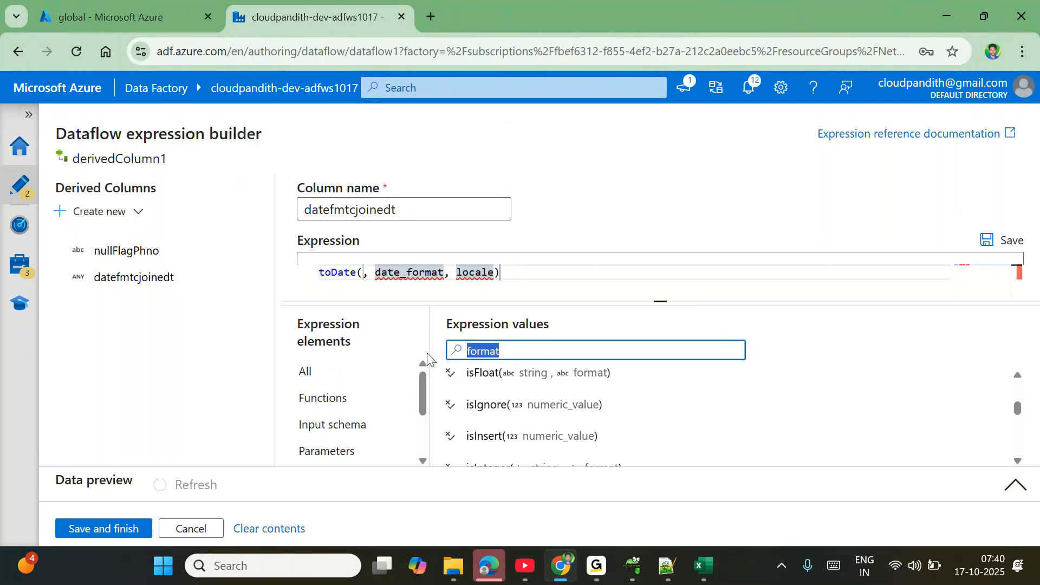
key(BackSpace)
scroll(550, 418, down, 5)
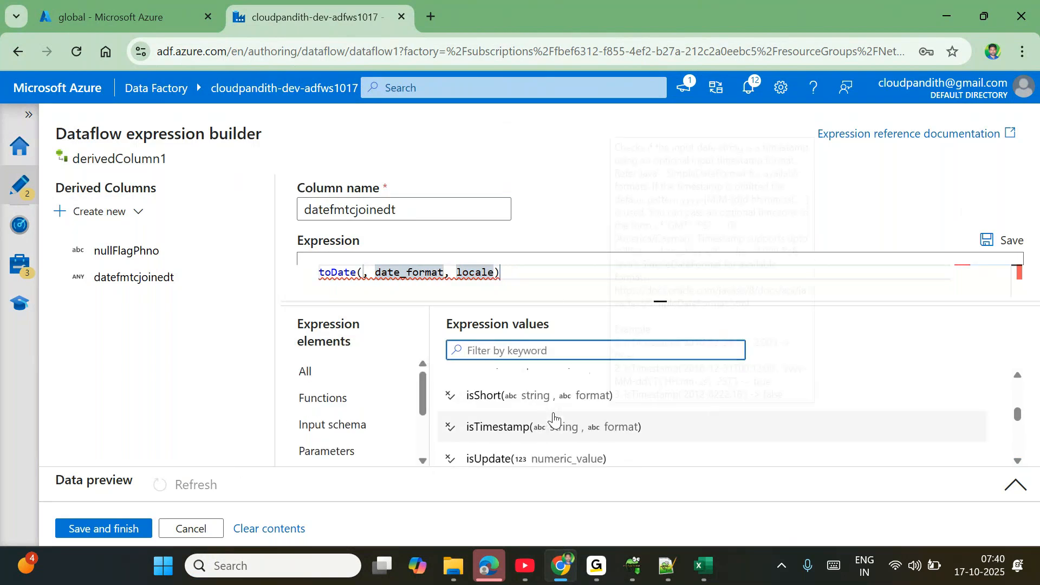
scroll(553, 418, down, 2)
scroll(488, 412, up, 5)
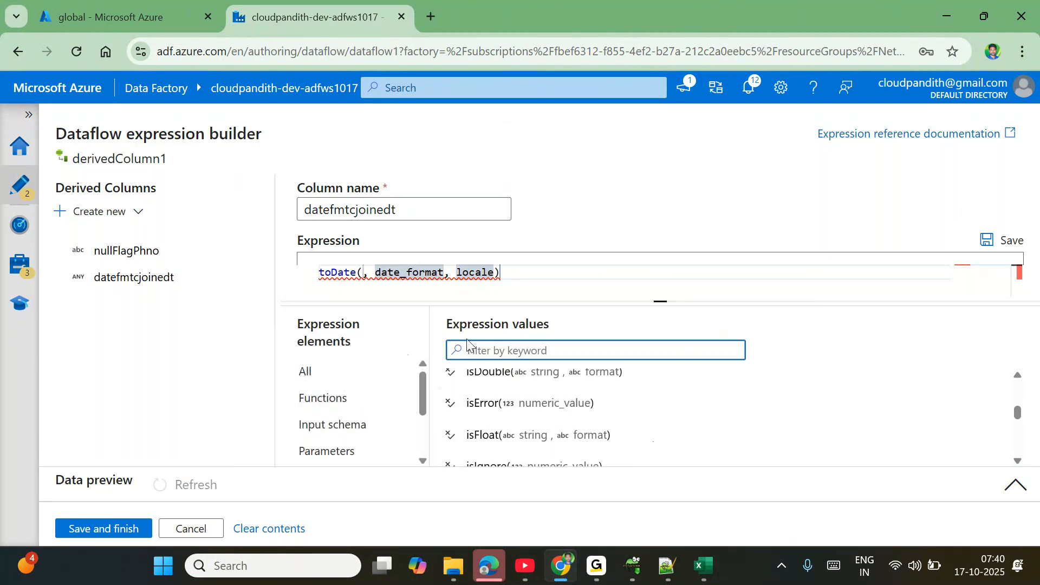
click(361, 372)
scroll(541, 428, up, 10)
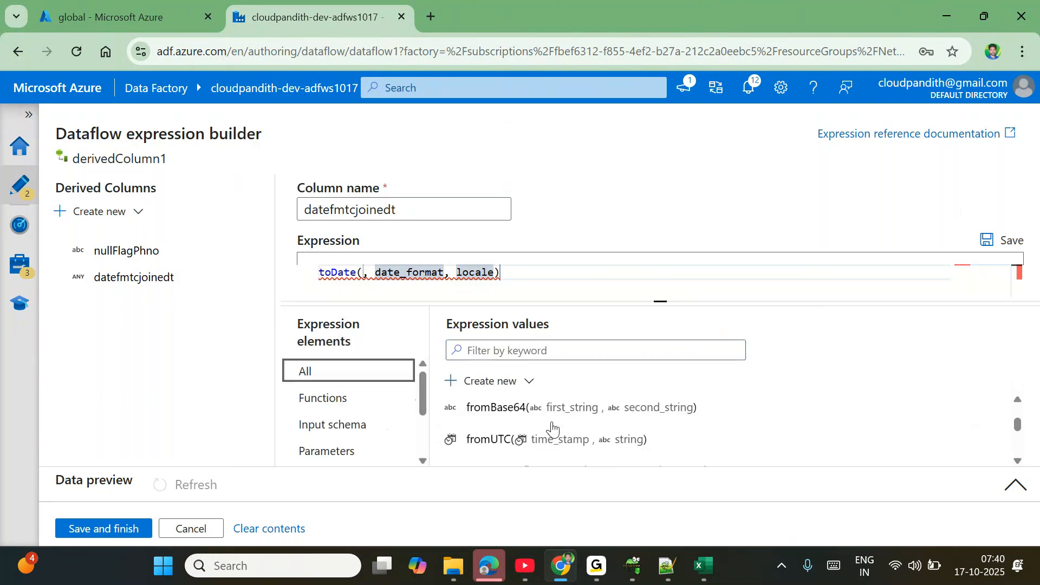
scroll(552, 430, up, 5)
scroll(551, 428, down, 4)
click(520, 420)
- Set the date format argument of toDate to 'yyyy-MM-dd' and remove the locale argument
double_click(474, 274)
key(BackSpace)
text(')
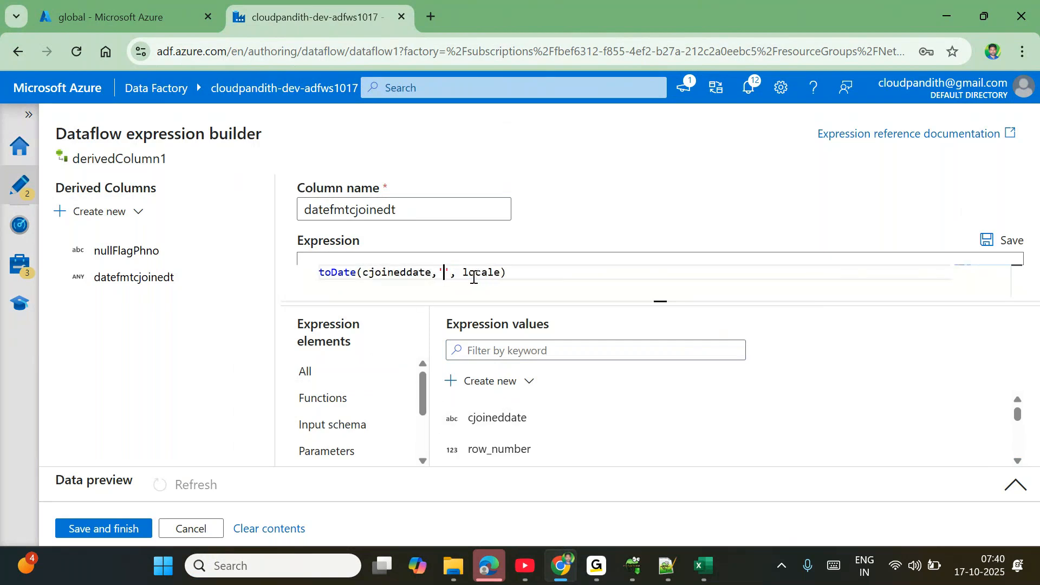
text(yyyy-)
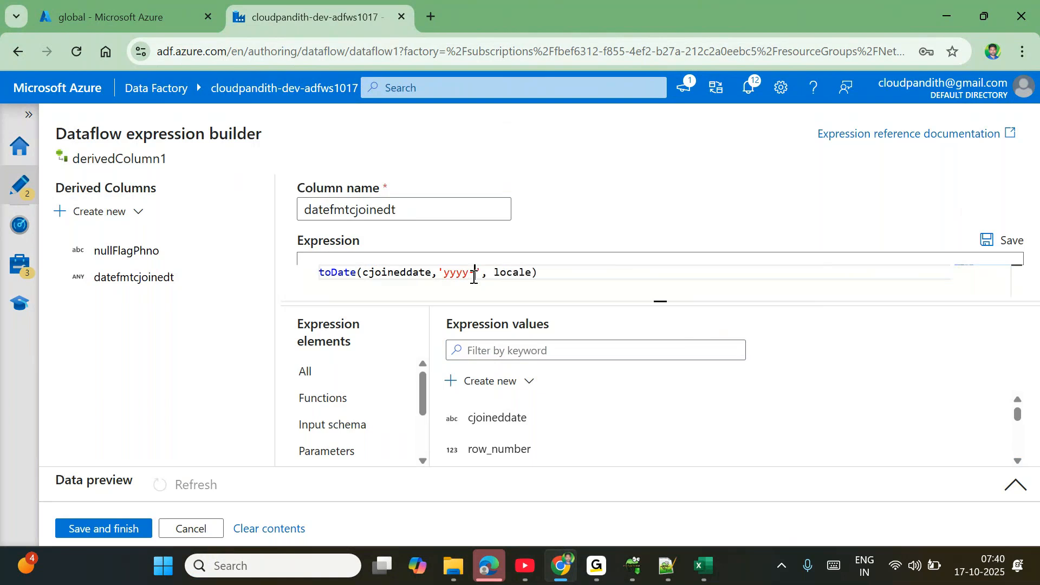
text(MM-dd)
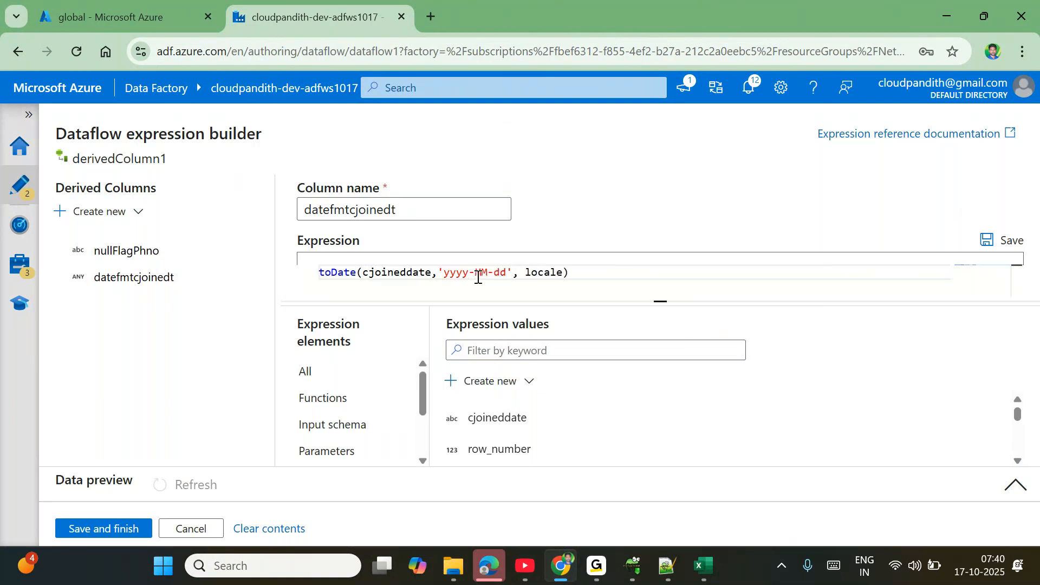
double_click(550, 274)
key(BackSpace)
key(BackSpace)
key(BackSpace)
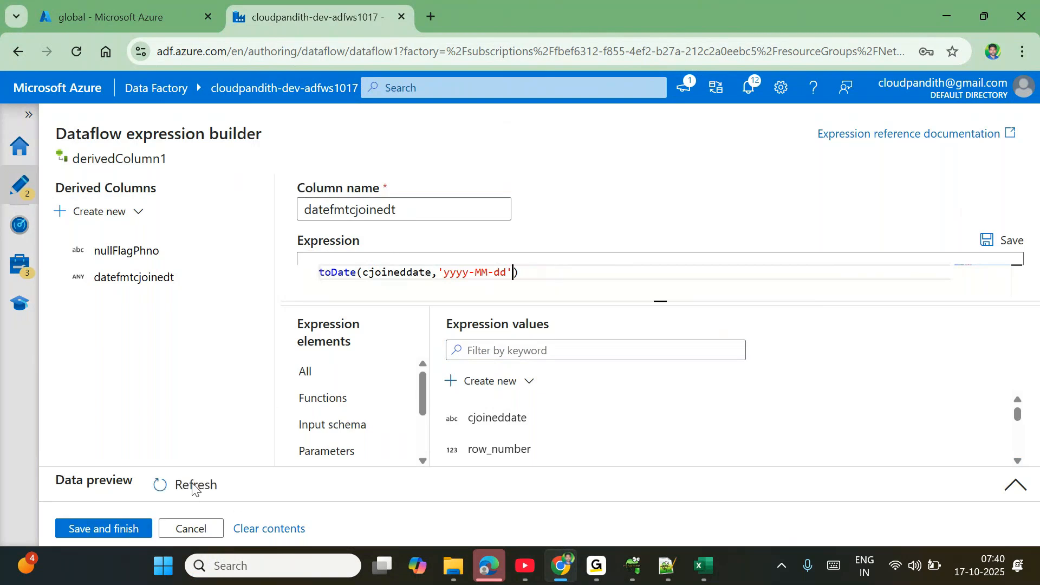
- Refresh the expression's data preview and compare the datefmtcjoinedt output with the cjoineddate values
click(1019, 486)
click(195, 384)
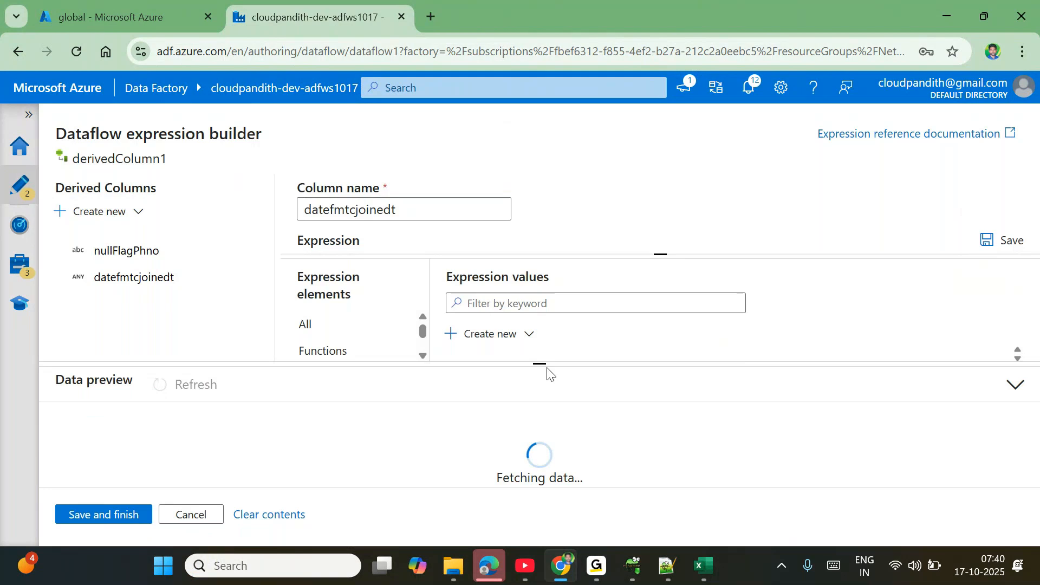
drag(545, 363, 517, 325)
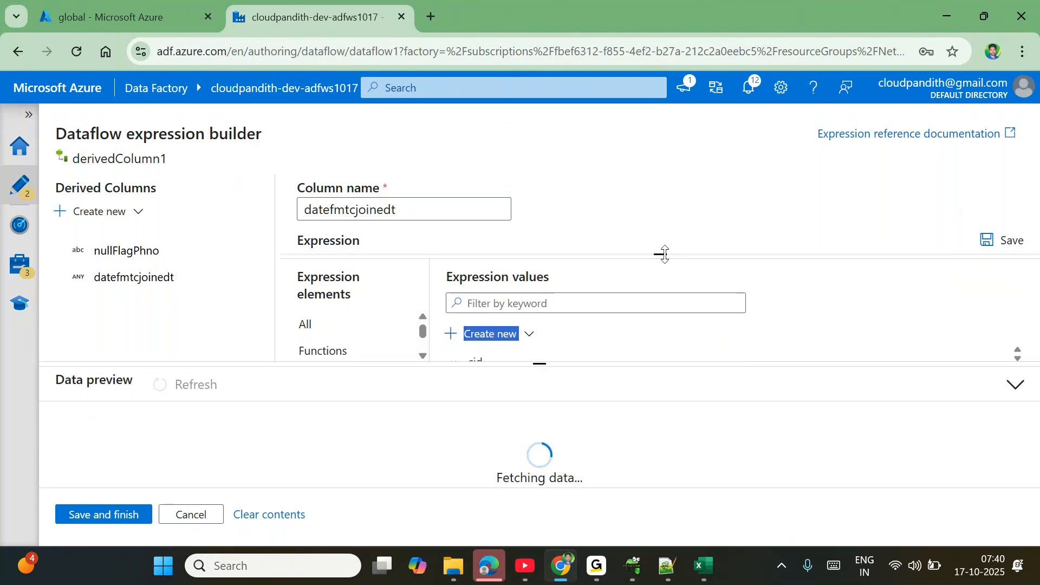
drag(665, 254, 671, 310)
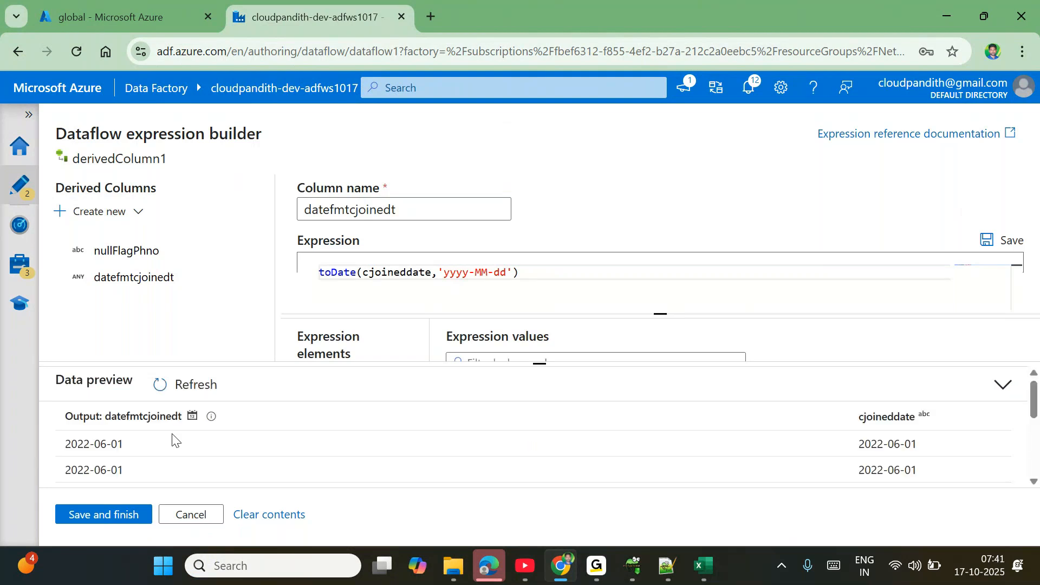
drag(865, 442, 901, 442)
scroll(446, 460, down, 2)
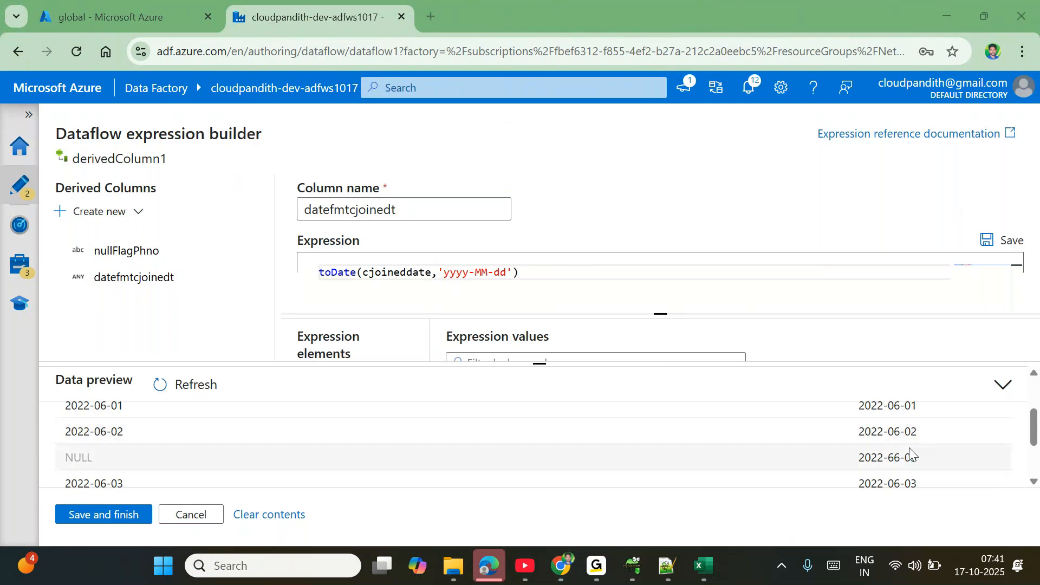
click(372, 272)
key(Home)
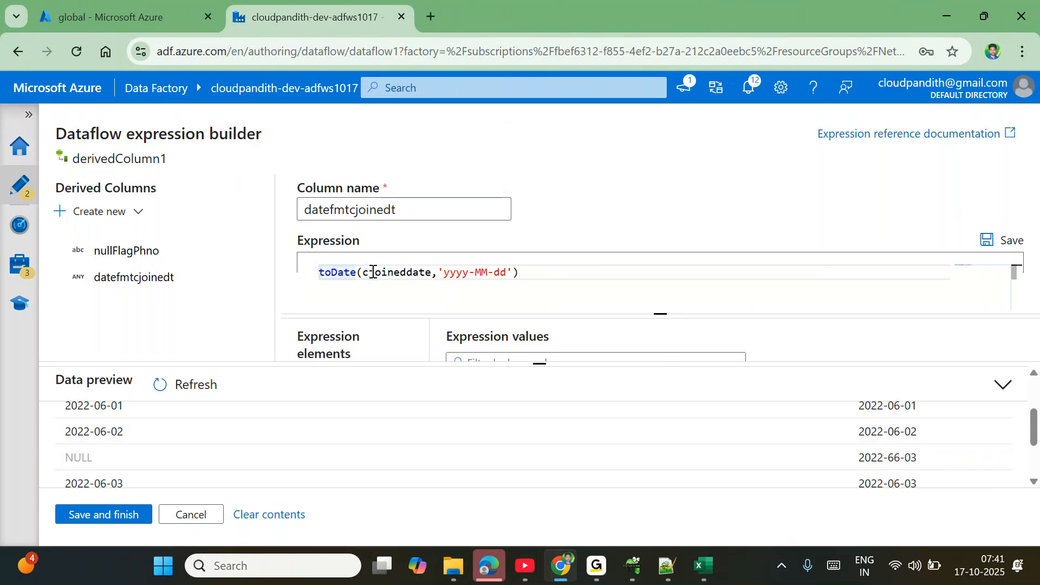
text(iin)
key(BackSpace)
key(BackSpace)
key(BackSpace)
text(I)
text(IF)
key(BackSpace)
key(BackSpace)
text(FF)
key(BackSpace)
key(BackSpace)
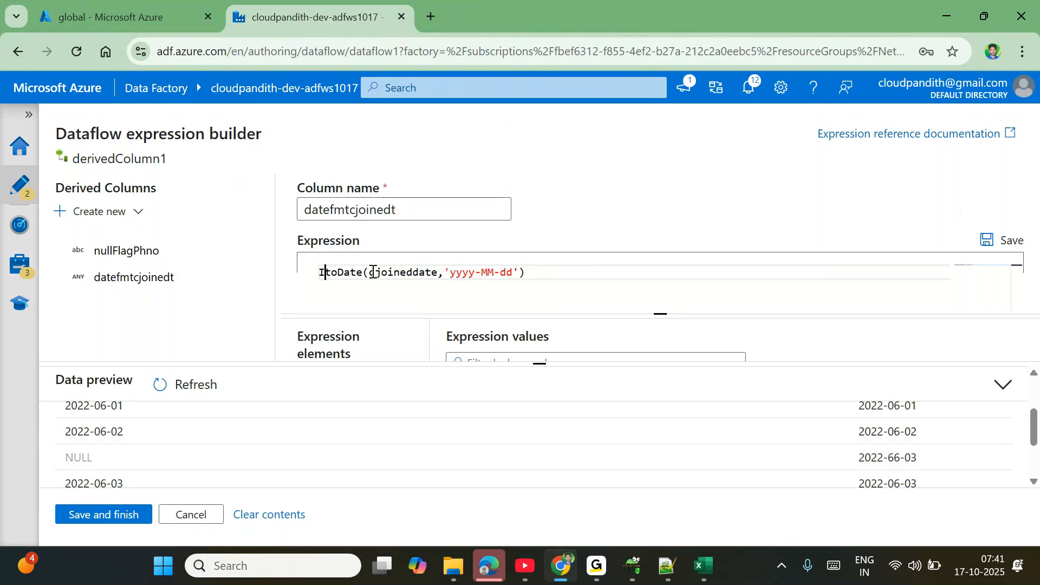
- Collapse the data preview and filter the expression values for the iif function
triple_click(534, 371)
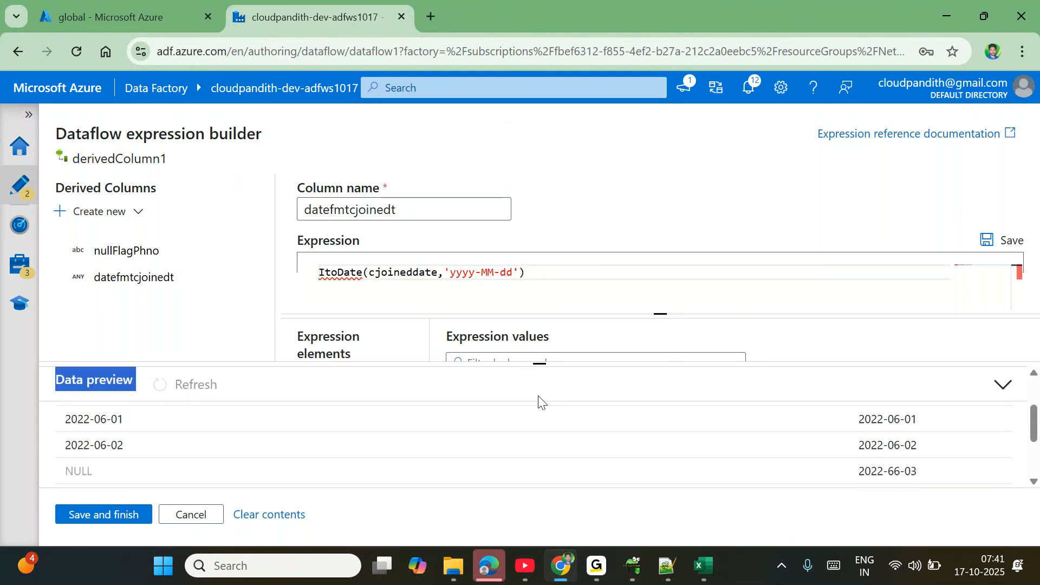
drag(539, 363, 558, 424)
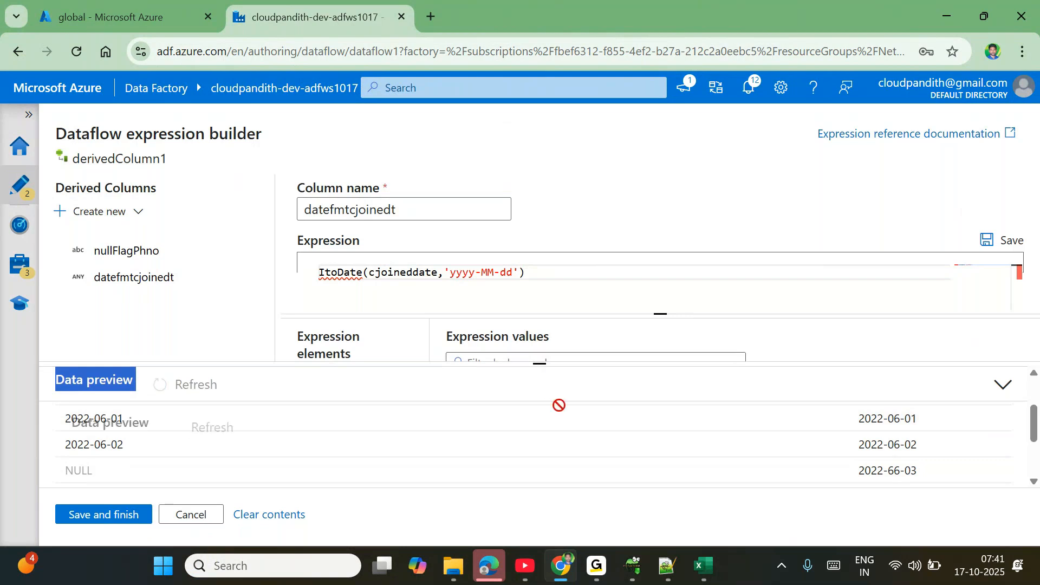
click(1002, 383)
click(472, 351)
text(iiF)
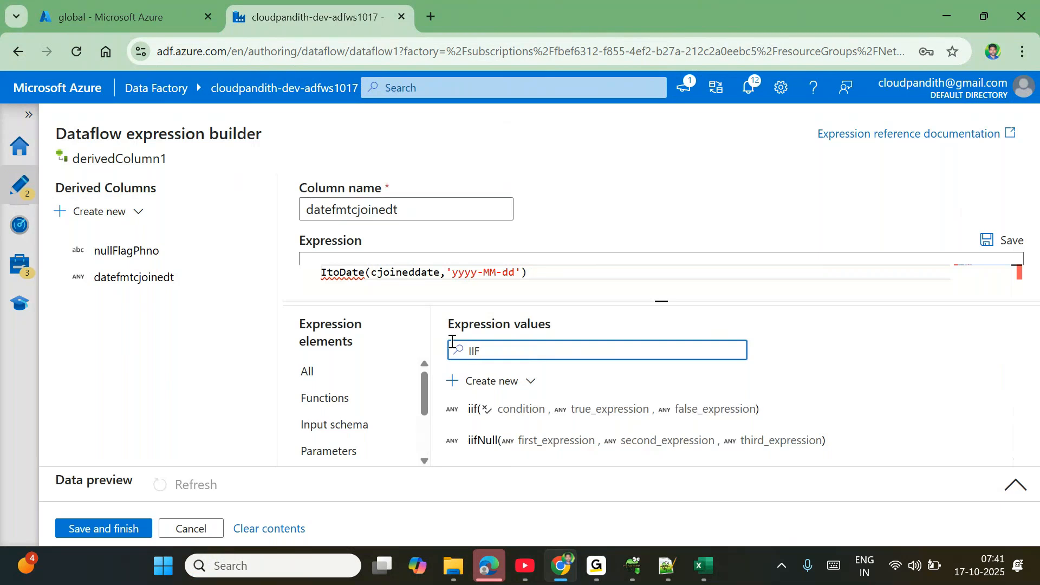
- Wrap the toDate call in a null check so the expression reads iif(isNull(toDate(cjoineddate,'yyyy-MM-dd')),'yes','no')
click(324, 271)
text(I)
key(BackSpace)
text(iif()
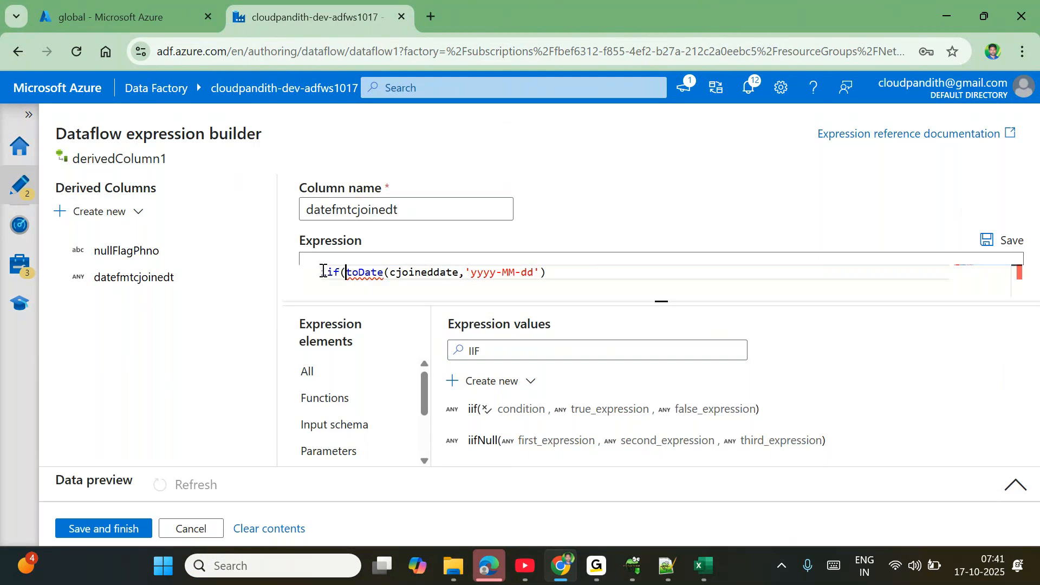
text(isnull()
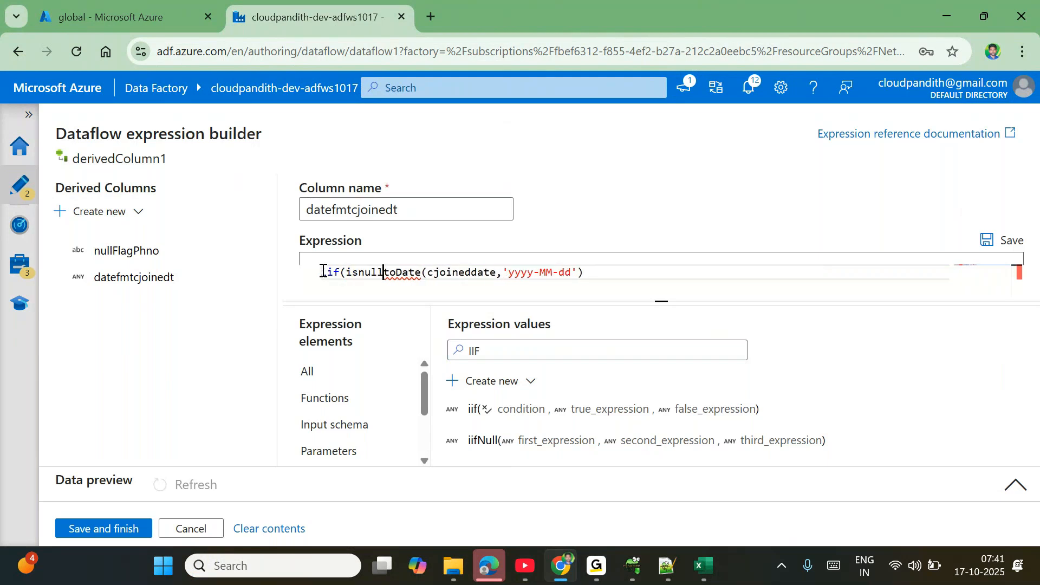
key(End)
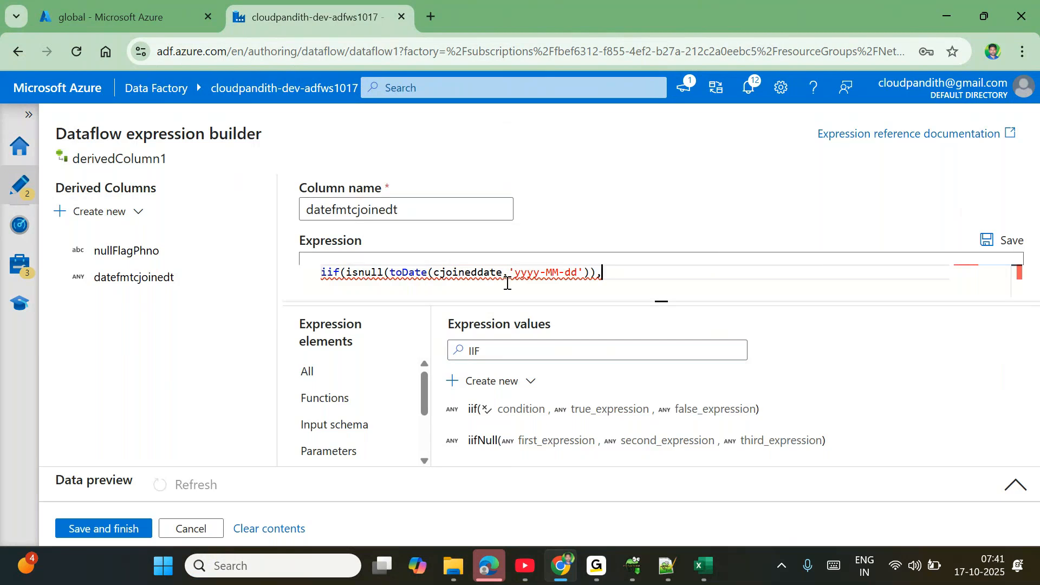
text(,'yes',')
click(365, 276)
key(BackSpace)
text(N)
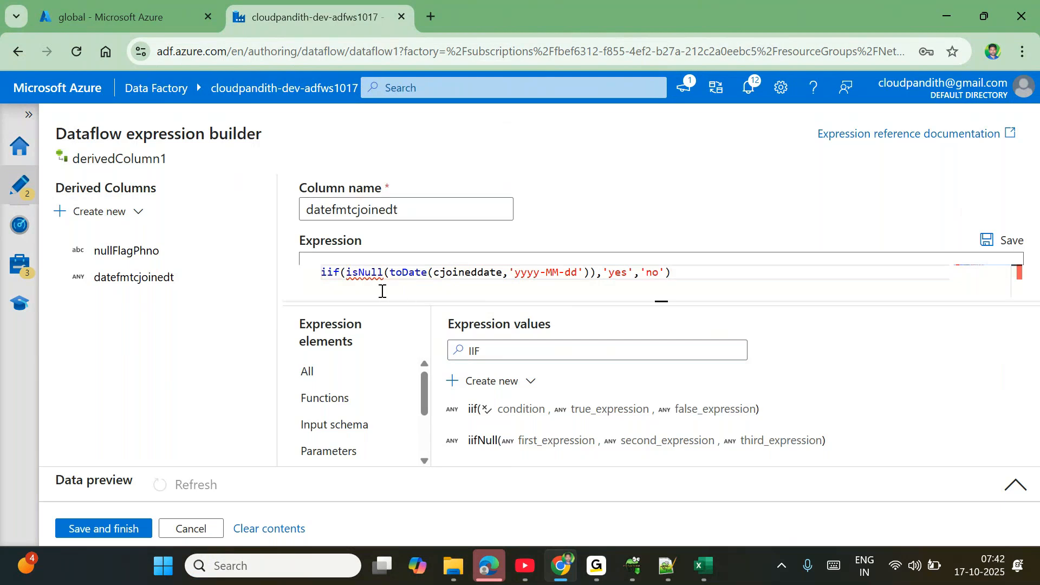
- Review the isNull condition and its 'yes' and 'no' results, and save the datefmtcjoinedt expression
key(shift+End)
drag(383, 291, 521, 277)
drag(349, 273, 590, 272)
double_click(624, 272)
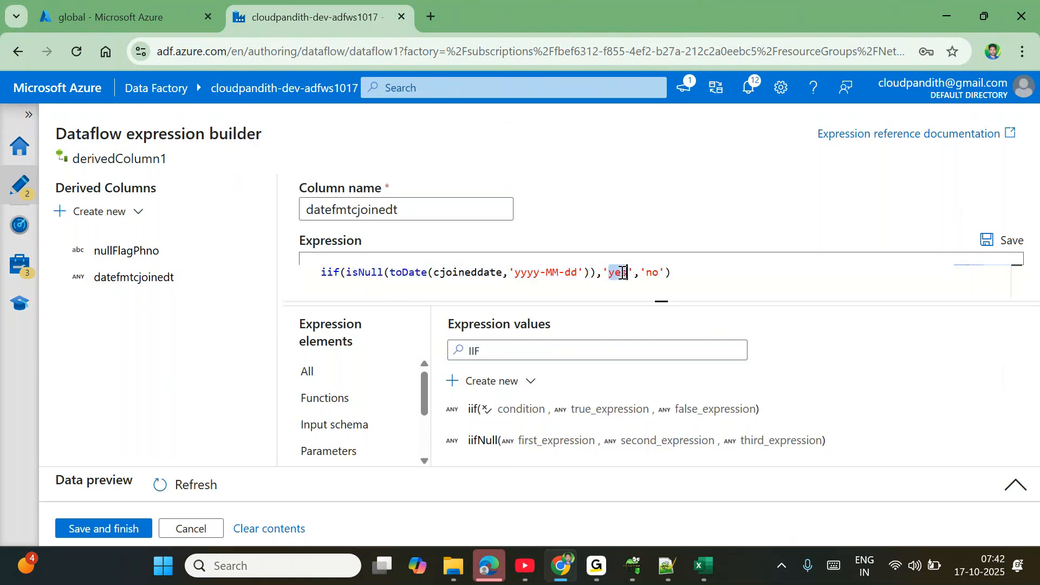
double_click(652, 272)
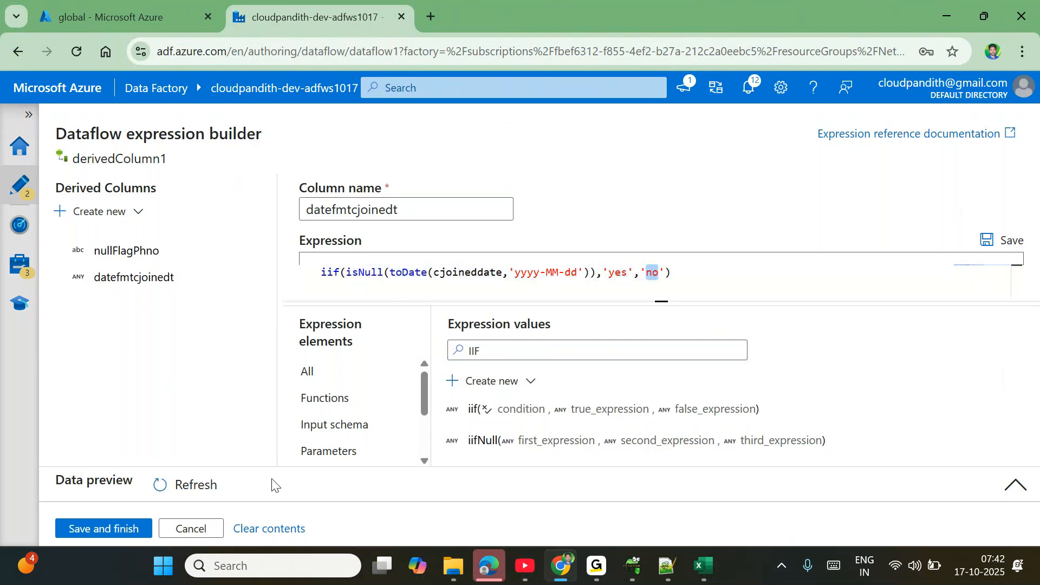
click(104, 530)
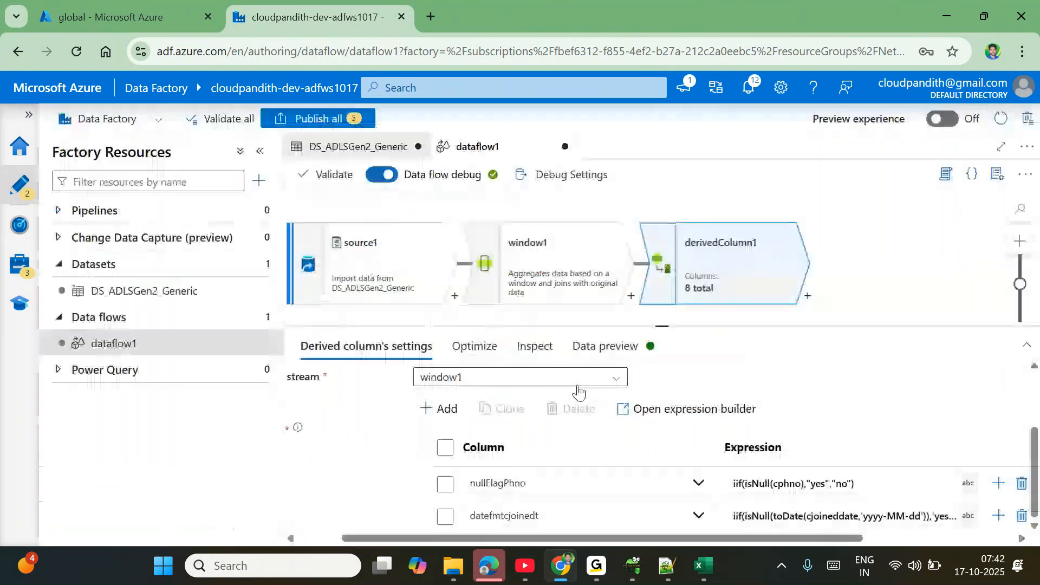
- Refresh the derivedColumn1 data preview with the resources pane collapsed, and compare the datefmtcjoinedt flags with the cjoineddate values
click(605, 345)
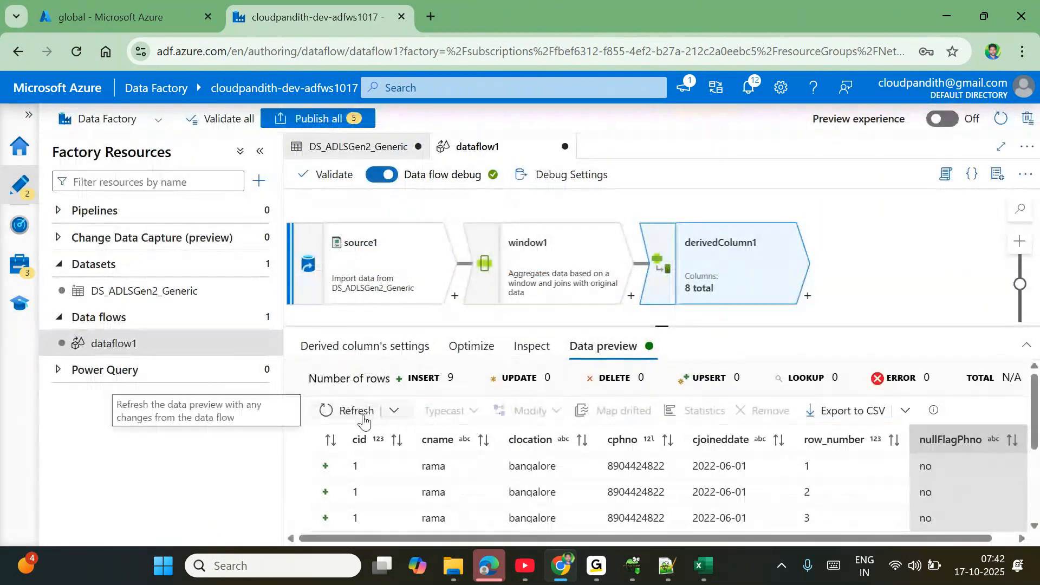
click(352, 410)
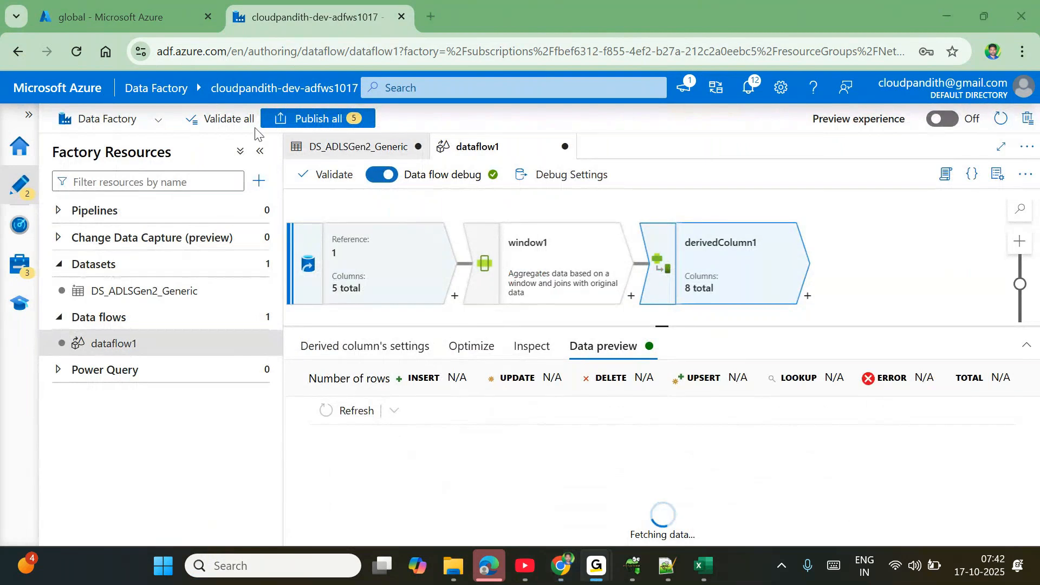
click(260, 152)
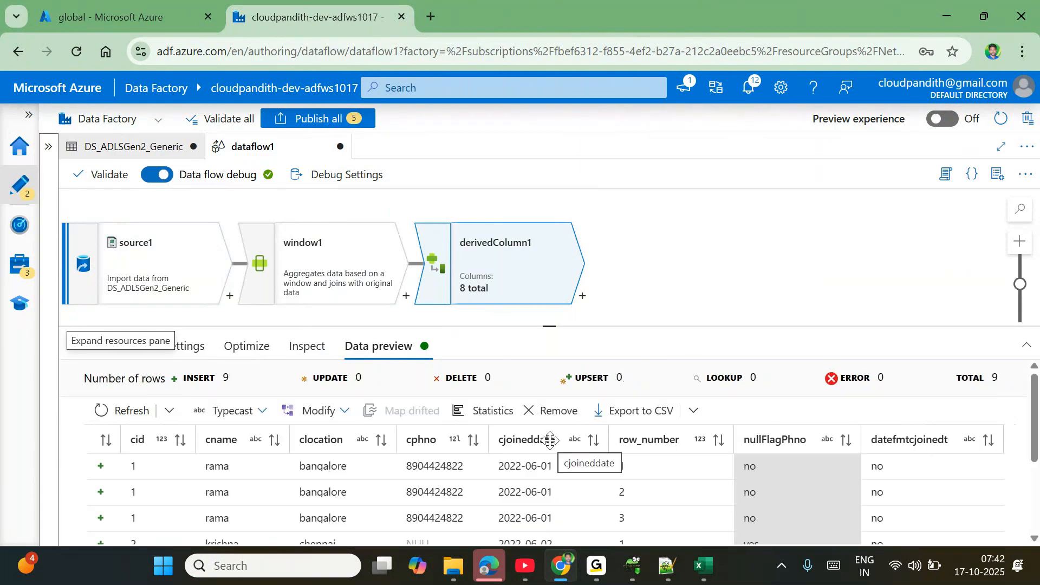
scroll(865, 538, down, 2)
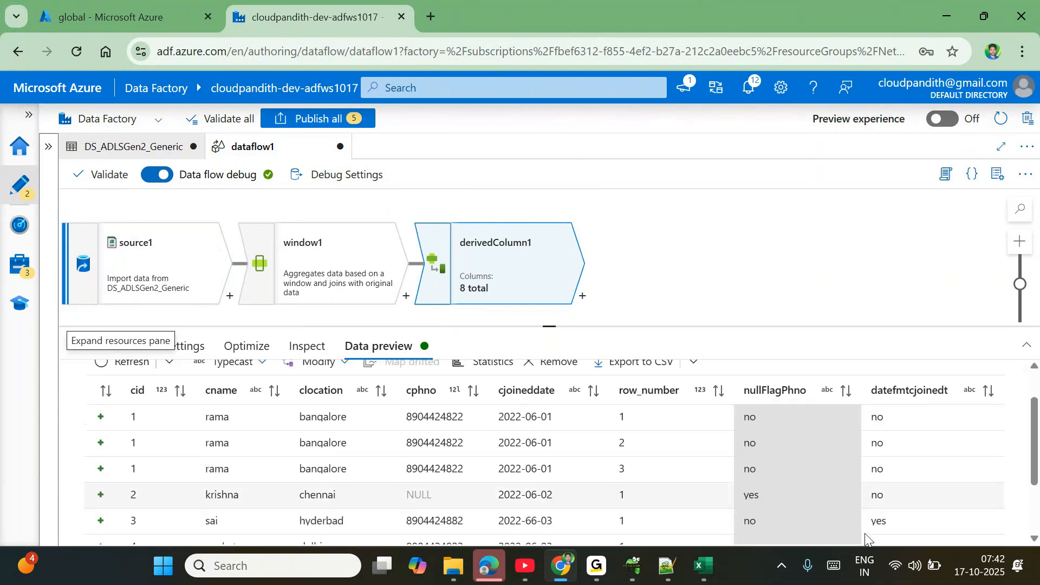
double_click(879, 477)
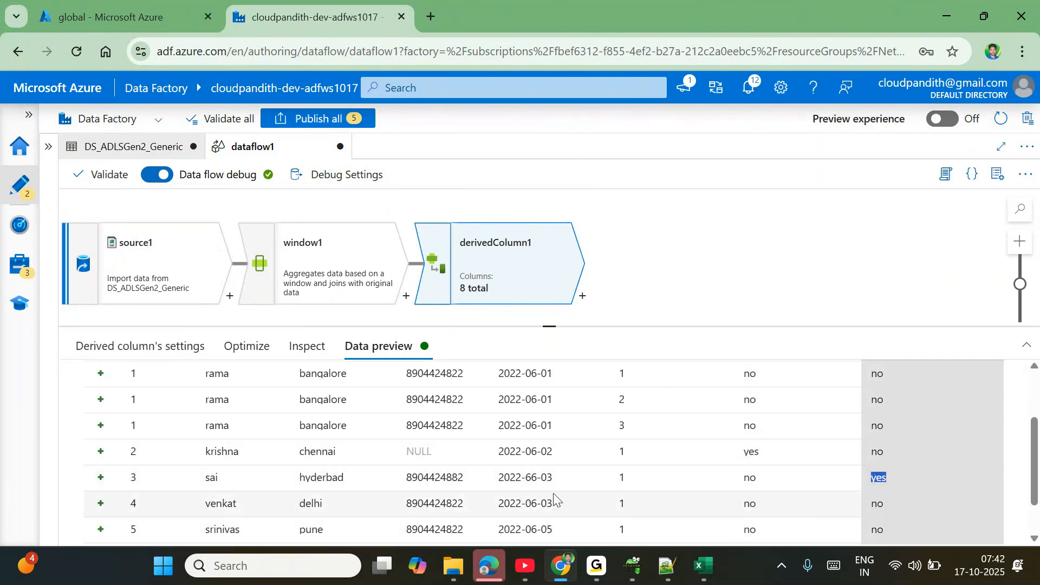
double_click(508, 476)
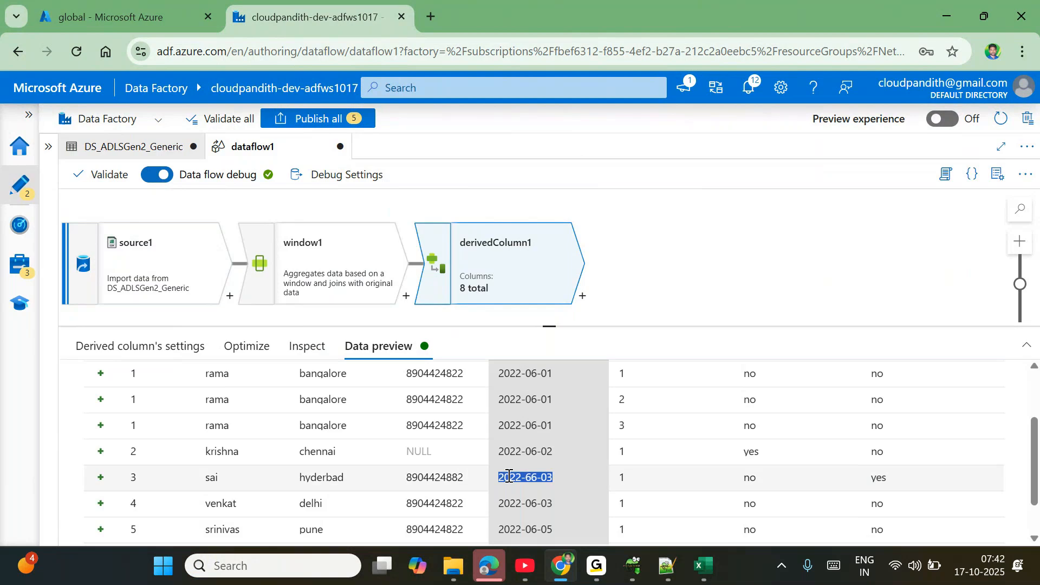
- Switch to Notepad++ and delete the numbered name and country sample rows from the new 422 notes
mouse_move(666, 572)
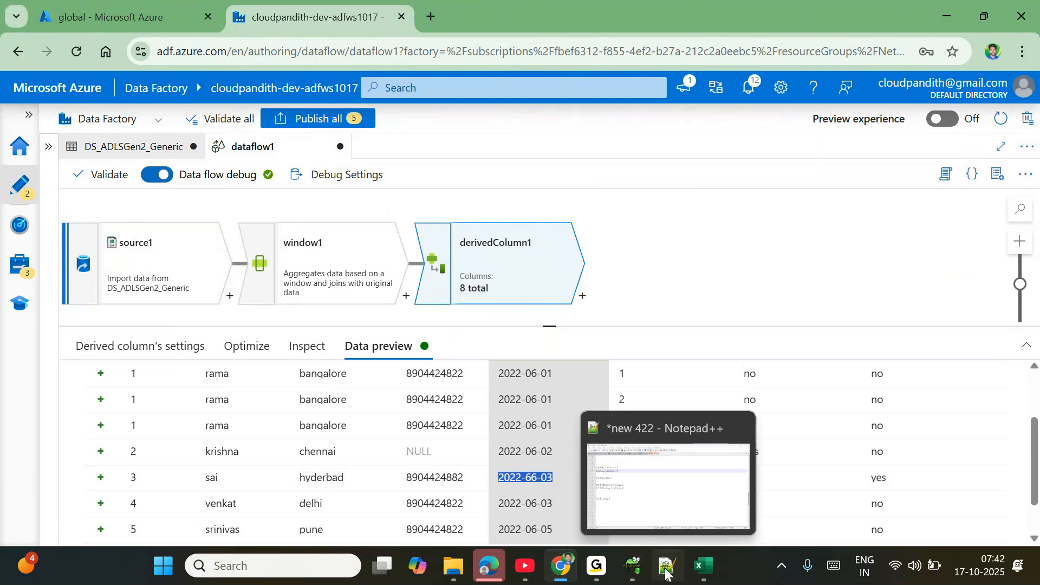
click(666, 569)
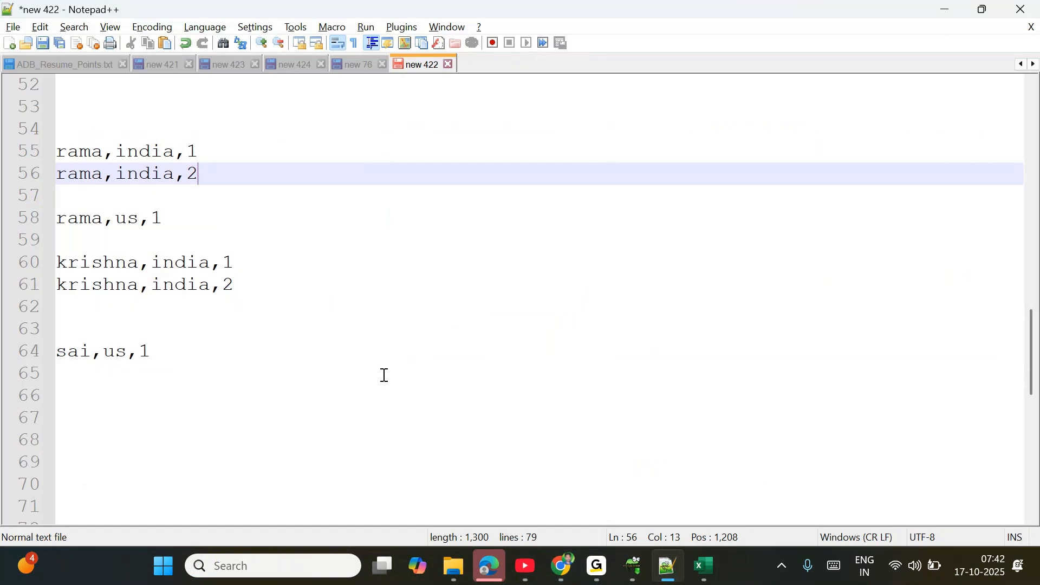
drag(157, 351, 47, 156)
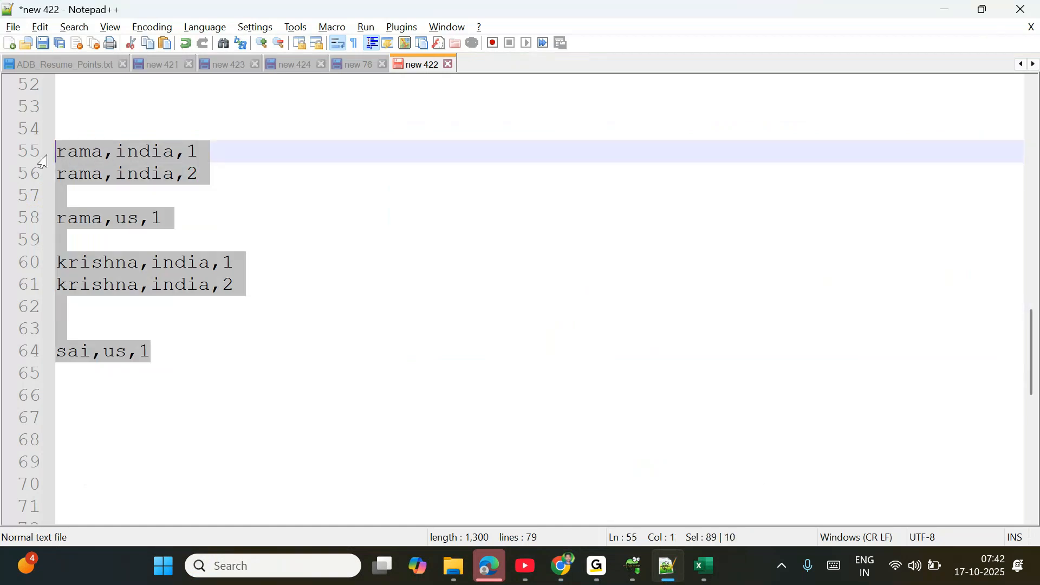
key(Delete)
- Write an iif syntax example on line 55 with condition1, TrueValue and an empty nested iif() as the false argument
text(iif)
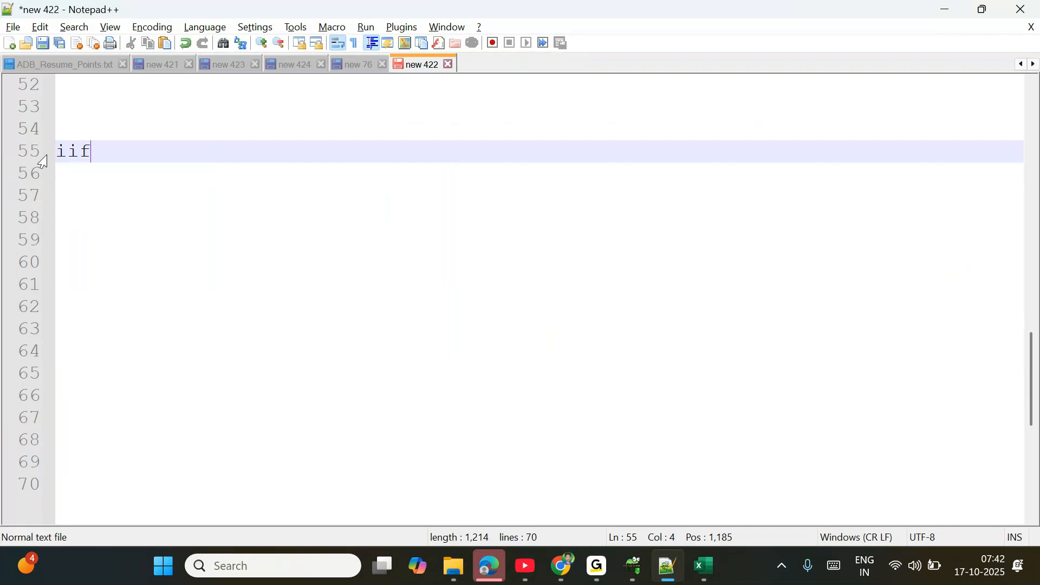
text((conditi)
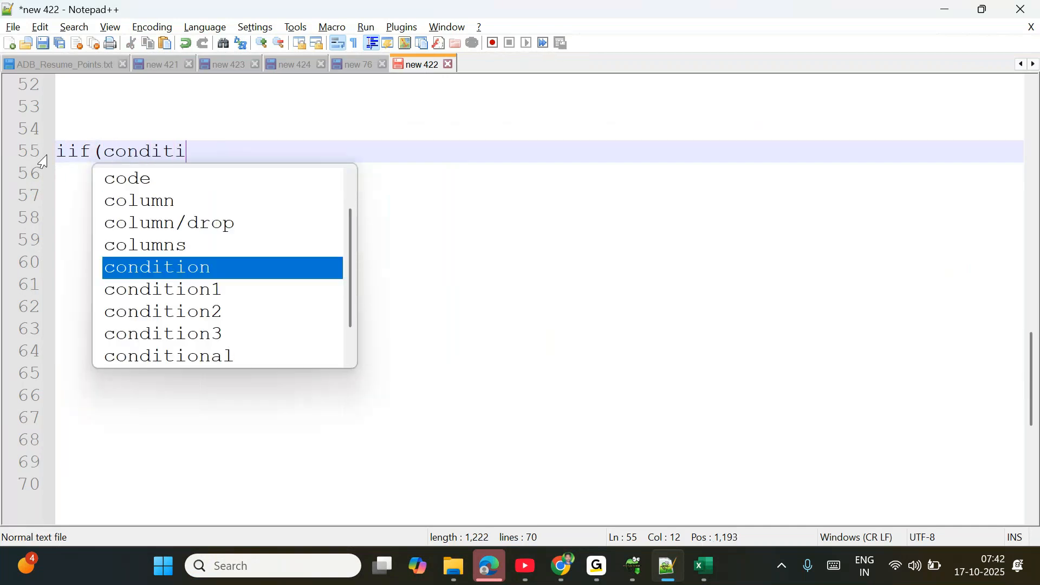
text(on1,)
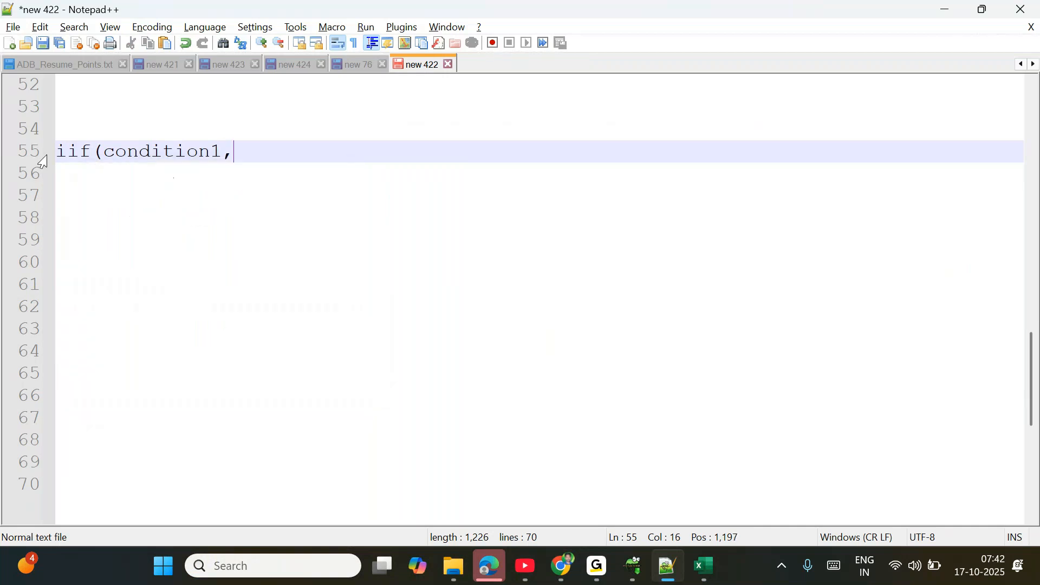
text(TrueValue,)
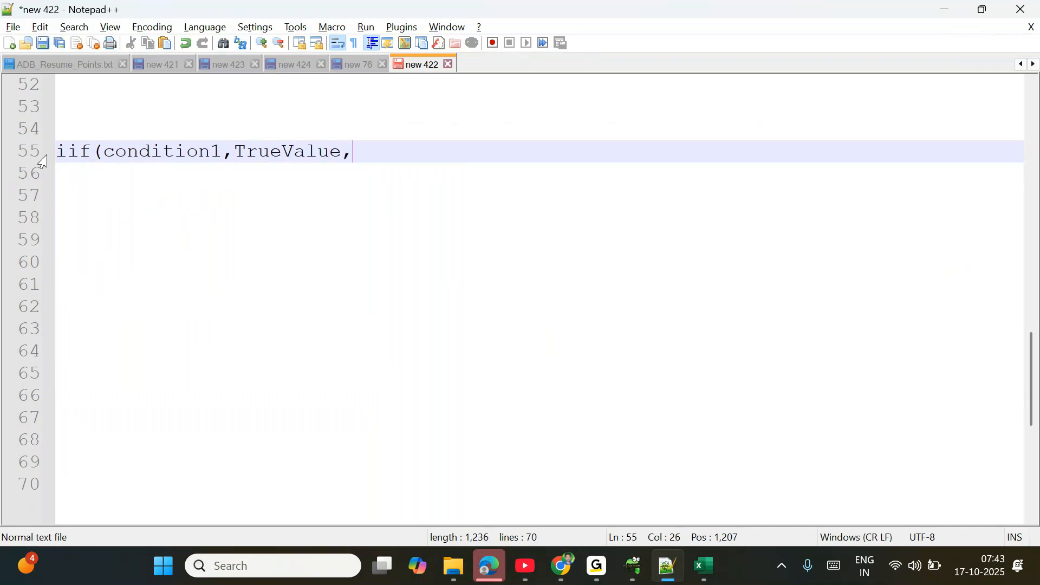
text(iif)
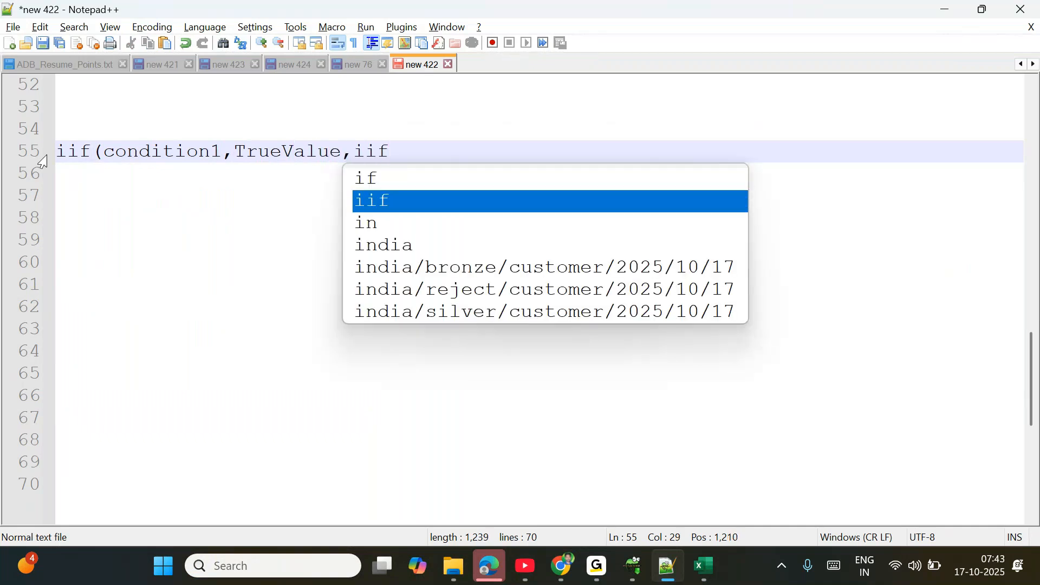
key(Return)
key(BackSpace)
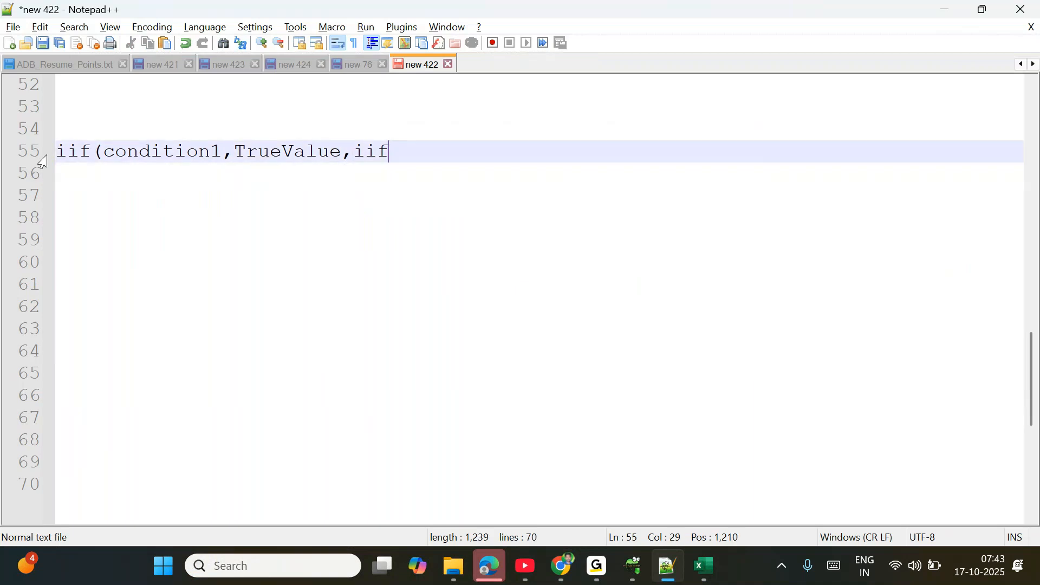
text(())
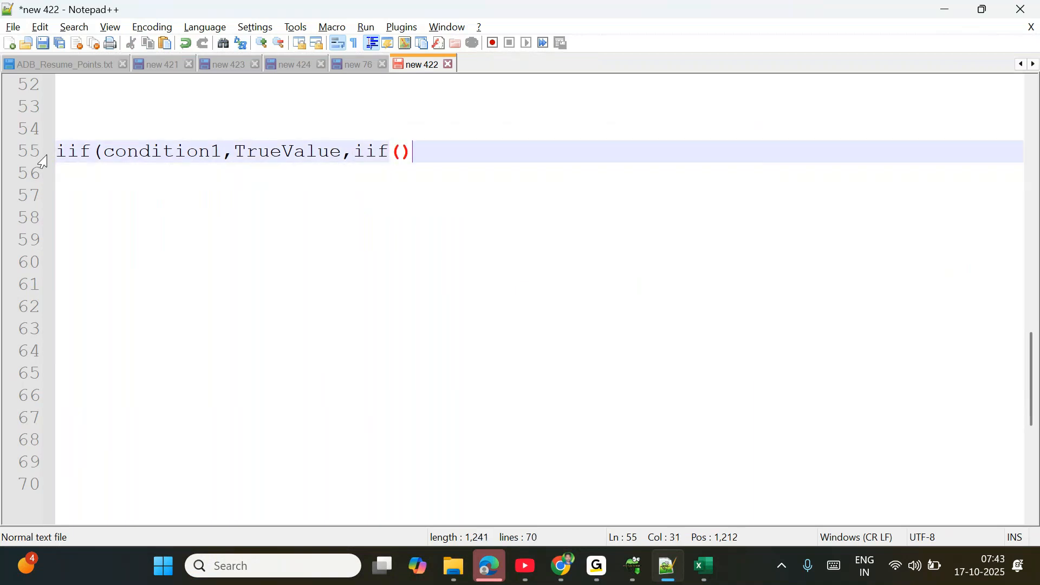
- Close the outer iif and fill the nested iif with condition2 and TrueValue as its first two arguments
text())
key(Left)
key(Left)
text(cp)
key(BackSpace)
text(ondition2)
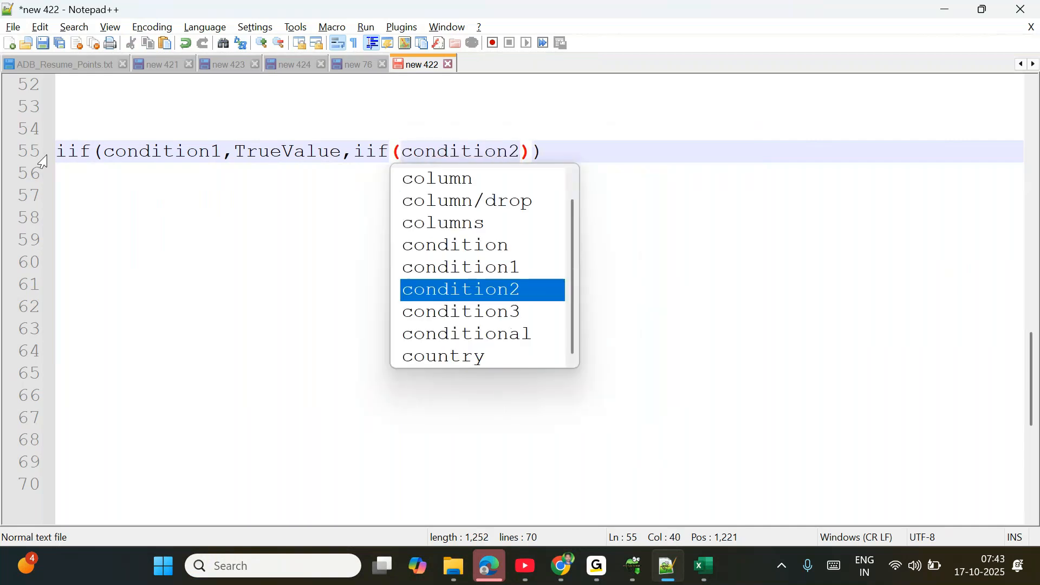
text(,TrueB)
key(BackSpace)
key(BackSpace)
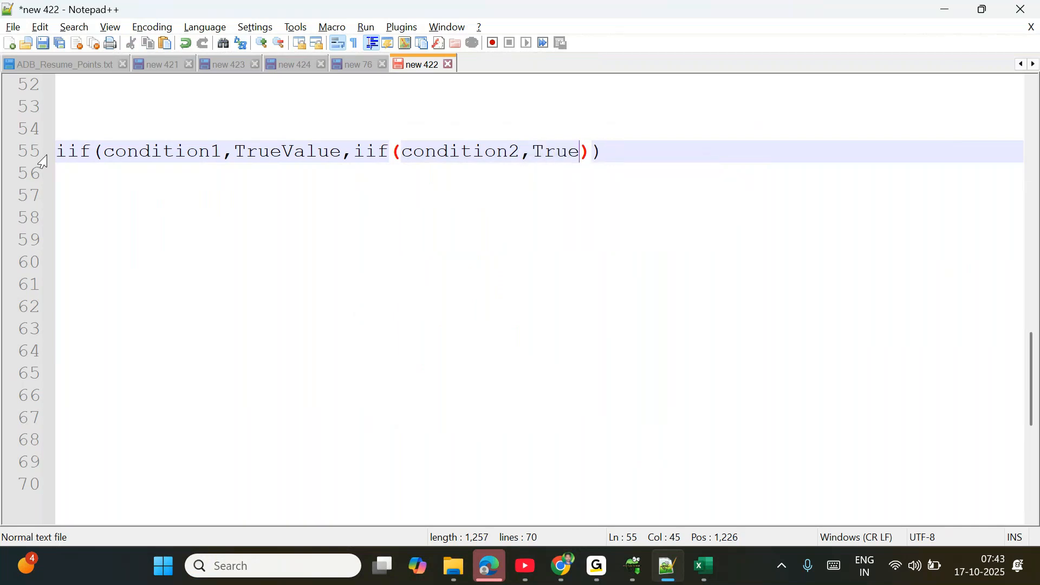
text(Value,)
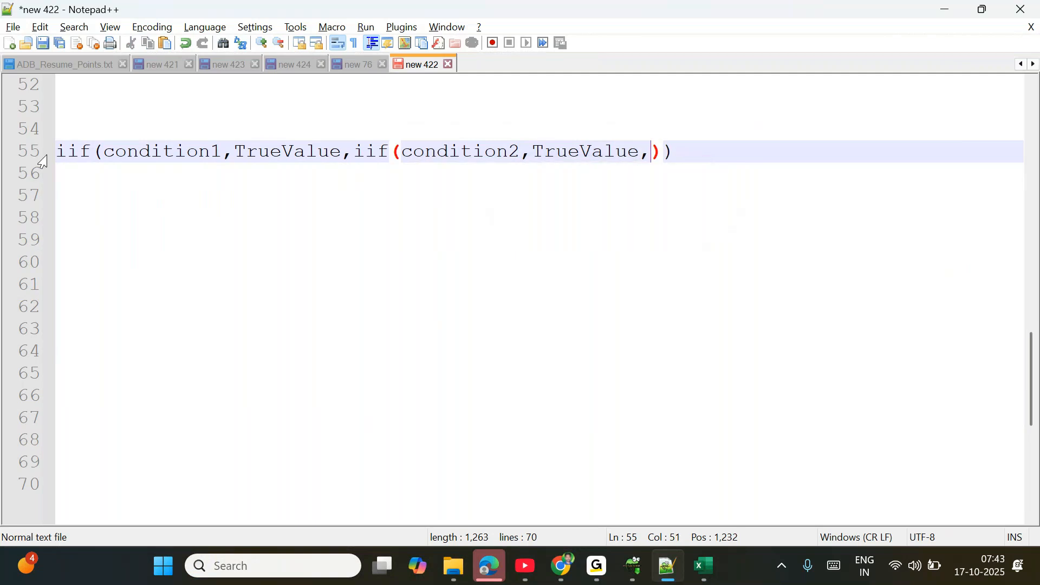
- Nest a third iif with condition3 as its condition in the false argument of the second iif
text(iif)
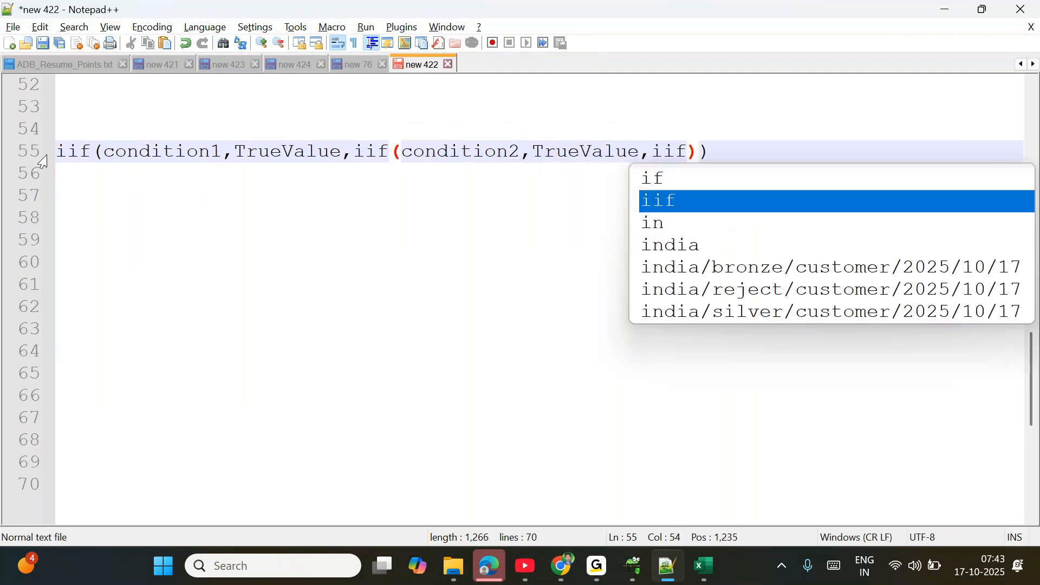
text((confiio)
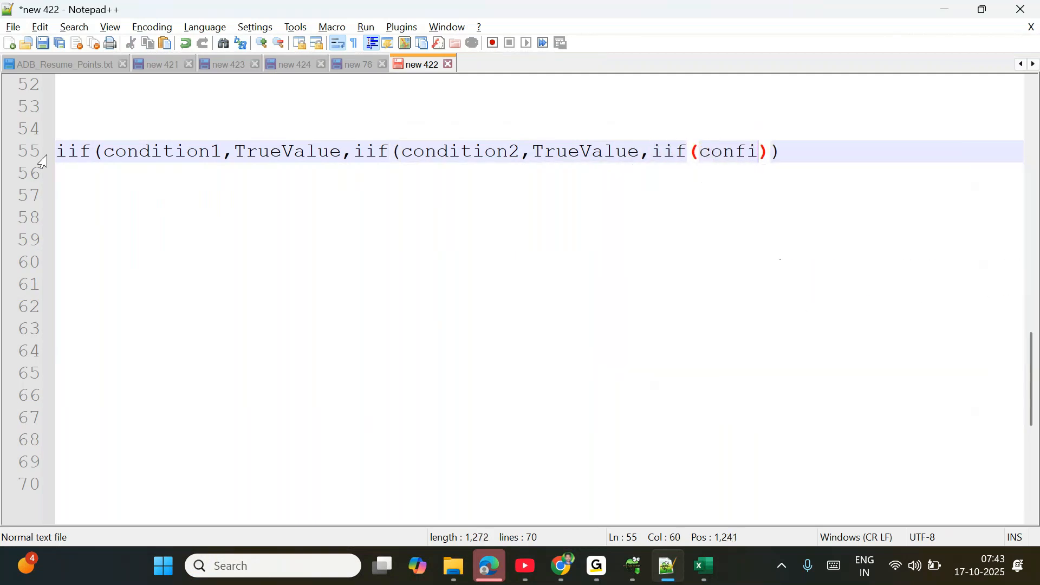
key(BackSpace)
key(BackSpace)
text())
key(BackSpace)
key(BackSpace)
text(ditio2)
key(BackSpace)
text(n3,)
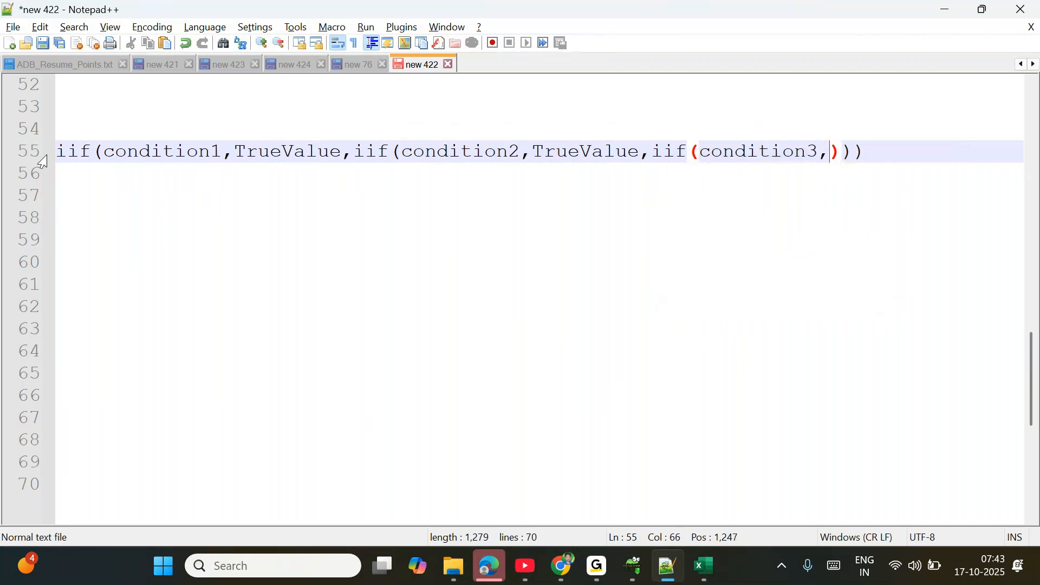
- Complete the innermost iif with Truevalue and false as its result arguments
text(Trueba)
key(BackSpace)
key(BackSpace)
text(value,false)
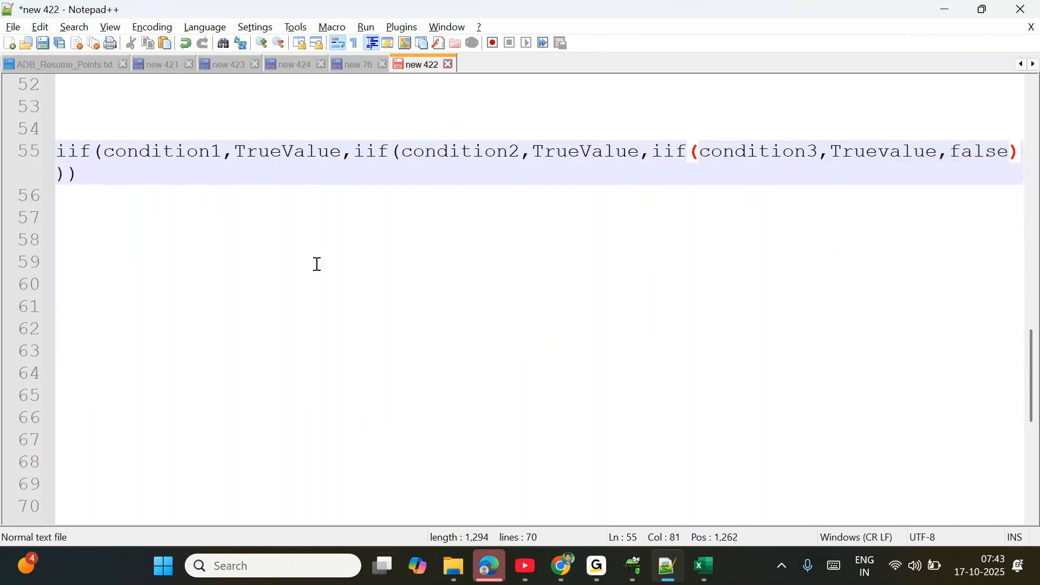
- Review the nested iif syntax on line 55, tracing each condition, its true value and the nested false arguments
click(161, 187)
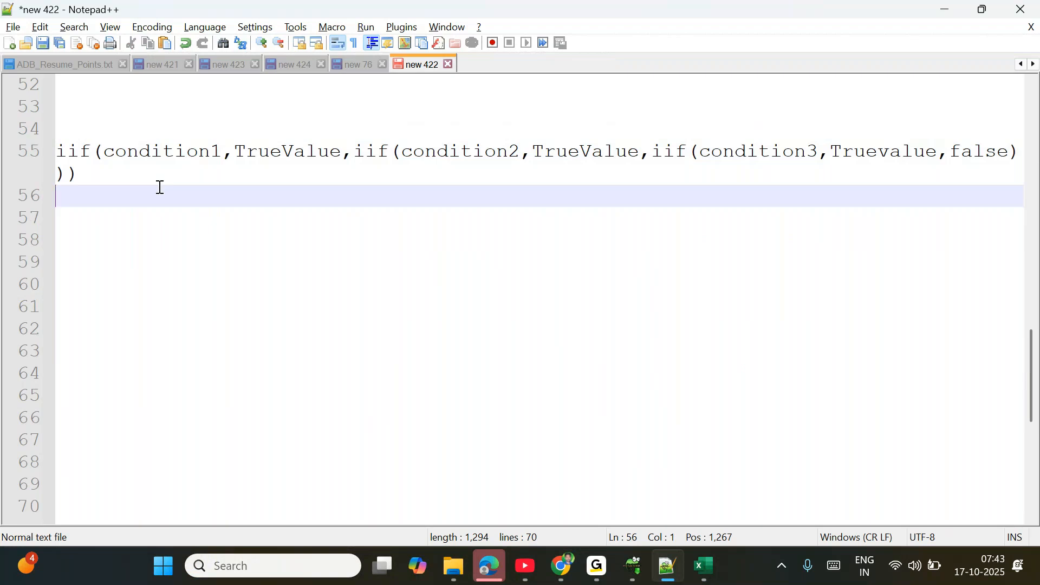
double_click(159, 150)
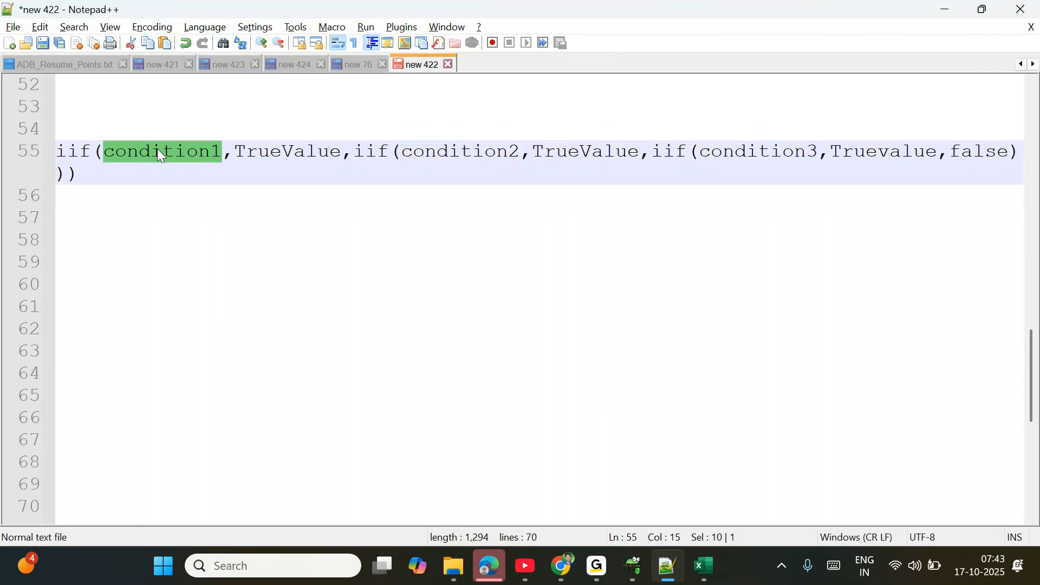
double_click(158, 149)
click(275, 154)
double_click(275, 156)
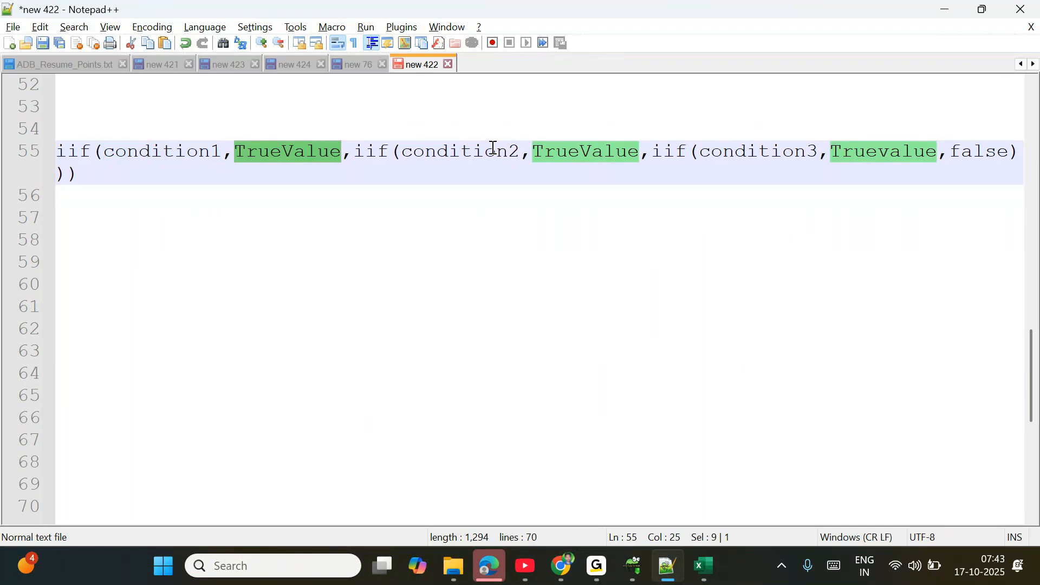
double_click(492, 149)
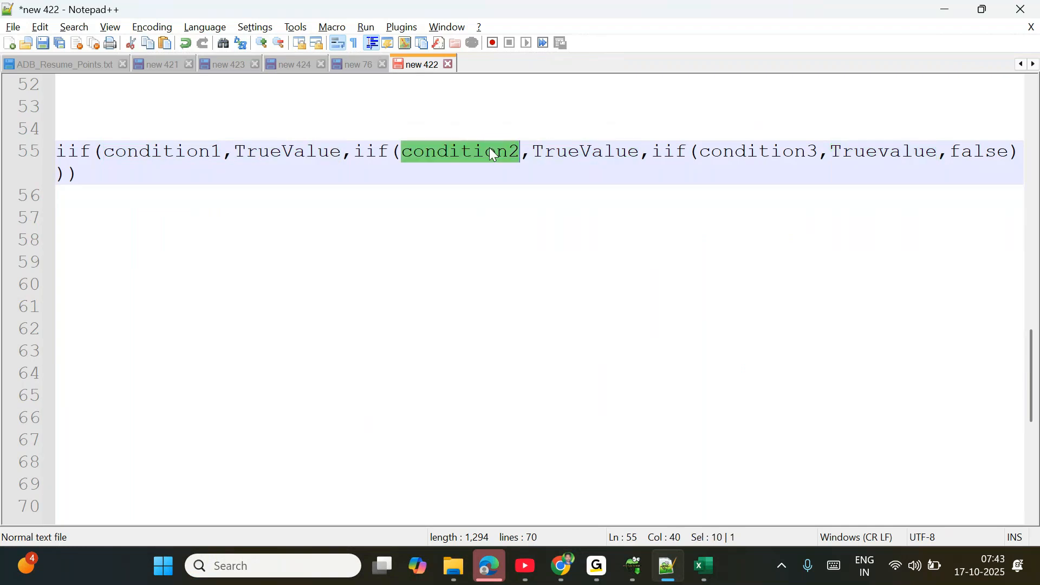
double_click(570, 152)
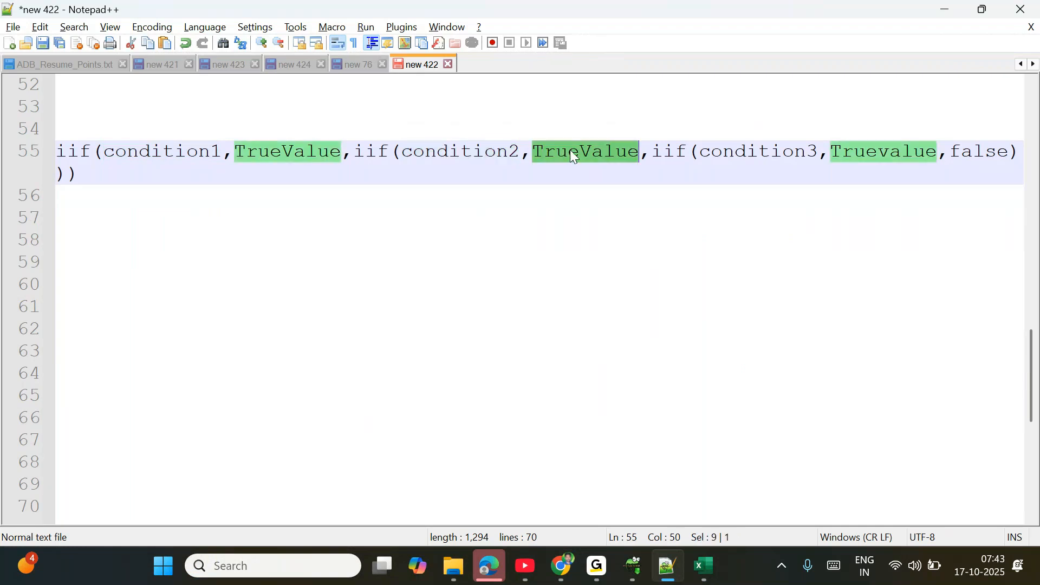
click(757, 147)
double_click(757, 149)
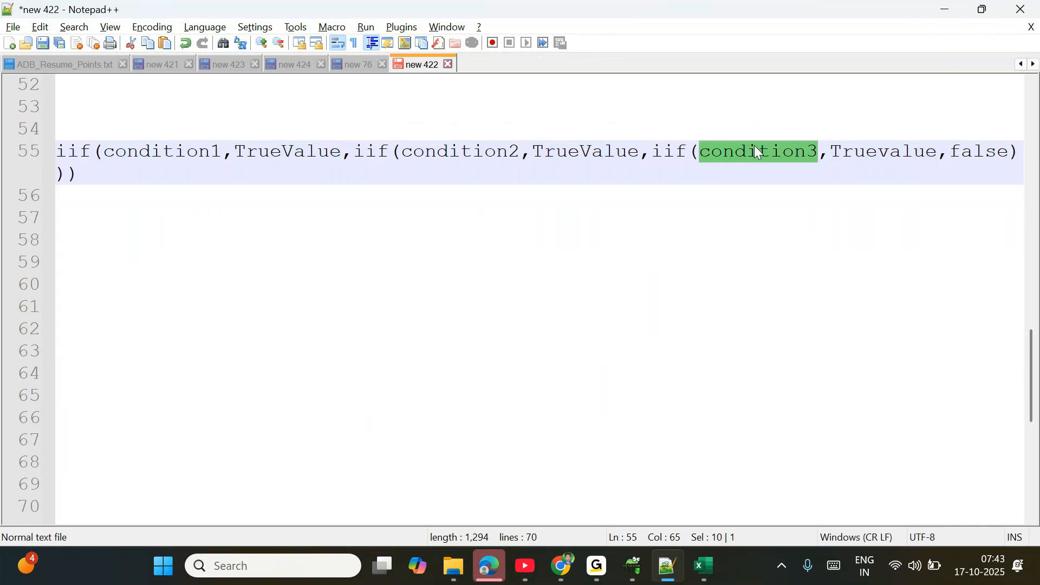
double_click(861, 160)
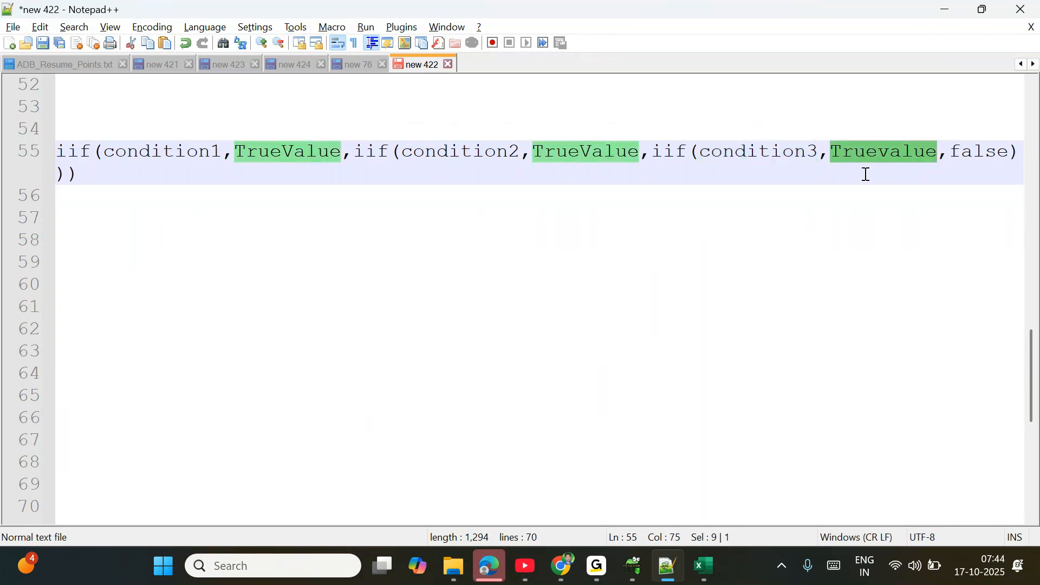
click(1011, 153)
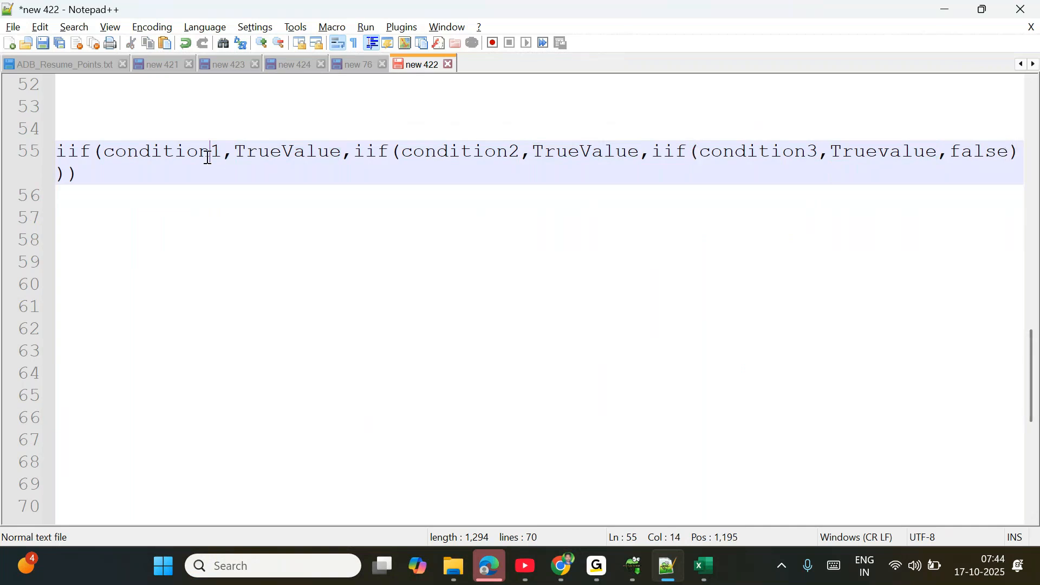
double_click(210, 153)
double_click(277, 154)
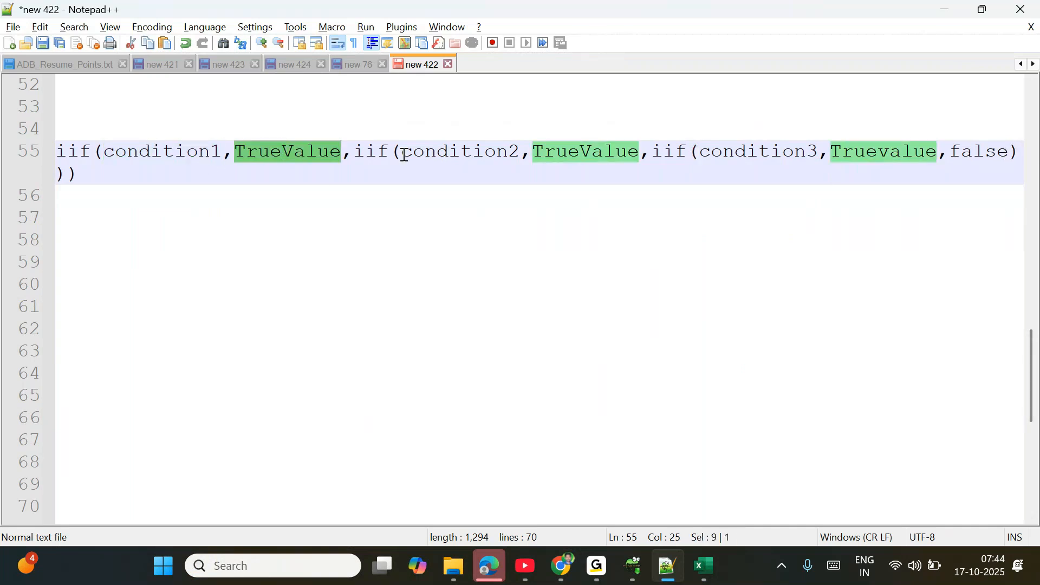
drag(376, 154, 761, 155)
click(411, 225)
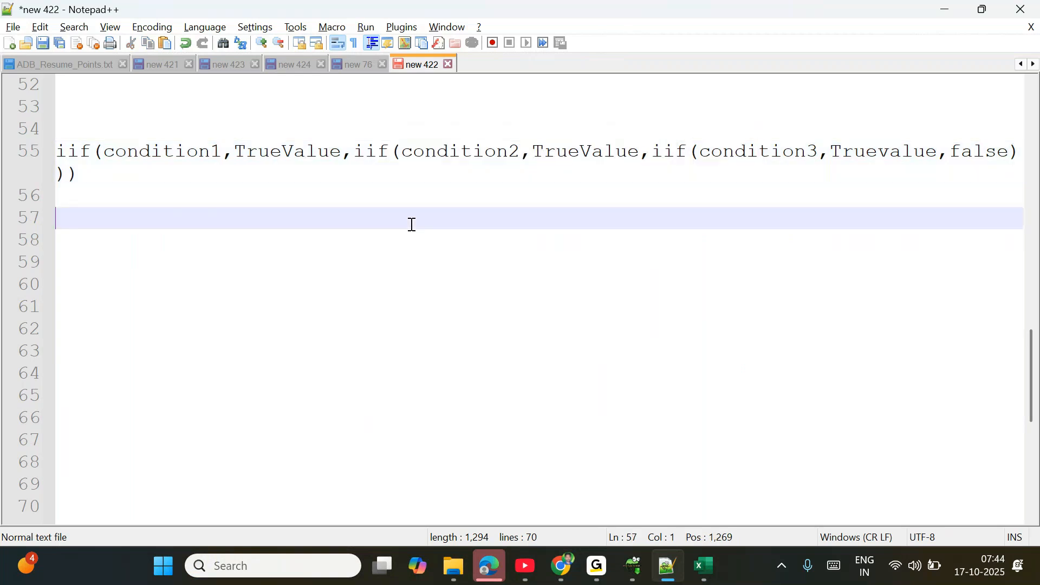
click(109, 181)
click(44, 155)
click(304, 240)
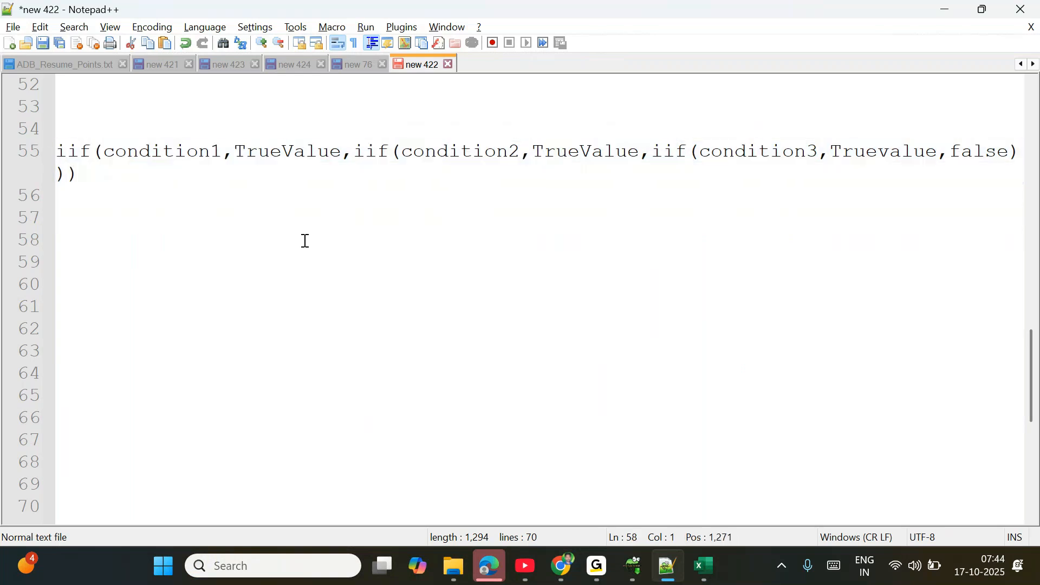
- Switch to the Azure Data Factory browser window with dataflow1 and enlarge the data flow canvas
key(alt+Tab)
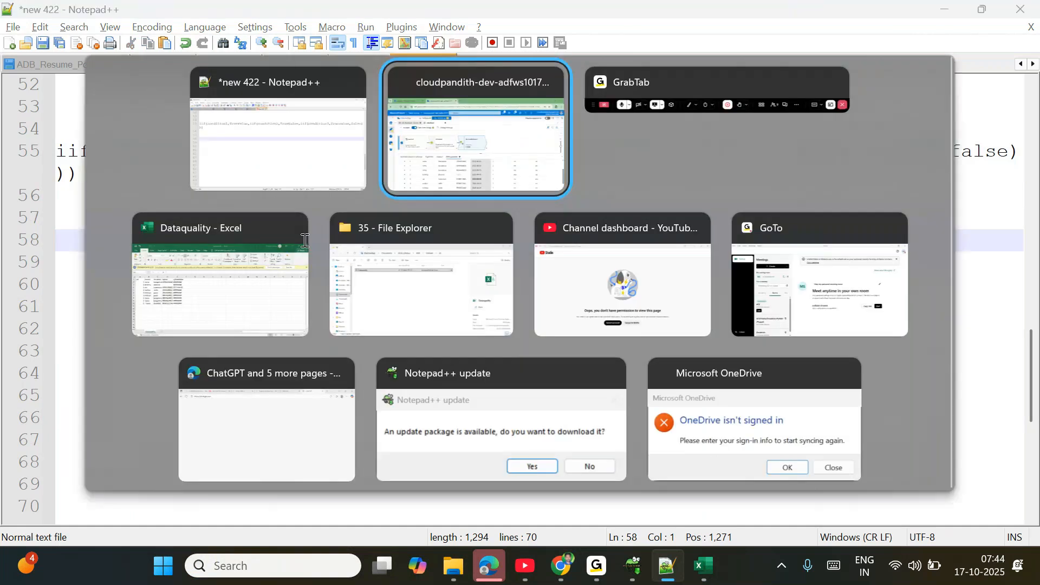
drag(546, 325, 549, 352)
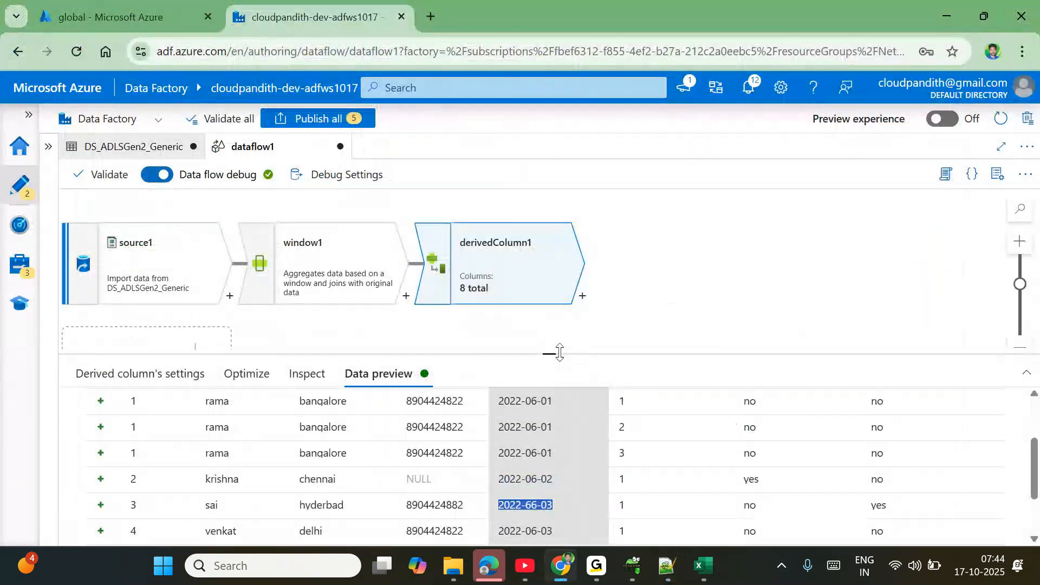
click(583, 297)
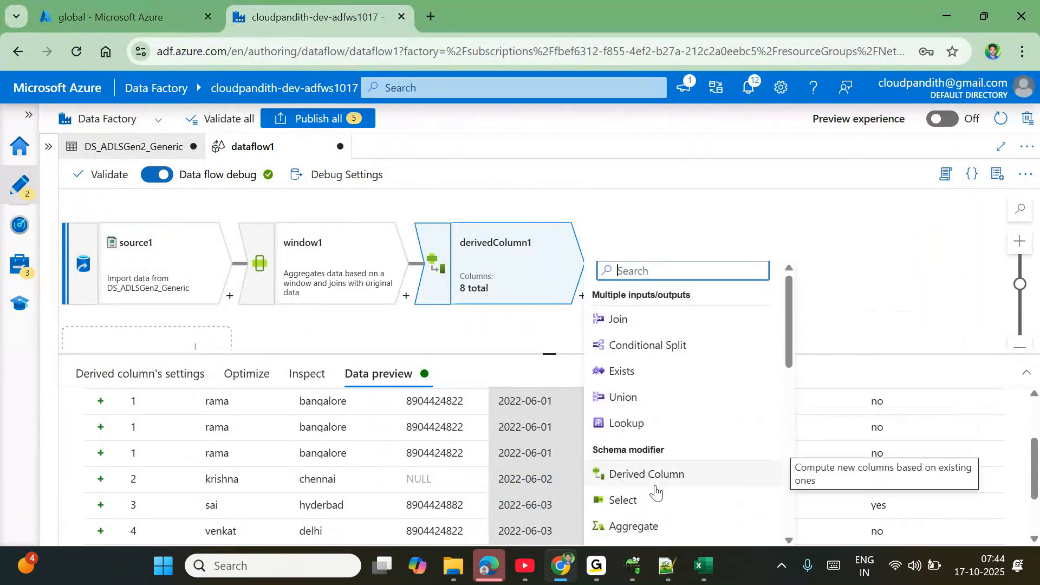
click(515, 265)
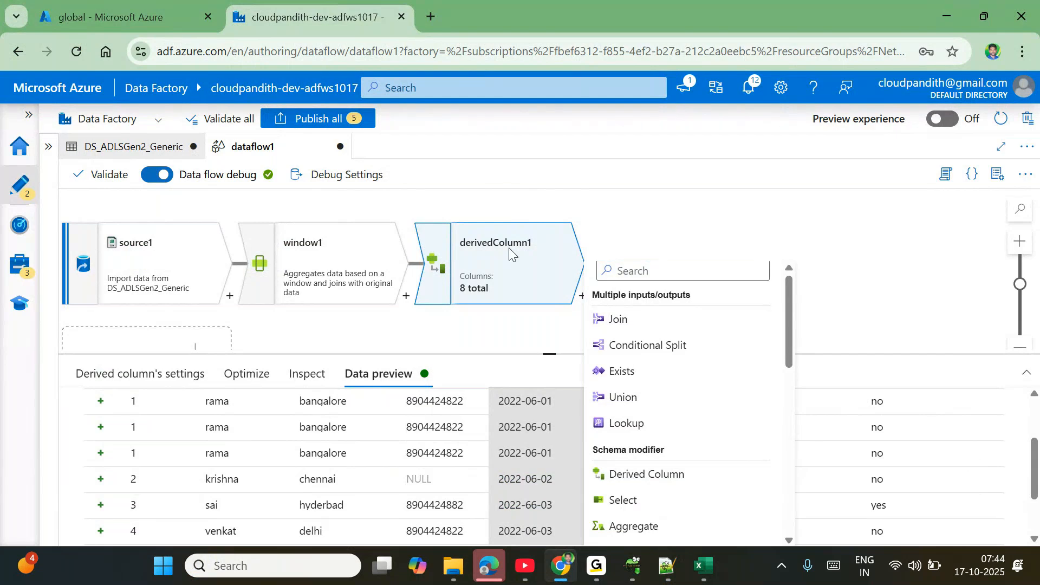
click(140, 373)
scroll(389, 505, down, 5)
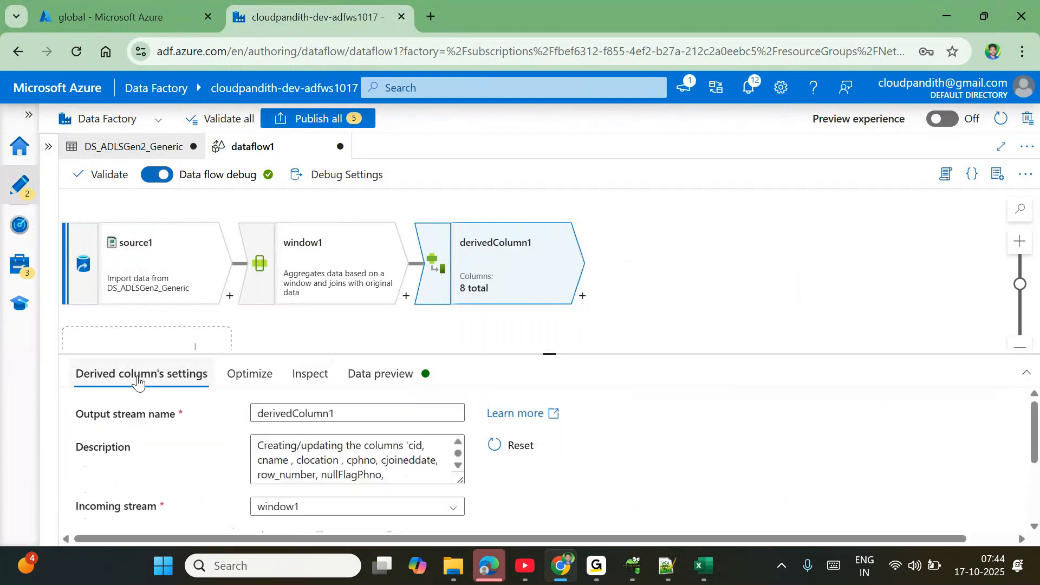
click(289, 418)
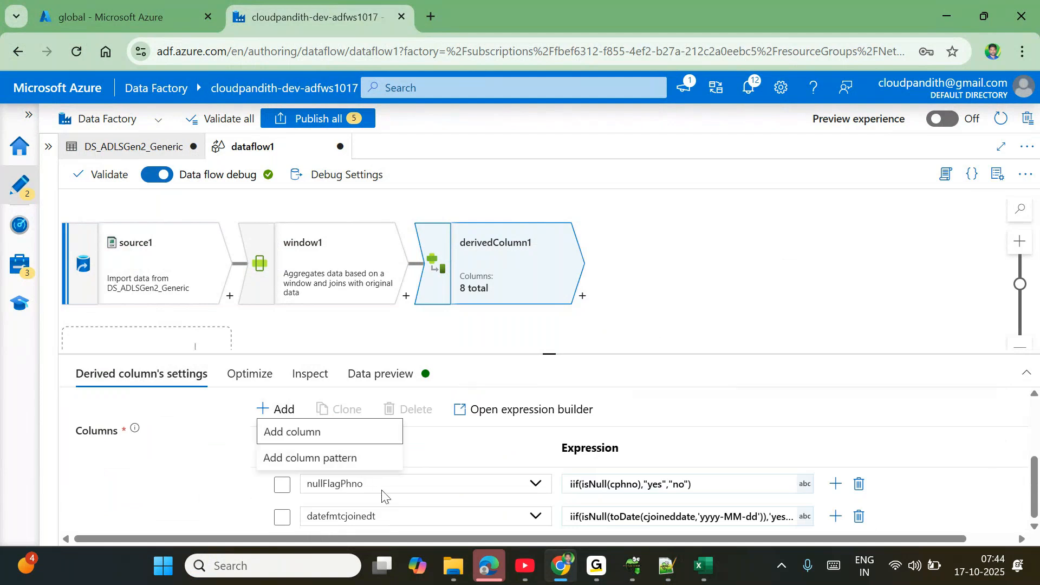
click(376, 432)
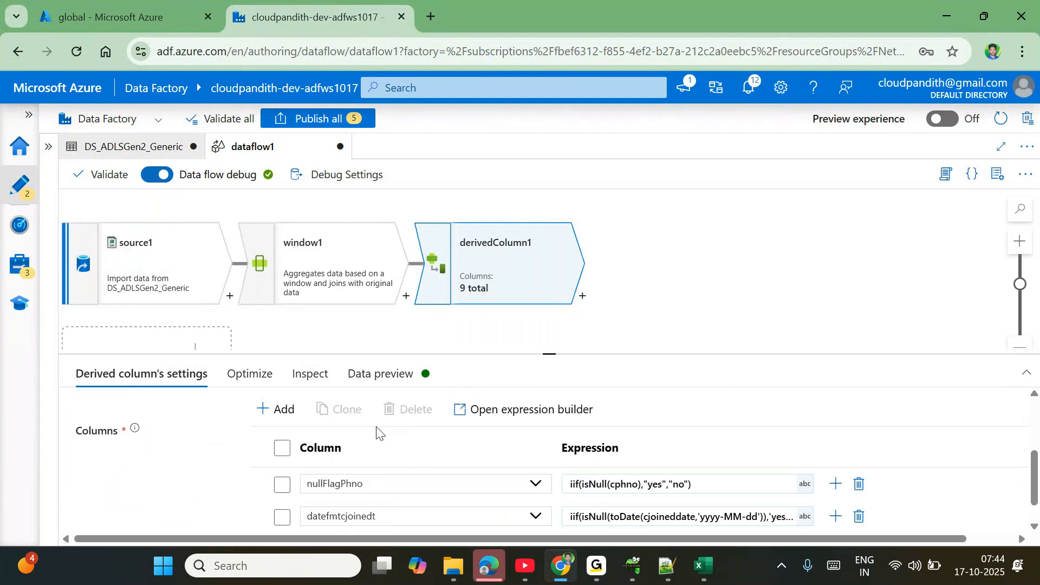
mouse_move(383, 565)
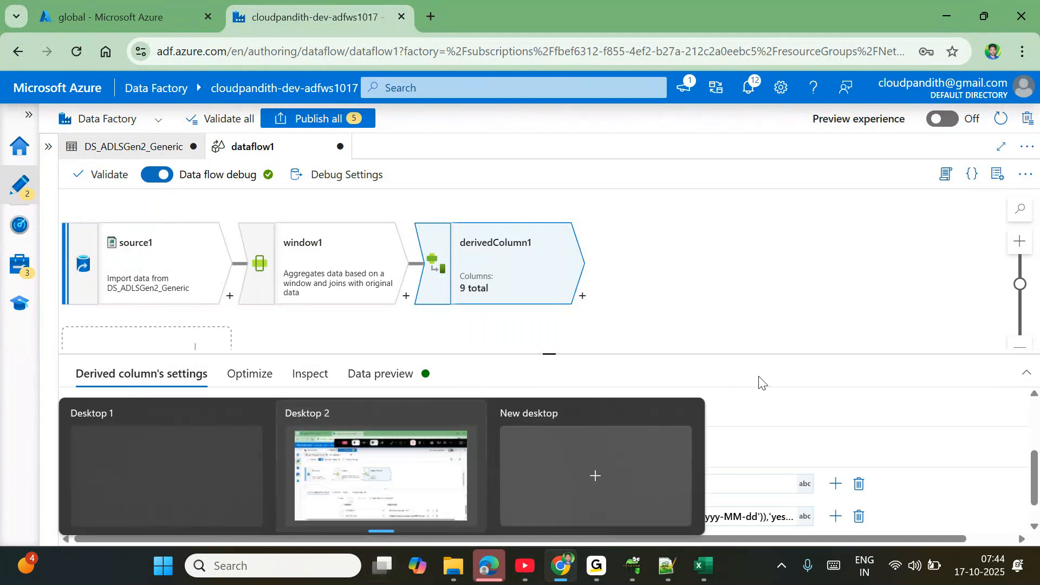
click(347, 515)
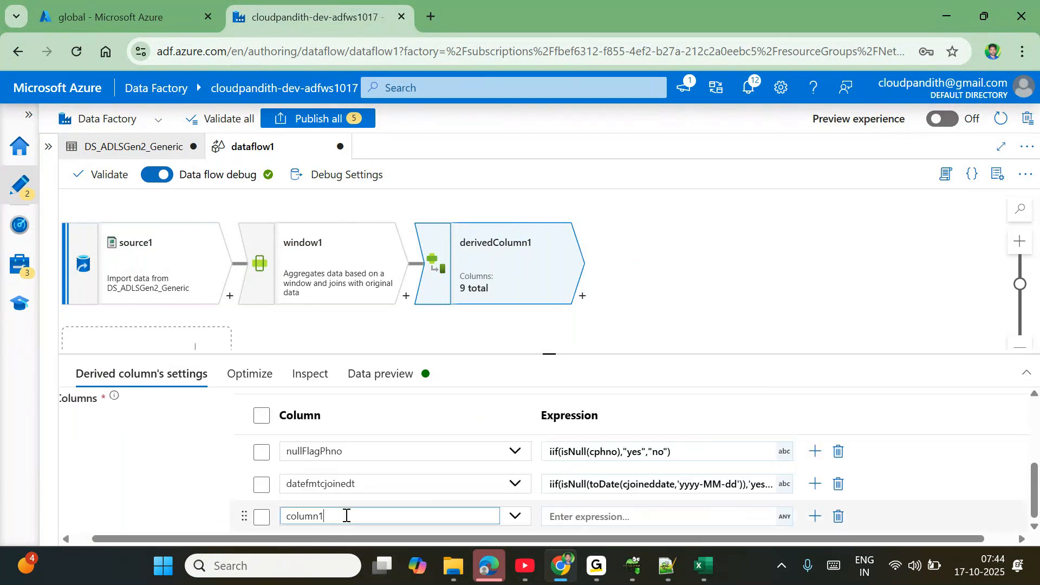
key(ctrl+a)
key(BackSpace)
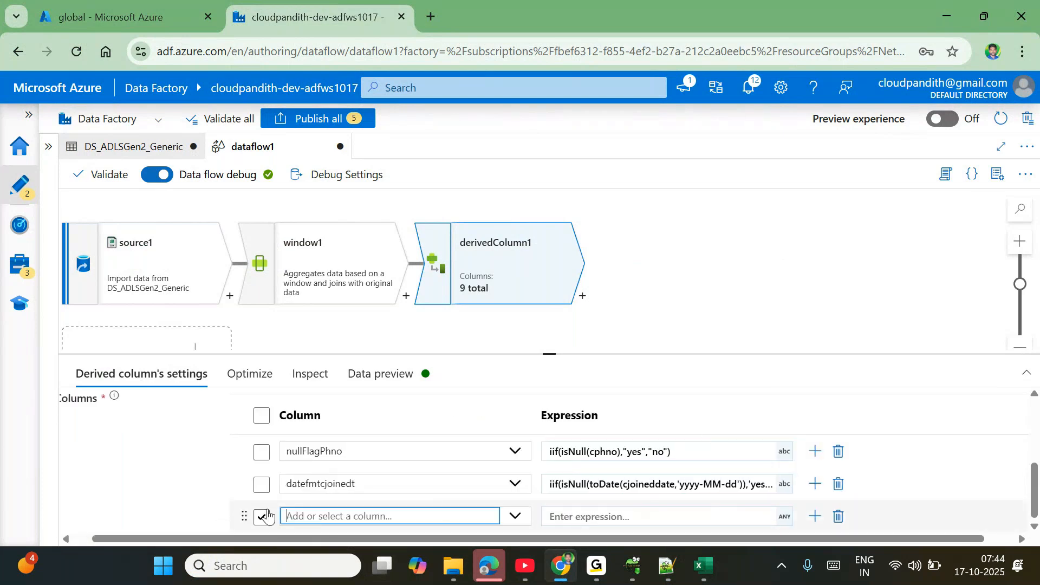
text(reject)
click(633, 509)
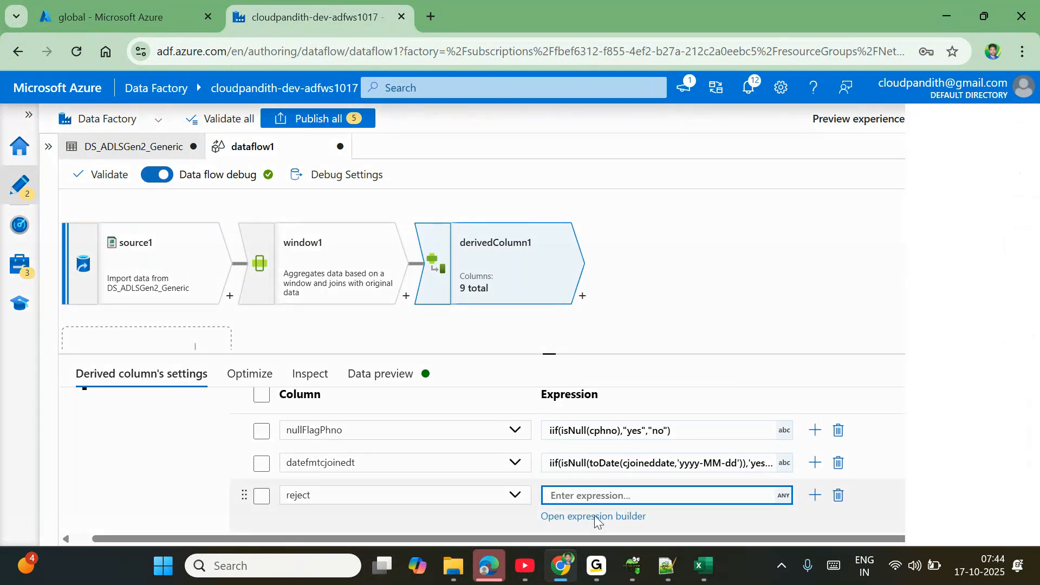
click(593, 519)
scroll(502, 436, down, 5)
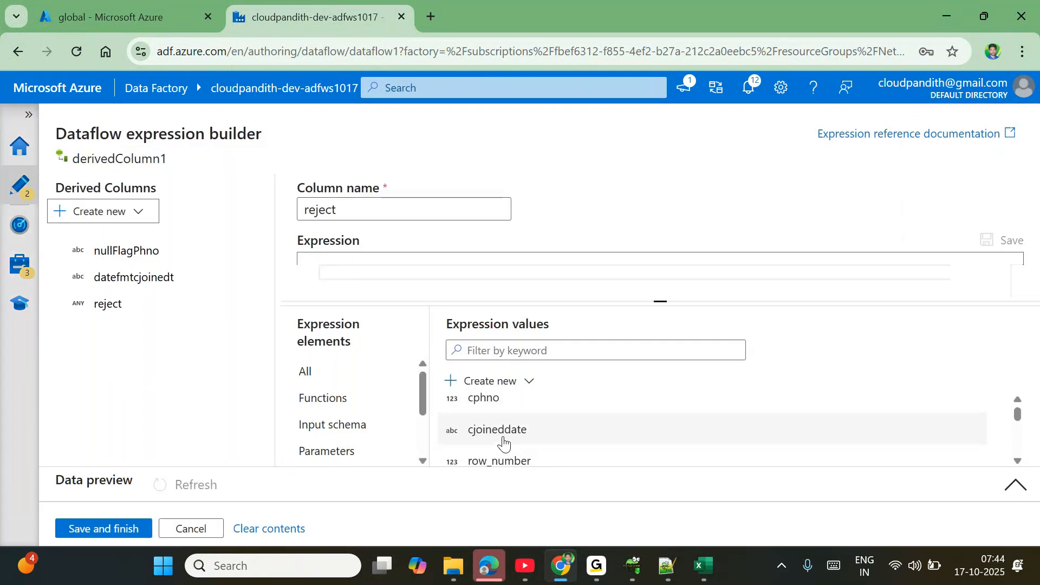
scroll(504, 441, up, 5)
click(193, 529)
click(262, 516)
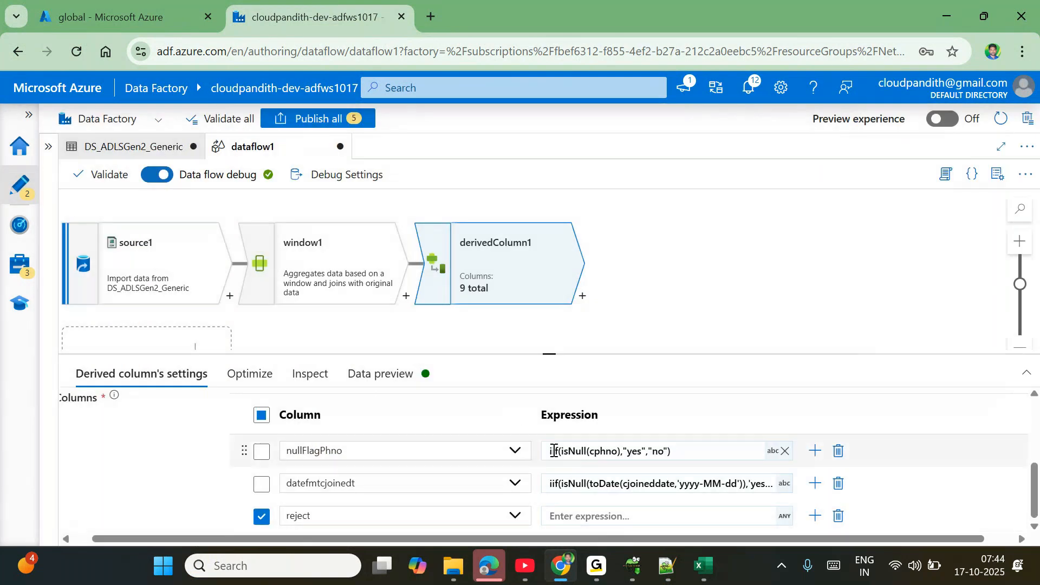
scroll(553, 456, up, 1)
click(394, 436)
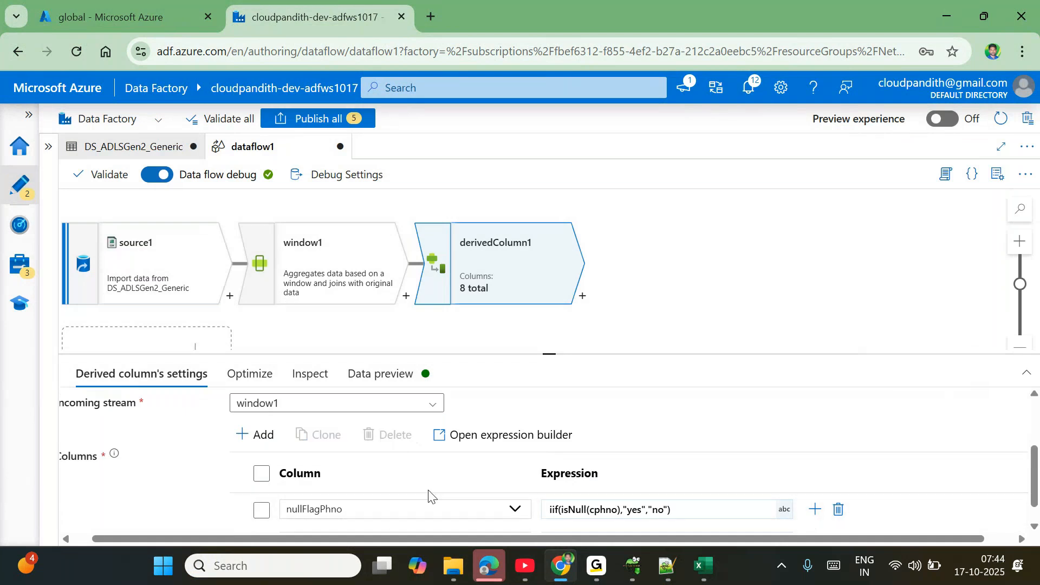
- Add a second Derived Column transformation after derivedColumn1 and enlarge its settings area
scroll(417, 490, down, 1)
click(582, 296)
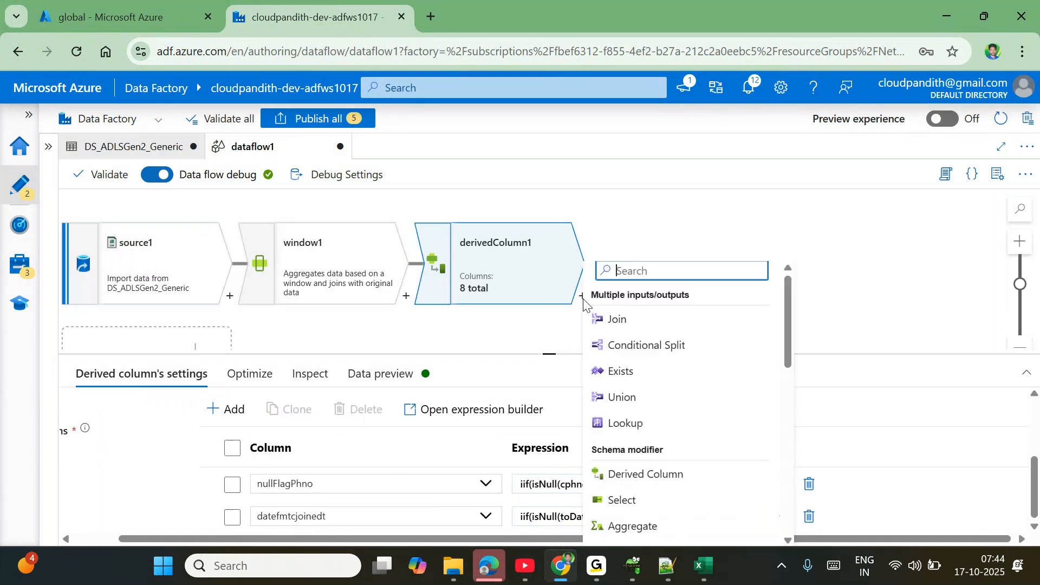
scroll(682, 410, down, 1)
click(671, 409)
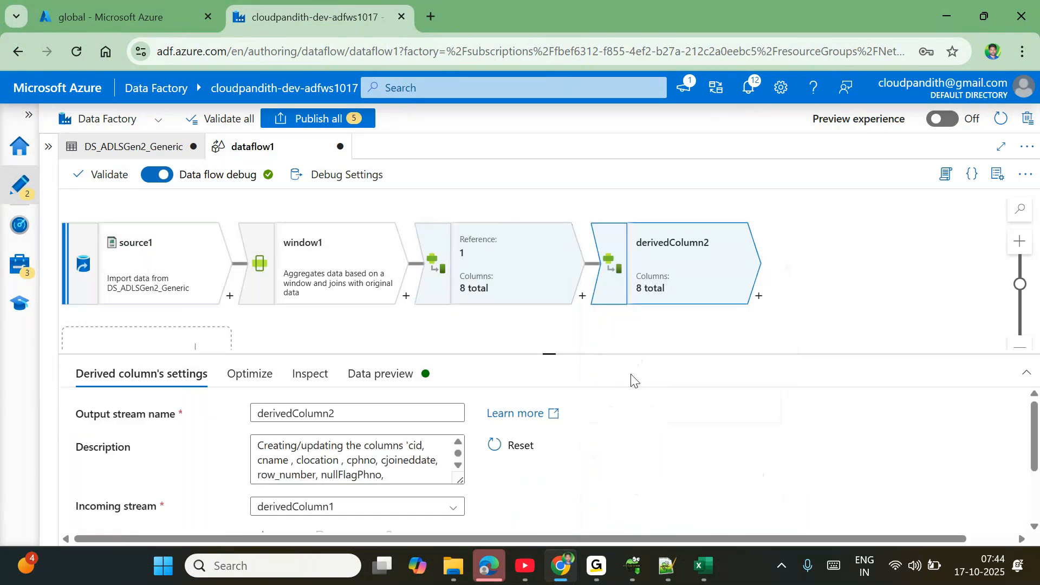
drag(551, 350, 550, 271)
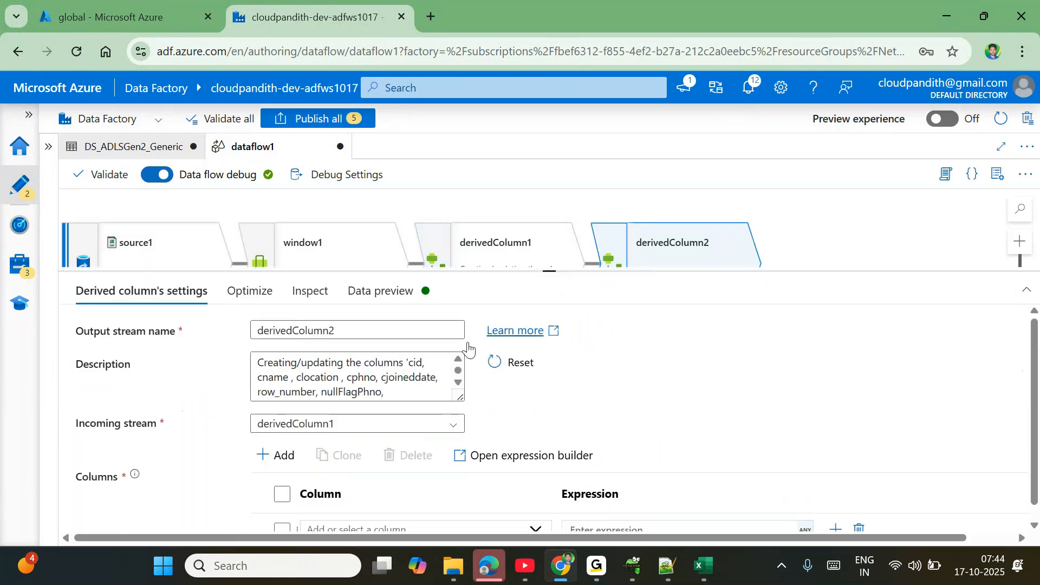
scroll(412, 495, down, 1)
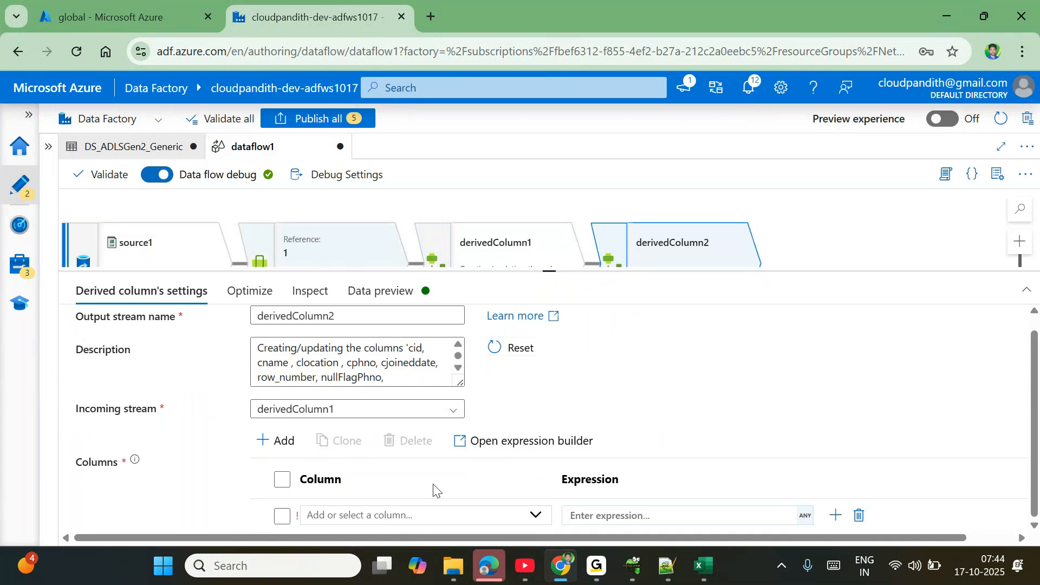
- Name the new derived column reject_reason in derivedColumn2
scroll(382, 505, right, 1)
click(343, 517)
text(reject)
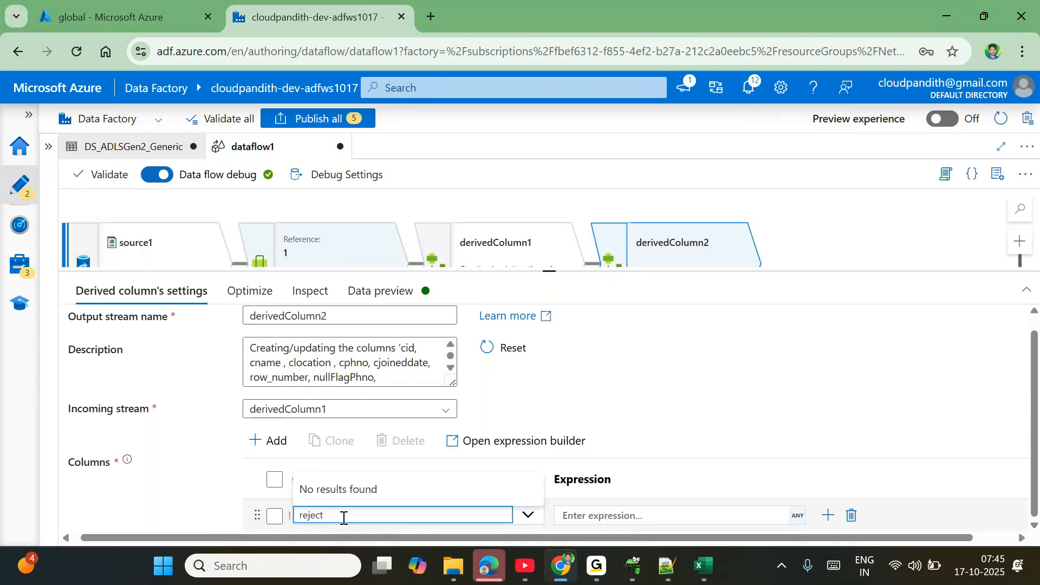
text(_reason)
click(681, 421)
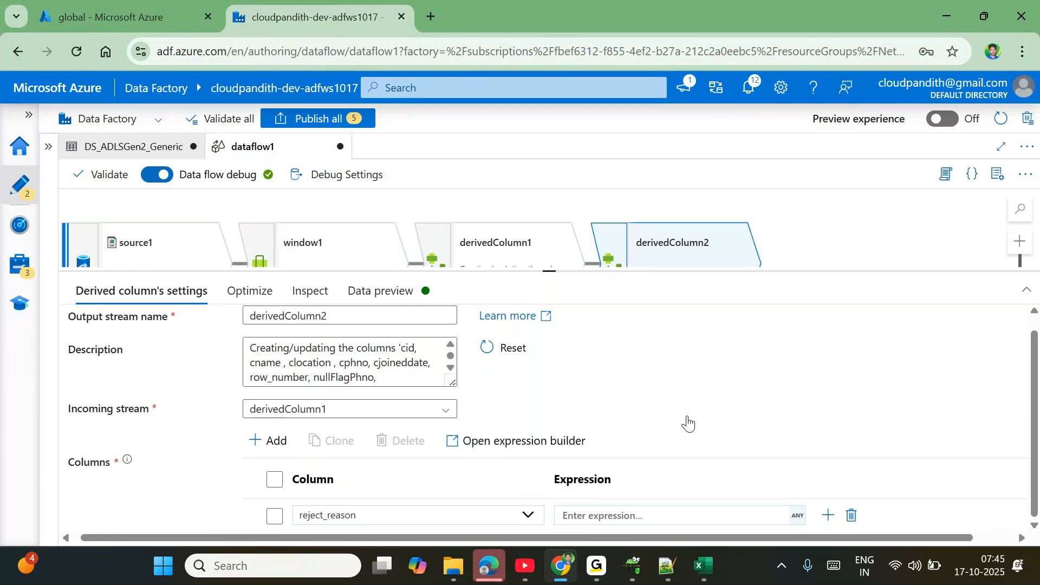
- Start reject_reason's expression in the expression builder with an iif function whose condition is row_number>2
click(611, 515)
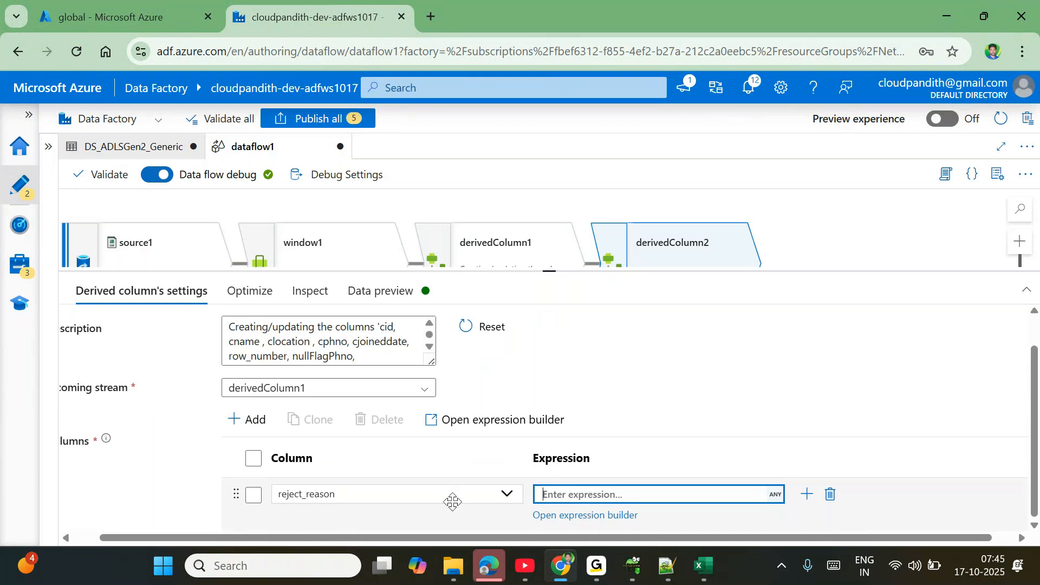
click(560, 515)
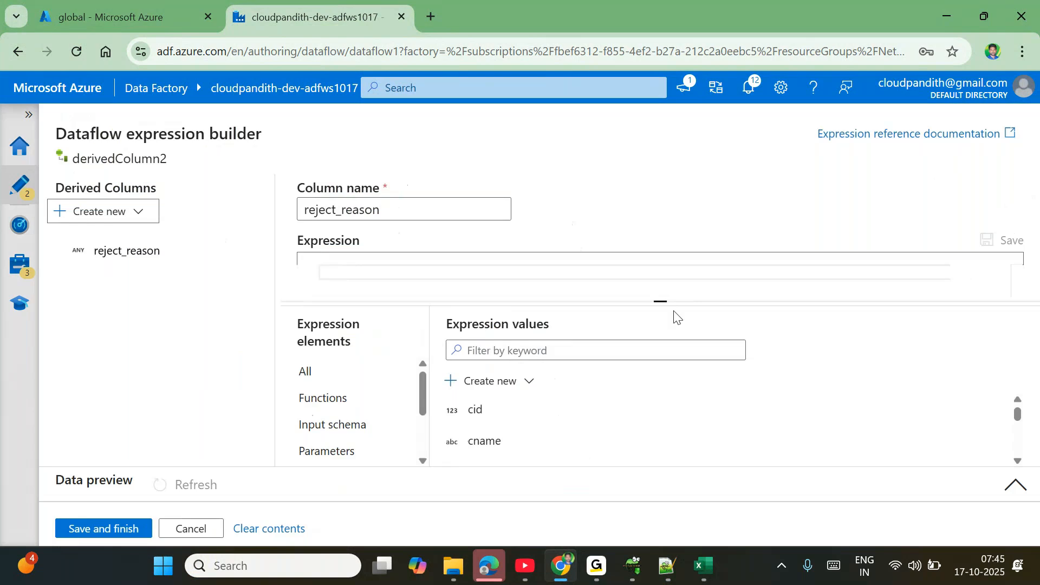
click(497, 269)
text(iif)
key(Return)
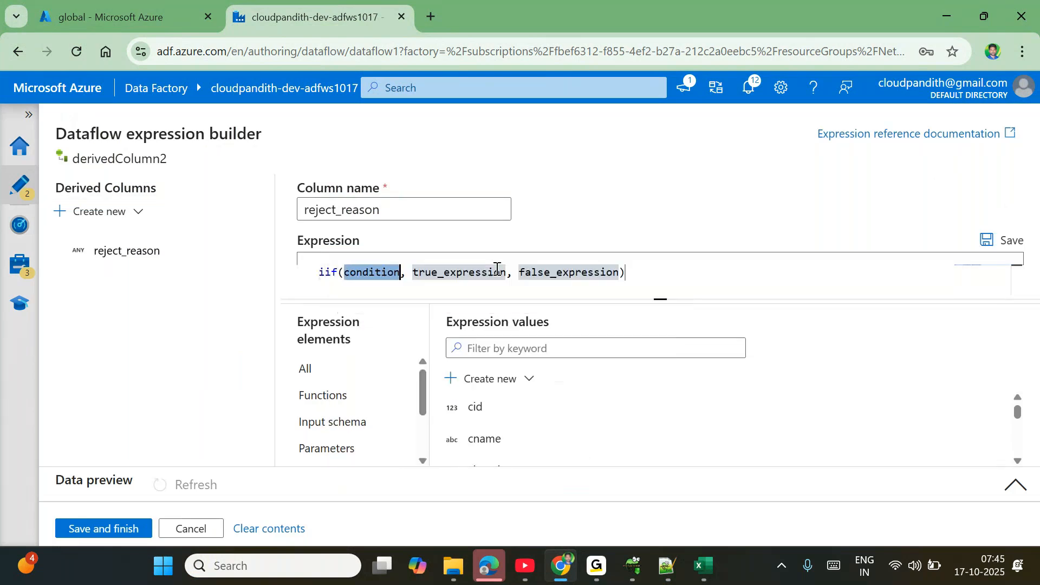
scroll(549, 449, down, 4)
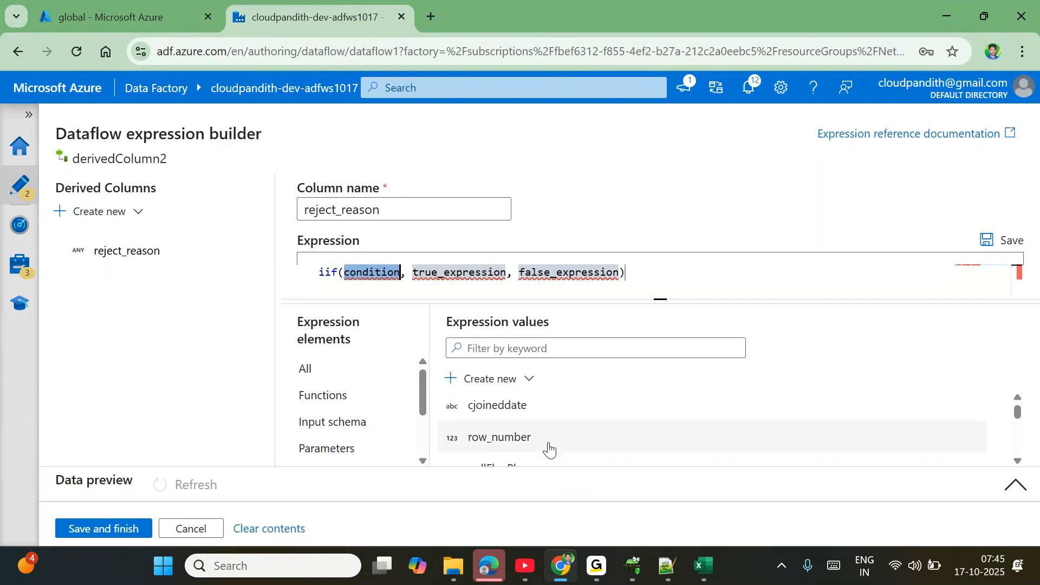
click(549, 449)
text(>2)
- Set the iif true value to "Duplicate Record"
double_click(487, 272)
key(BackSpace)
key(BackSpace)
text("")
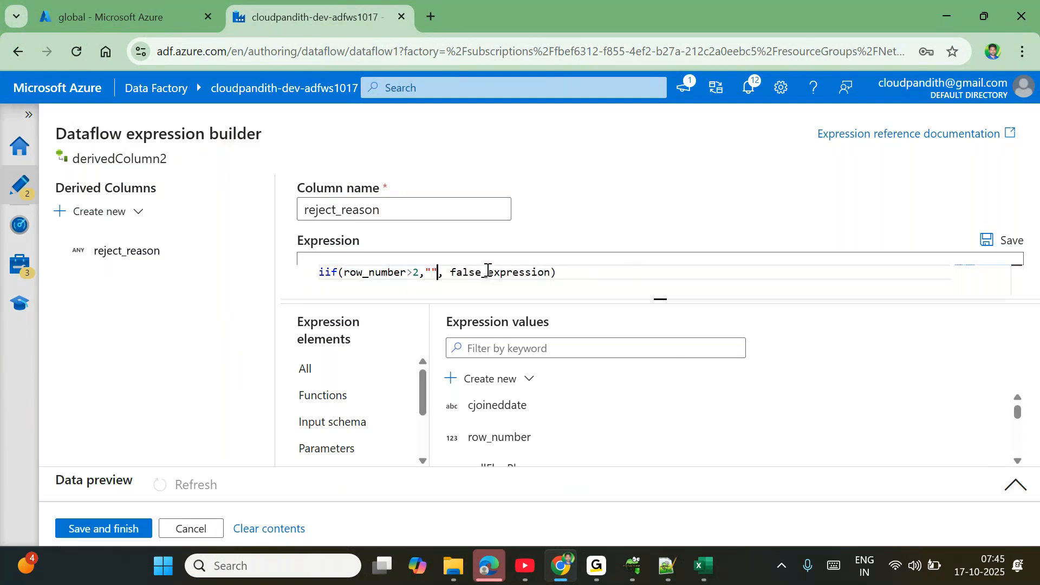
text(Duplicate R)
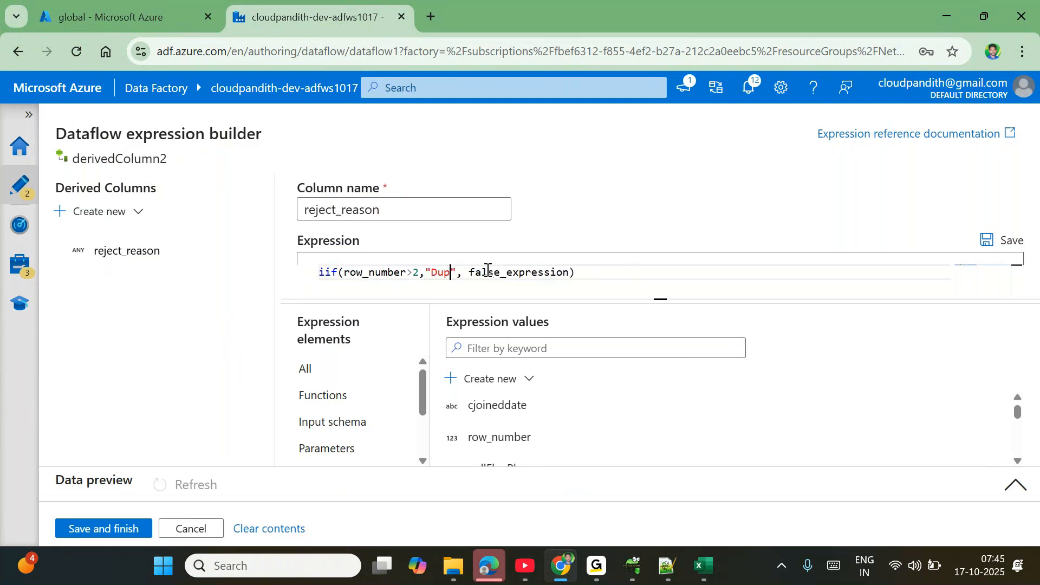
text(ecord)
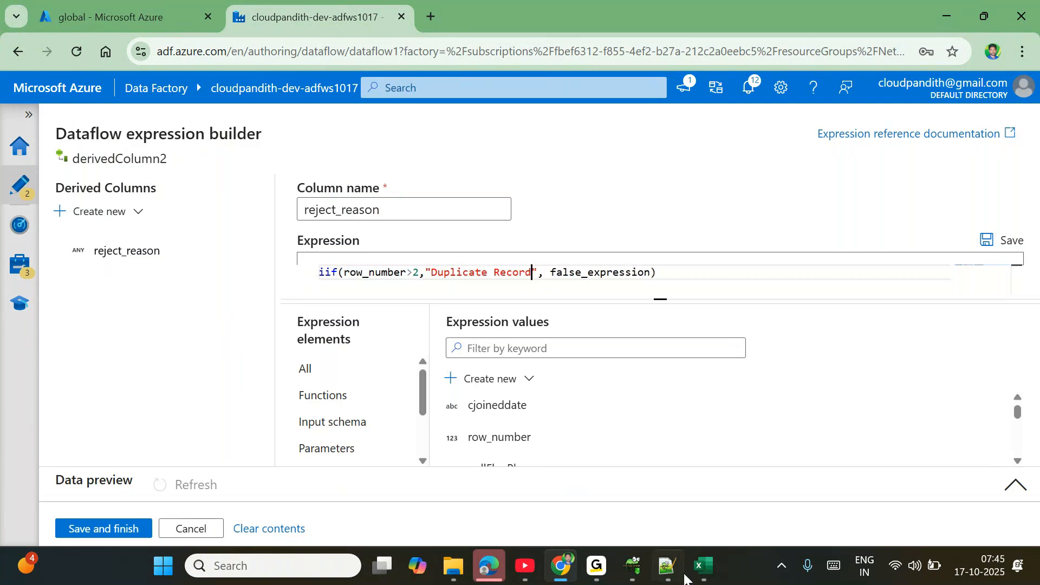
- Switch to Notepad++ and append ,1 and ,2 to the rama,india rows on lines 46 and 47
click(669, 568)
scroll(218, 149, up, 6)
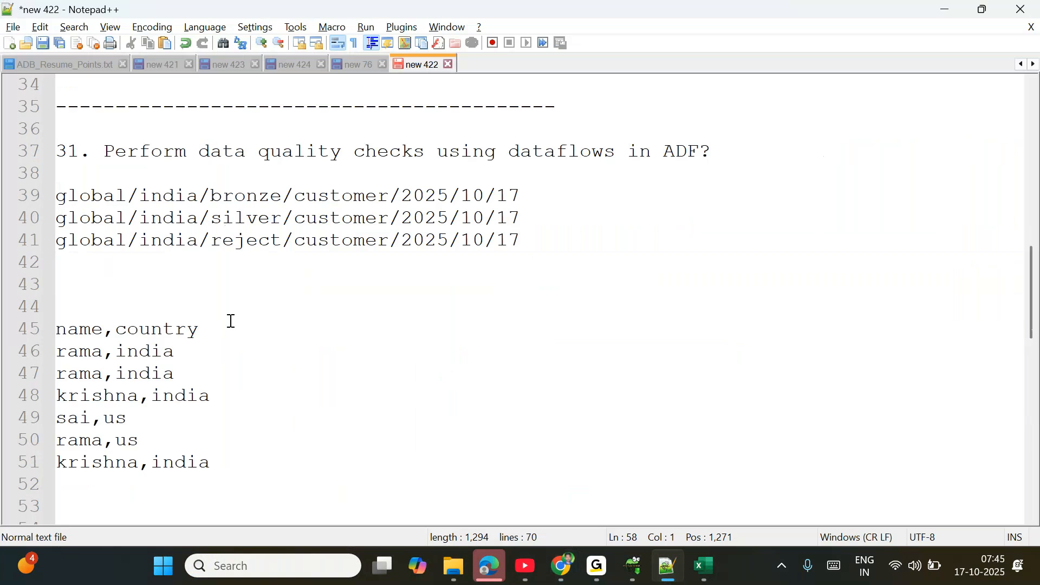
drag(185, 371, 68, 353)
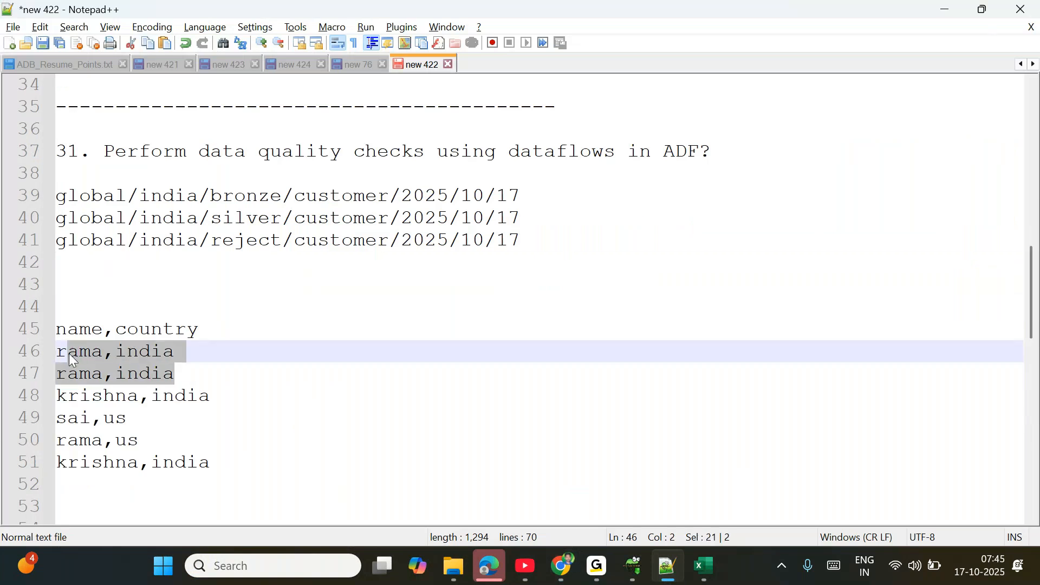
click(180, 353)
text(1)
key(Down)
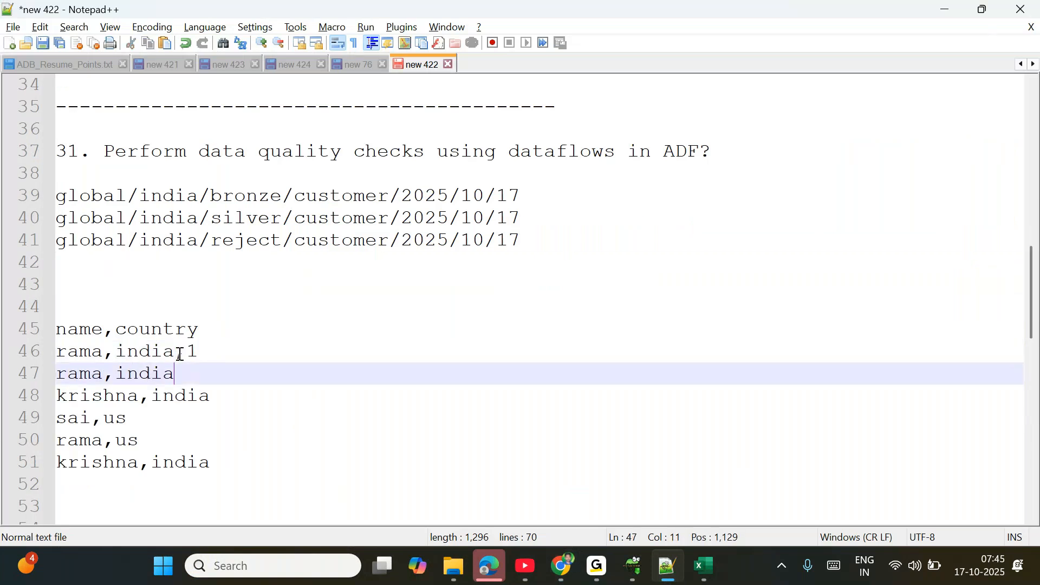
text(,2)
- Compare the two numbered rama,india rows and remove ,2 from line 47
drag(212, 351, 127, 353)
click(206, 376)
drag(206, 375, 56, 373)
click(200, 373)
key(BackSpace)
key(BackSpace)
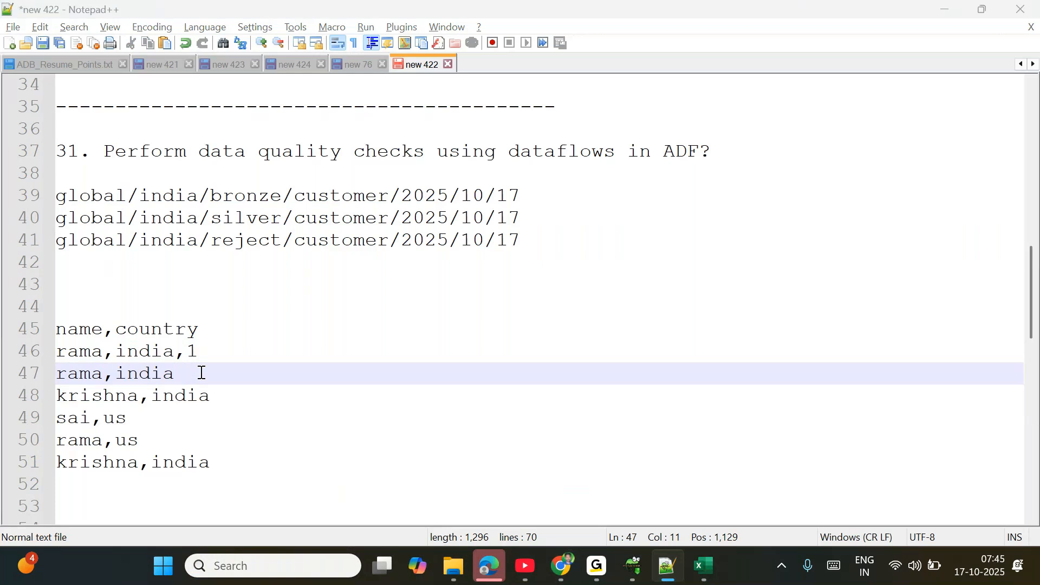
- Return to the Data Factory expression builder and set the iif false value to an empty string ''
key(alt+Tab)
drag(359, 277, 533, 273)
double_click(532, 273)
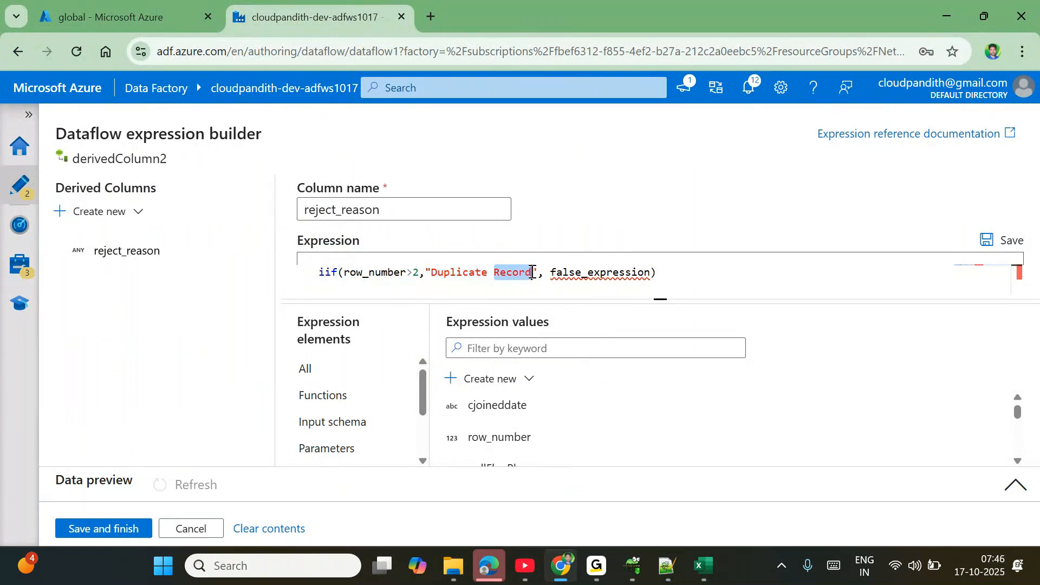
double_click(576, 273)
key(BackSpace)
key(BackSpace)
text(')
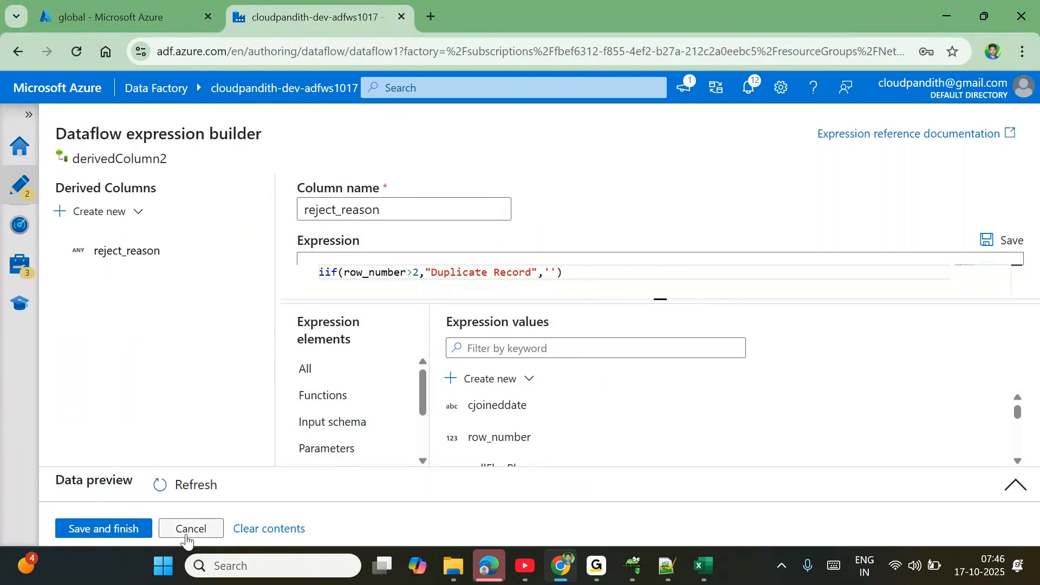
- Discard the reject_reason expression and delete the derivedColumn2 transformation from the data flow
drag(566, 274, 325, 271)
key(BackSpace)
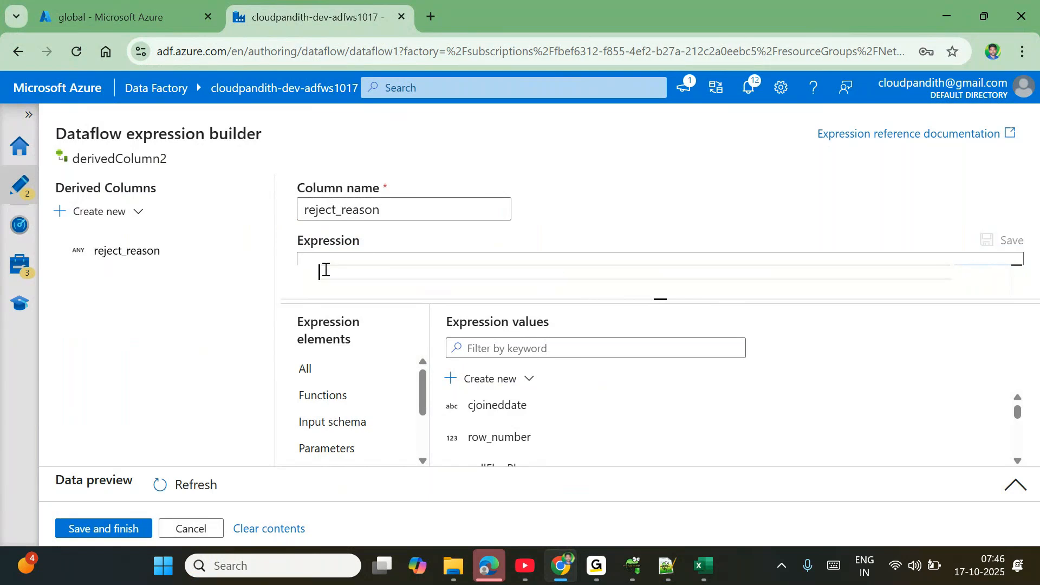
click(186, 529)
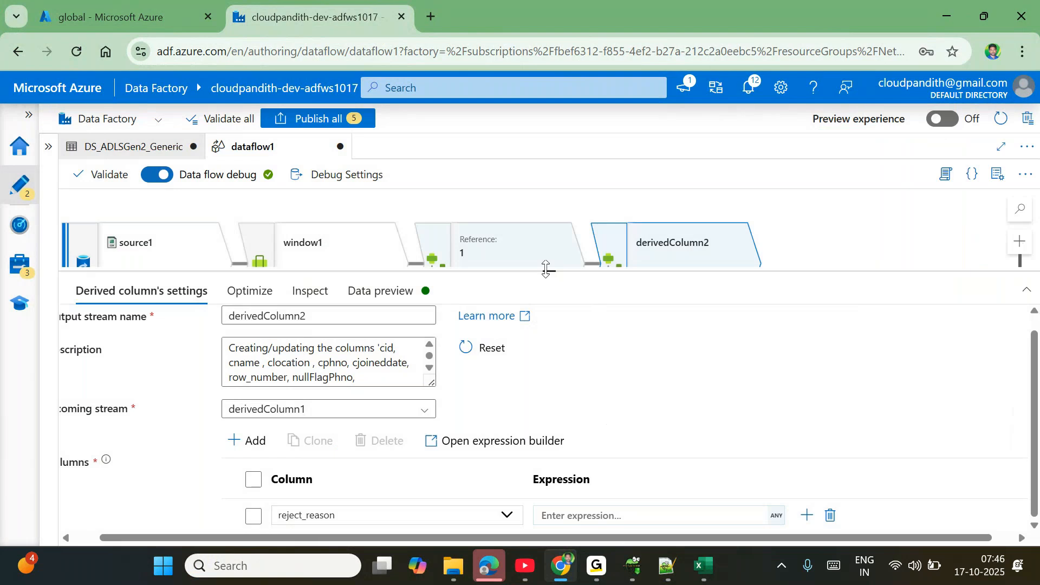
right_click(649, 235)
click(680, 248)
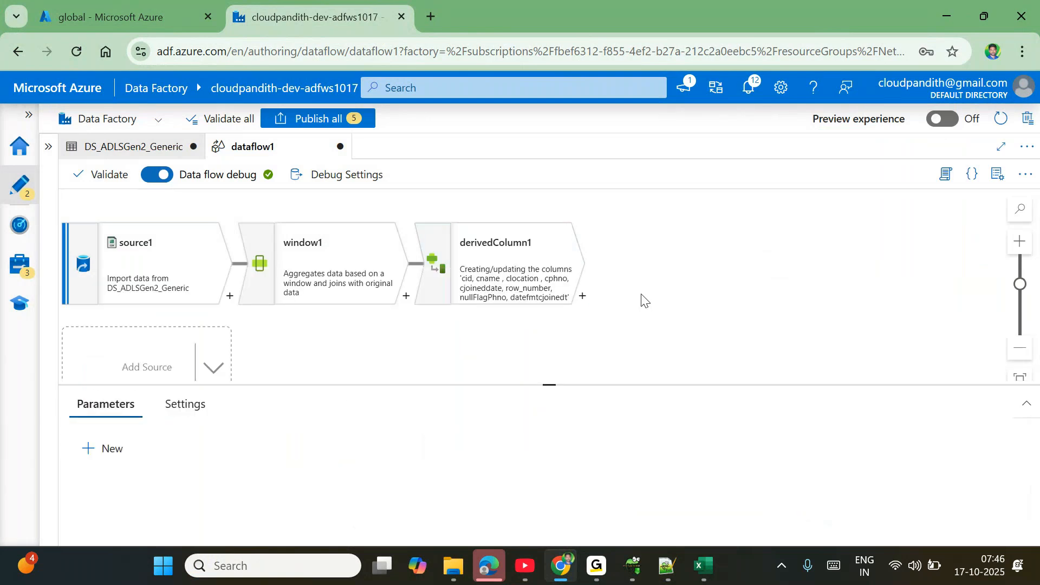
- Add a Conditional Split after derivedColumn1 and name its first output stream refinedData
click(582, 297)
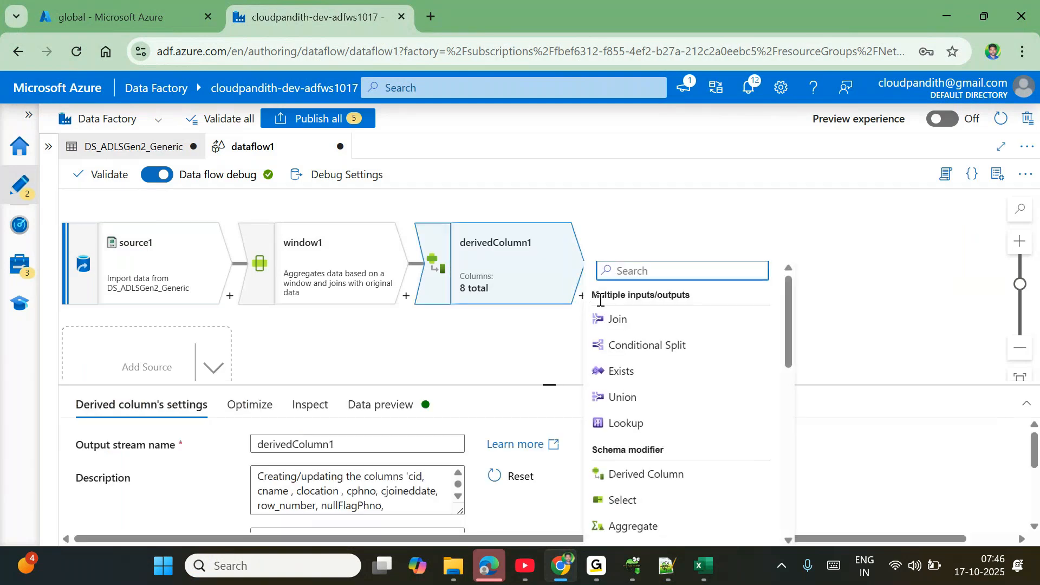
click(641, 345)
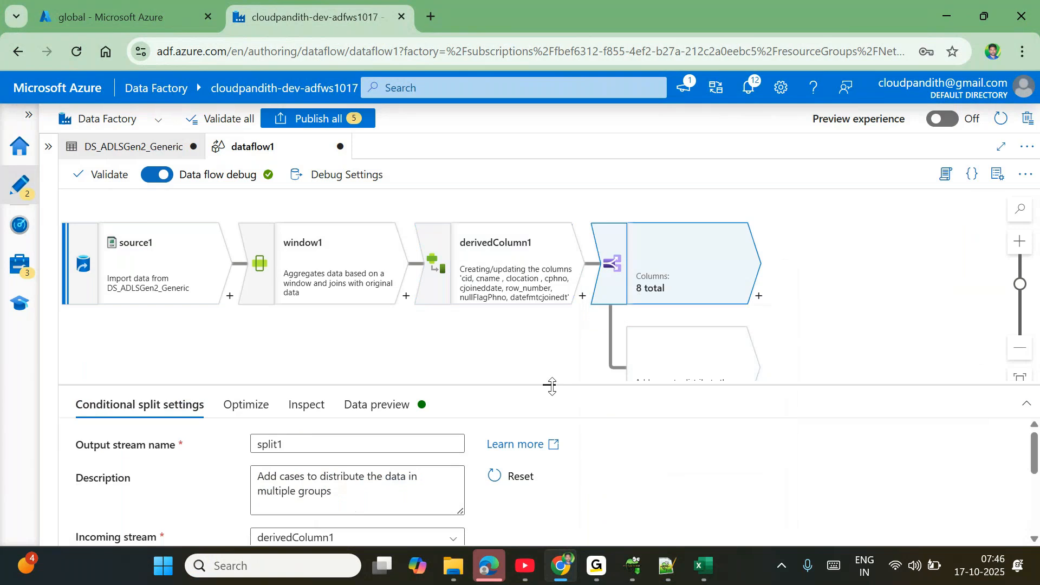
drag(550, 385, 530, 211)
click(404, 443)
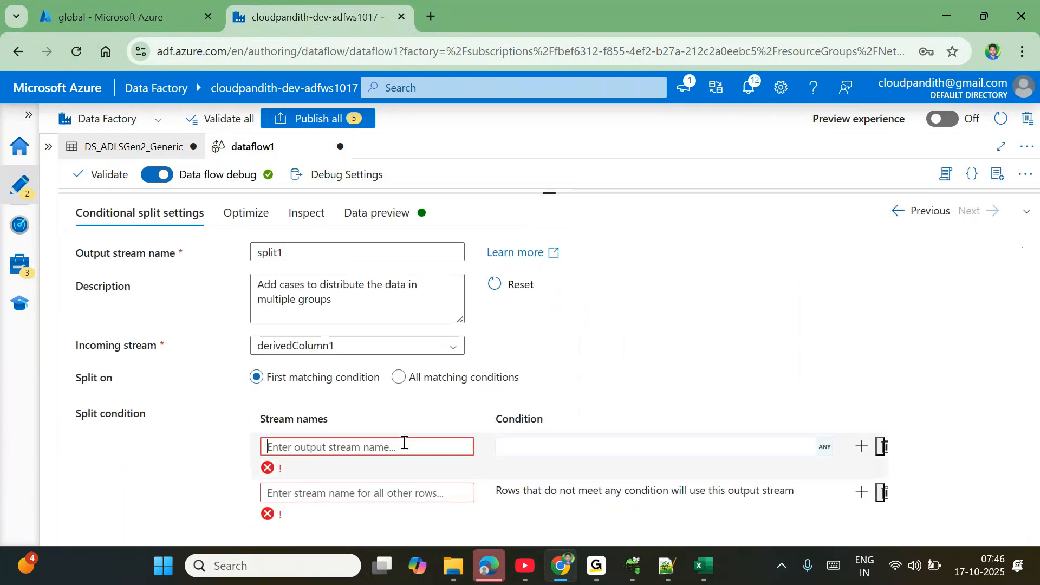
text(RefinedData)
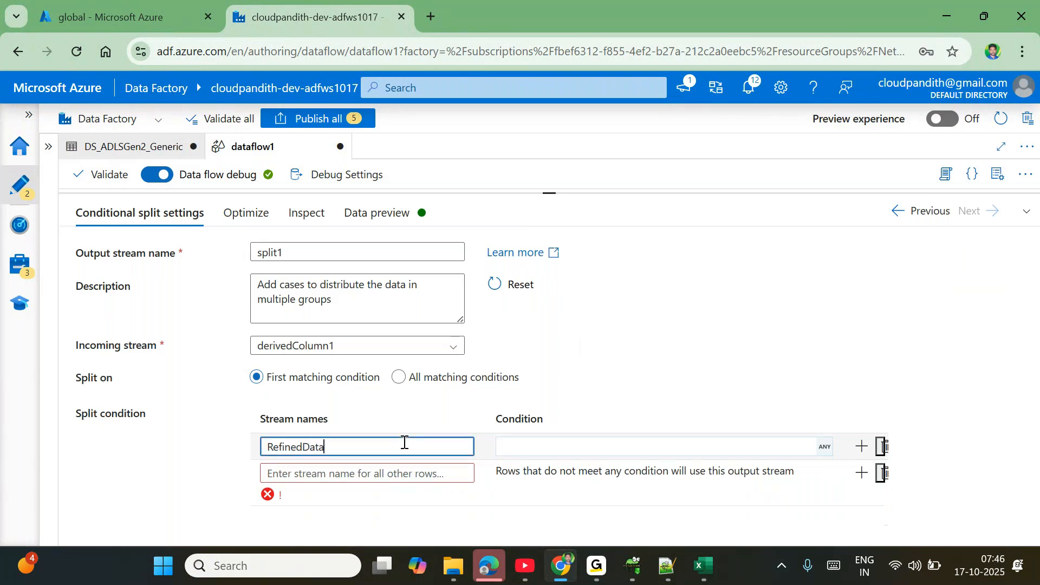
key(BackSpace)
text(r)
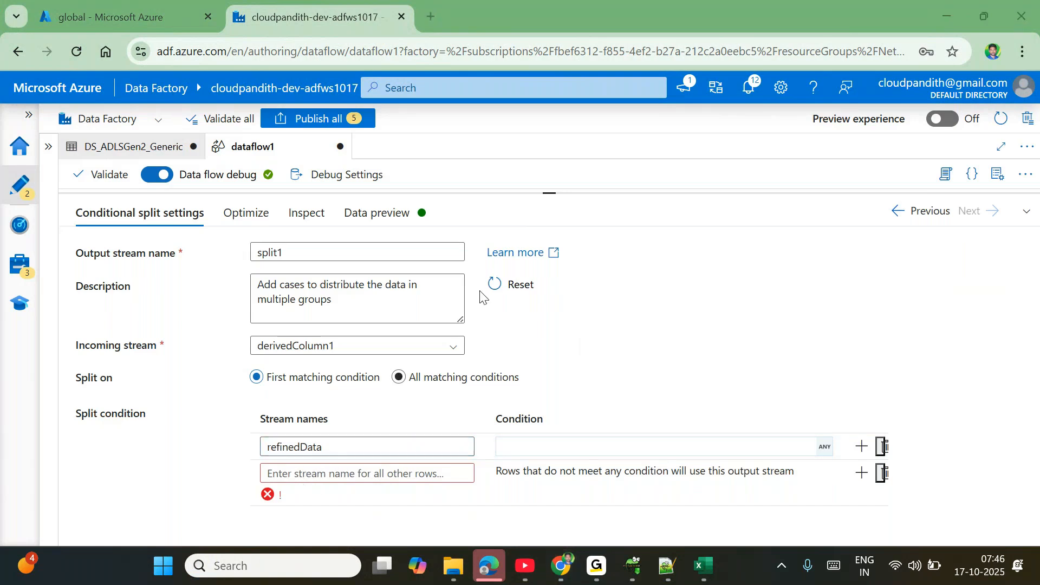
- Name the split's output stream for all other rows badRecords
click(422, 477)
text(BadRecir)
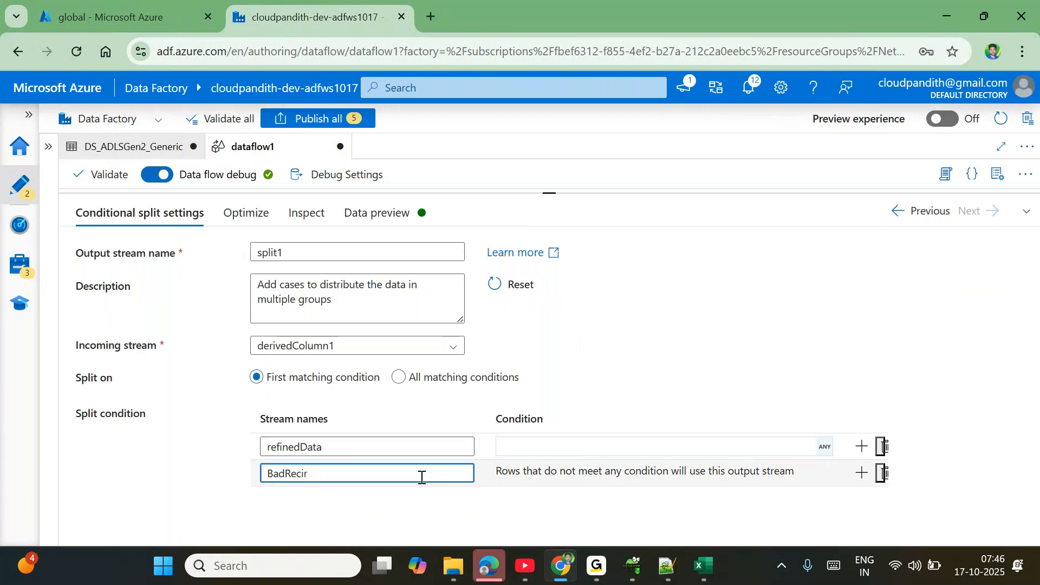
key(BackSpace)
key(BackSpace)
key(BackSpace)
text(badRecords)
- Add a second conditional stream named badRecords and remove the stream for all other rows
click(522, 447)
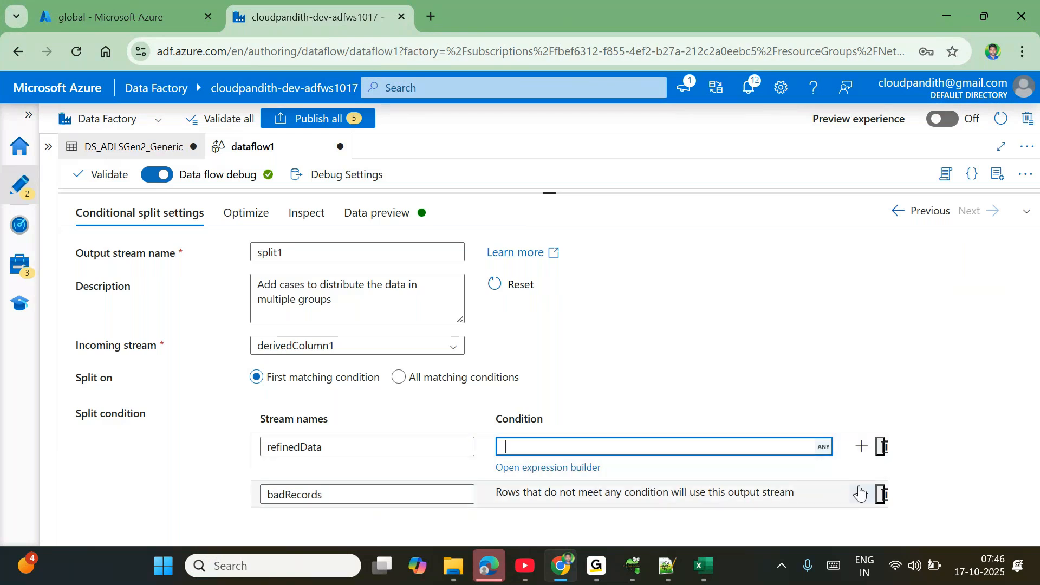
click(861, 494)
double_click(386, 519)
key(BackSpace)
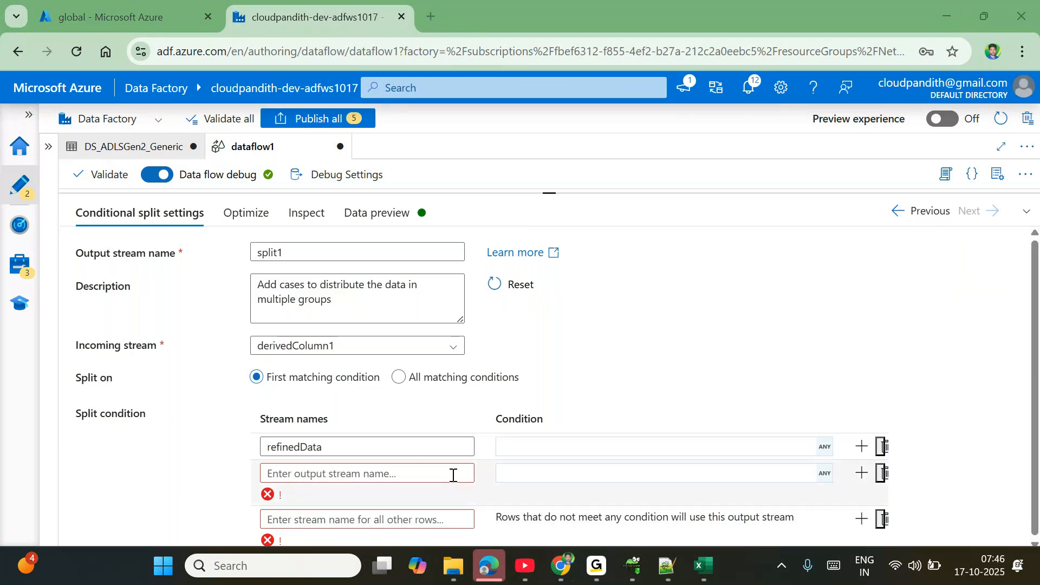
click(468, 475)
text(badRecords)
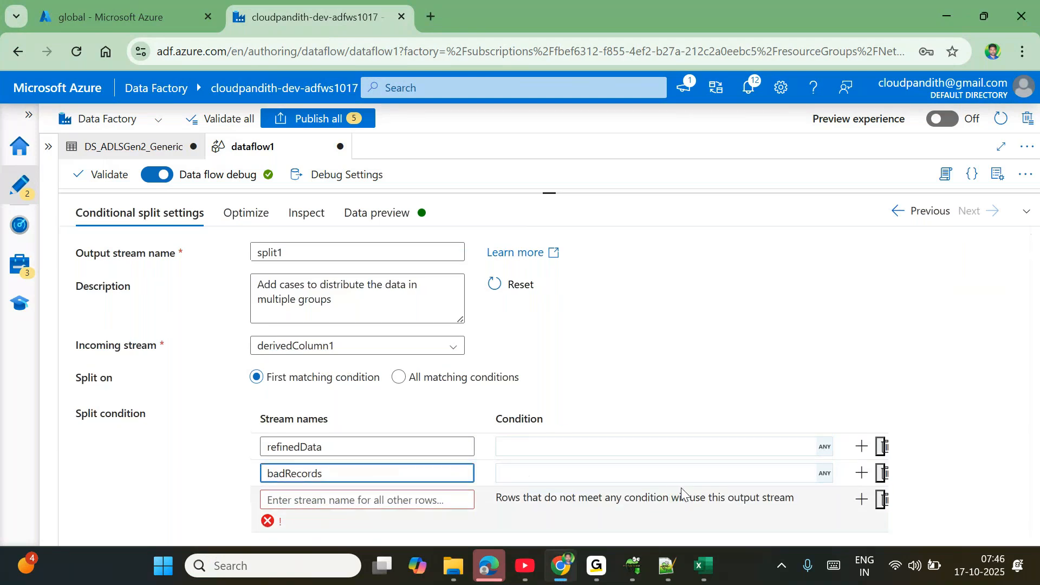
click(882, 499)
- Set and save the refinedData condition as row_number==1 && nullFlagPhno=='no' && datefmtcjoinedt=='no' using the expression builder
click(547, 445)
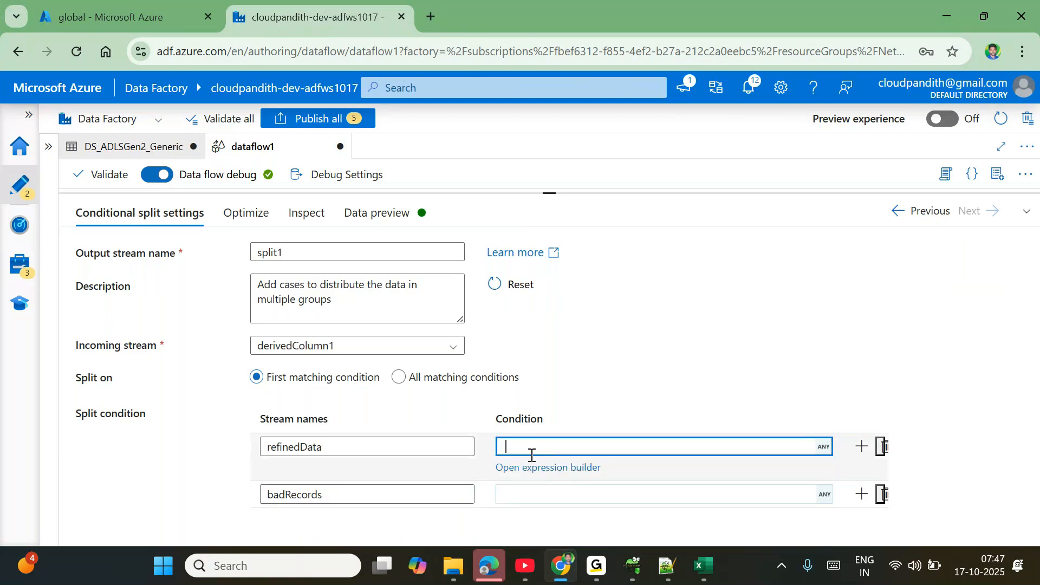
click(530, 469)
click(259, 272)
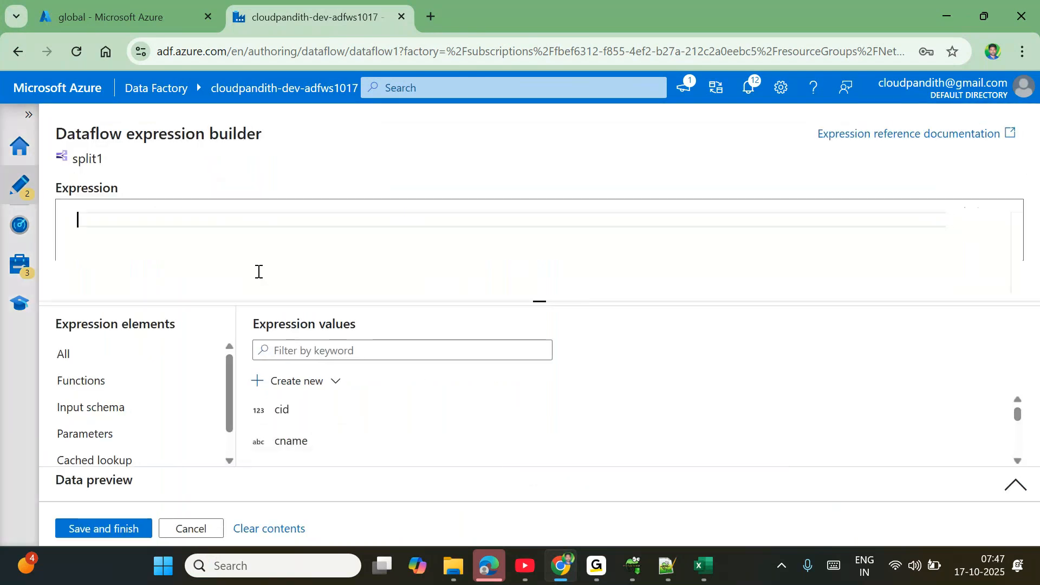
scroll(396, 412, down, 5)
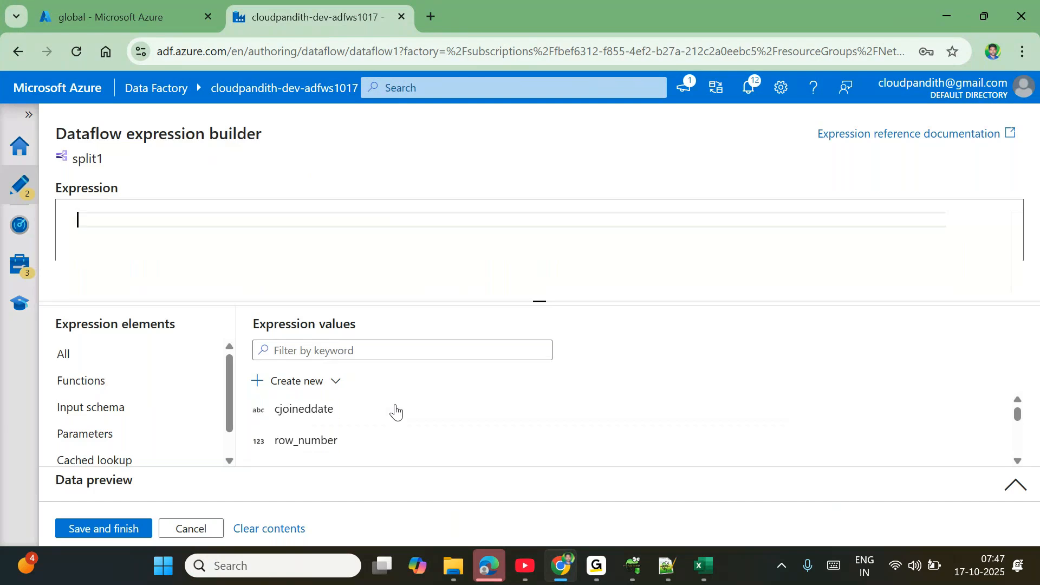
click(368, 404)
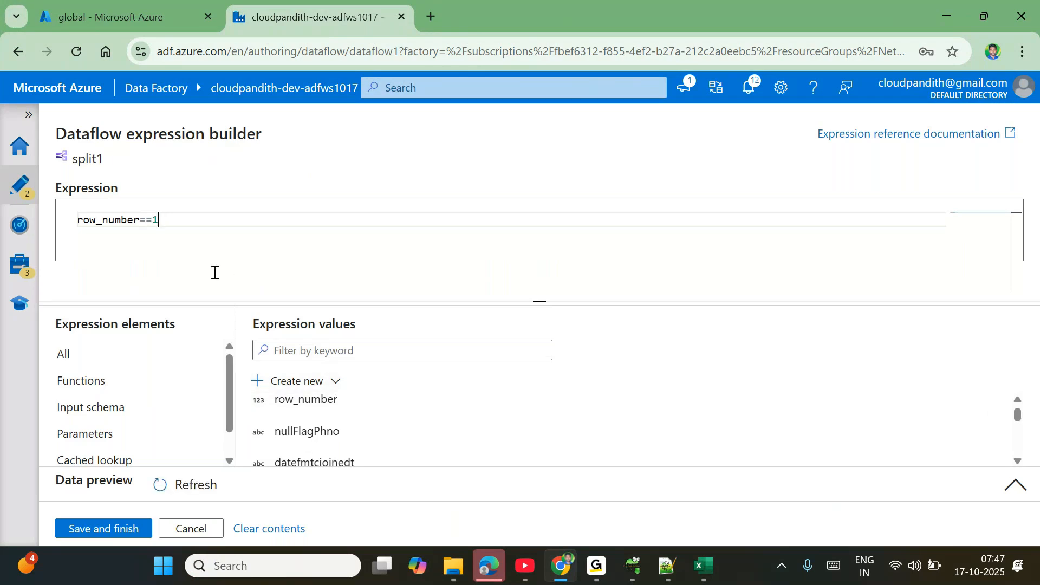
text(==1 &&)
scroll(371, 460, down, 1)
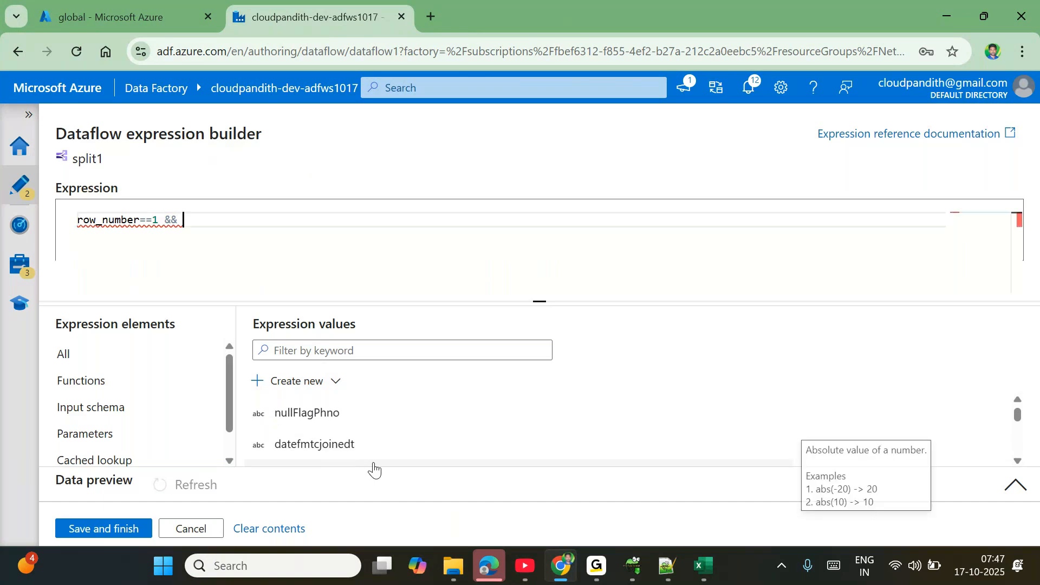
click(340, 423)
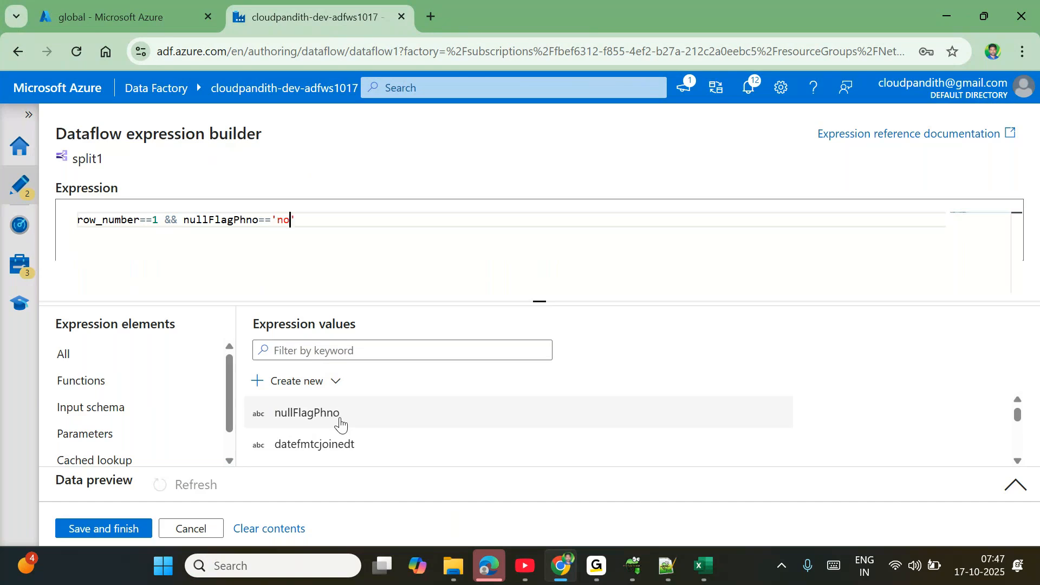
text(=='no' &&)
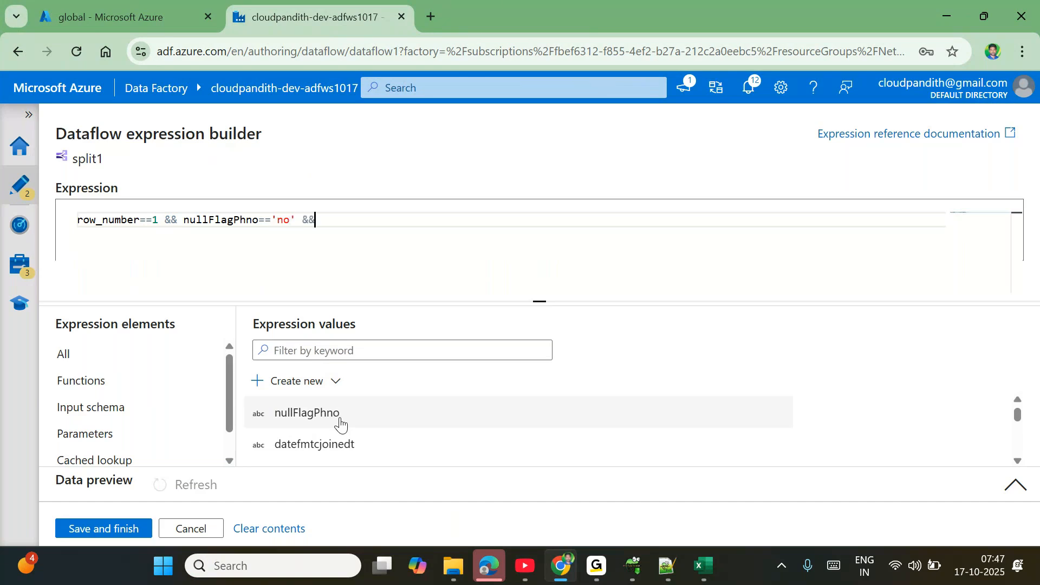
click(362, 456)
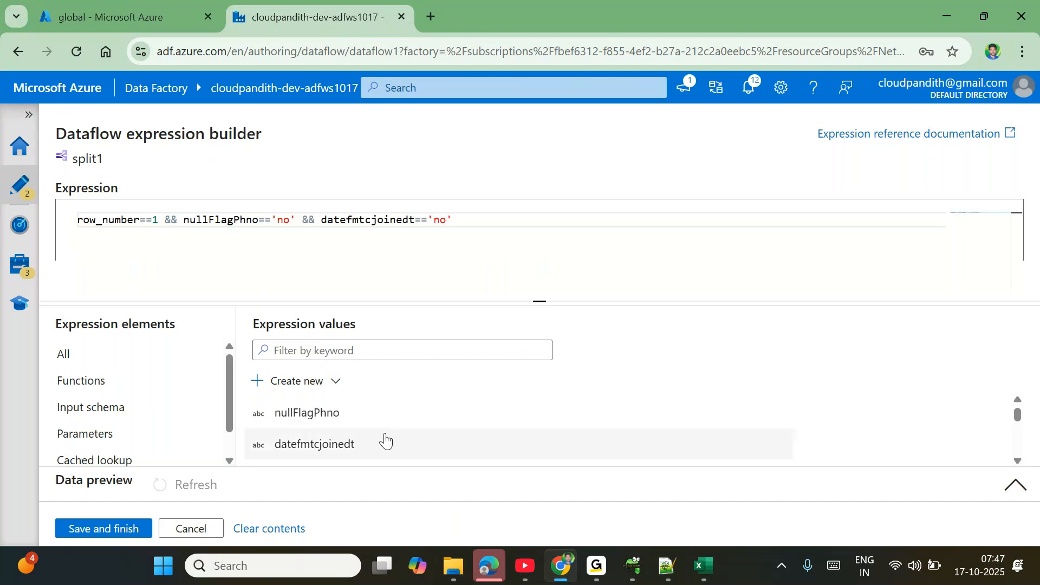
click(105, 529)
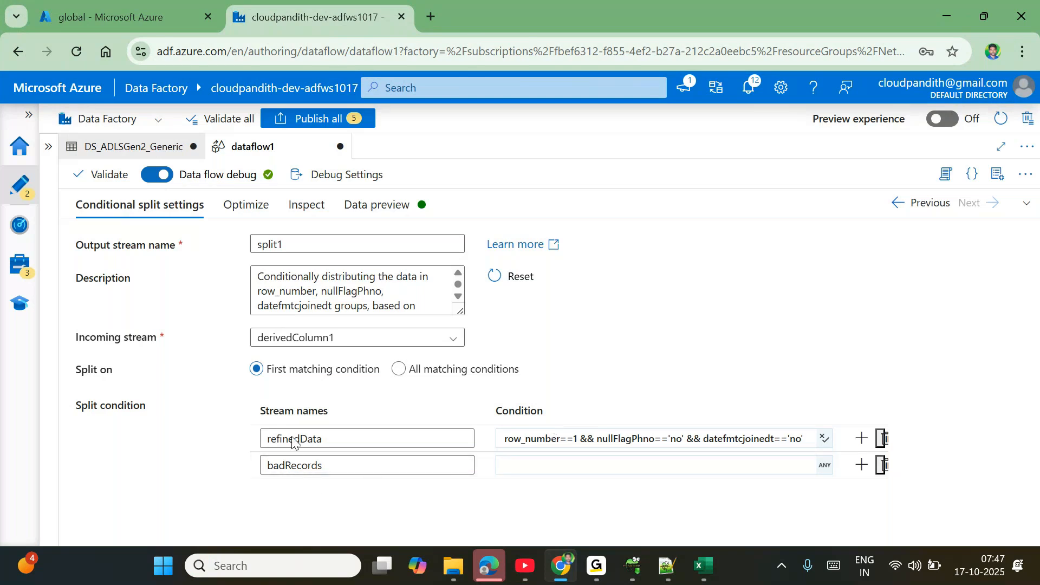
- Copy the refinedData condition into the expression builder for the badRecords condition
click(529, 439)
key(ctrl+a)
key(ctrl+c)
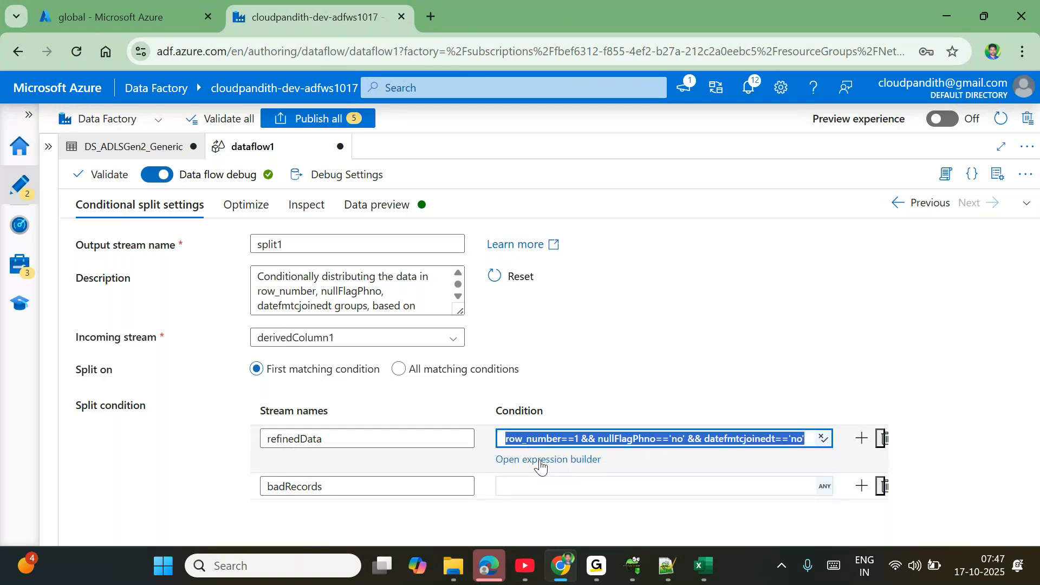
click(523, 488)
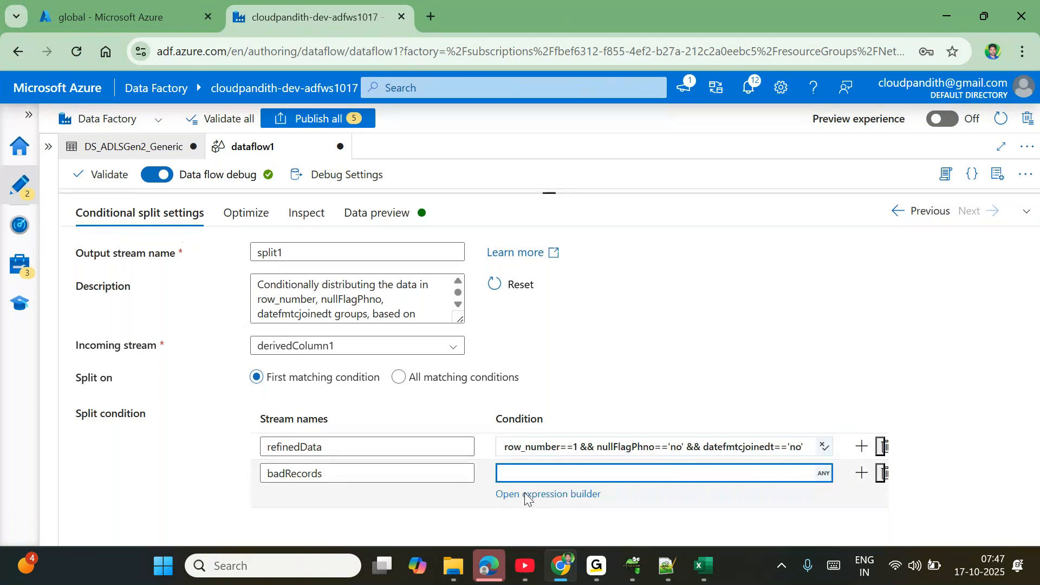
click(525, 496)
key(ctrl+v)
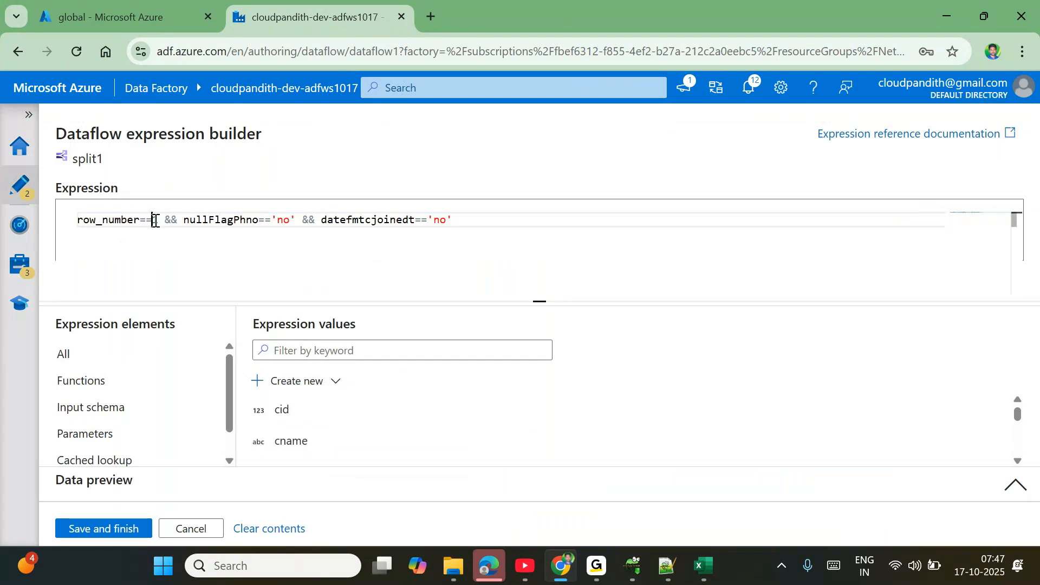
- Change the start of the badRecords expression to row_number>1 followed by the || operator
key(BackSpace)
key(BackSpace)
text(>)
click(168, 220)
key(BackSpace)
key(BackSpace)
text(||)
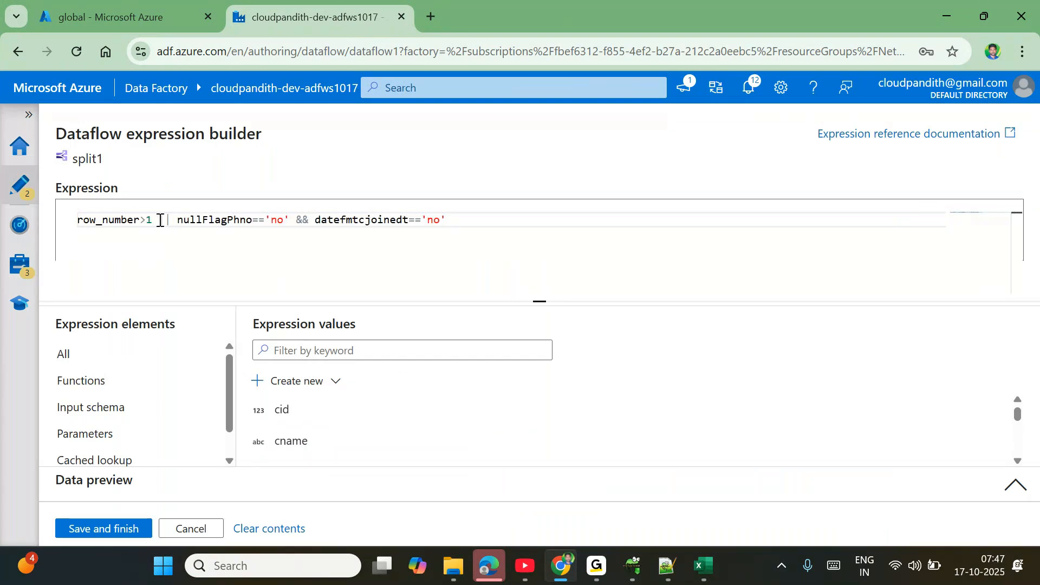
drag(151, 220, 77, 220)
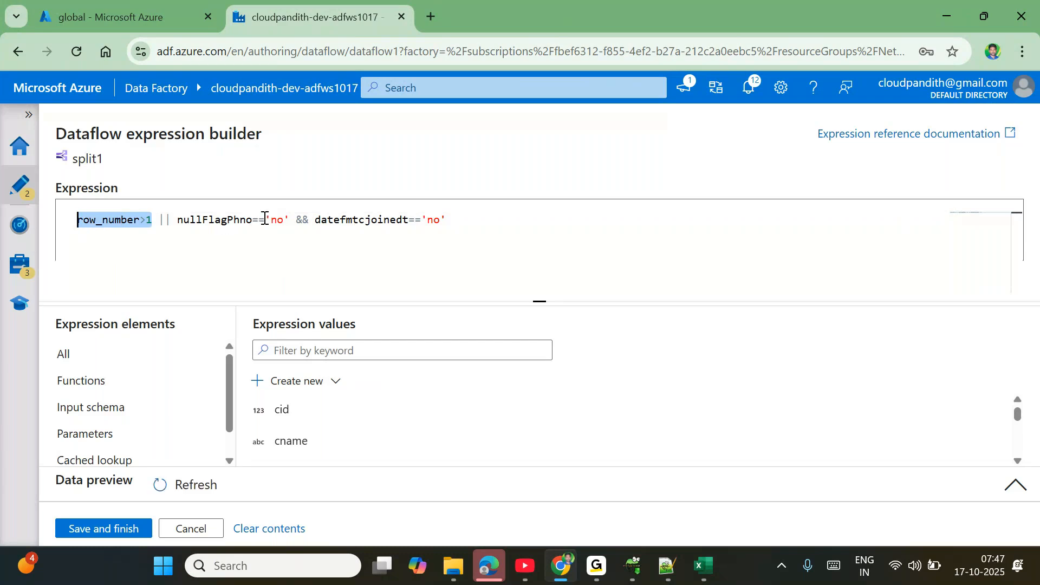
- Complete the badRecords condition with nullFlagPhno=='yes' || datefmtcjoinedt=='yes' and save it
double_click(281, 220)
key(BackSpace)
text(yes)
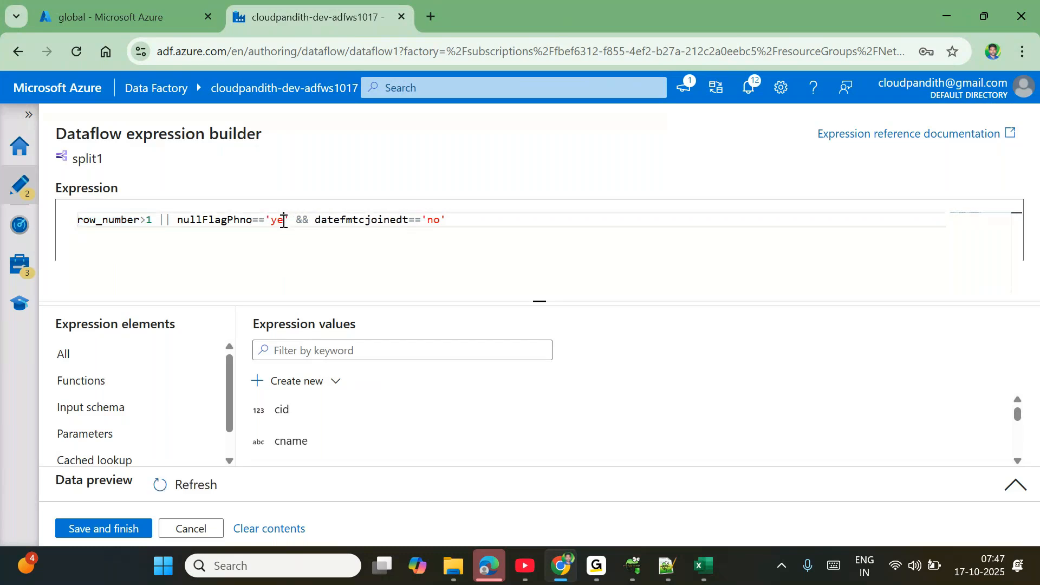
click(314, 220)
key(BackSpace)
key(BackSpace)
text(||)
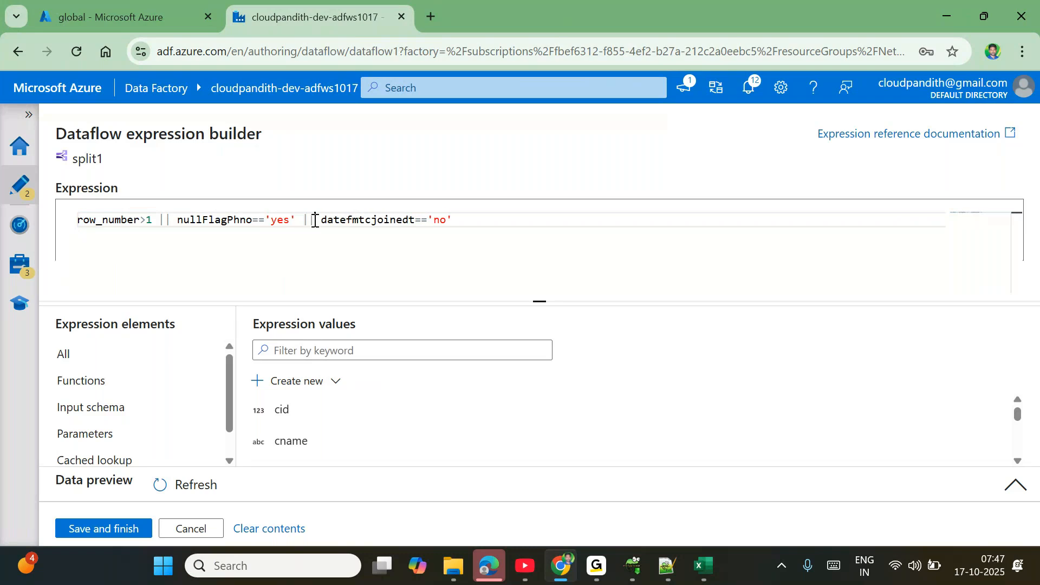
double_click(445, 221)
key(BackSpace)
click(112, 533)
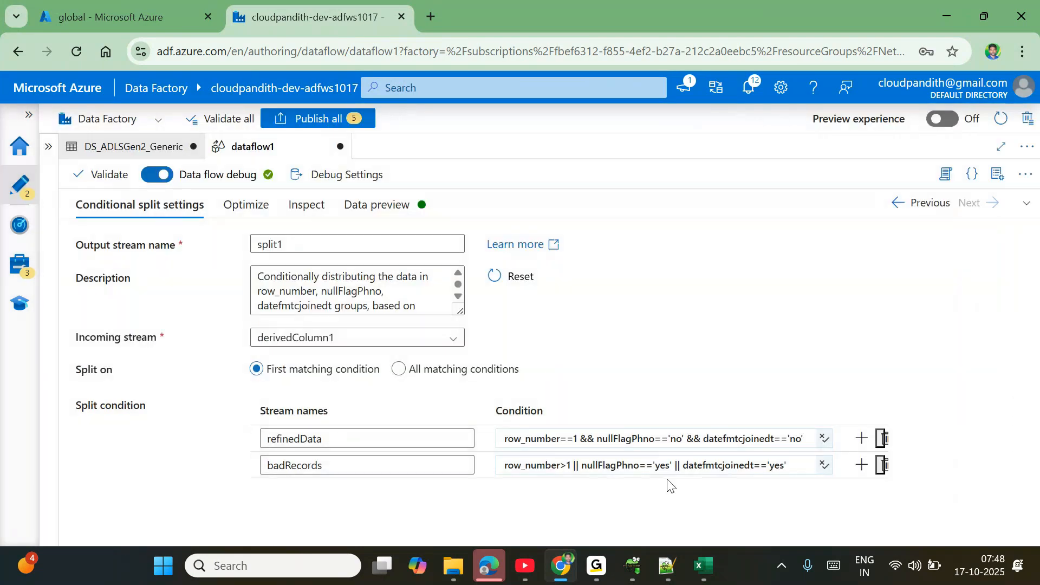
- Load the data preview of split1 and enlarge the preview area to read the refinedData rows
click(377, 205)
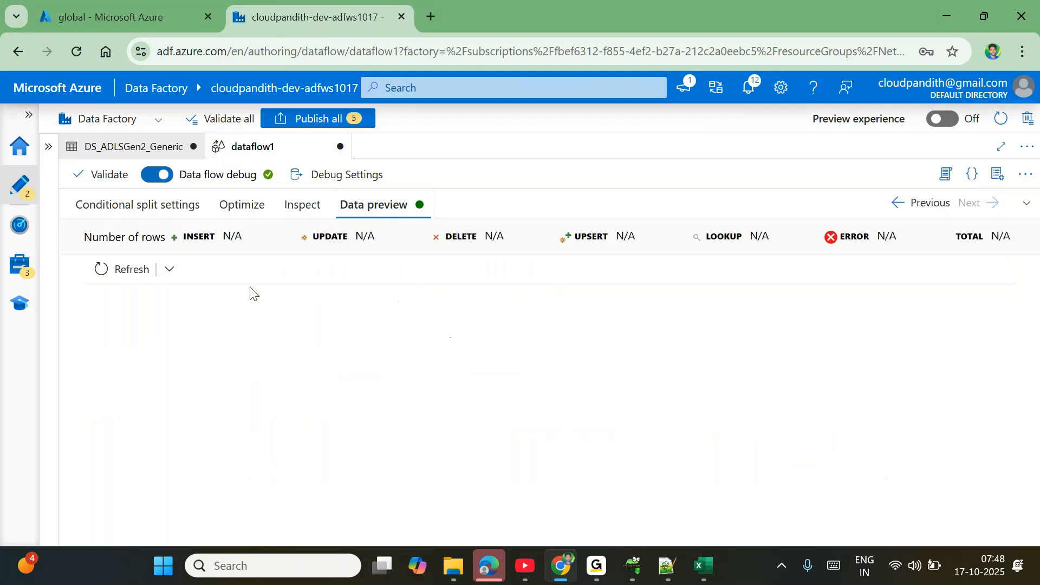
click(128, 271)
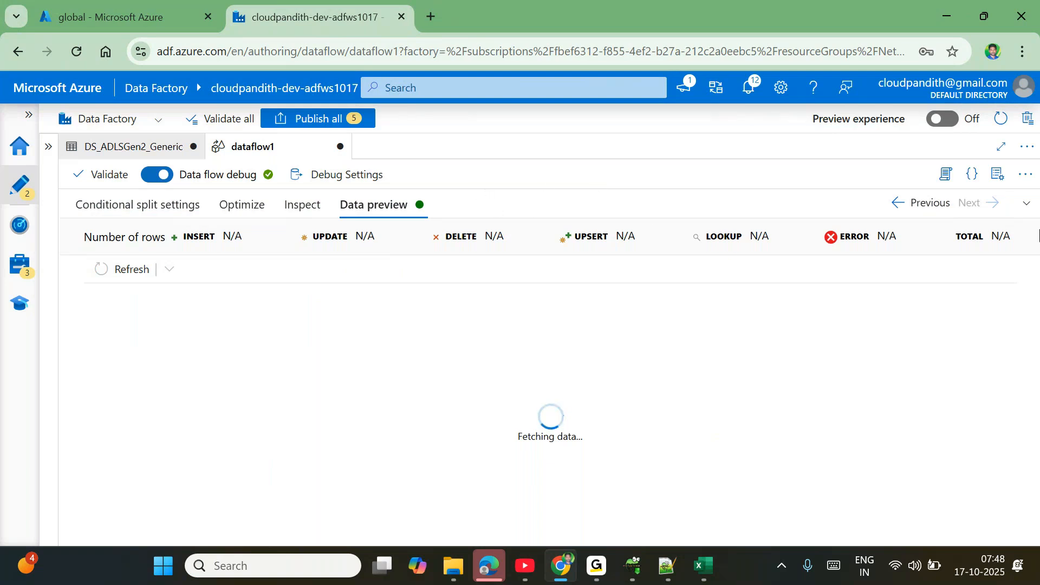
click(1022, 211)
drag(548, 383, 531, 225)
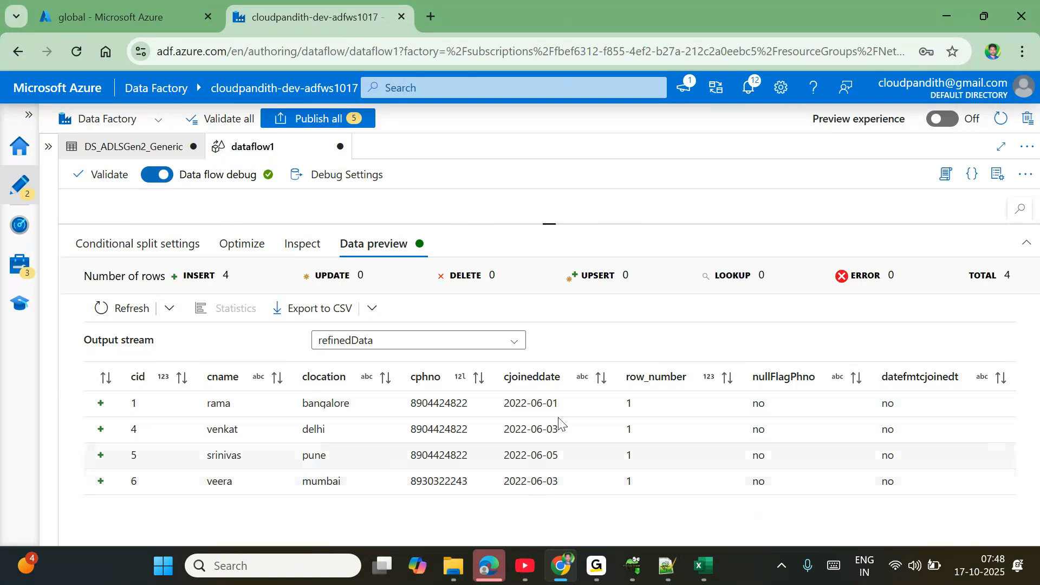
- Switch the preview to the badRecords stream and examine its row_number, nullFlagPhno and datefmtcjoinedt values
click(404, 341)
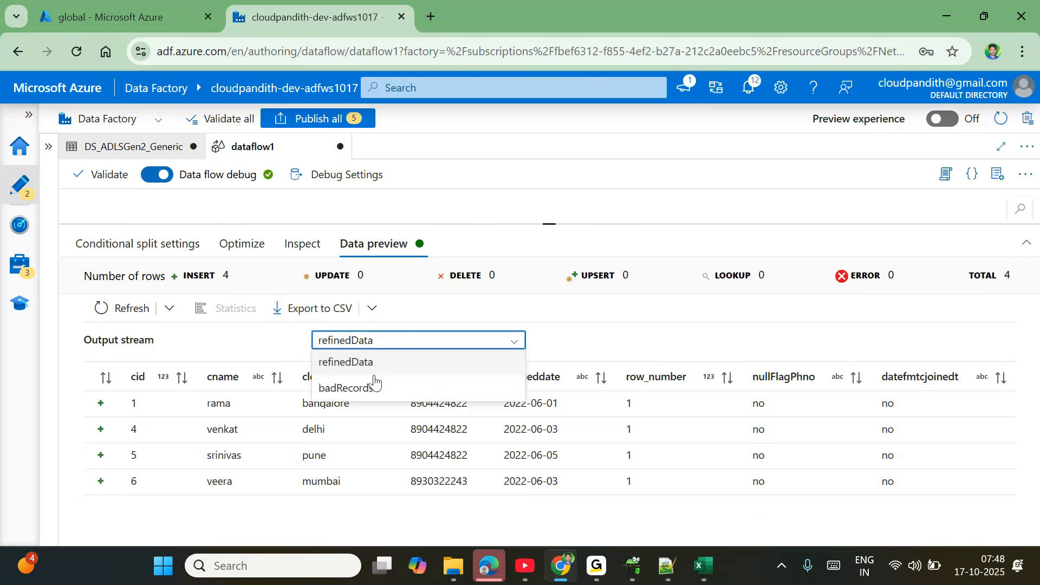
click(375, 387)
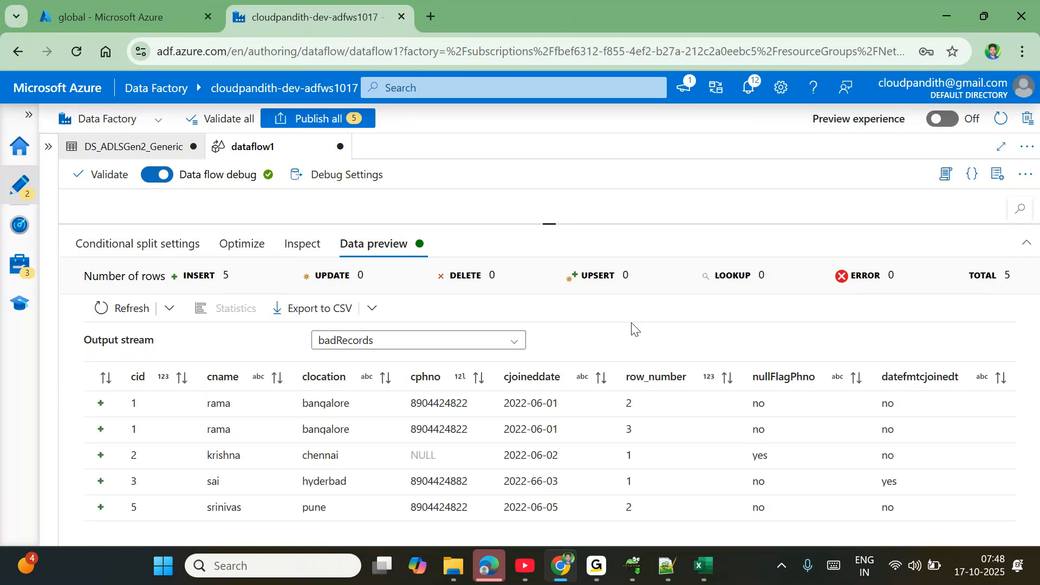
drag(628, 456, 646, 455)
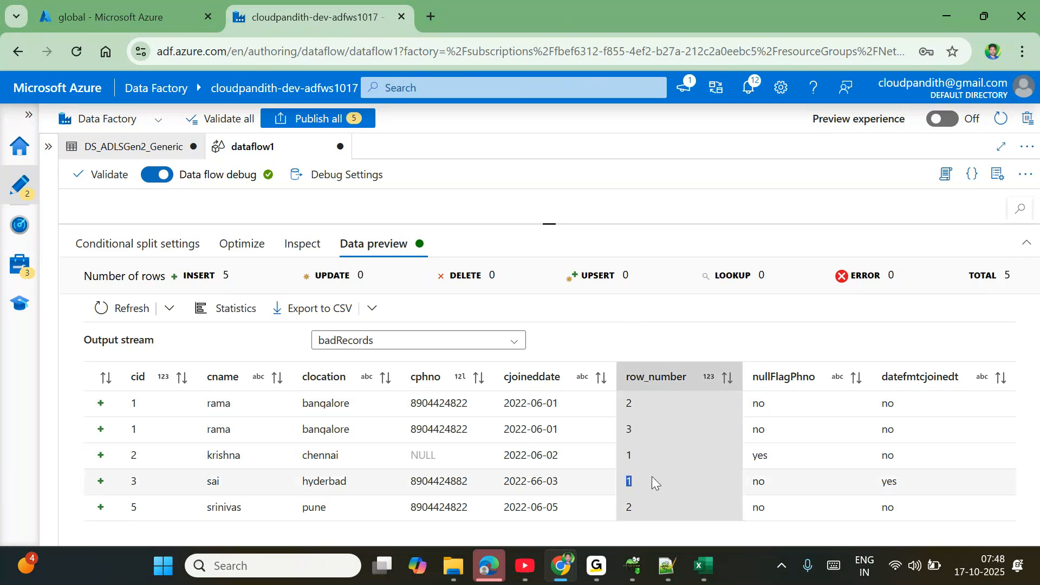
drag(753, 455, 769, 456)
drag(879, 482, 898, 482)
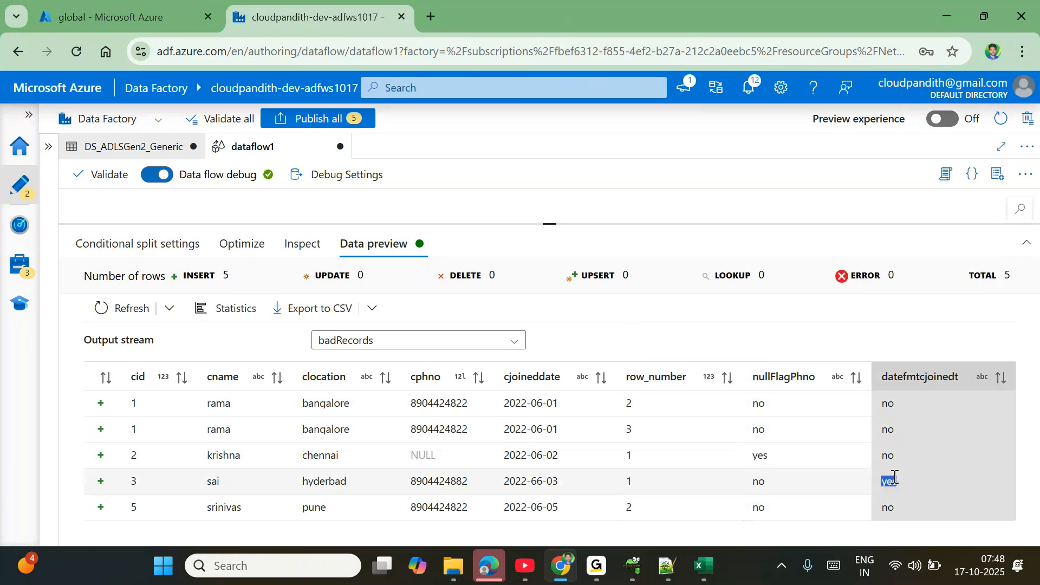
drag(638, 430, 615, 437)
click(623, 402)
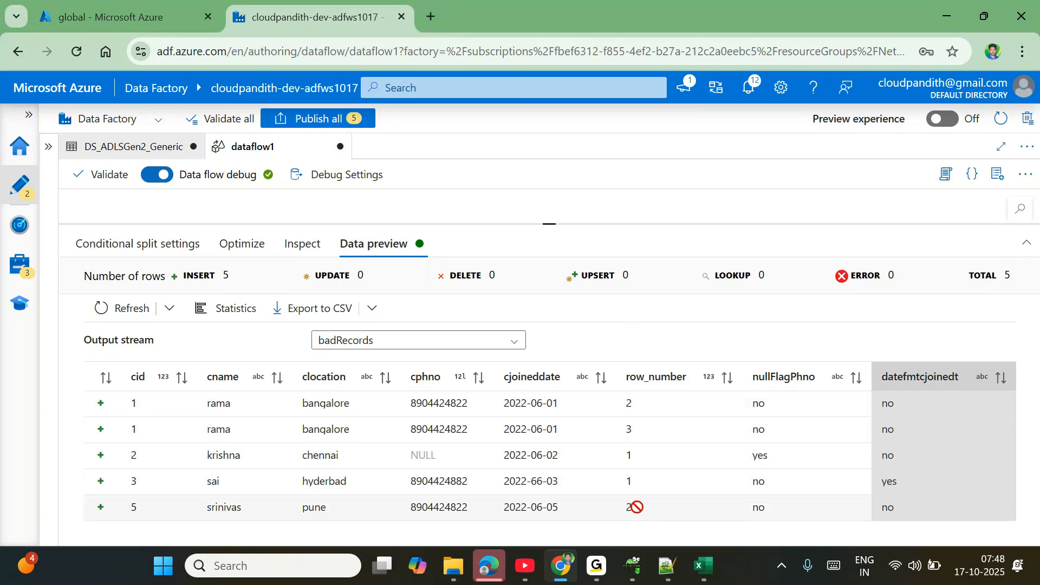
drag(638, 513, 623, 508)
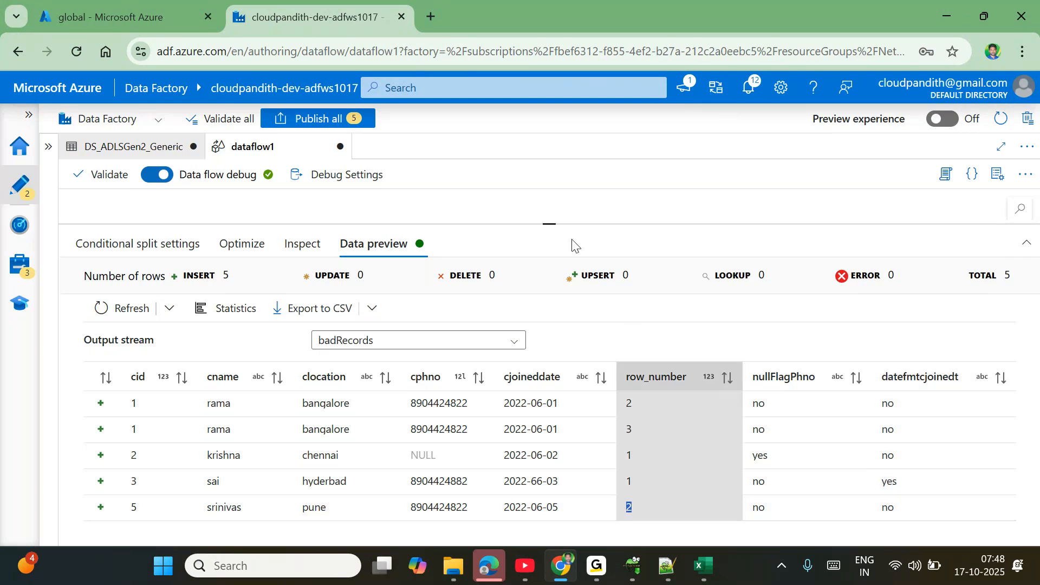
- Add a Select transformation after refinedData and remove its row_number, nullFlagPhno and datefmtcjoinedt mappings
drag(549, 225, 549, 386)
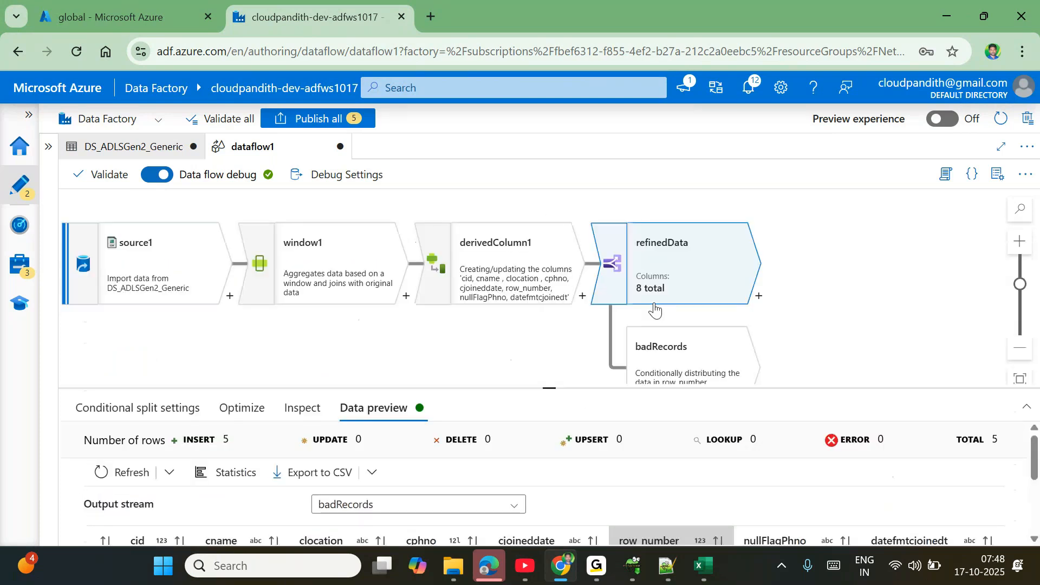
click(568, 261)
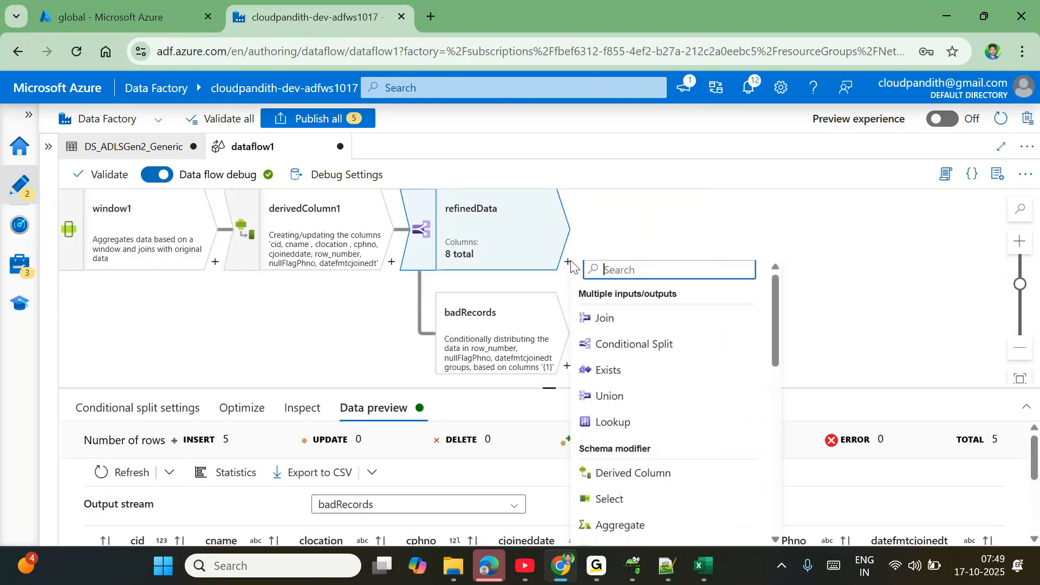
click(623, 503)
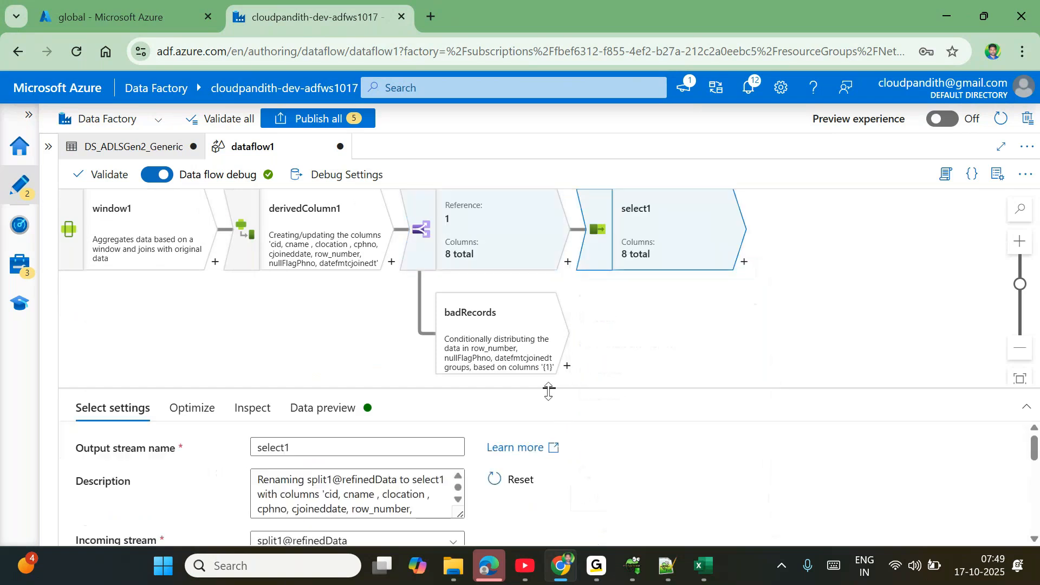
drag(549, 390, 548, 192)
scroll(543, 410, down, 3)
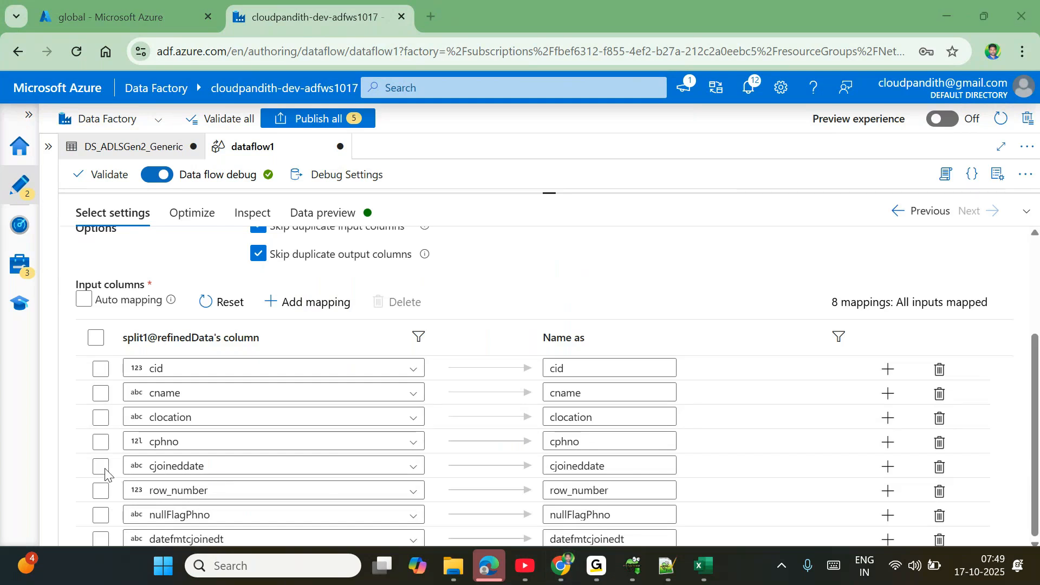
click(935, 542)
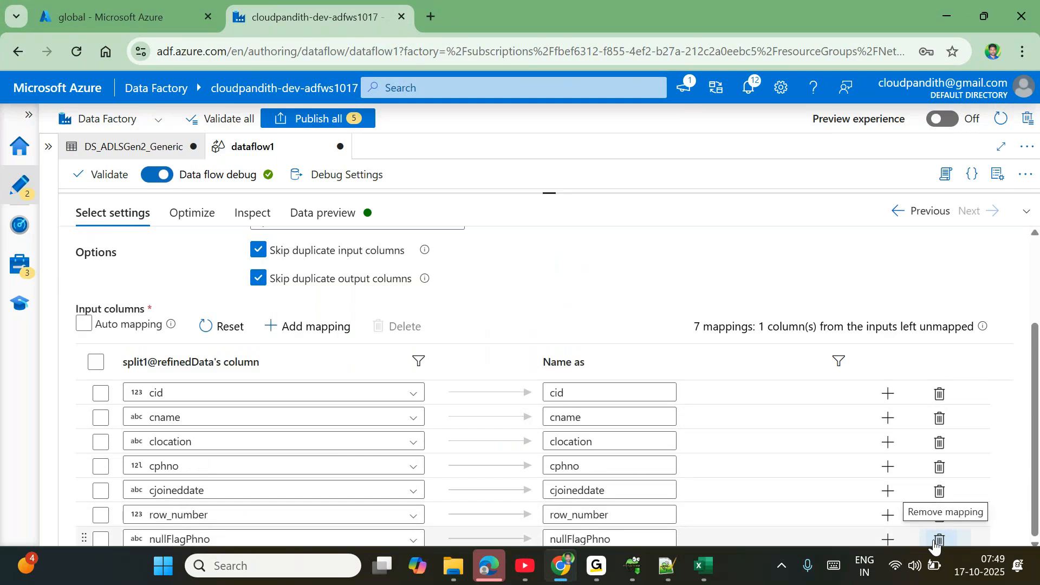
click(935, 540)
click(935, 540)
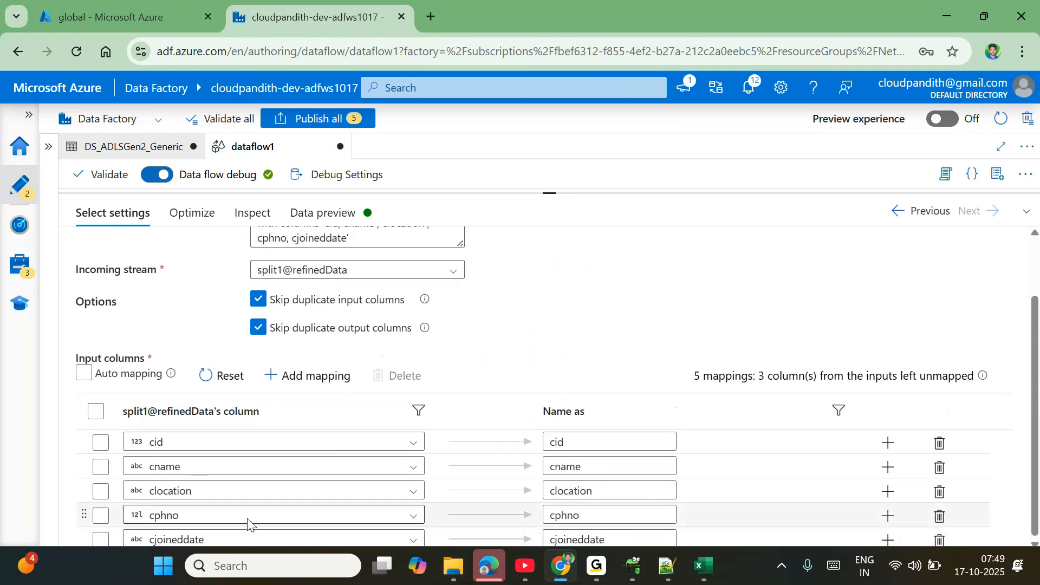
- Load the data preview of select1 to check the remaining columns and rows
click(323, 212)
click(138, 273)
drag(550, 200, 554, 281)
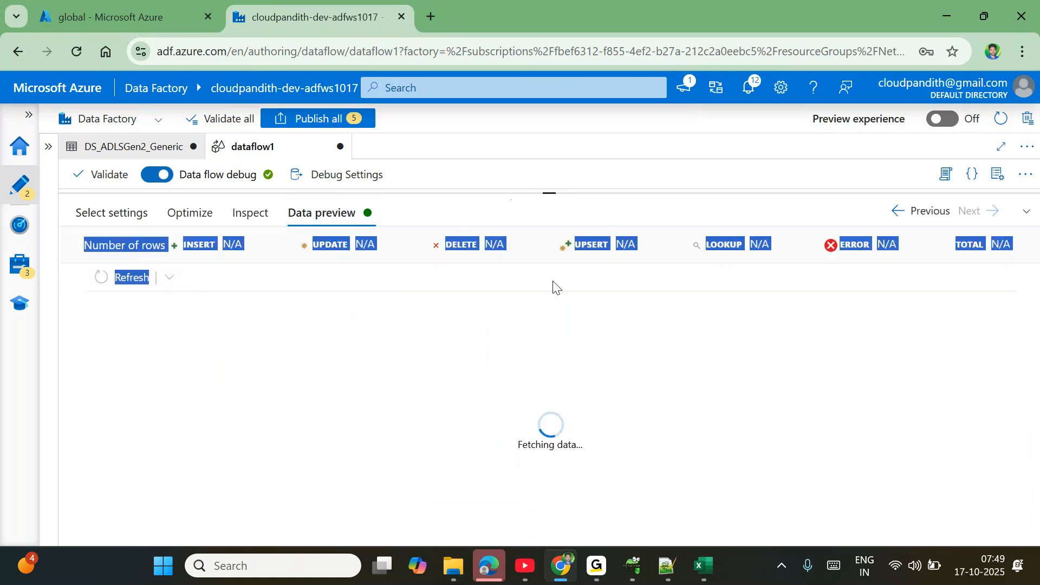
click(553, 204)
drag(549, 193, 550, 273)
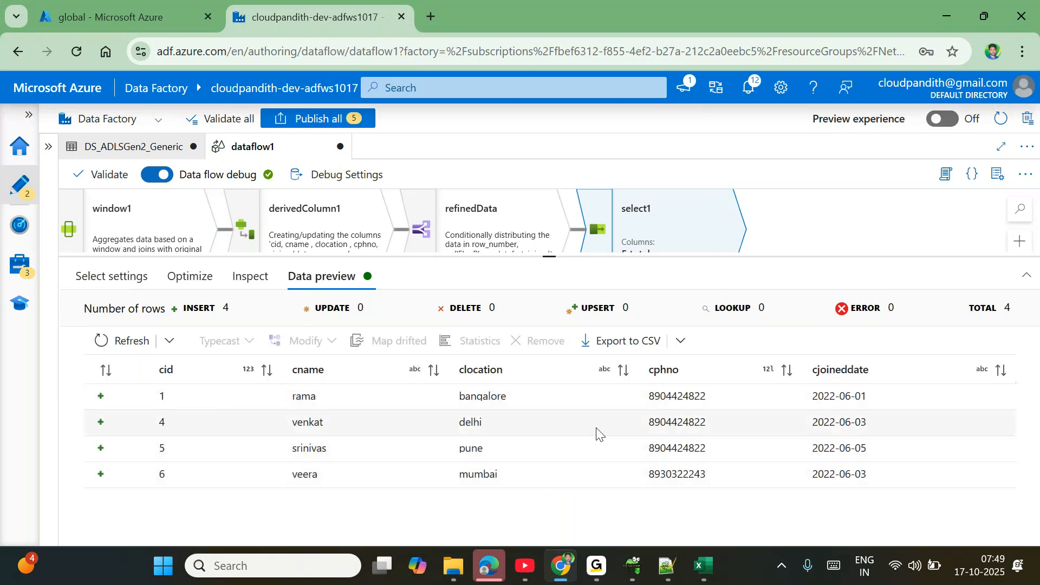
- Add a Sink after select1 and assign it the DS_ADLSGen2_Generic dataset
scroll(757, 232, down, 1)
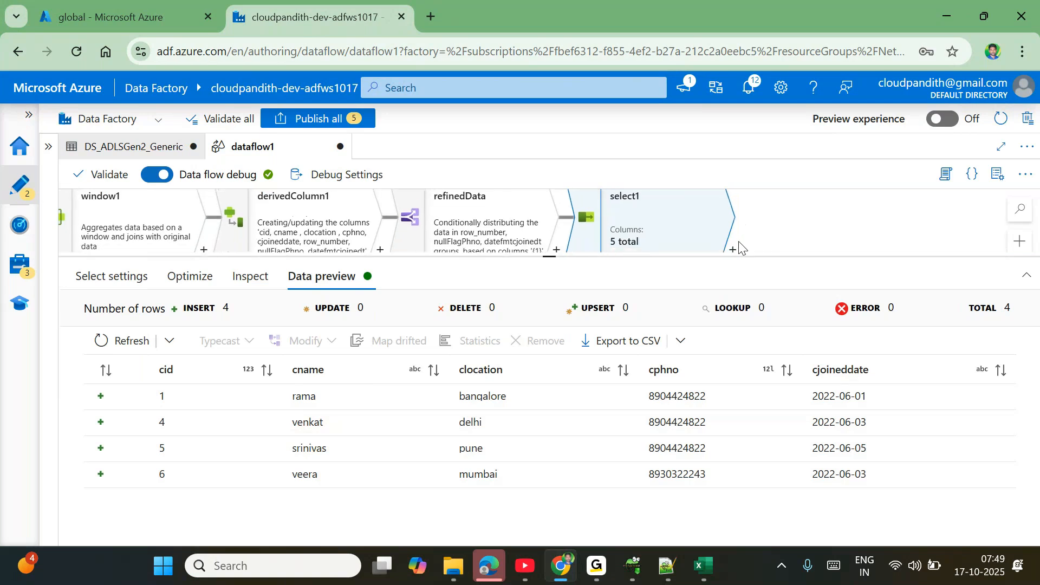
click(733, 249)
scroll(848, 455, down, 5)
click(767, 521)
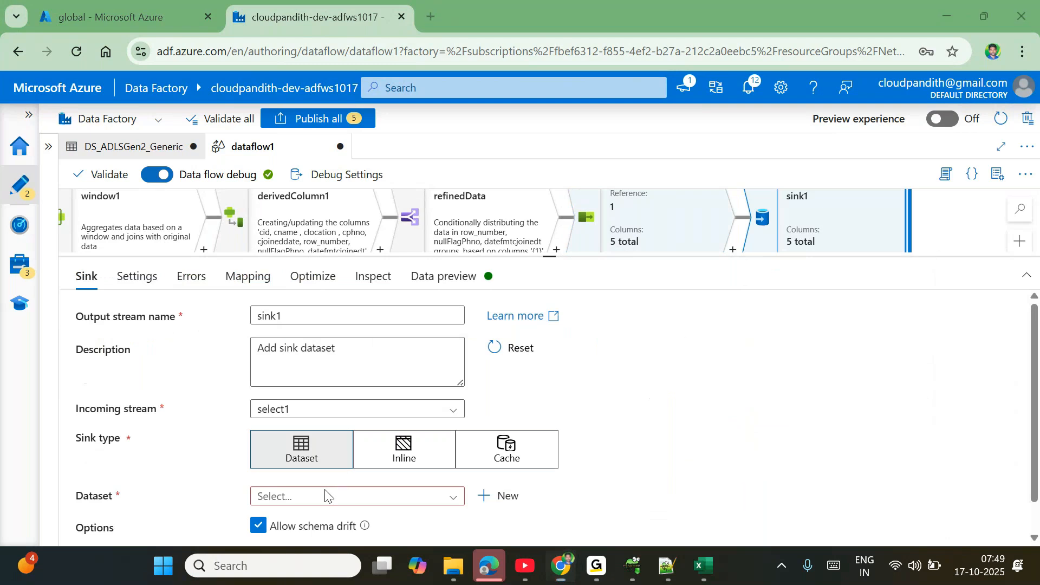
click(453, 499)
click(370, 519)
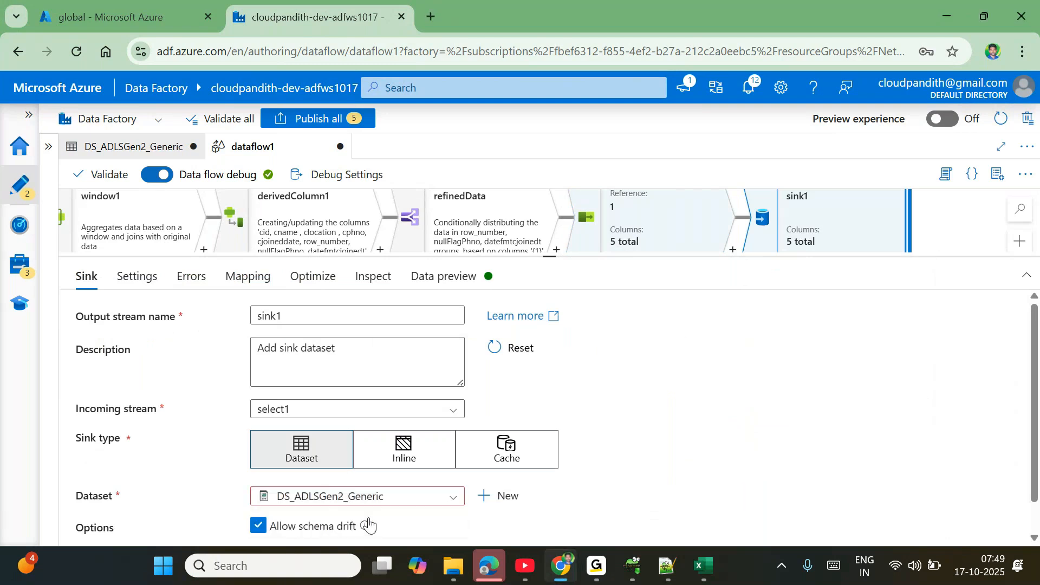
scroll(507, 512, down, 1)
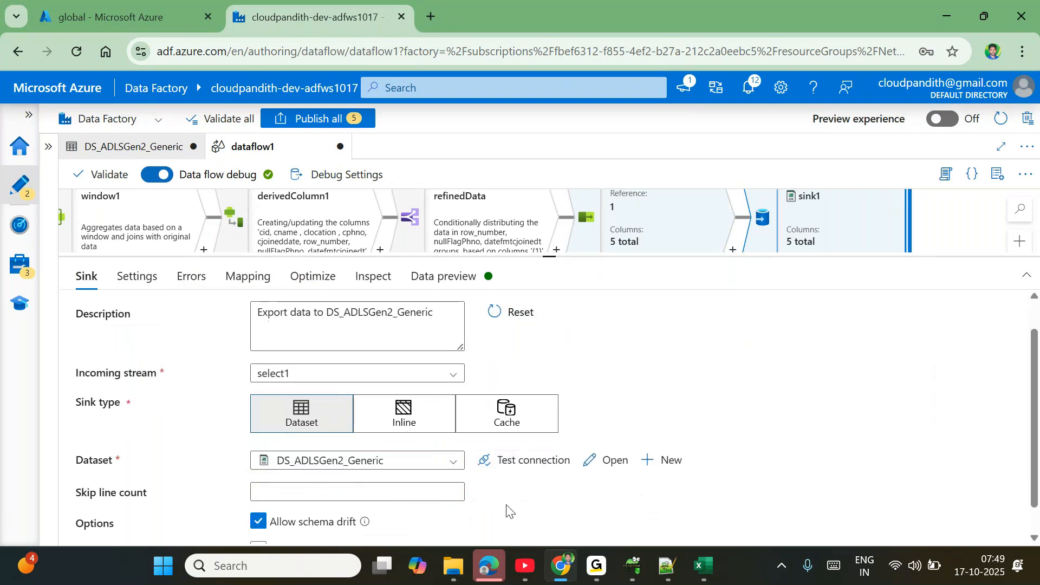
scroll(508, 512, up, 2)
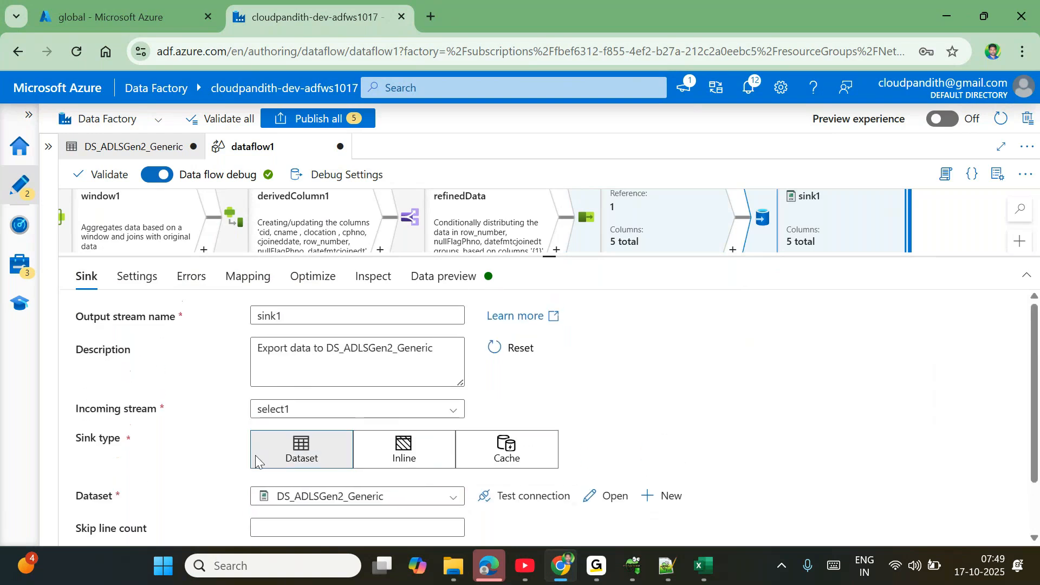
- Configure sink1 to output to a single file named customer.csv with single partitioning
click(141, 282)
click(279, 346)
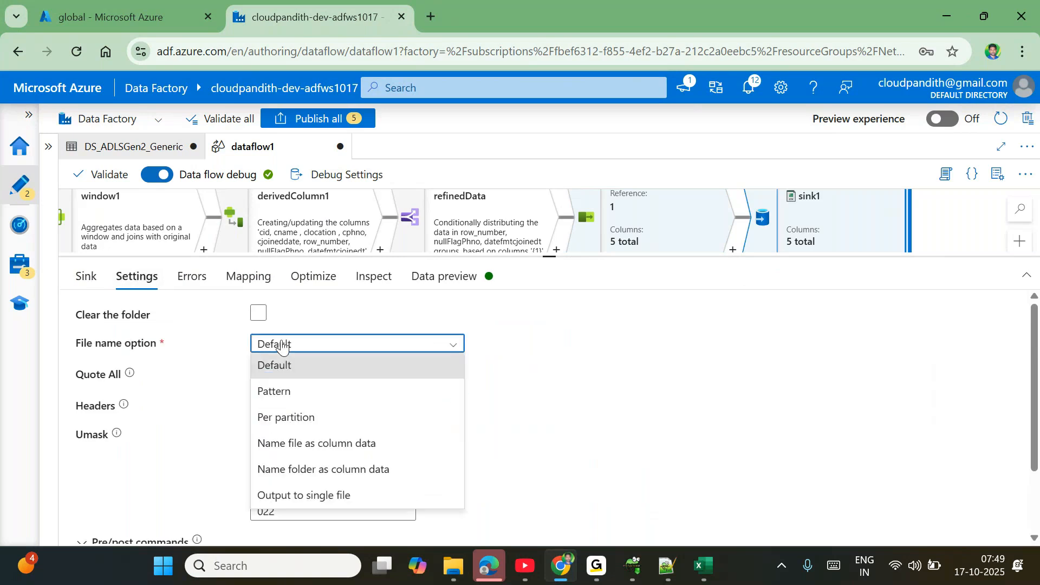
click(287, 496)
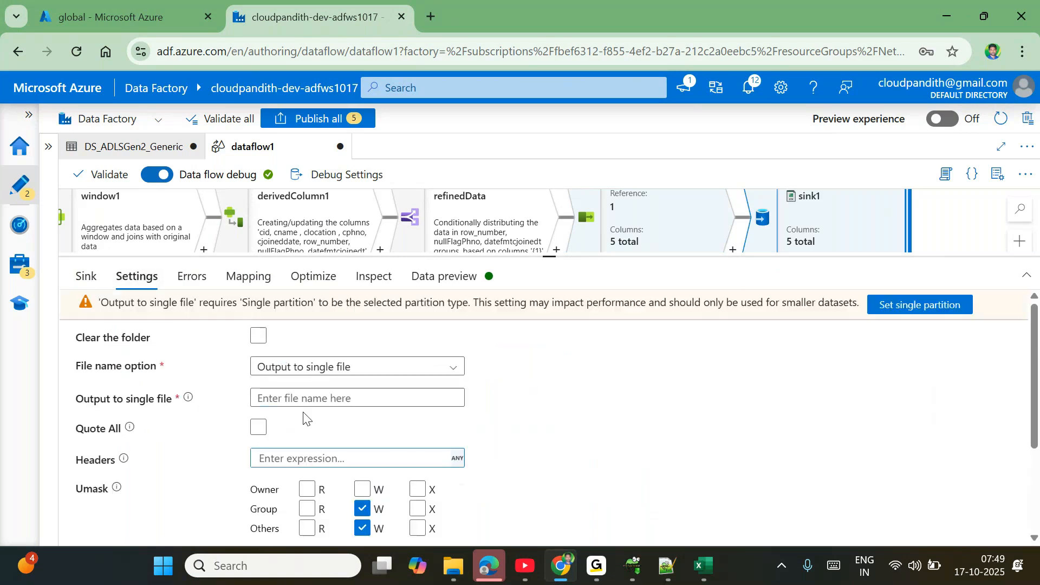
click(904, 320)
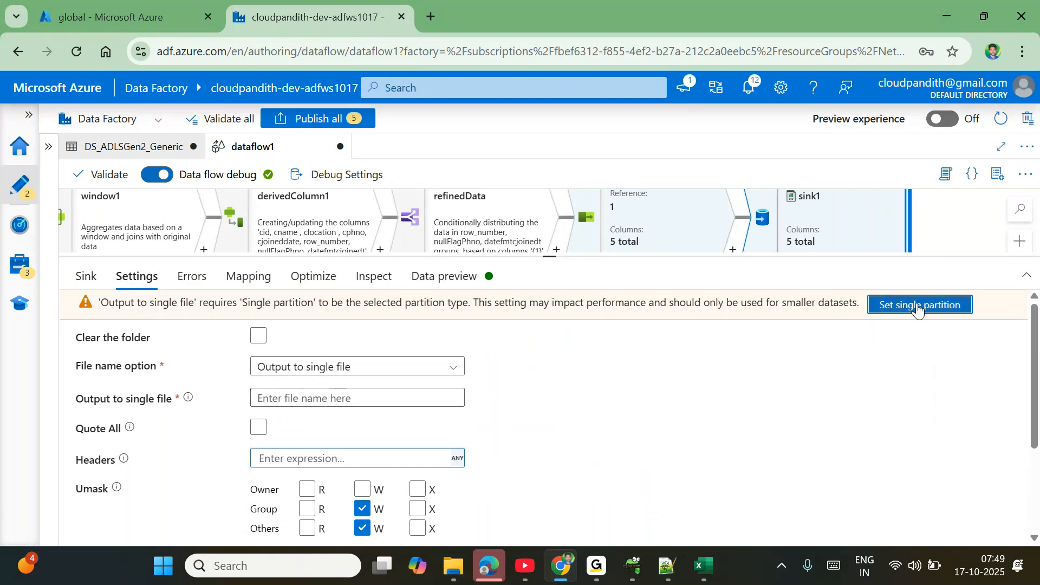
click(326, 392)
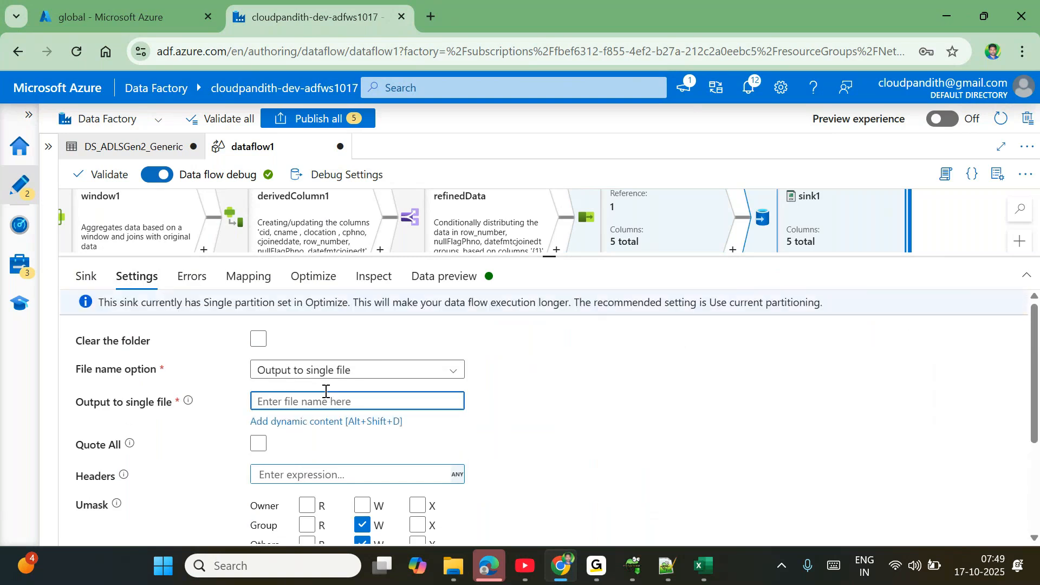
text(customer.csv)
click(582, 407)
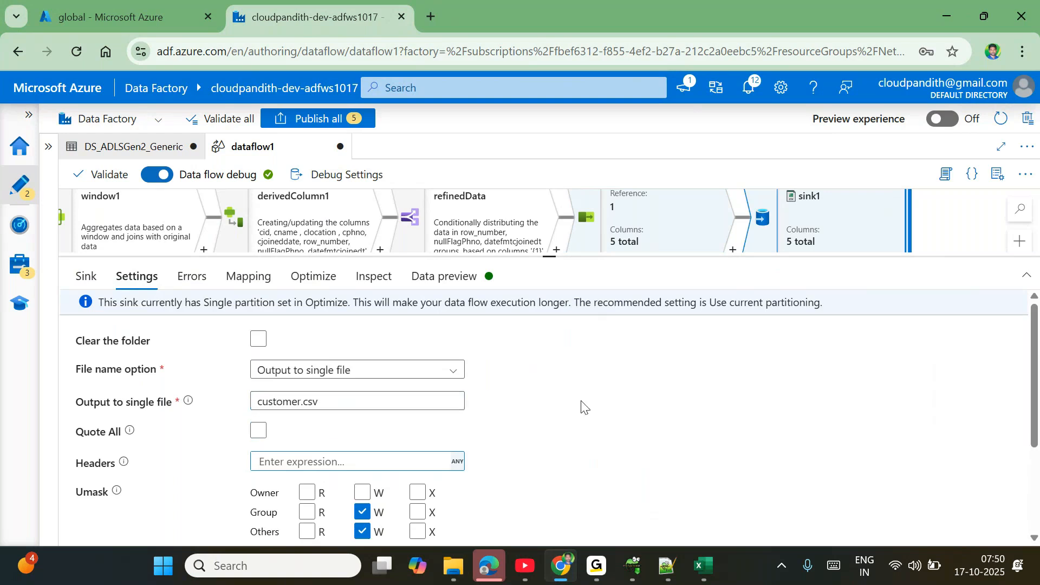
scroll(582, 407, down, 2)
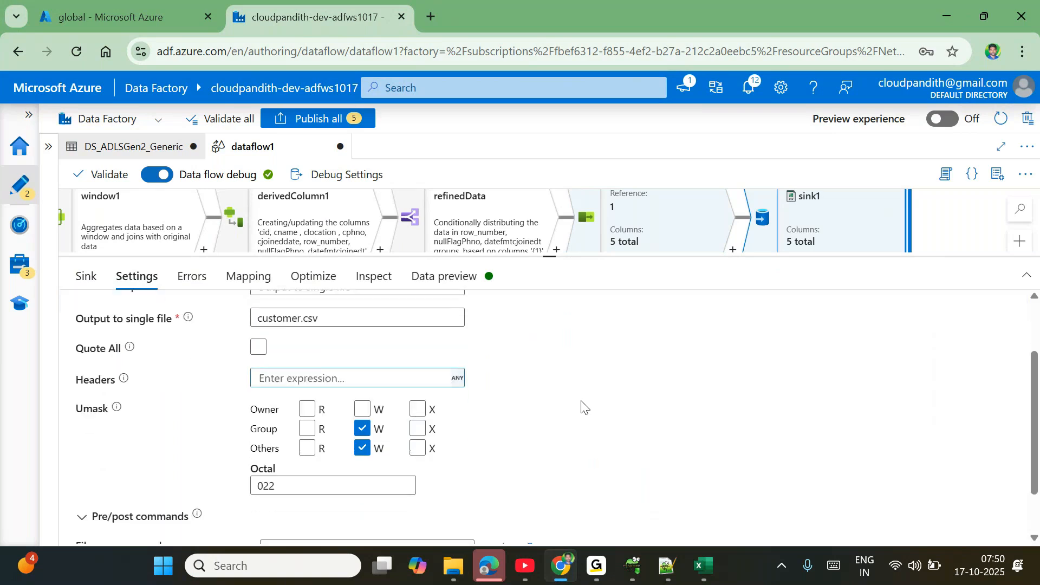
scroll(582, 407, up, 2)
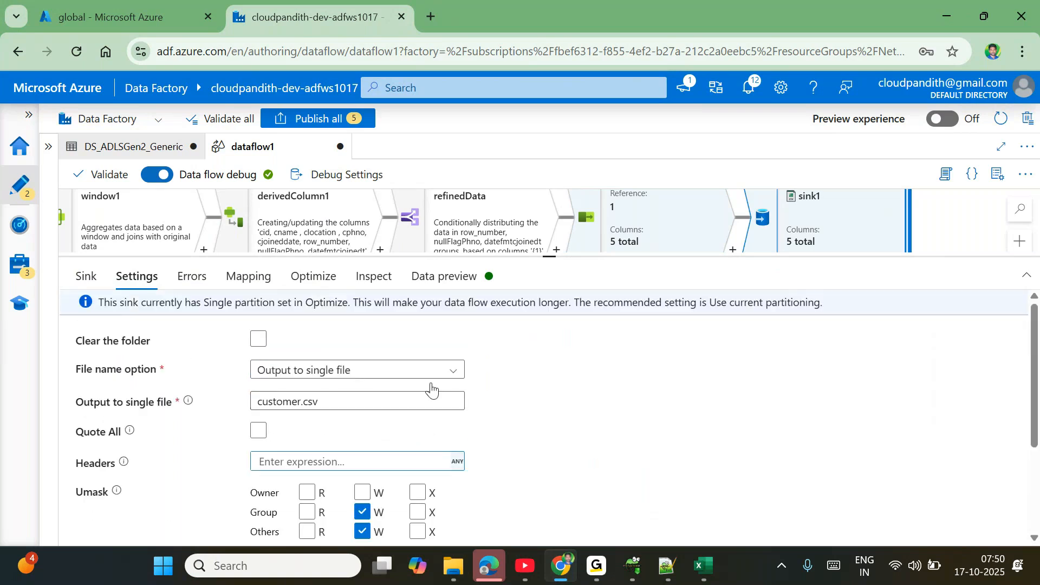
scroll(385, 450, down, 3)
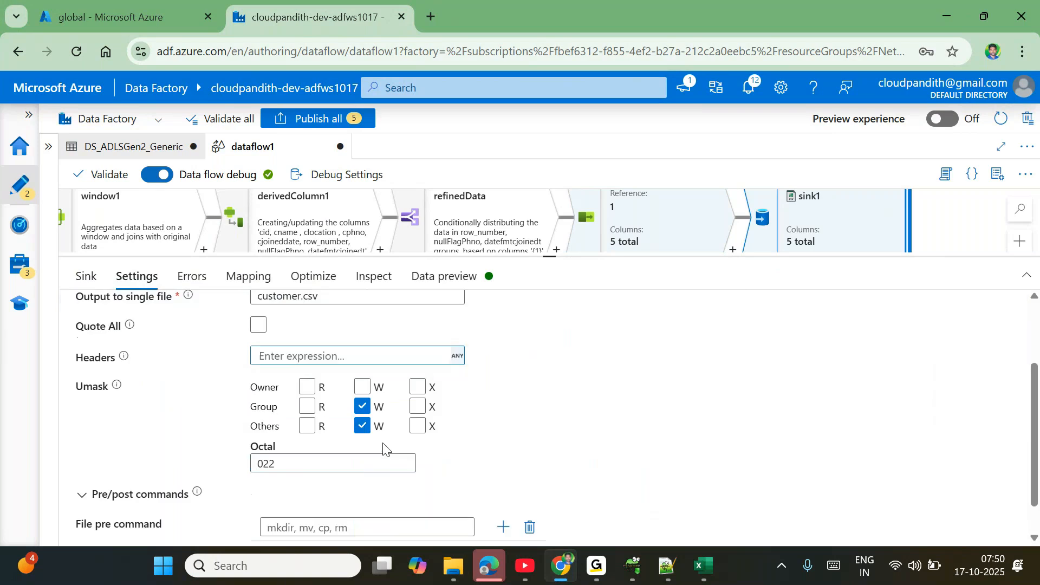
scroll(385, 449, up, 3)
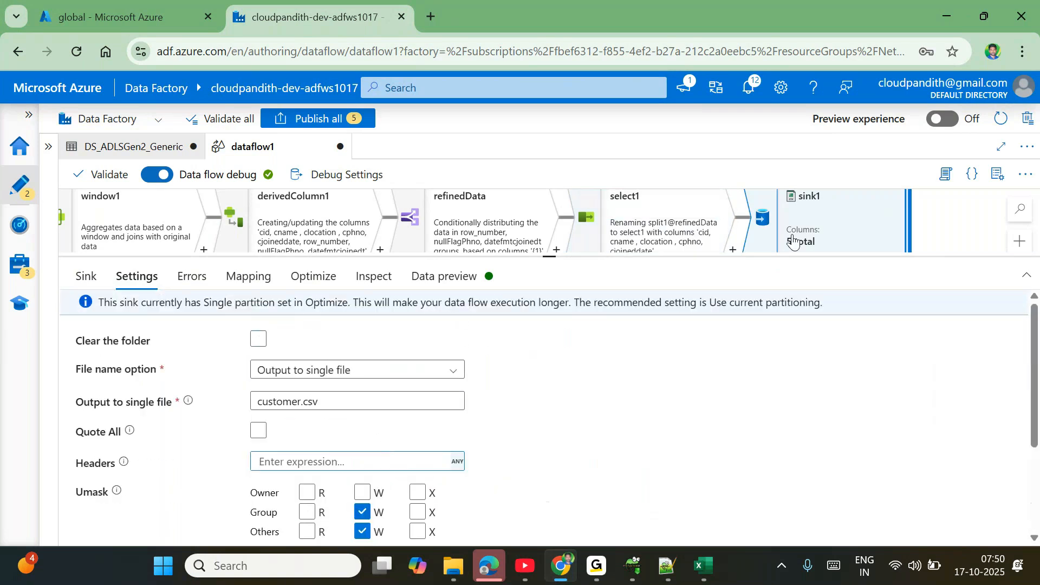
- Set sink1's debug parameters to container global and folder india/silver/customer/2025/10/17, save them, and load the sink's data preview
click(312, 169)
click(649, 159)
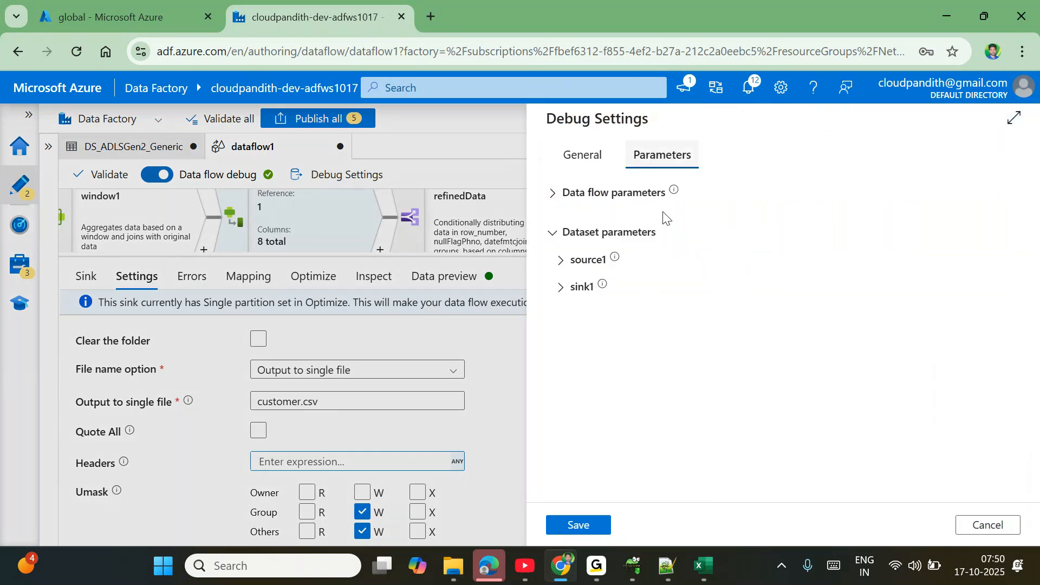
click(560, 290)
double_click(714, 341)
key(BackSpace)
text(global)
click(706, 360)
text(india/si)
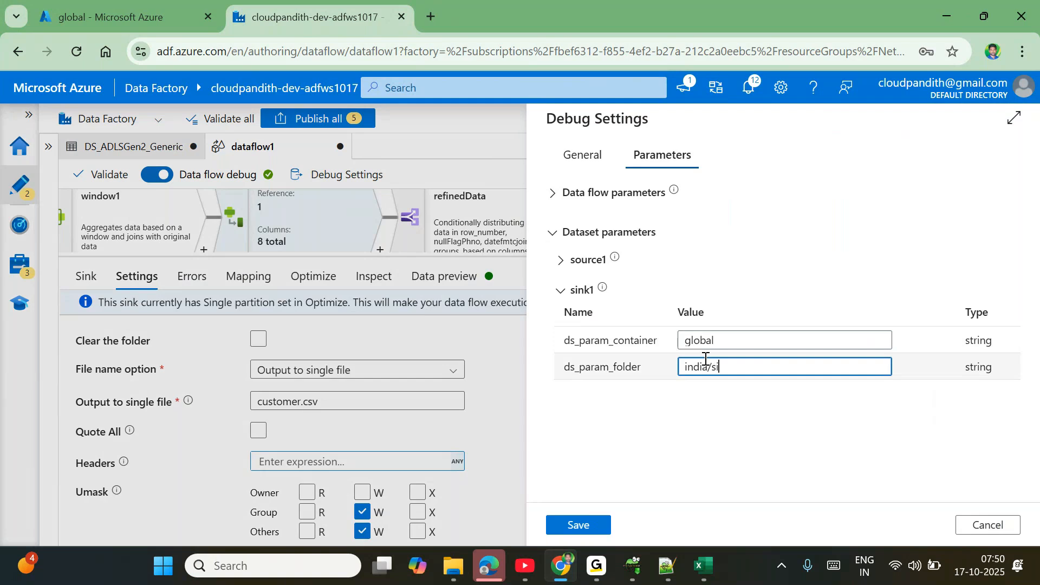
text(lver/customer/2025/10/17)
click(578, 524)
click(445, 277)
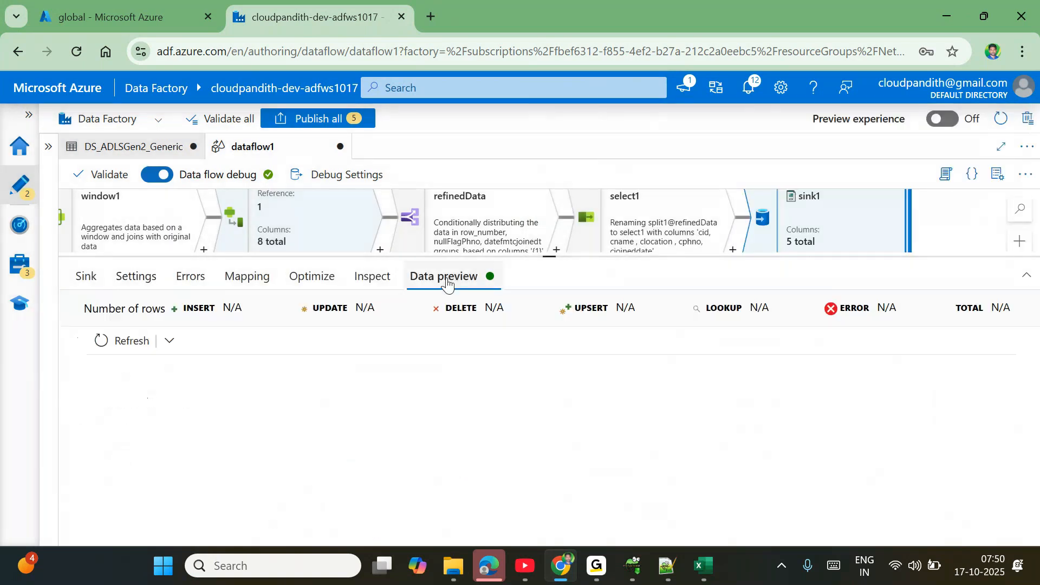
click(132, 340)
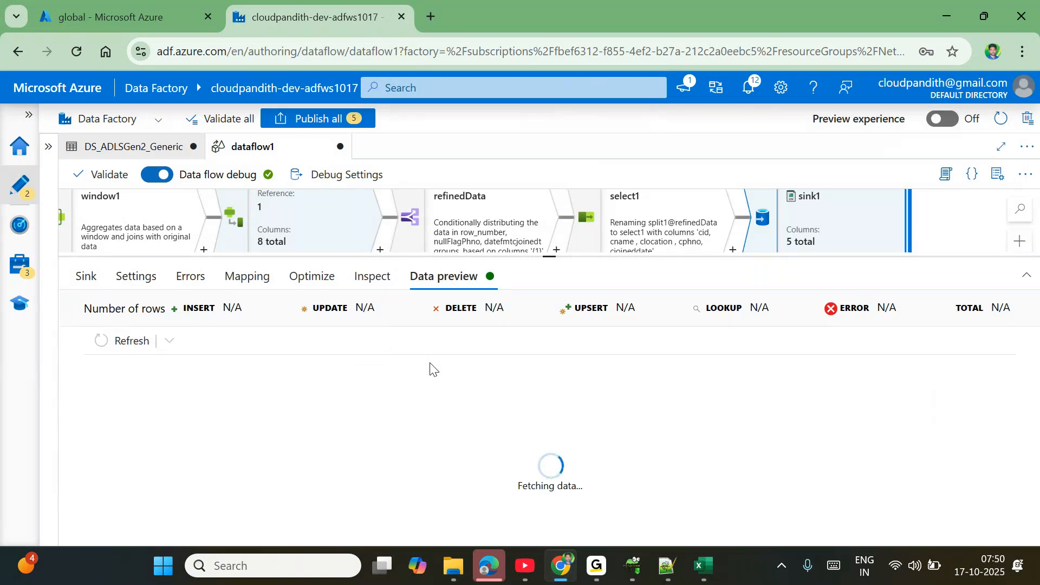
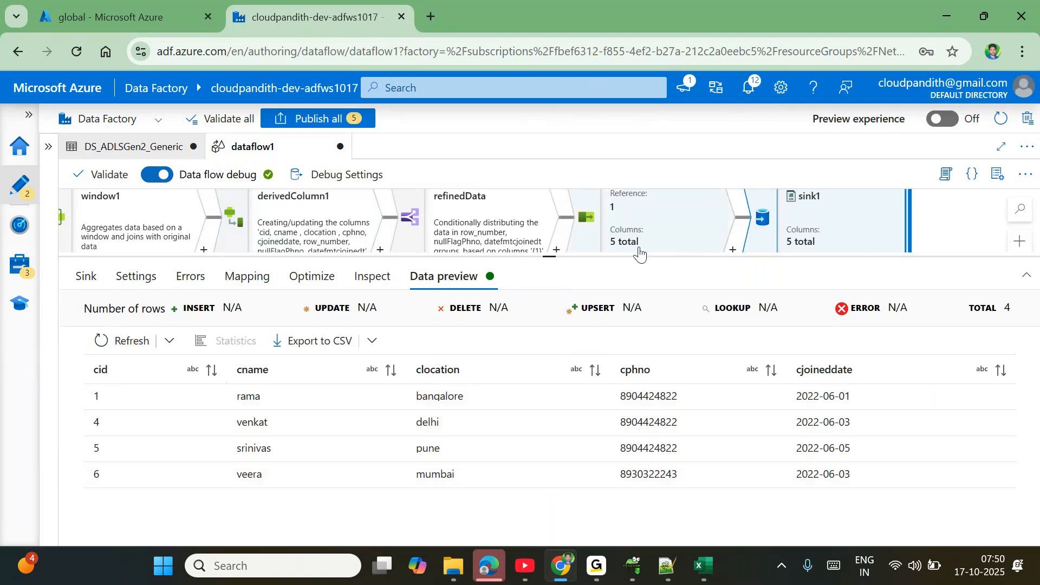
- Add a Derived Column transformation after the badRecords stream with a column named reject_reason
drag(549, 256, 590, 420)
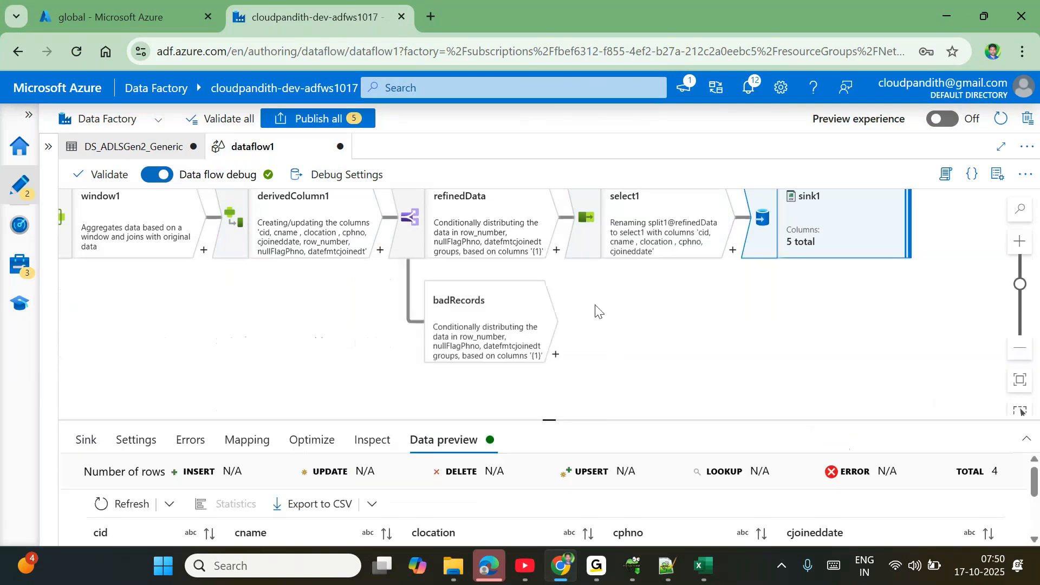
drag(596, 310, 574, 277)
click(495, 307)
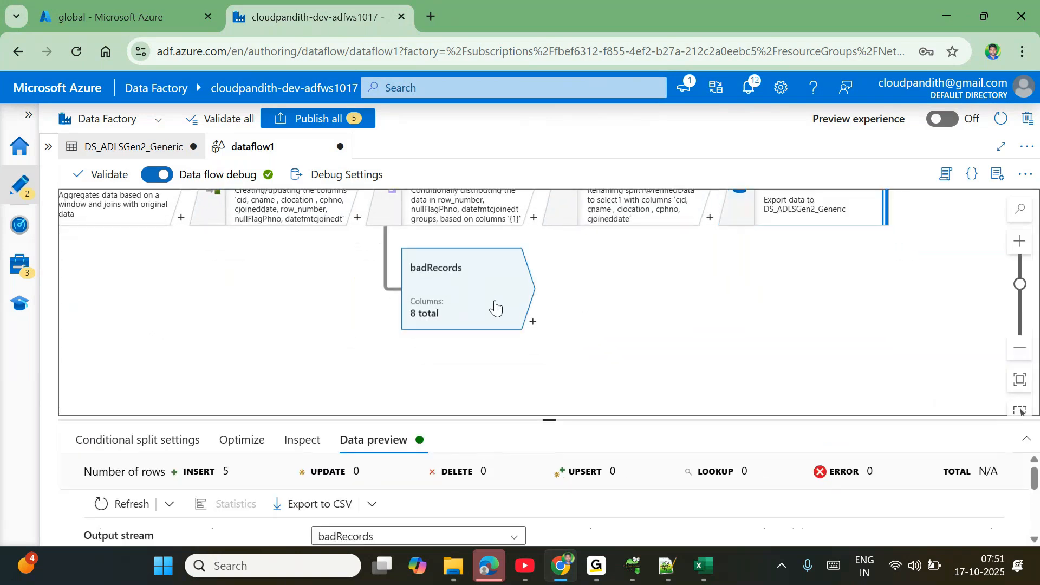
click(533, 322)
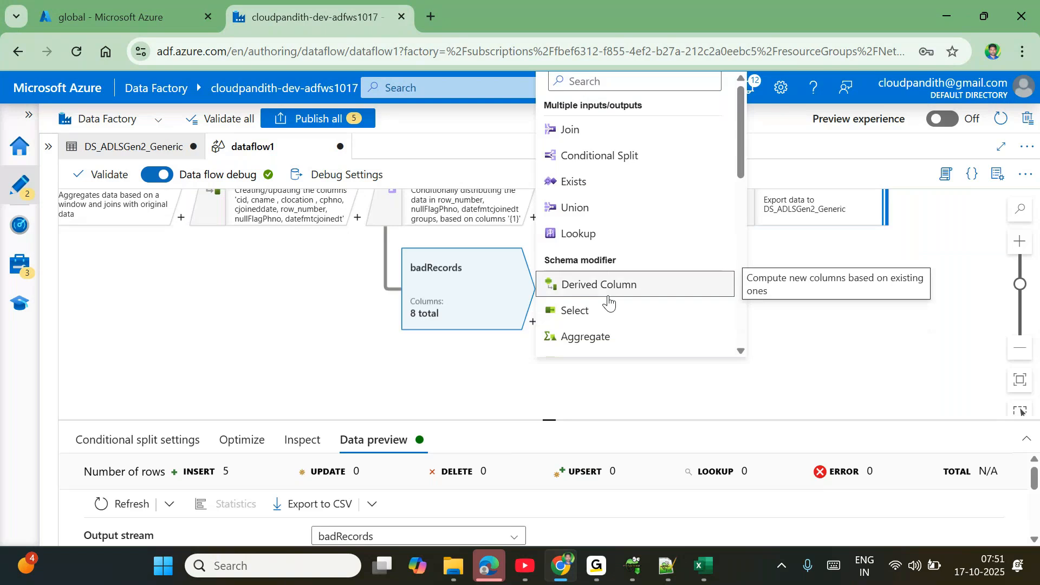
click(609, 295)
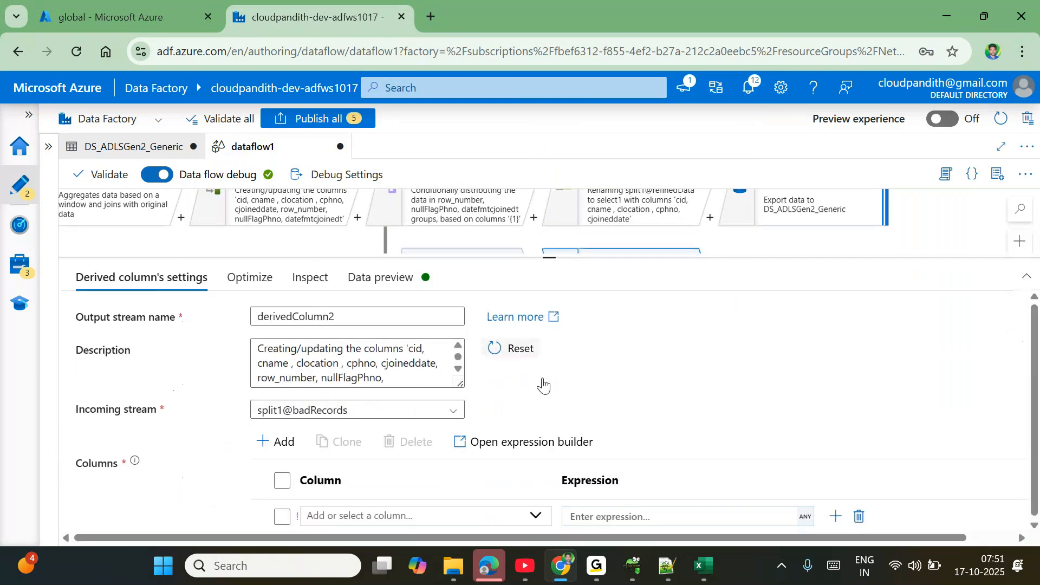
click(390, 509)
text(re)
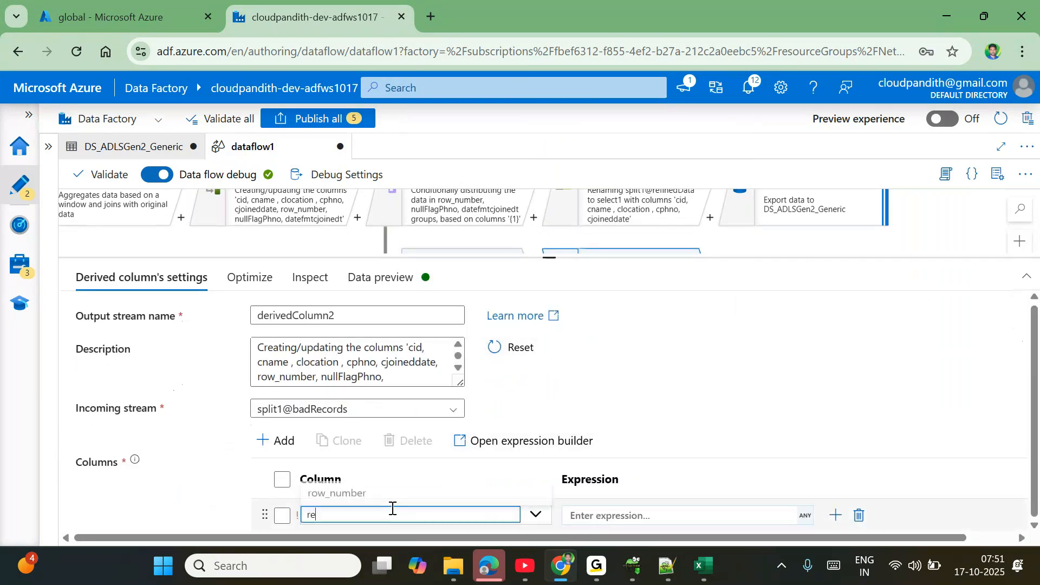
text(ject)
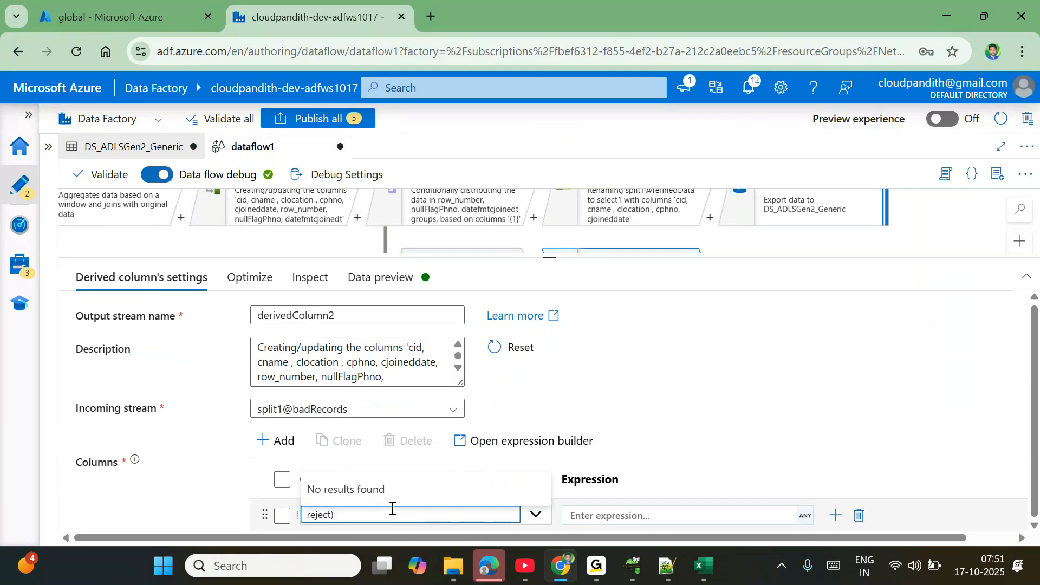
text(_reason)
- In the expression builder, start the reject_reason expression with an iif function whose condition is row_number>1
click(624, 514)
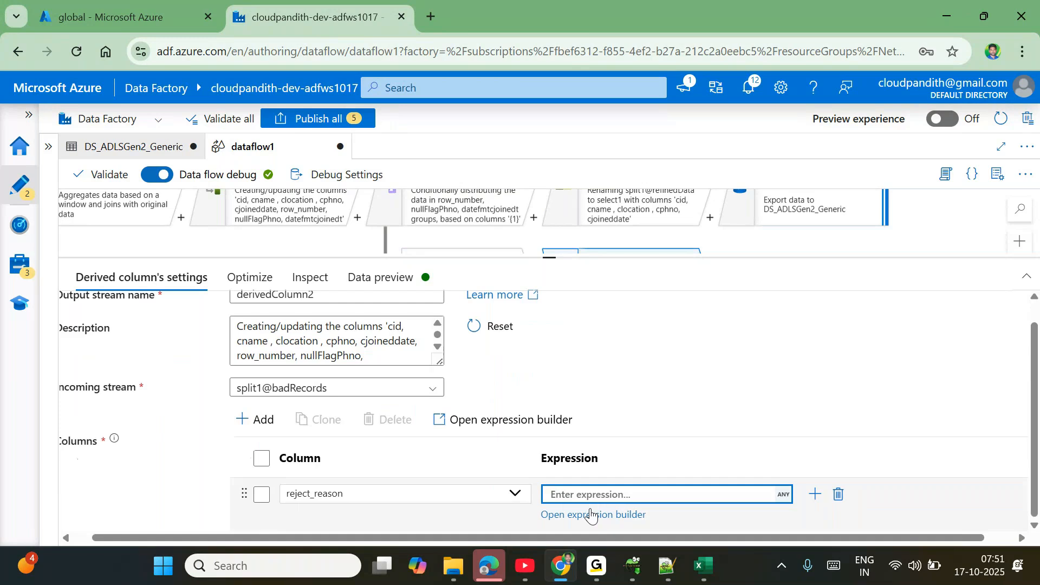
click(590, 515)
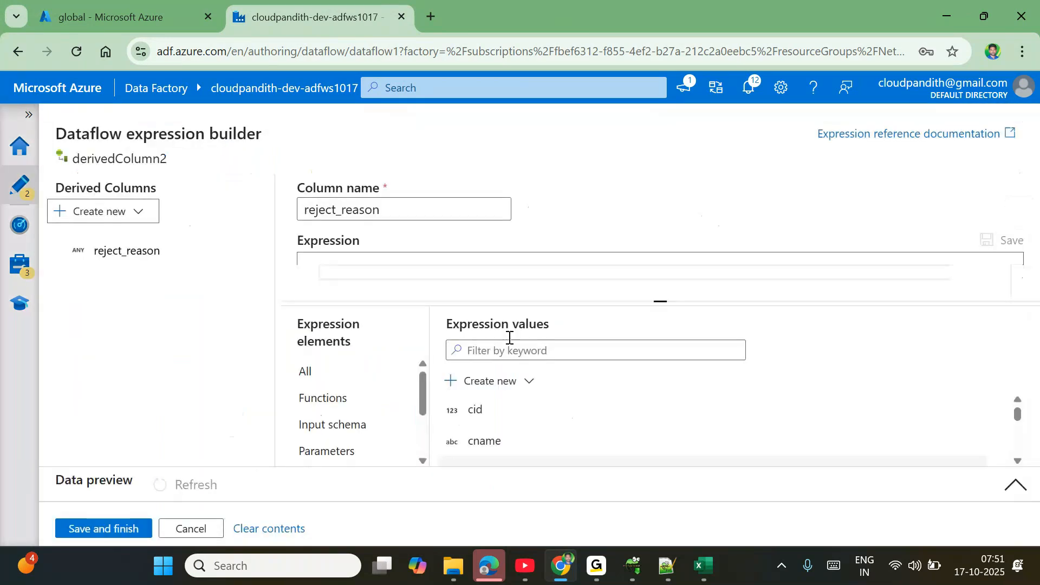
click(500, 280)
text(iif)
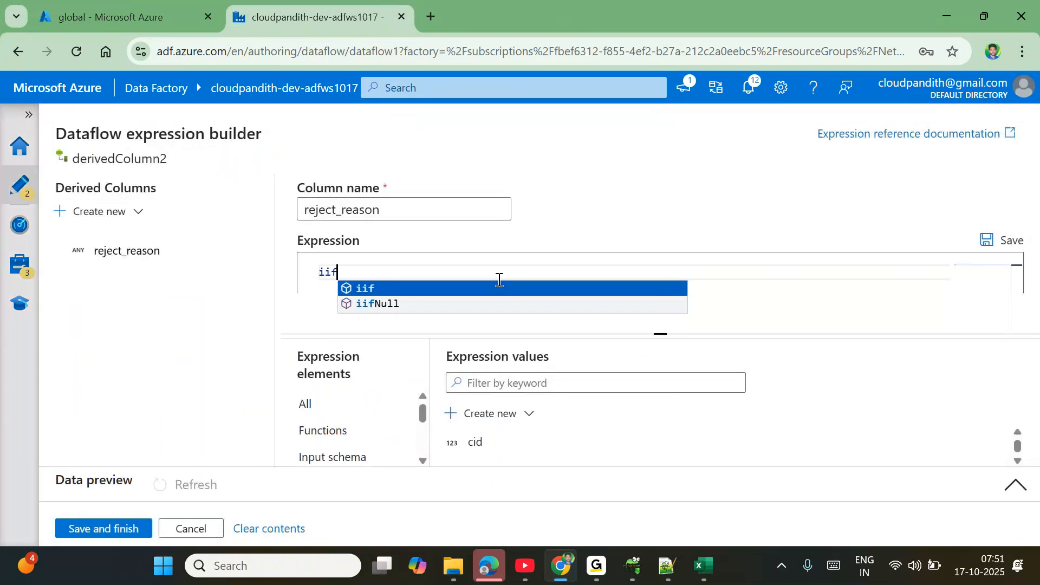
key(Return)
text(row)
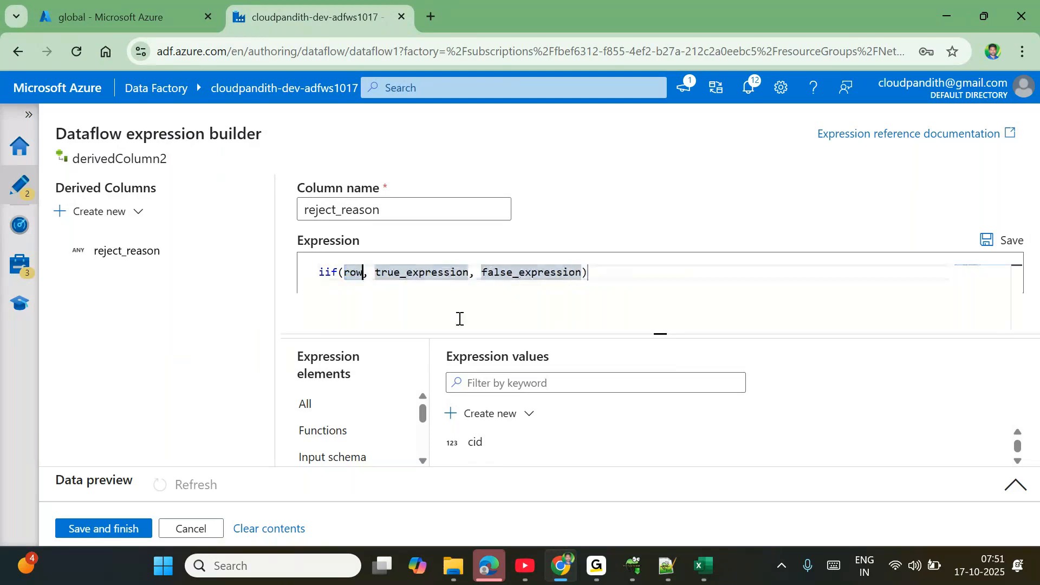
scroll(508, 452, down, 1)
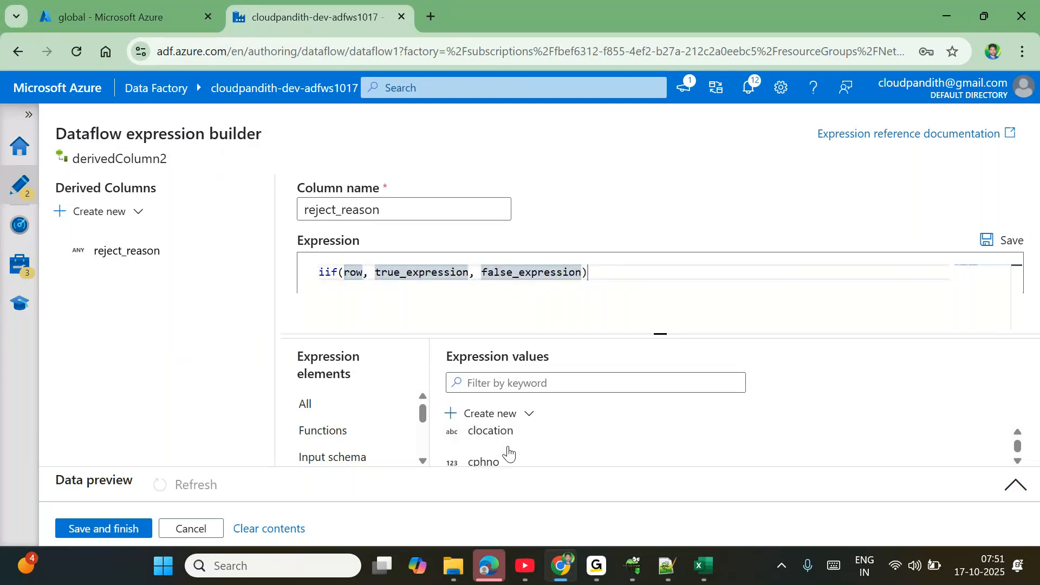
scroll(508, 452, down, 1)
scroll(508, 453, down, 2)
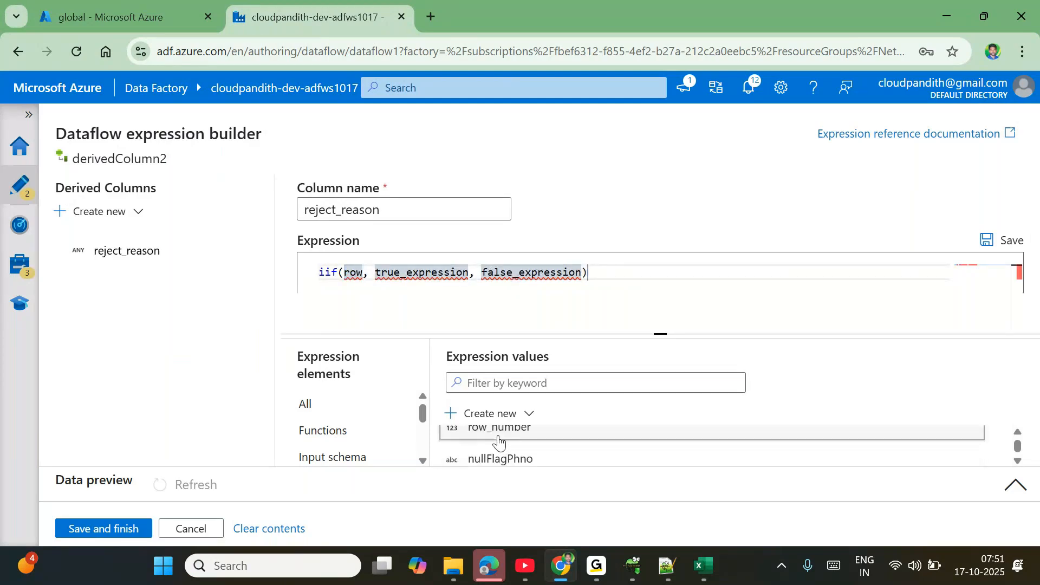
click(498, 429)
drag(402, 291, 395, 275)
click(381, 275)
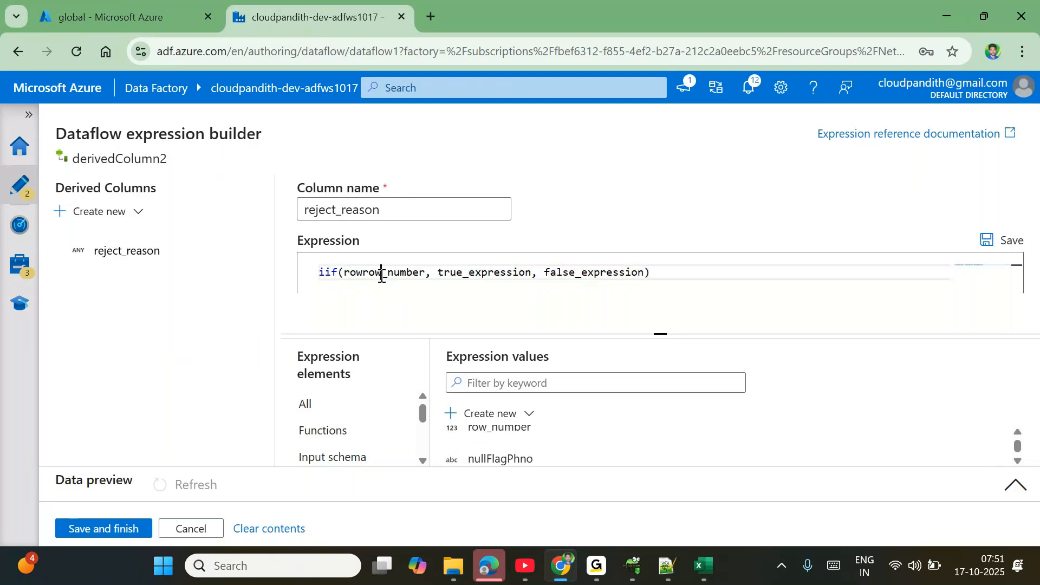
double_click(382, 275)
key(BackSpace)
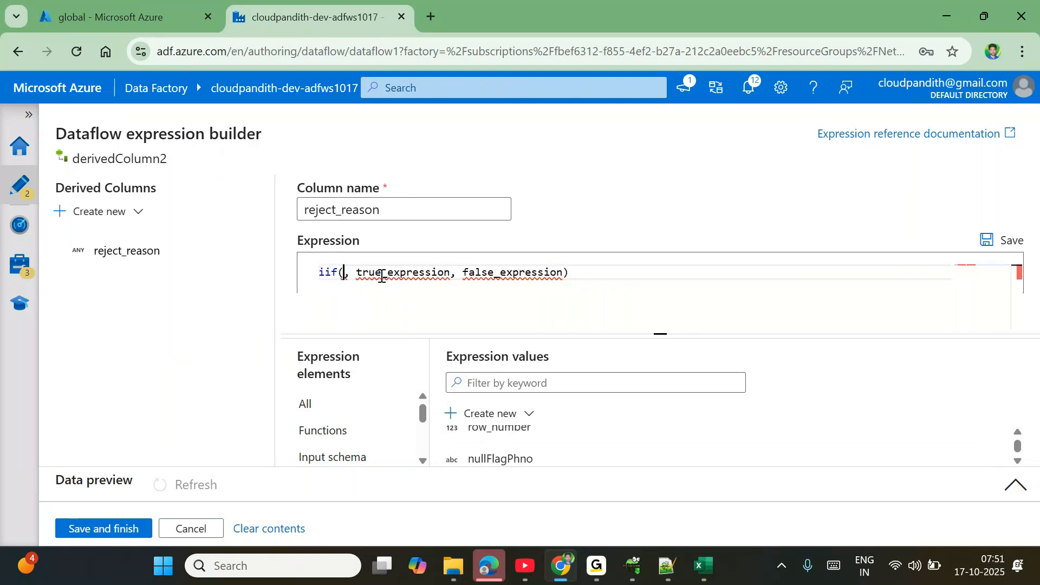
click(345, 277)
click(483, 414)
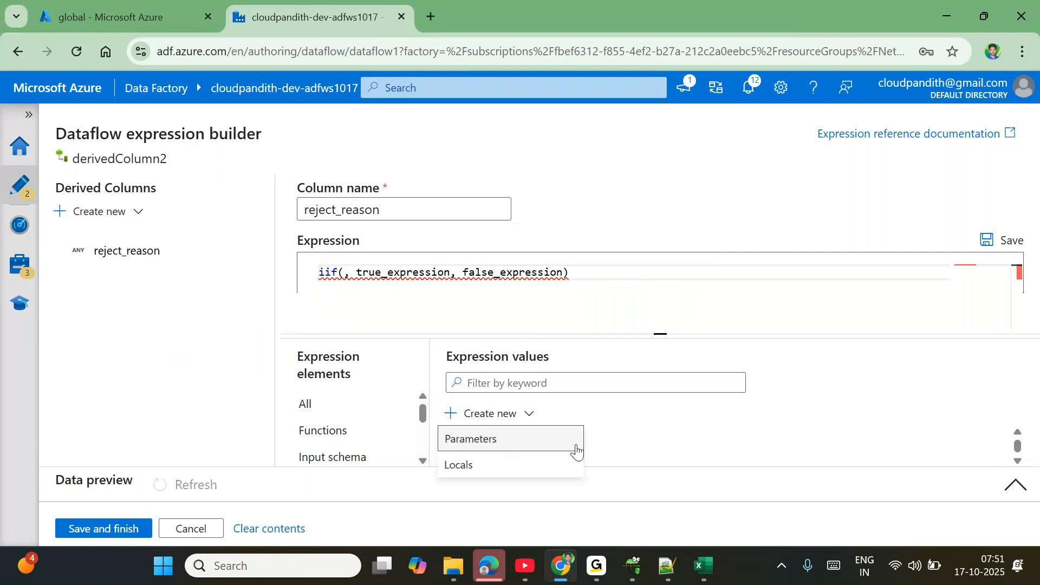
click(660, 400)
click(523, 440)
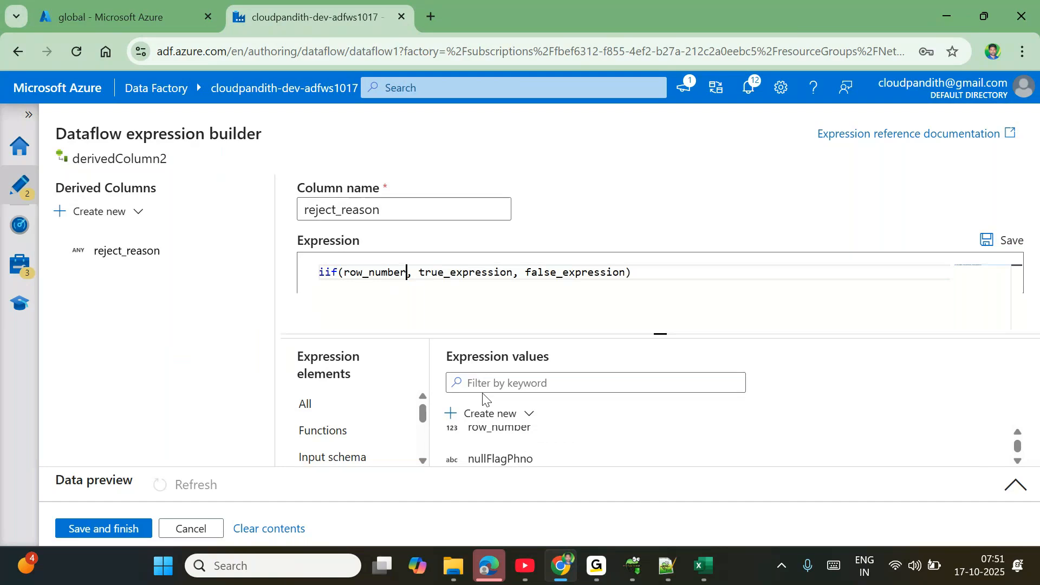
text(>1)
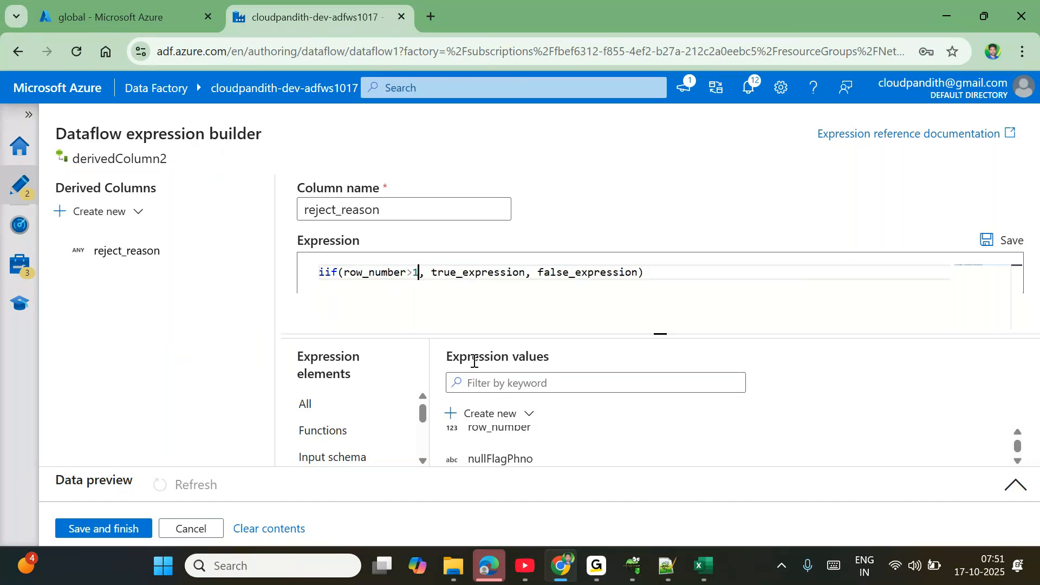
- Replace the iif's true_expression placeholder with the text "duplicate records"
key(Right)
key(ctrl+shift+Right)
key(Delete)
text("duplicate )
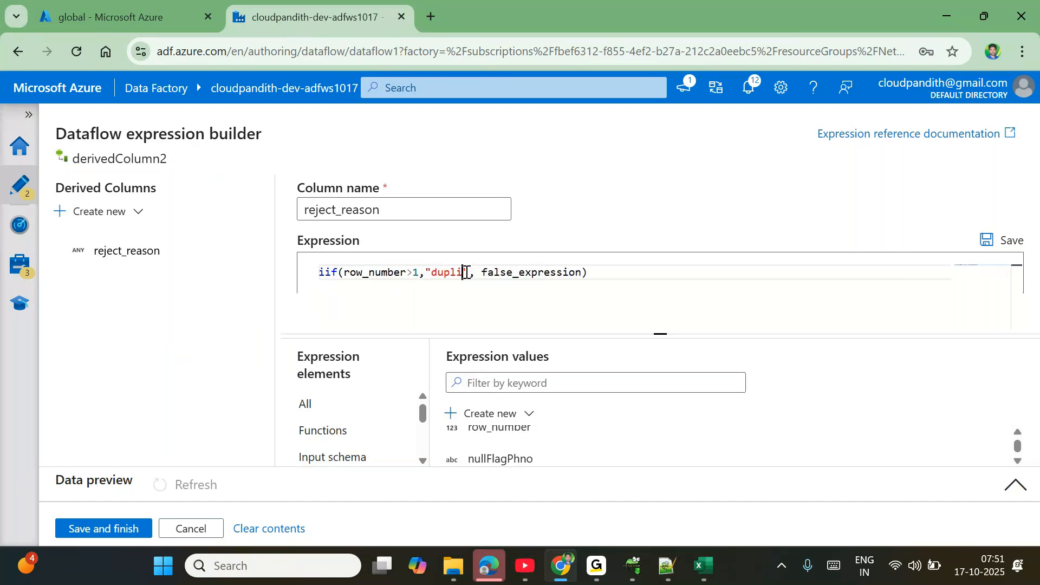
text(records")
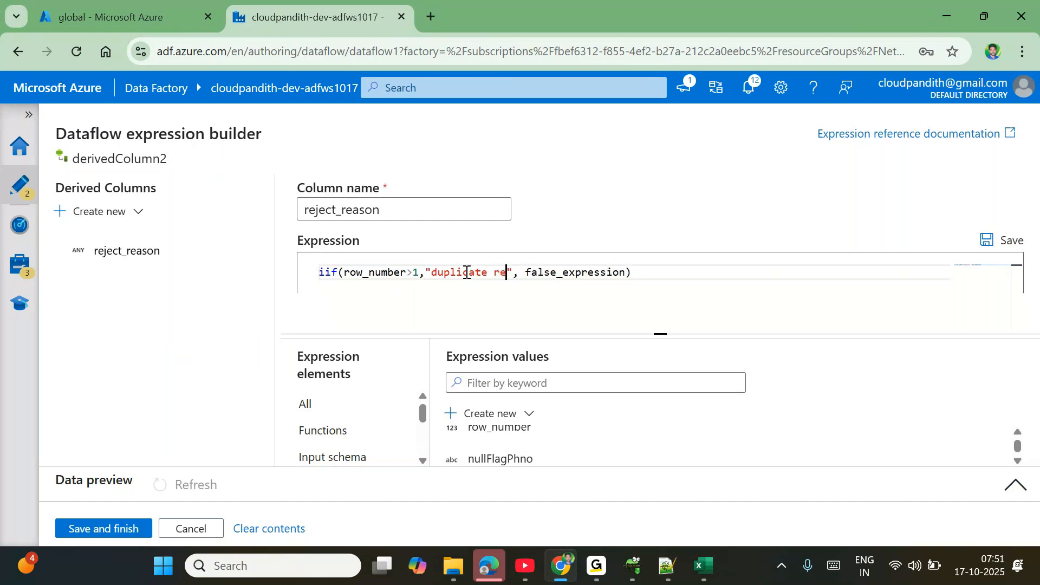
- Replace the false_expression placeholder with a nested iif that tests nullFlagPhno=='yes'
double_click(575, 271)
key(Delete)
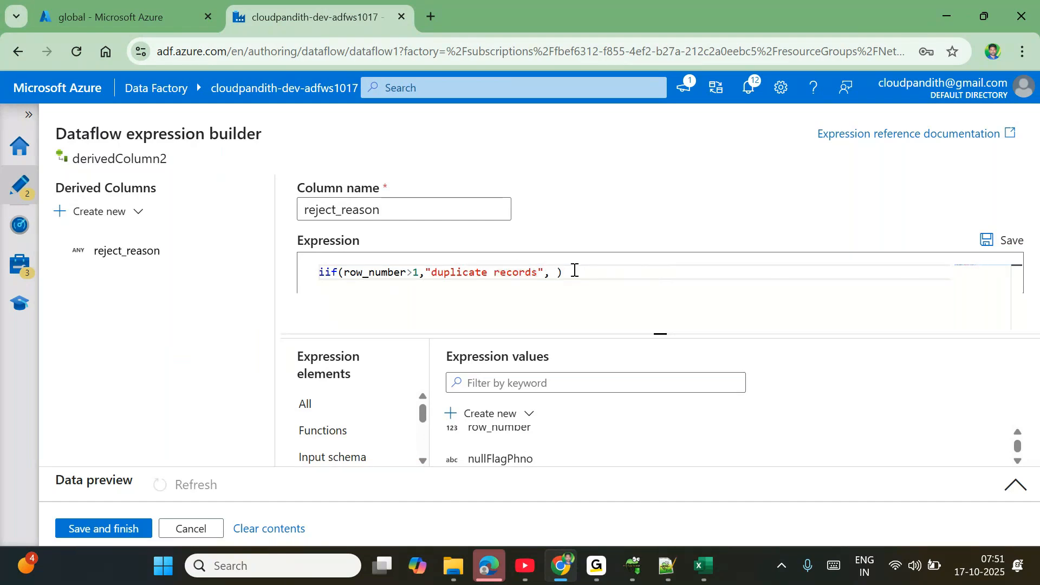
text(iif)
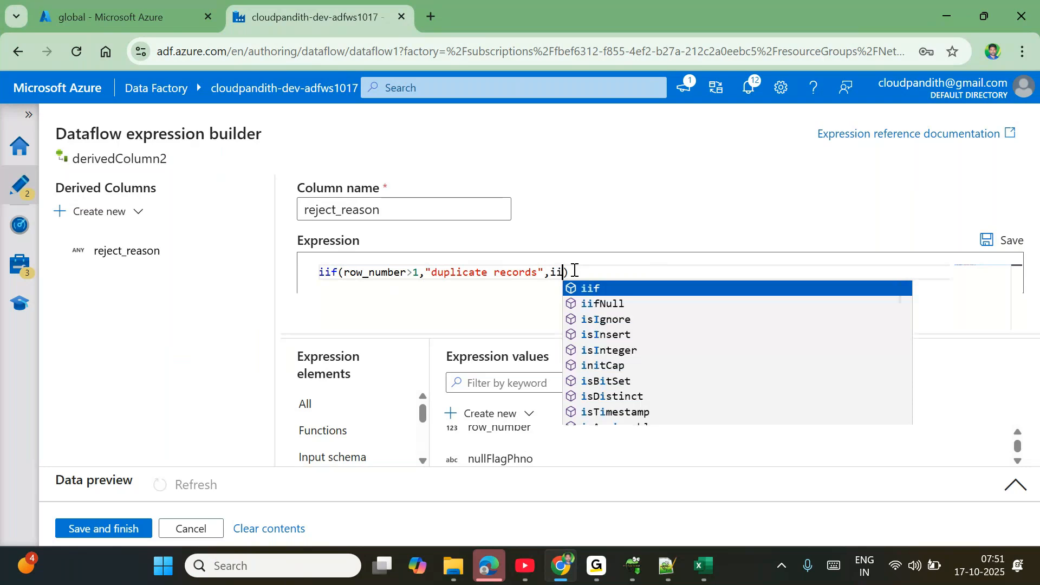
key(Return)
click(495, 459)
text(=)
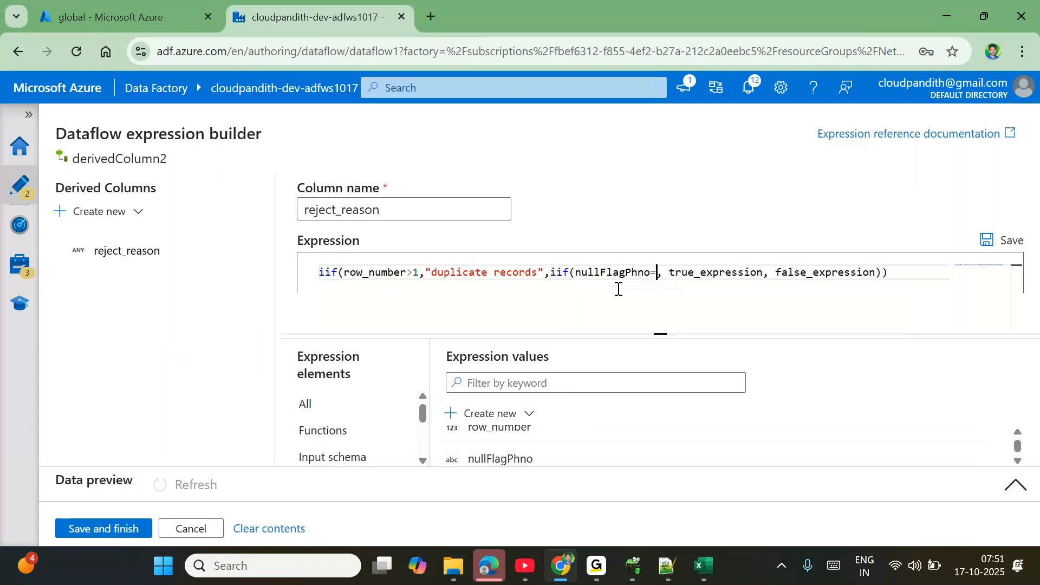
text(='yes')
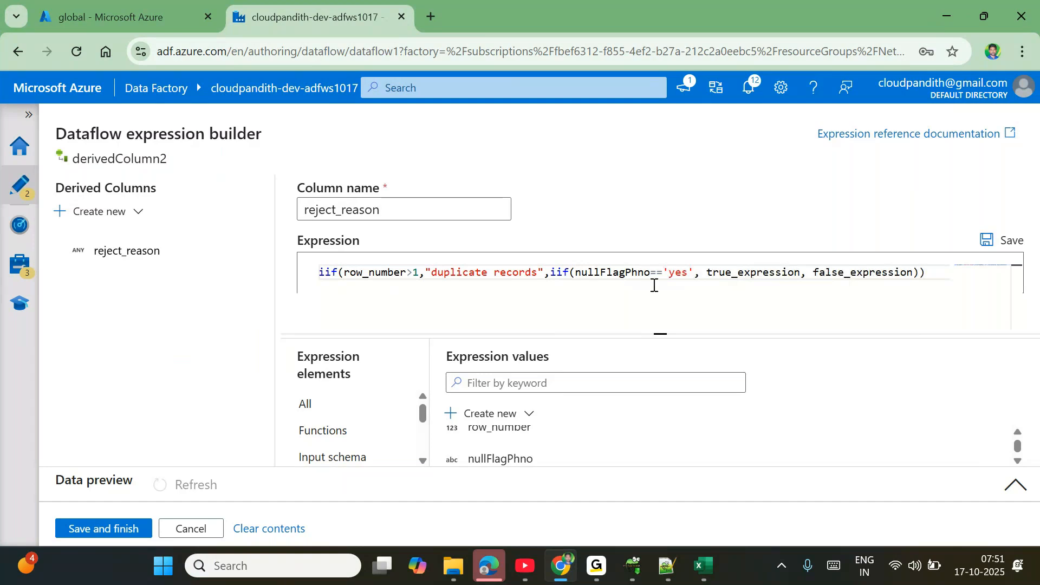
- Set the nested iif's true result to 'Null Records'
double_click(753, 269)
key(Delete)
key(BackSpace)
text(')
text(Null Reson)
text(ds)
- Set the nested iif's false result to 'Incorrect Dateformat'
double_click(853, 275)
key(Delete)
key(BackSpace)
text(')
text(N/A)
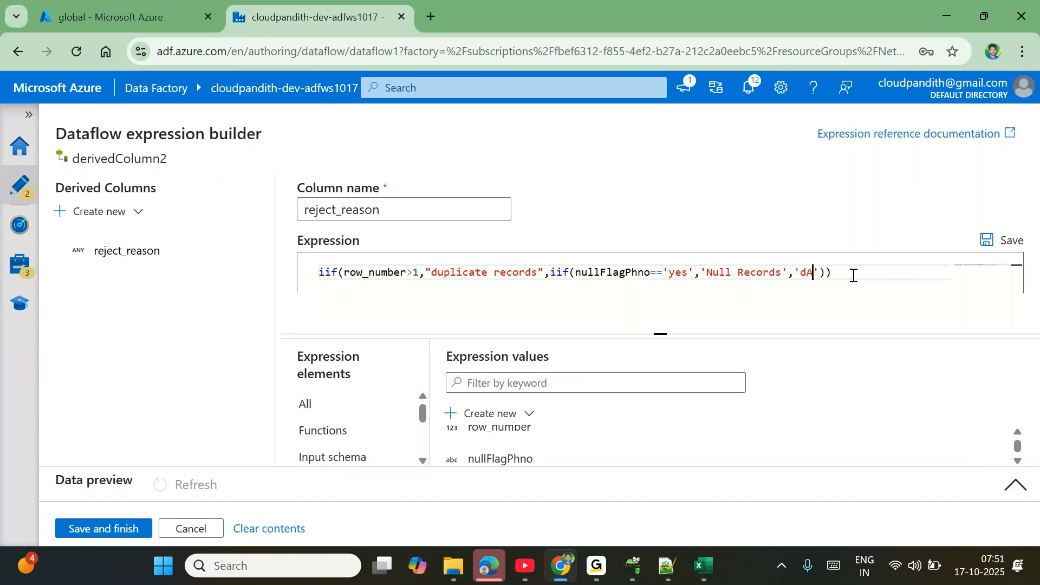
key(BackSpace)
key(BackSpace)
key(BackSpace)
text(N/A)
key(BackSpace)
key(BackSpace)
key(BackSpace)
text(Incorrect Dateformat)
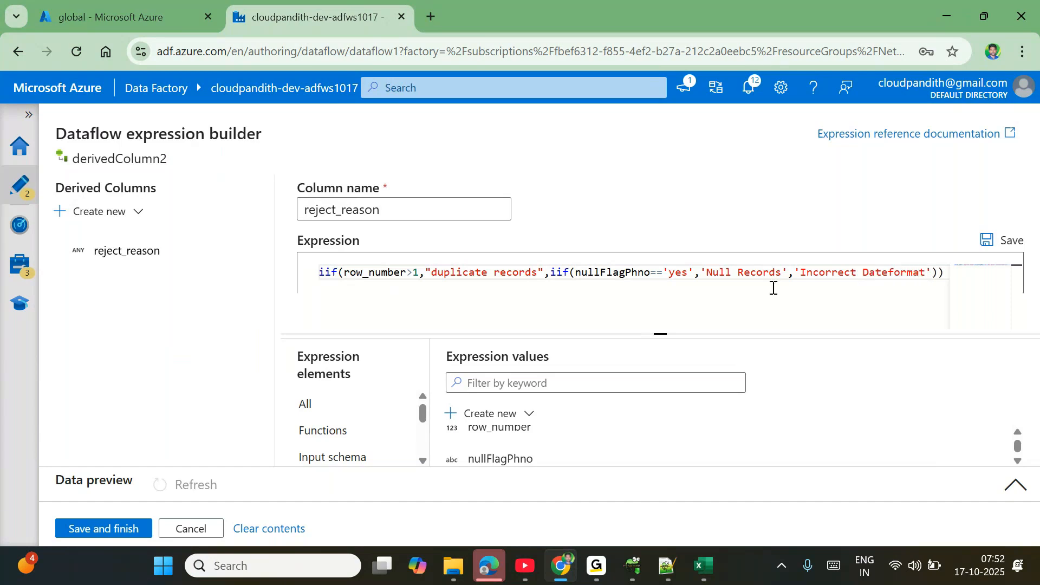
- Capitalize the first result text as "Duplicate Records" and save the finished reject_reason expression
click(501, 273)
key(BackSpace)
text(R)
click(439, 273)
key(BackSpace)
text(D)
click(96, 531)
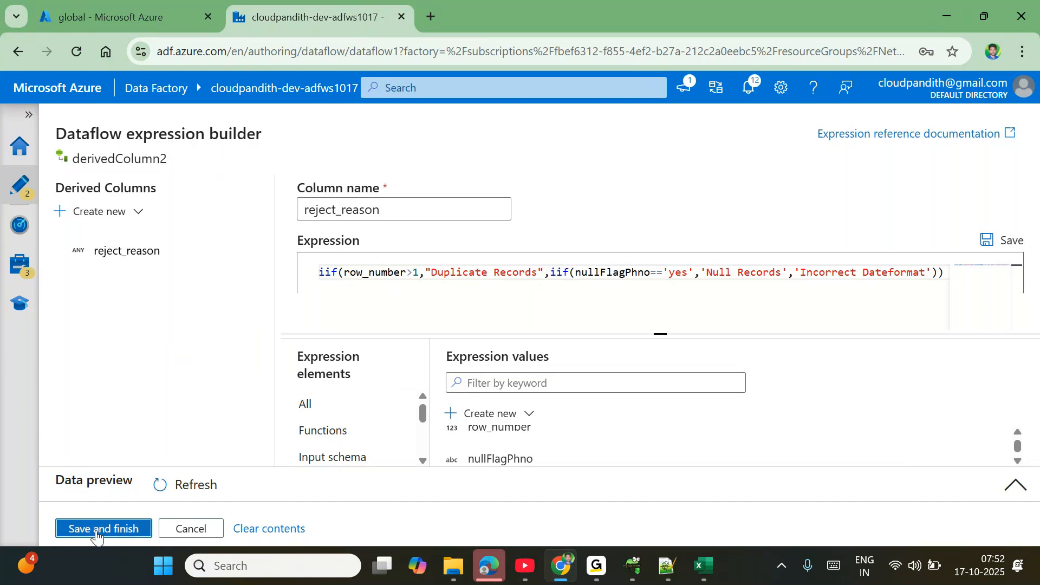
- Refresh derivedColumn2's data preview and check the reject_reason value of each bad row against its flags and joined date
click(379, 279)
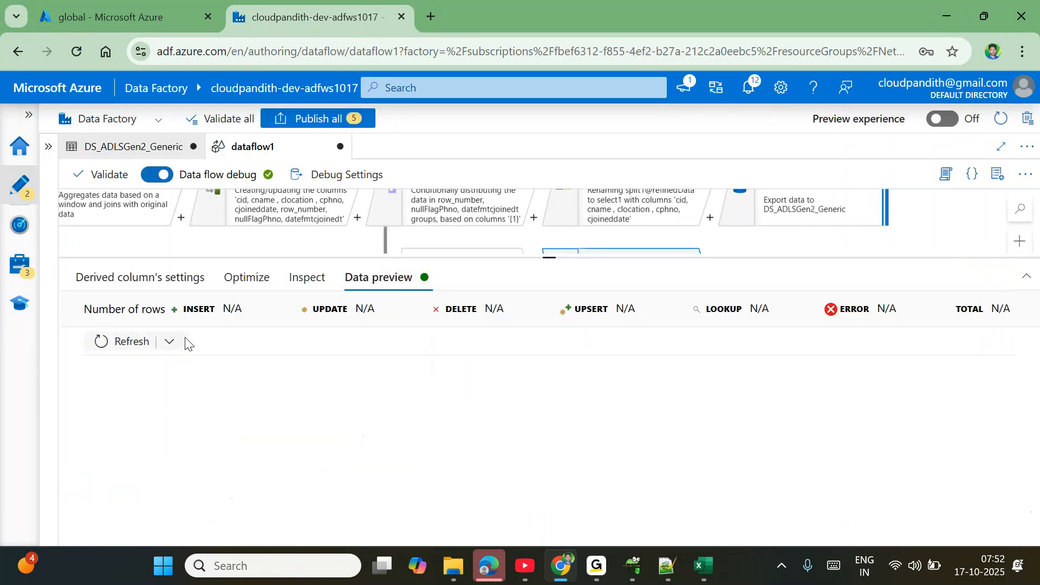
click(130, 342)
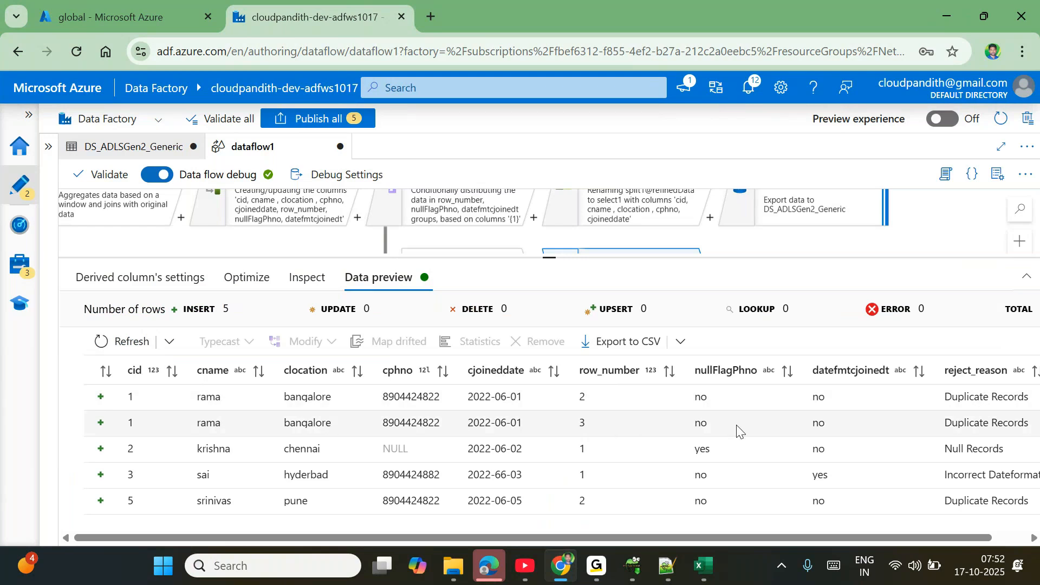
scroll(738, 430, right, 1)
double_click(936, 400)
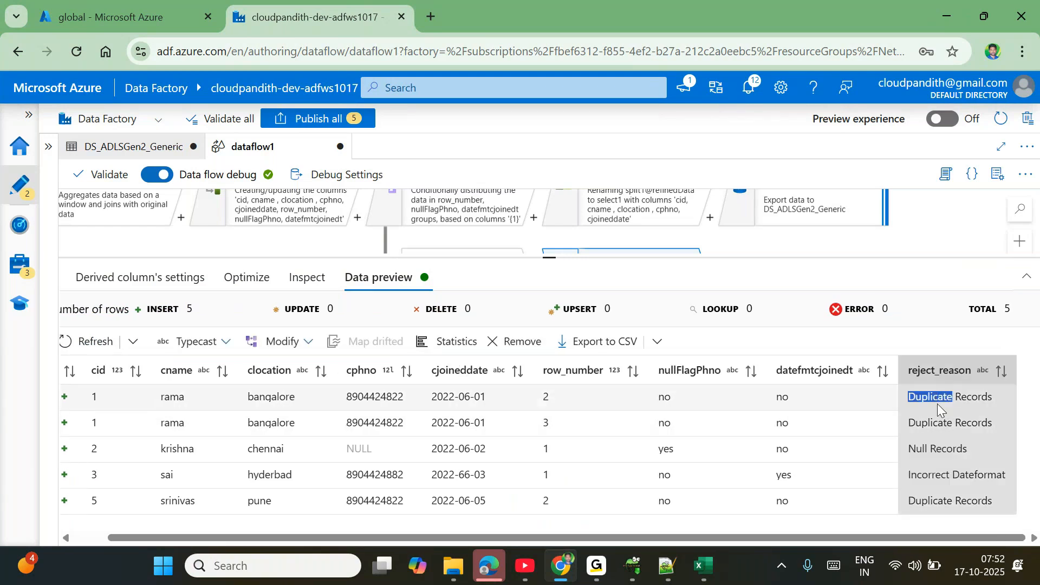
double_click(936, 424)
double_click(945, 449)
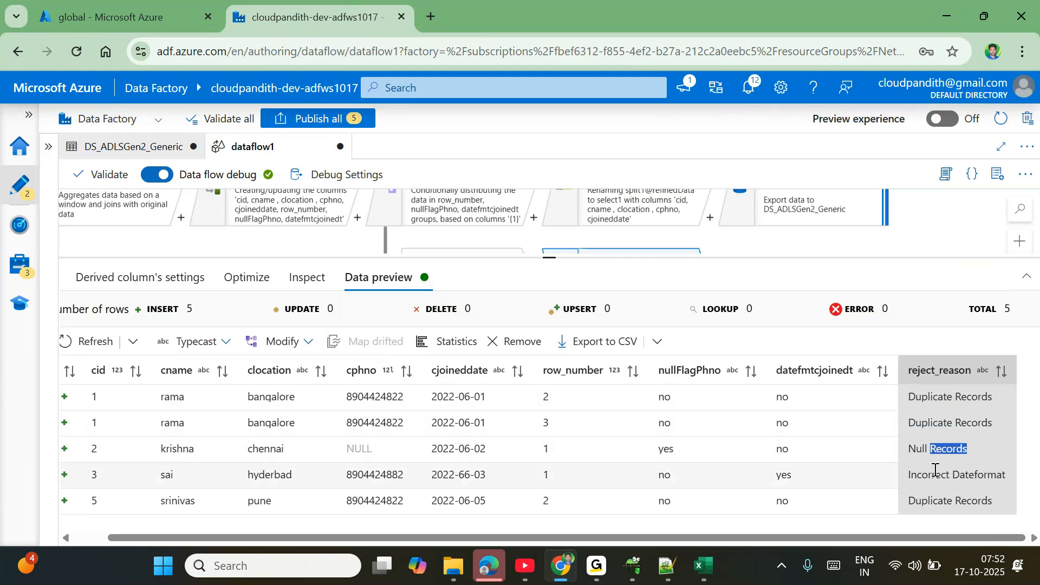
double_click(936, 474)
triple_click(944, 499)
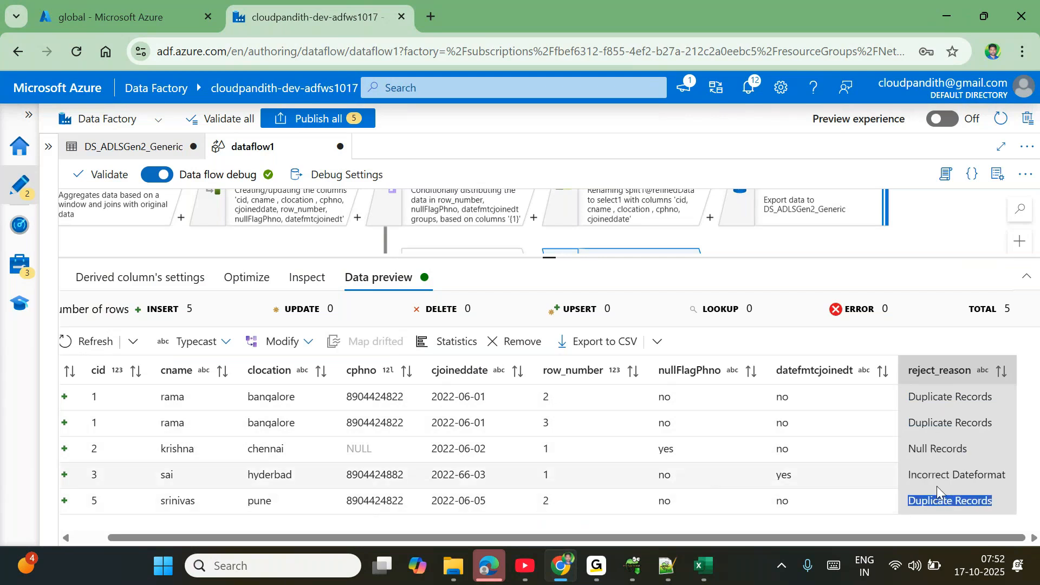
double_click(472, 474)
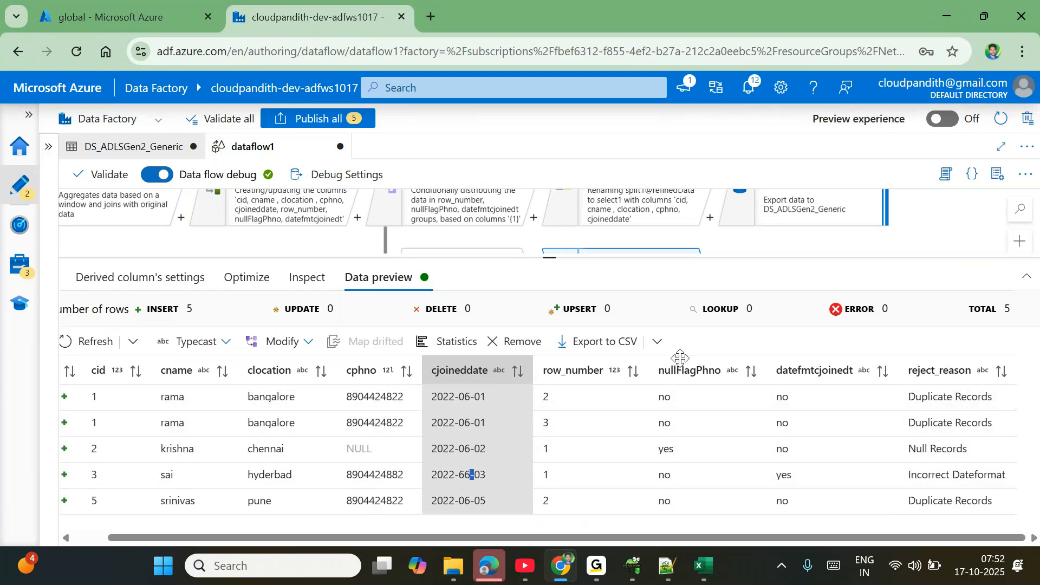
- Add a Select transformation after derivedColumn2 in the badRecords branch
drag(550, 257, 549, 378)
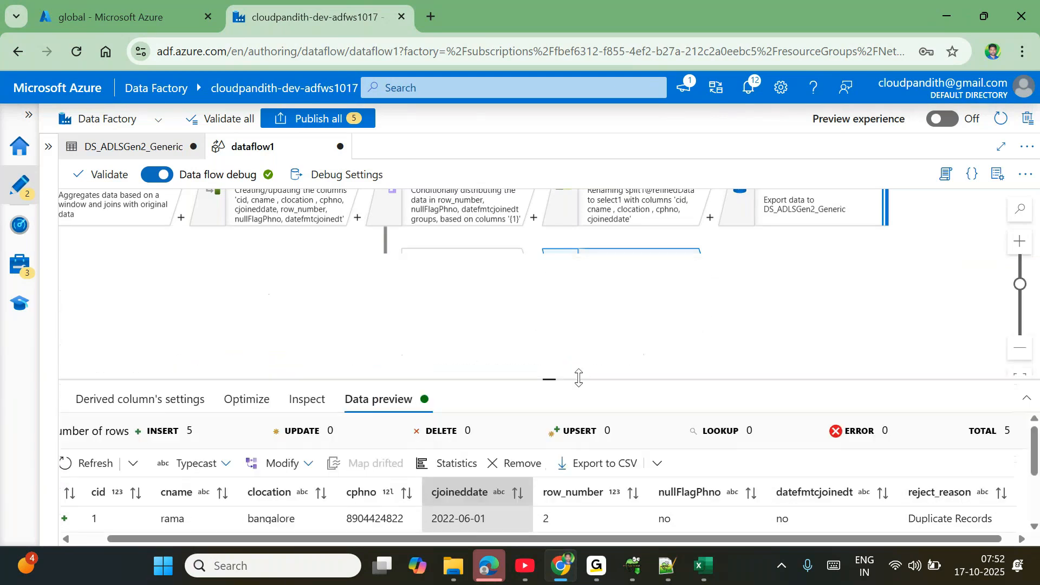
click(709, 322)
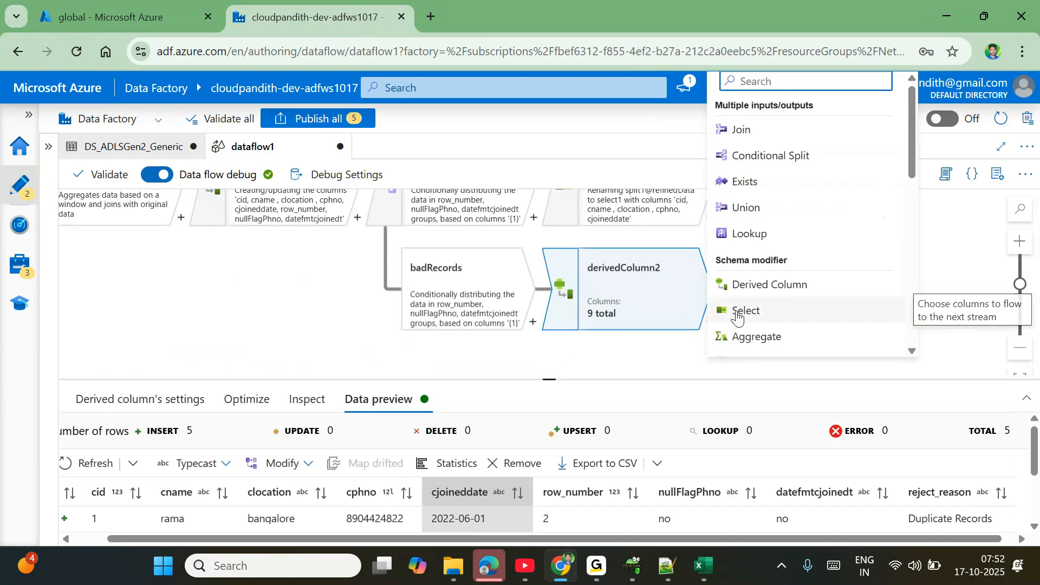
click(742, 312)
drag(550, 379, 515, 167)
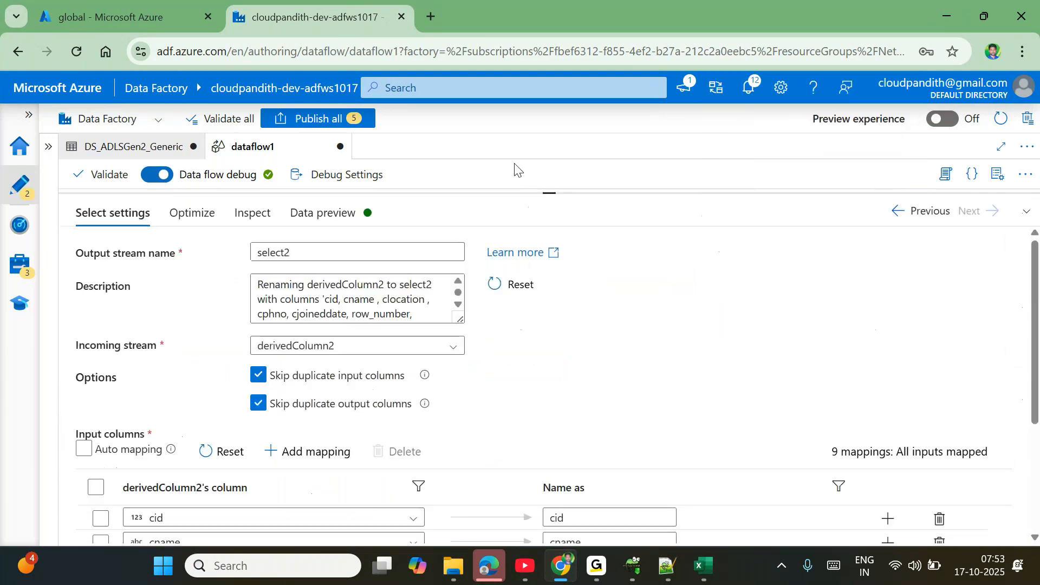
- Remove the datefmtcjoinedt, nullFlagPhno and row_number mappings from select2's input columns
scroll(703, 383, down, 3)
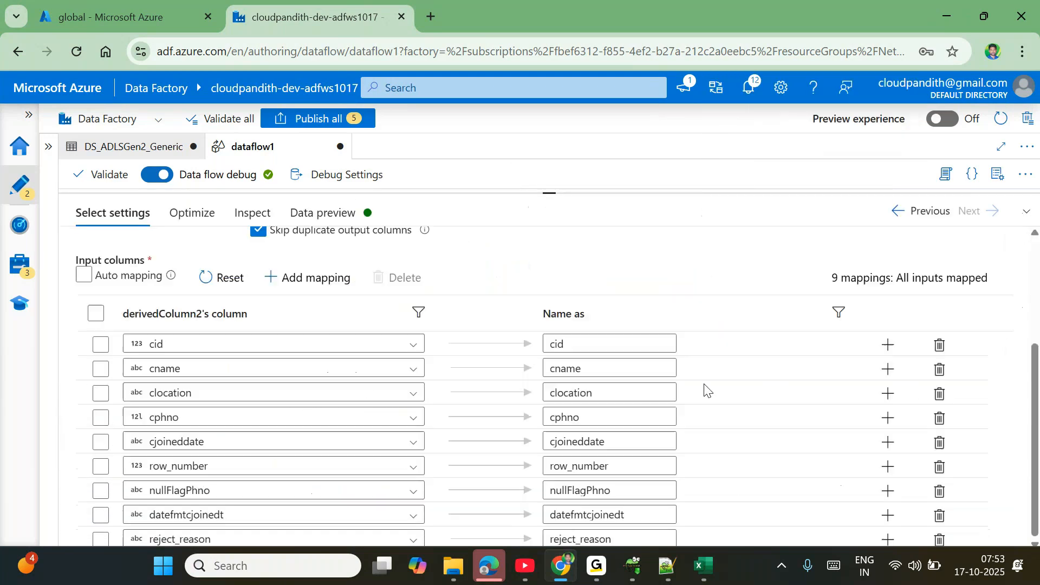
click(941, 516)
click(941, 516)
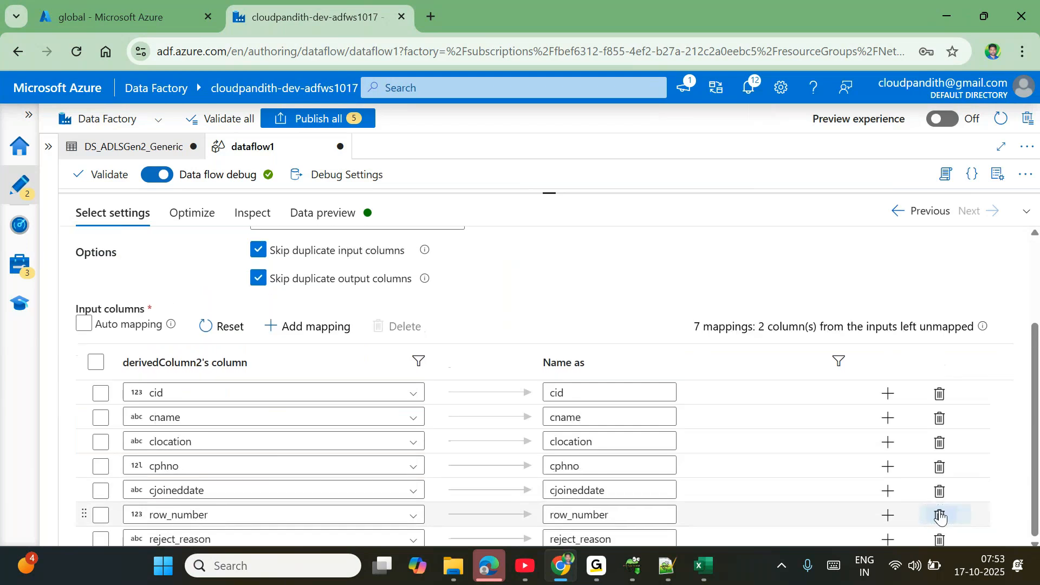
click(941, 516)
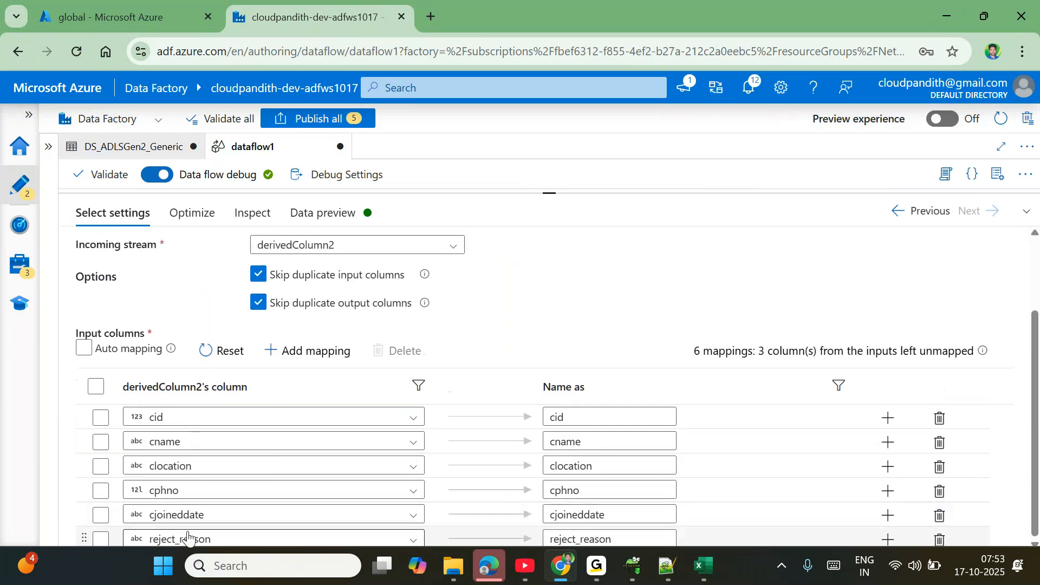
- Refresh select2's data preview to check the remaining columns of the bad records
click(323, 213)
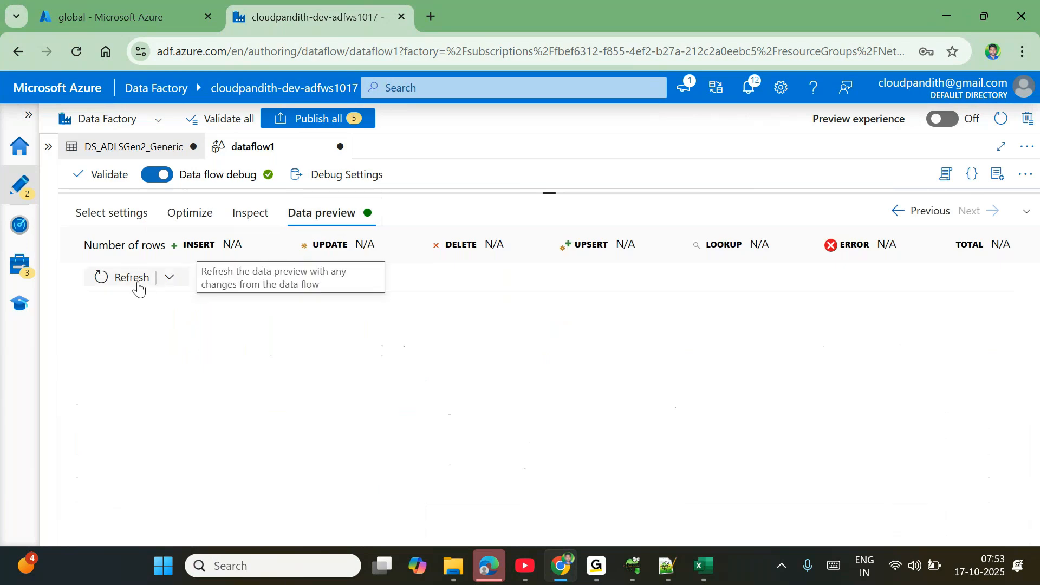
click(132, 278)
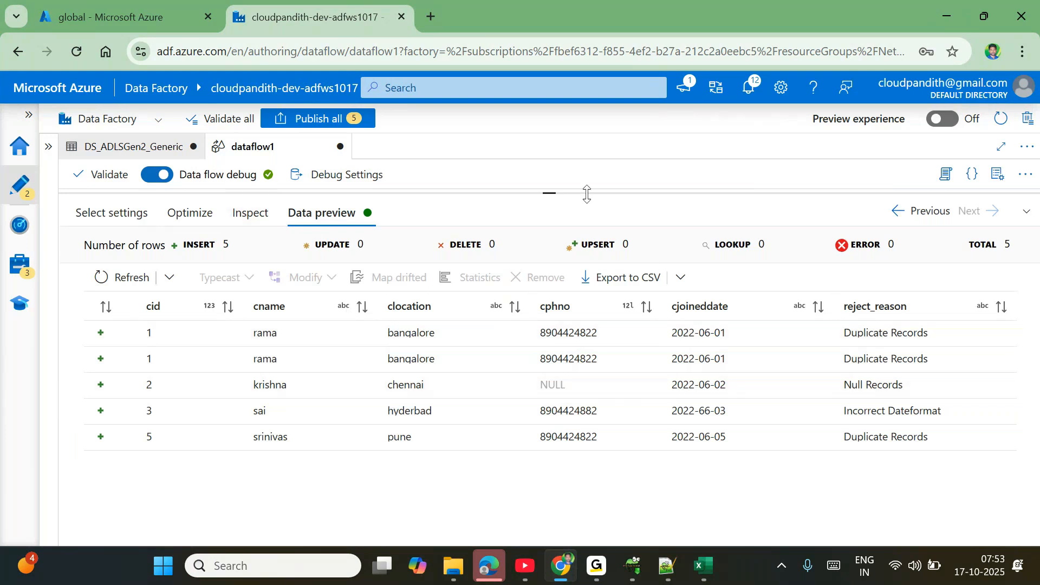
drag(549, 192, 548, 342)
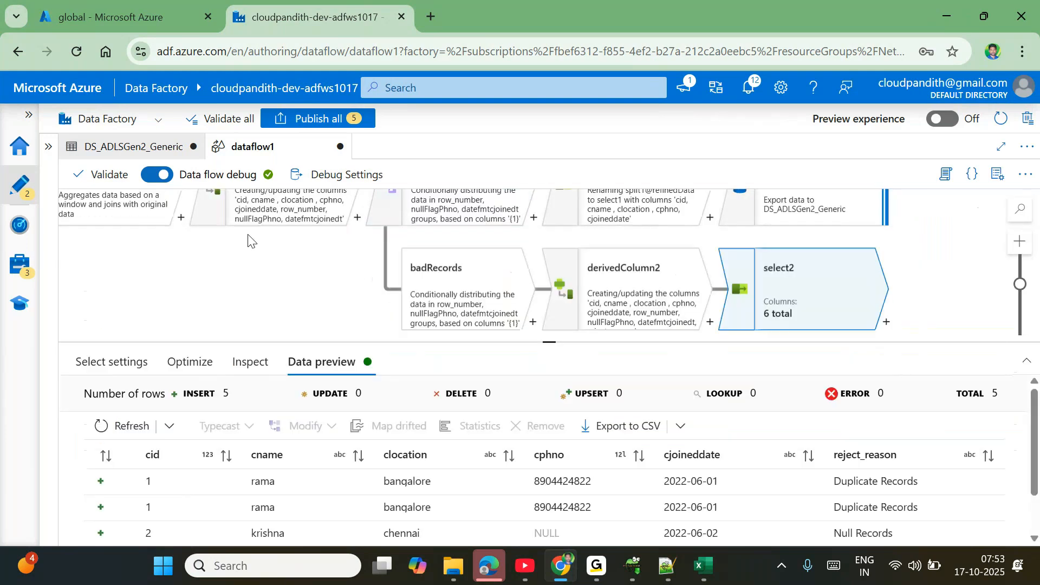
- Add a Sink destination after select2 in the badRecords branch
drag(248, 240, 270, 280)
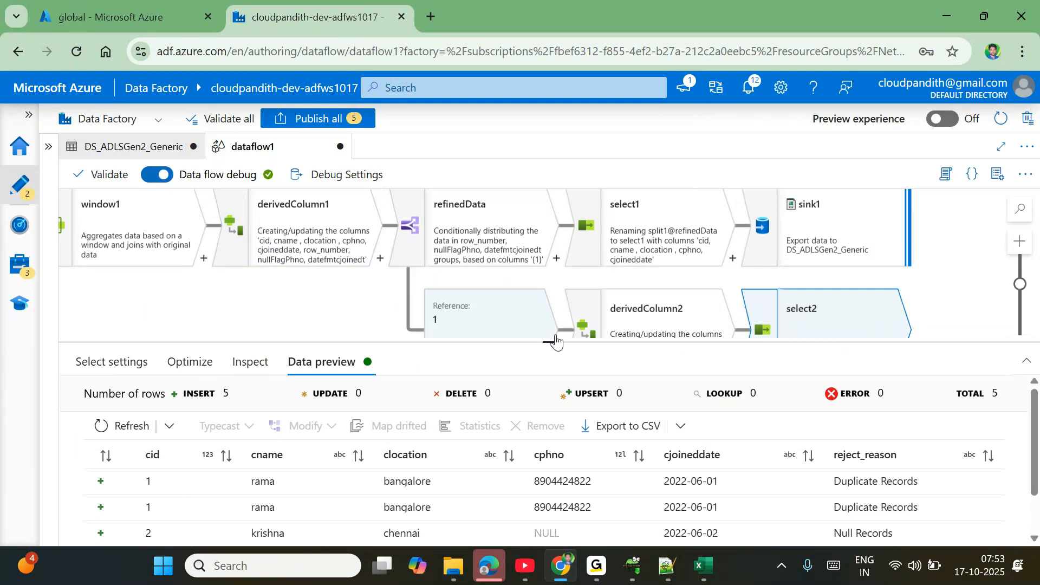
scroll(690, 325, right, 4)
scroll(767, 293, down, 1)
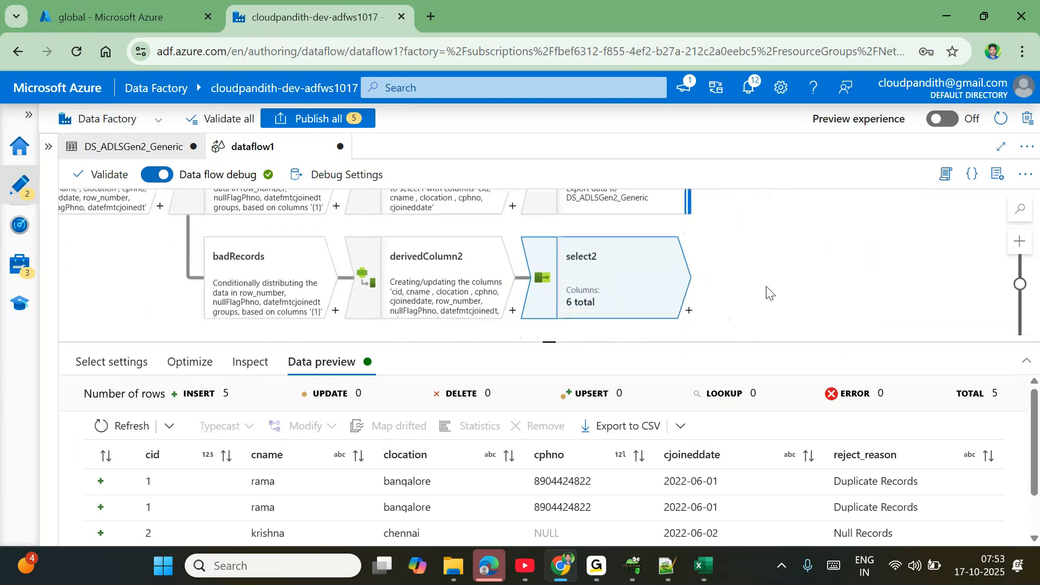
click(685, 306)
scroll(774, 442, down, 5)
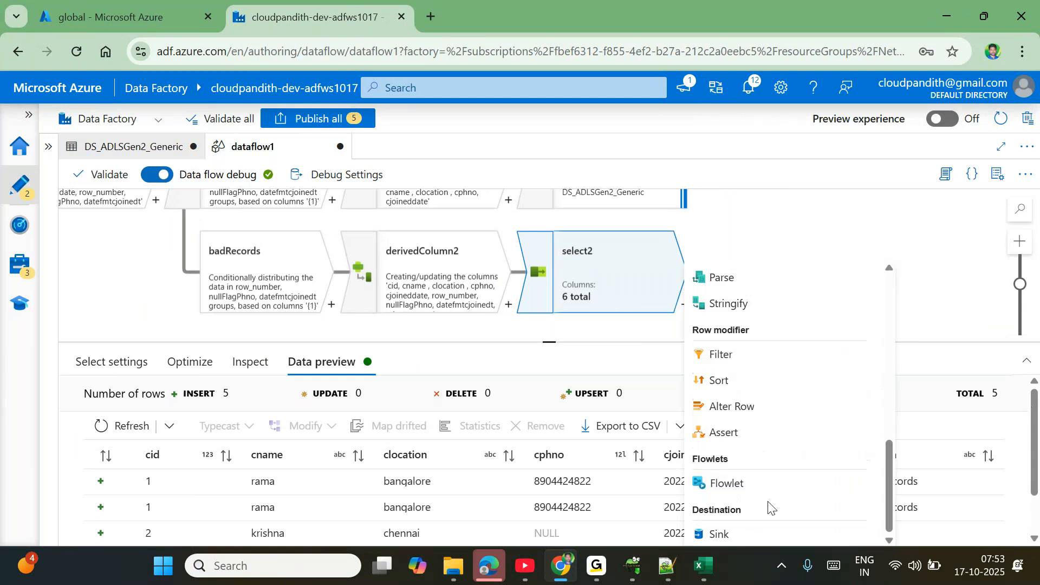
click(741, 534)
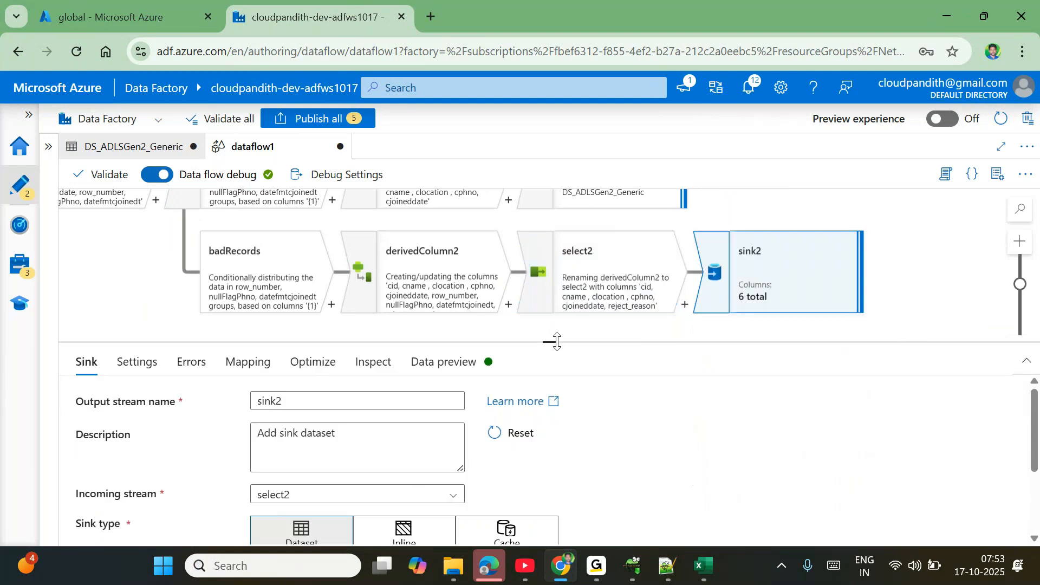
drag(557, 342, 548, 301)
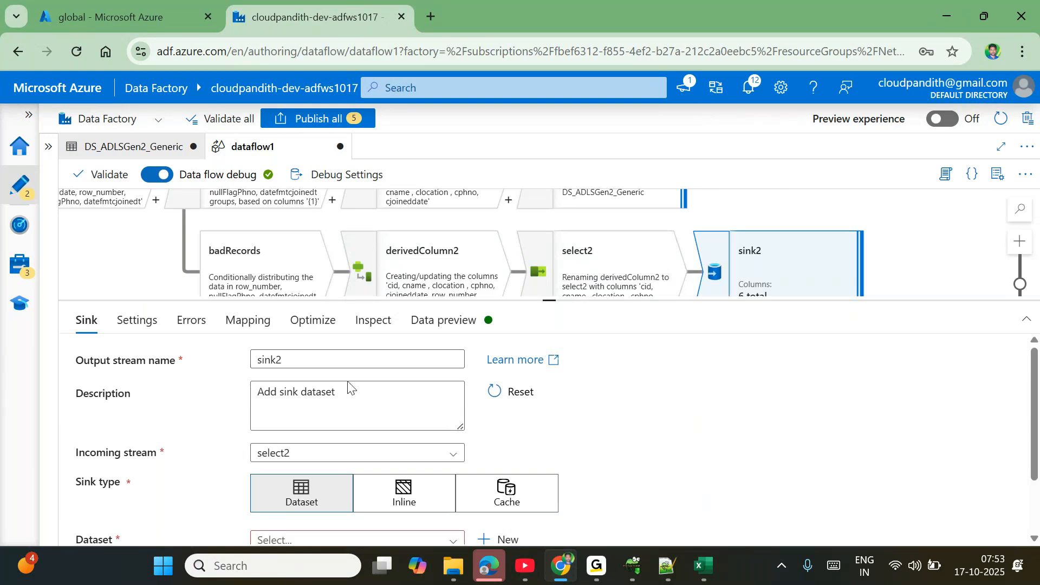
- Choose DS_ADLSGen2_Generic as the dataset for sink2
scroll(628, 444, down, 2)
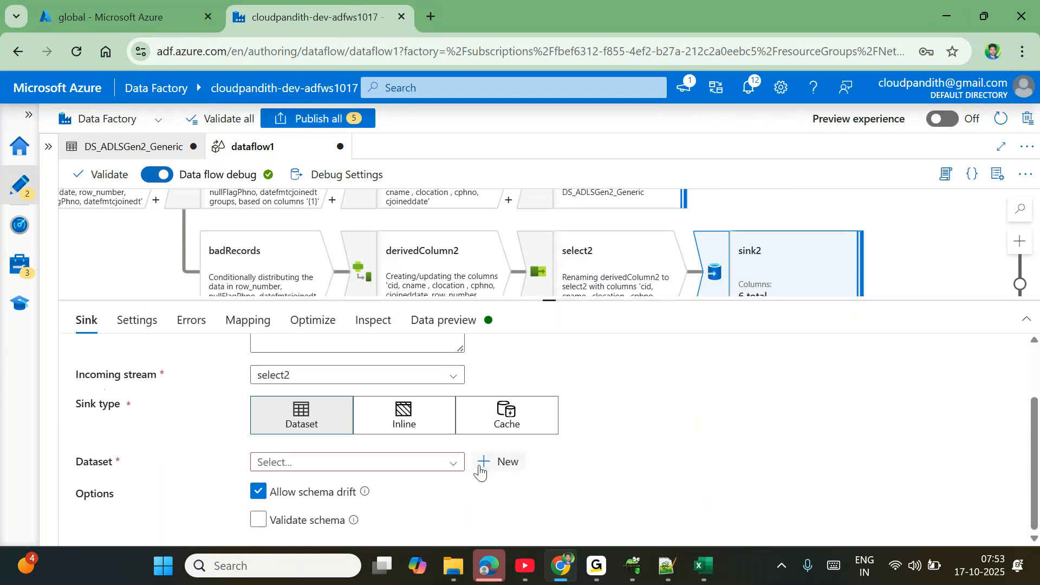
click(454, 462)
click(382, 487)
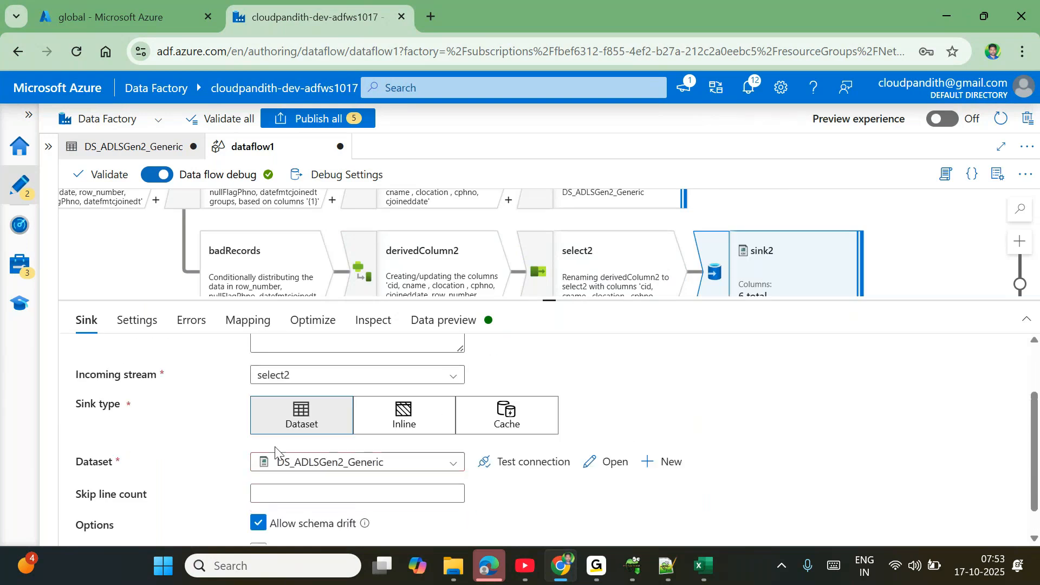
- Set sink2 to output to a single file named customerreject.csv and apply single partitioning
click(142, 324)
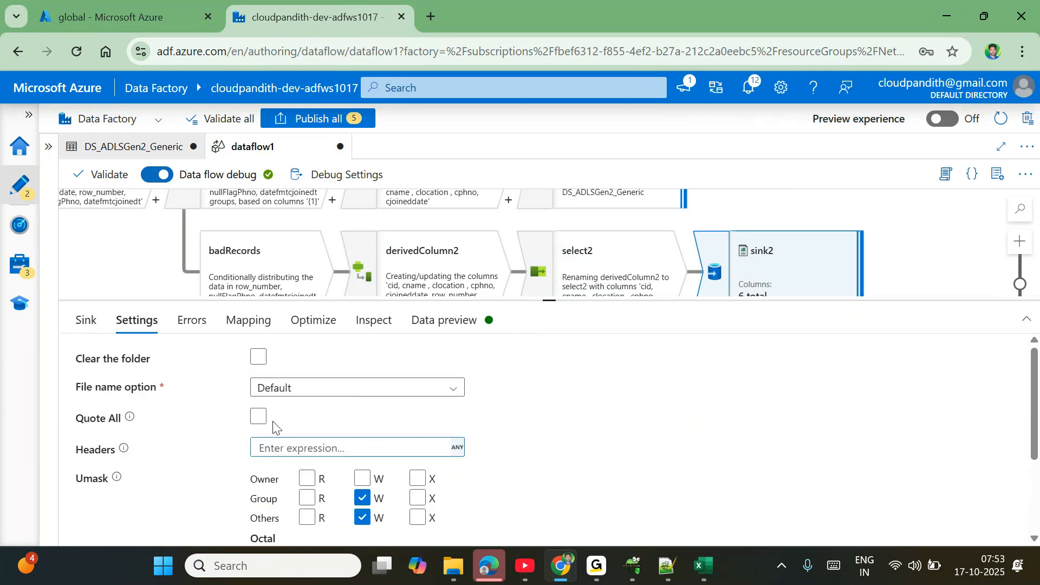
click(274, 388)
scroll(334, 501, down, 1)
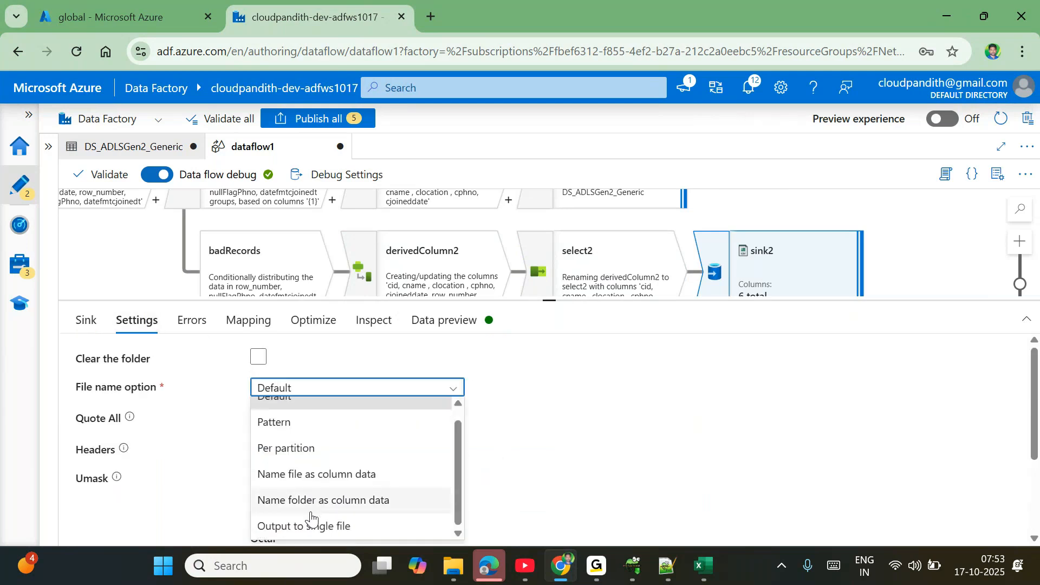
click(298, 525)
click(376, 443)
text(customerreject.csv)
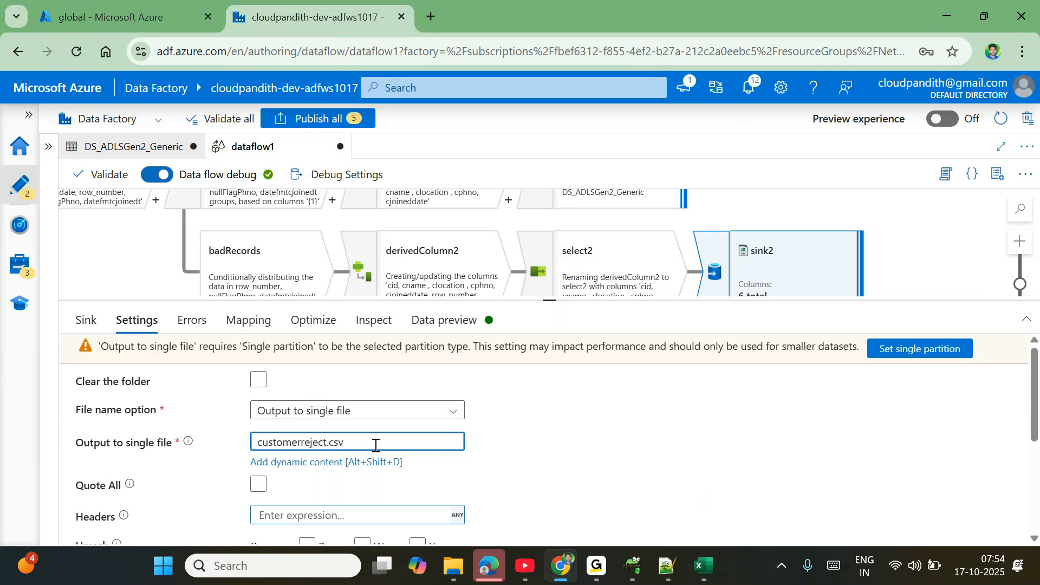
click(902, 350)
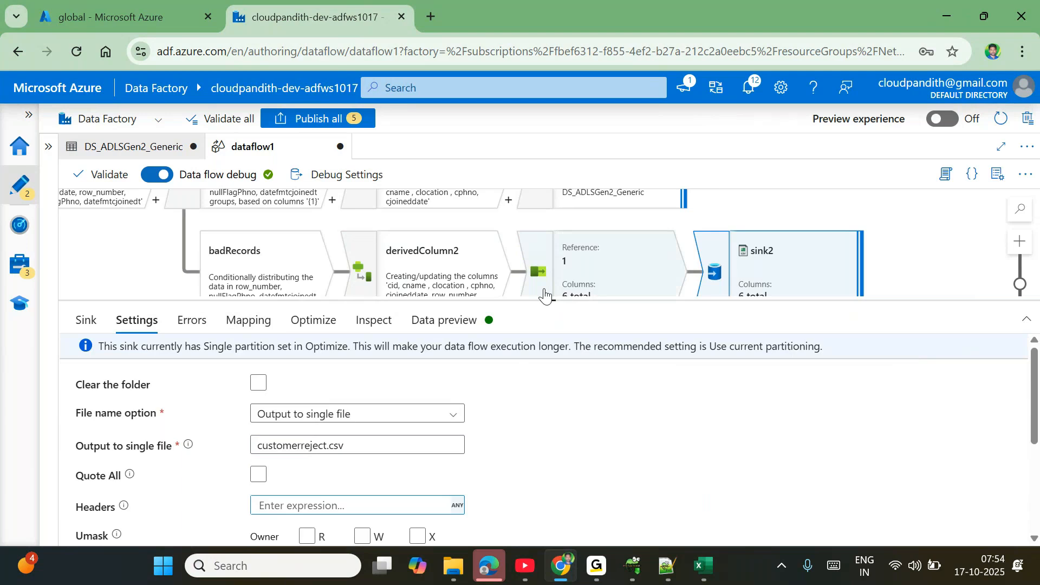
- Set sink2's debug parameters ds_param_container to global and ds_param_folder to india/reject/customer/2025/10/17, and save them
click(444, 321)
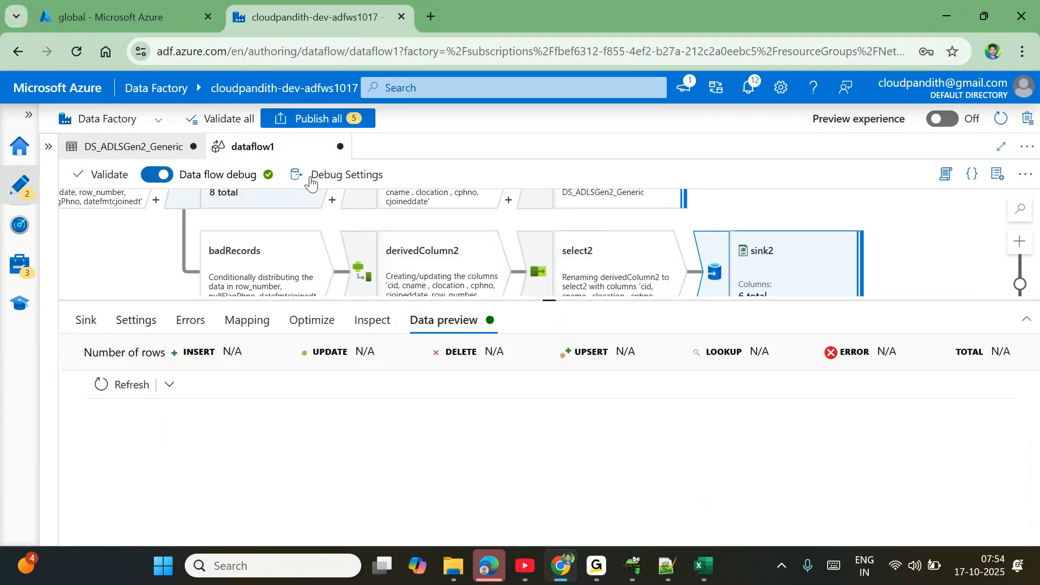
click(310, 175)
click(653, 157)
click(561, 315)
click(705, 366)
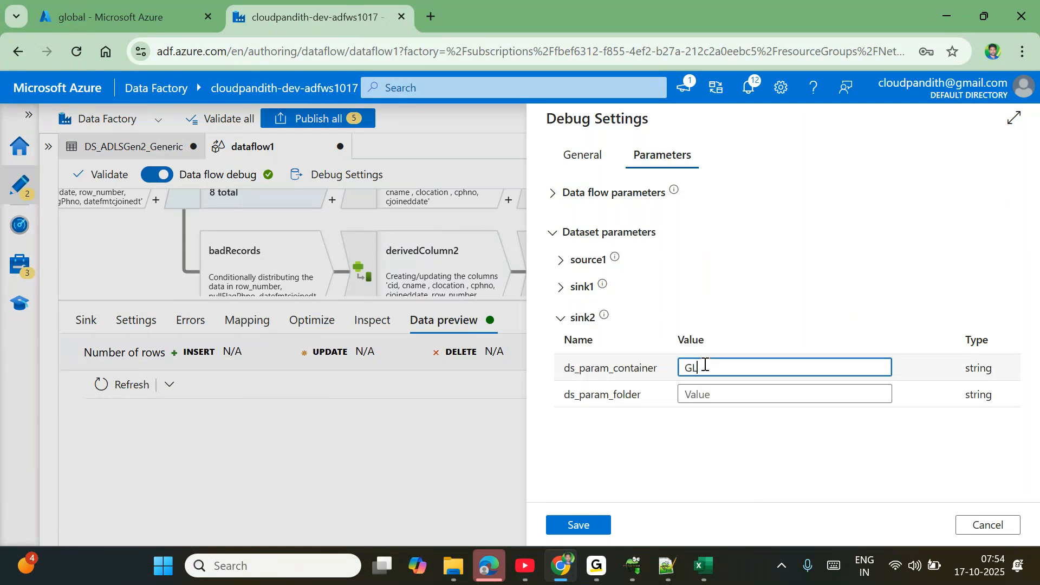
text(global)
key(Tab)
text(in)
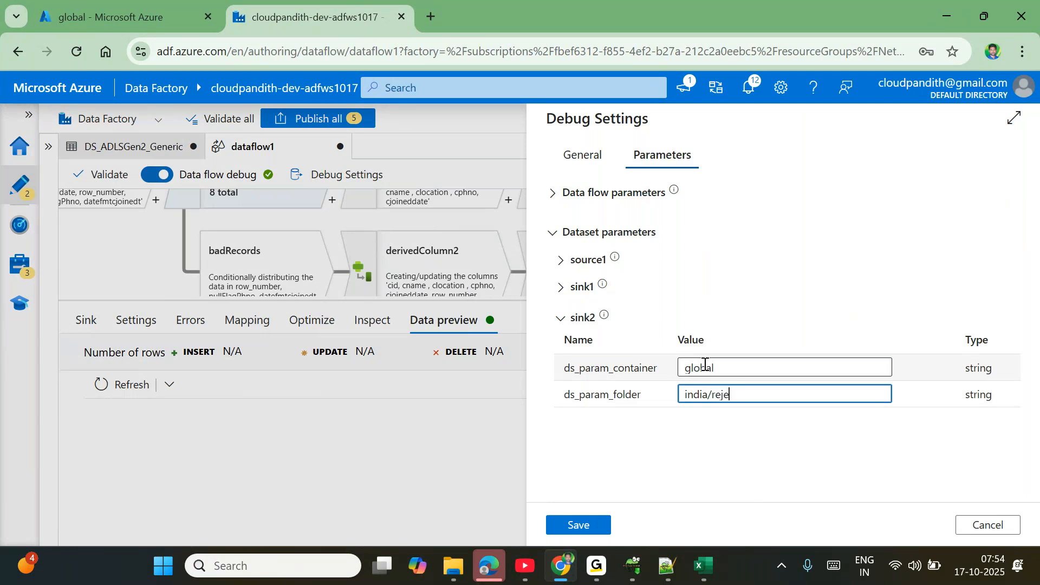
text(dia/reject/customer/2025/10/17)
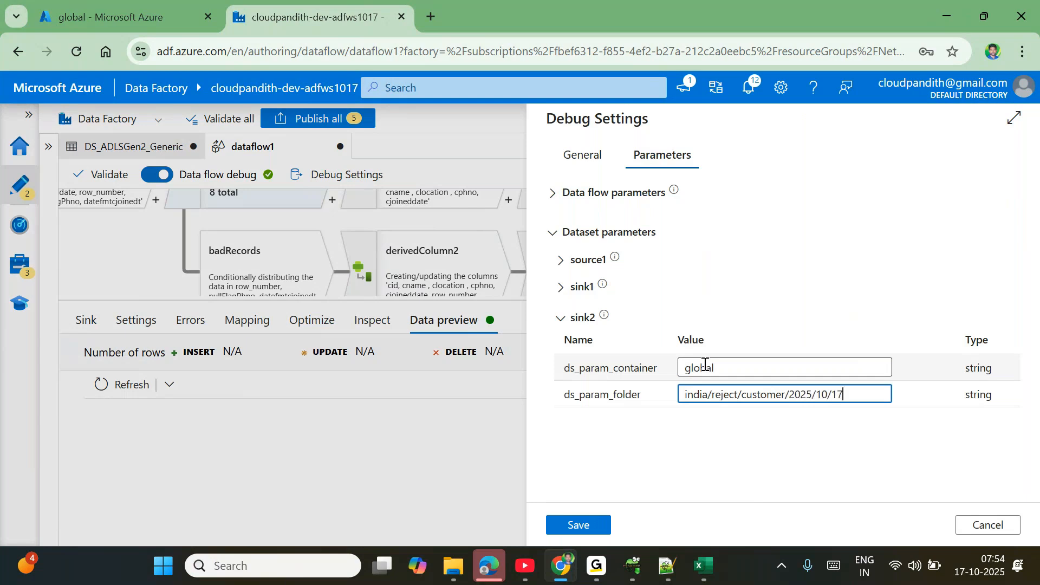
click(576, 525)
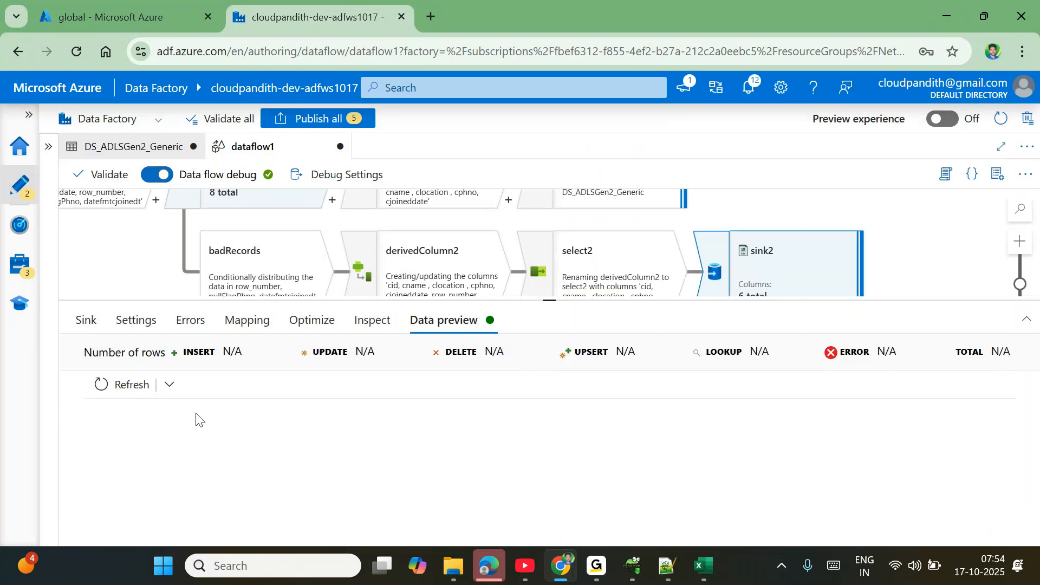
- Refresh sink2's data preview and examine the rejected rows with their reject reasons
click(102, 385)
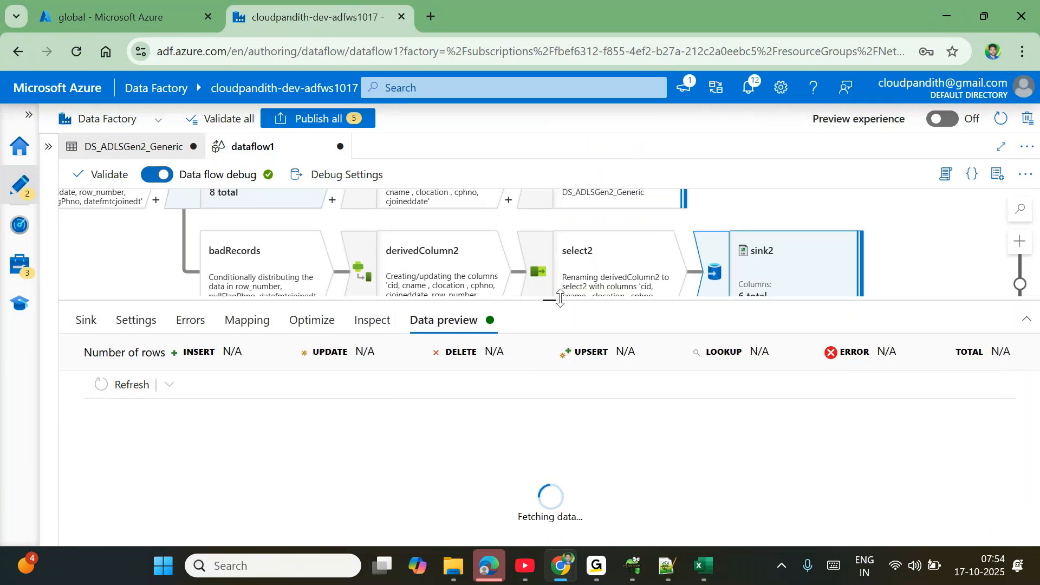
mouse_move(560, 298)
mouse_down()
mouse_move(560, 340)
mouse_move(558, 309)
mouse_up()
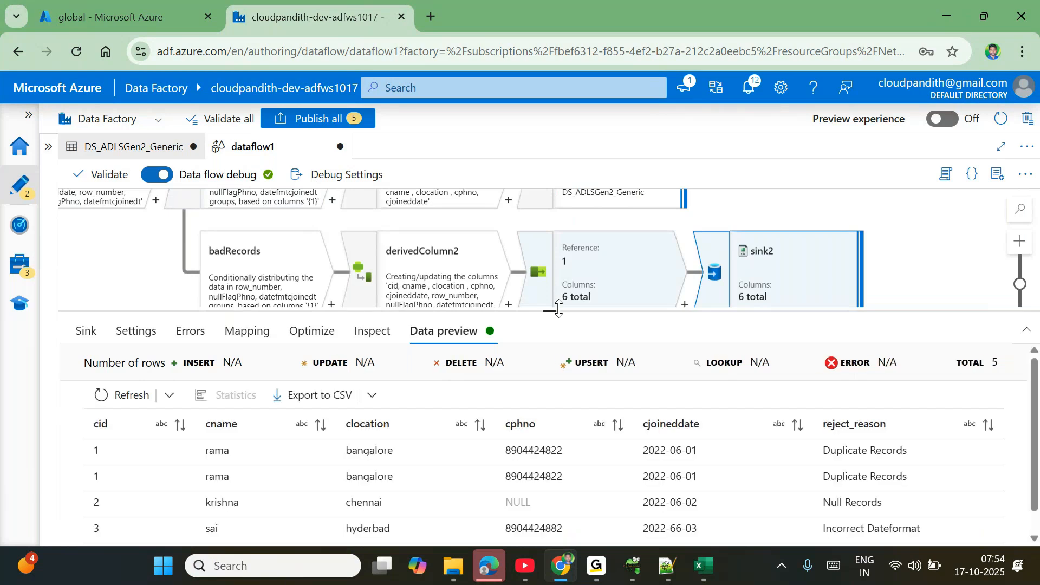
scroll(832, 500, down, 2)
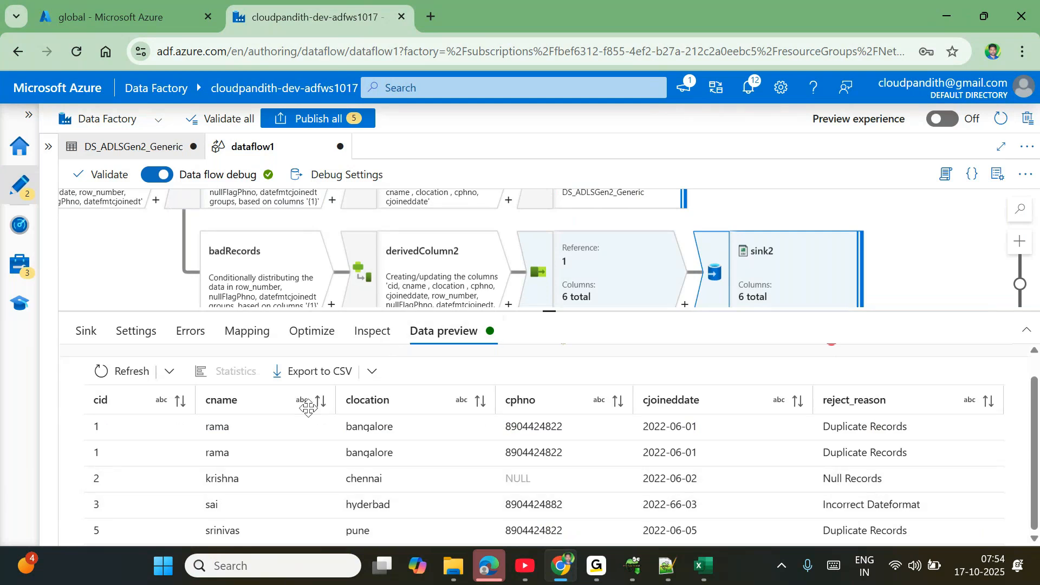
scroll(303, 404, up, 1)
drag(552, 313, 581, 426)
mouse_move(462, 351)
mouse_down()
mouse_move(667, 397)
mouse_move(780, 406)
mouse_up()
mouse_move(363, 330)
mouse_down()
mouse_move(455, 353)
mouse_move(782, 374)
mouse_up()
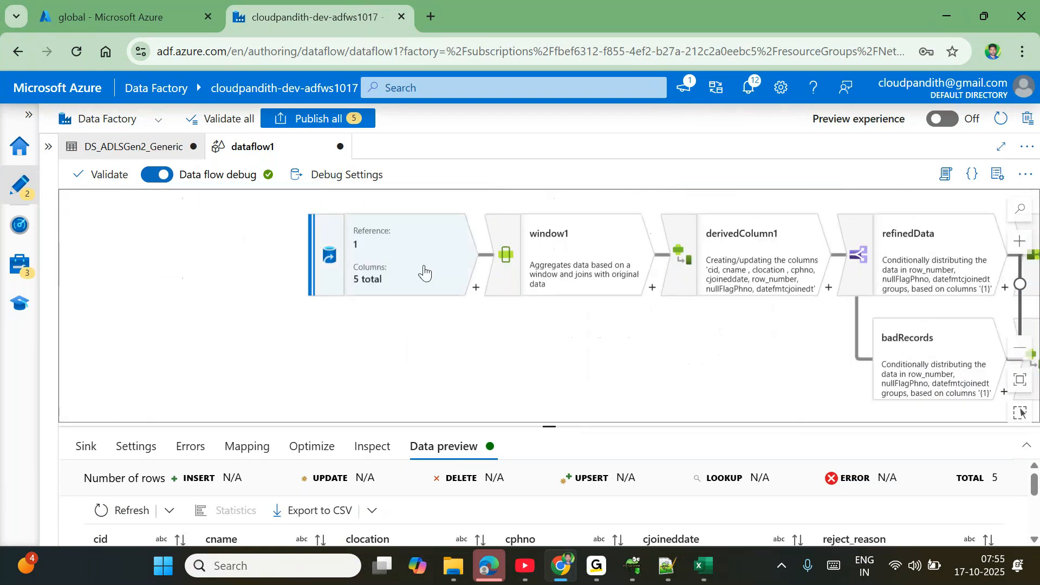
- Examine the whole data flow from source1 through the refinedData and badRecords branches to both sinks
drag(566, 358, 365, 368)
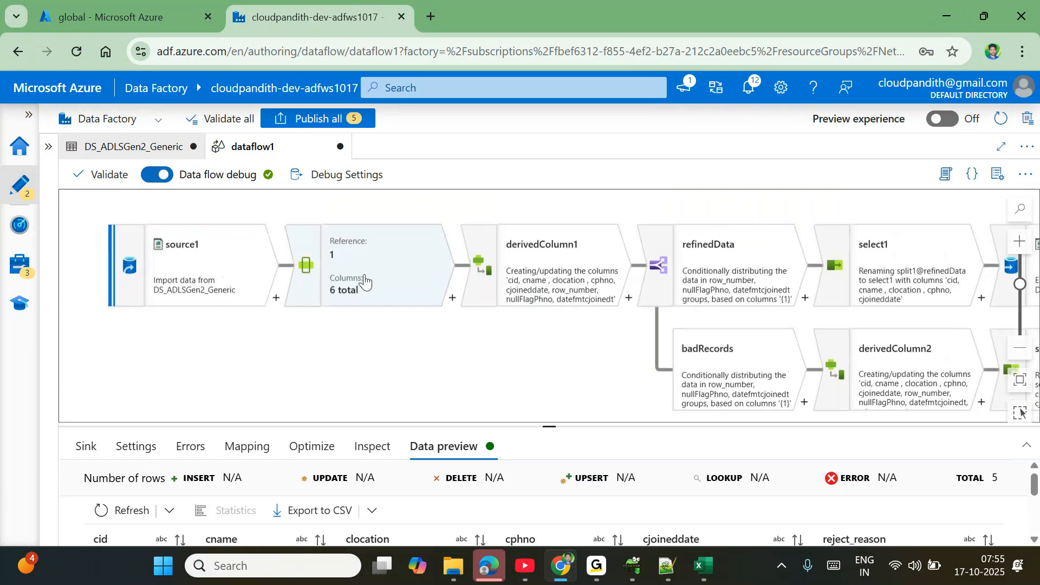
drag(502, 353, 365, 344)
click(416, 264)
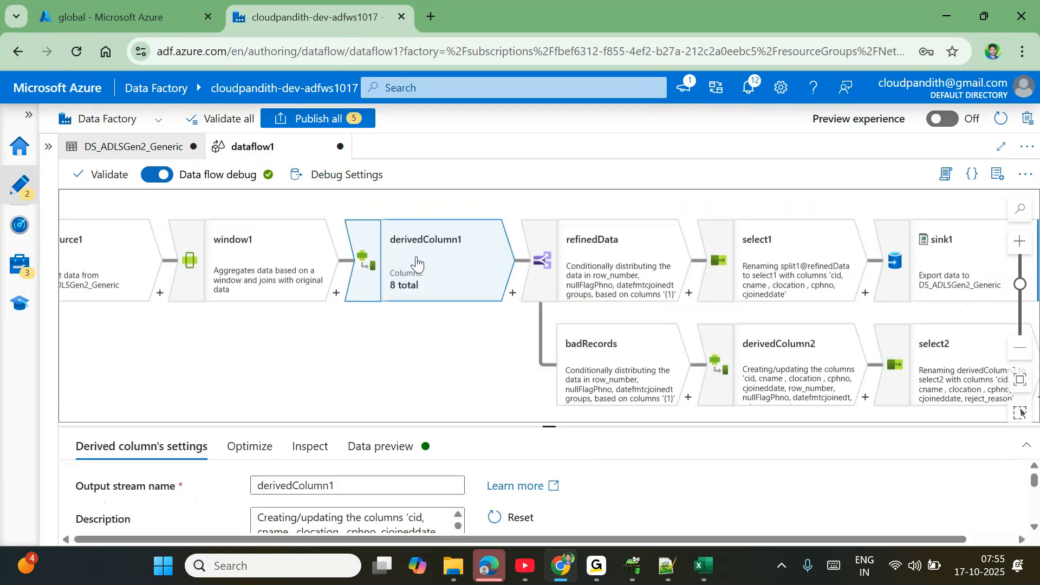
drag(476, 332, 365, 348)
mouse_move(566, 276)
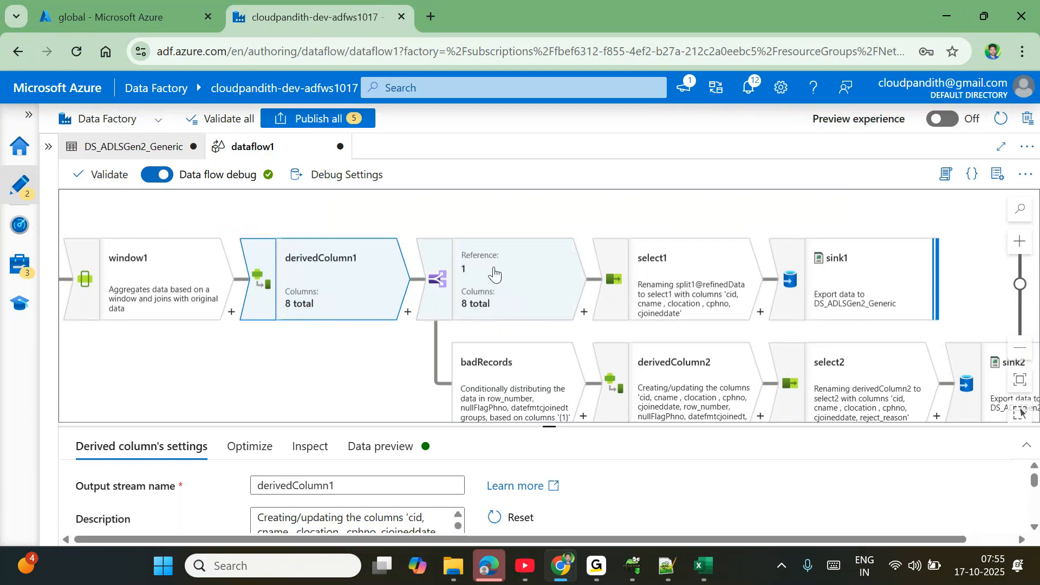
scroll(523, 308, right, 3)
mouse_move(568, 241)
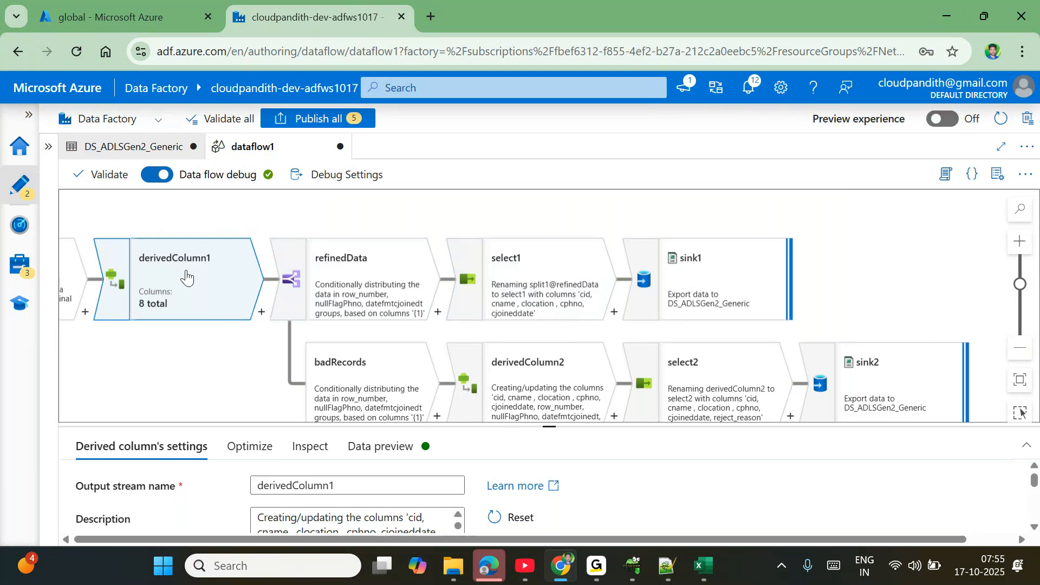
mouse_move(720, 274)
mouse_move(347, 374)
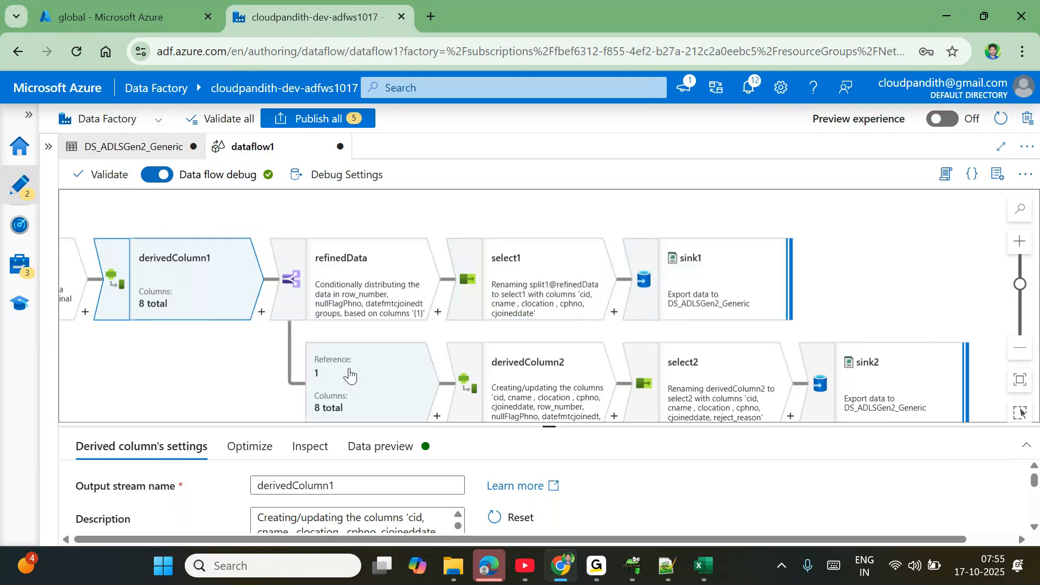
mouse_move(557, 366)
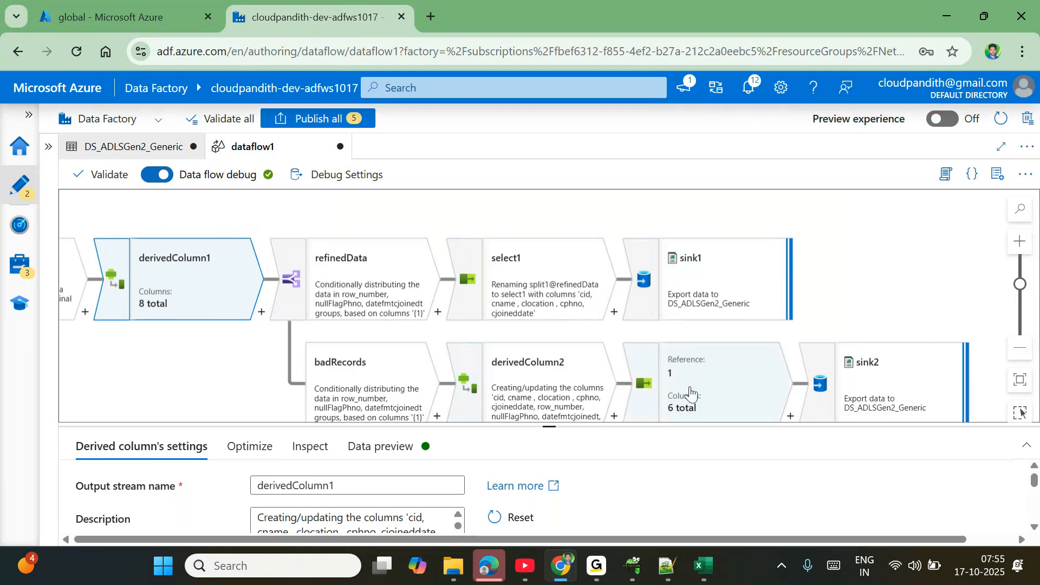
mouse_move(886, 379)
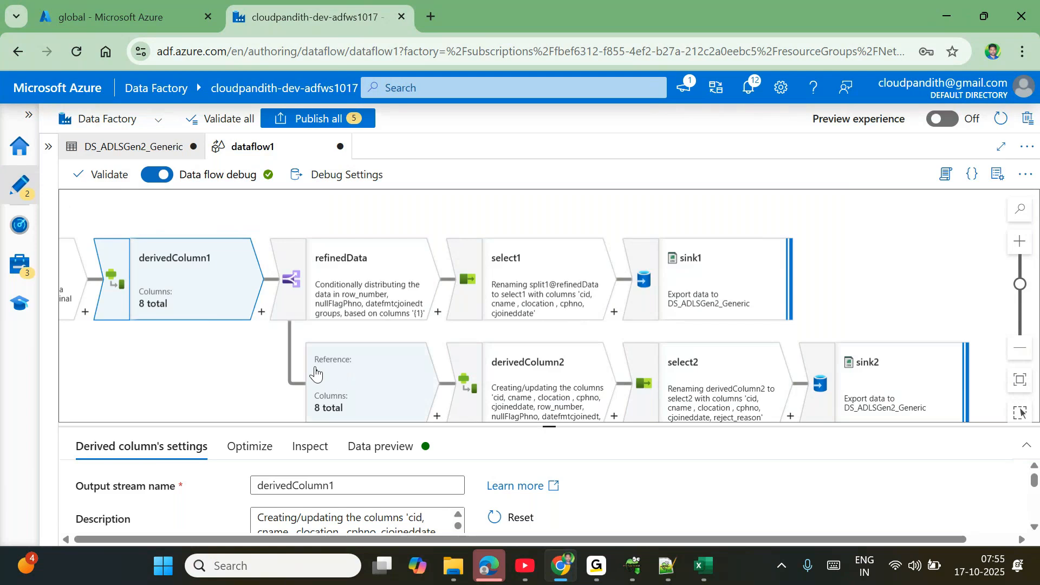
drag(235, 367, 349, 348)
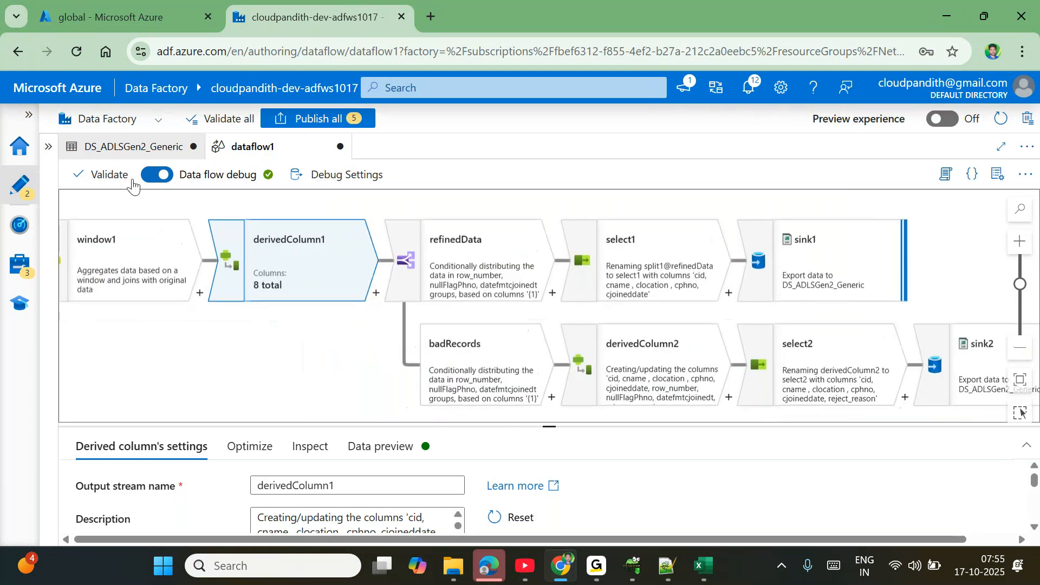
- Create a new pipeline, add a Data flow activity to its canvas, and close the pipeline properties
click(48, 146)
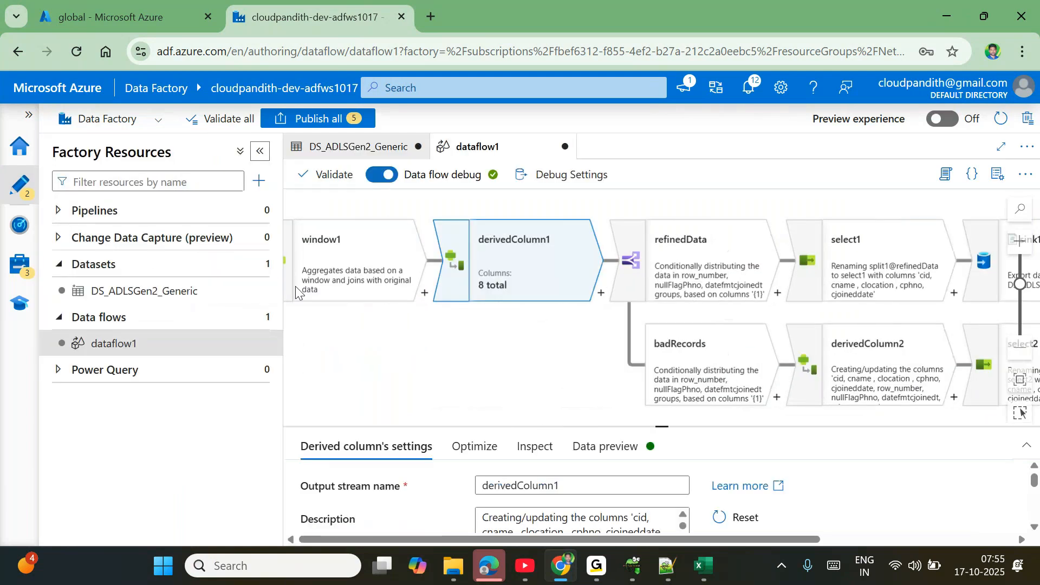
click(257, 211)
click(300, 237)
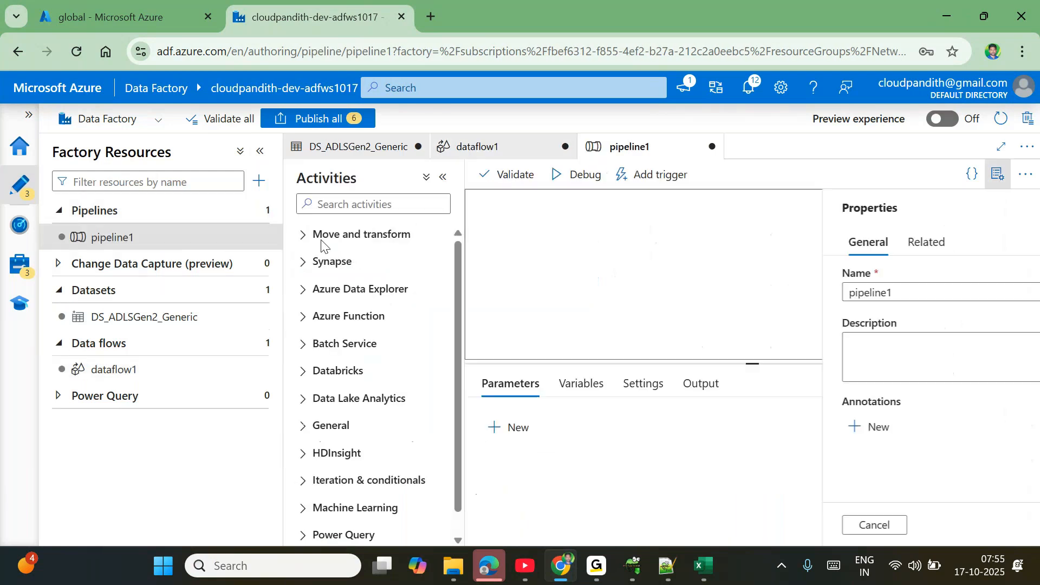
click(306, 235)
drag(674, 253, 674, 258)
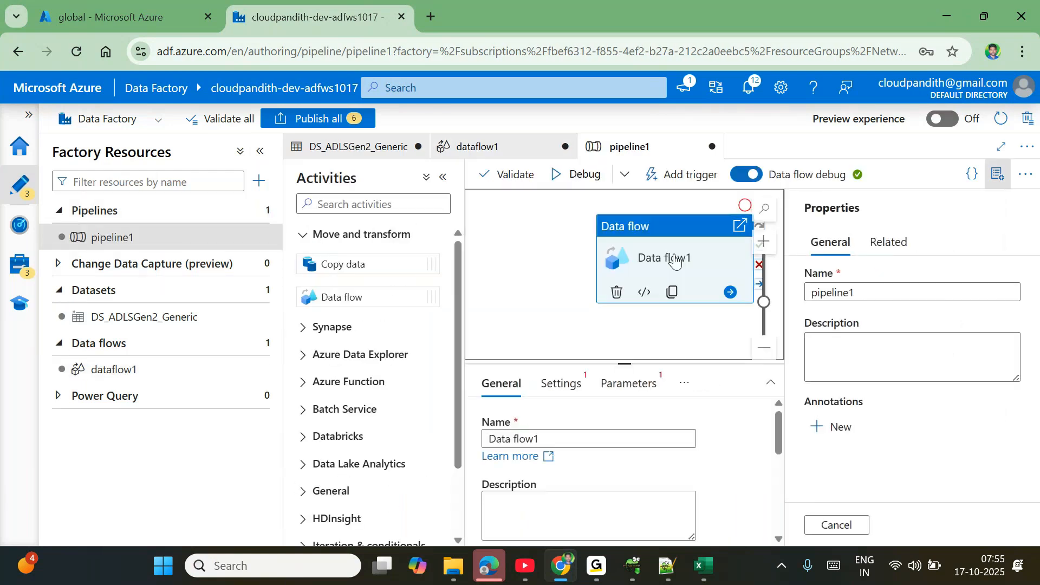
click(998, 174)
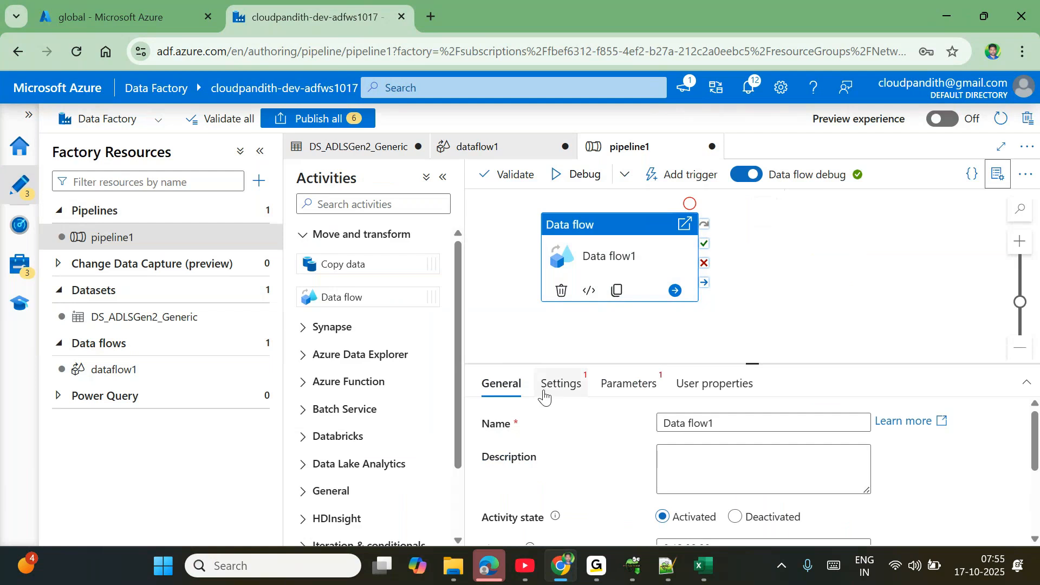
- Assign dataflow1 to the Data flow activity, check its parameters, and move the activity aside on the canvas
click(547, 389)
click(694, 425)
click(700, 473)
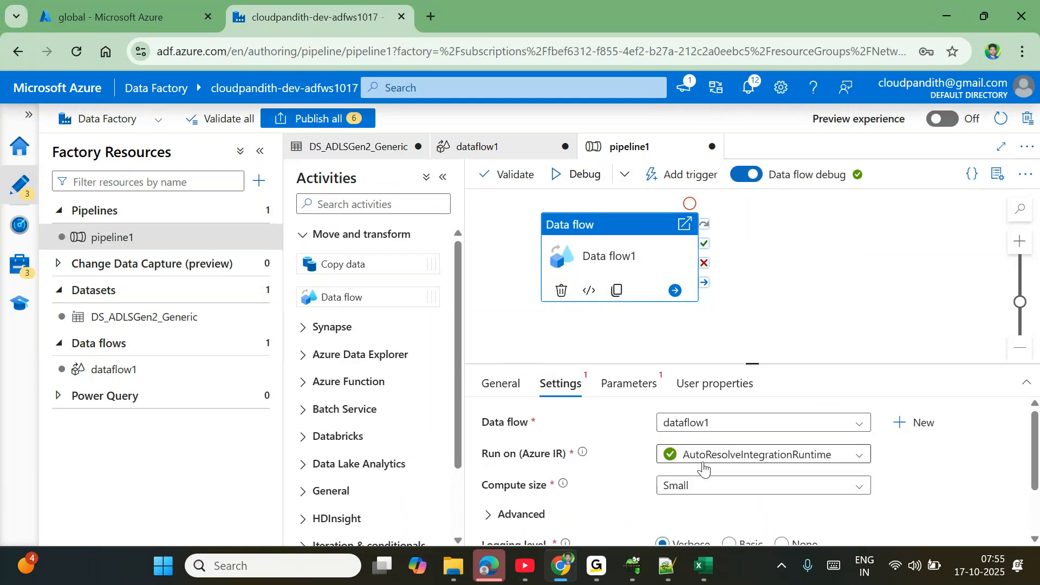
click(628, 389)
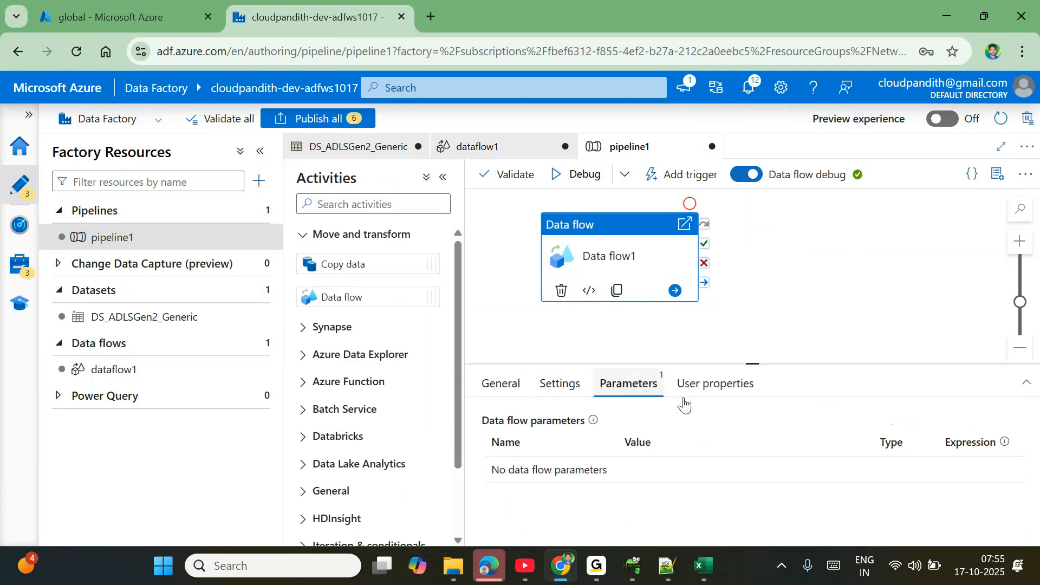
drag(623, 249, 758, 272)
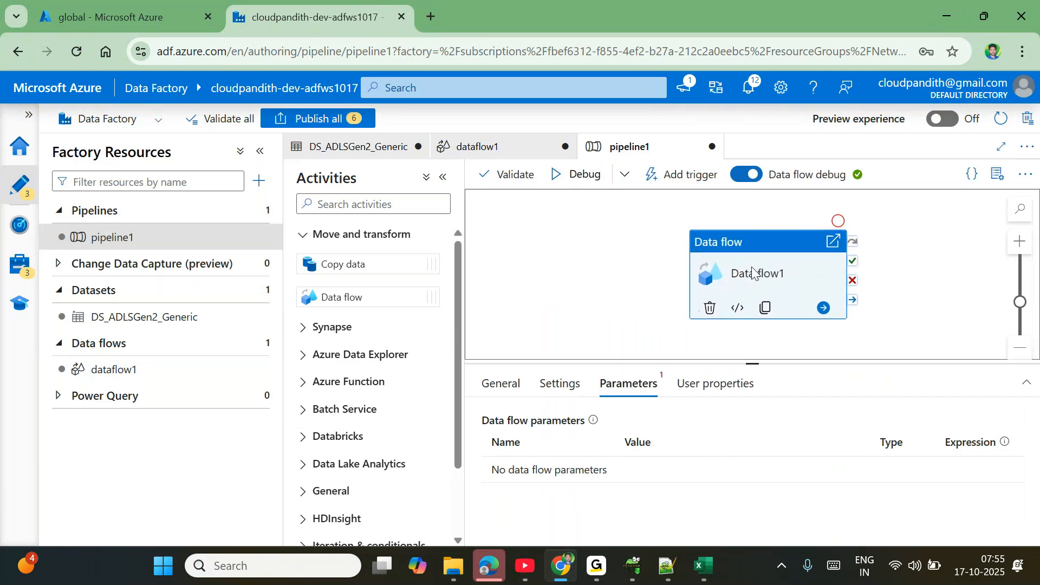
- Add a Set variable activity ahead of the Data flow activity and check which pipeline variables it offers
click(349, 203)
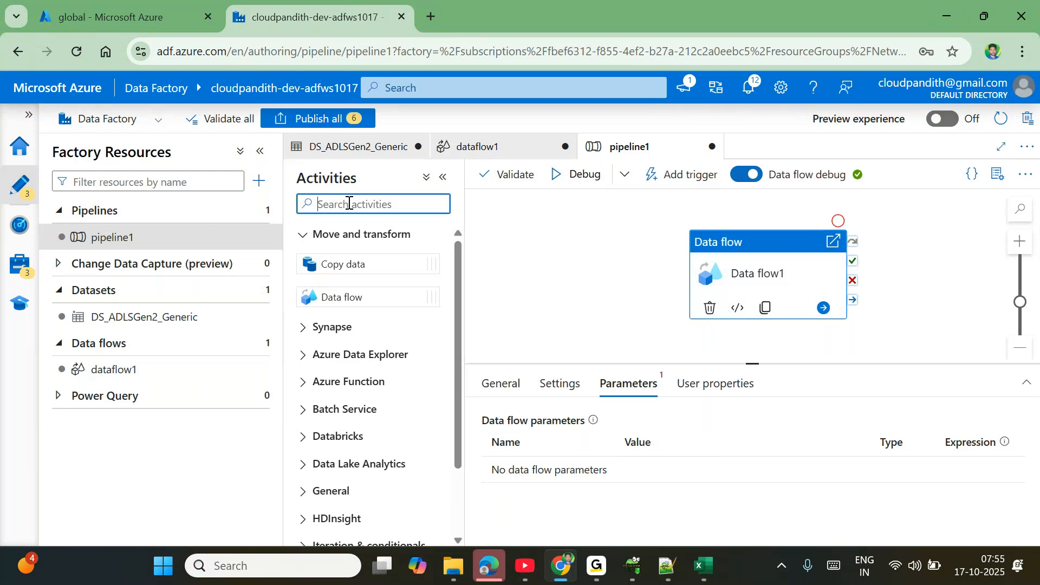
text(set)
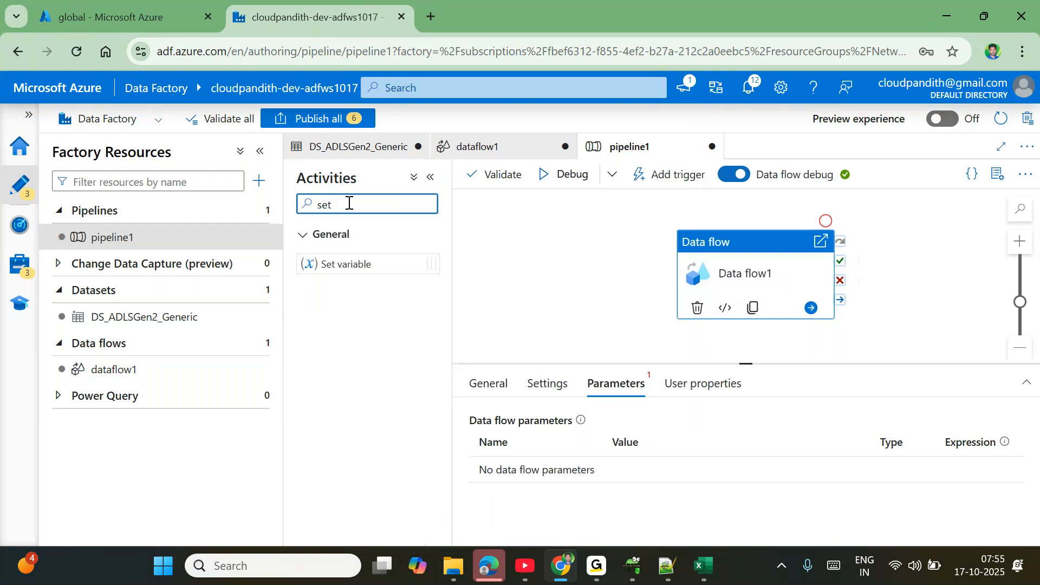
drag(335, 264, 520, 267)
click(558, 384)
click(724, 461)
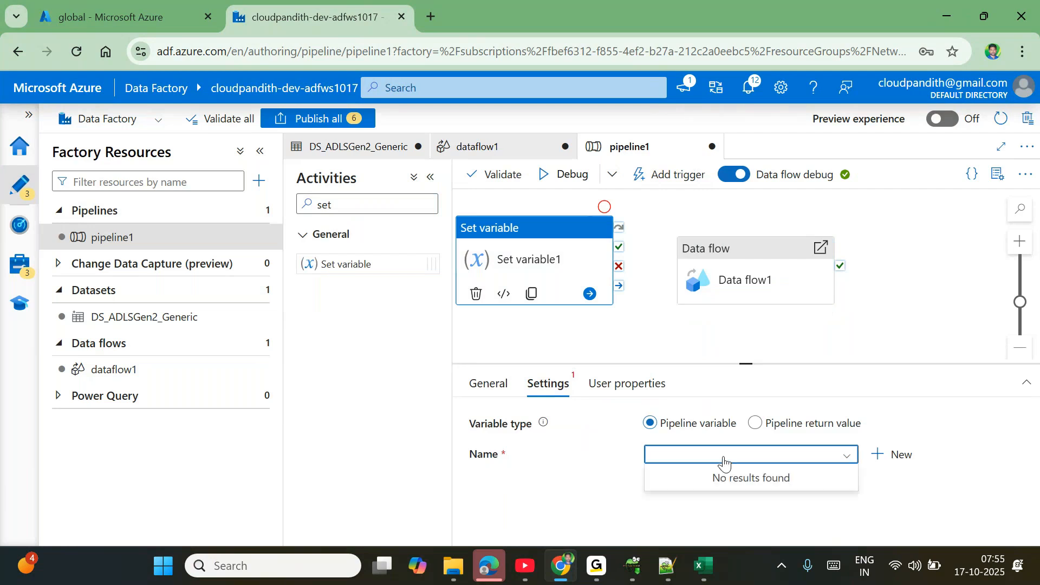
click(626, 333)
- Create a String pipeline variable named currentDT
click(567, 384)
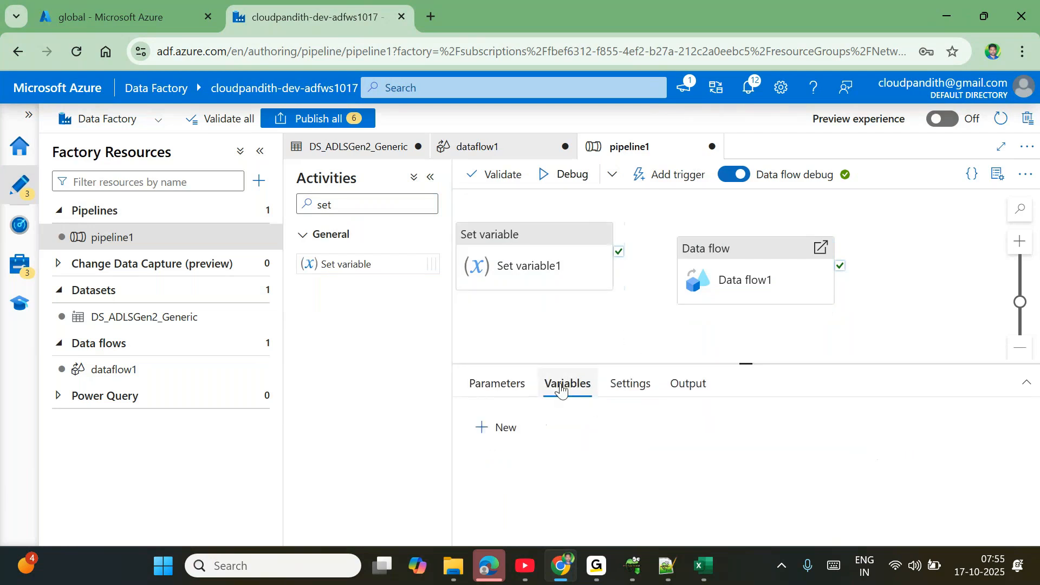
click(508, 428)
click(547, 487)
text(currentDT)
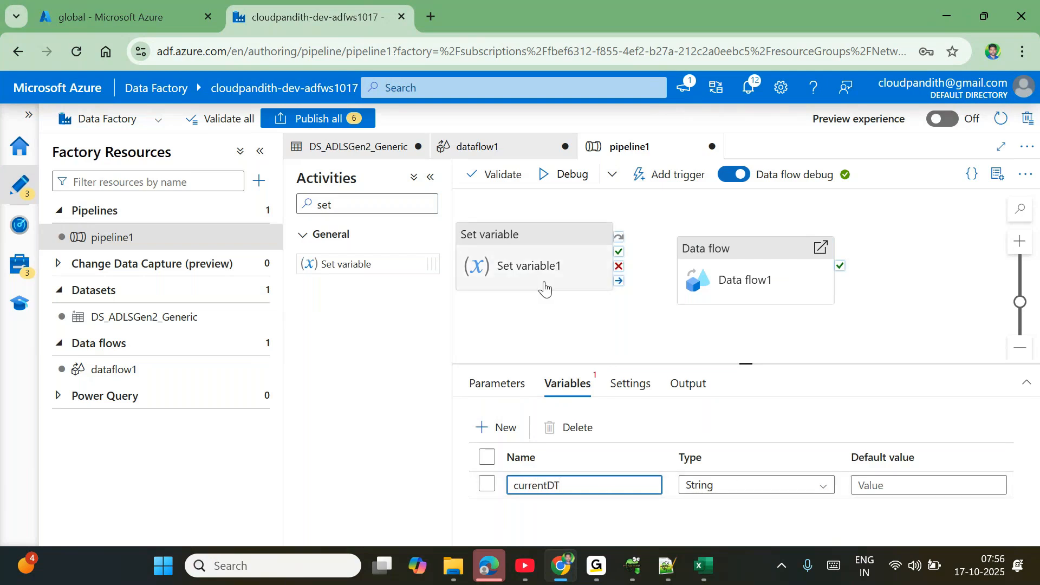
- Choose currentDT as the pipeline variable assigned by the Set variable activity
click(536, 264)
click(672, 455)
click(677, 474)
click(695, 489)
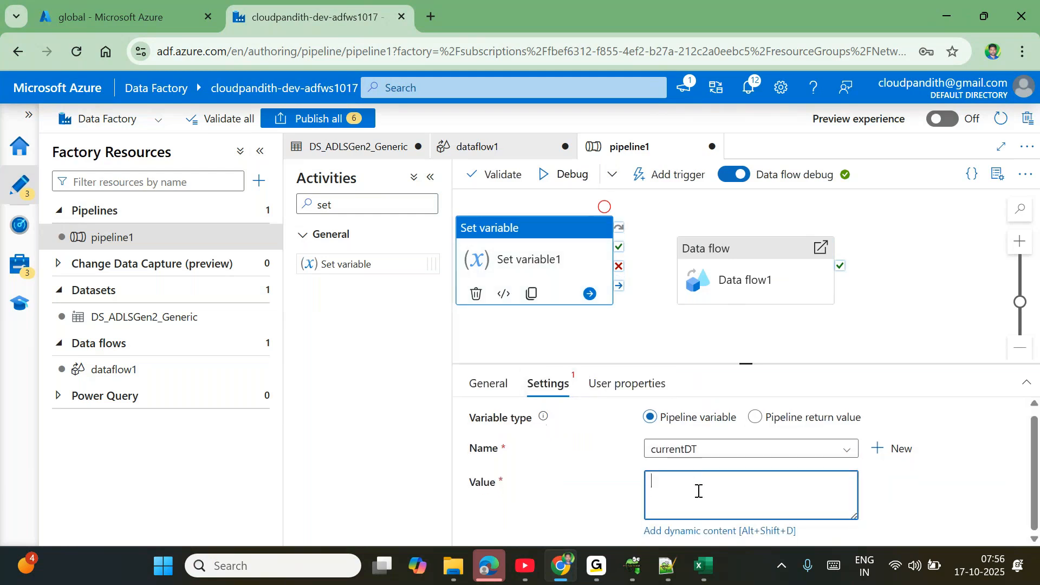
click(667, 532)
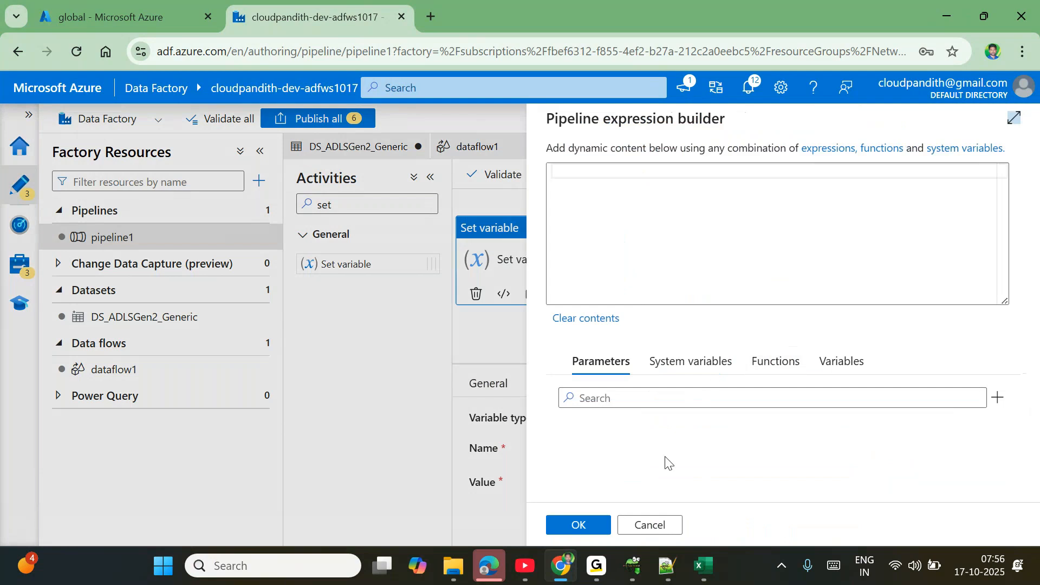
click(598, 227)
text(@formatDate)
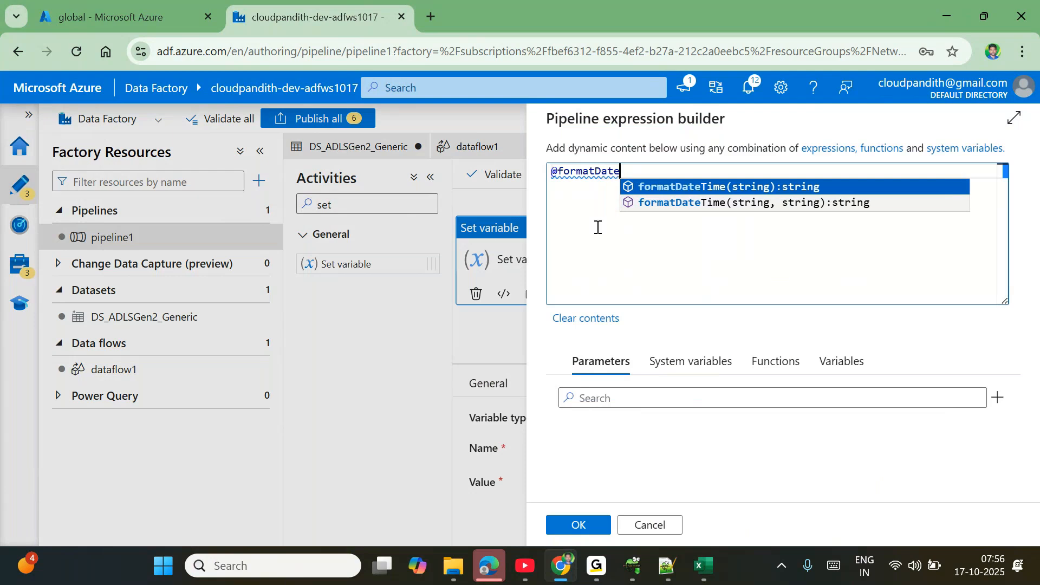
key(Return)
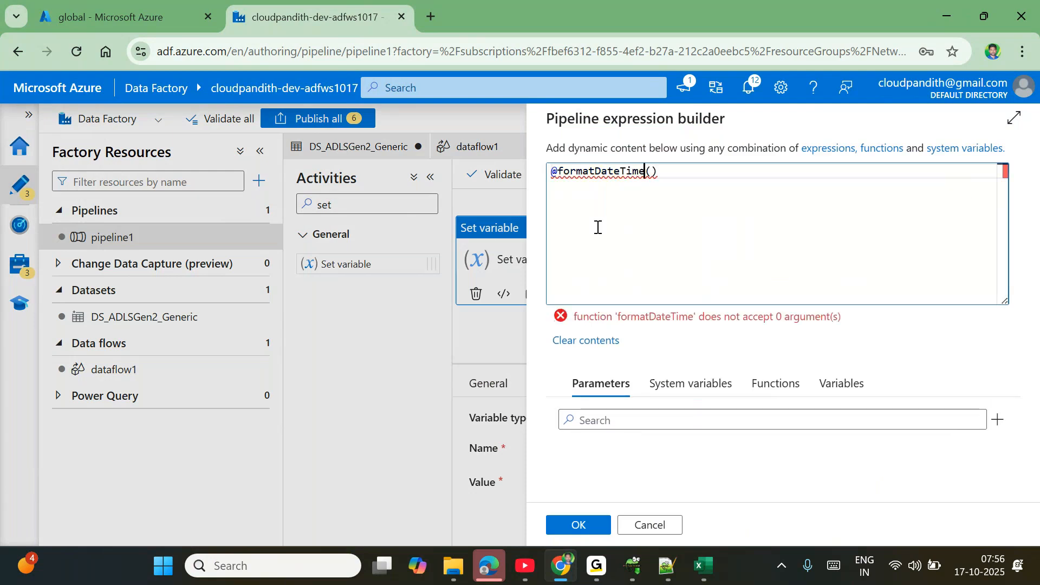
text(utcnow().)
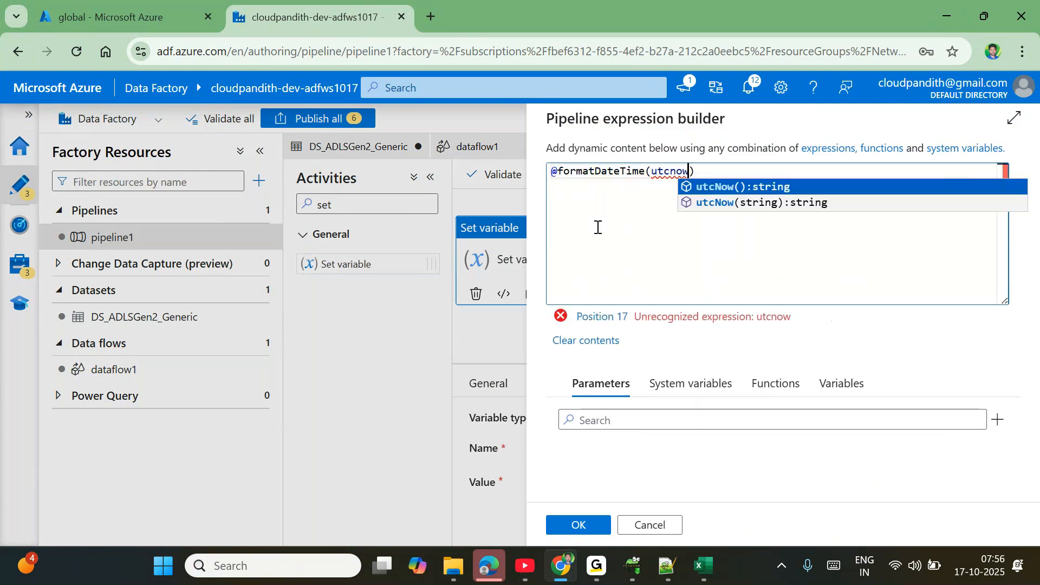
key(BackSpace)
text(,')
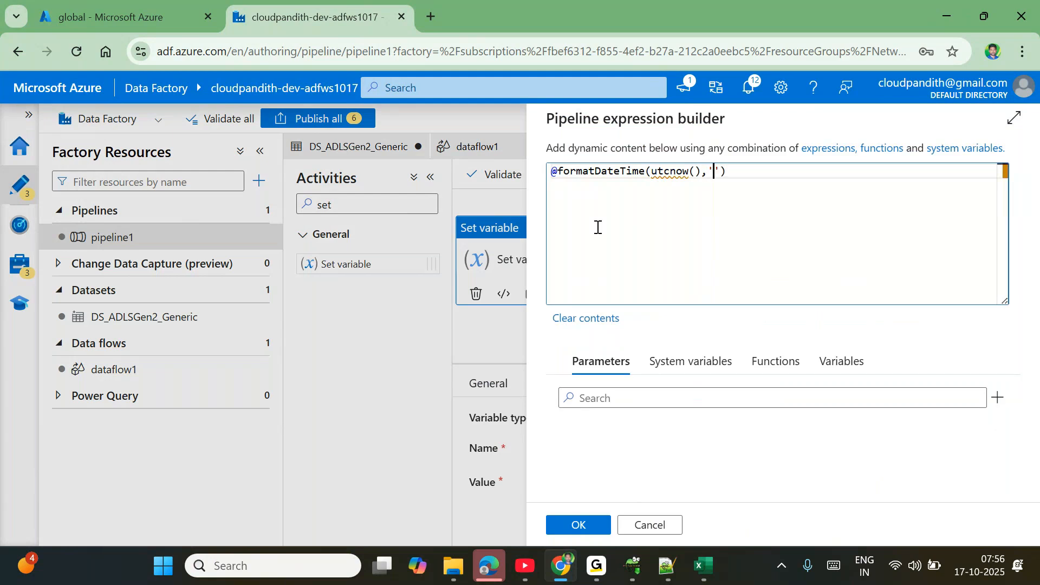
text(yyyy/MM/dd)
click(582, 524)
- Connect the success output of the Set variable activity to the Data flow activity
drag(619, 247, 734, 281)
click(739, 281)
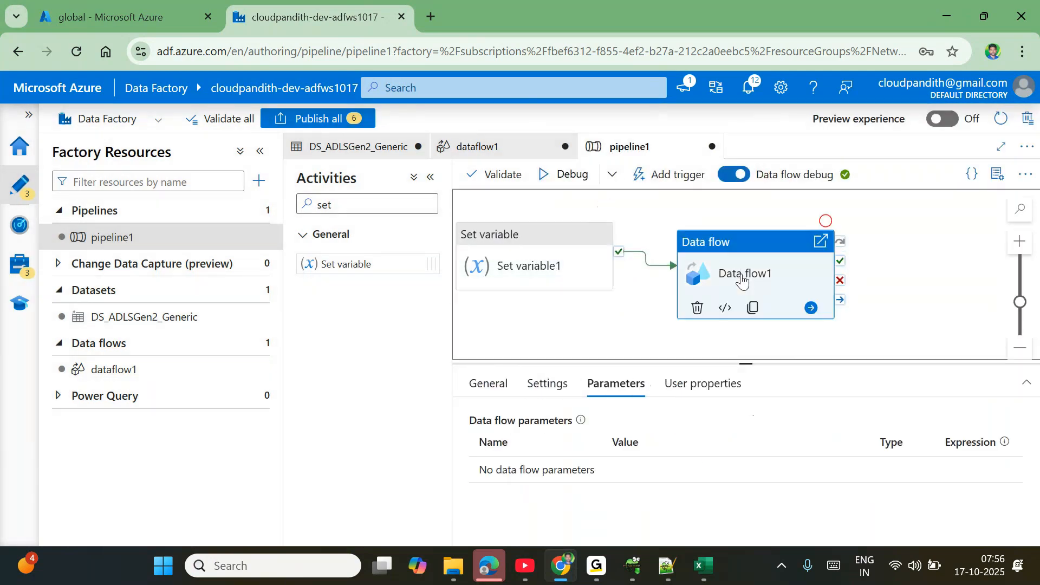
click(752, 360)
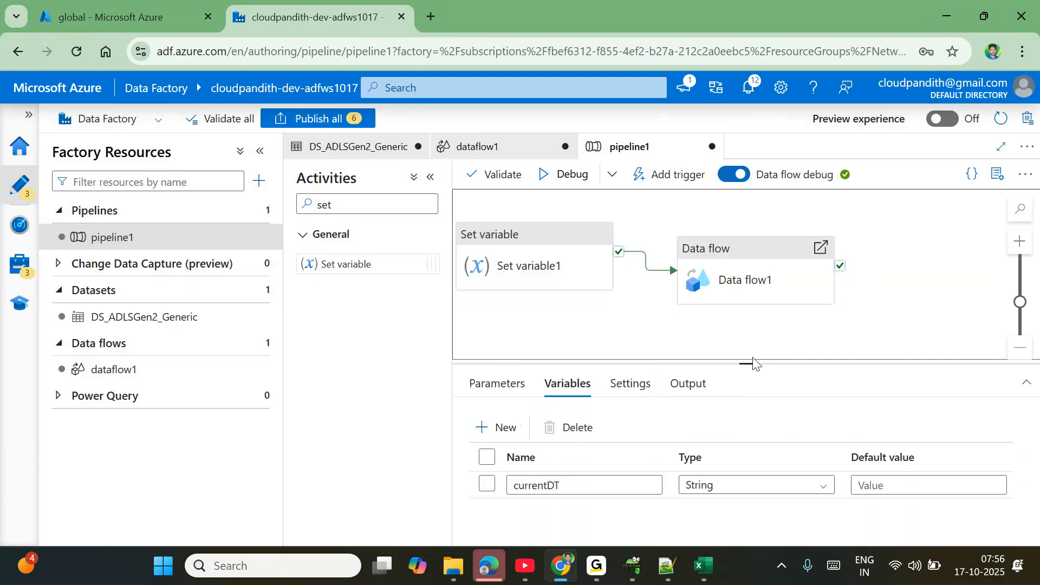
- Set source1's ds_param_container to global in the Data flow activity's settings
click(730, 282)
drag(748, 362, 747, 317)
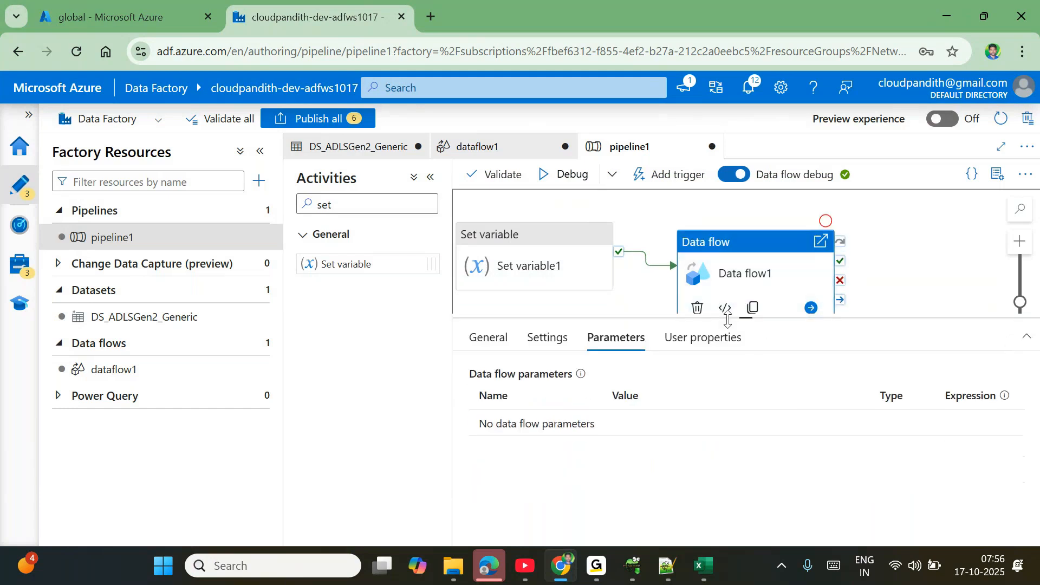
click(546, 347)
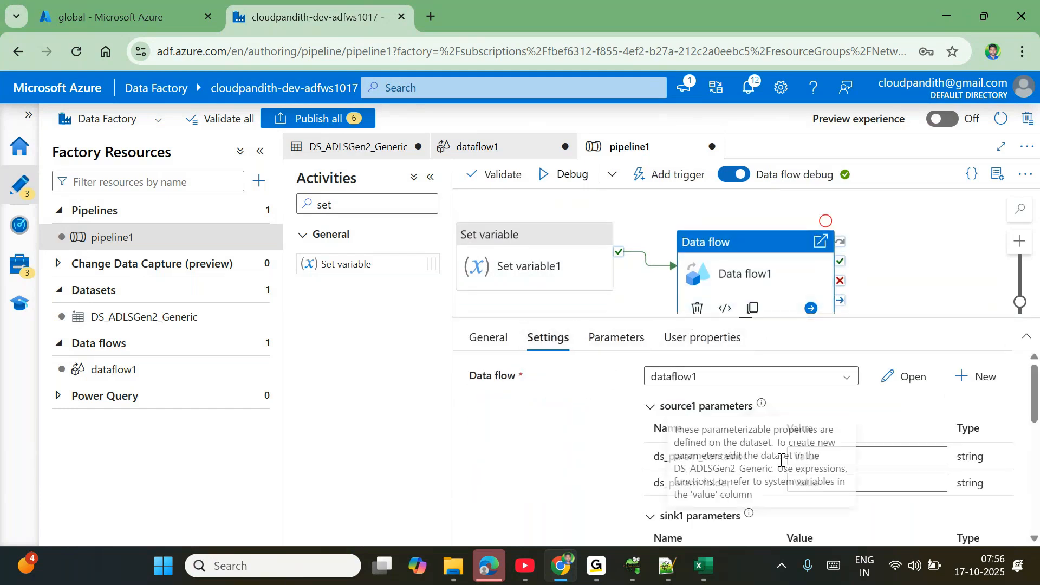
scroll(635, 459, down, 2)
scroll(634, 458, up, 1)
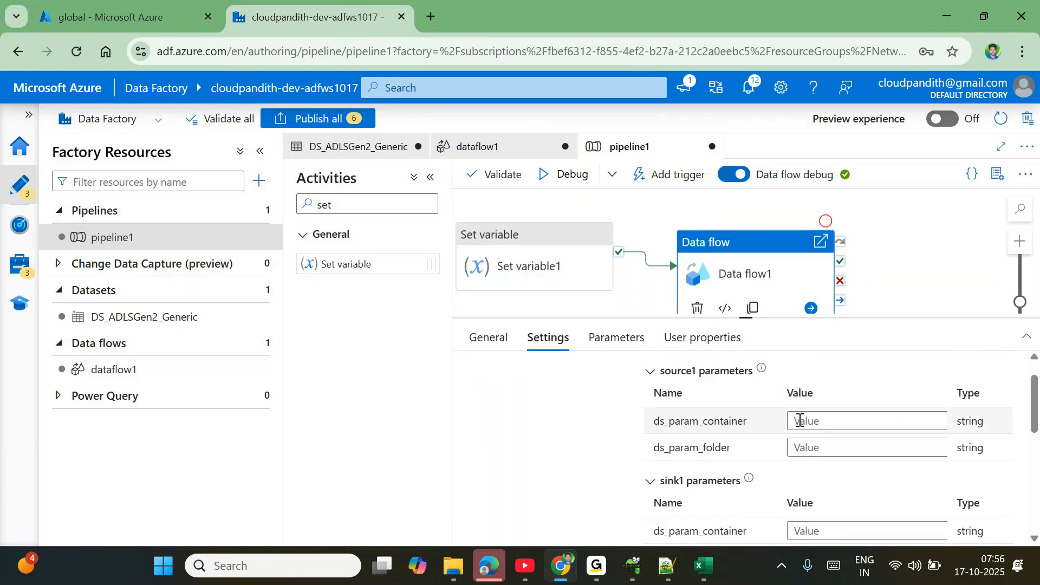
click(801, 421)
text(GLOBA)
key(ctrl+a)
text(g)
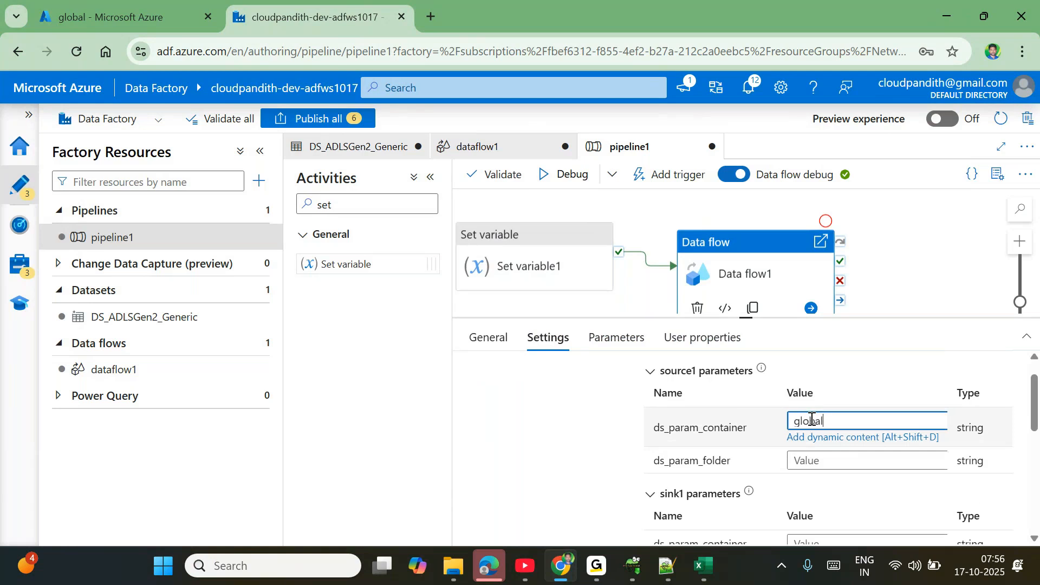
click(813, 461)
click(817, 466)
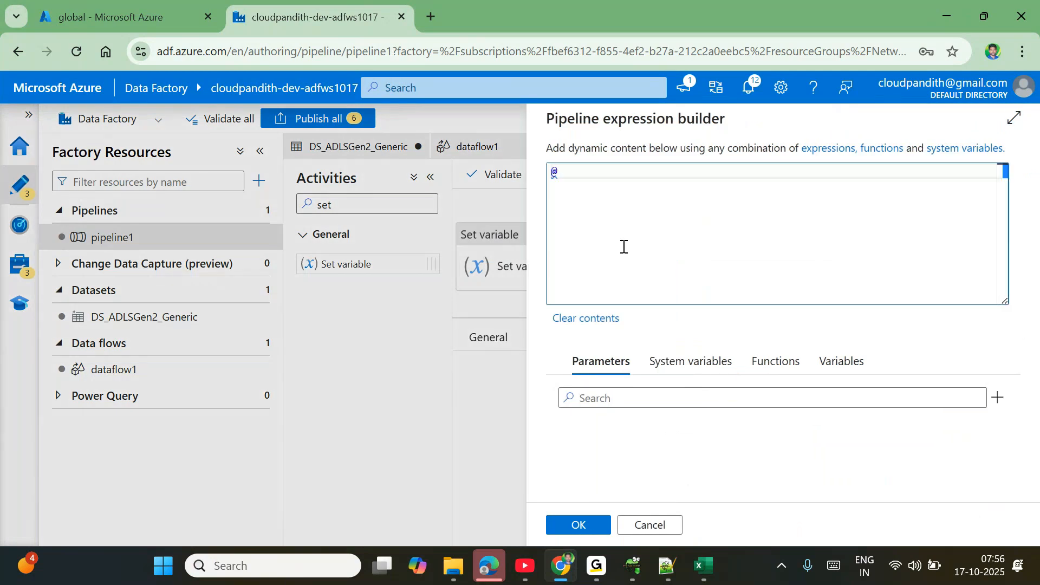
text(@concat()
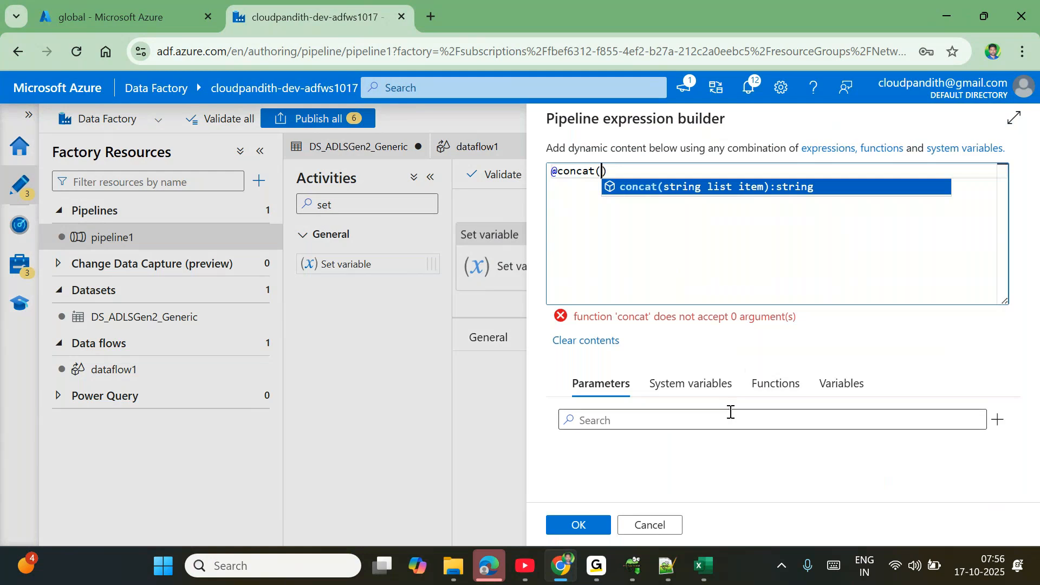
text(')
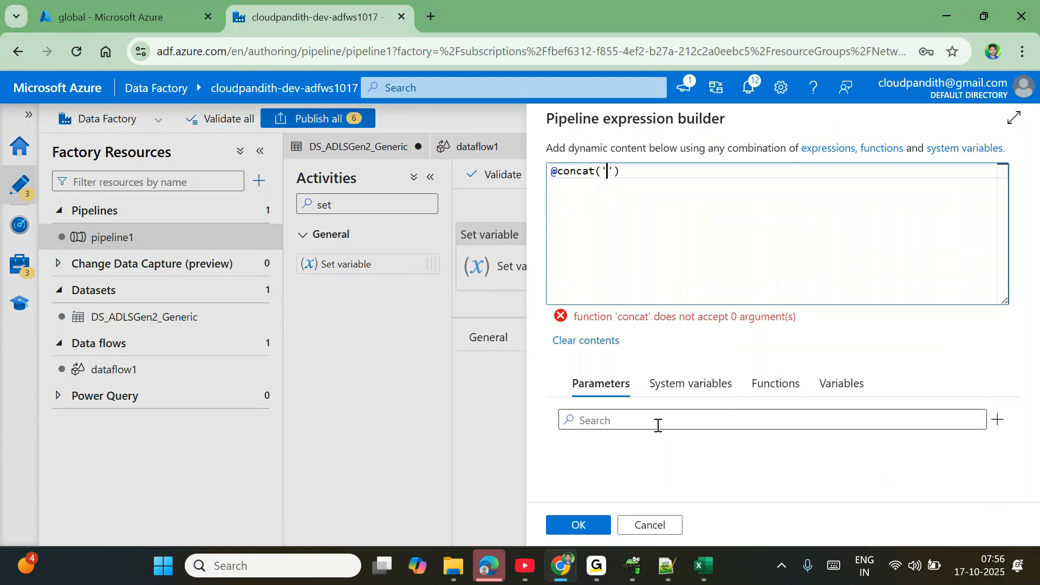
text(india/bronze/customer/)
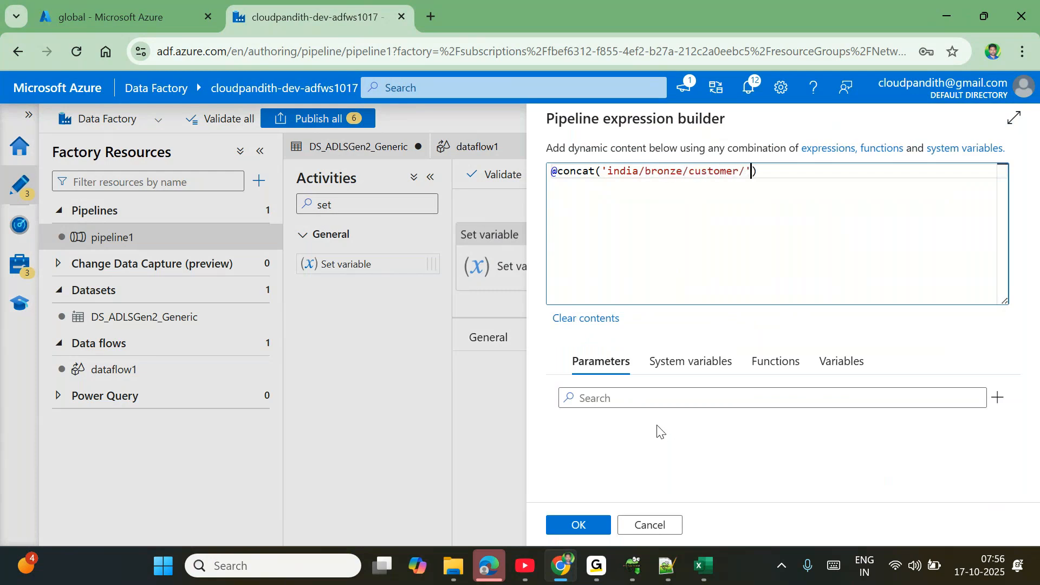
click(840, 383)
click(598, 457)
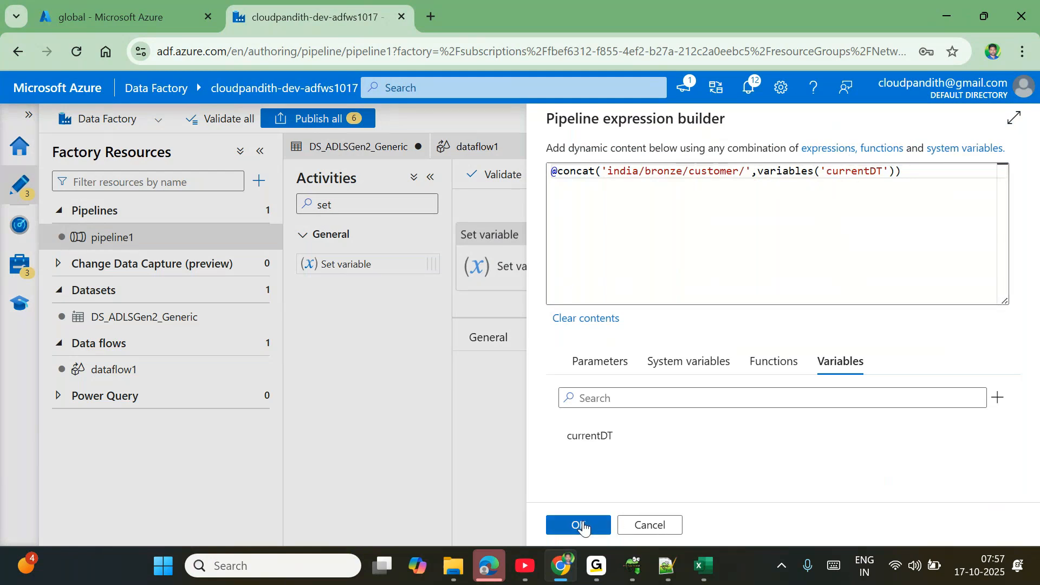
triple_click(659, 180)
key(ctrl+c)
click(598, 523)
- Set sink1's ds_param_container to global in the Data flow activity's settings
scroll(707, 485, down, 1)
click(802, 458)
text(global)
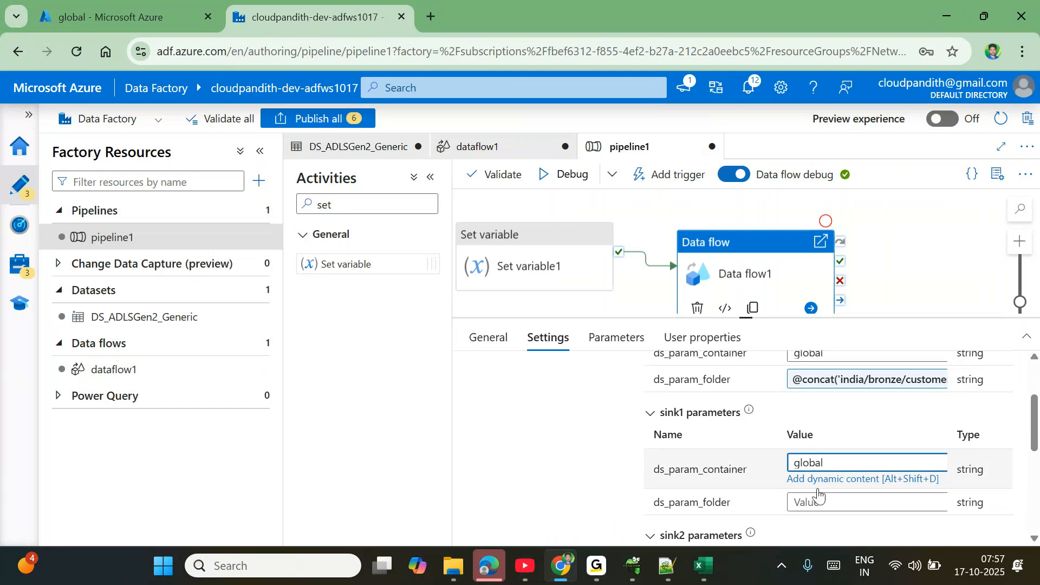
click(812, 503)
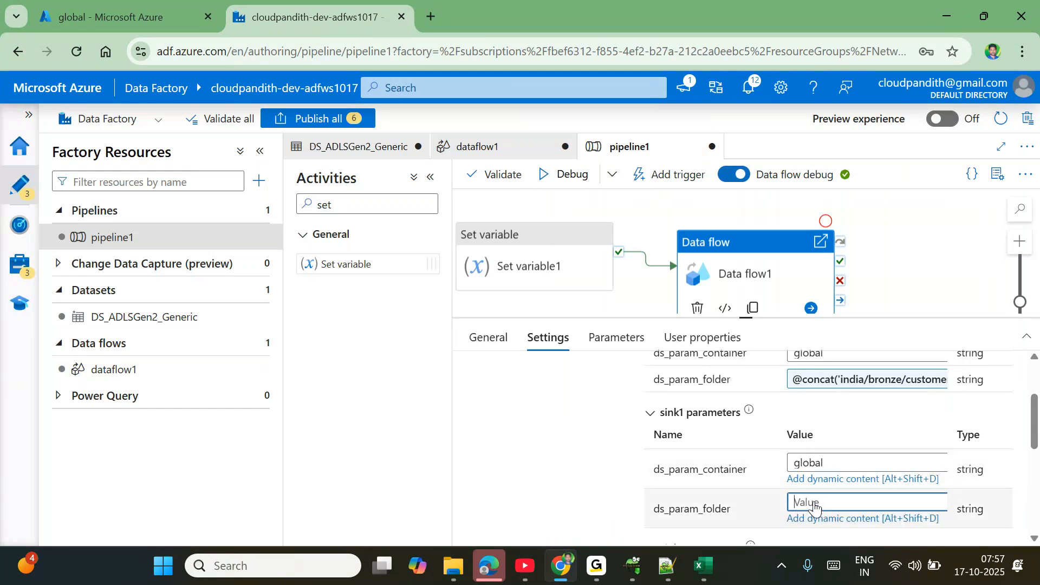
click(810, 505)
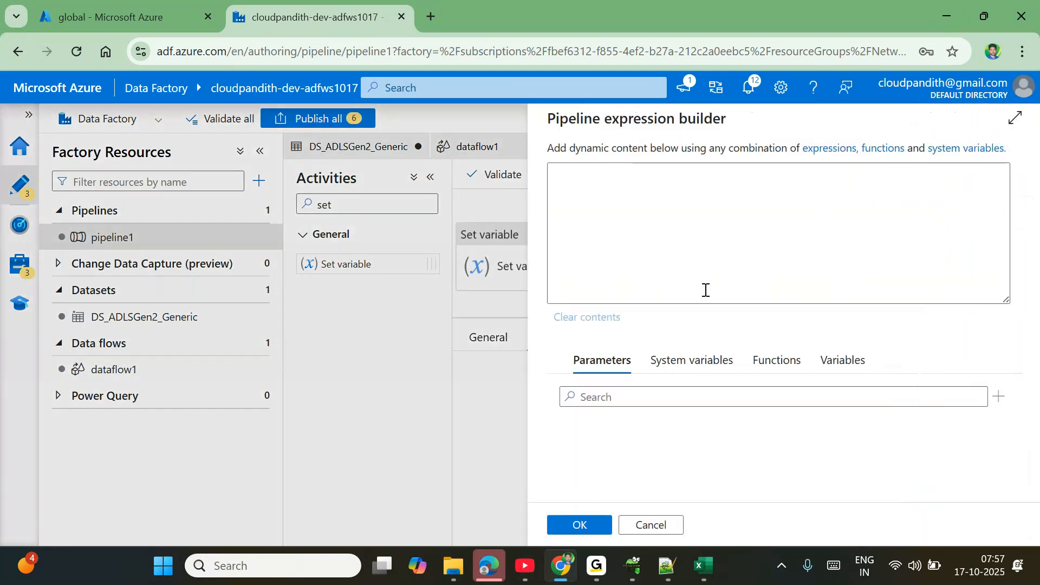
key(ctrl+v)
double_click(665, 171)
text(silver)
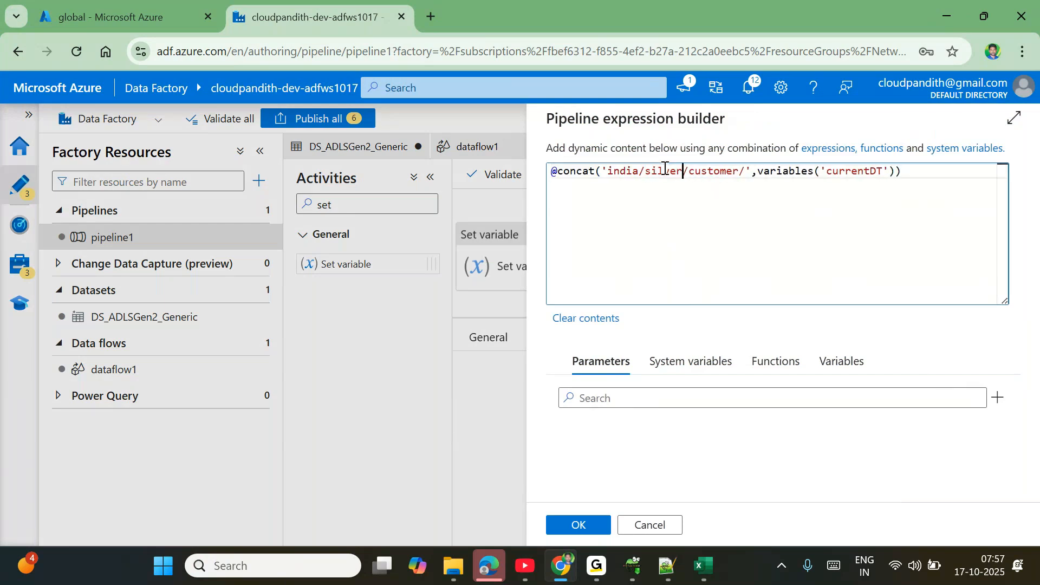
click(593, 526)
- Set sink2's ds_param_container to global in the Data flow activity's settings
scroll(724, 488, down, 2)
click(818, 463)
text(g)
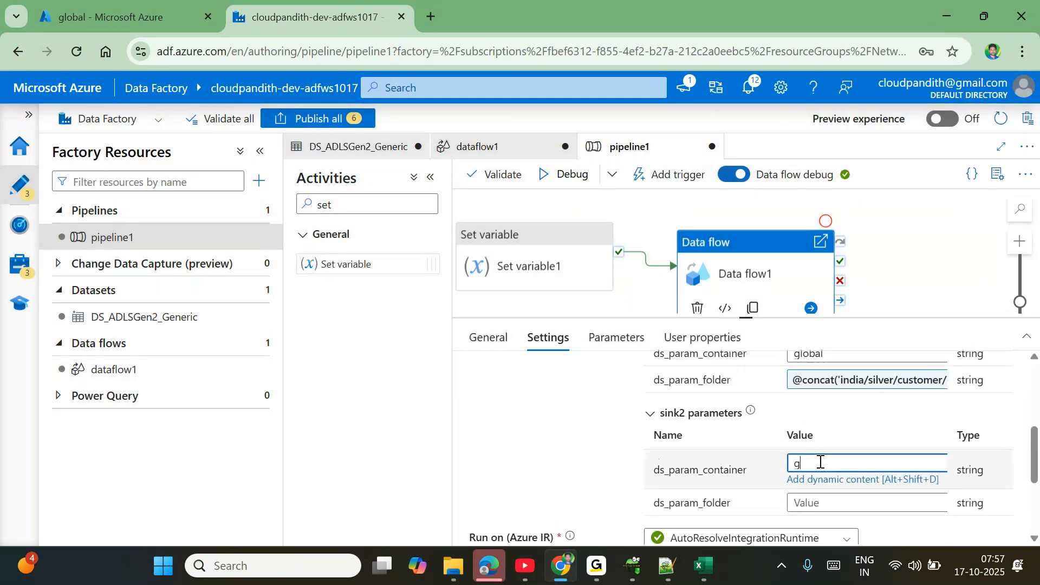
click(799, 502)
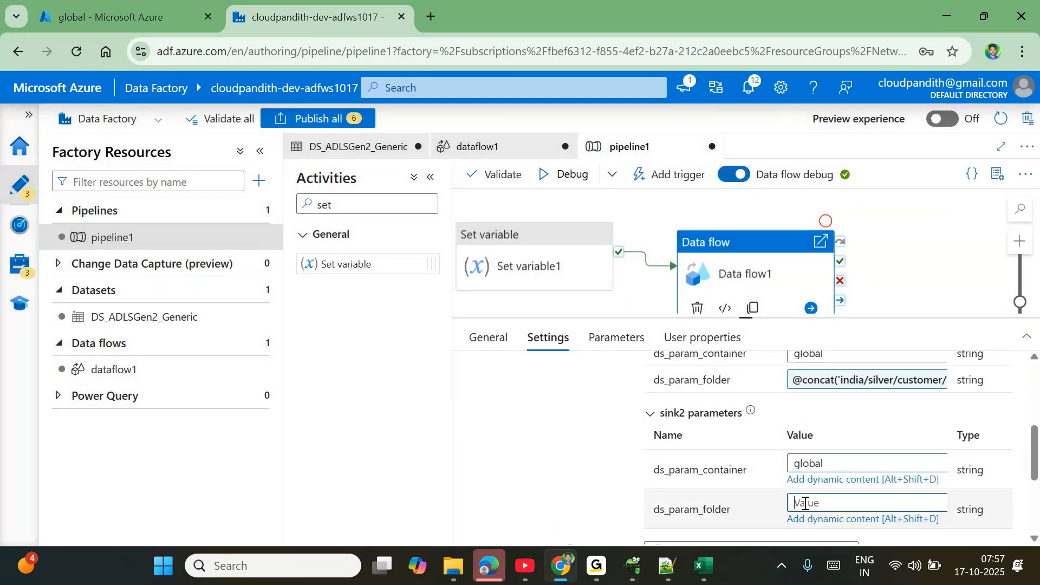
click(817, 509)
key(ctrl+v)
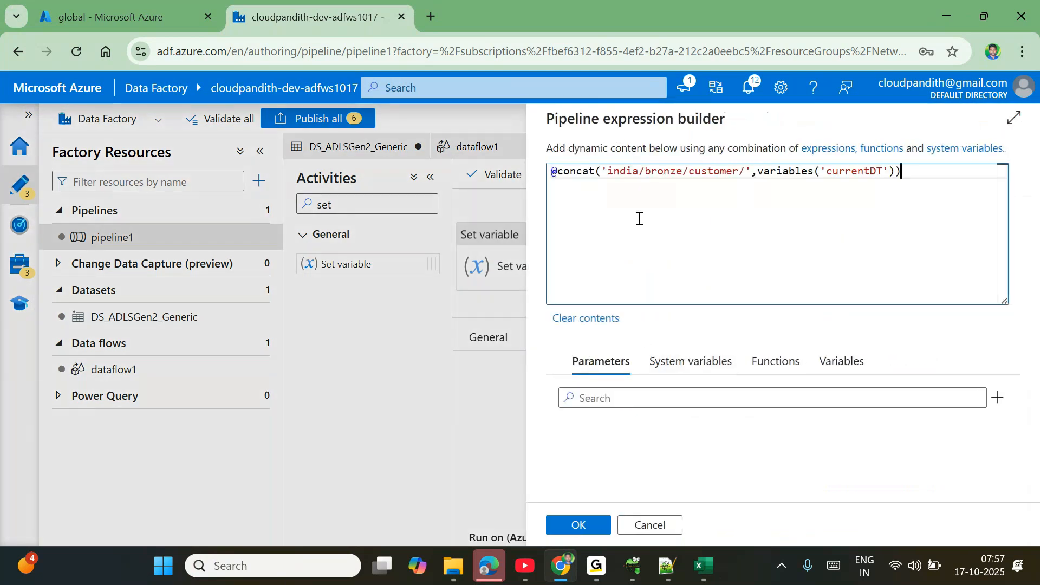
drag(765, 173, 890, 171)
double_click(785, 169)
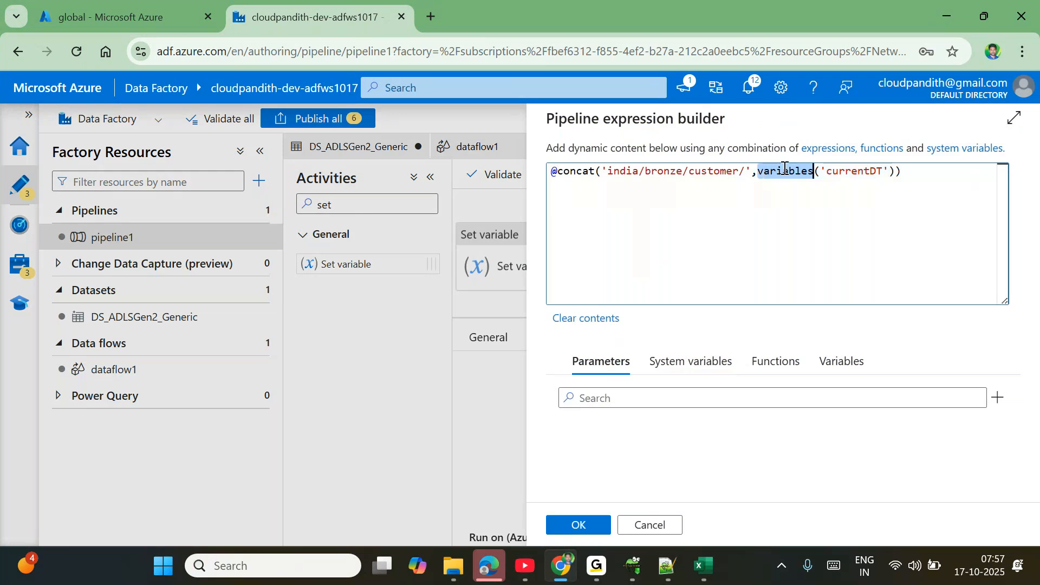
double_click(708, 172)
double_click(622, 172)
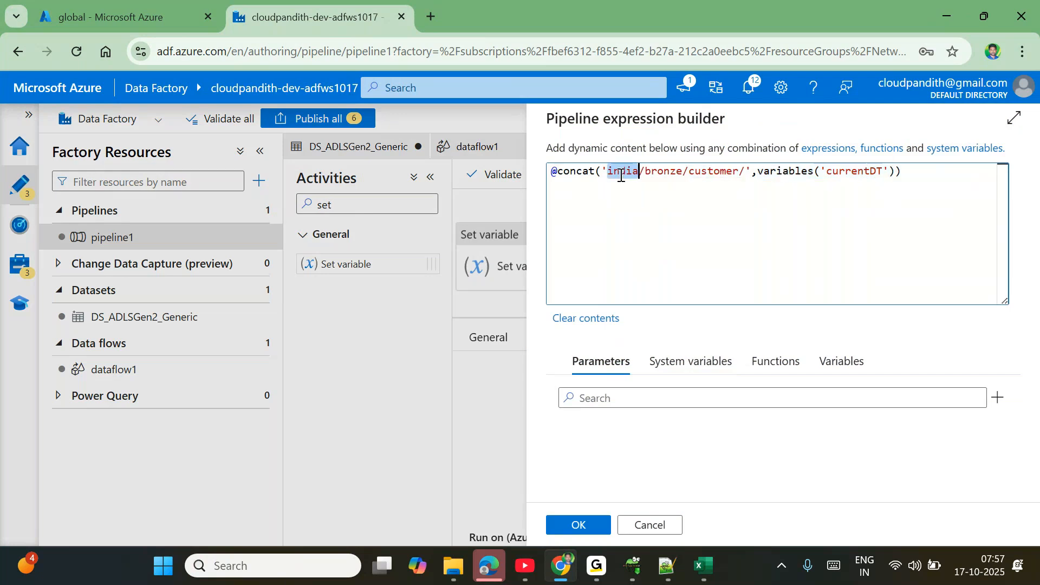
double_click(661, 173)
text(reject)
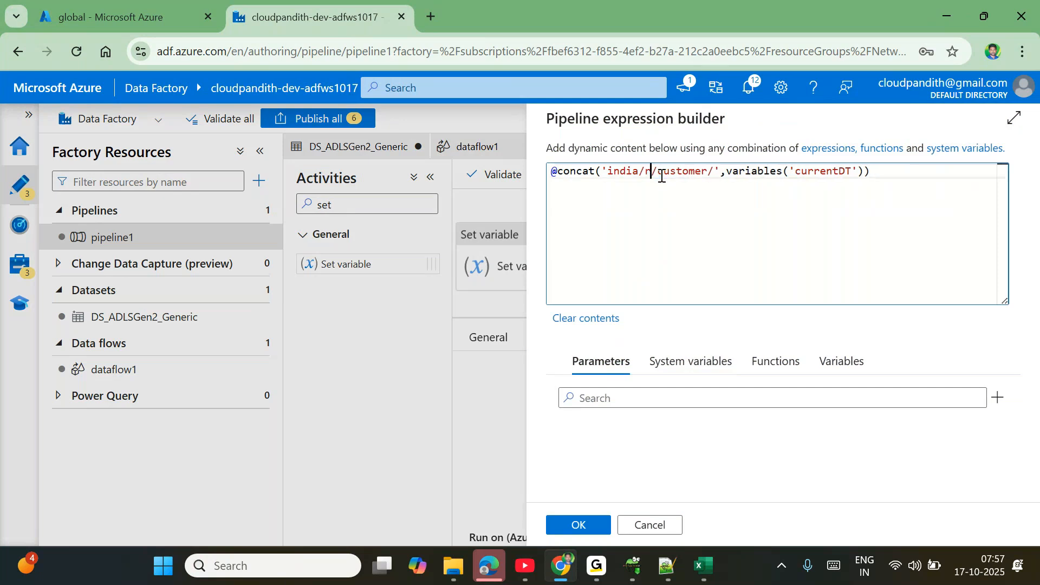
click(578, 525)
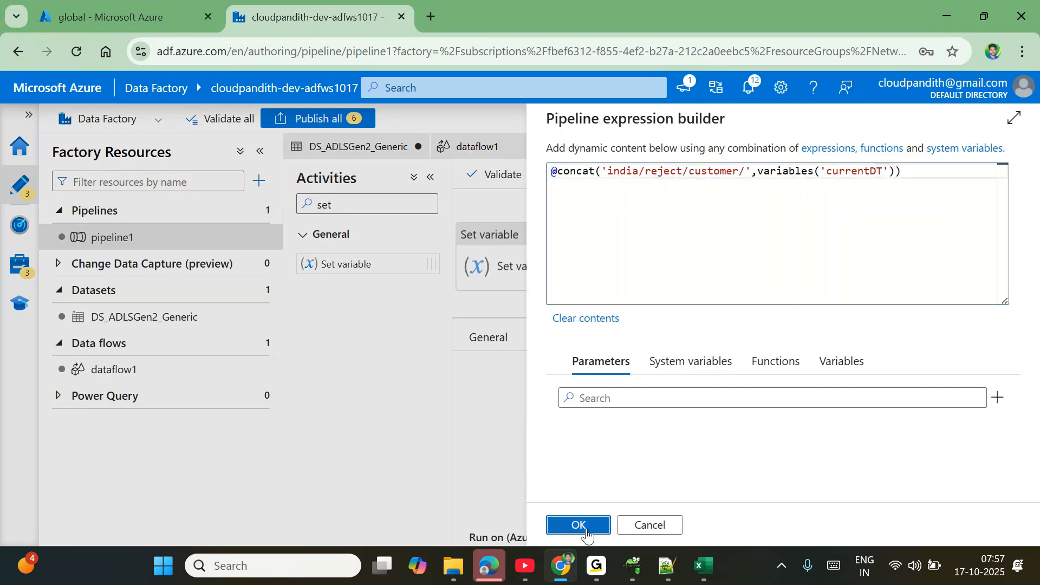
- Start a debug run of pipeline1
scroll(746, 454, up, 3)
scroll(746, 454, up, 2)
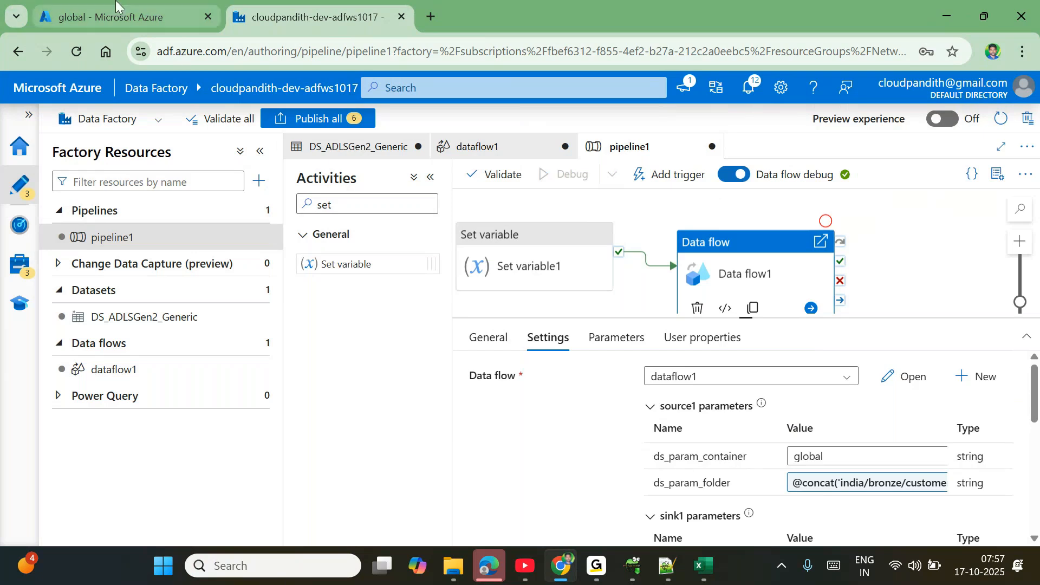
- Switch to the global storage container in the Azure portal and refresh the india directory's listing
click(108, 17)
click(364, 190)
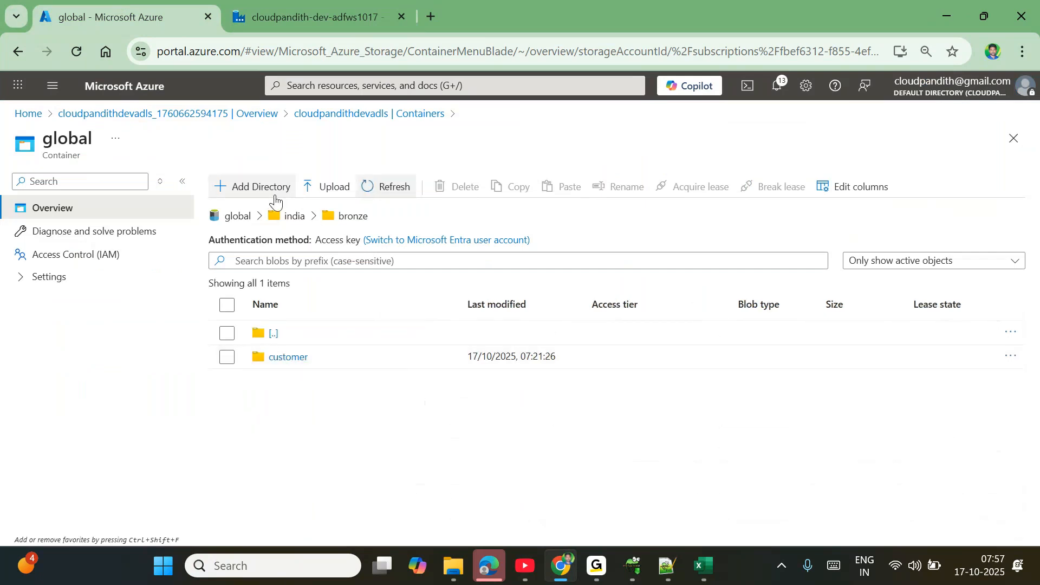
click(294, 216)
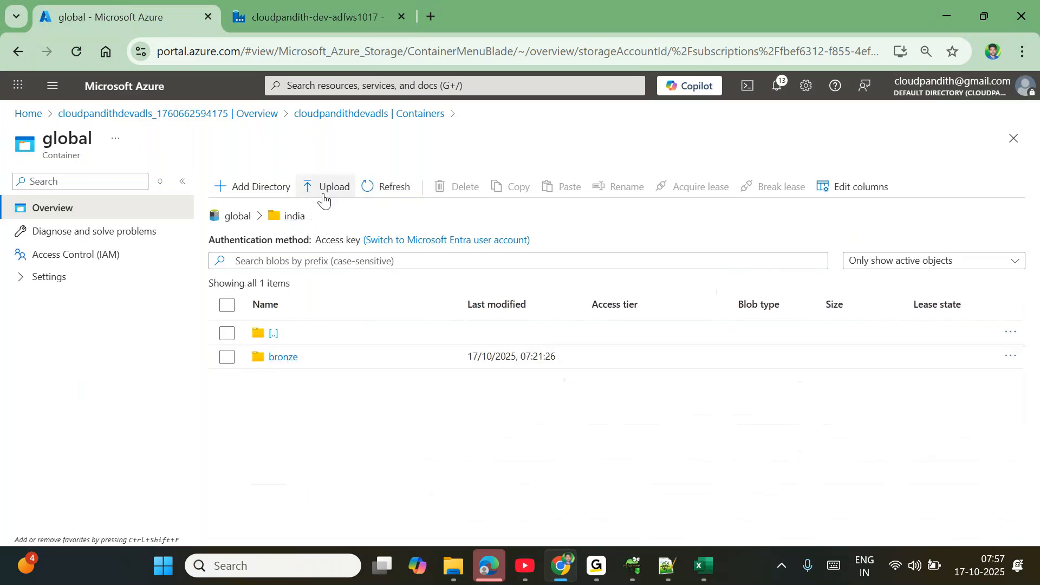
click(404, 186)
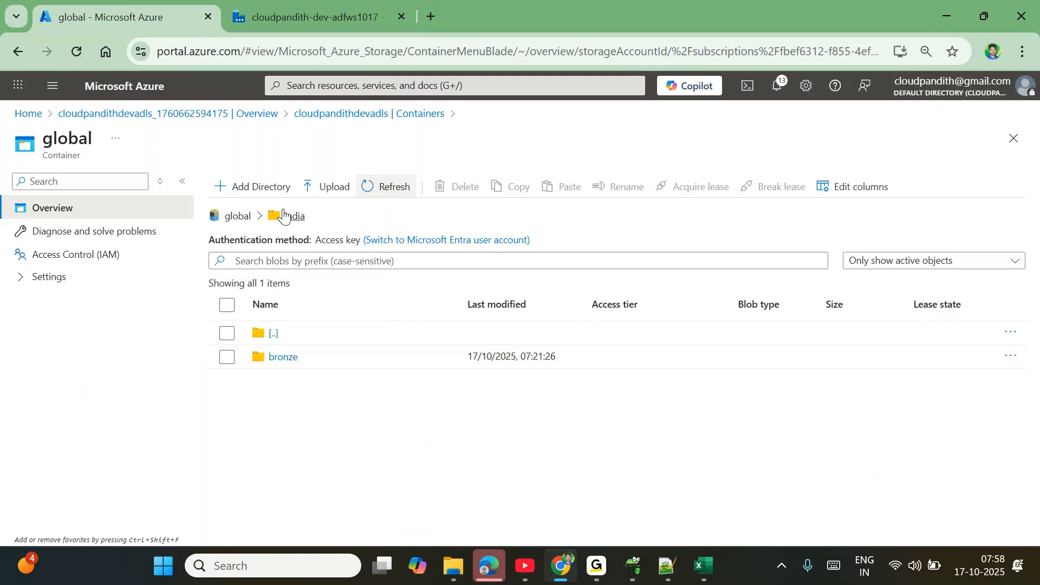
click(382, 188)
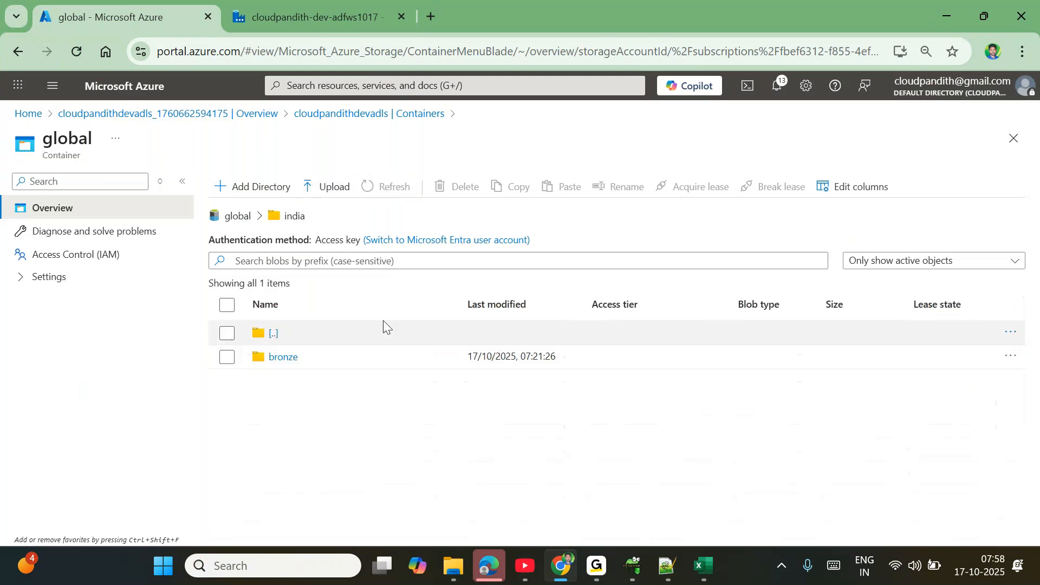
click(396, 192)
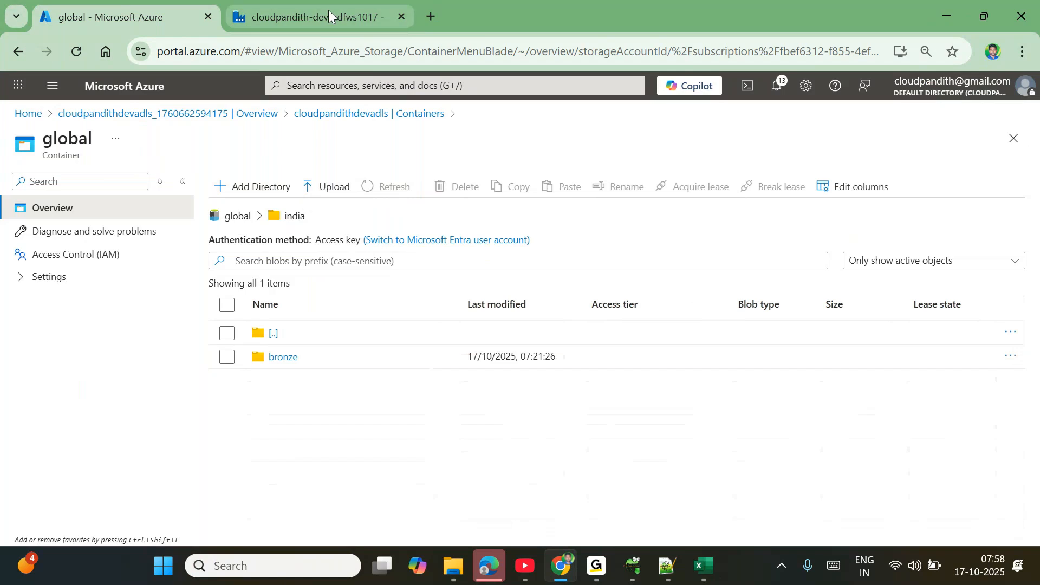
- Switch back to Data Factory and examine the currentDT value in Set variable1's run output
click(328, 10)
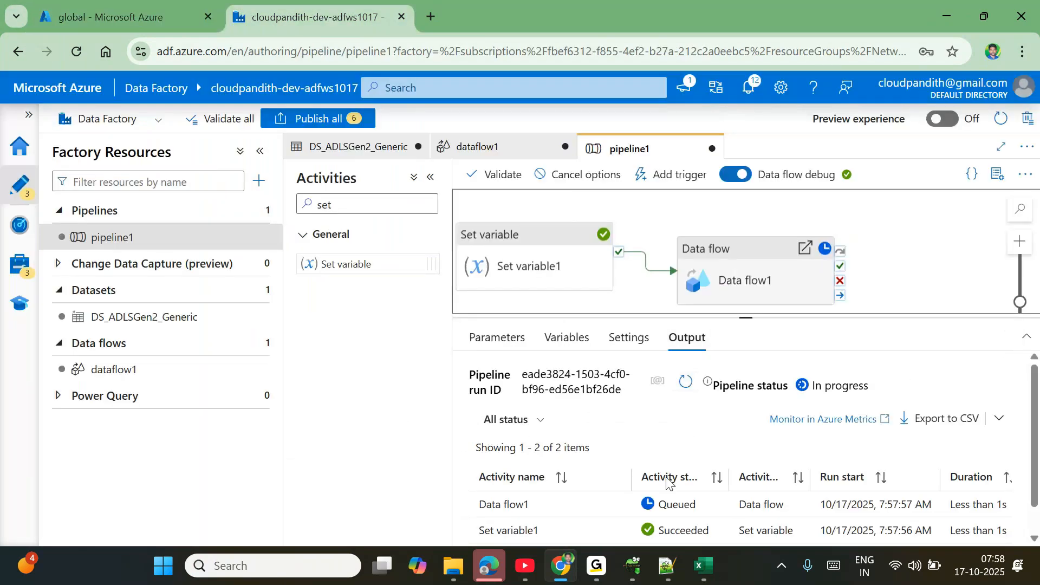
click(619, 529)
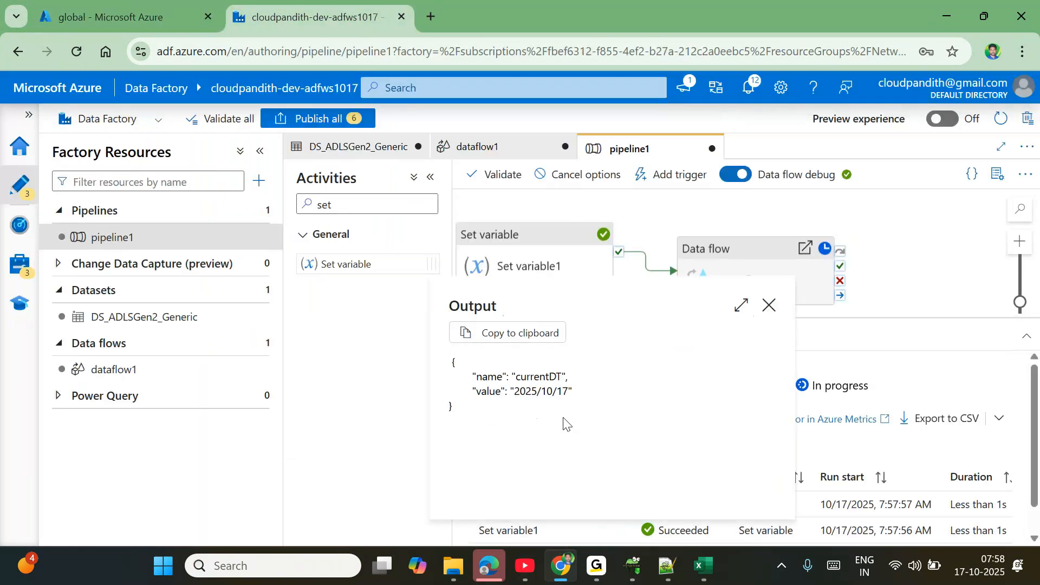
double_click(528, 391)
triple_click(549, 390)
double_click(549, 390)
click(769, 306)
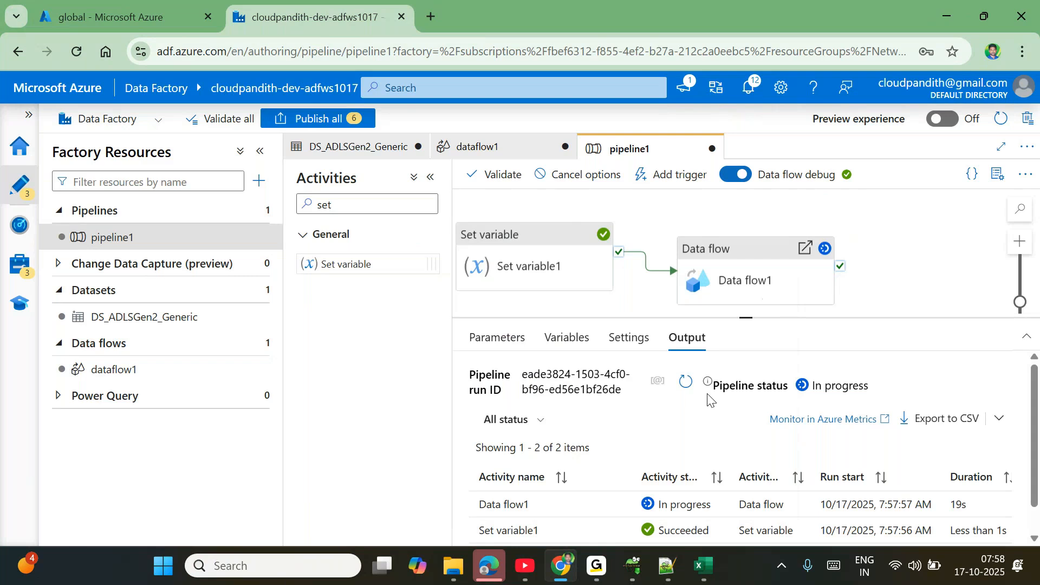
- Refresh the activity statuses of the pipeline debug run
click(686, 381)
click(694, 389)
click(695, 390)
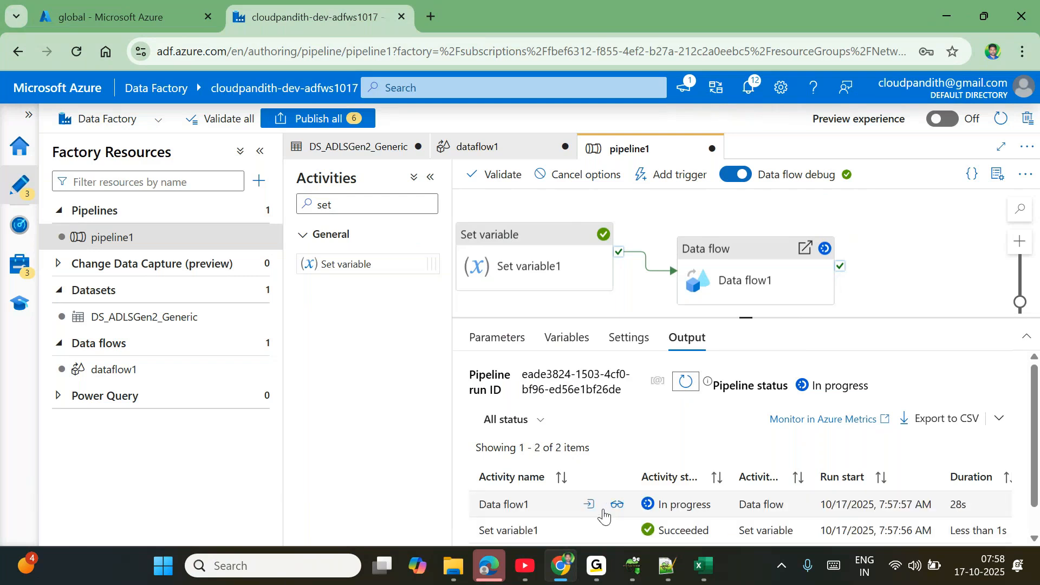
- Examine the container and folder parameters passed to source1, sink1 and sink2 in Data flow1's run input
click(591, 506)
scroll(574, 425, down, 1)
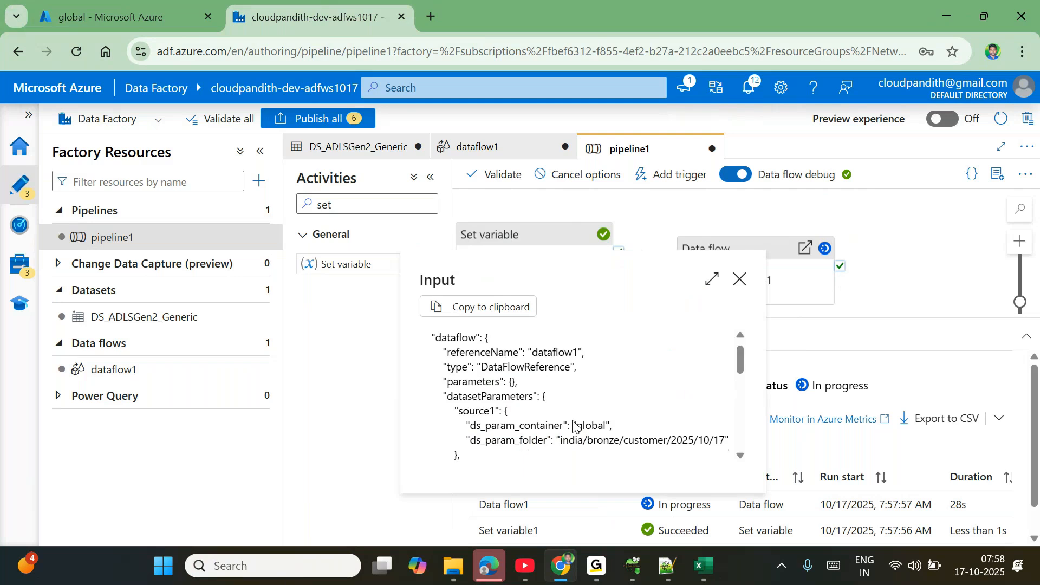
double_click(611, 420)
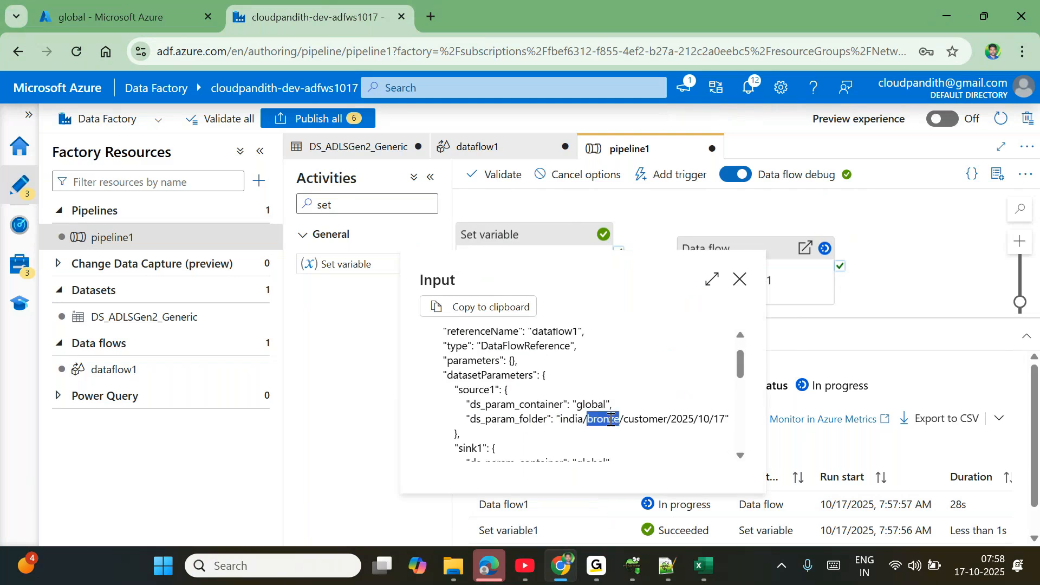
drag(677, 420, 727, 419)
click(727, 418)
scroll(620, 425, down, 1)
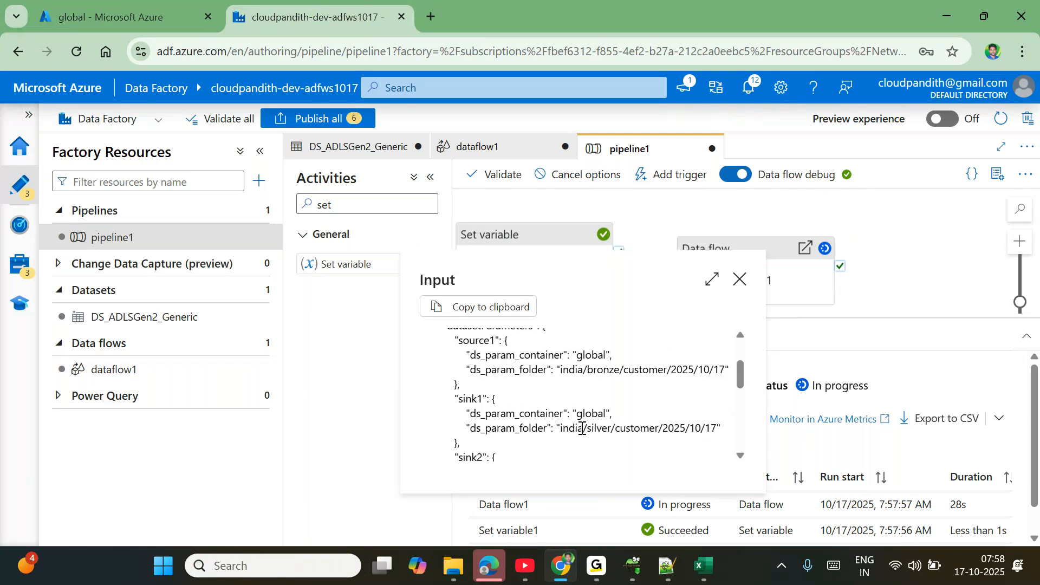
drag(582, 429, 687, 428)
scroll(689, 428, down, 1)
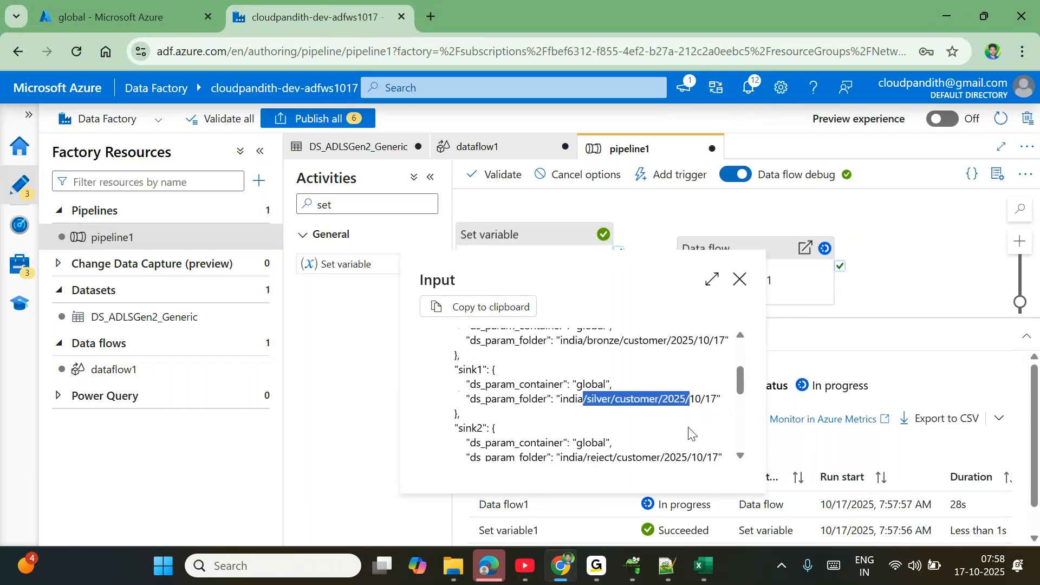
double_click(594, 431)
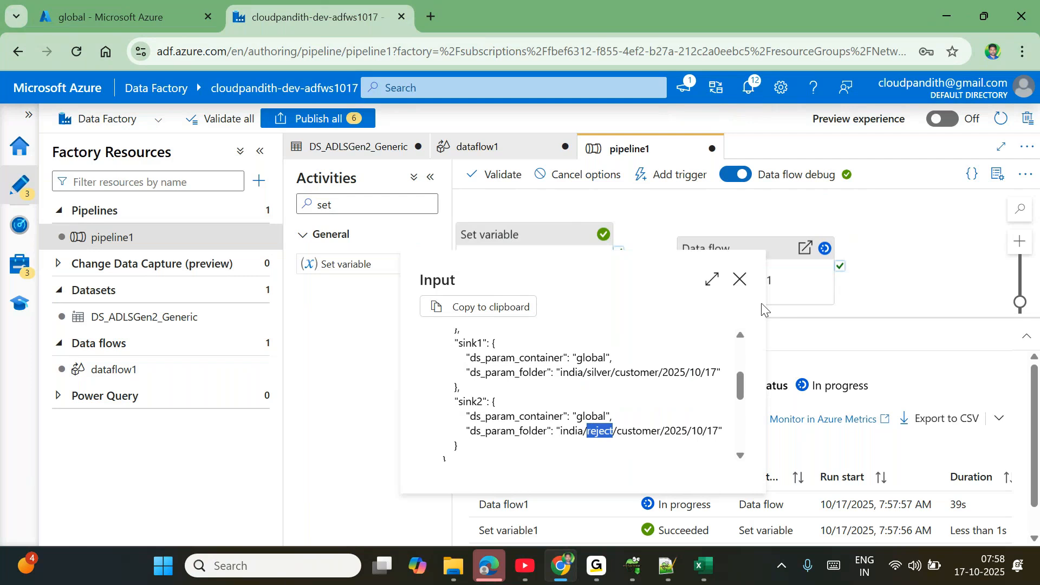
click(740, 280)
- Open Data flow1's run details and refresh them to check the status of sink1 and sink2
click(619, 507)
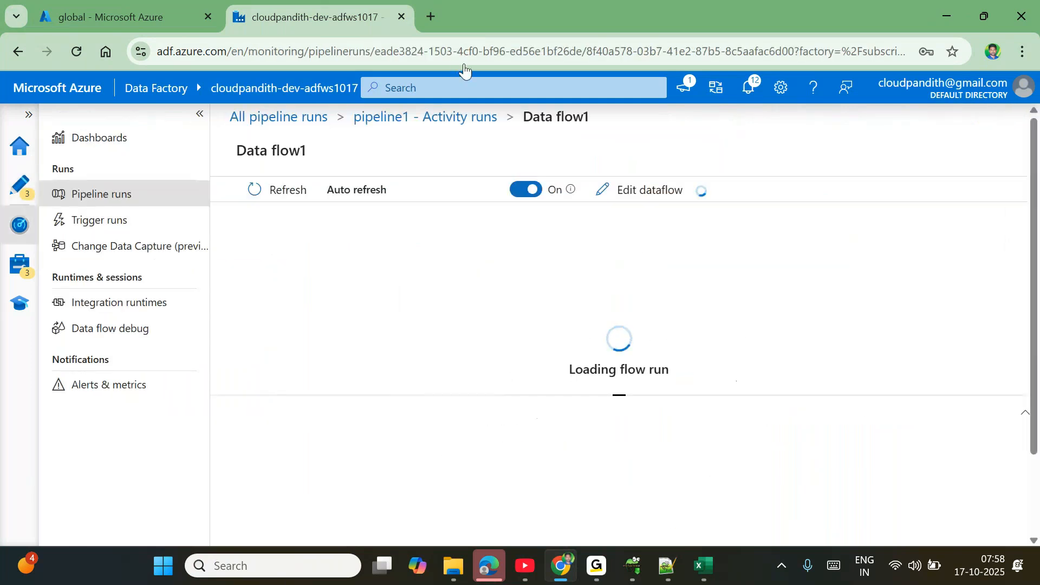
click(283, 191)
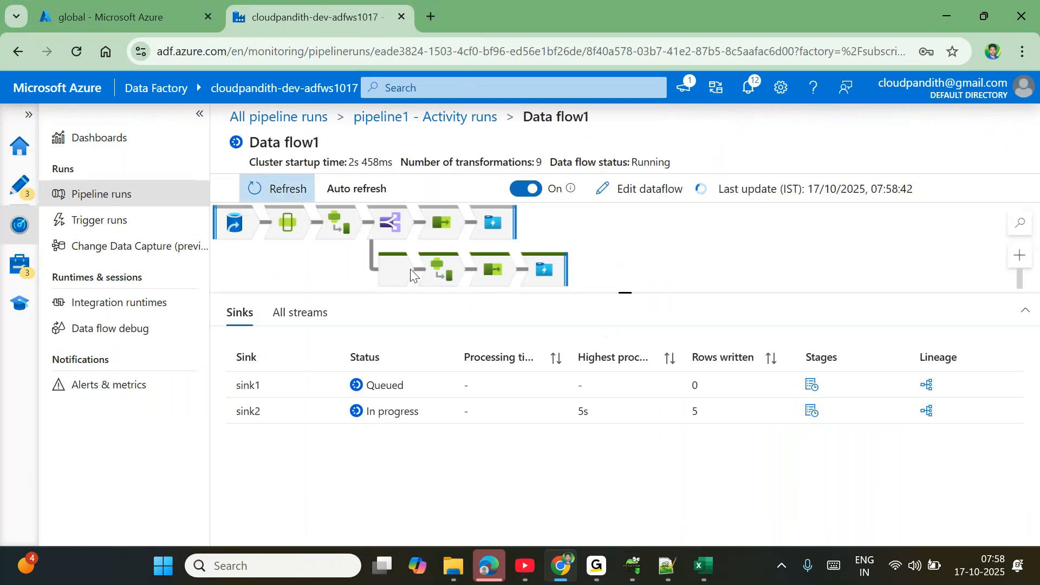
double_click(289, 193)
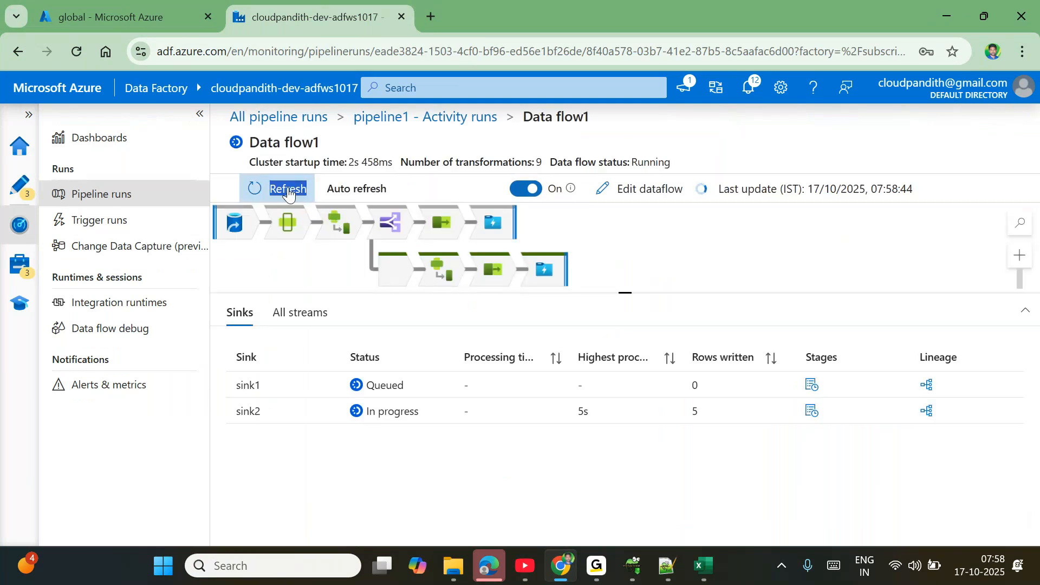
double_click(253, 411)
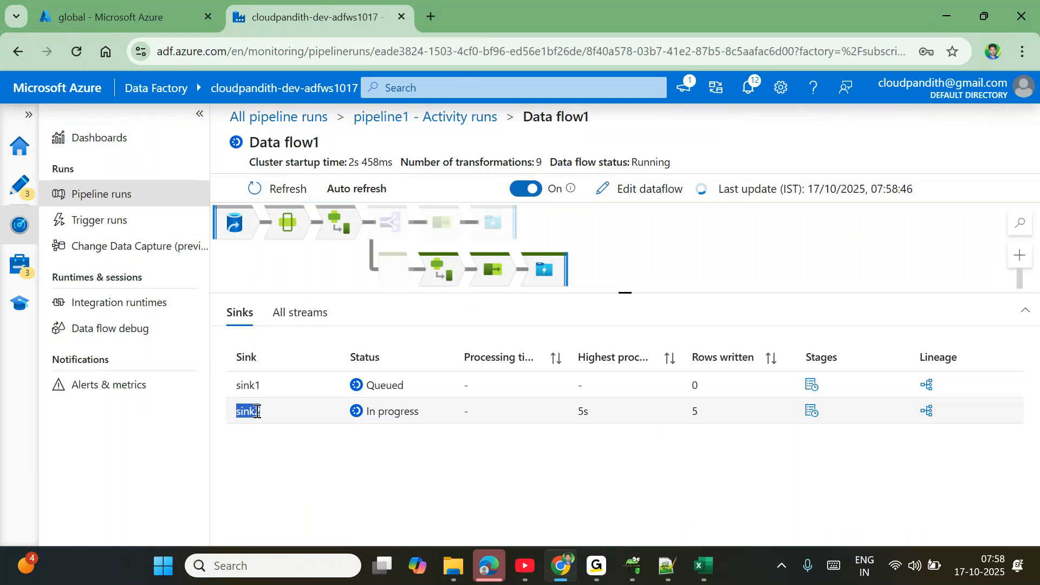
- Refresh Data flow1's run monitoring again to check the progress of both sinks
click(693, 412)
triple_click(373, 413)
double_click(276, 184)
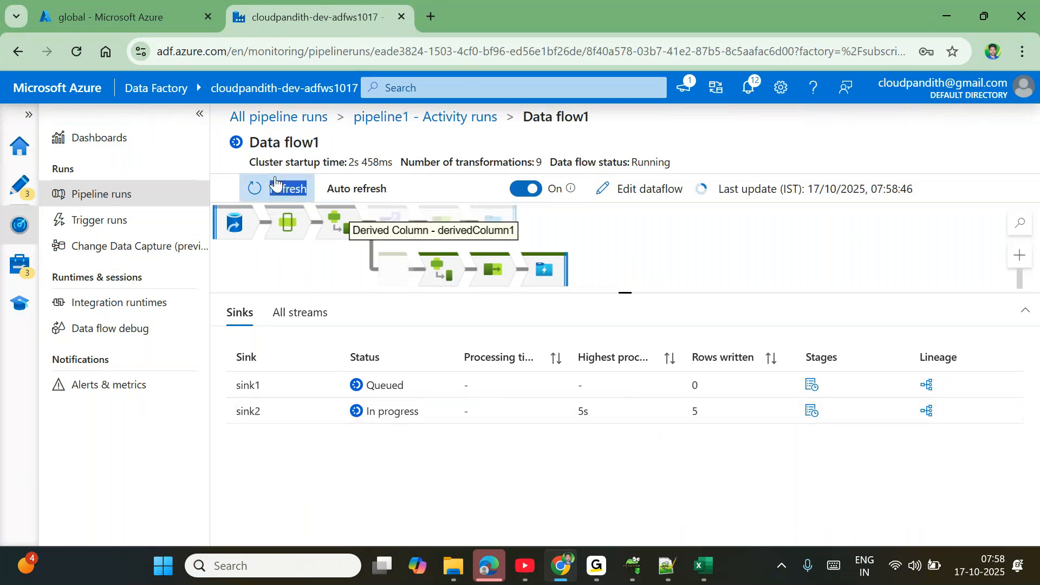
click(275, 184)
double_click(275, 184)
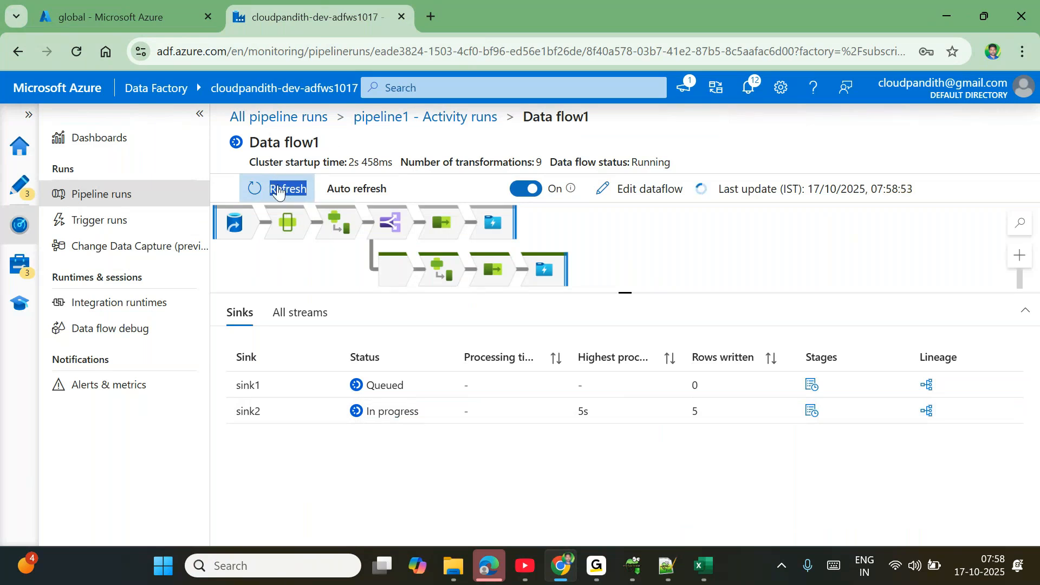
- Switch to the Azure portal, refresh the india folder, and open the contents of silver/customer/2025/10/17/customer.csv
click(107, 6)
click(383, 190)
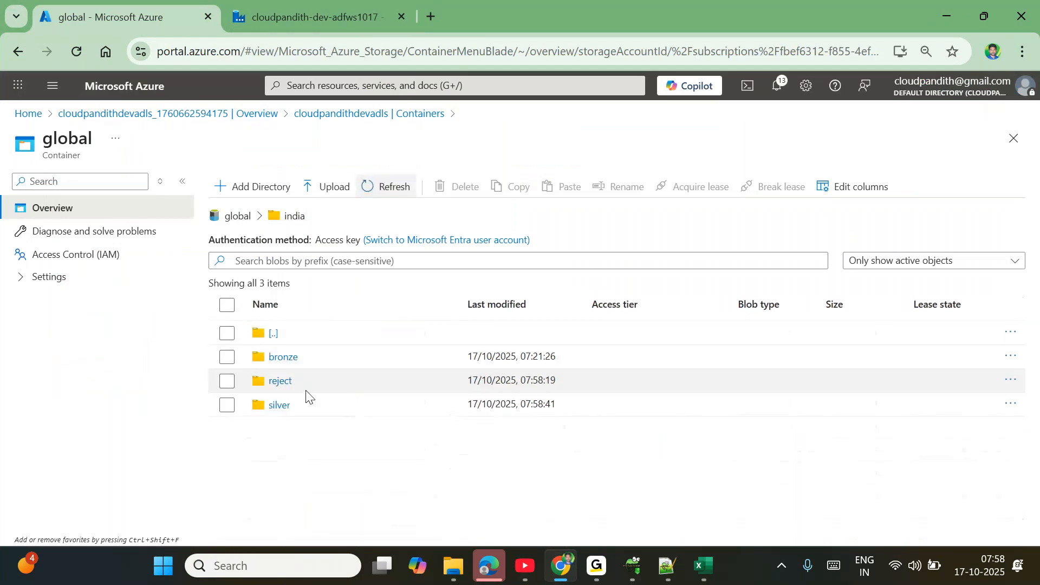
click(281, 406)
click(297, 359)
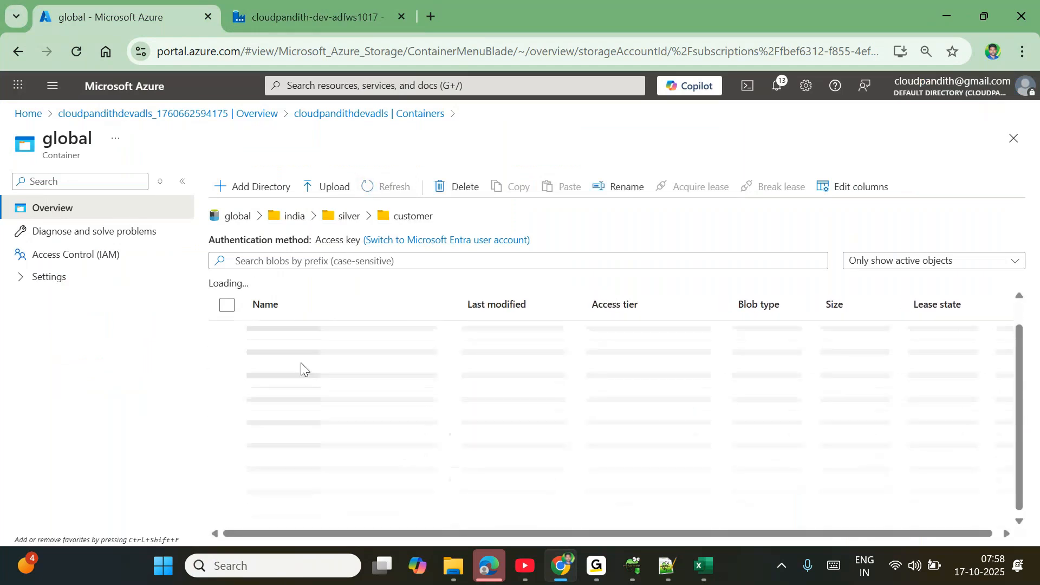
click(281, 359)
click(280, 358)
click(277, 360)
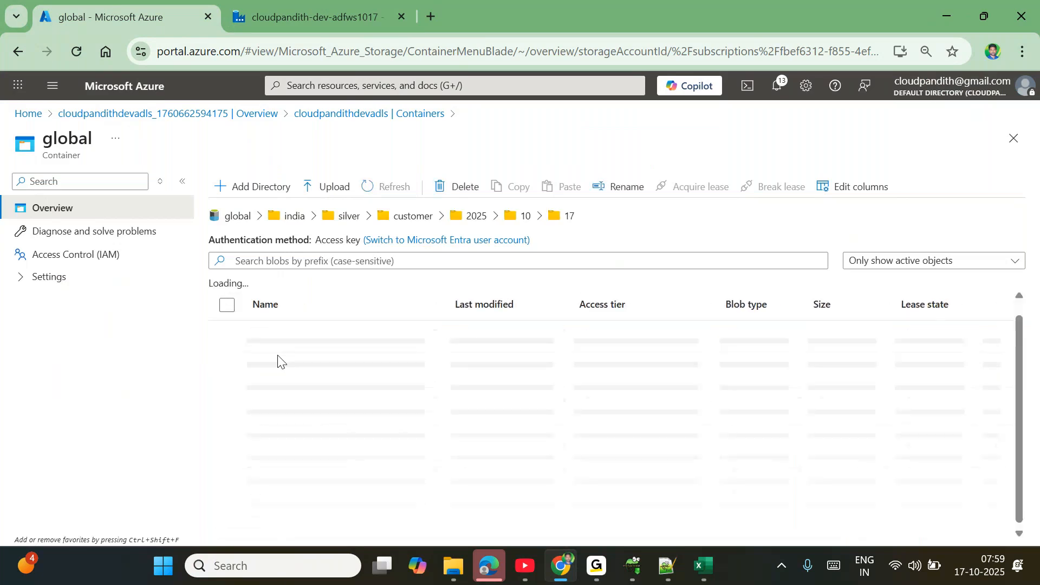
click(303, 359)
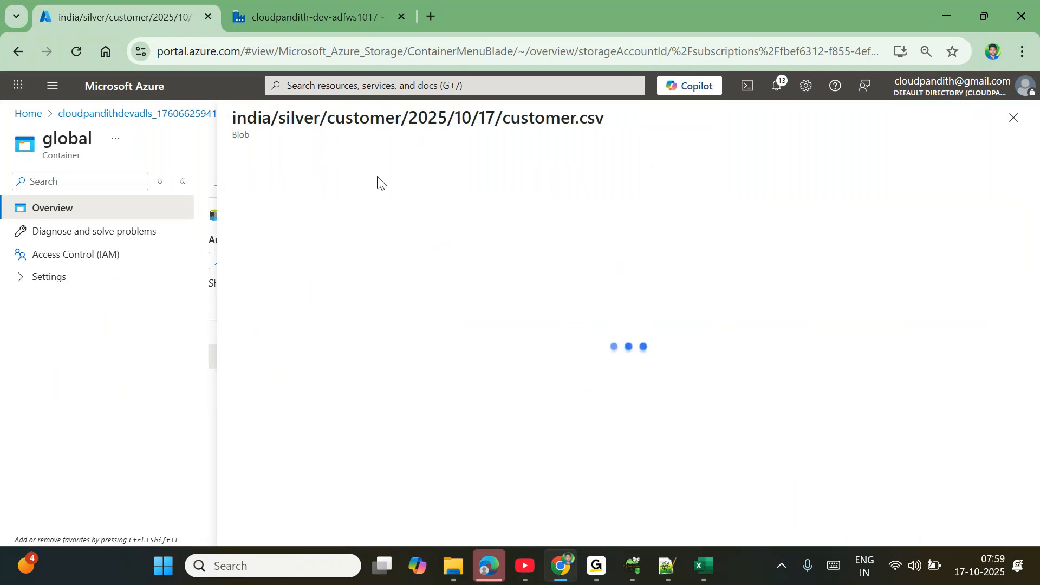
click(364, 196)
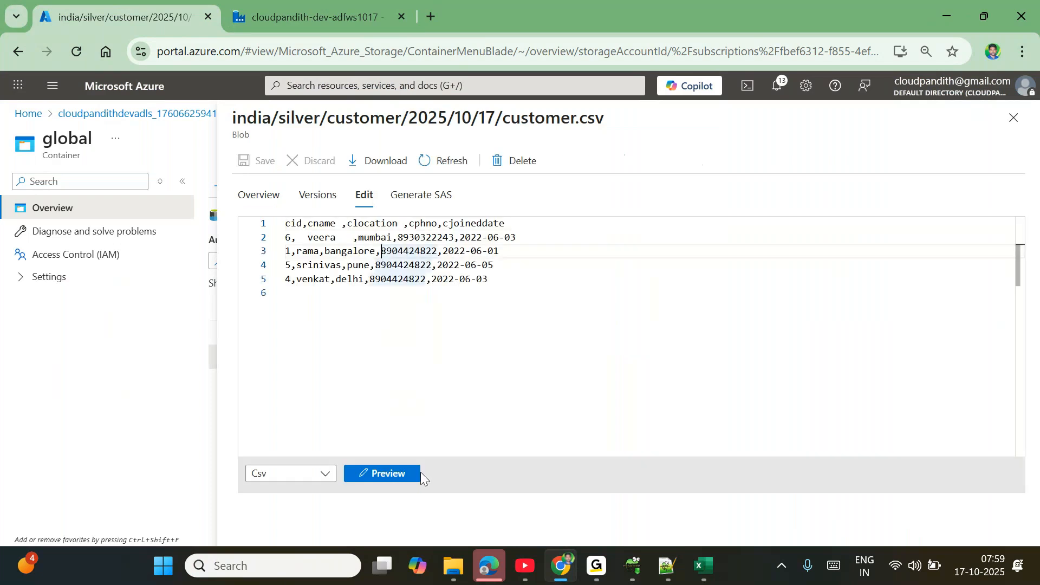
- Preview customer.csv as a table, examine the spaces around the first record's name in the raw text, and close the file
click(412, 476)
drag(252, 251, 518, 322)
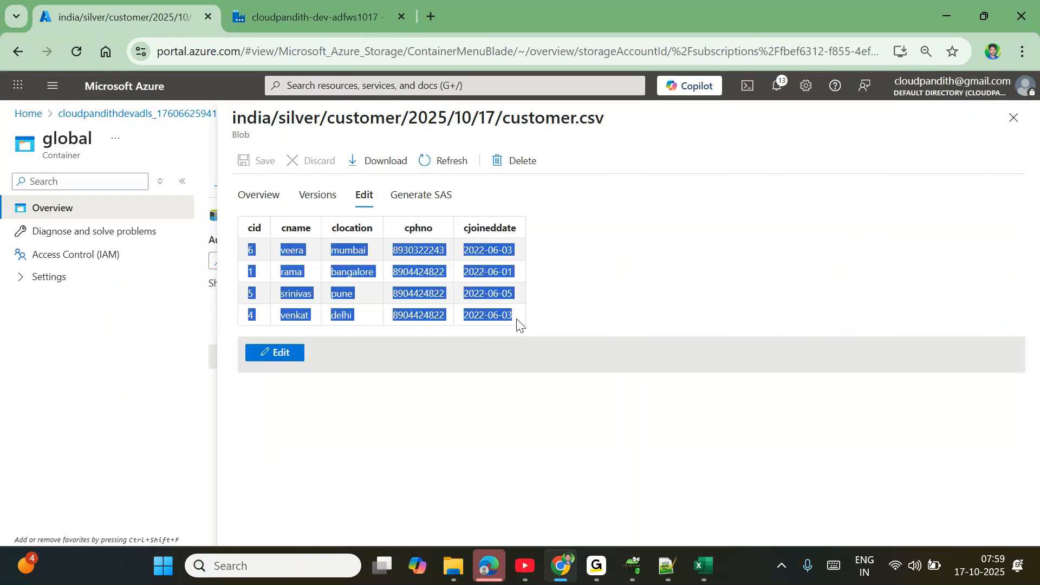
click(536, 324)
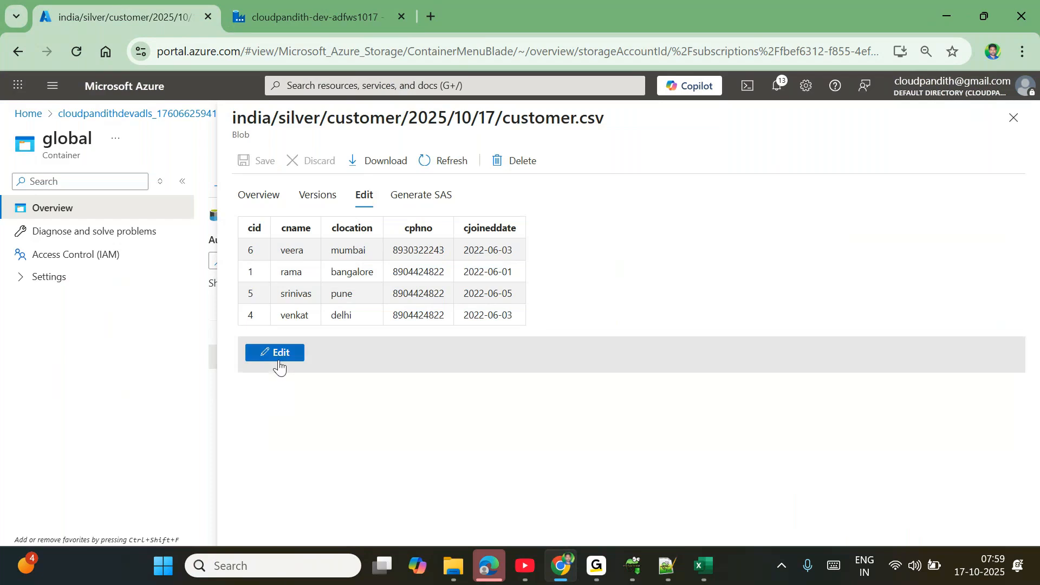
click(277, 355)
drag(308, 244, 353, 239)
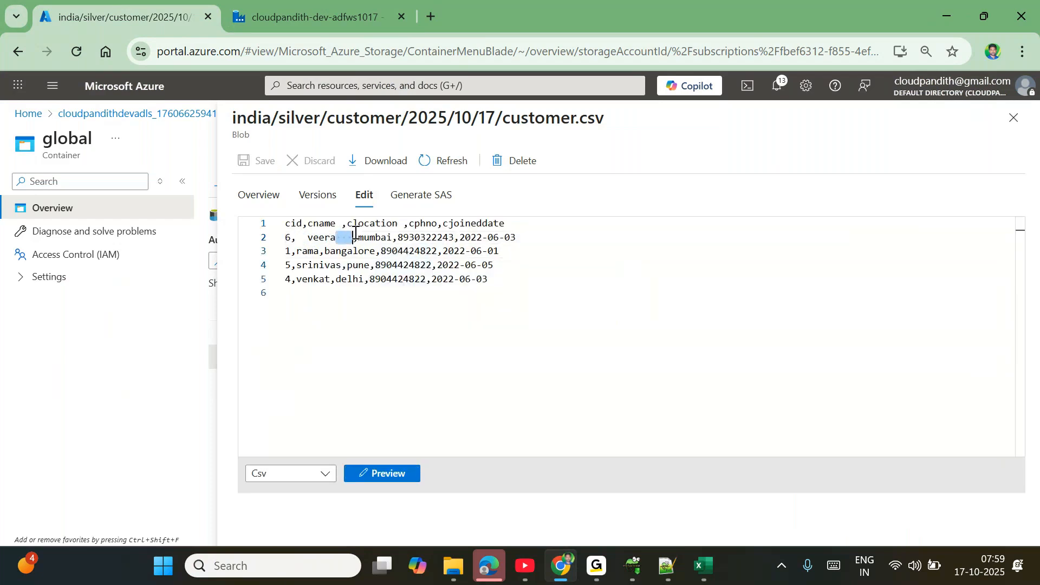
click(1013, 119)
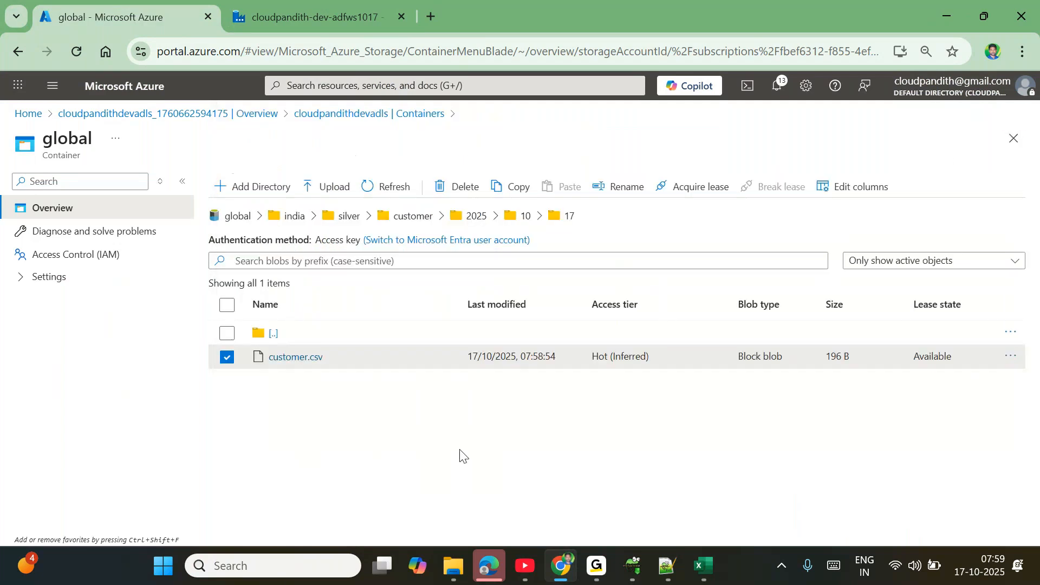
- Return to the india folder and open the contents of reject/customer/2025/10/17/customerreject.csv
click(410, 217)
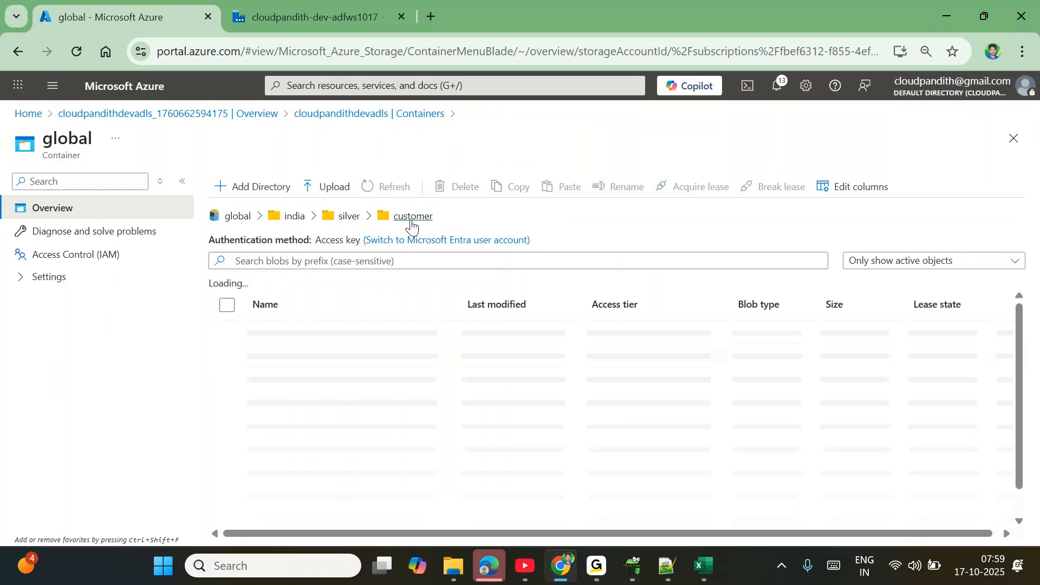
click(294, 216)
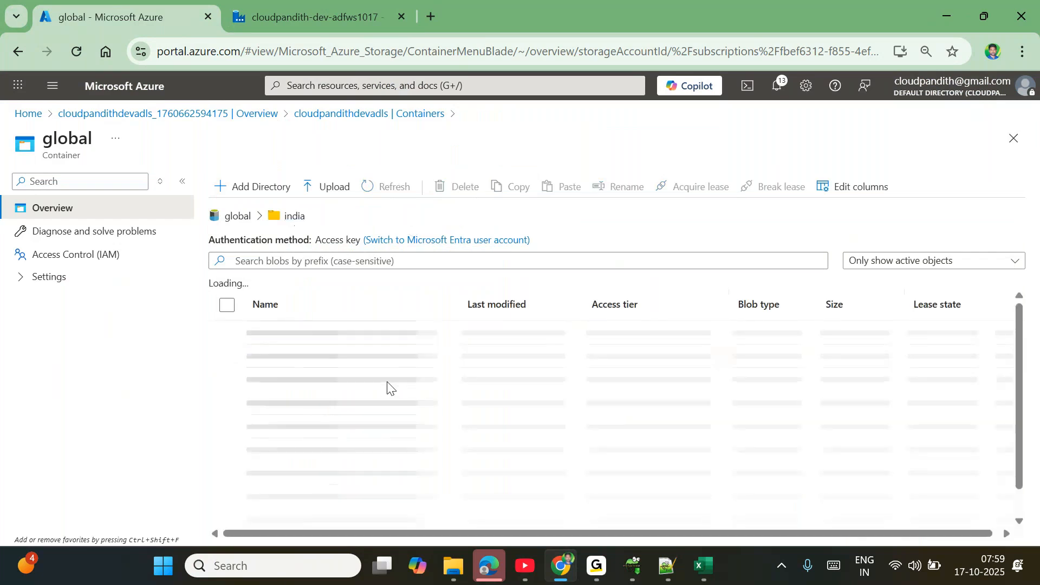
click(325, 382)
click(291, 358)
click(280, 357)
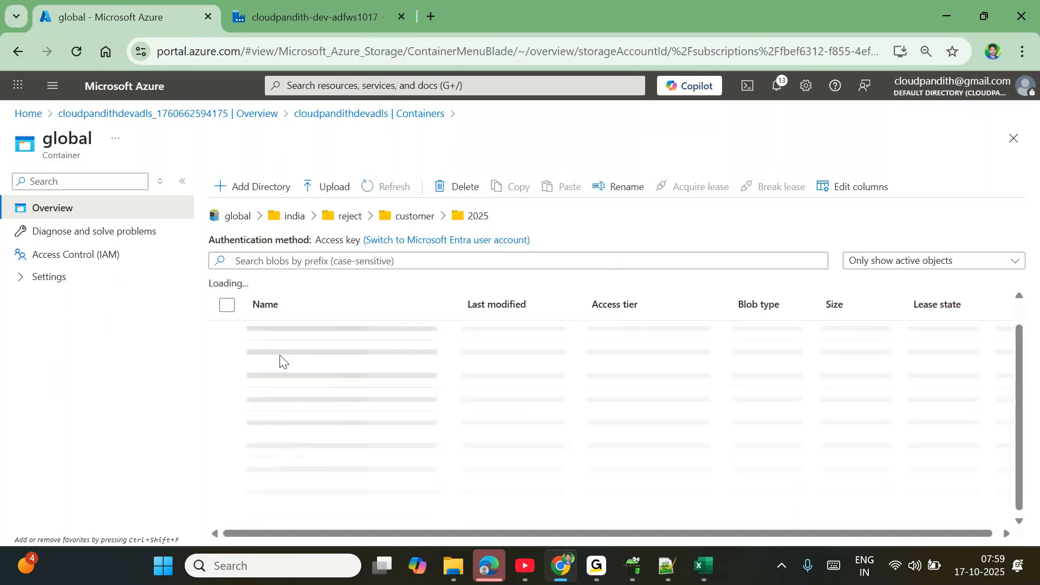
click(275, 358)
click(275, 359)
click(303, 359)
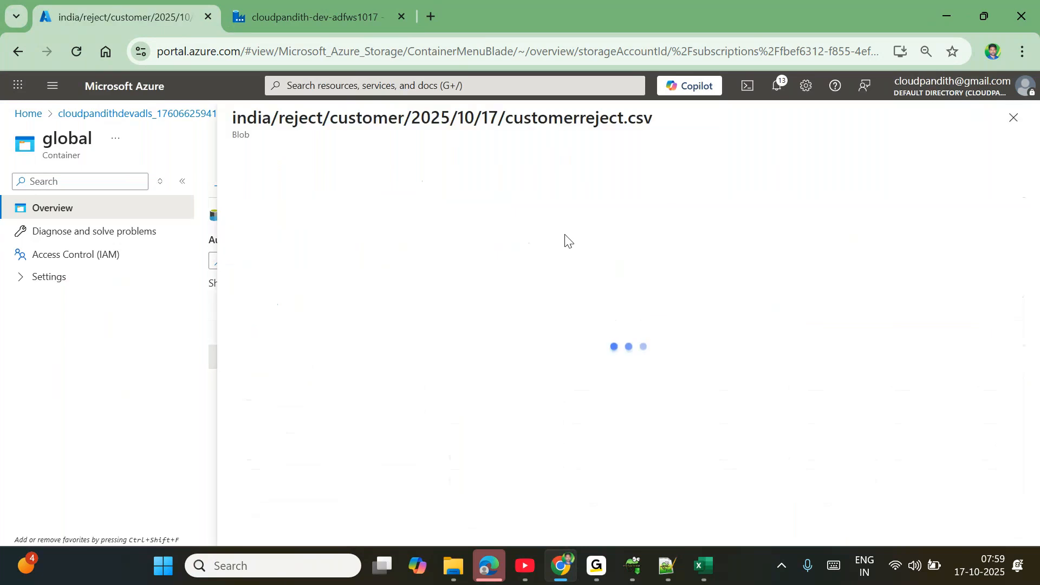
click(364, 196)
- Preview customerreject.csv as a table and examine the records rejected as duplicates
drag(296, 238, 514, 357)
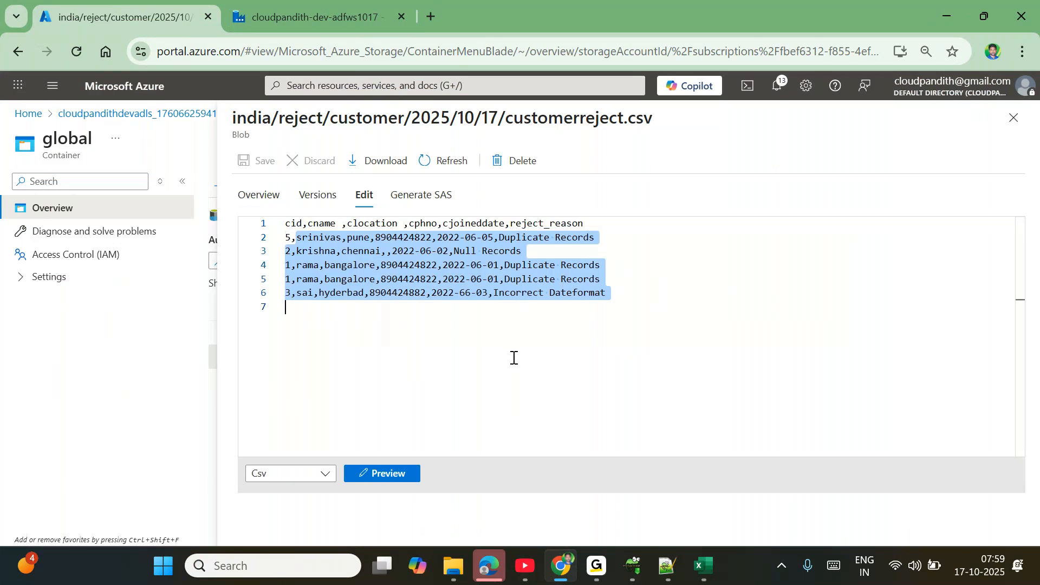
click(395, 472)
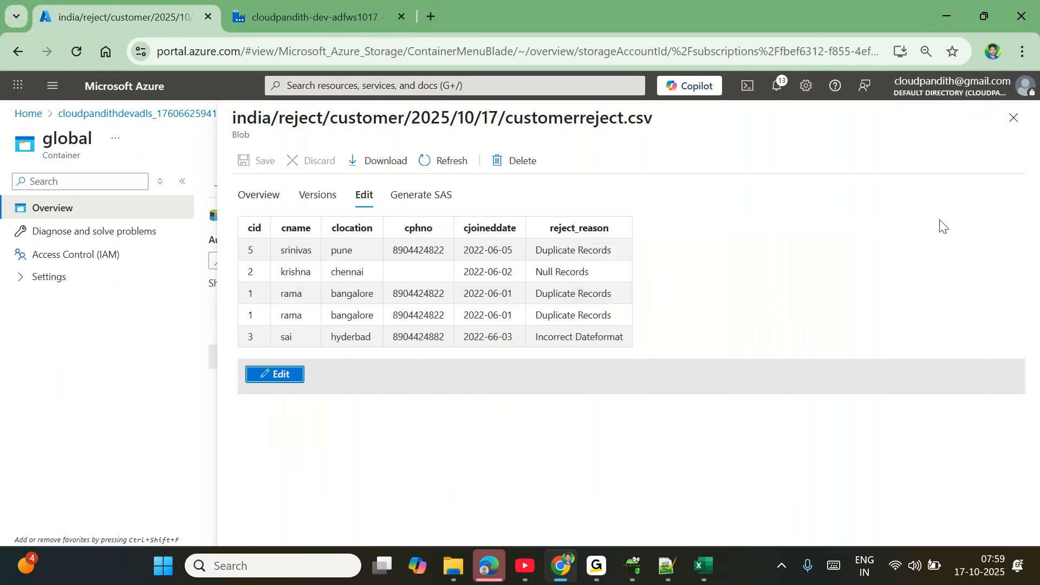
drag(250, 251, 514, 254)
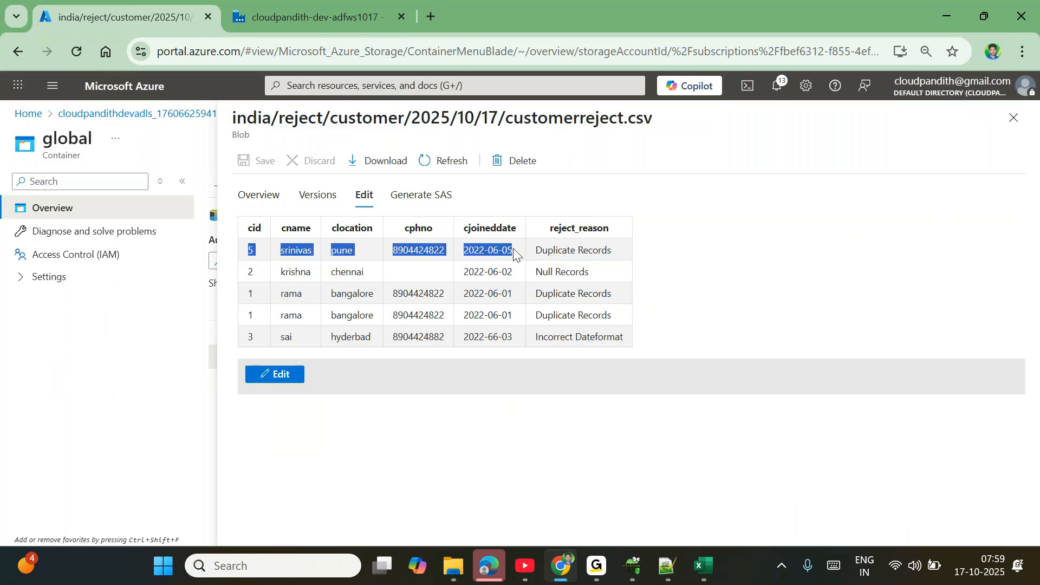
drag(536, 250, 627, 255)
drag(548, 296, 571, 314)
click(433, 274)
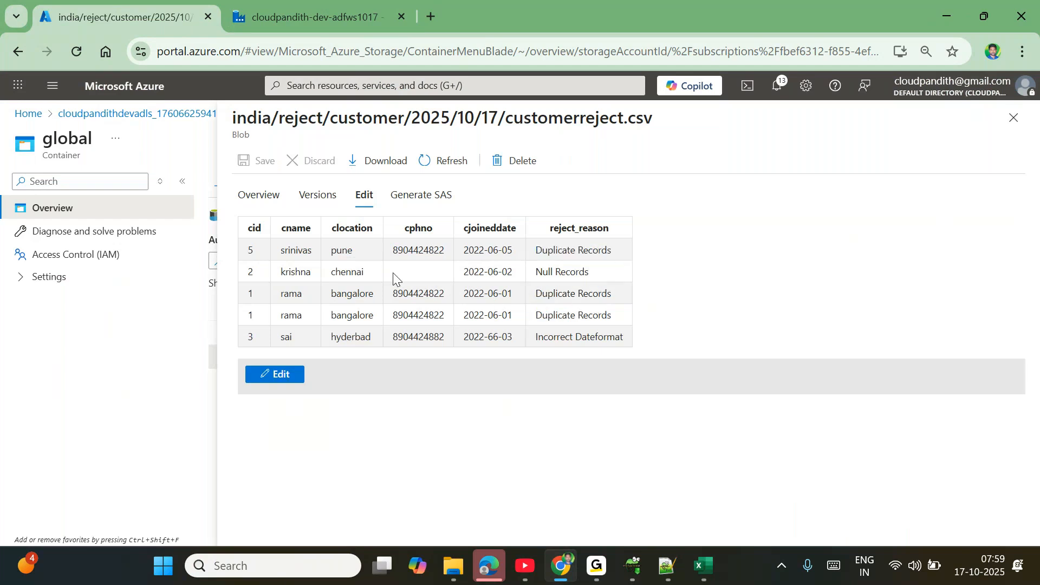
- Examine the null and incorrect-date records and each row's reject_reason in customerreject.csv, and close the file
drag(509, 271, 433, 275)
triple_click(510, 339)
click(514, 342)
drag(514, 316, 258, 295)
double_click(550, 300)
triple_click(566, 249)
double_click(551, 268)
click(551, 267)
double_click(560, 293)
click(561, 293)
double_click(569, 318)
click(569, 328)
double_click(558, 336)
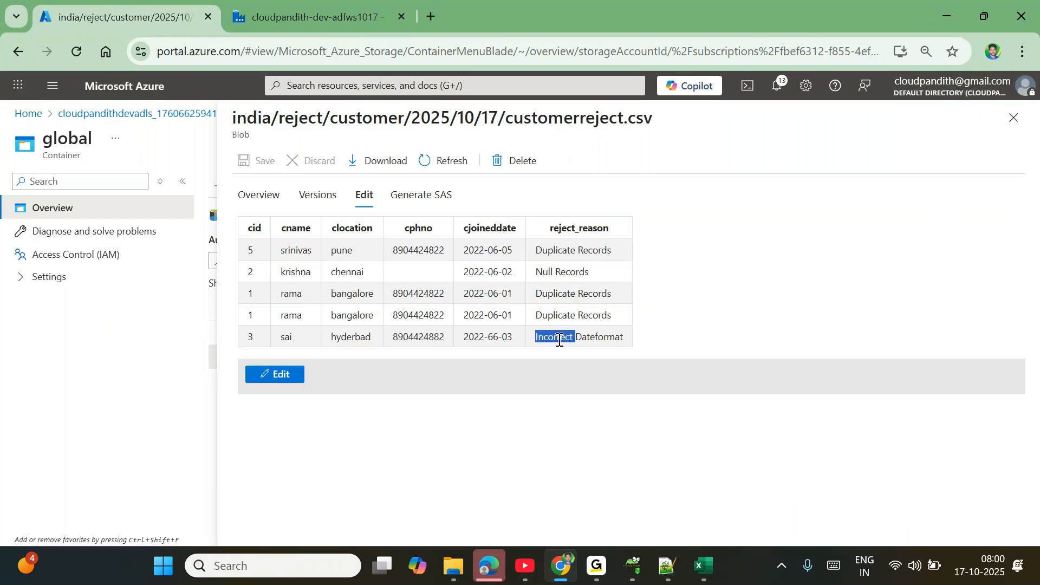
click(558, 336)
click(1023, 128)
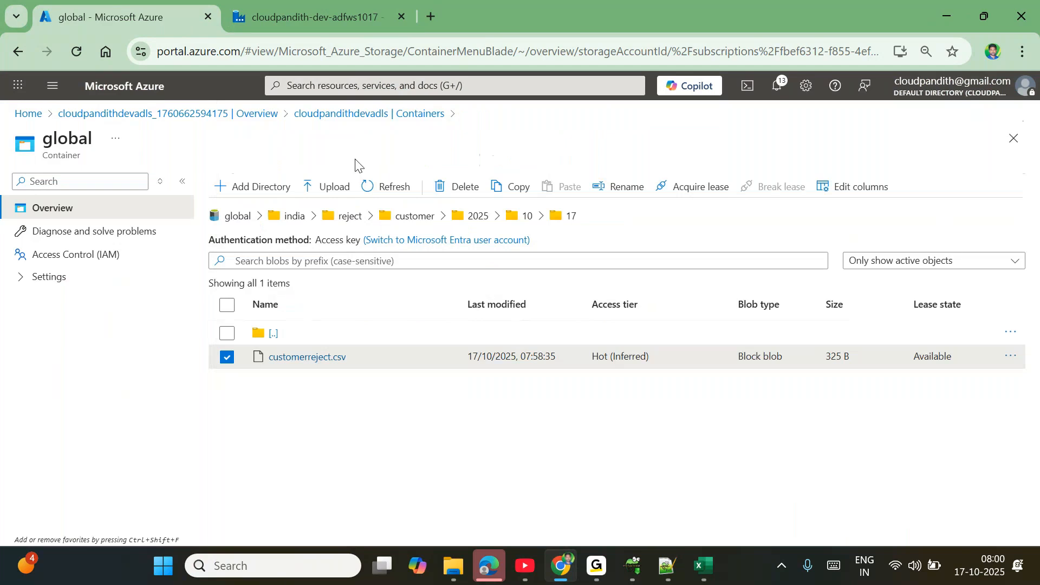
- Switch back to Data Factory, return to the pipeline1 editor, and hide the pipeline properties
click(334, 4)
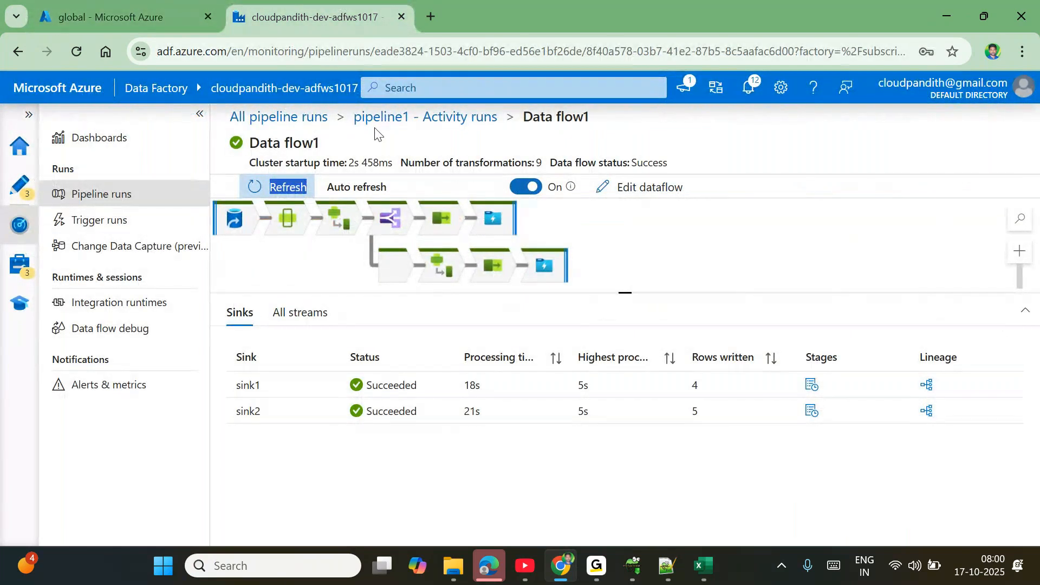
click(15, 187)
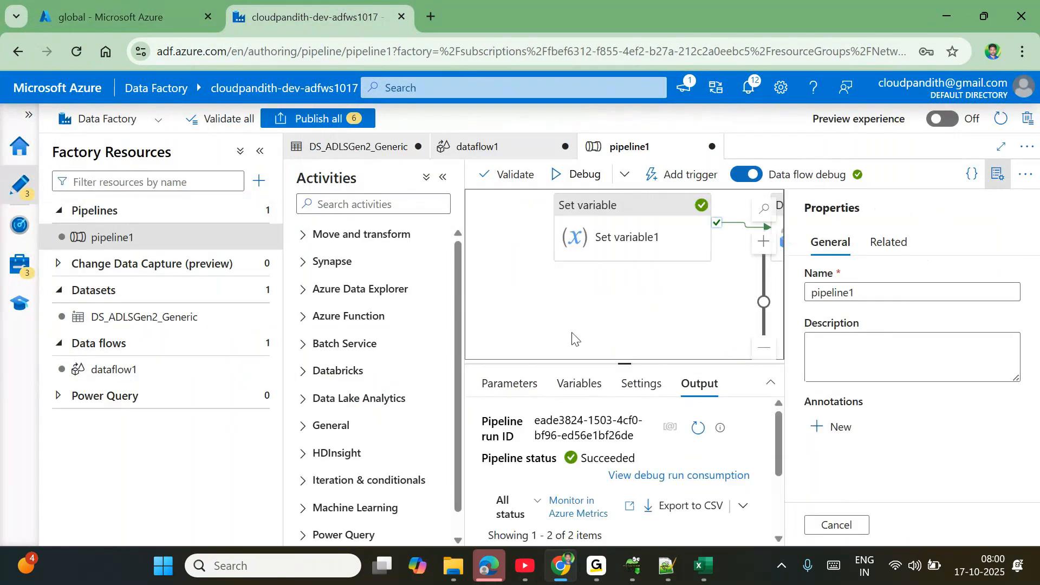
click(998, 174)
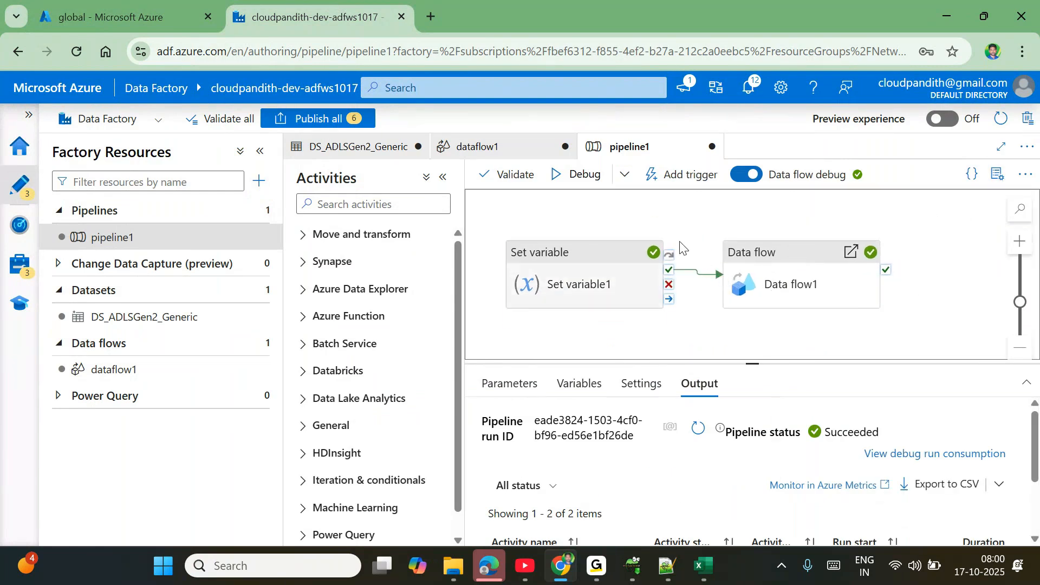
click(650, 271)
click(716, 217)
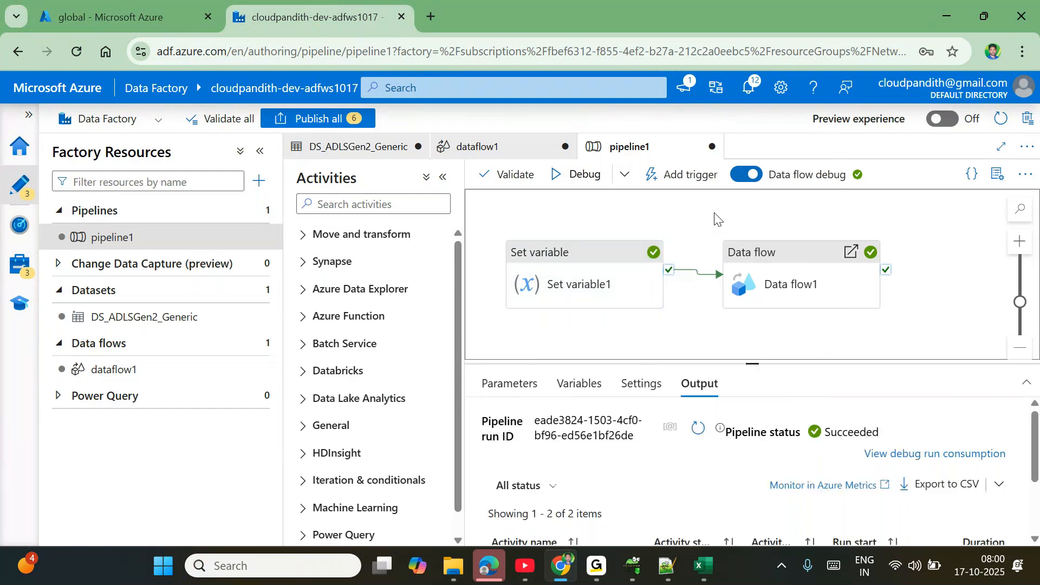
key(ctrl+a)
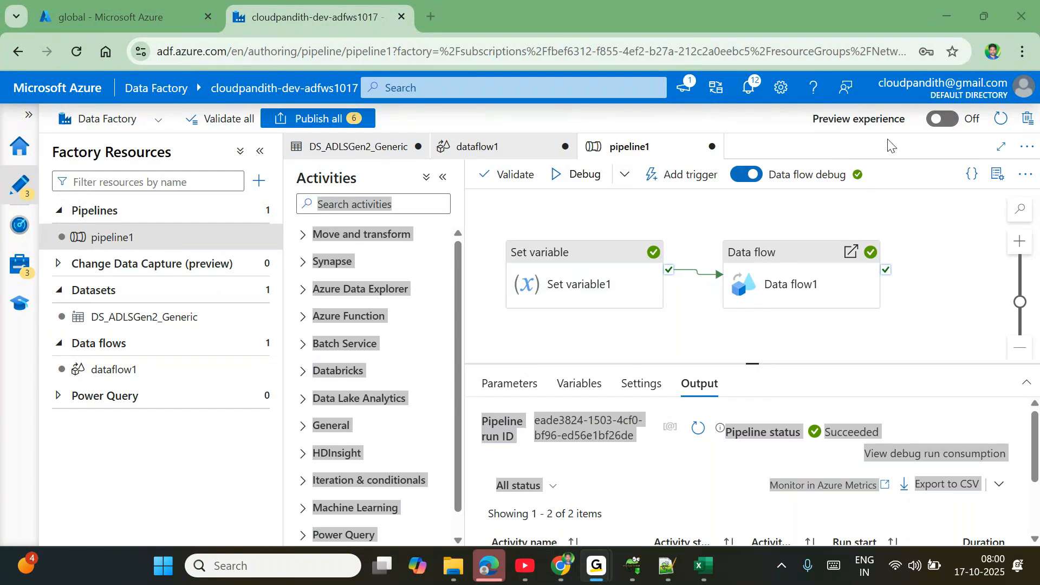
click(650, 279)
click(776, 287)
click(690, 331)
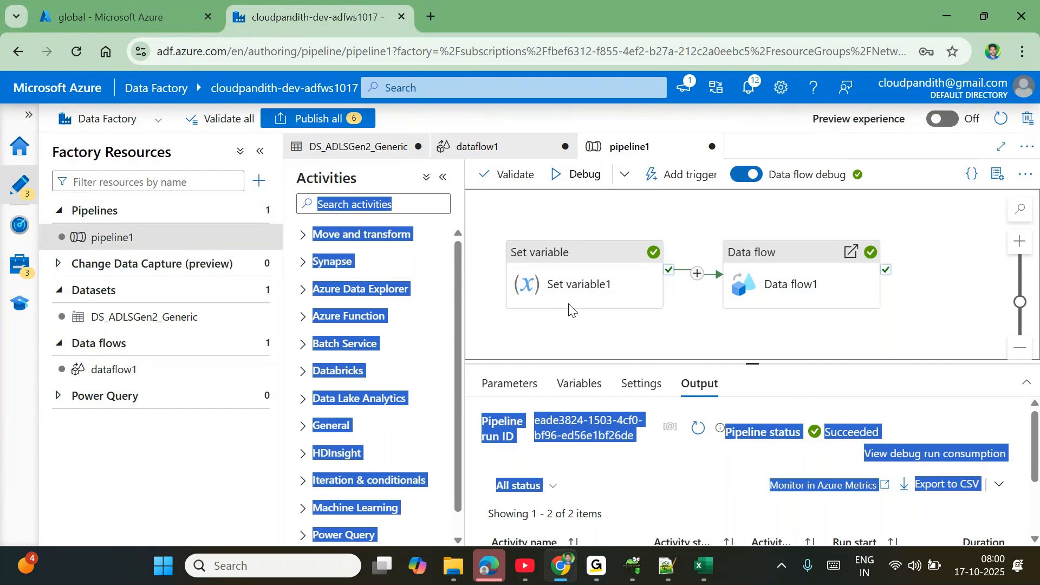
click(686, 77)
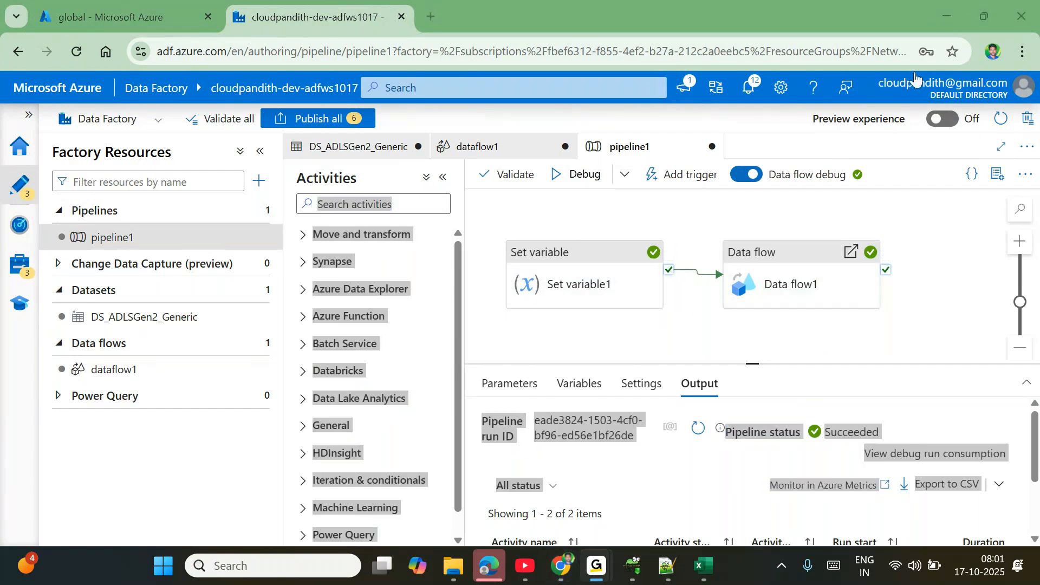